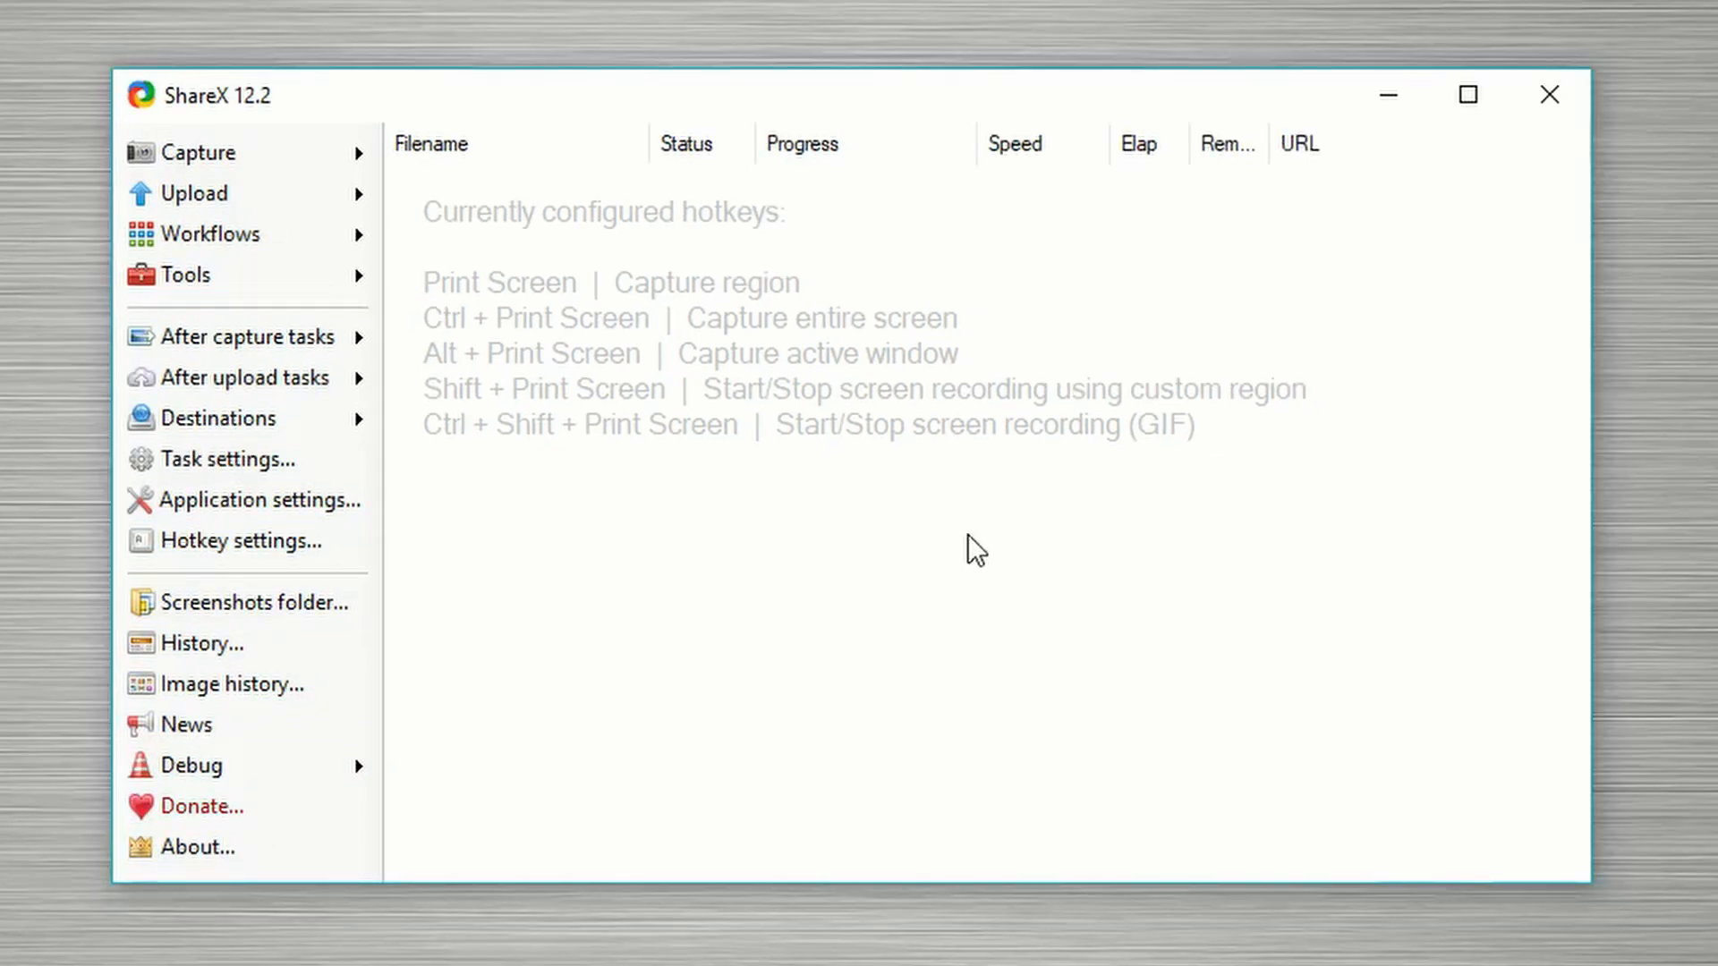
Step: Capture the full screen and select the new screenshot in the list to preview it
click(361, 181)
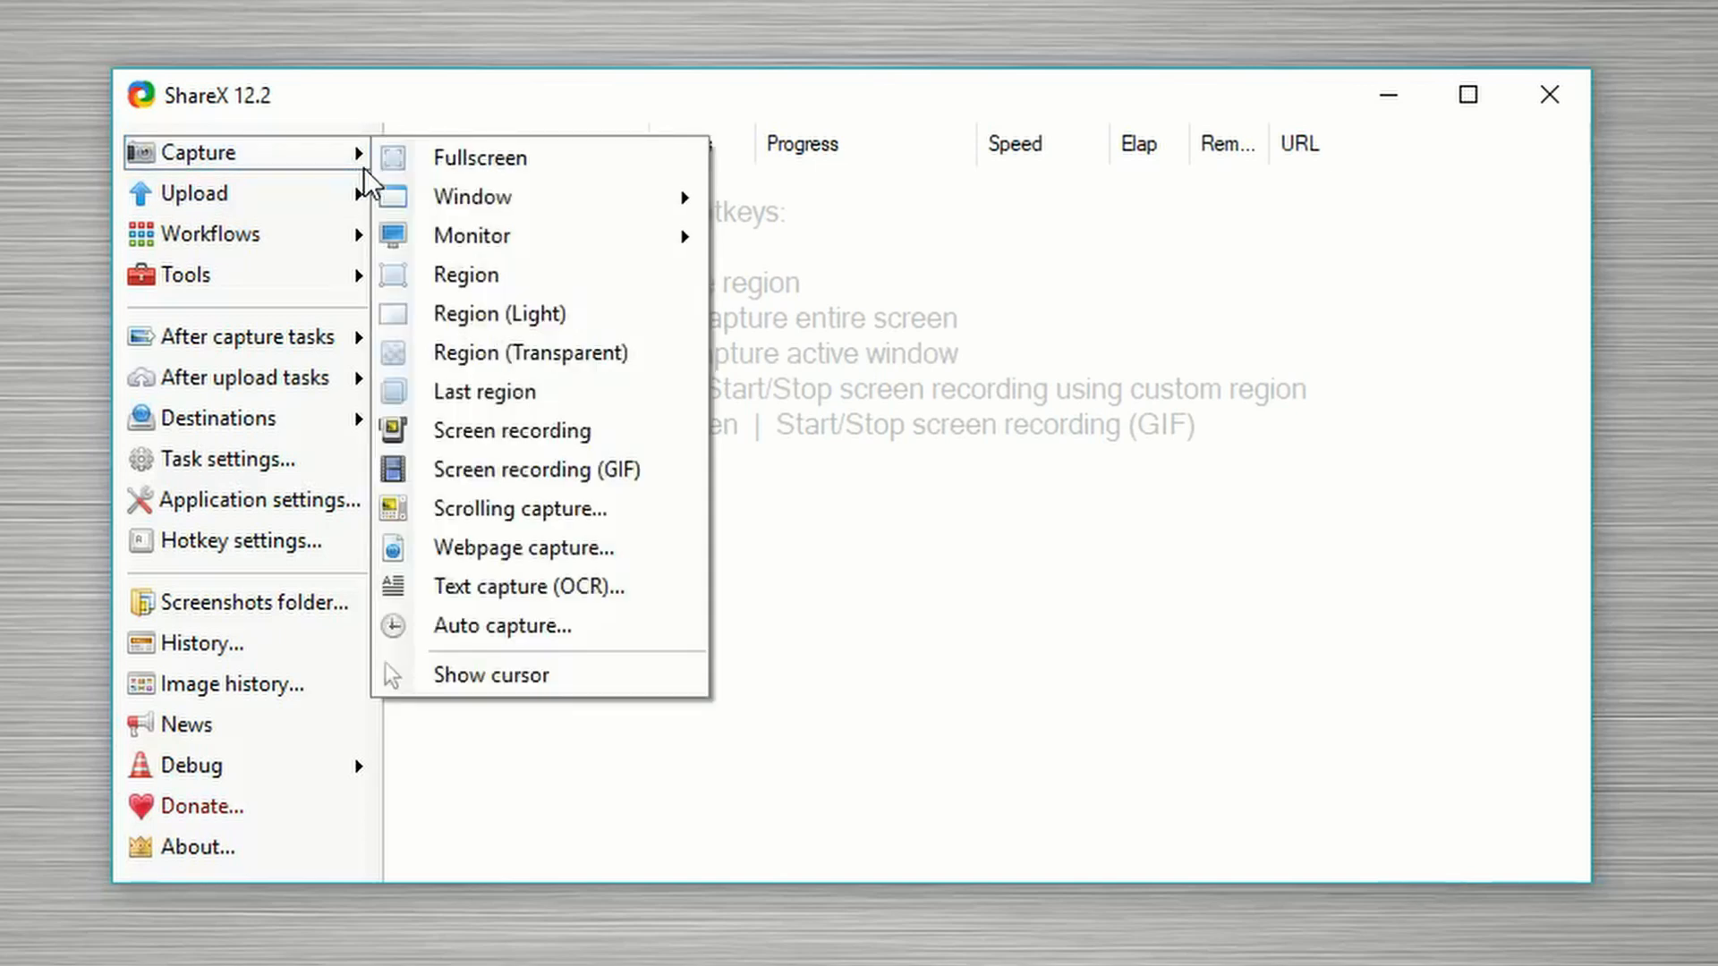
click(435, 167)
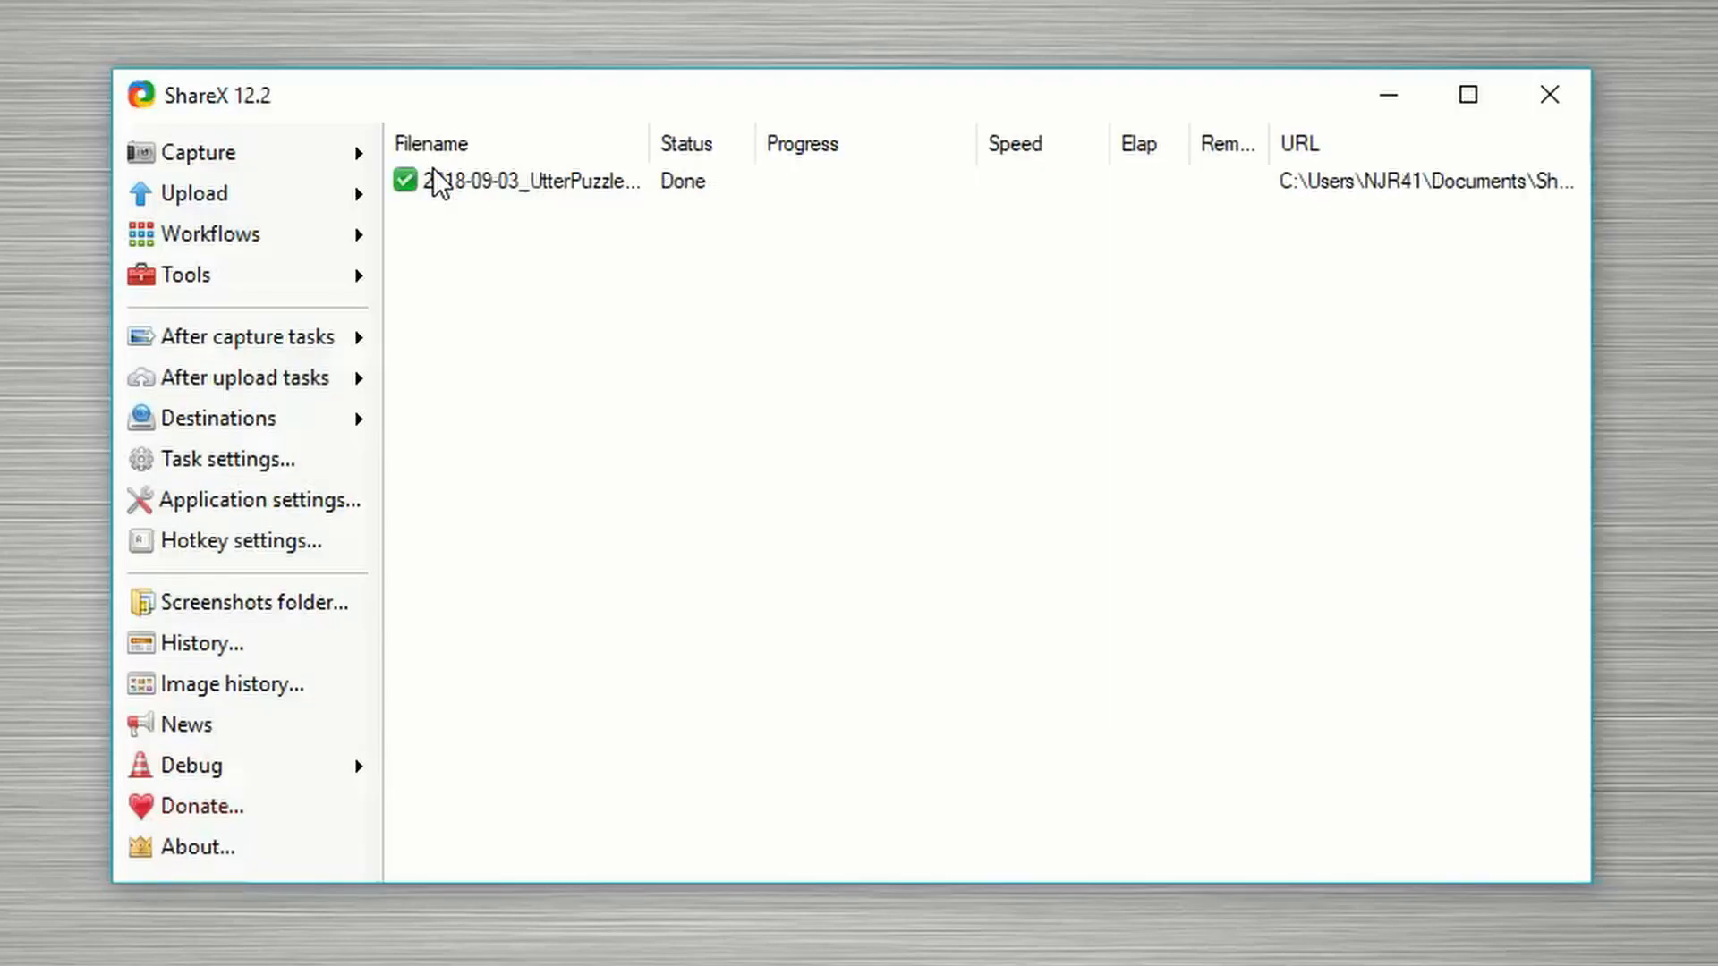
click(439, 182)
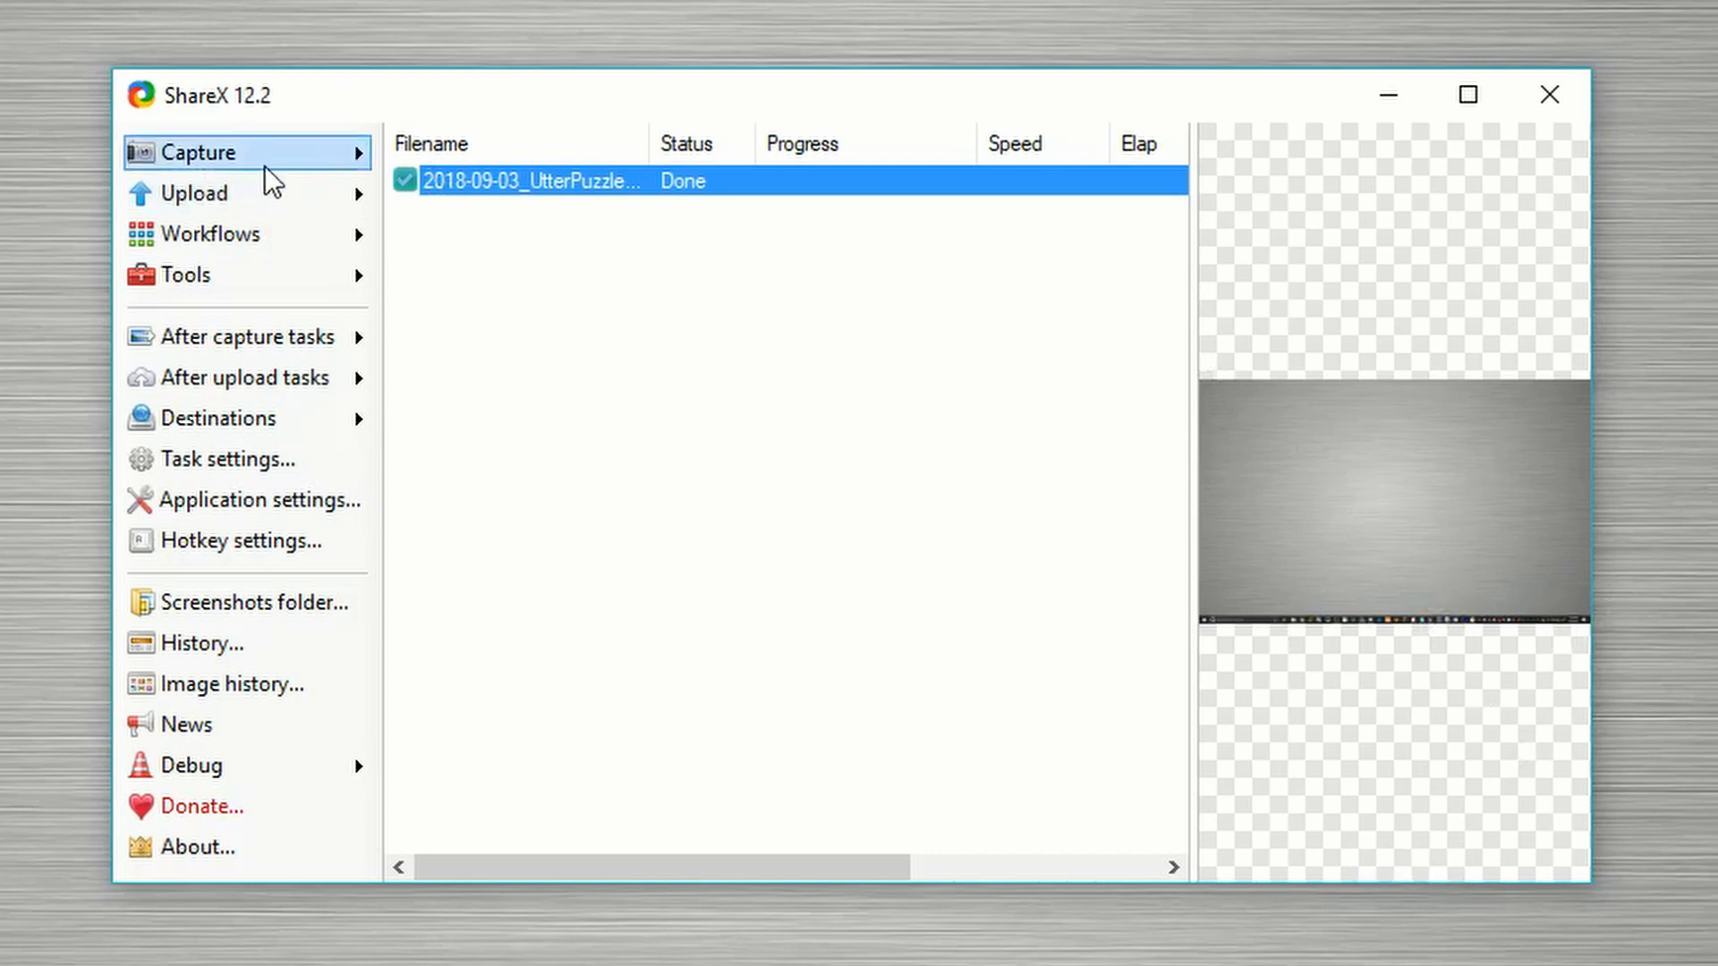
Step: Capture the ShareX 12.2 window and select that screenshot to preview it
mouse_move(277, 166)
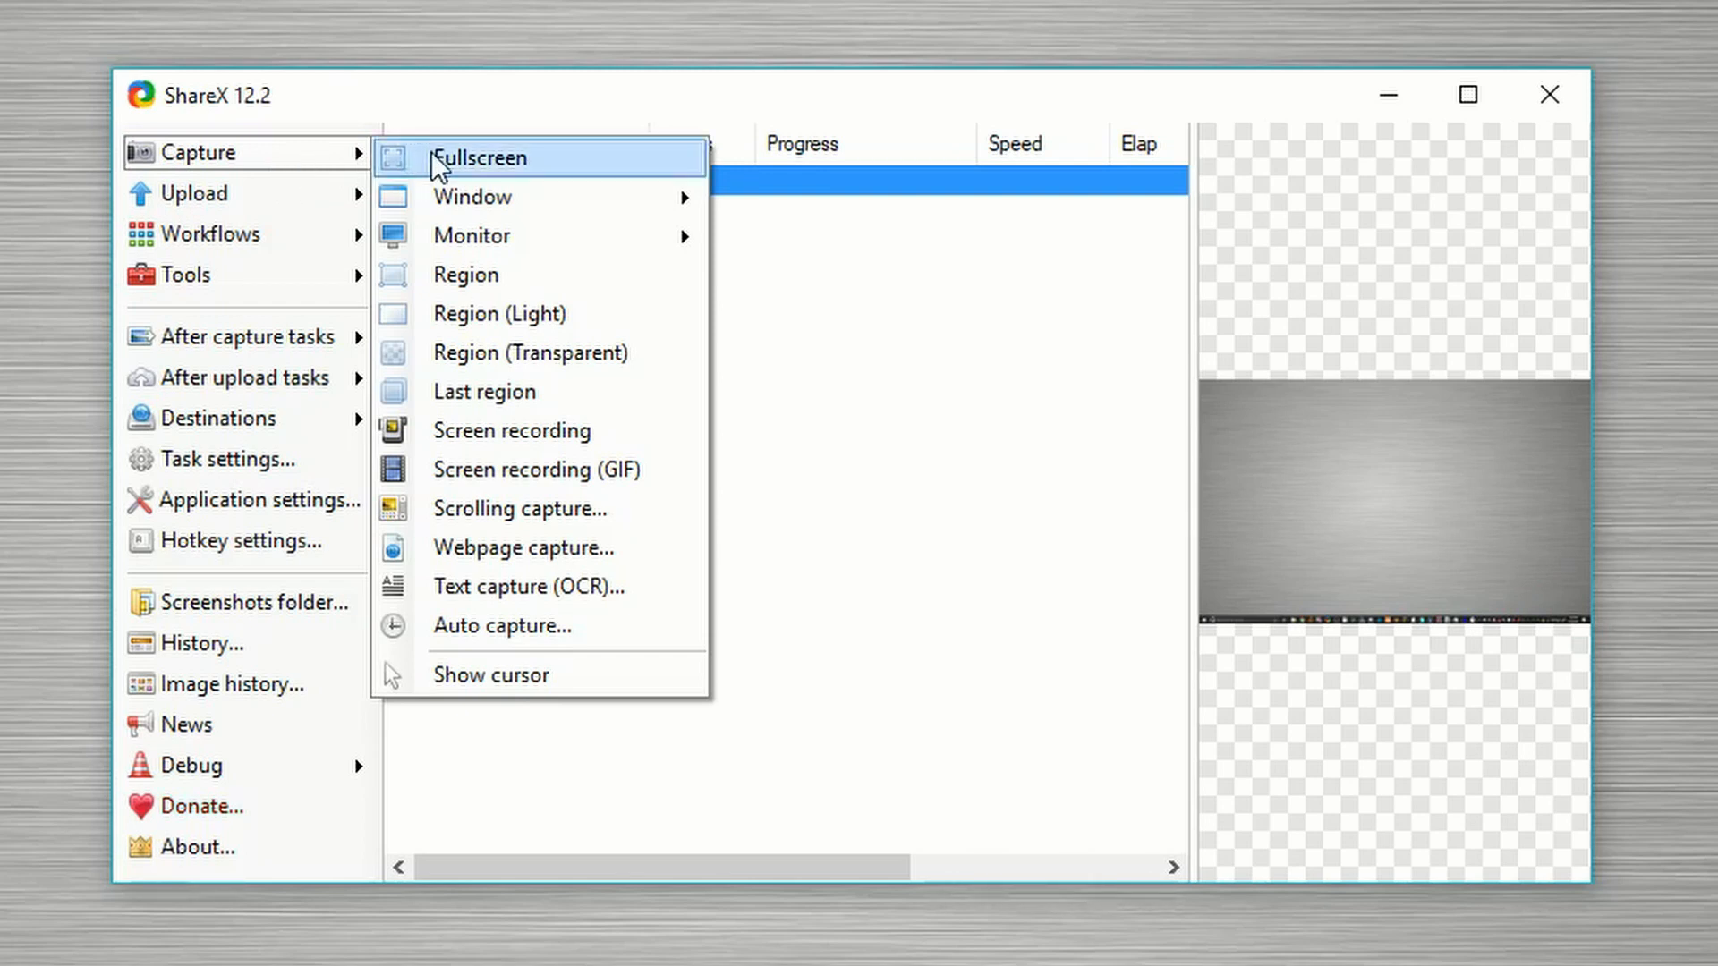
mouse_move(567, 206)
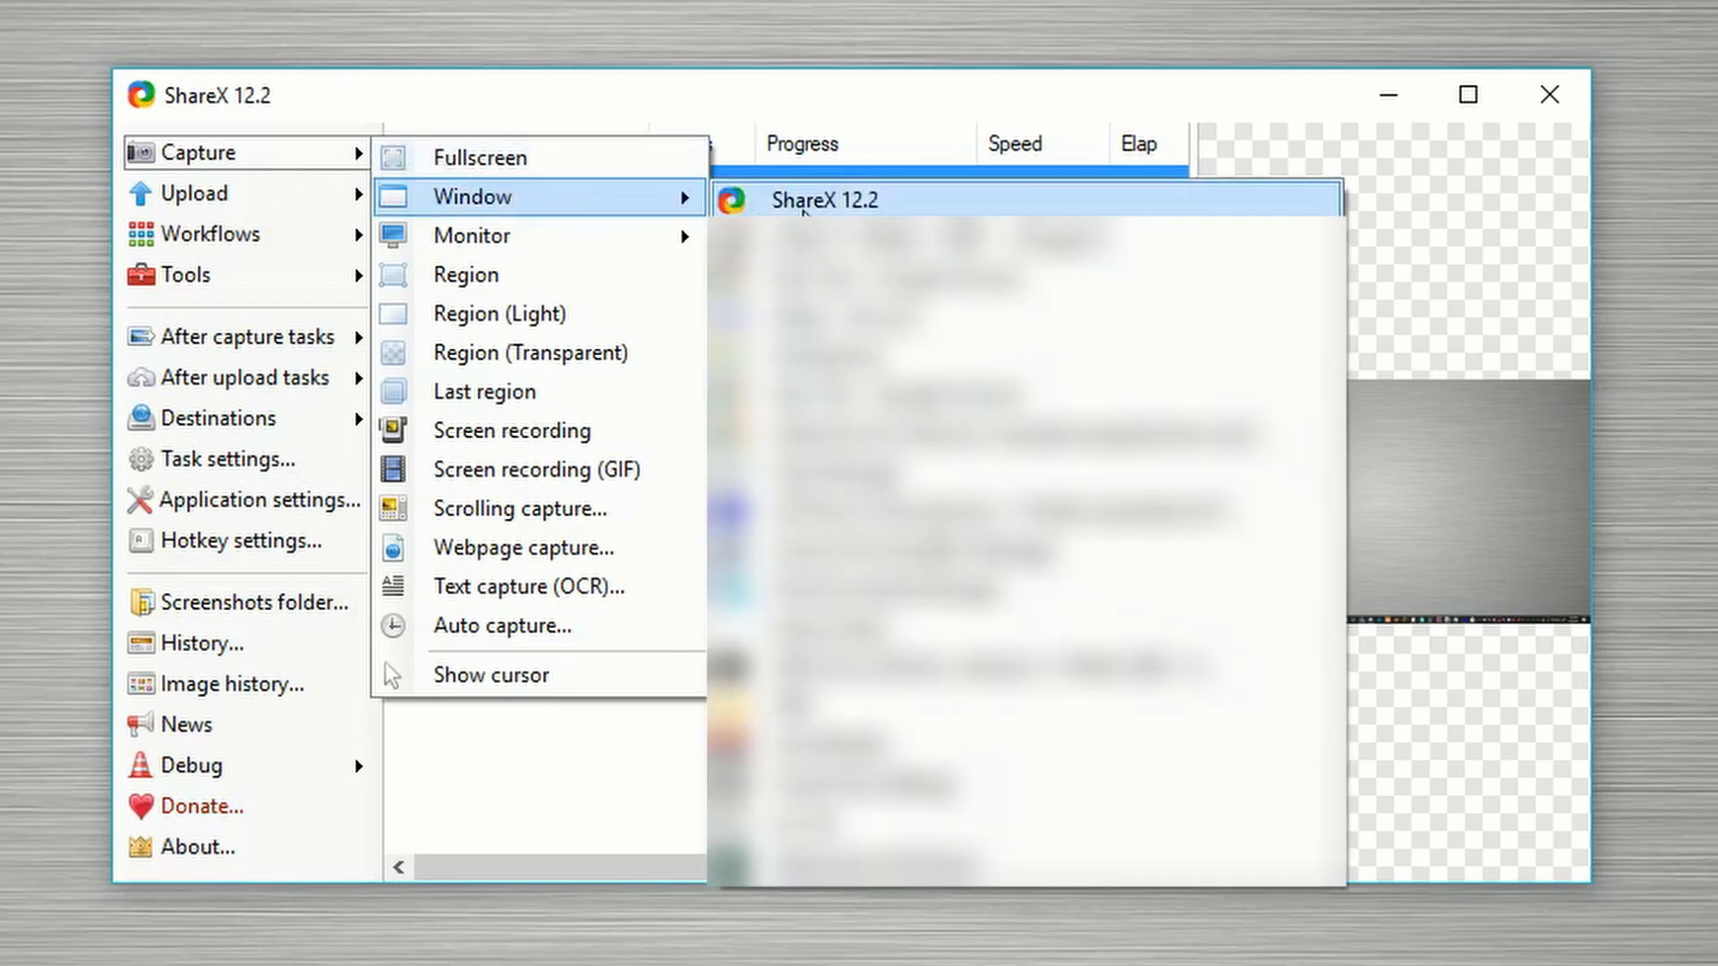
click(803, 202)
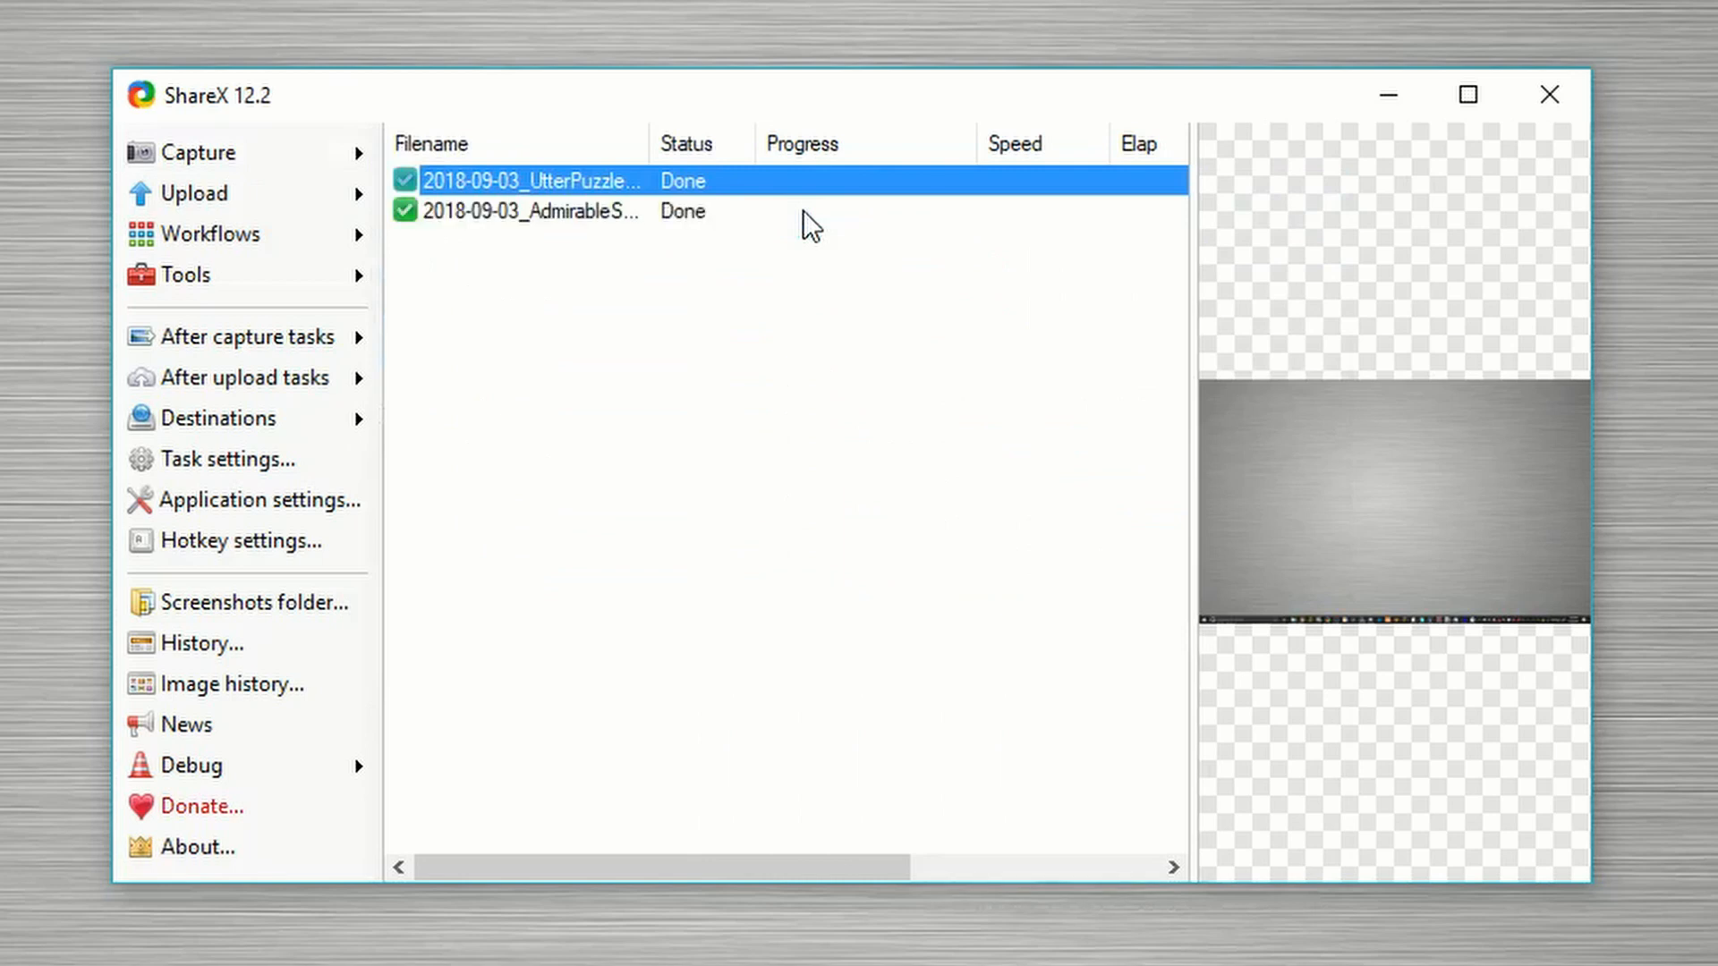
click(803, 212)
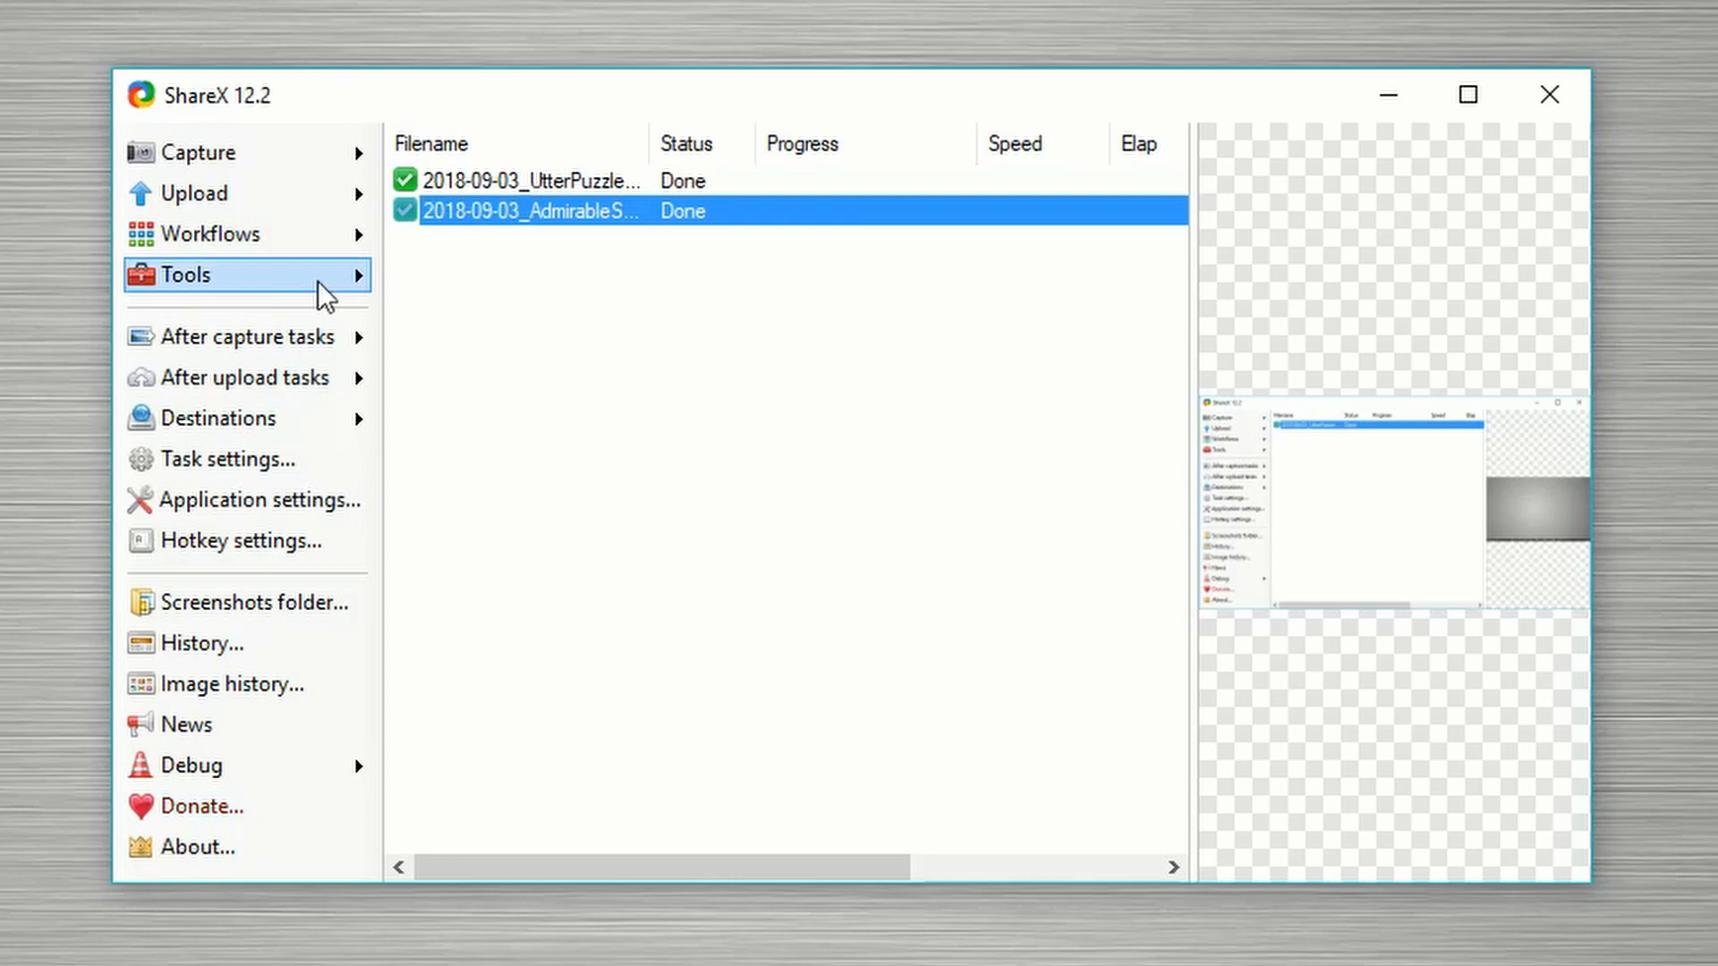
Step: Capture the 1920x1200 monitor and compare its preview with that of the fullscreen capture
click(197, 164)
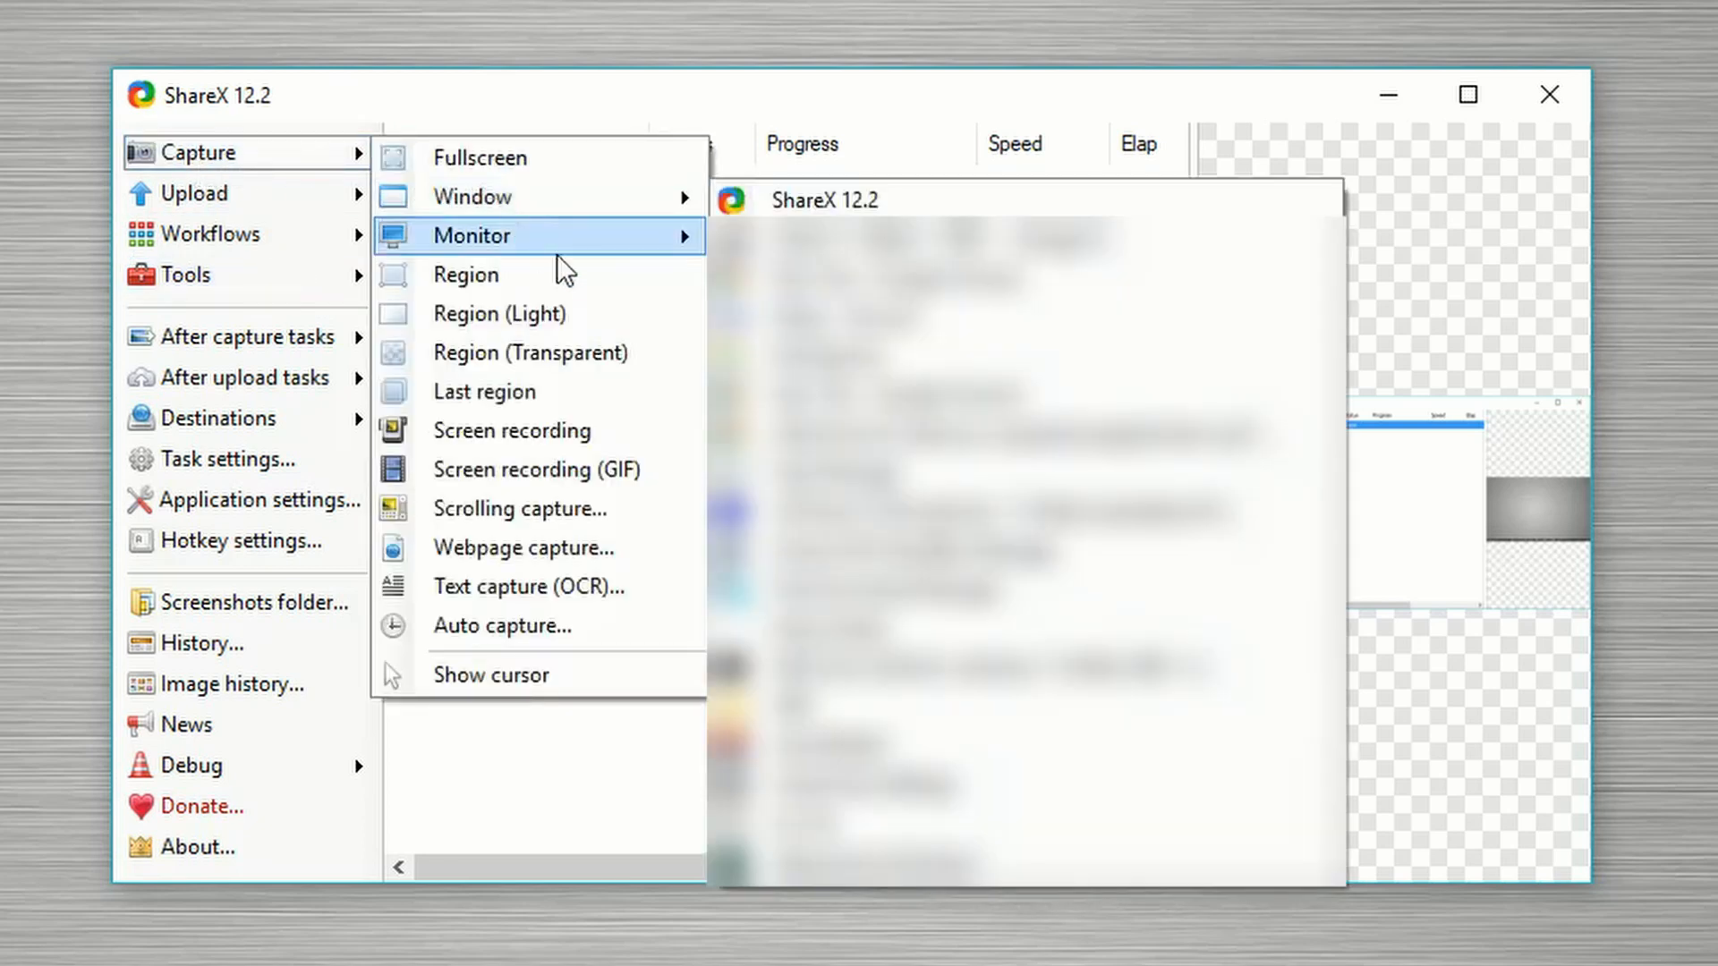
mouse_move(559, 254)
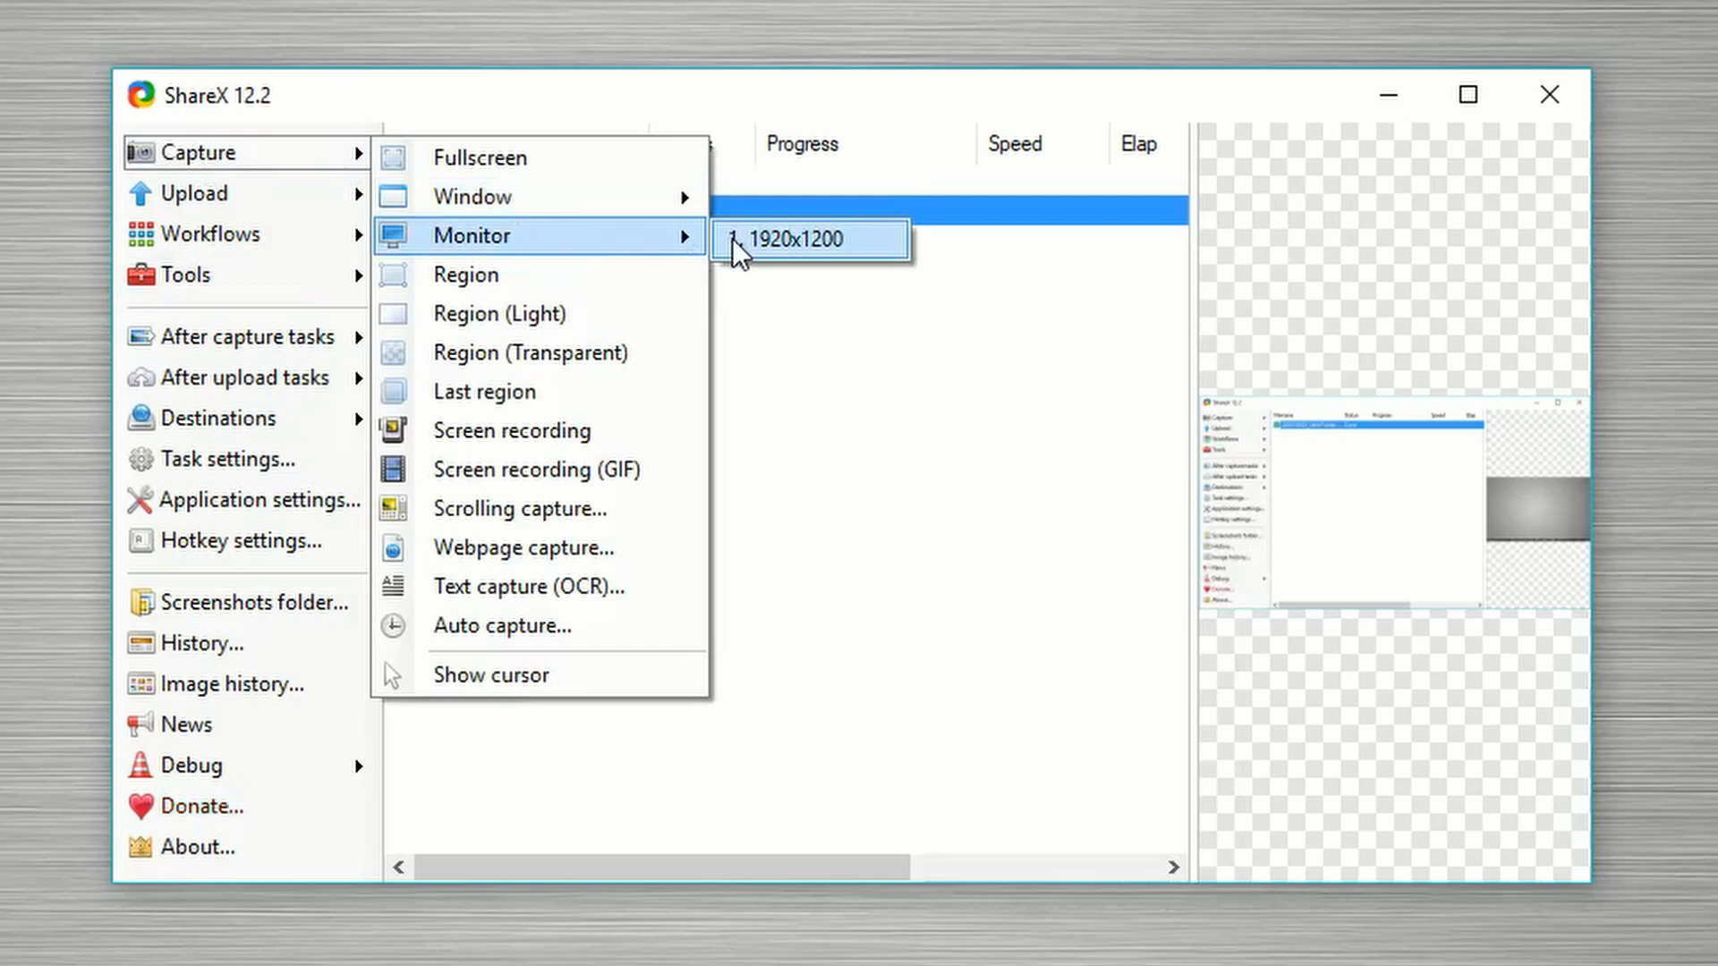
click(800, 256)
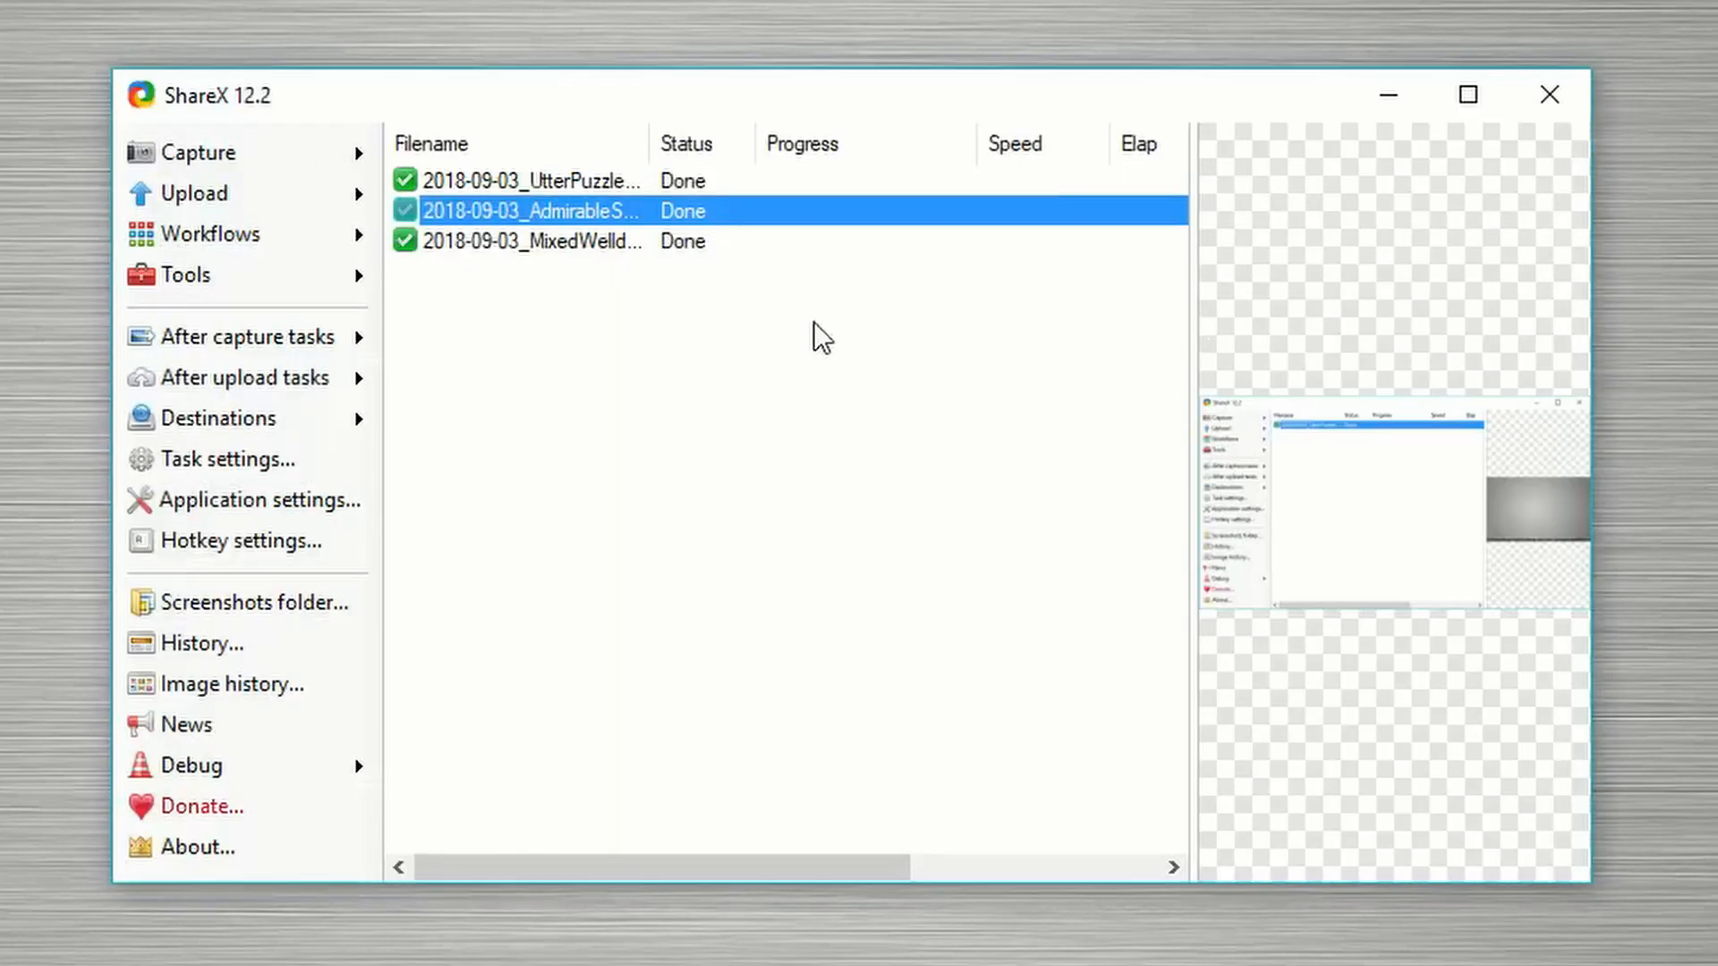
click(609, 242)
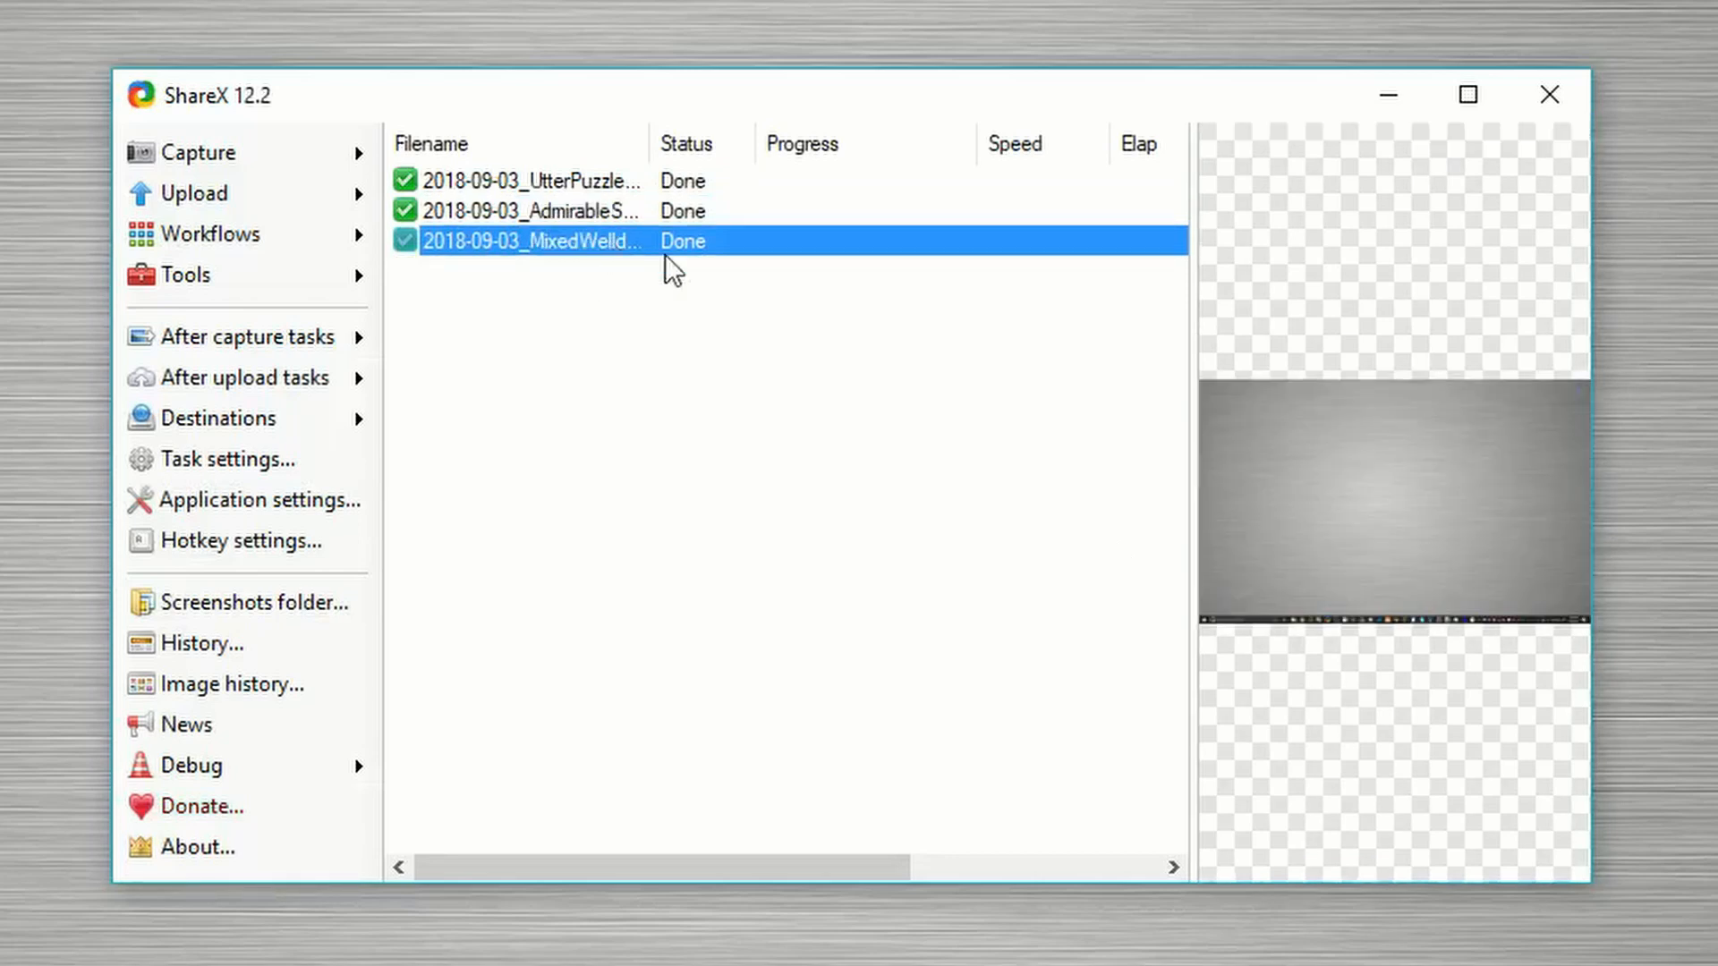
click(651, 182)
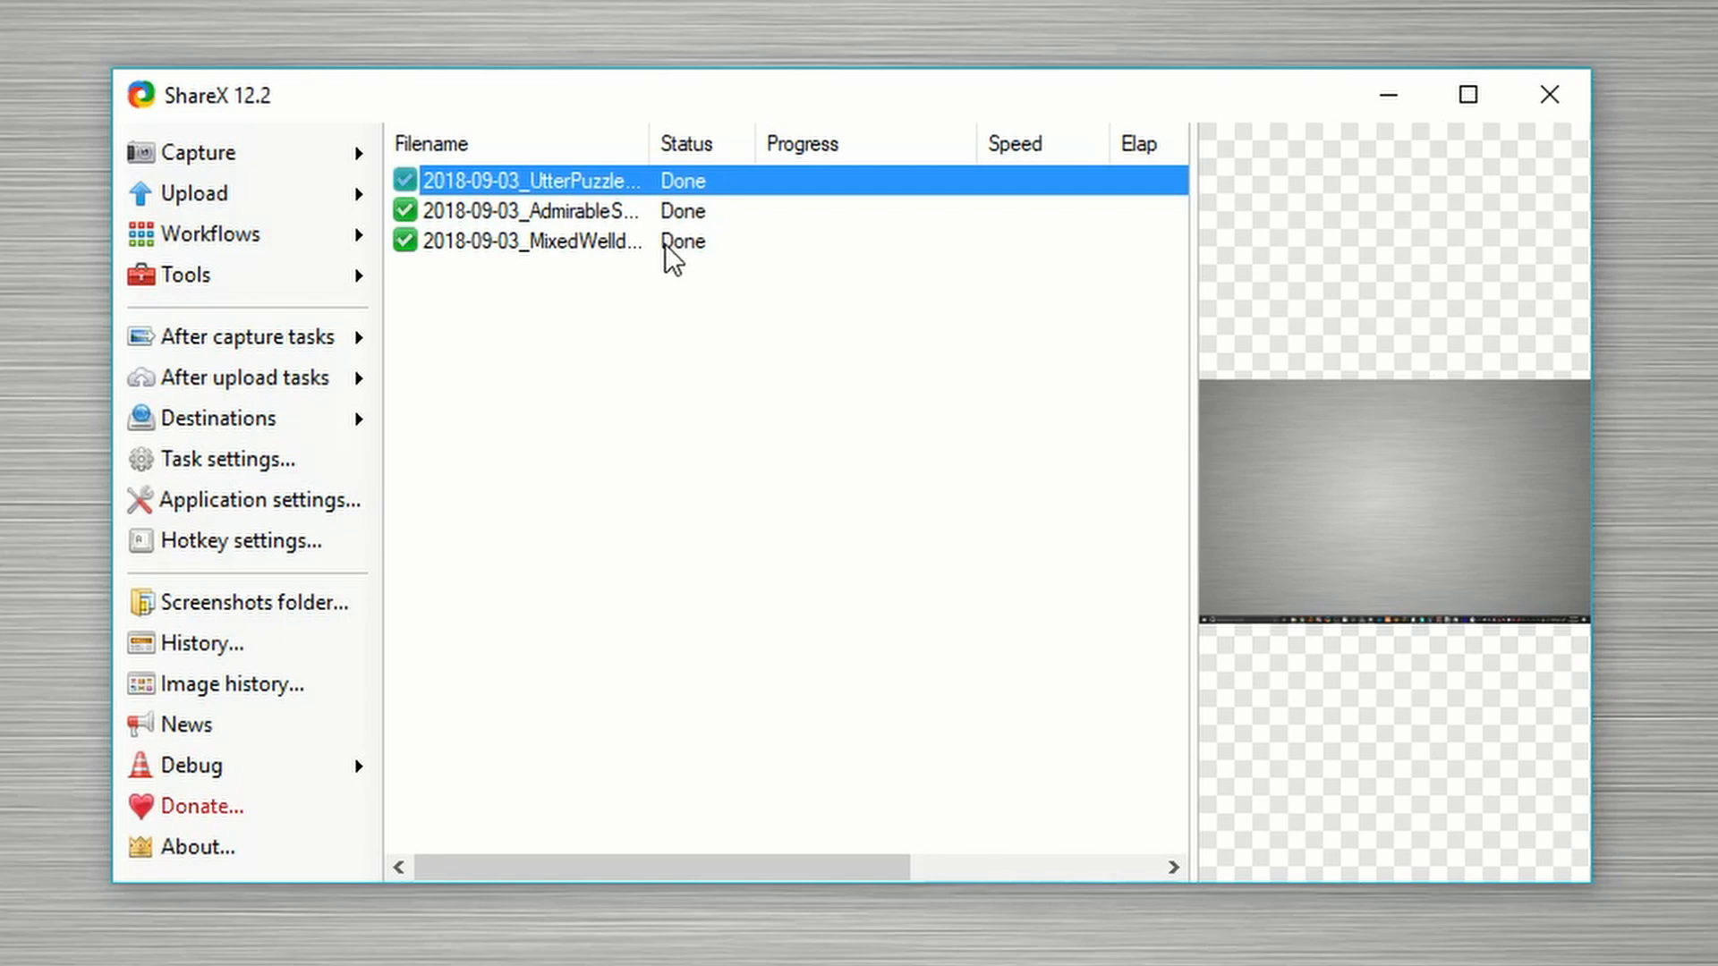
click(666, 243)
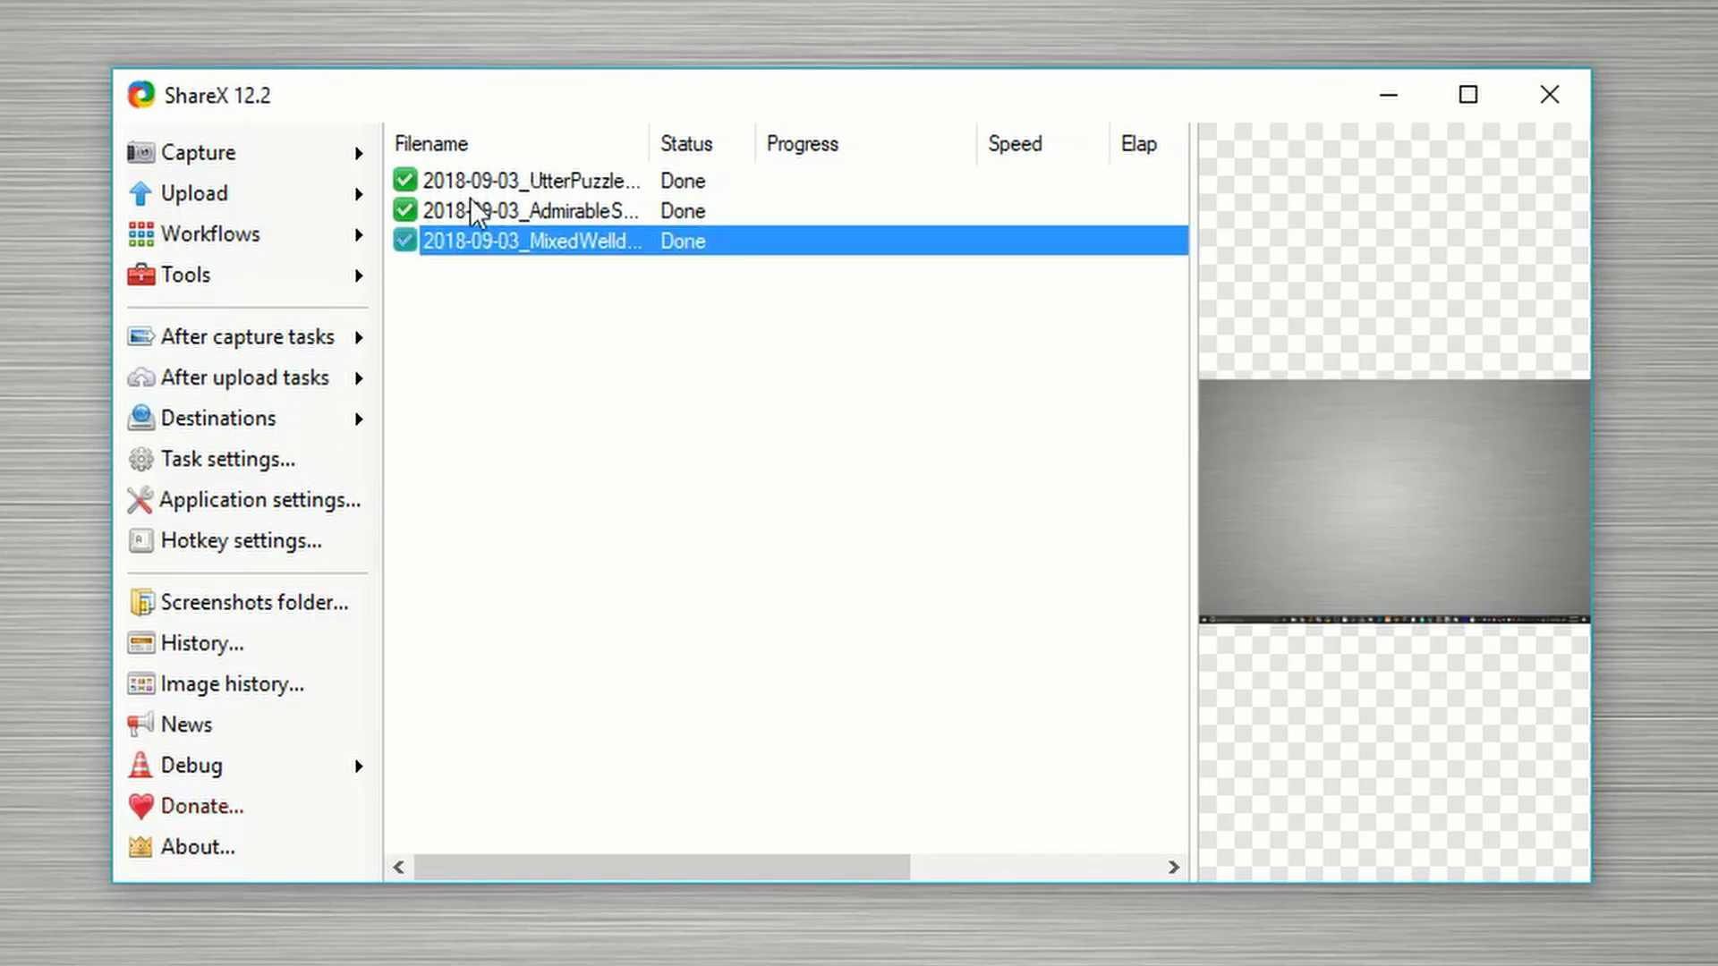
click(360, 149)
click(358, 148)
click(357, 148)
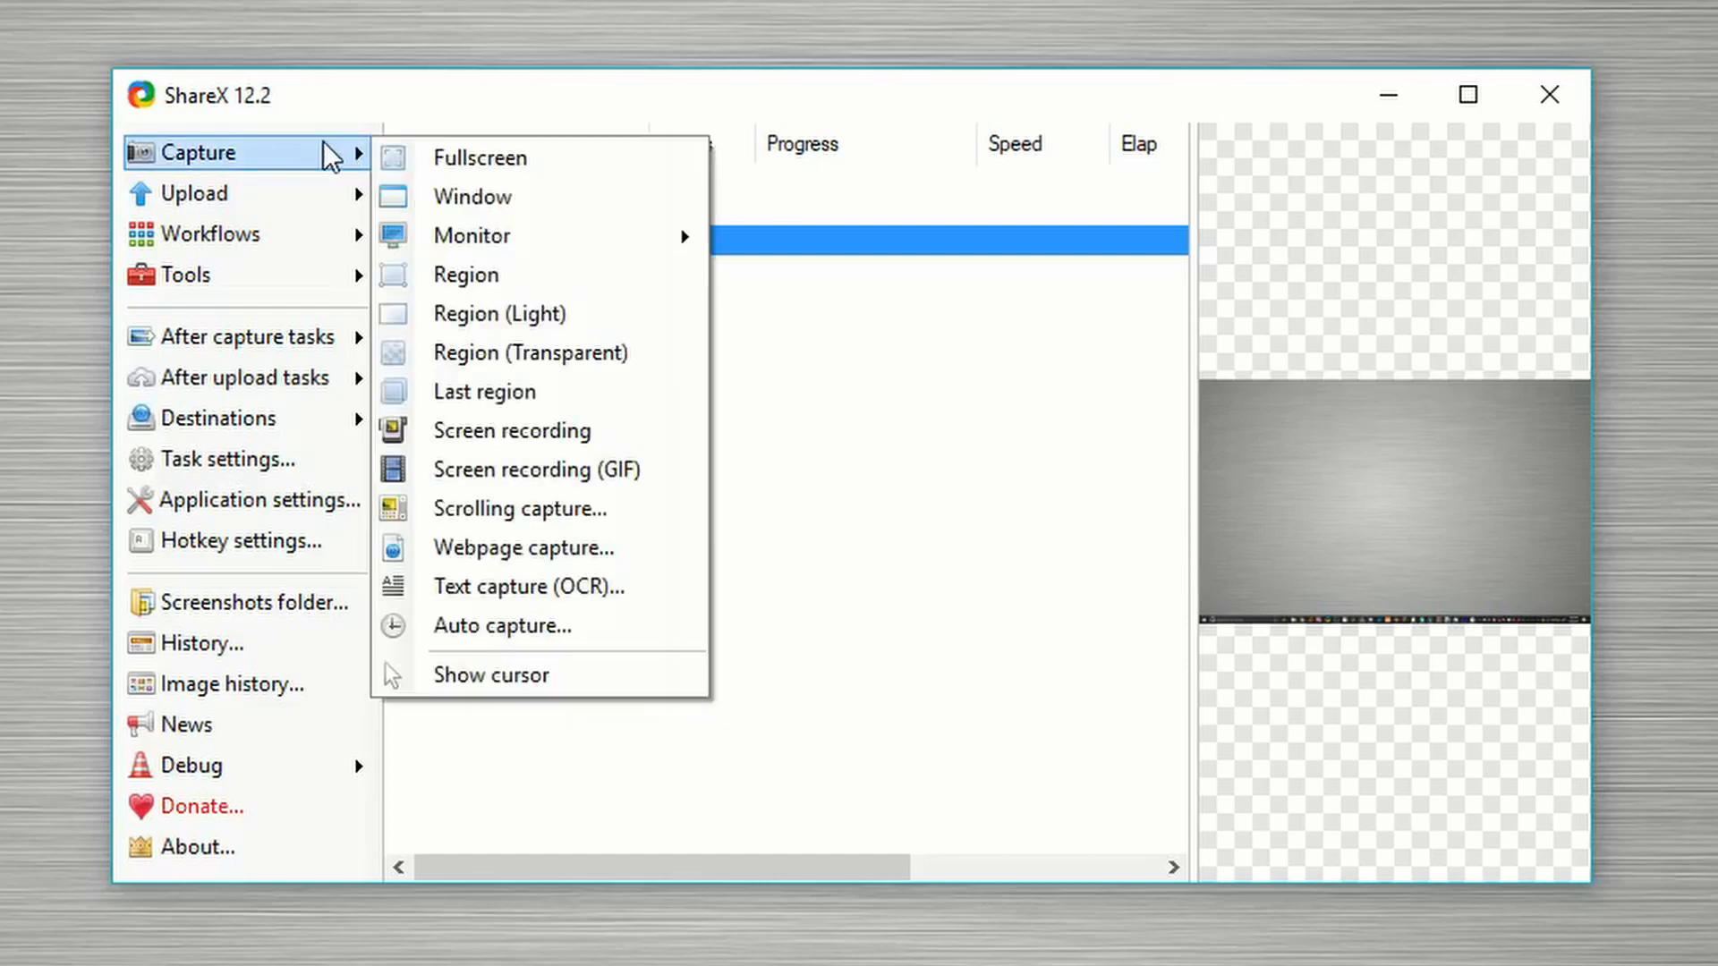
click(466, 277)
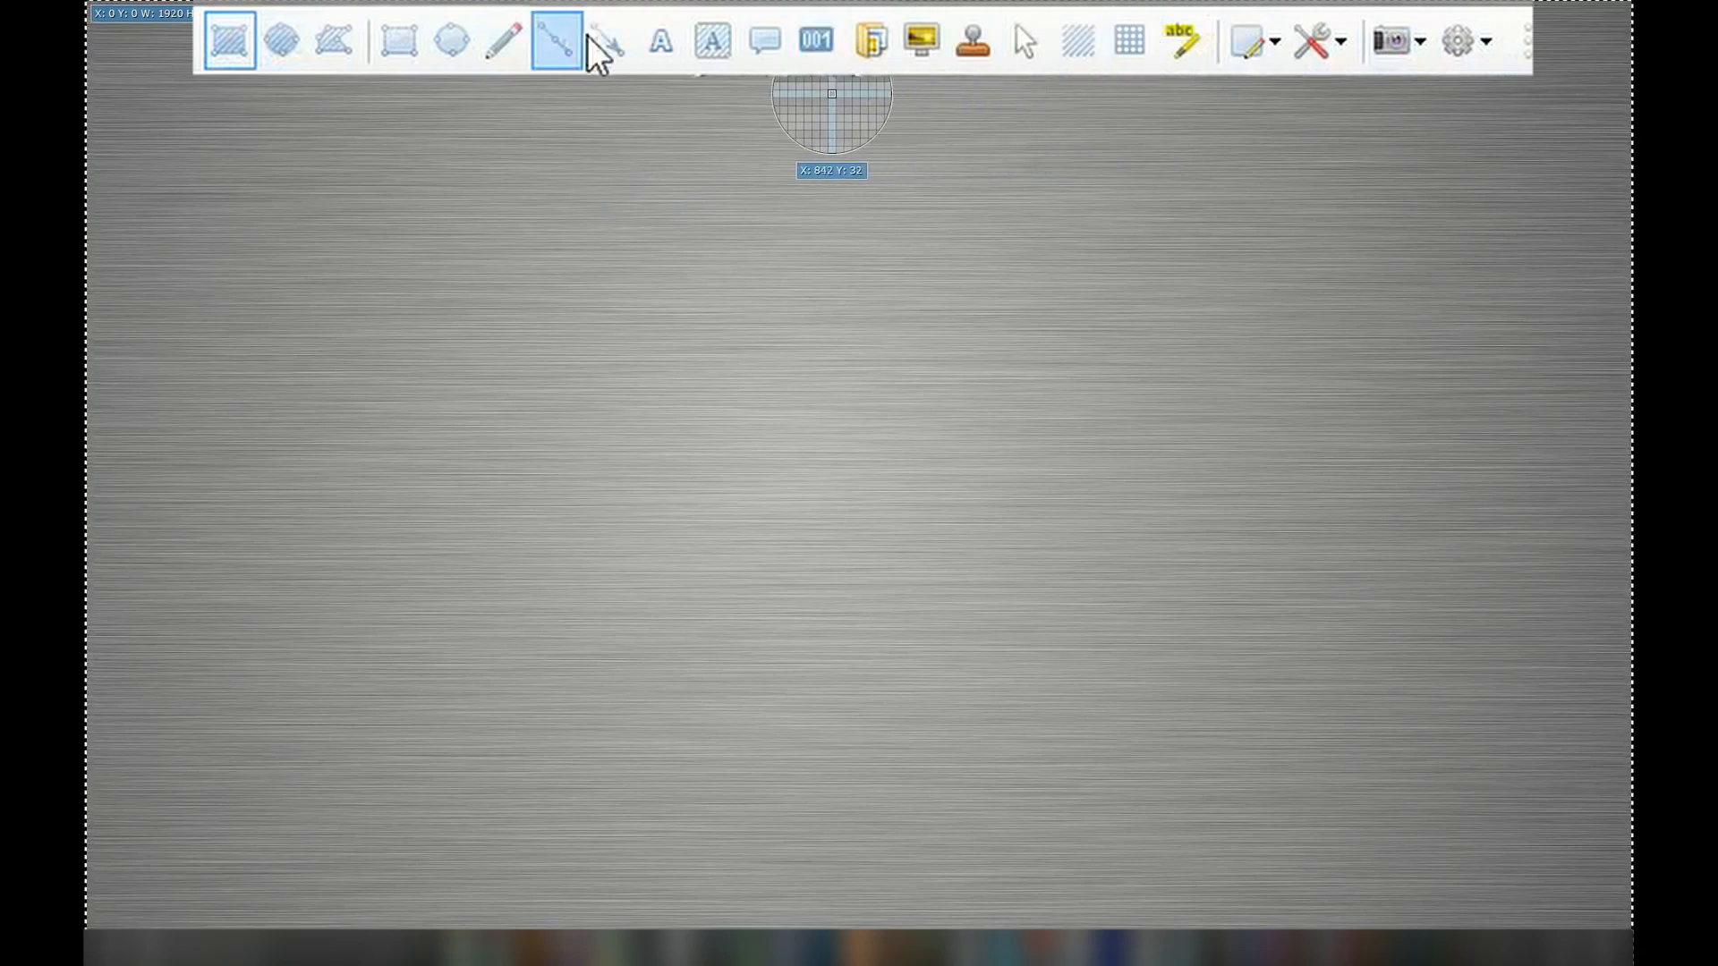
click(230, 34)
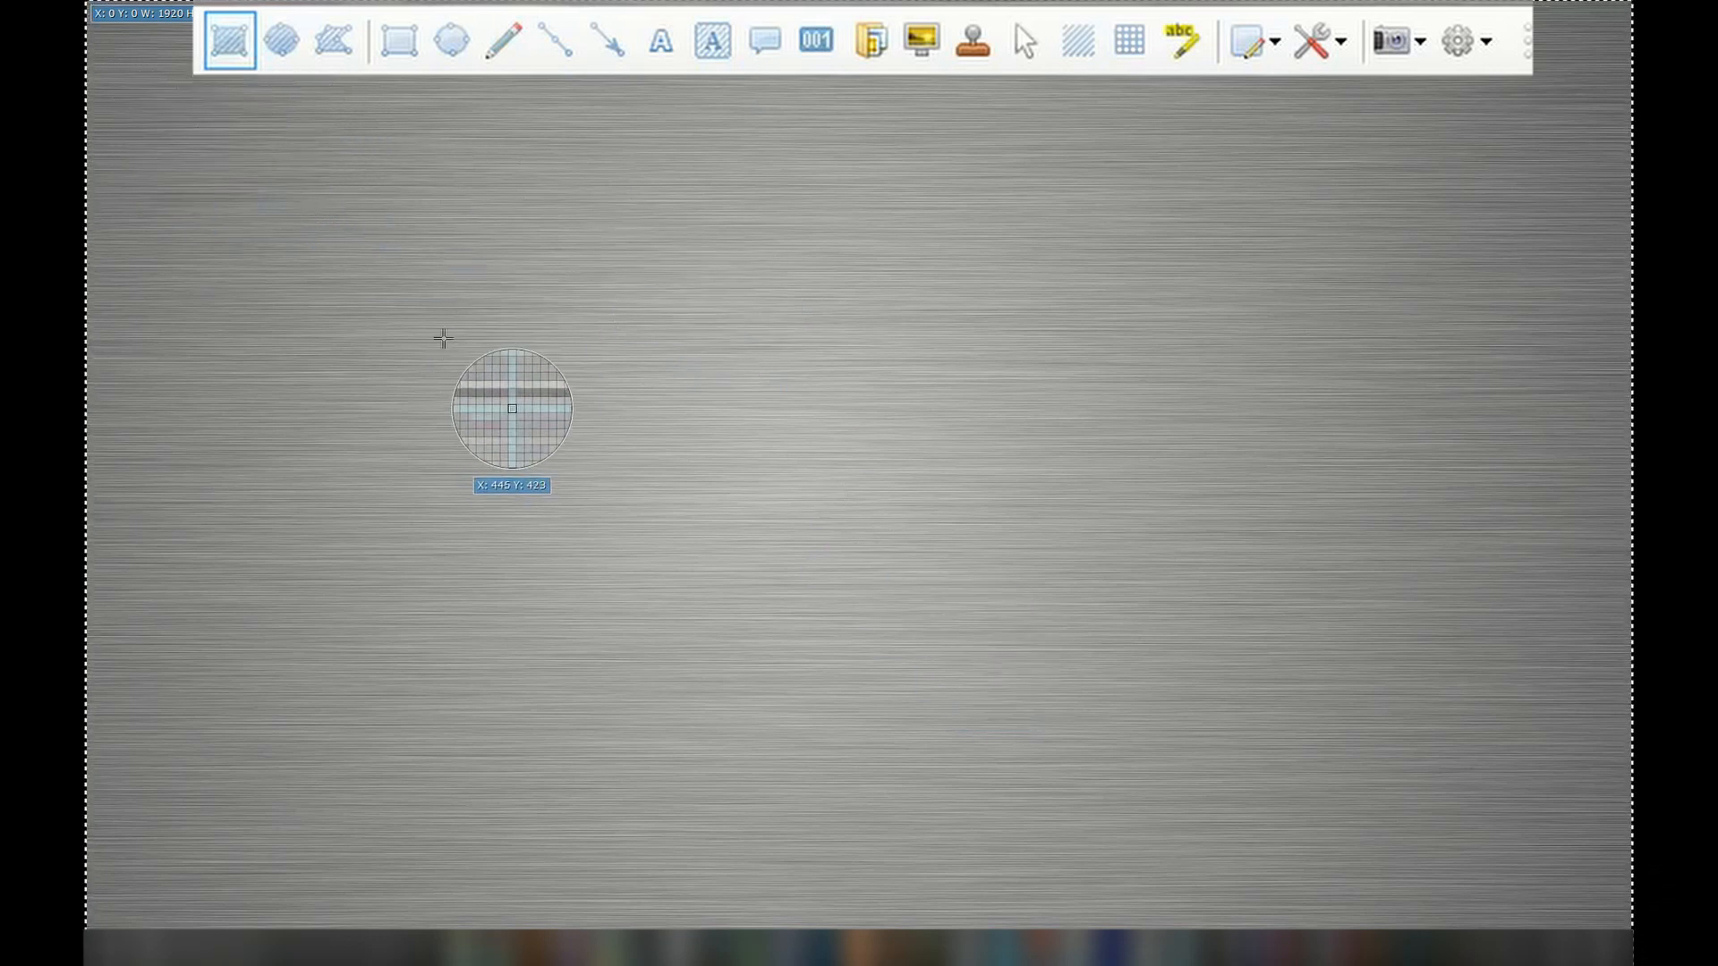
drag(188, 125, 397, 964)
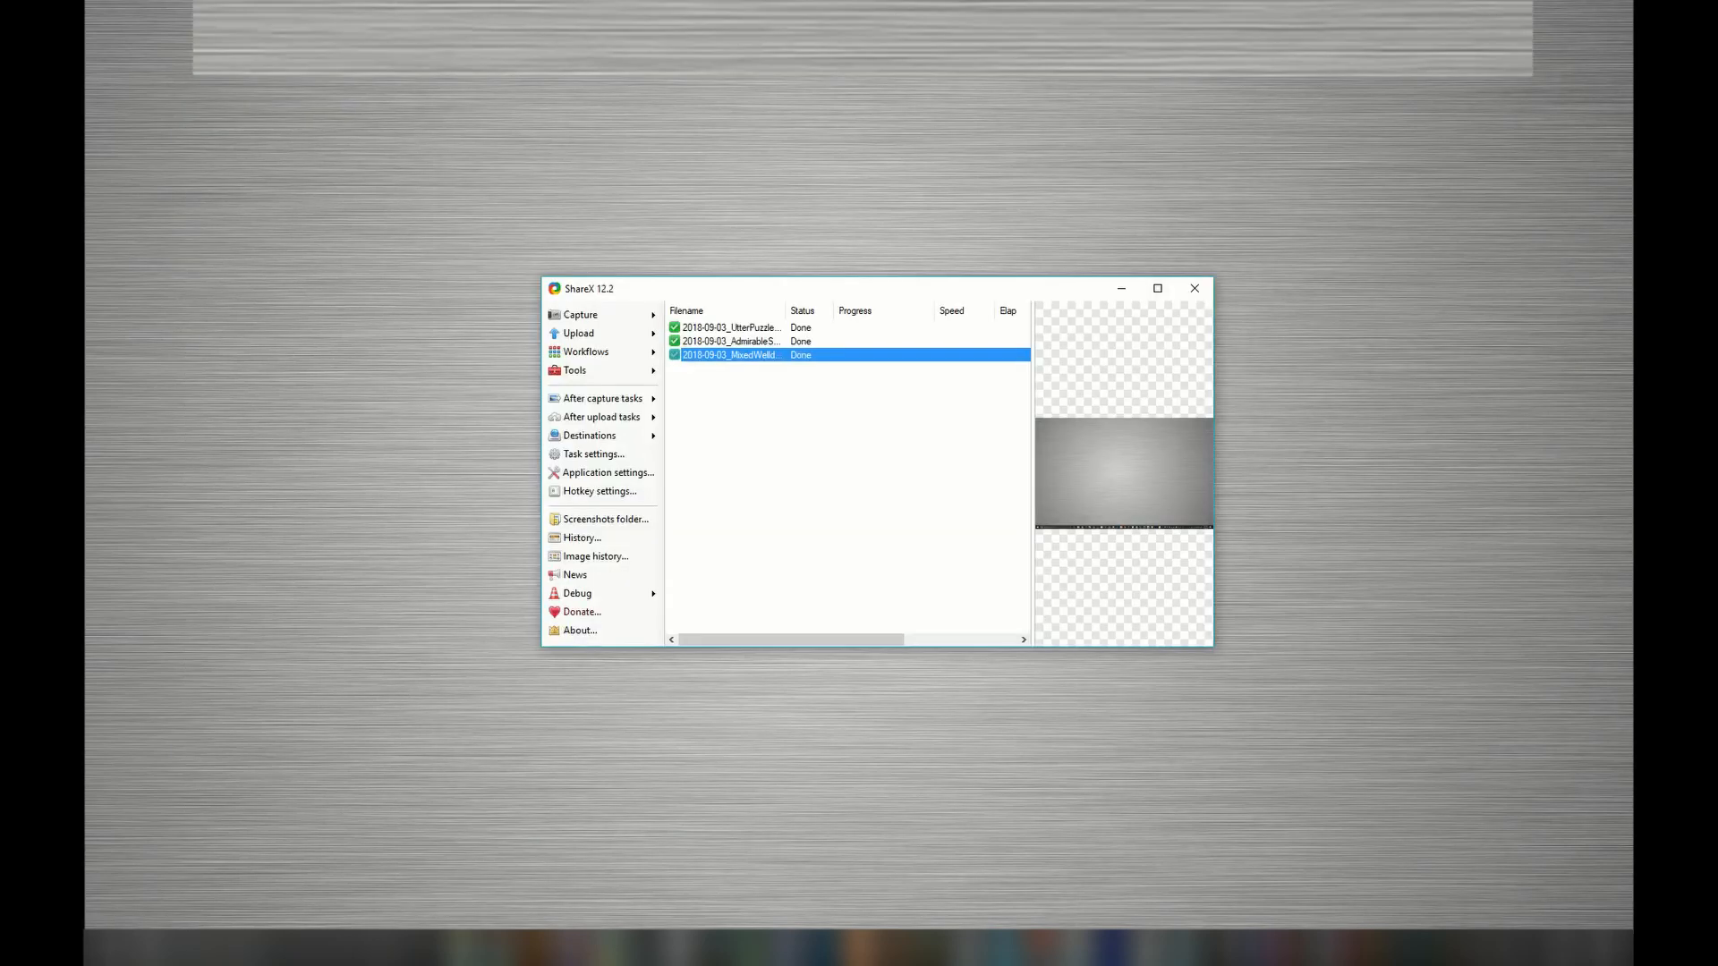
Step: Capture a rectangular desktop region of about 687 x 621 pixels and select the screenshot to preview it
click(580, 315)
click(694, 369)
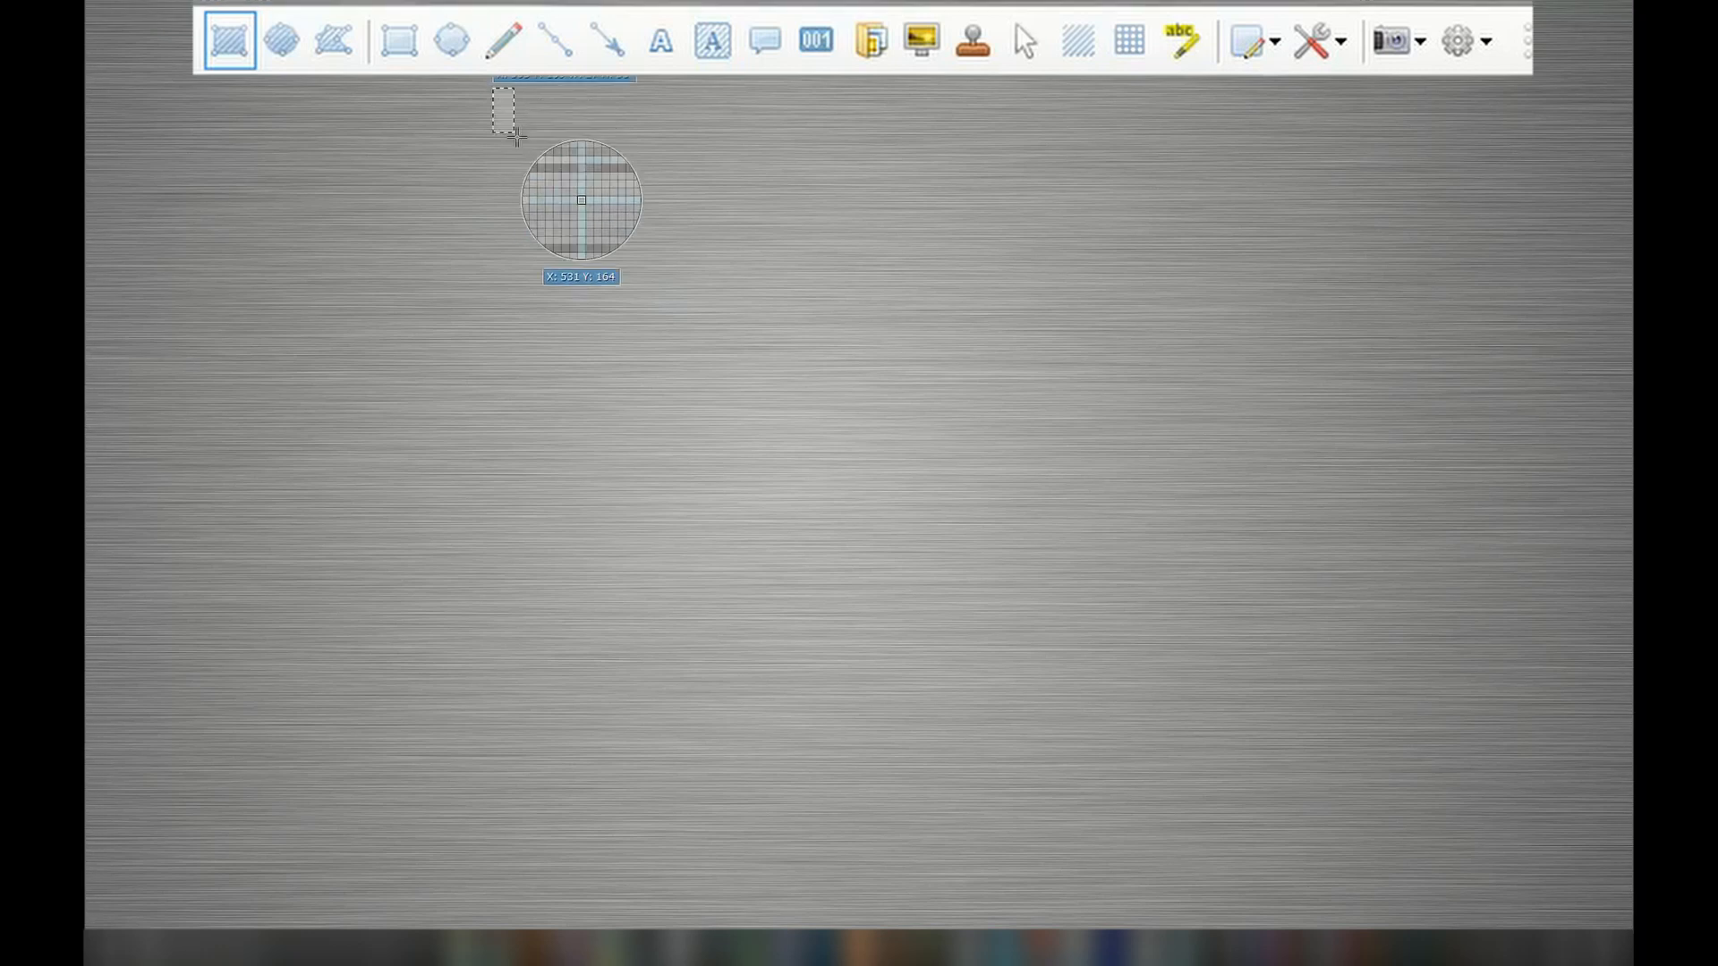
drag(491, 86, 1044, 587)
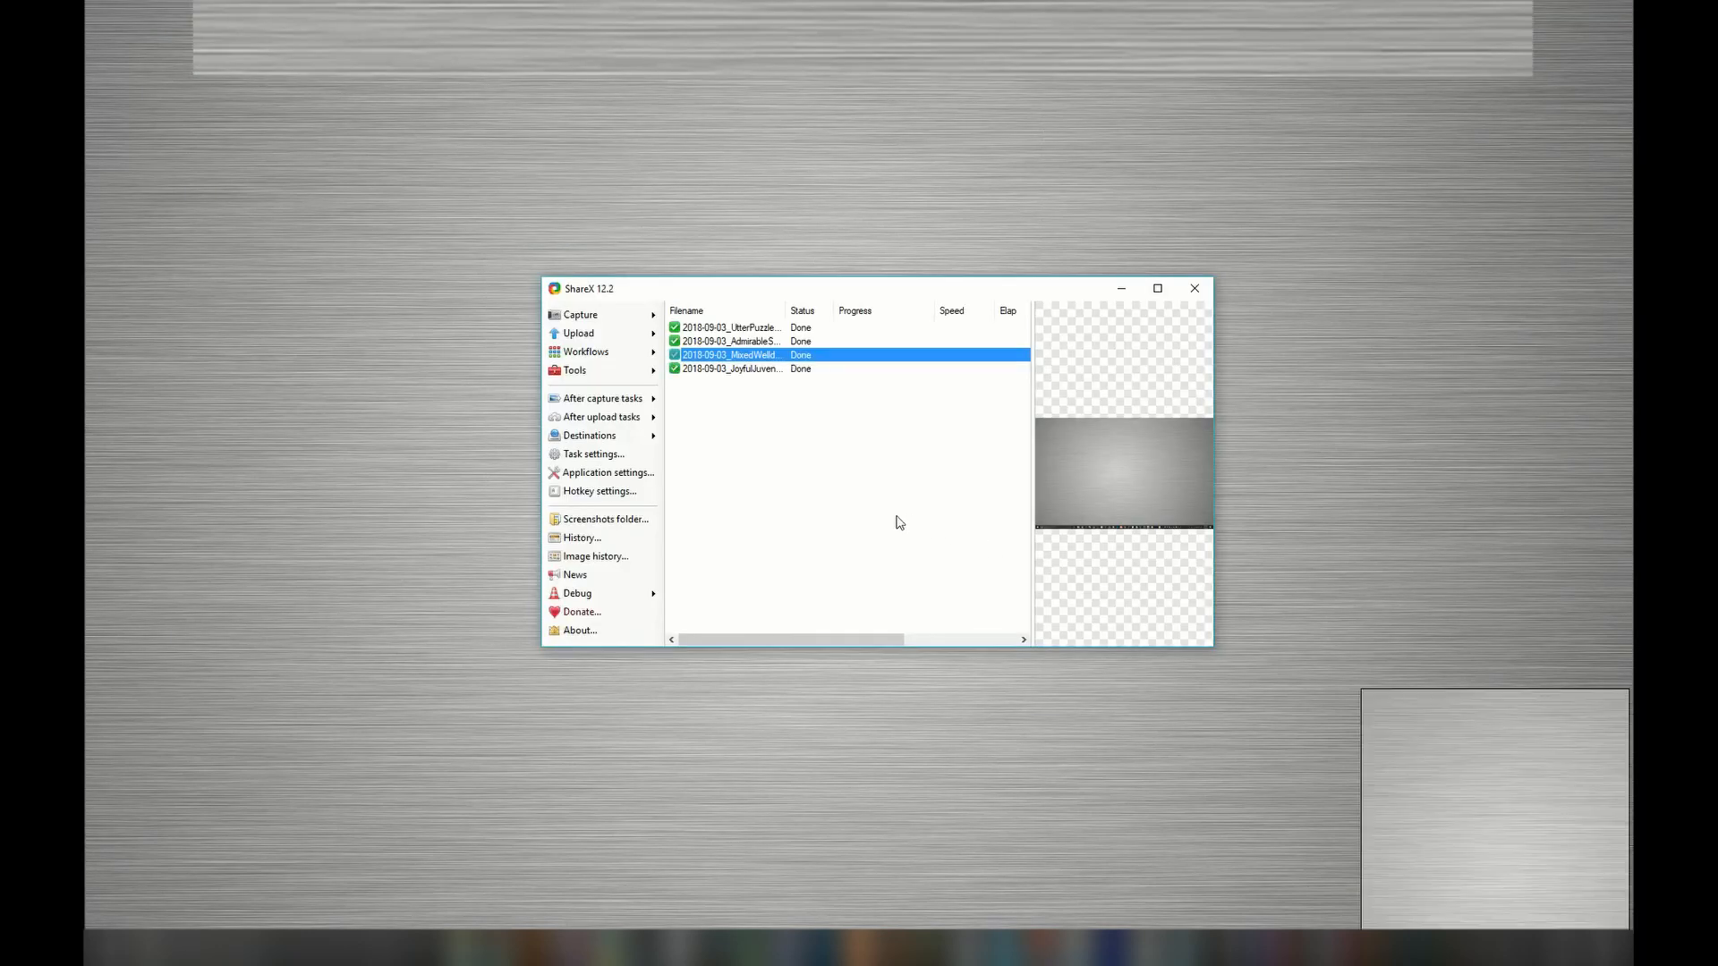
click(901, 369)
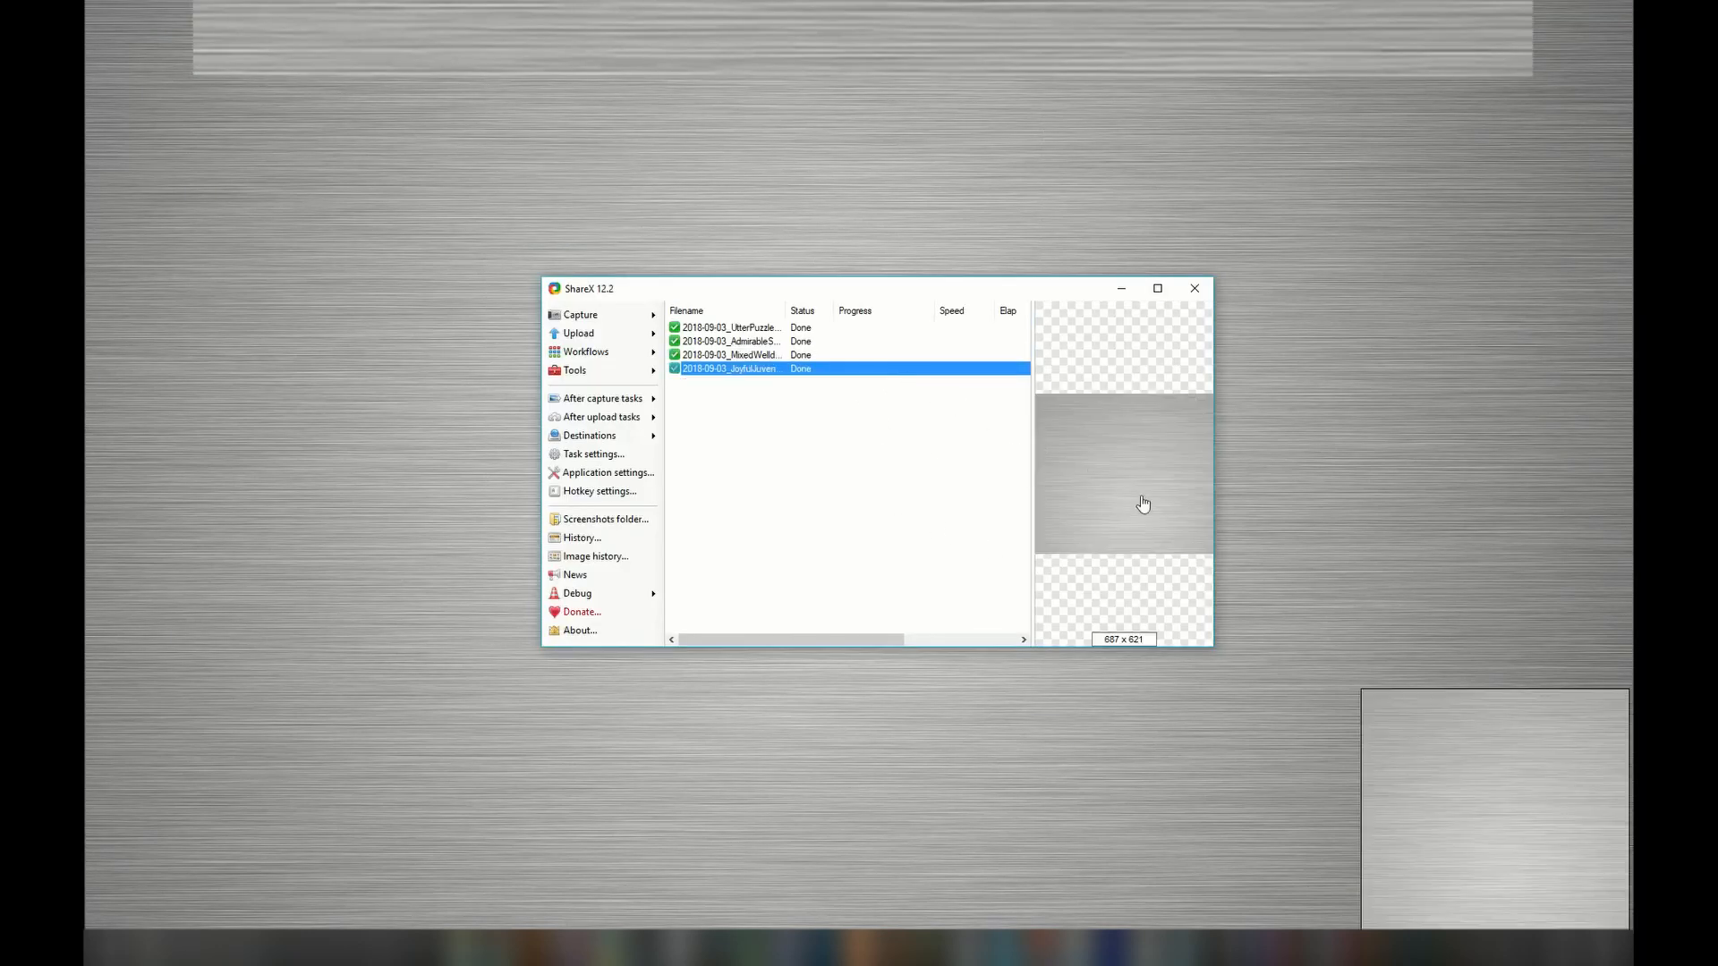
Step: Capture an elliptical region in the desktop's lower-left corner, view the screenshot at full size and close the view
click(643, 319)
click(807, 373)
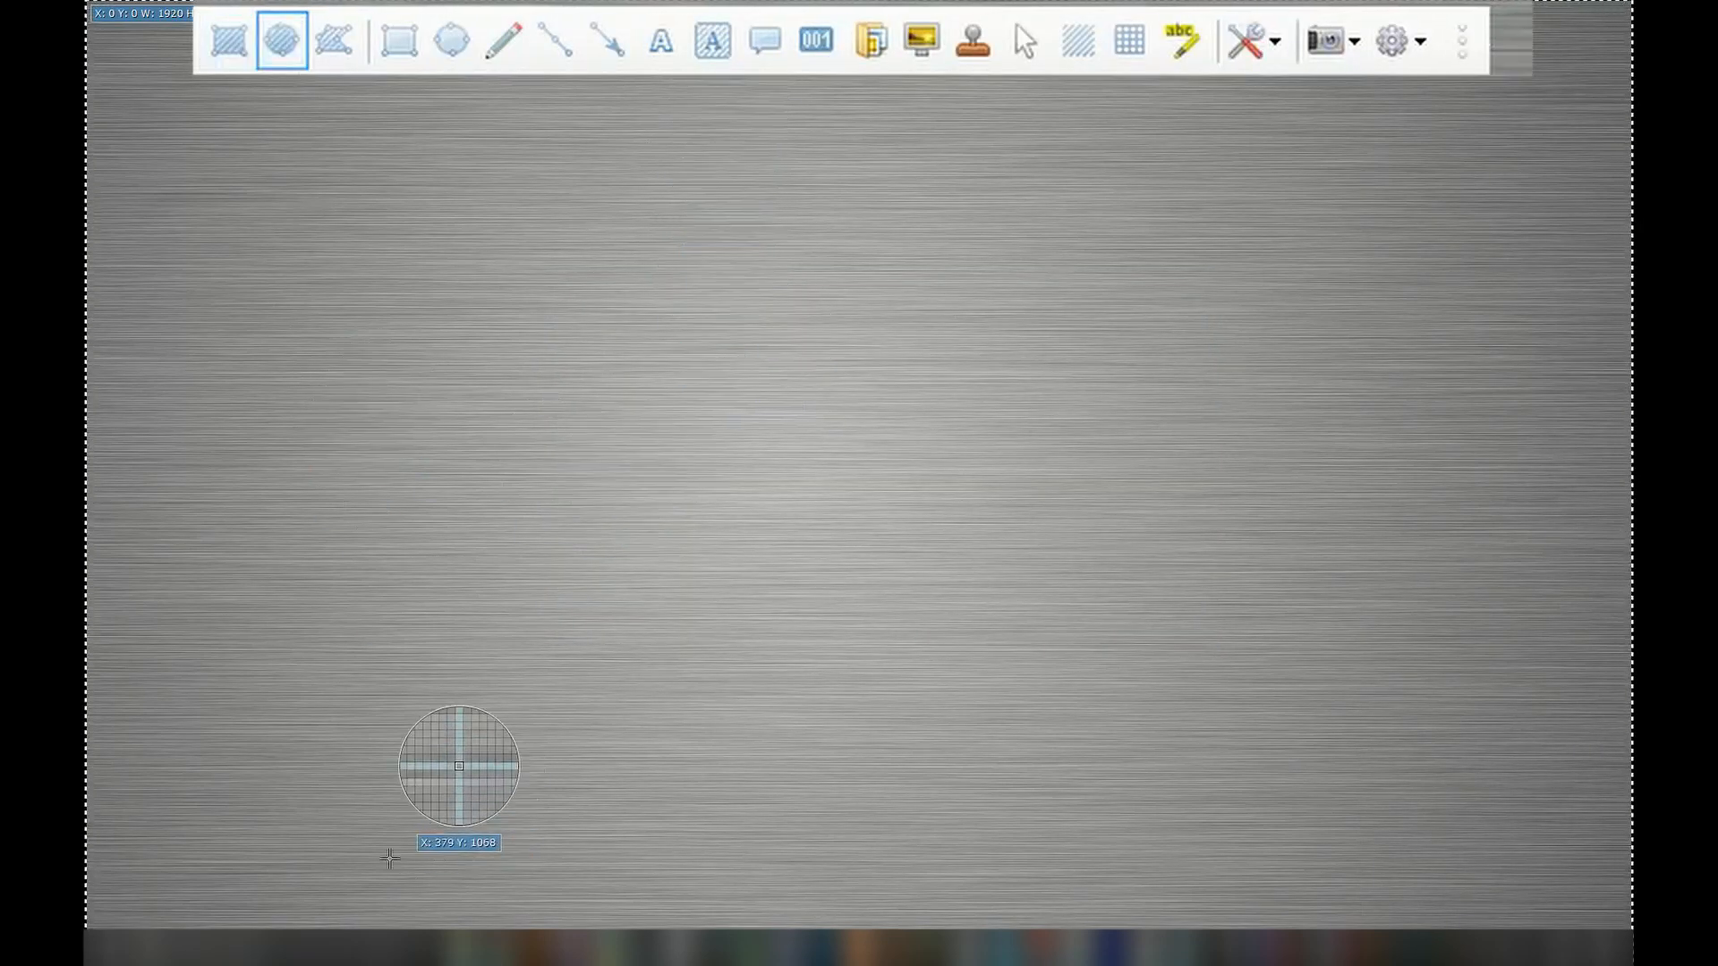
drag(86, 571, 525, 928)
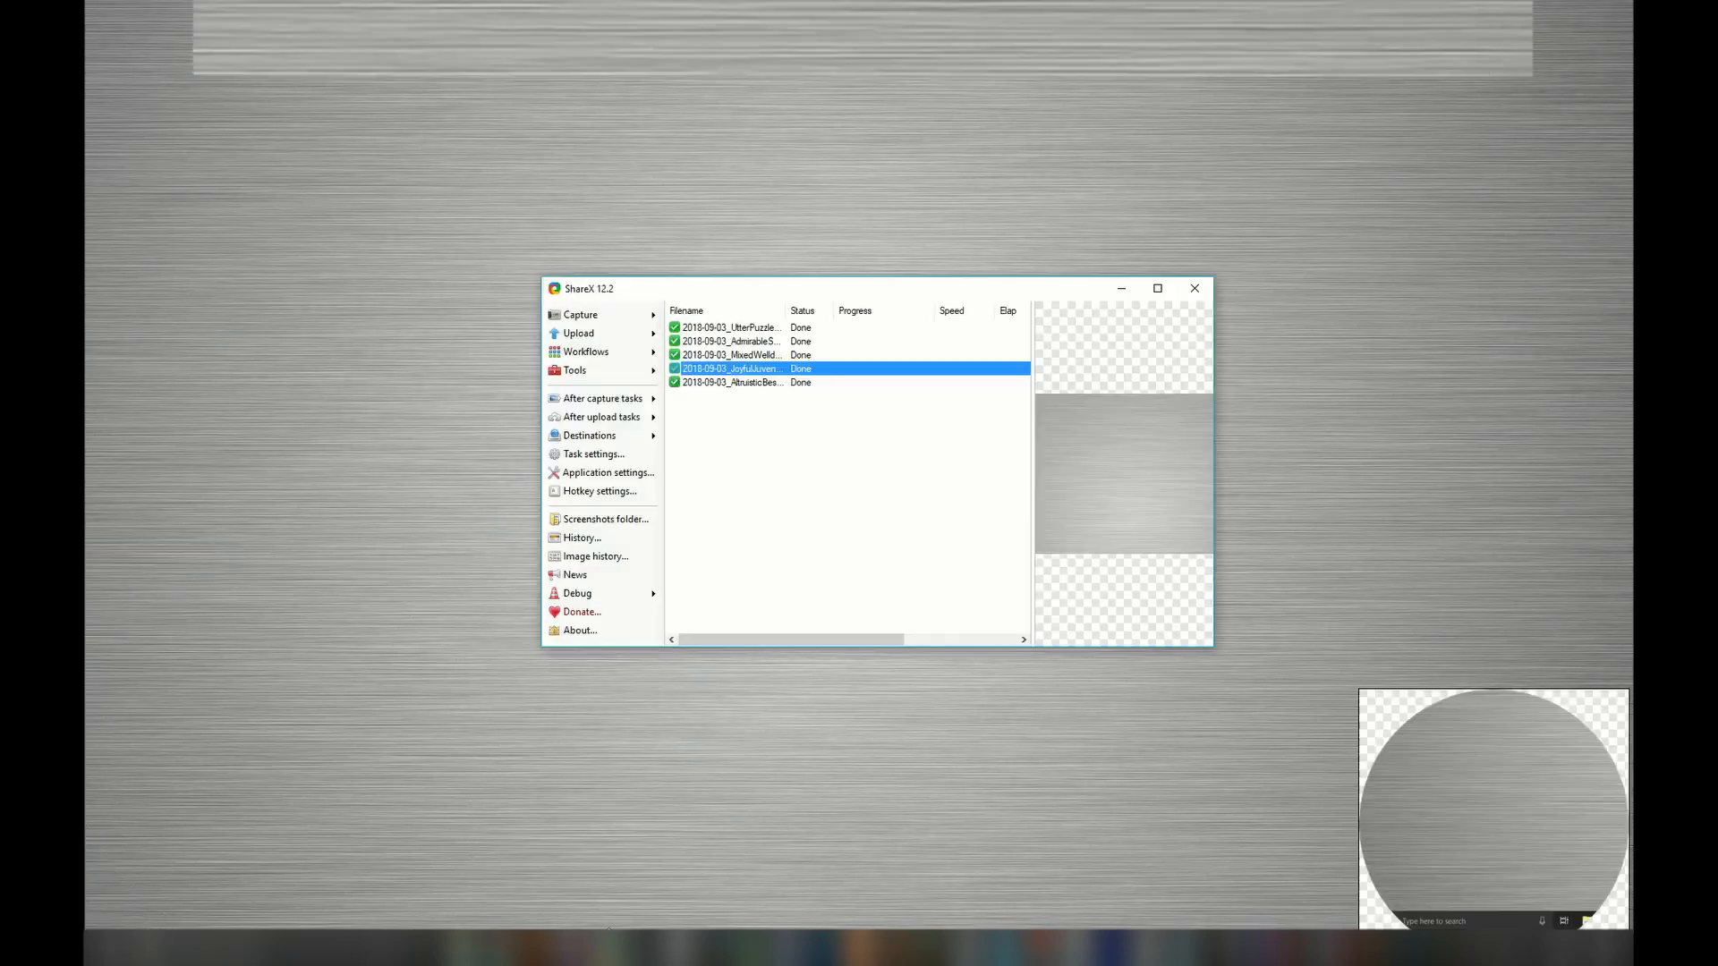
click(803, 383)
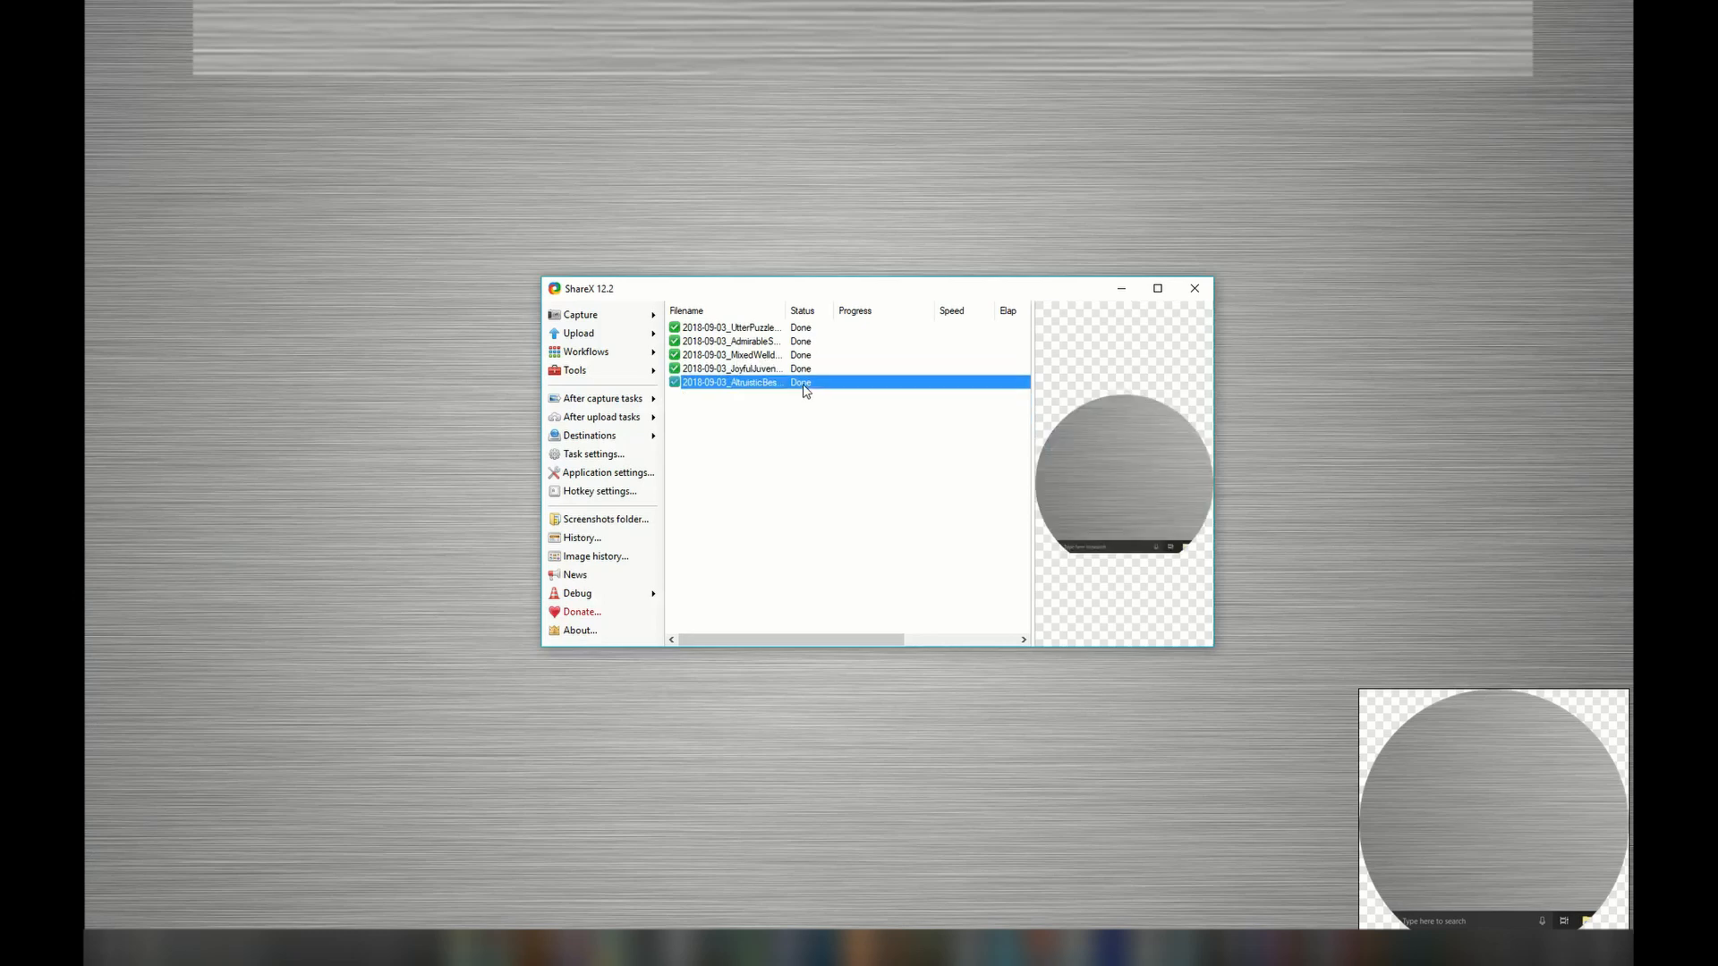
click(1114, 493)
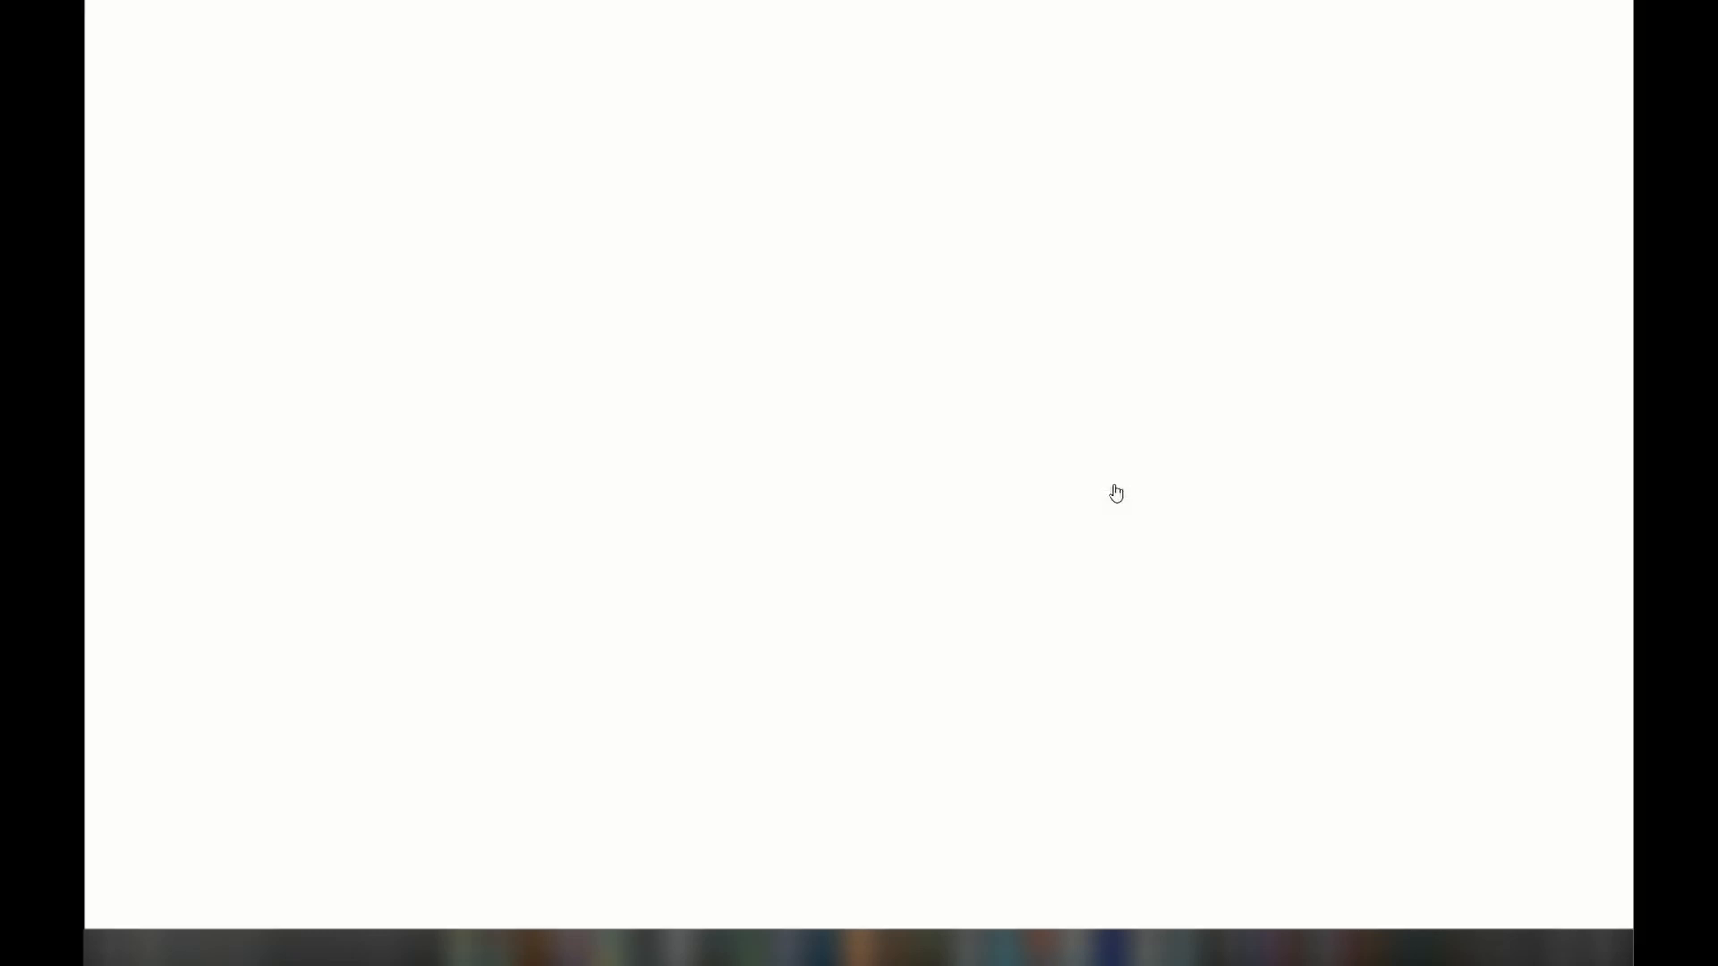
click(903, 493)
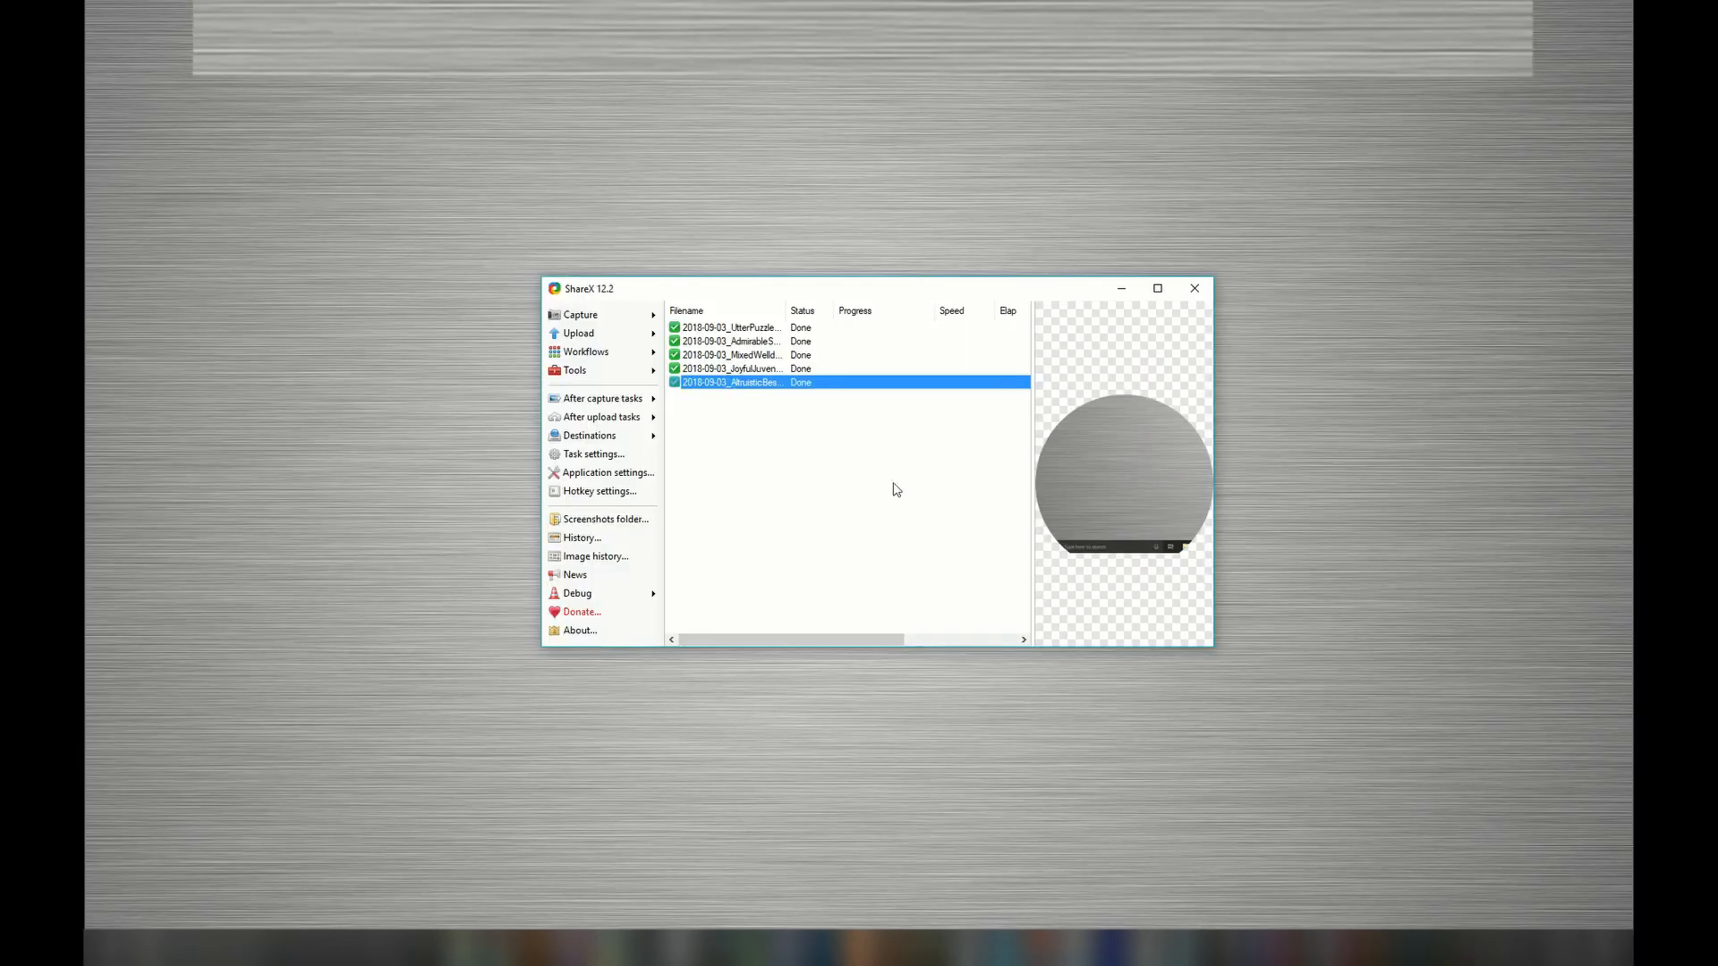
Step: Capture a freehand region by outlining a large irregular shape across most of the desktop
click(596, 315)
click(698, 369)
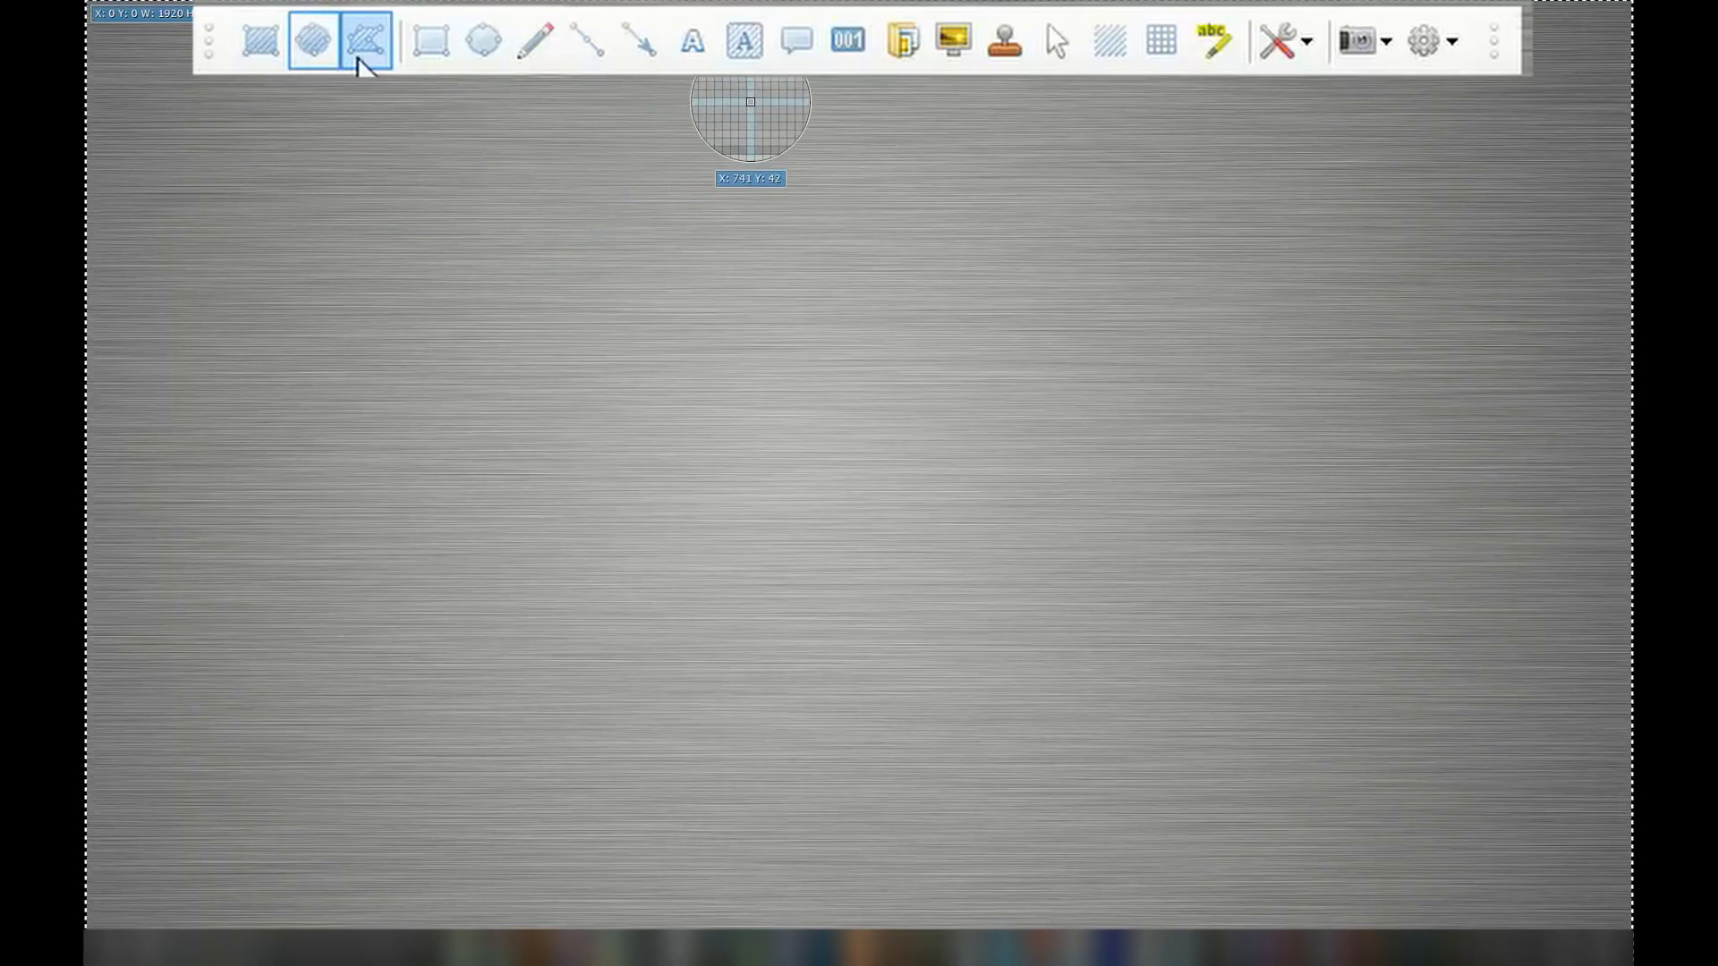
click(362, 64)
mouse_move(1269, 240)
mouse_down()
mouse_move(1191, 166)
mouse_move(701, 83)
mouse_move(422, 169)
mouse_move(272, 319)
mouse_move(330, 522)
mouse_move(411, 672)
mouse_move(349, 770)
mouse_move(358, 823)
mouse_move(671, 926)
mouse_move(720, 693)
mouse_move(683, 483)
mouse_move(1253, 400)
mouse_move(1109, 307)
mouse_move(957, 257)
mouse_move(1311, 280)
mouse_move(1264, 237)
mouse_up()
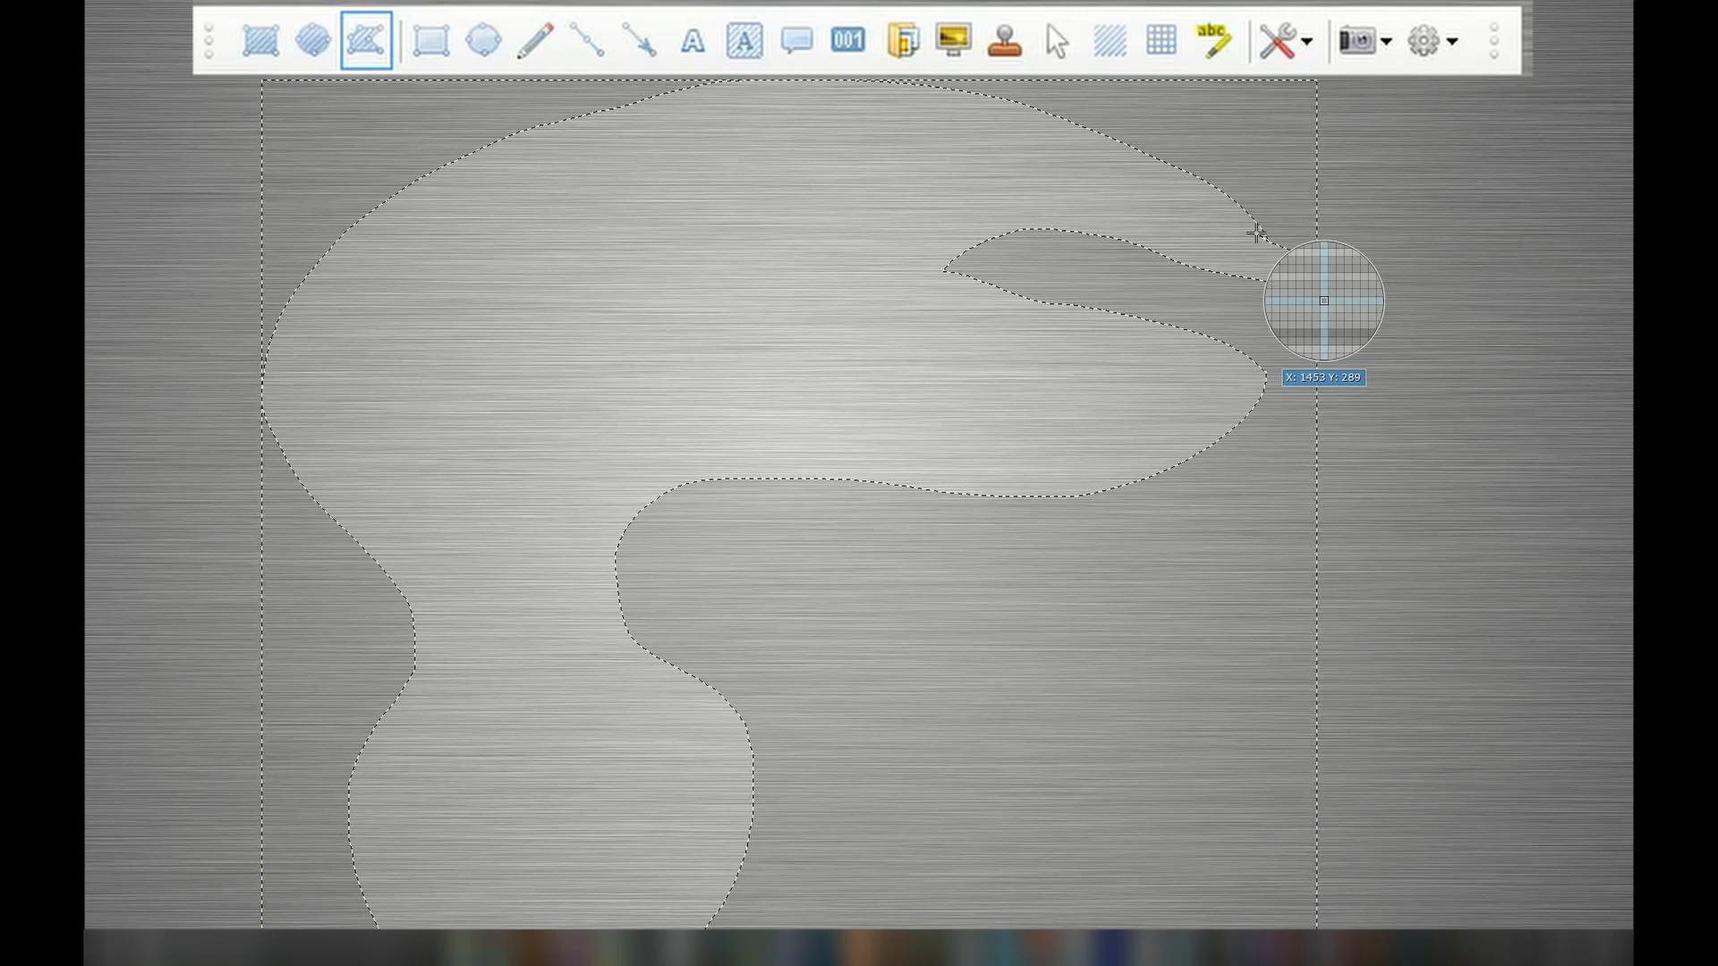
drag(1256, 233, 1256, 232)
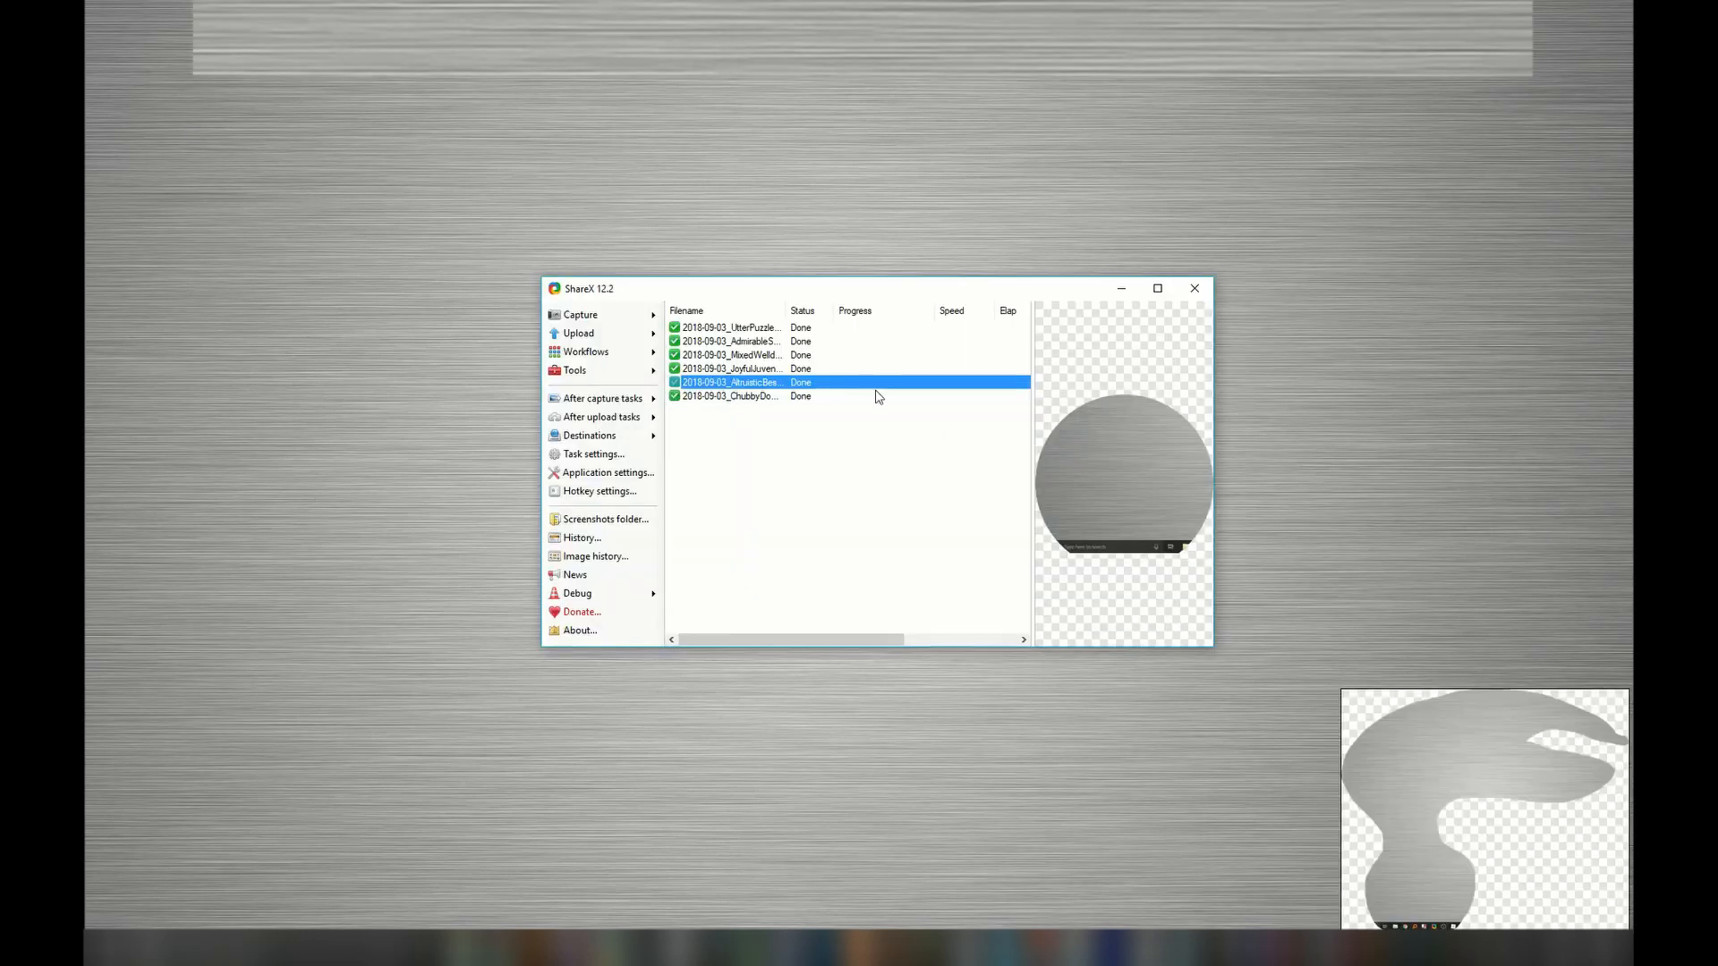
Step: Select the freehand screenshot, view it at full size and close the view
click(824, 410)
click(721, 395)
click(1053, 440)
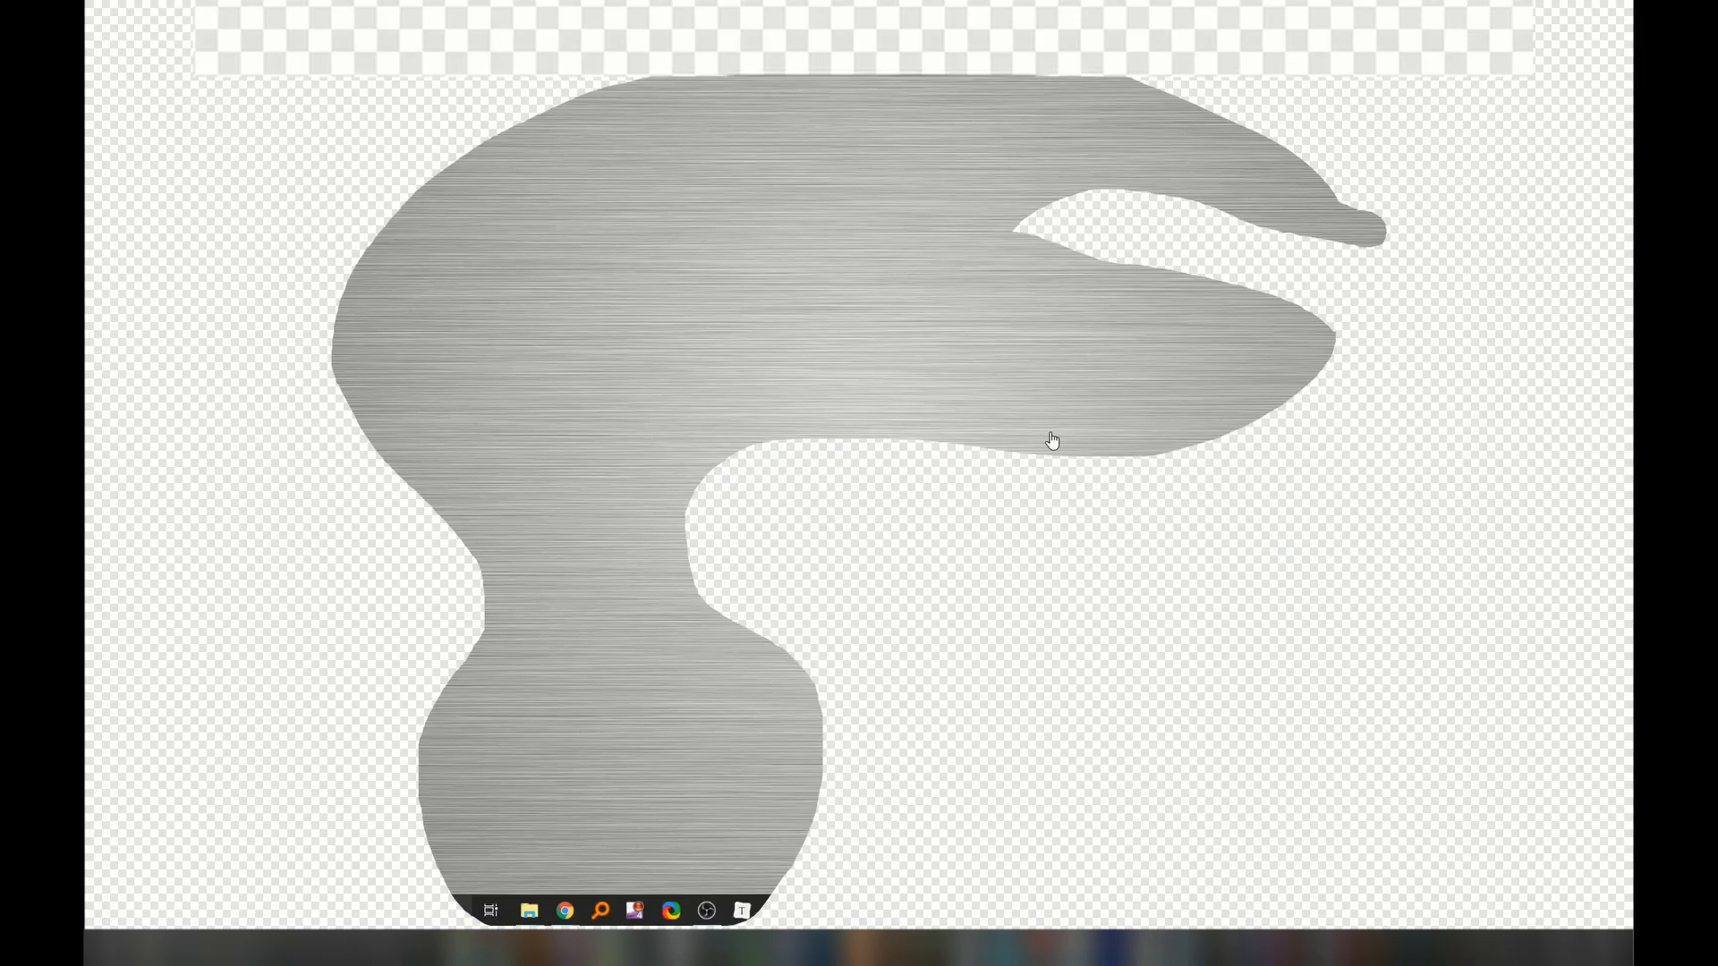
click(425, 629)
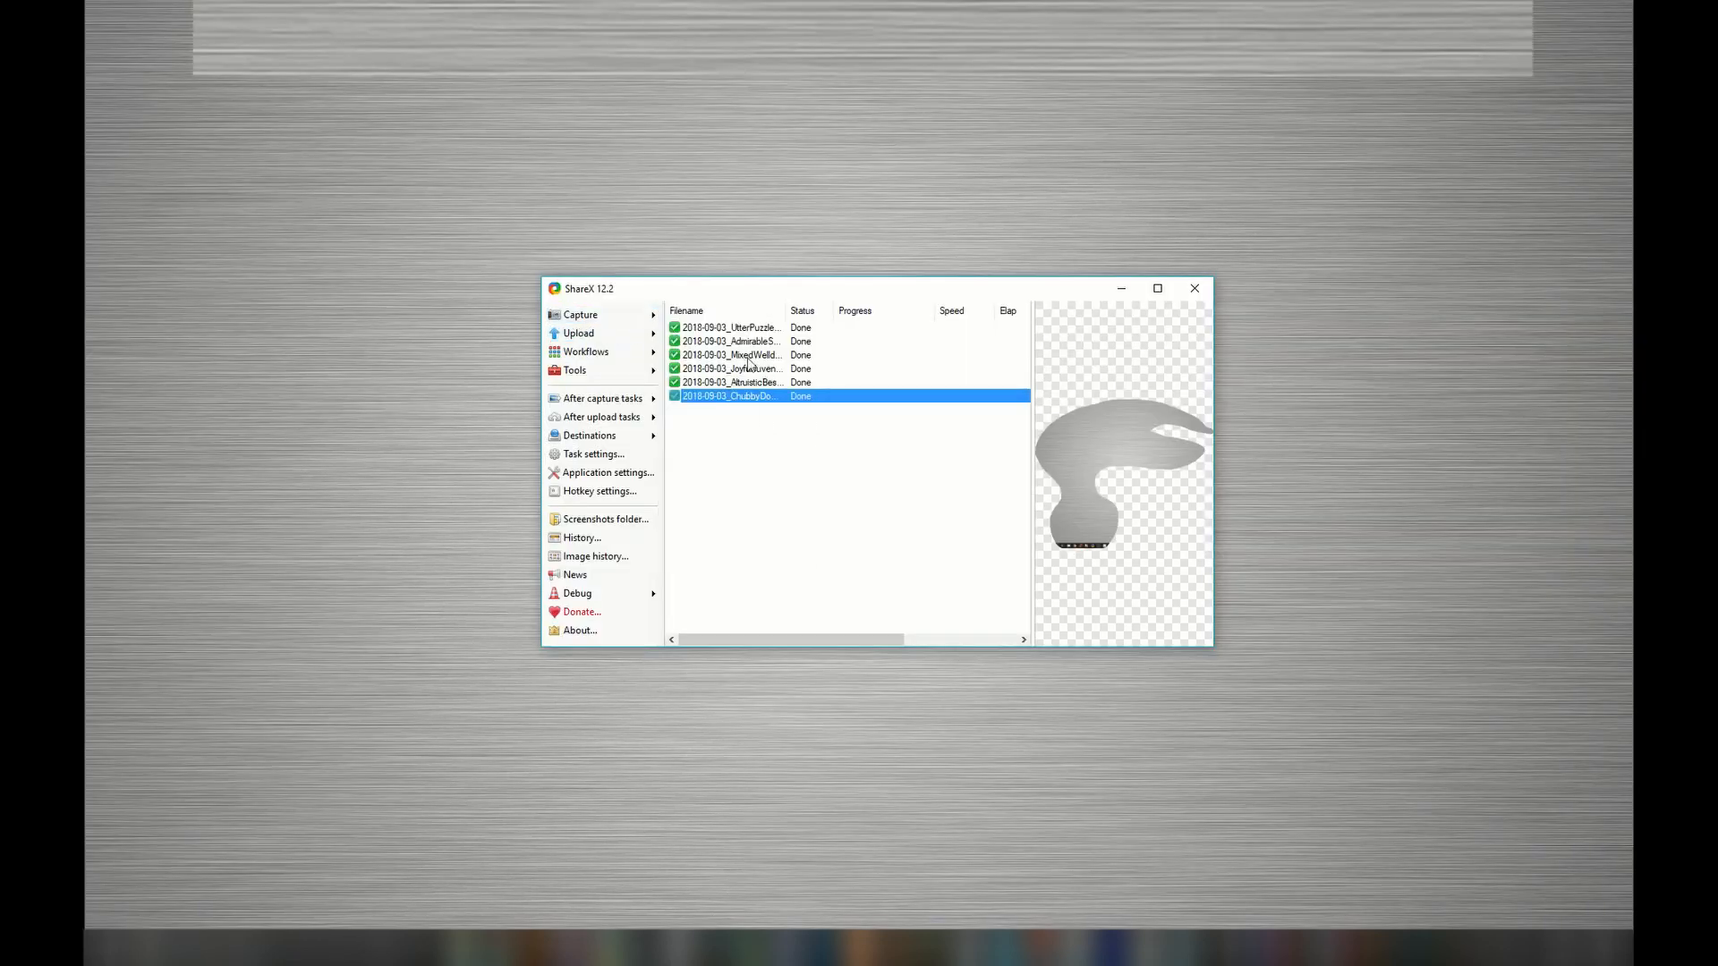
Step: Start a region capture, draw a tall red rectangle outline on the desktop's left half and reposition it slightly further right
mouse_move(617, 315)
click(763, 391)
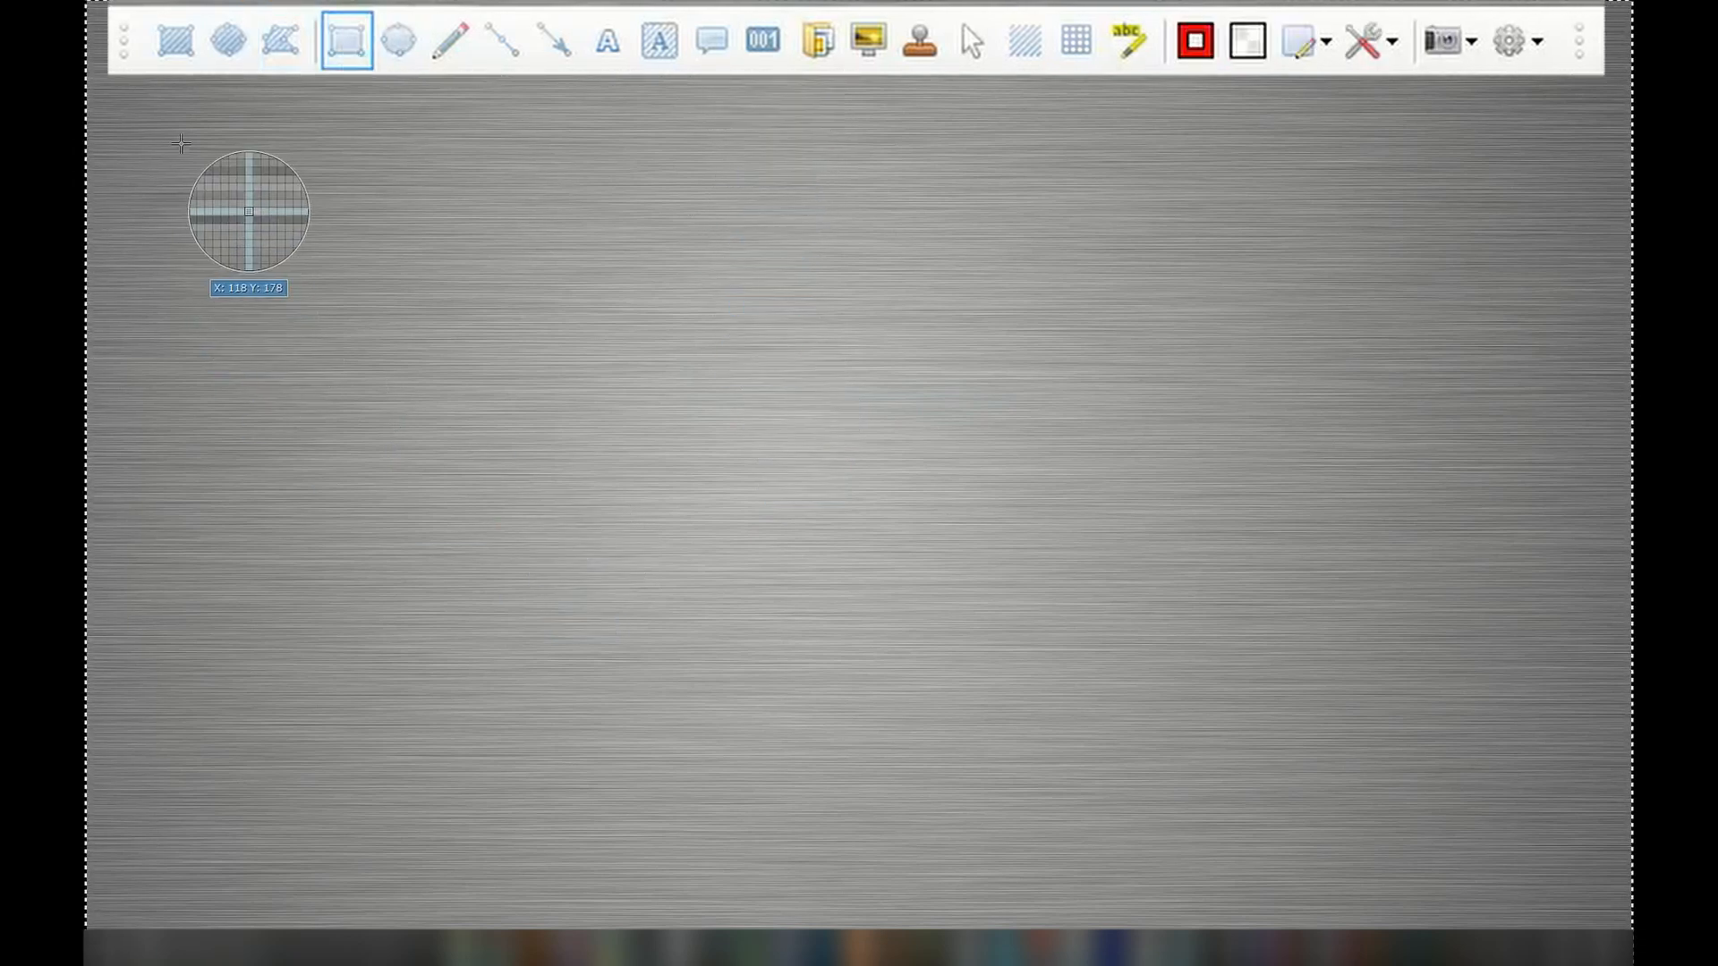
drag(184, 144, 747, 780)
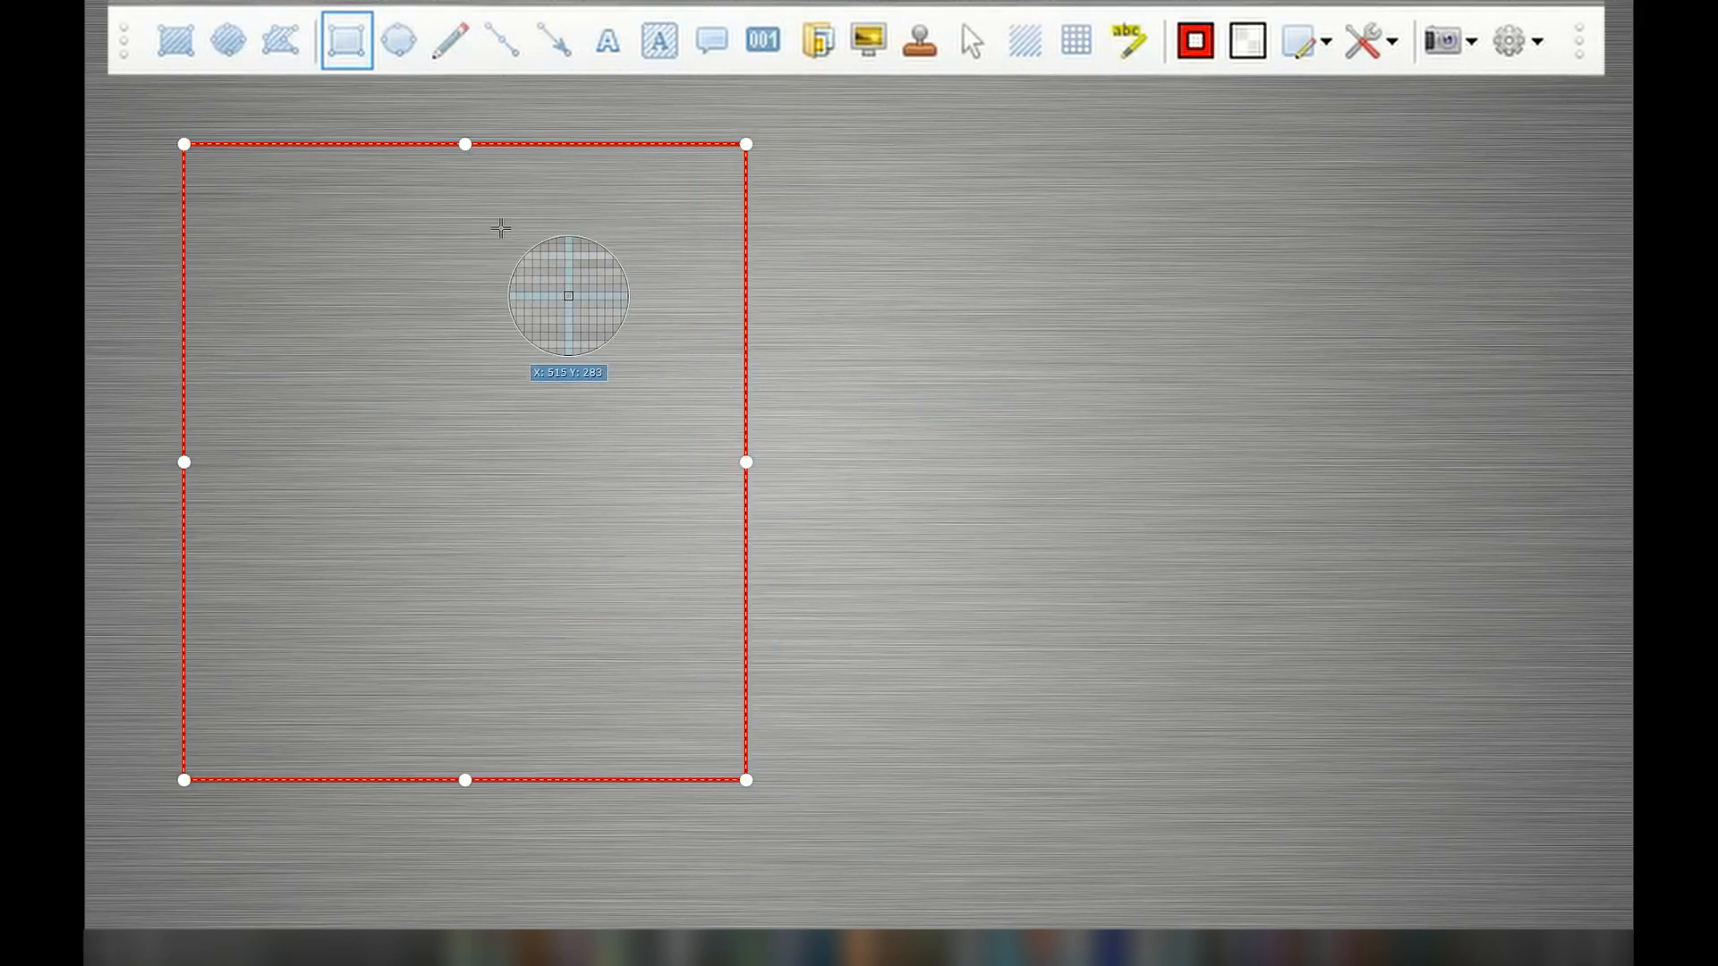
drag(497, 166, 419, 960)
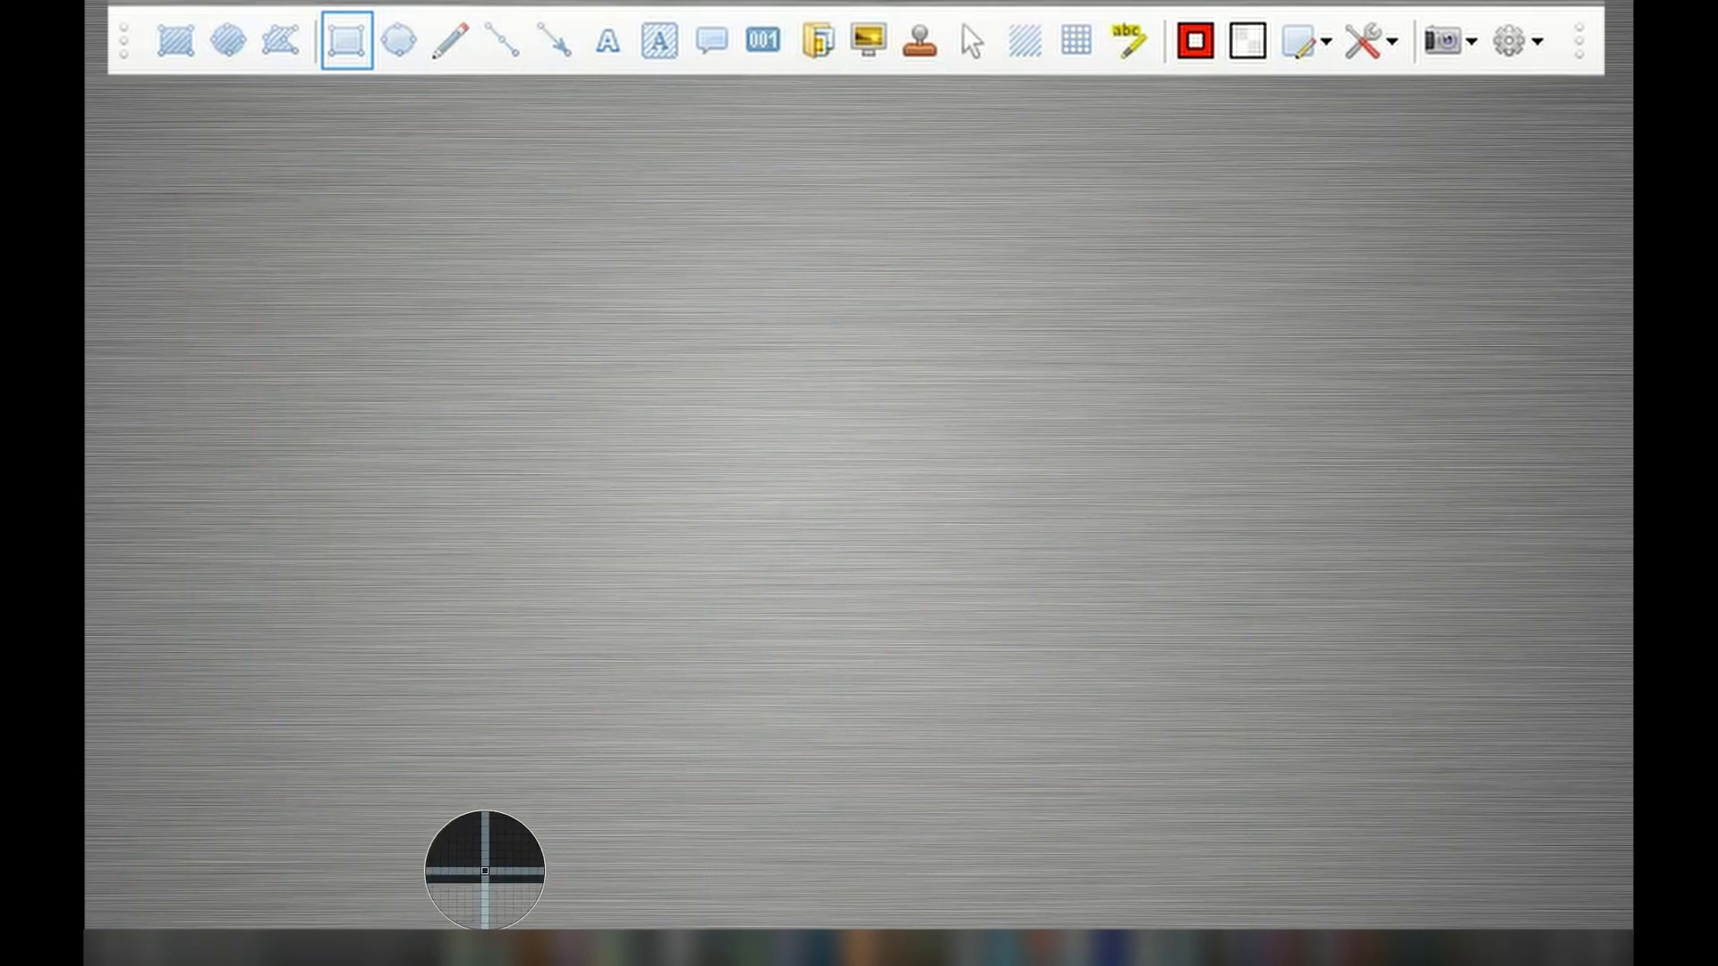
drag(478, 871, 652, 238)
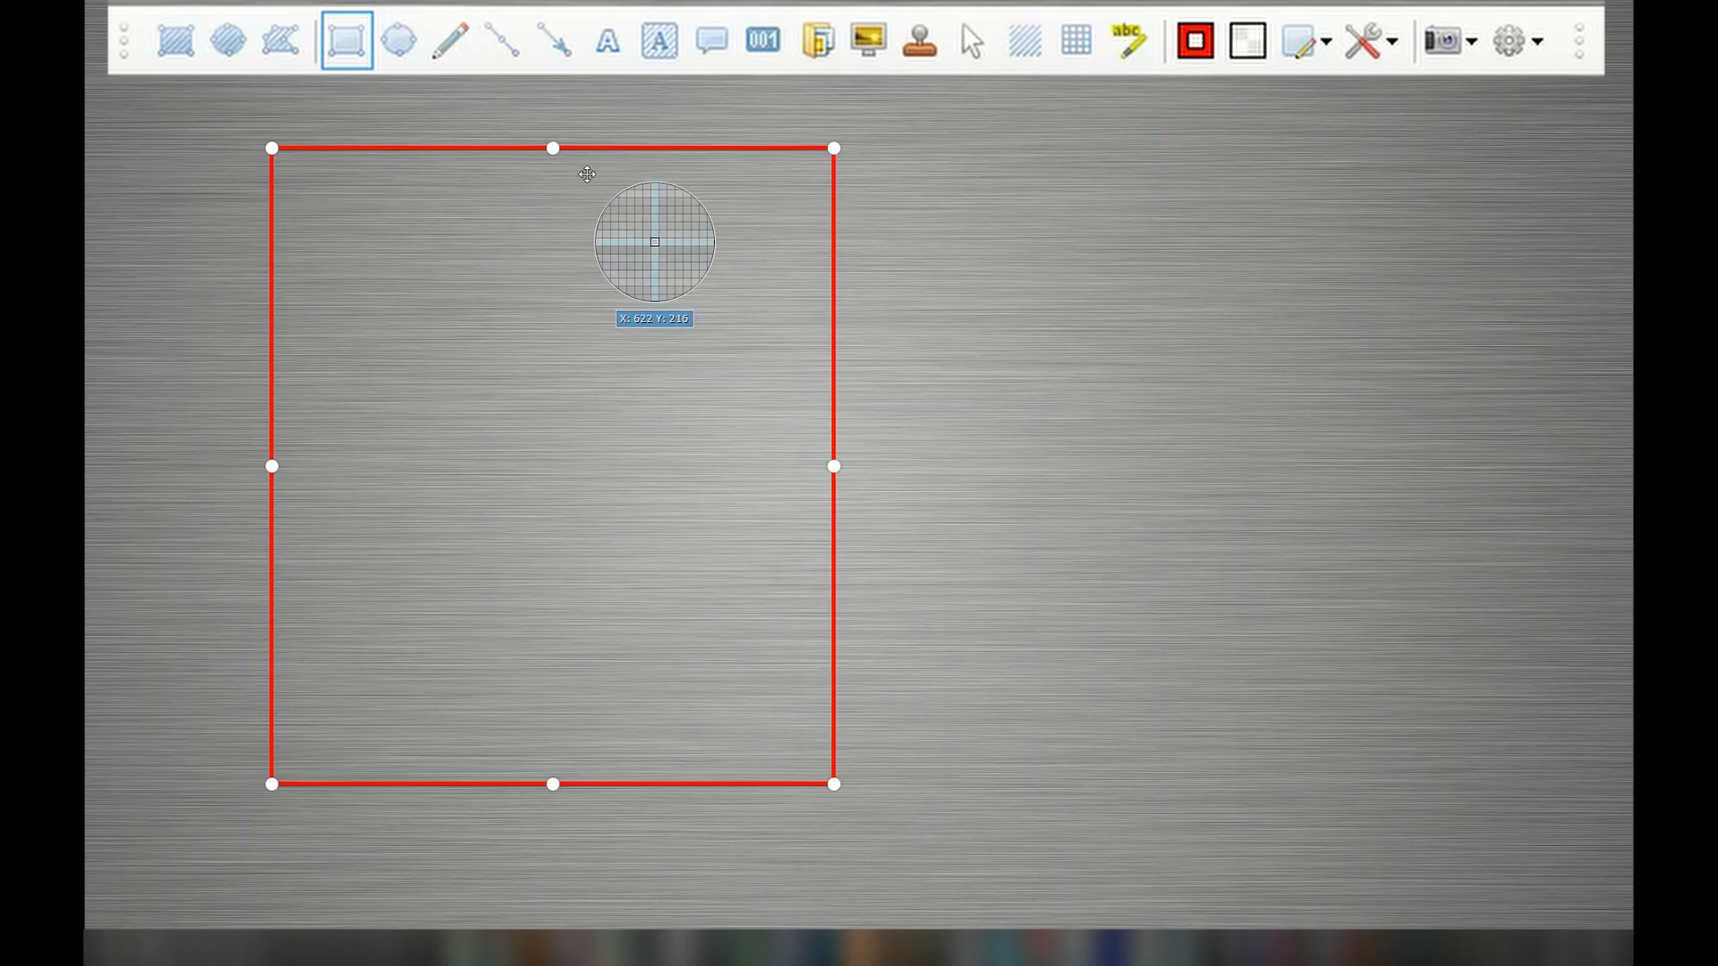
Step: Review the rectangle's border colour and fill colour, keeping the red border FF0000 and transparent fill
click(1183, 46)
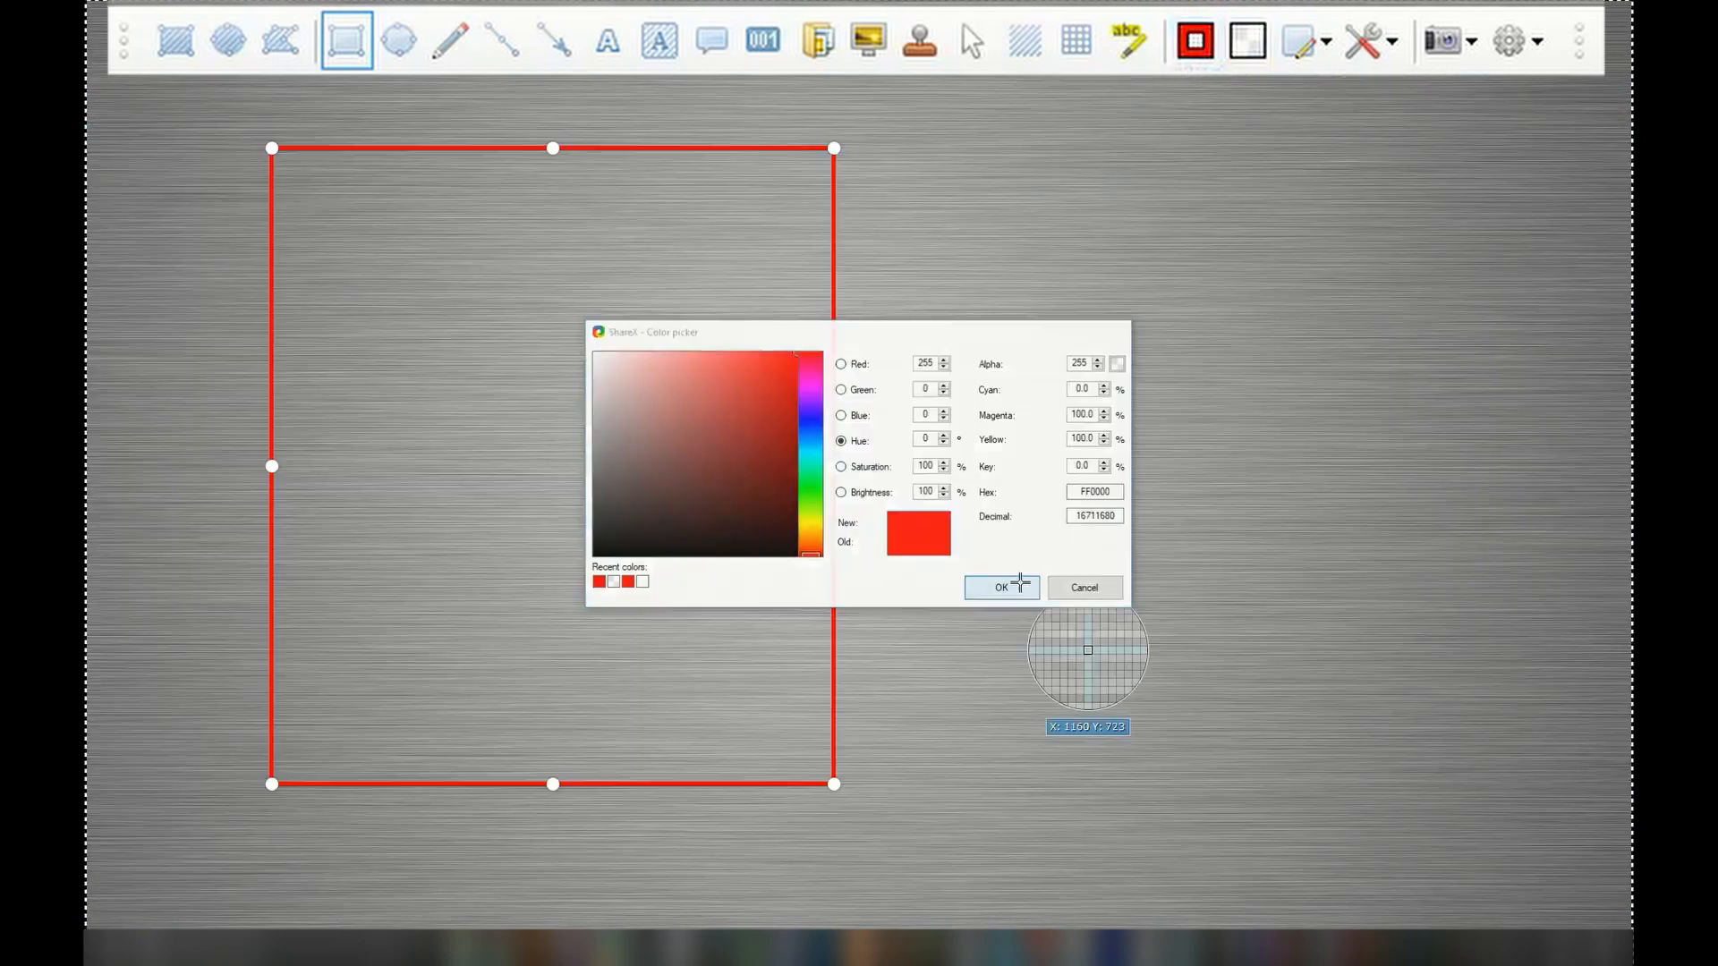
click(1004, 583)
click(1256, 64)
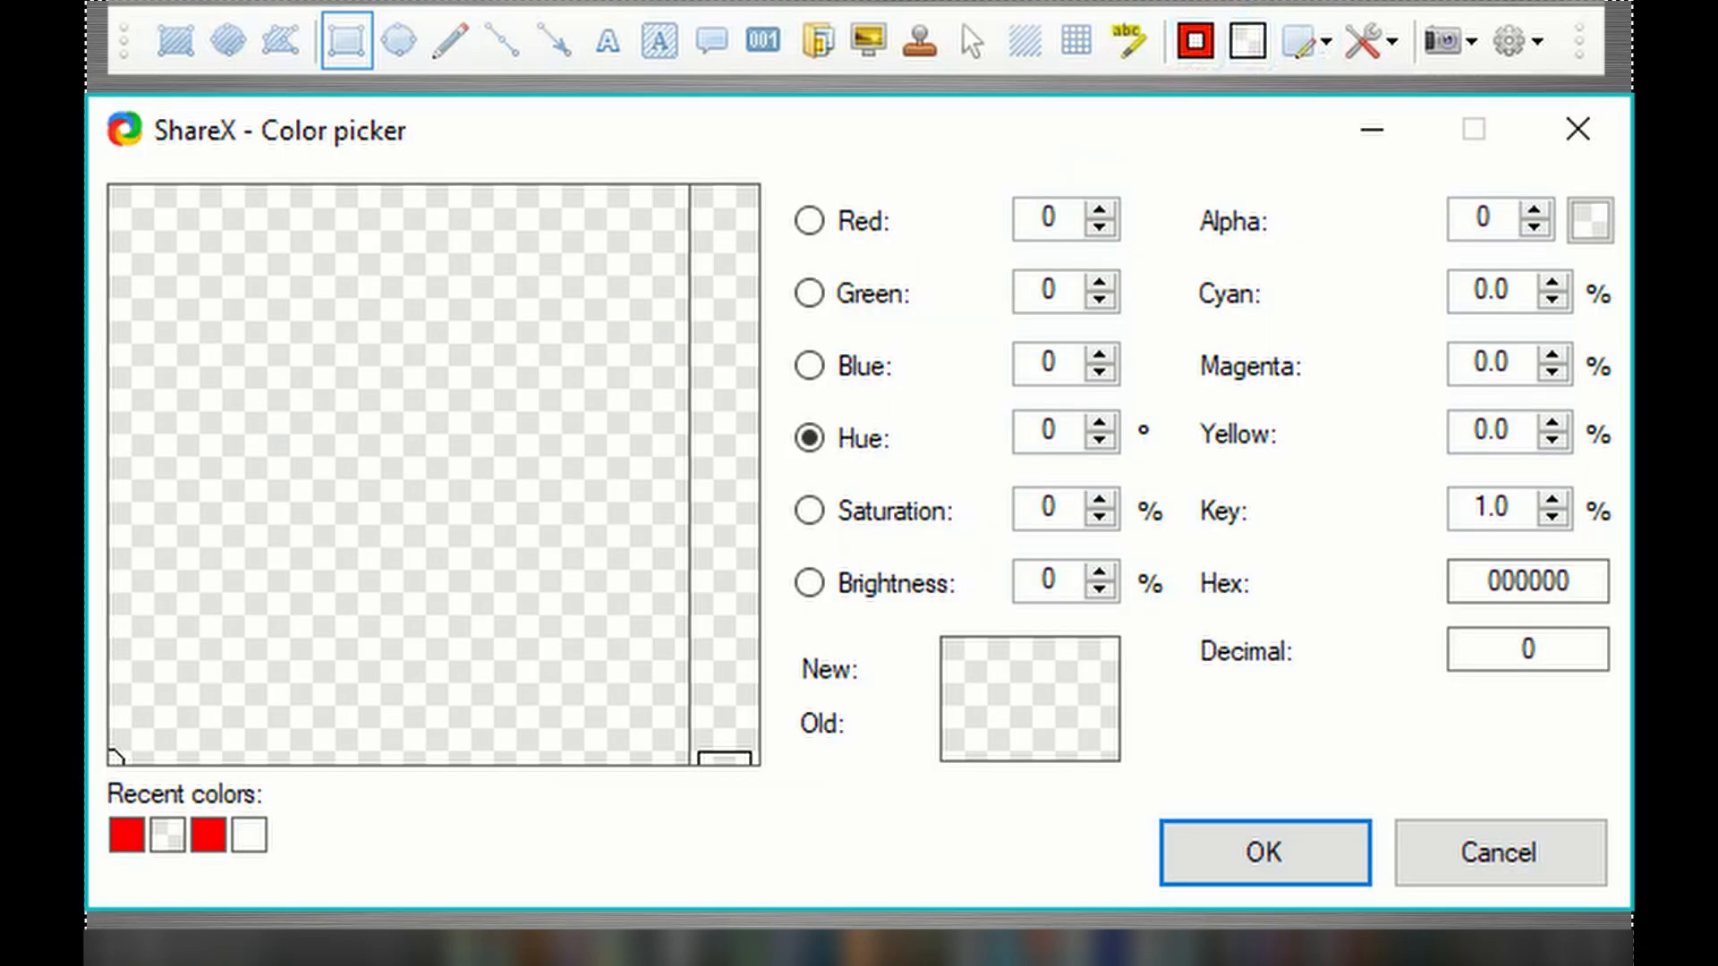
click(1004, 582)
Step: Look through the rectangle's shape options and the undo, delete and stacking-order tools
click(1300, 47)
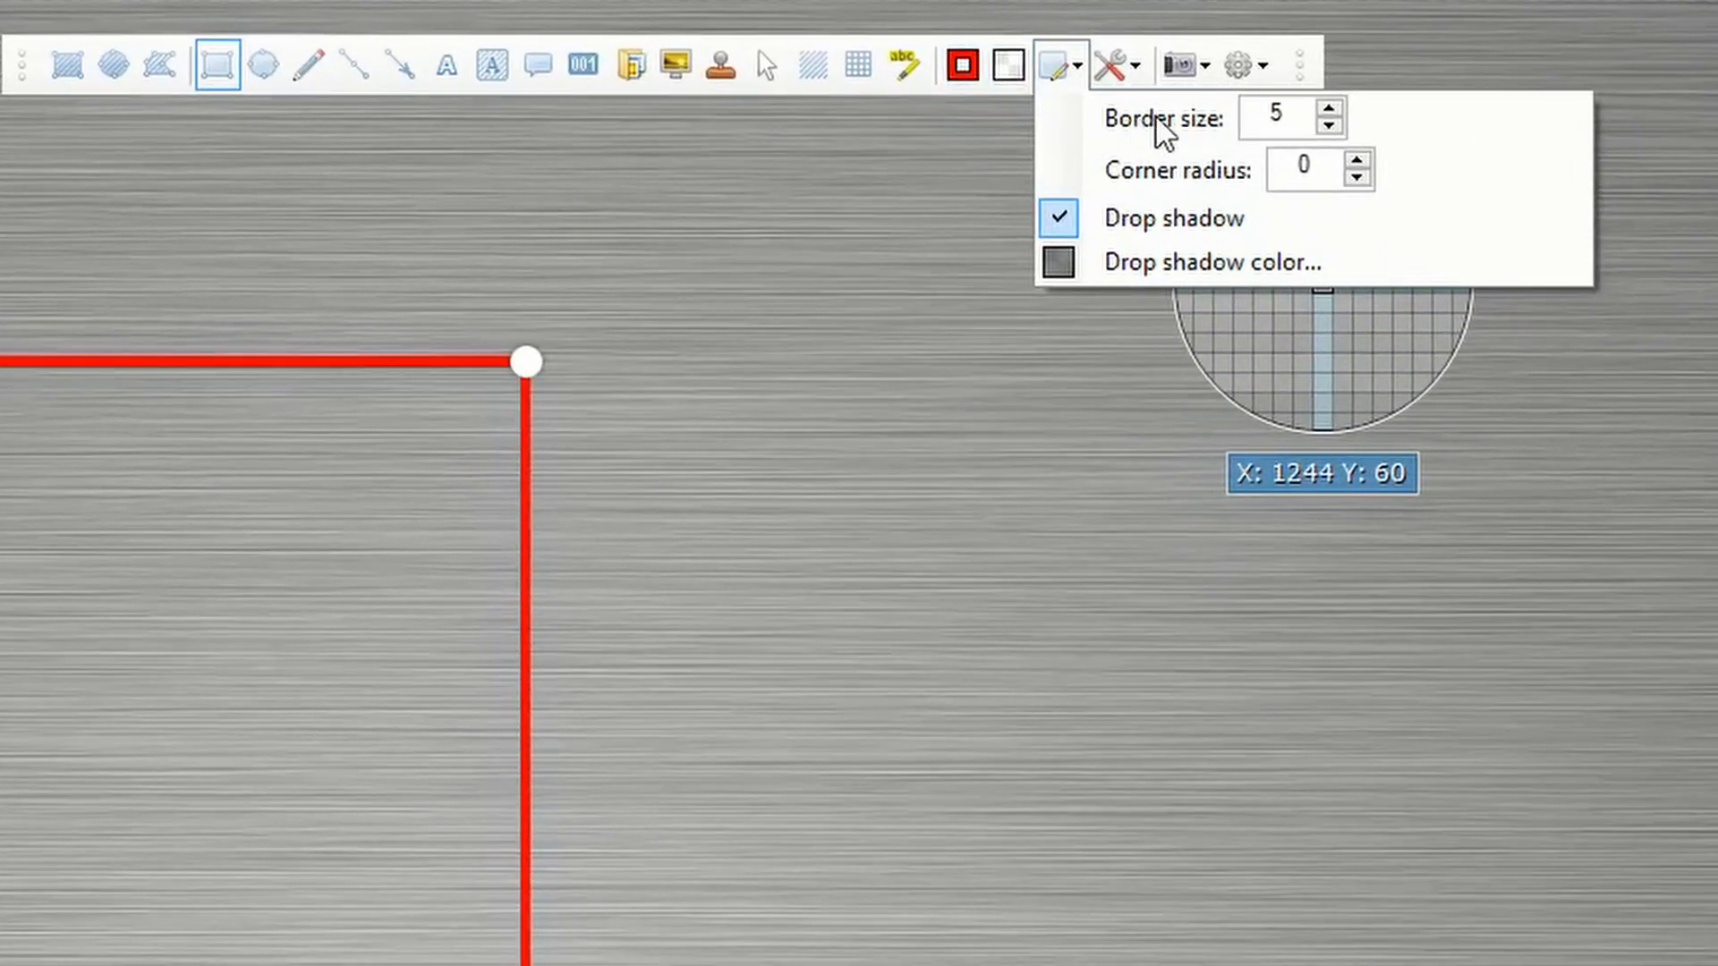
click(1058, 69)
click(1061, 73)
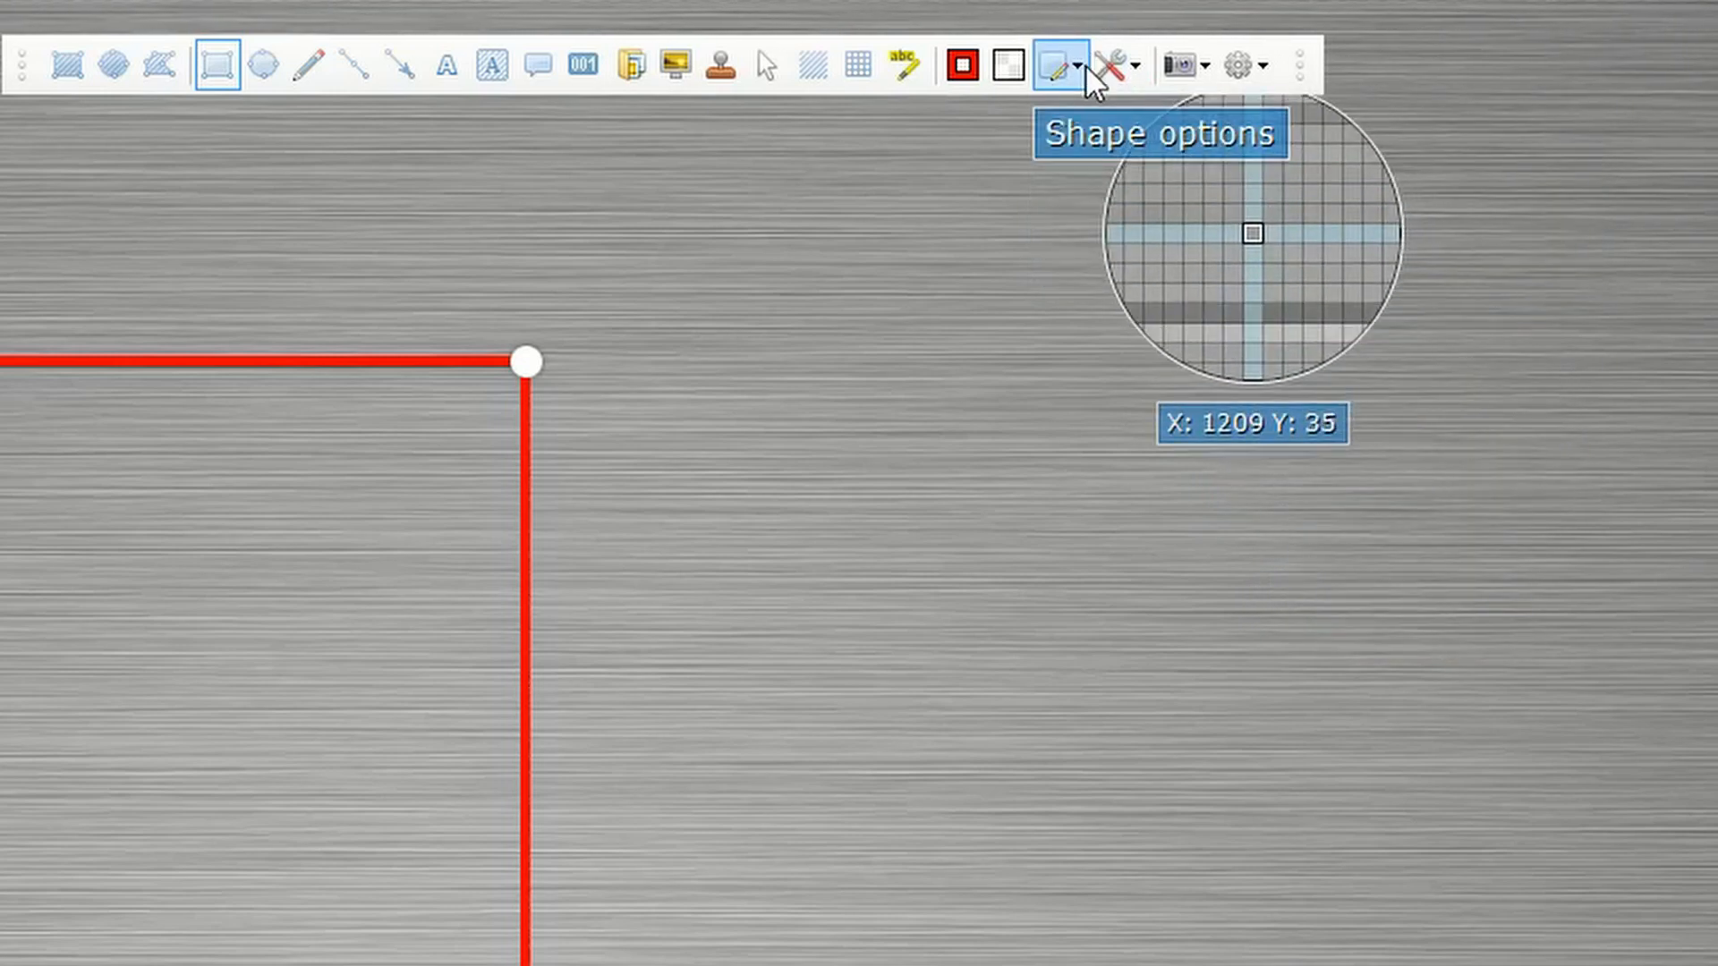
click(1108, 72)
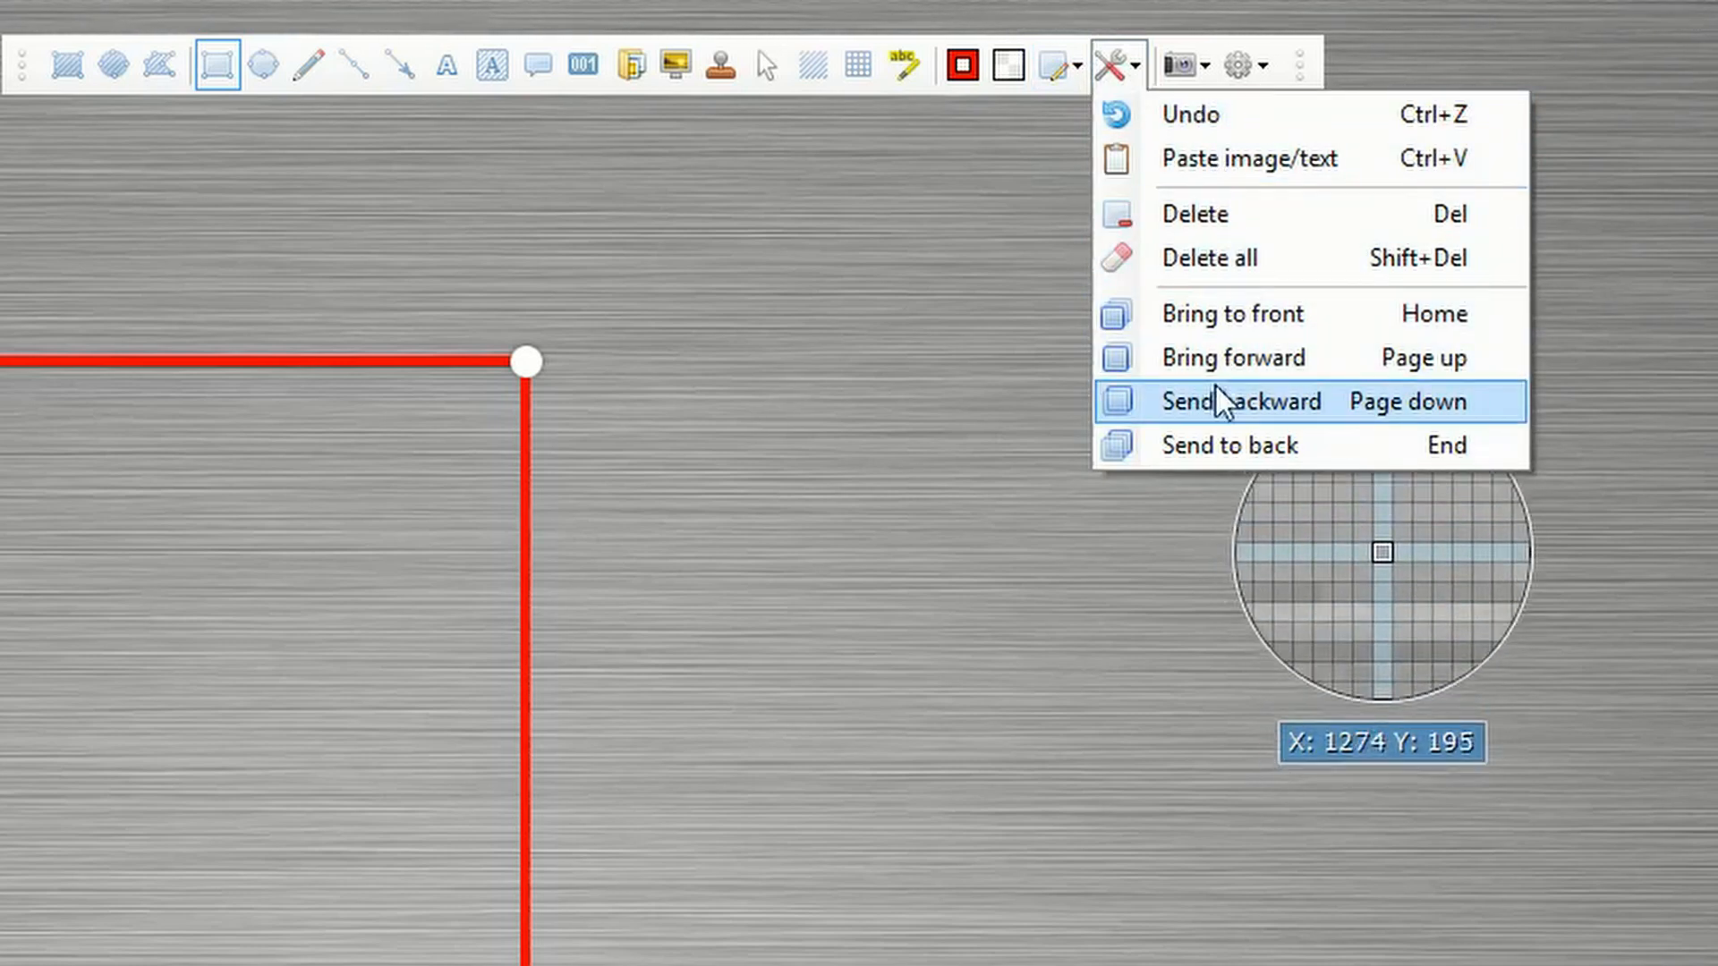
click(1246, 411)
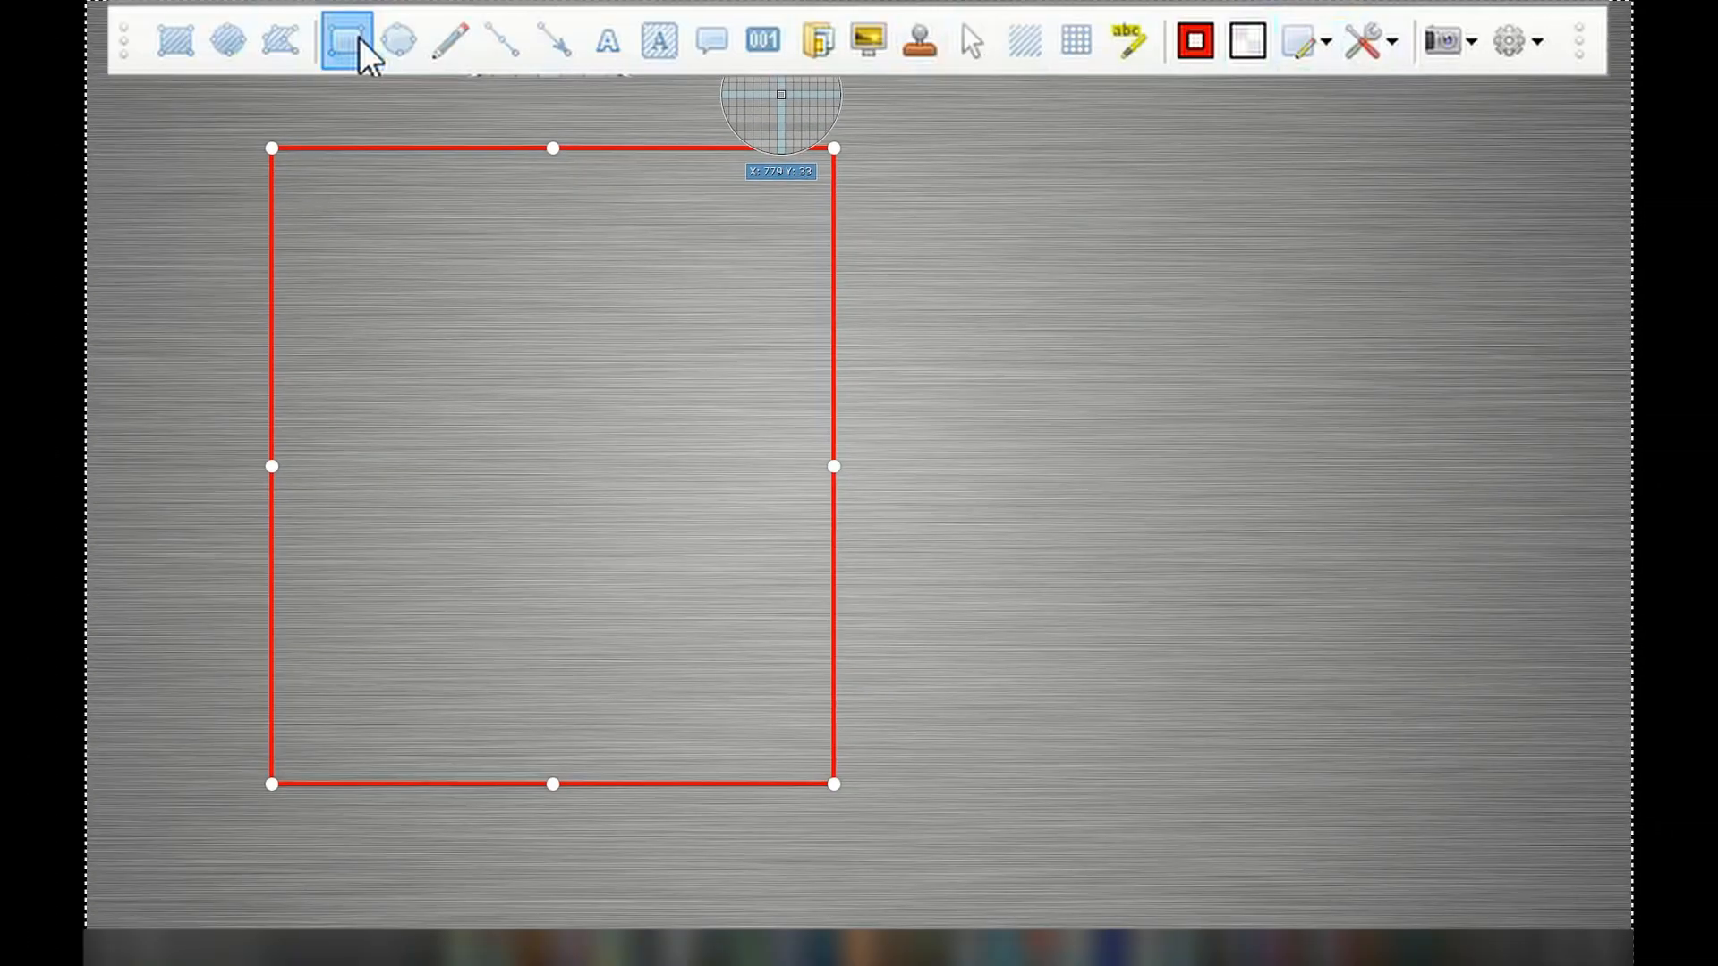
Step: Draw a red circle outline with the Ellipse tool and move it just outside the rectangle's right edge
click(521, 45)
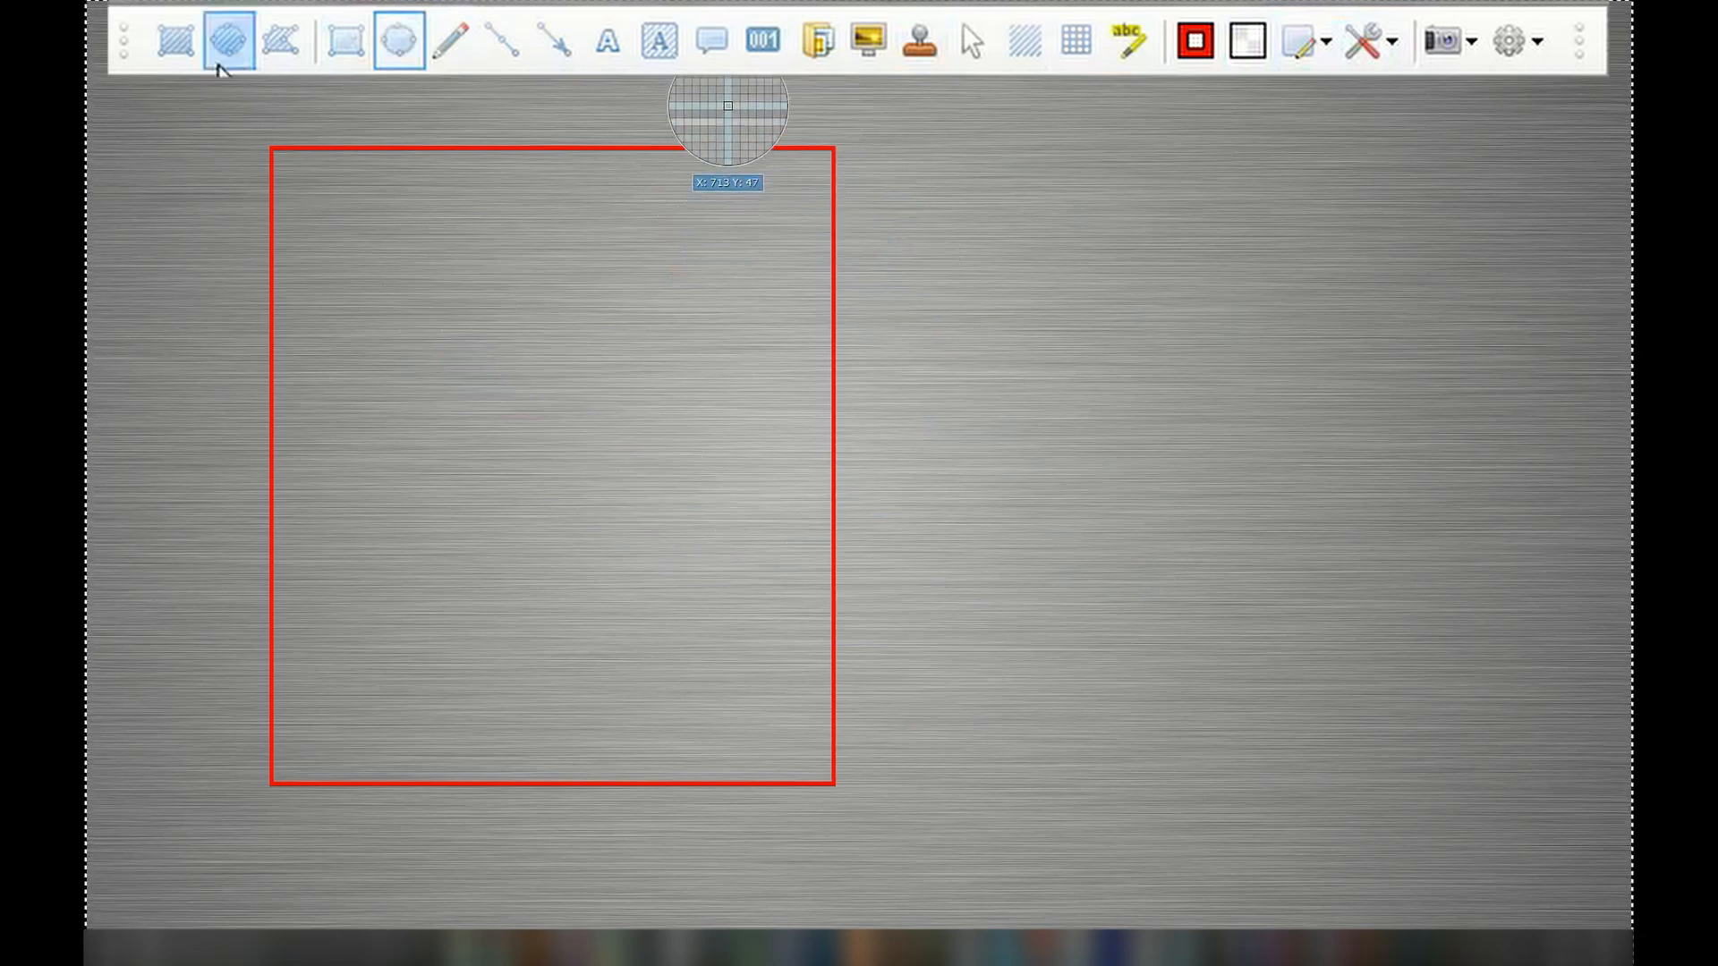
click(353, 36)
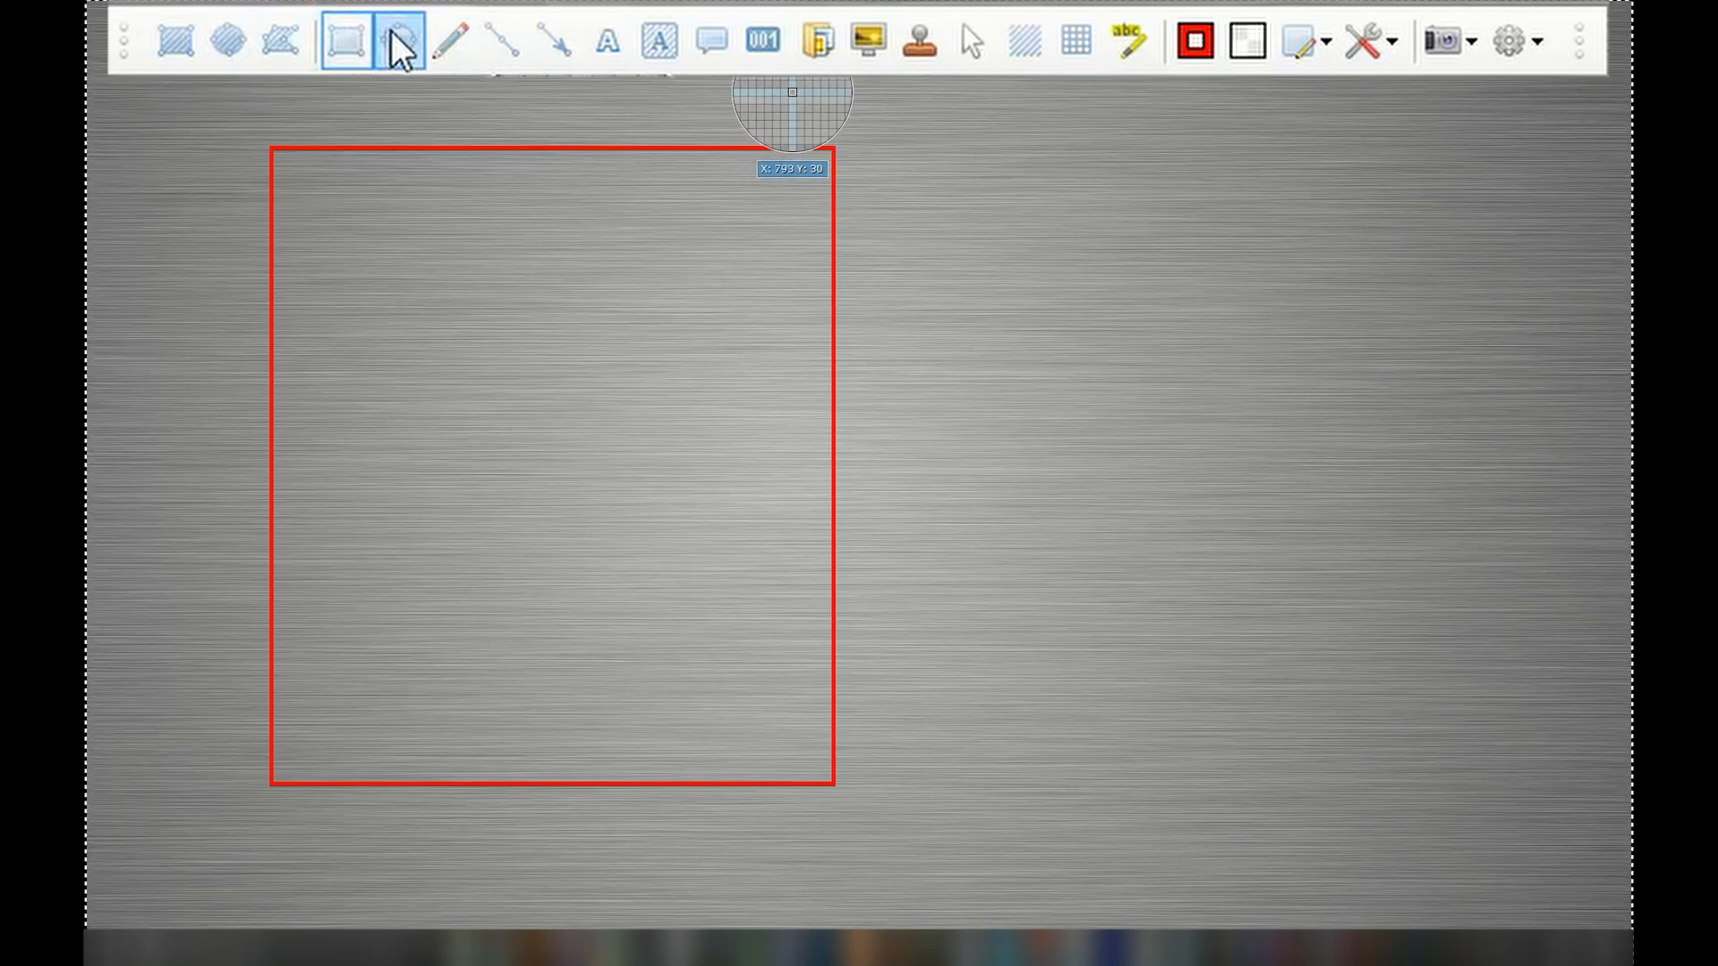
click(394, 31)
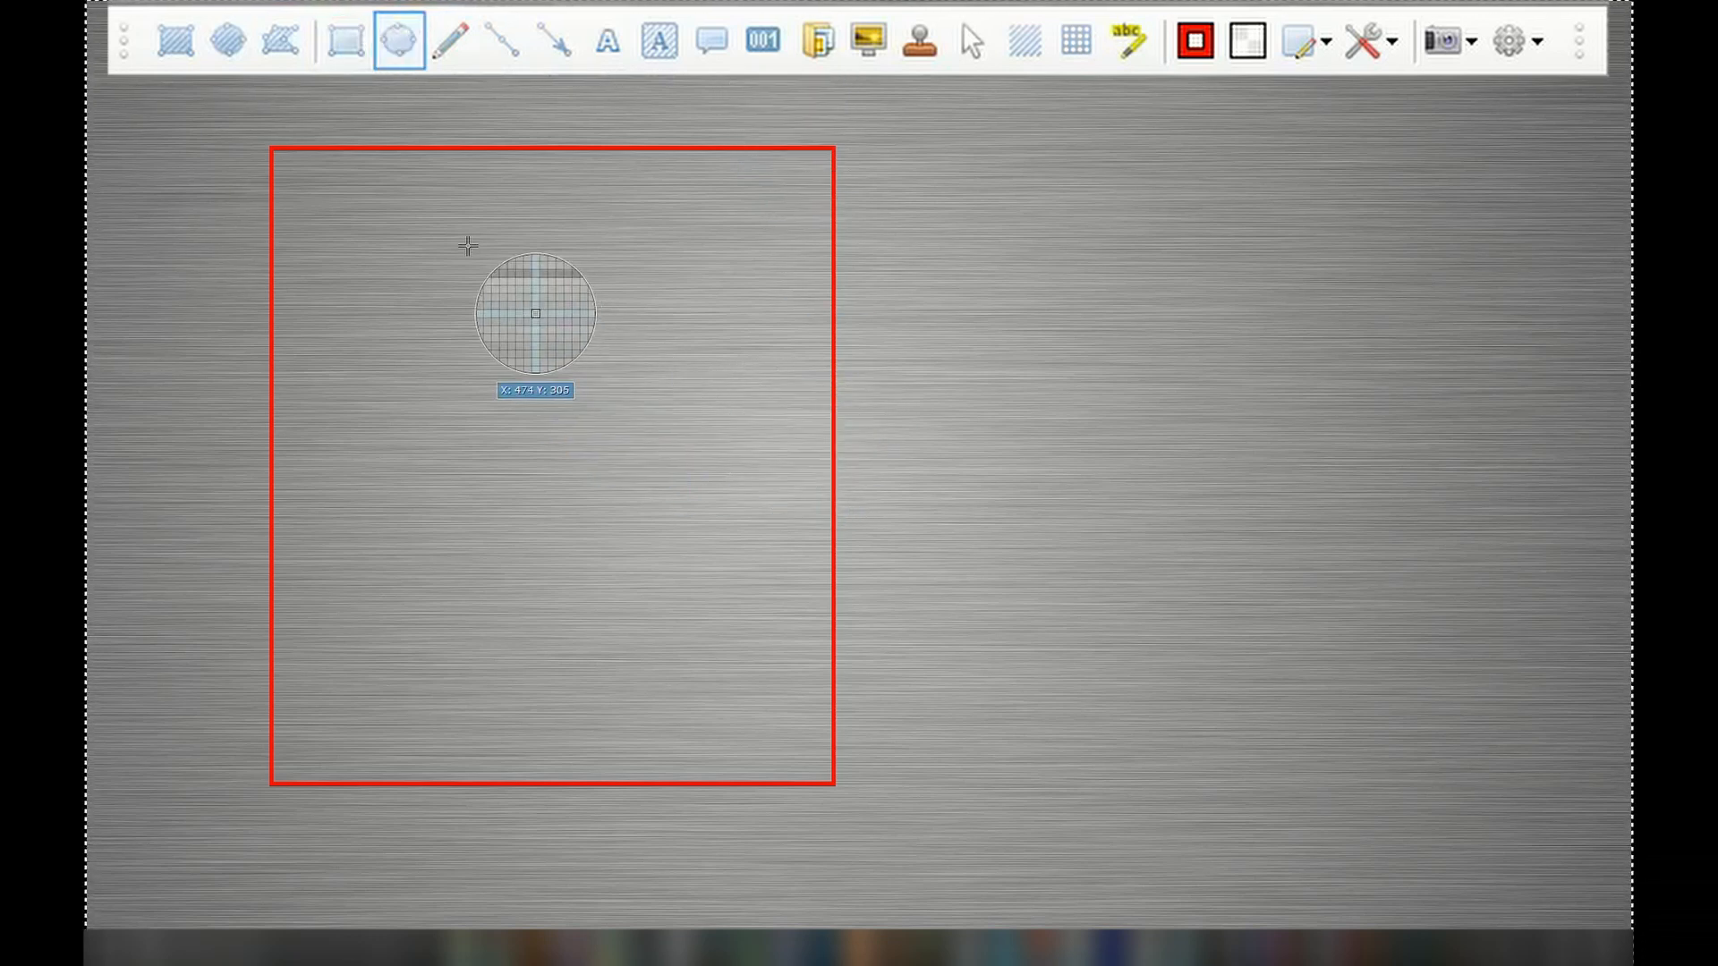
drag(423, 202, 698, 479)
drag(589, 309, 1028, 445)
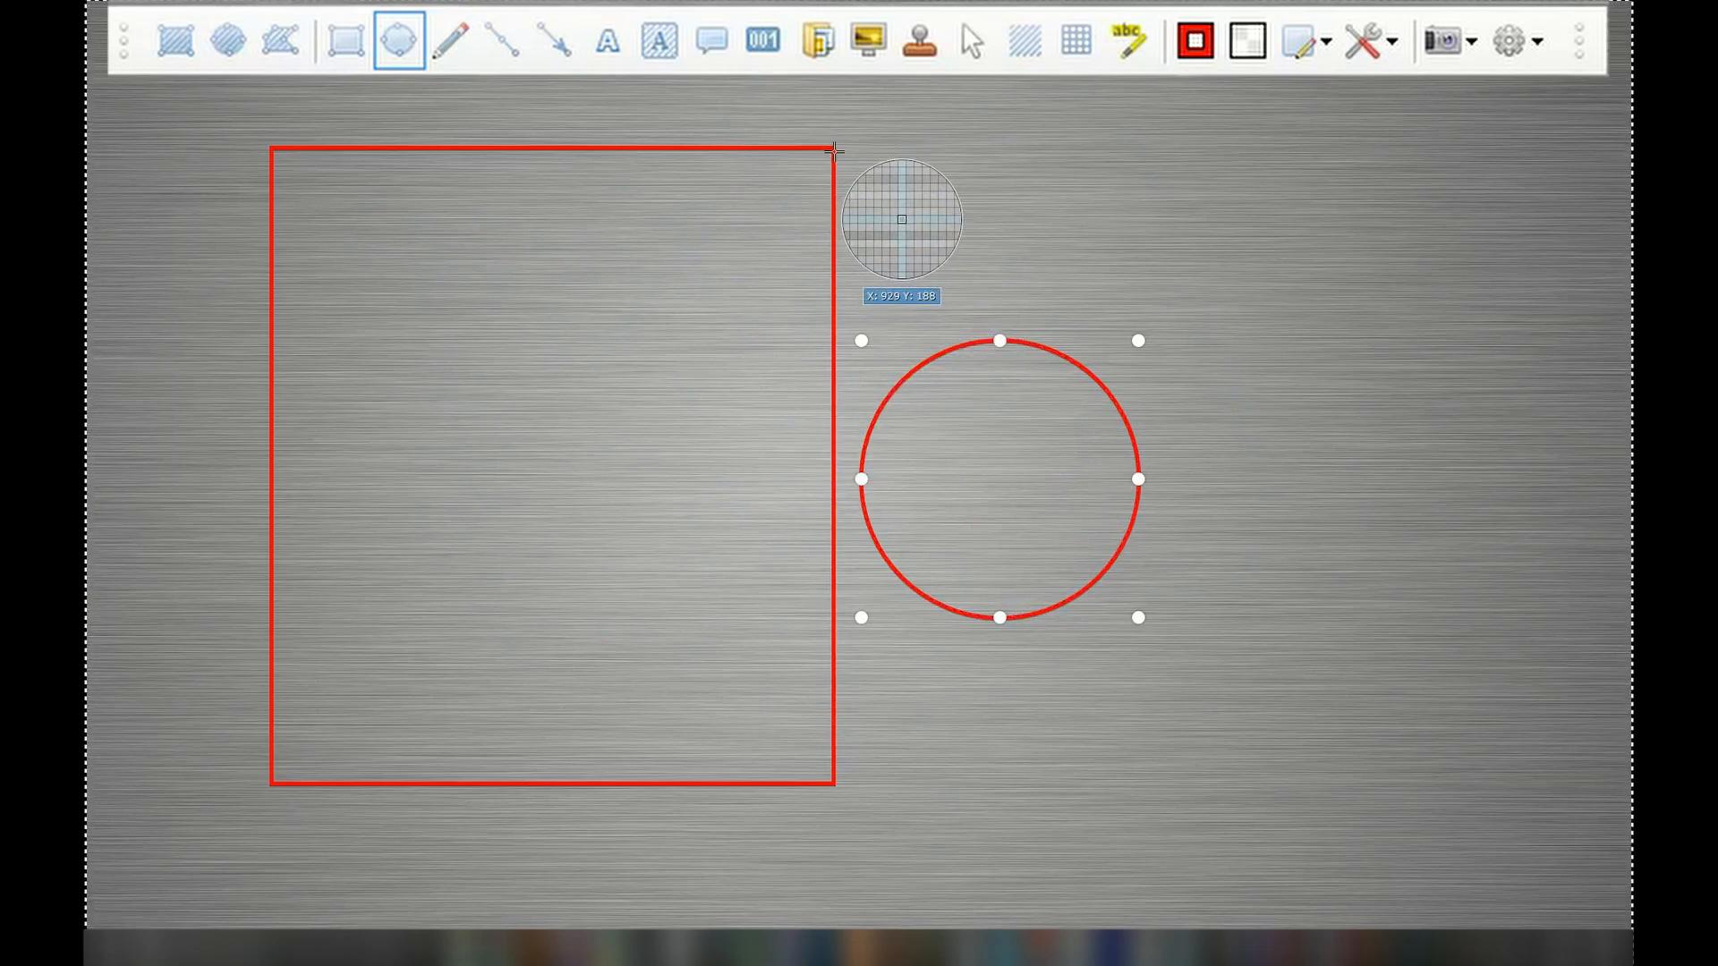
click(354, 27)
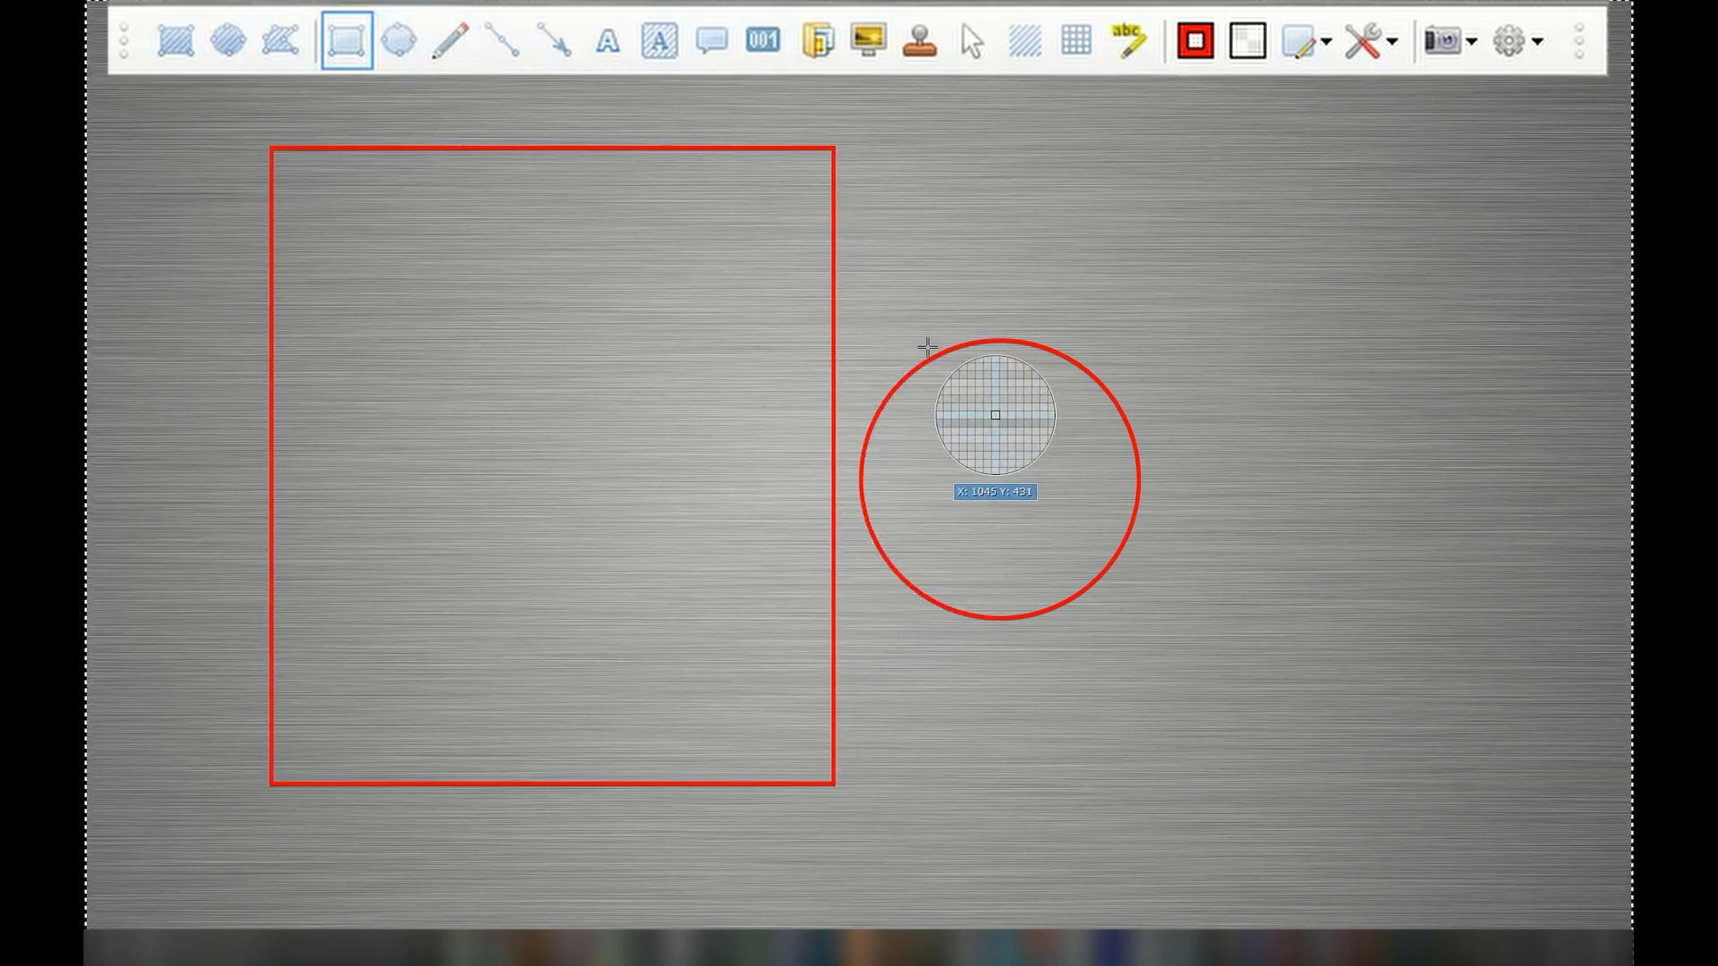
click(394, 58)
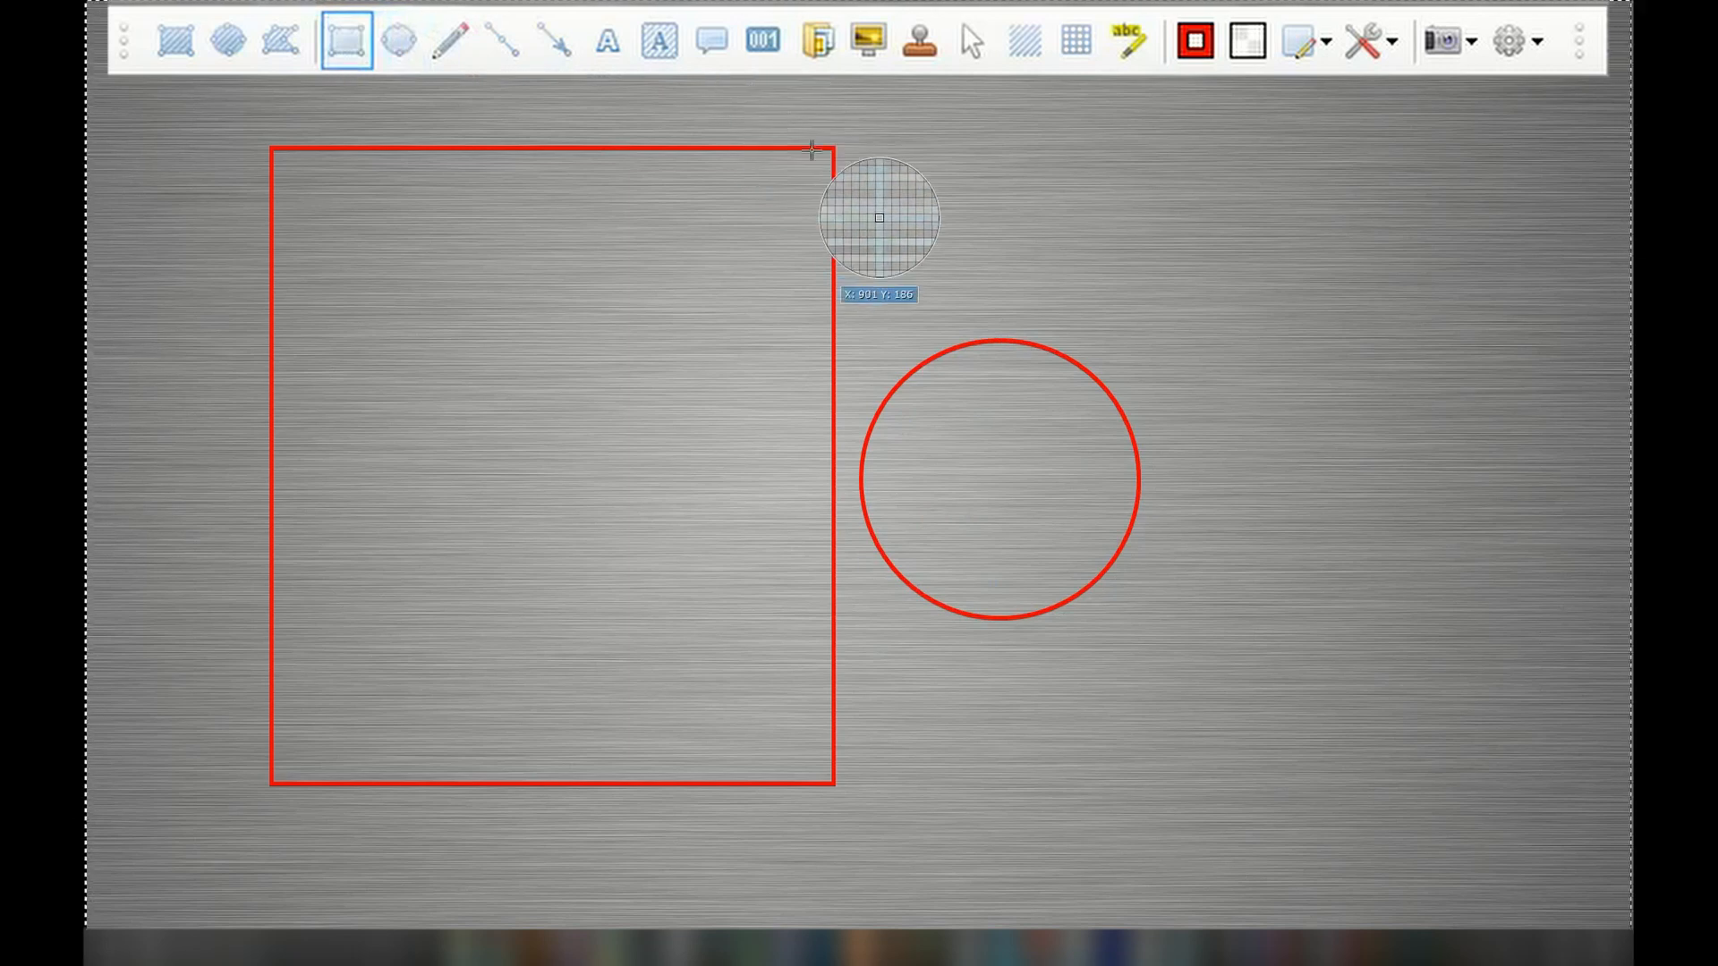
Step: Draw a freehand red curve winding around the circle, through the rectangle's lower-right corner and out to the desktop's lower right
click(455, 45)
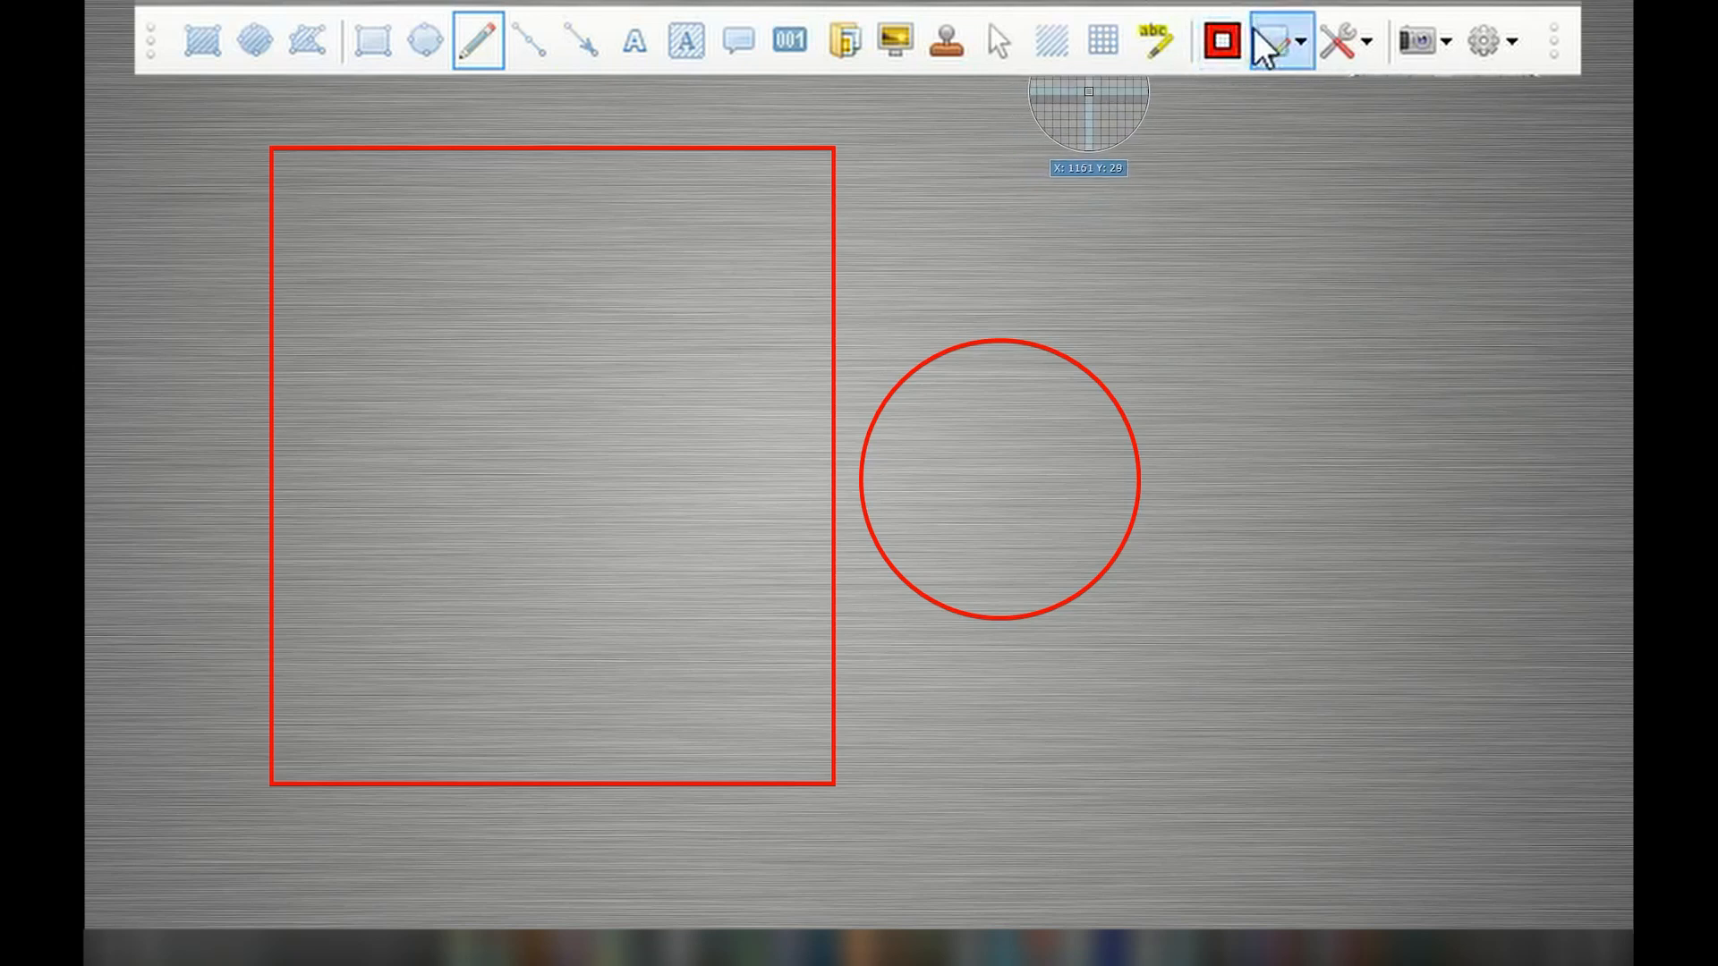
click(1286, 41)
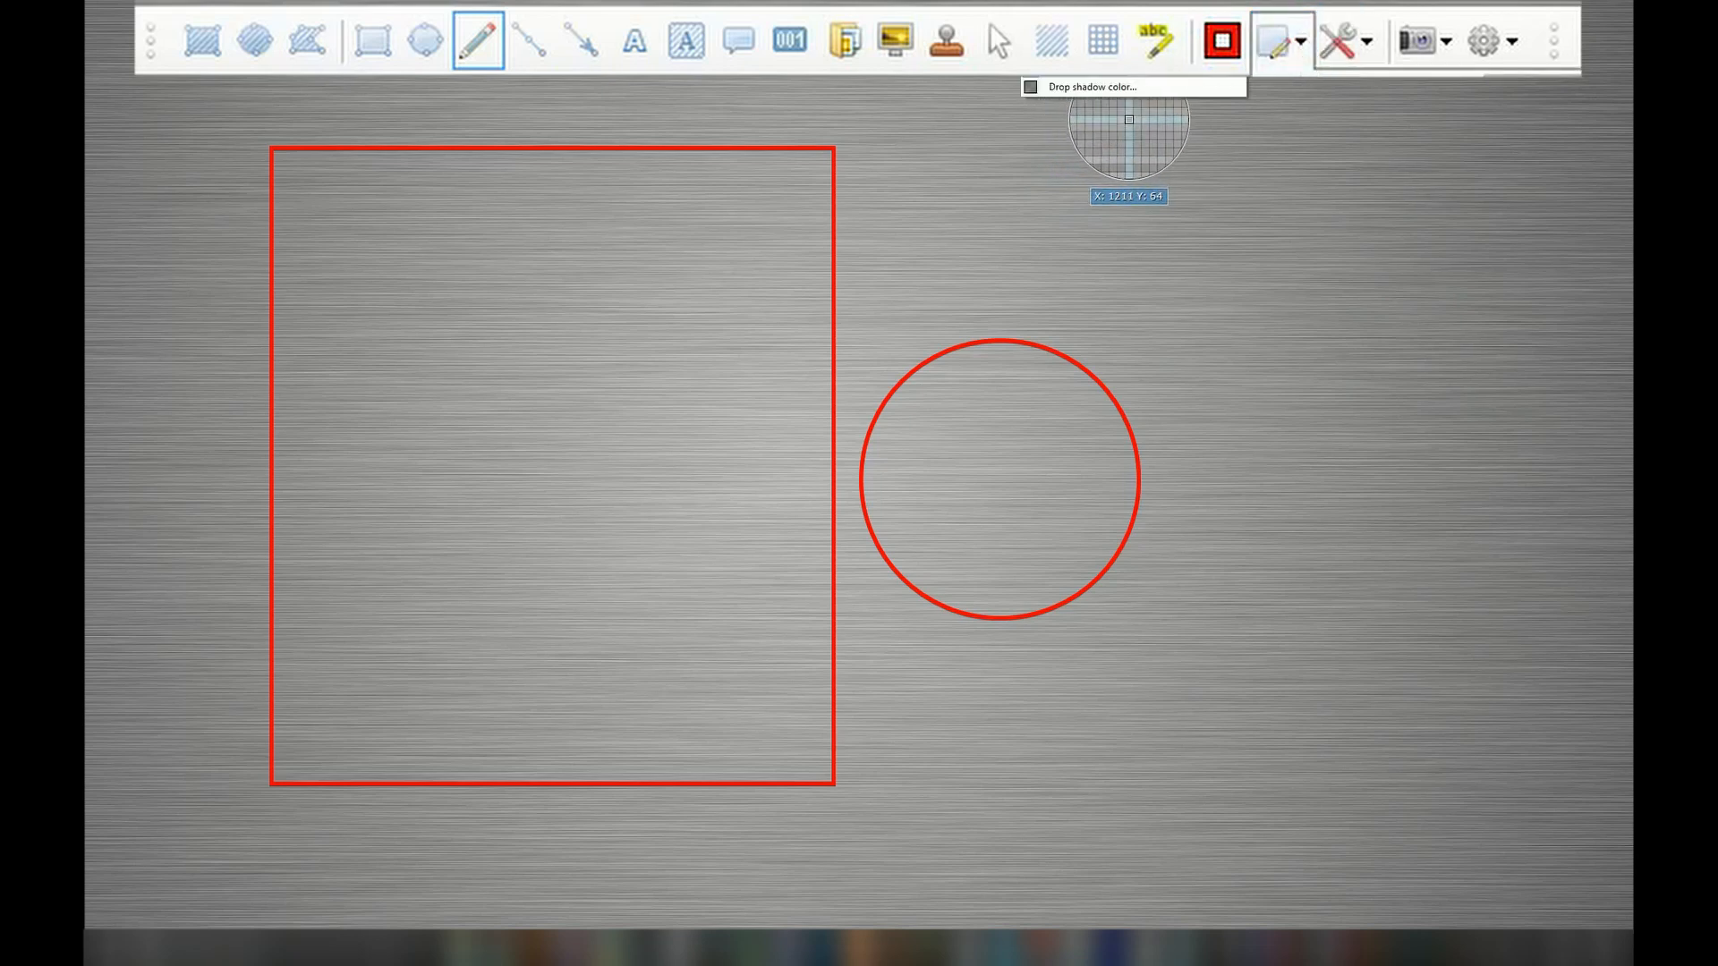
click(1269, 45)
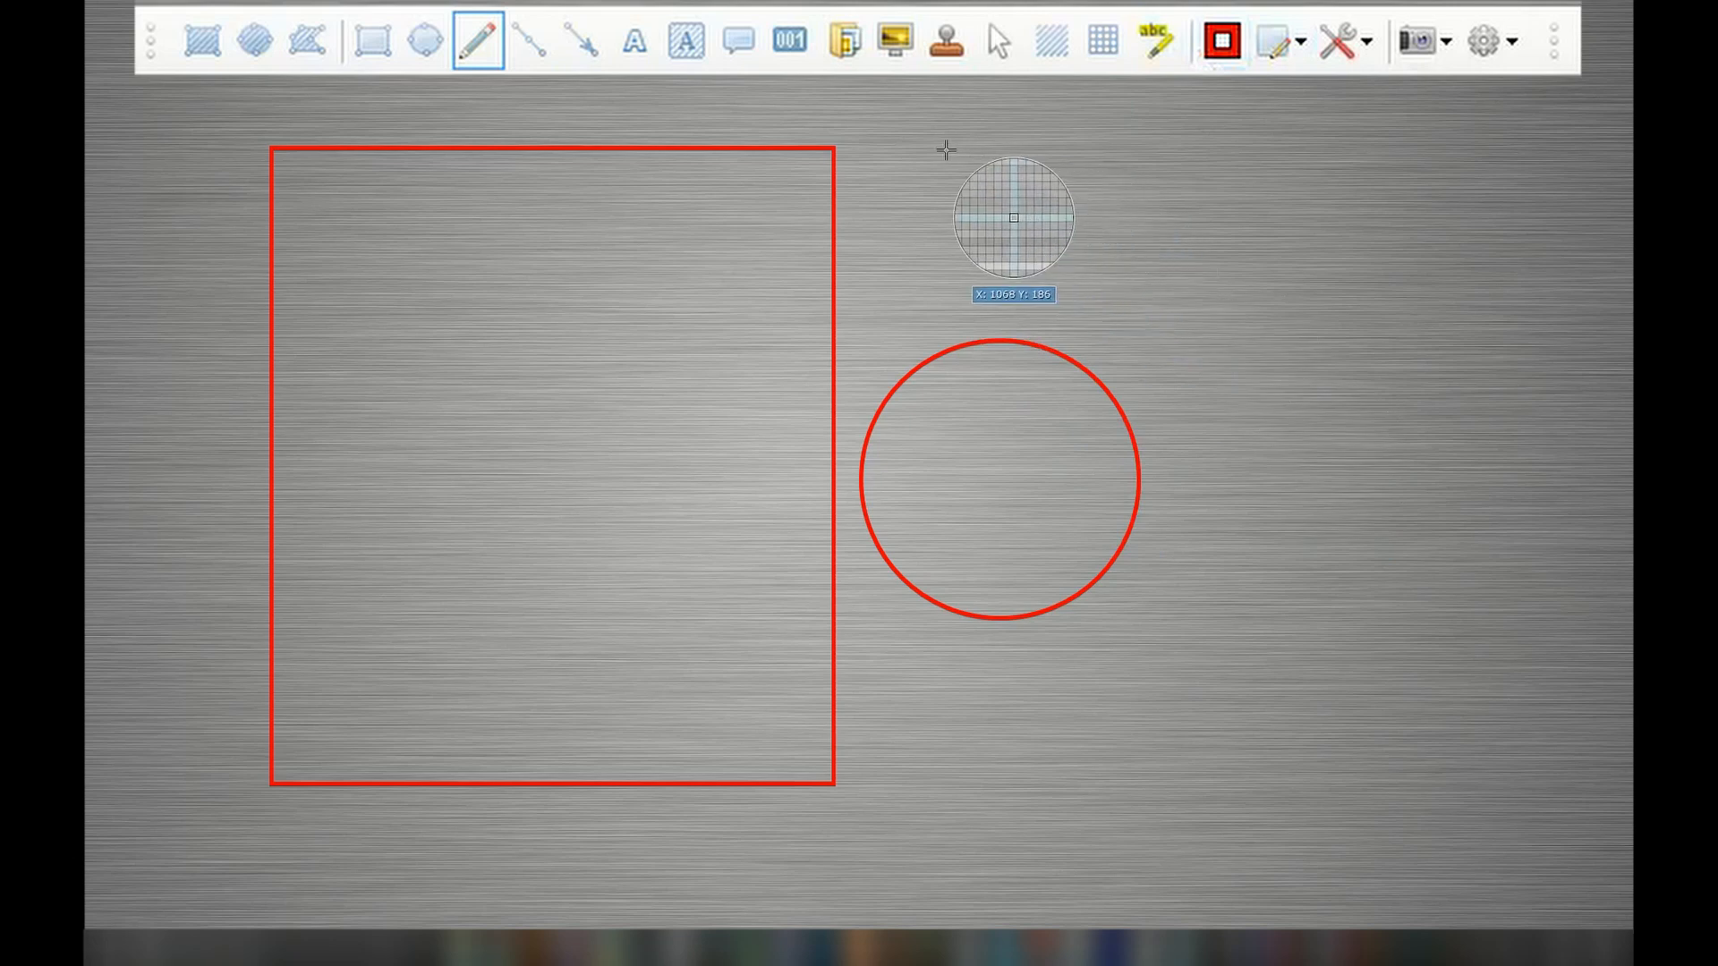
mouse_move(912, 136)
mouse_down()
mouse_move(1124, 400)
mouse_move(1087, 589)
mouse_move(779, 627)
mouse_move(797, 824)
mouse_move(1139, 797)
mouse_move(1466, 831)
mouse_up()
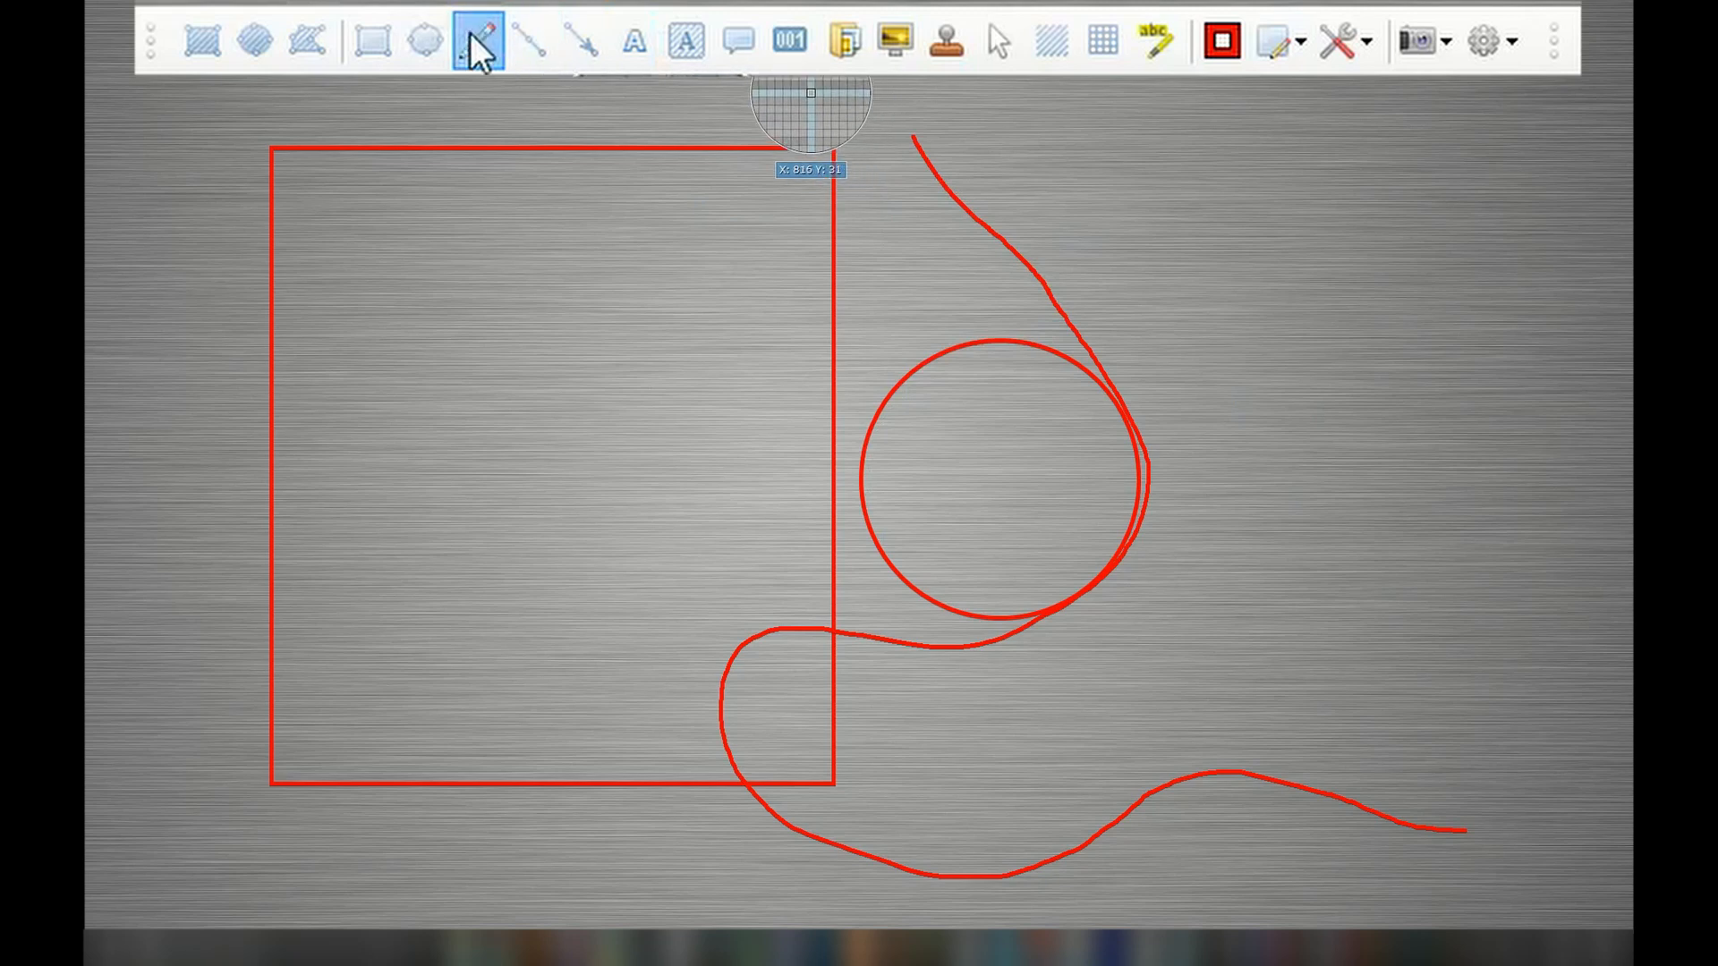
Step: Draw a red line from the desktop's upper right into the rectangle, move its outer end inside and bend it towards the rectangle's left edge
click(552, 36)
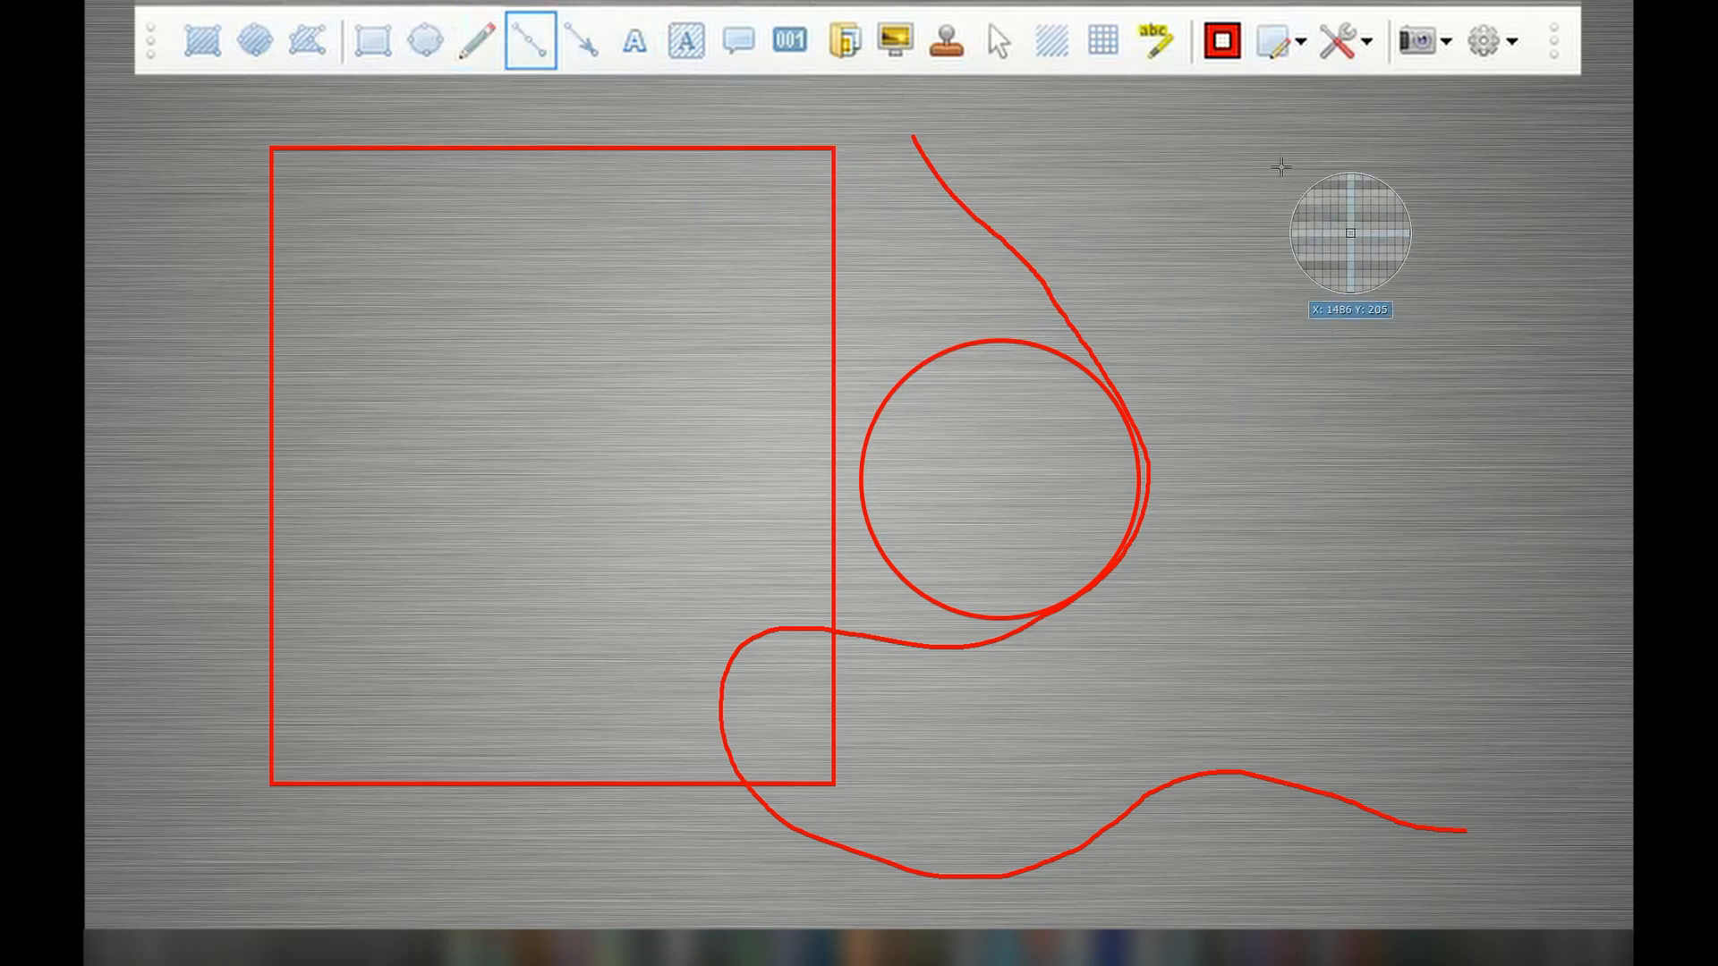
drag(1302, 139, 569, 500)
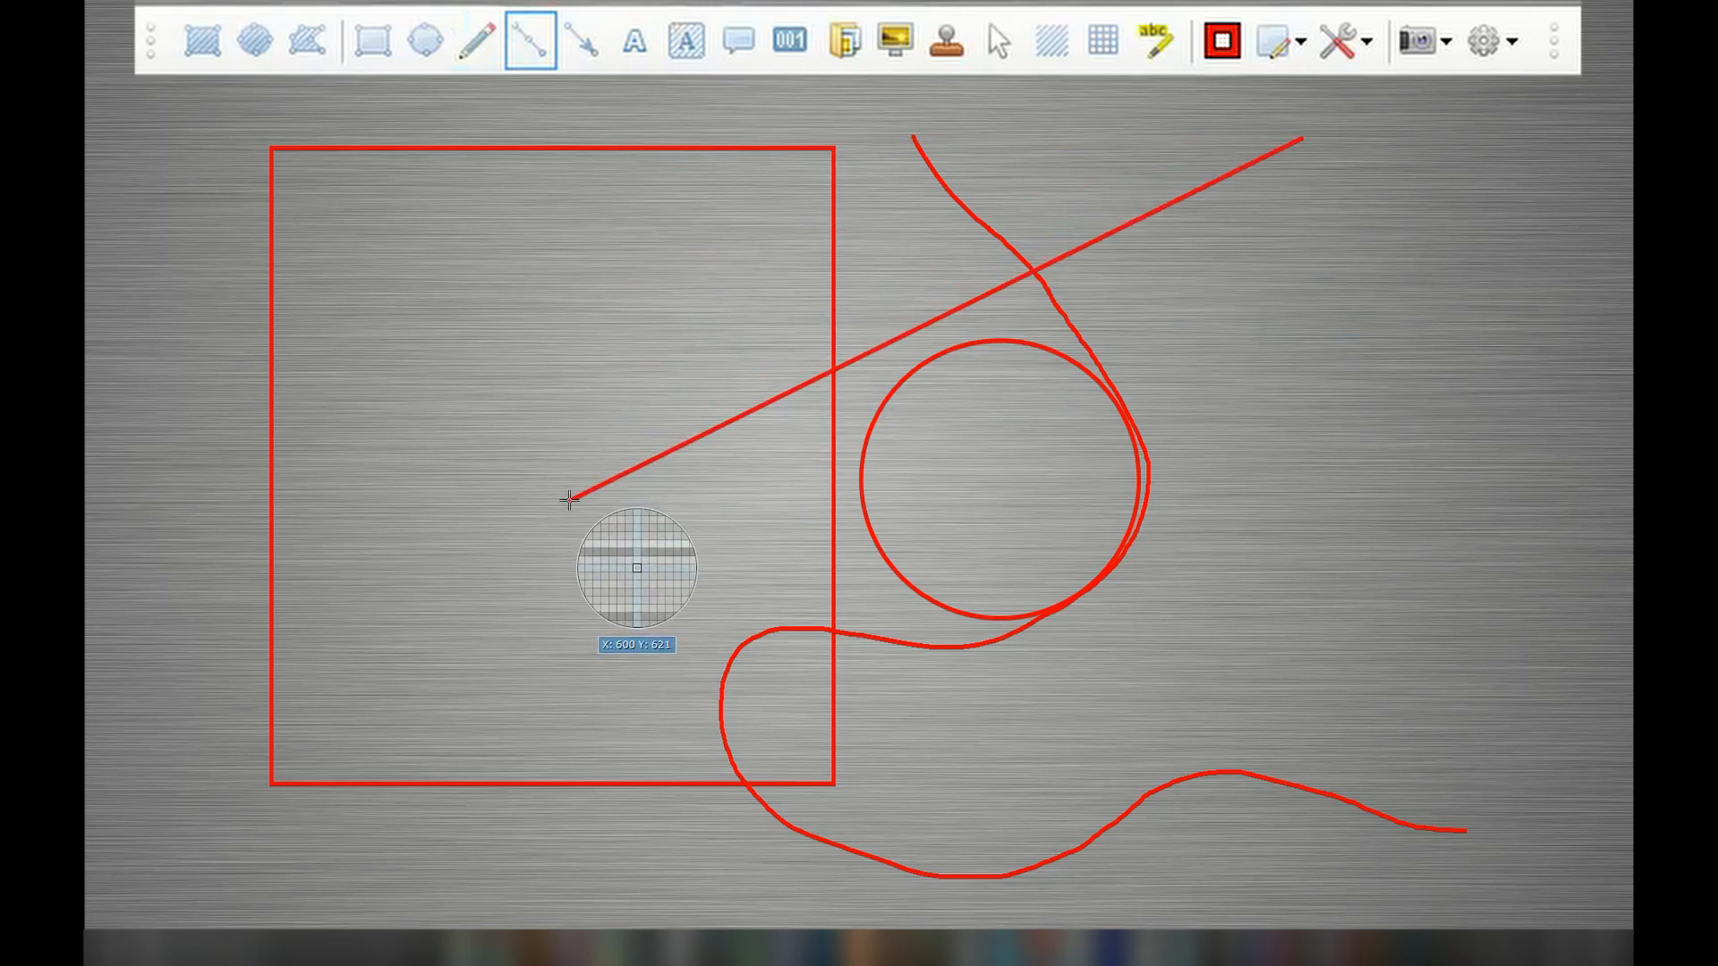
click(1296, 36)
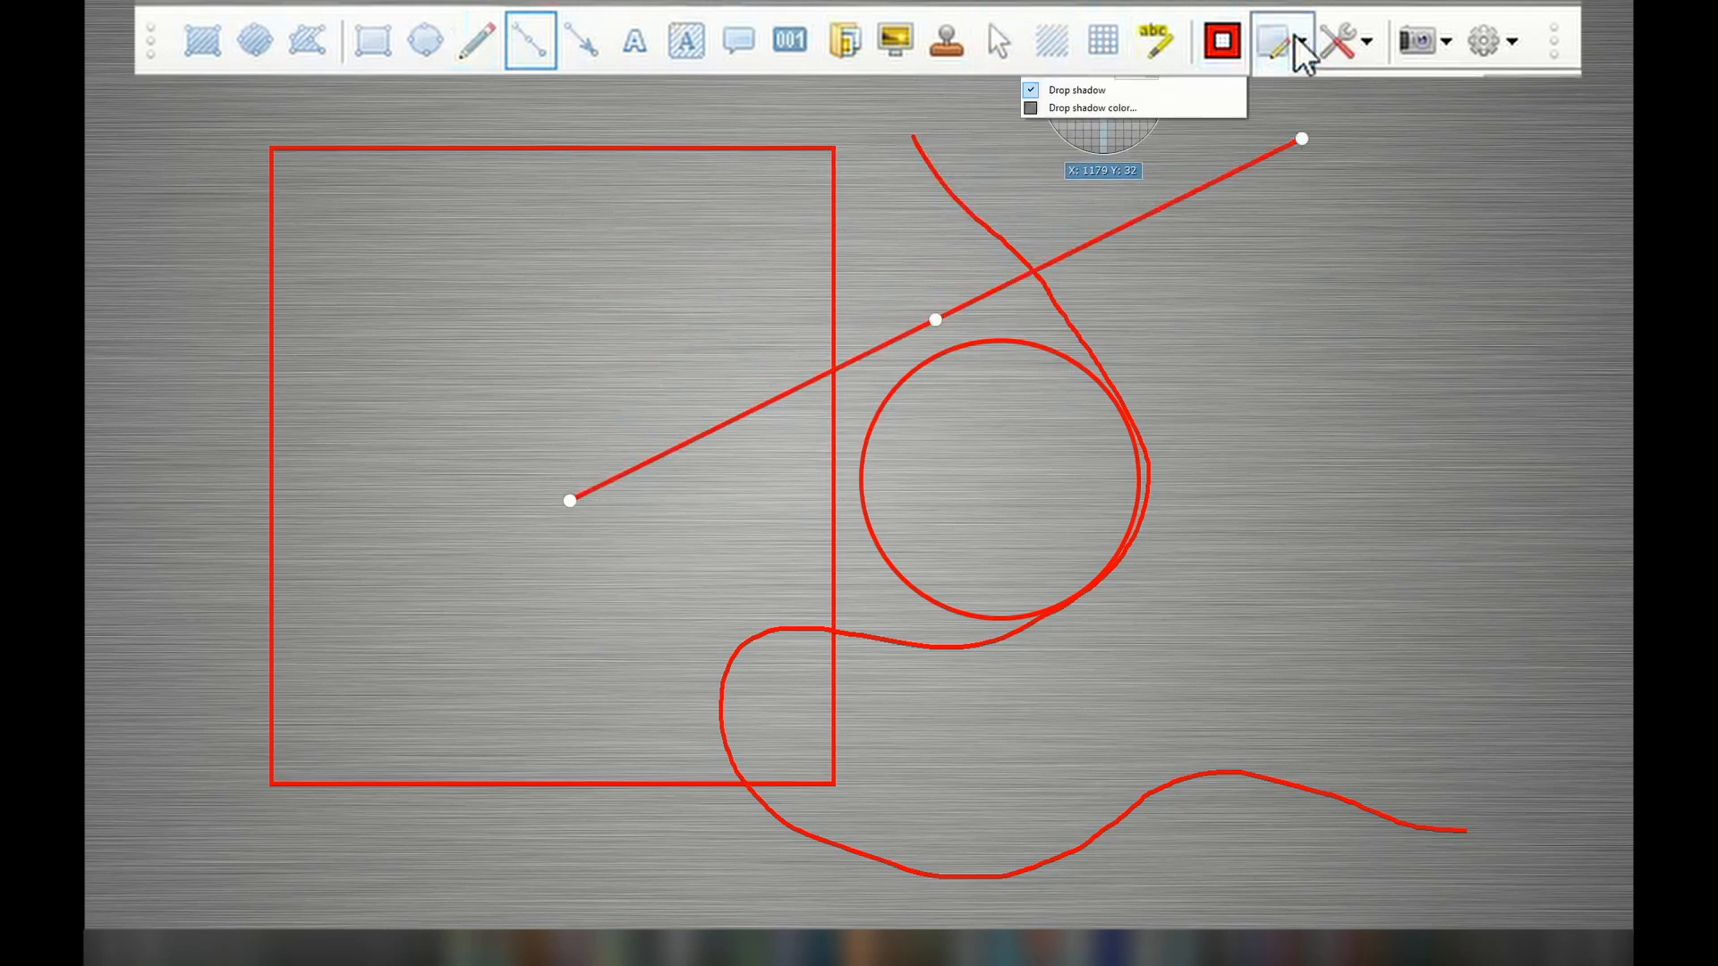
click(1296, 36)
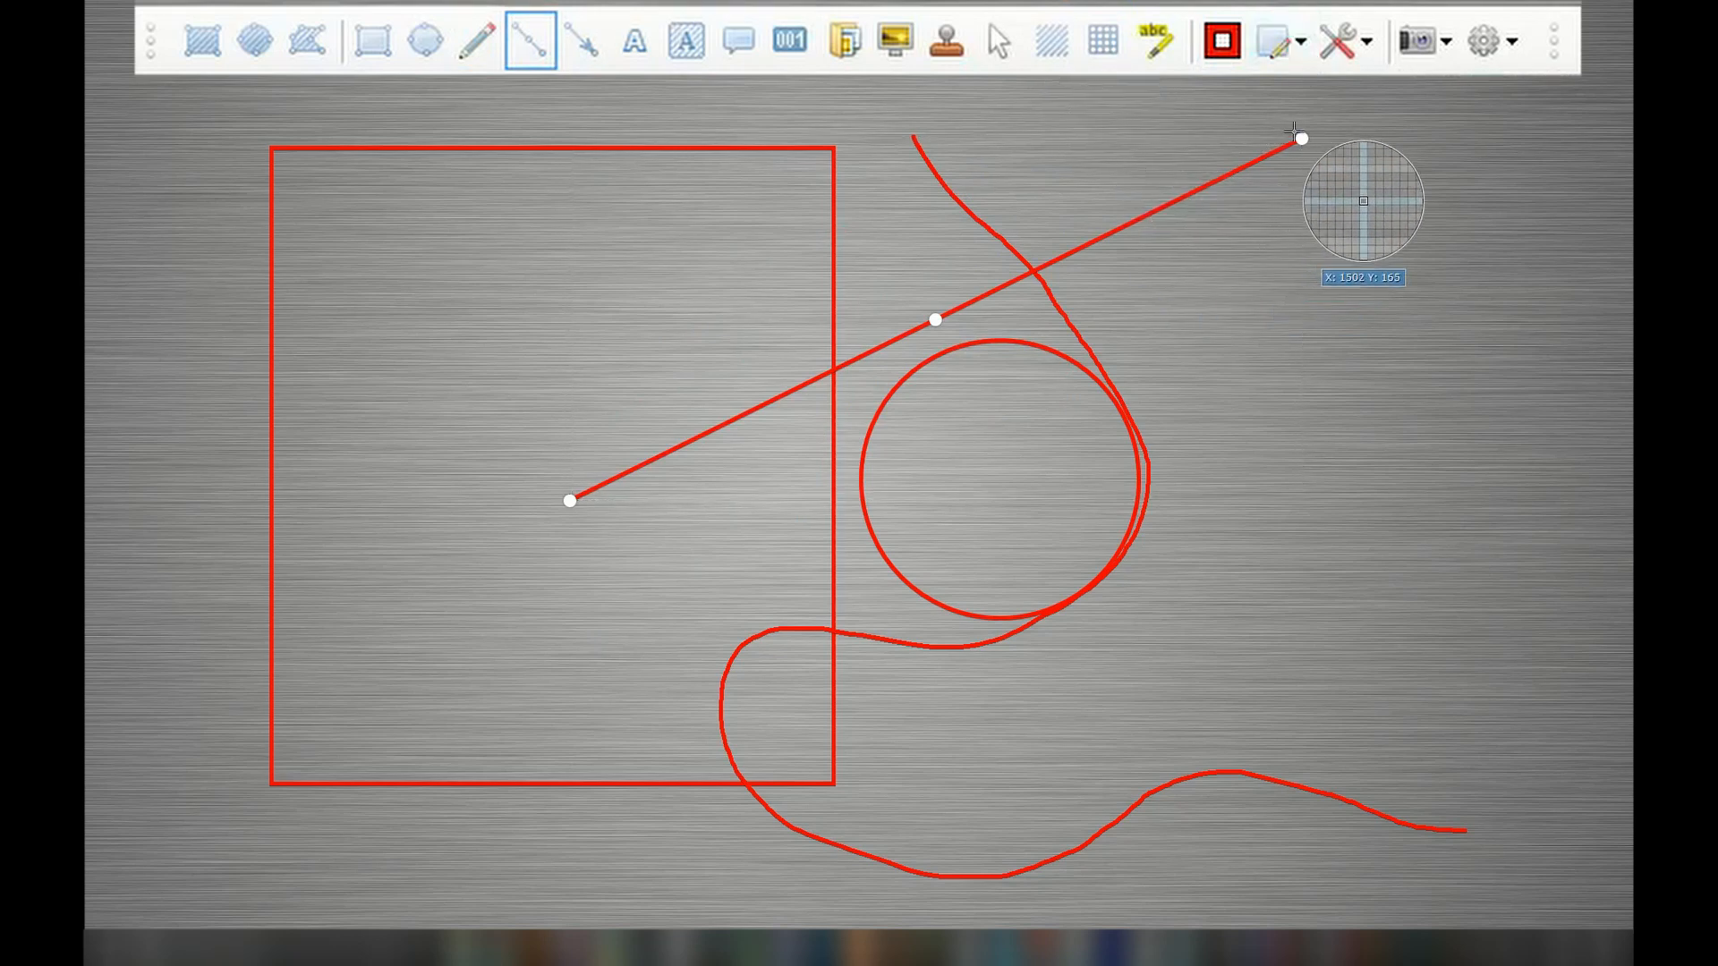
drag(1300, 139, 729, 230)
drag(650, 363, 324, 296)
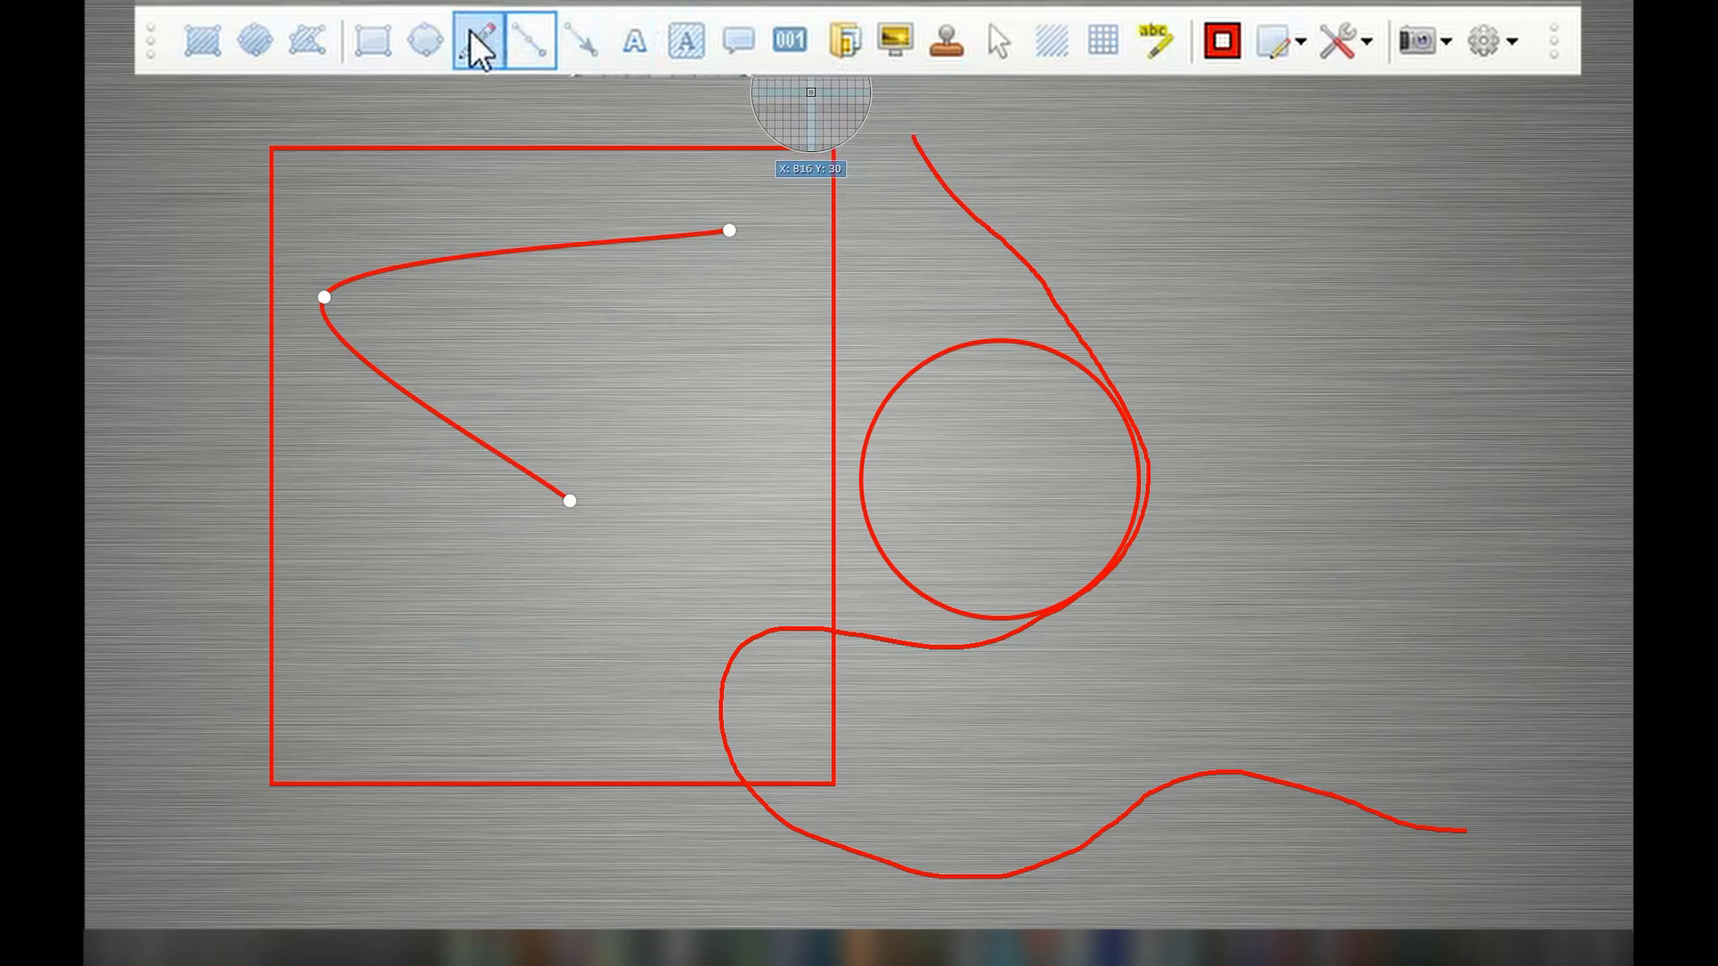
Step: Draw a red arrow pointing down and left in the desktop's upper-right area and review its shape options and border colour
click(579, 39)
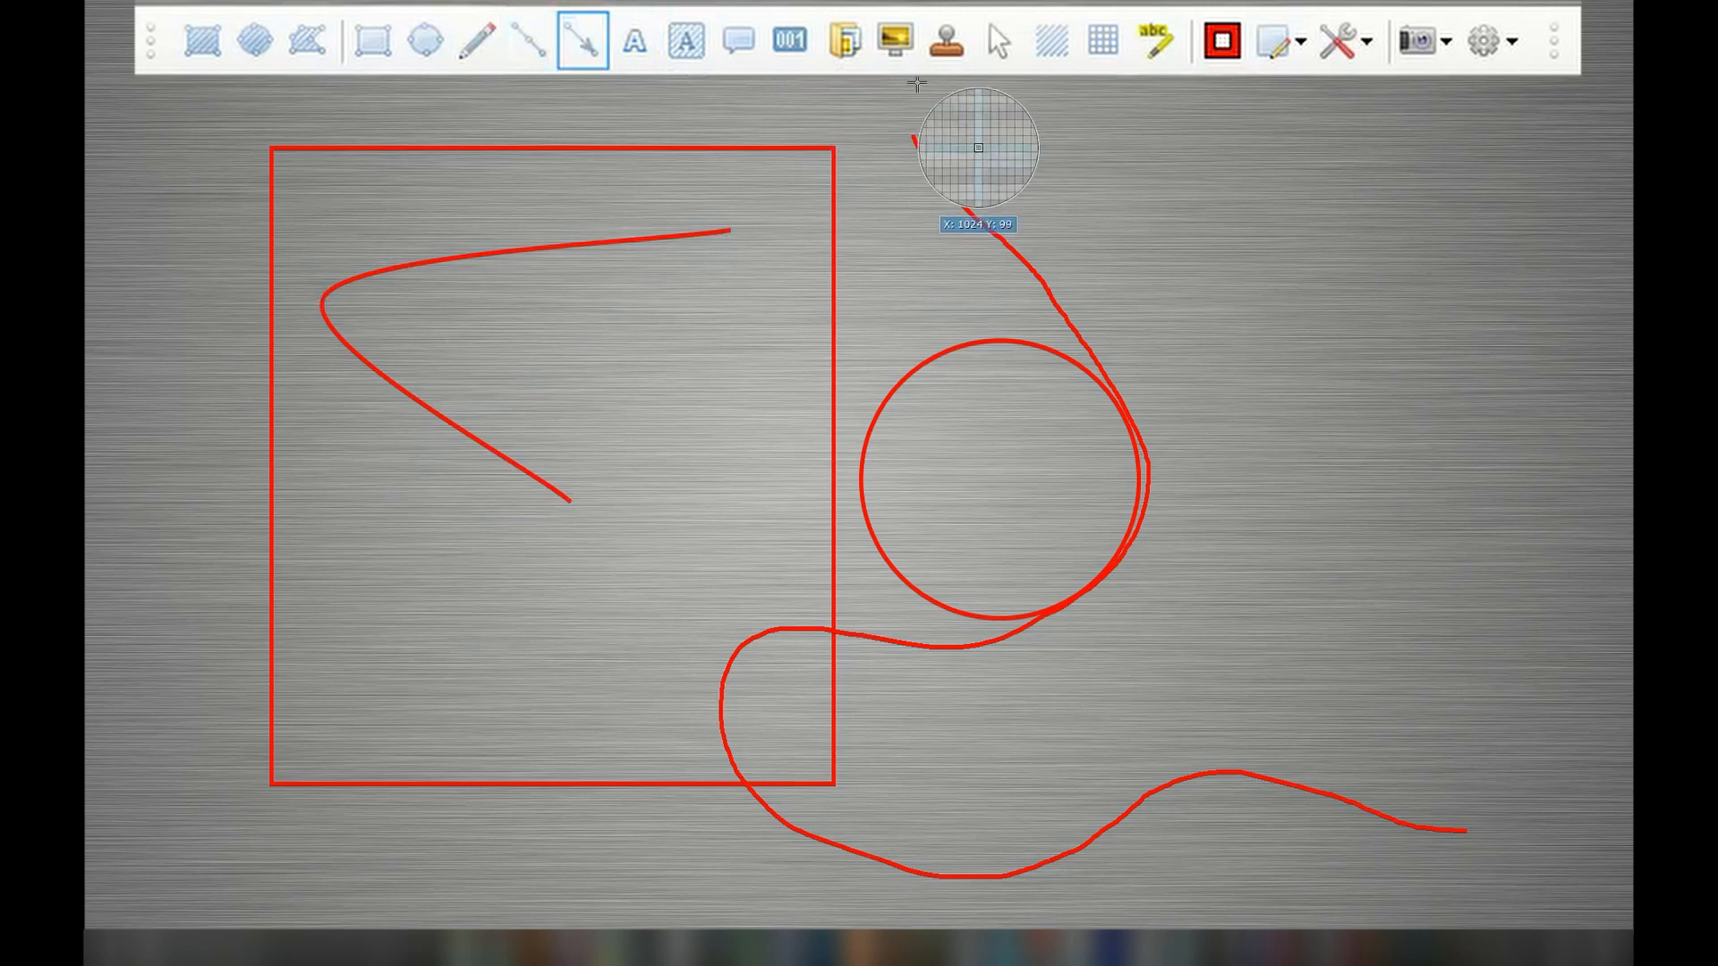
drag(1454, 78, 1176, 267)
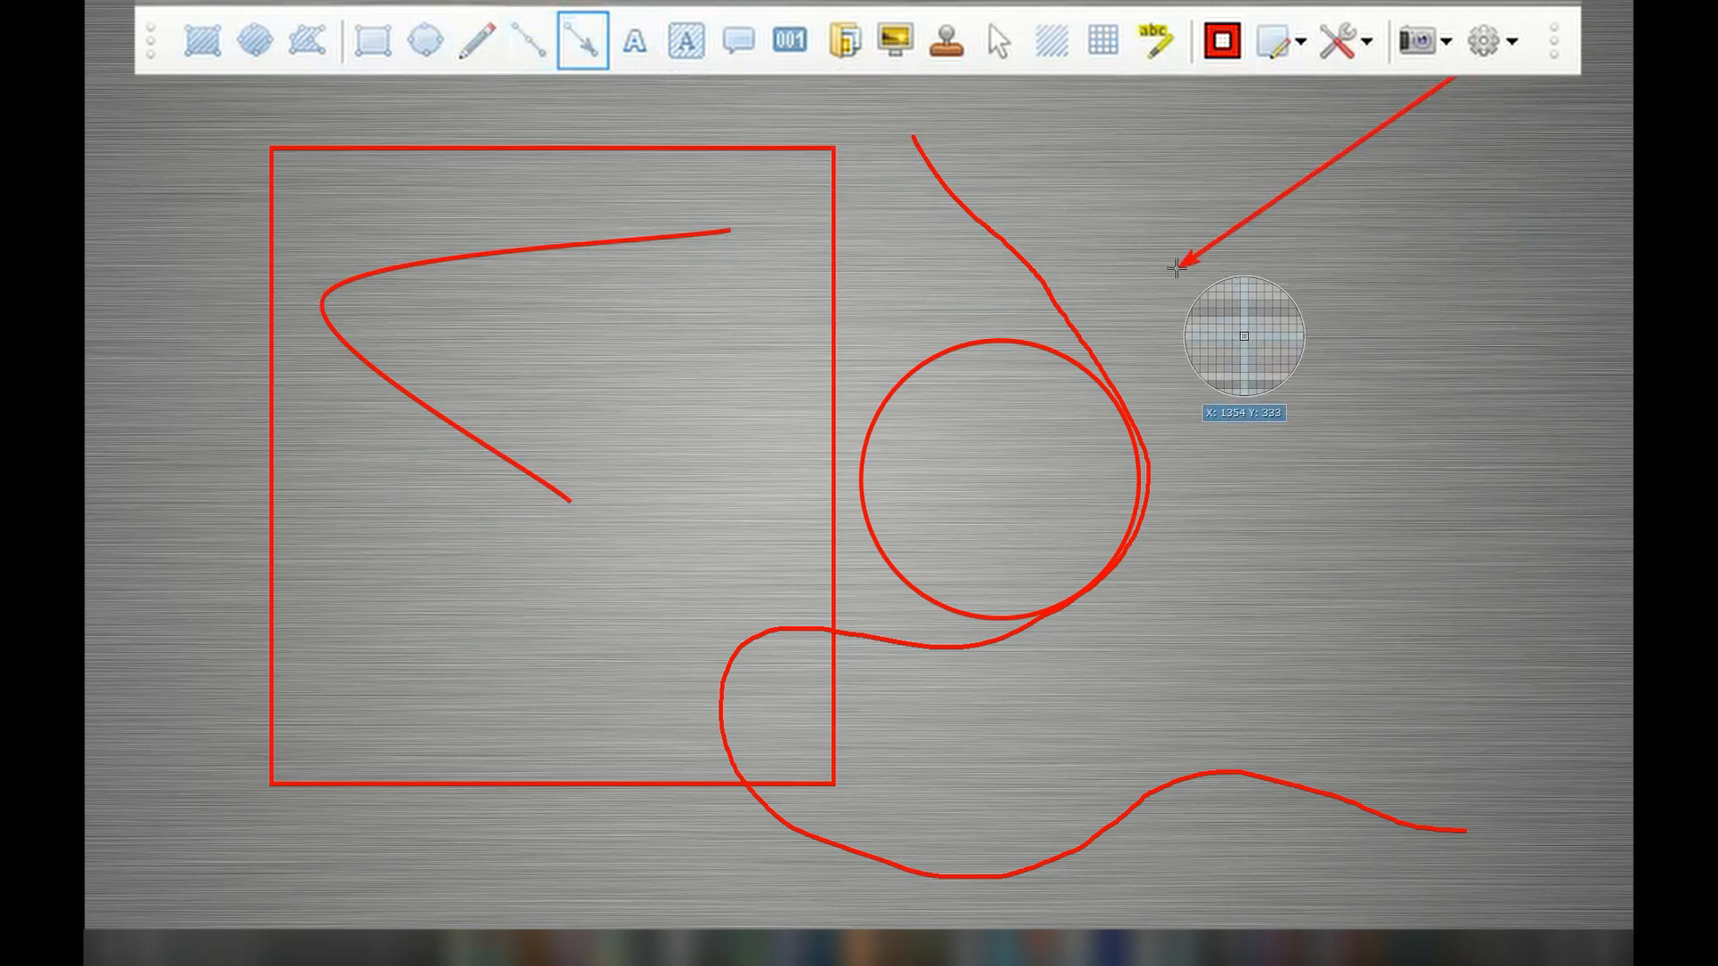
click(1300, 36)
click(1300, 41)
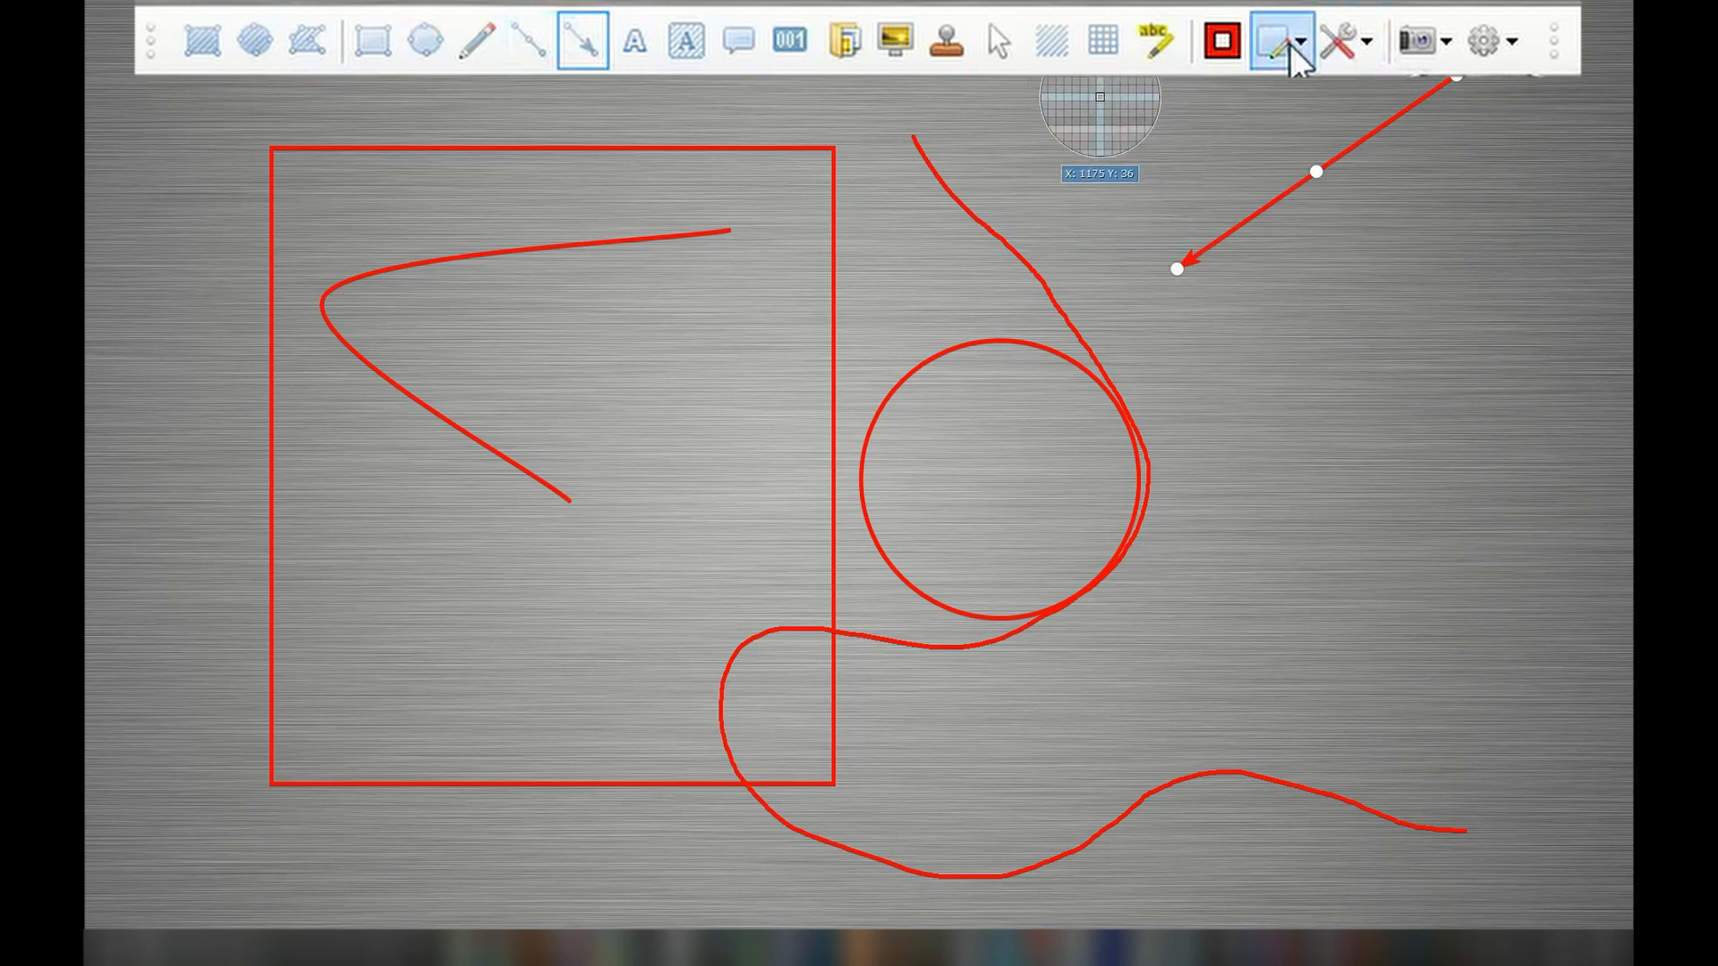
click(1300, 40)
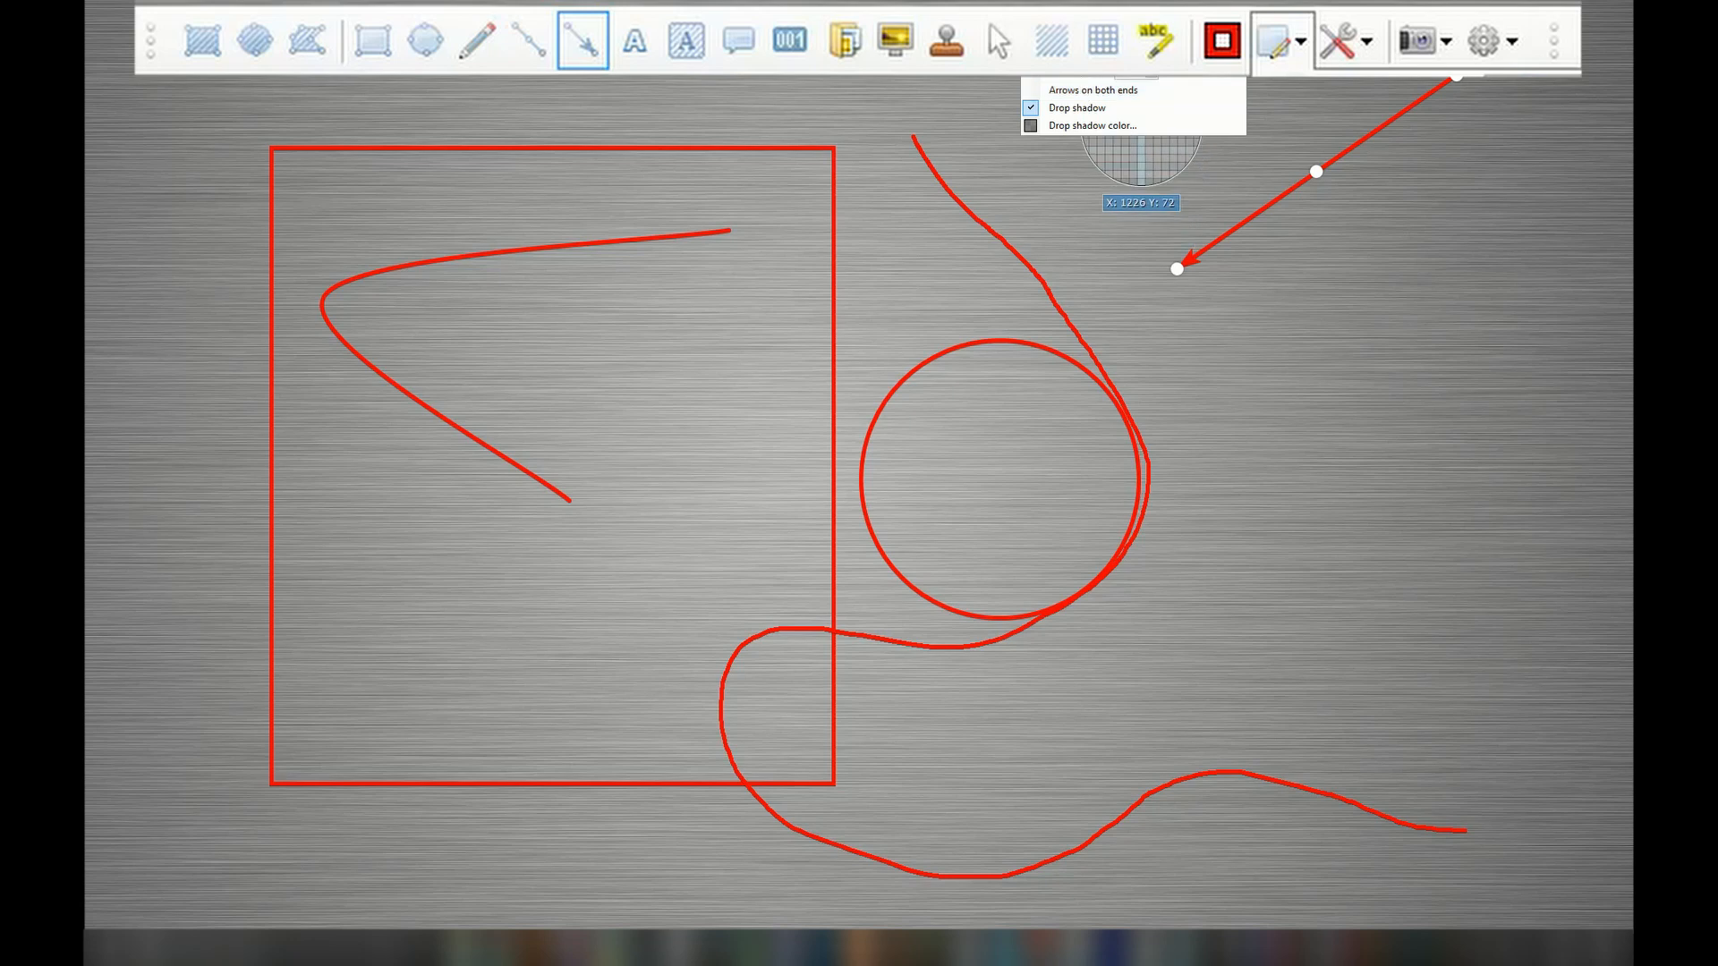
click(1261, 30)
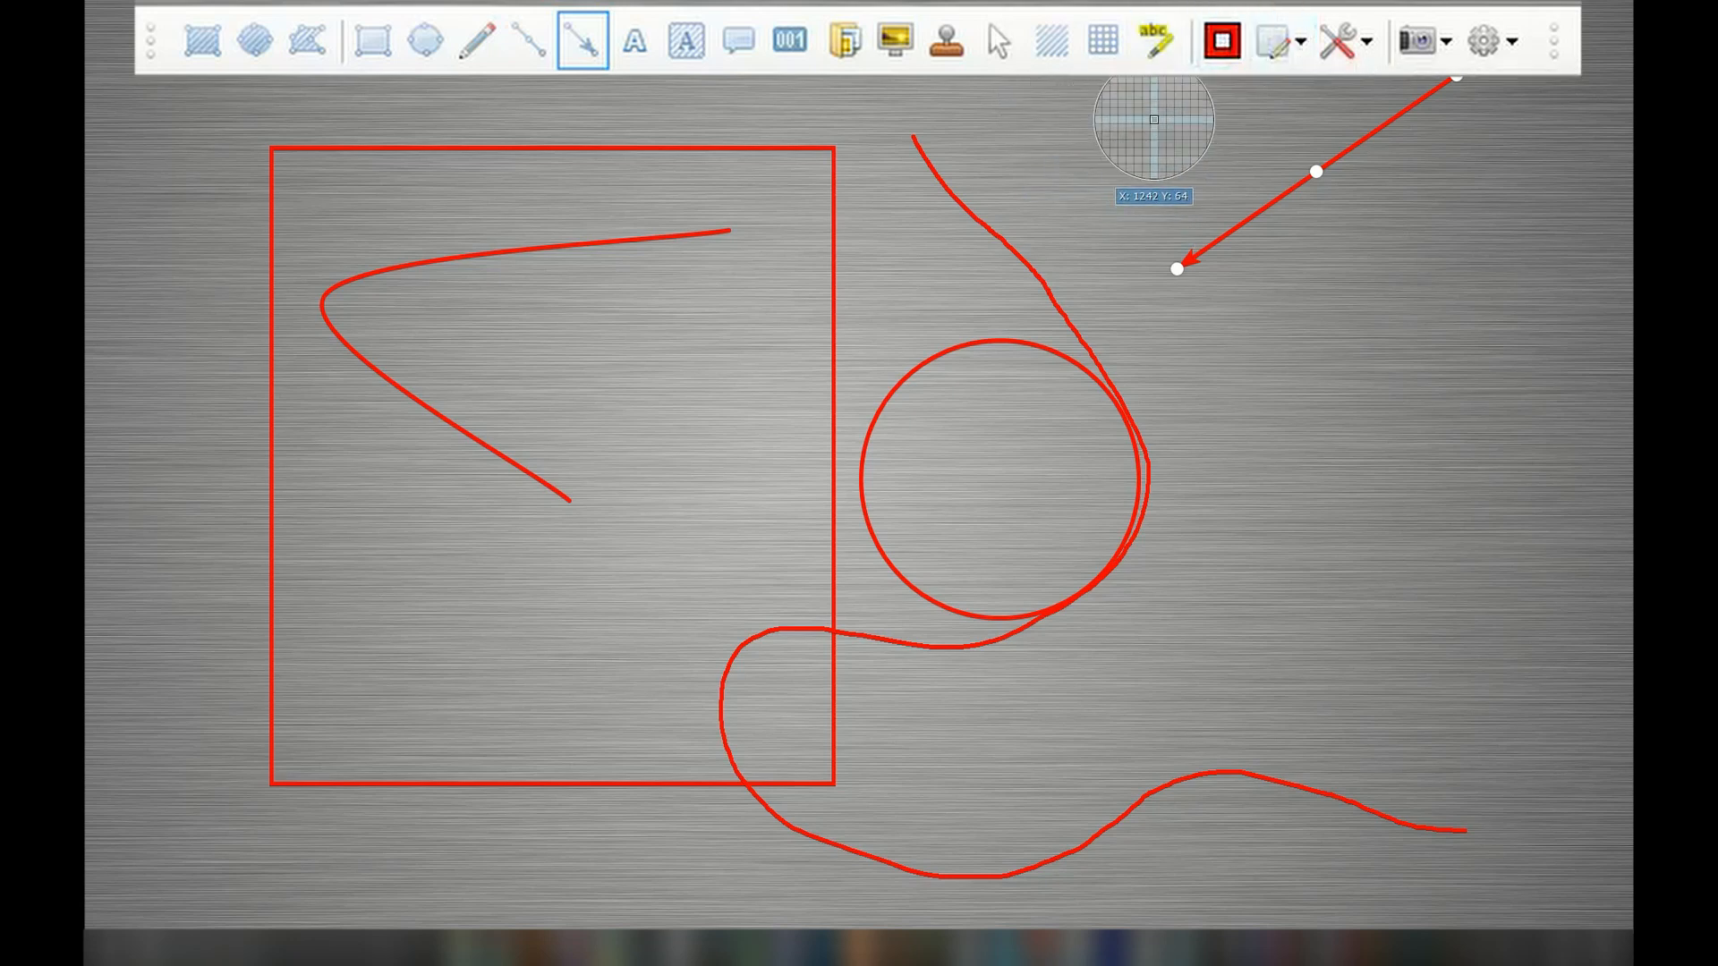
click(1272, 52)
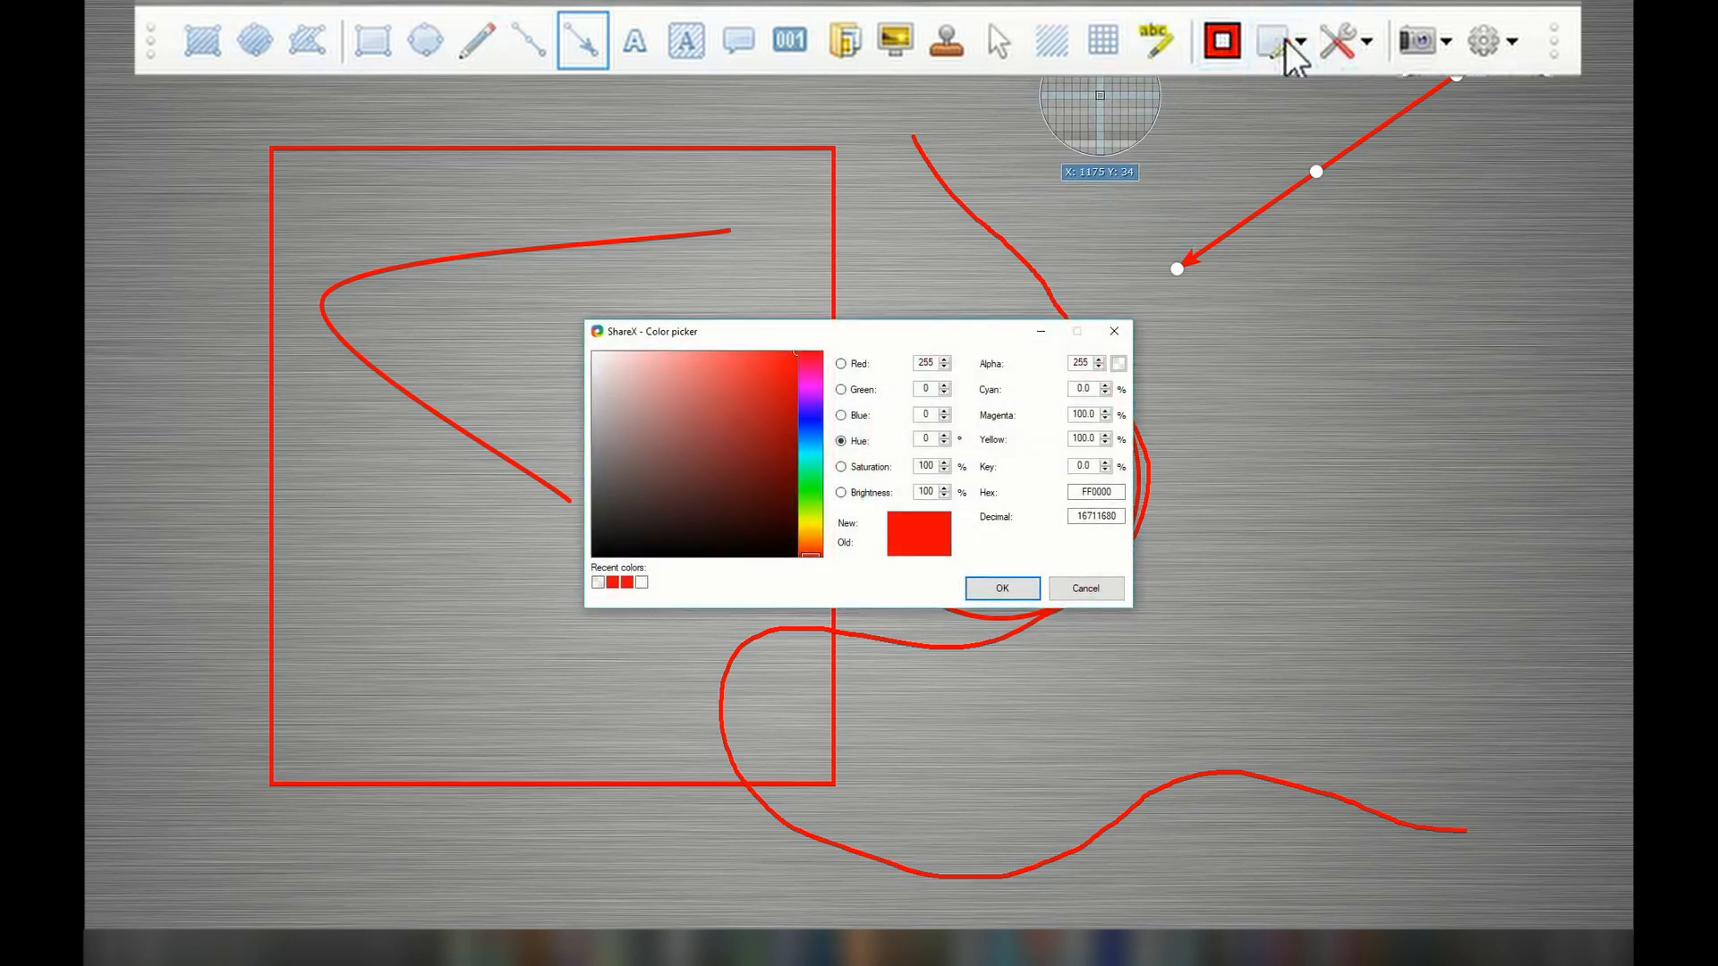
click(1034, 593)
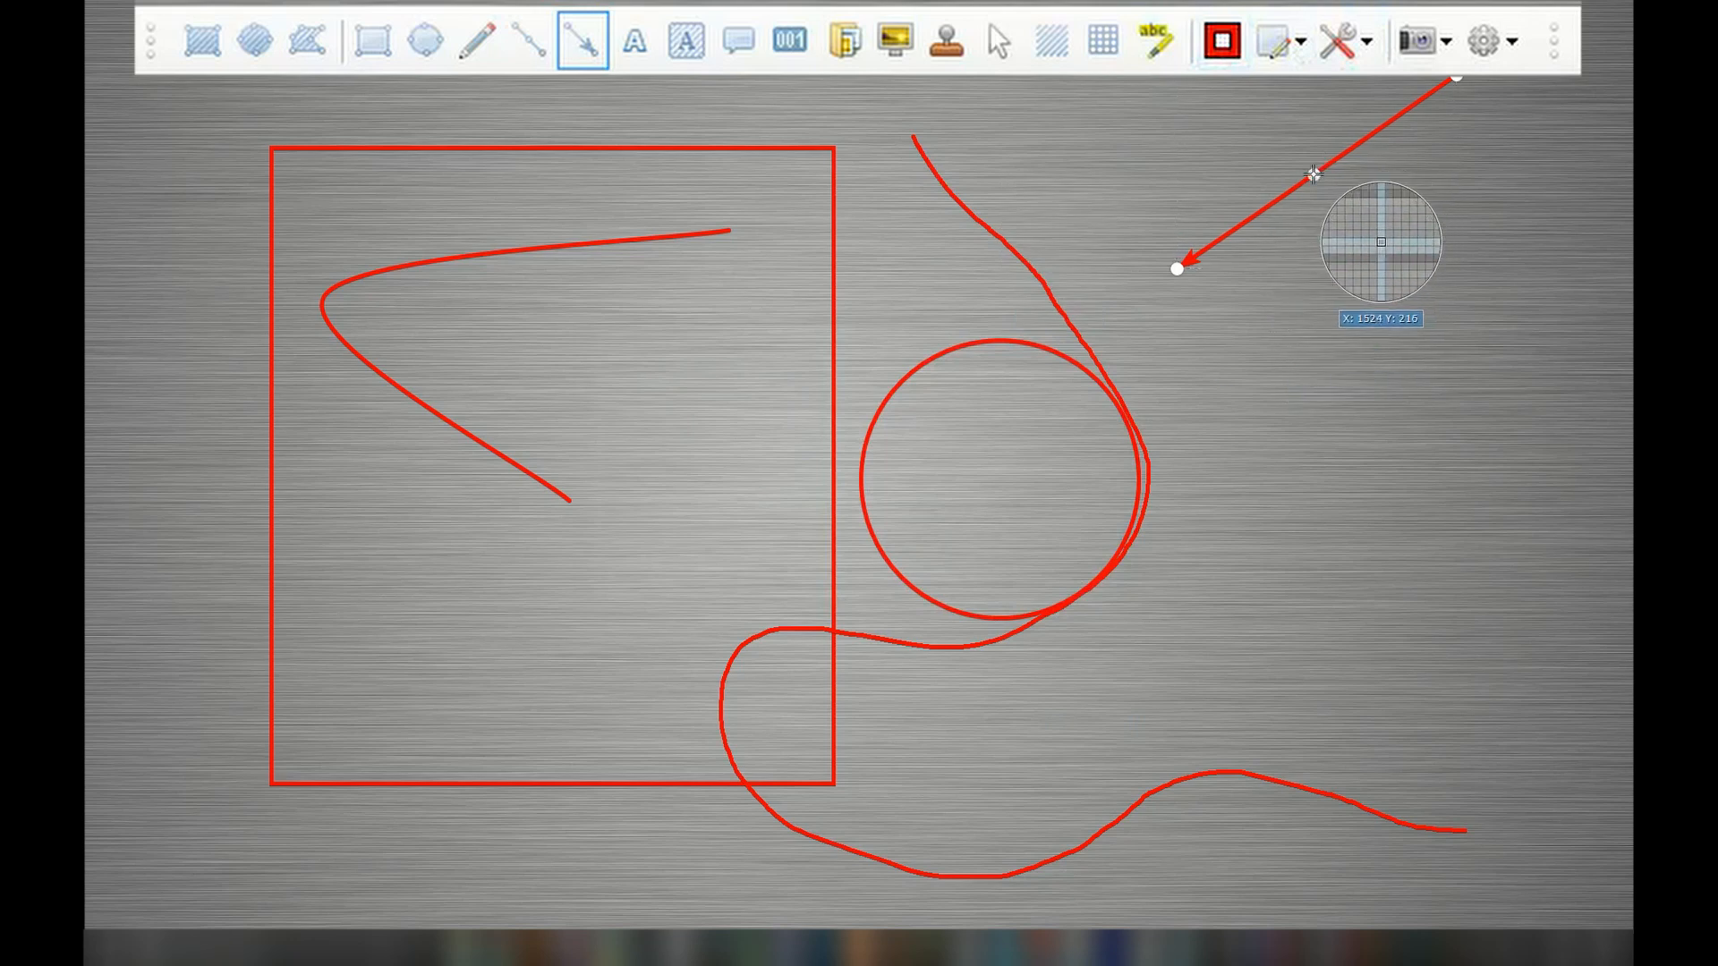
Step: Bend the arrow into a curve by moving its midpoint and both ends, so that it points down and right
drag(1313, 174, 1271, 140)
drag(1176, 268, 1321, 366)
drag(1461, 82, 1495, 113)
drag(1269, 140, 1265, 178)
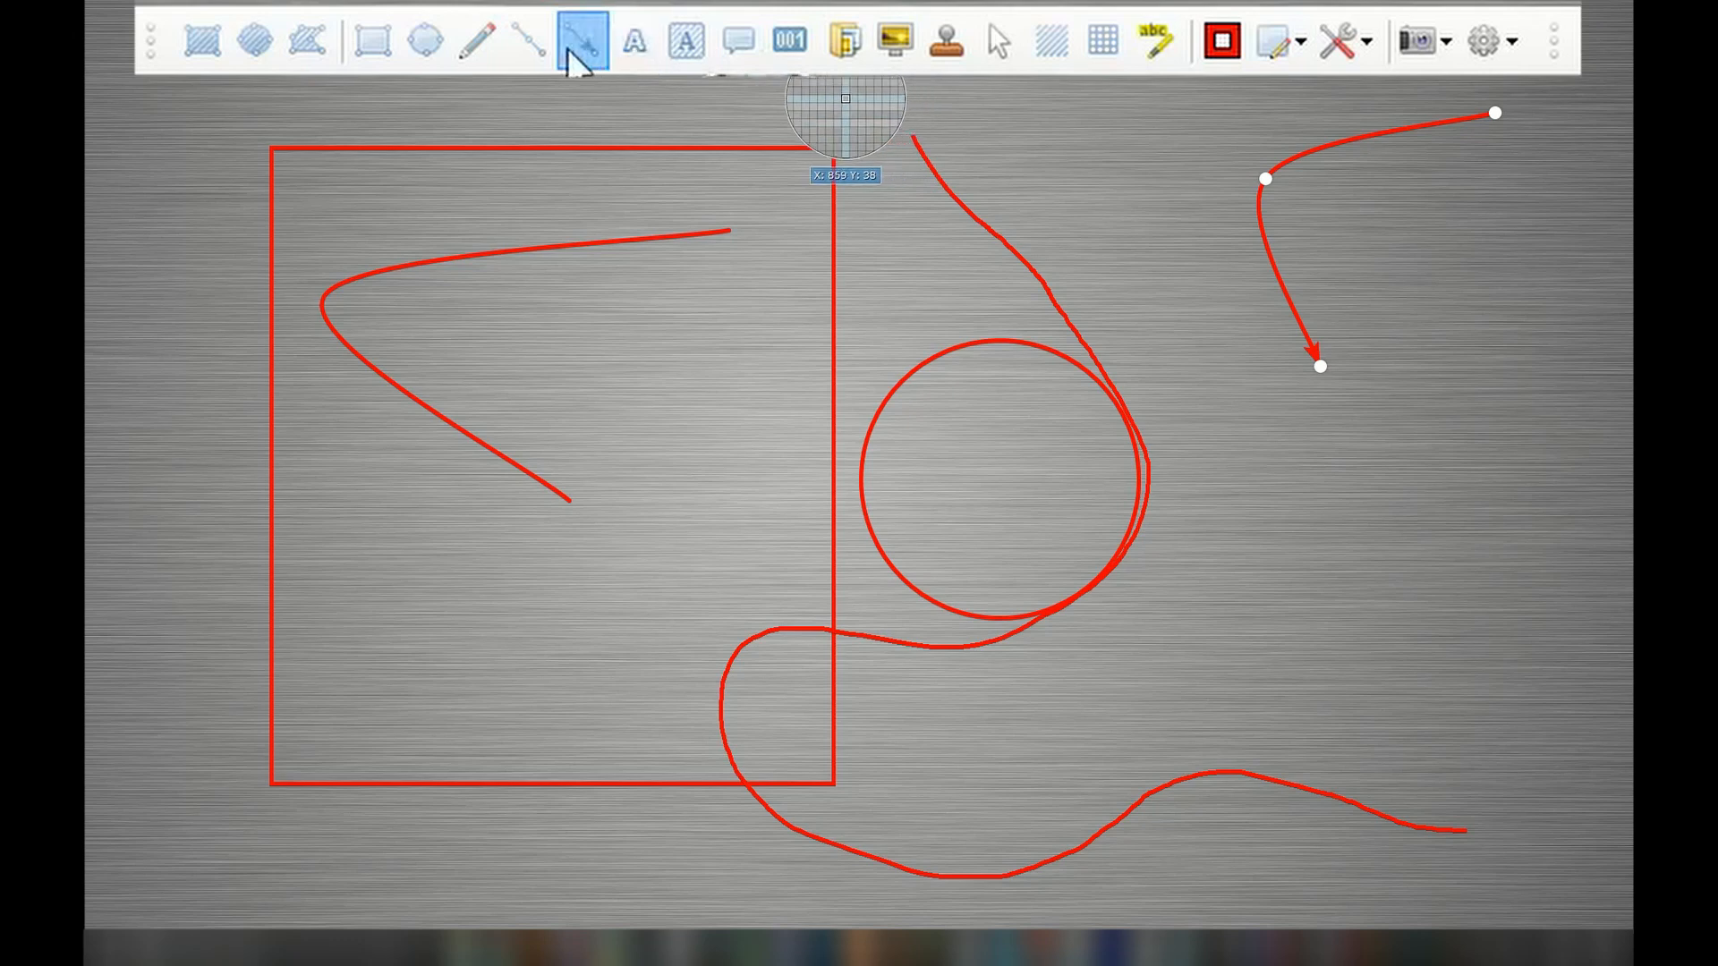
Step: Add the text "HELLO" in bold red Arial size 18, review the font and alignment choices, and position it above the circle
click(636, 63)
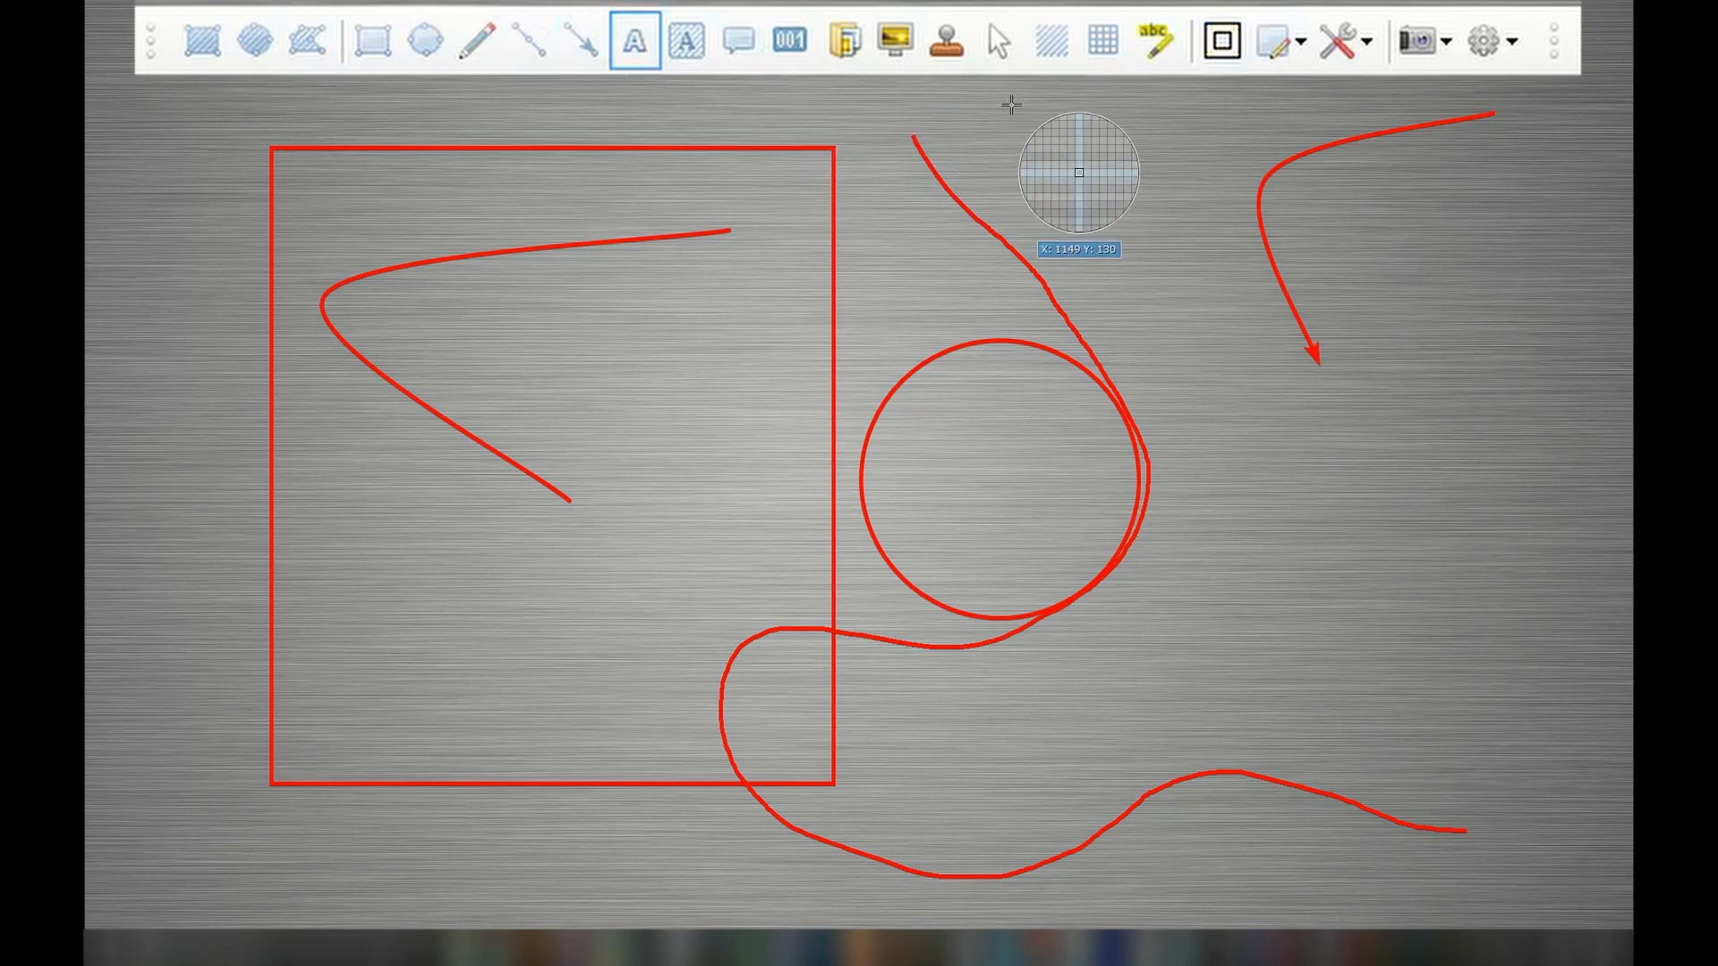
click(855, 307)
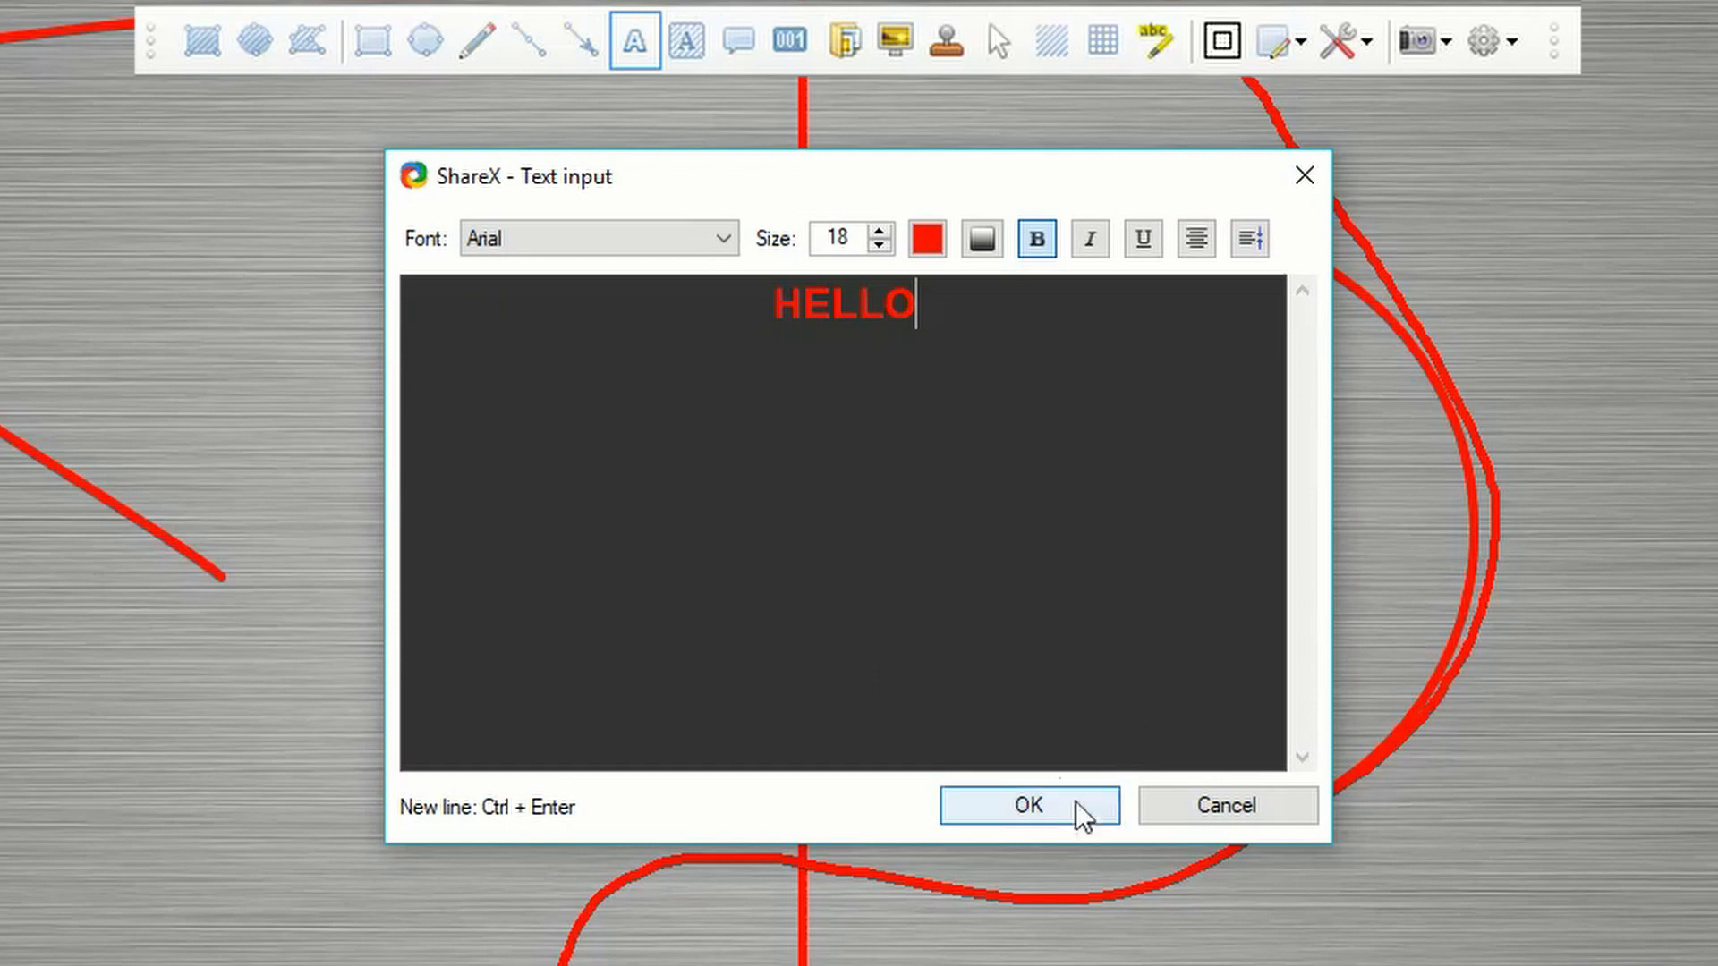
click(534, 243)
click(722, 246)
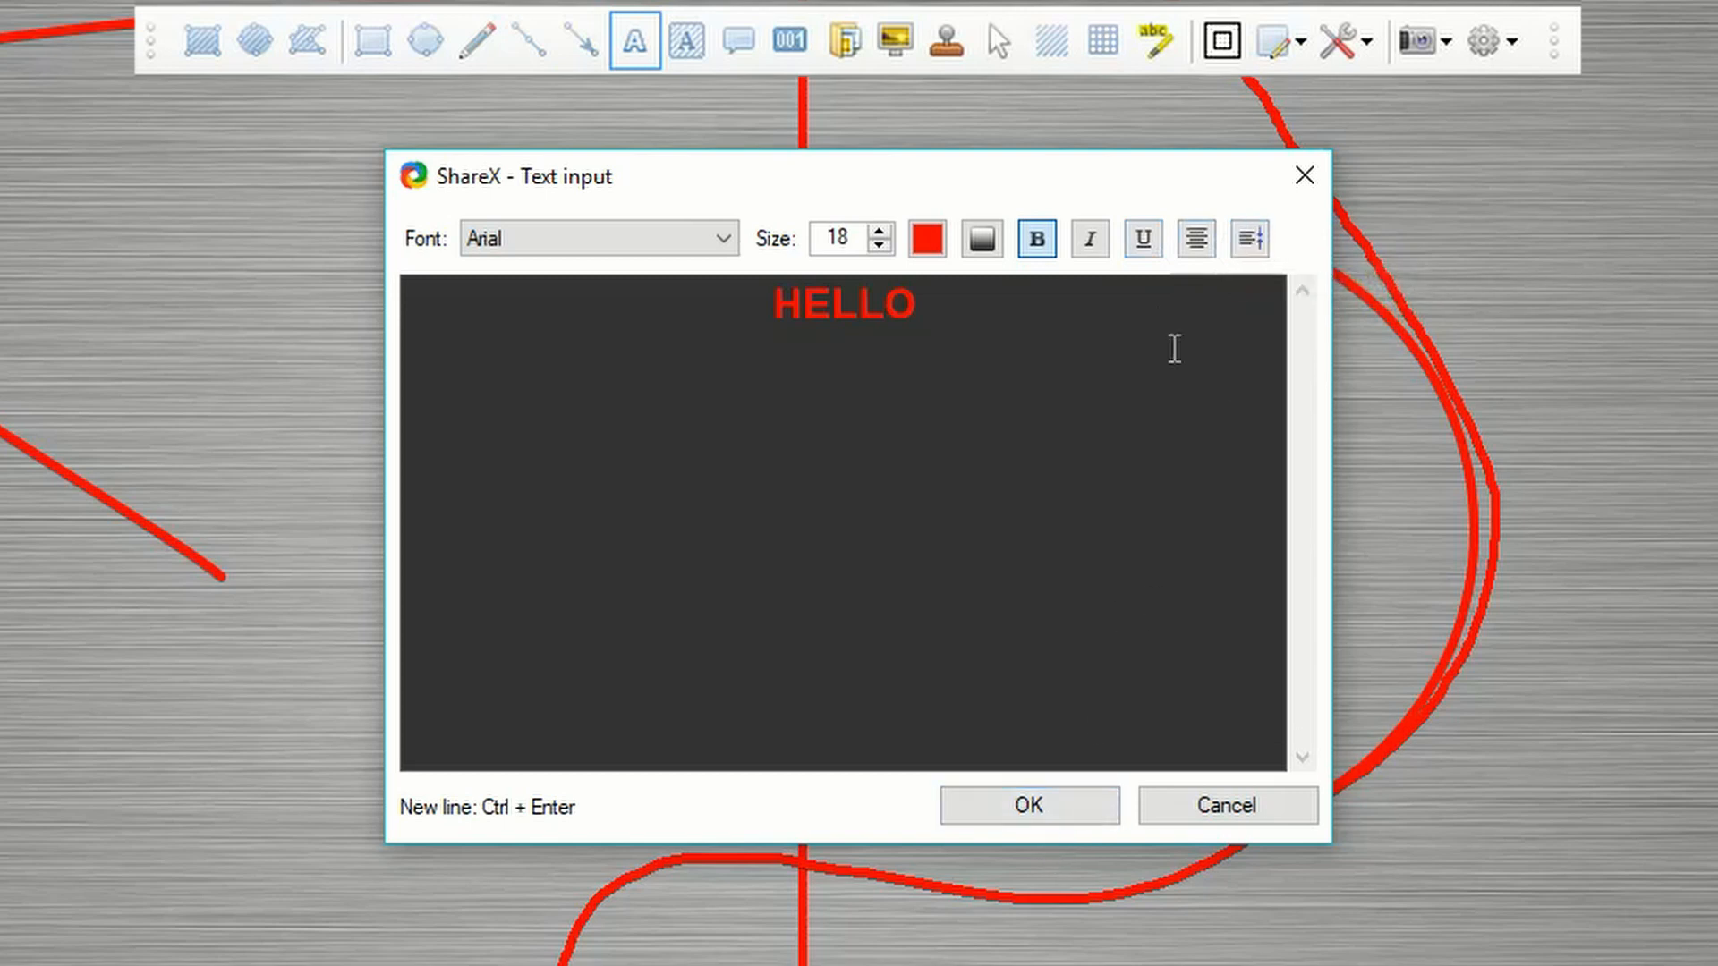
click(1199, 242)
click(1036, 421)
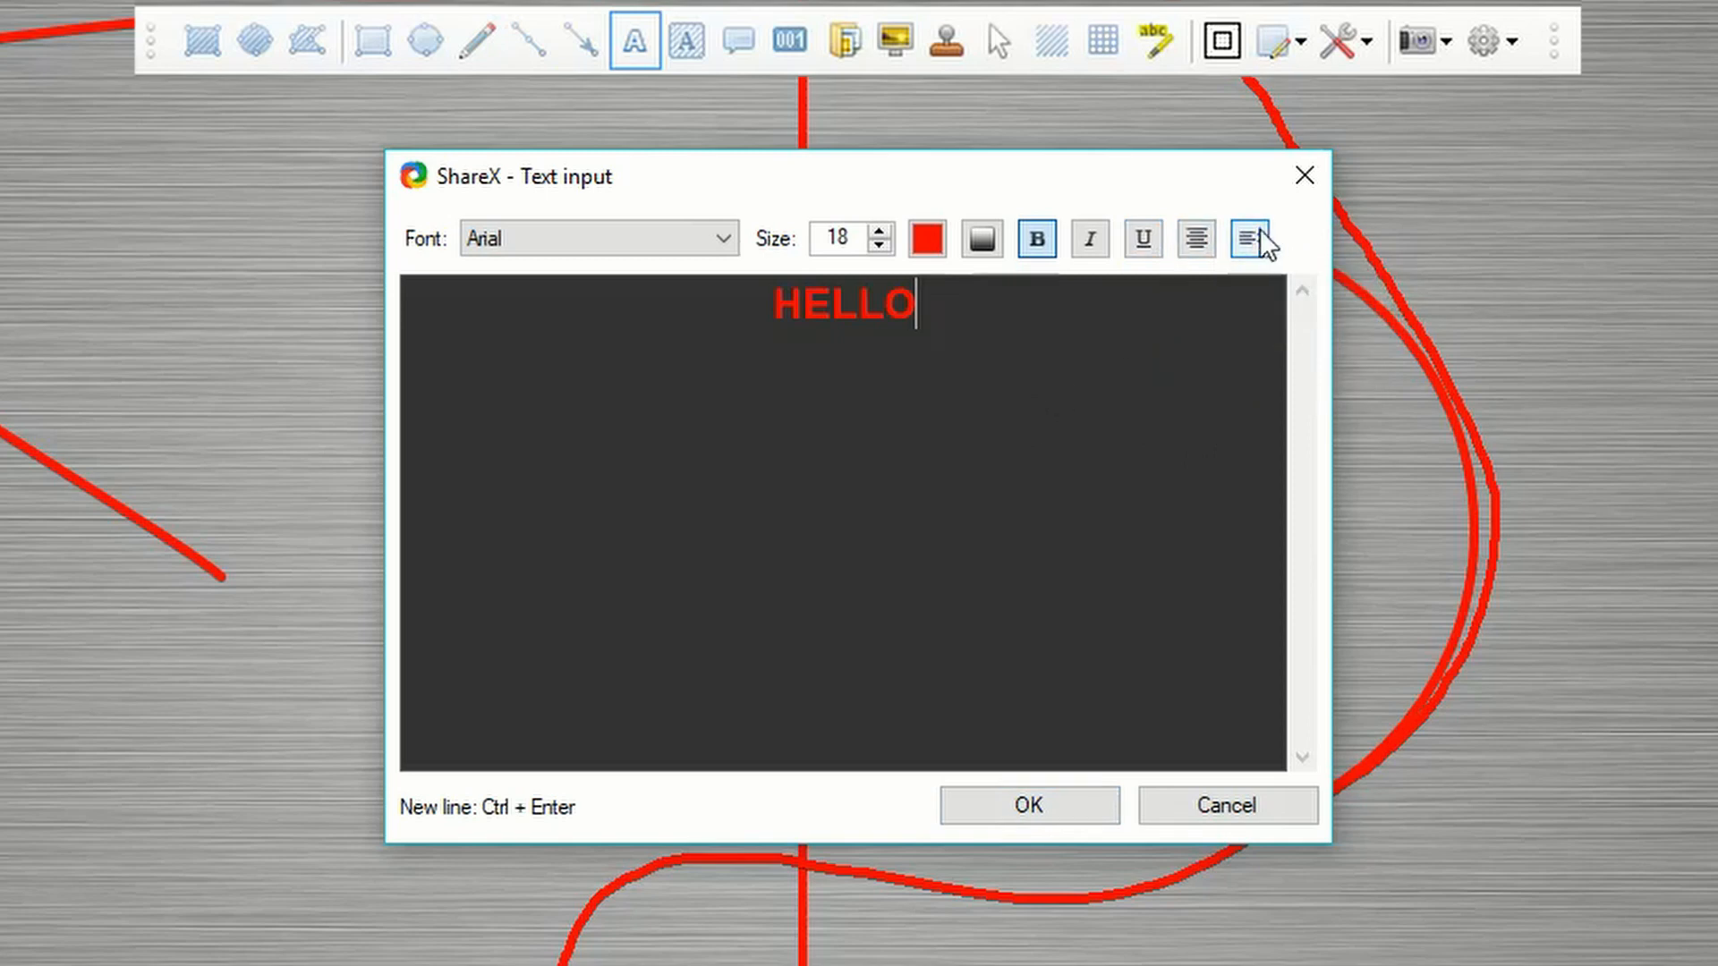
click(1250, 239)
click(997, 474)
click(1054, 809)
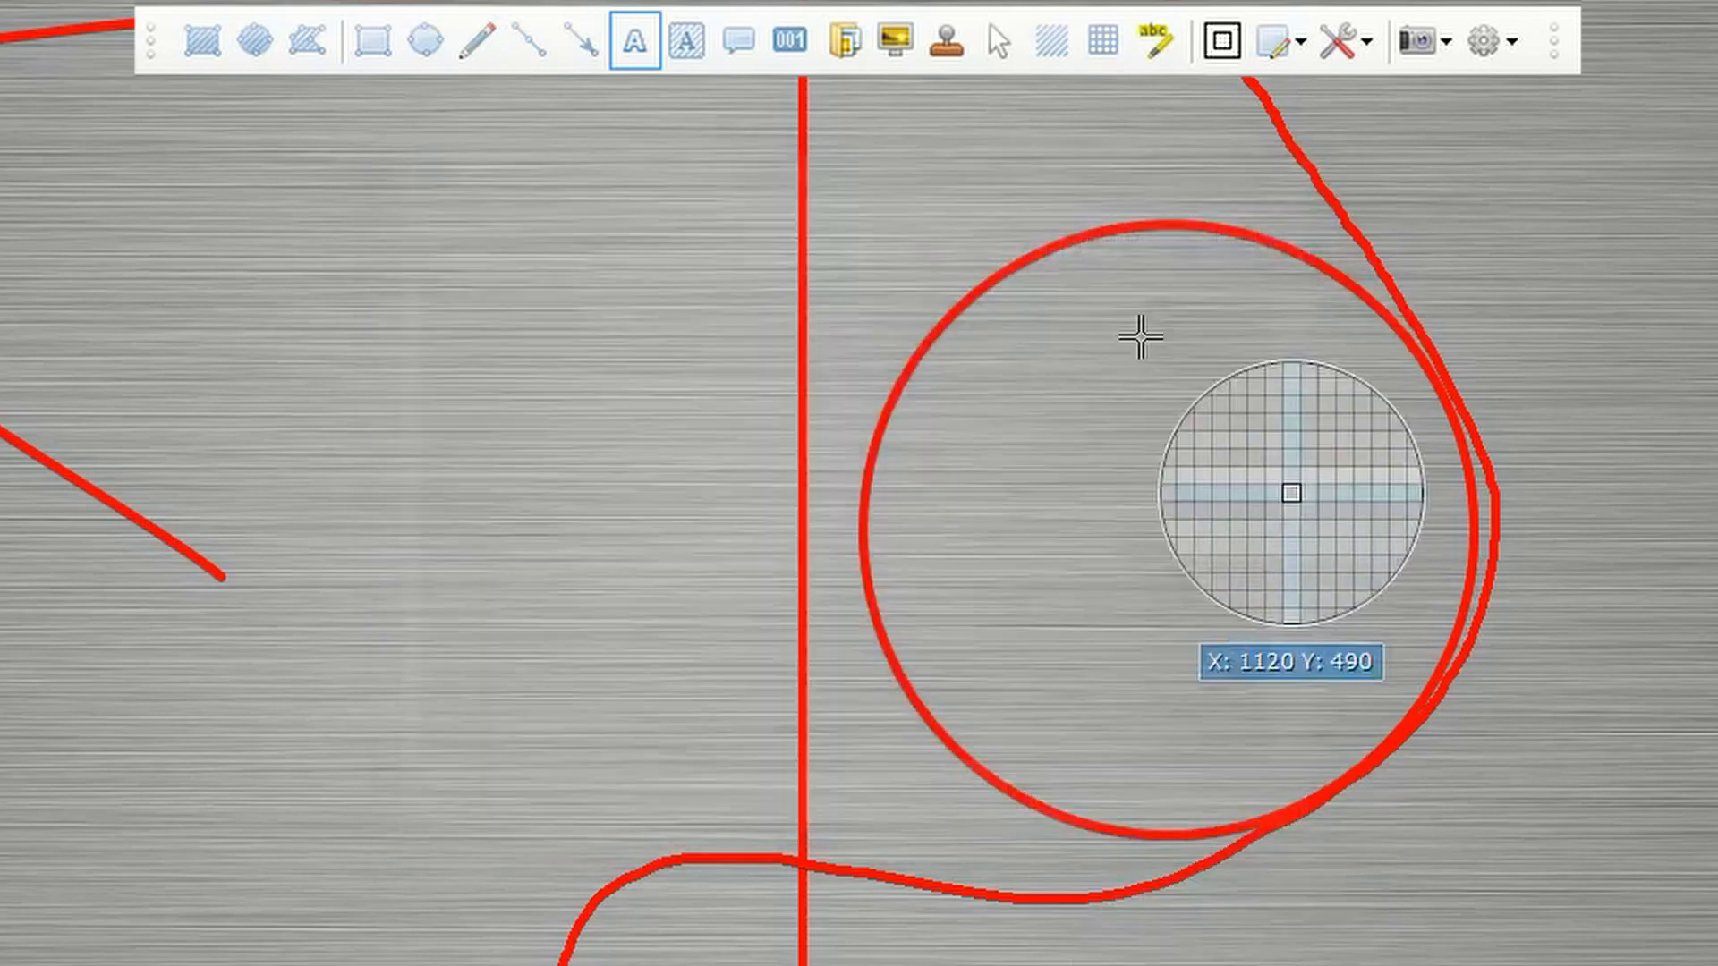
drag(1029, 98, 1153, 187)
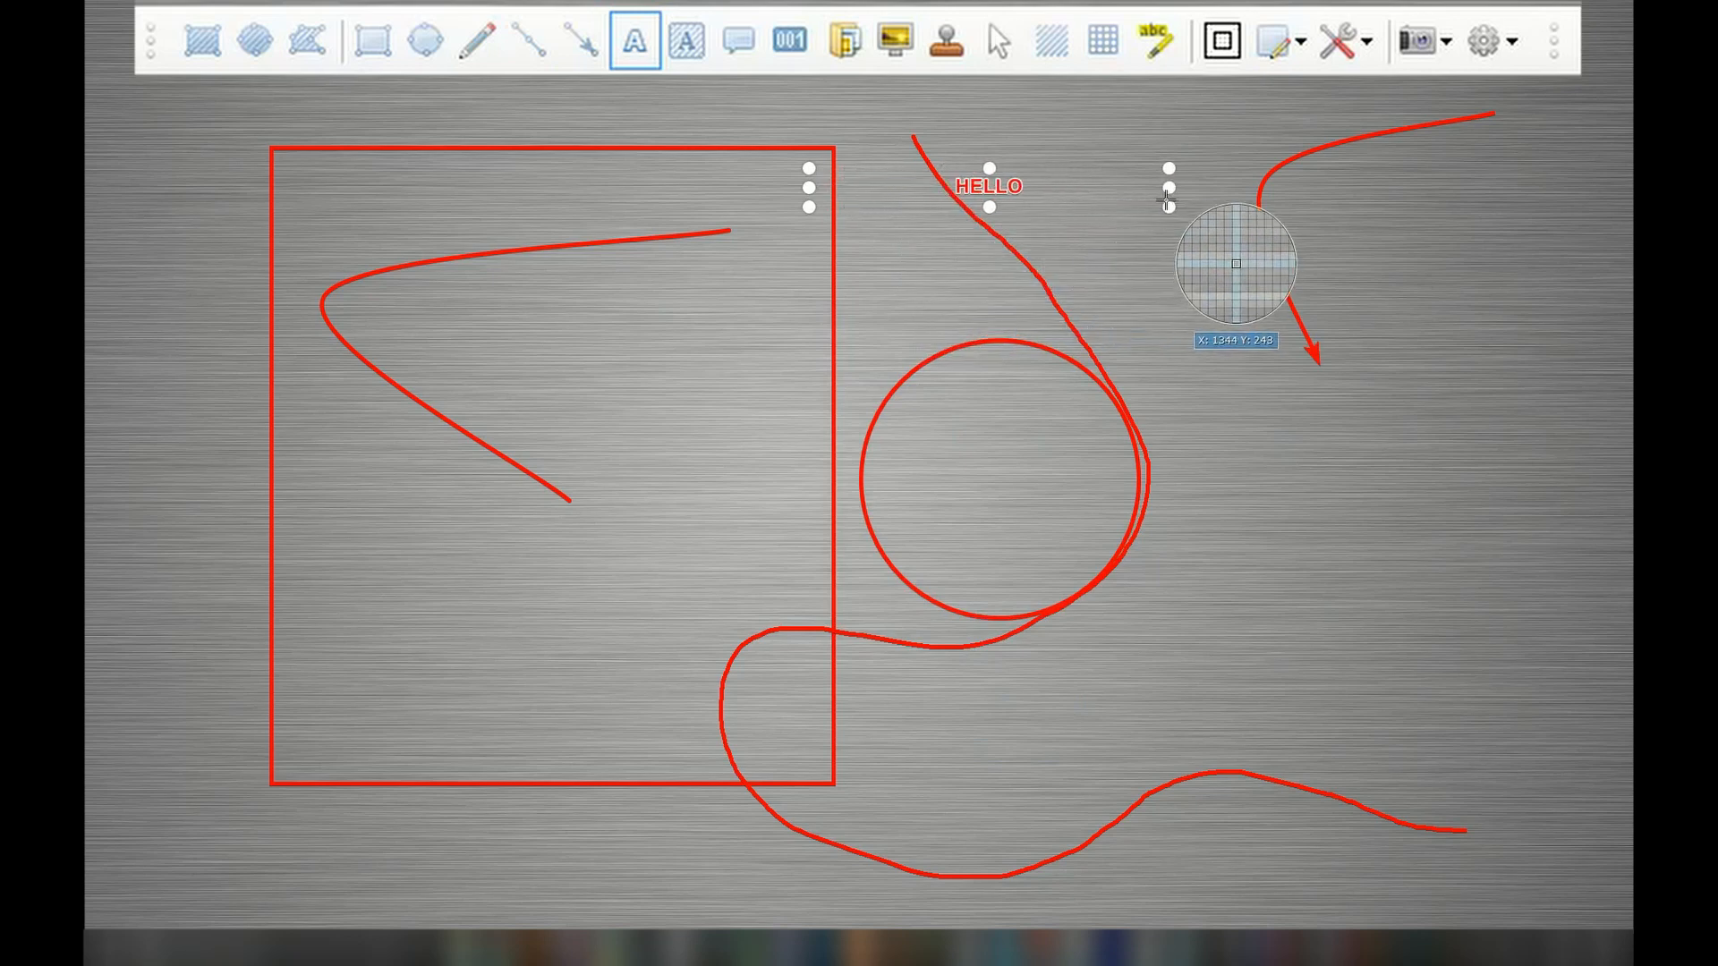
Step: Resize the "HELLO" text box taller, narrow it until the letters wrap, widen it again and shift it just above the circle
drag(974, 212, 979, 305)
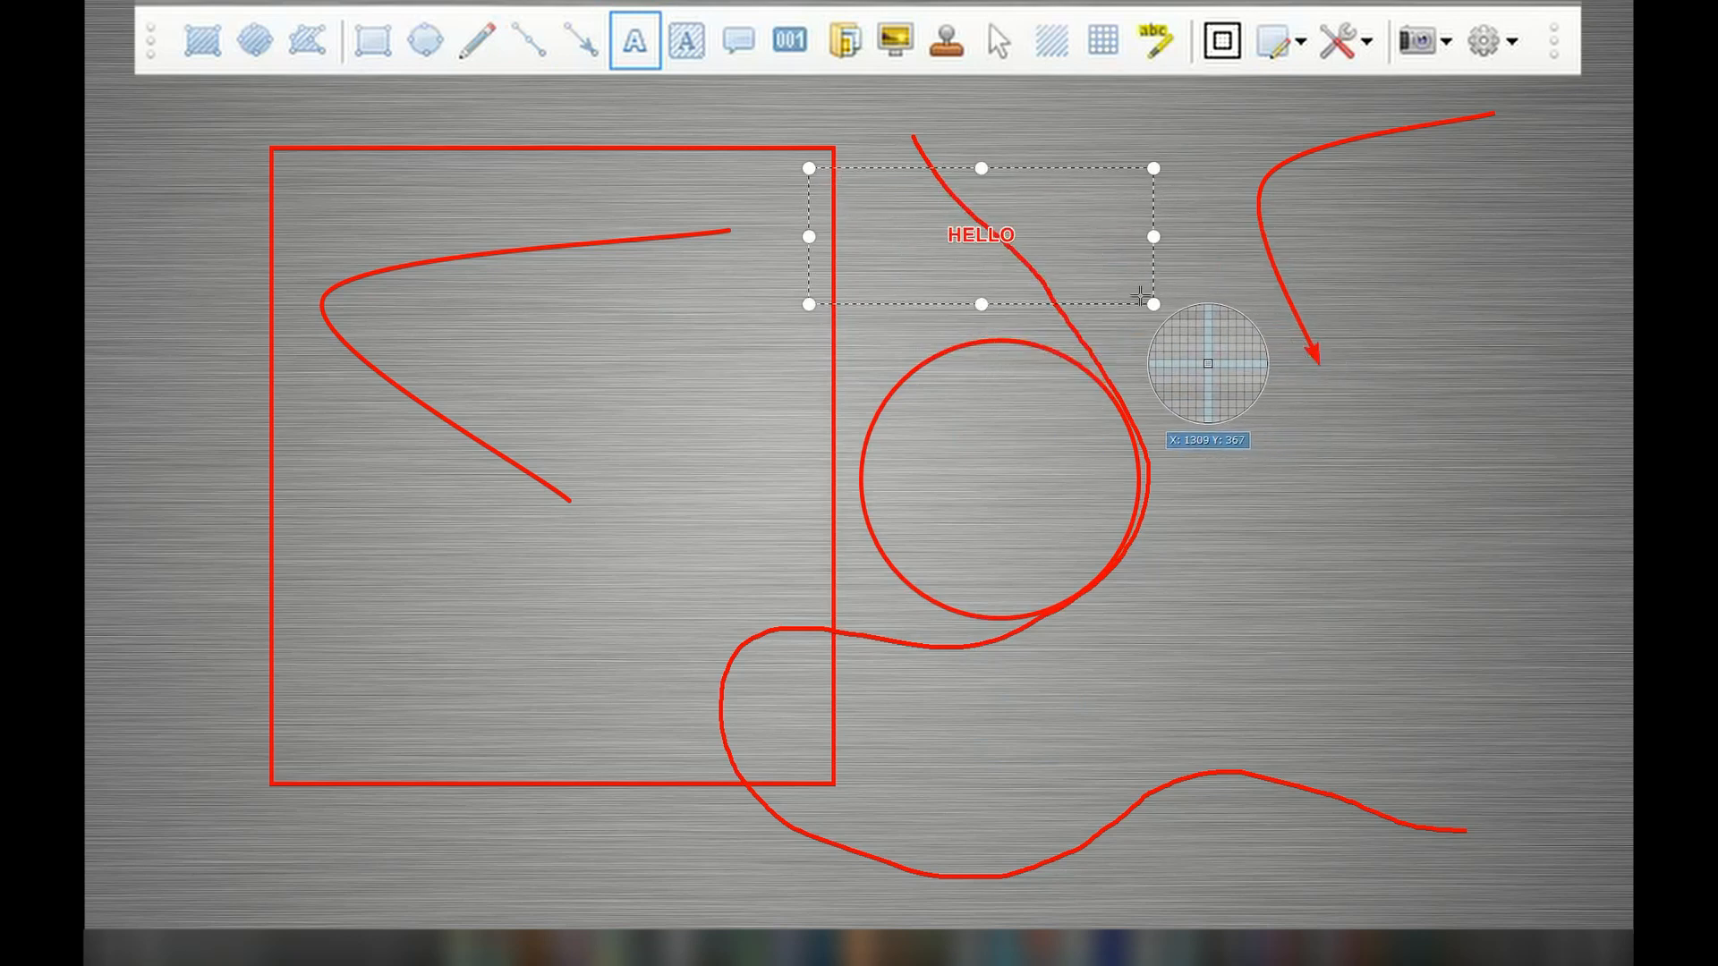
drag(1152, 304, 840, 298)
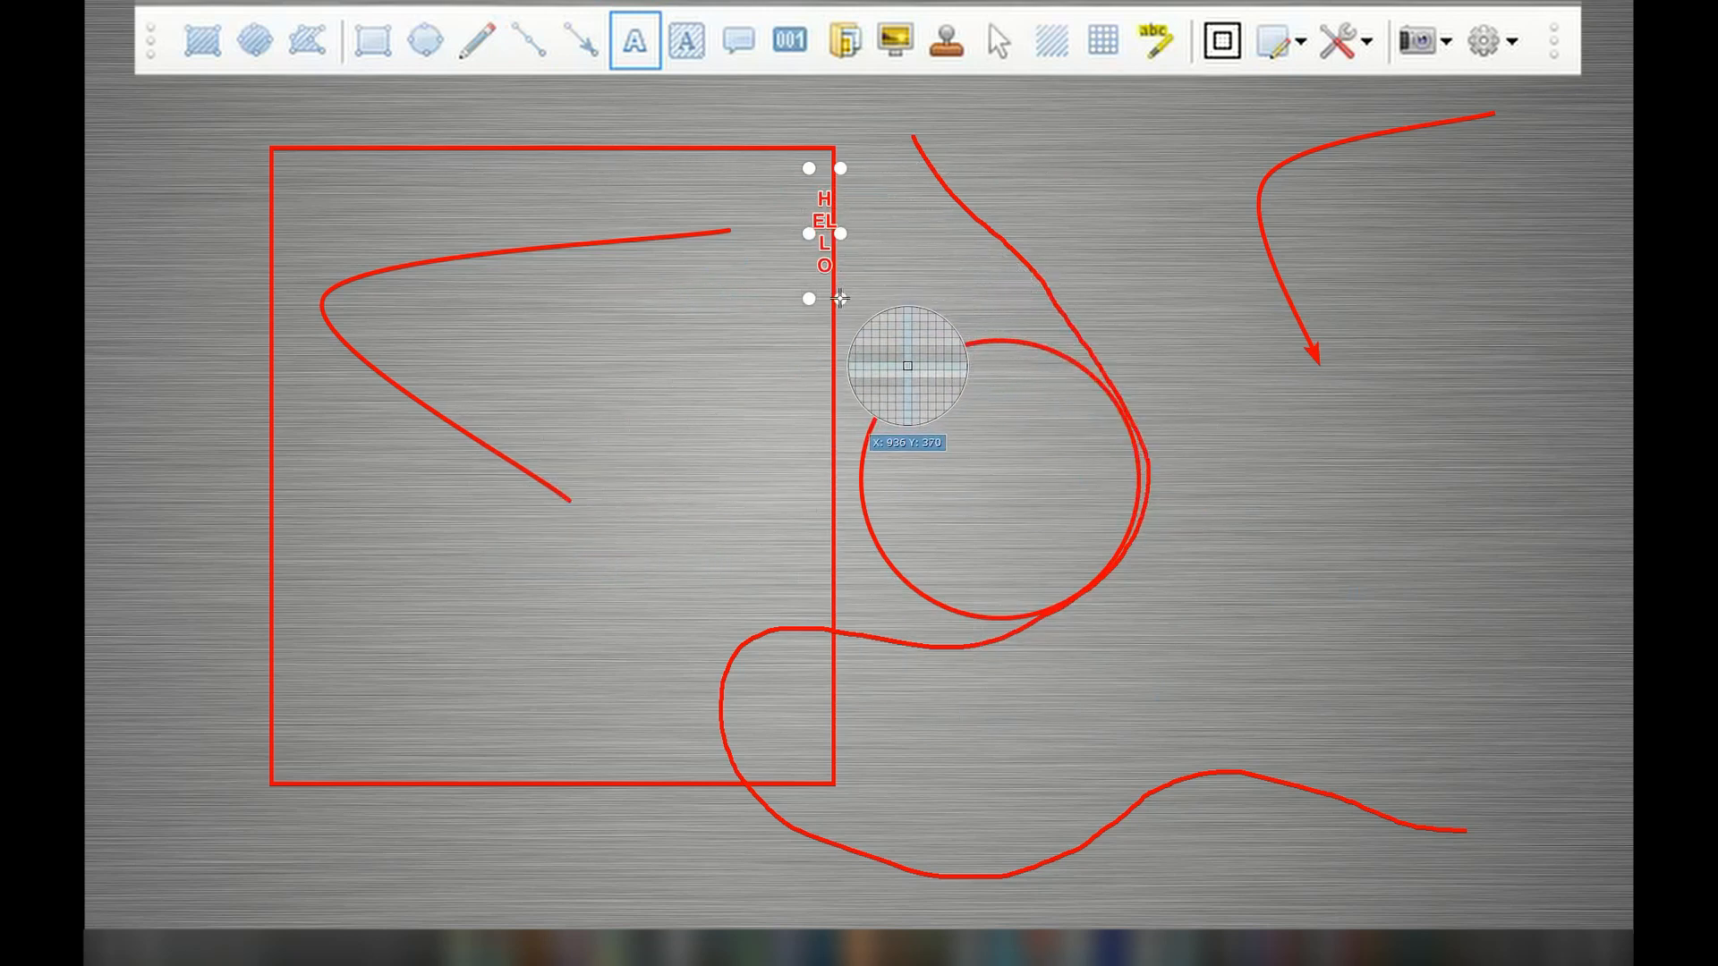
drag(841, 305, 1041, 361)
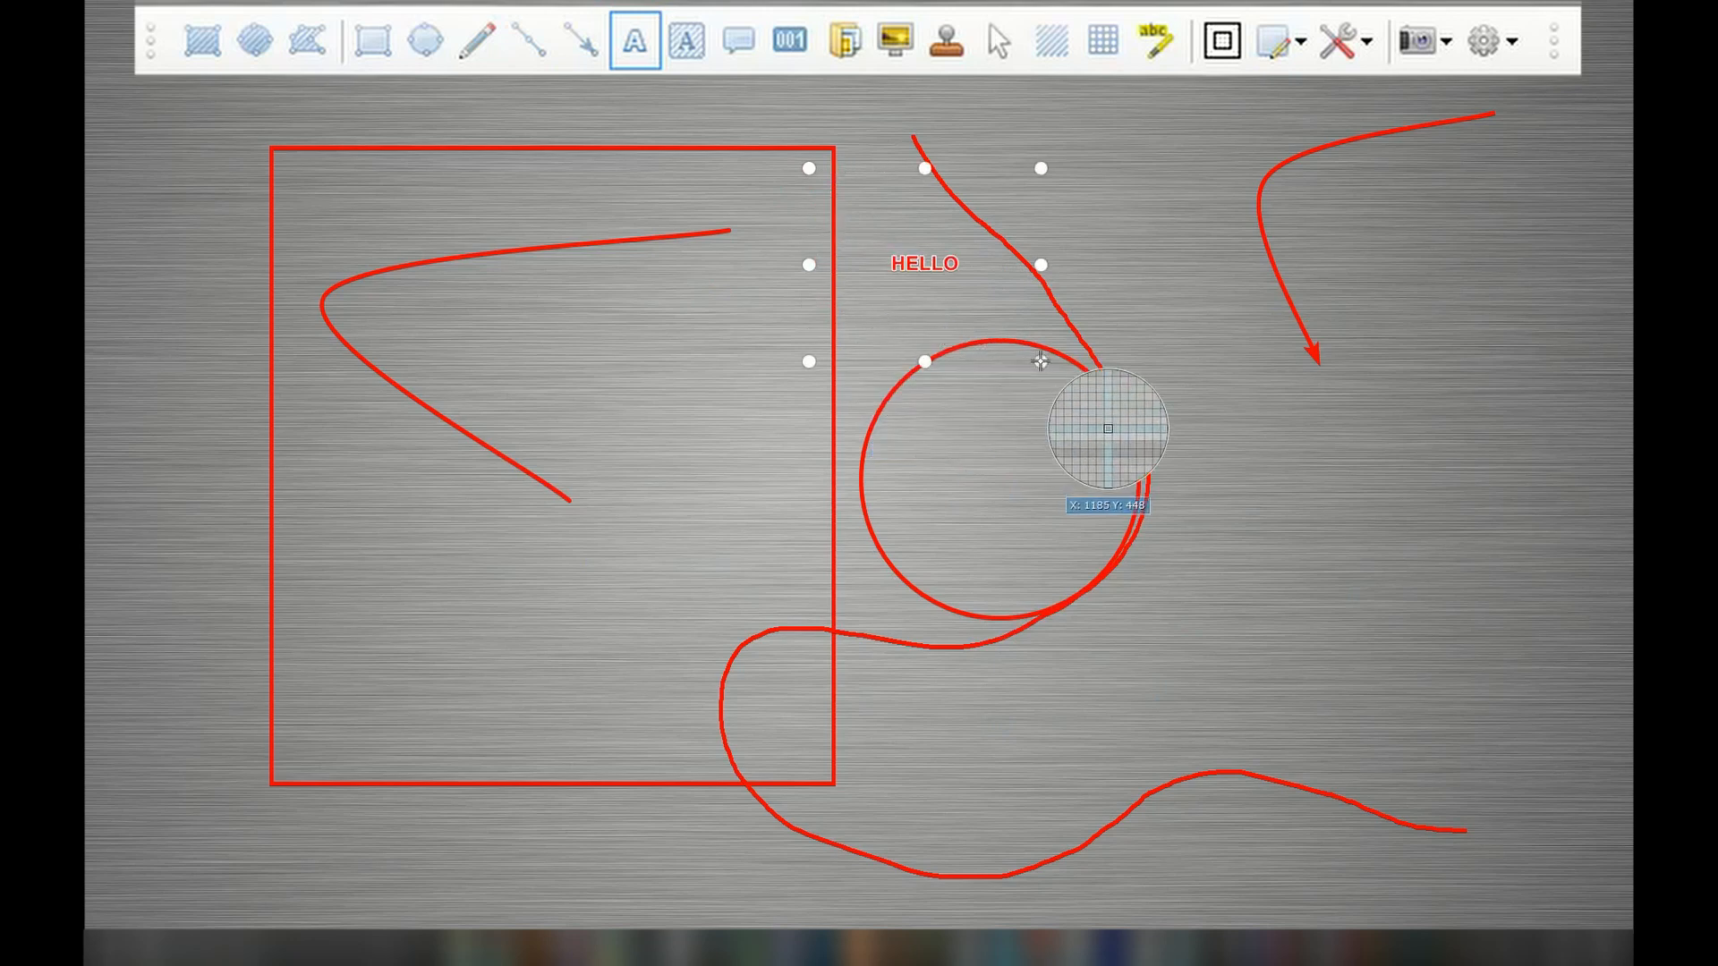
drag(931, 255, 958, 273)
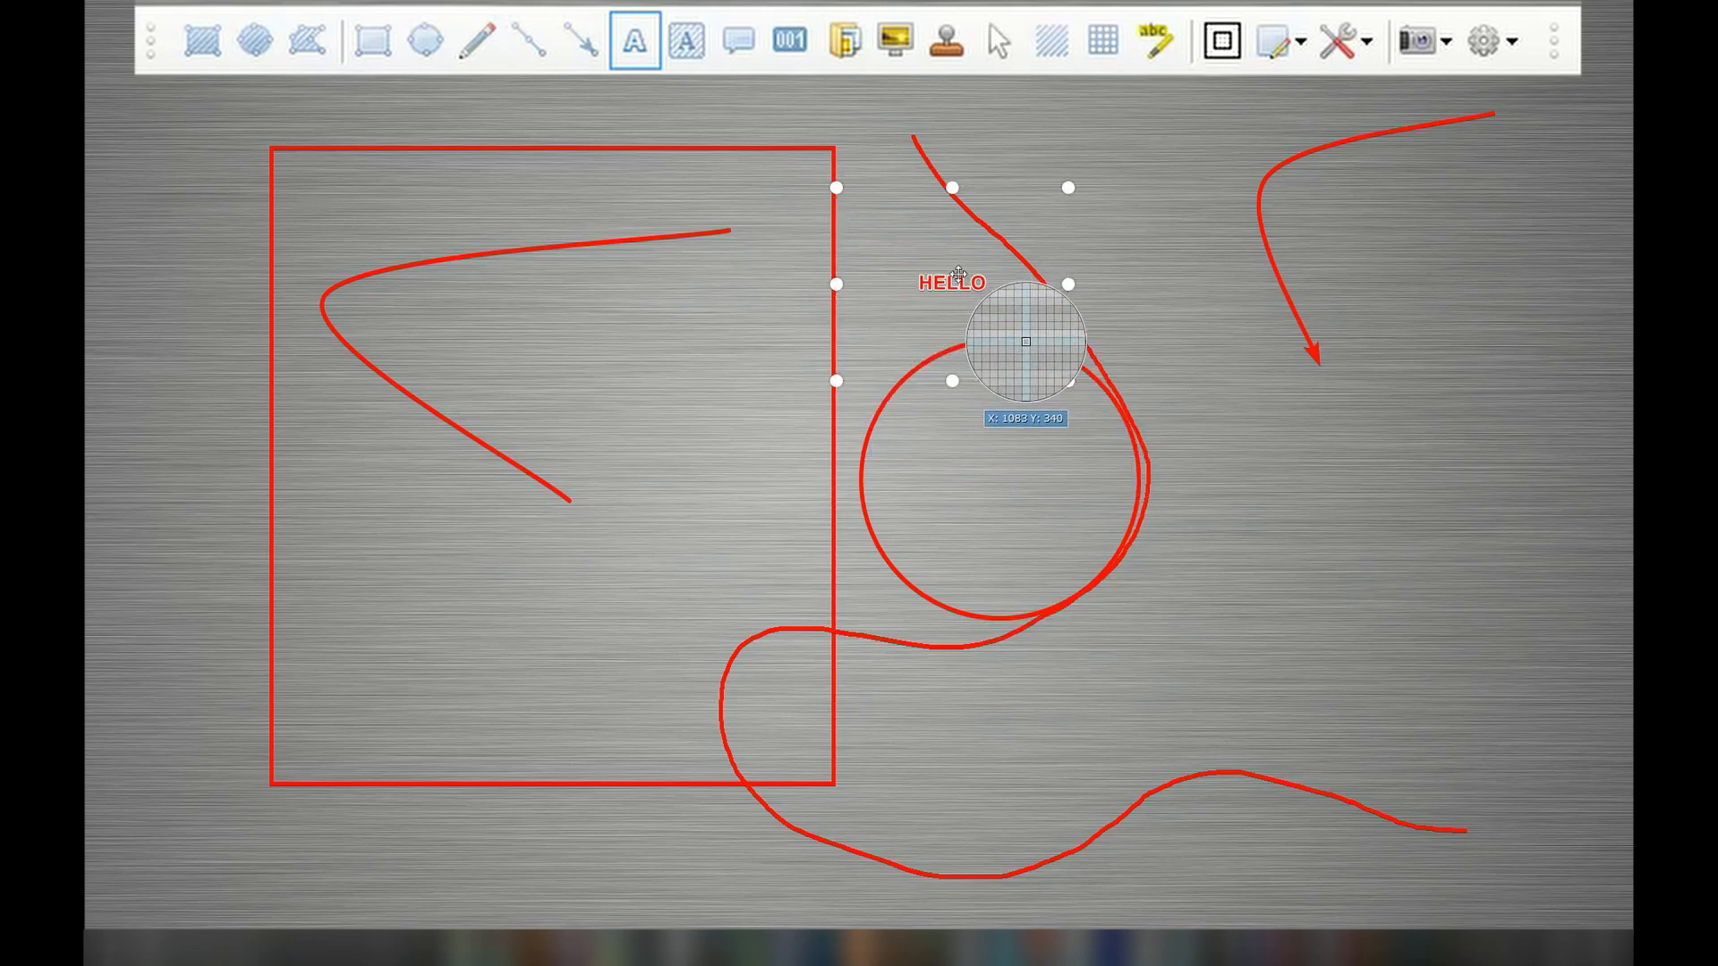
Step: Reopen and accept the "HELLO" text, move it inside the rectangle near the line's lower end and shrink its box
double_click(959, 274)
click(936, 605)
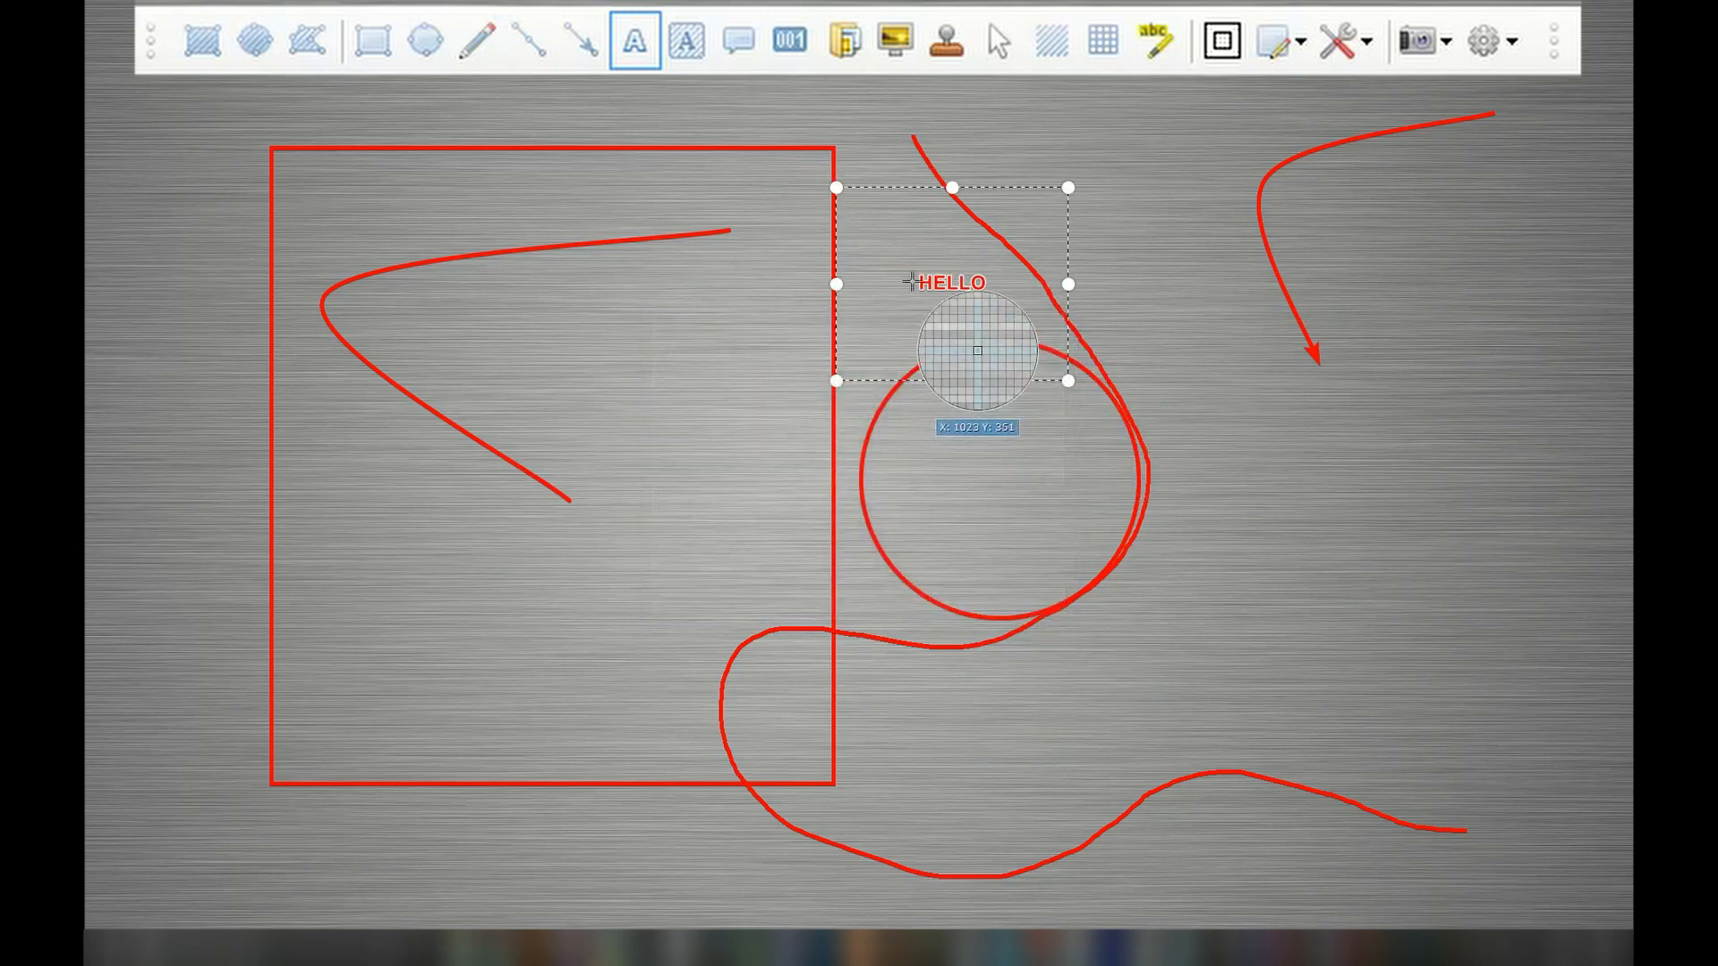
drag(922, 288, 595, 465)
drag(750, 566, 708, 523)
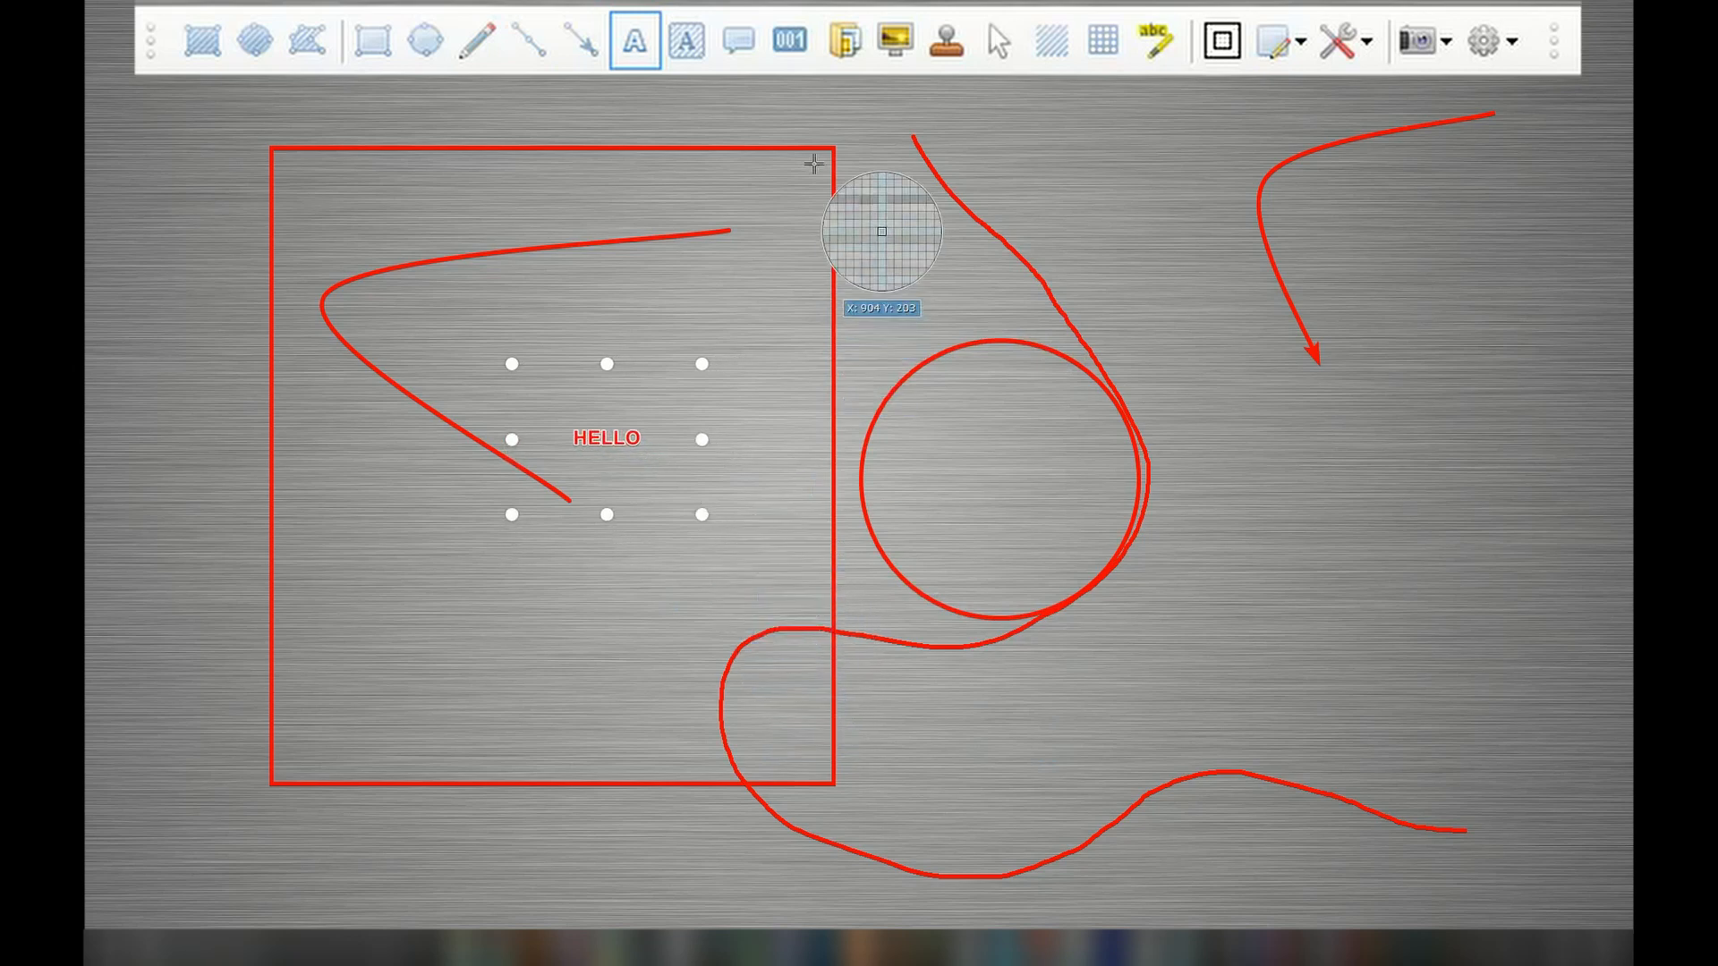
Step: Add a "HELLO" text with red background in Arial size 18, place it in the rectangle's upper-right part and enlarge its box
click(675, 47)
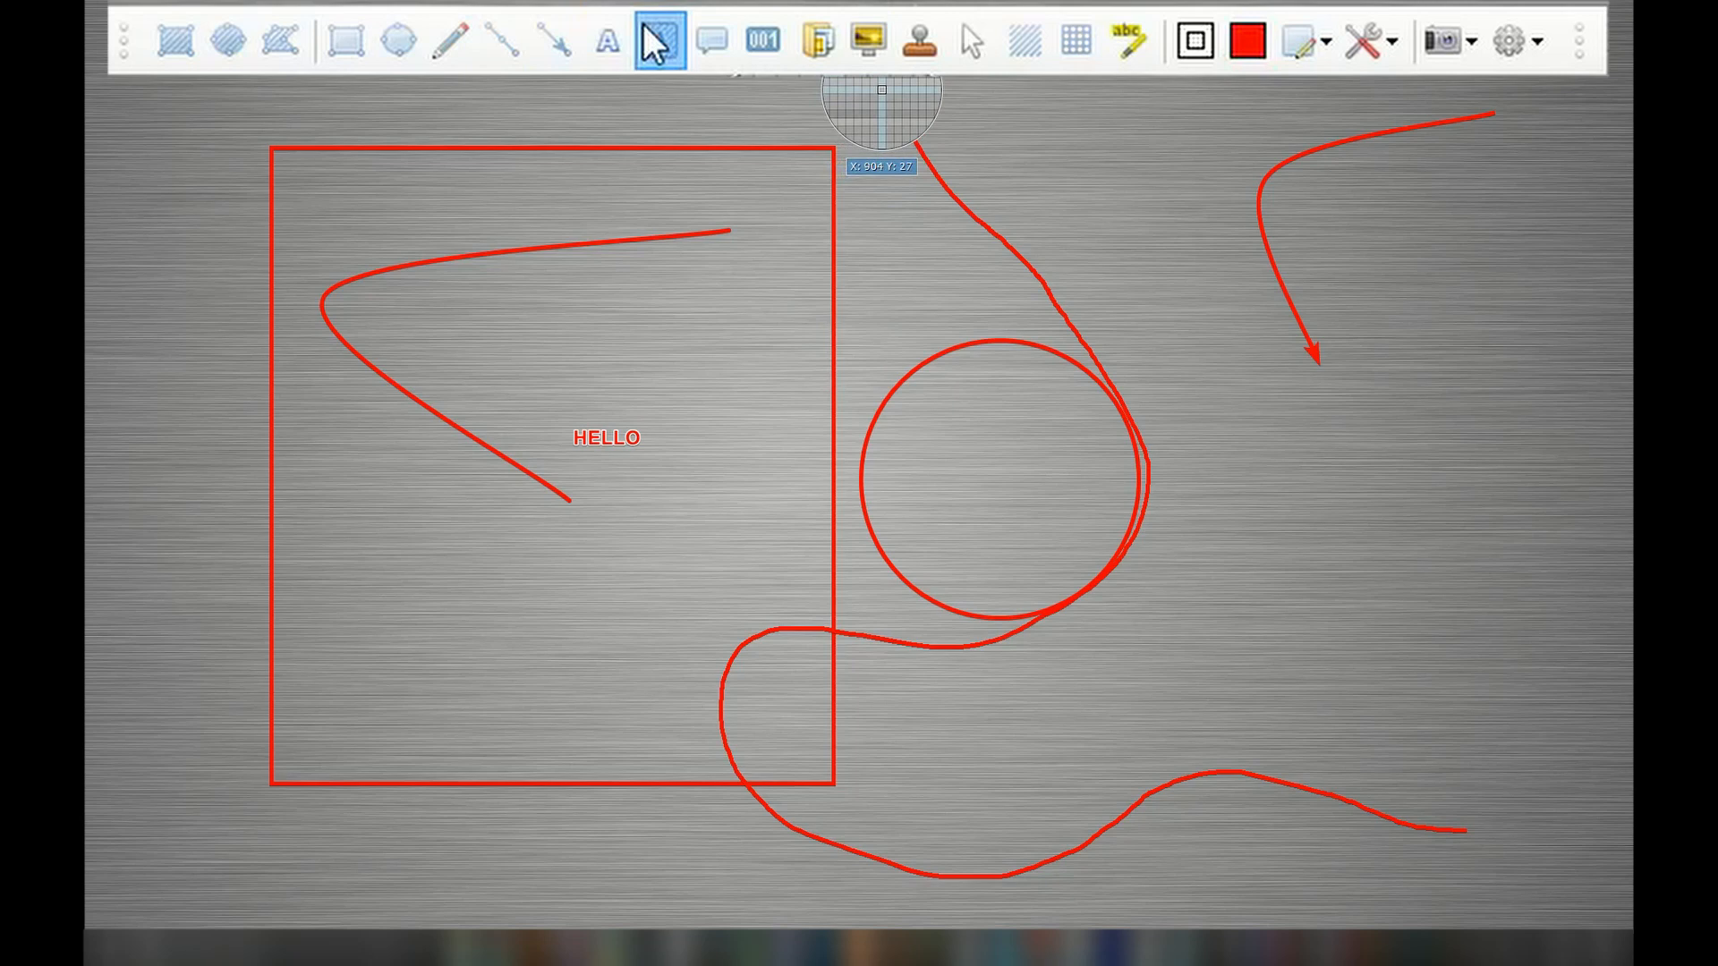
click(998, 396)
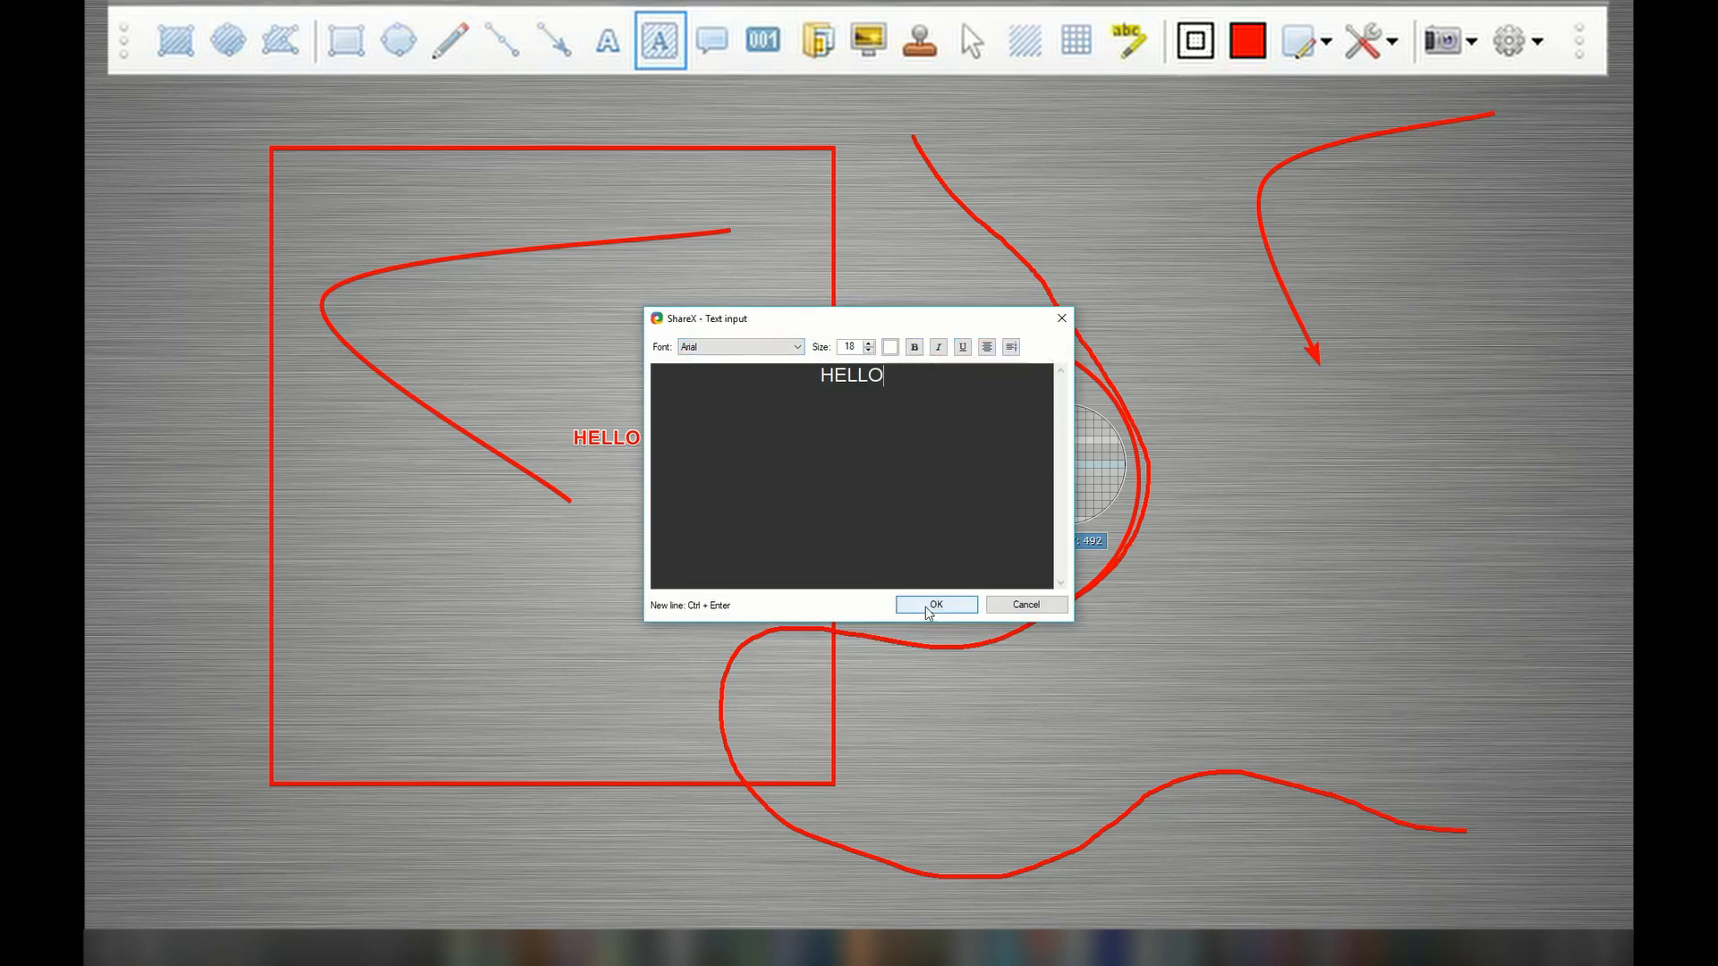
click(935, 605)
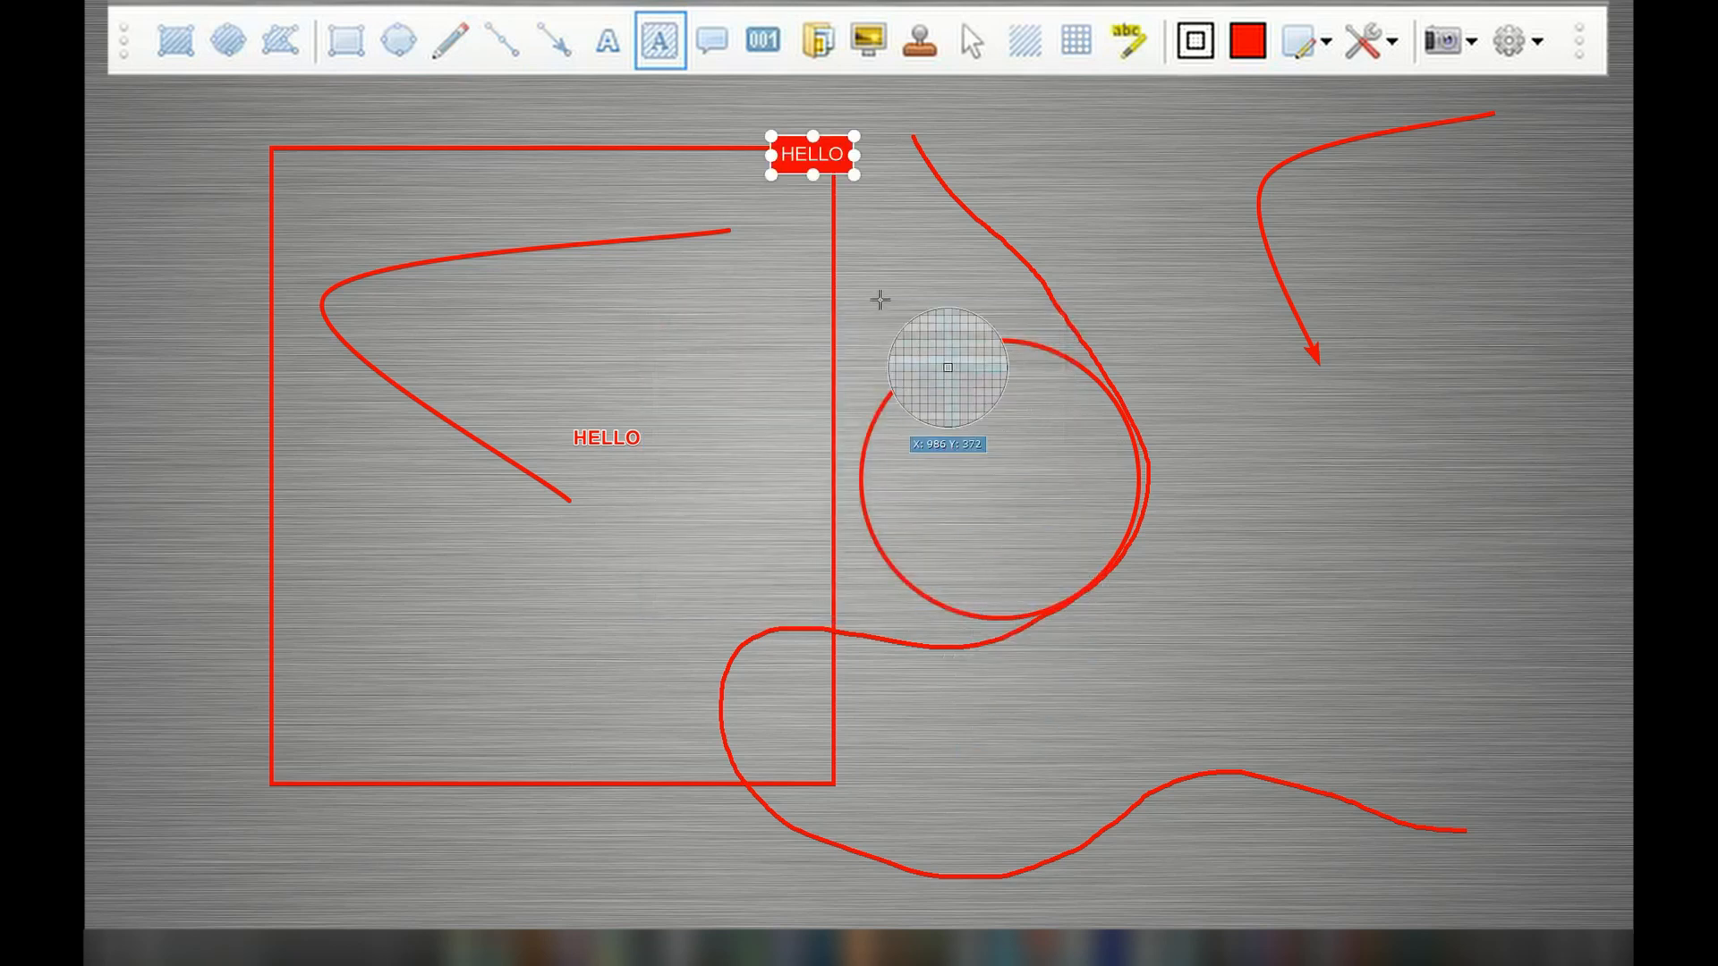
drag(824, 153, 980, 219)
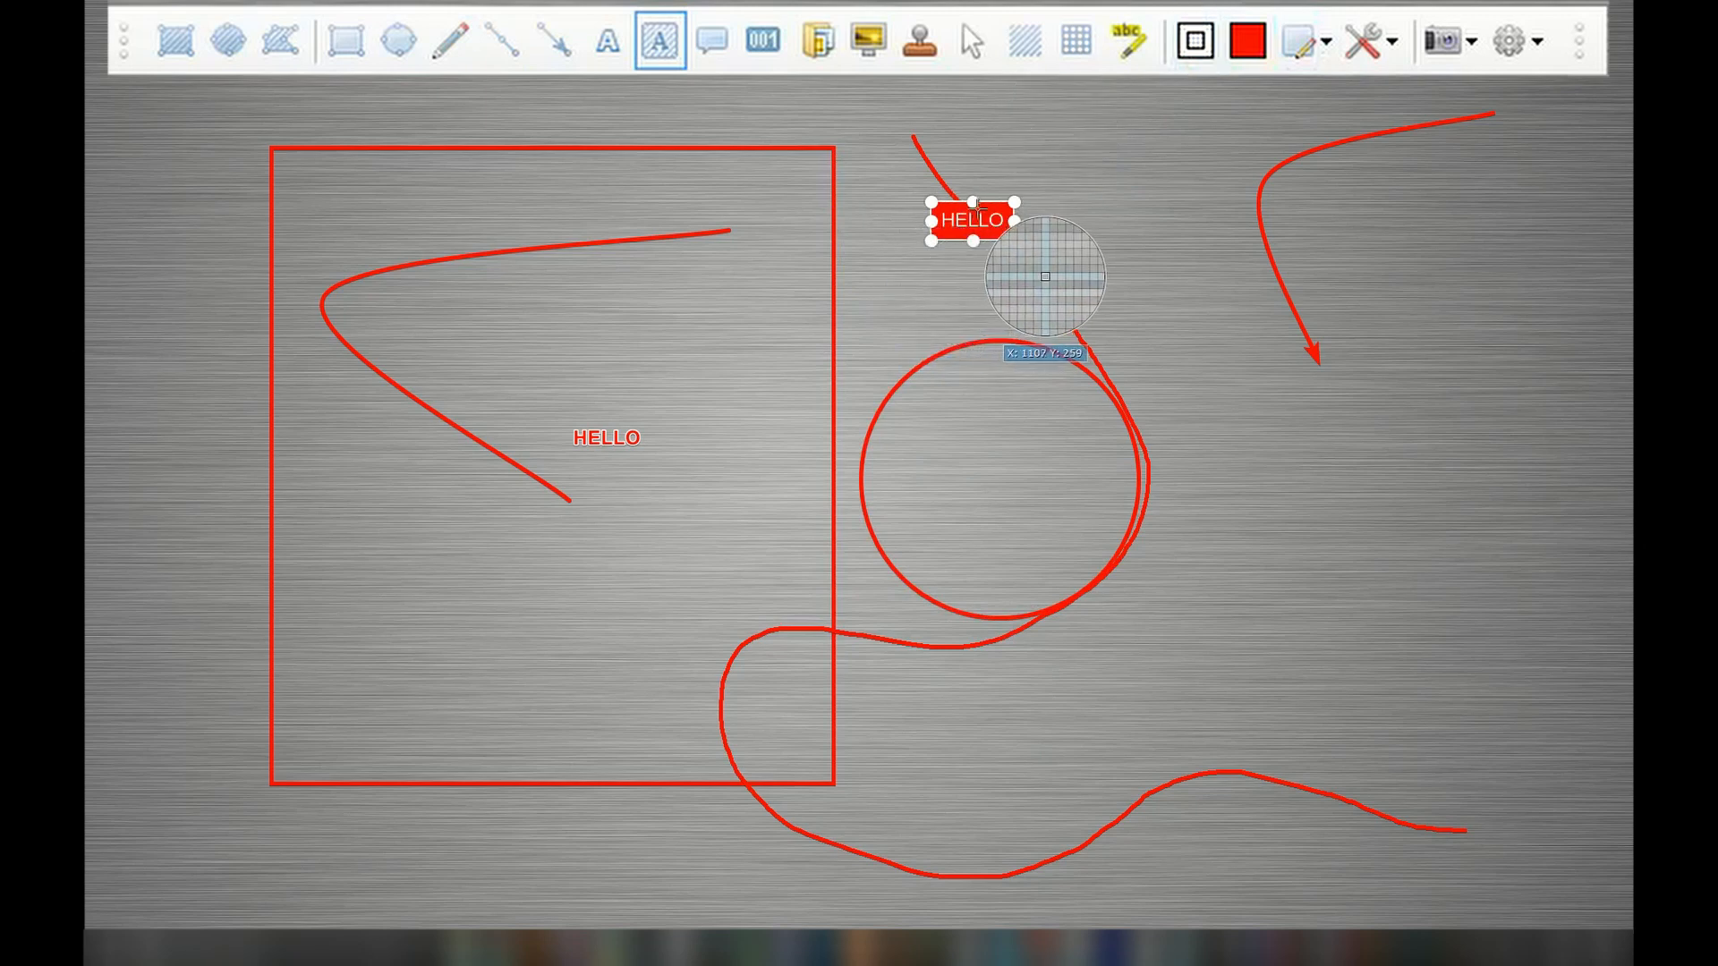
drag(973, 203, 699, 255)
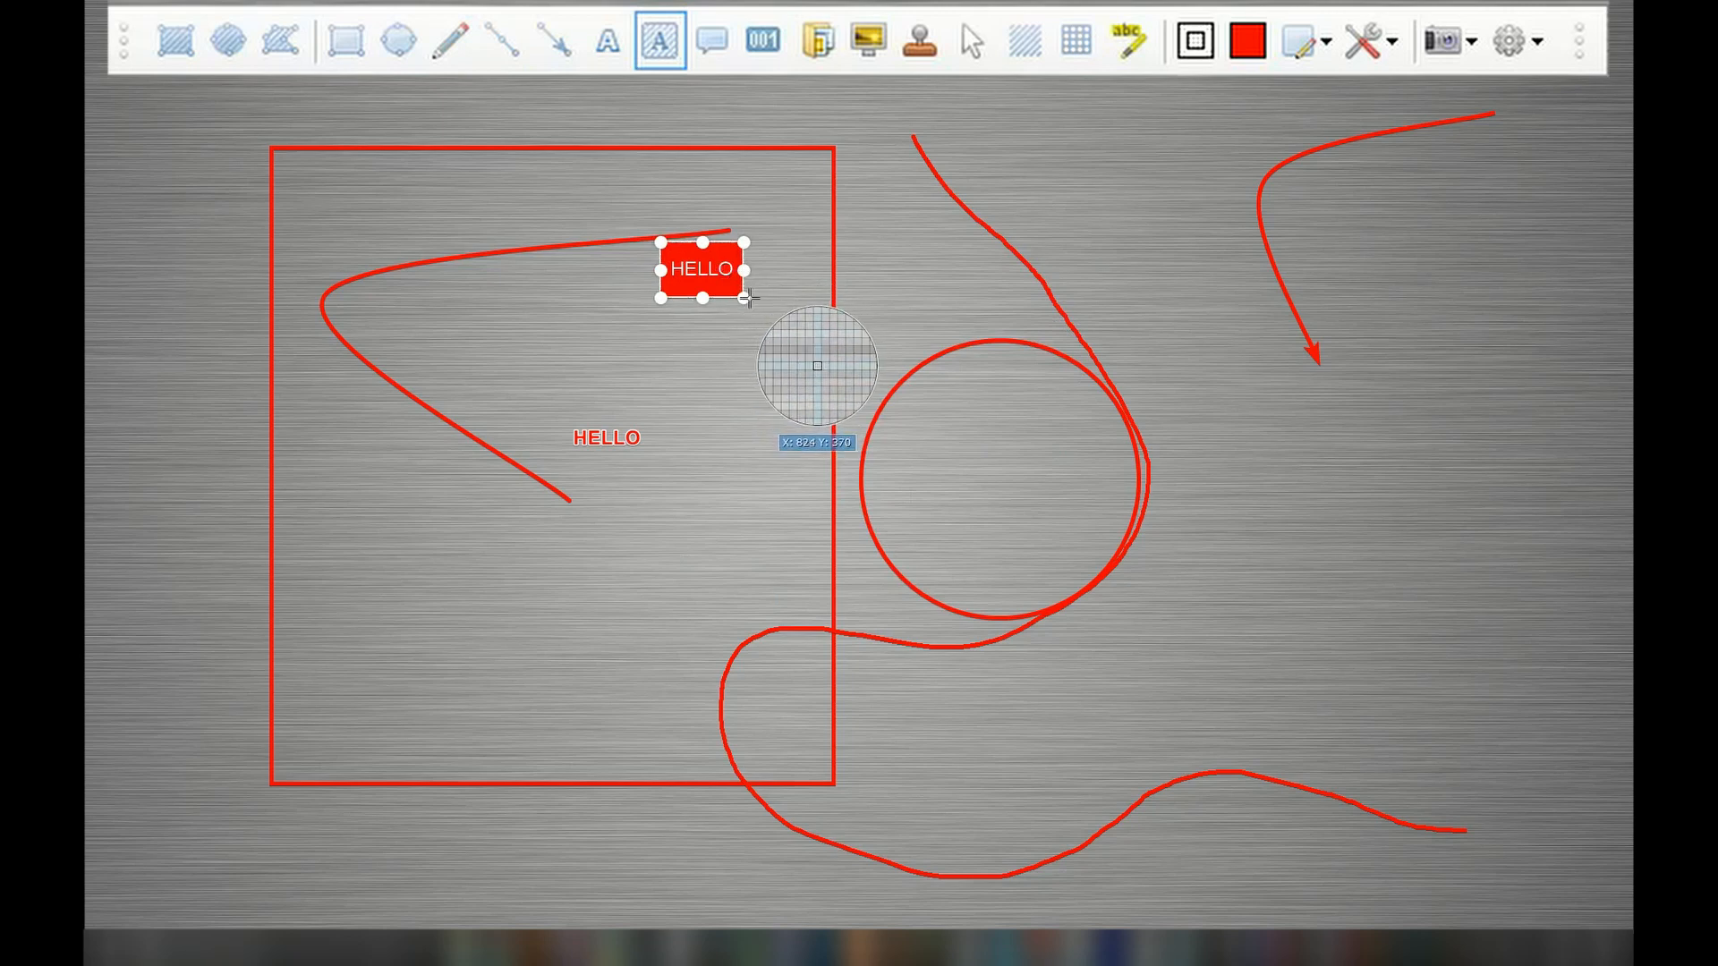
drag(745, 296, 794, 313)
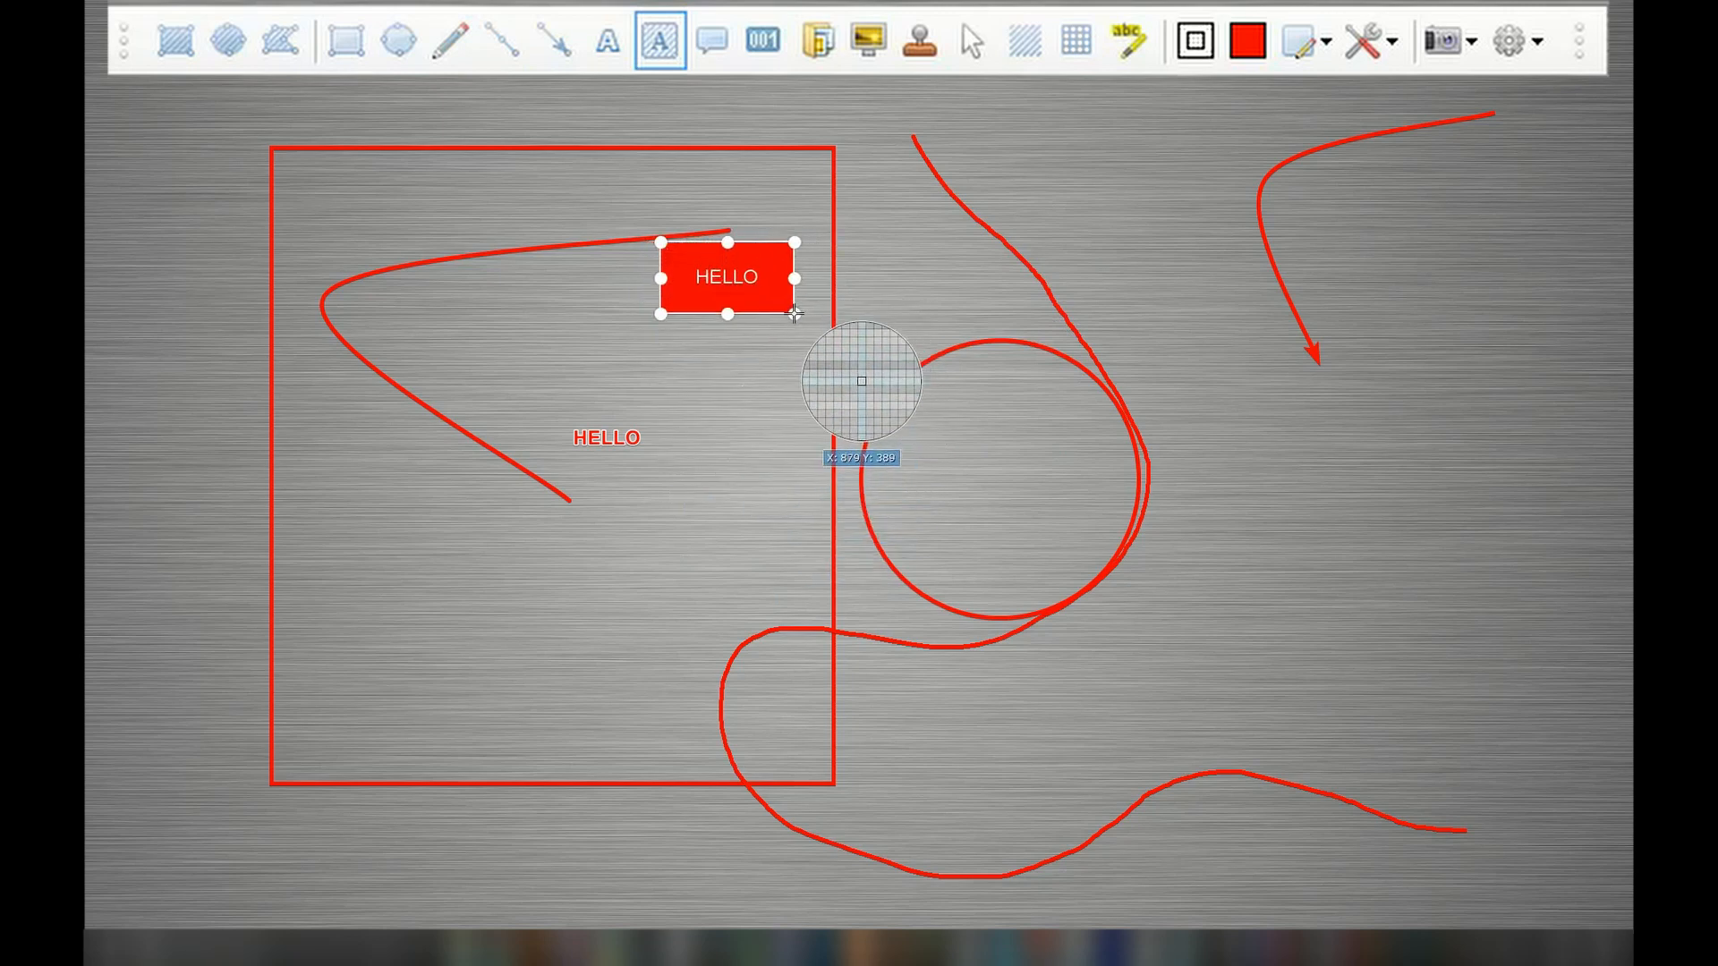
Step: Add a red "HELLO" speech balloon in Arial size 18 above the circle, with its tail tip on the circle's upper edge
click(718, 29)
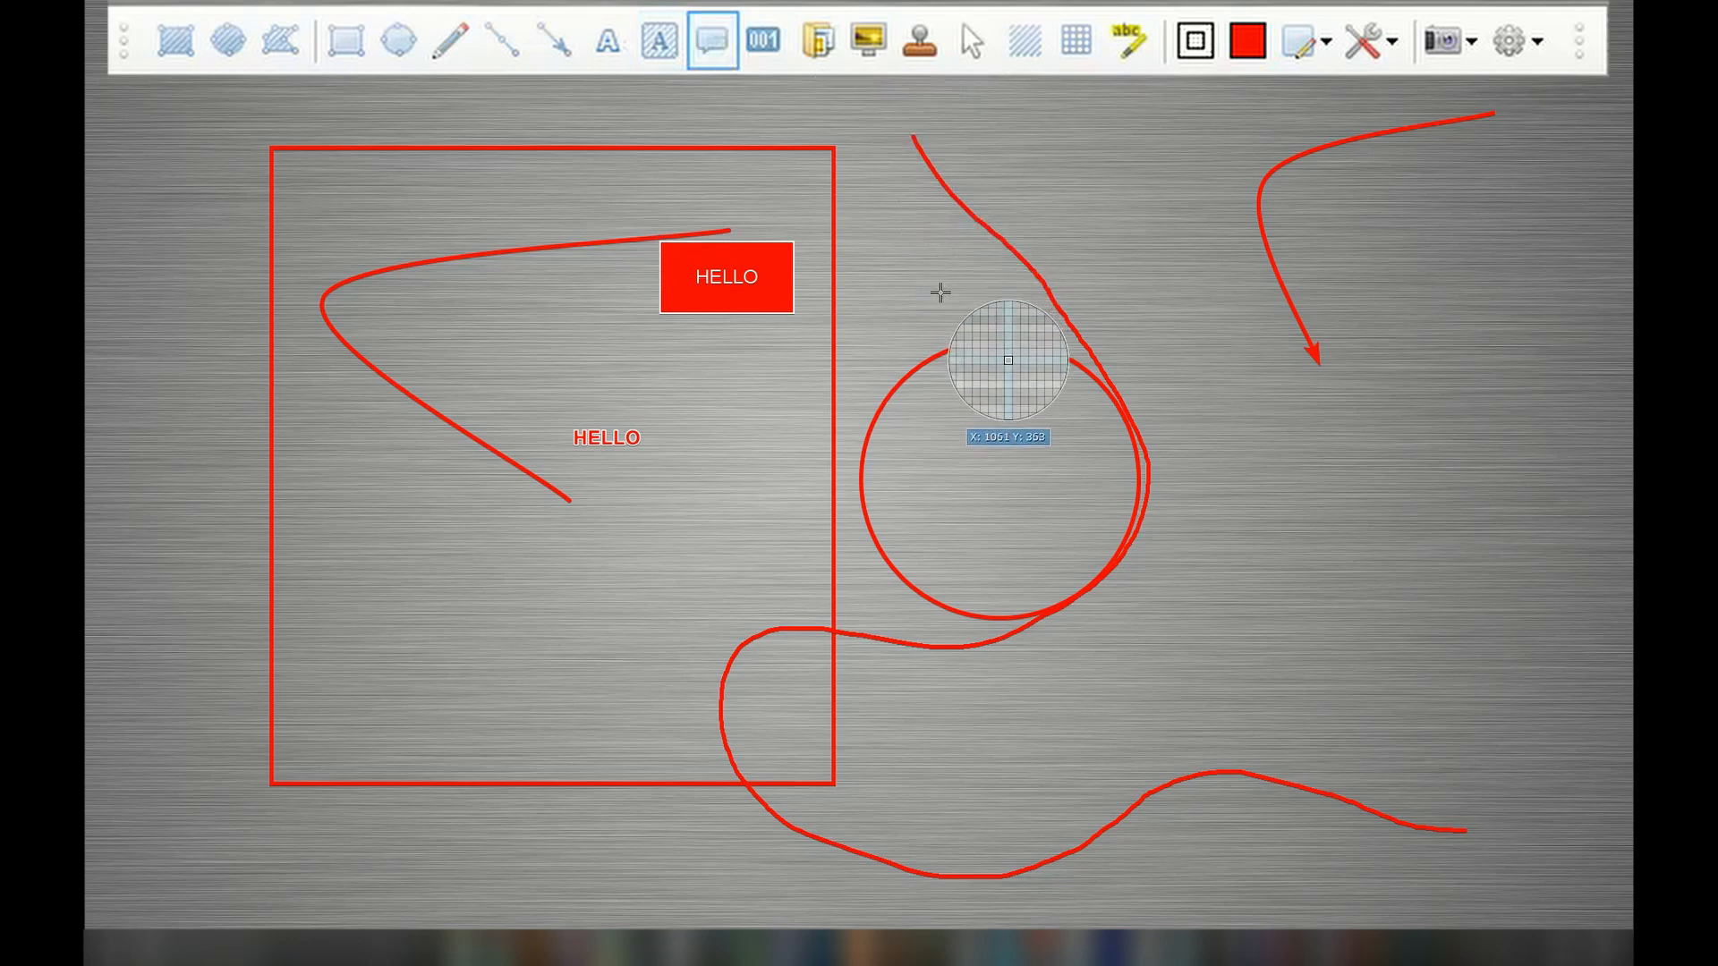
click(1036, 131)
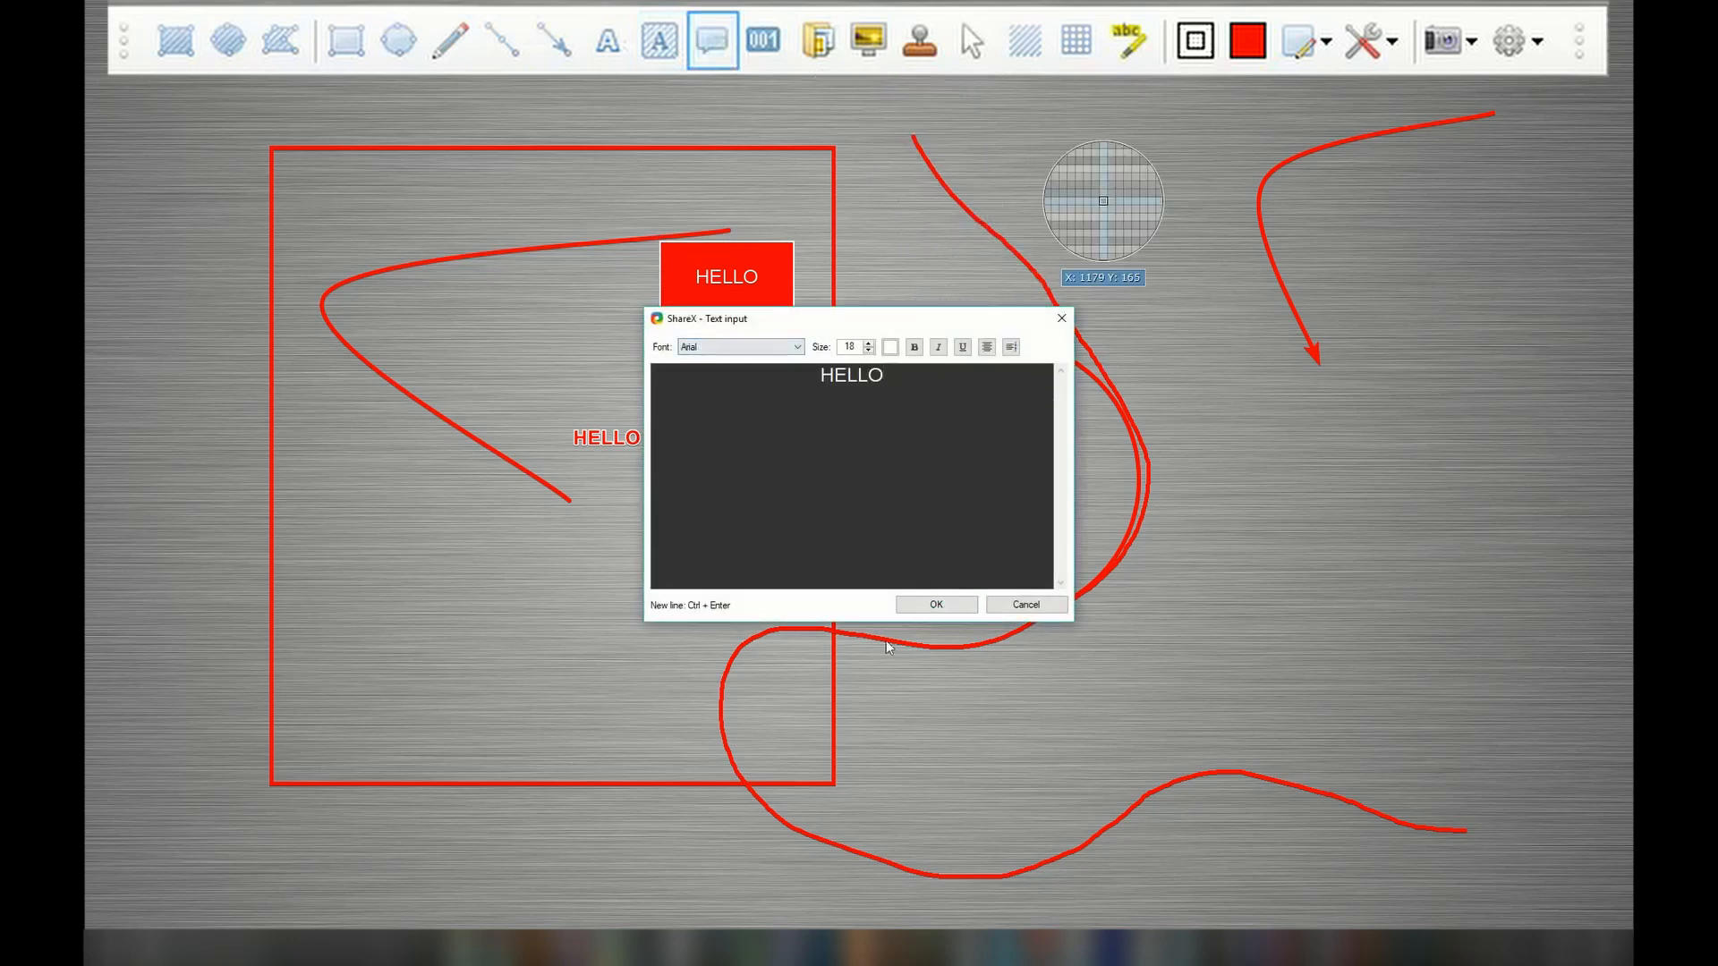
click(935, 605)
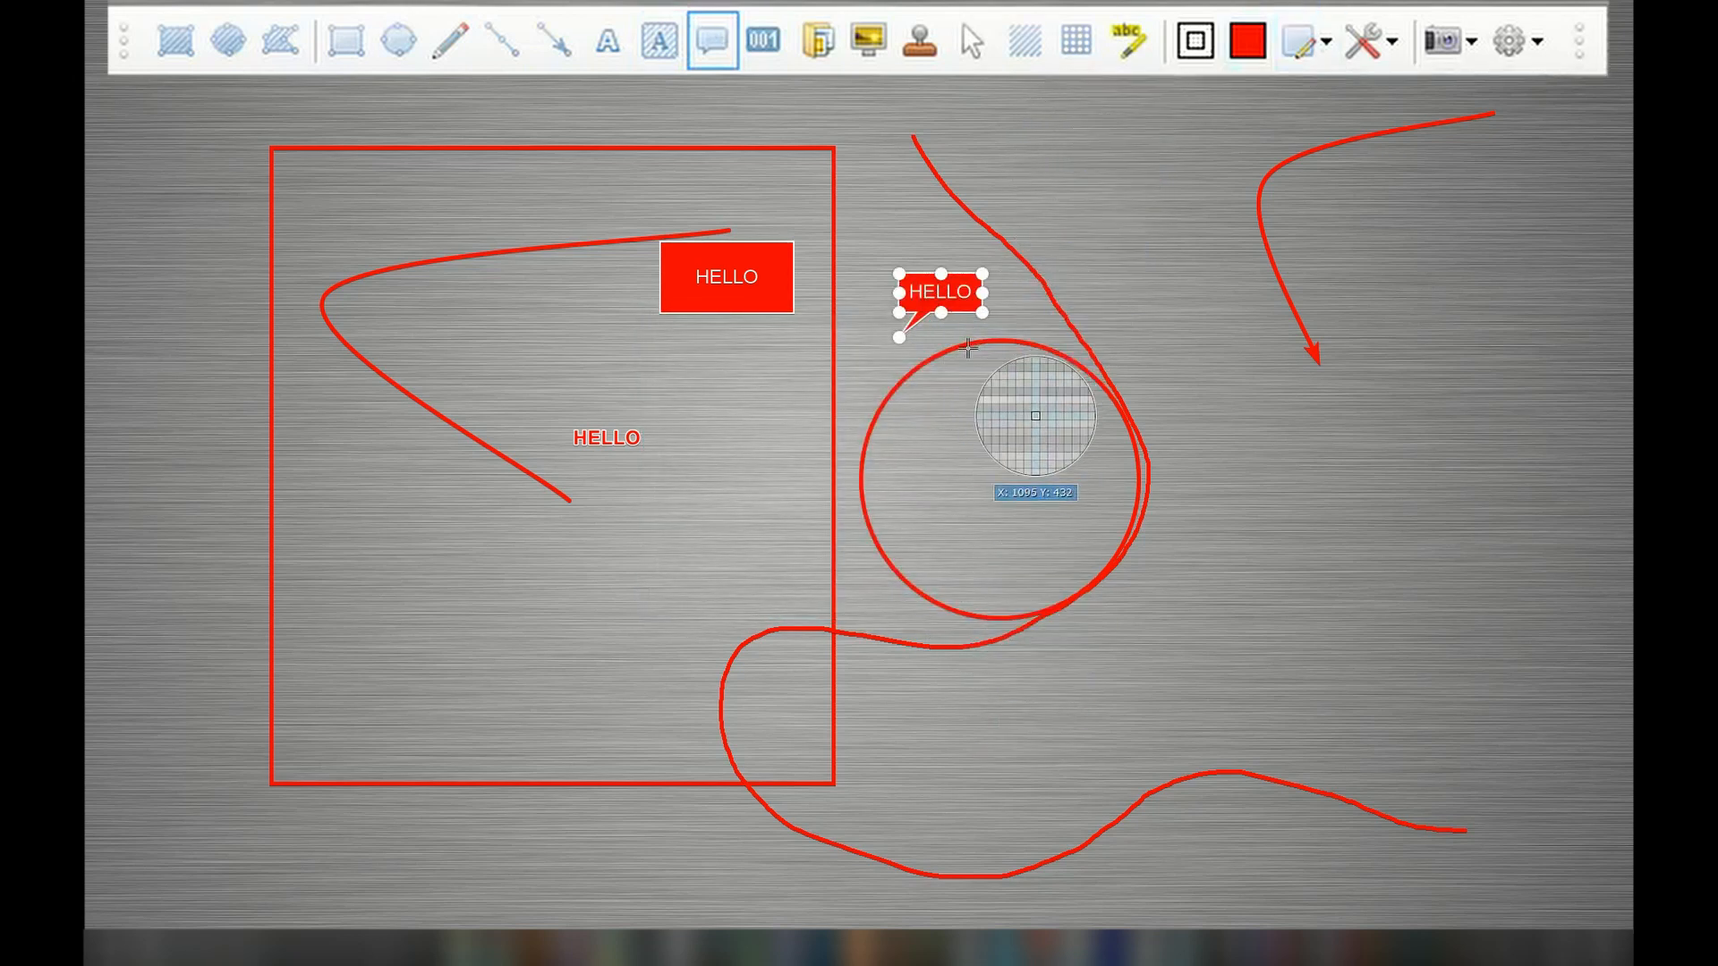
drag(957, 305, 1006, 340)
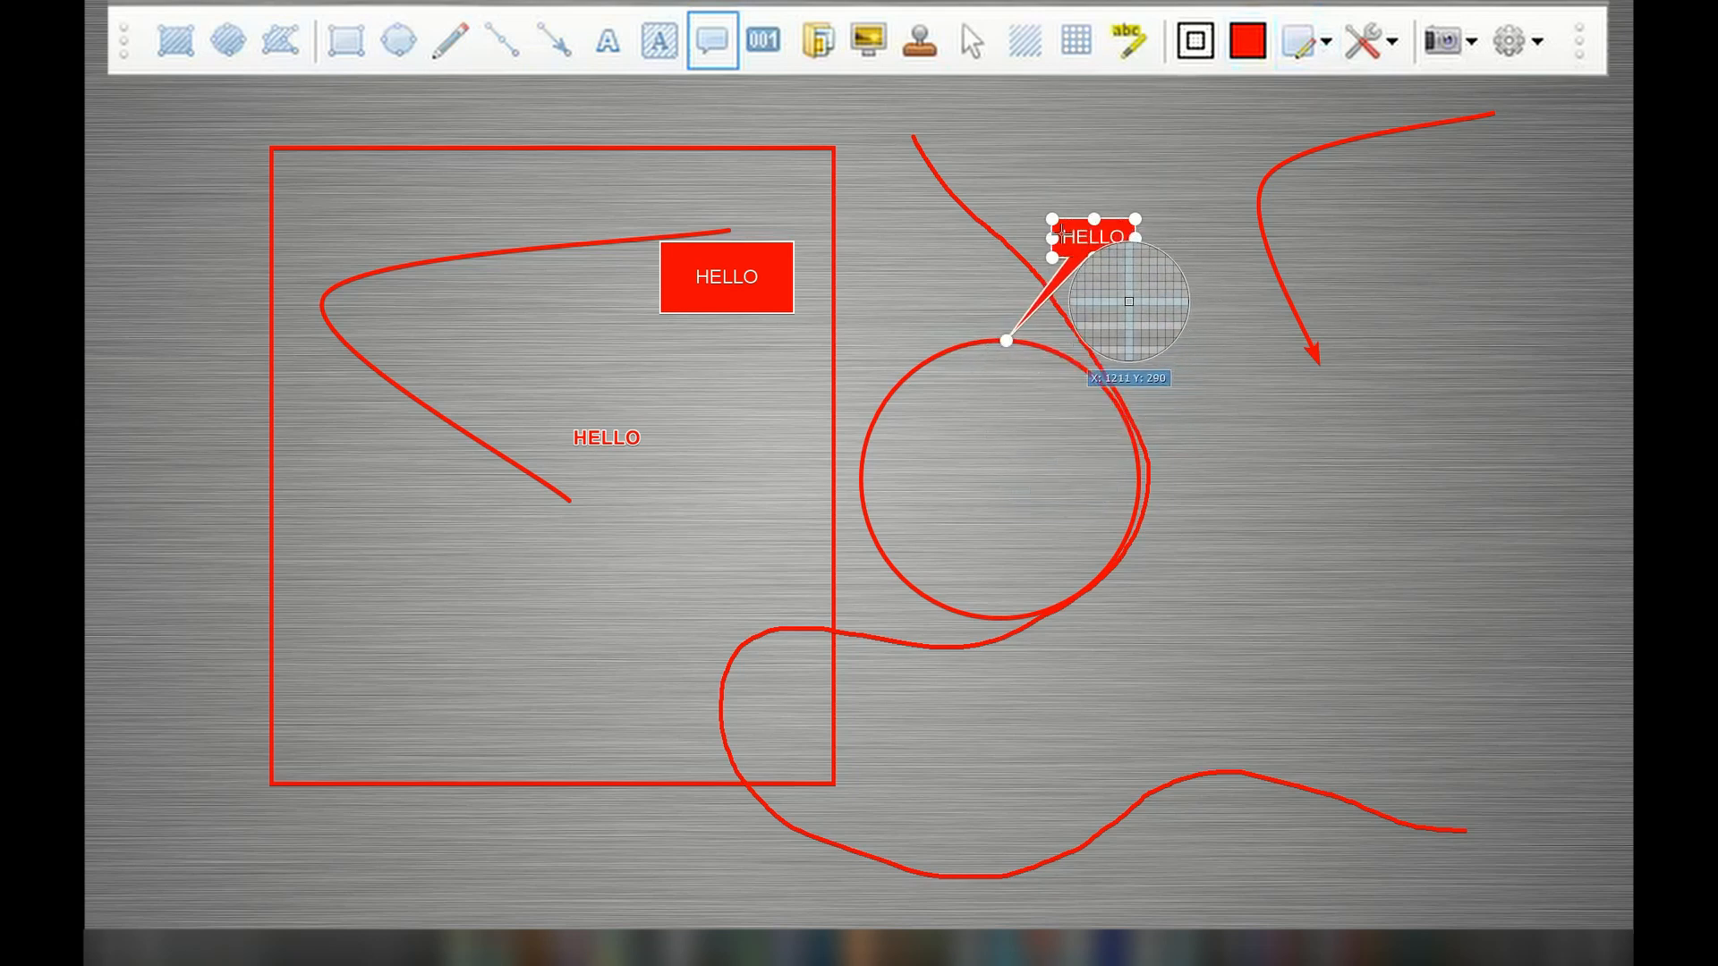
Step: Resize the speech balloon from its sides and corner into a larger, nearly square box above the circle
drag(1054, 238, 999, 147)
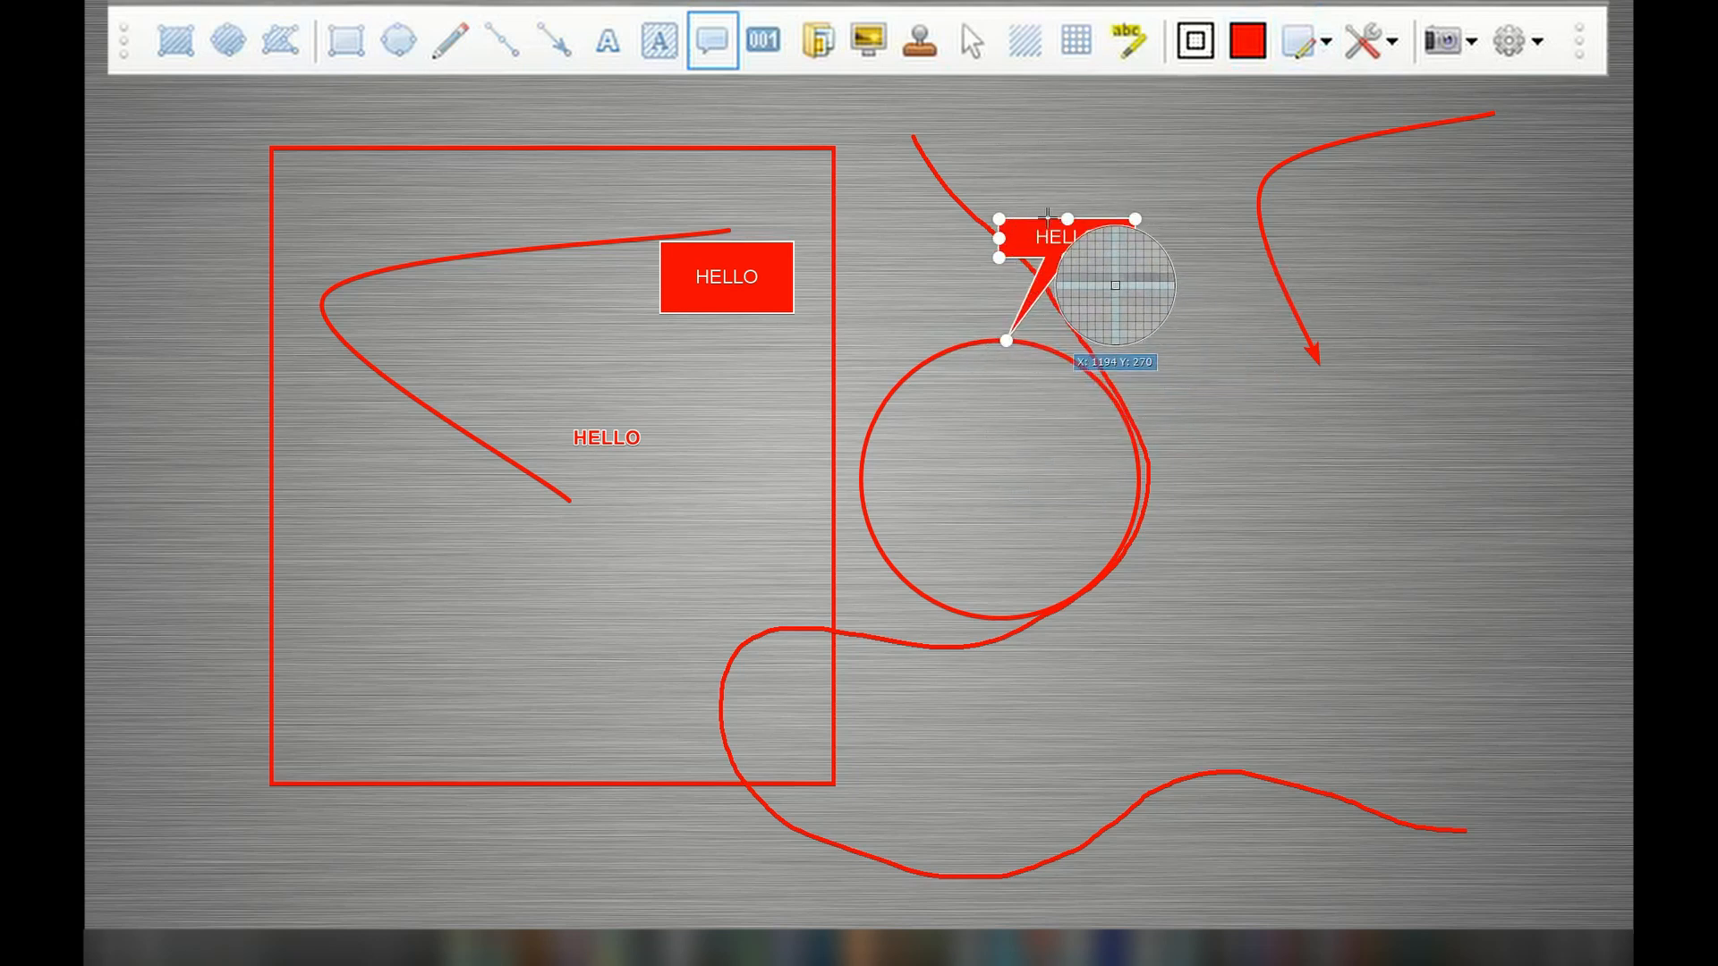
drag(1067, 219, 1067, 150)
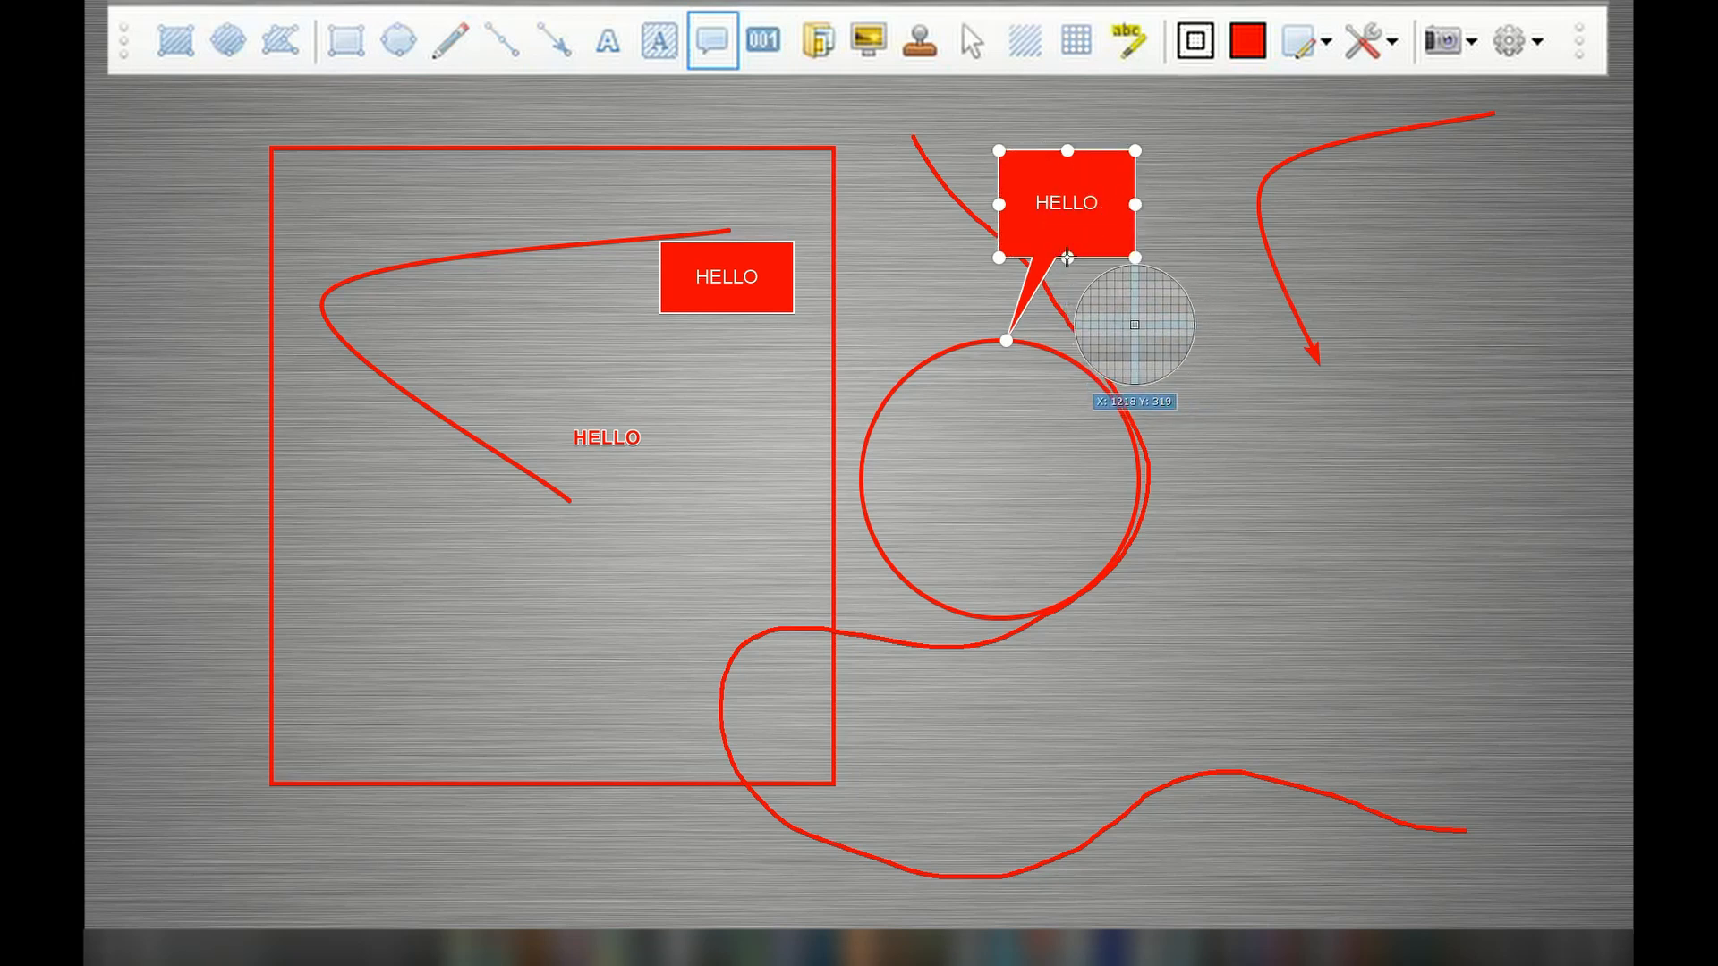
drag(1135, 204, 1172, 203)
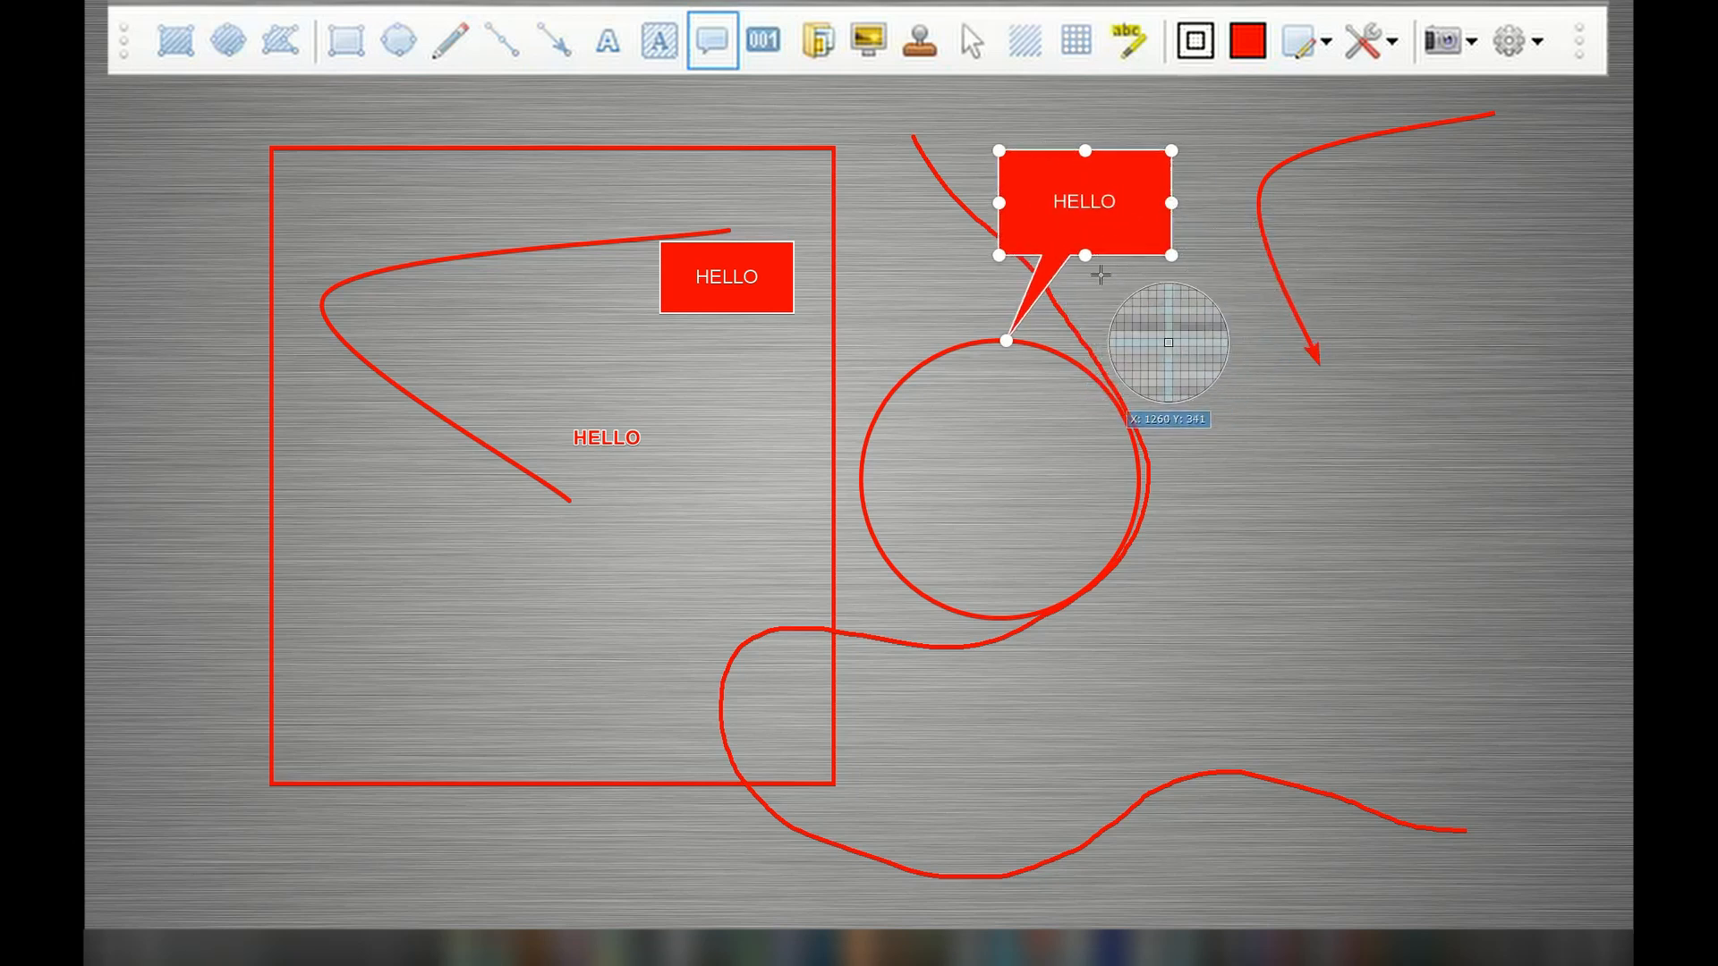
drag(1001, 199, 1046, 198)
mouse_move(1109, 150)
mouse_down()
mouse_move(1110, 176)
mouse_move(1109, 136)
mouse_up()
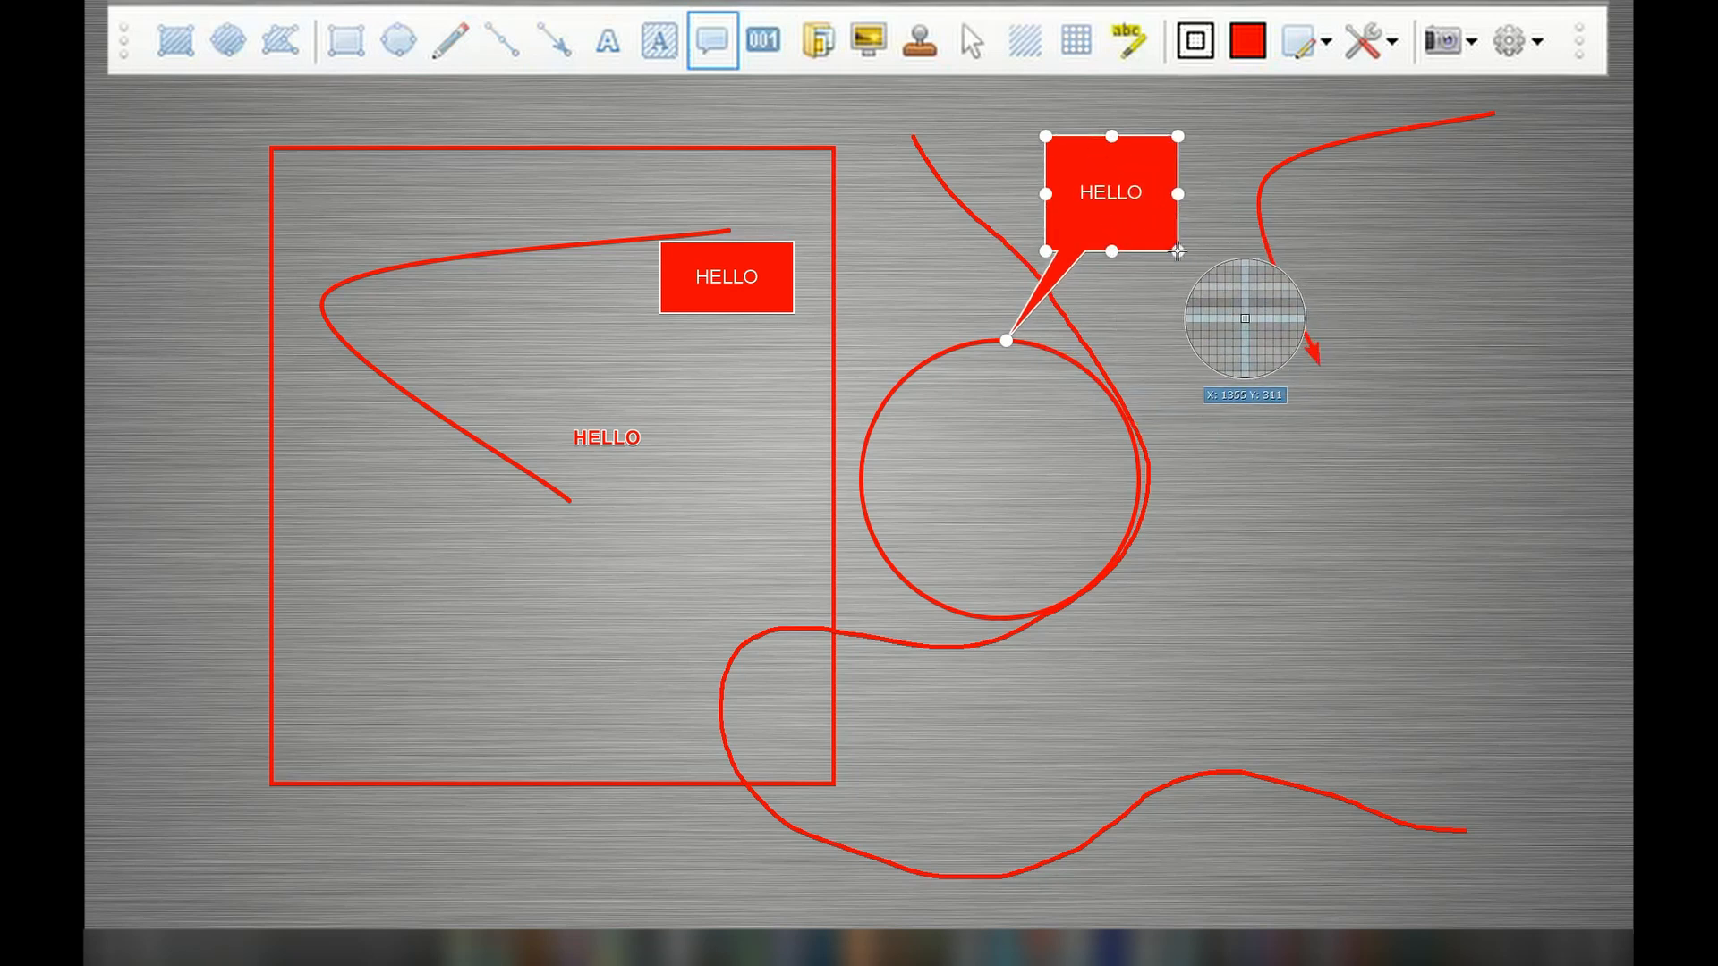
mouse_move(1171, 255)
mouse_down()
mouse_move(1272, 254)
mouse_move(1172, 232)
mouse_up()
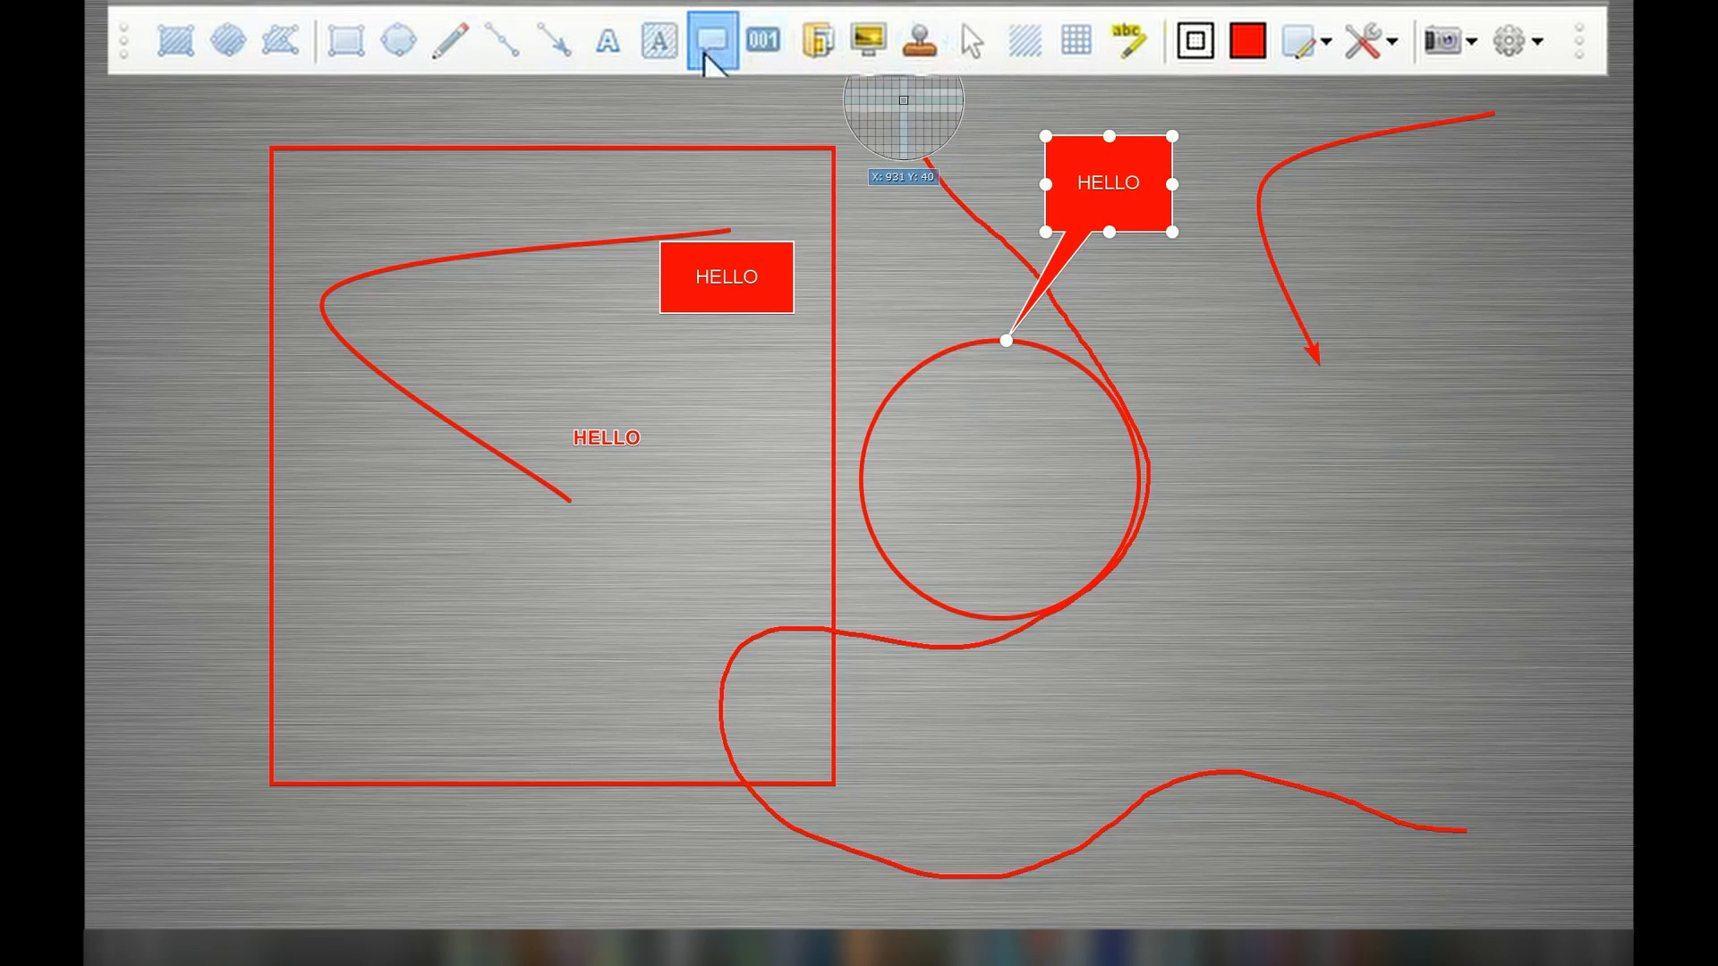
Step: Place numbered step markers 1 to 5 in a row above the rectangle and 6 to 9 inside it
click(750, 29)
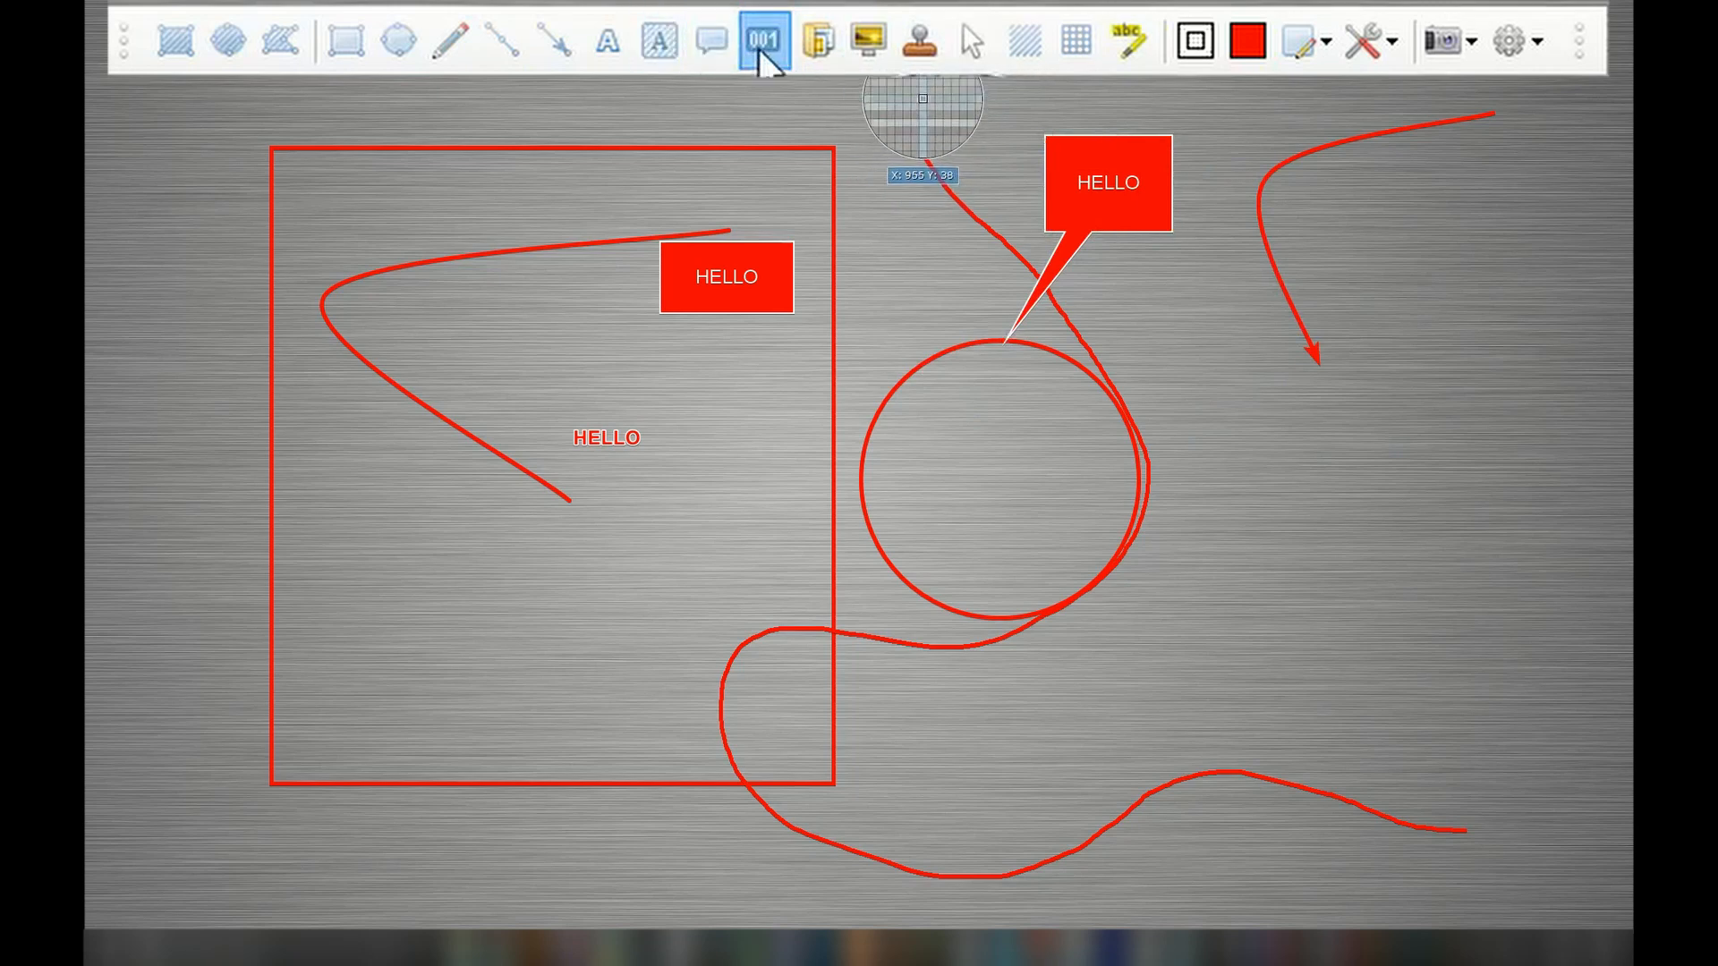
click(401, 85)
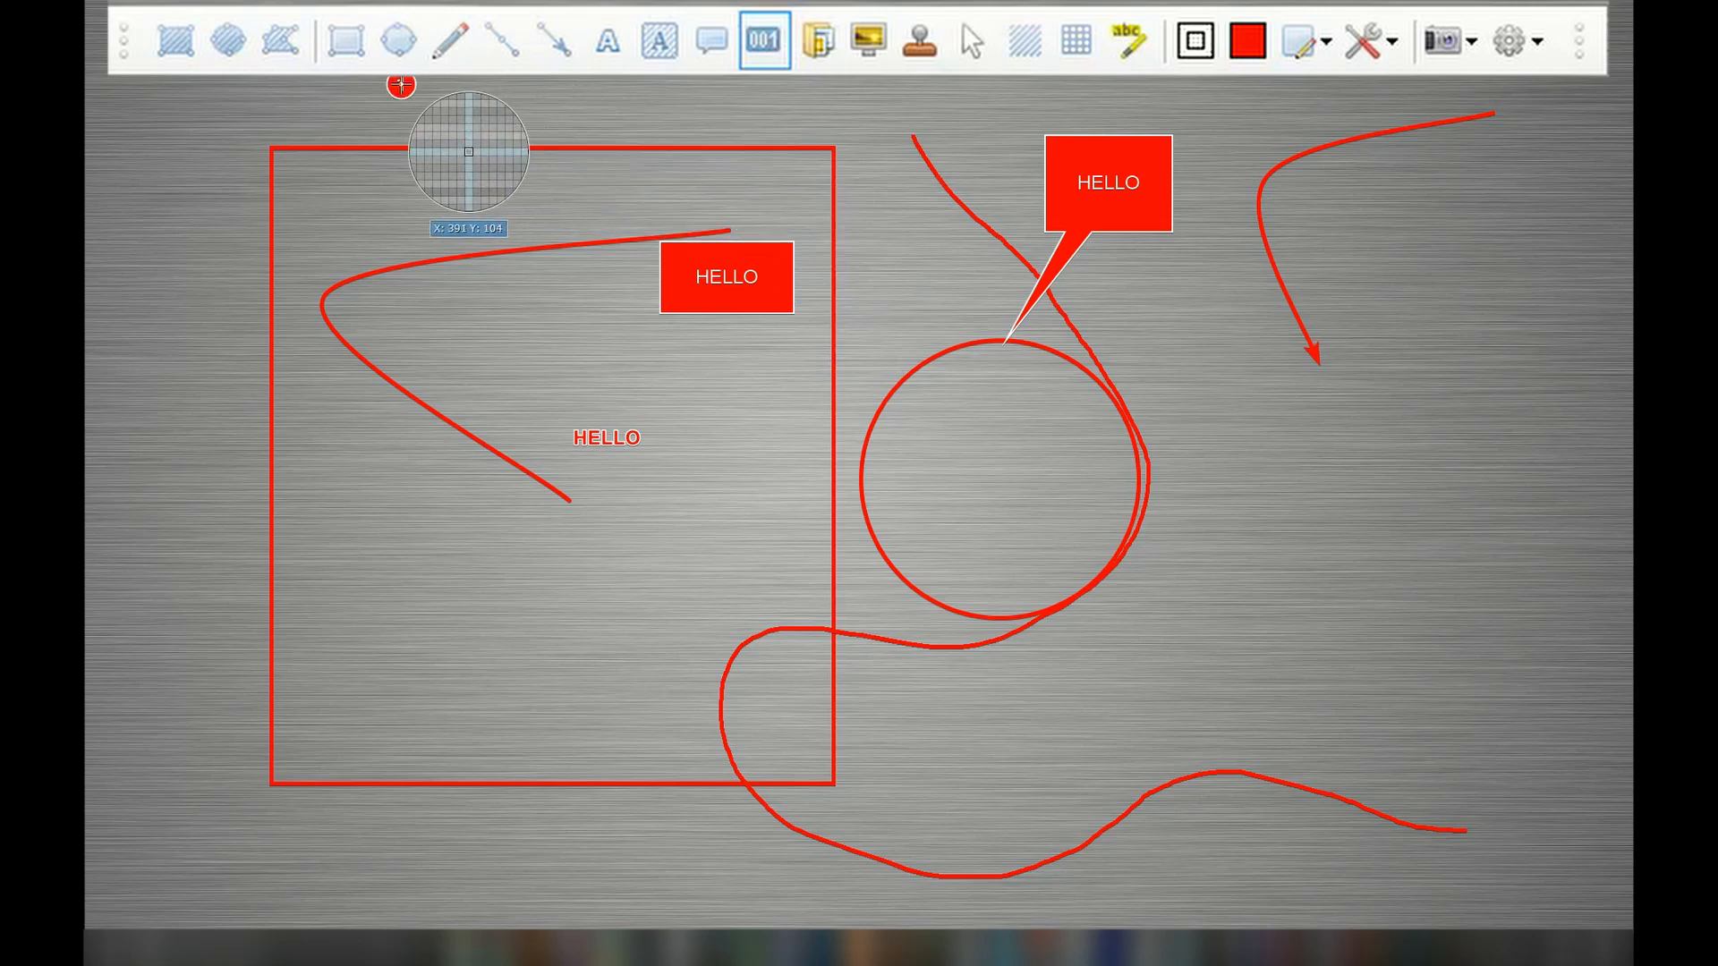
click(454, 85)
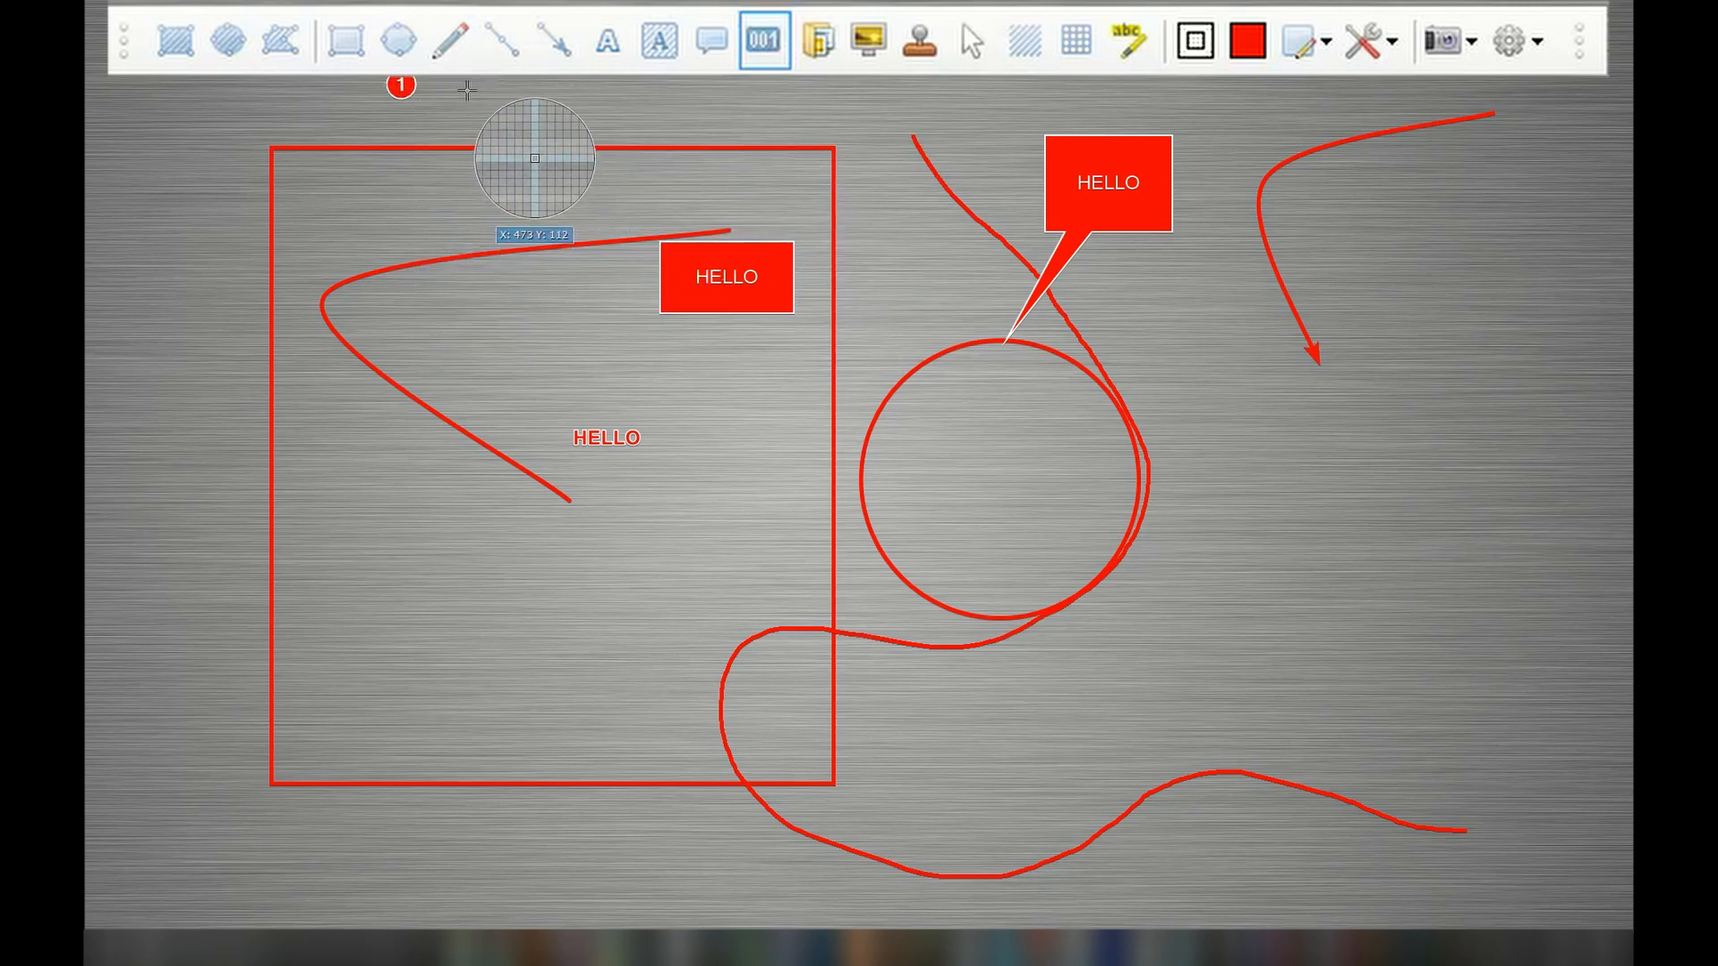
click(510, 82)
click(597, 83)
click(725, 87)
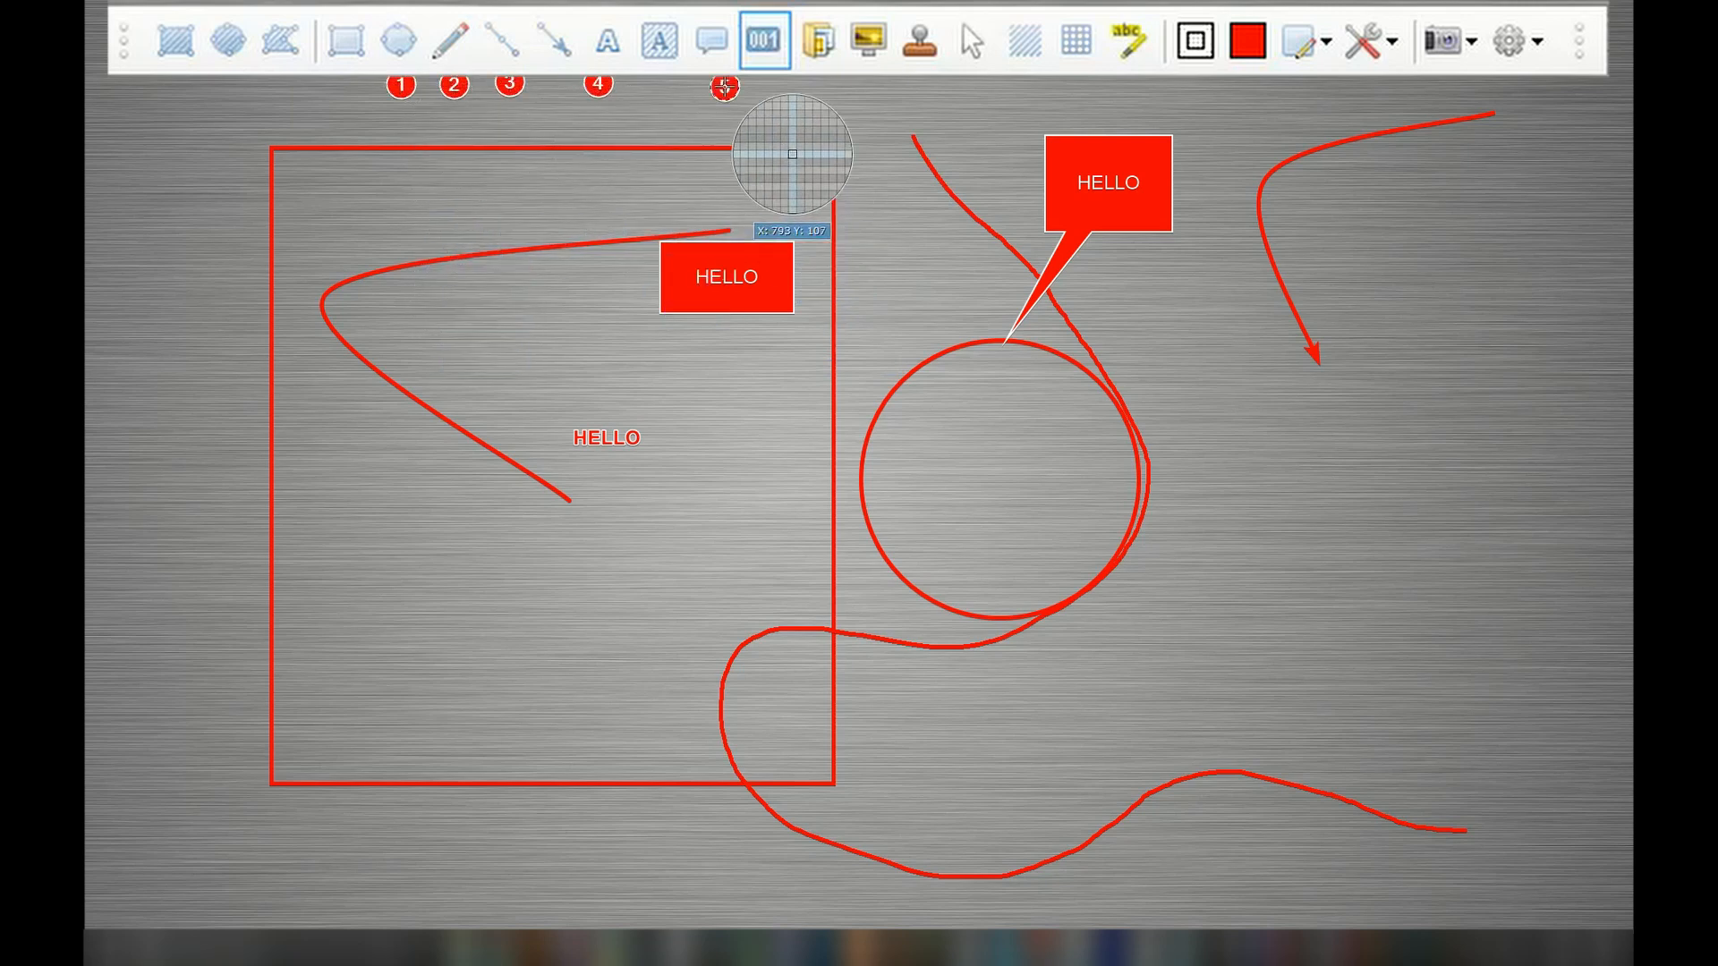
click(591, 429)
click(588, 573)
click(484, 632)
click(343, 545)
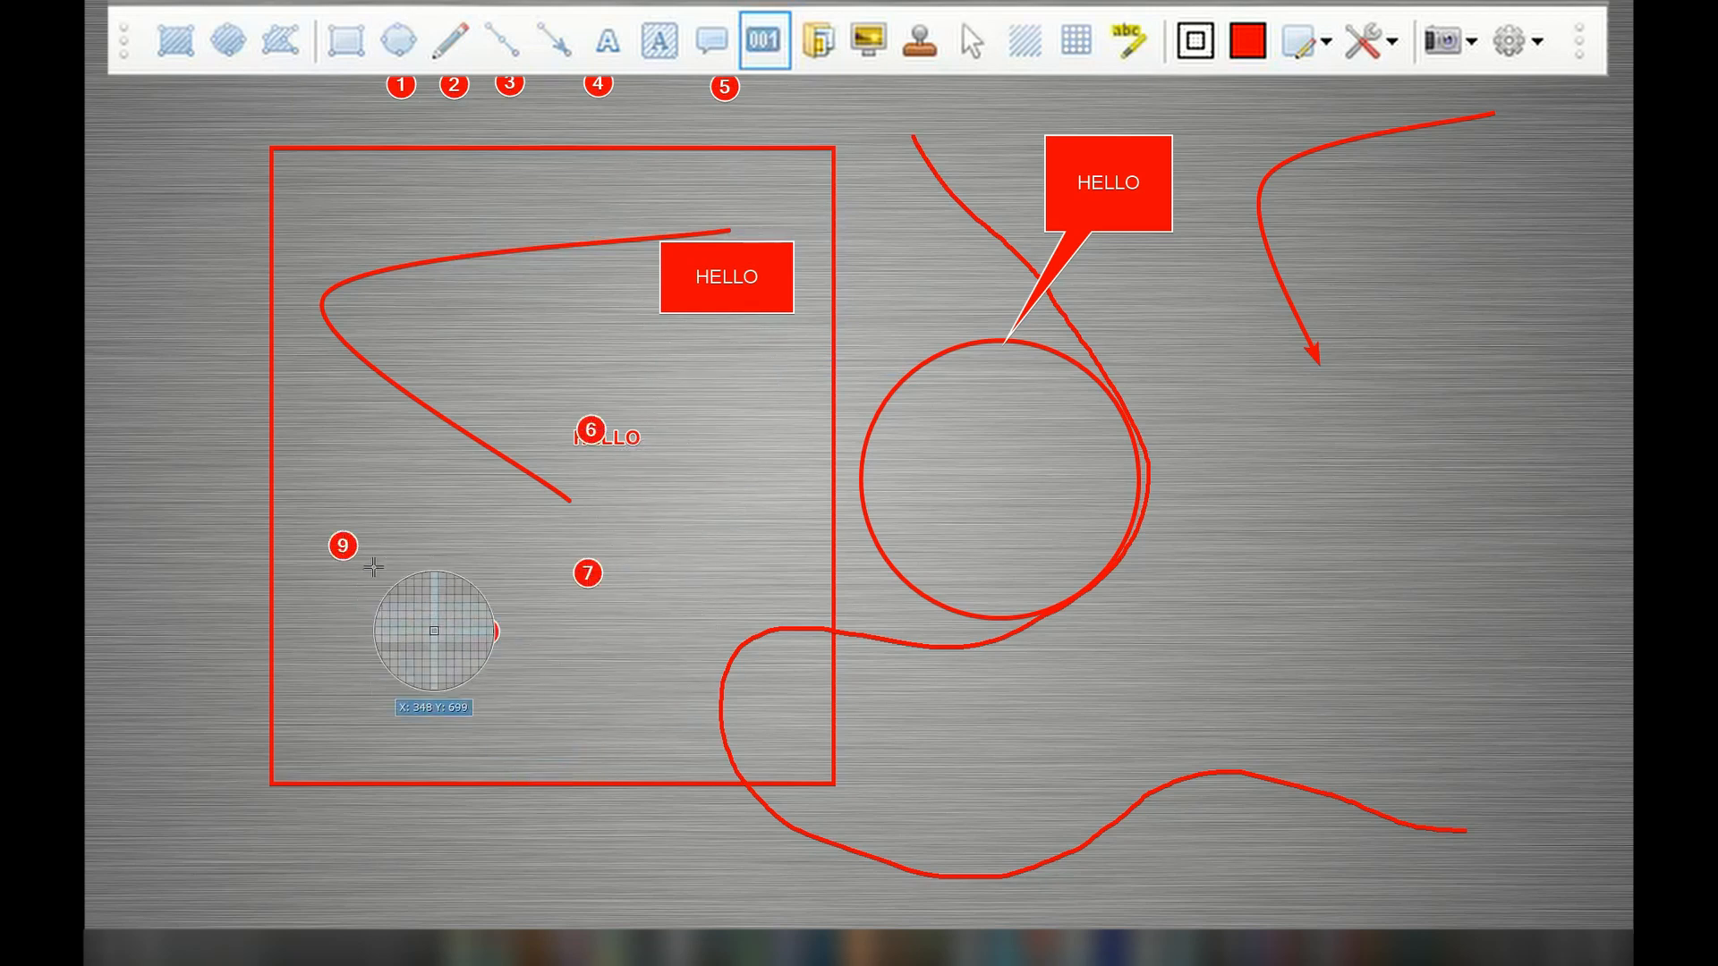
Step: Move marker 9 to the rectangle's left edge and respace markers 1 to 4 above the rectangle
mouse_move(343, 545)
mouse_down()
mouse_move(255, 273)
mouse_move(290, 367)
mouse_up()
drag(454, 84, 315, 117)
mouse_move(510, 85)
mouse_down()
mouse_move(523, 119)
mouse_move(619, 103)
mouse_up()
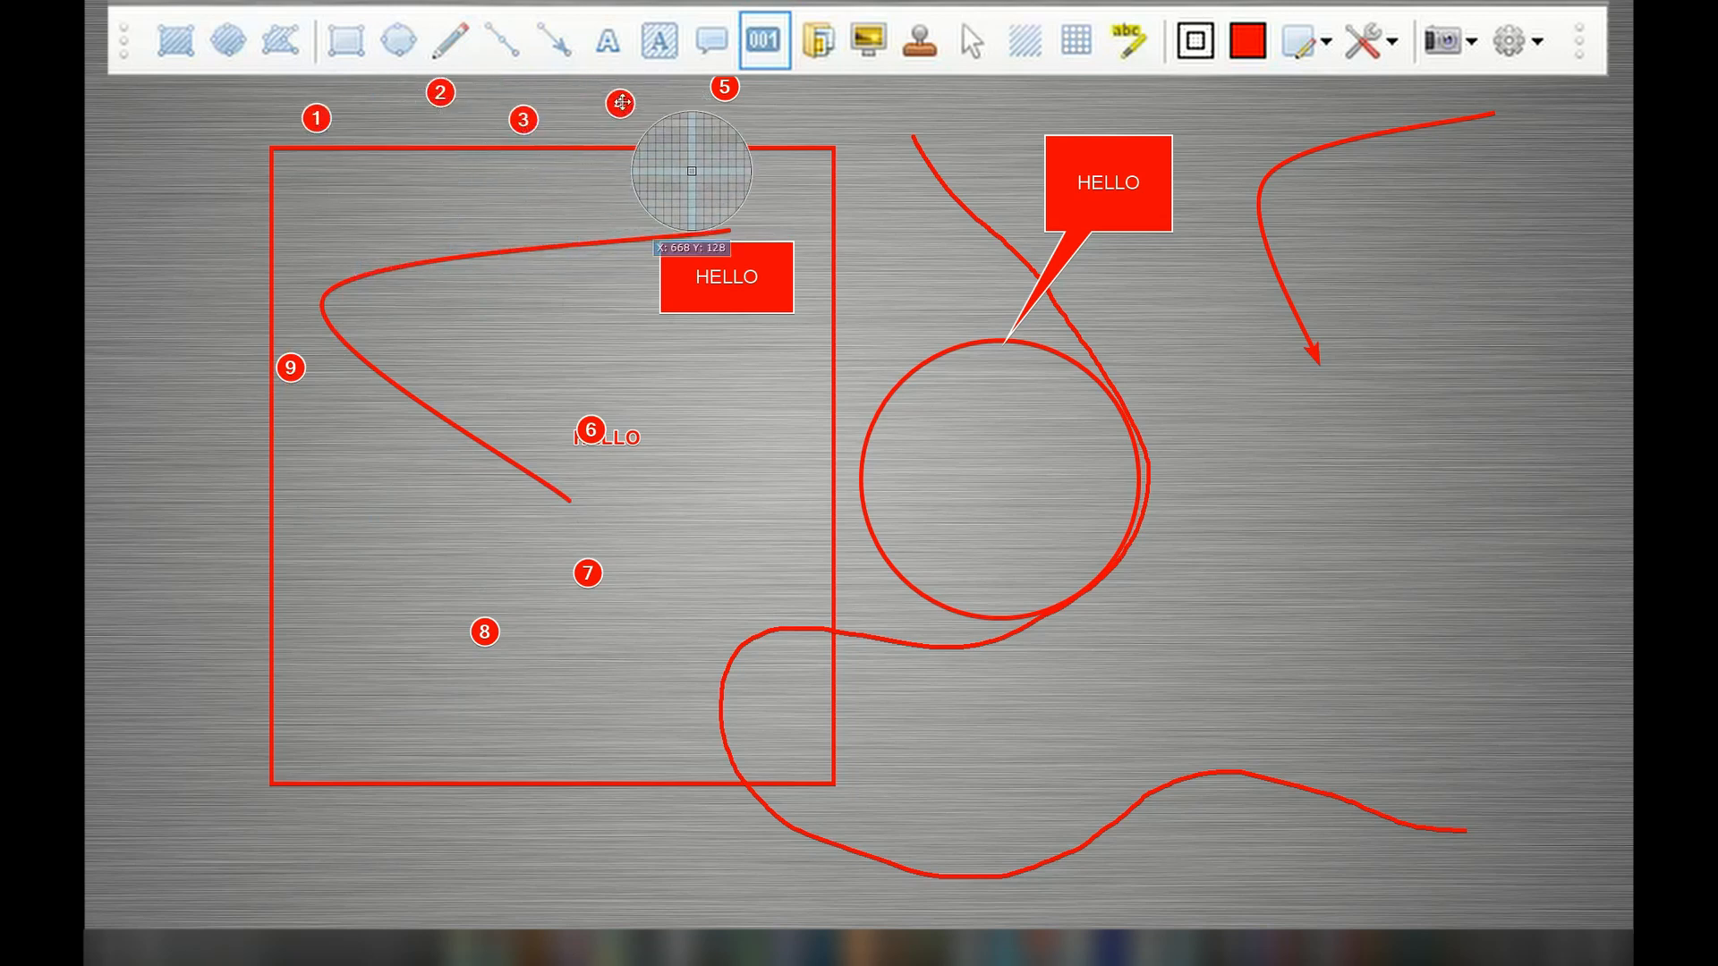
Step: Add markers 10 and 11, arrange them inside the rectangle beside marker 9, and check the shape options
click(933, 140)
mouse_move(933, 138)
mouse_down()
mouse_move(762, 296)
mouse_move(694, 438)
mouse_move(418, 320)
mouse_move(341, 354)
mouse_move(349, 371)
mouse_up()
click(564, 260)
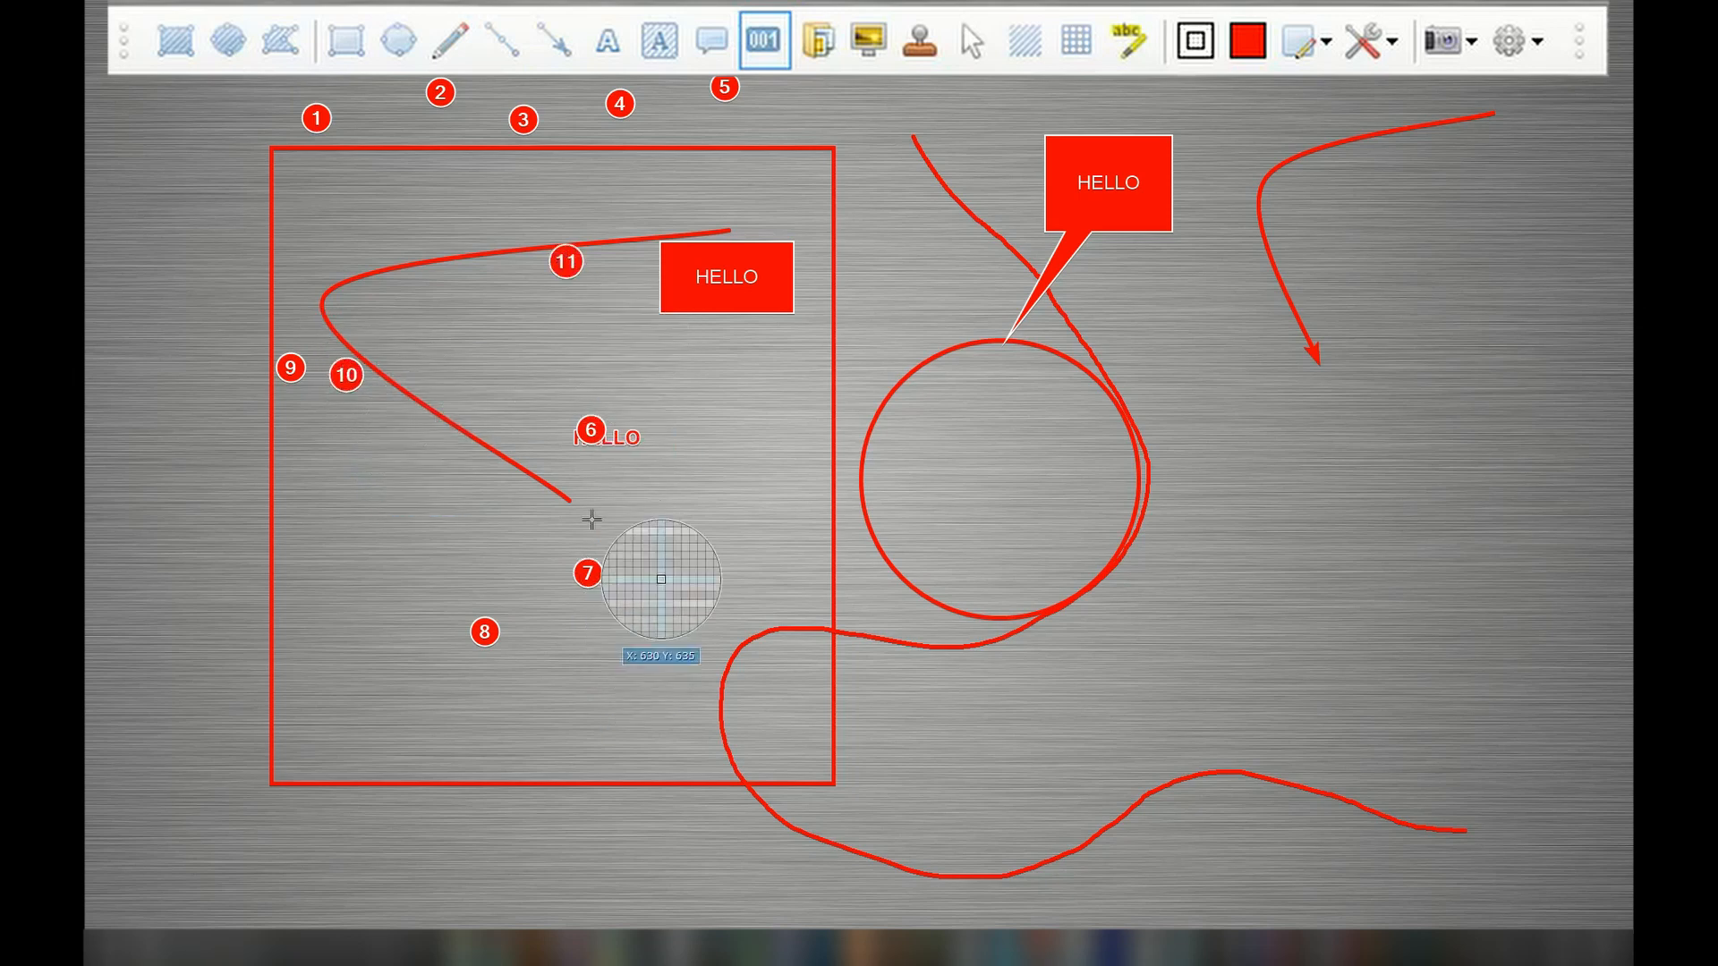
drag(565, 260, 454, 312)
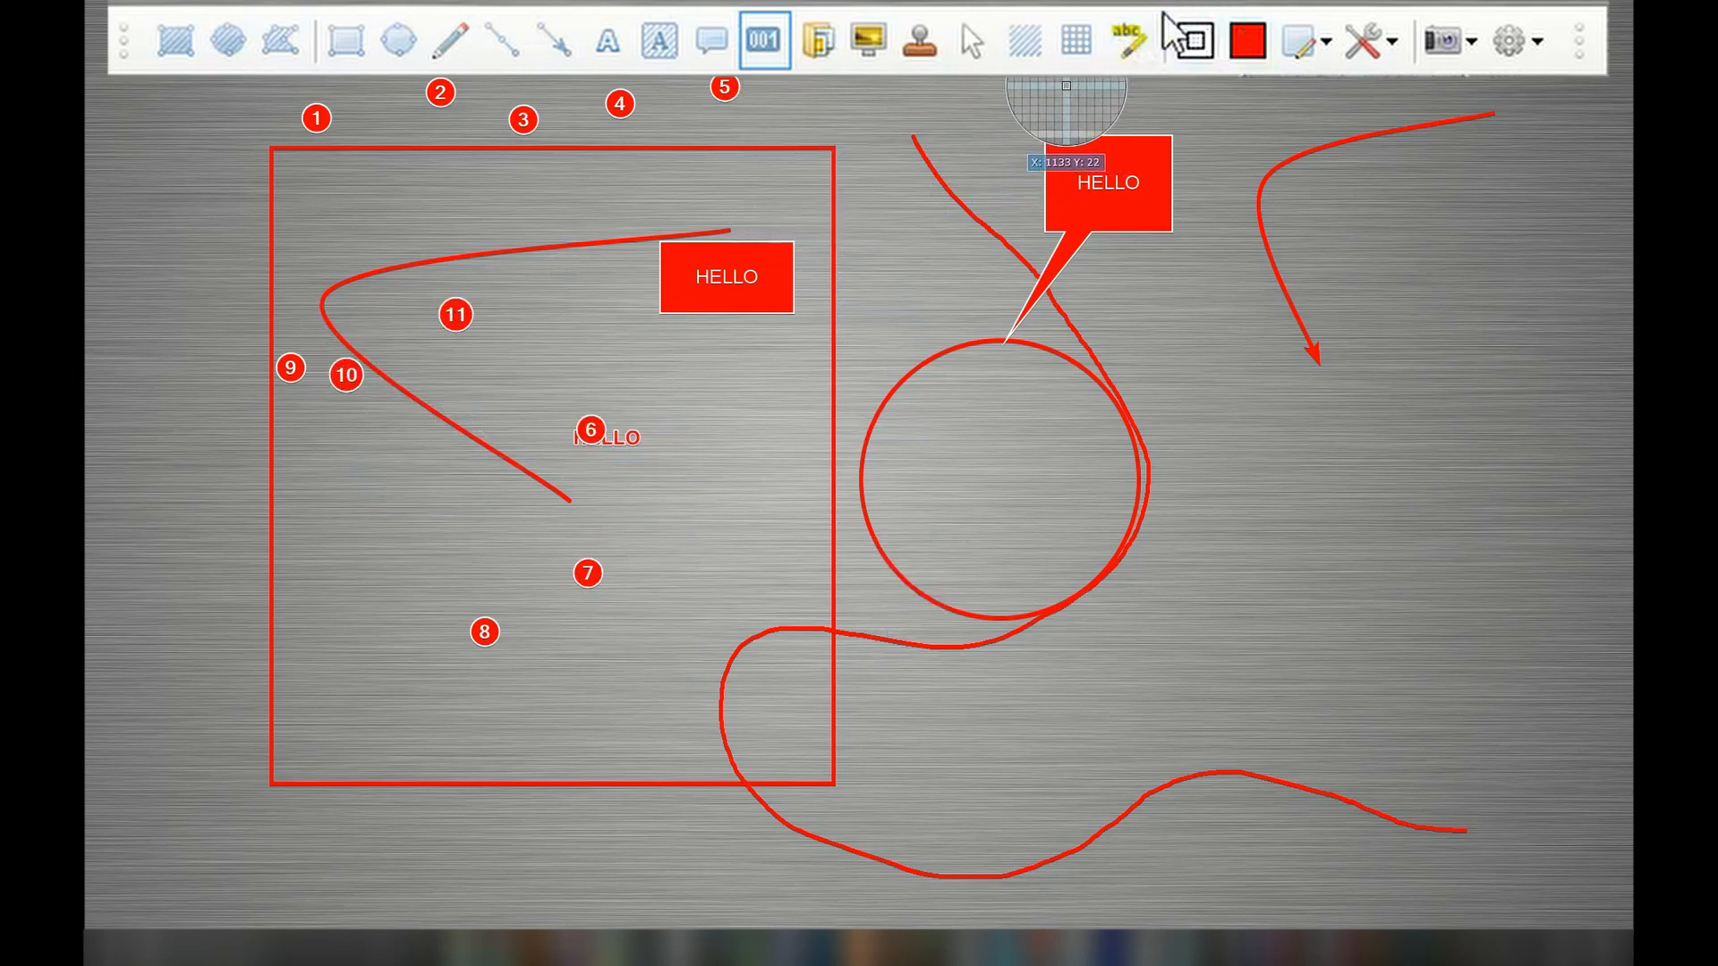
click(1307, 45)
click(1315, 42)
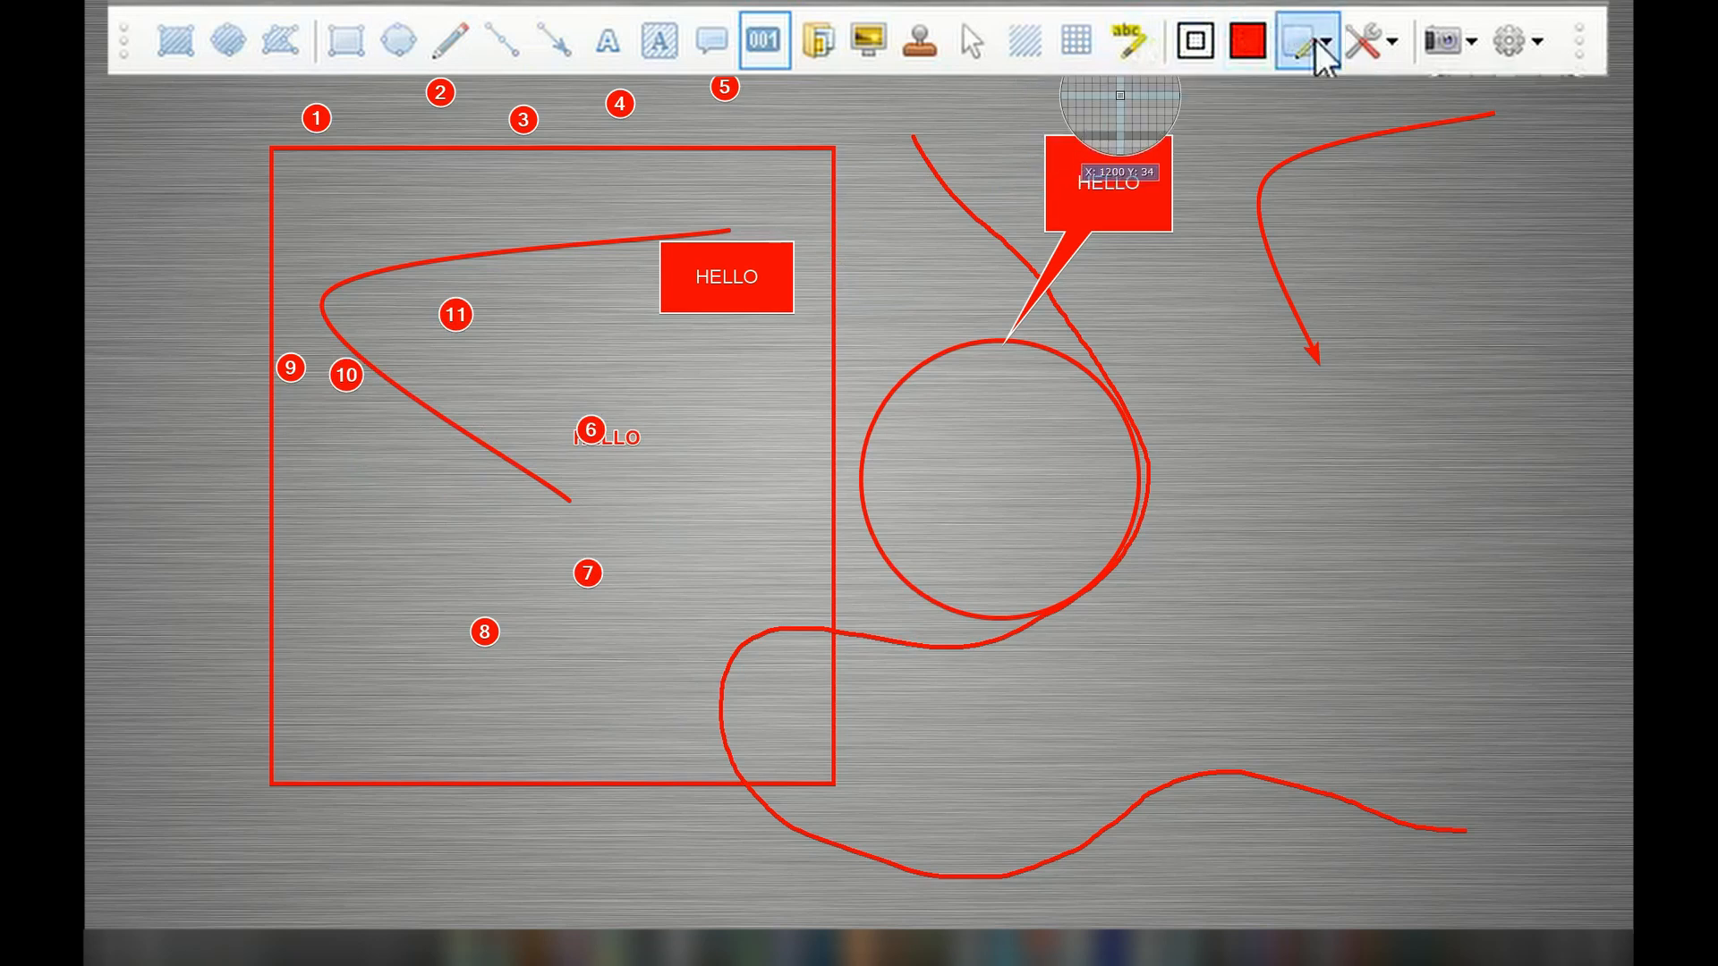
Step: Insert the image file TechPackage.png, scale it down and position it against the rectangle's left edge
click(827, 38)
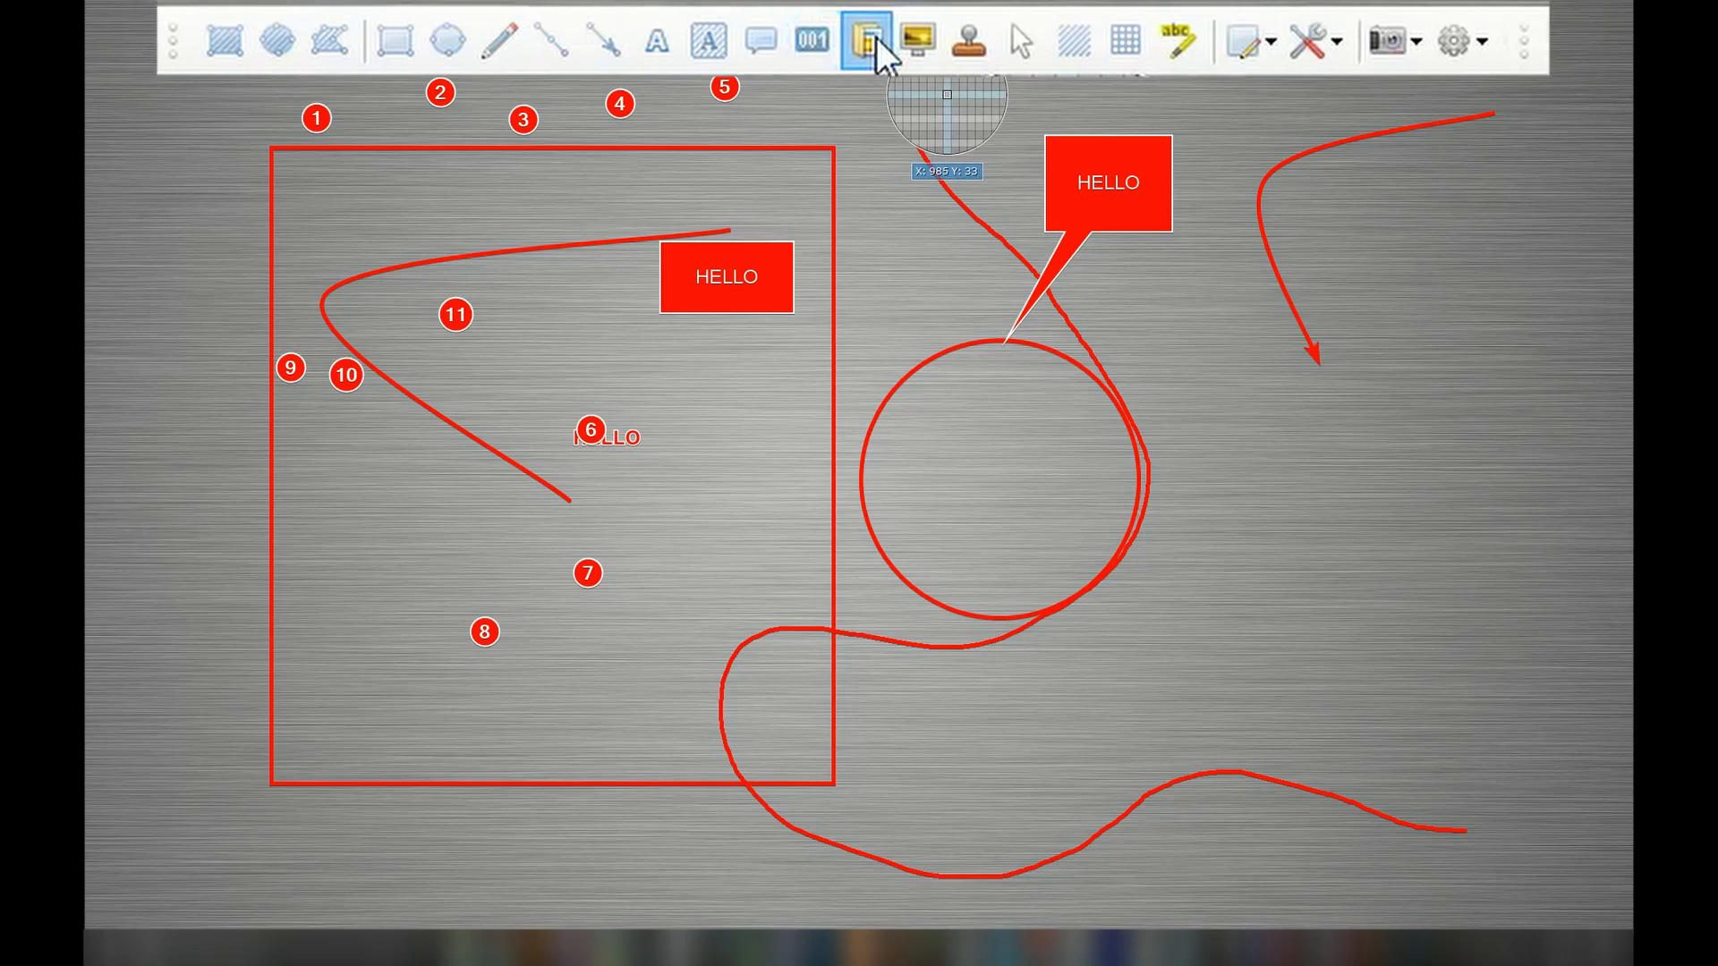
click(854, 146)
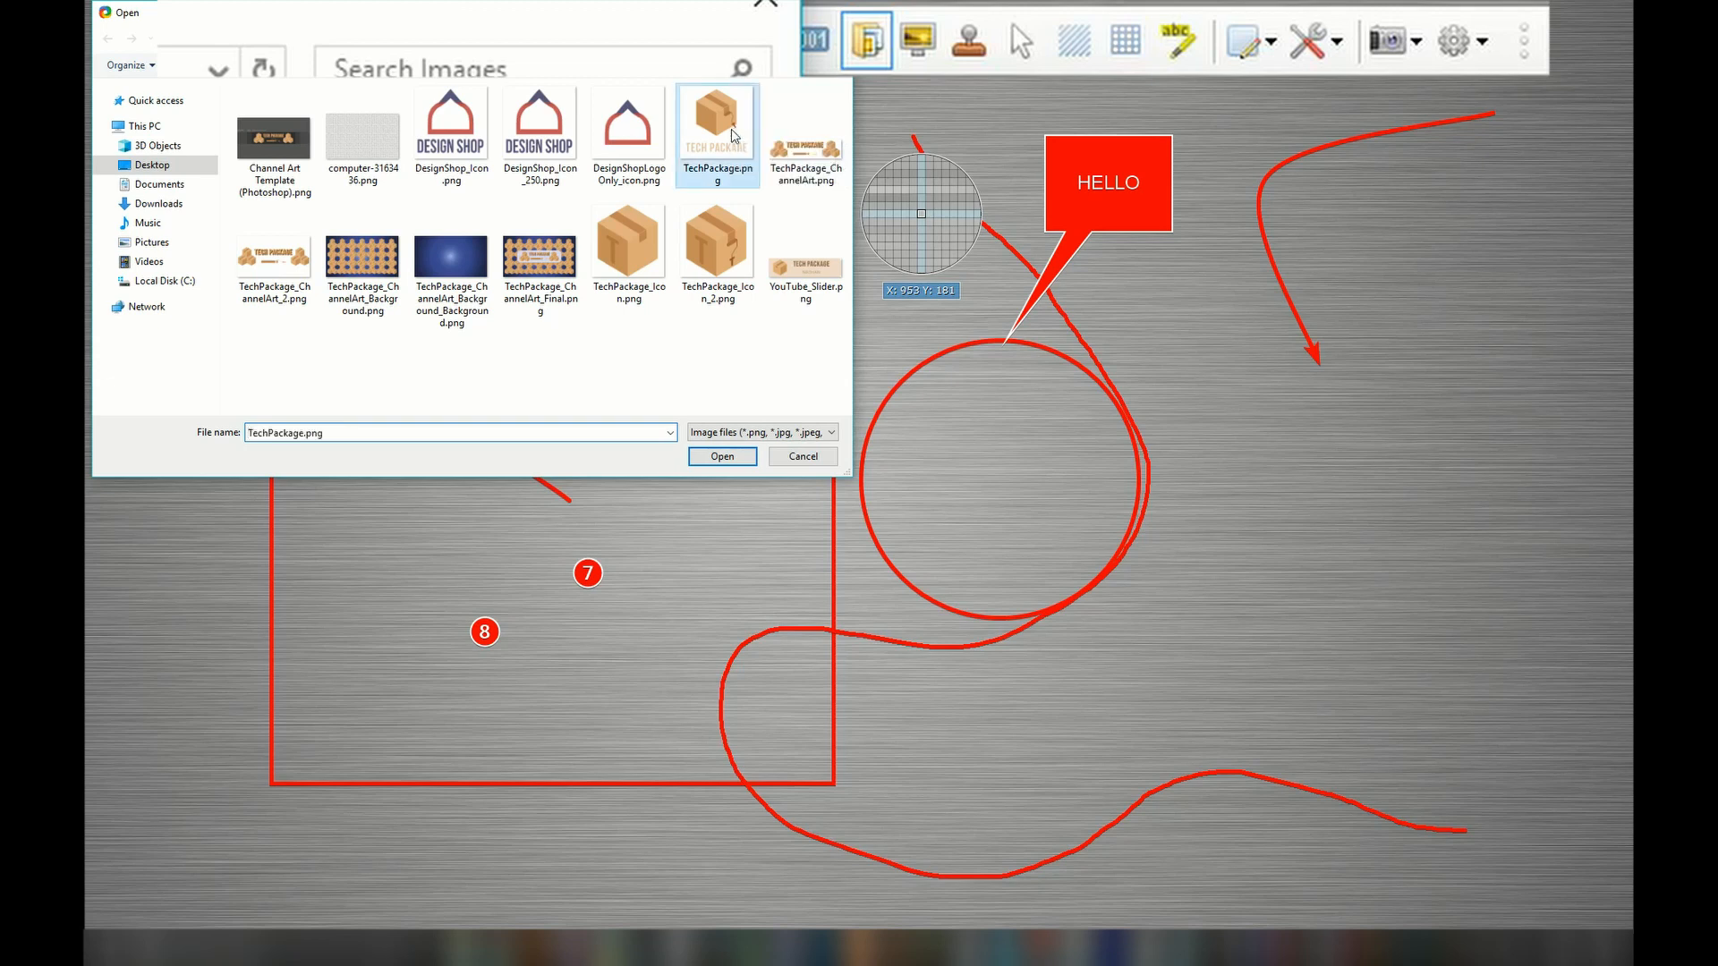
double_click(732, 136)
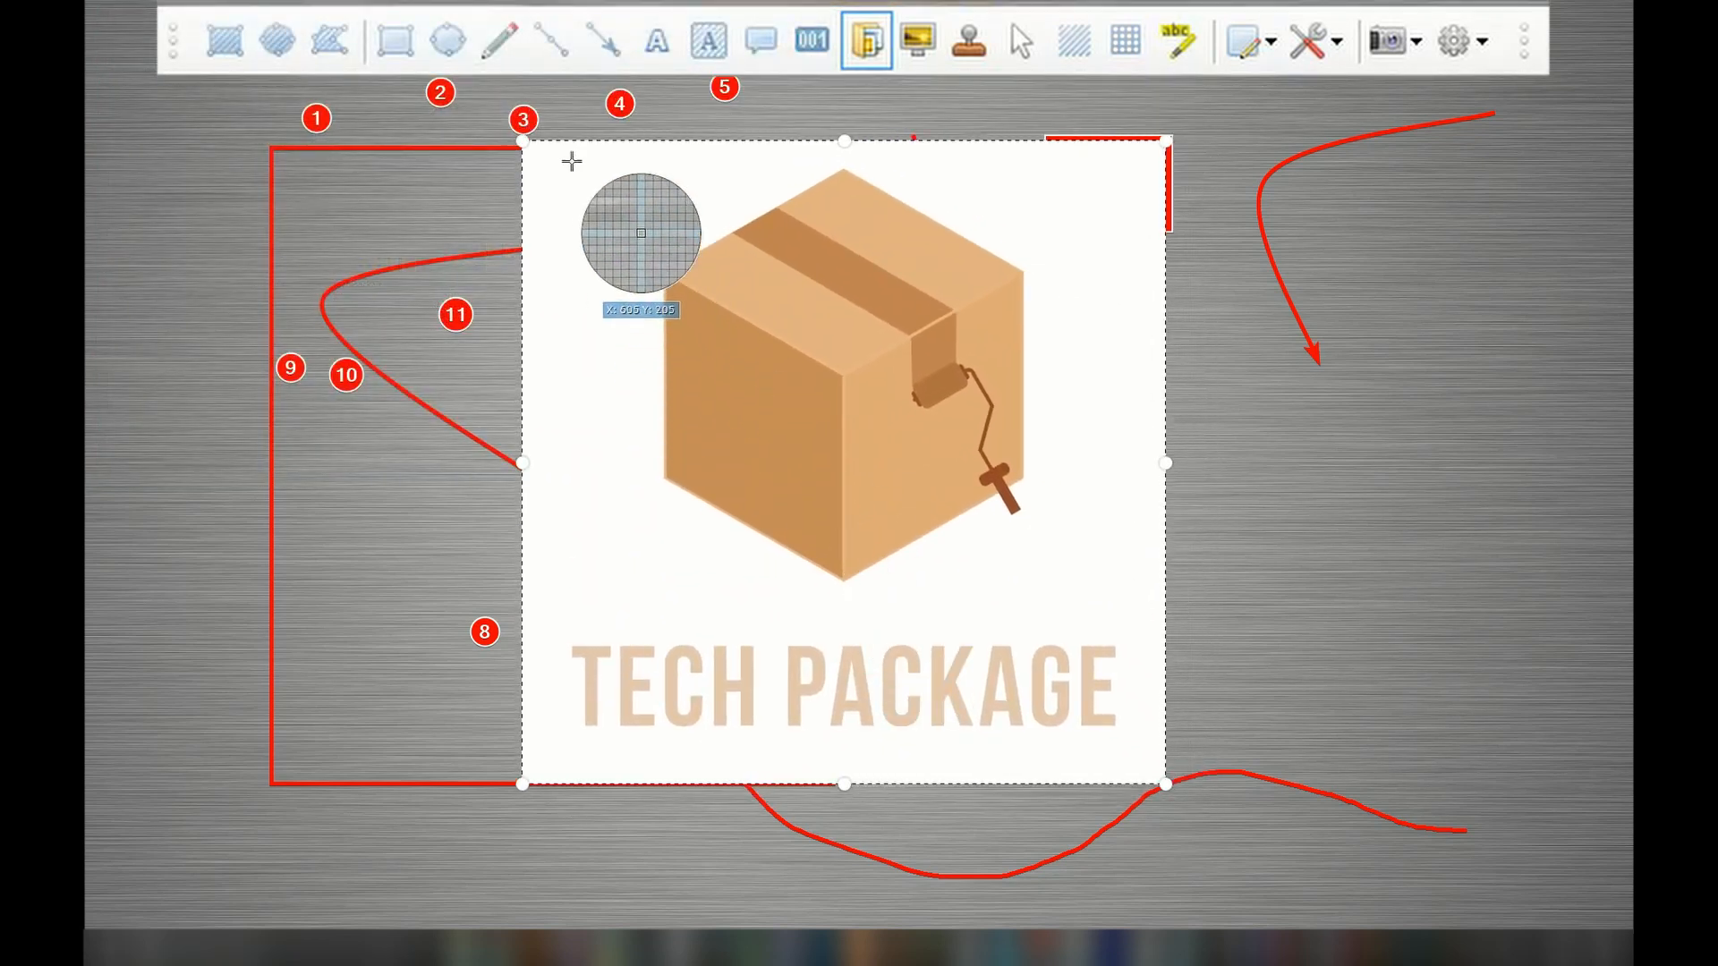
mouse_move(524, 141)
mouse_down()
mouse_move(776, 428)
mouse_move(767, 542)
mouse_move(680, 248)
mouse_move(567, 288)
mouse_move(739, 354)
mouse_up()
drag(942, 490, 545, 309)
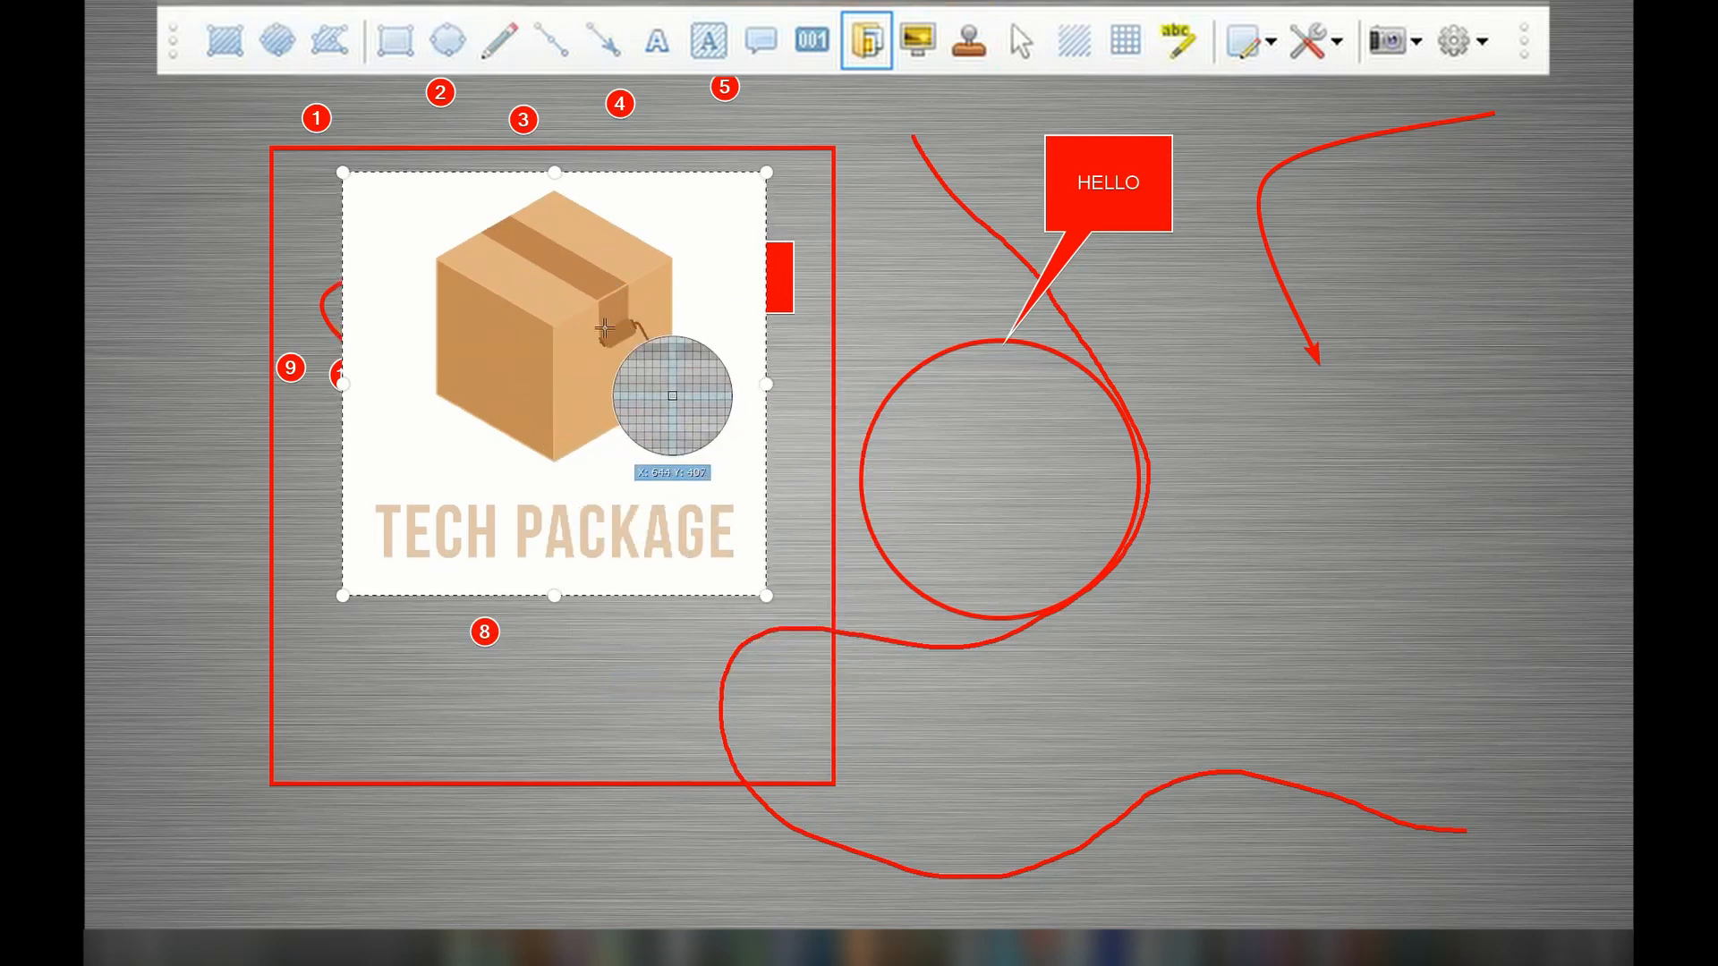
drag(604, 329, 535, 386)
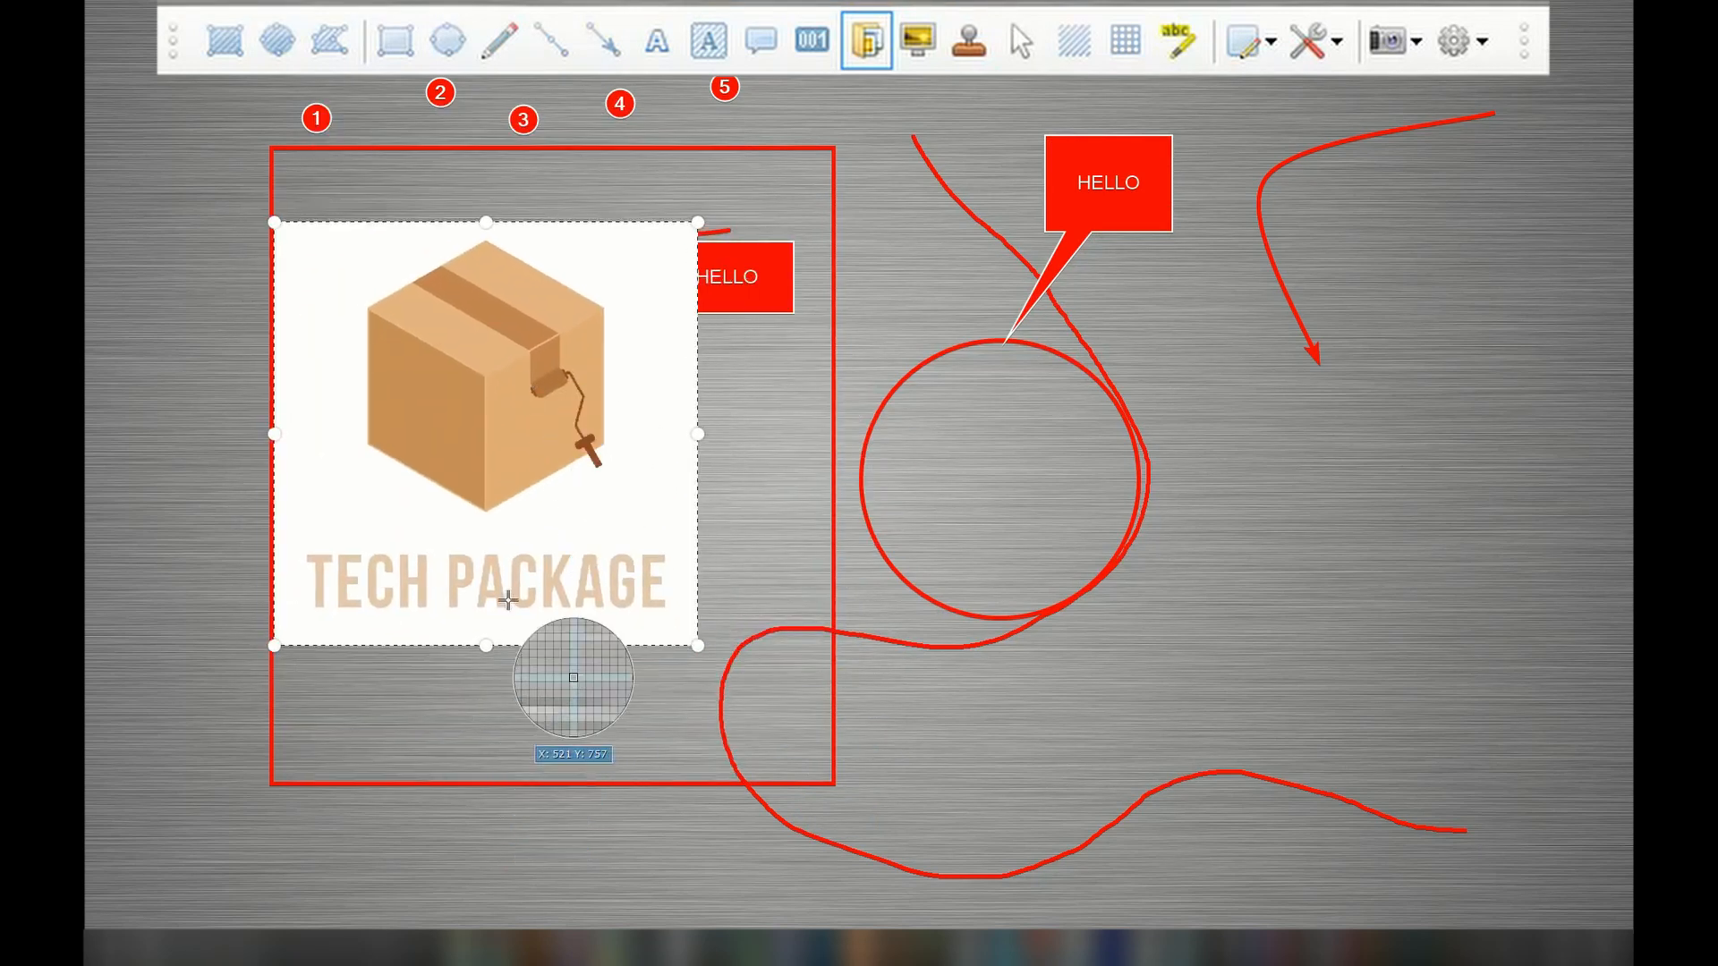
Step: Move the Tech Package image to the canvas's upper right and insert a screen capture of the taskbar search box below the red rectangle
drag(507, 601, 1397, 311)
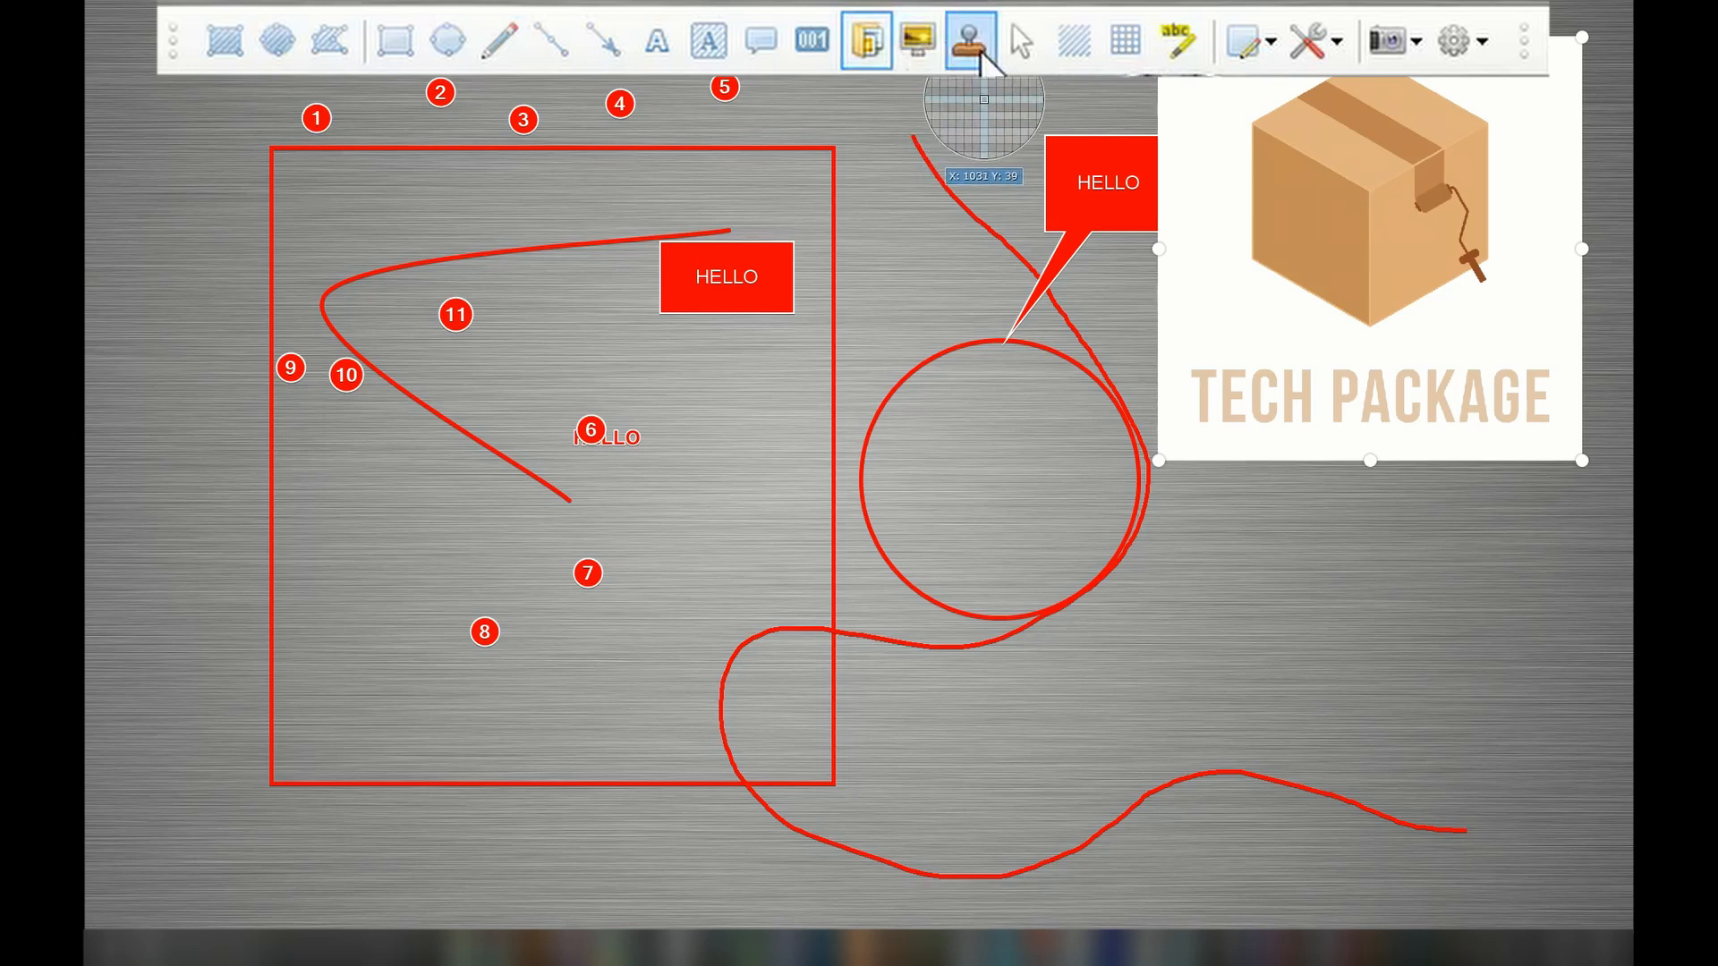
click(918, 40)
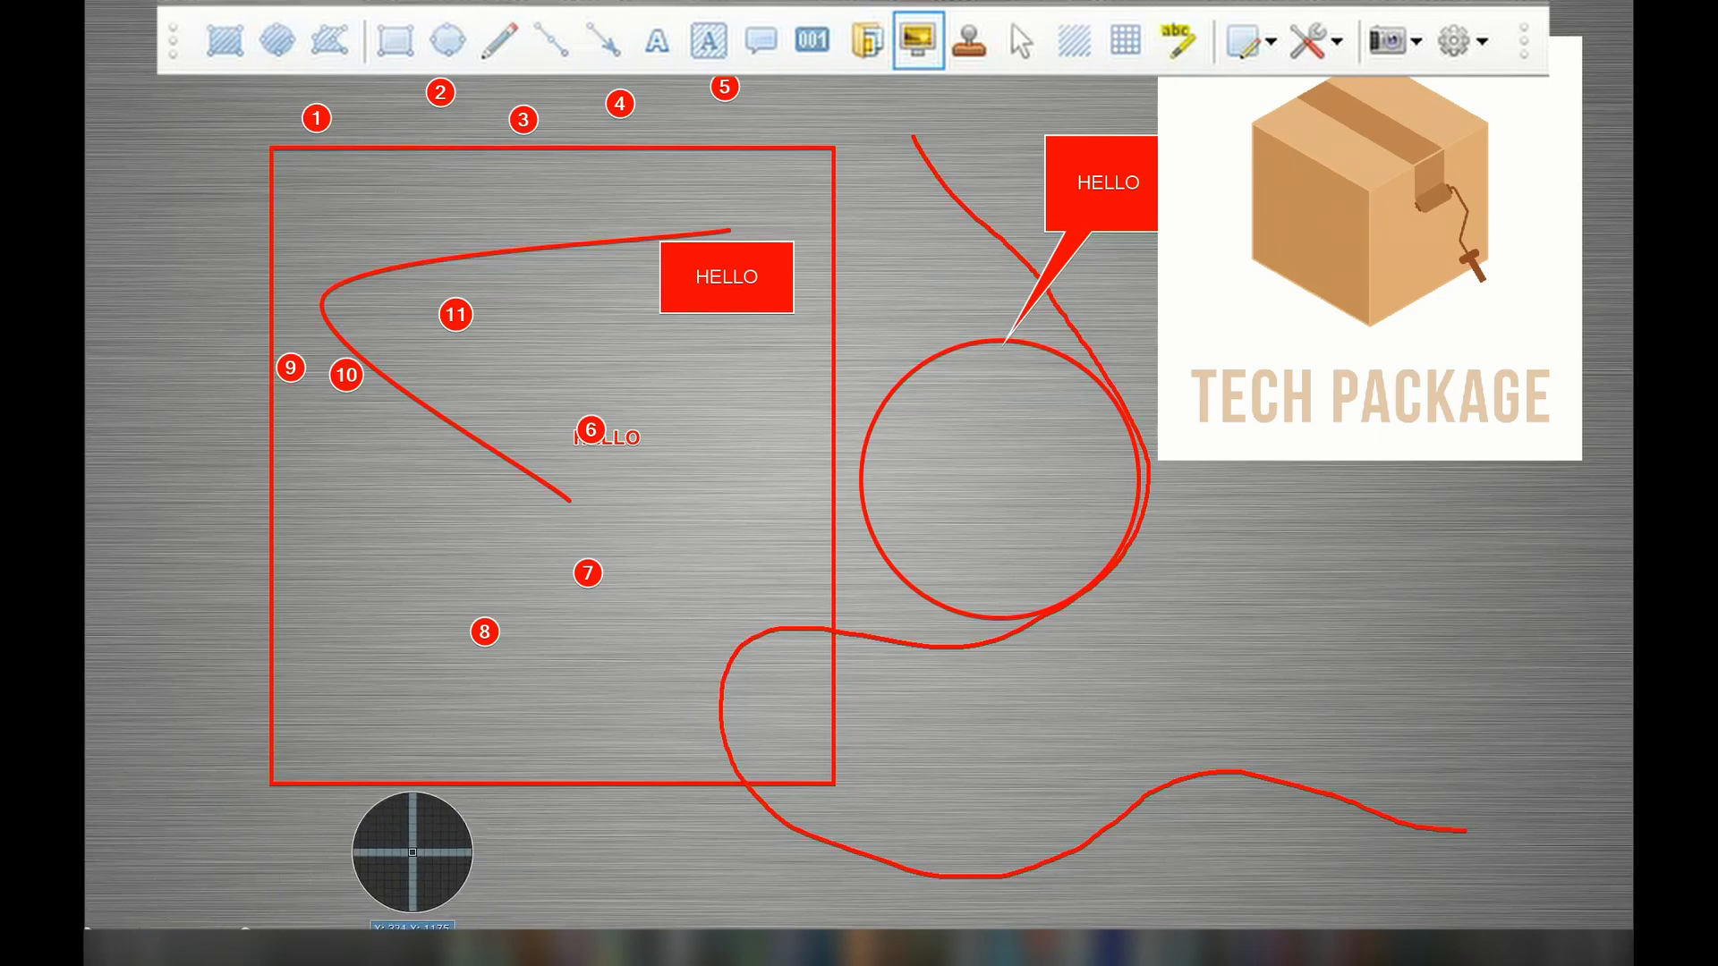
drag(347, 941, 1095, 359)
drag(1336, 359, 1305, 384)
mouse_move(873, 348)
mouse_down()
mouse_move(605, 459)
mouse_move(635, 864)
mouse_up()
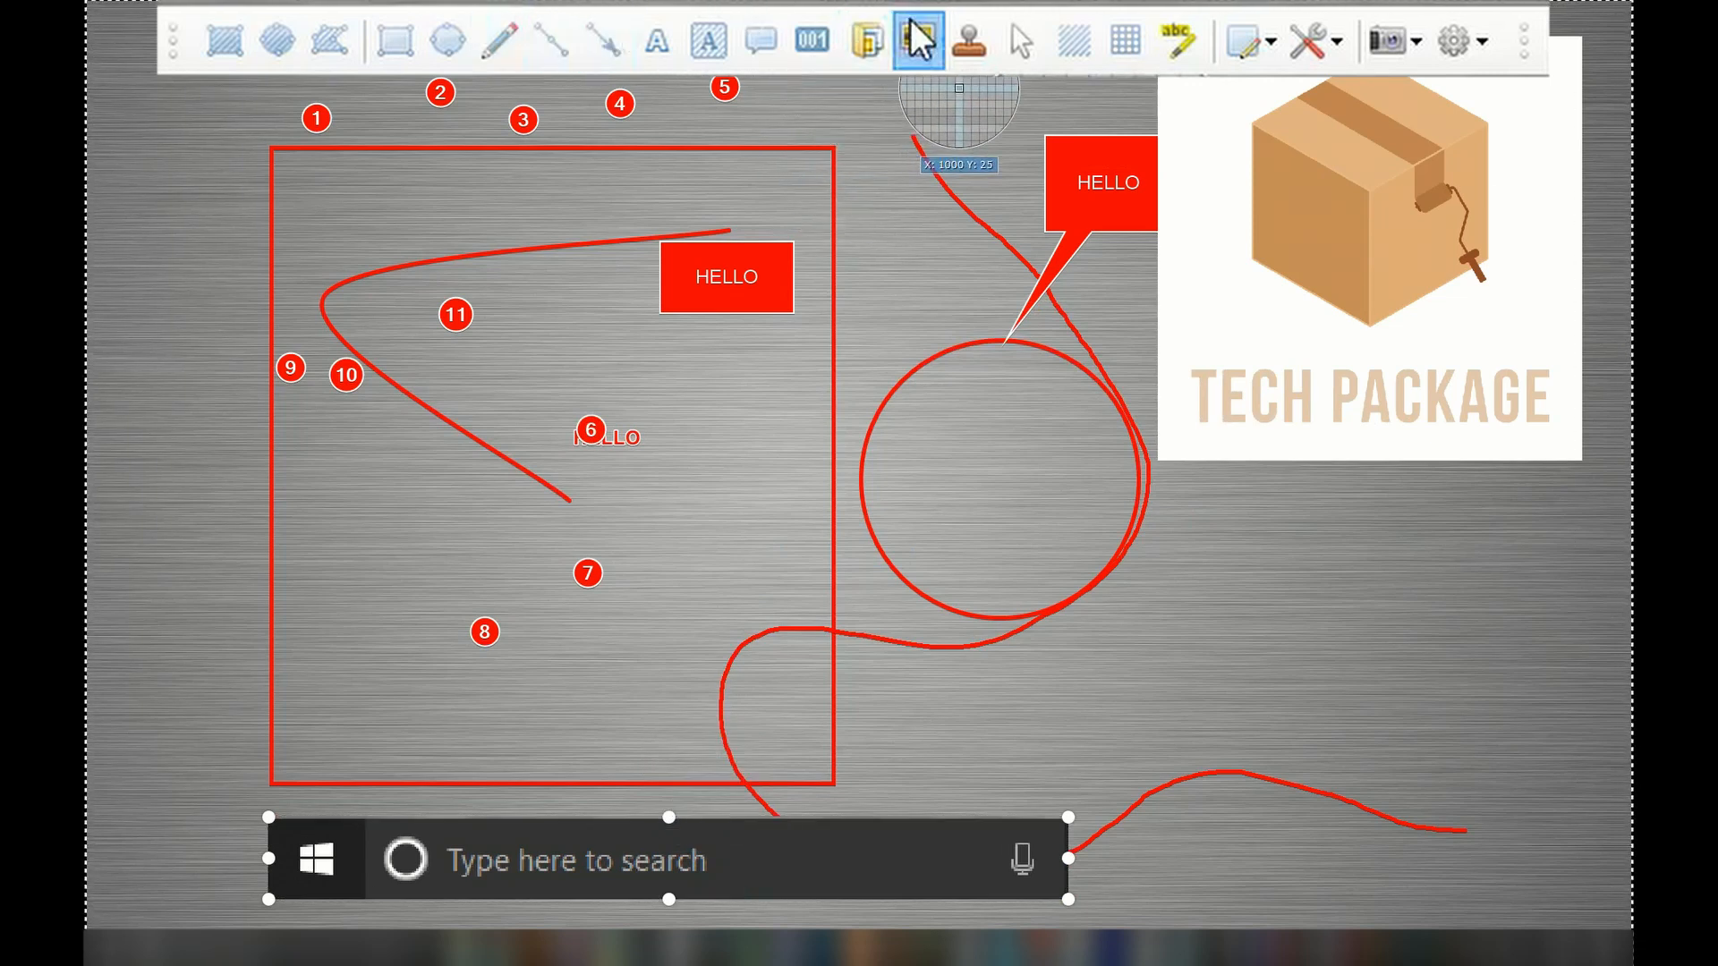
Step: Open the sticker picker for a spot above the HELLO label, browse the Blob Emoji set and check the sticker pack settings
click(966, 40)
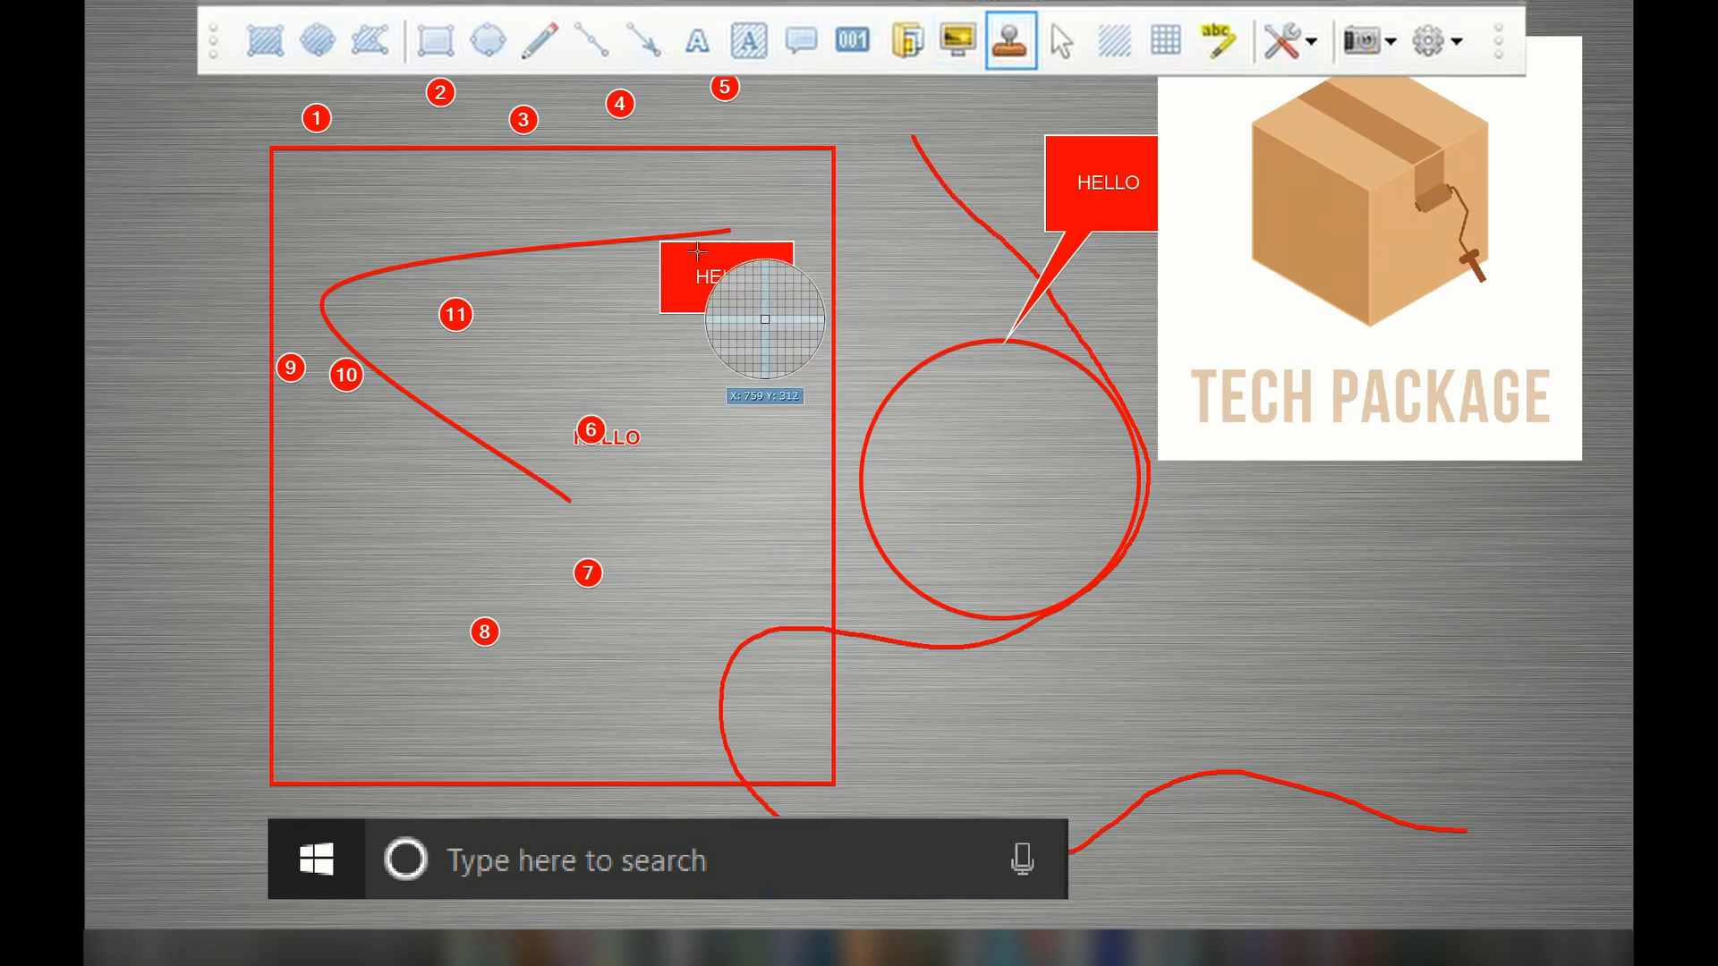
click(743, 202)
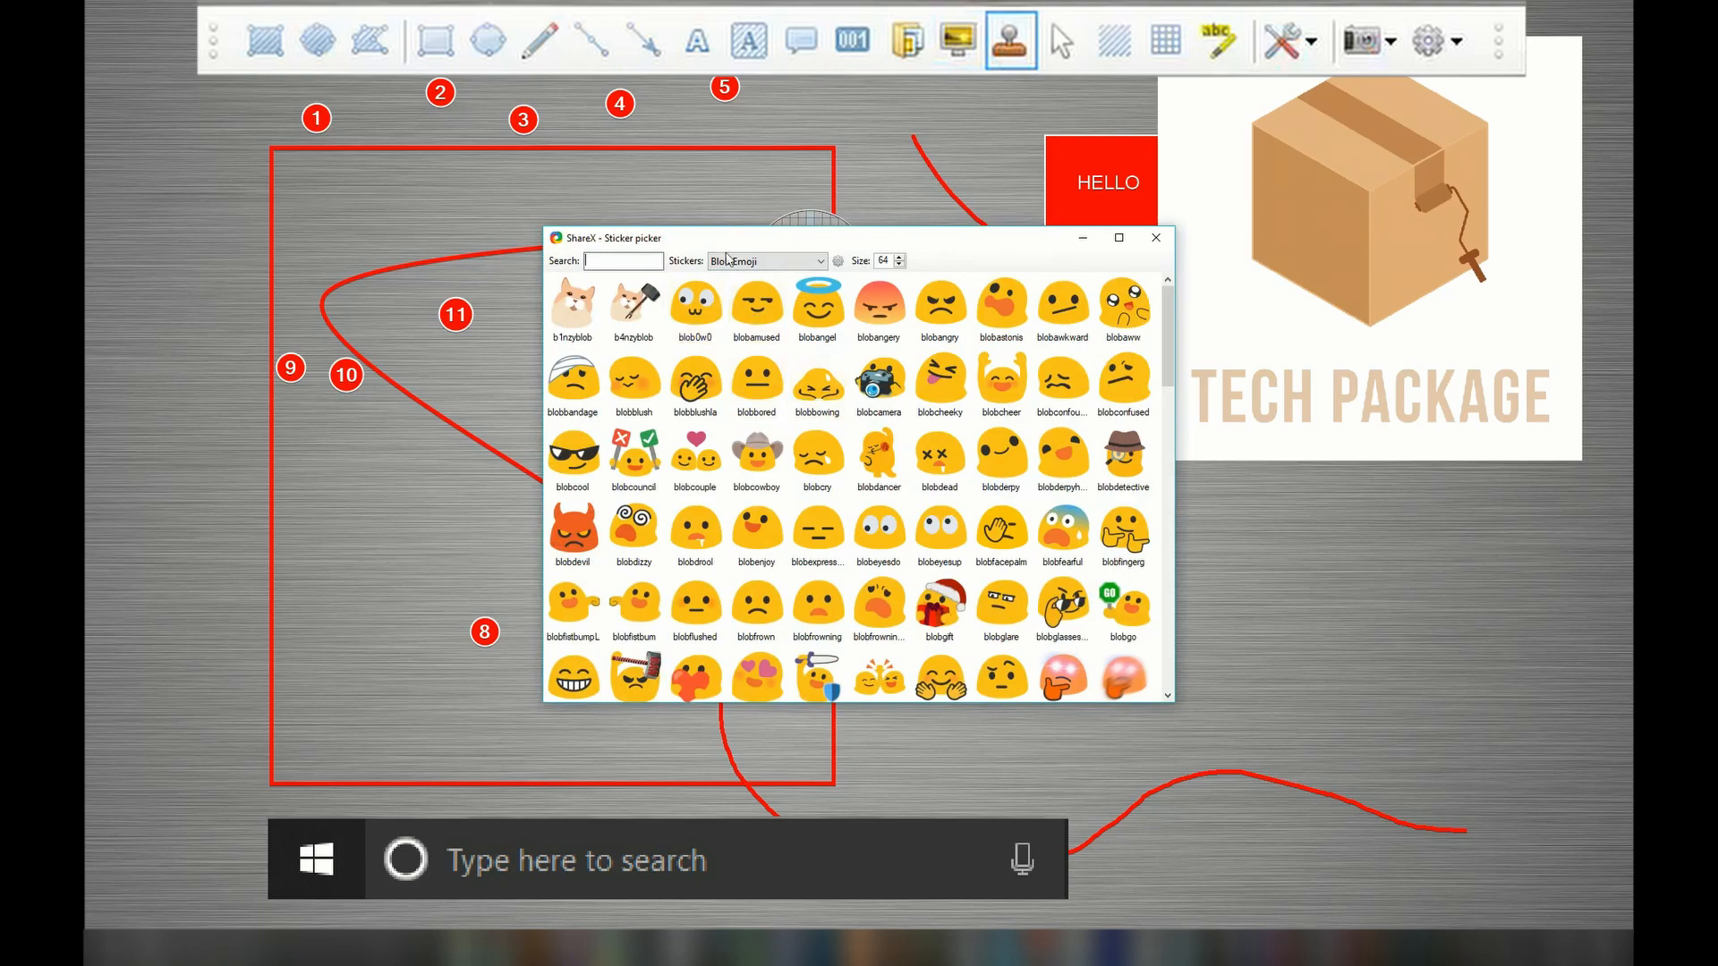
scroll(1142, 330, down, 15)
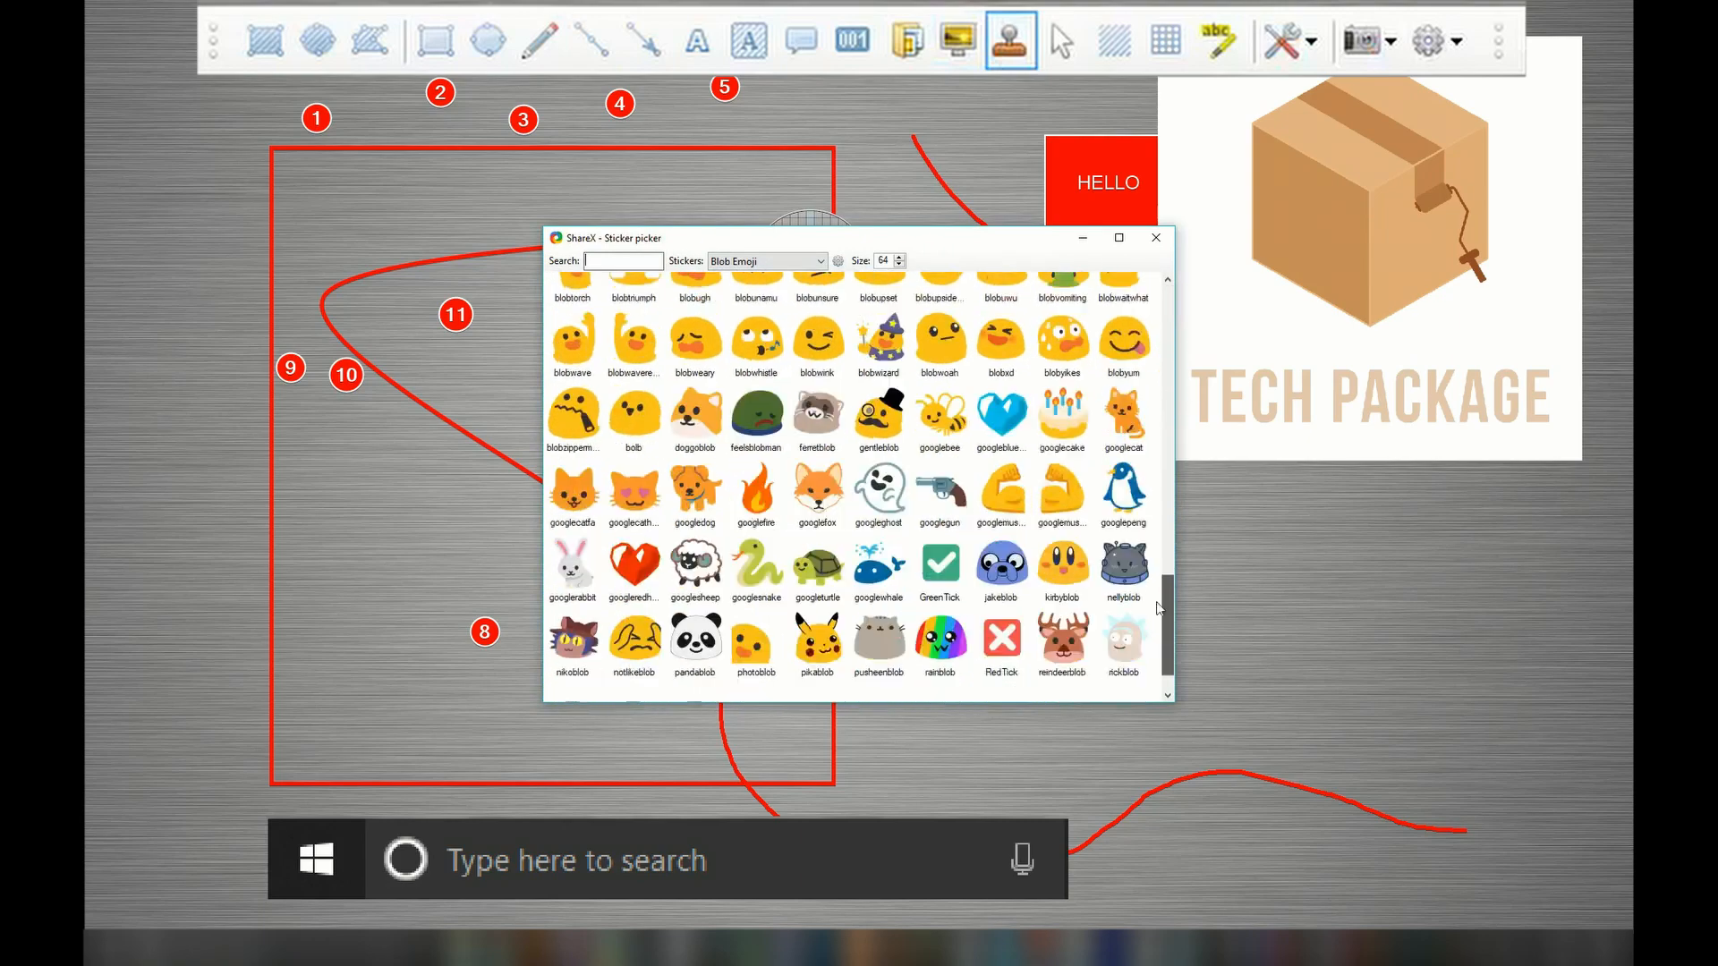
scroll(1115, 480, up, 15)
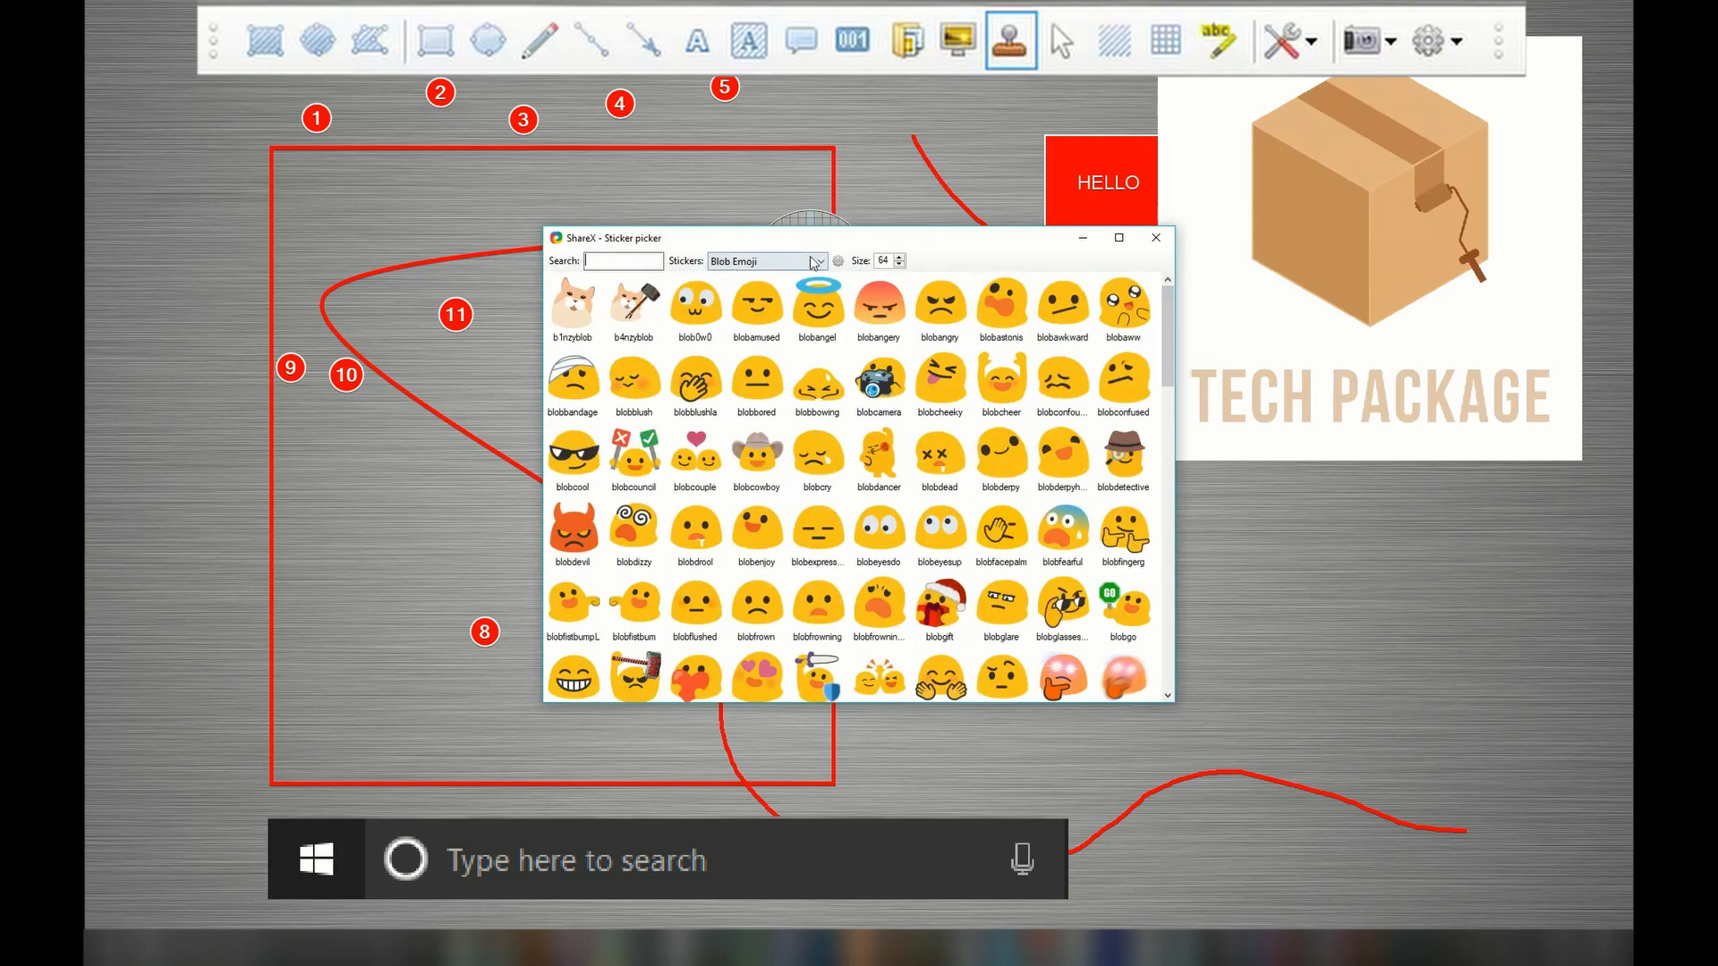
click(839, 262)
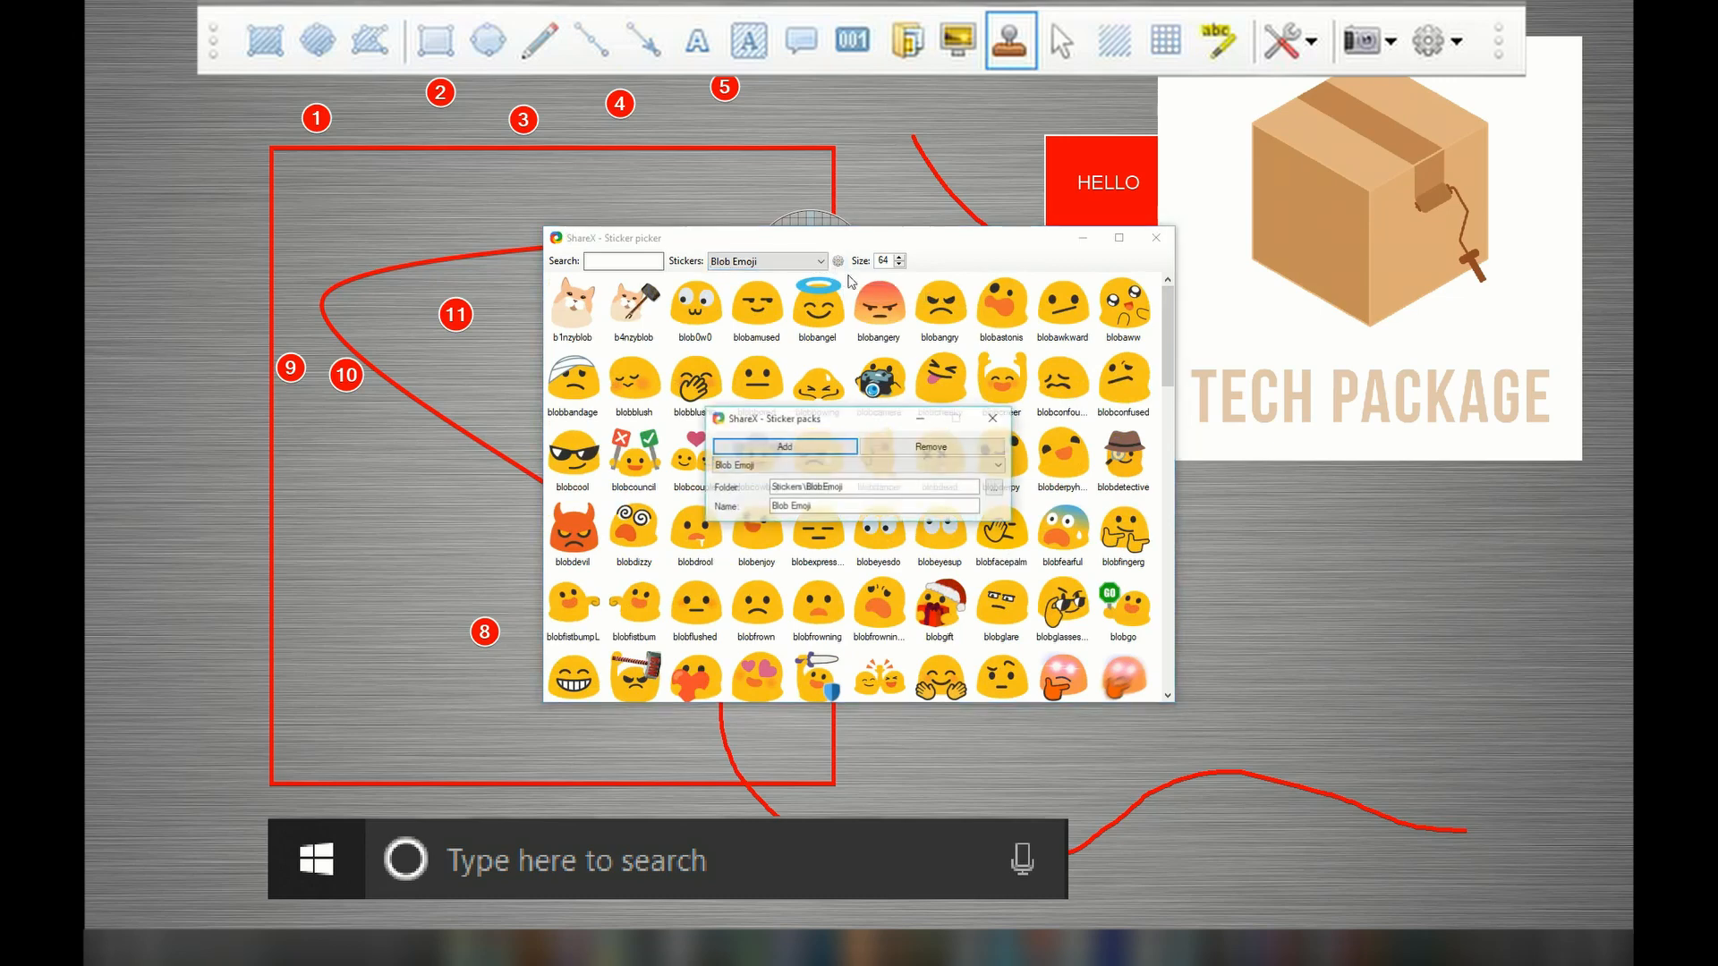
click(994, 419)
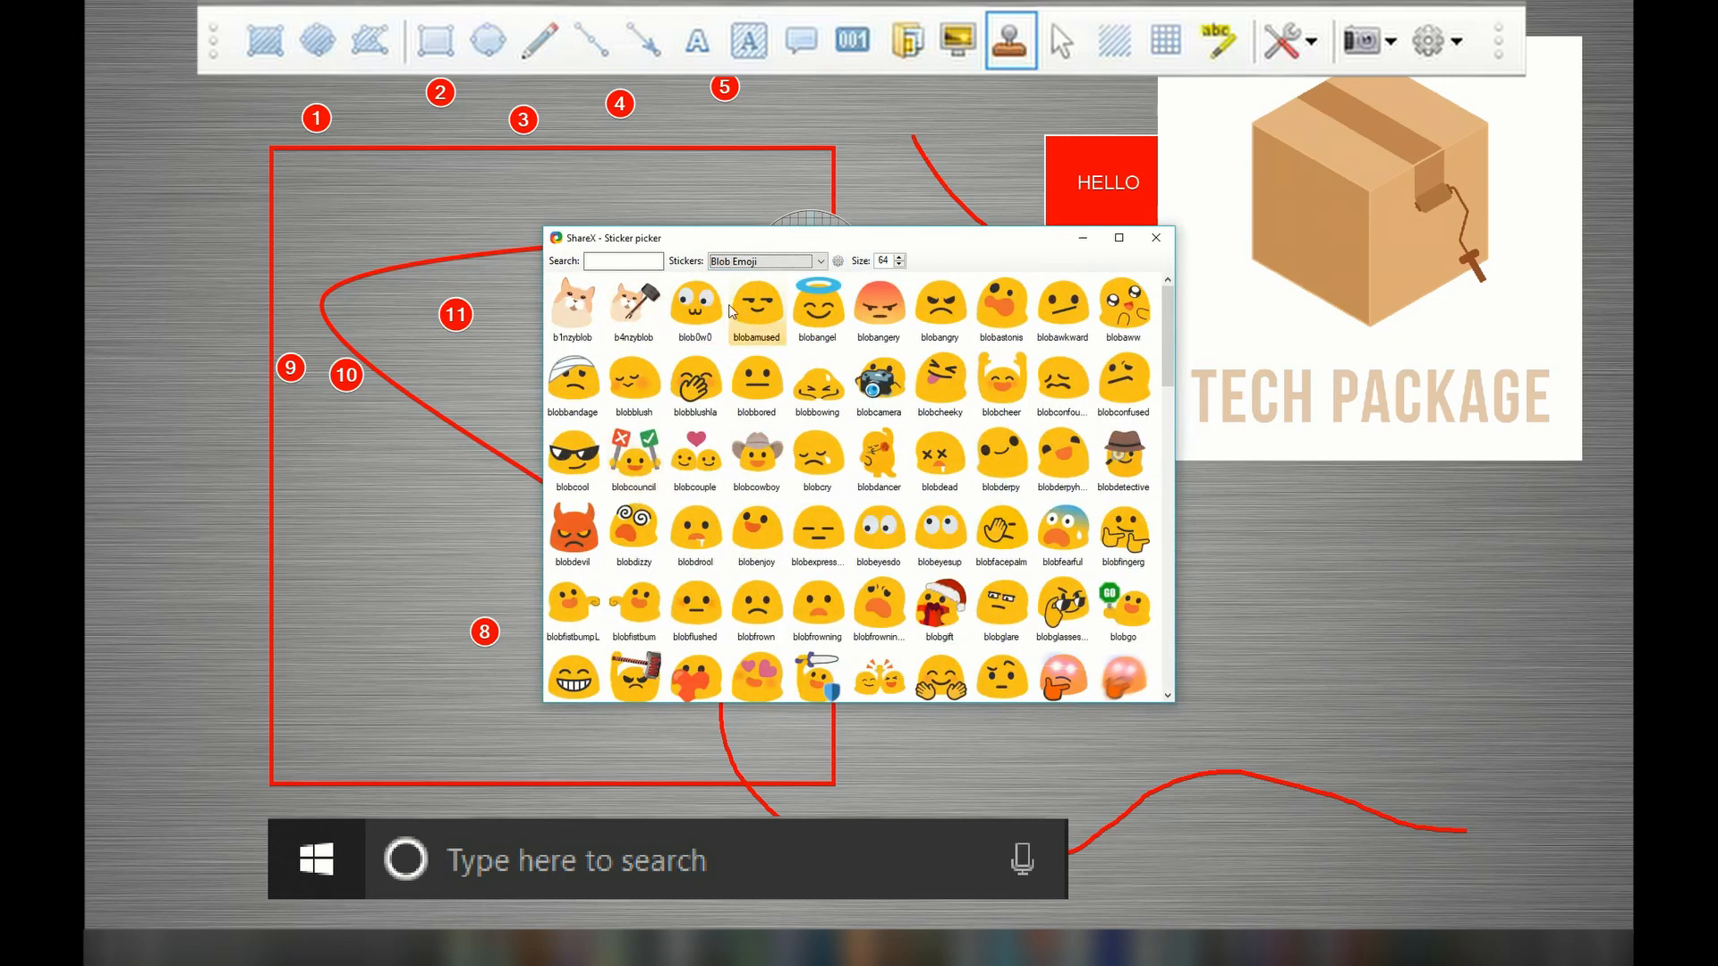
Step: Place two blobbored stickers and move them inside the red rectangle, one beside marker 11 and one above marker 7
click(775, 385)
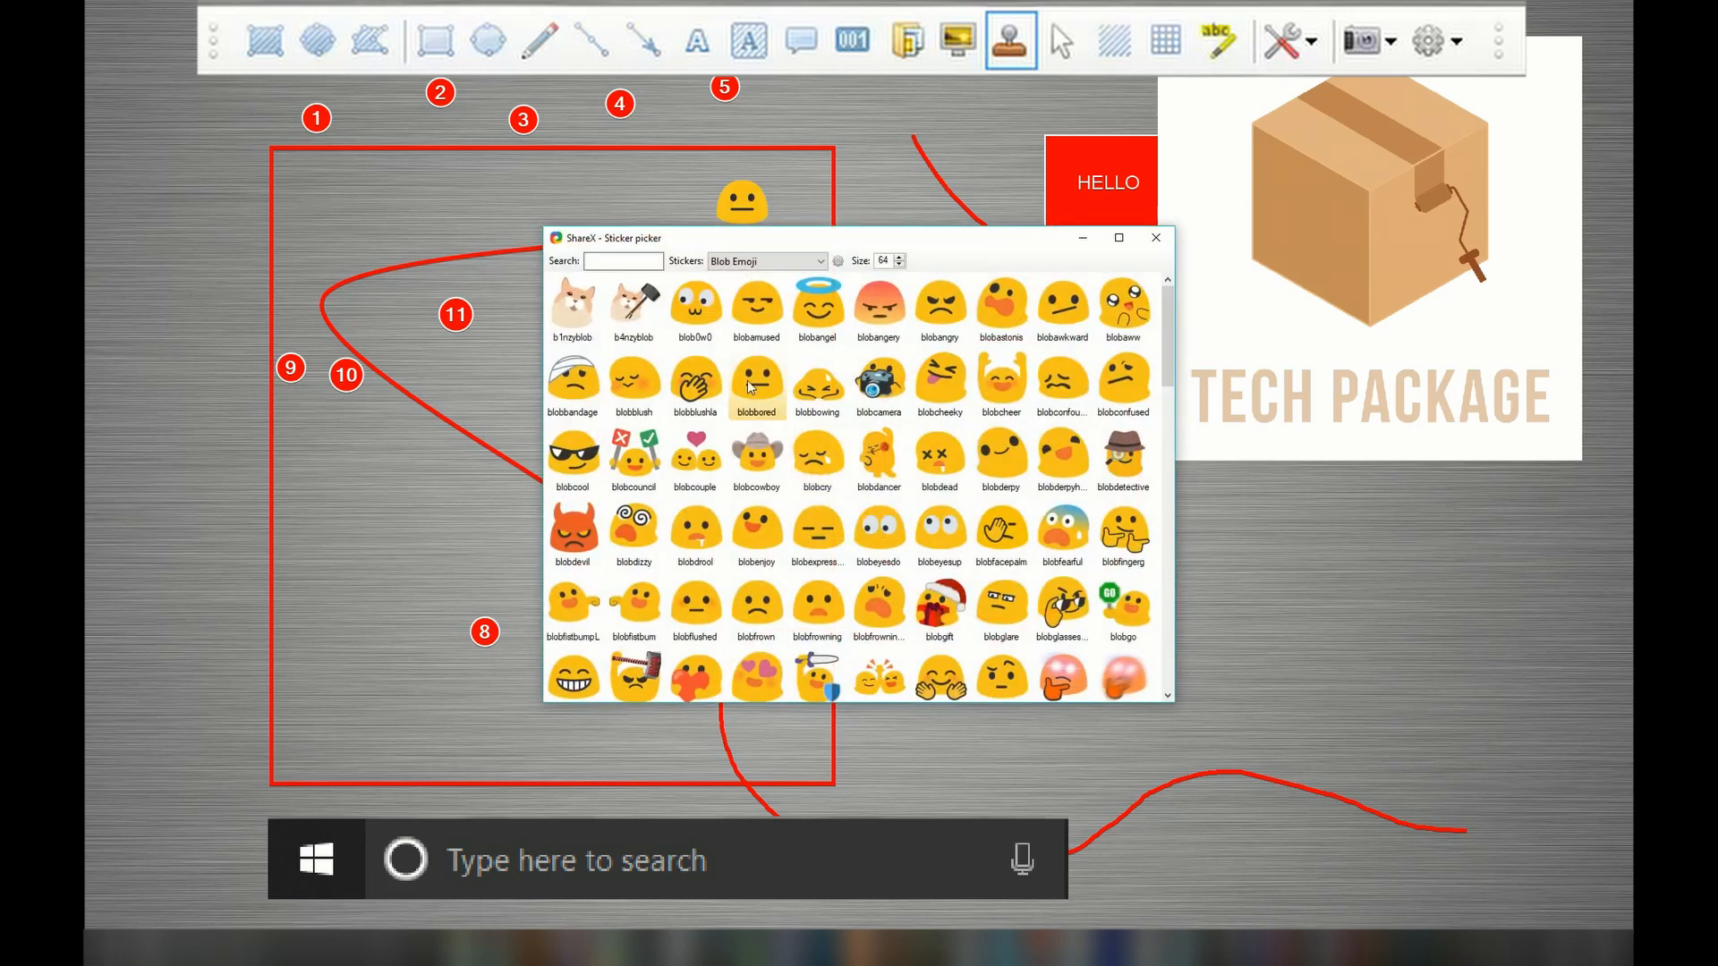
click(750, 387)
drag(770, 378, 910, 240)
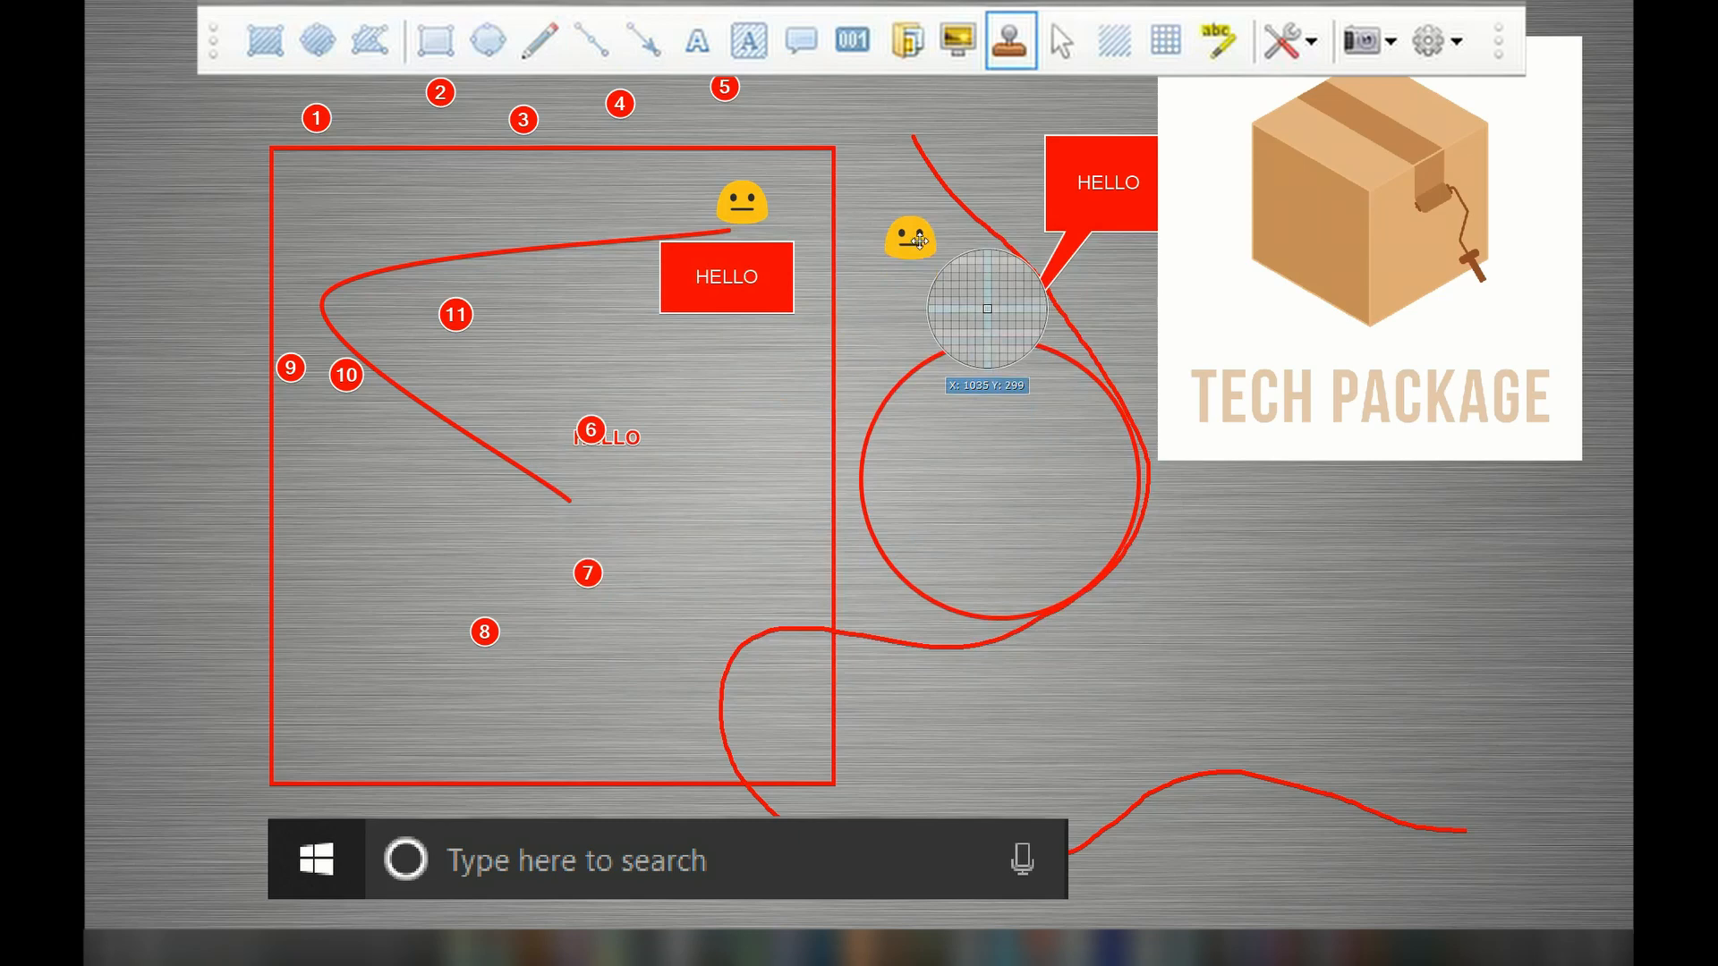
click(532, 240)
click(1156, 238)
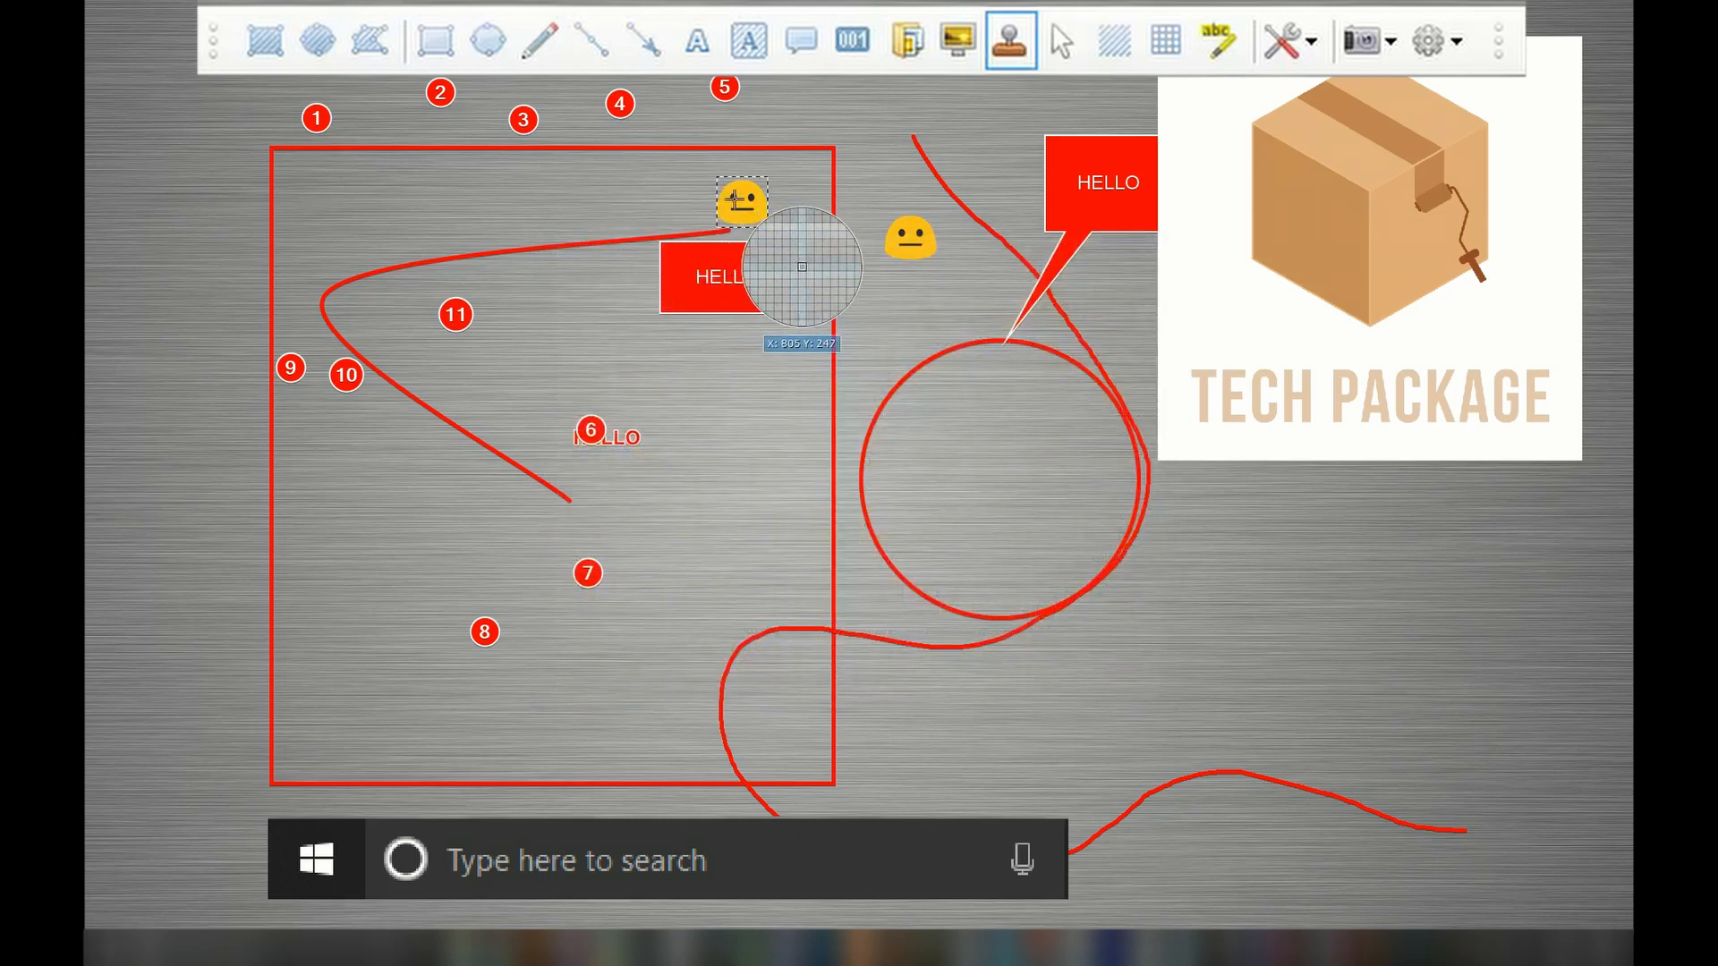
drag(739, 199, 571, 323)
drag(904, 253, 574, 540)
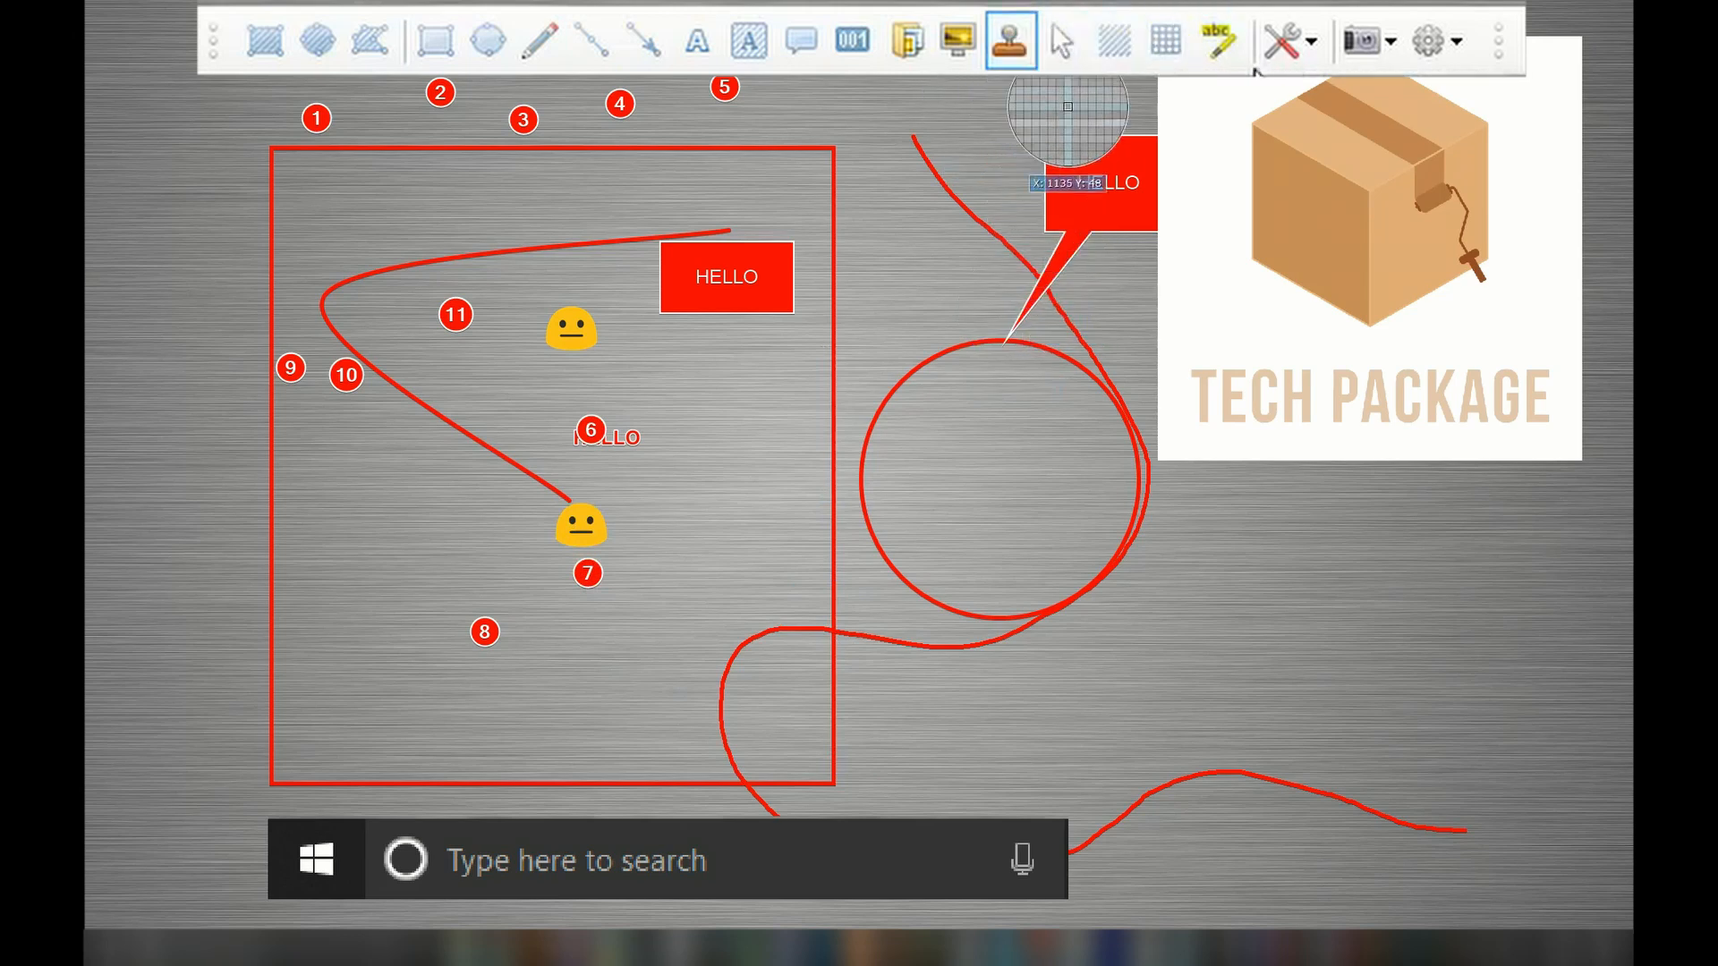
Step: Stamp a column of seven default cursor images between the red rectangle and the circle
click(1312, 49)
click(1291, 52)
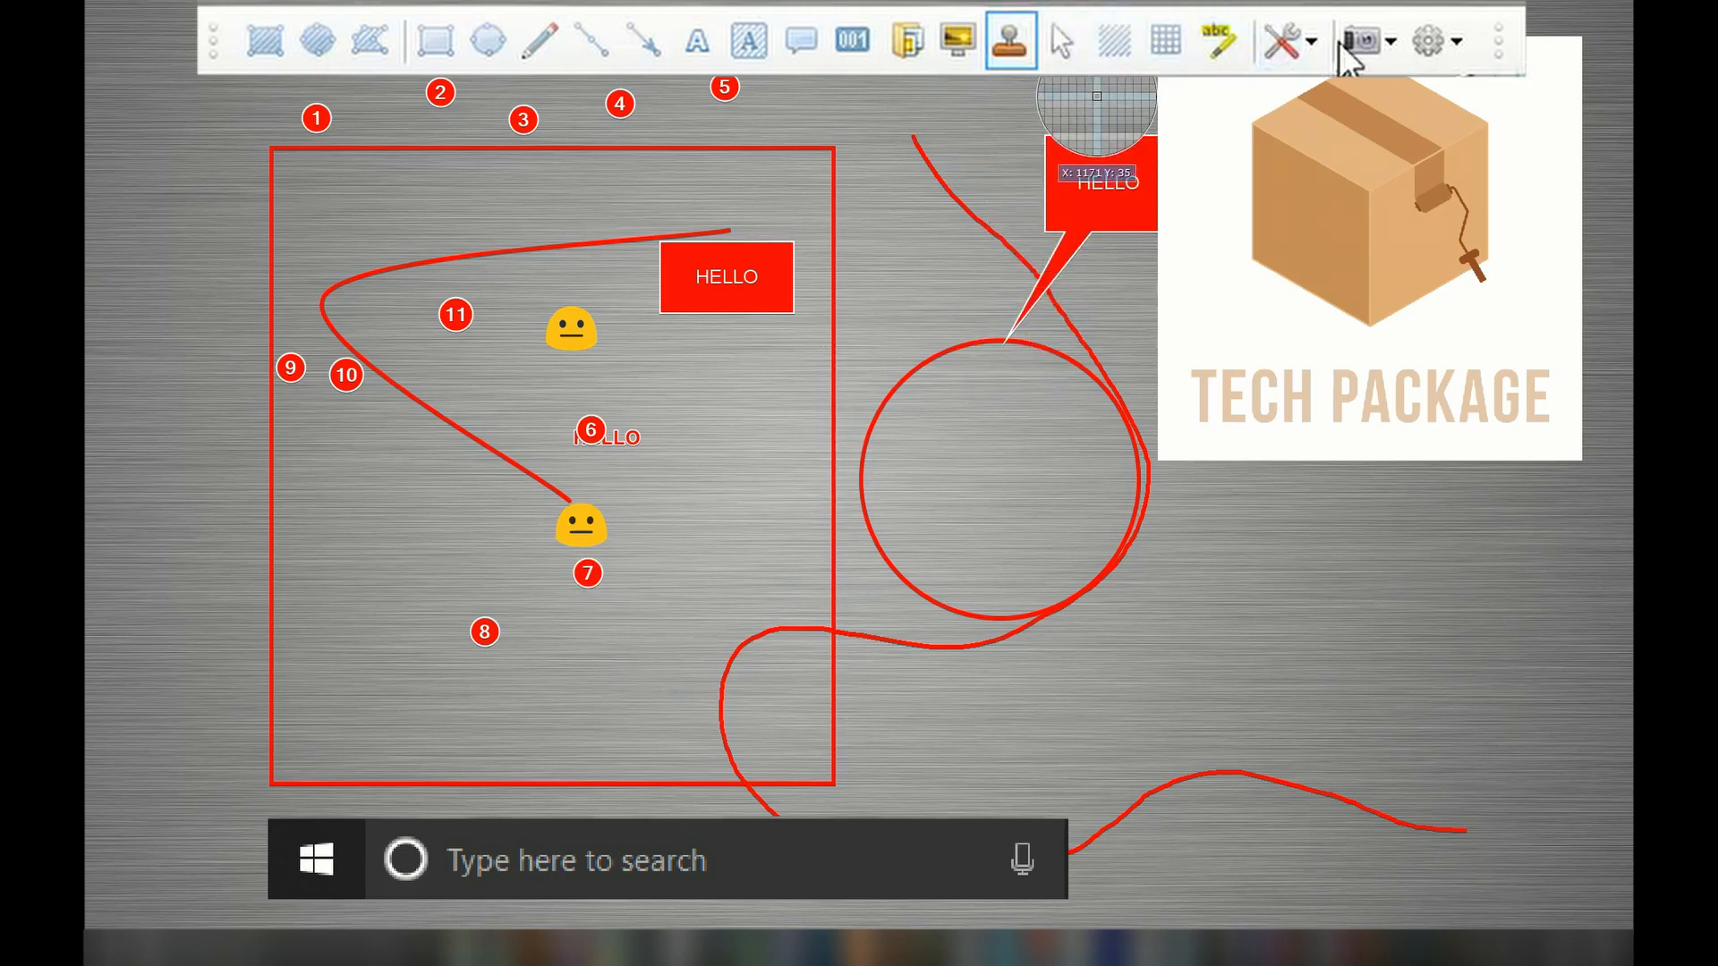
click(1063, 41)
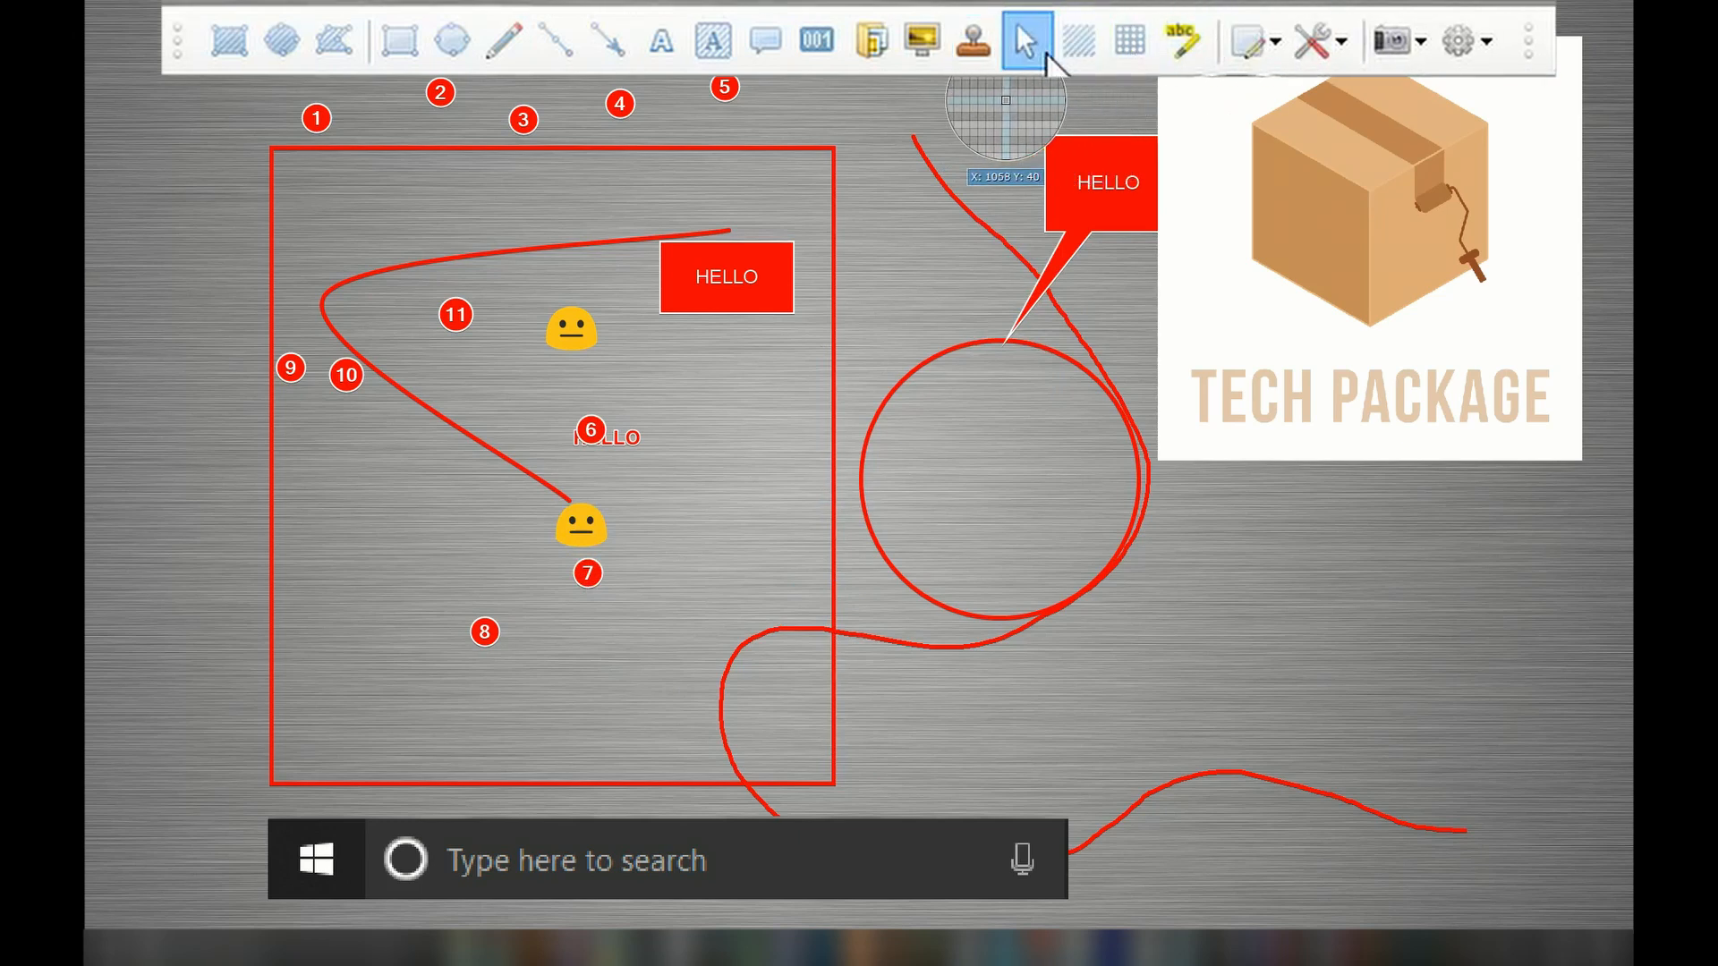
drag(845, 179, 867, 217)
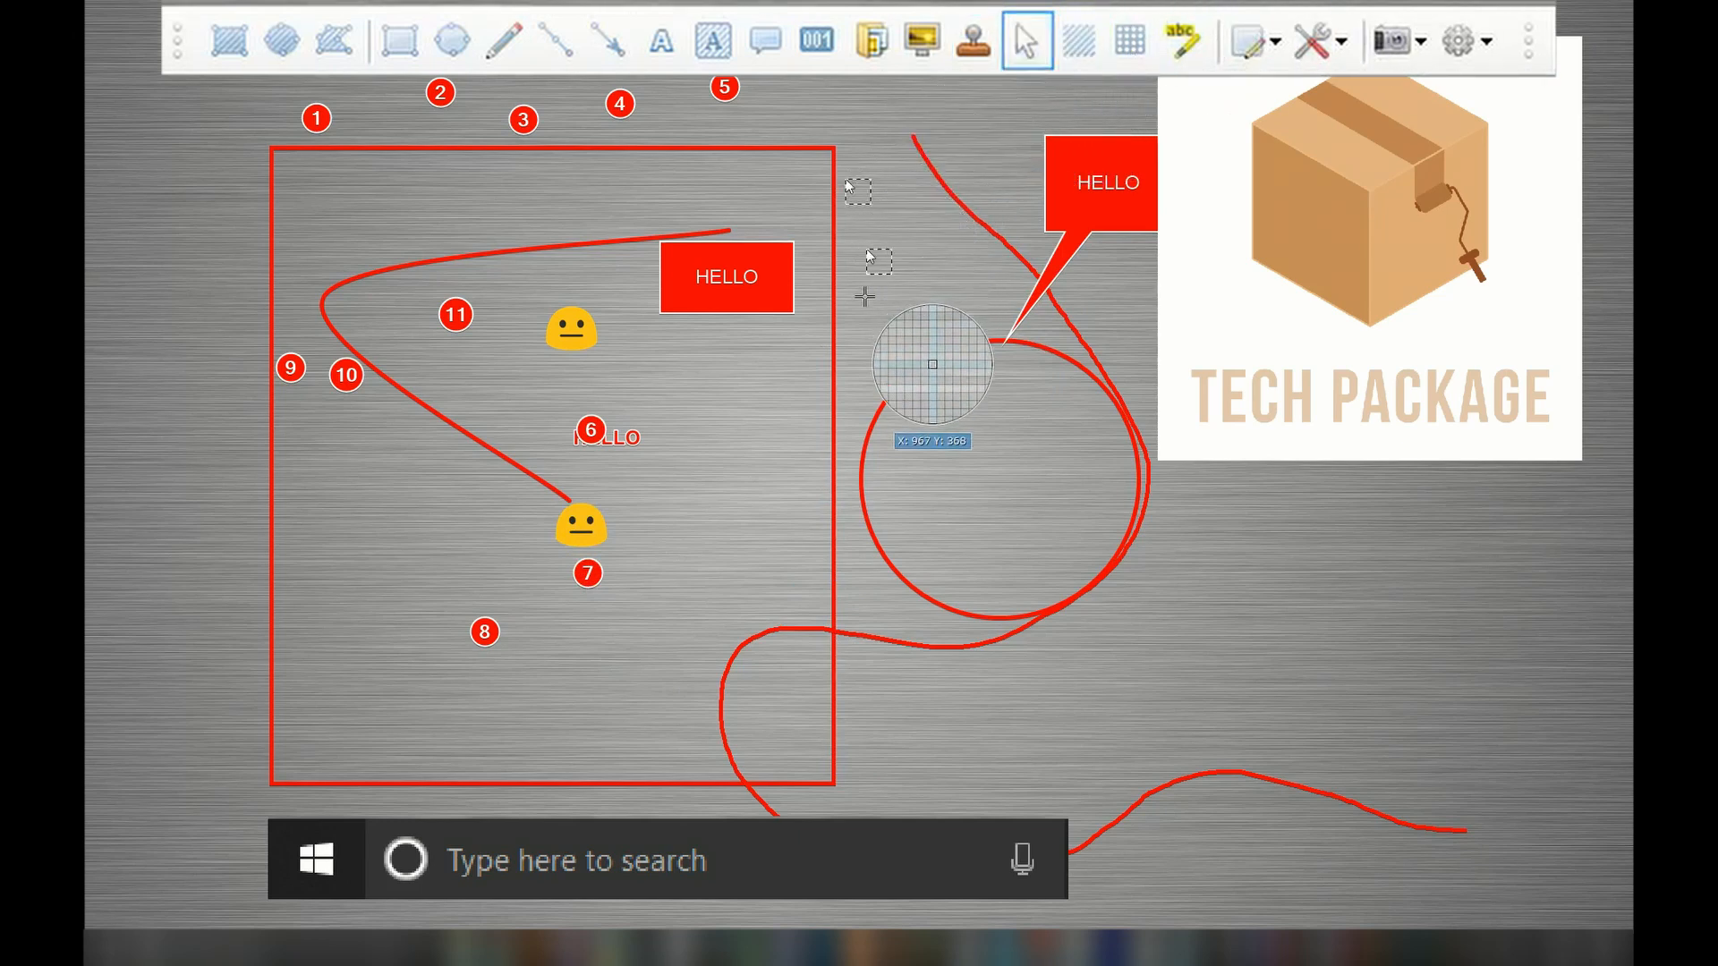
click(865, 296)
click(860, 375)
click(857, 423)
click(858, 472)
click(859, 519)
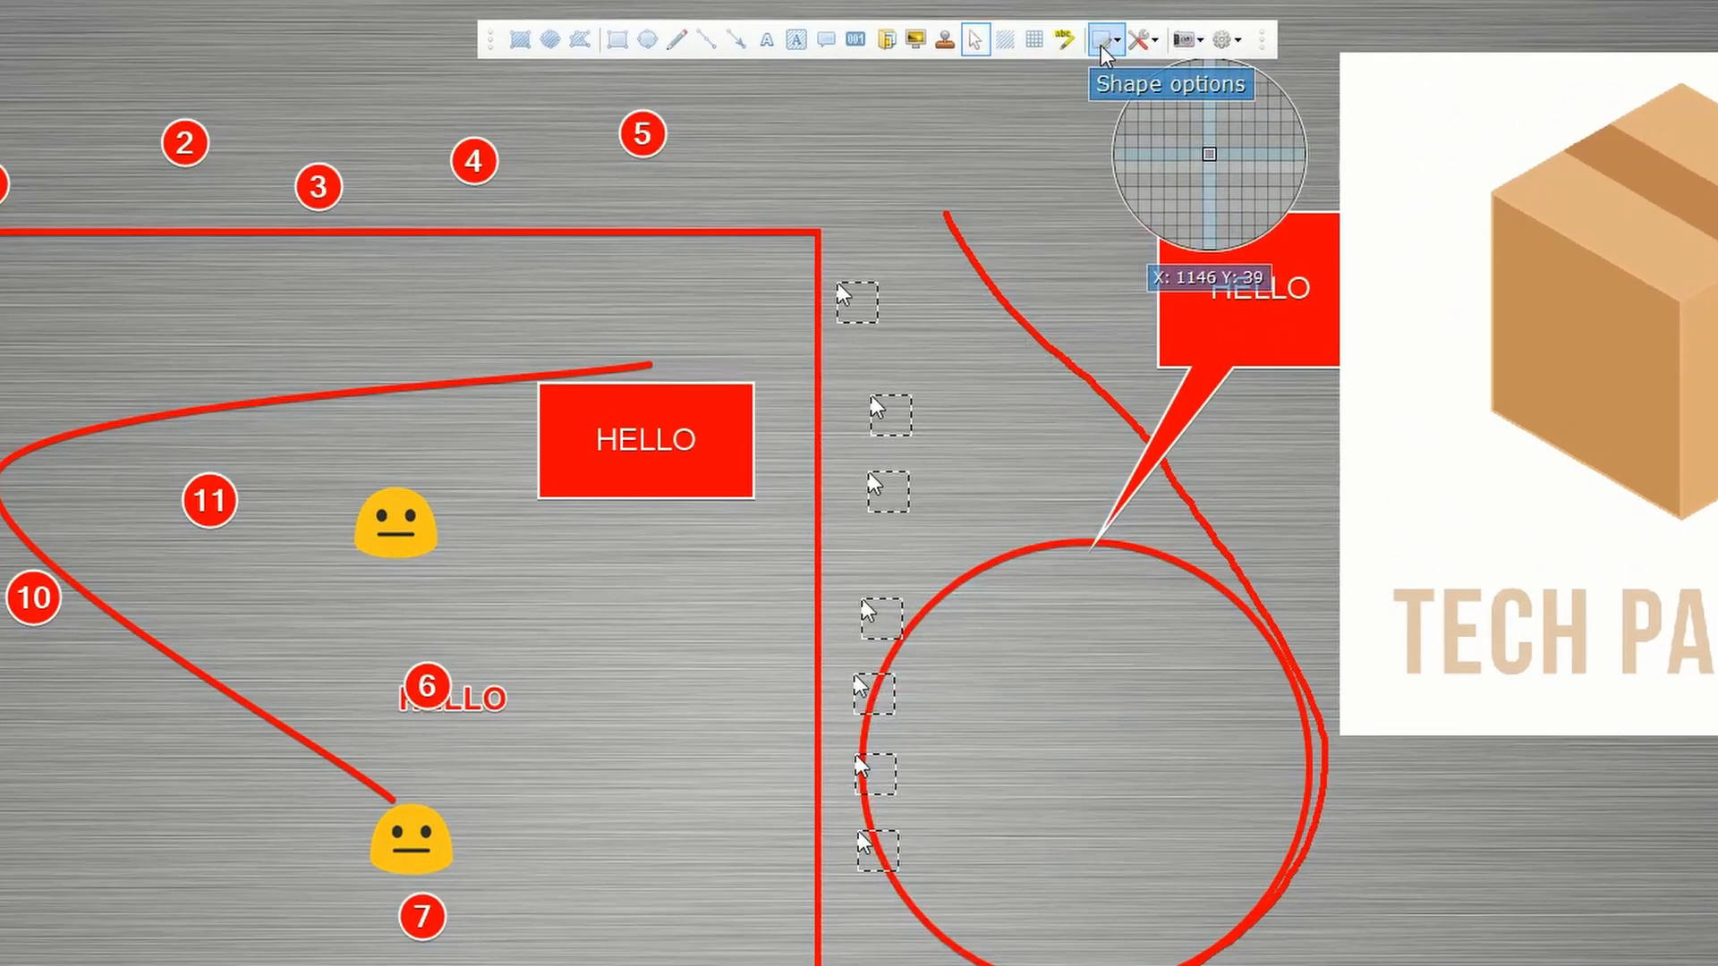
Step: Set the cursor type to Arrow and stamp four cursors in a second column beside the first
click(1080, 42)
click(1084, 41)
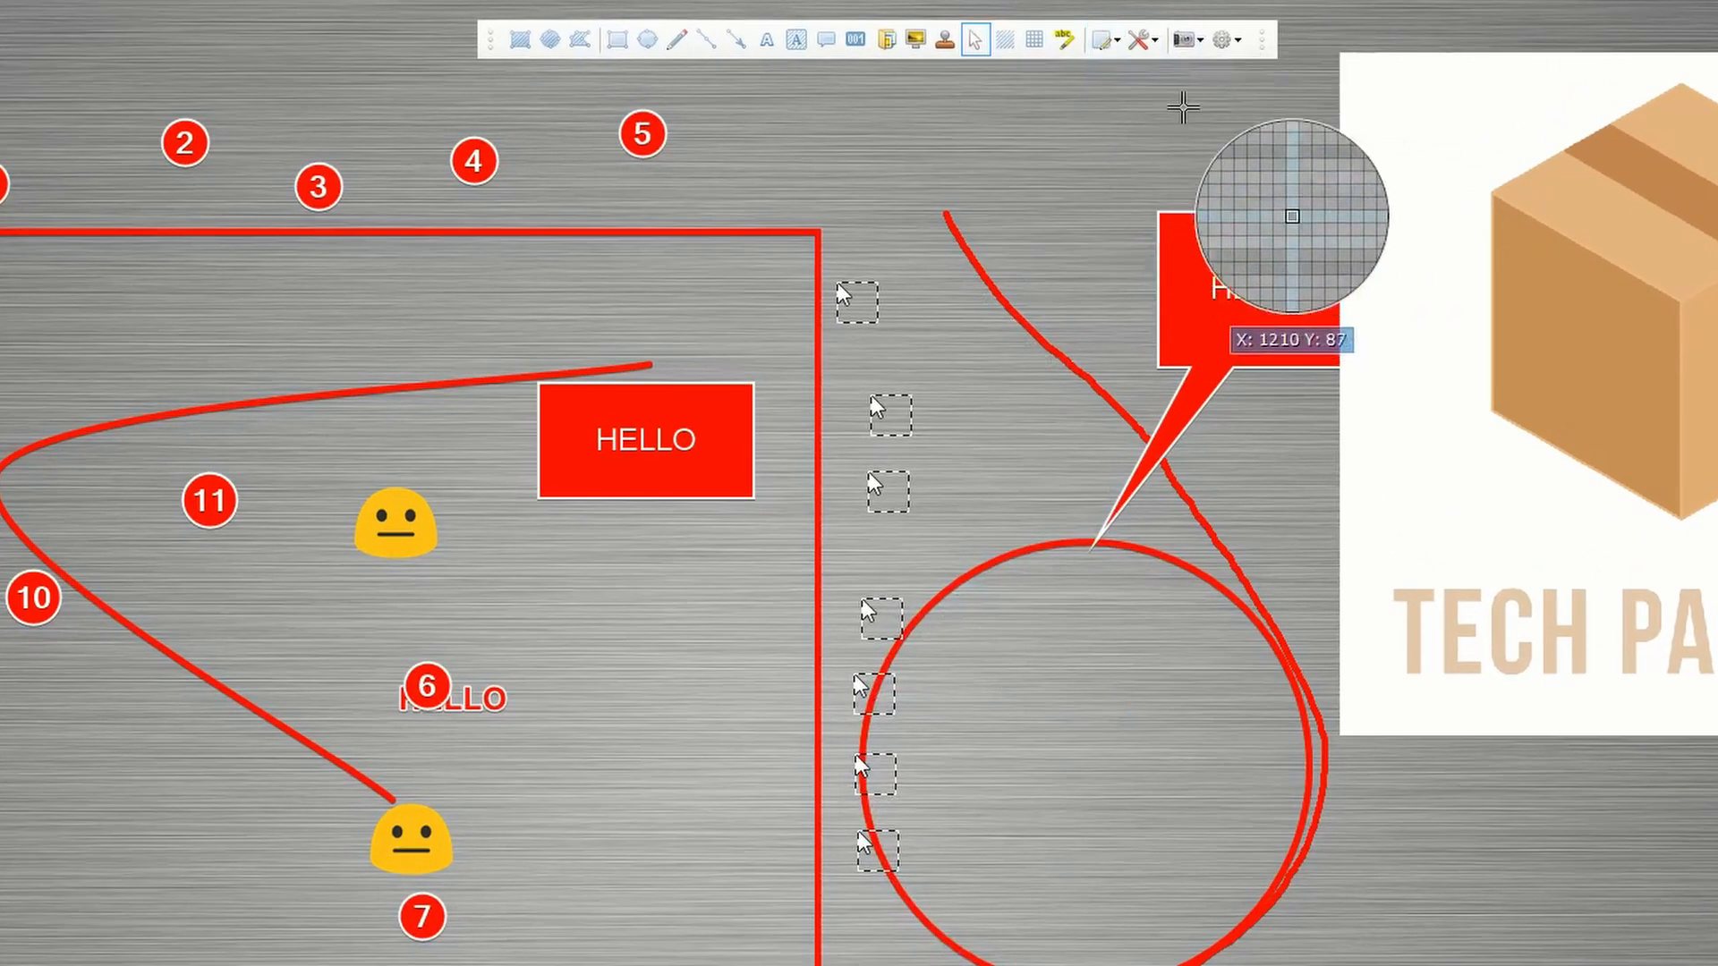
click(1108, 43)
click(1271, 77)
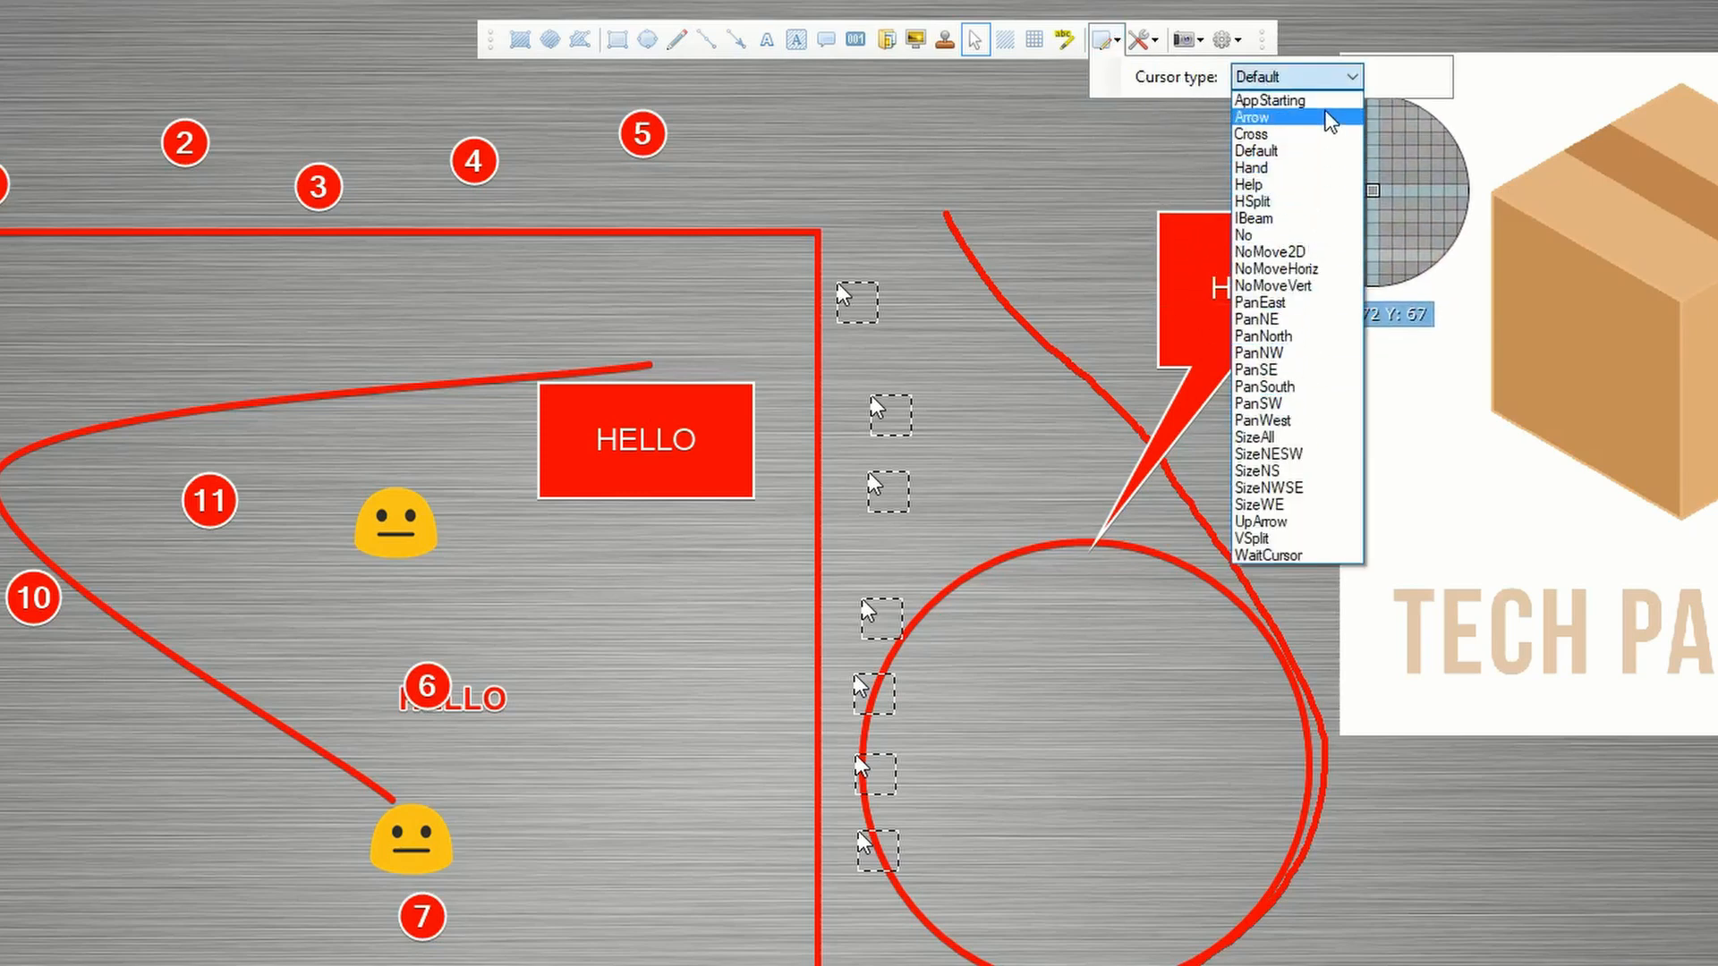
click(1325, 113)
click(968, 231)
click(983, 355)
click(1004, 442)
click(1004, 525)
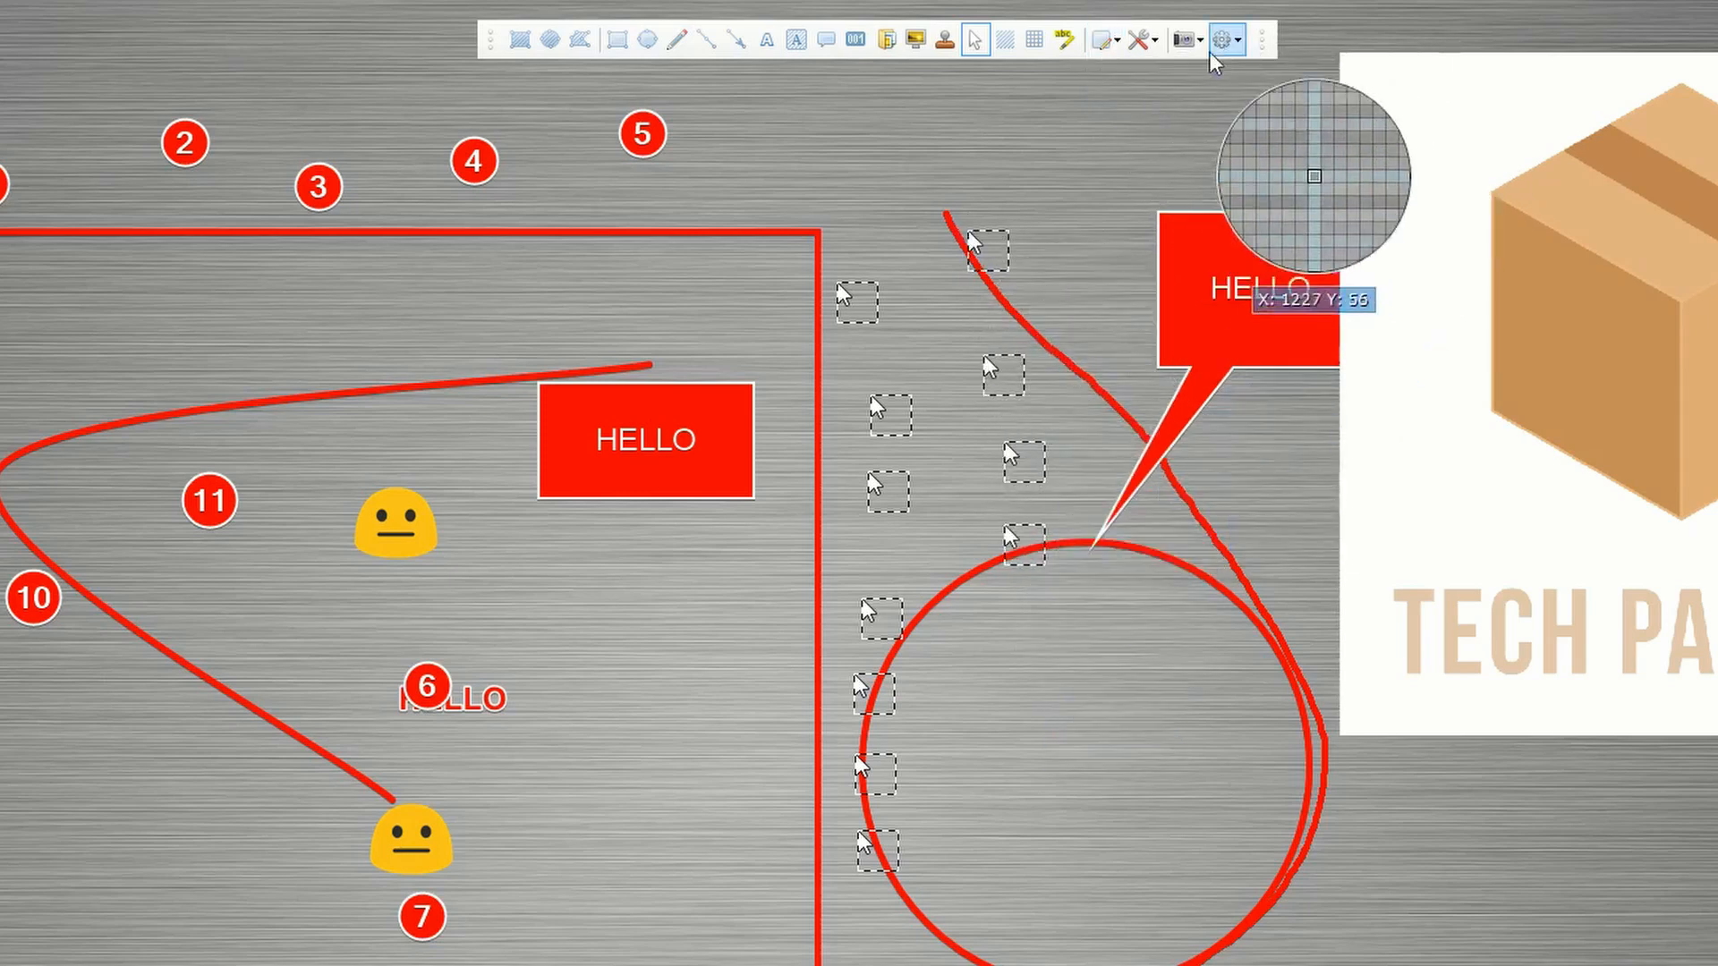
Step: Set the cursor type to Cross and stamp three cursors above the arrow cursors and the speech balloon
click(1155, 43)
click(1155, 43)
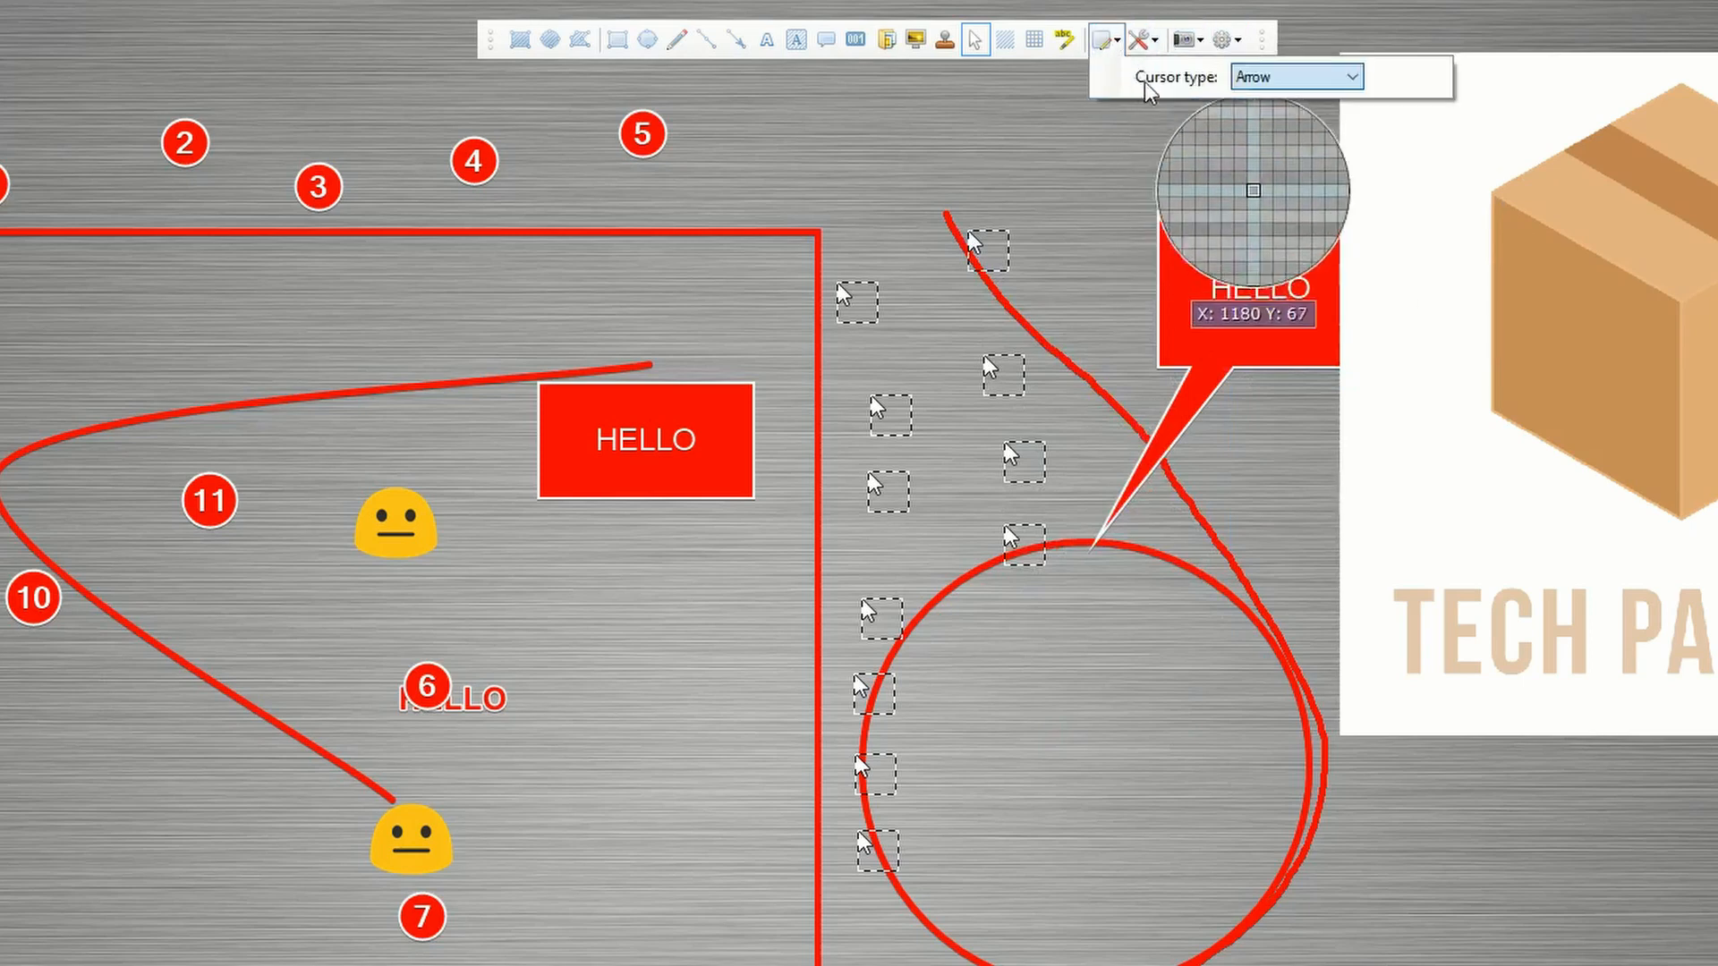
click(1275, 78)
click(1251, 133)
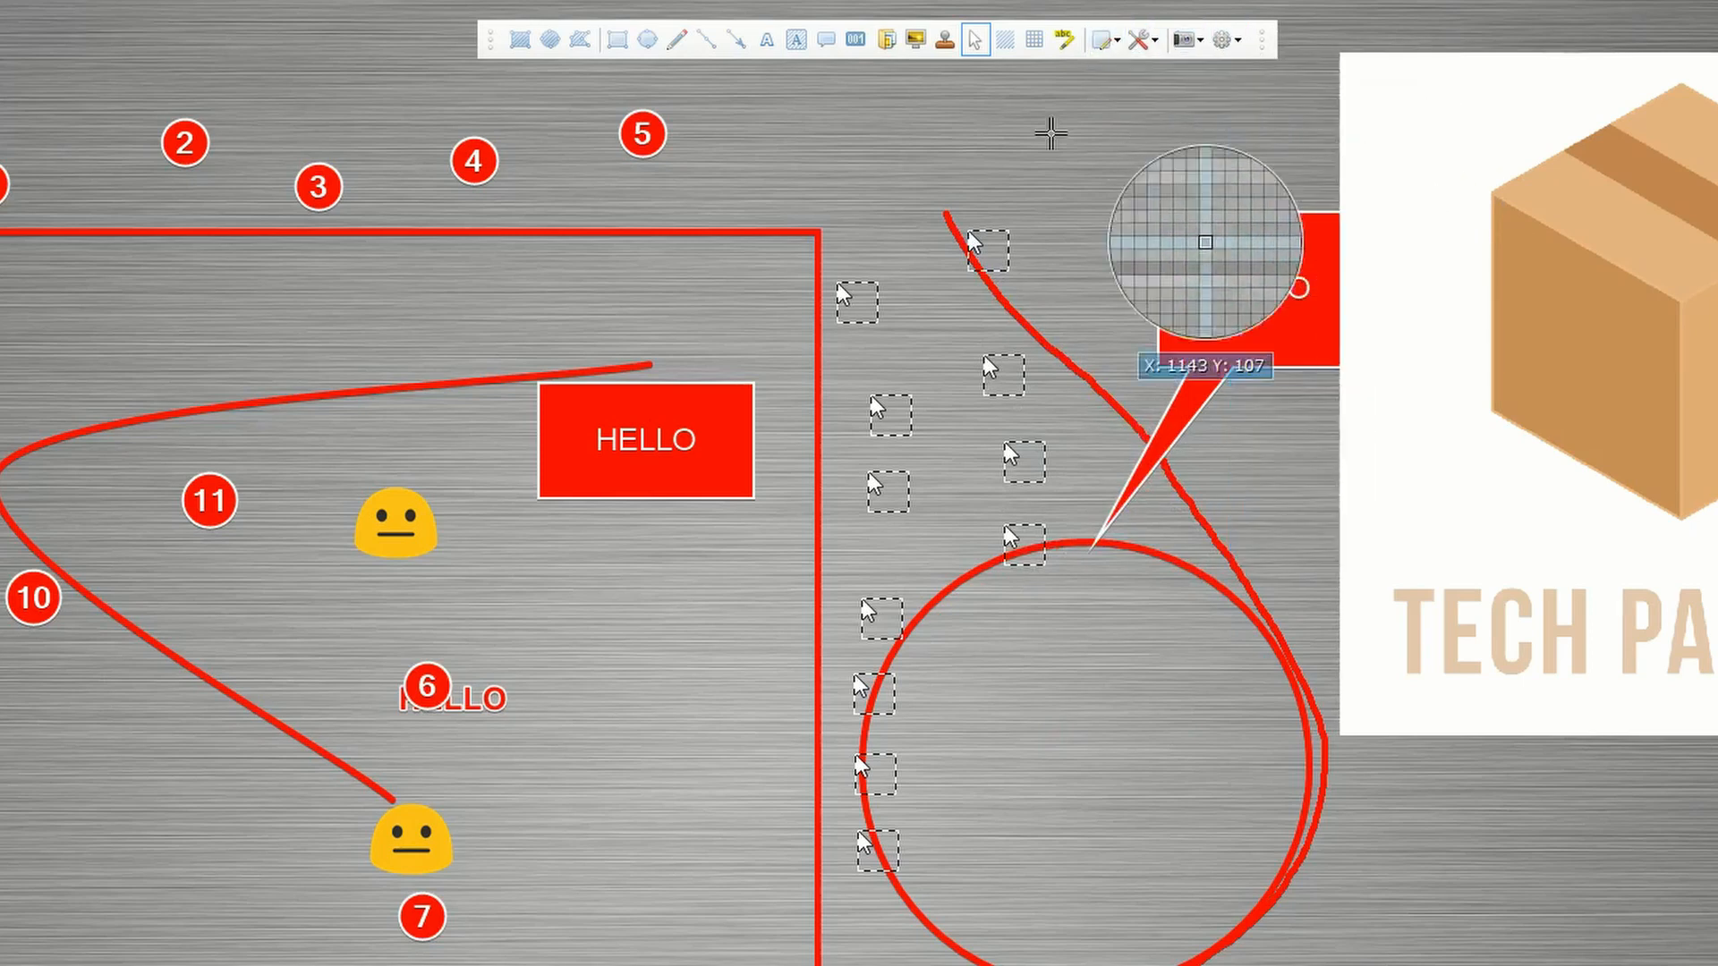
click(954, 164)
click(1091, 132)
click(1182, 186)
Step: Set the cursor type to Hand, stamp one hand cursor beside the freehand curve's upper end, and set the type back to Default
click(1154, 40)
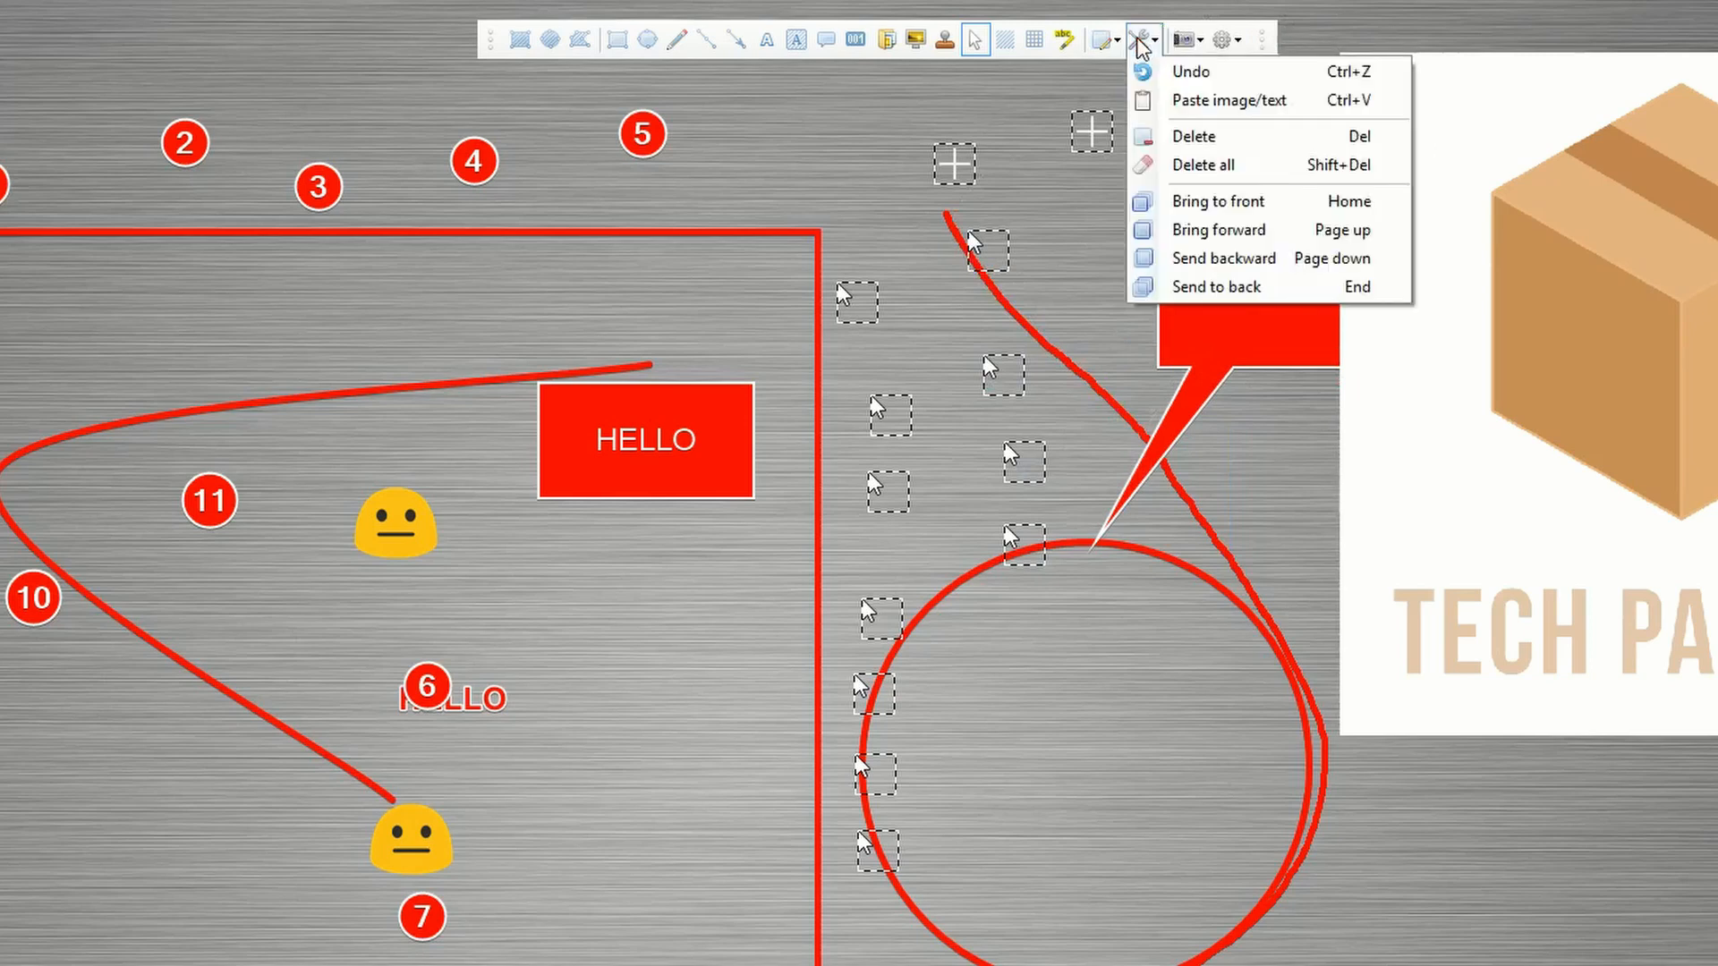
click(1154, 40)
click(1117, 39)
click(1245, 81)
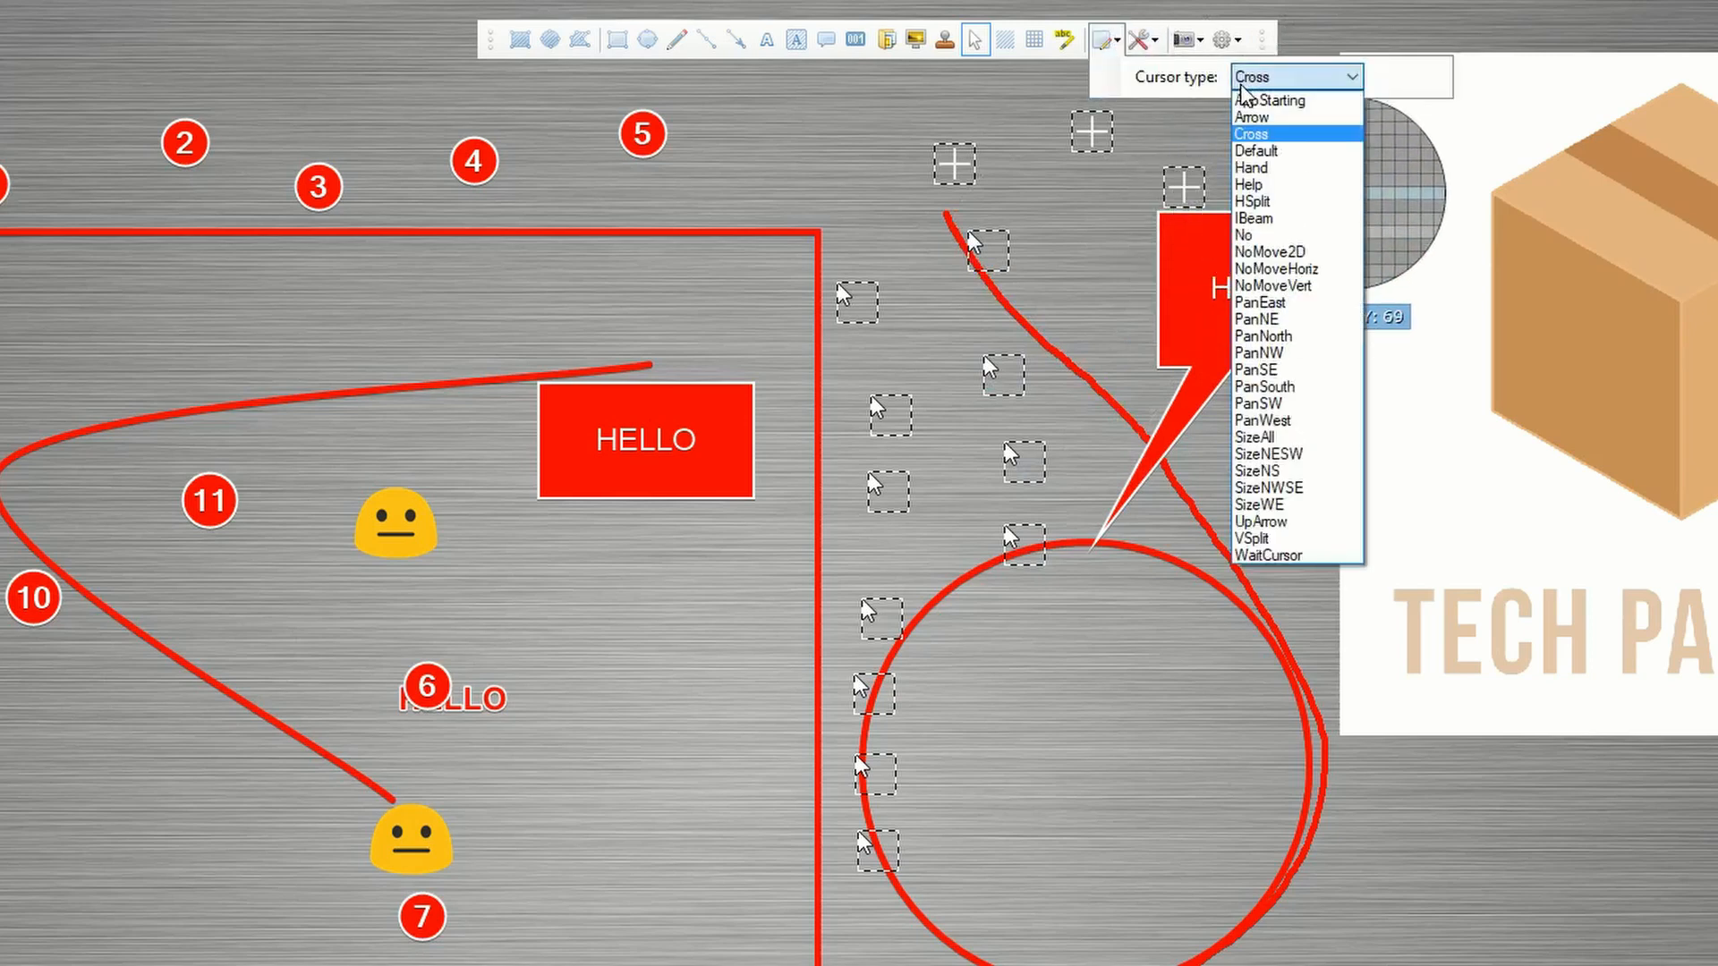
click(1264, 170)
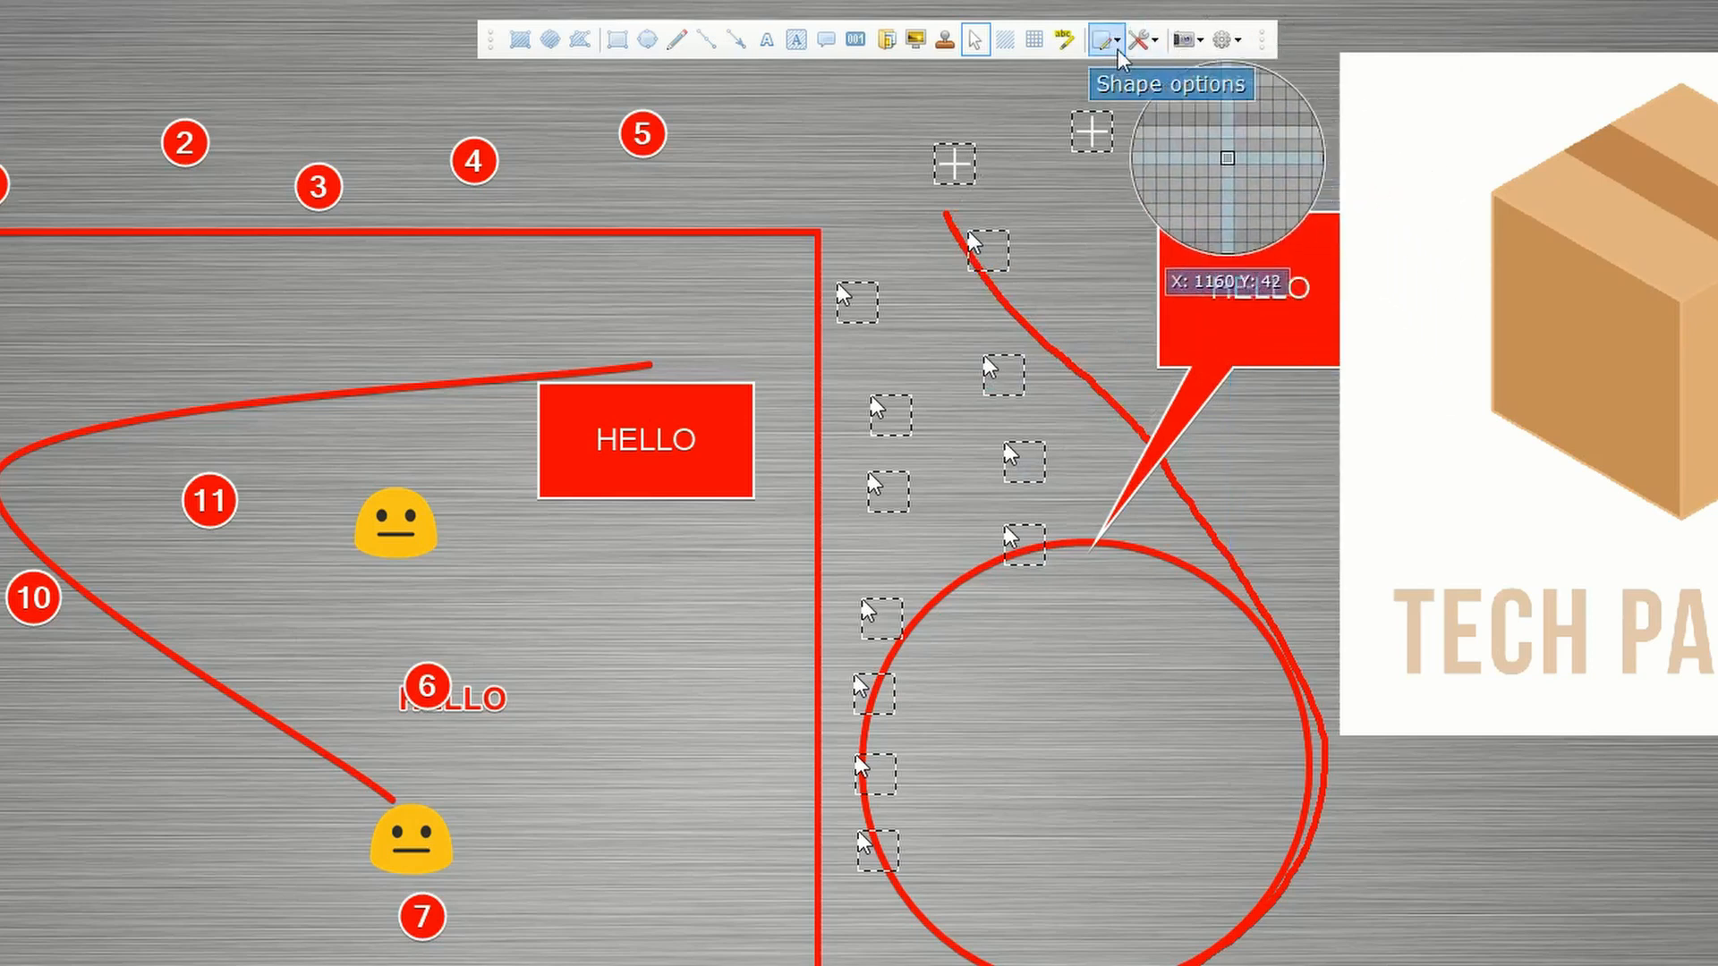
click(1295, 77)
click(1252, 167)
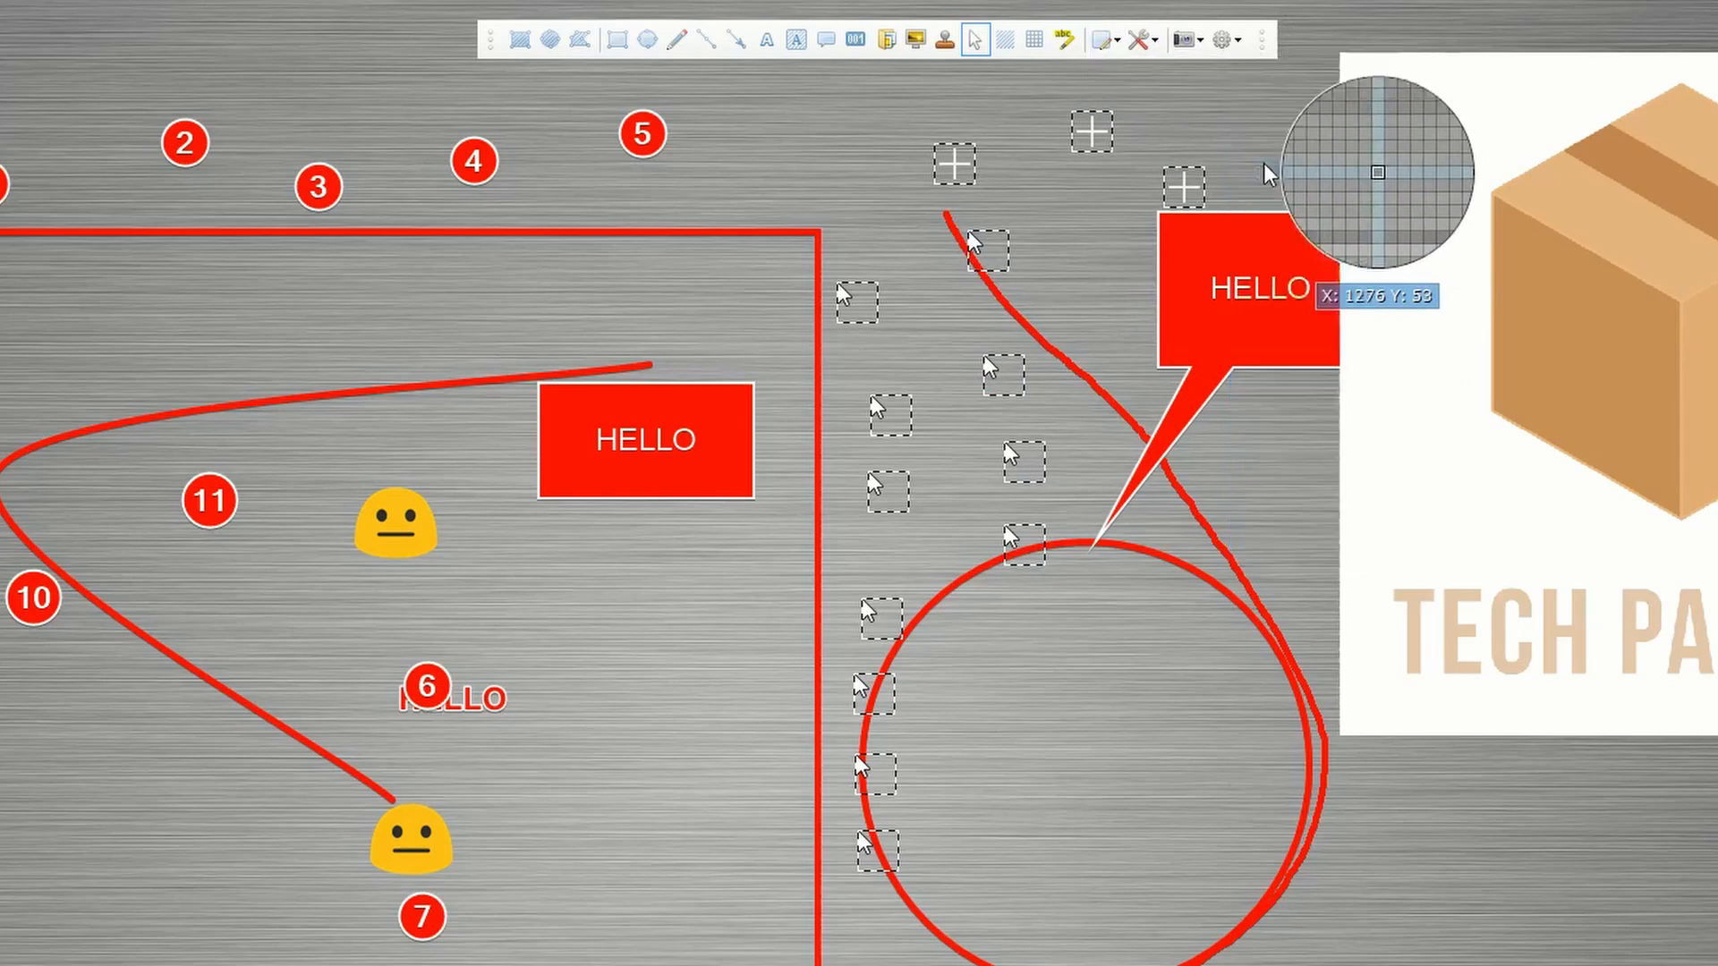
click(1118, 41)
click(1118, 41)
click(1118, 41)
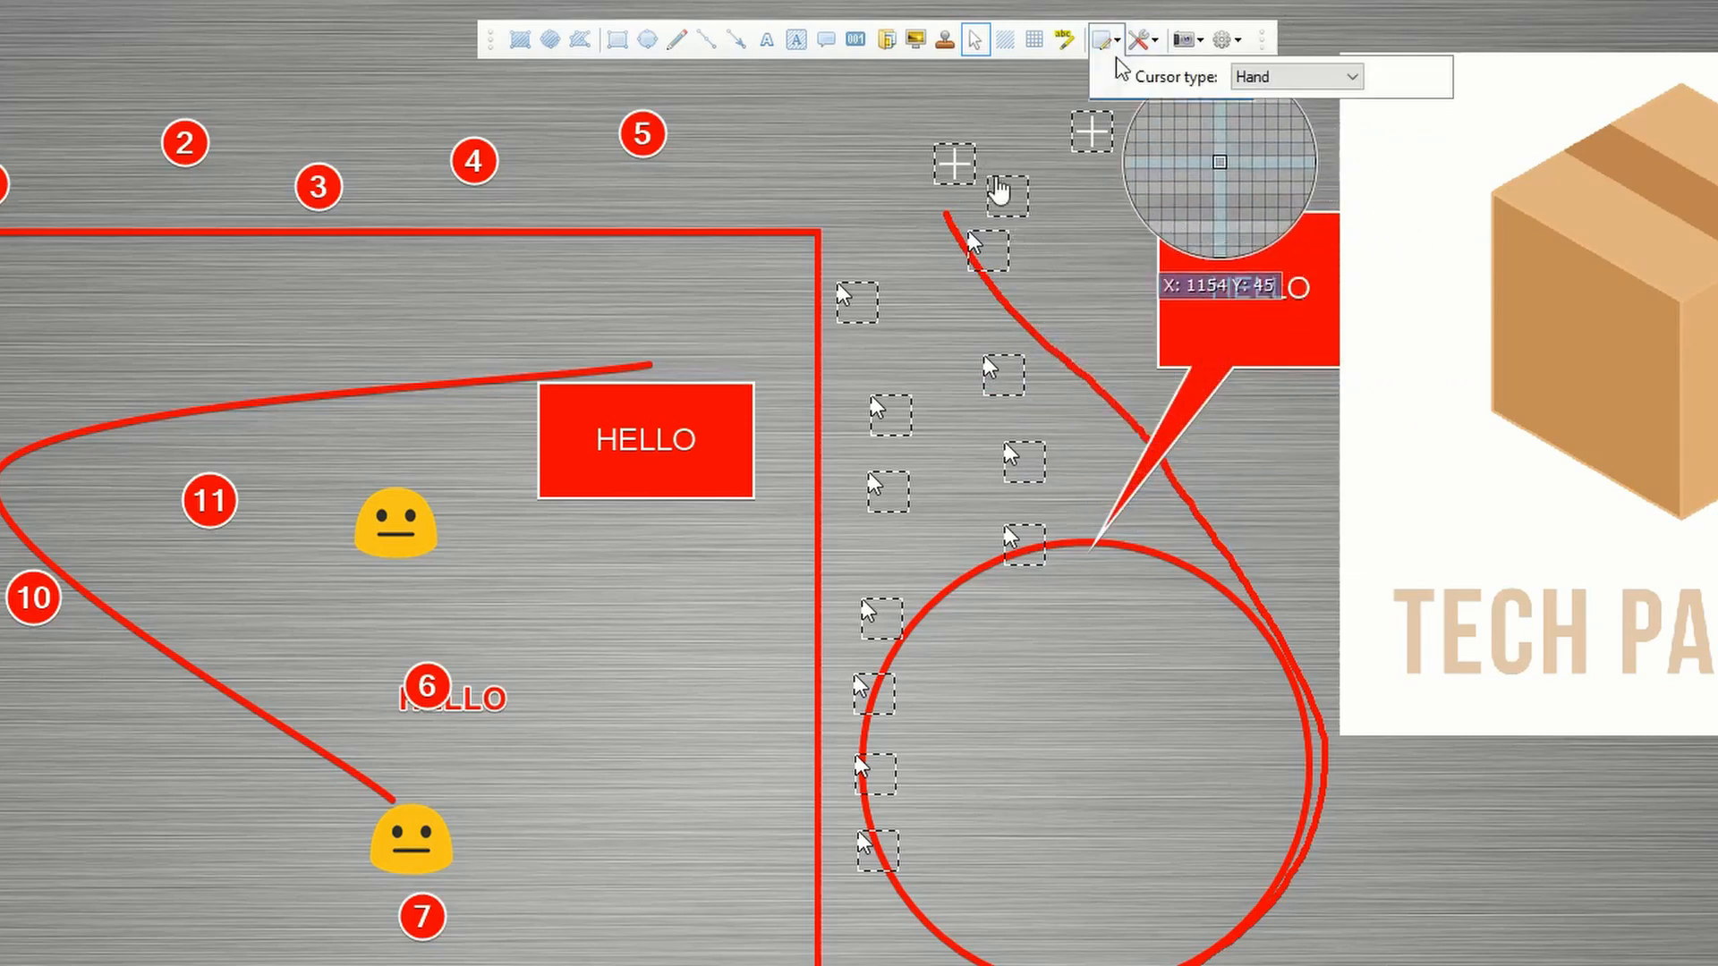
click(1250, 78)
click(1258, 152)
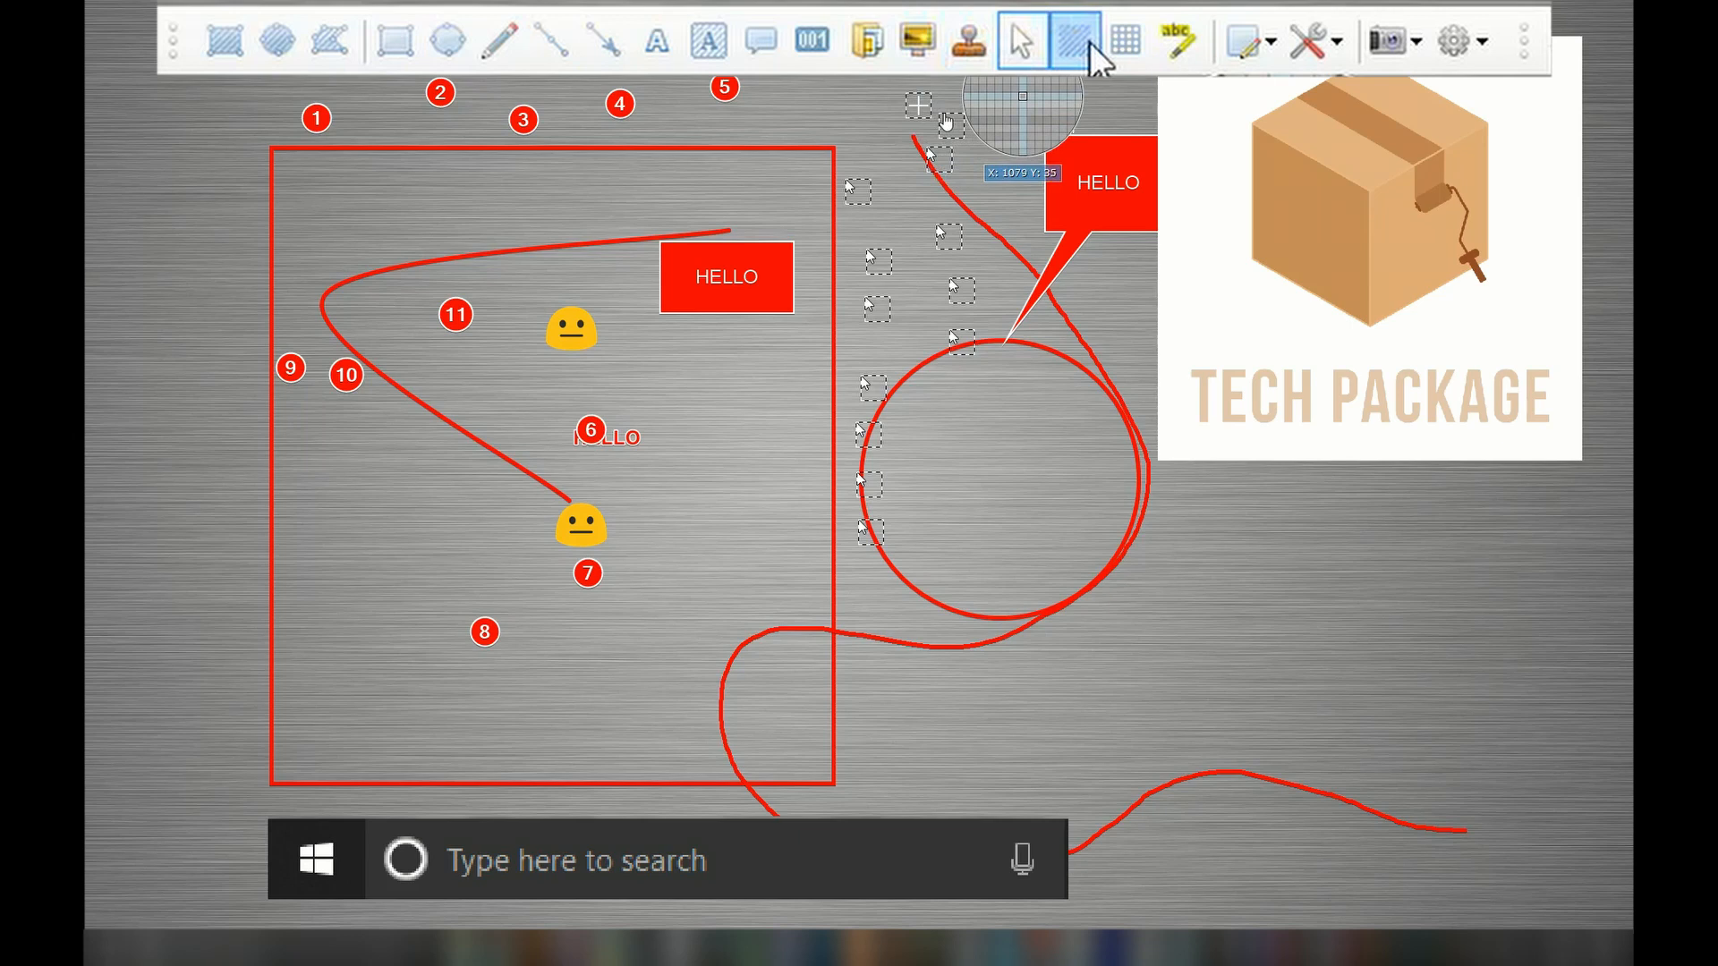
Step: Draw a blur area over step markers 1 to 3 and move it inside the red rectangle around the upper emoji
click(1076, 41)
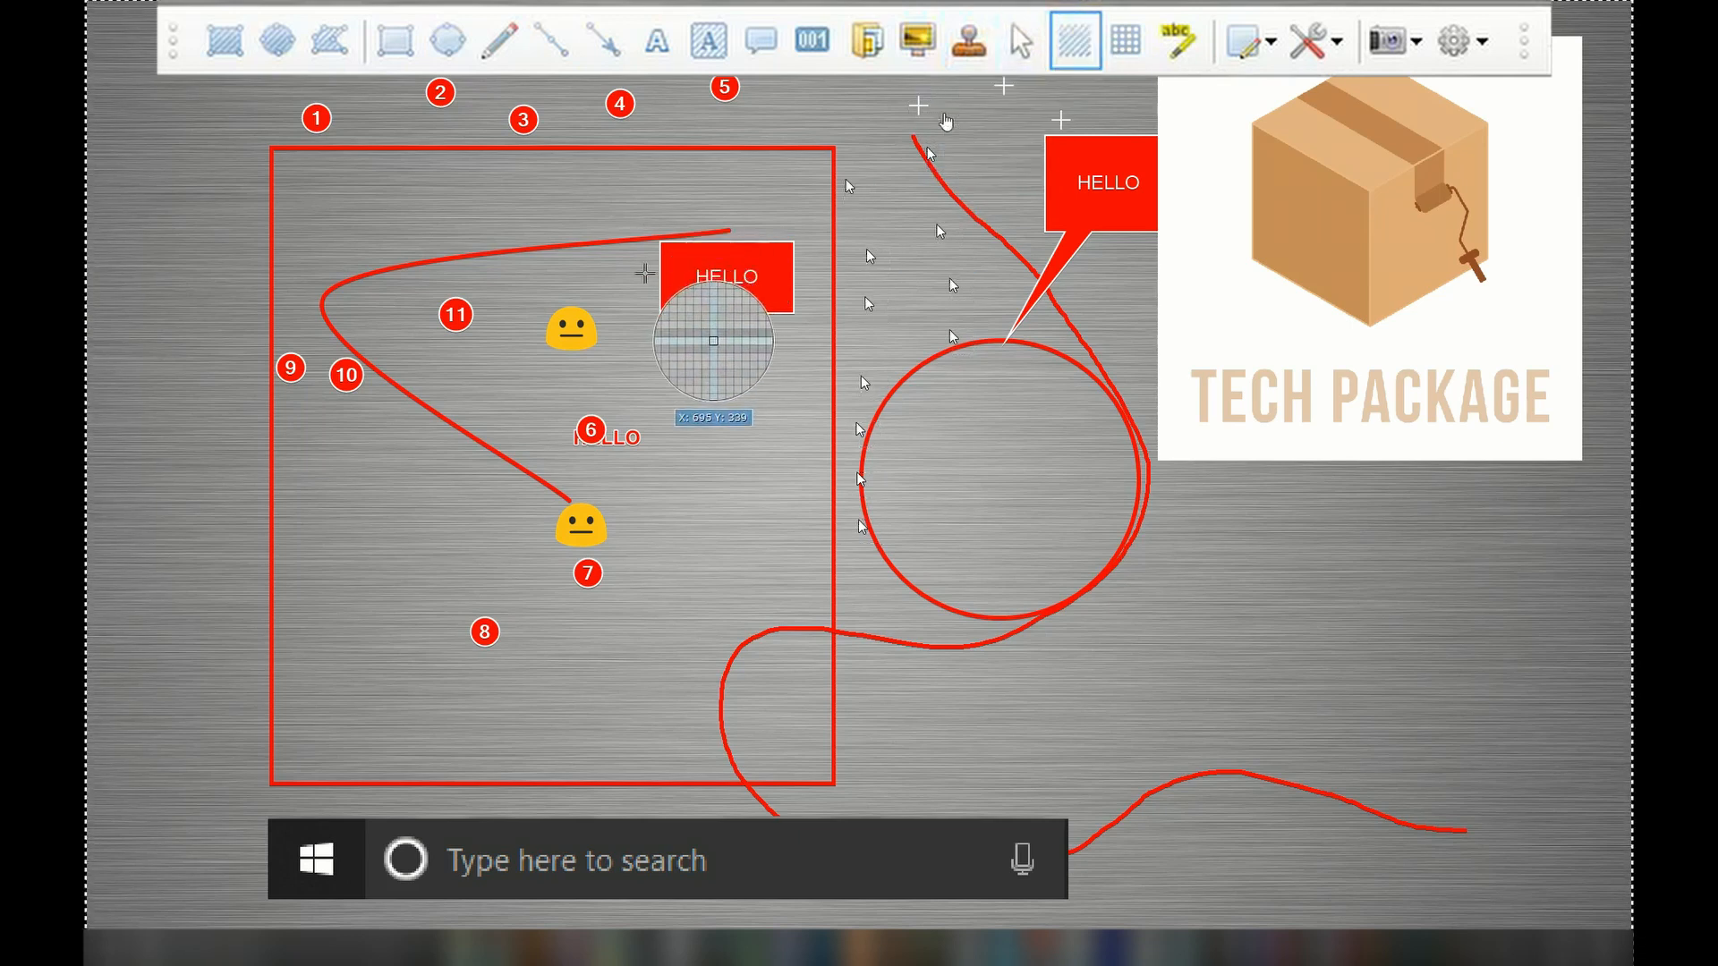
drag(209, 54, 602, 250)
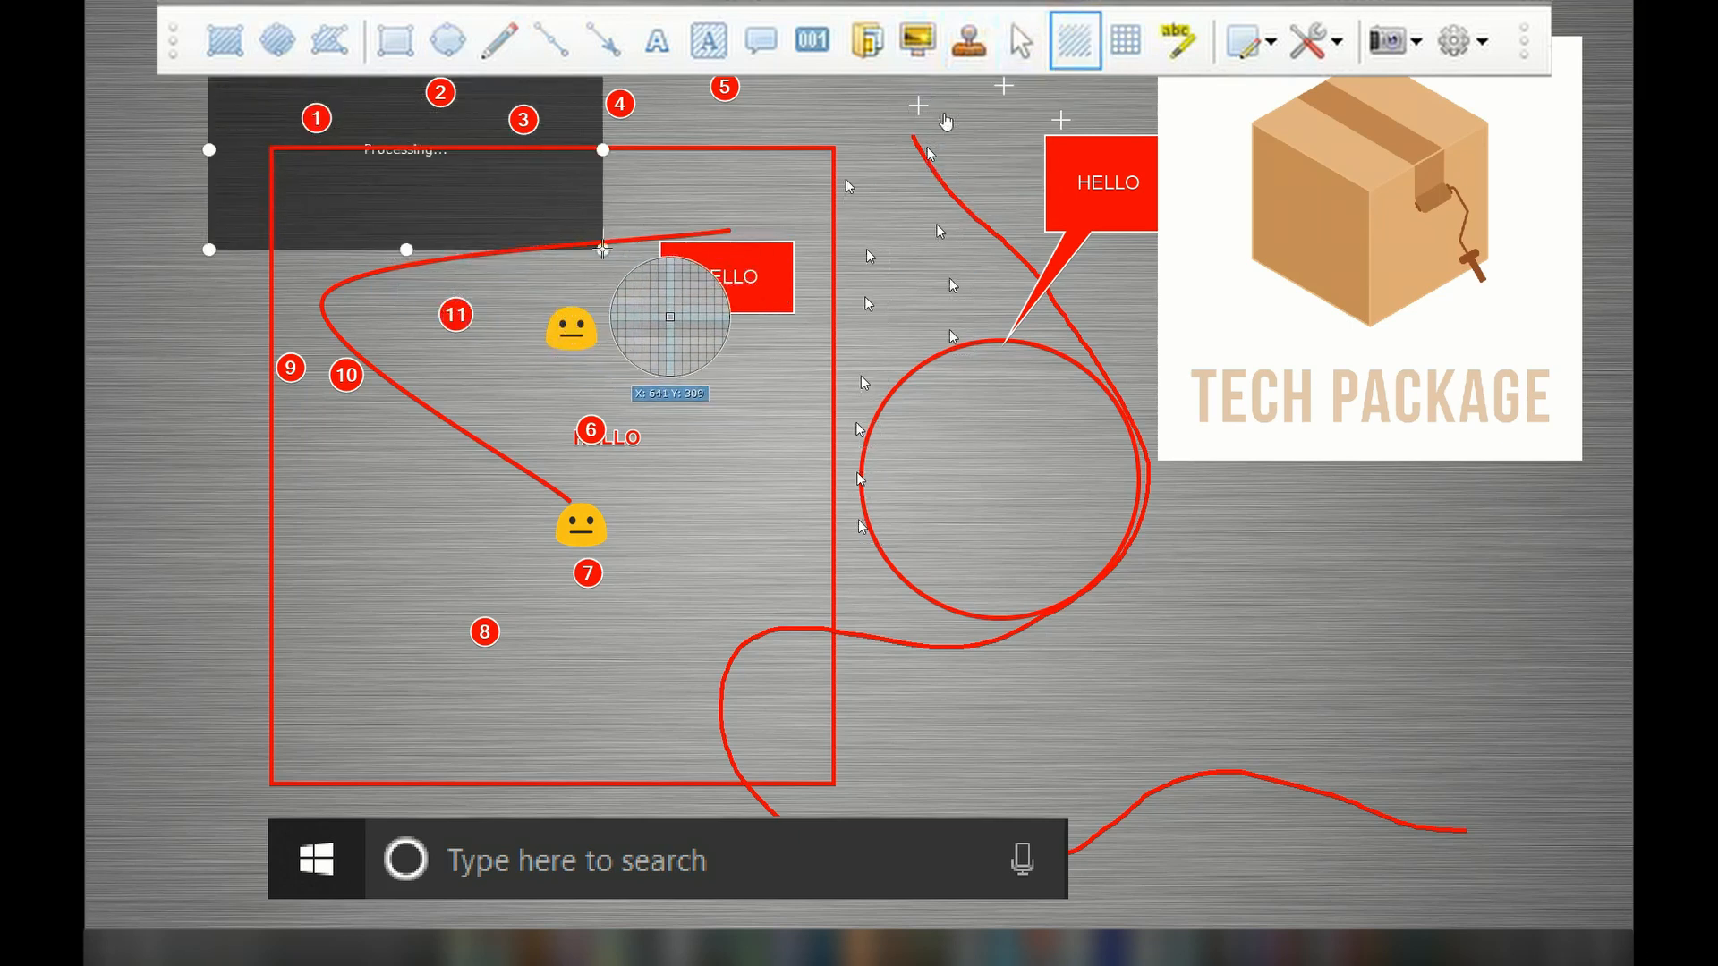
drag(511, 198, 423, 169)
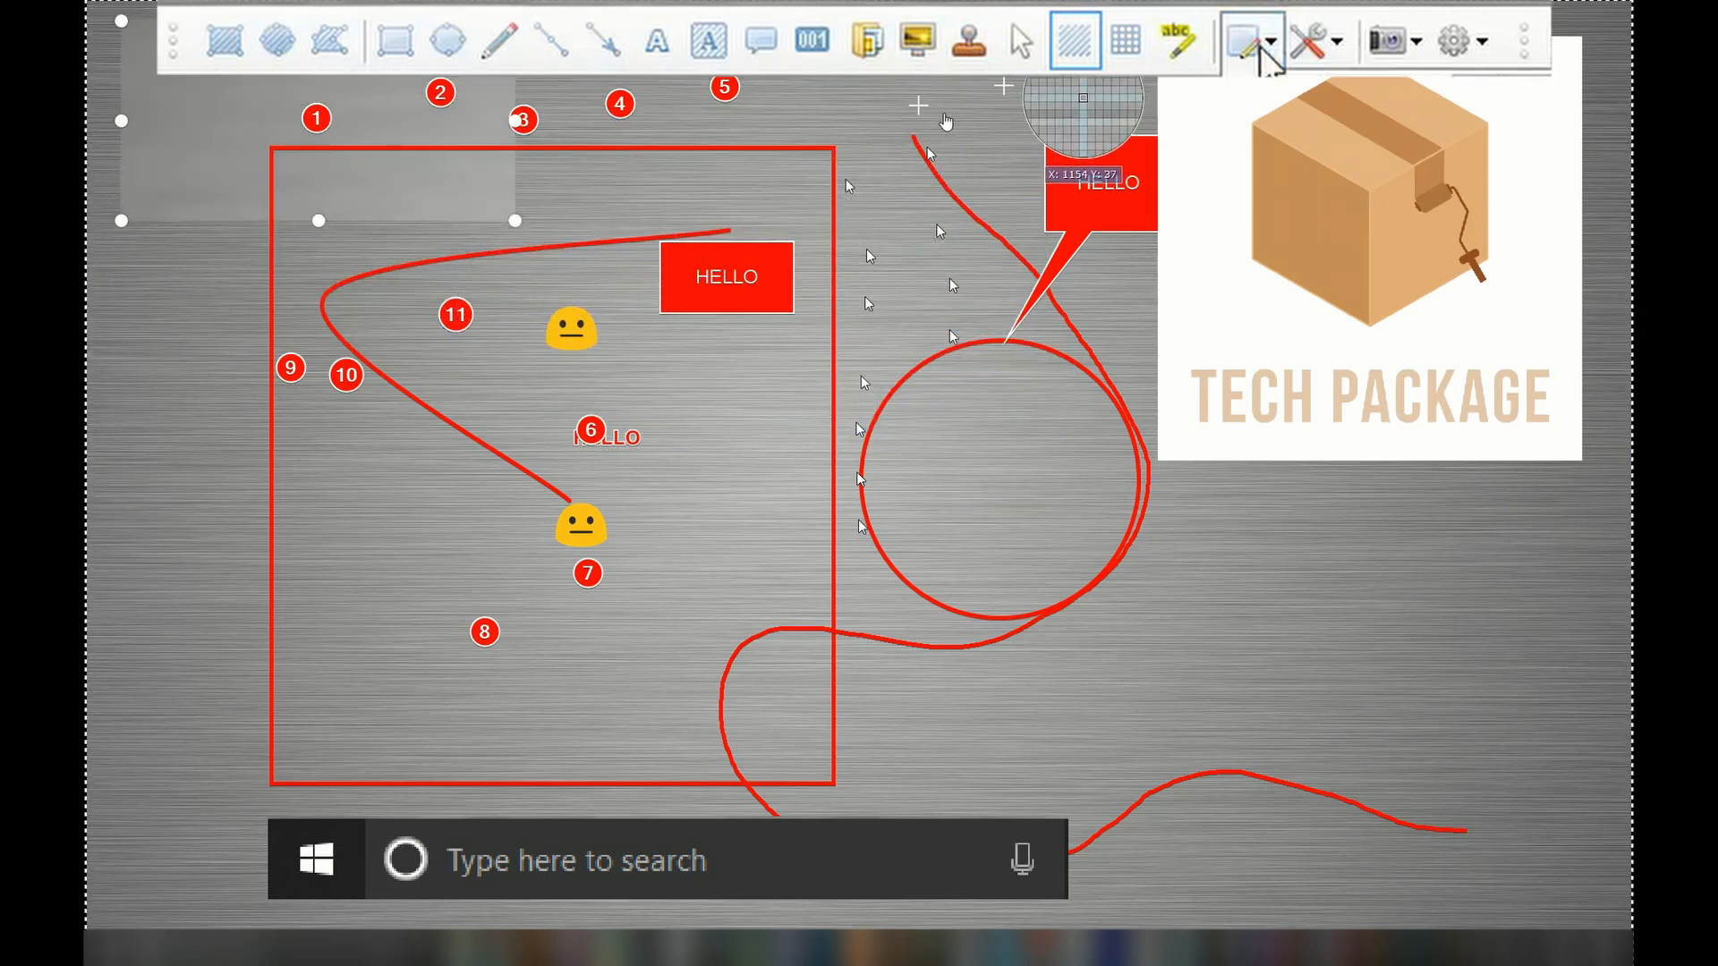
click(1310, 42)
click(1310, 43)
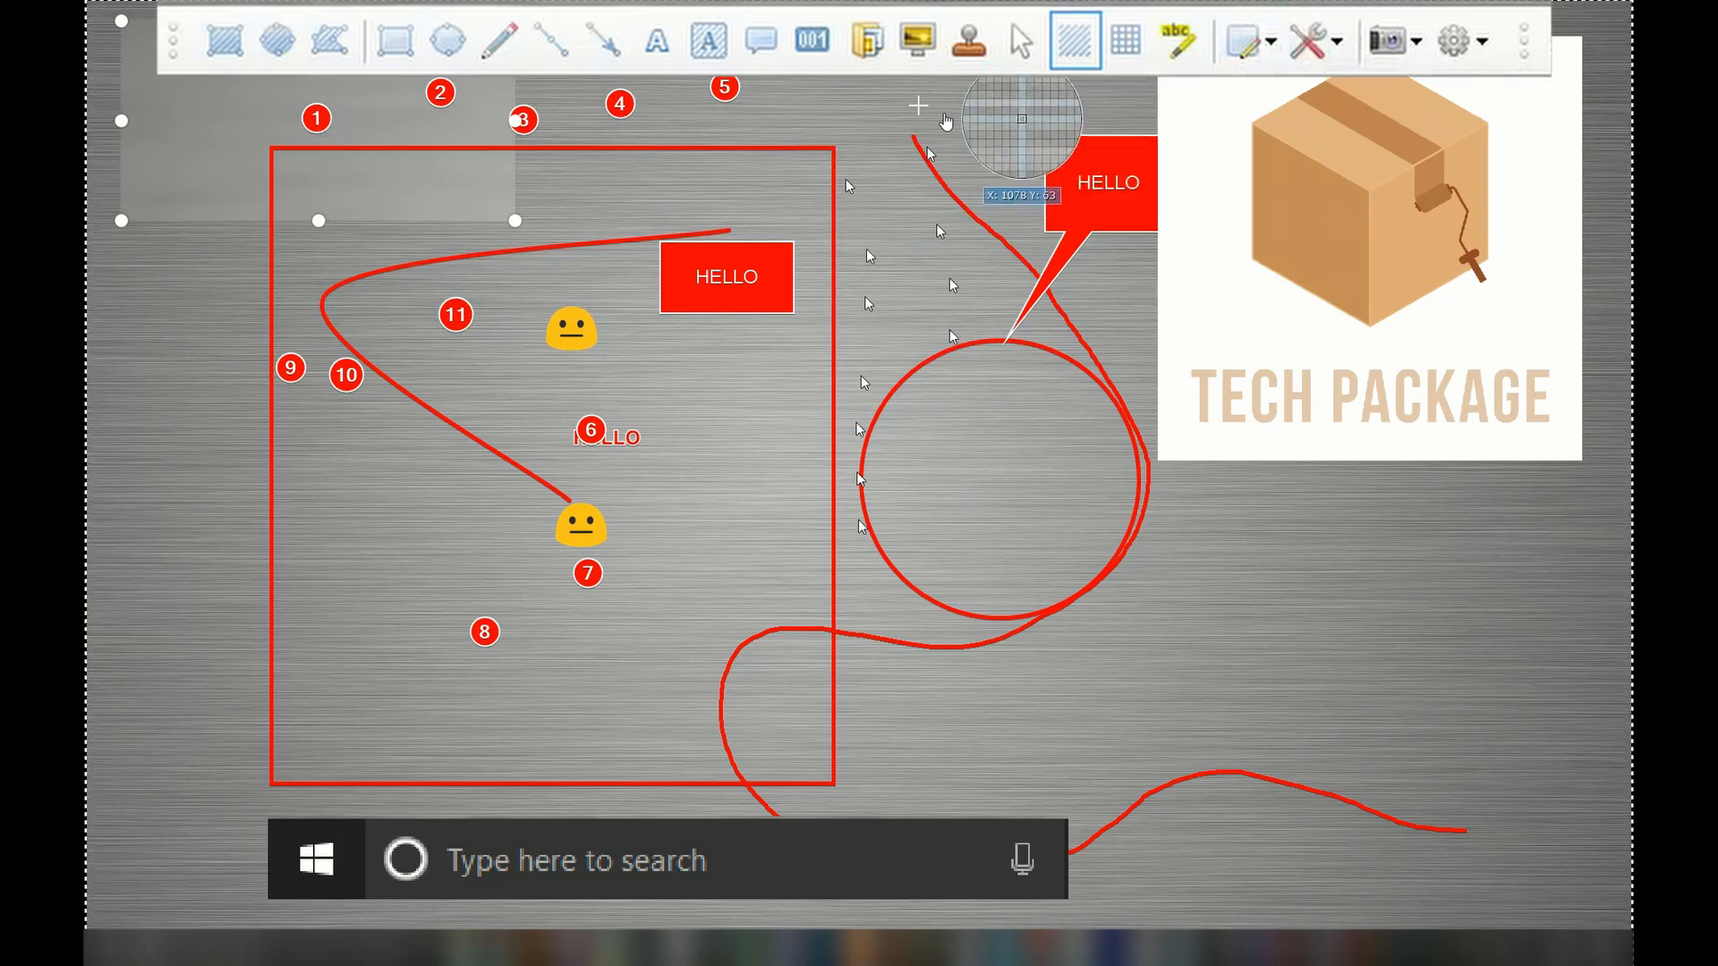
drag(310, 142, 269, 883)
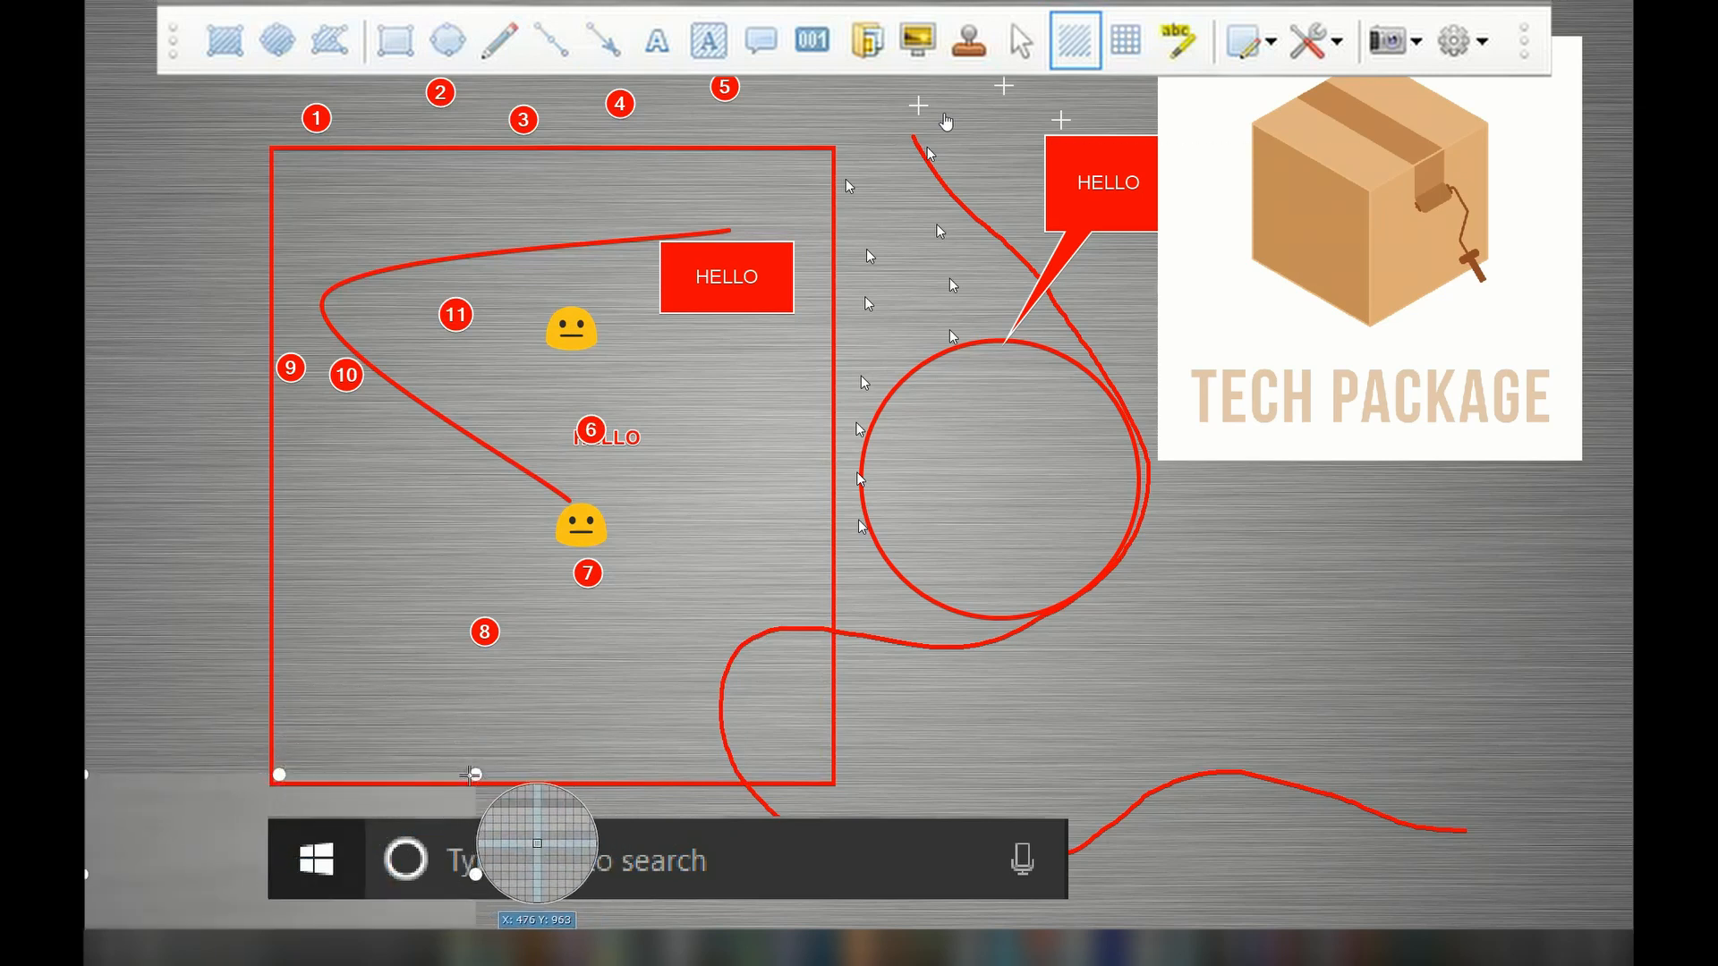
drag(234, 815, 531, 262)
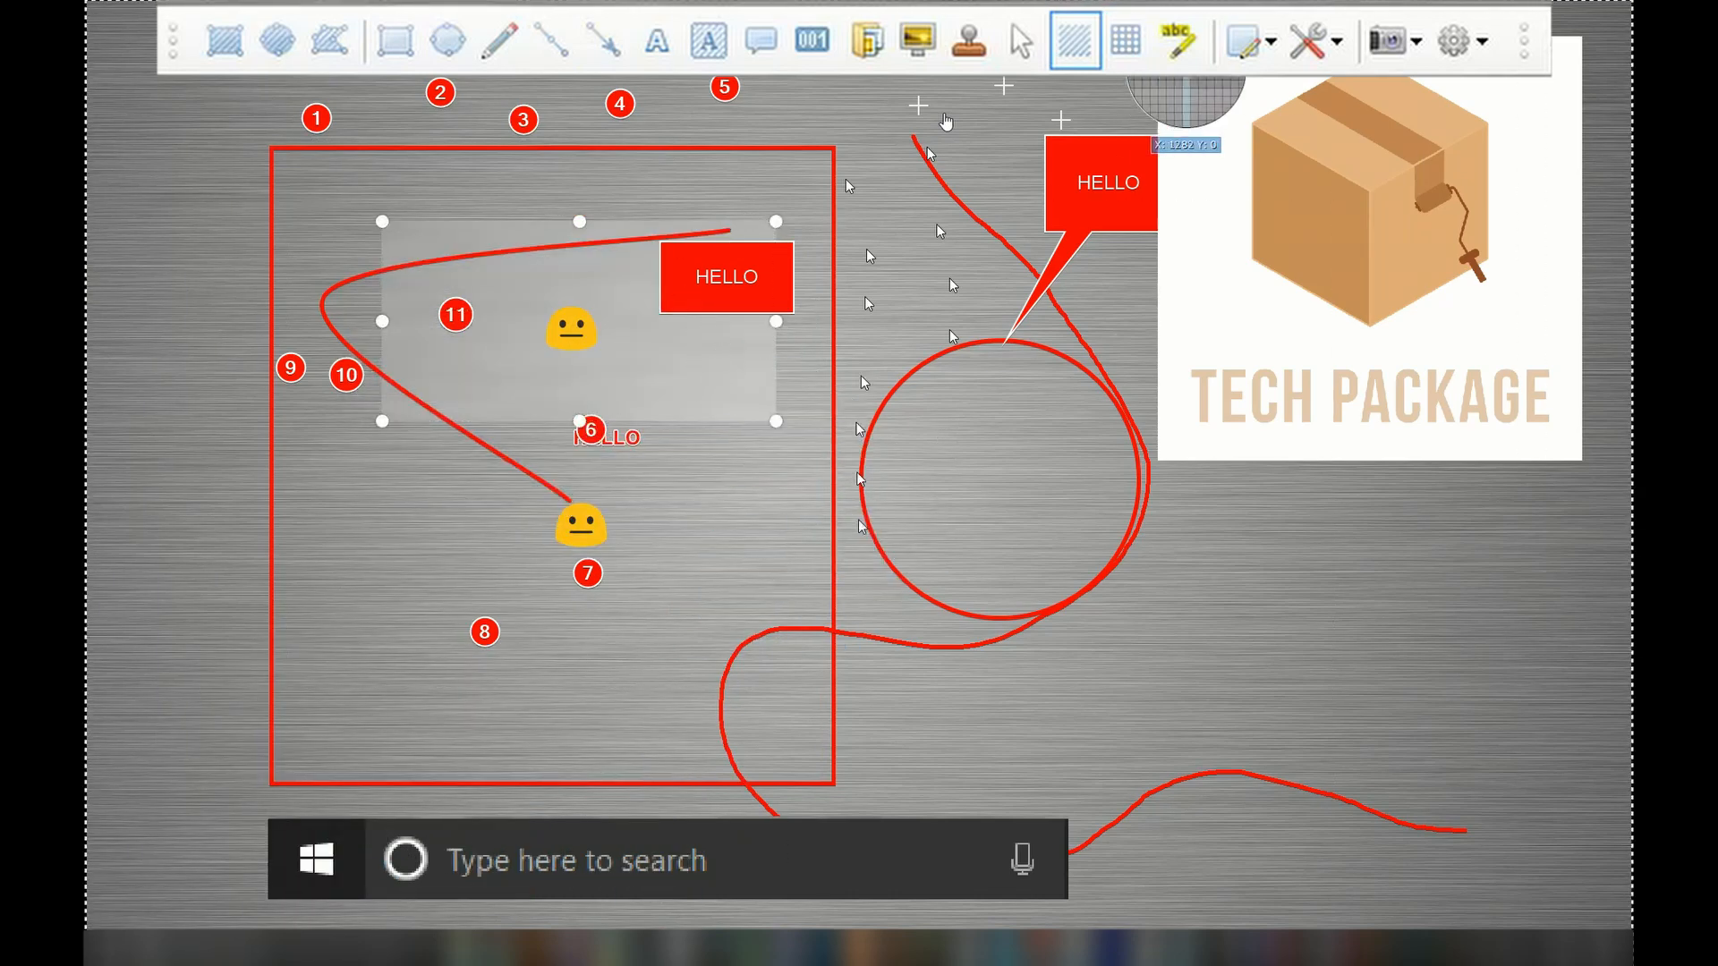
Step: Draw a pixelate area over the cursor stamps near the speech balloon and move it to the start of the taskbar search image
click(1125, 40)
mouse_move(863, 82)
mouse_down()
mouse_move(1047, 174)
mouse_move(1079, 247)
mouse_up()
drag(974, 141, 261, 904)
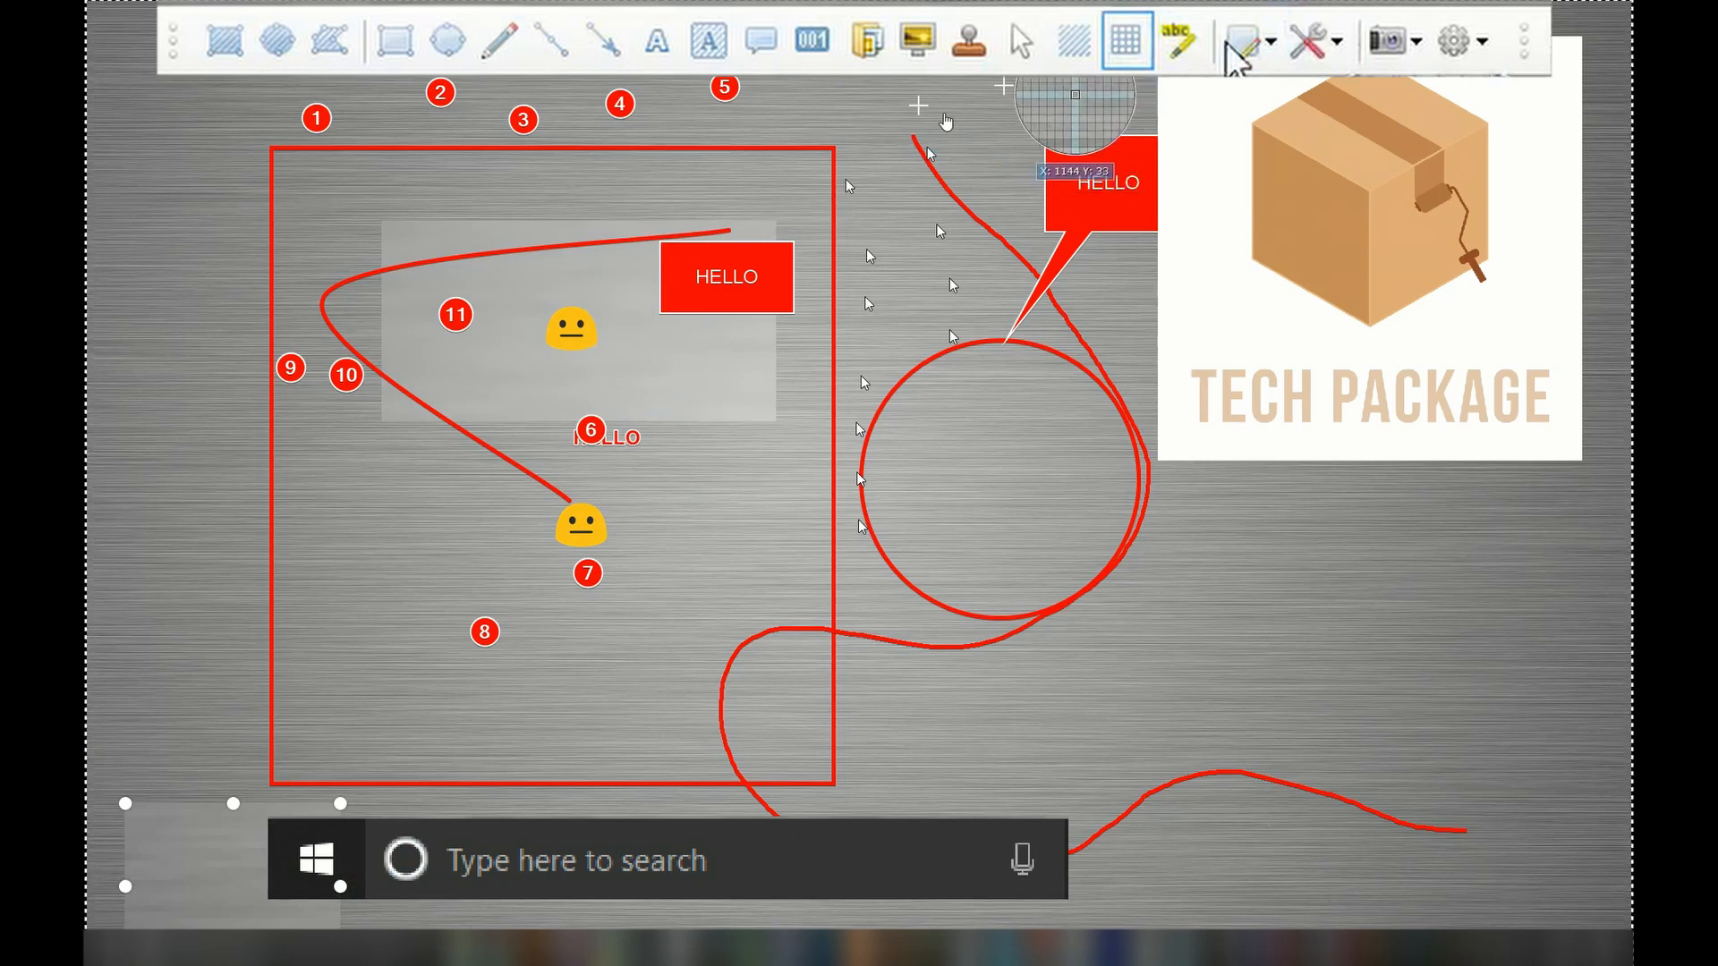
Step: Draw a yellow highlight band over step markers 1 to 5 and move it down across the red rectangle's edge, over marker 6
click(1181, 41)
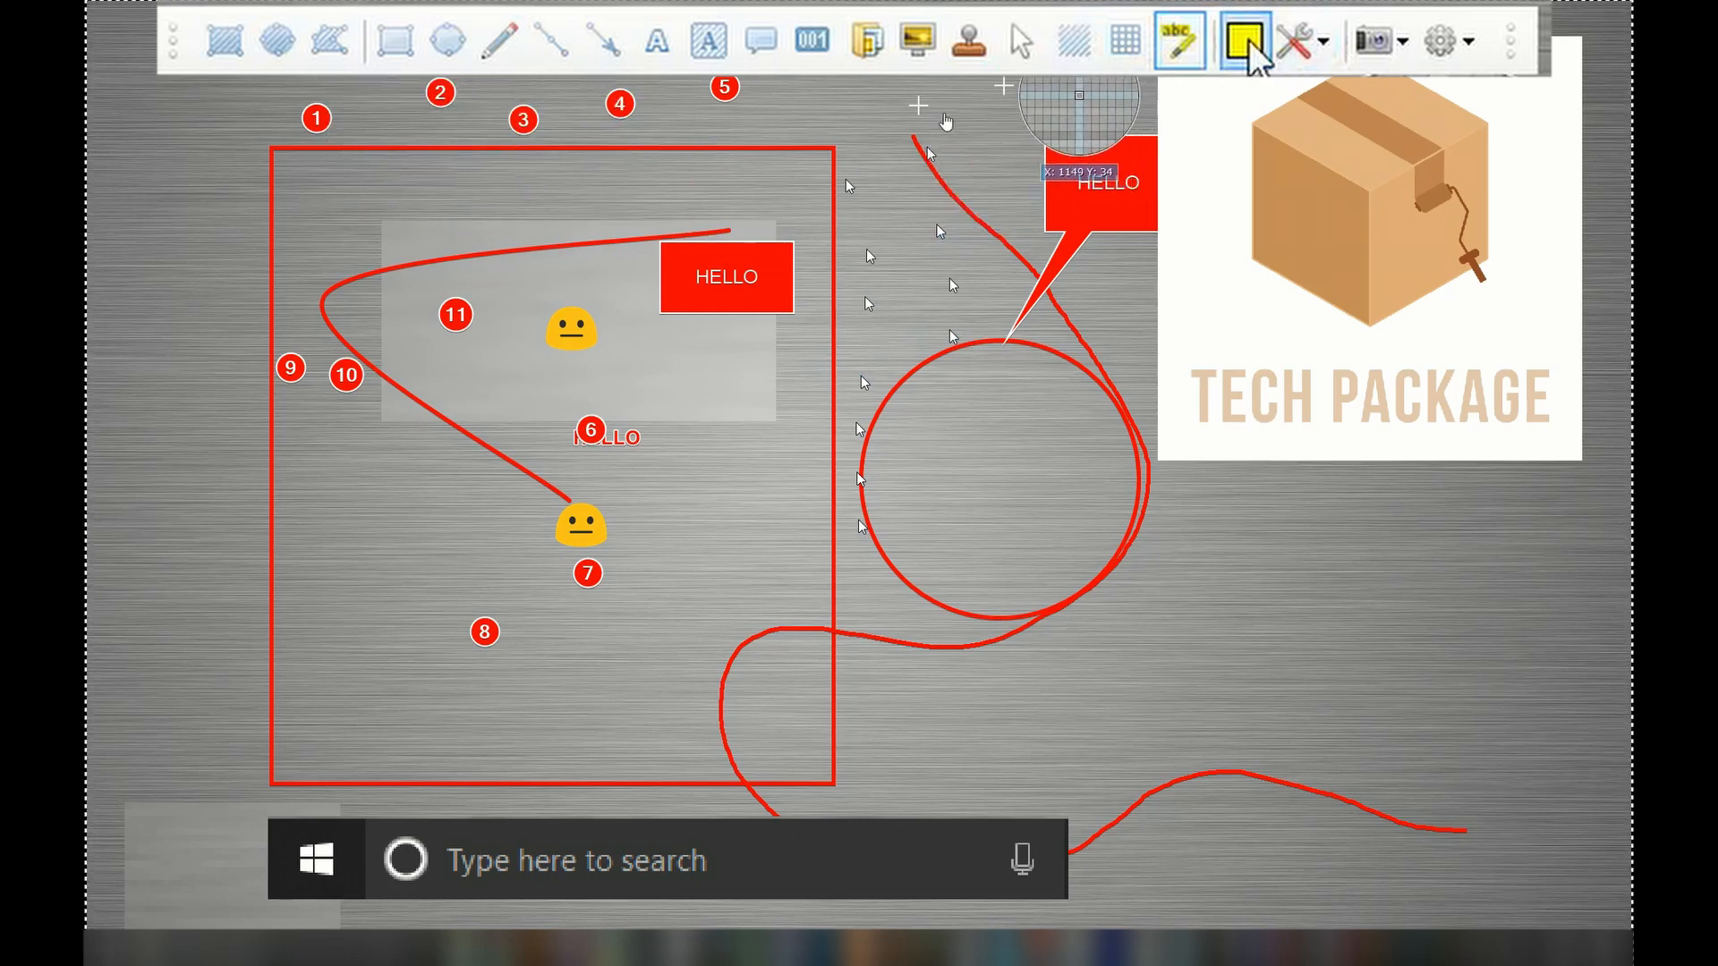
drag(273, 52, 732, 179)
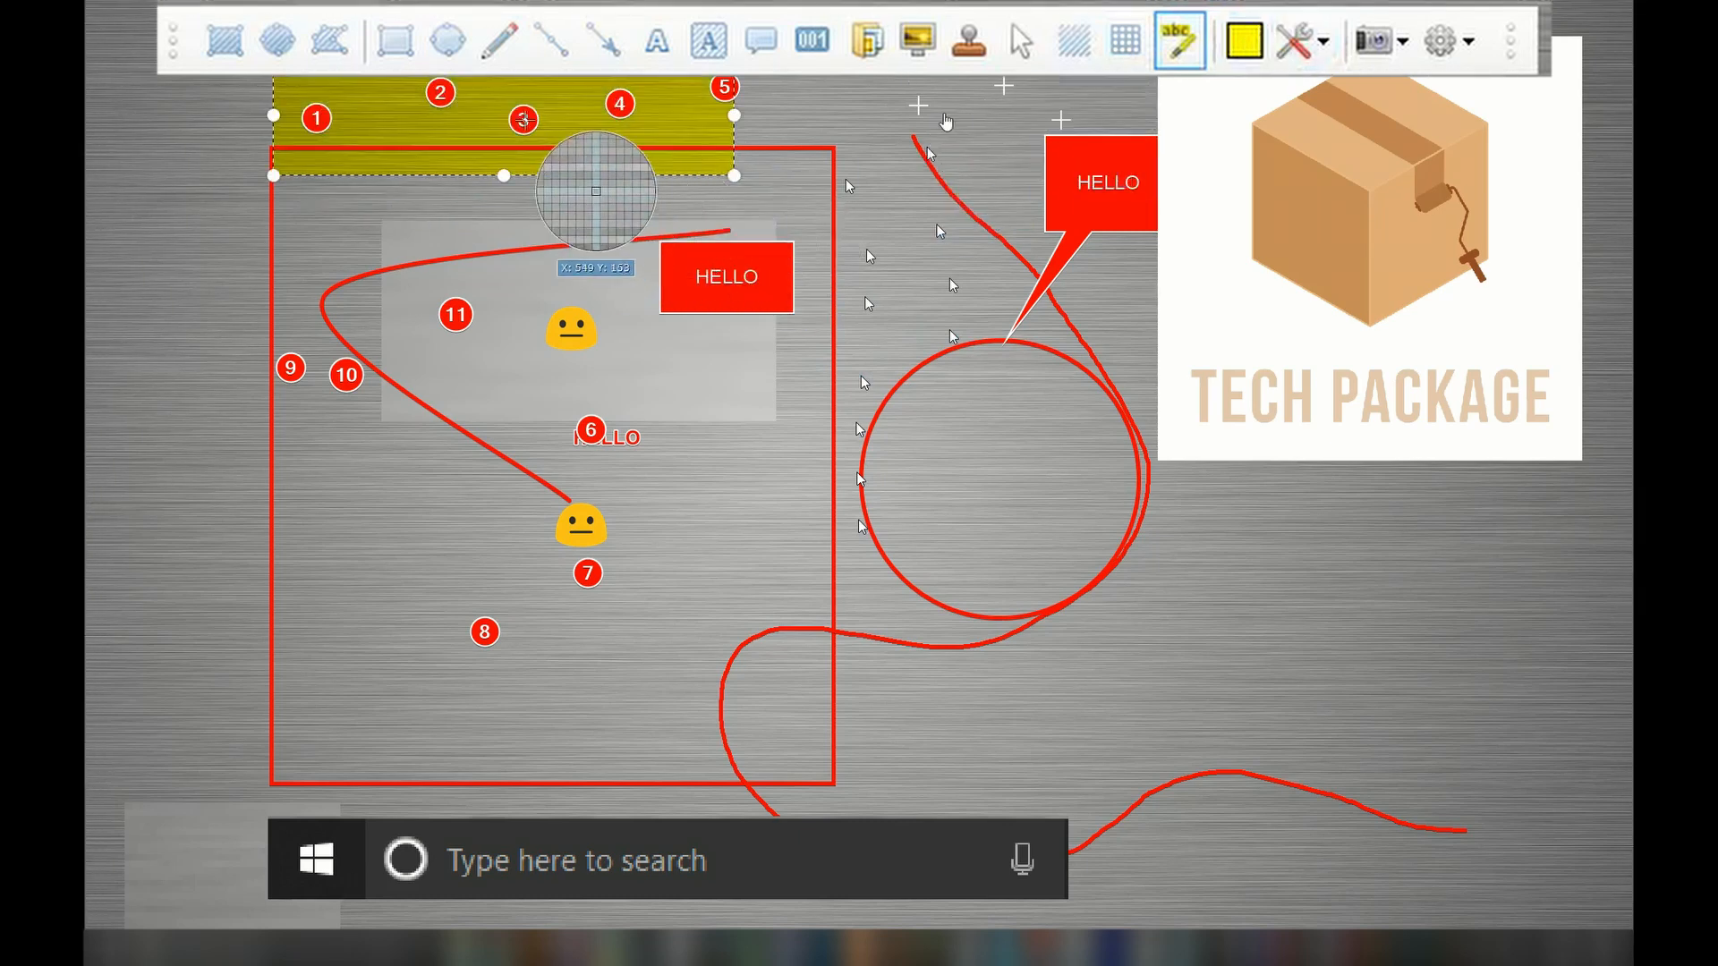
drag(521, 86, 359, 407)
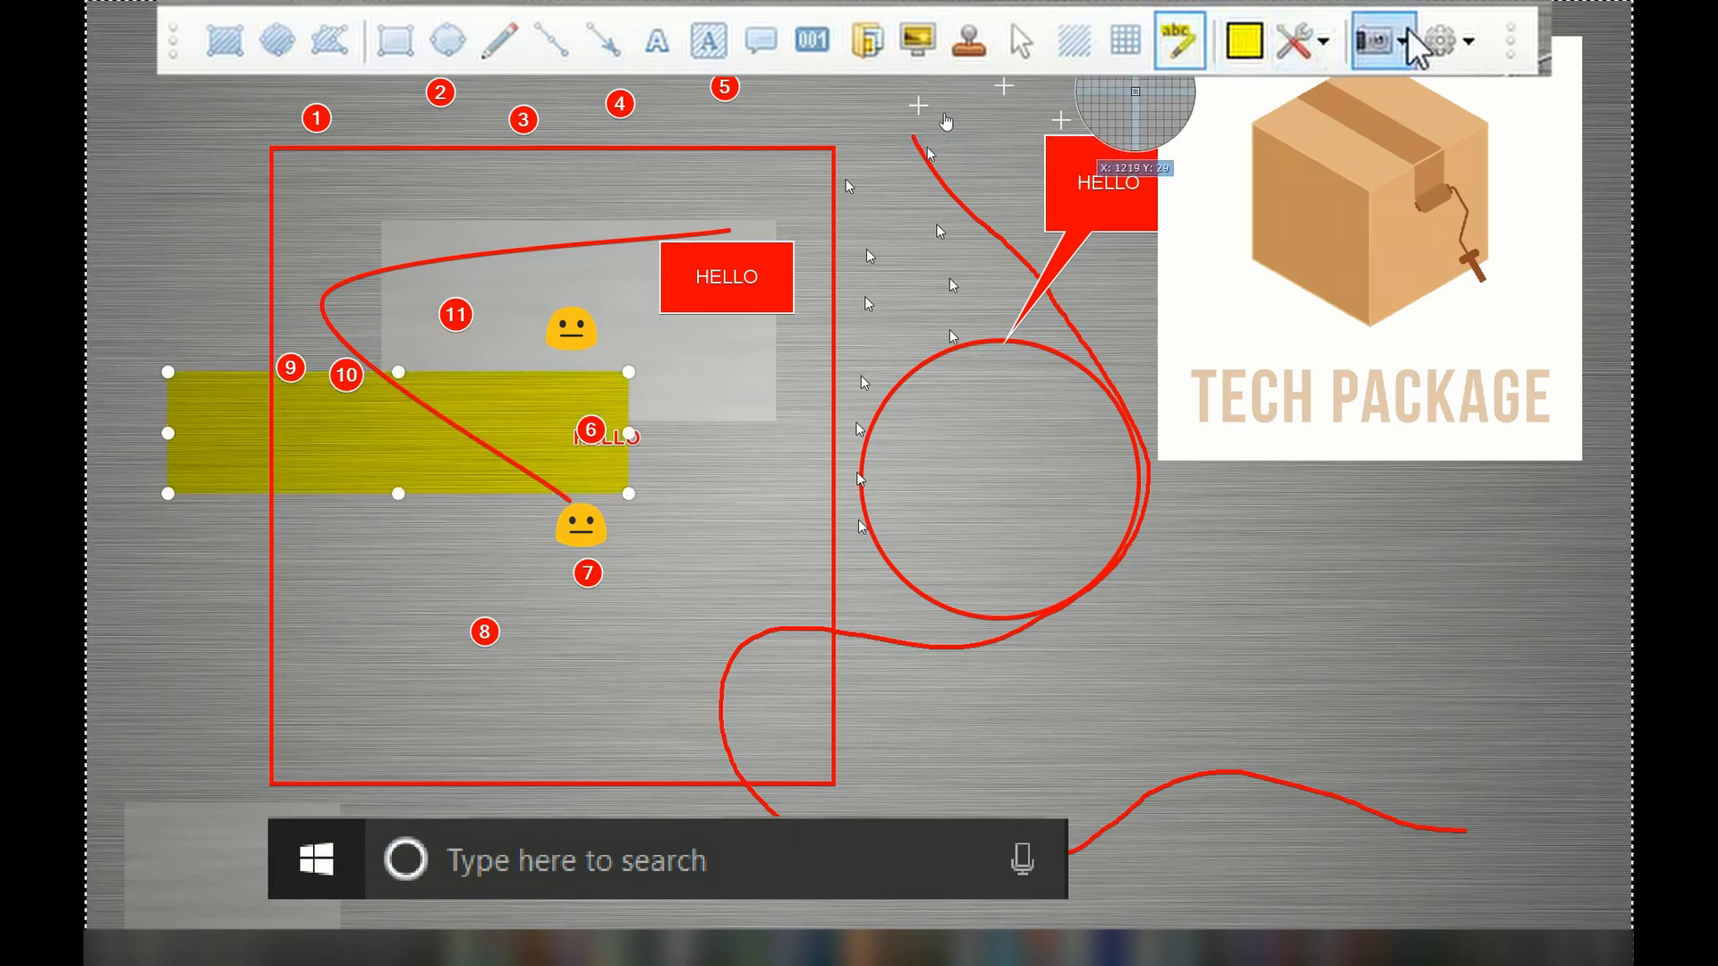
Step: Capture the whole annotated screen as a rectangle region, view the resulting image enlarged and close the view
click(223, 61)
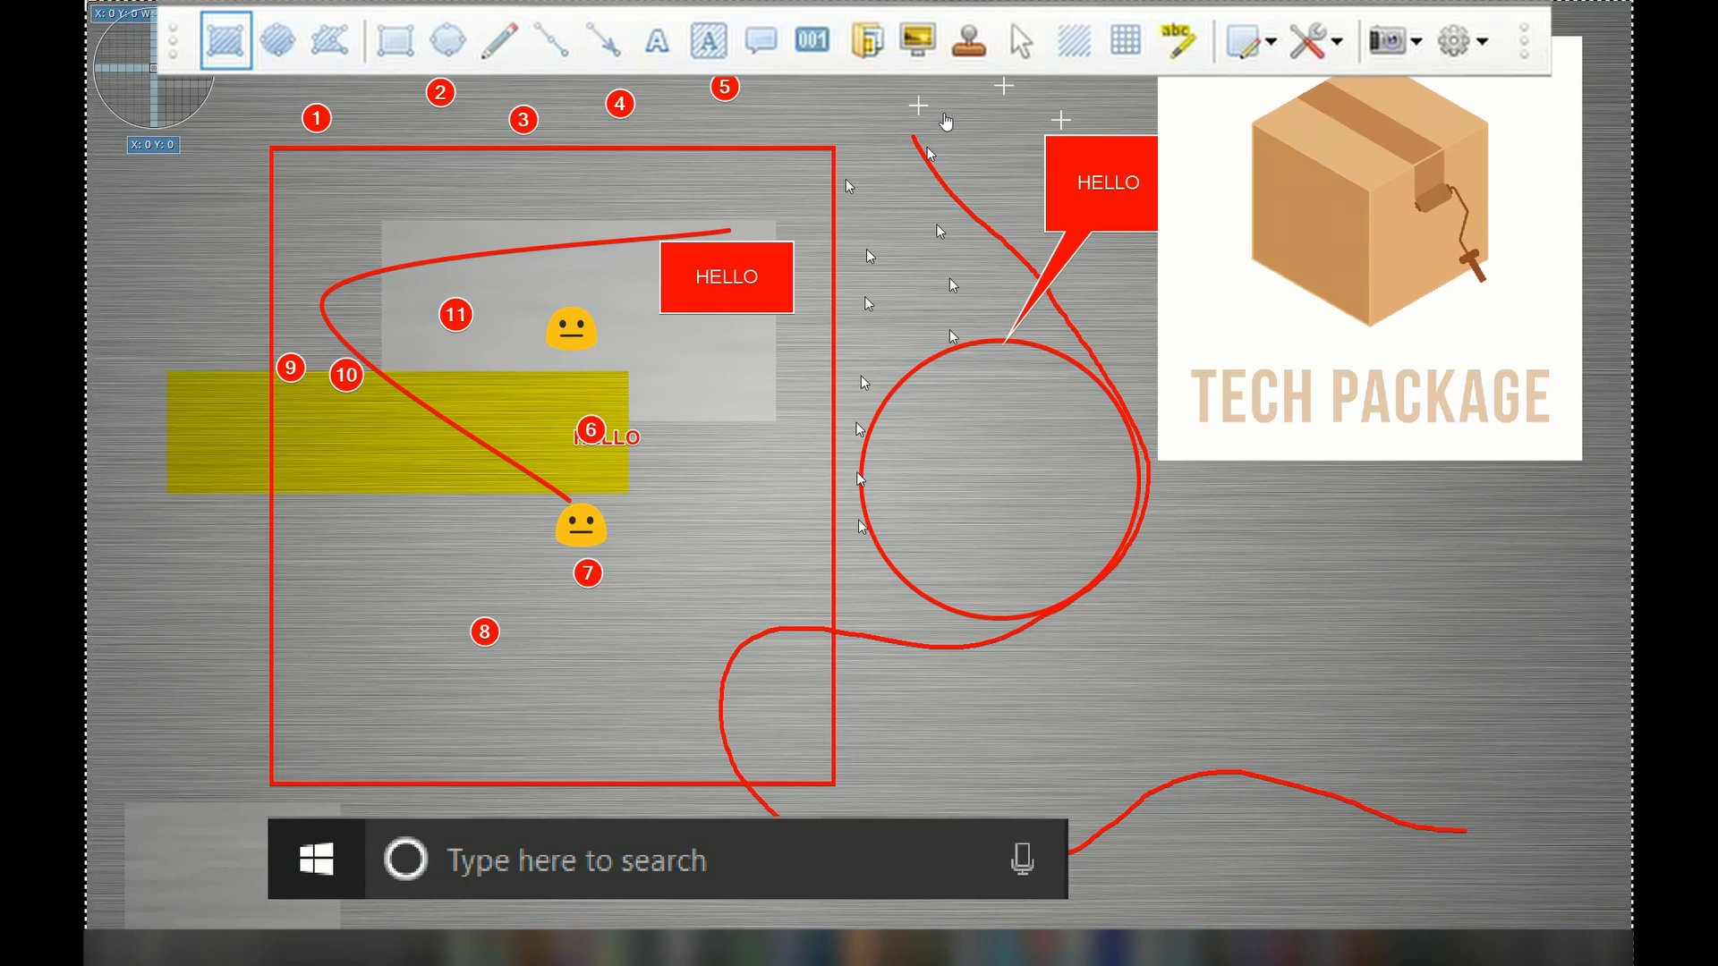
click(88, 8)
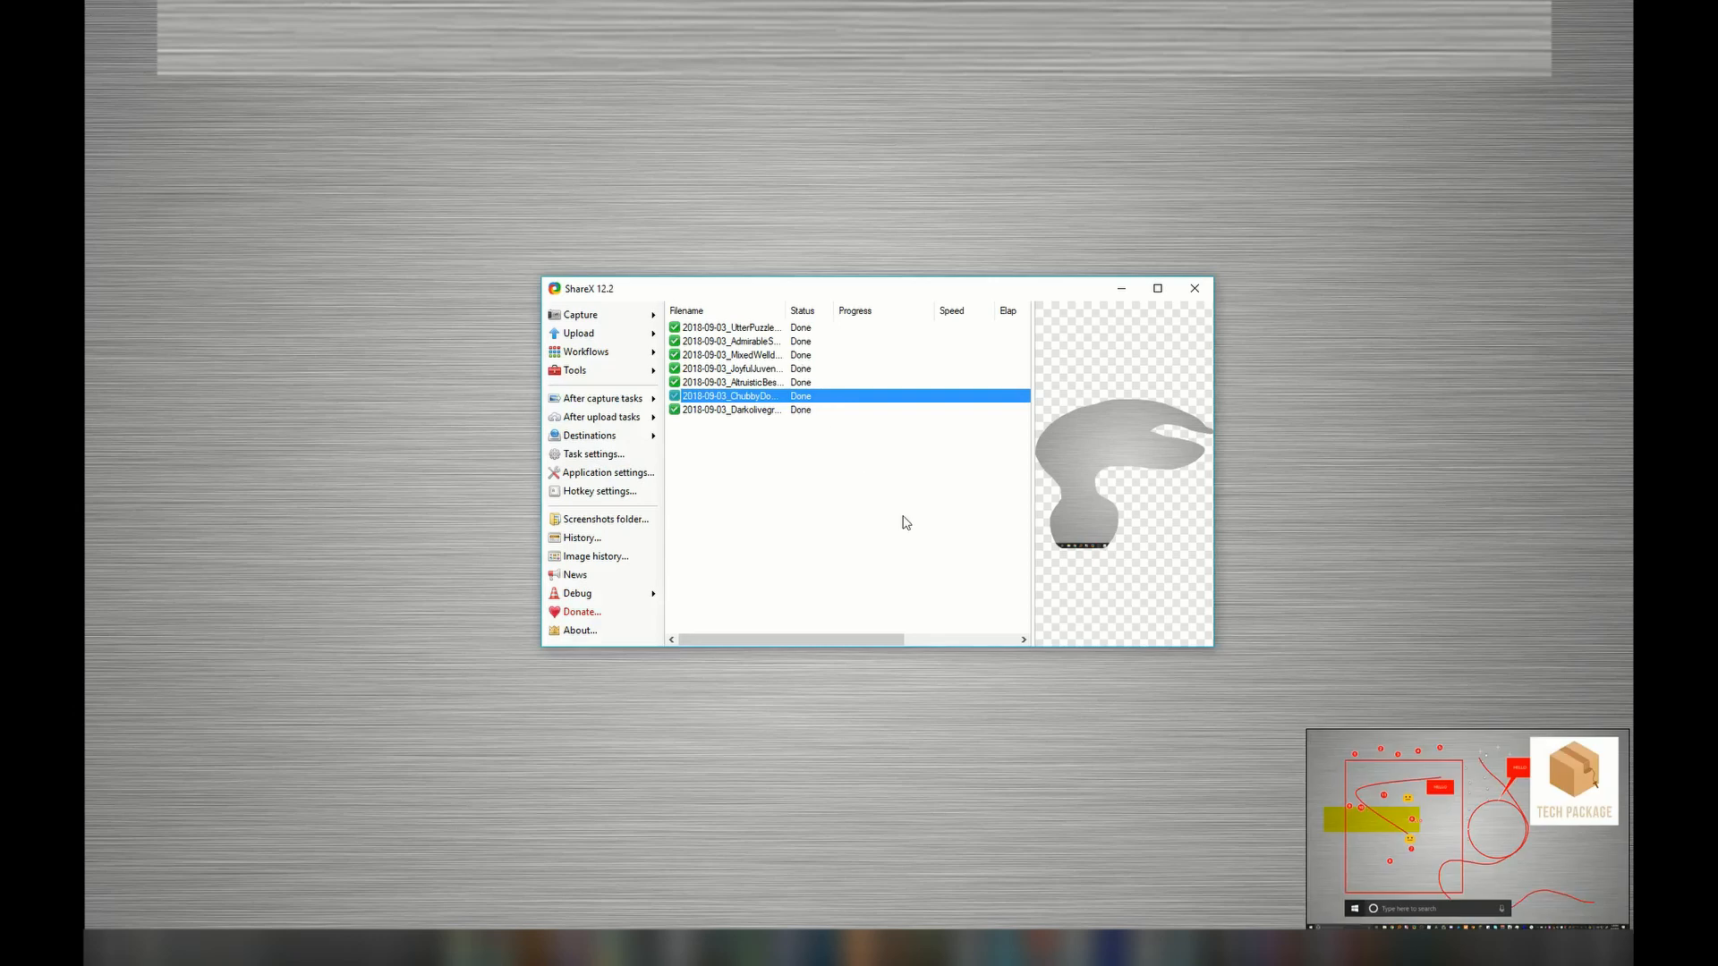
click(784, 411)
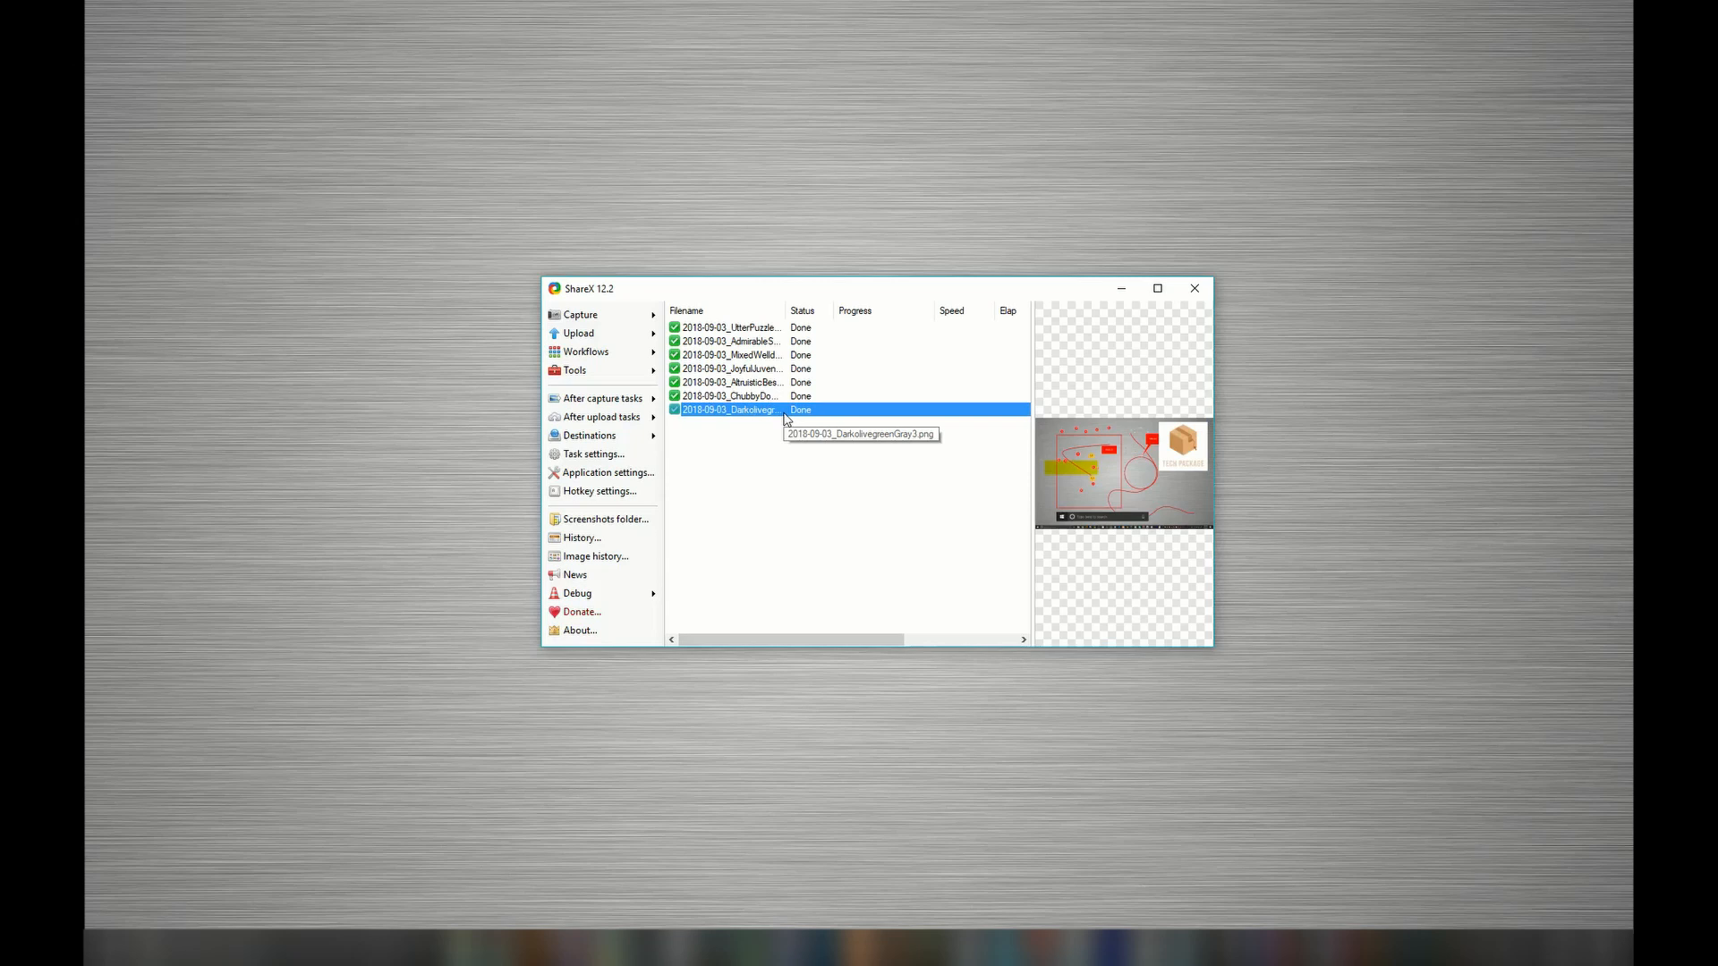
click(1156, 456)
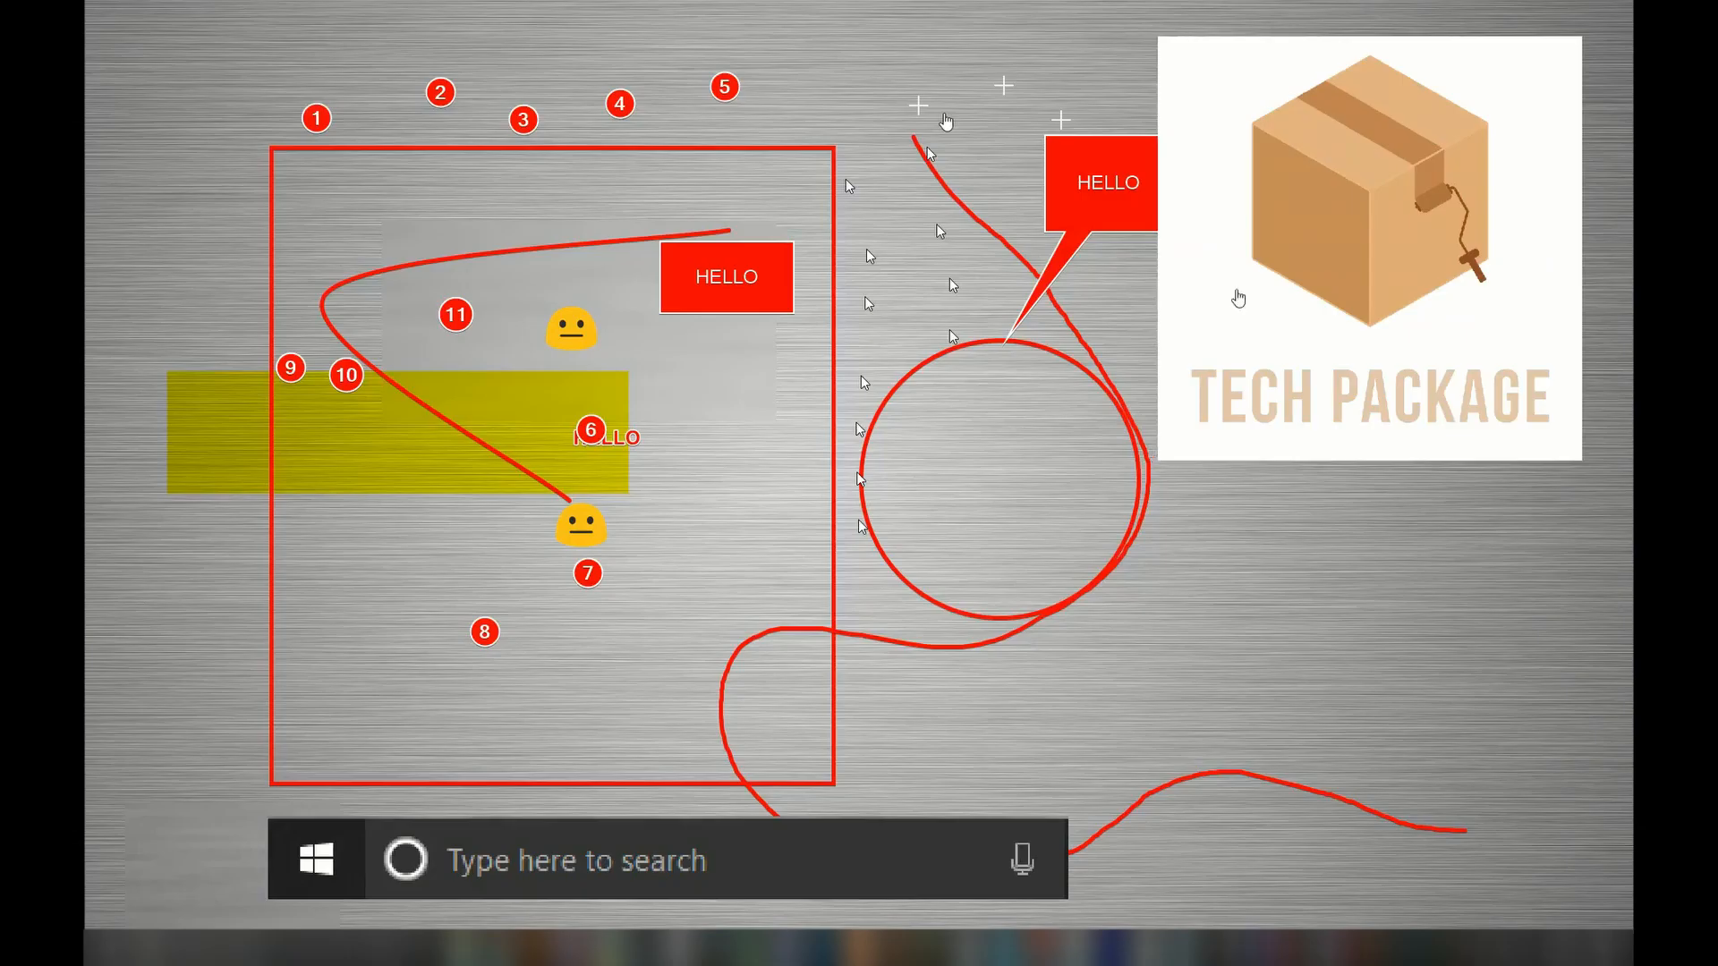
click(620, 455)
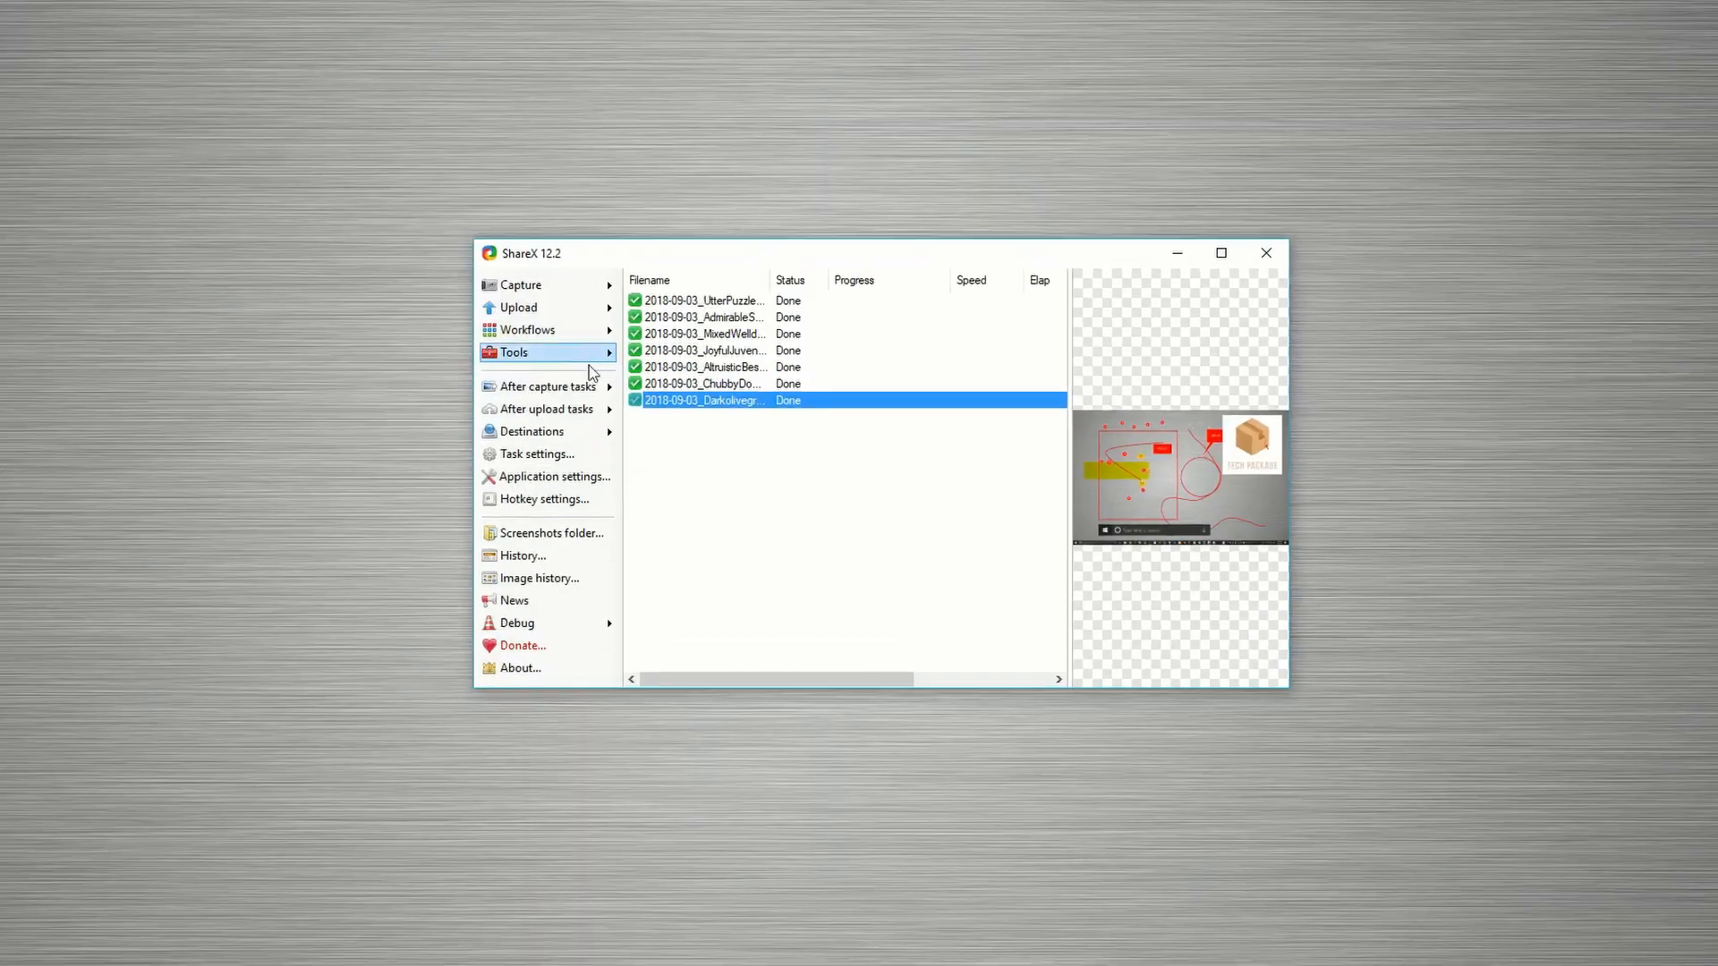
Step: Capture a wide strip of the desktop, about 1008 x 232 pixels, with the Region (Light) mode
click(241, 148)
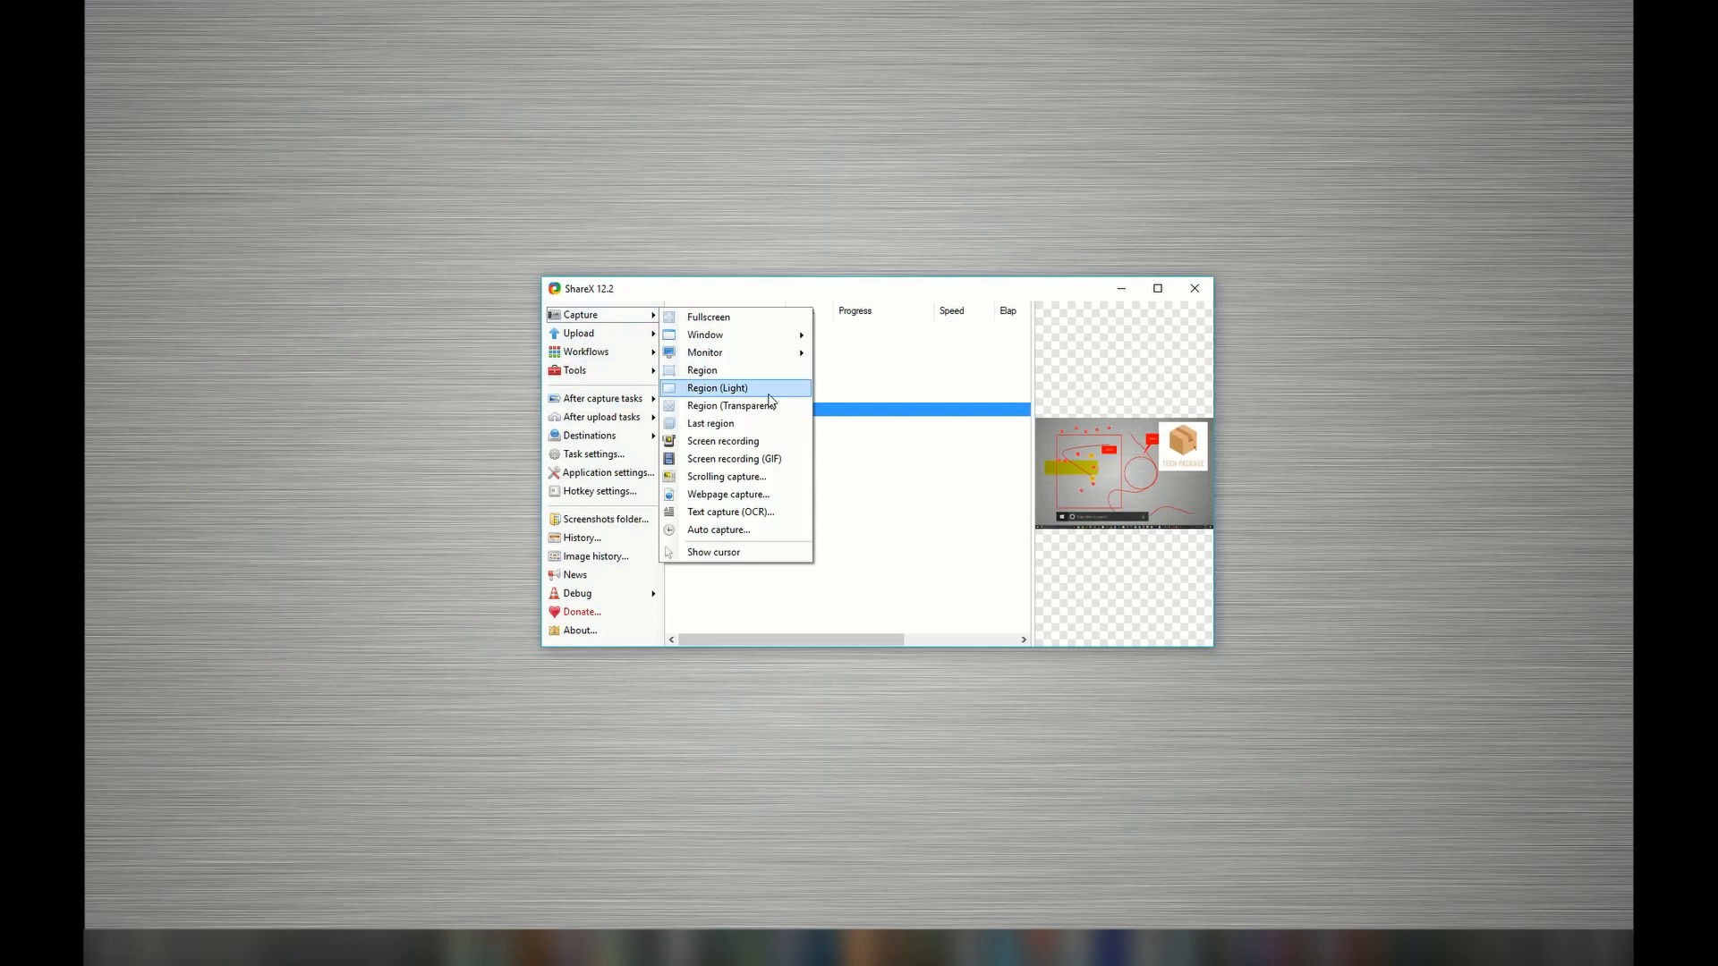
click(768, 394)
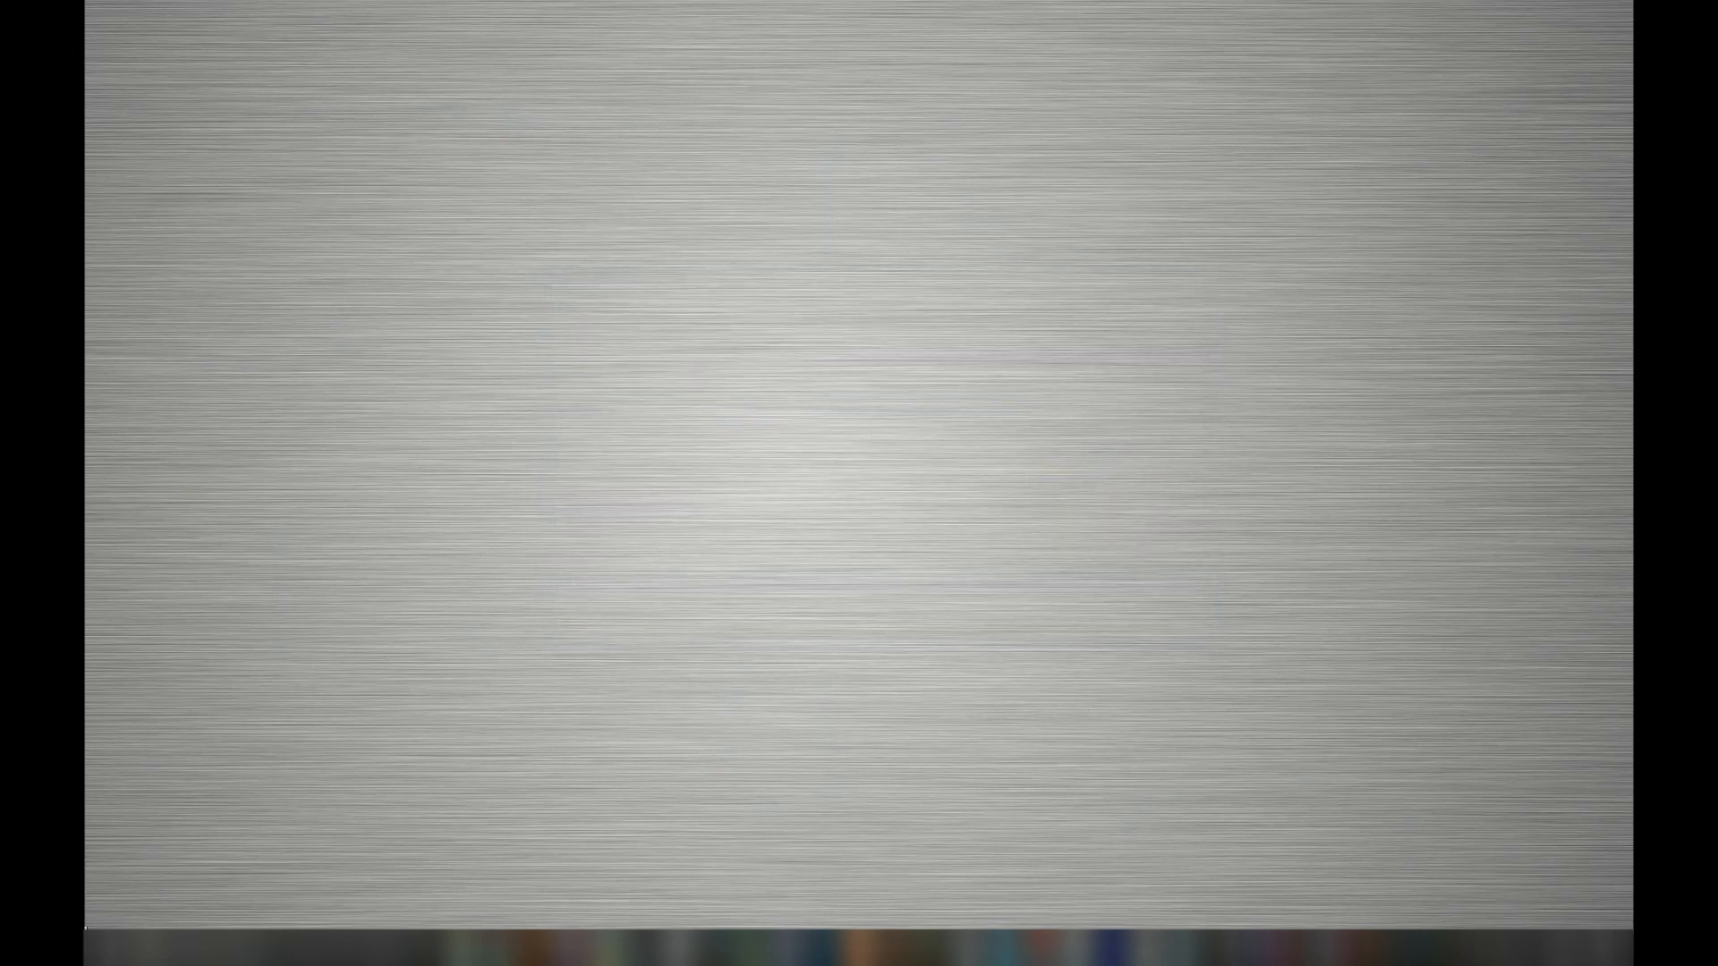
drag(897, 716, 896, 715)
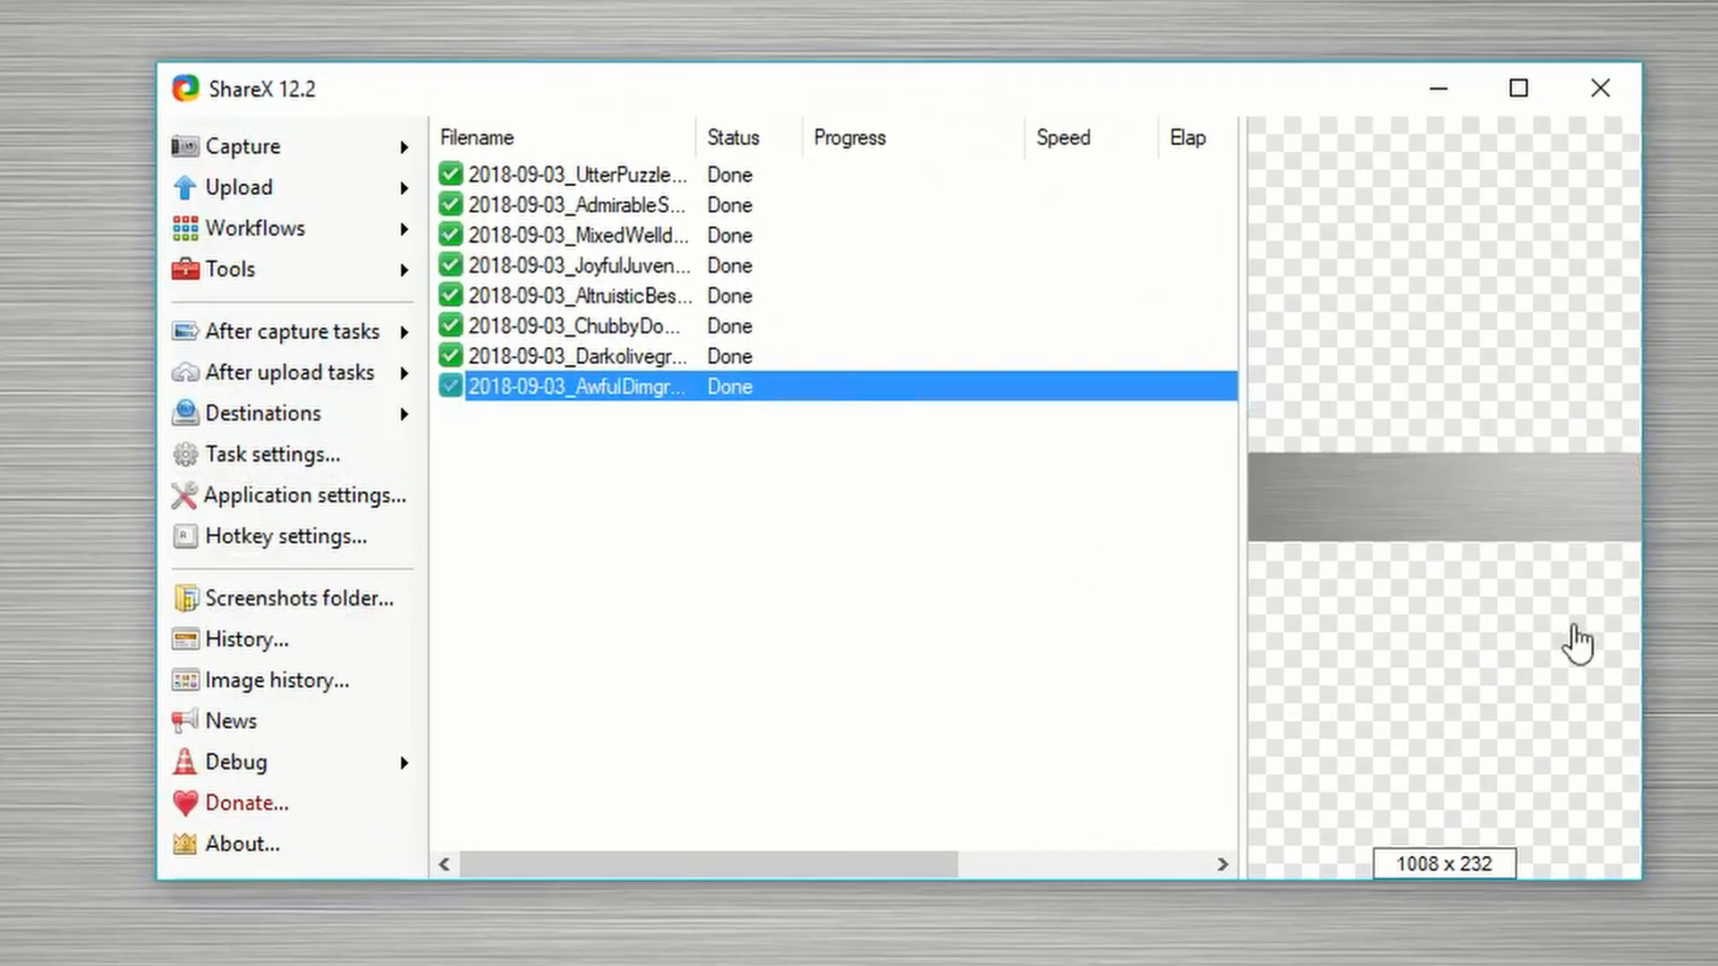
Step: Capture a rectangular area of the desktop with the Region (Transparent) mode, view the image enlarged and close it
click(351, 159)
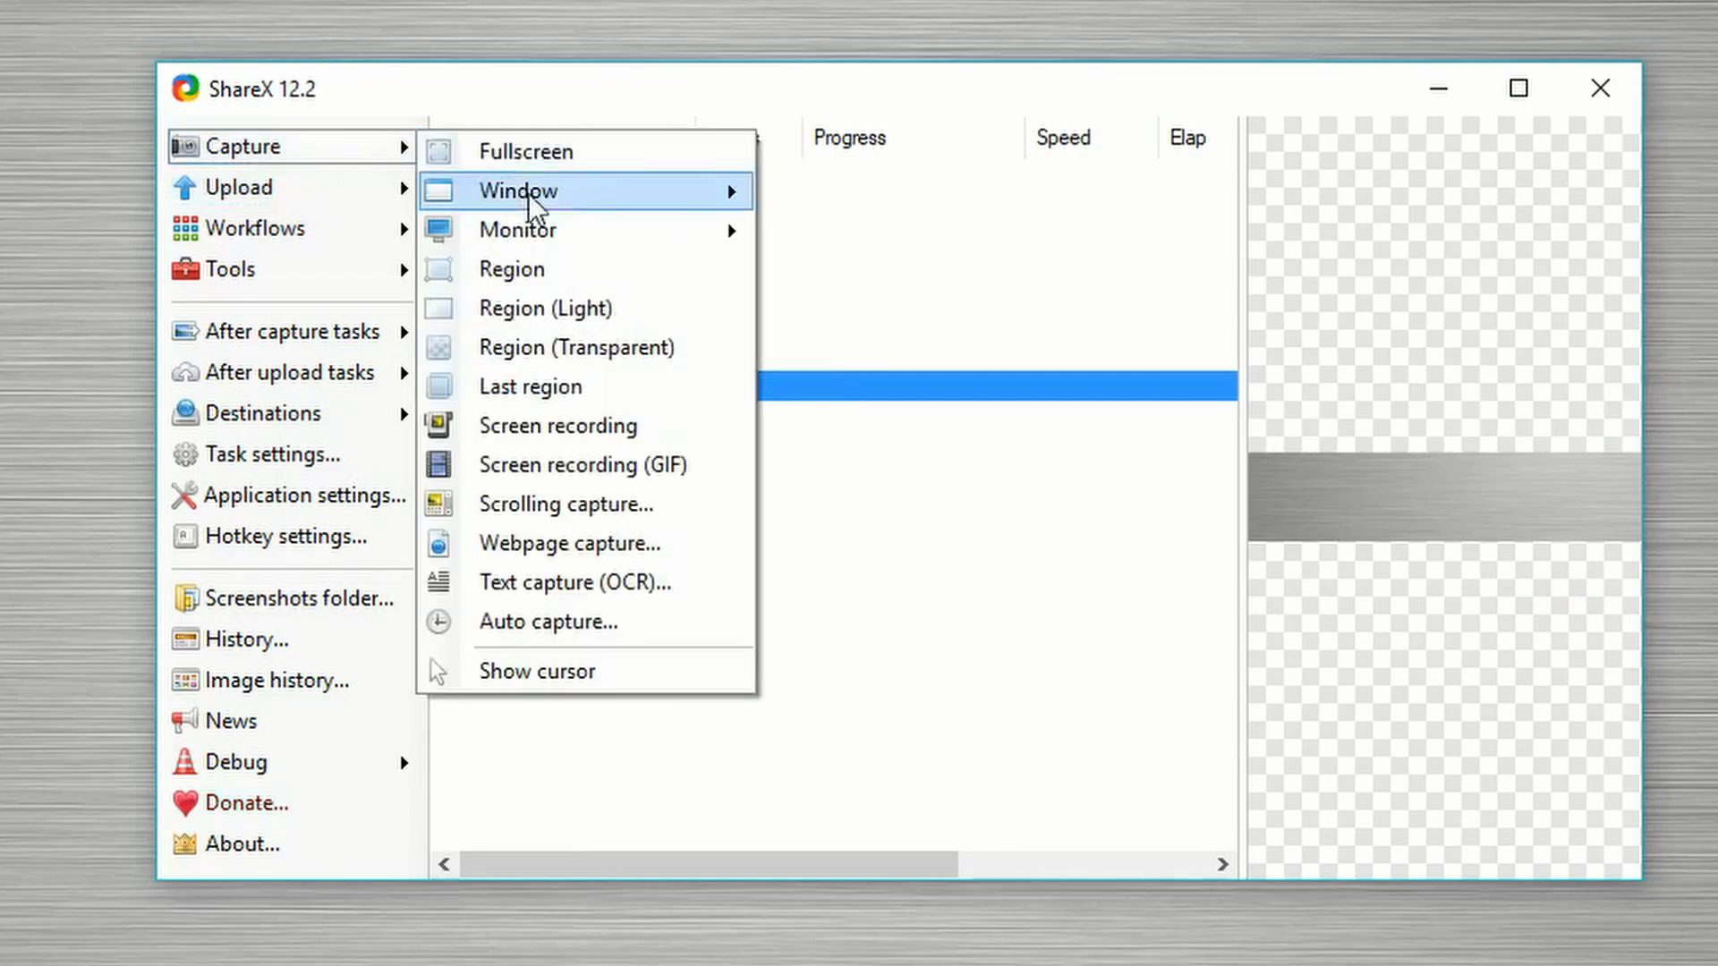
click(661, 349)
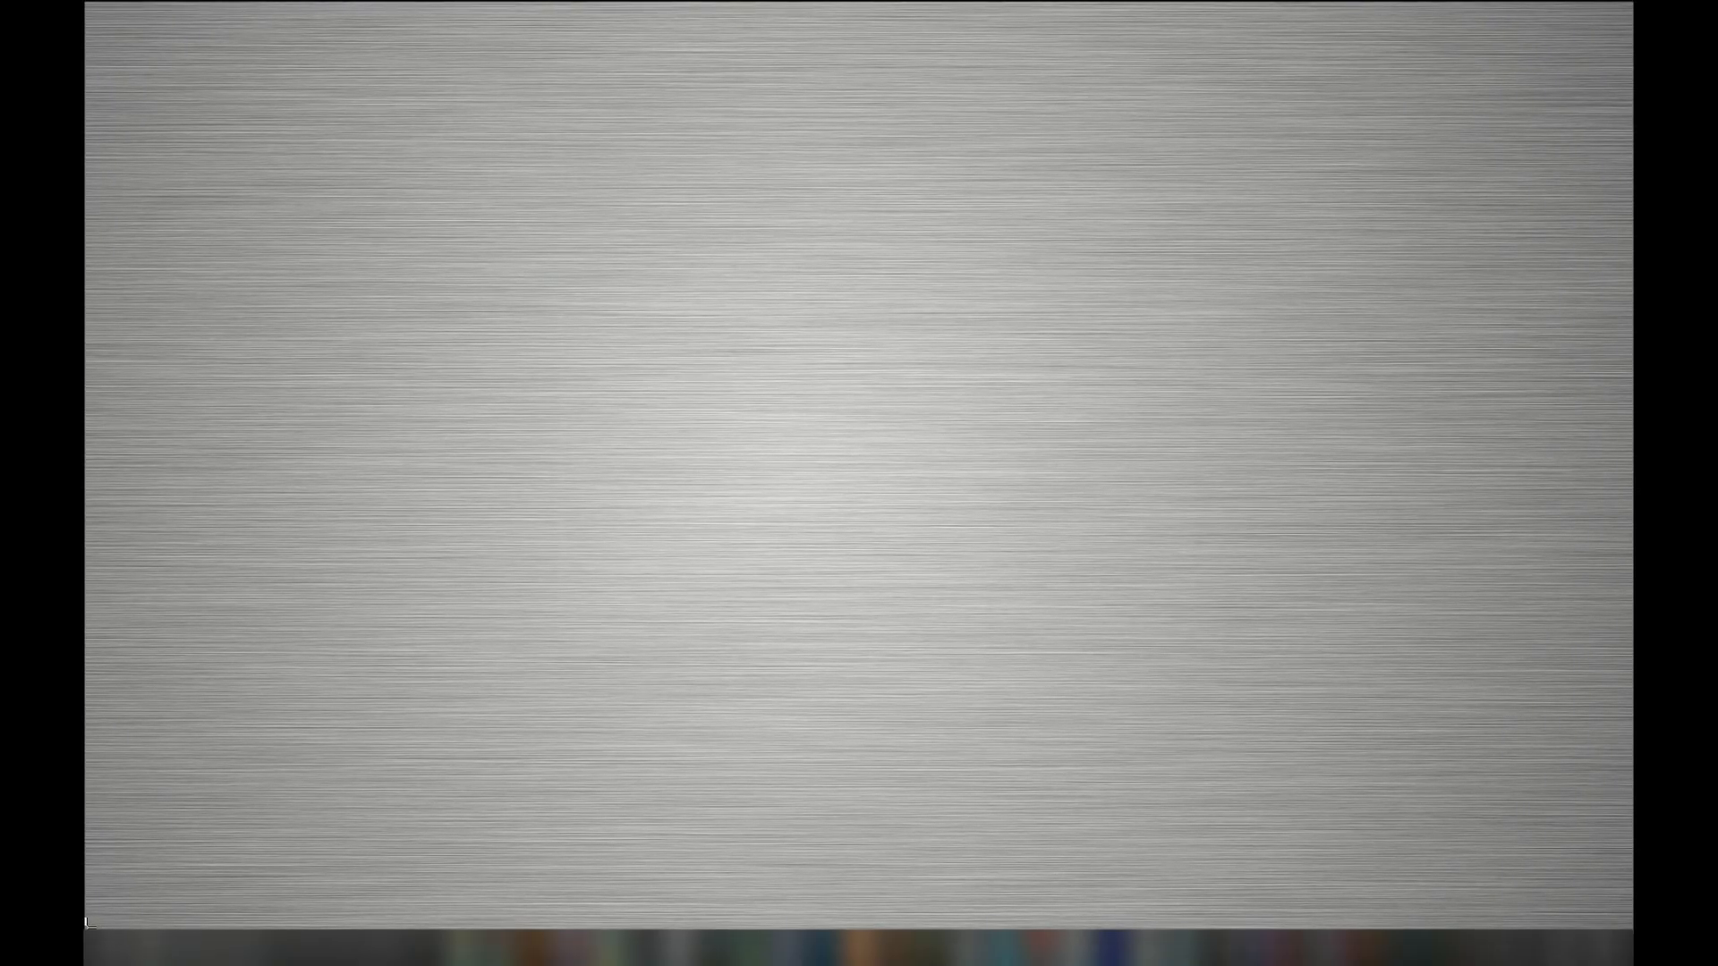
drag(579, 295, 989, 601)
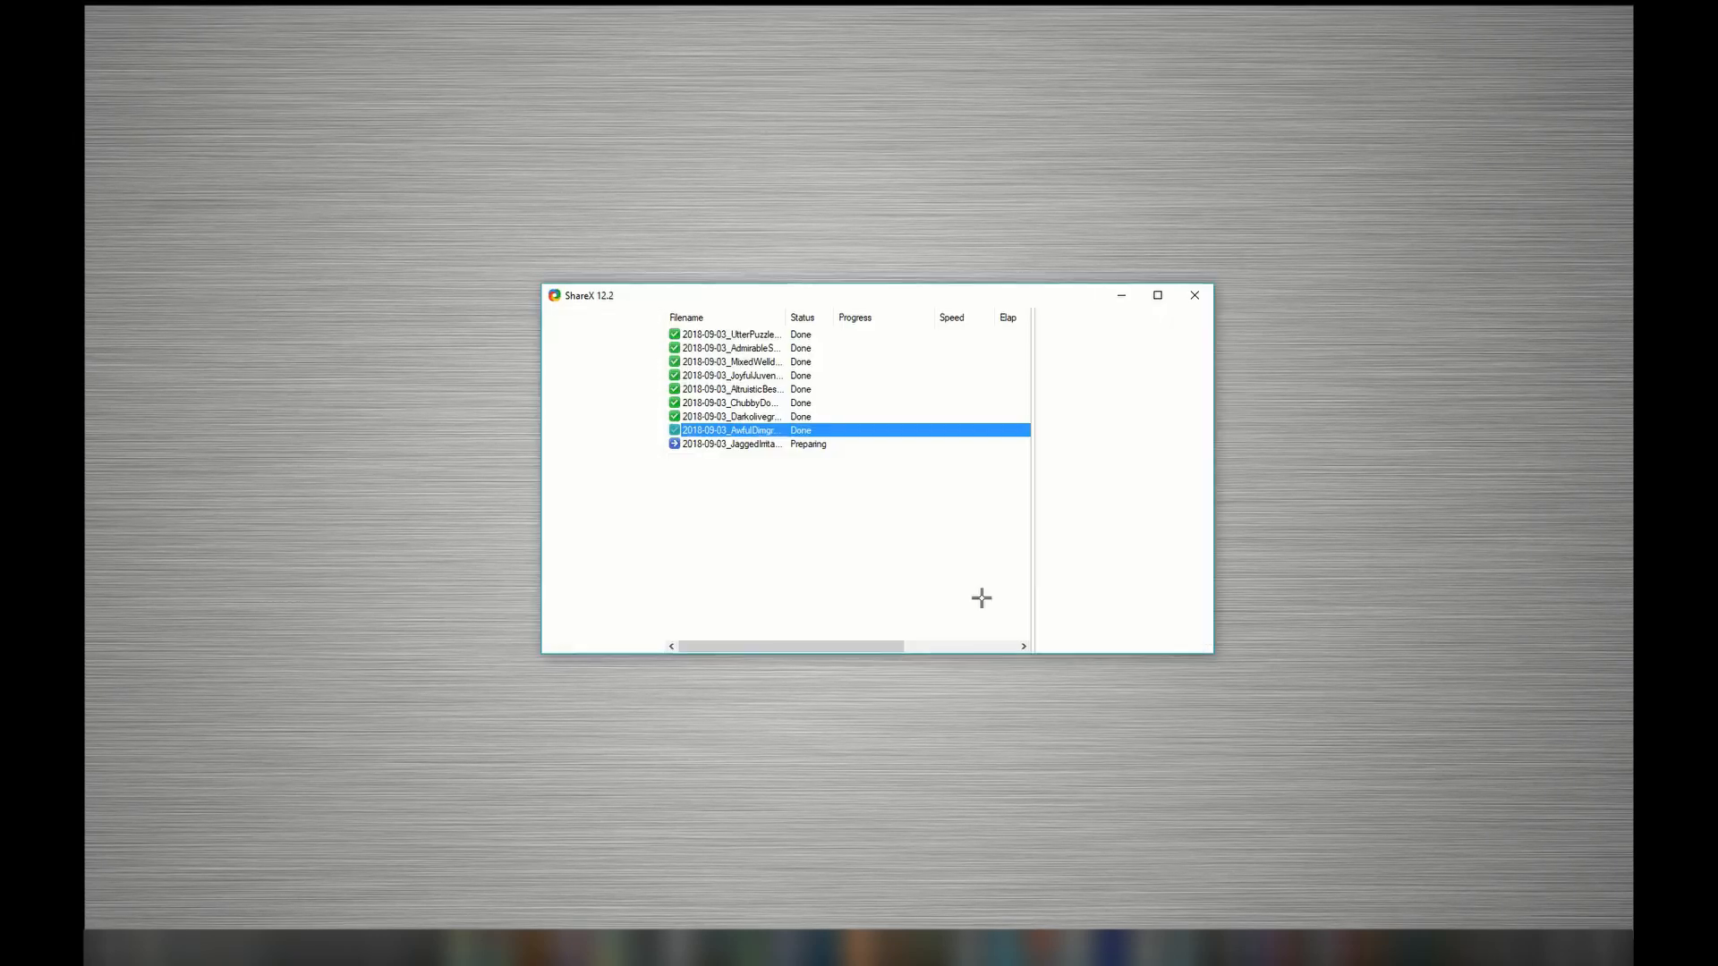
click(770, 449)
click(1169, 518)
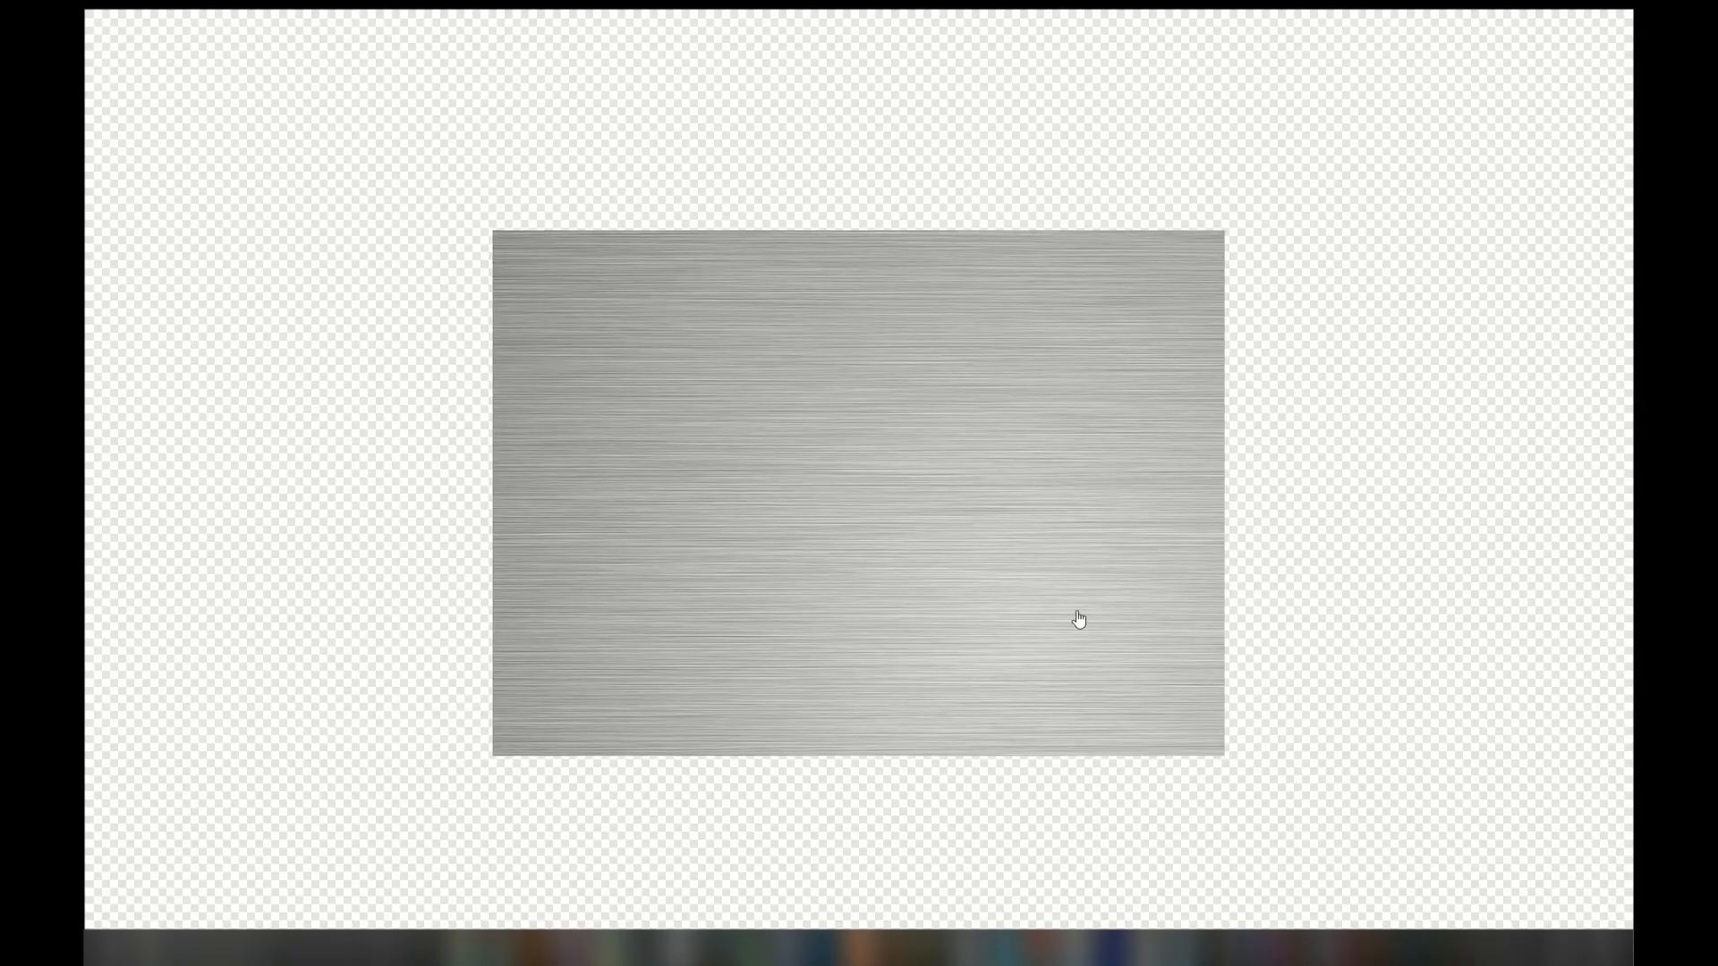
click(756, 564)
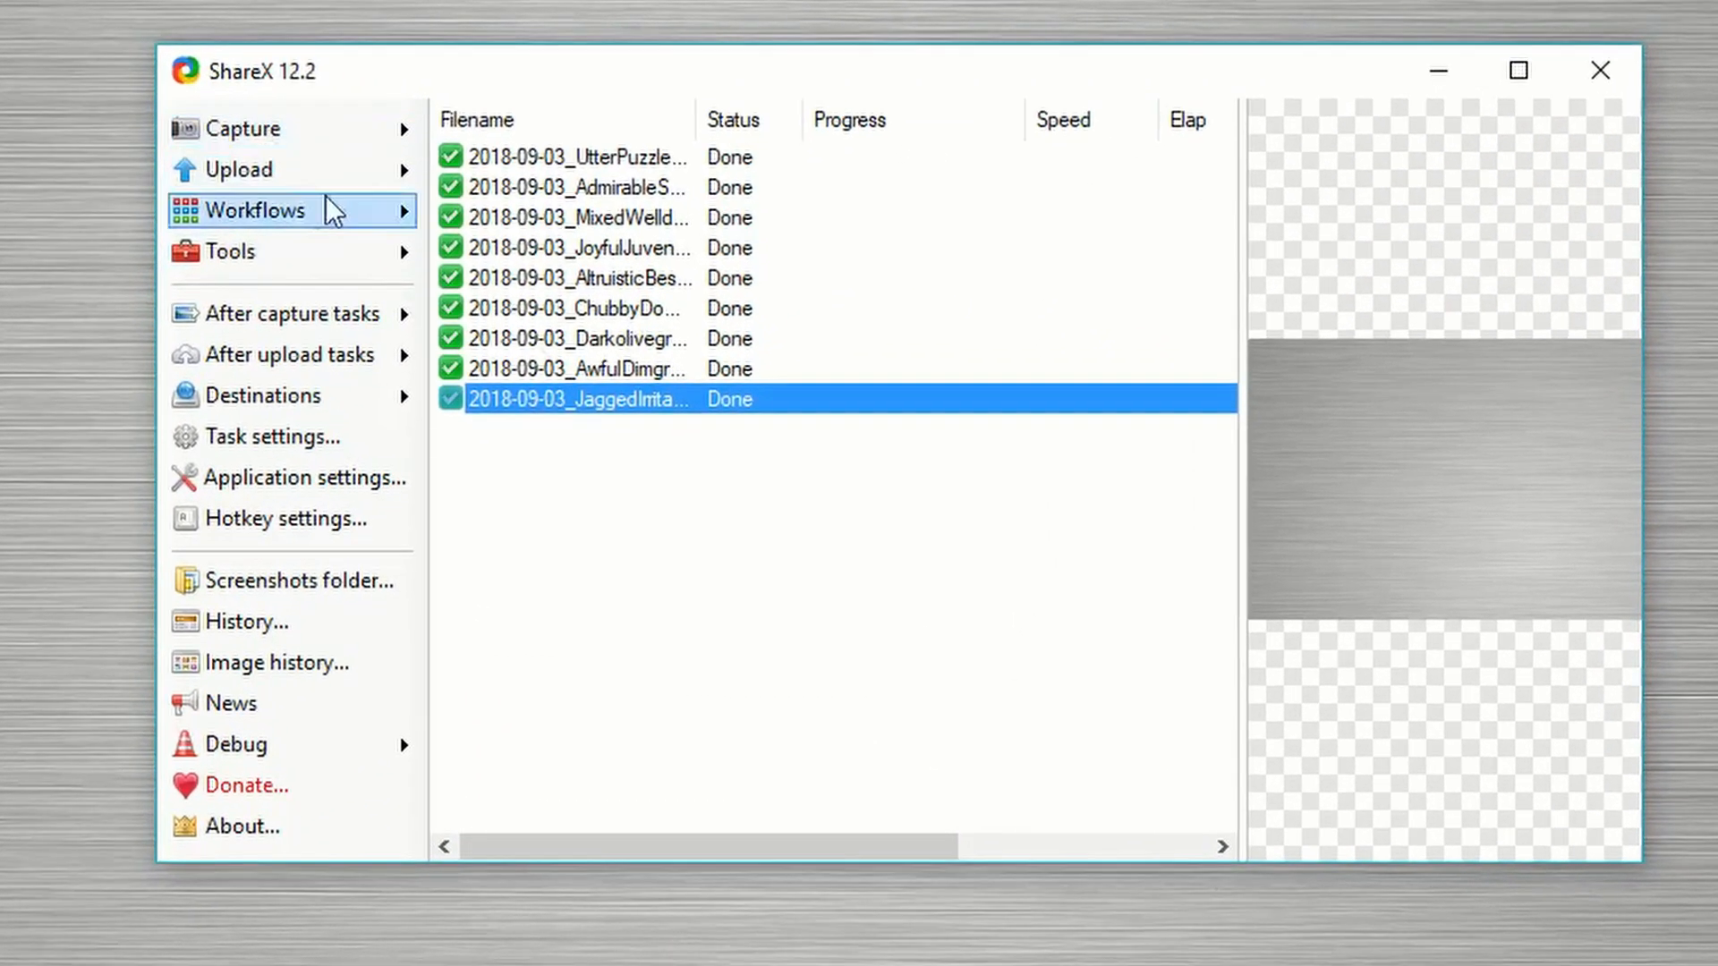
Step: Capture only the Windows Start button with the Region mode and select the new capture for preview
click(324, 136)
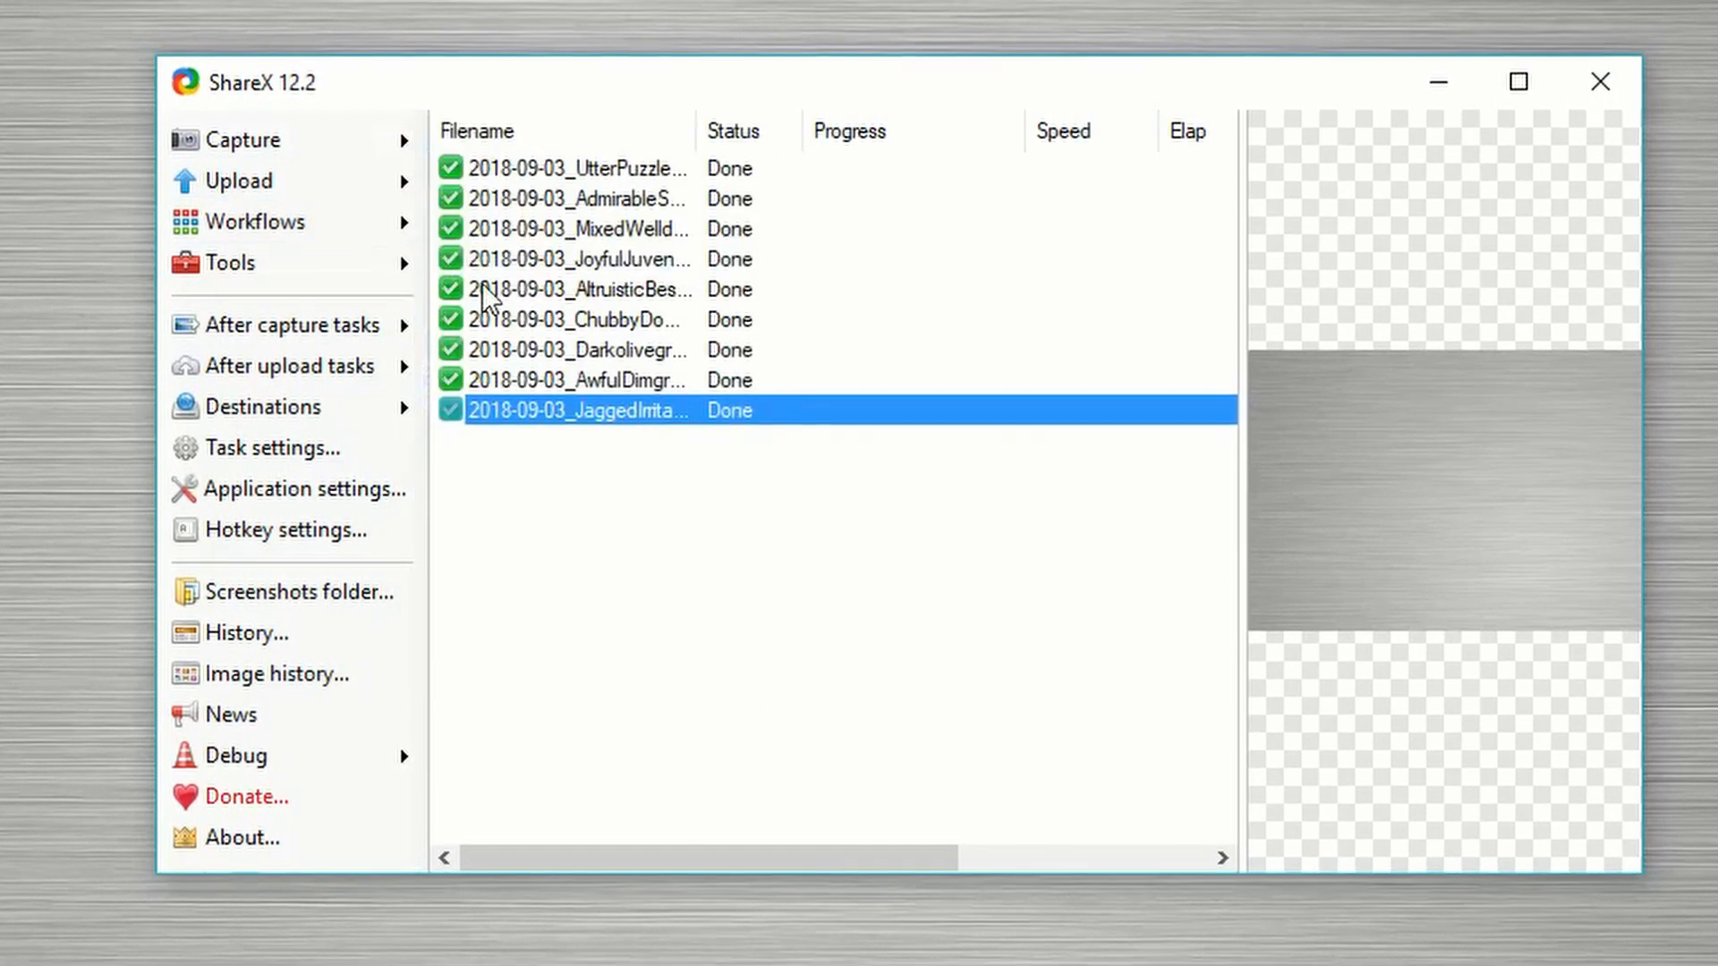
click(409, 147)
click(655, 270)
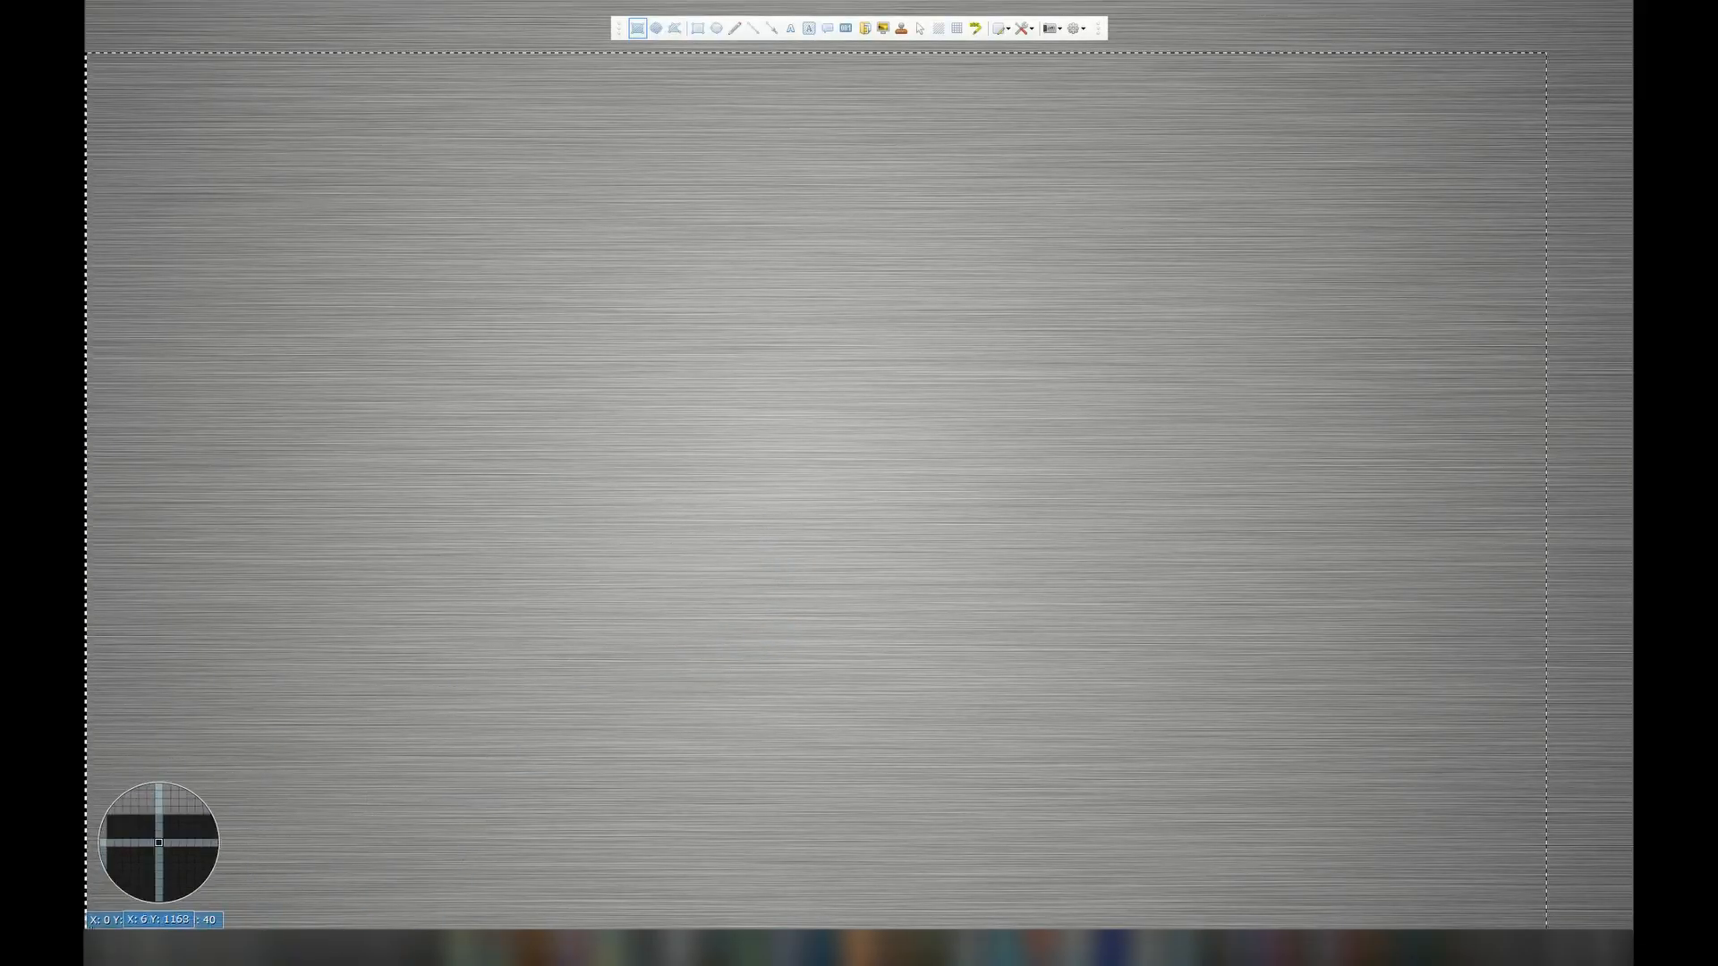
click(101, 927)
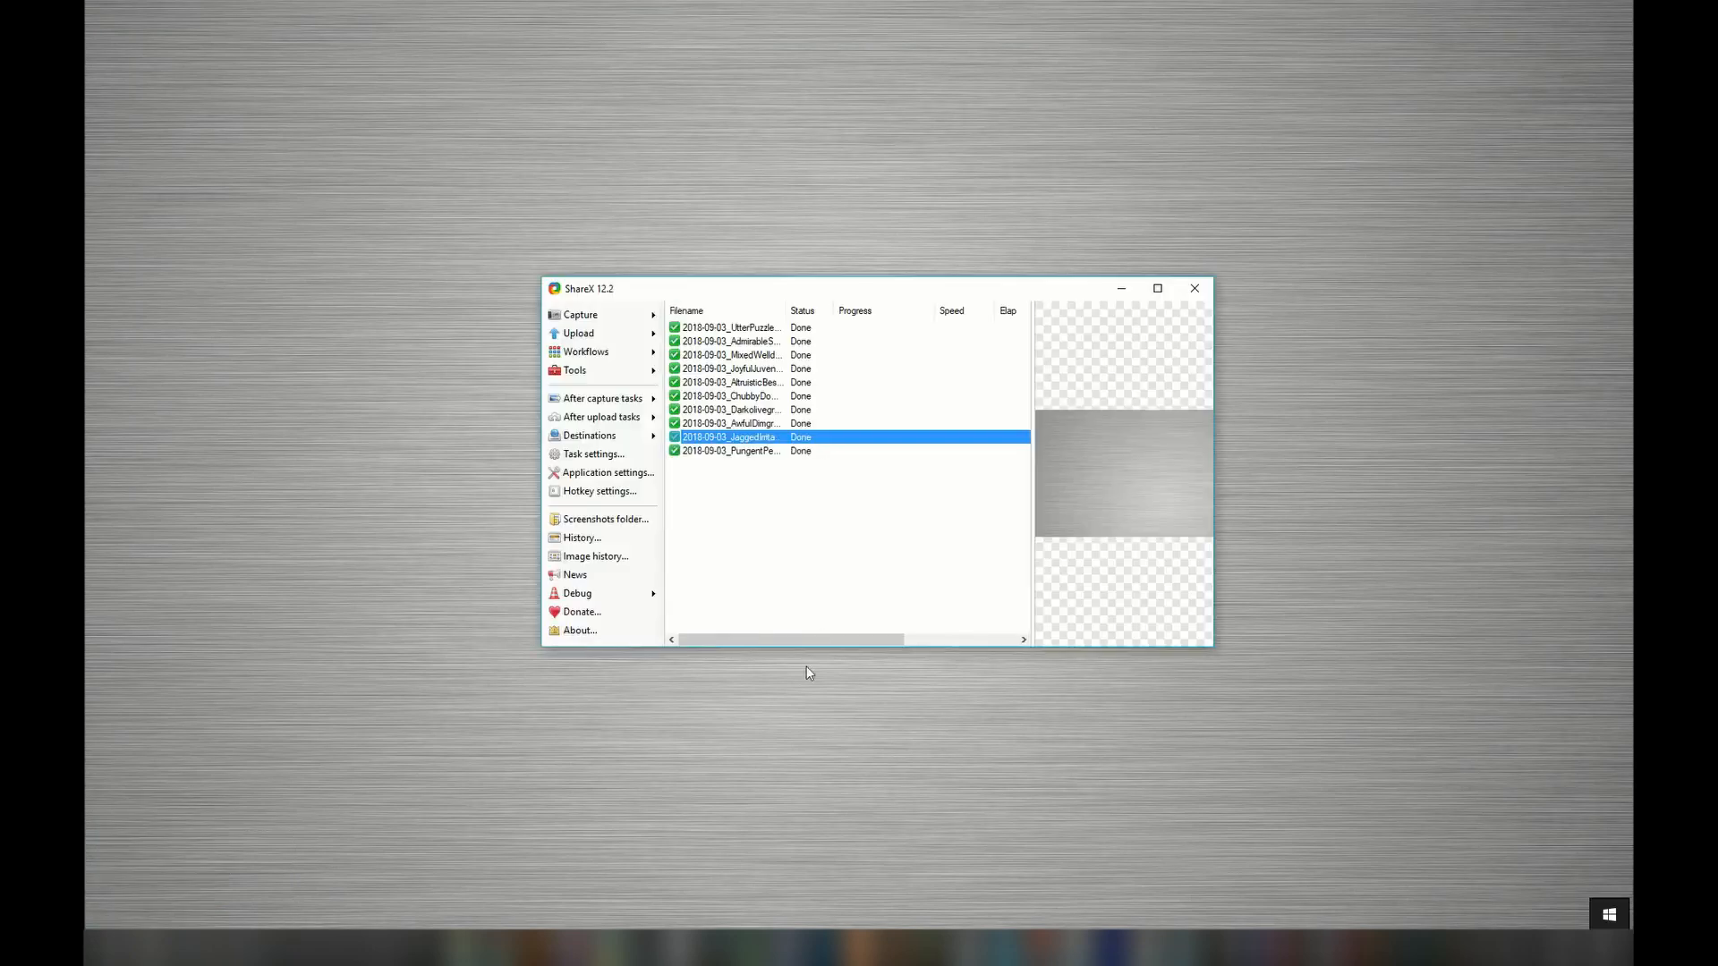
click(783, 453)
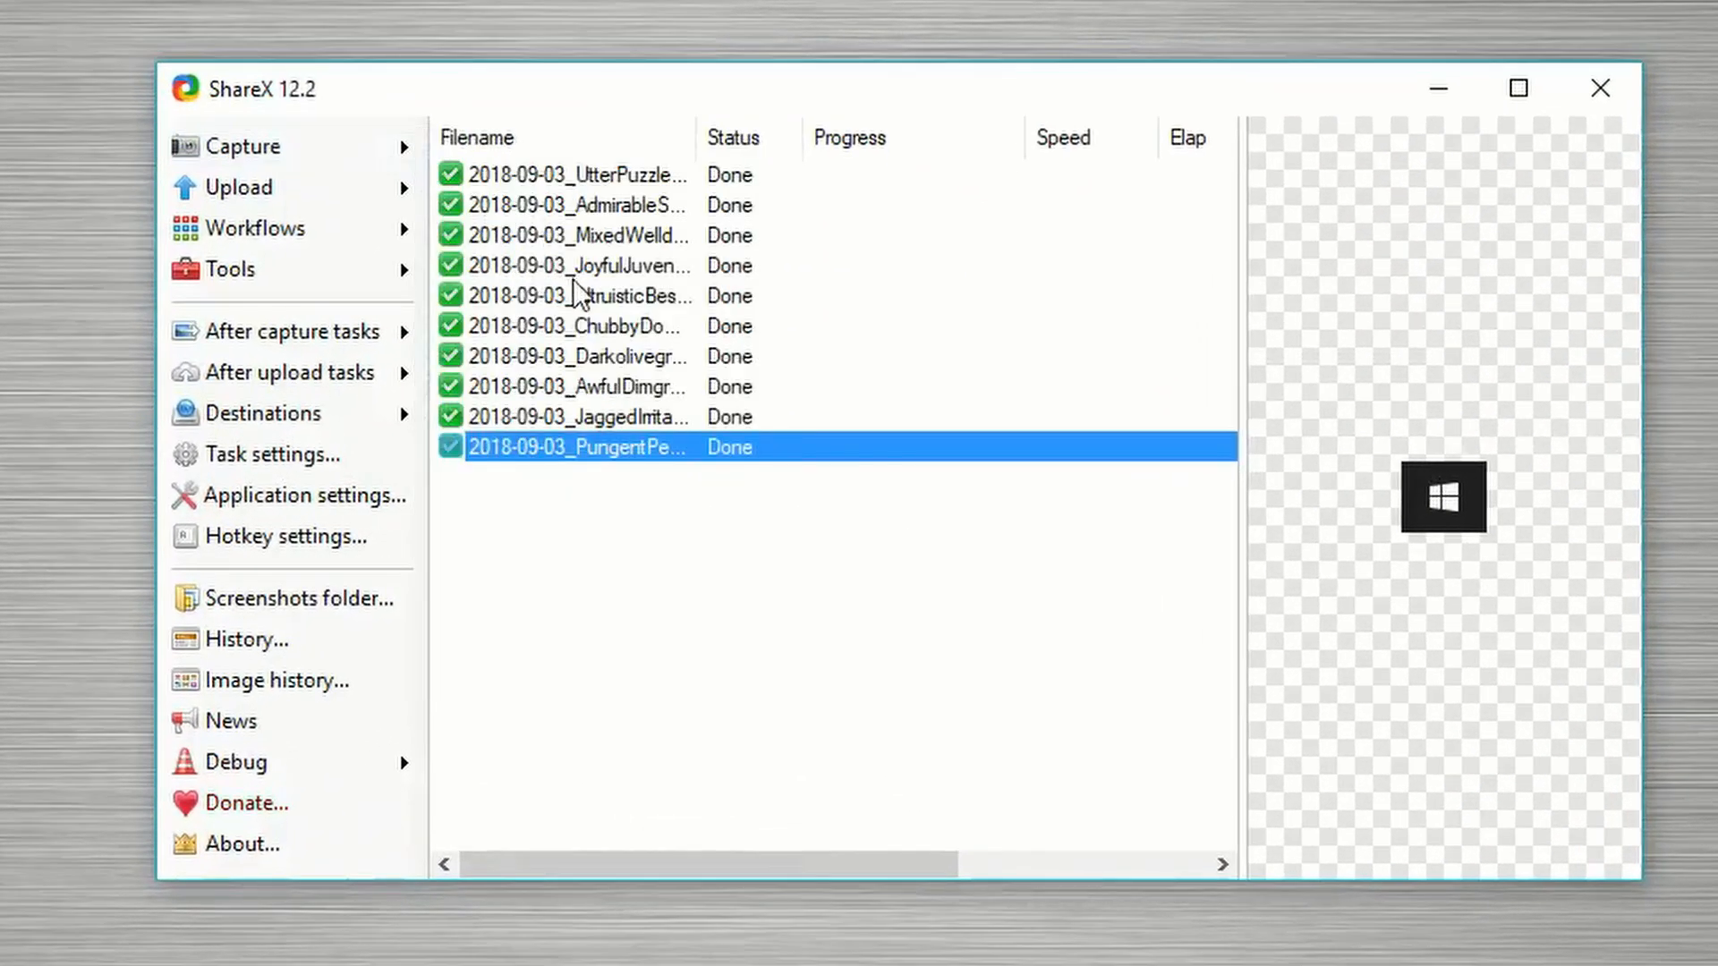
Step: Capture the last region again and select the new capture for preview
click(342, 157)
click(342, 157)
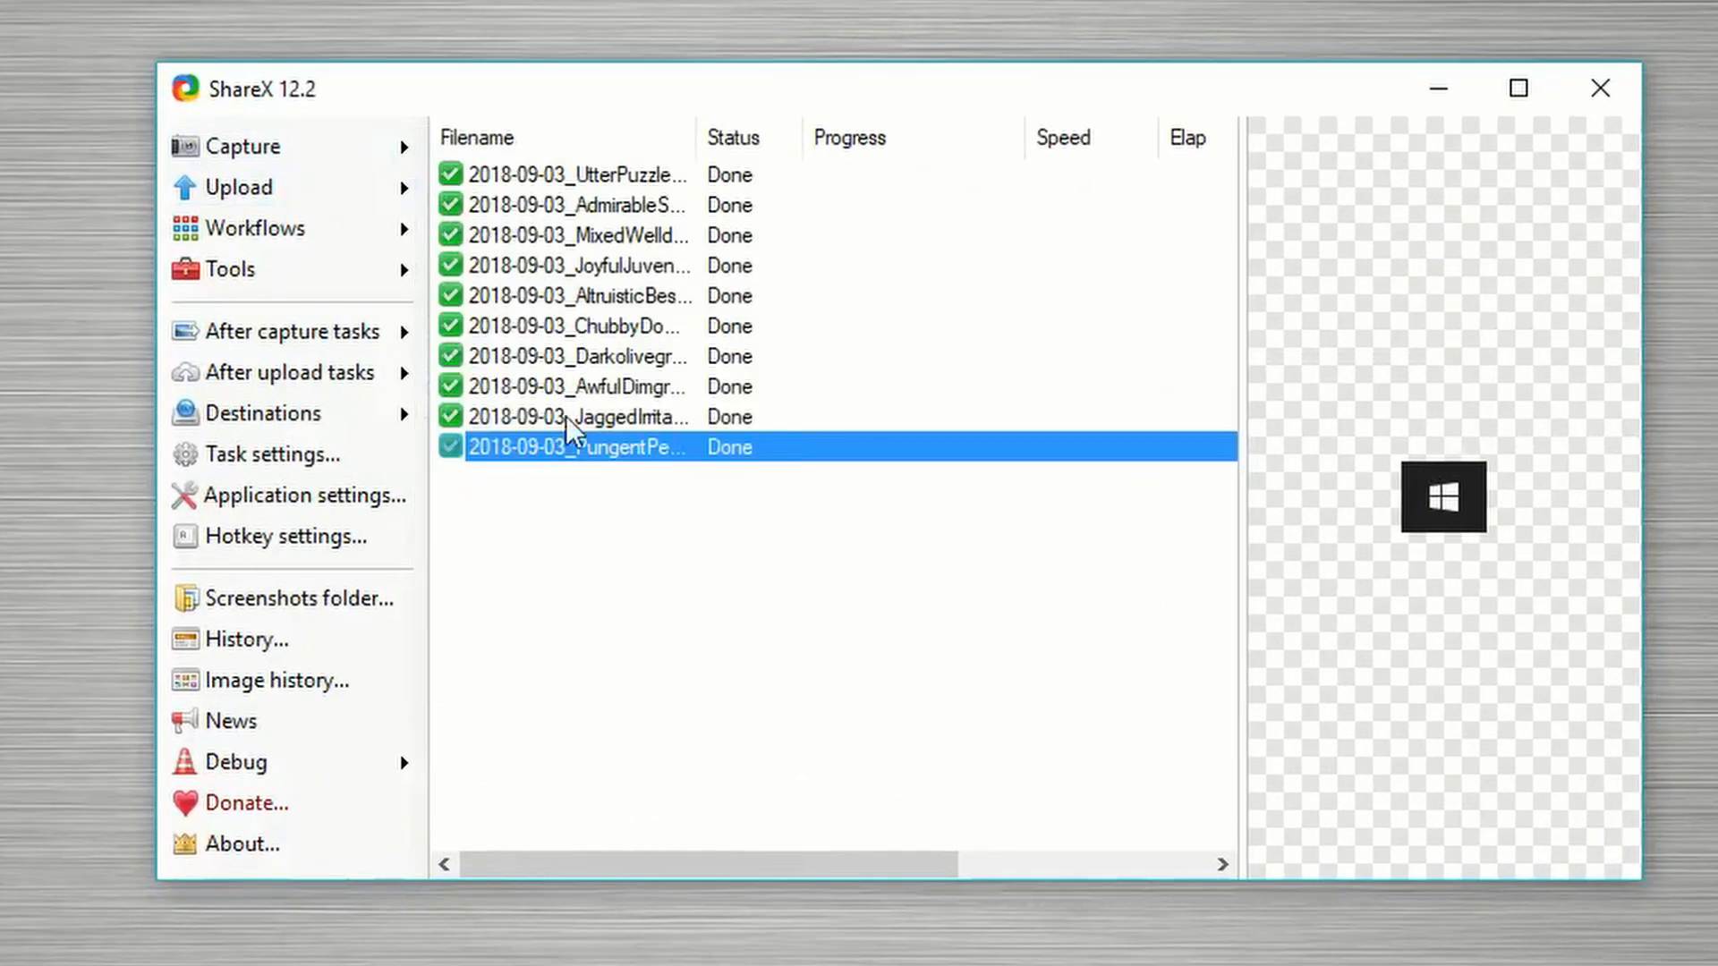
click(386, 162)
click(555, 384)
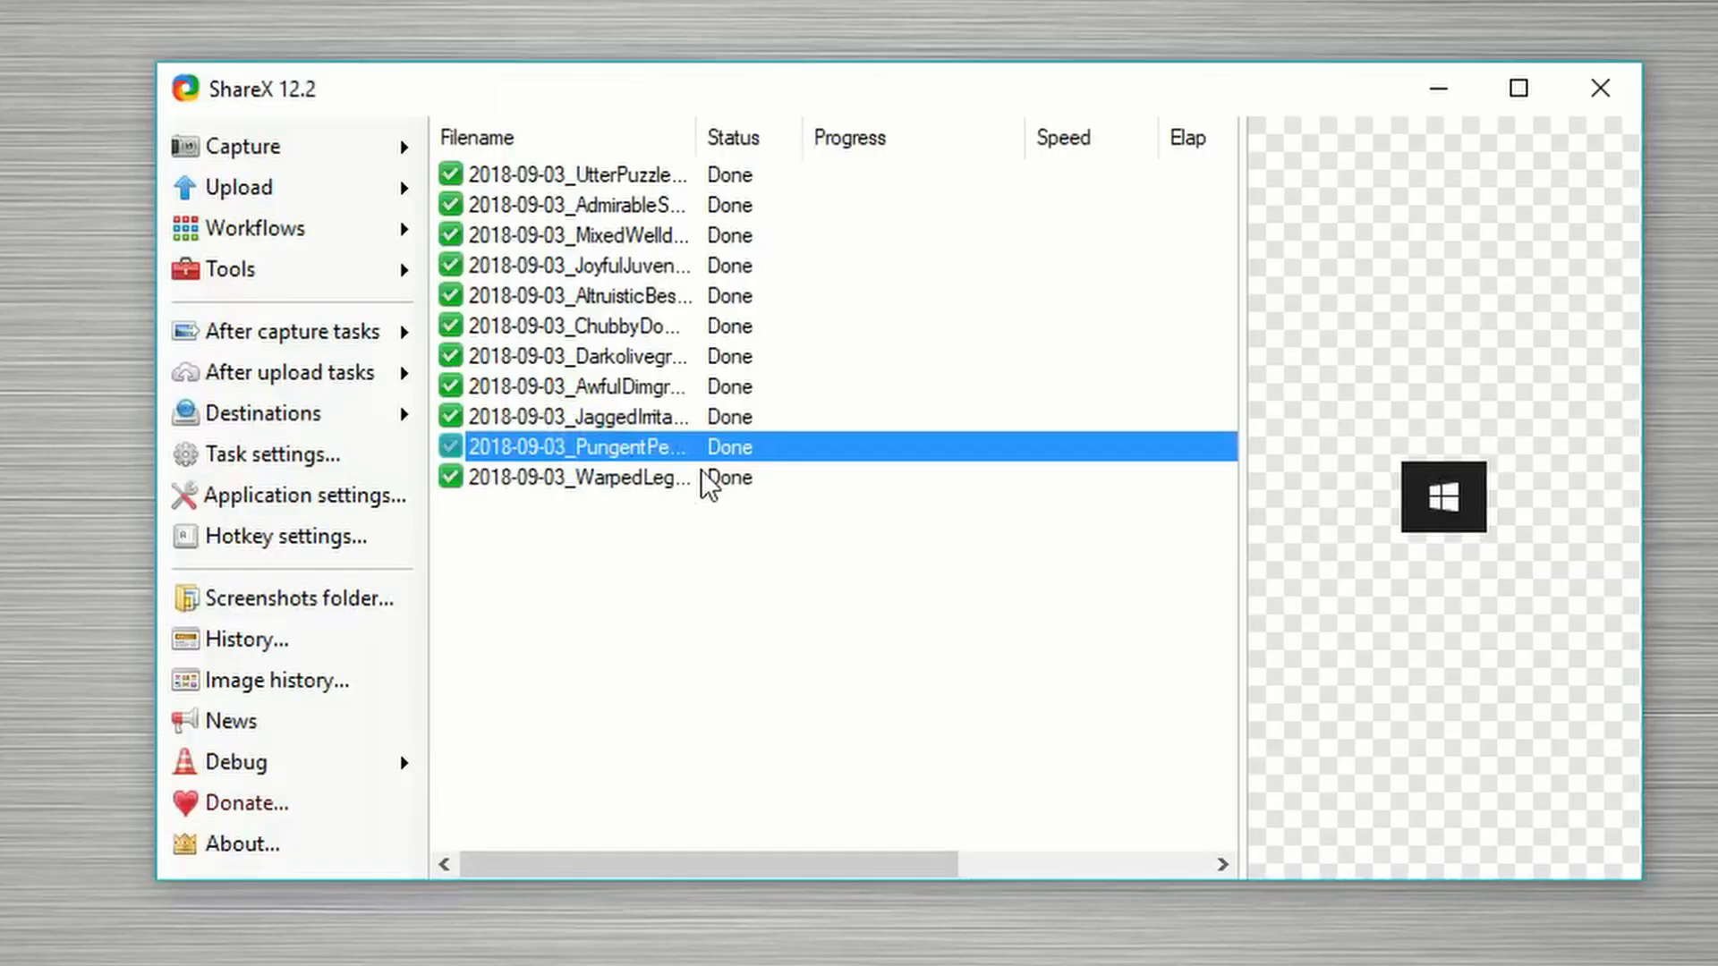
click(707, 479)
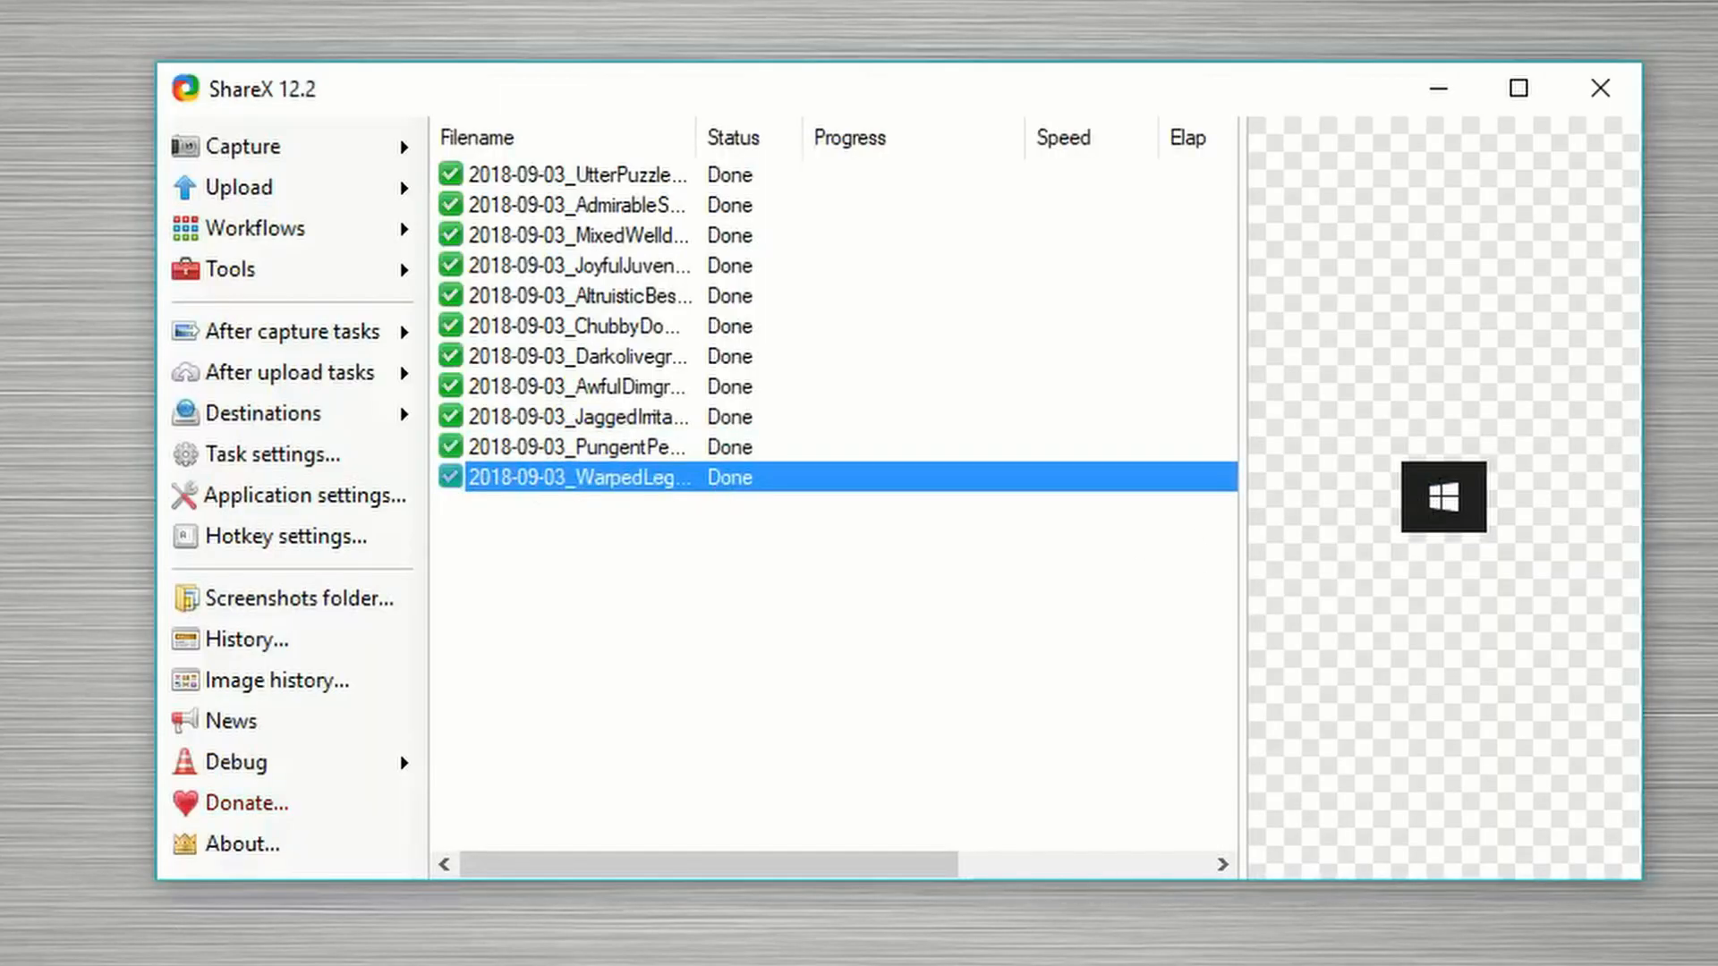
Step: Make a screen recording of the whole ShareX window and stop it
click(407, 154)
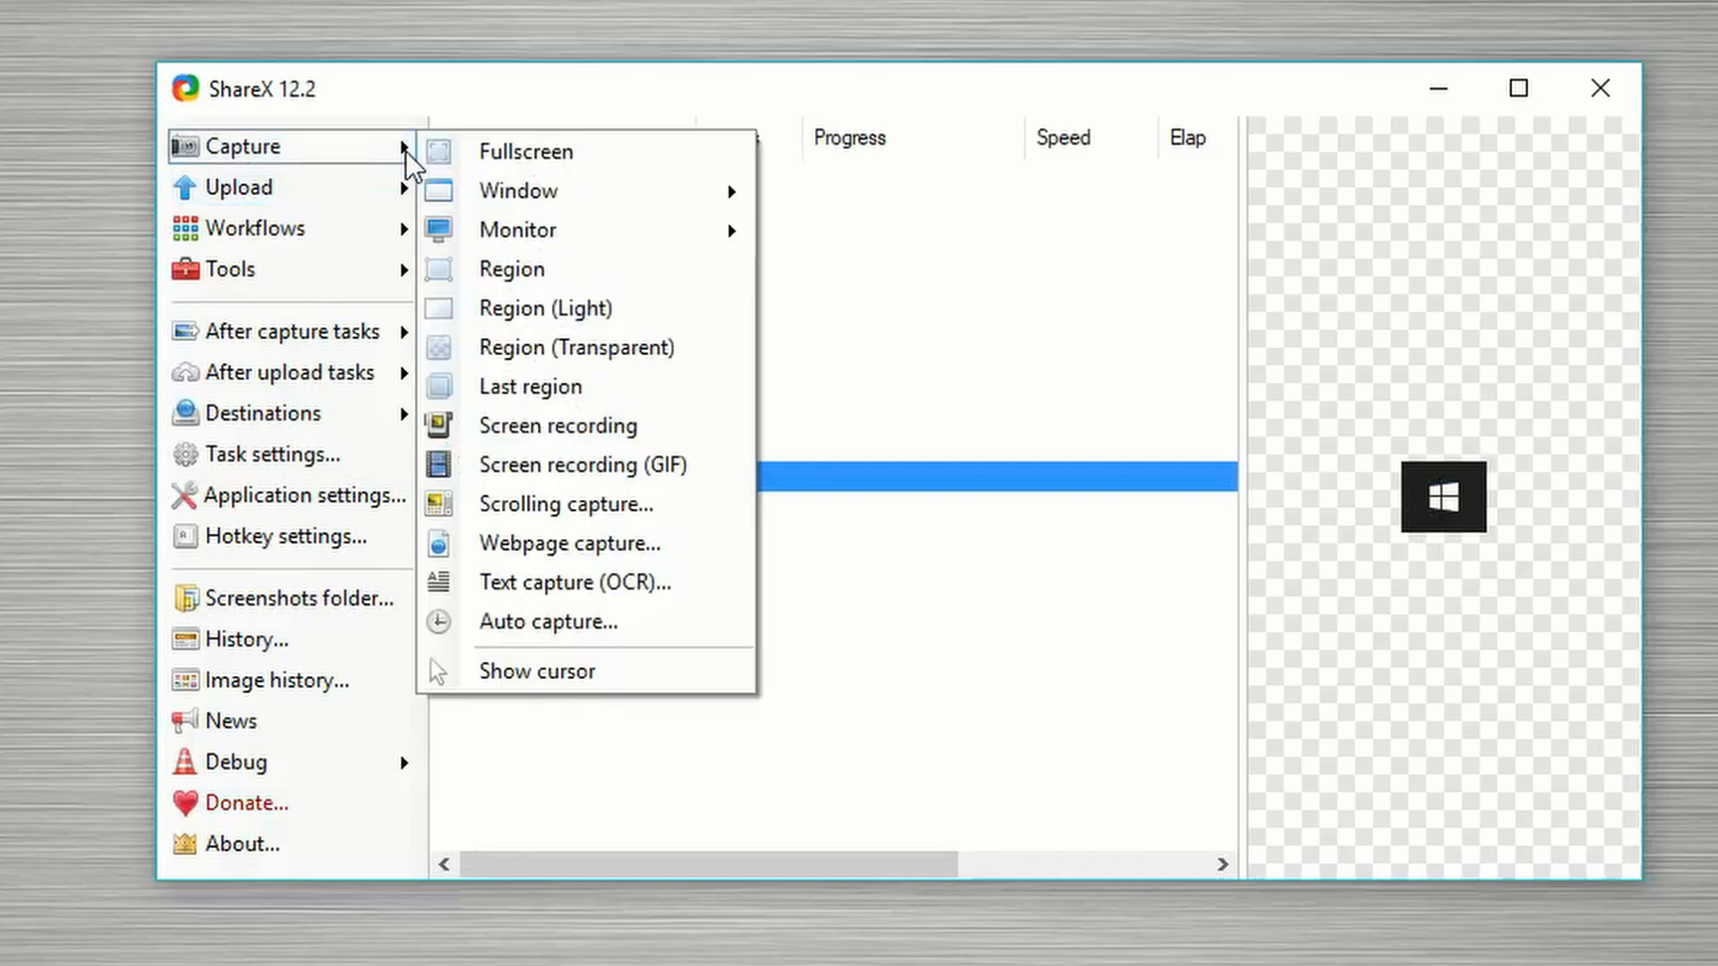
click(580, 428)
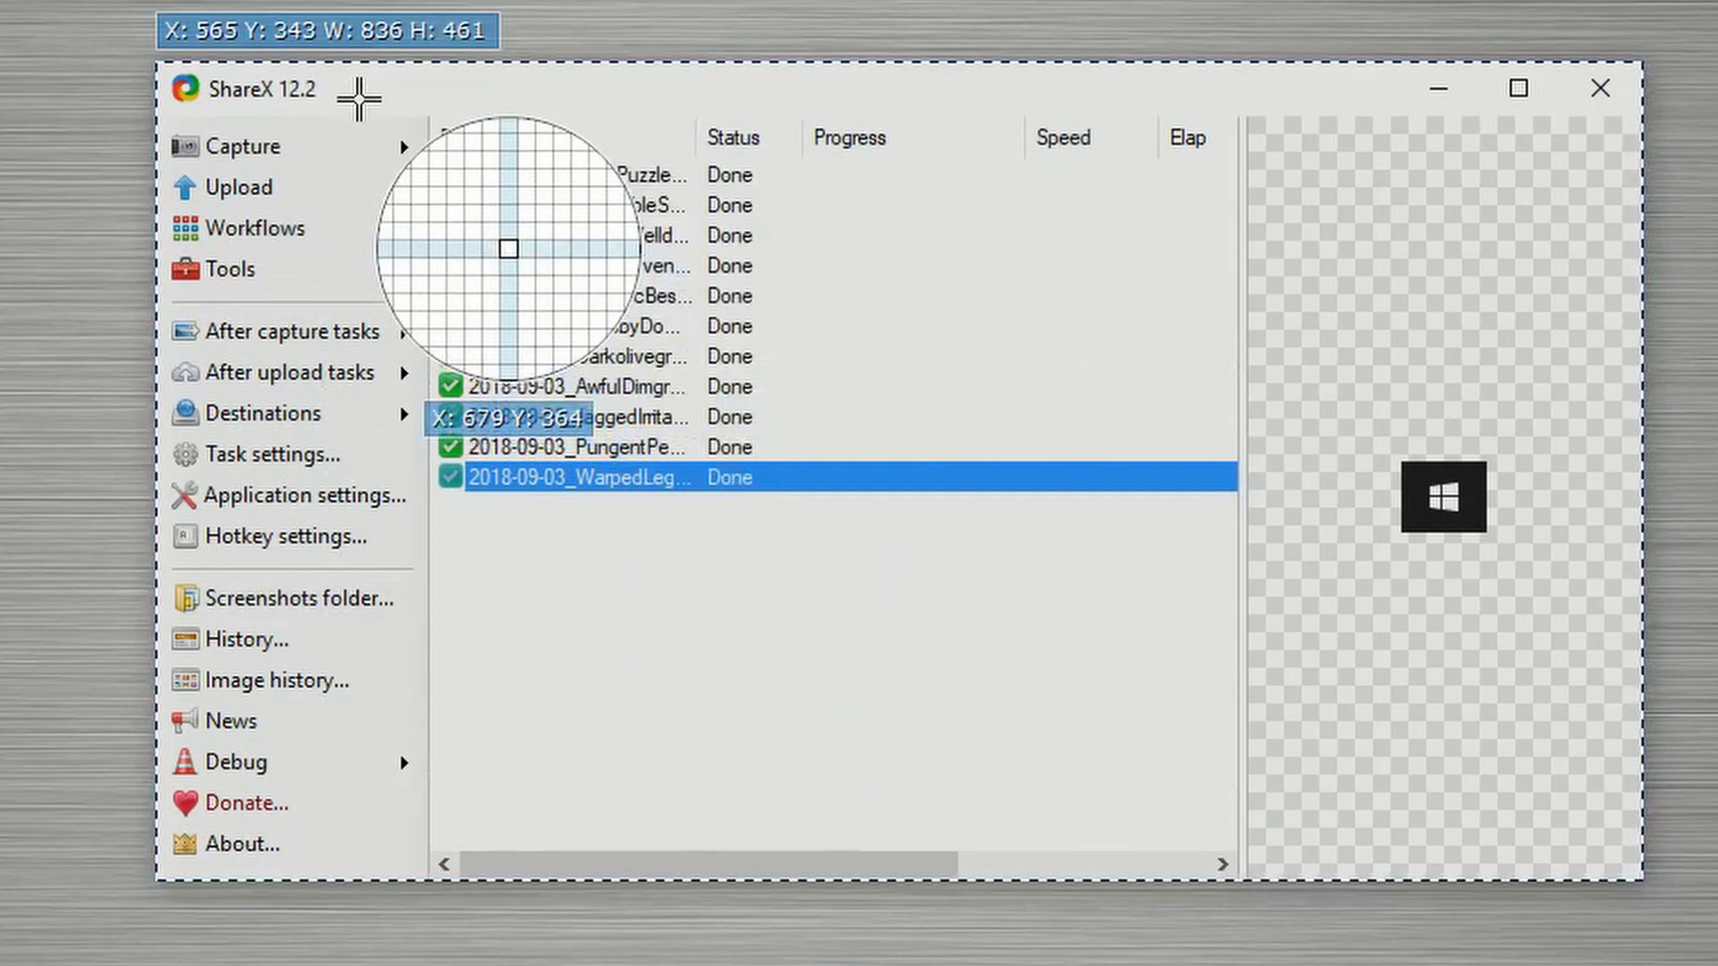
click(356, 95)
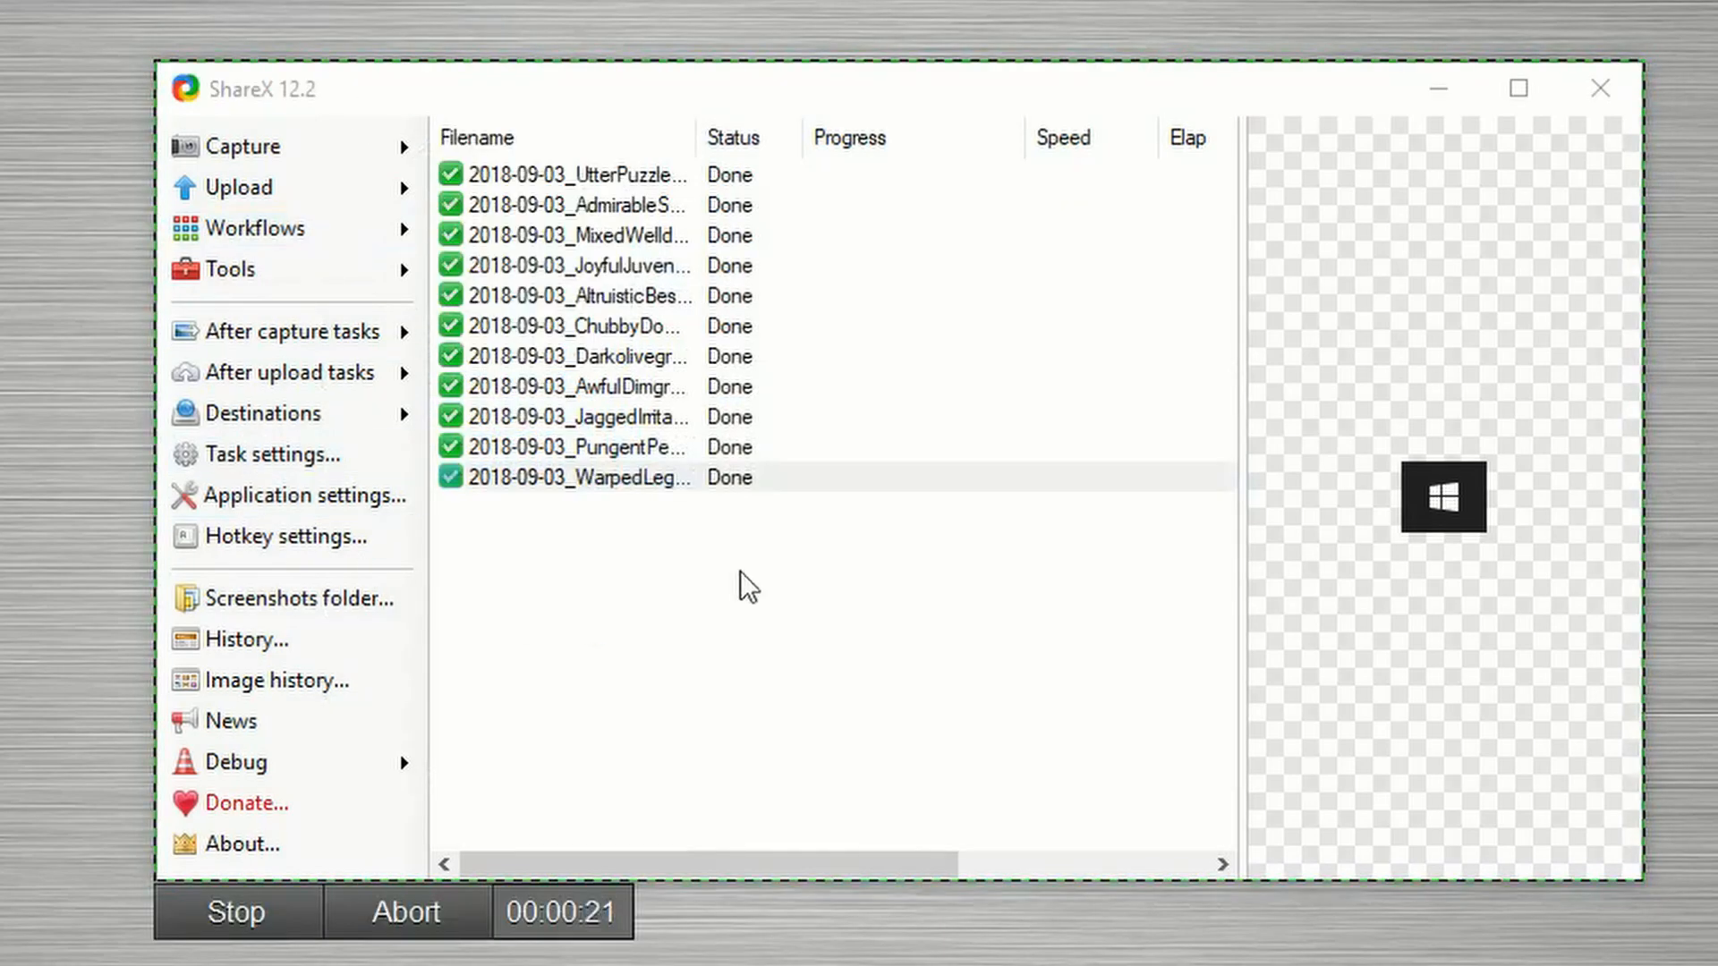
drag(740, 644, 667, 721)
click(286, 911)
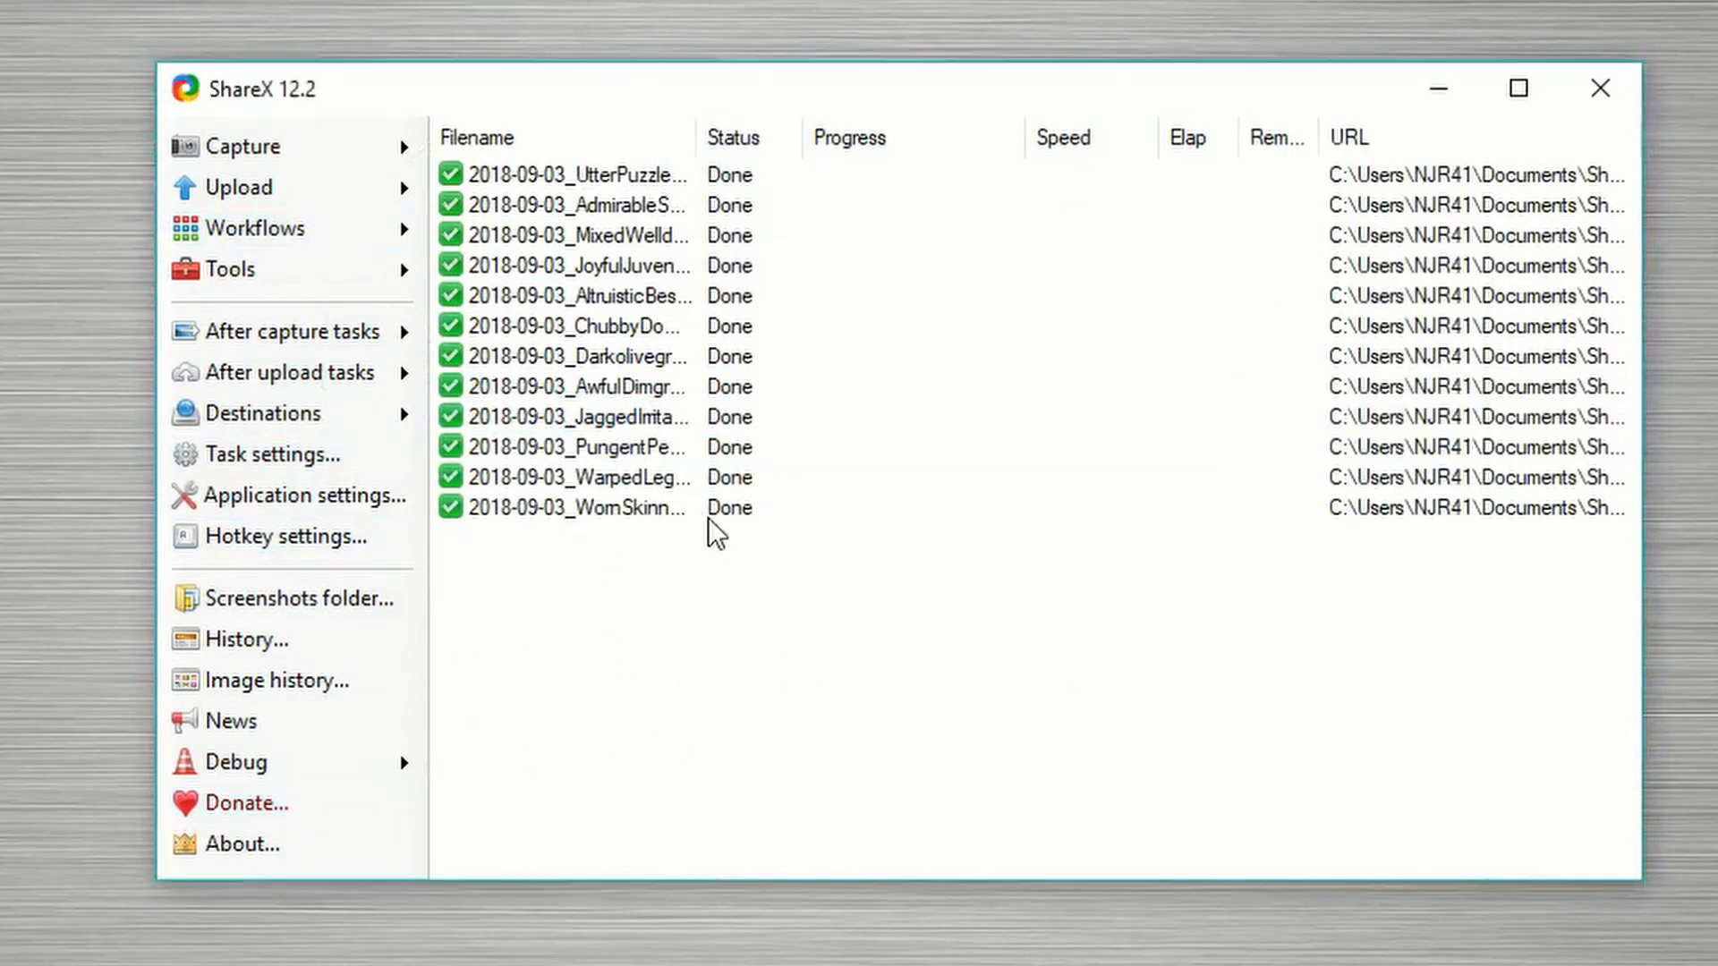
Step: Open the newest screen recording from the capture list to watch it
click(688, 485)
click(691, 506)
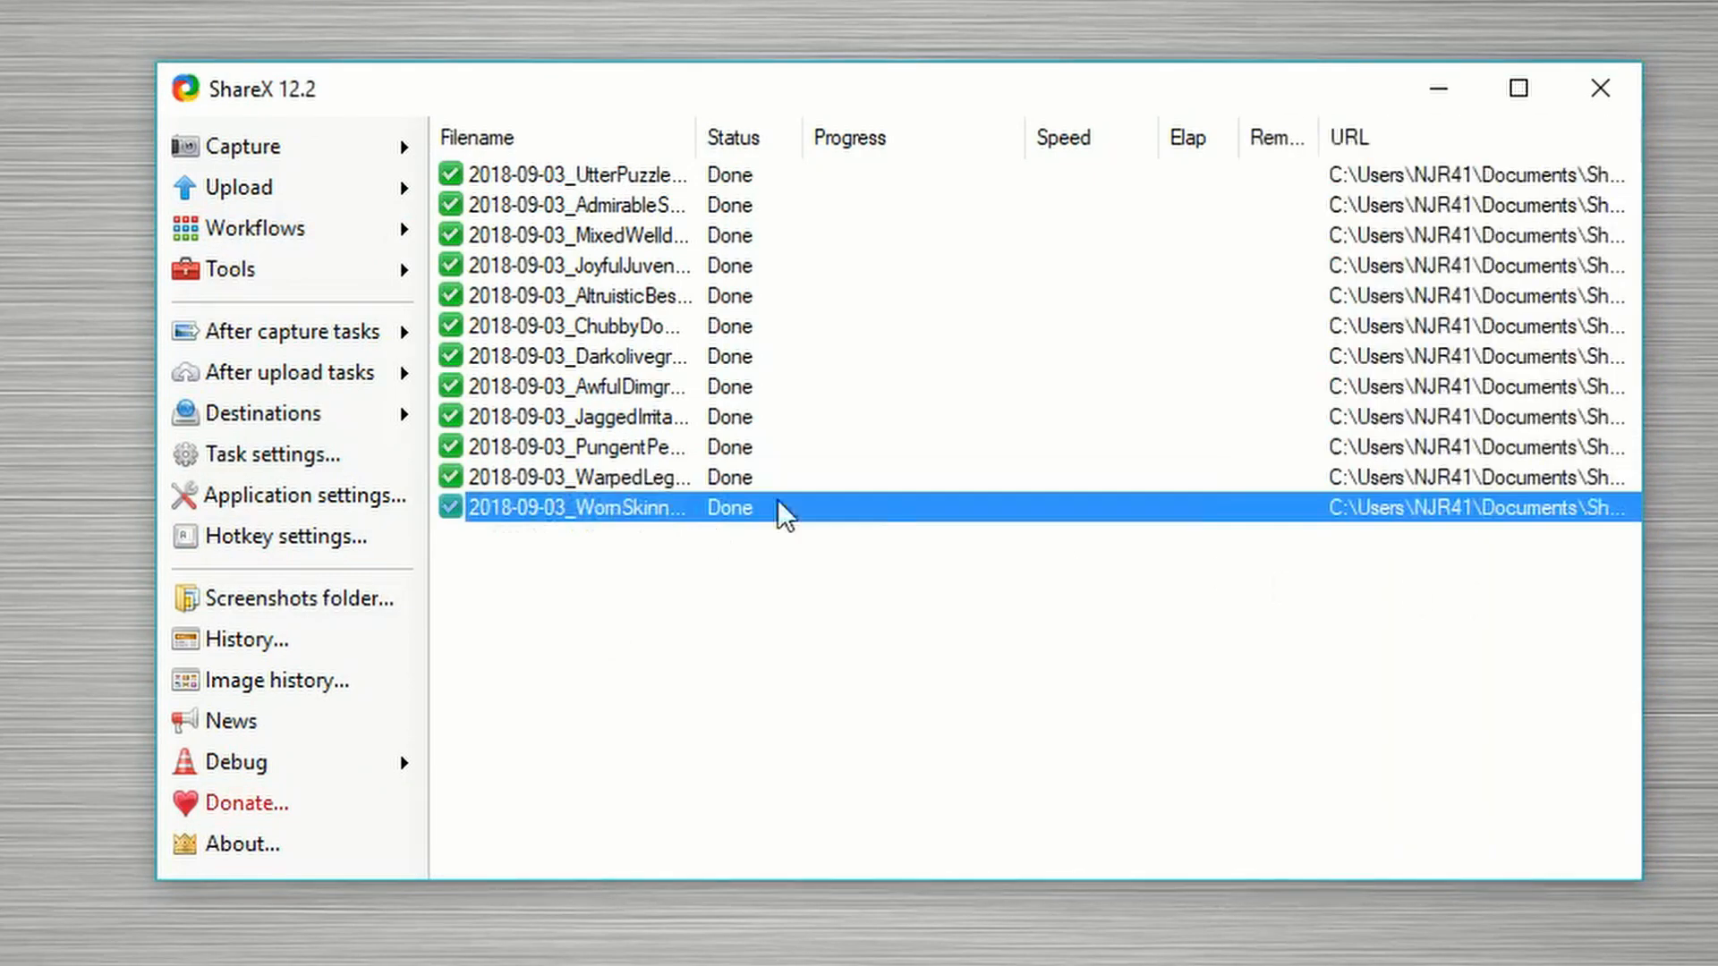
double_click(750, 507)
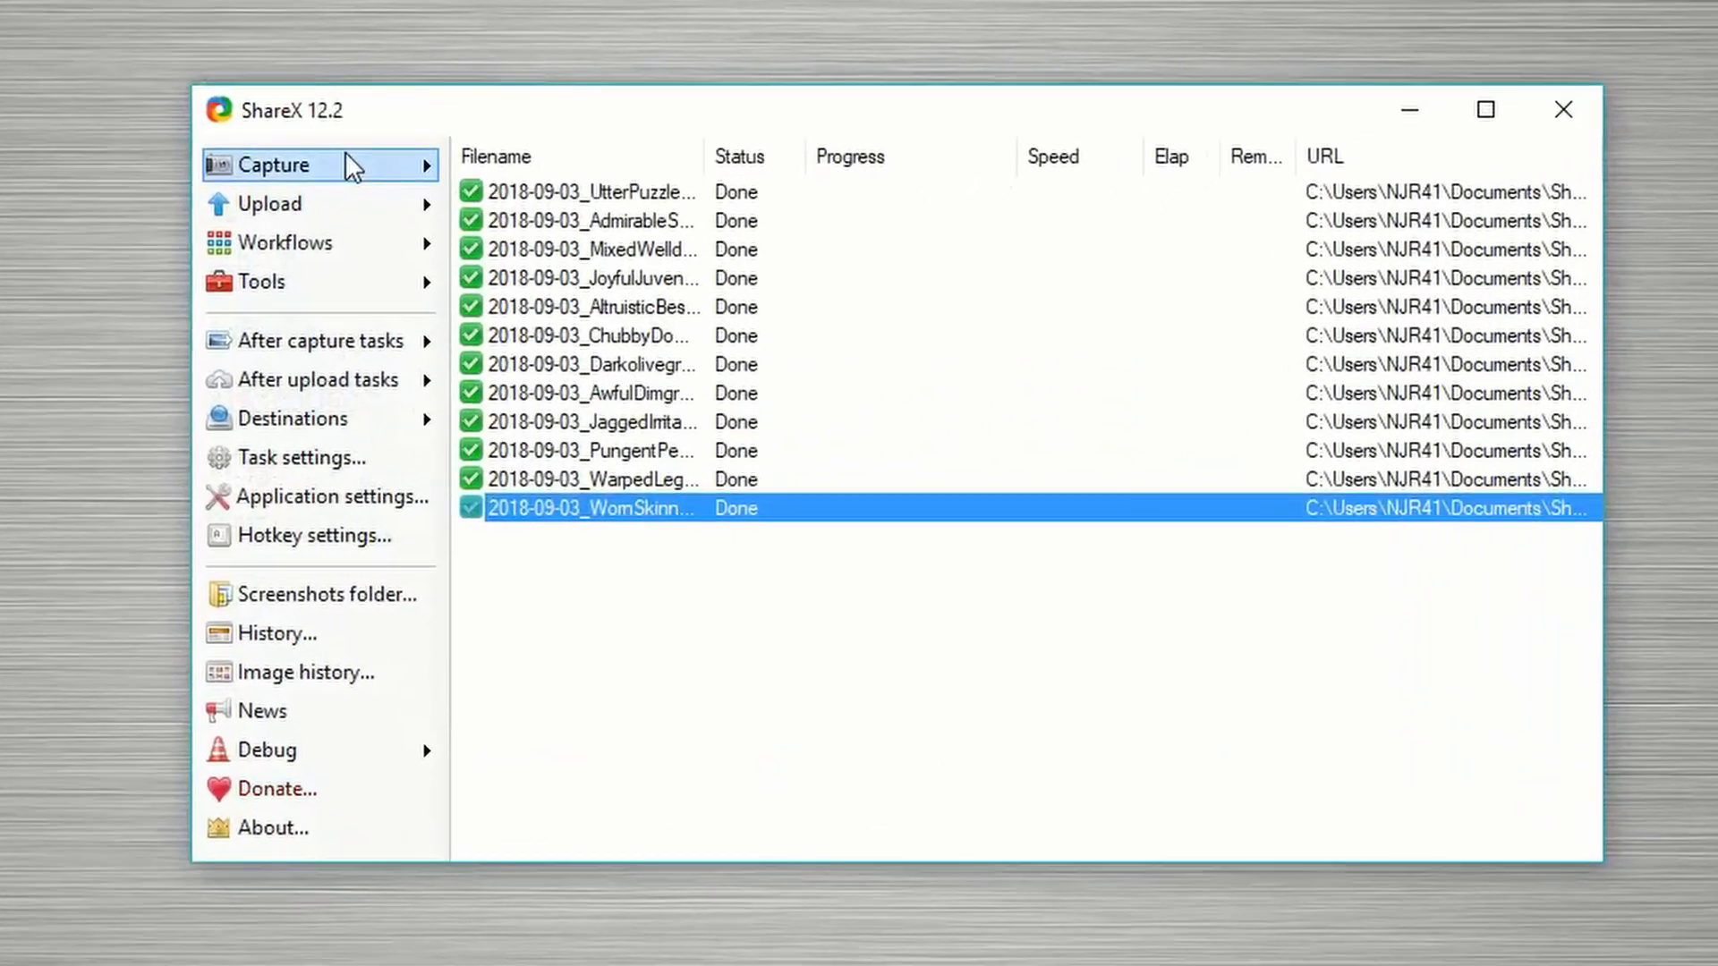
Step: Record the whole ShareX window as a GIF, stop the recording and select the new file for preview
click(349, 166)
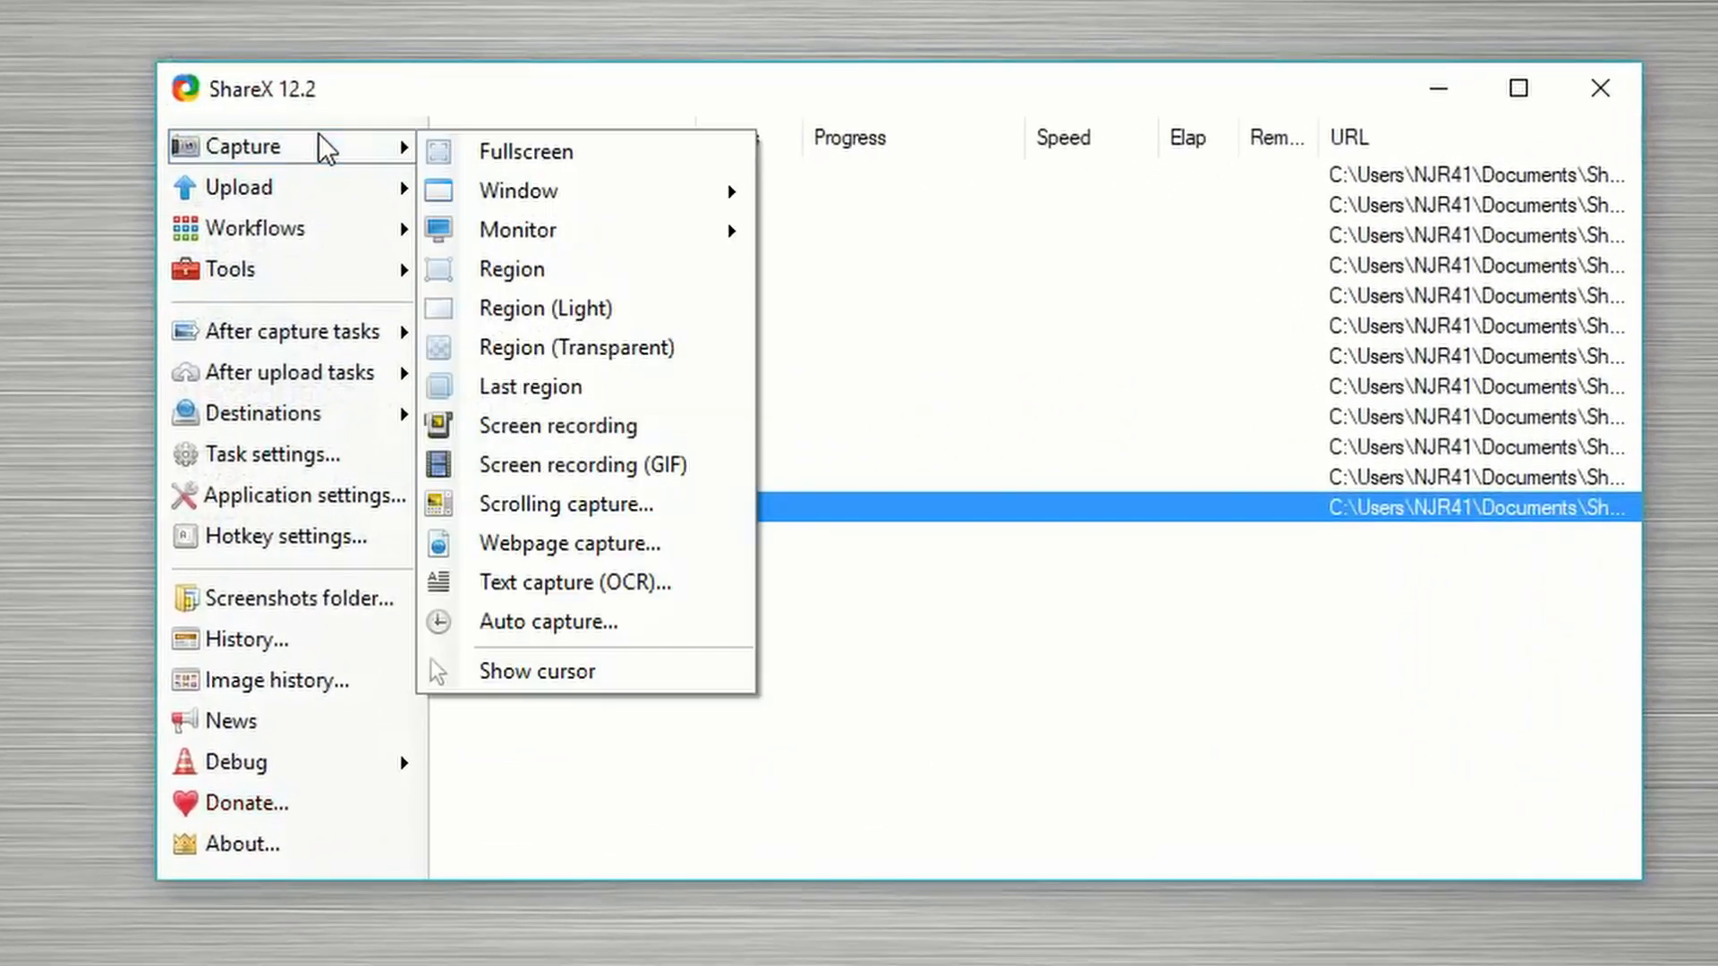
click(327, 148)
click(353, 161)
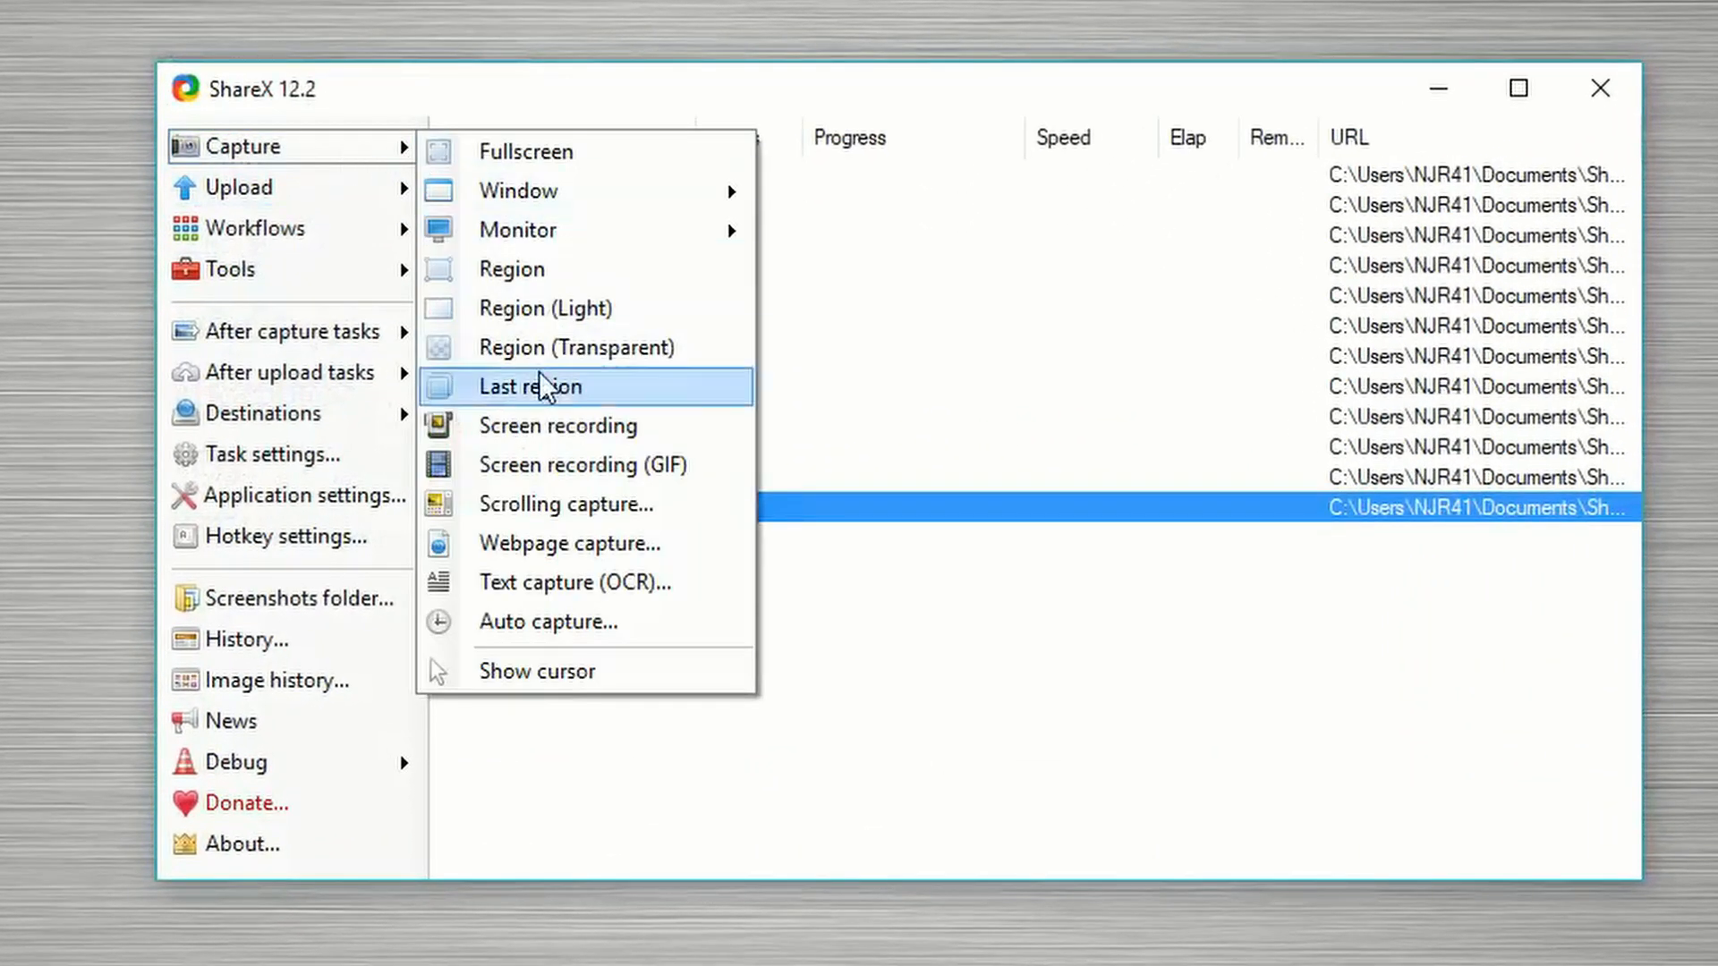
click(594, 502)
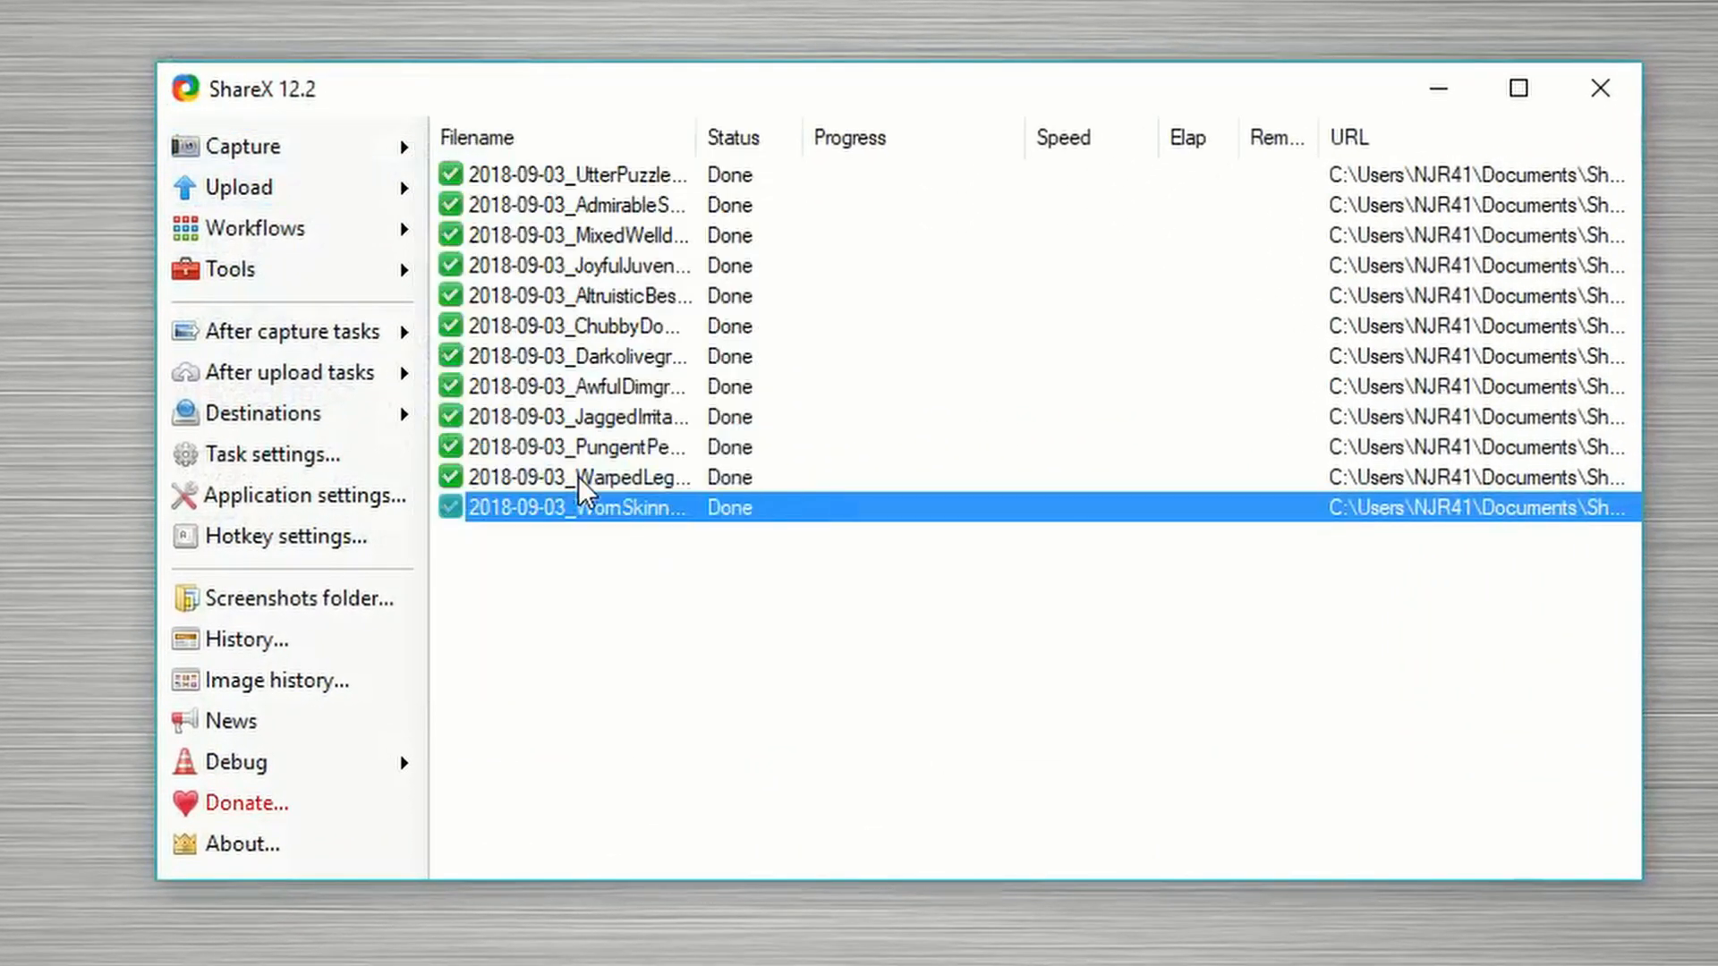
click(518, 93)
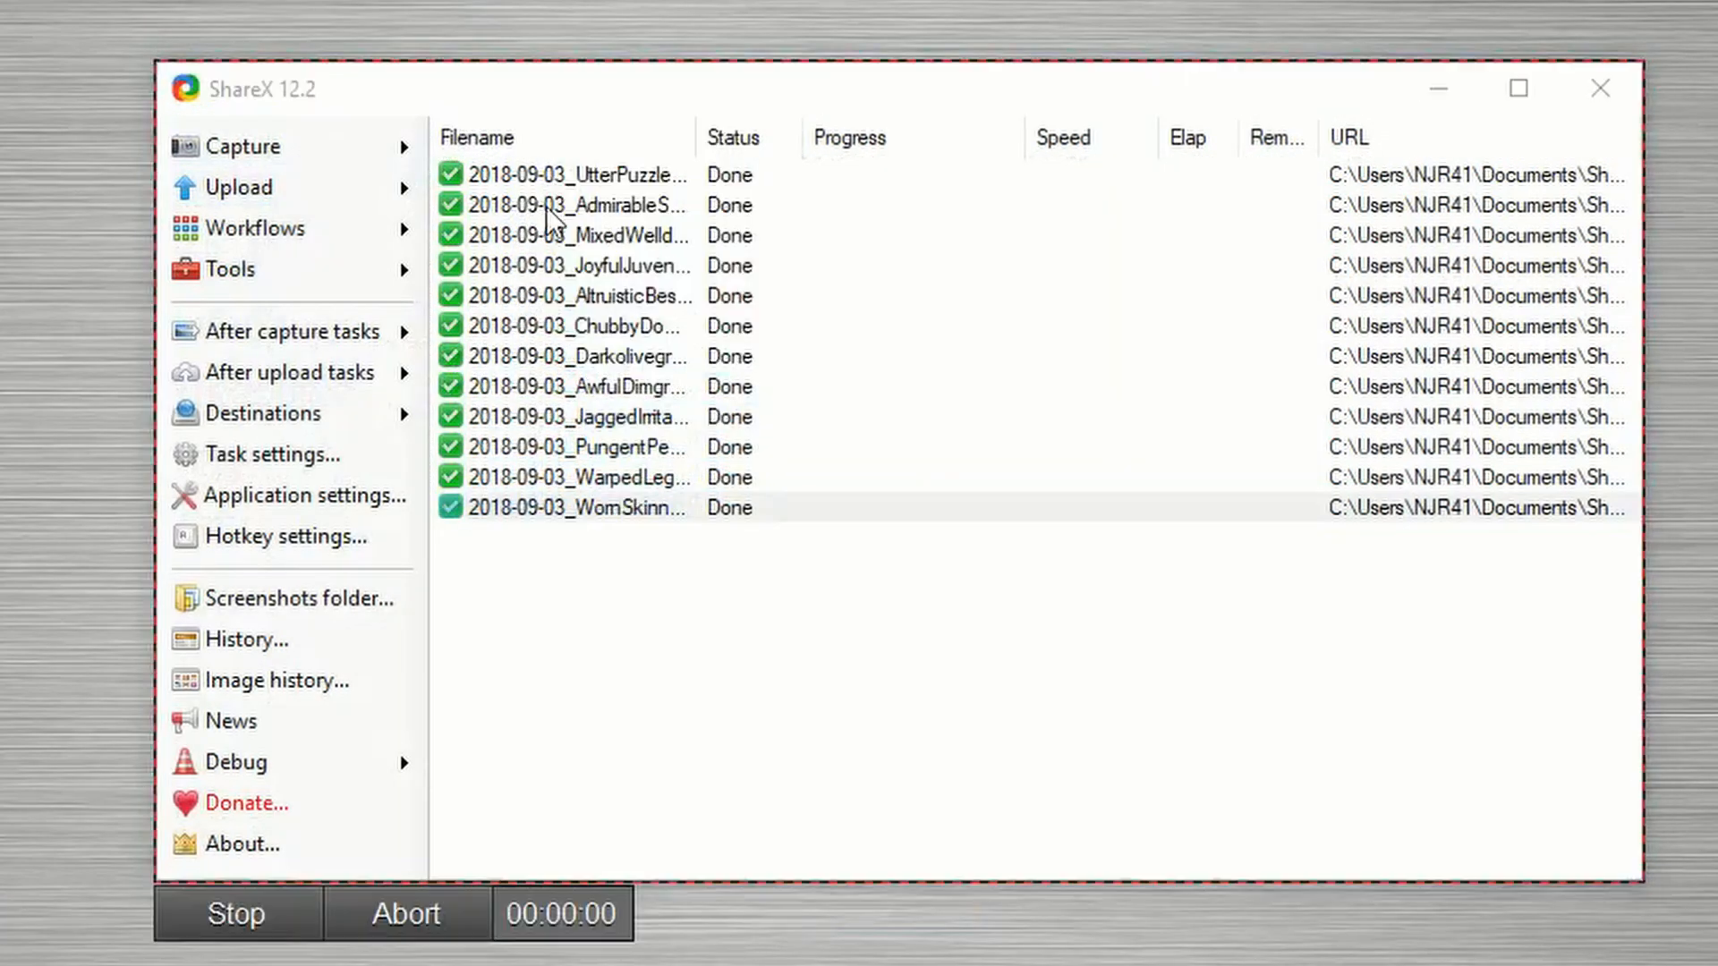
click(202, 936)
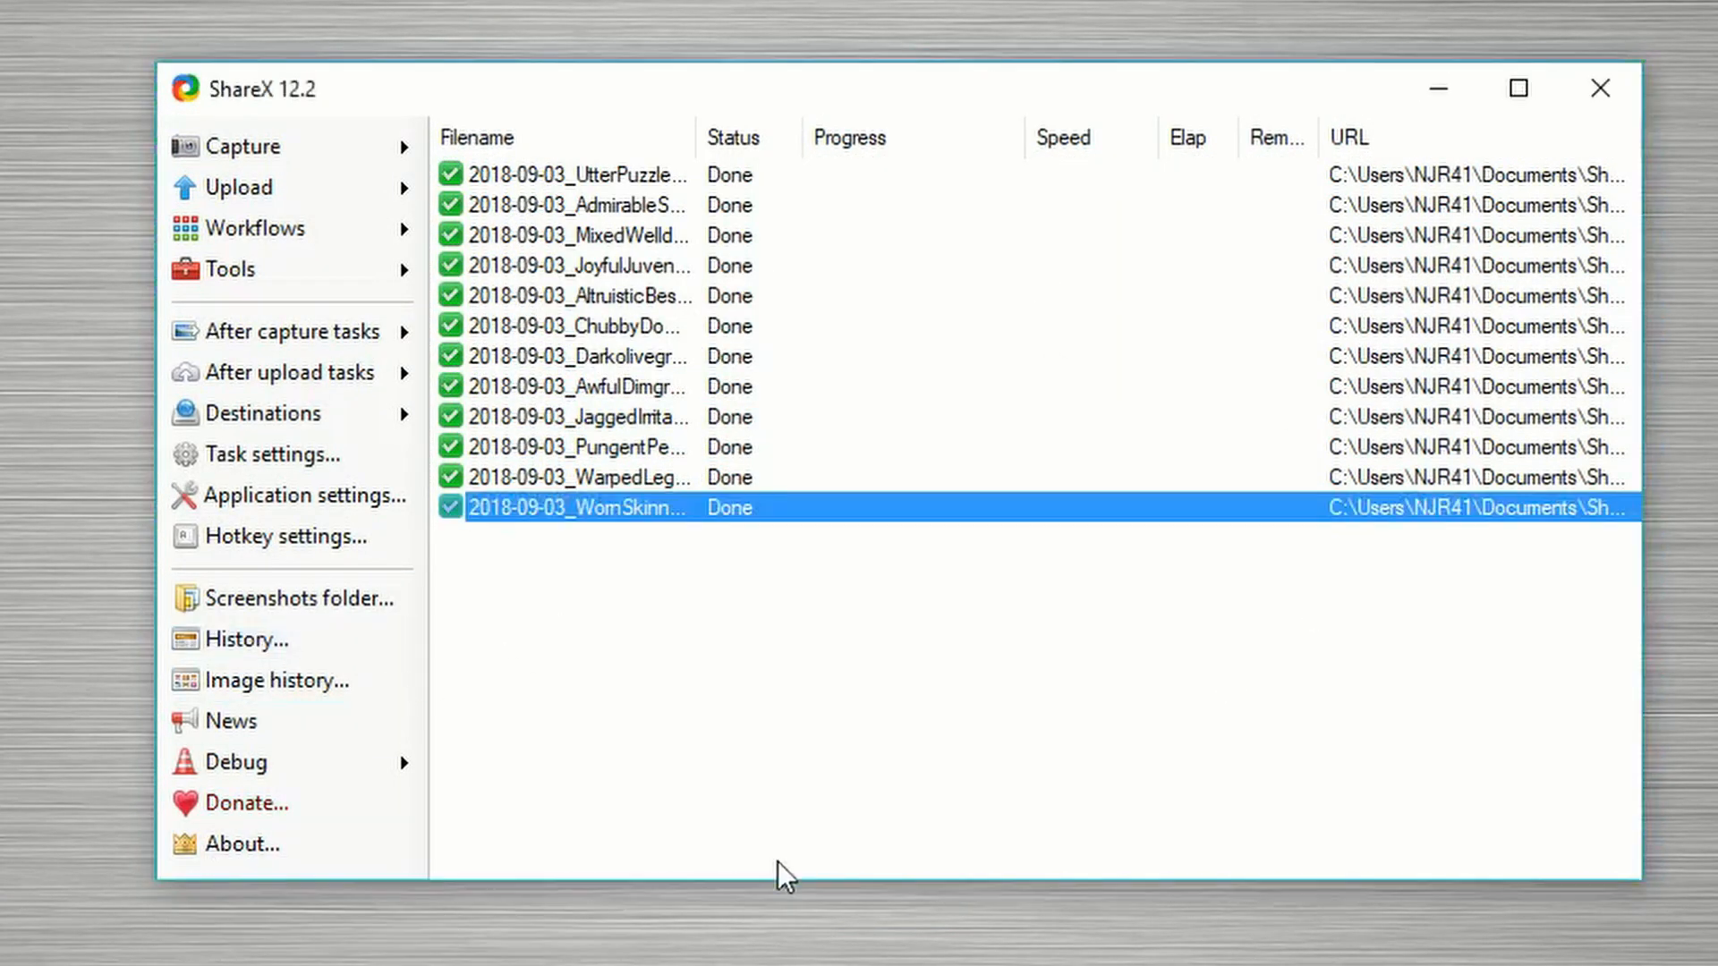
click(678, 540)
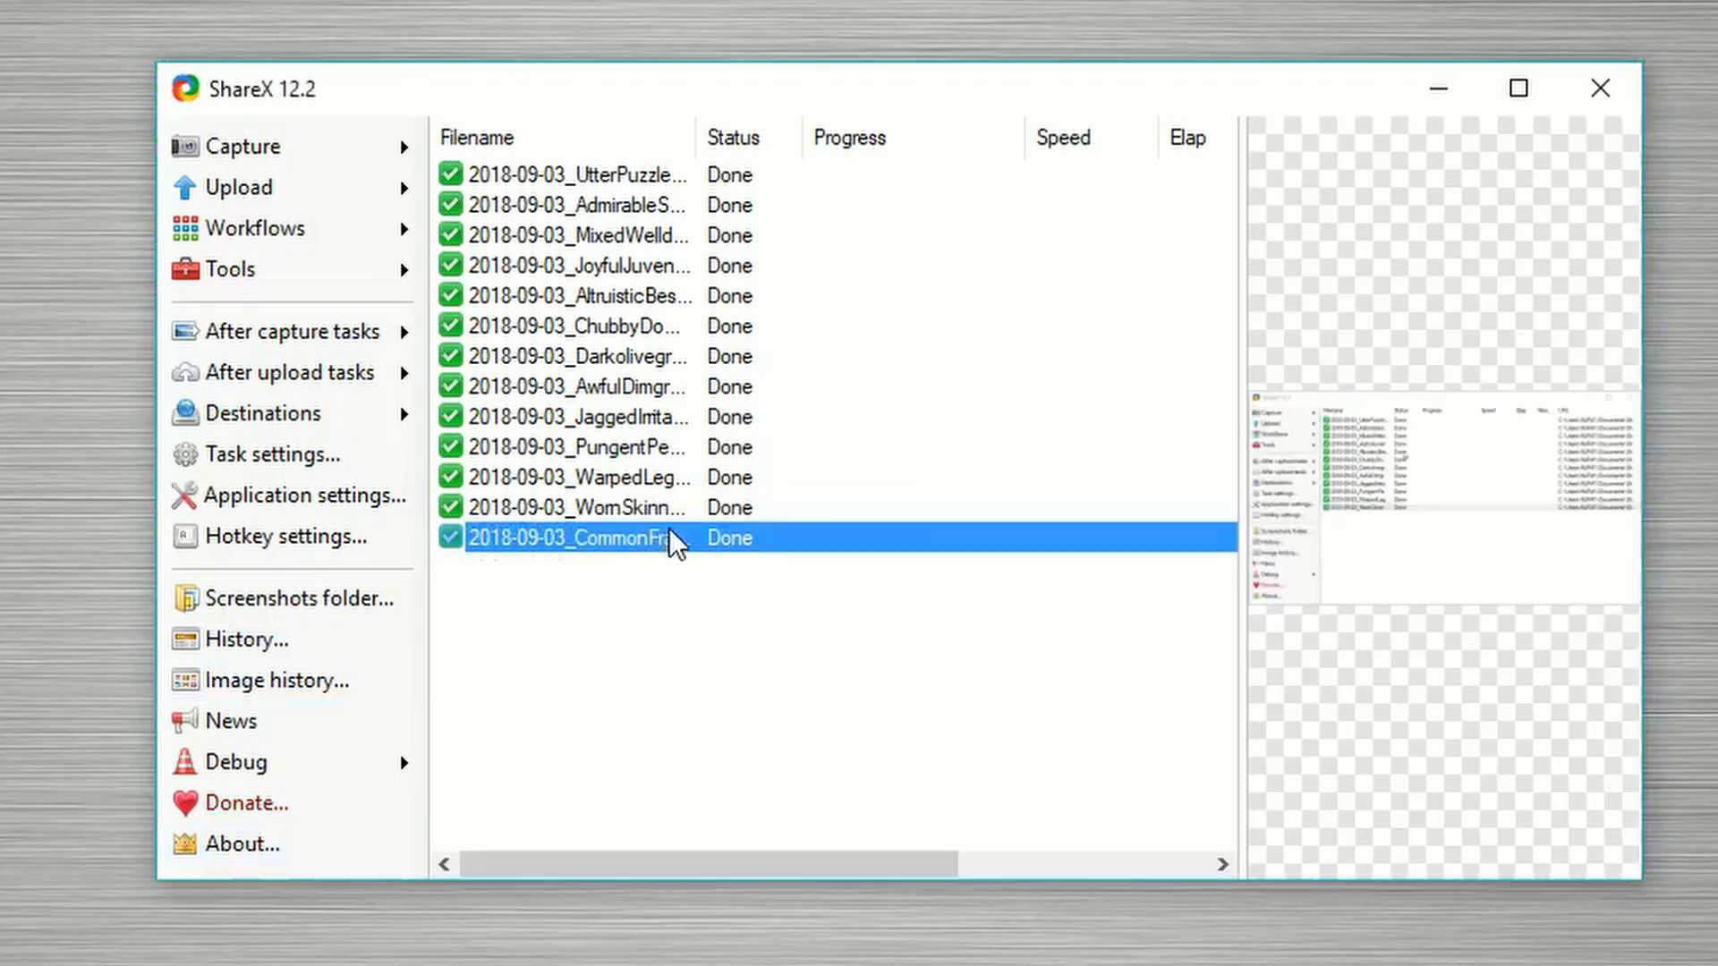
Step: View the new GIF recording at full size and return to the capture list
click(1344, 528)
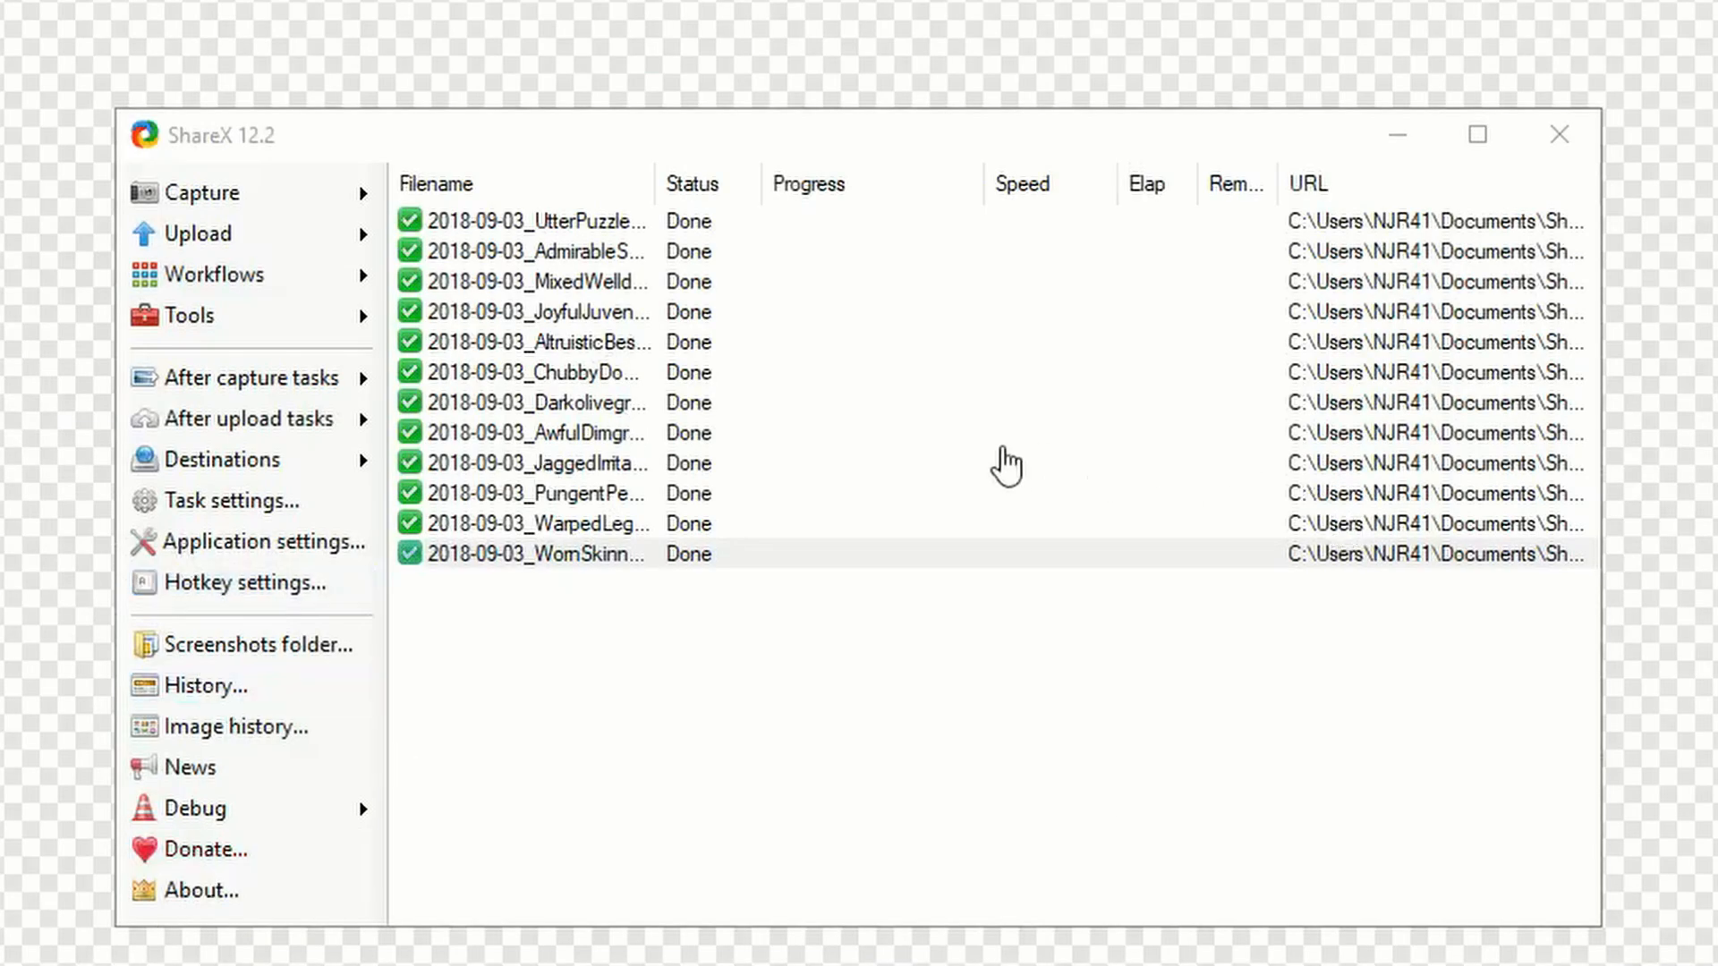
click(721, 555)
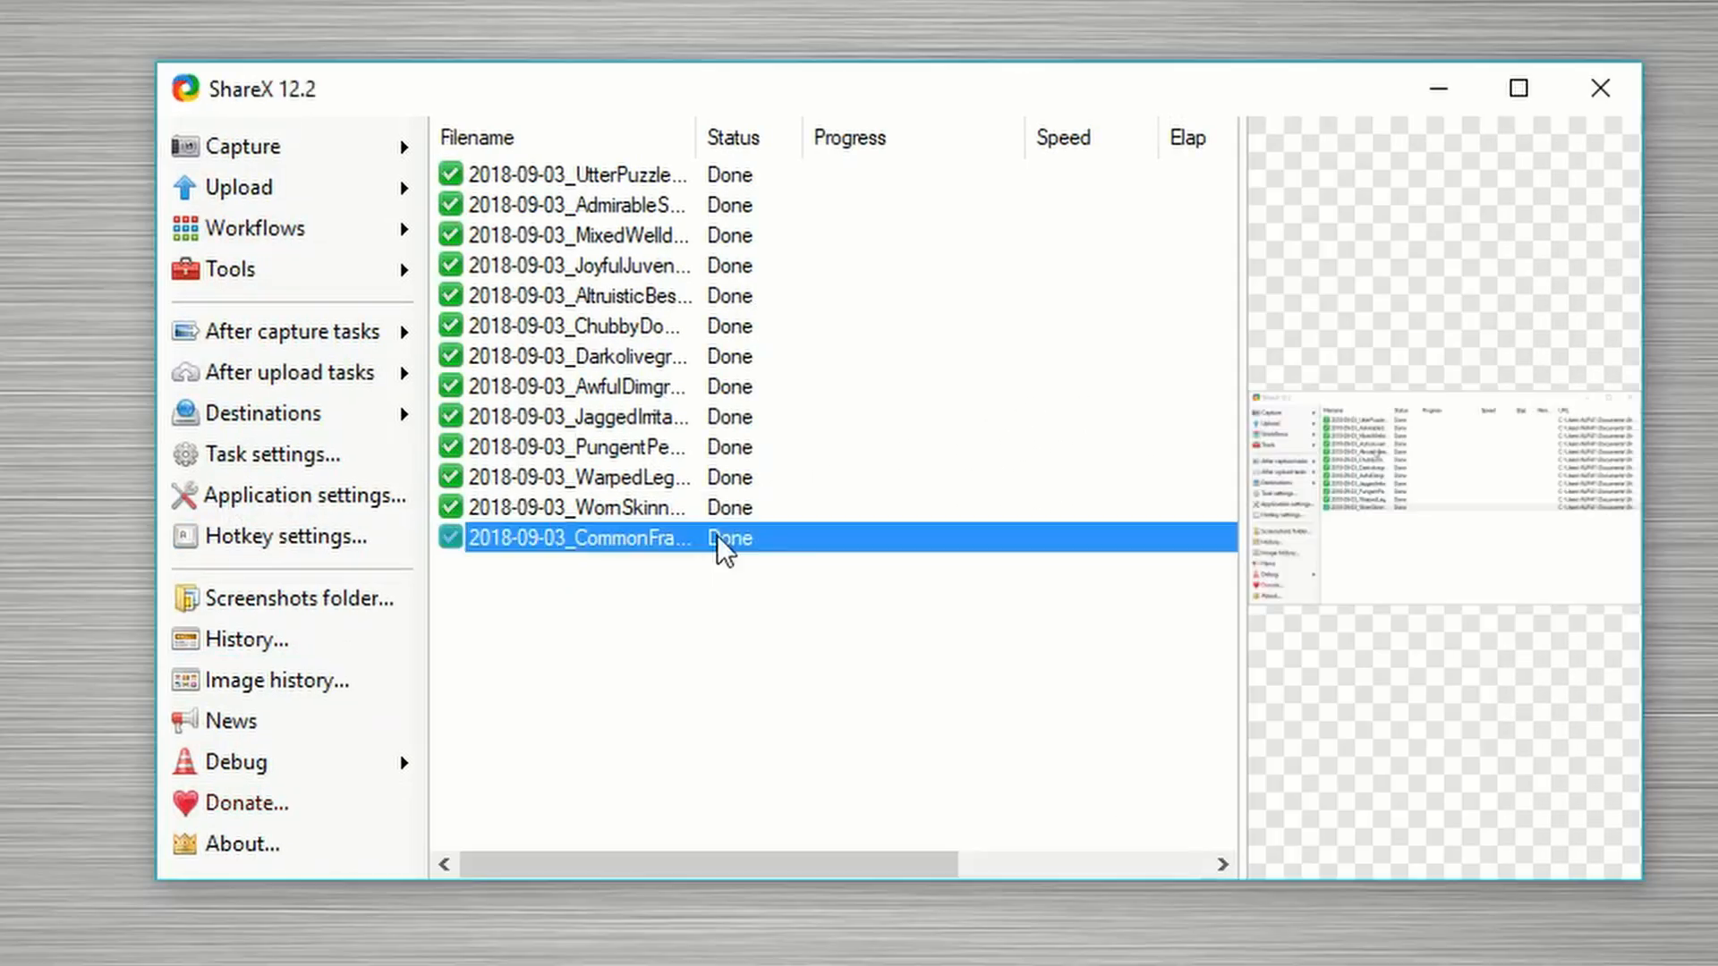
click(324, 145)
click(324, 146)
click(366, 146)
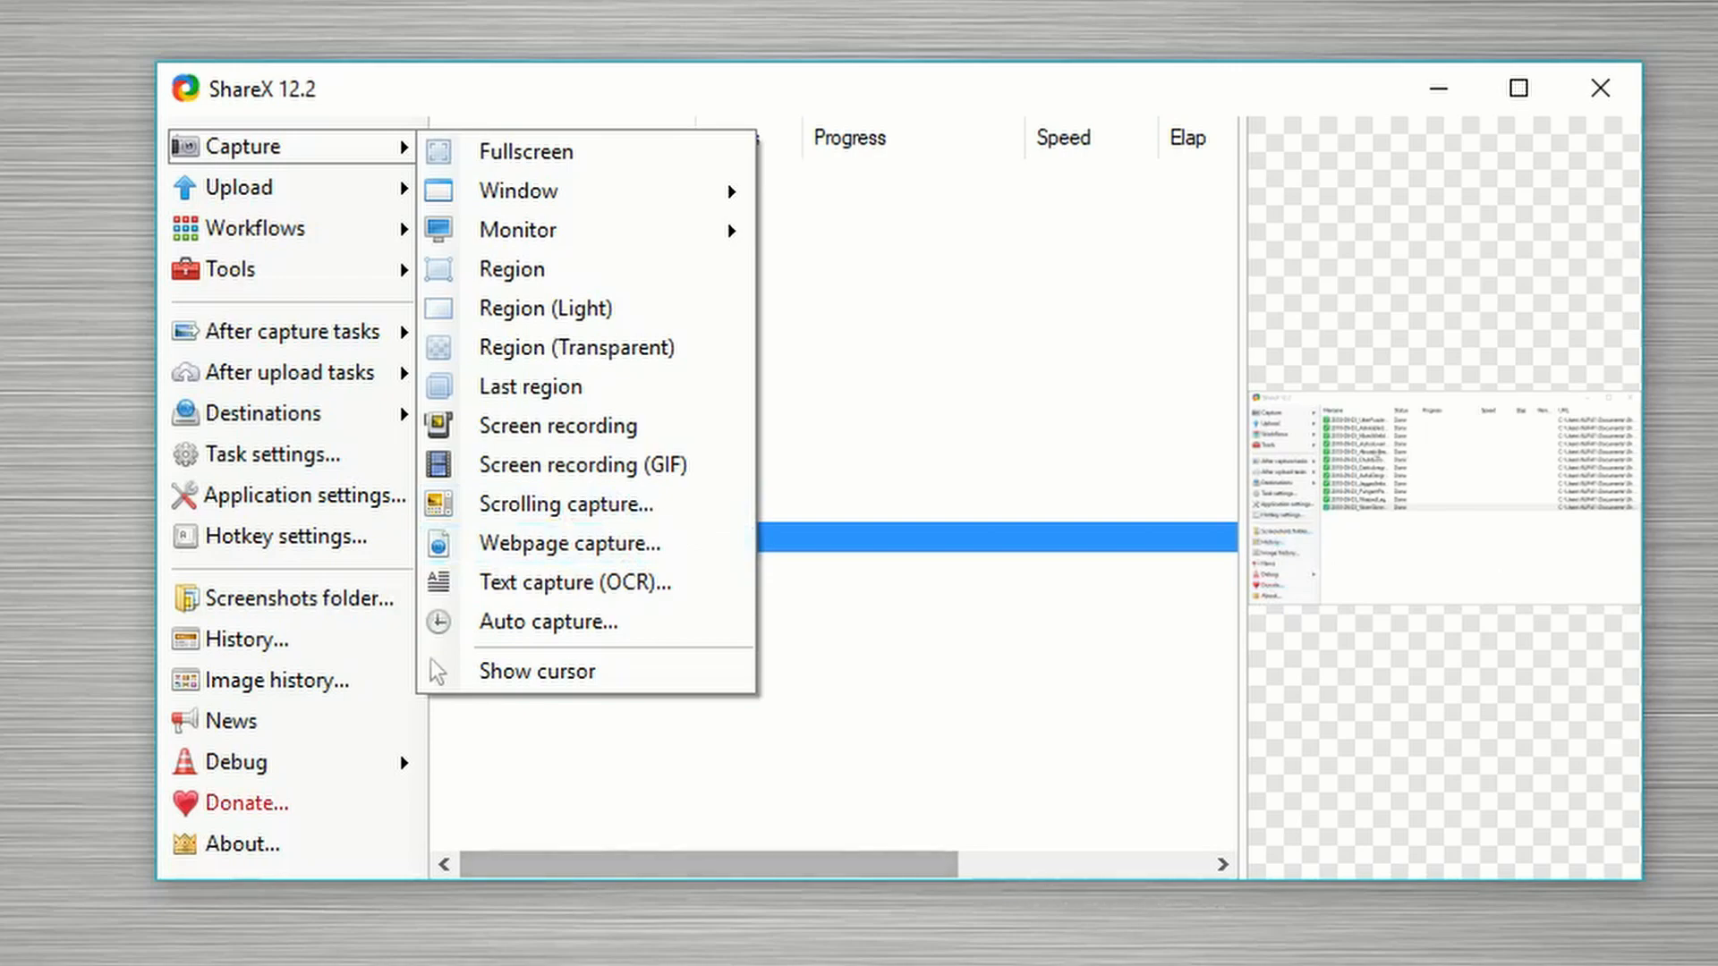
Step: Open Notepad and fill the blank document with the repeated letter "a" until the text needs scrolling
click(663, 961)
text(not)
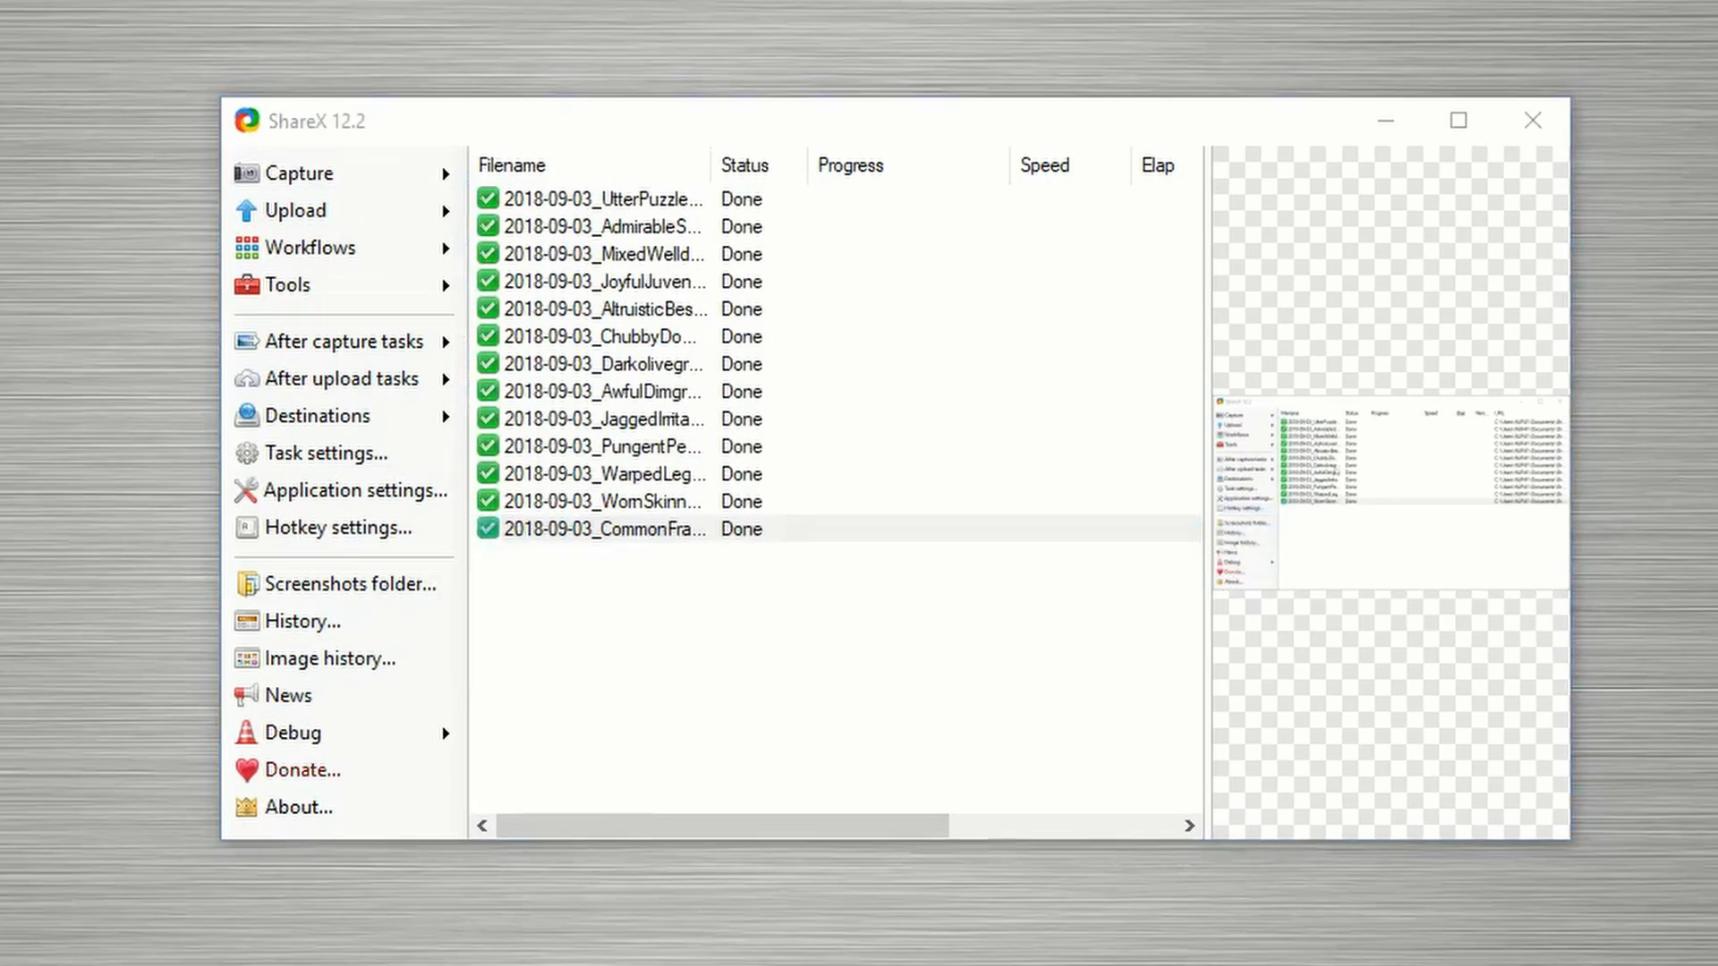
key(Return)
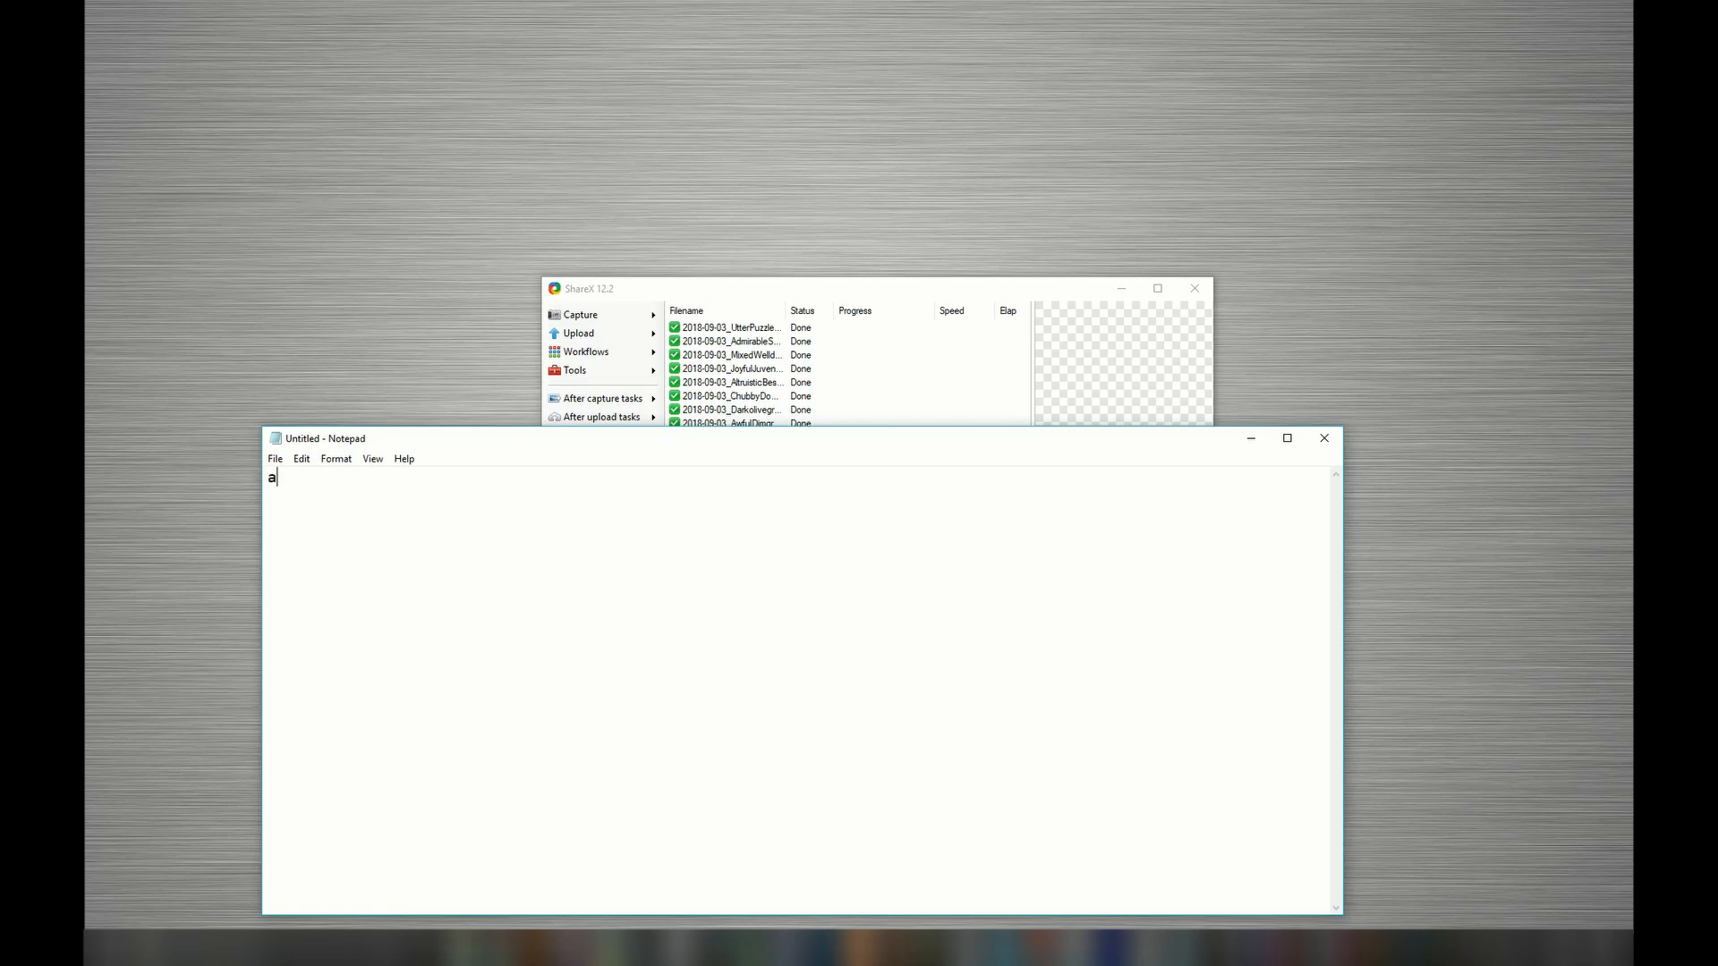
text(aaaaaaaaaaaaaaaaaaaaaaaaaaaaaaaaaaaaaaaaaaaaaaaaaaaaaaaaaaaaaaaaaaaaa)
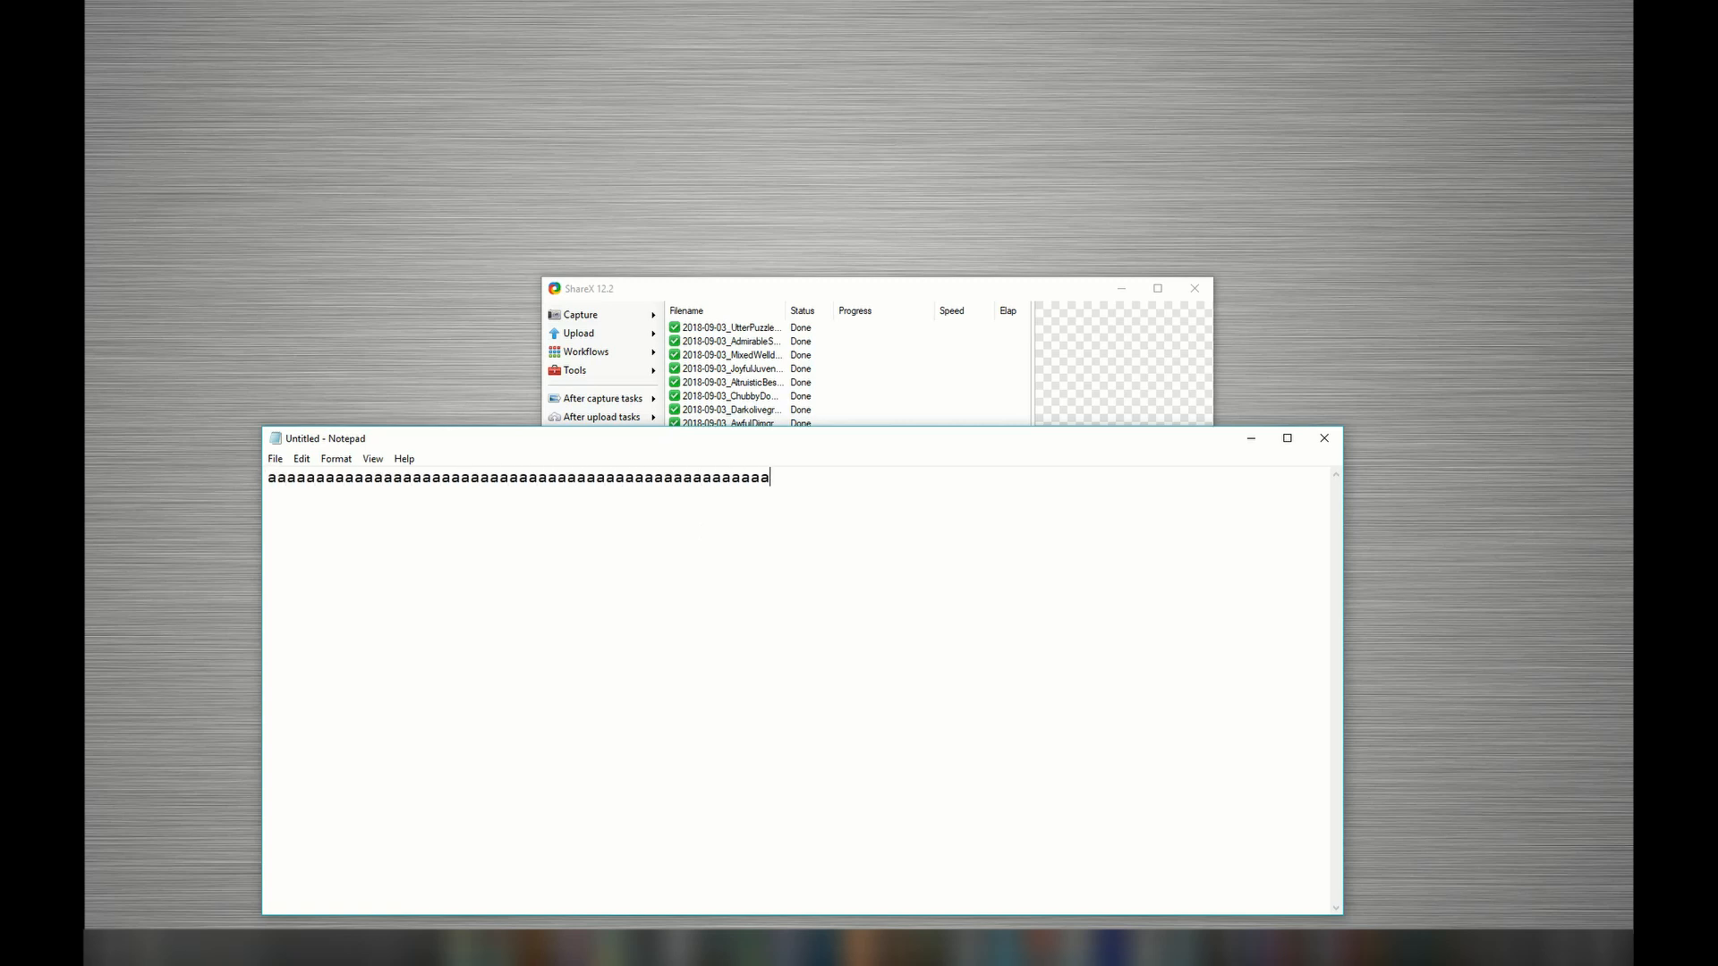
text(aaaaaaaaaaaaaaaaaaaaaaaaaaaaaaaaaaaaaaaaaaaaaaaaaaaaaaaaaaaaaaaaaaaaaaaa)
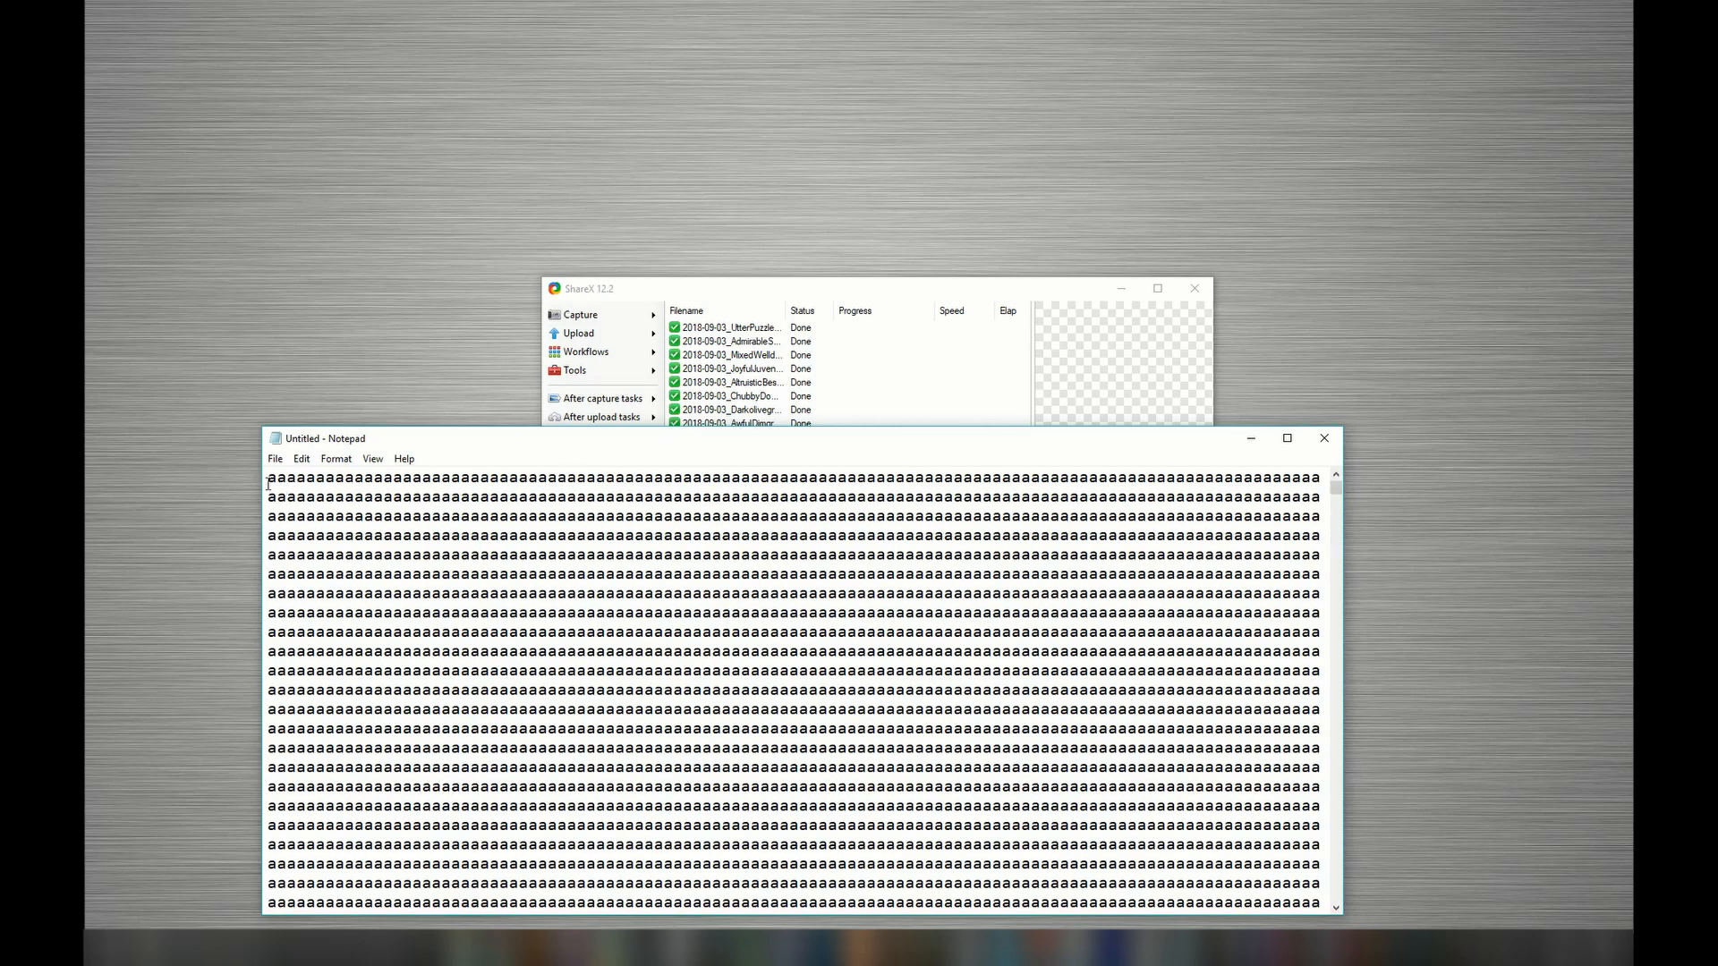
Step: Switch back to ShareX and begin a scrolling capture with the Notepad window as the target
click(757, 288)
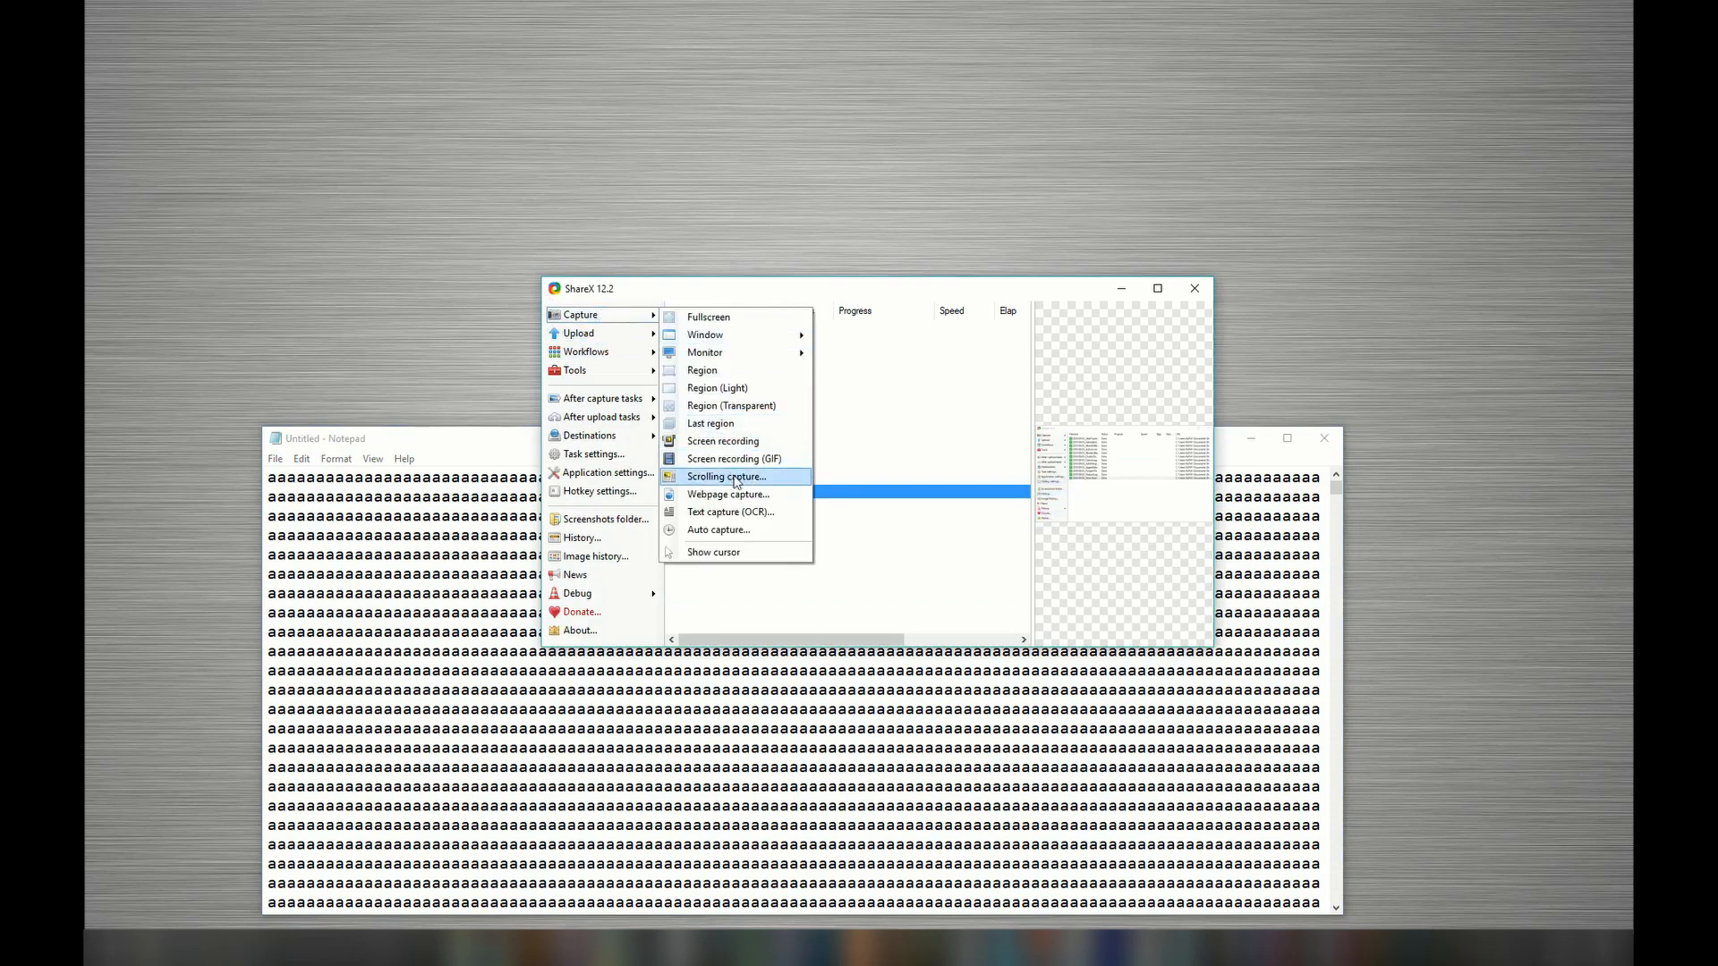
key(ctrl+Print)
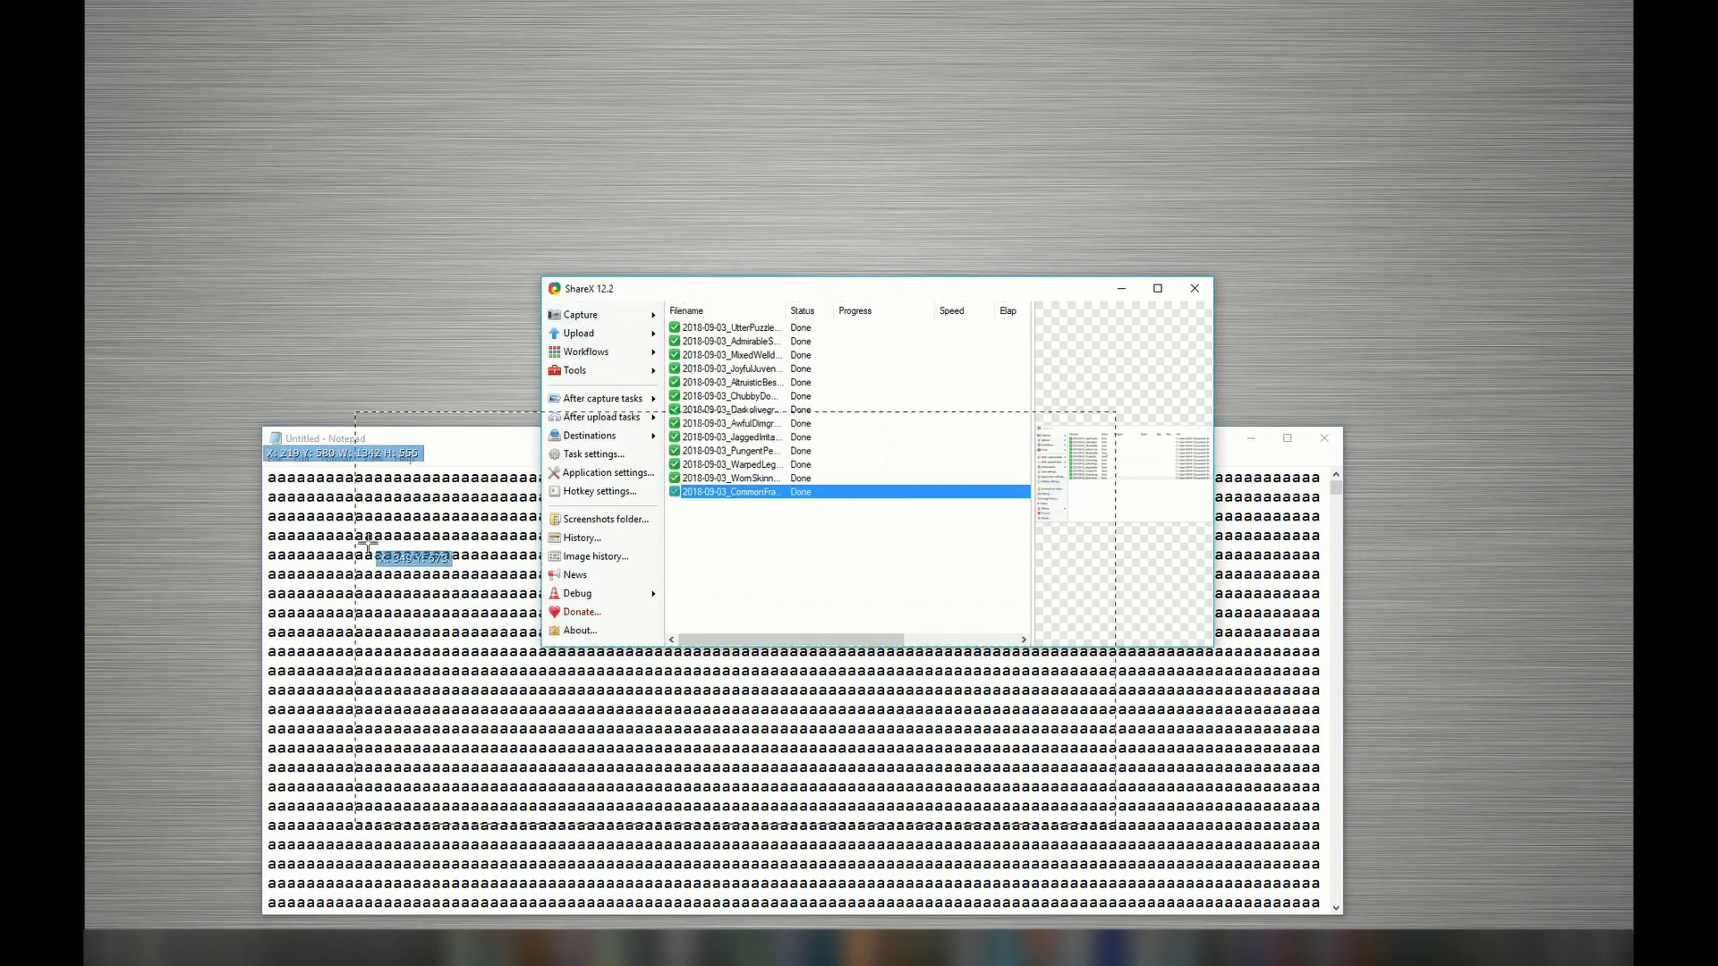
click(365, 463)
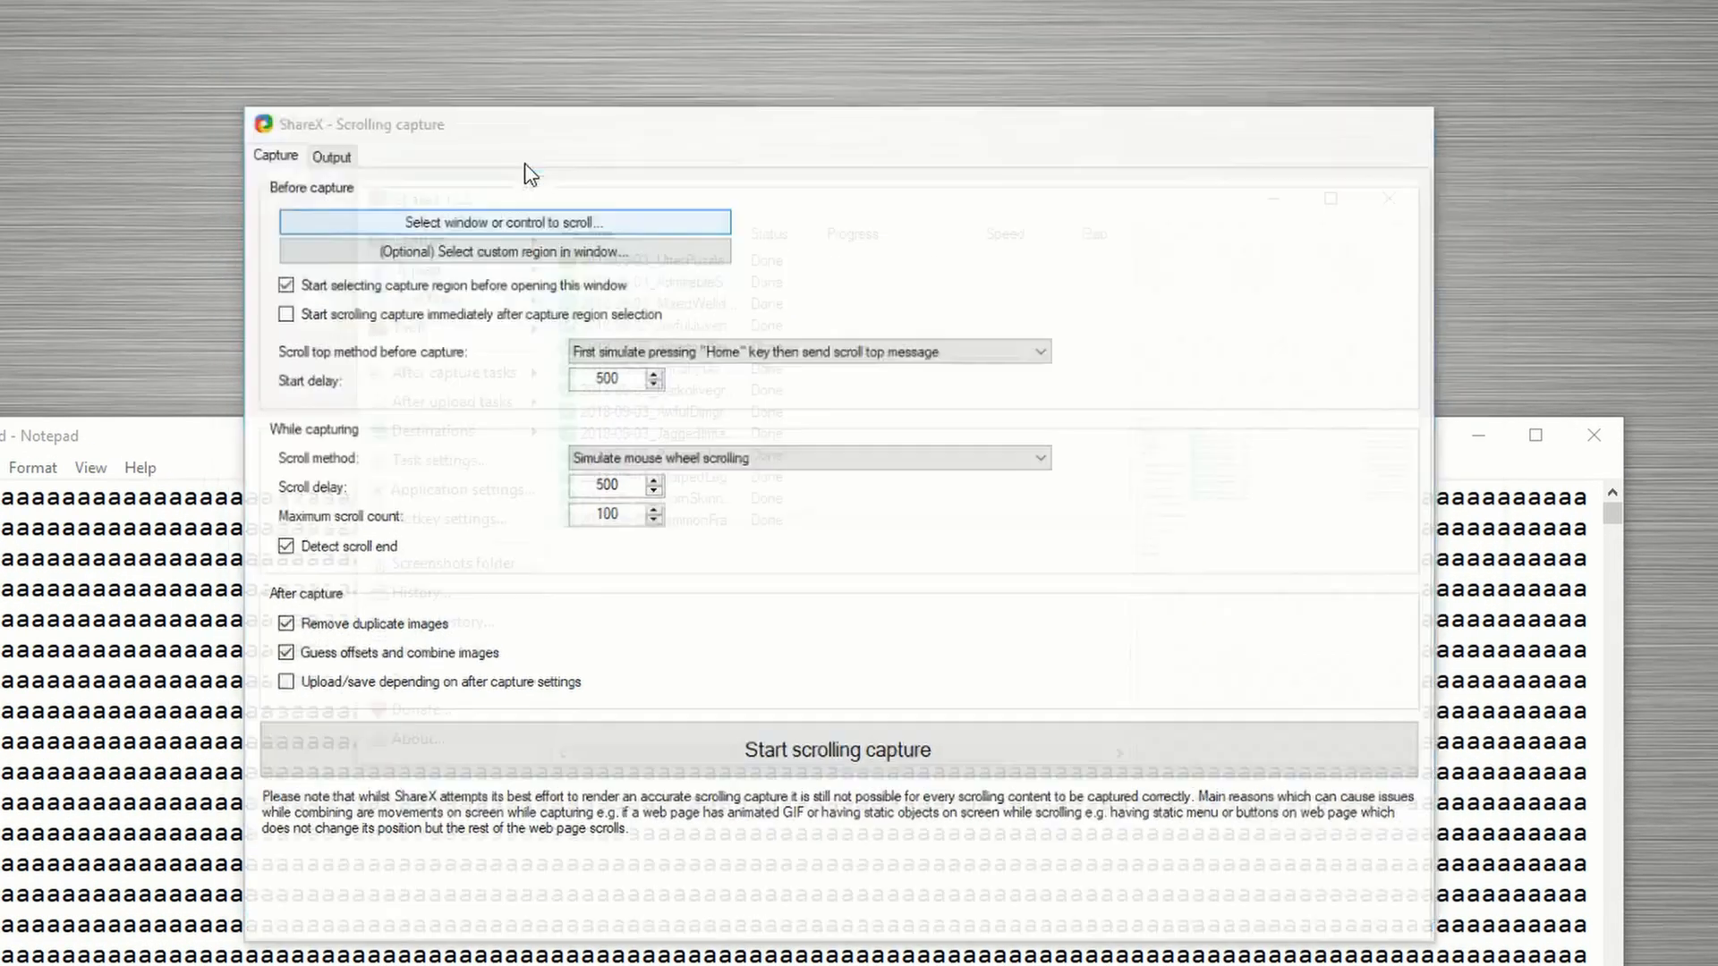
Step: Reselect the Notepad area to scroll, trying both the window or control selection and the custom region selection
click(636, 263)
click(238, 441)
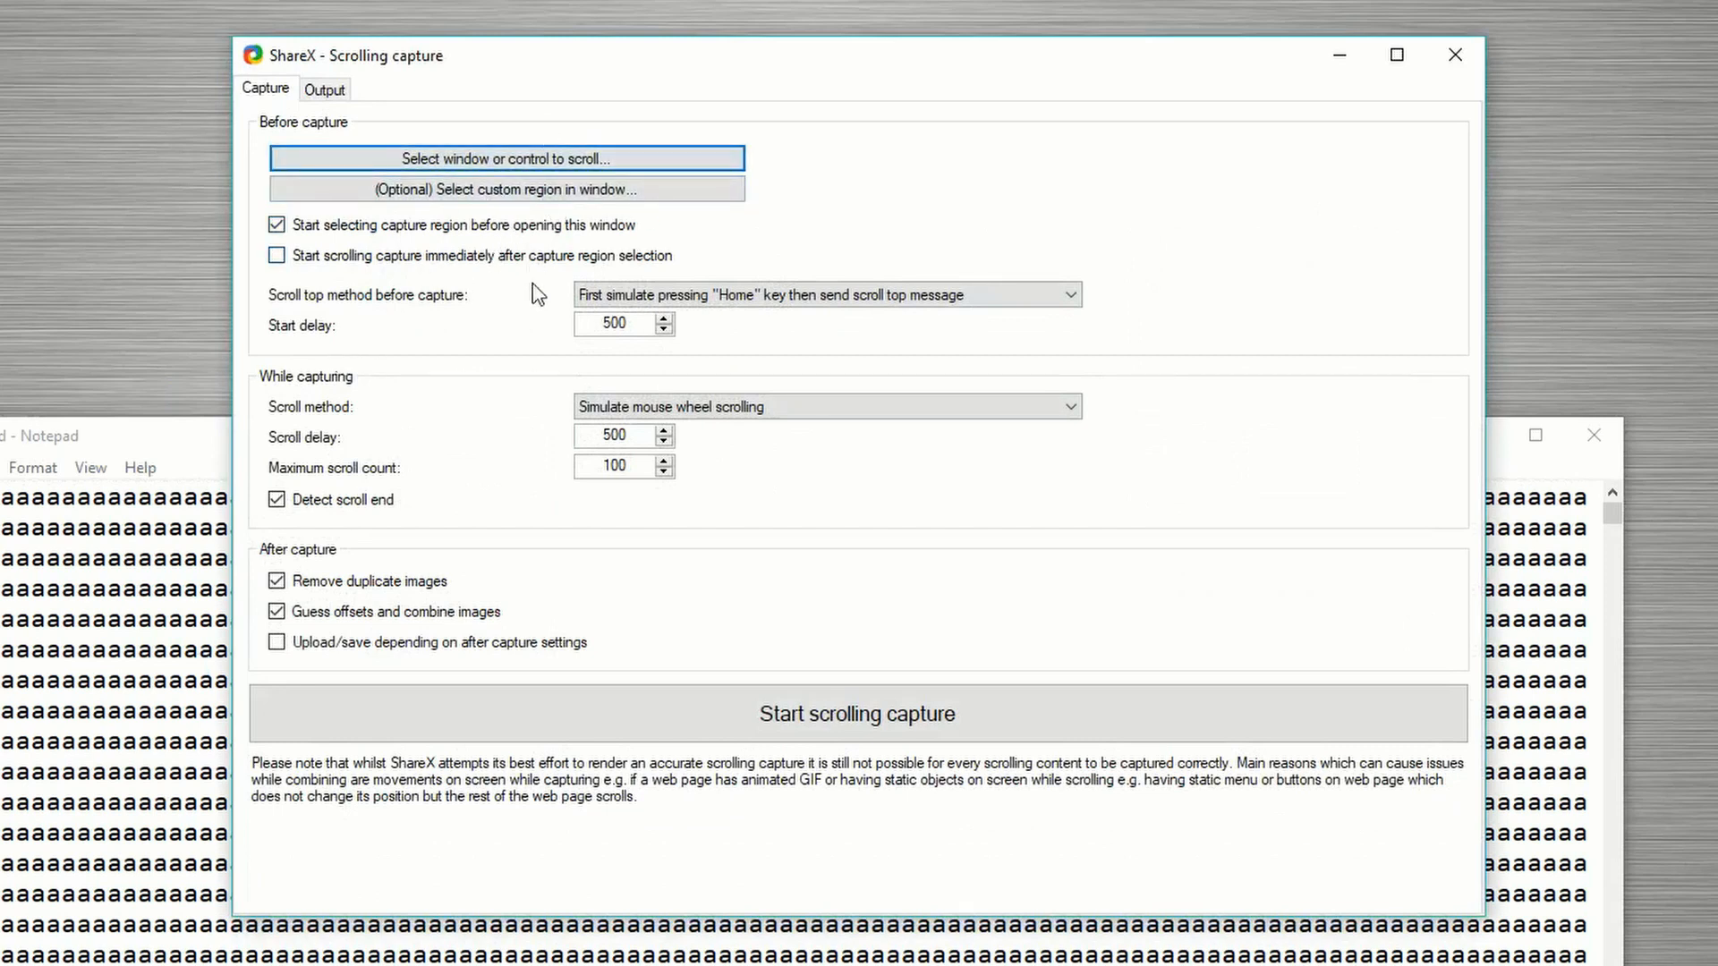
click(534, 189)
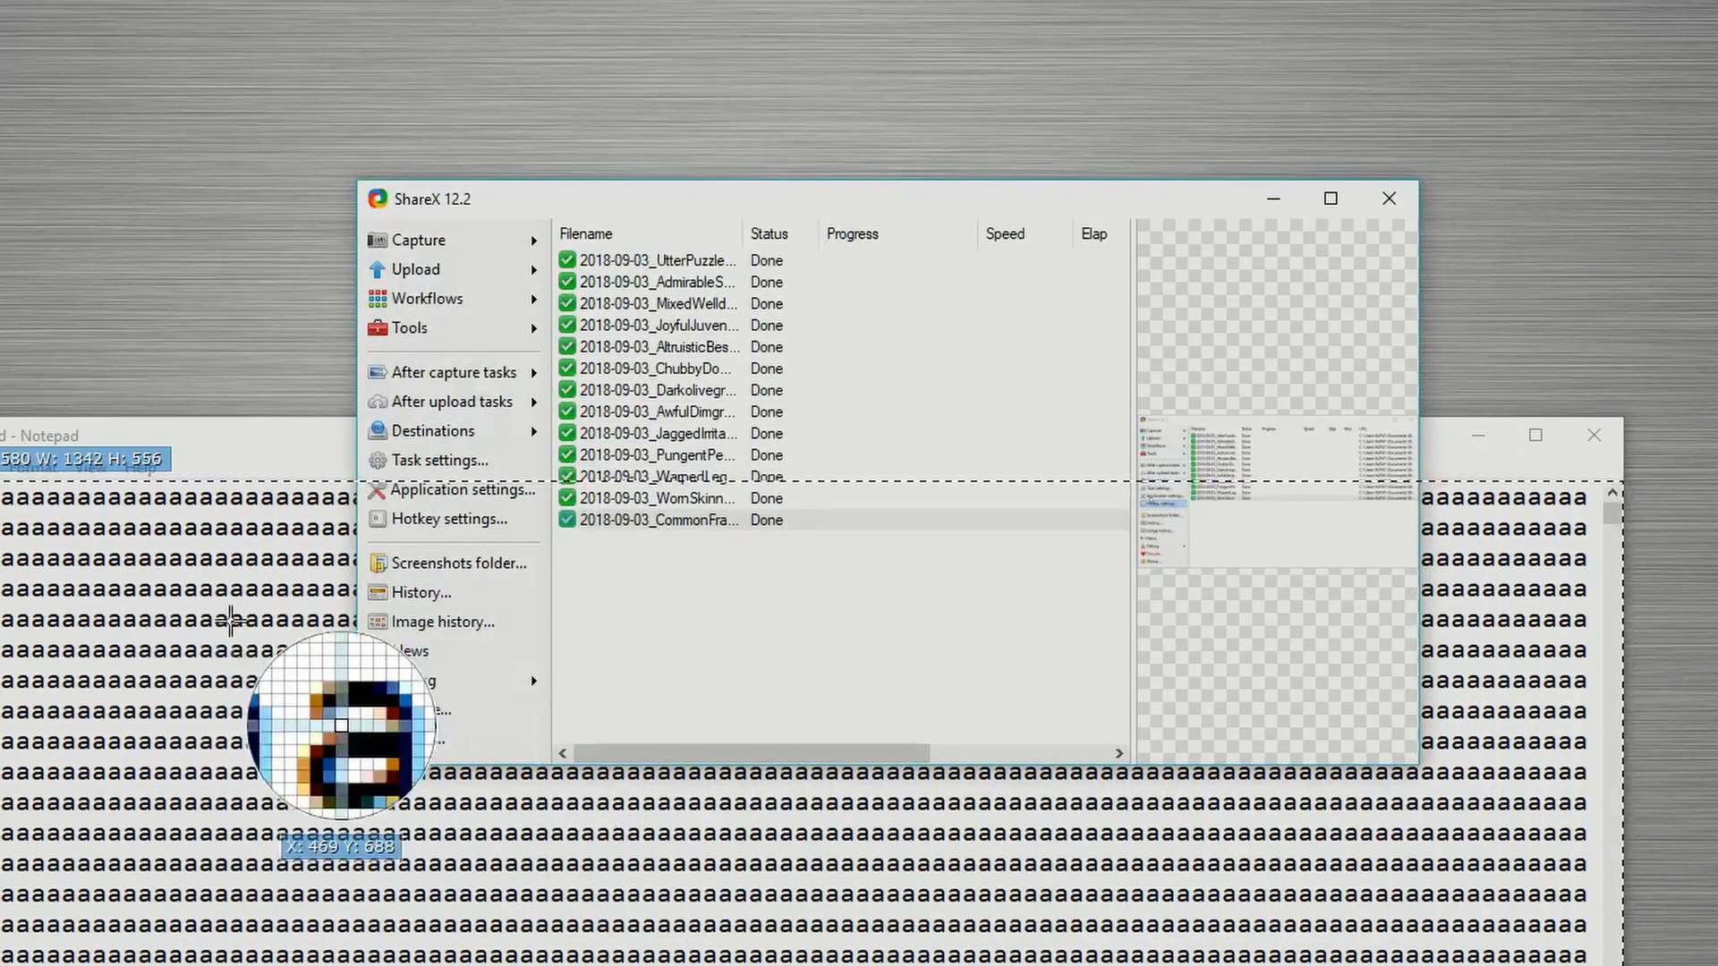
click(164, 478)
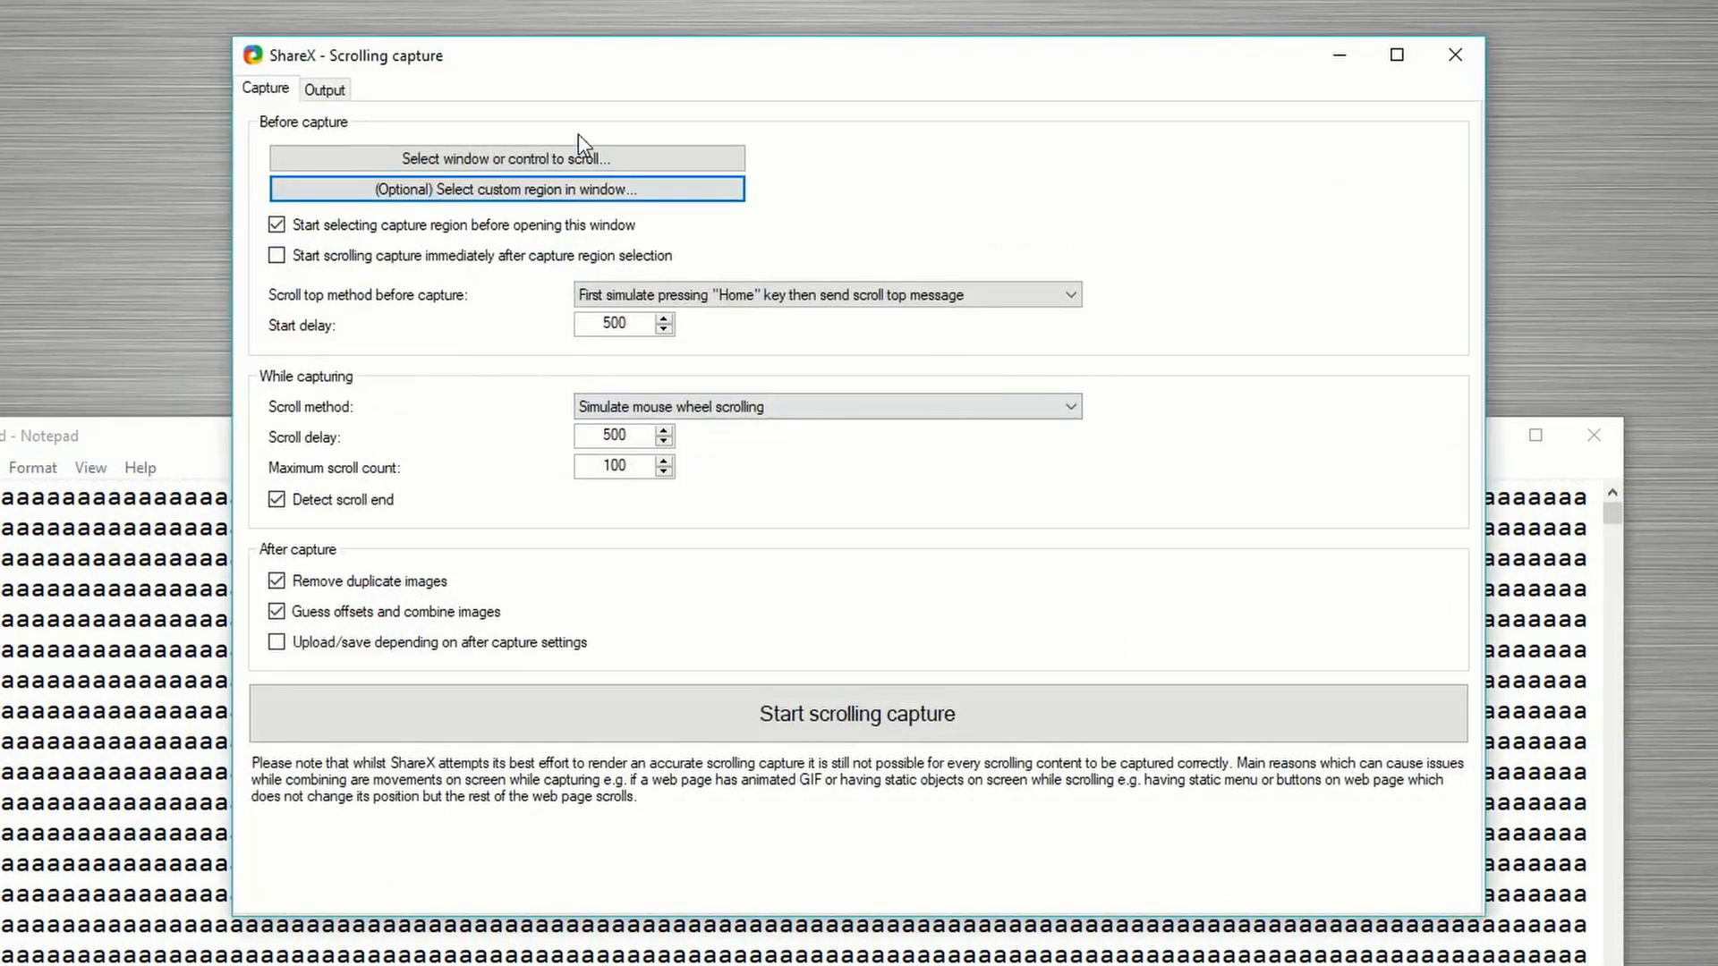
click(578, 187)
click(143, 433)
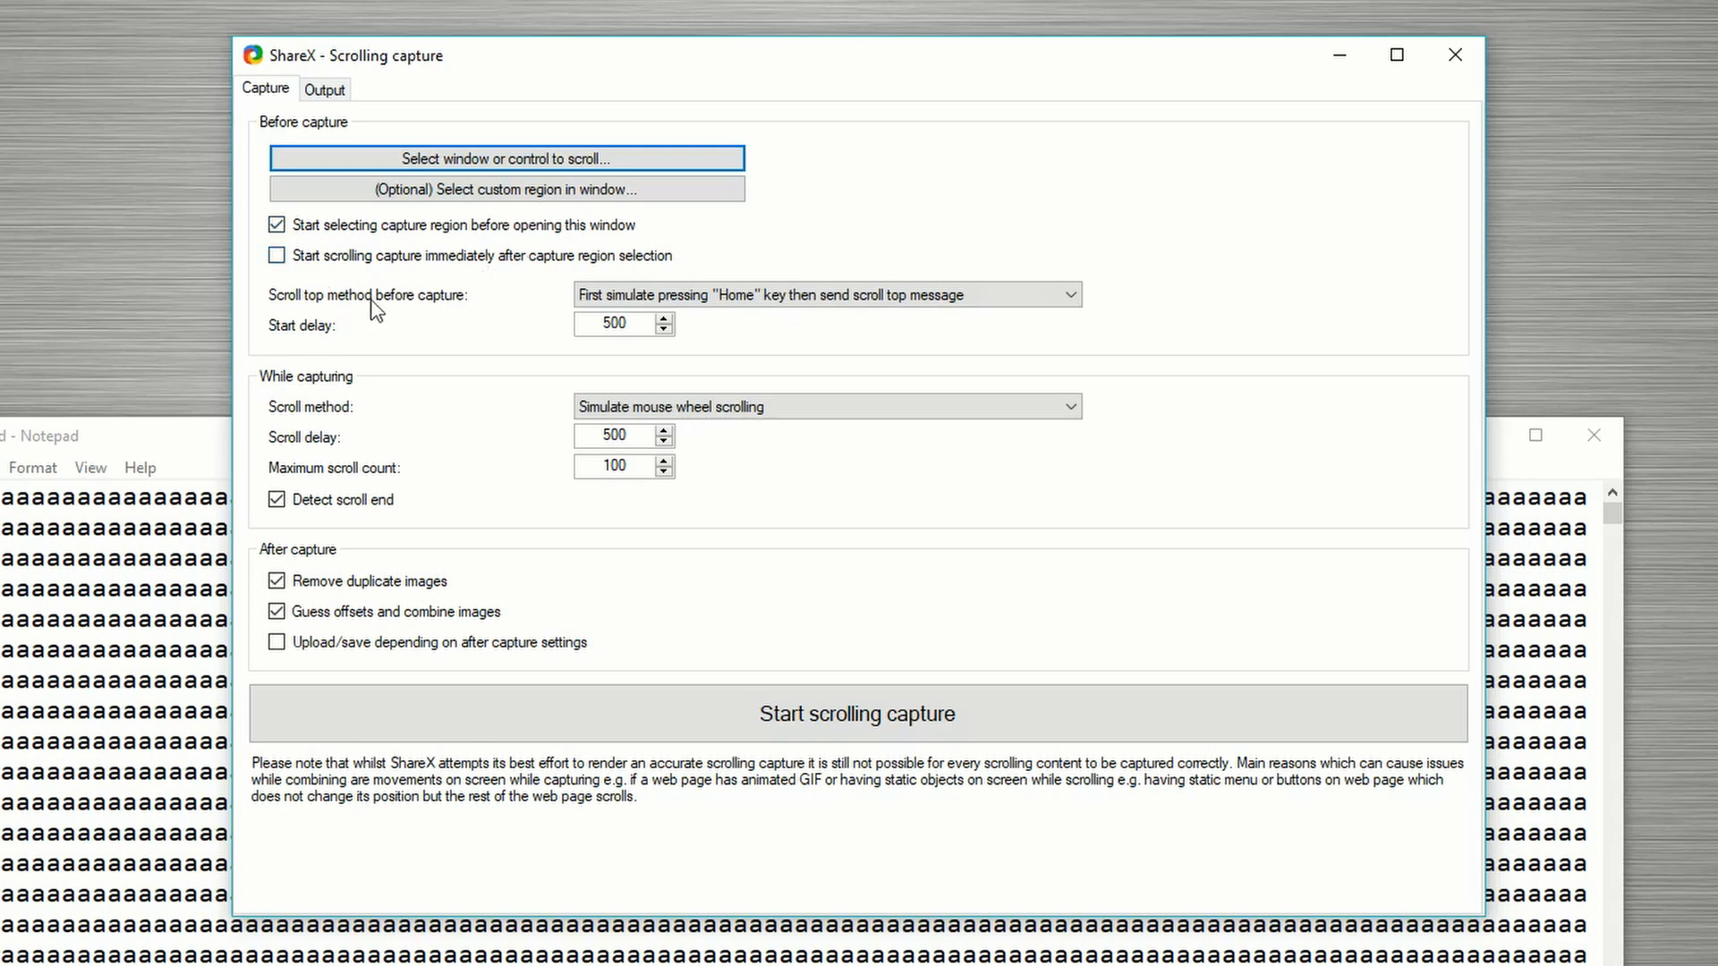
Step: Look through the scroll top method, start delay and scroll method options of the scrolling capture
click(767, 300)
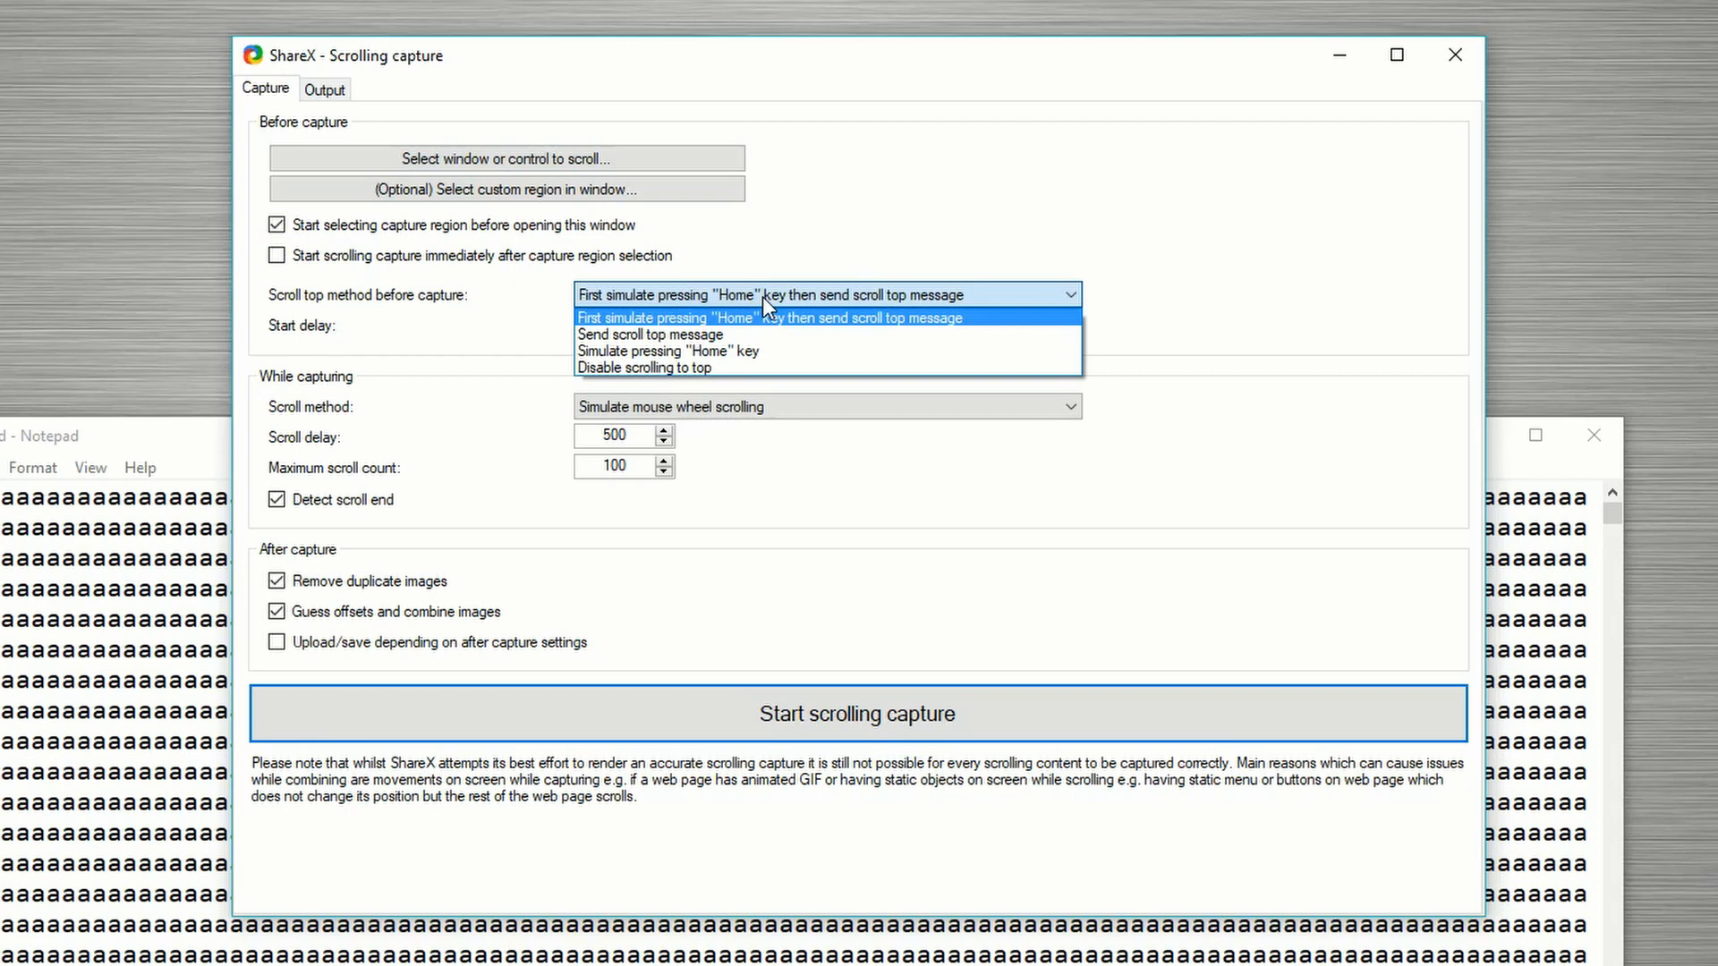
click(699, 301)
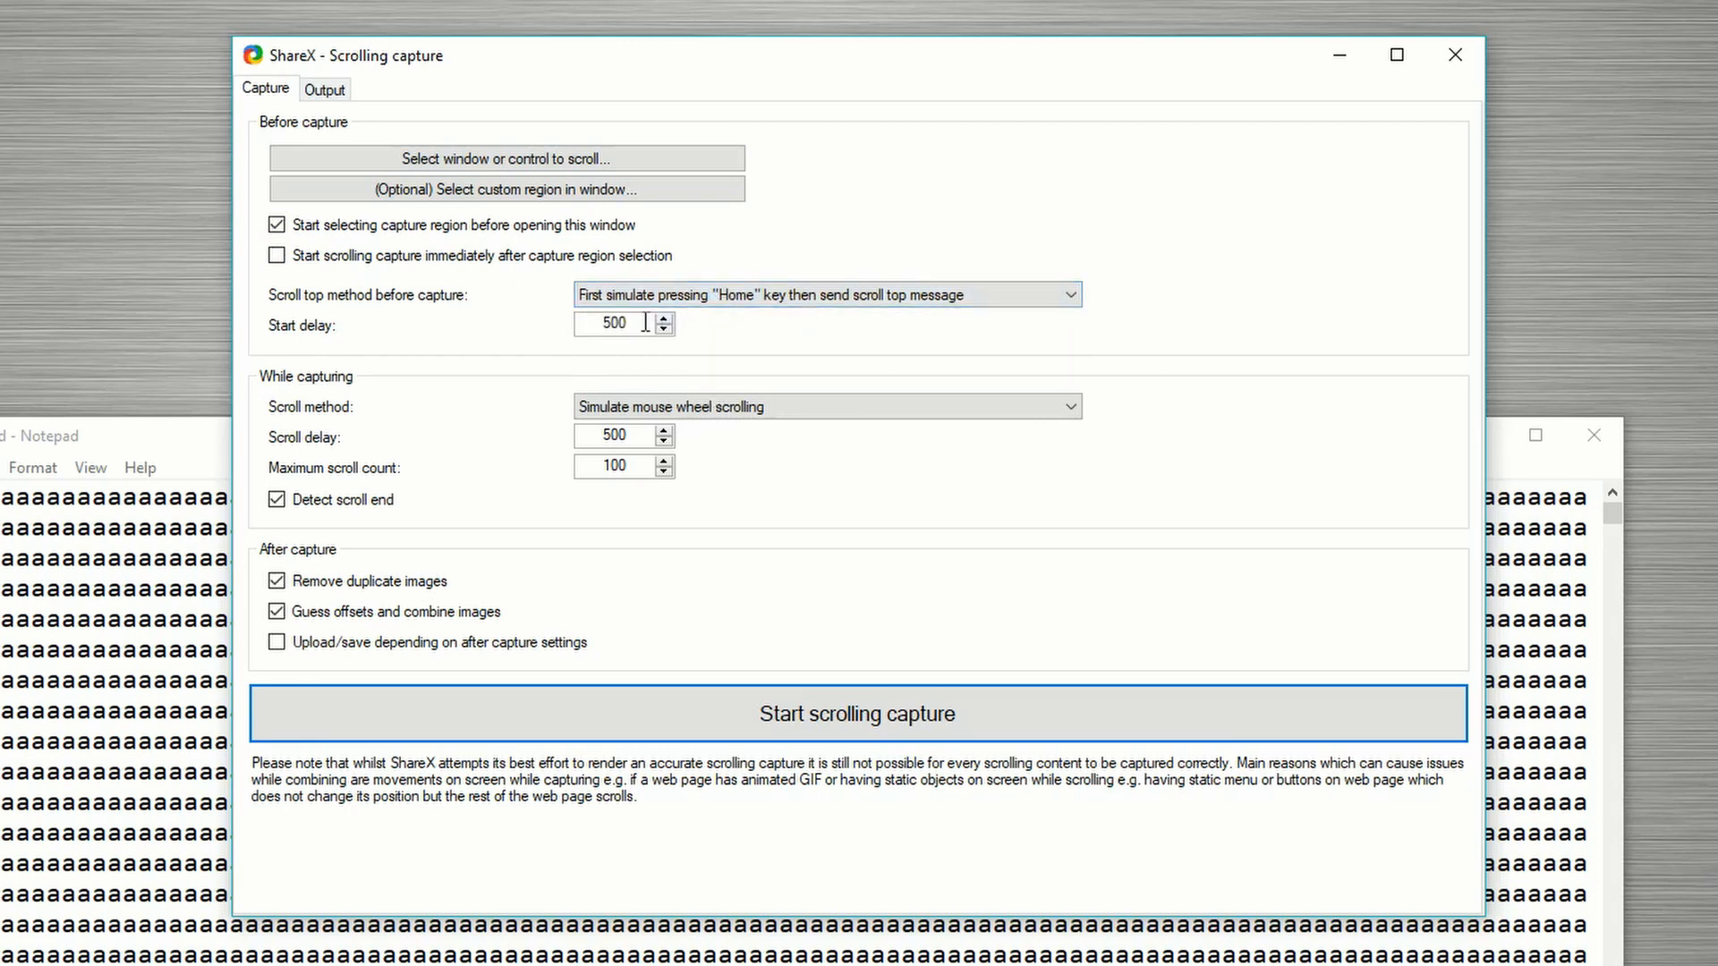
drag(646, 323, 555, 319)
click(689, 408)
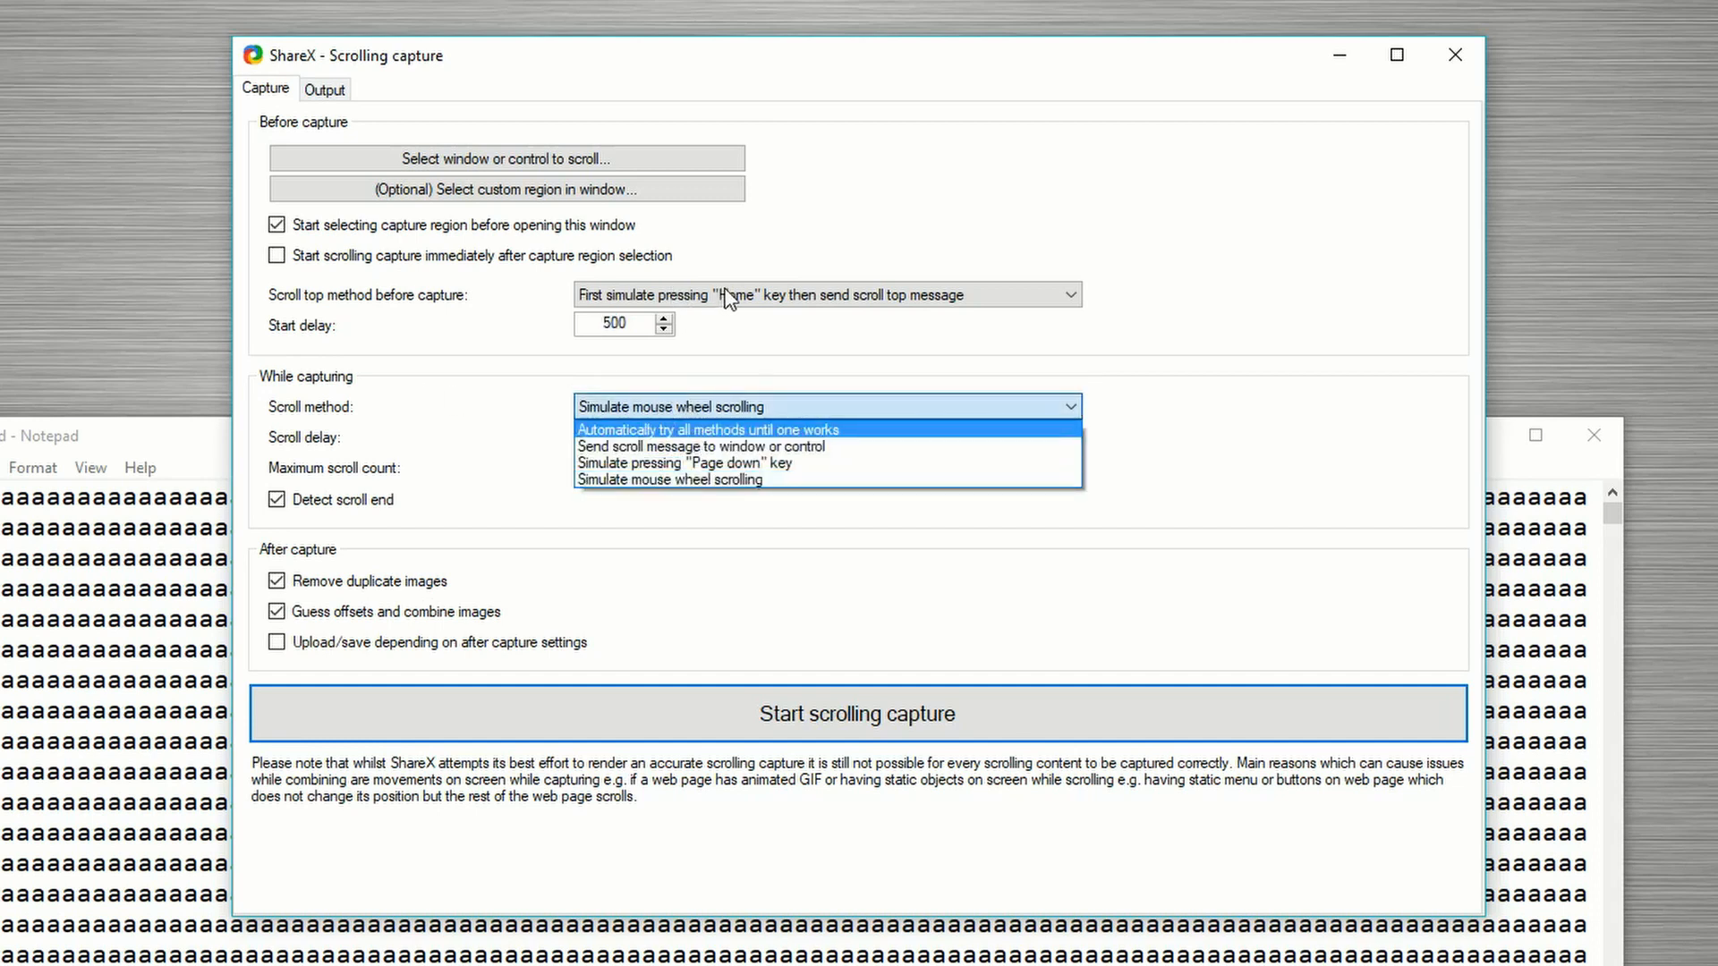
click(310, 301)
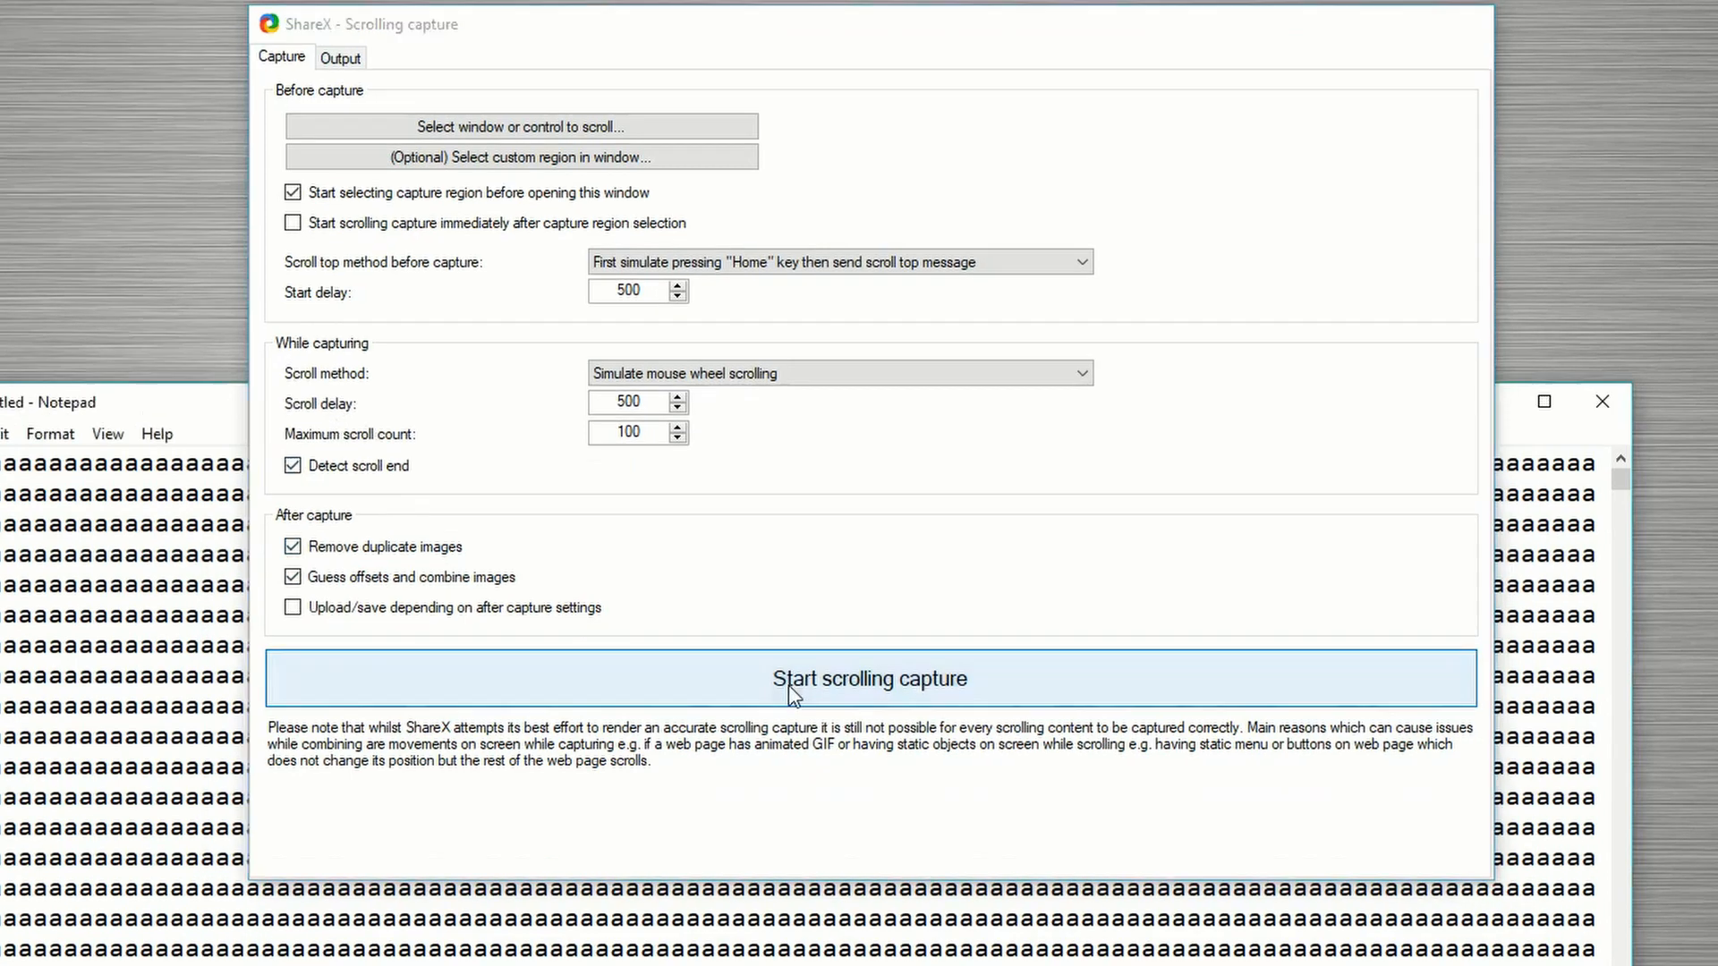
Step: Run the scrolling capture and check the combined output image from top to bottom
click(777, 727)
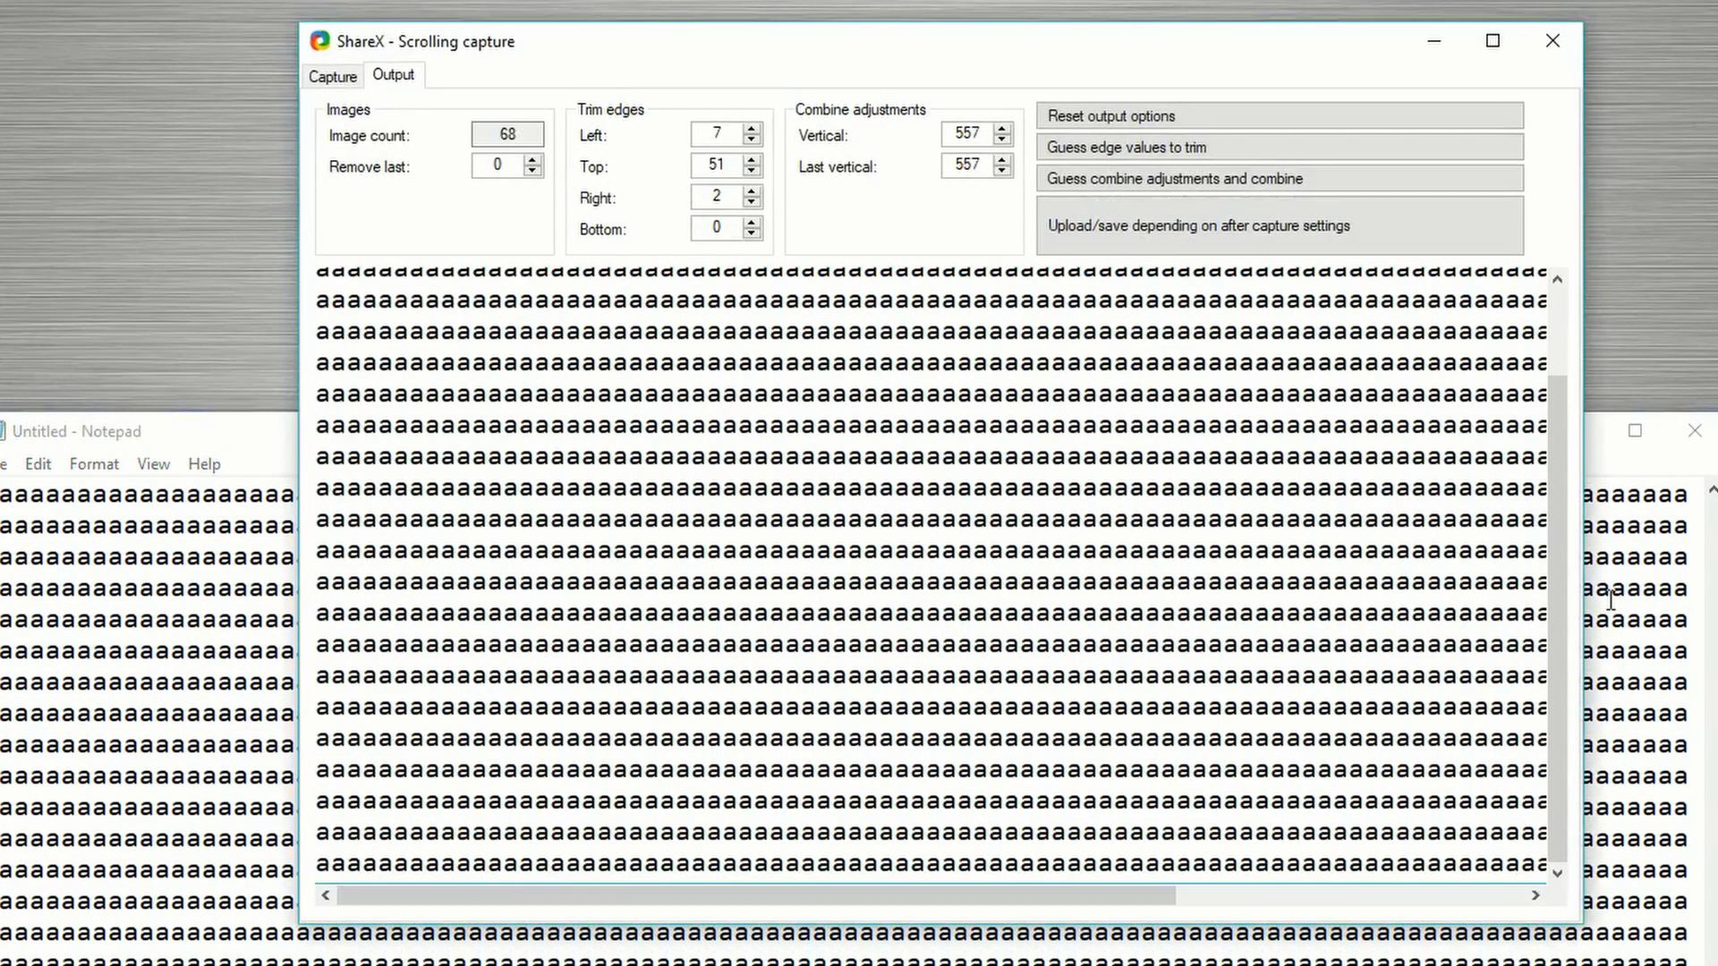
scroll(1555, 626, up, 5)
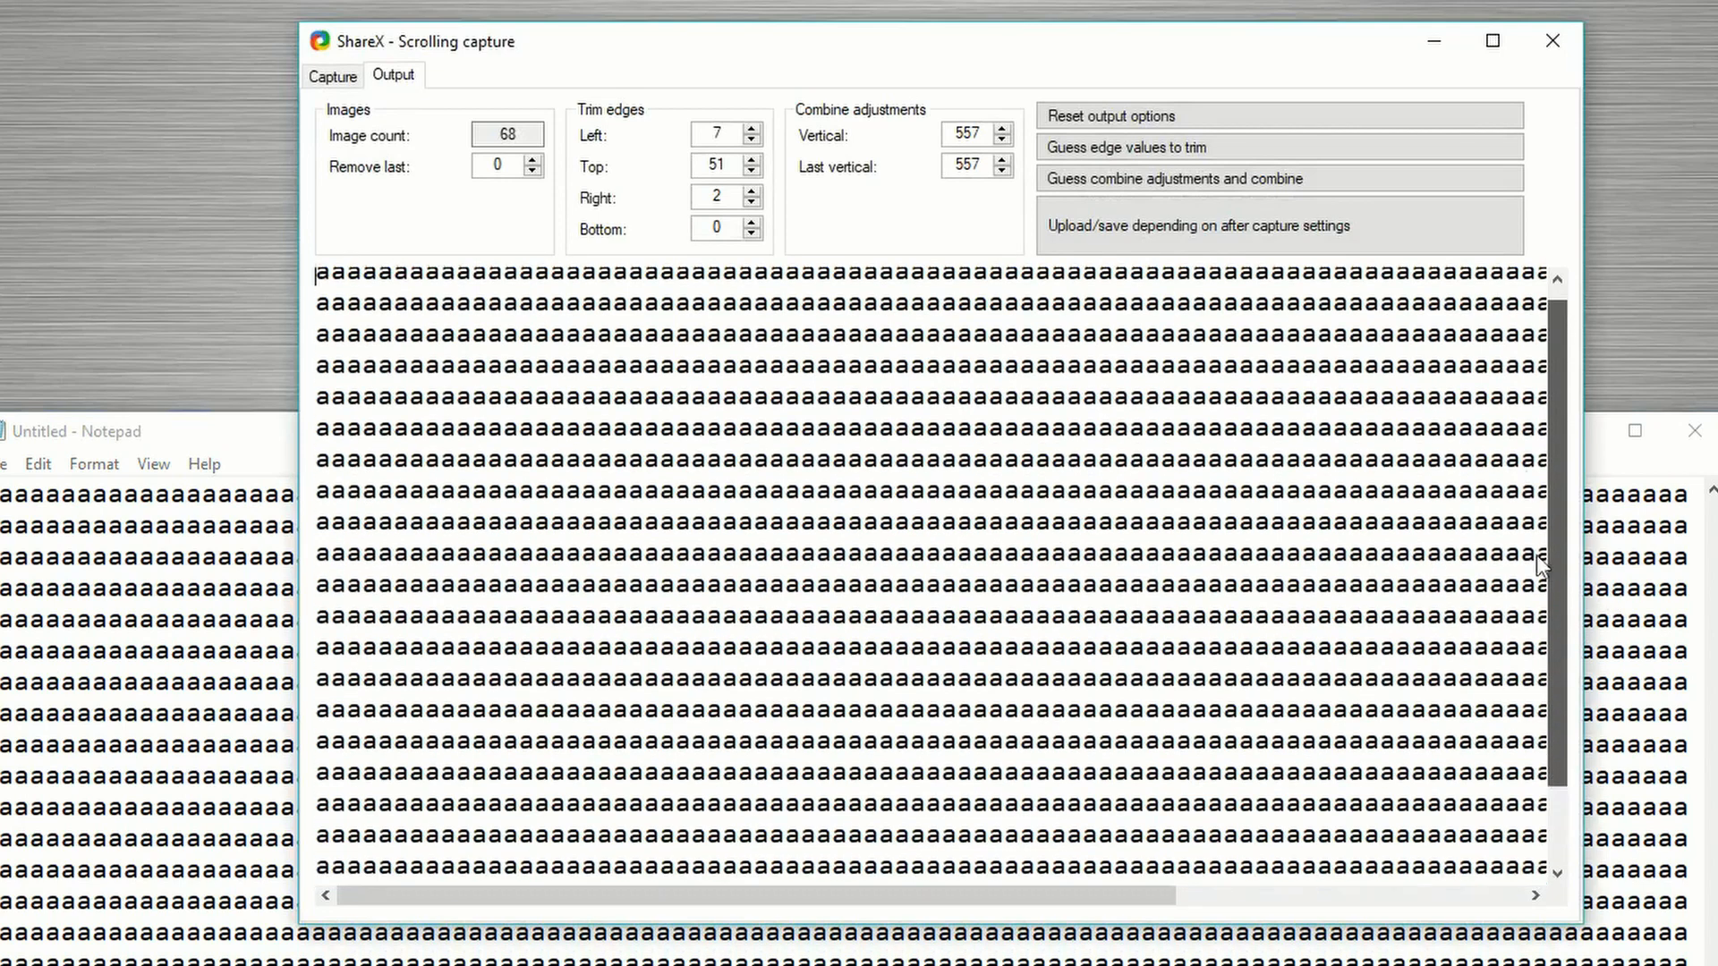
drag(1537, 554, 1535, 479)
drag(1051, 896, 909, 846)
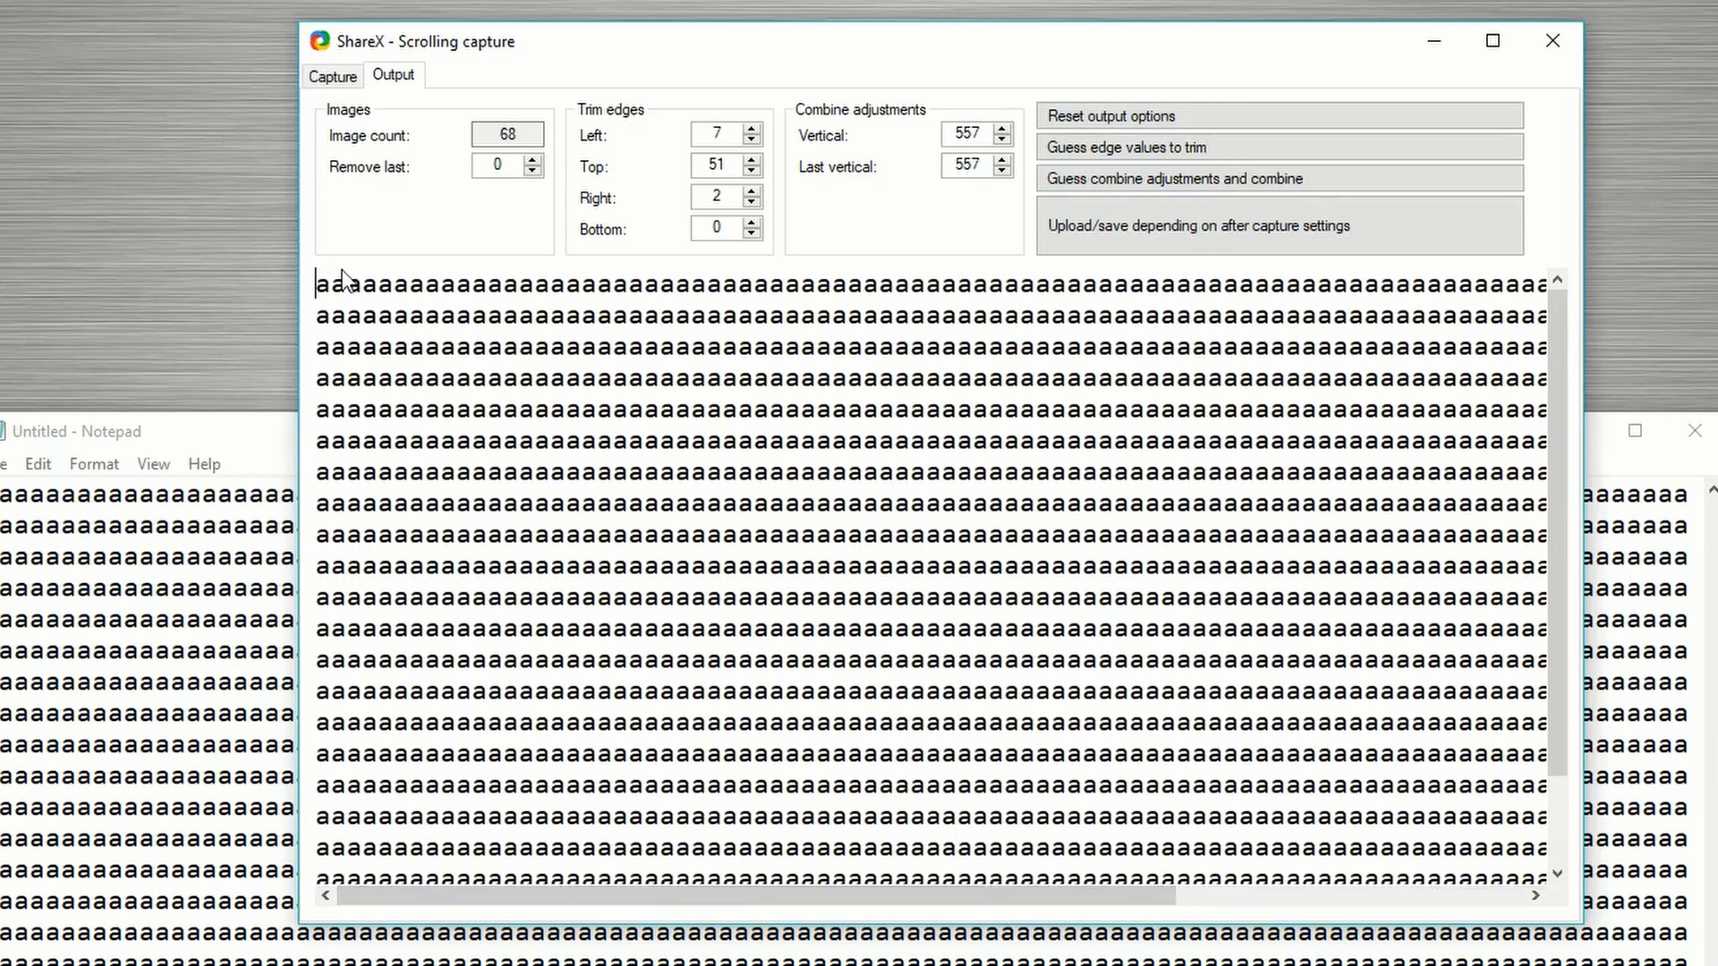
drag(1553, 415, 1548, 539)
drag(1114, 899, 857, 950)
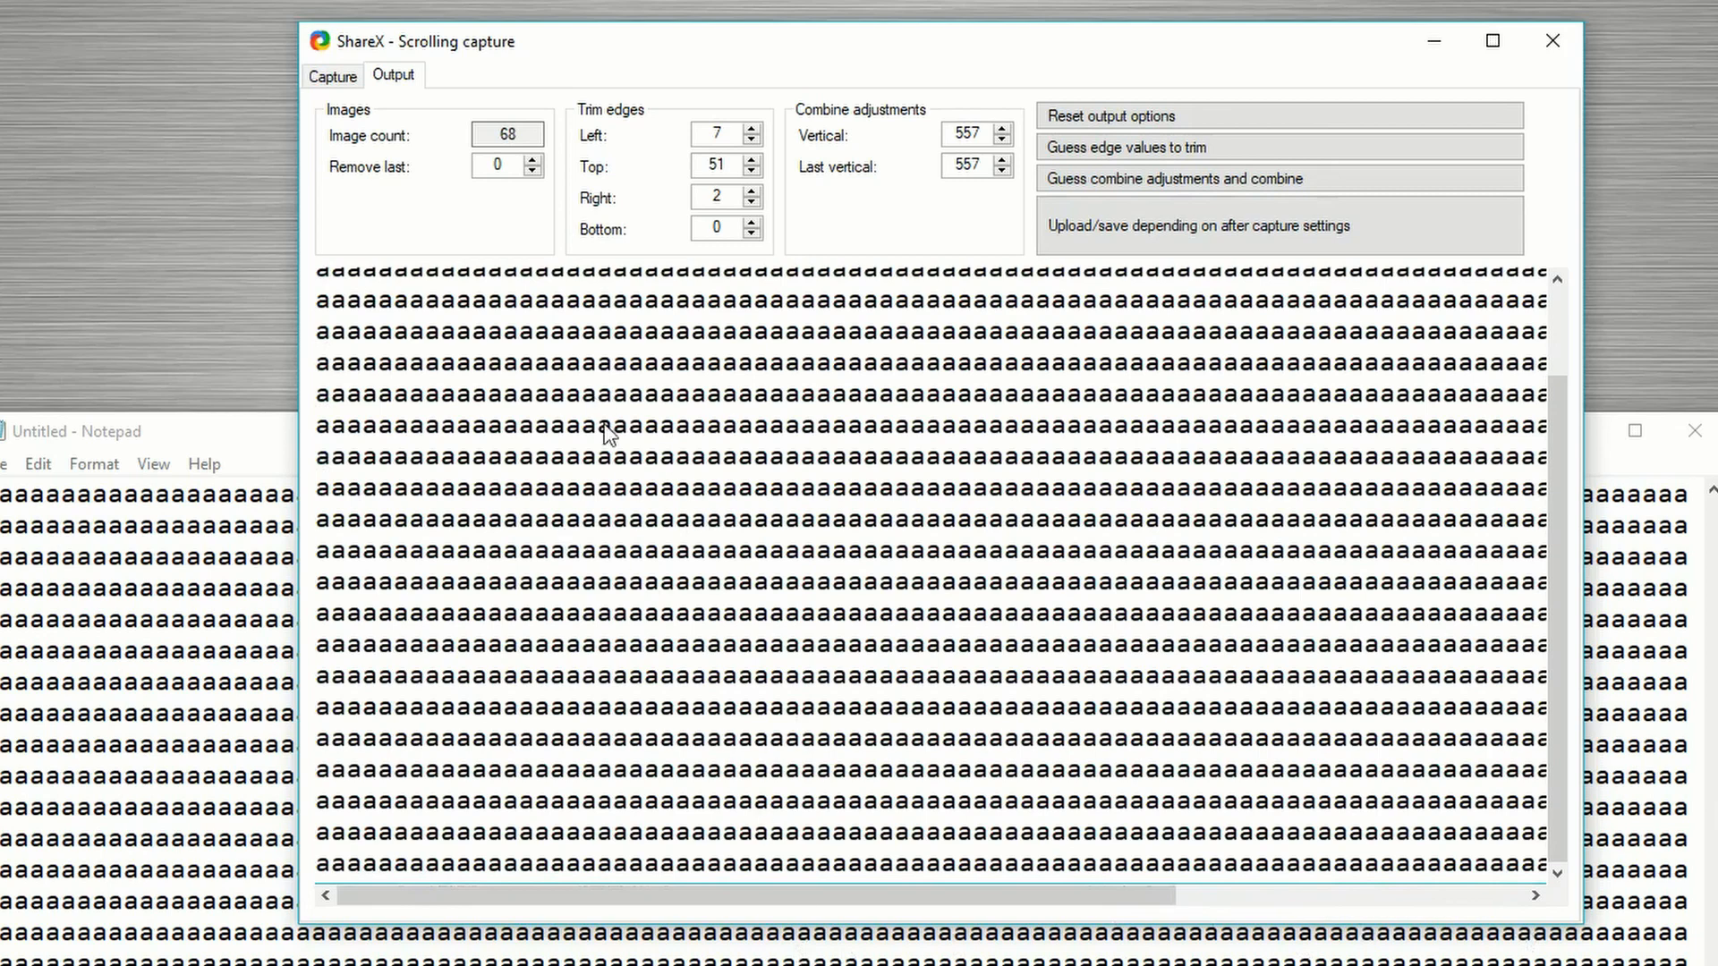
scroll(528, 580, up, 5)
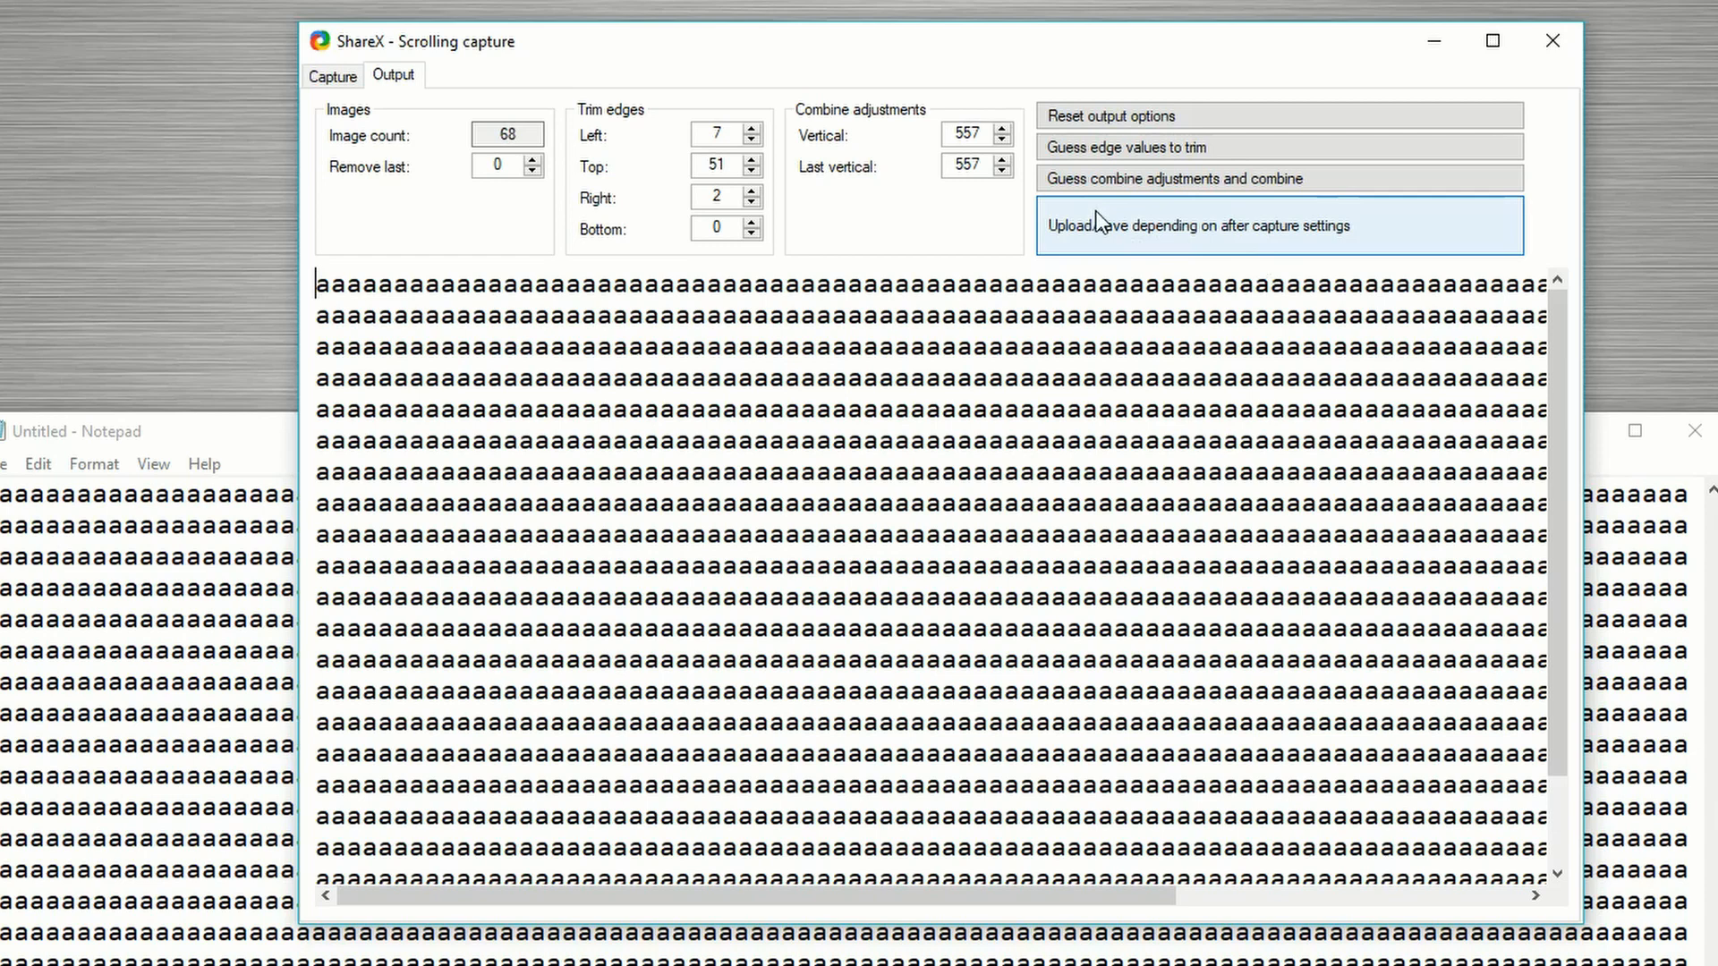
Step: Save the combined image according to the after capture settings and close the scrolling capture window
click(1163, 215)
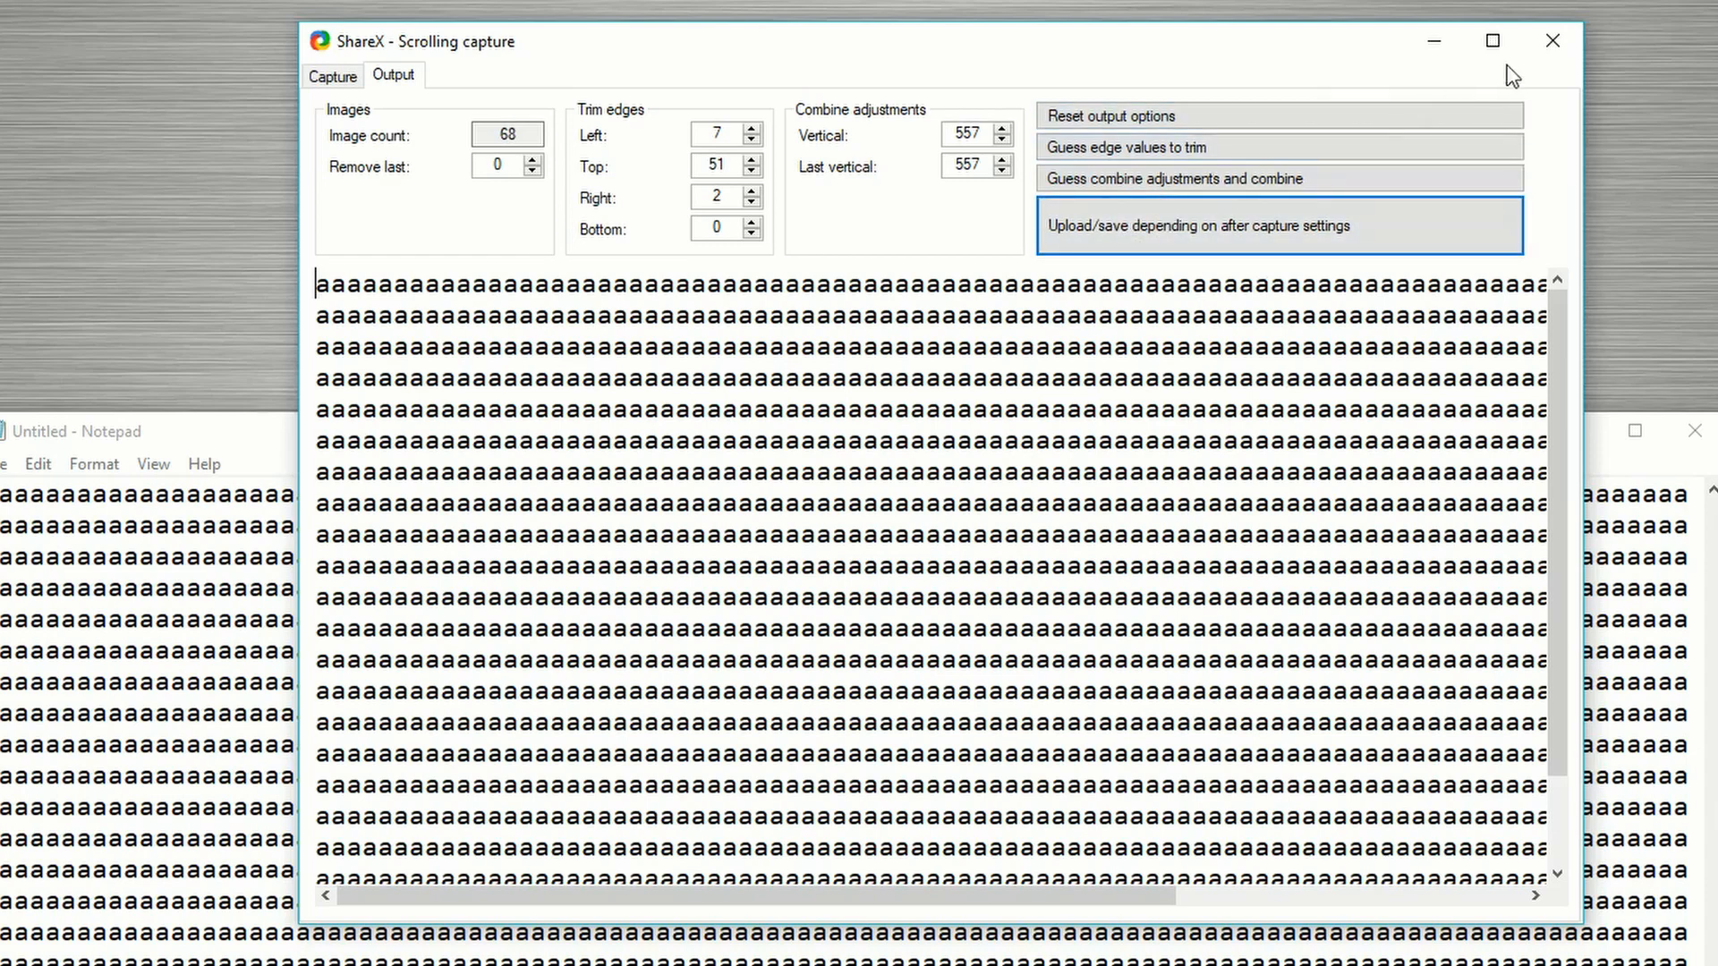
click(1550, 43)
click(1041, 280)
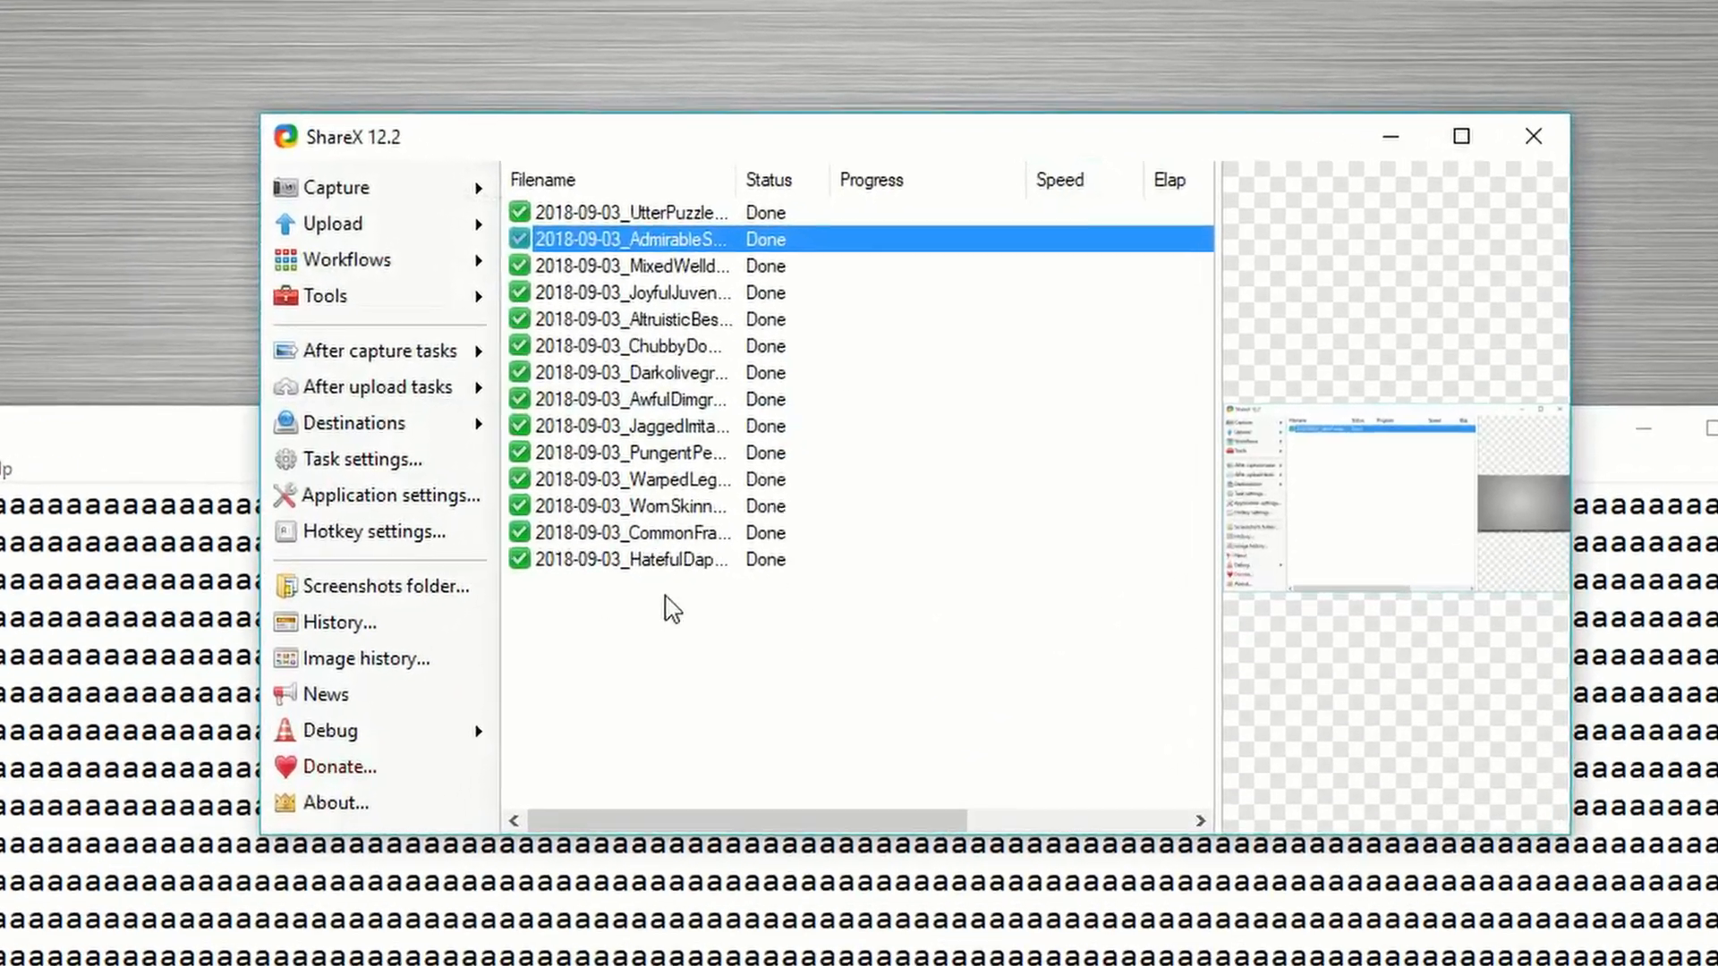
Step: Select the new scrolling capture in the capture list, view it at full size and return to the list
click(816, 540)
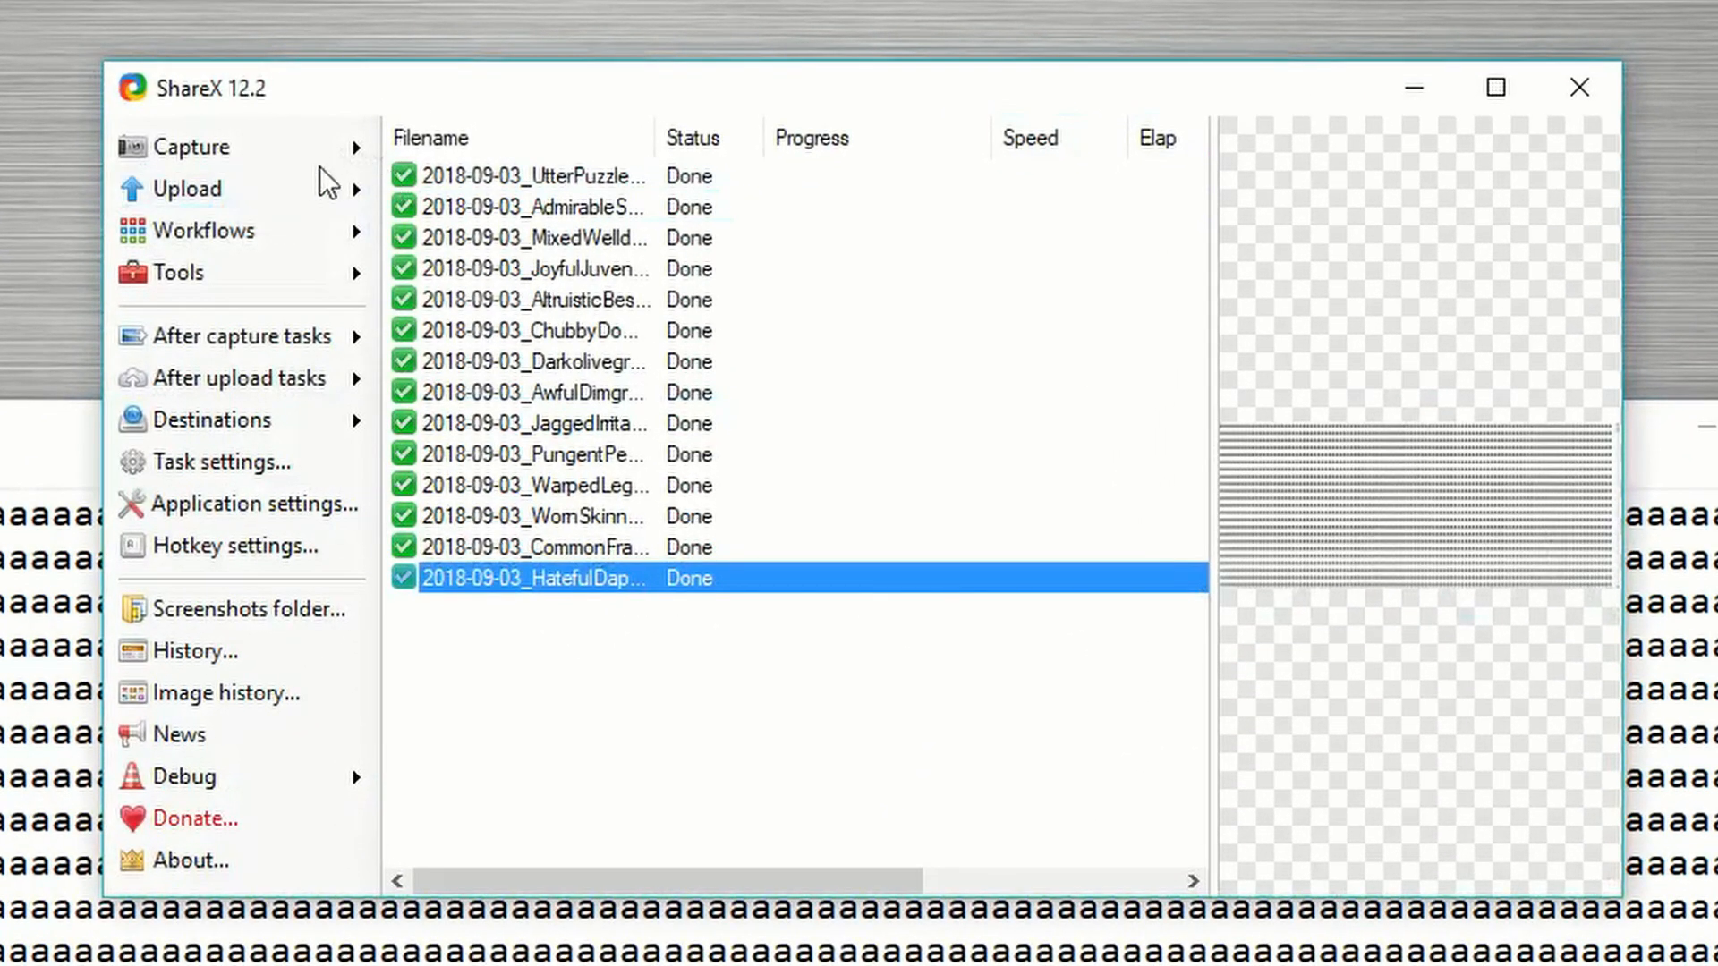
click(1461, 671)
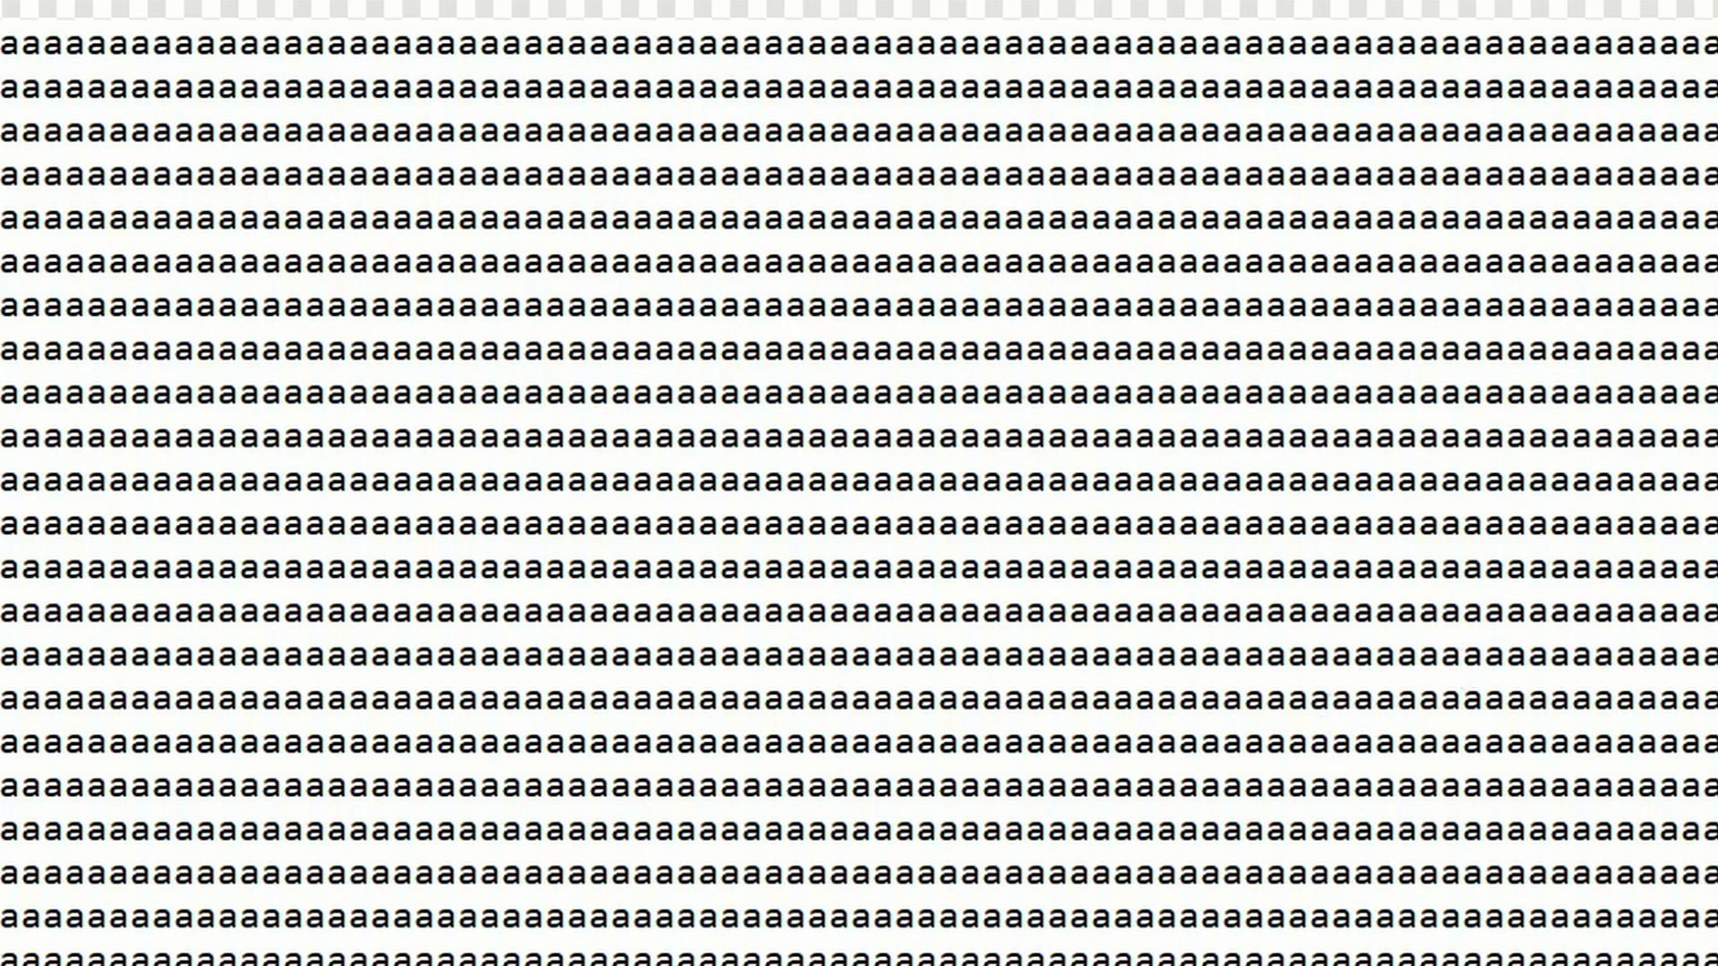
click(1246, 698)
mouse_move(219, 164)
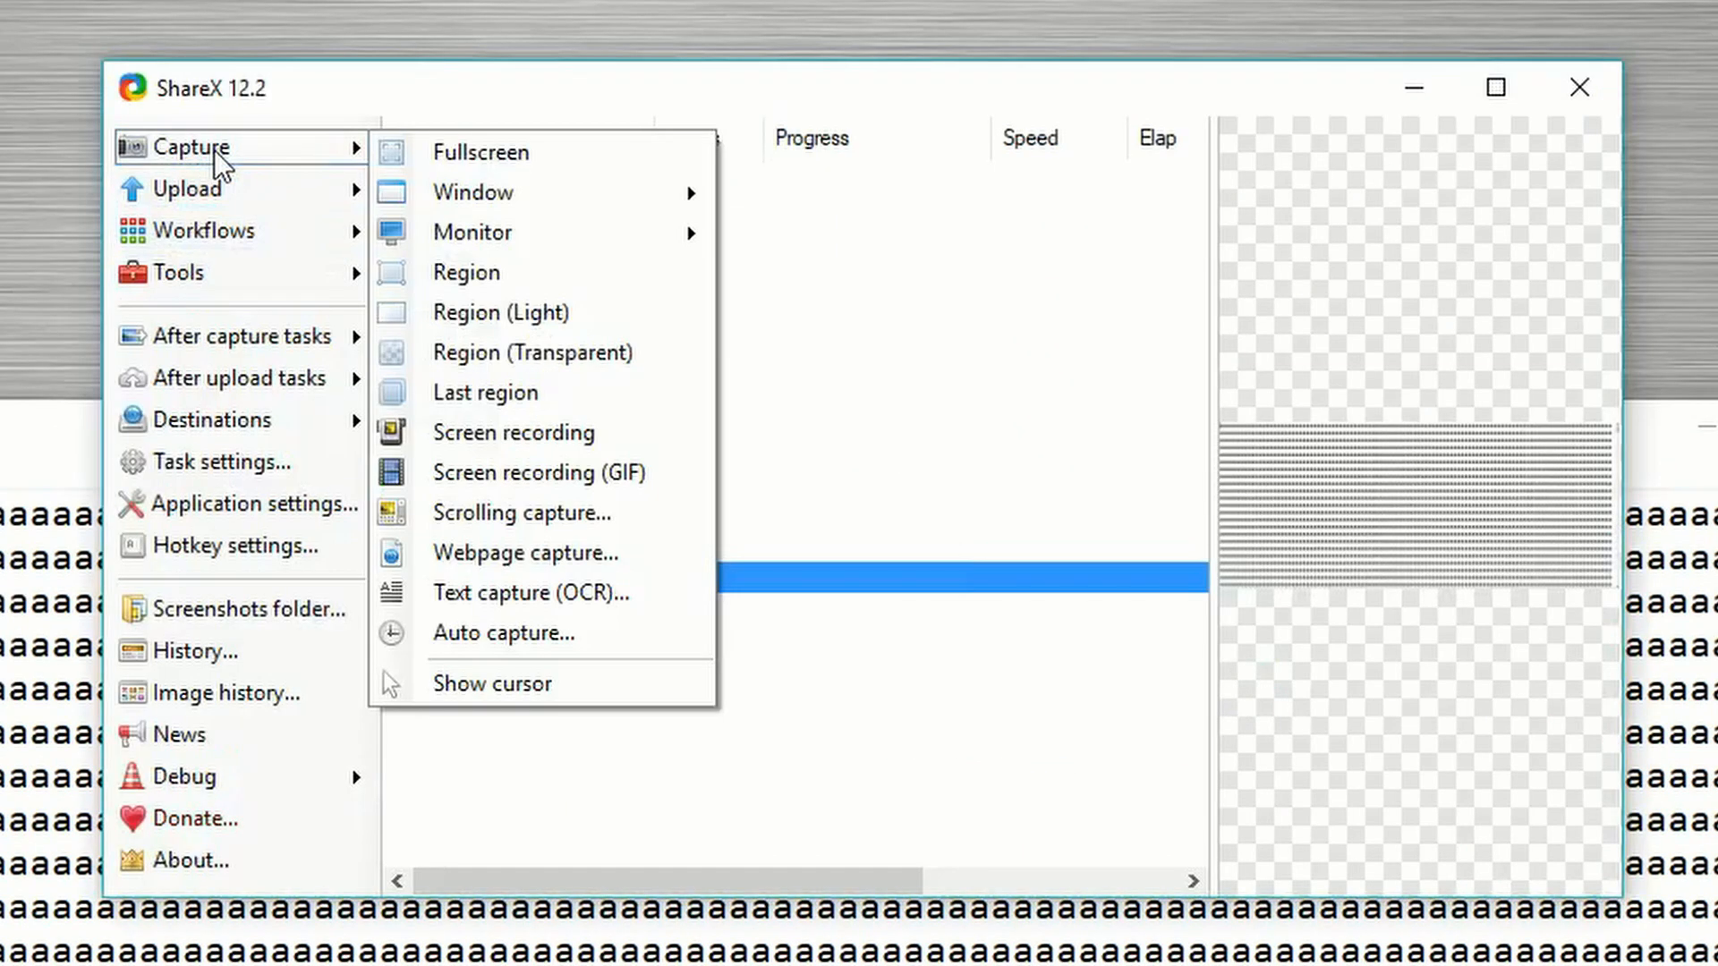
mouse_move(346, 162)
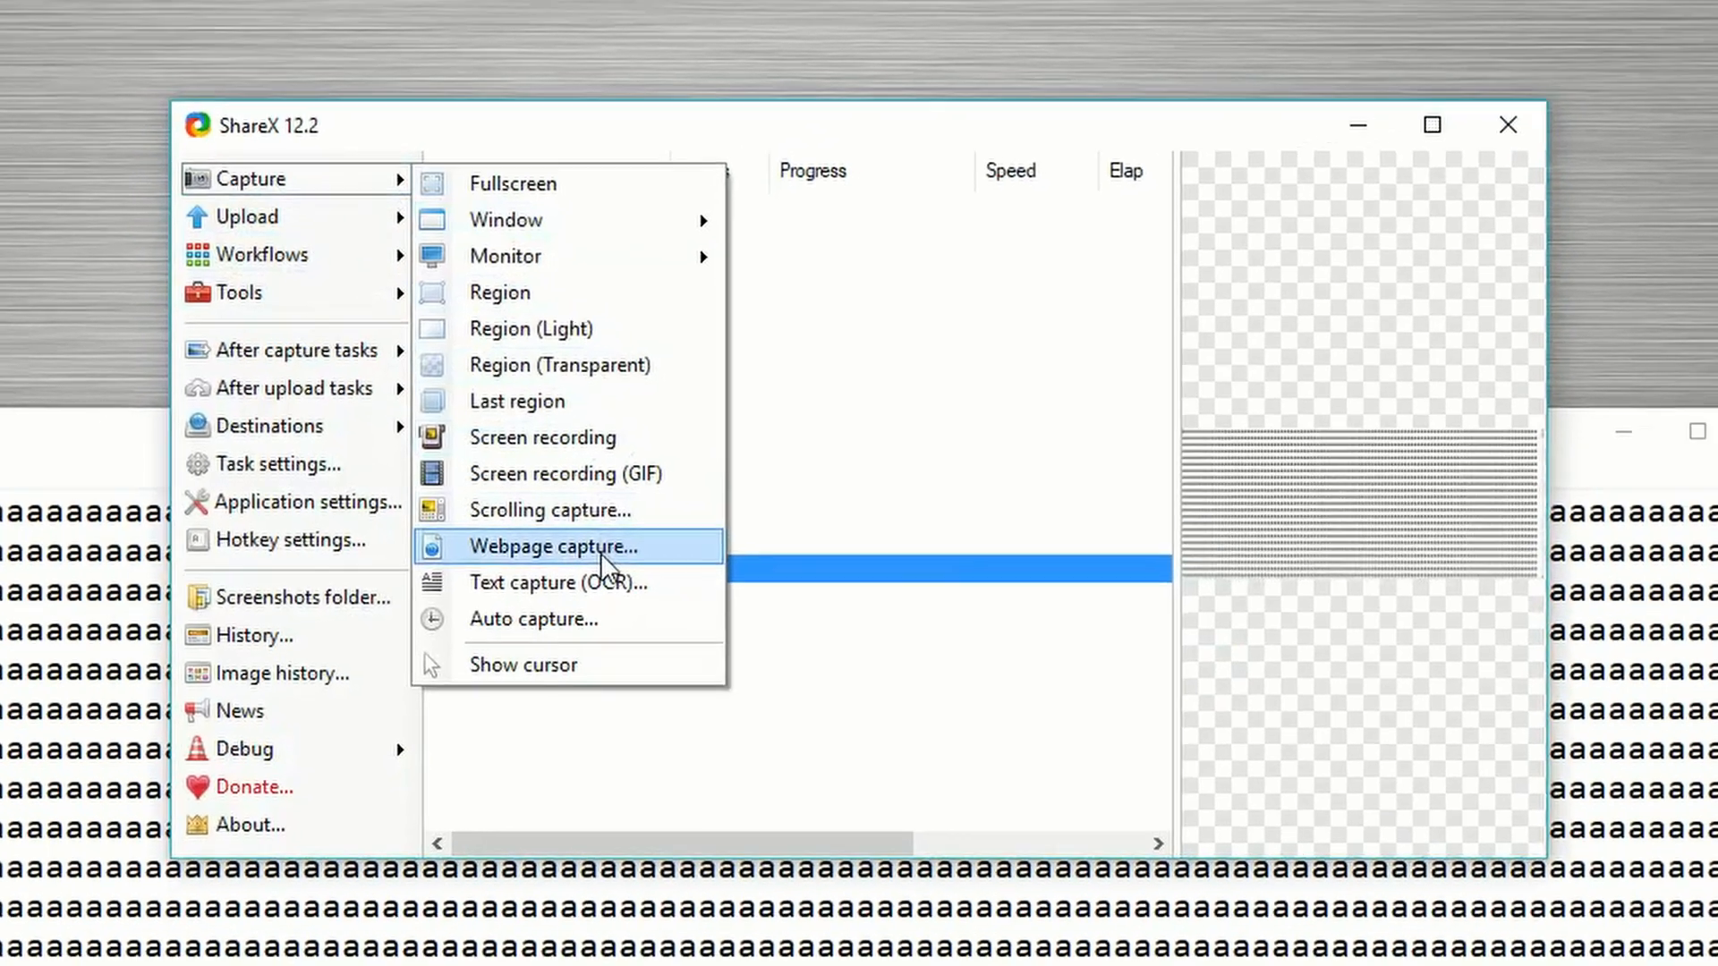
click(591, 554)
text(www.google.com)
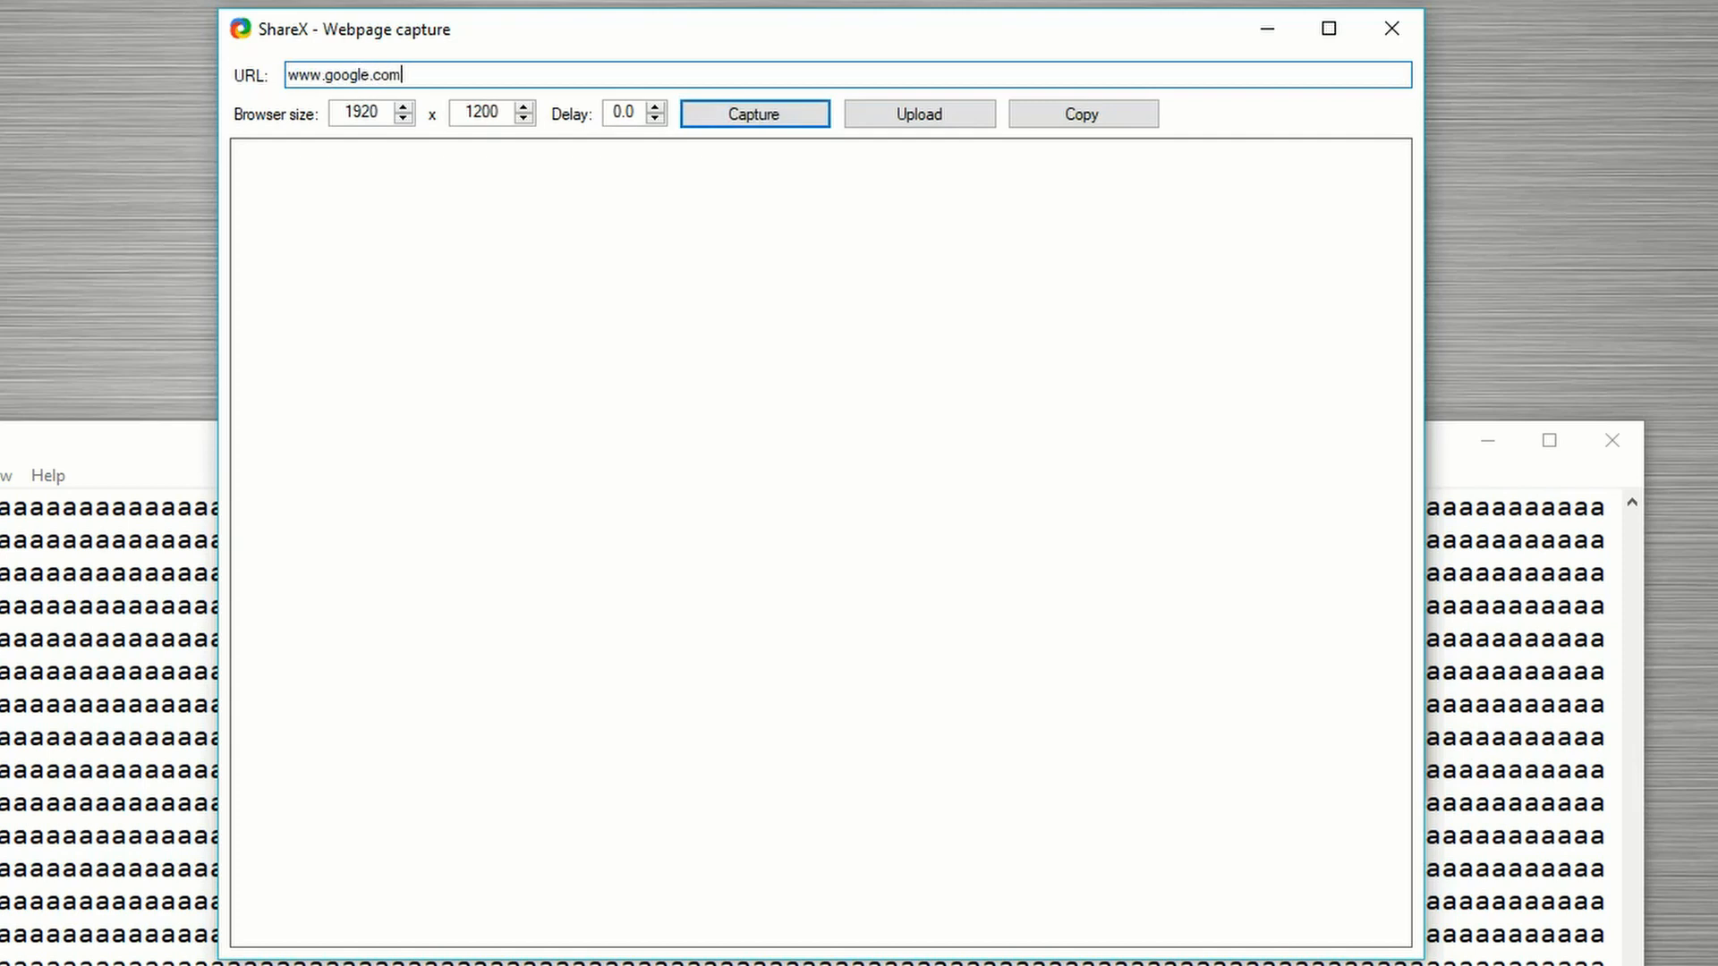
click(727, 115)
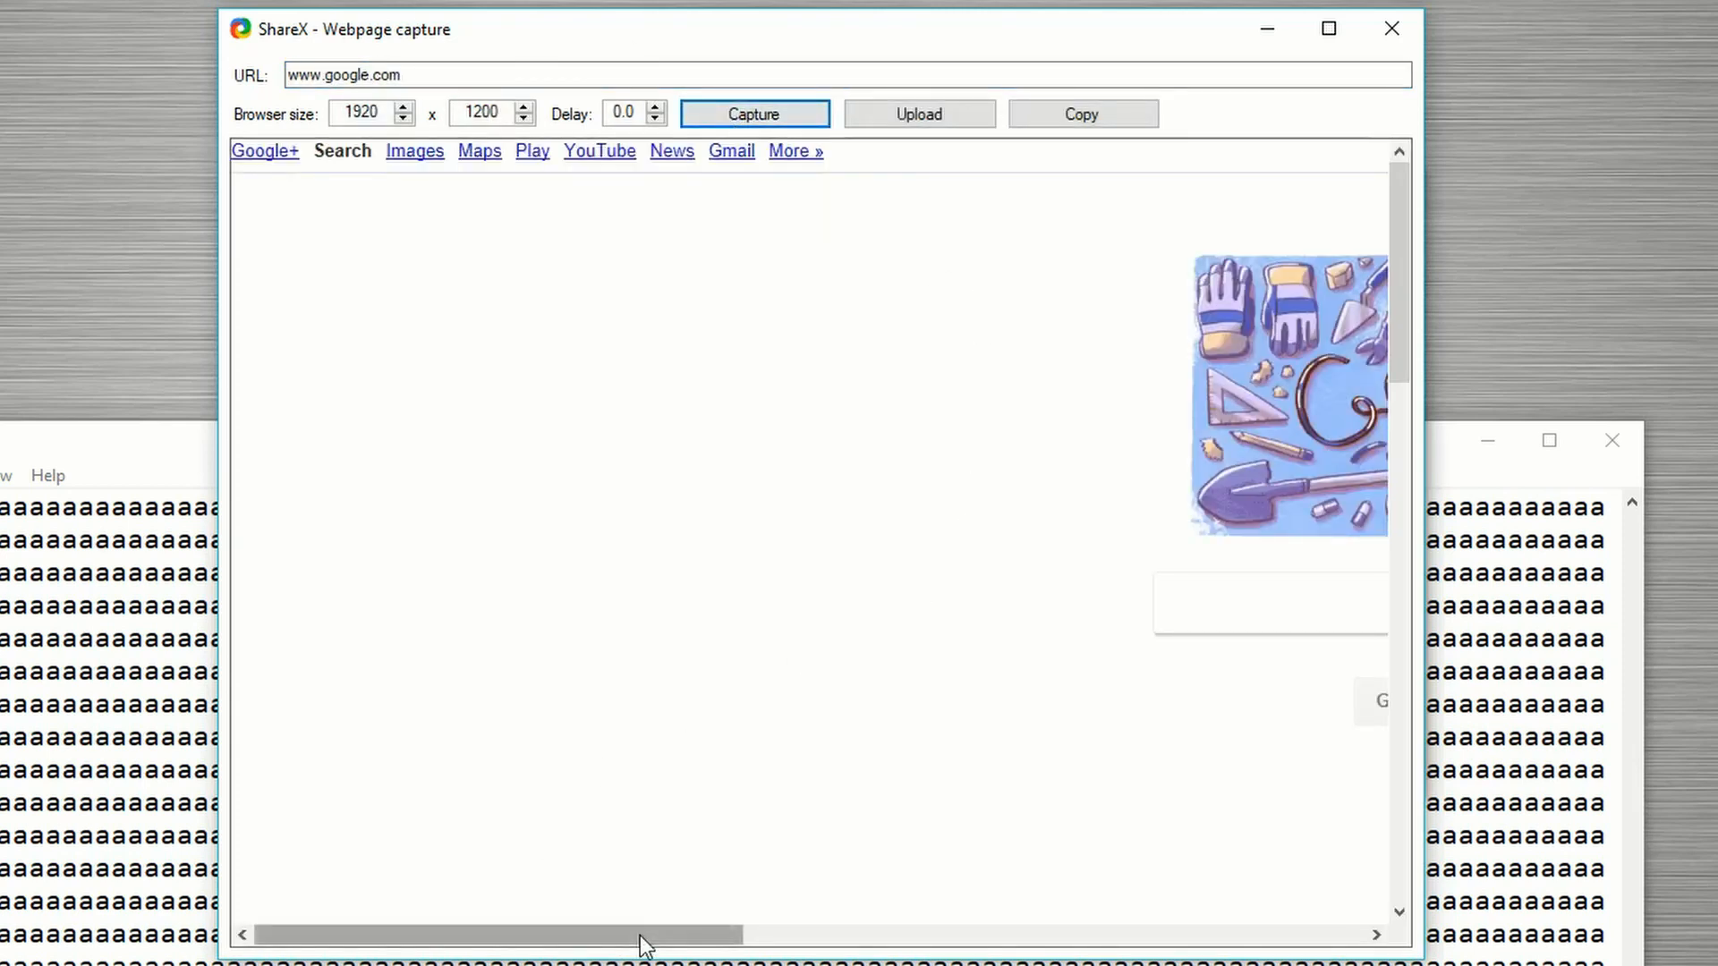
mouse_move(641, 936)
mouse_down()
mouse_move(1446, 911)
mouse_move(779, 940)
mouse_move(947, 925)
mouse_up()
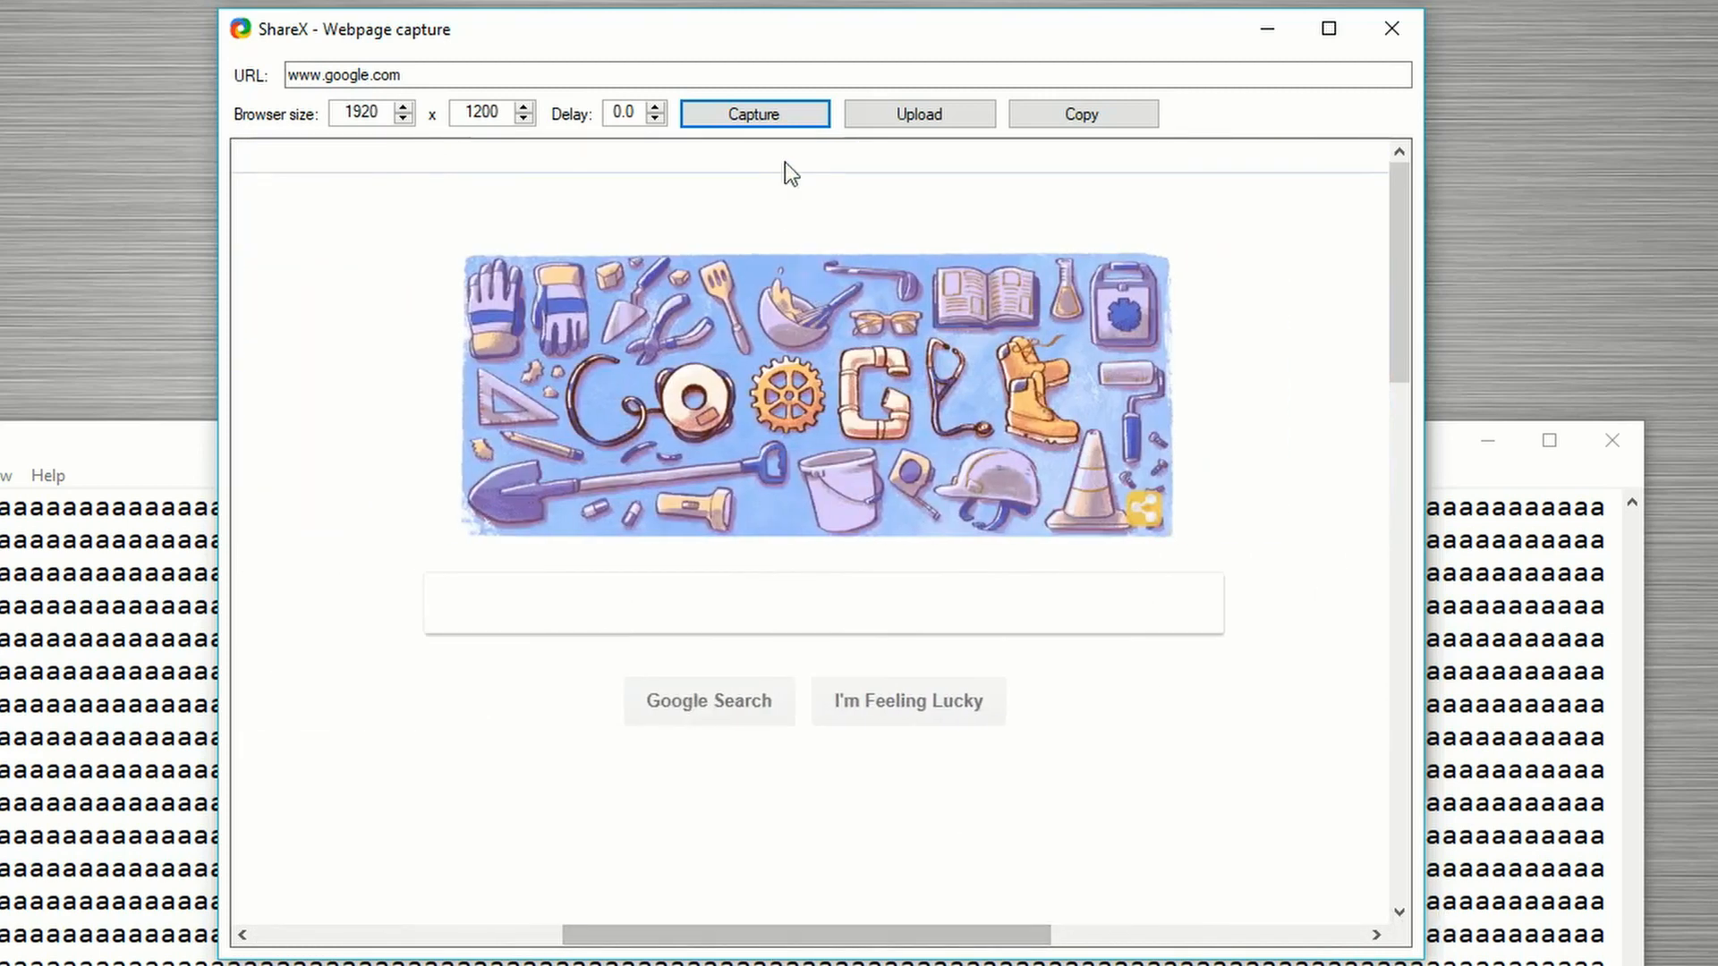
Step: Upload the webpage capture, then close its window and view the new image at full size
click(904, 116)
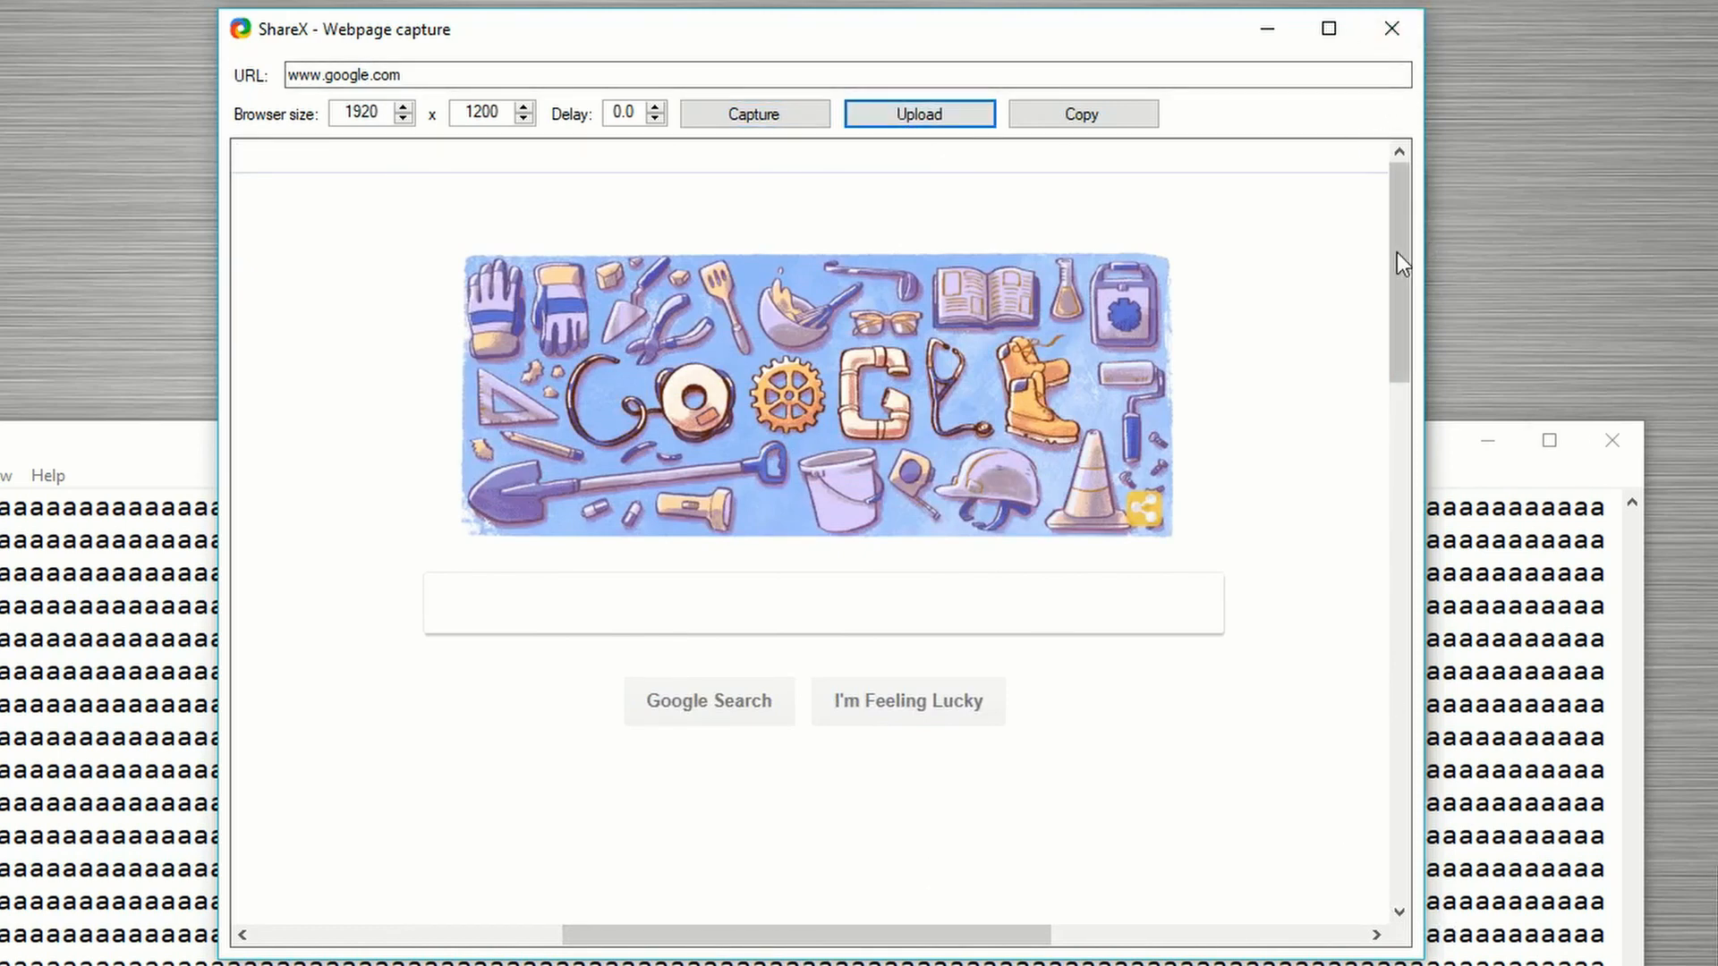
drag(1398, 252, 1319, 734)
click(1366, 23)
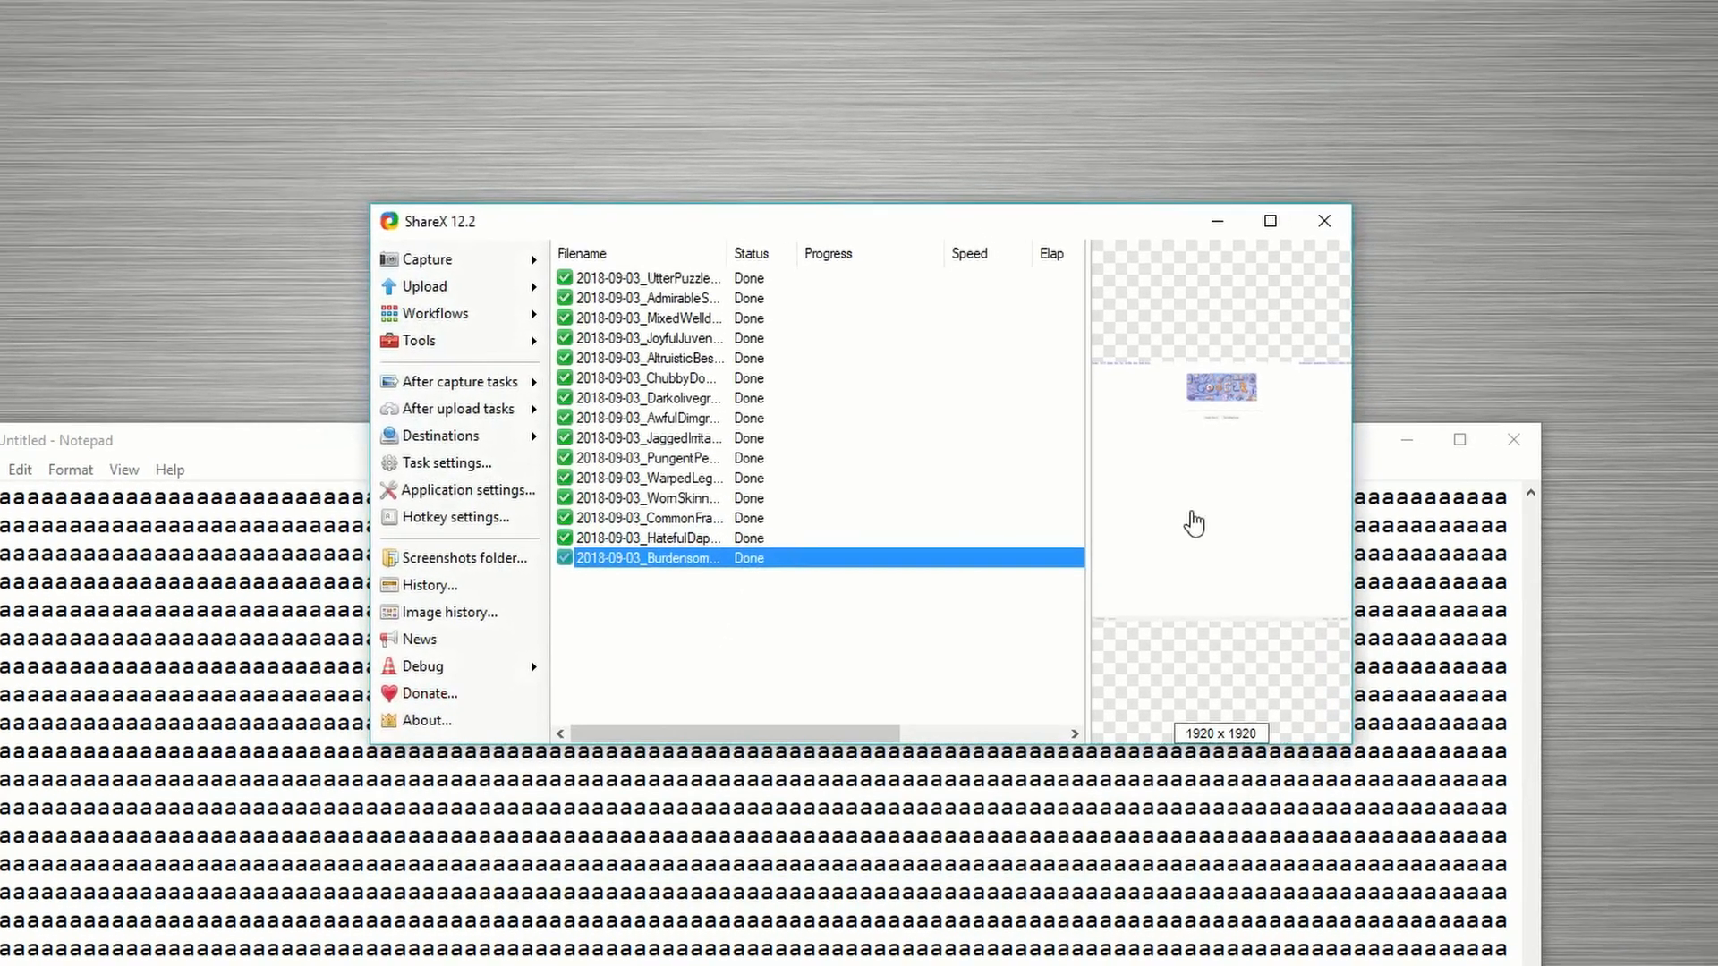
click(1174, 535)
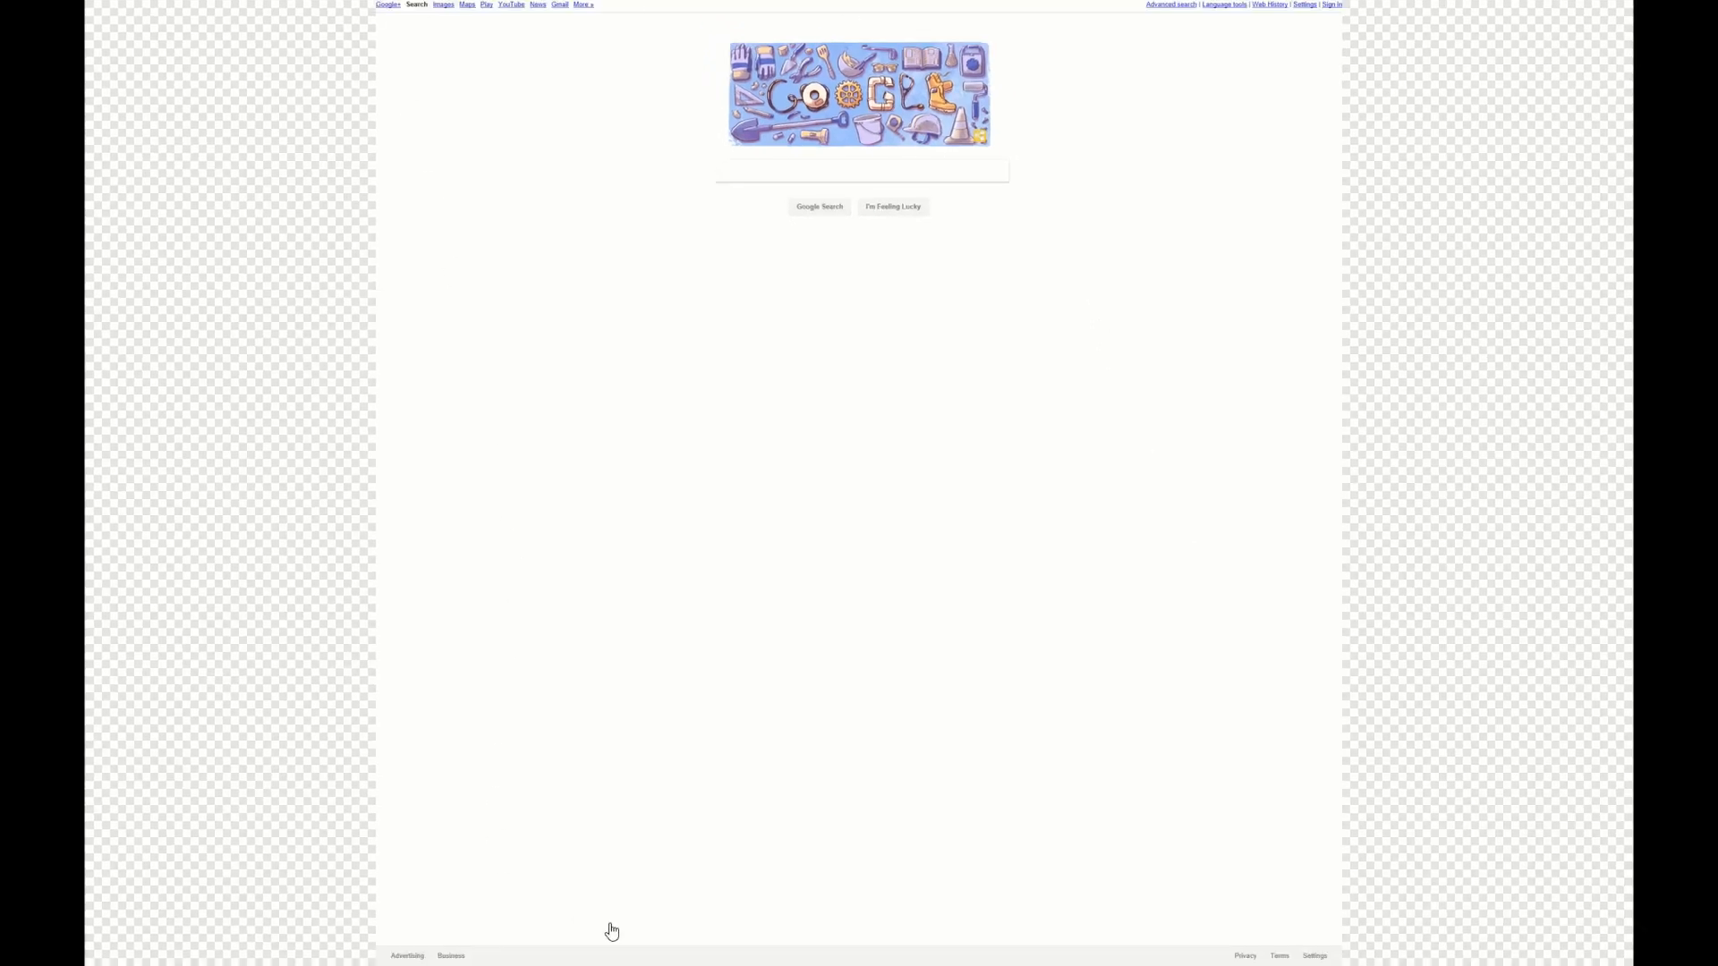
Step: Leave the full-size image view and make a text capture (OCR) of the Notepad text area
click(914, 437)
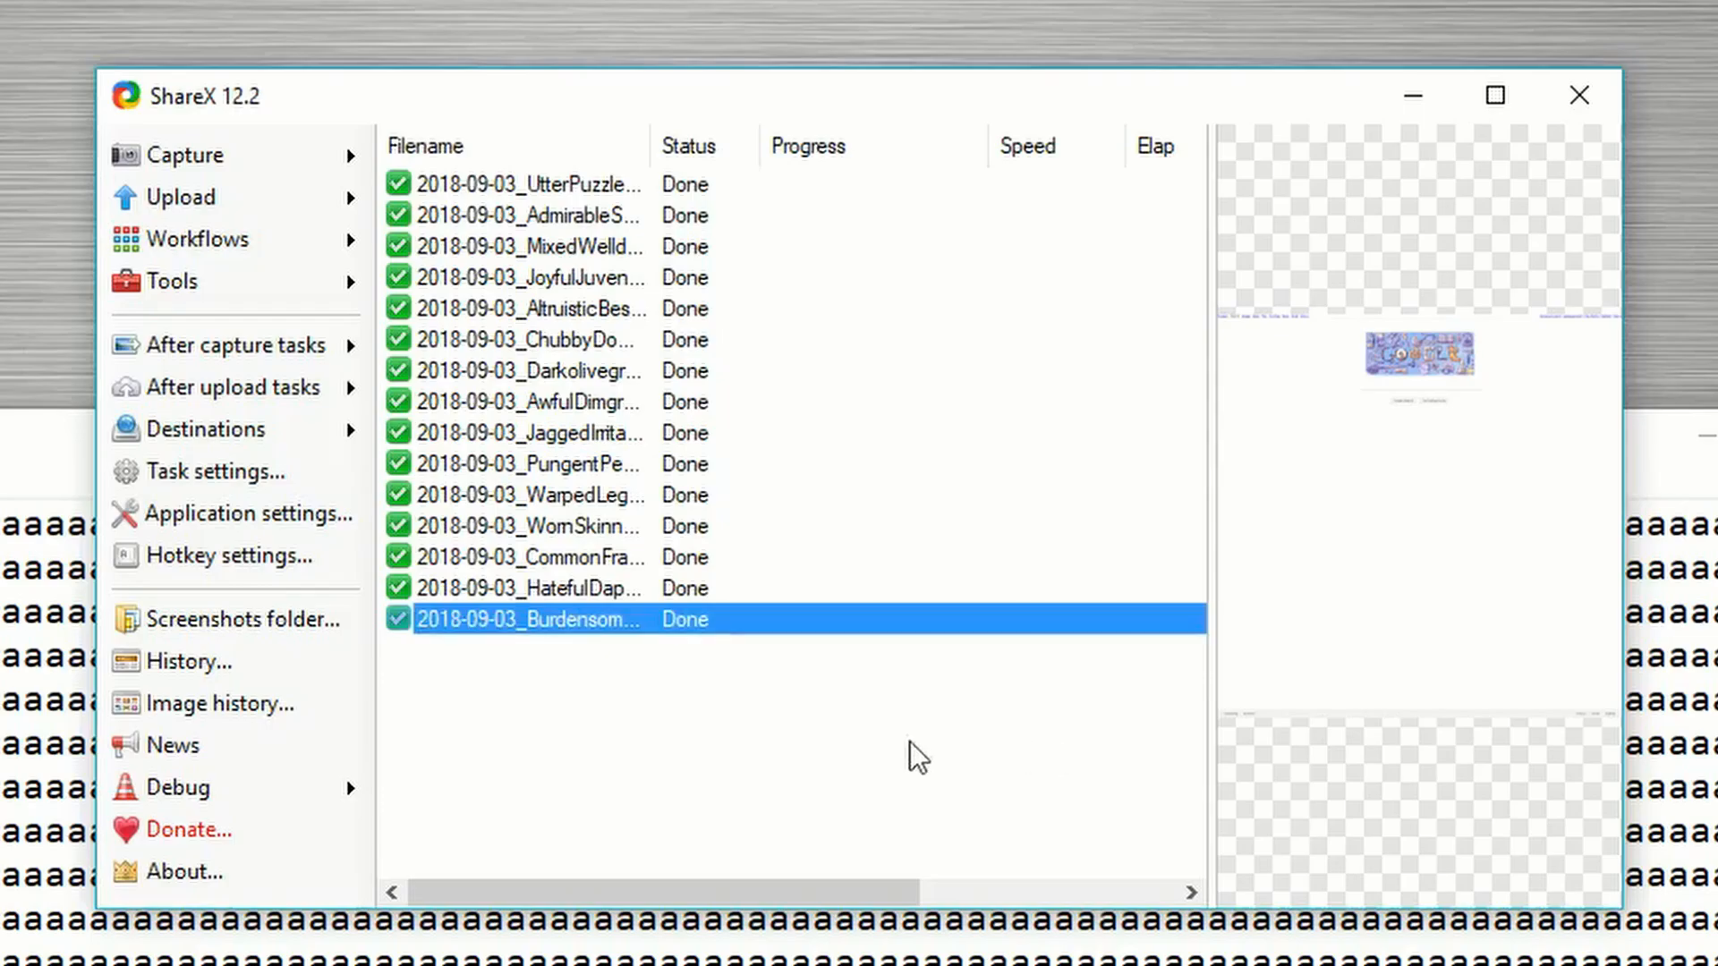
click(209, 163)
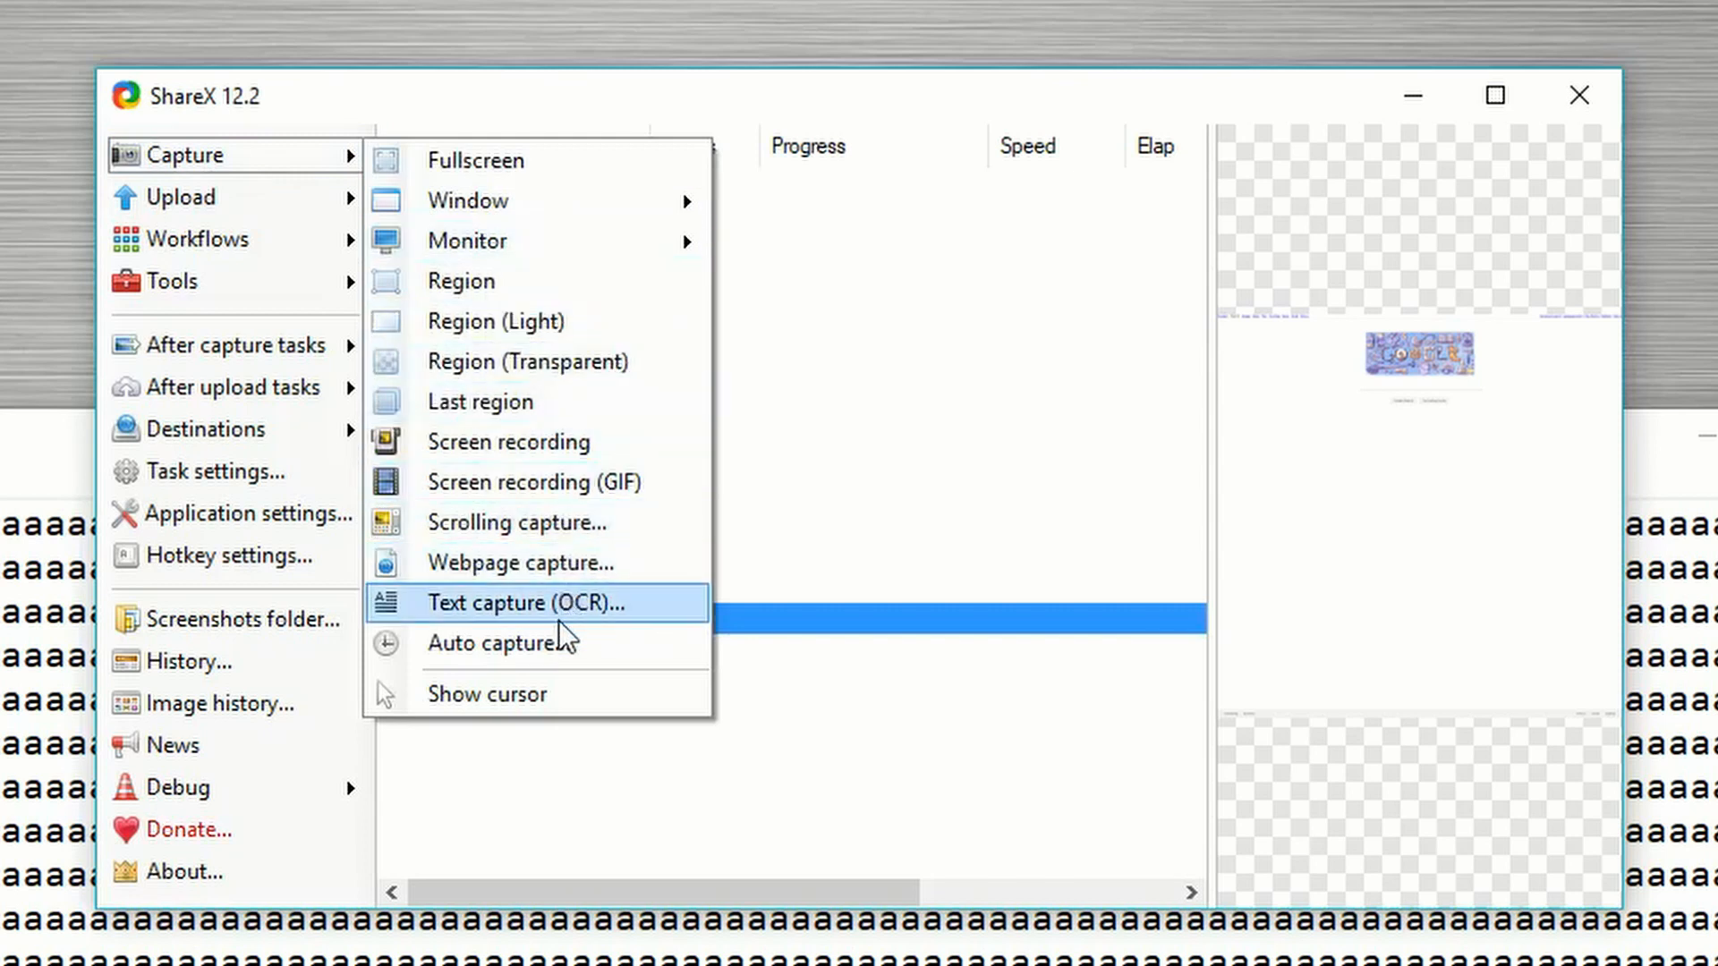
click(587, 615)
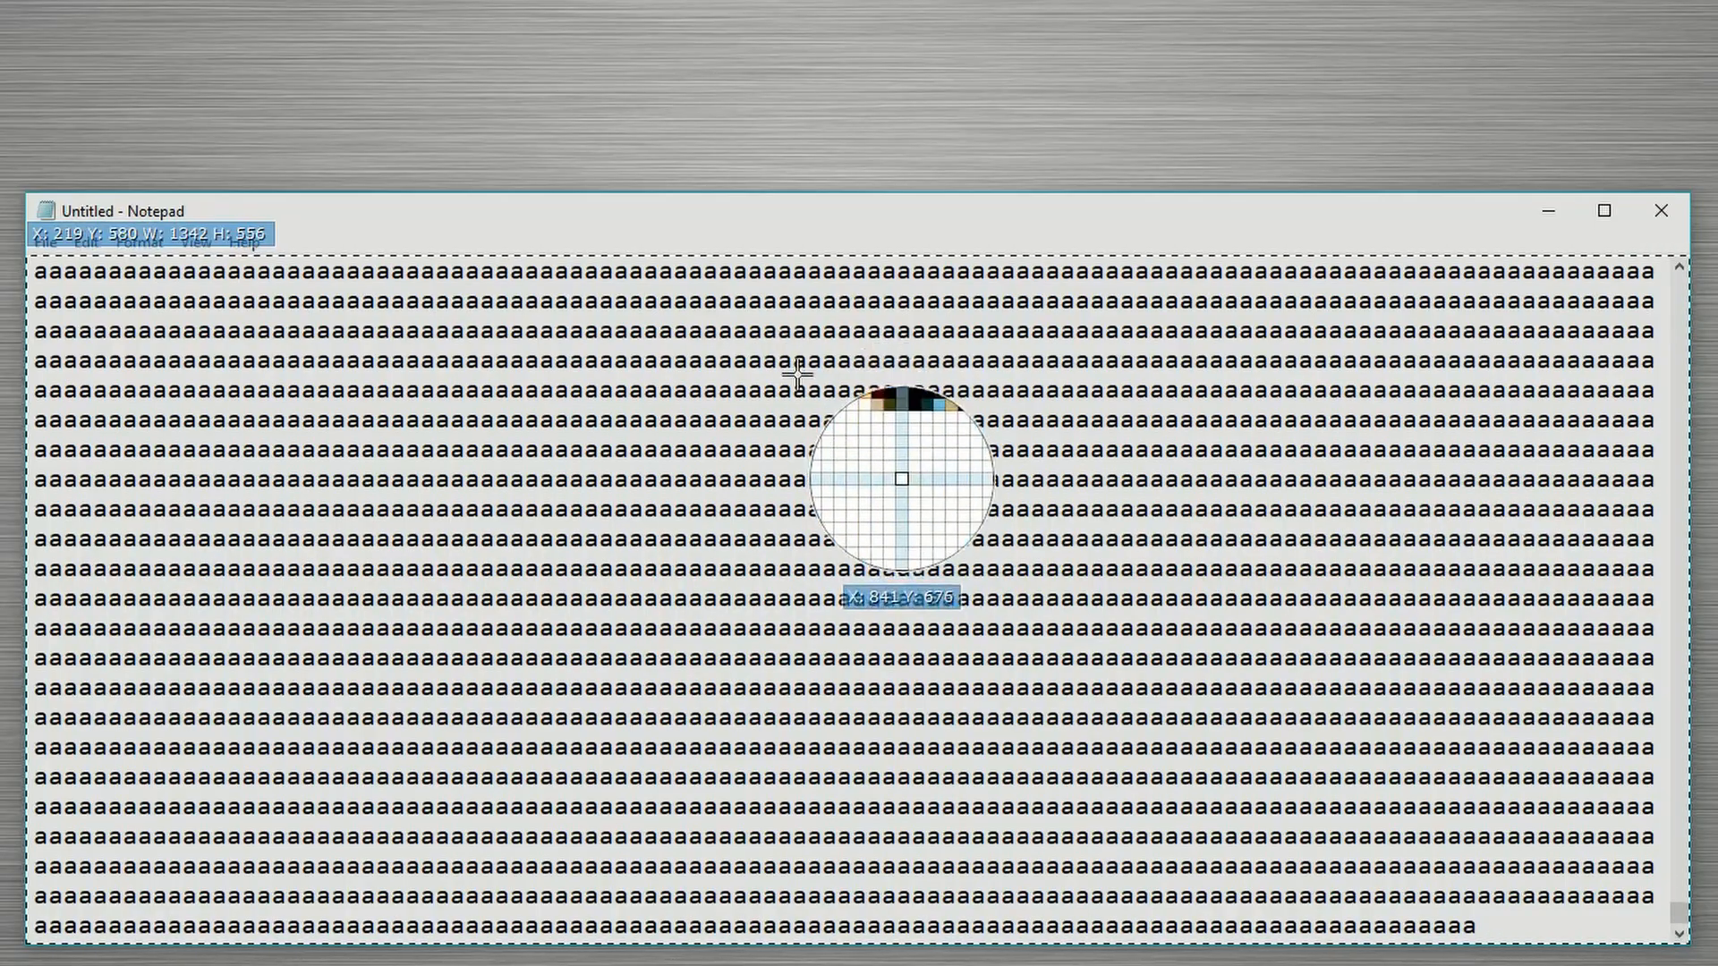
click(455, 526)
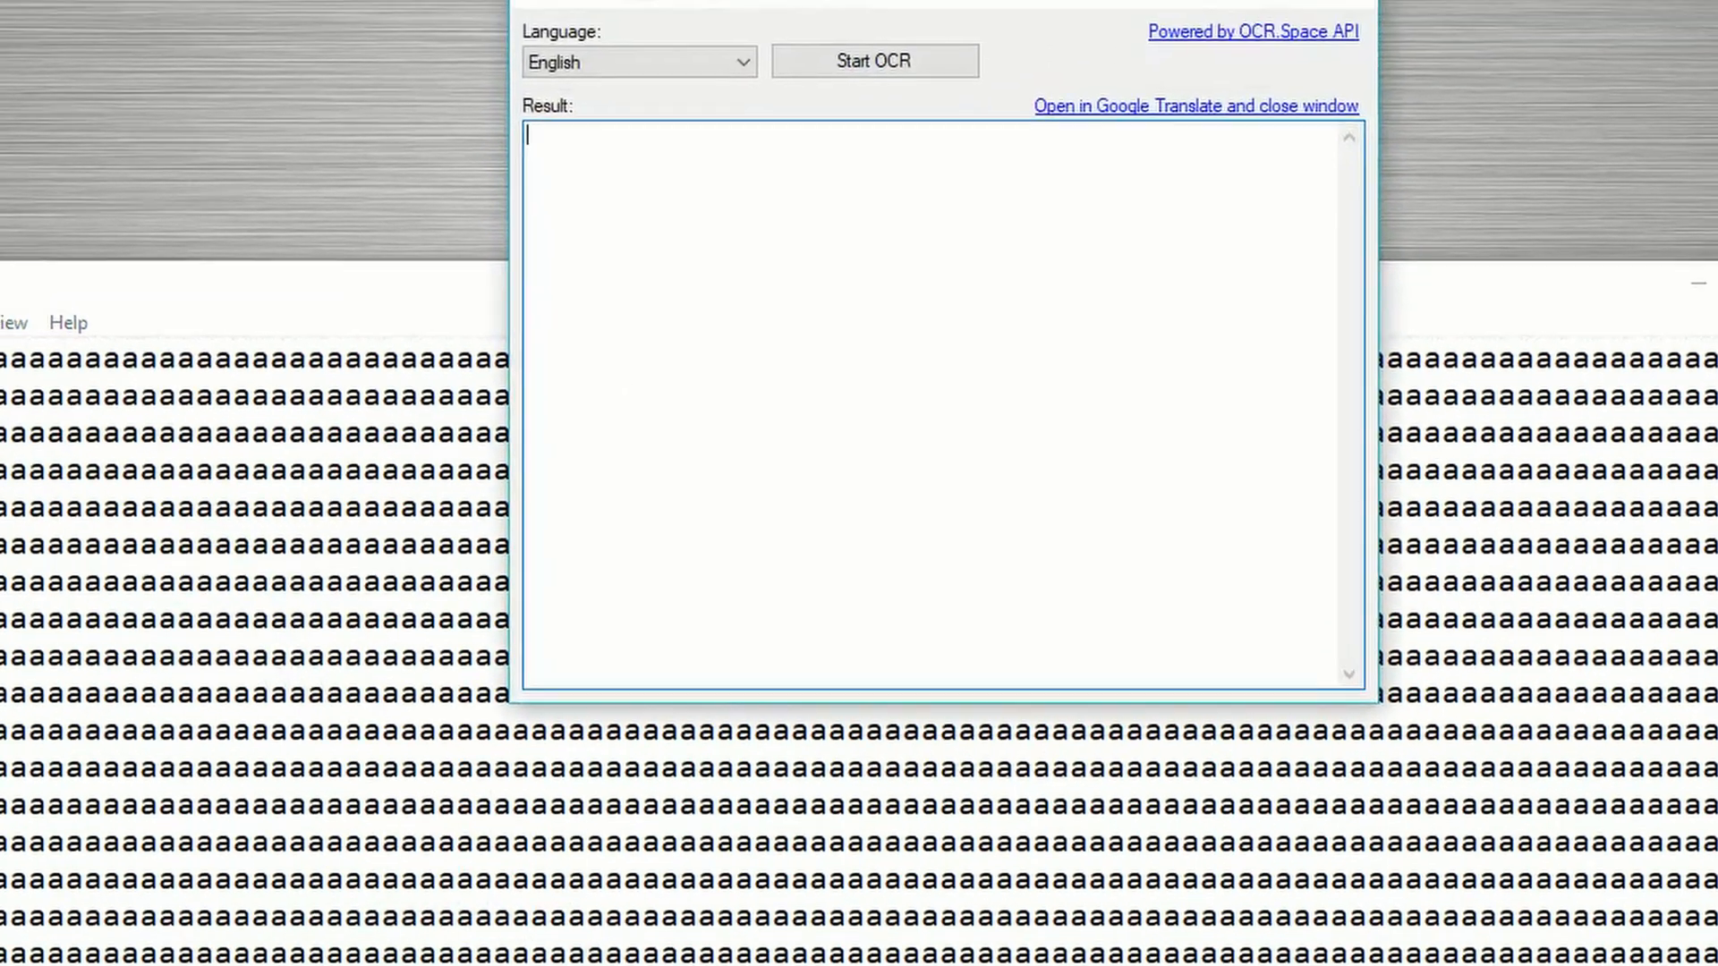
Step: Replace all the text in the Notepad document with "hello" and "notepad" on two separate lines
click(859, 941)
key(ctrl+a)
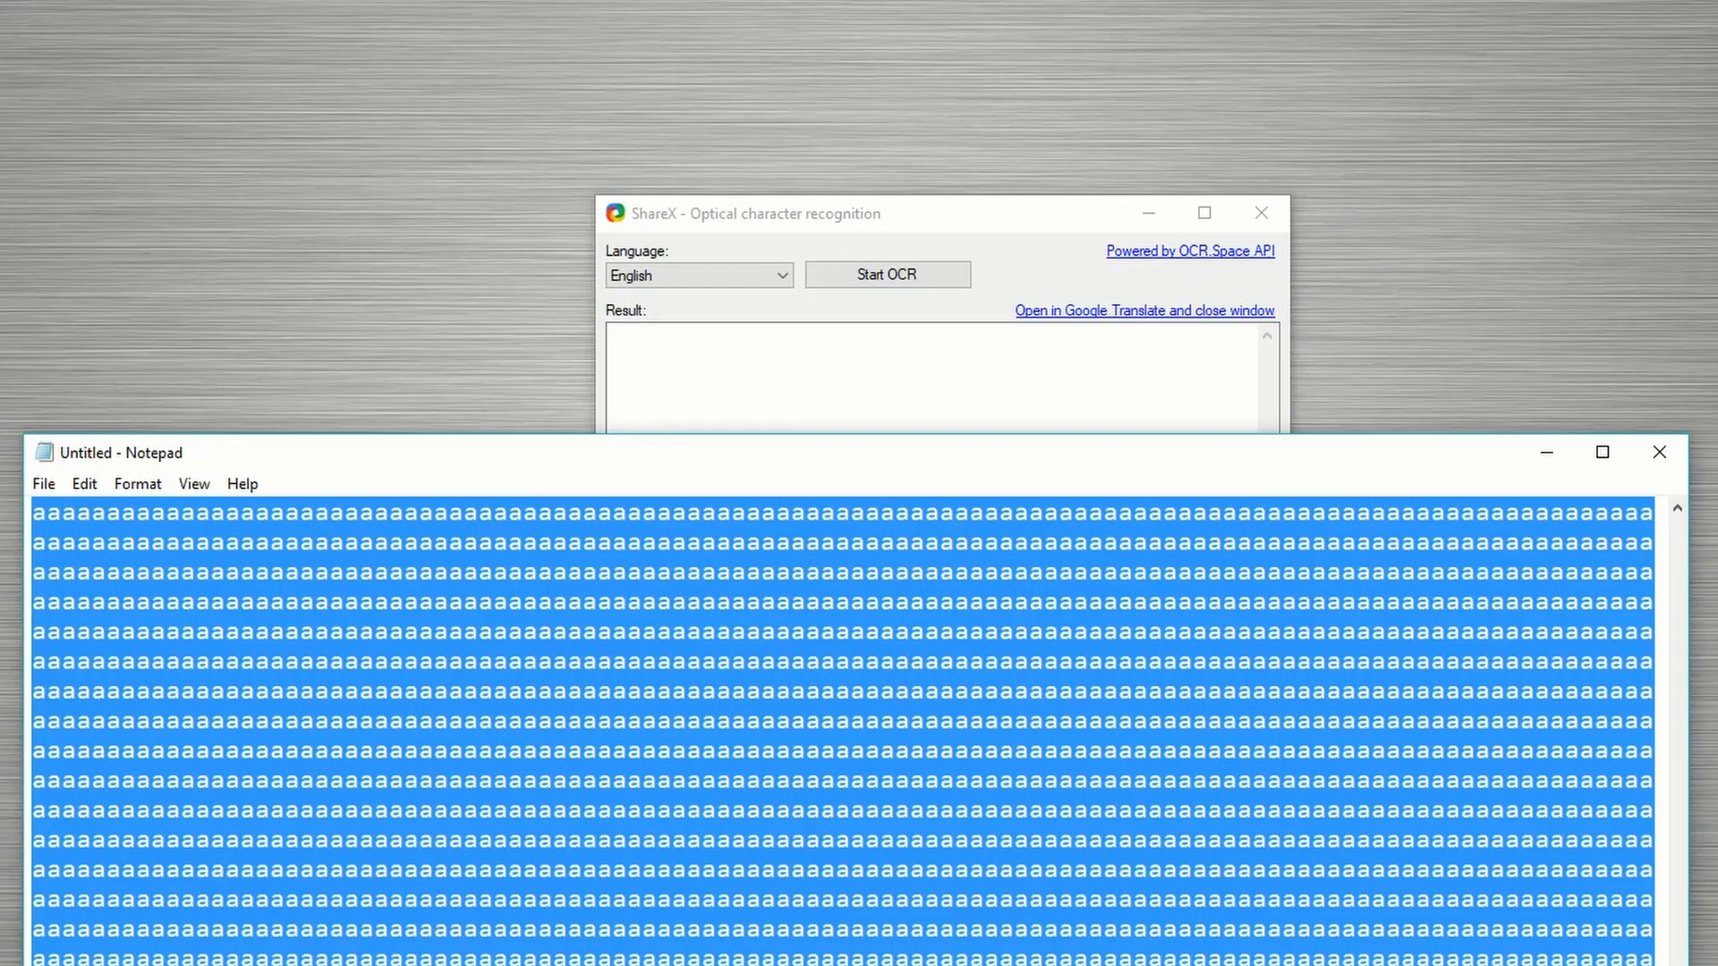
key(Delete)
text(hel)
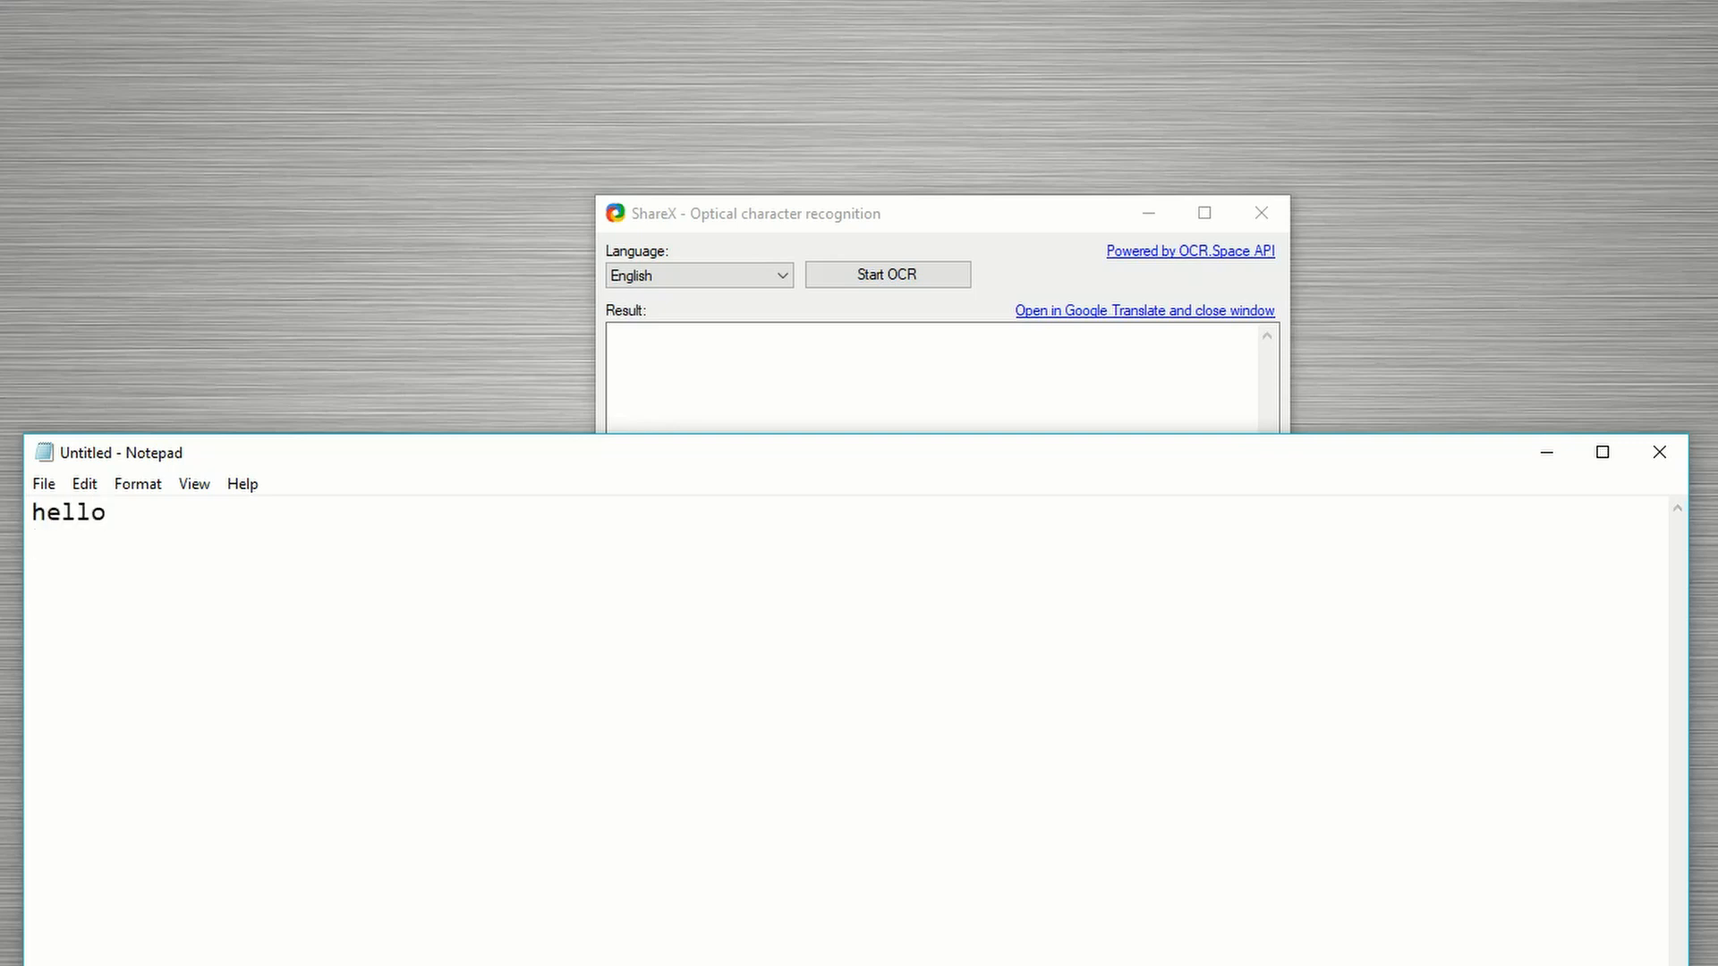
text(lo)
key(Return)
text(notepadf)
Step: Rerun the OCR on the existing capture and close the optical character recognition window
click(996, 275)
click(919, 278)
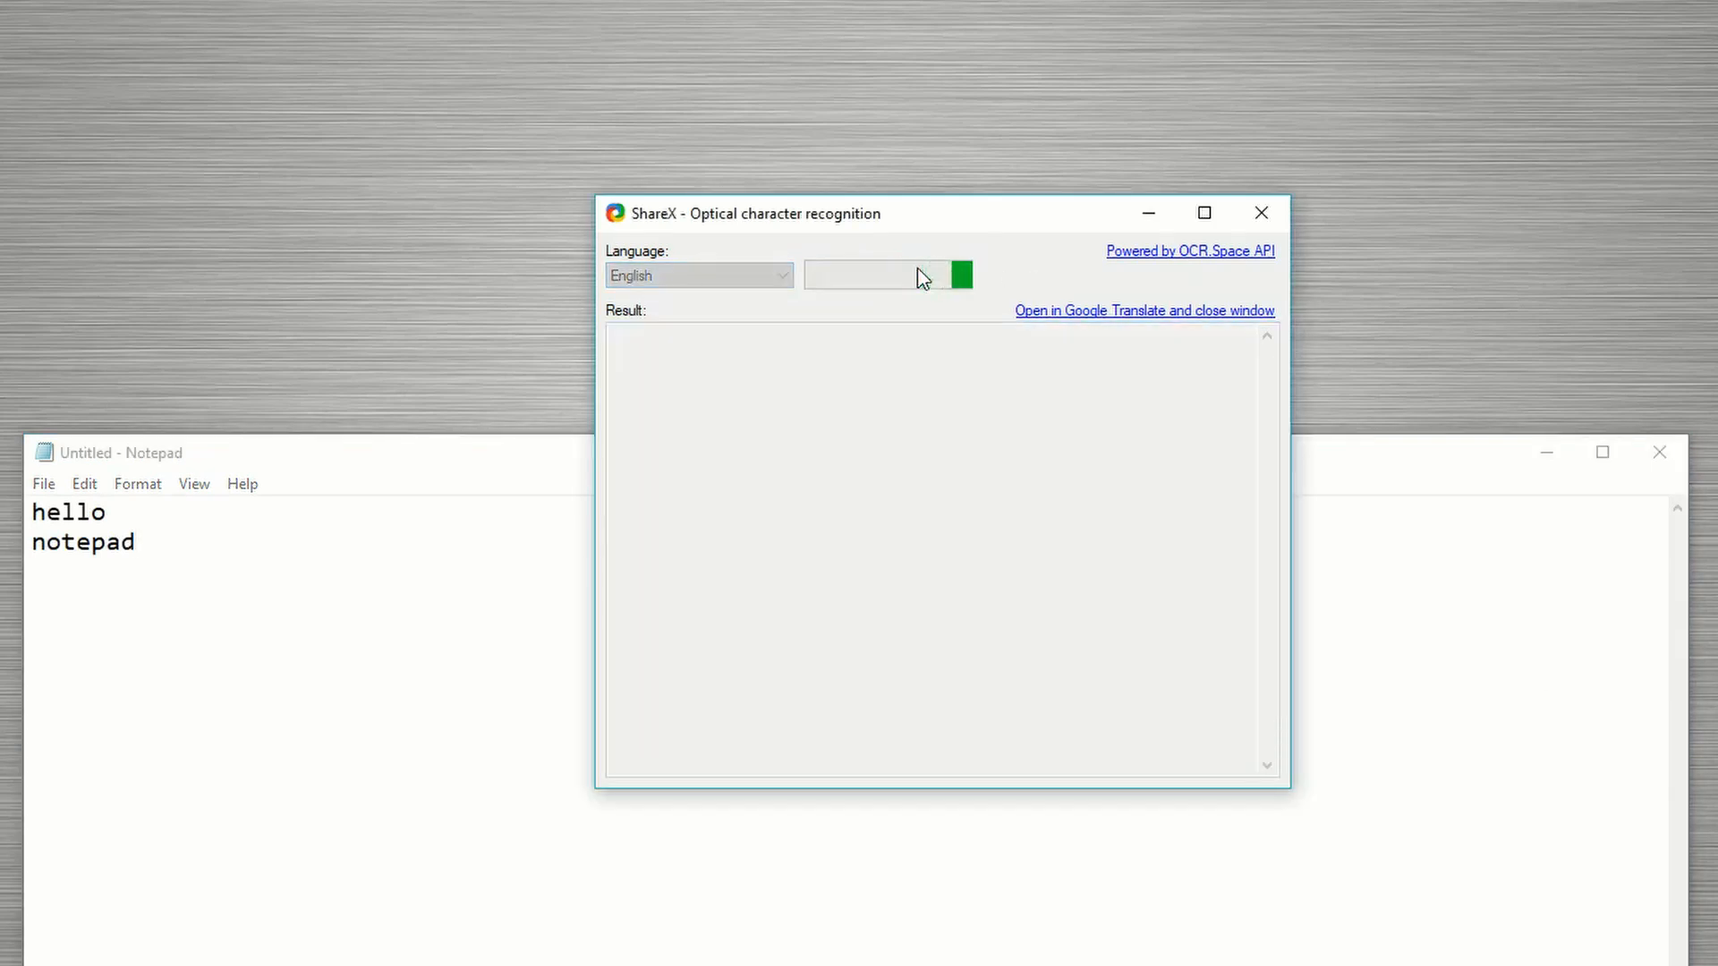
click(1273, 219)
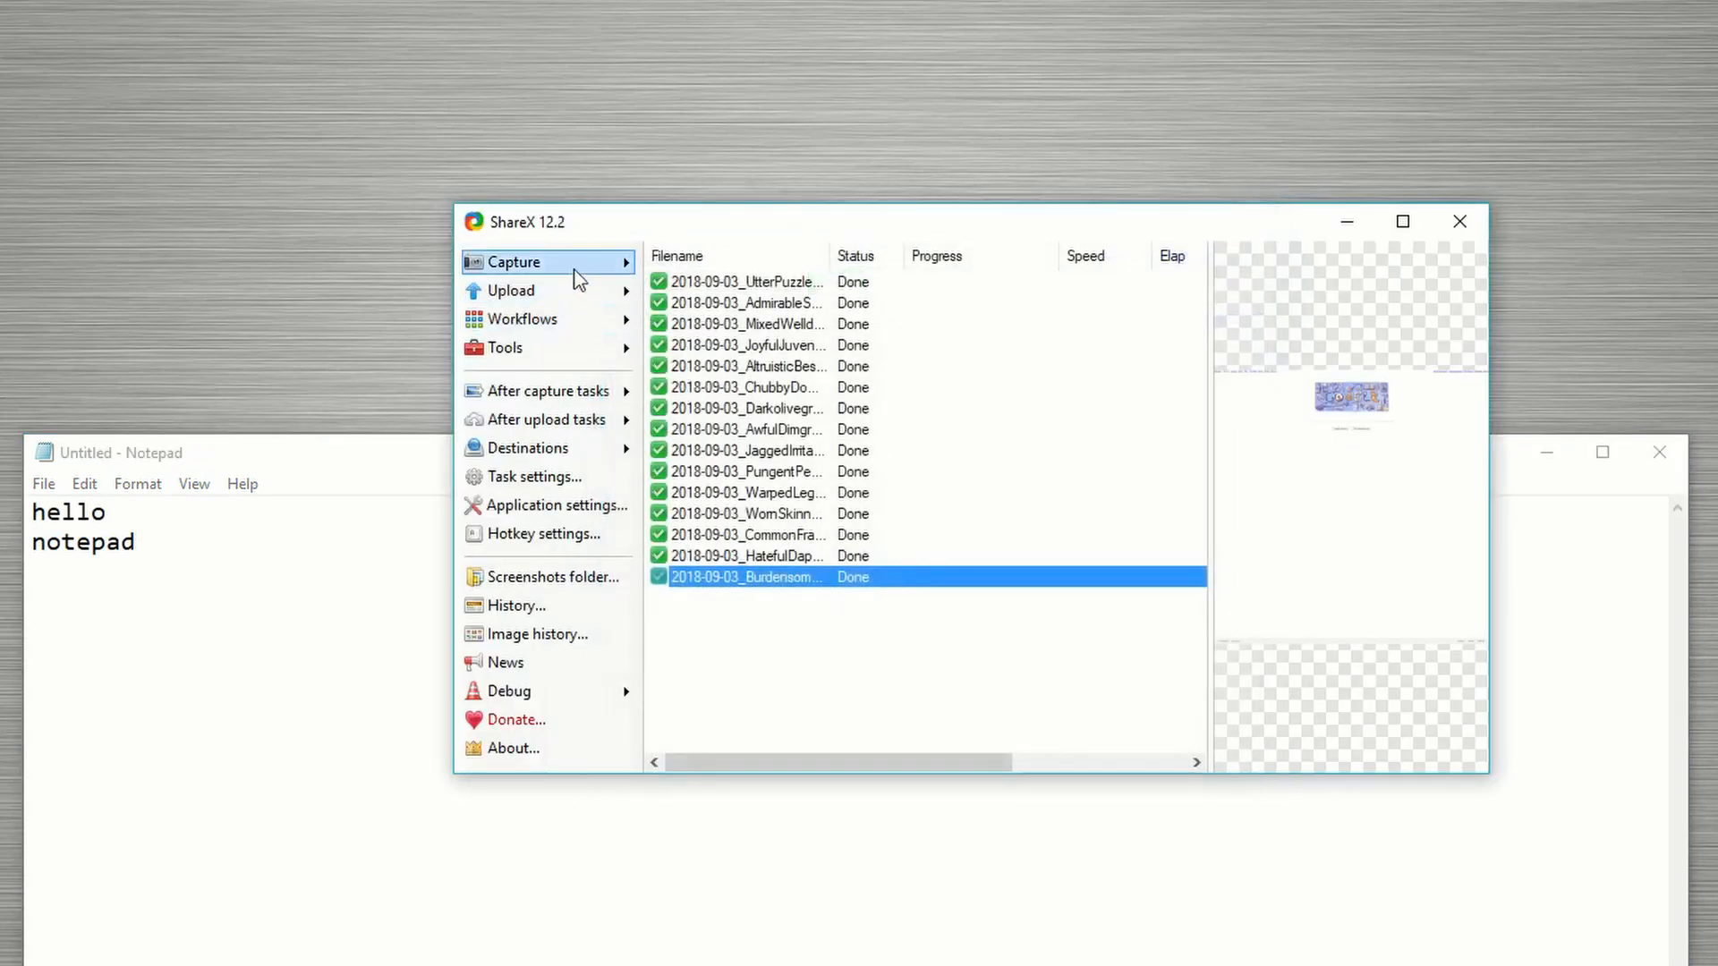
Step: Make a new English text capture (OCR) of a region tightly around the two lines of text in Notepad
mouse_move(595, 264)
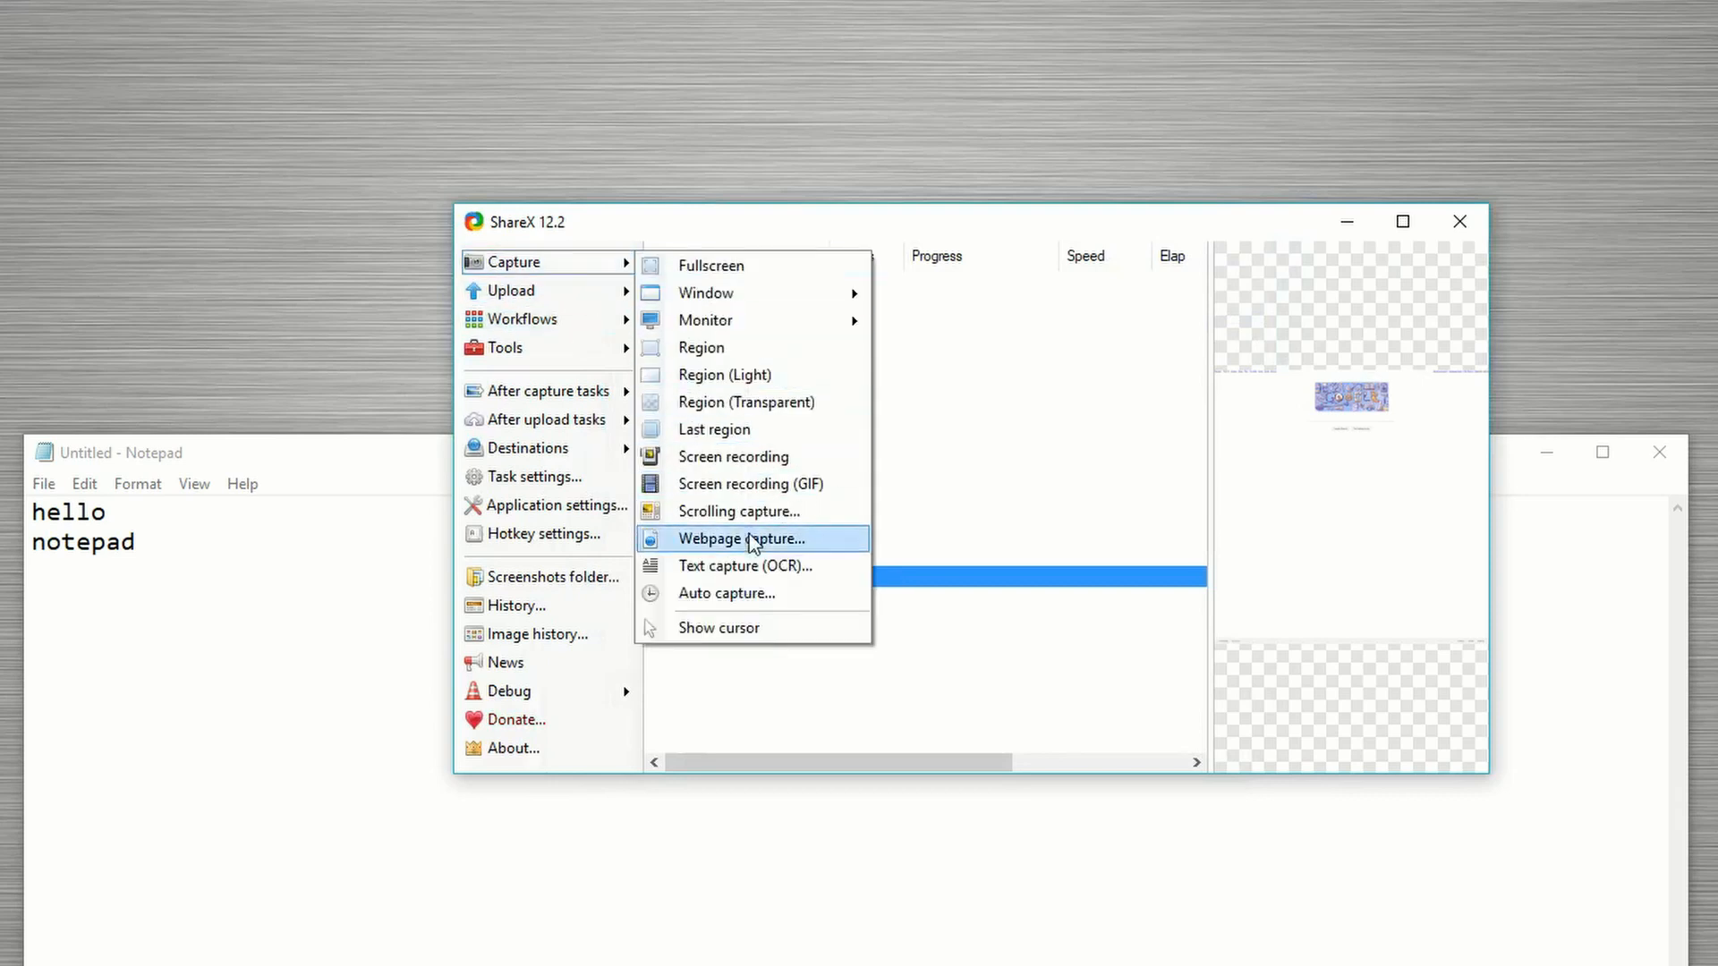
click(769, 567)
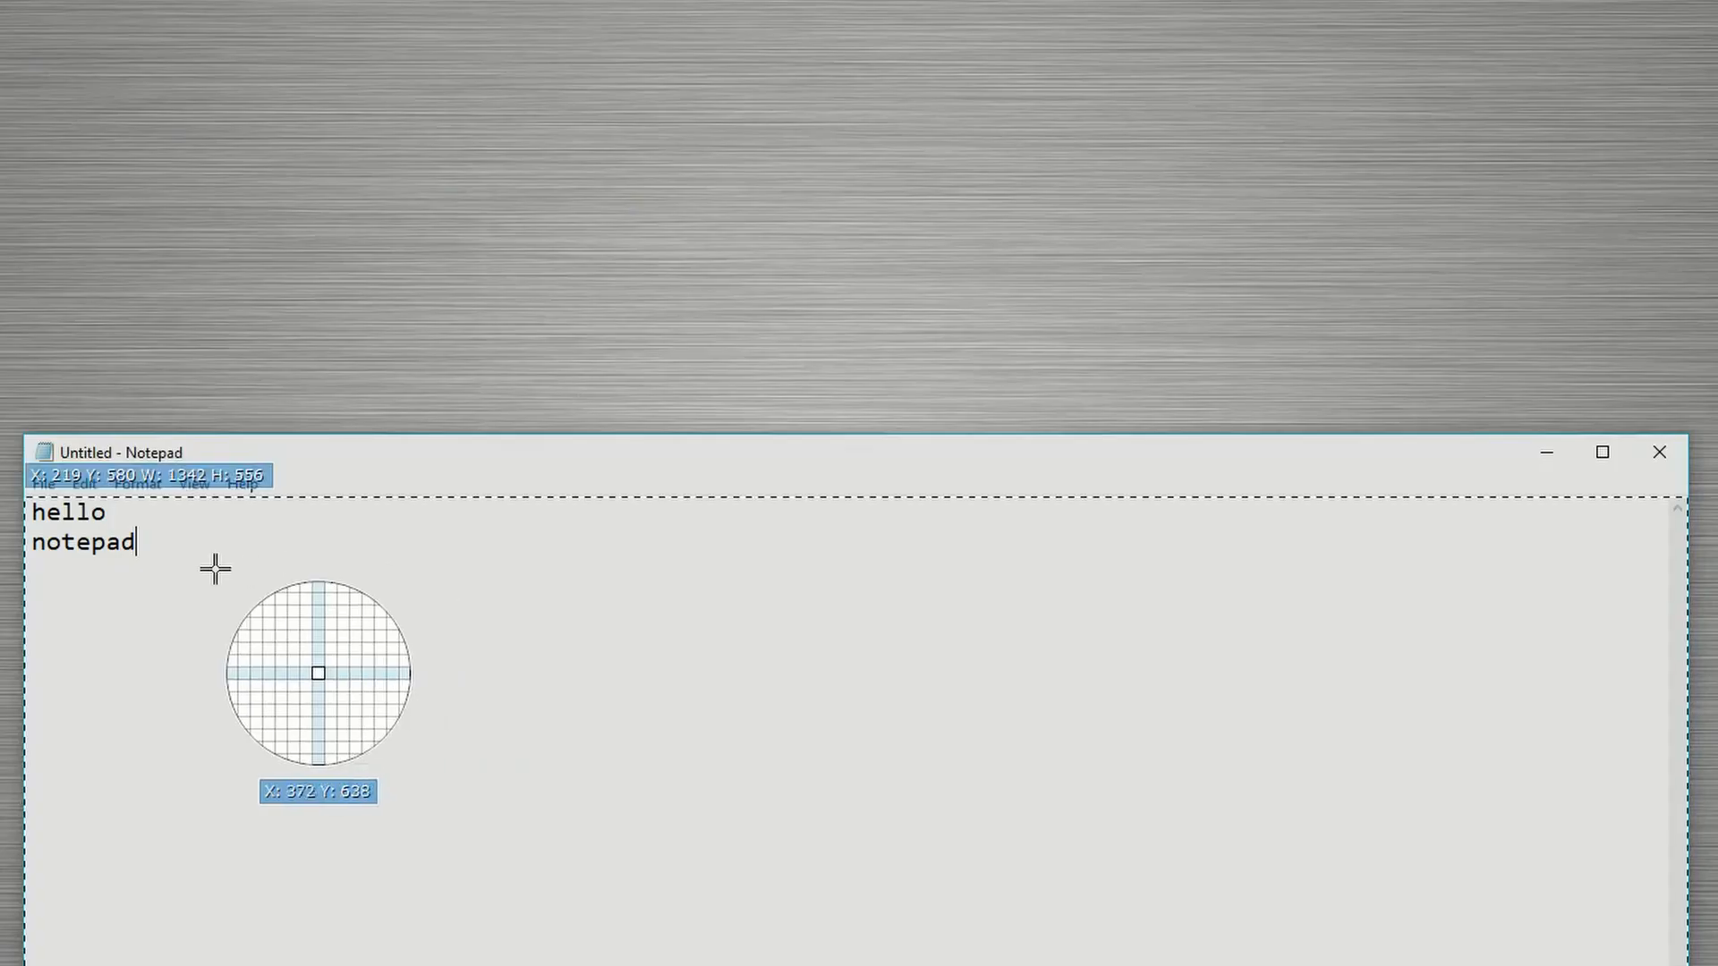
drag(22, 497, 164, 567)
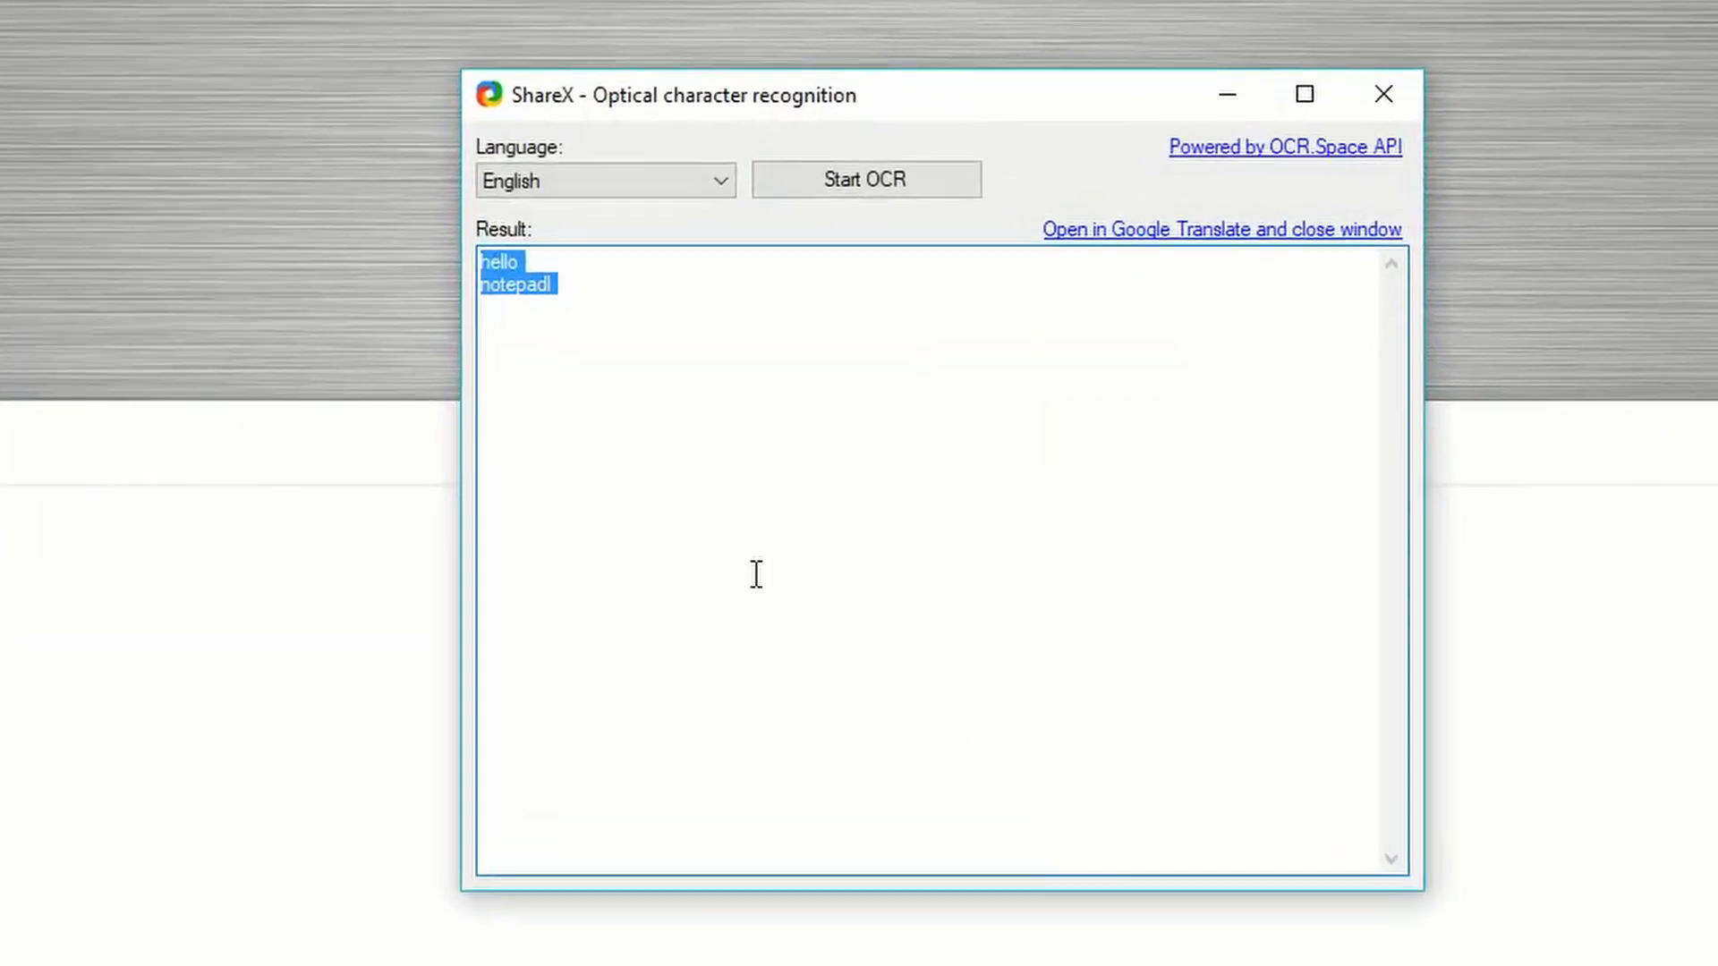
Step: Check the recognised text in the OCR result and select all of it
click(769, 481)
drag(547, 253, 376, 182)
click(551, 283)
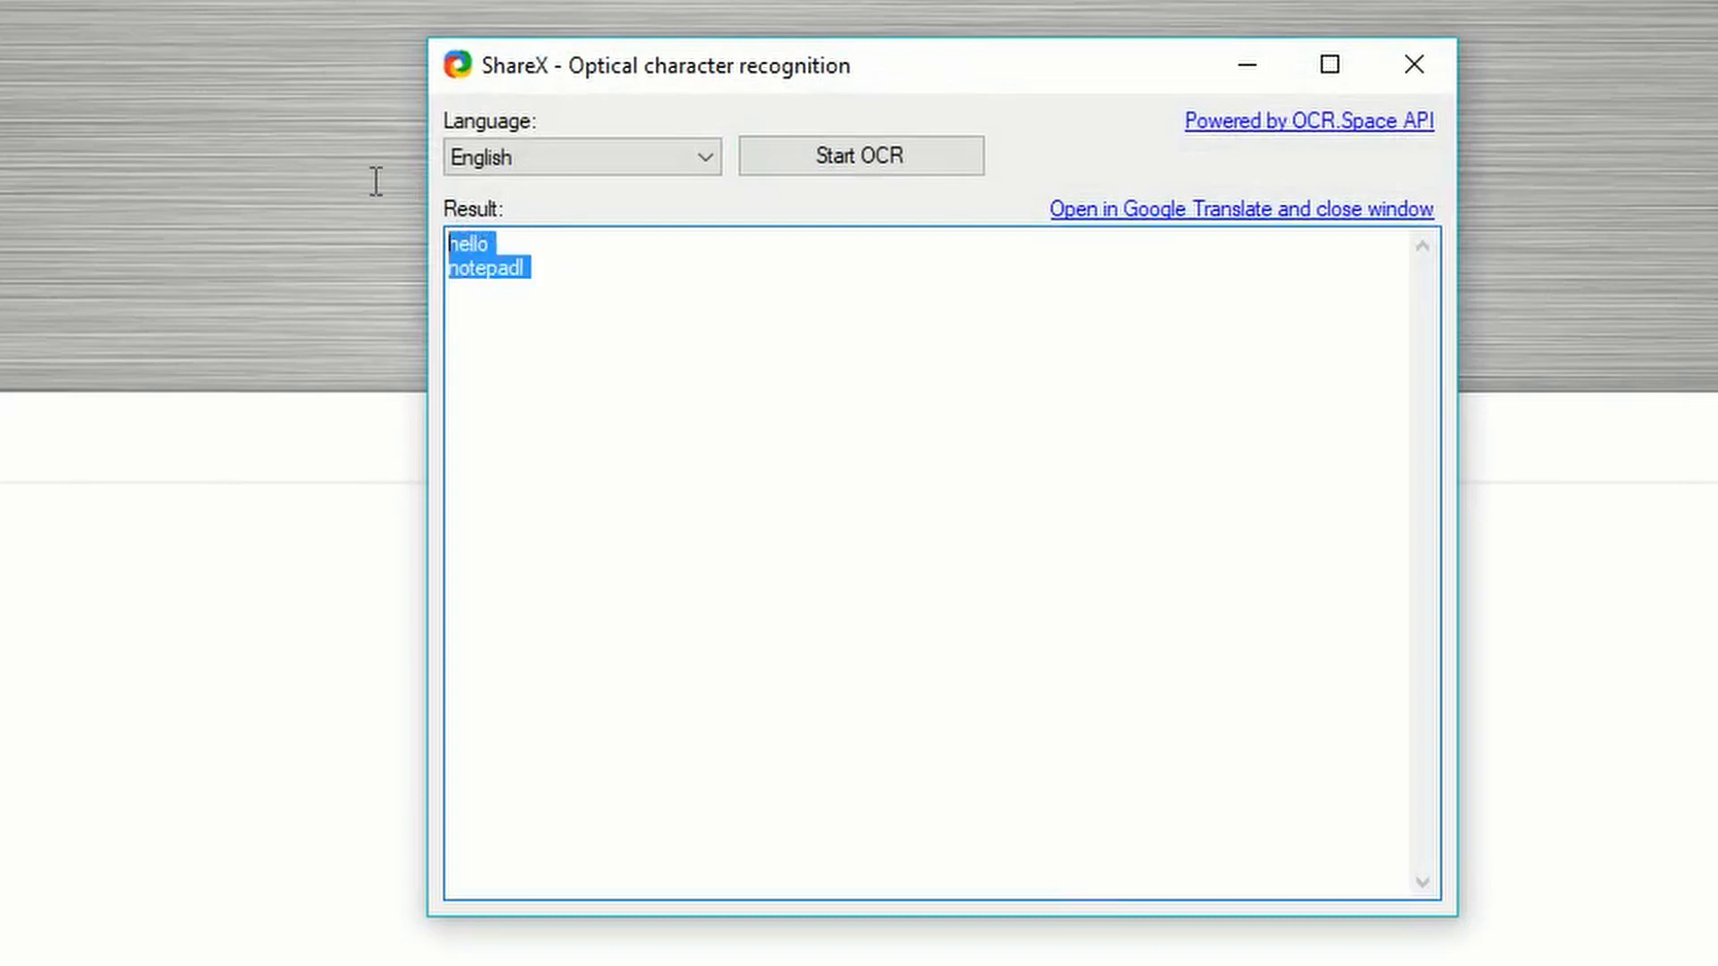
click(625, 323)
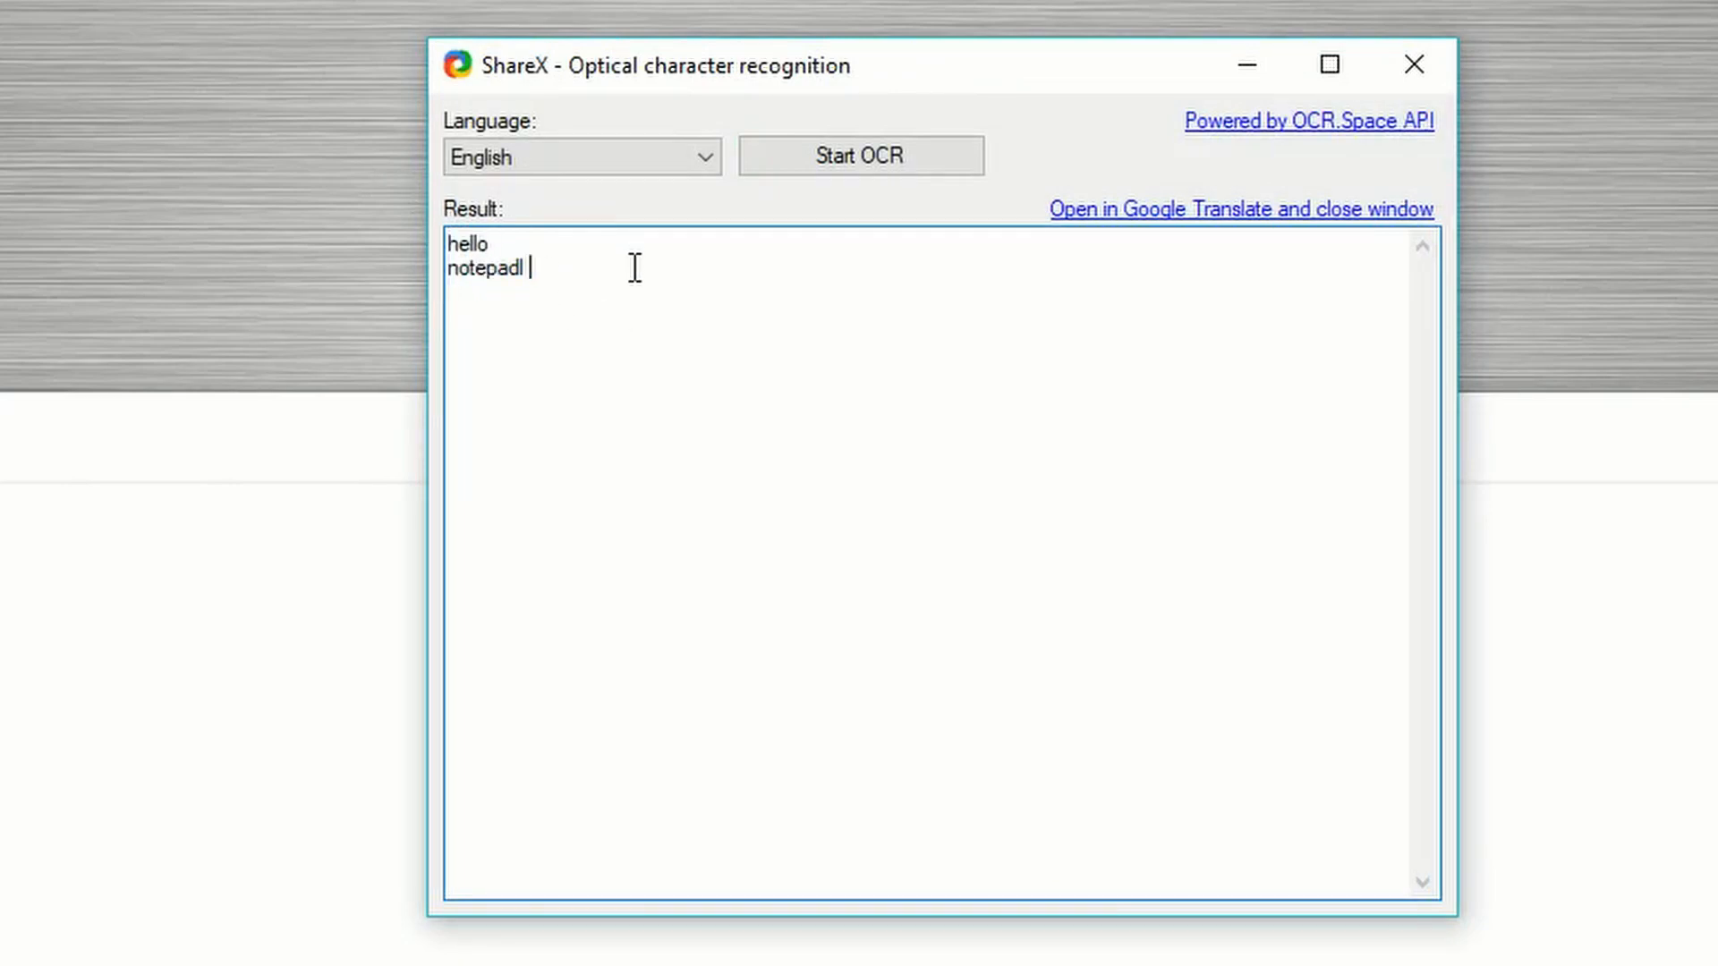
key(ctrl+a)
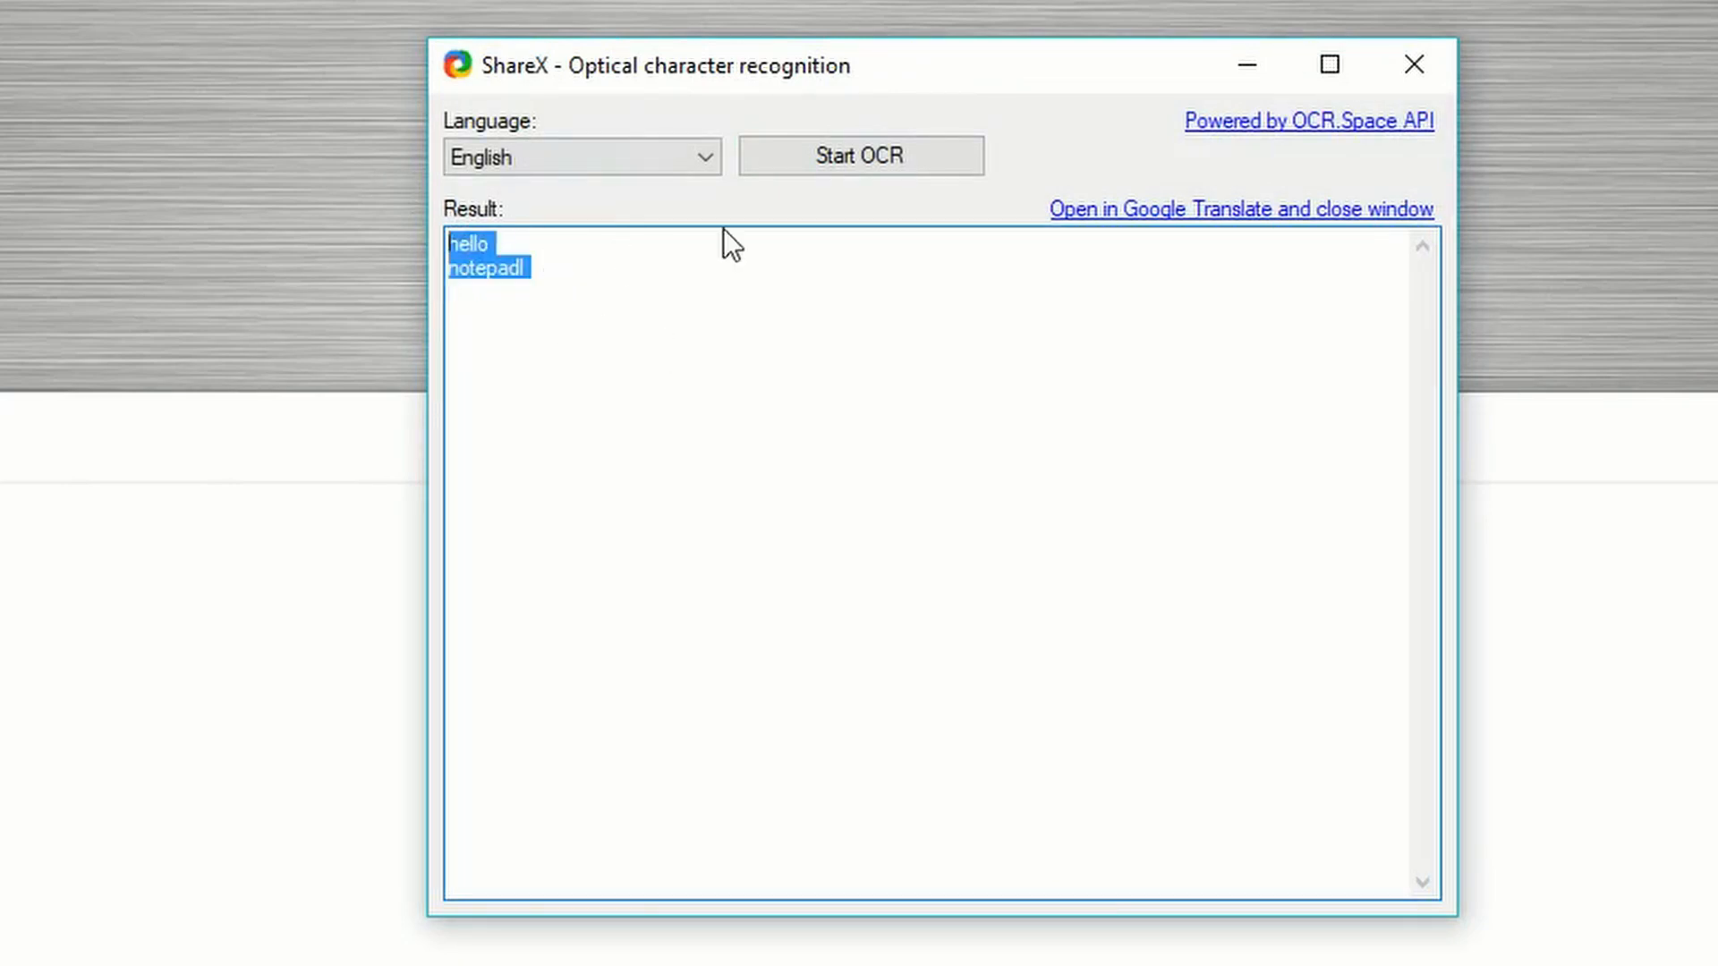
Step: Remove the stray "l" after "notepad" in the OCR result, compare it with the Notepad text and close the OCR window
click(646, 289)
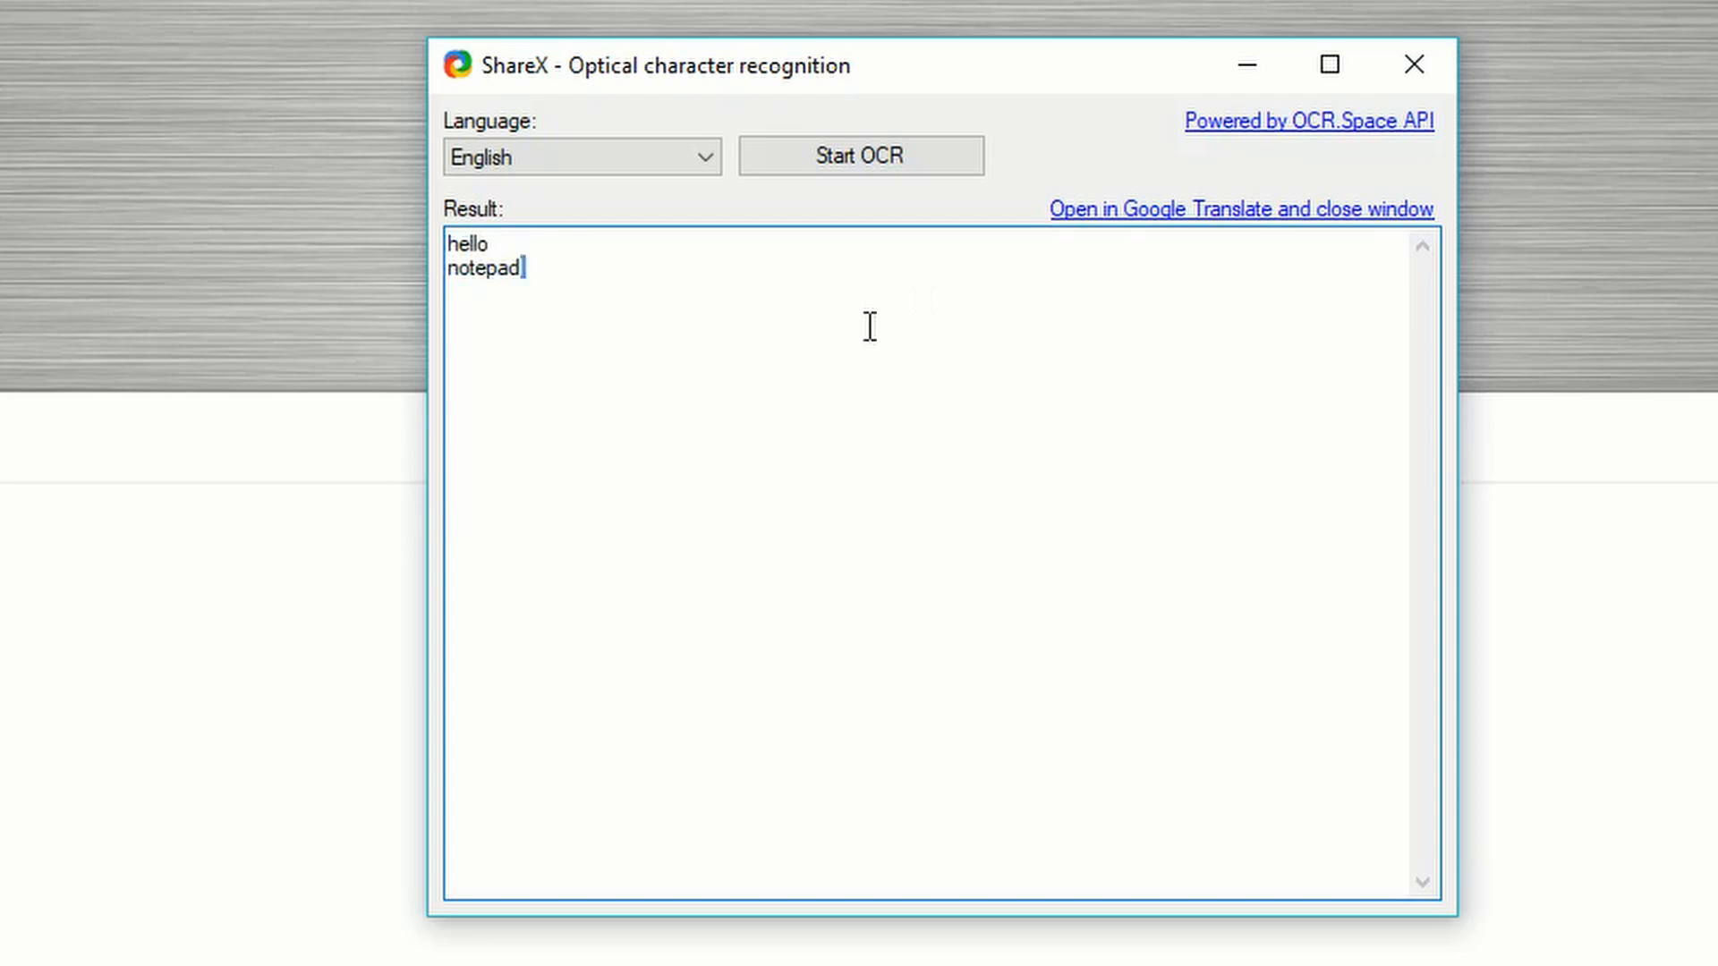
key(alt+Tab)
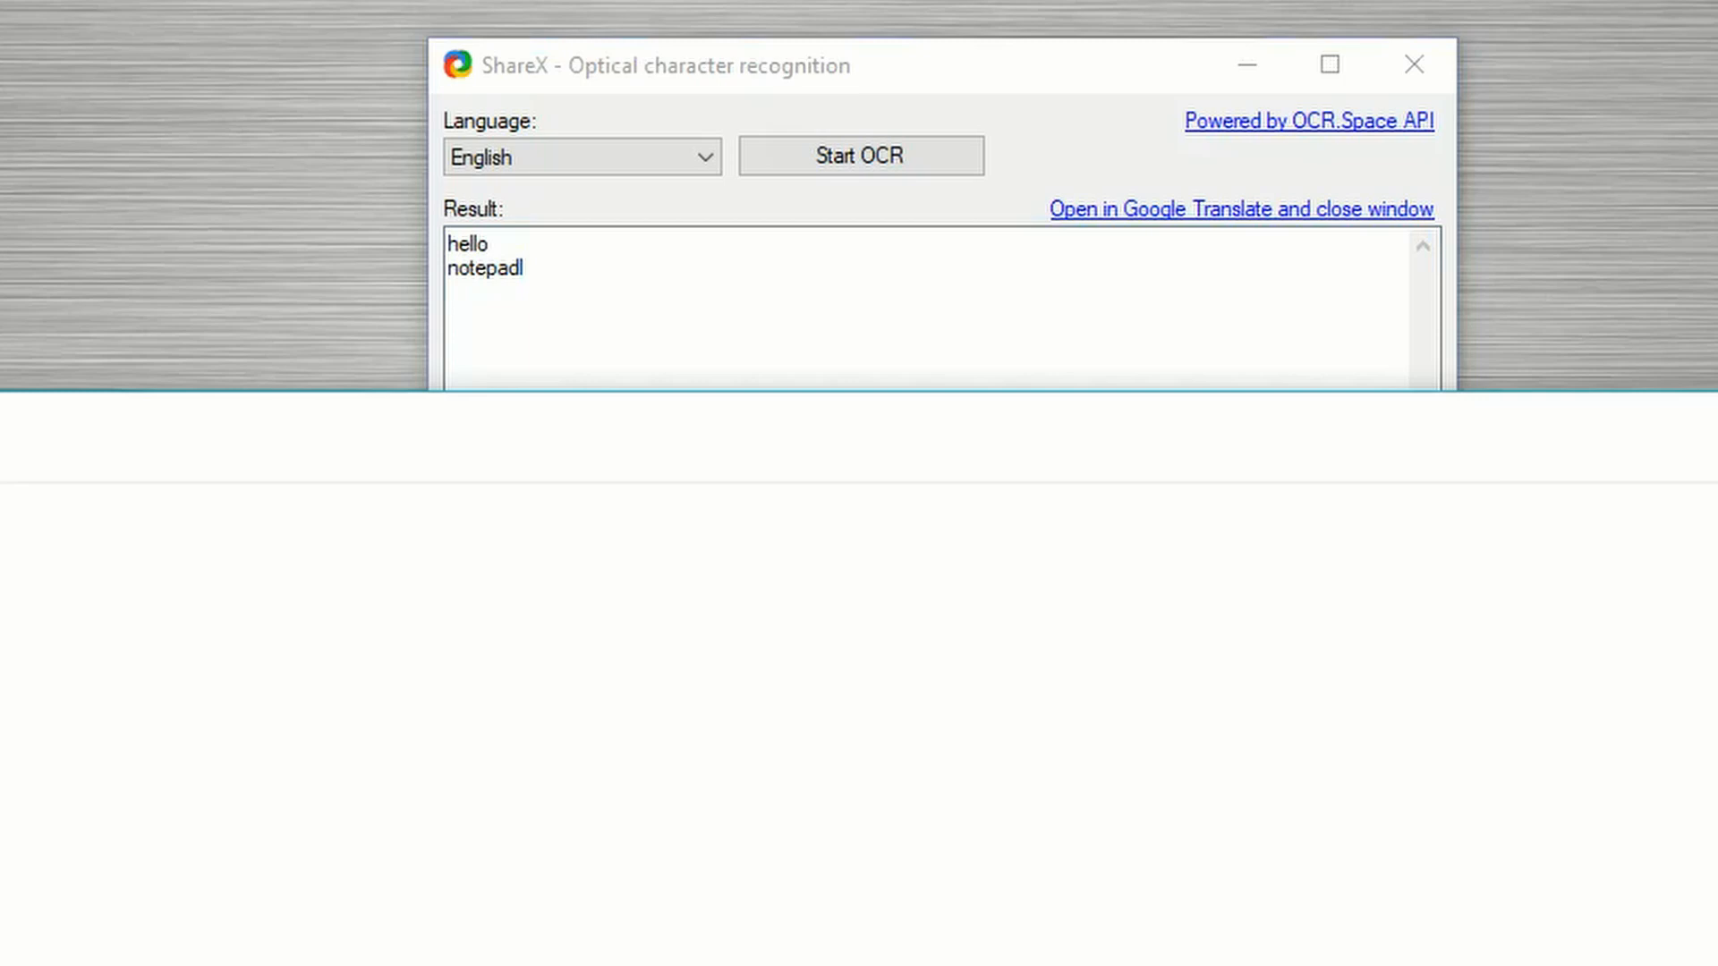
click(966, 272)
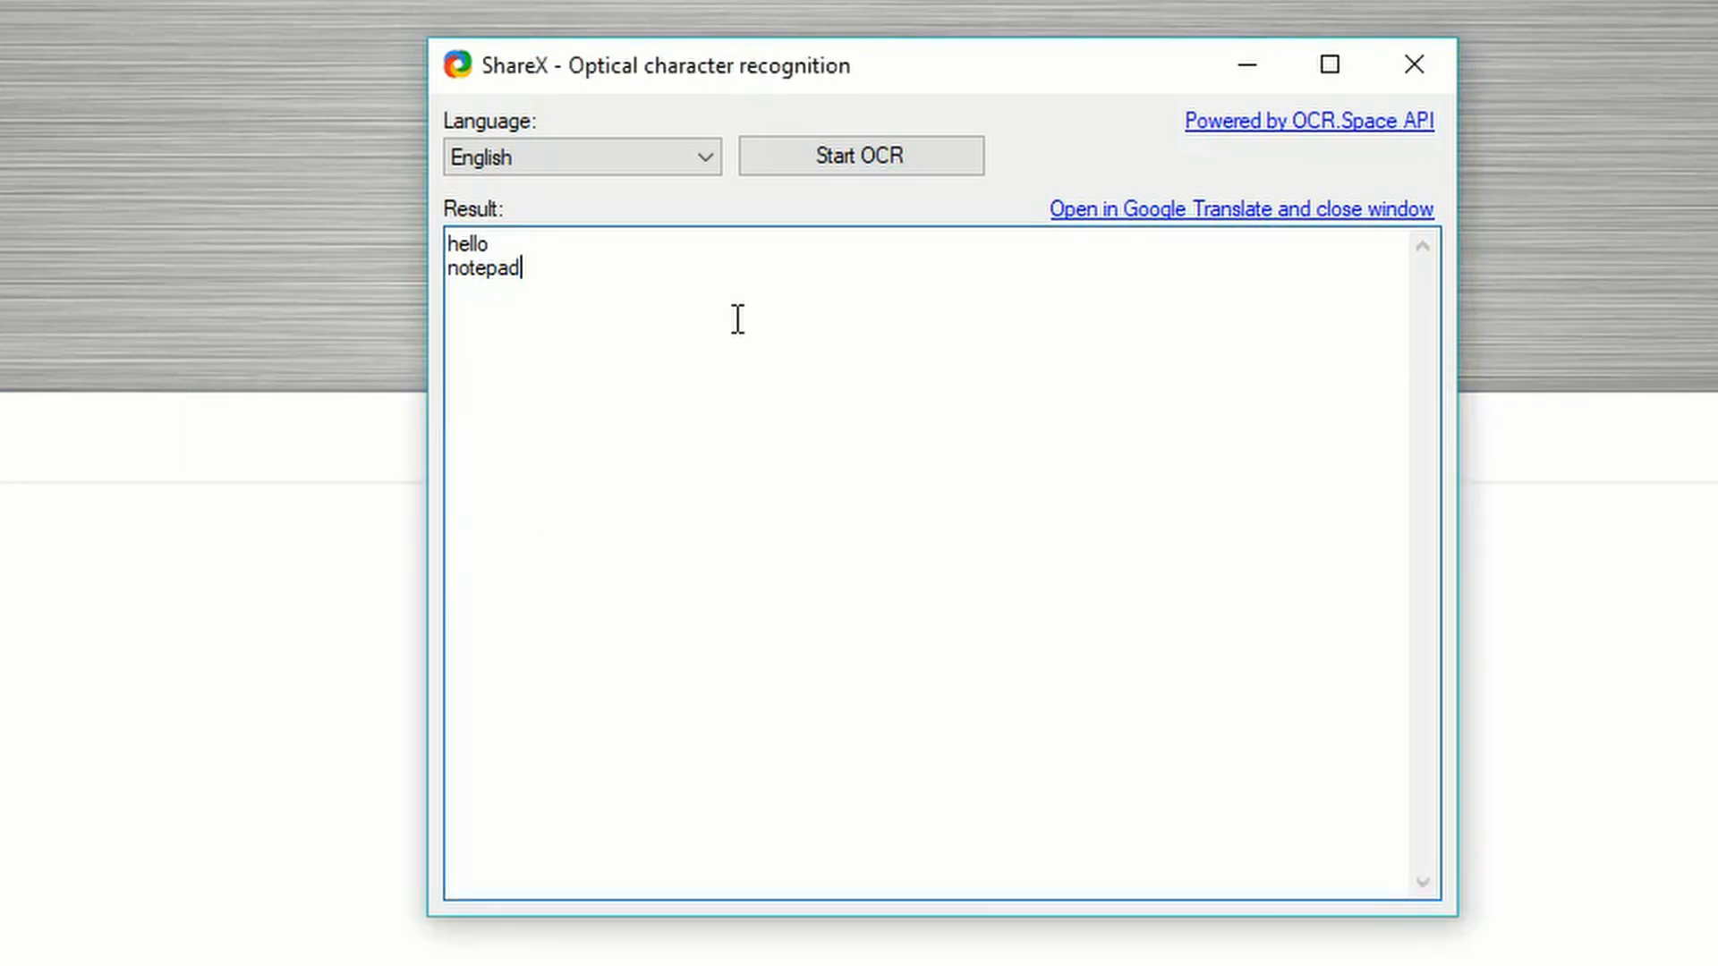
key(ctrl+a)
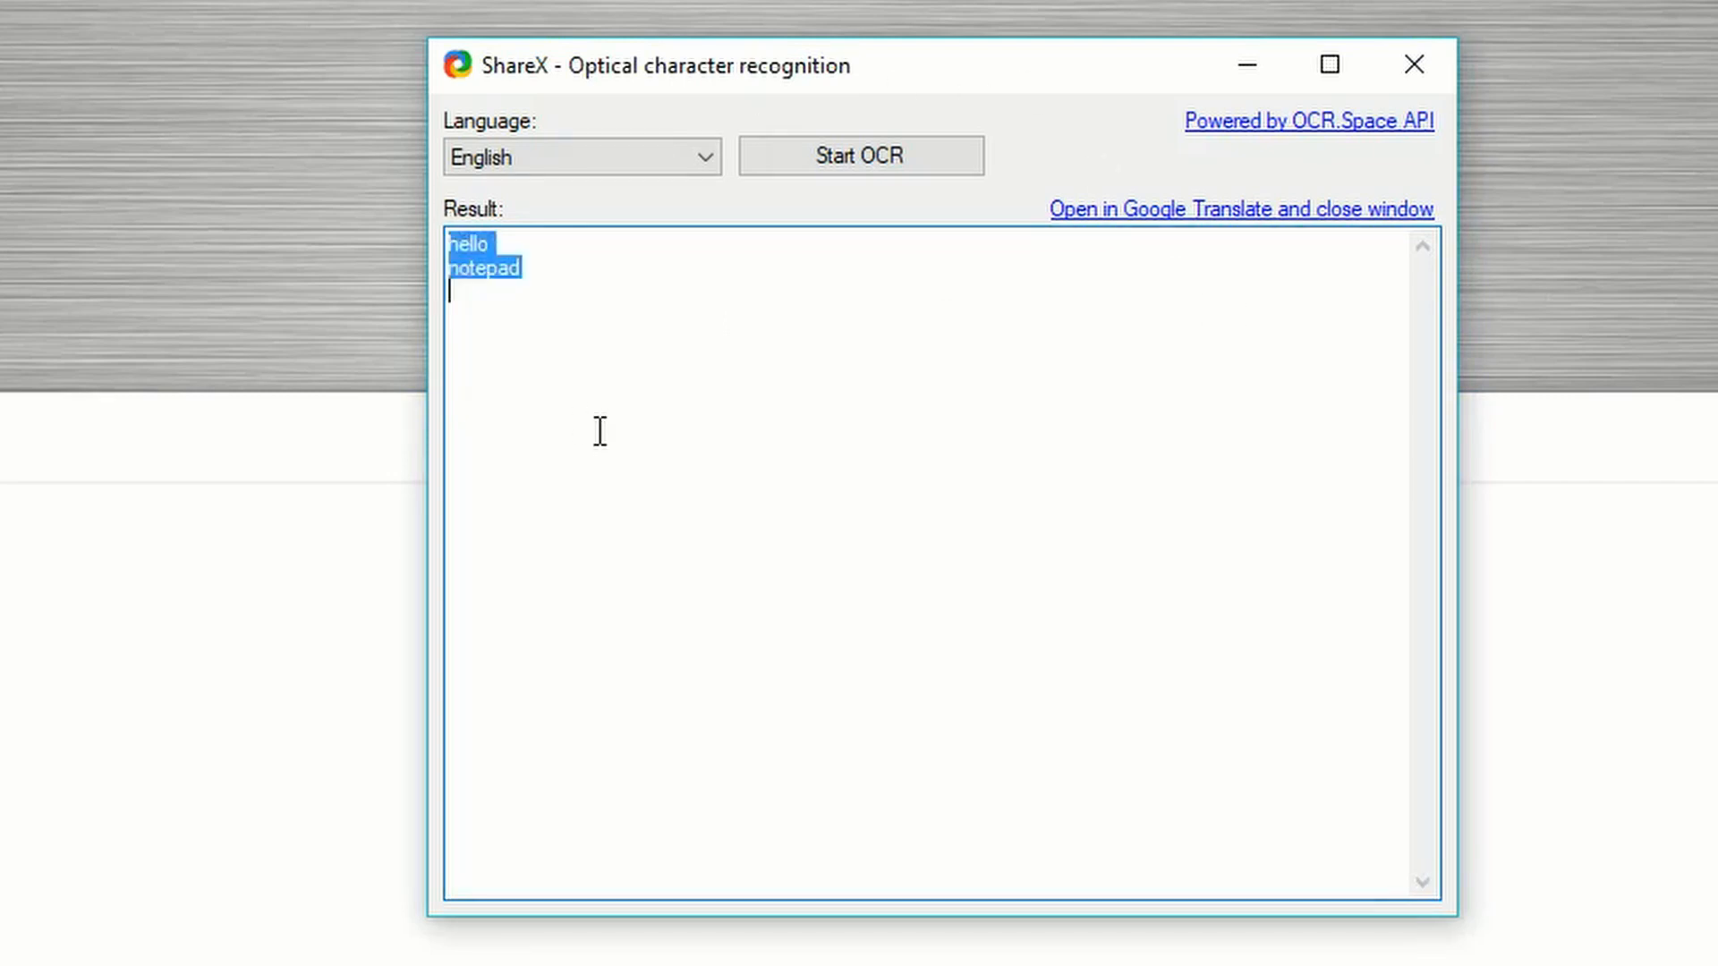
click(794, 306)
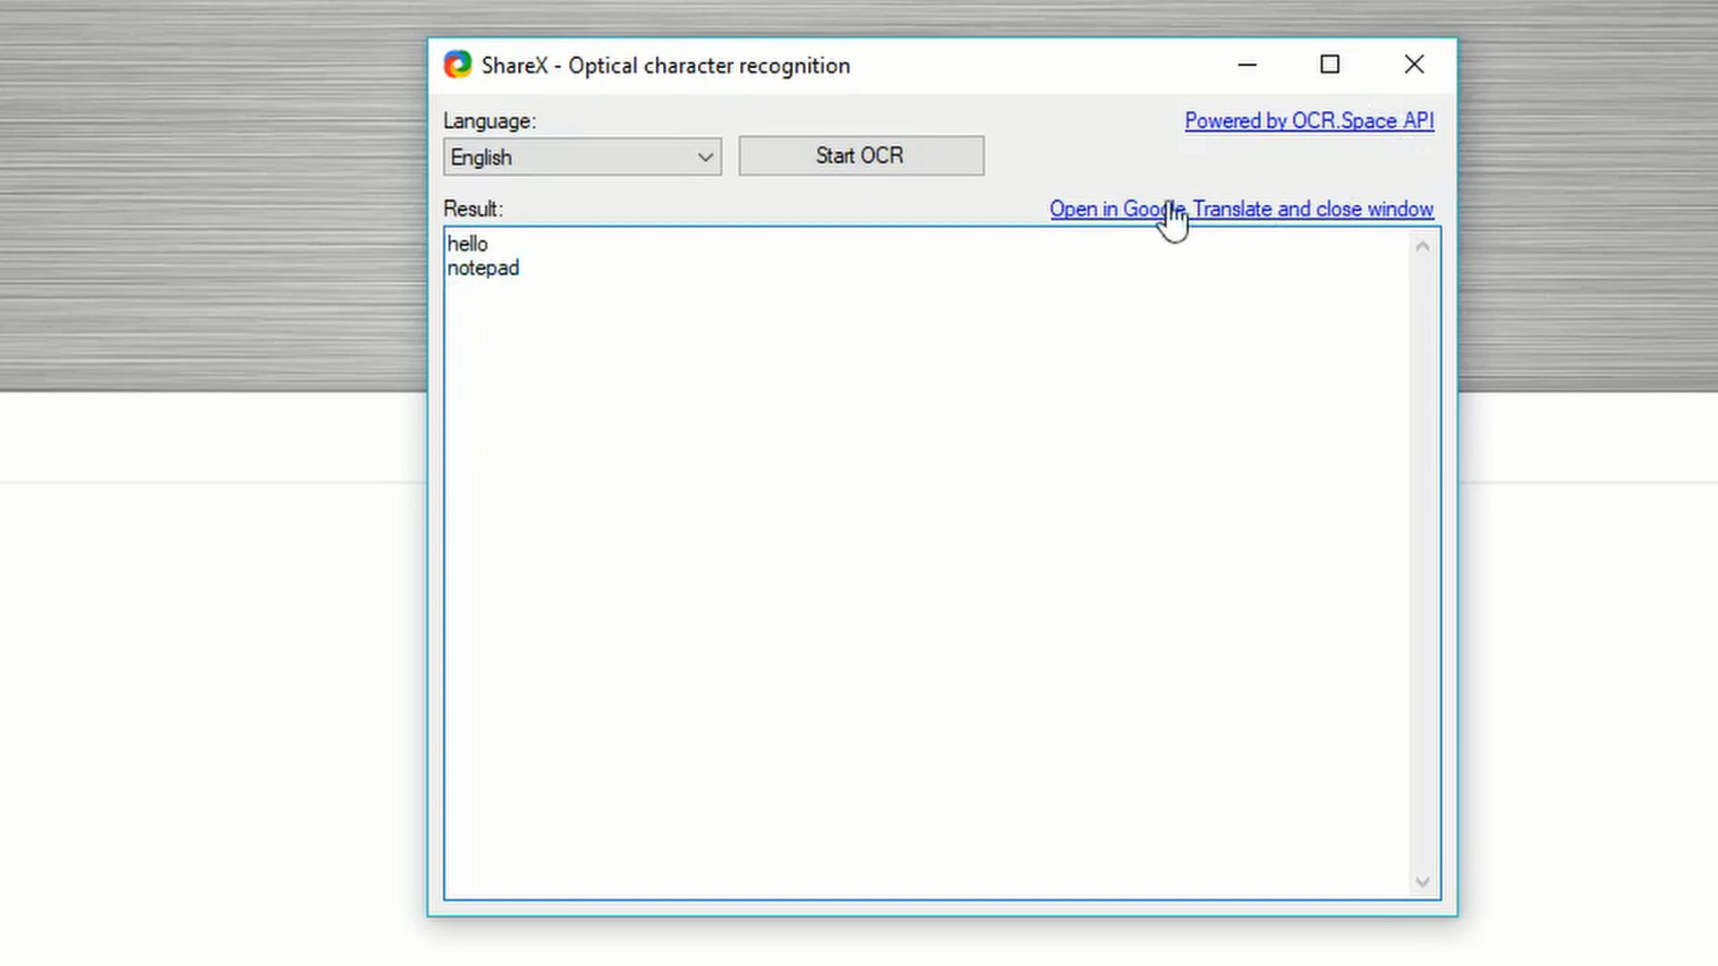
click(1420, 57)
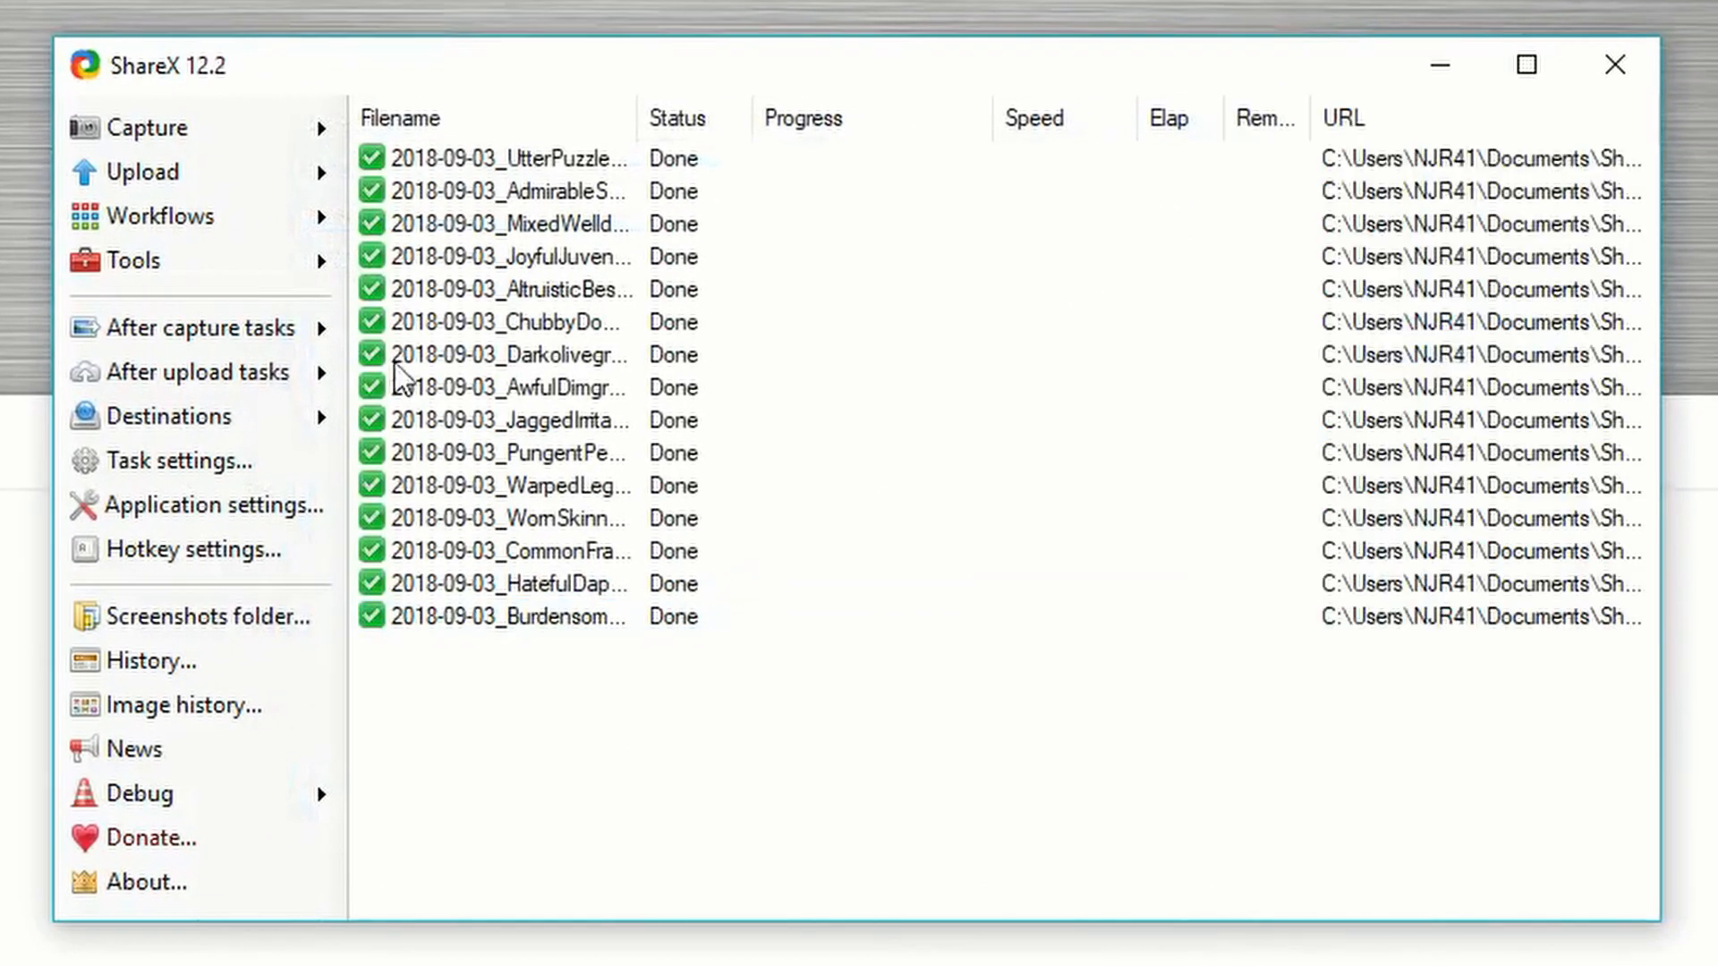
Step: Set up an auto capture with the ShareX main window as its custom region, 836 x 461 pixels
click(225, 128)
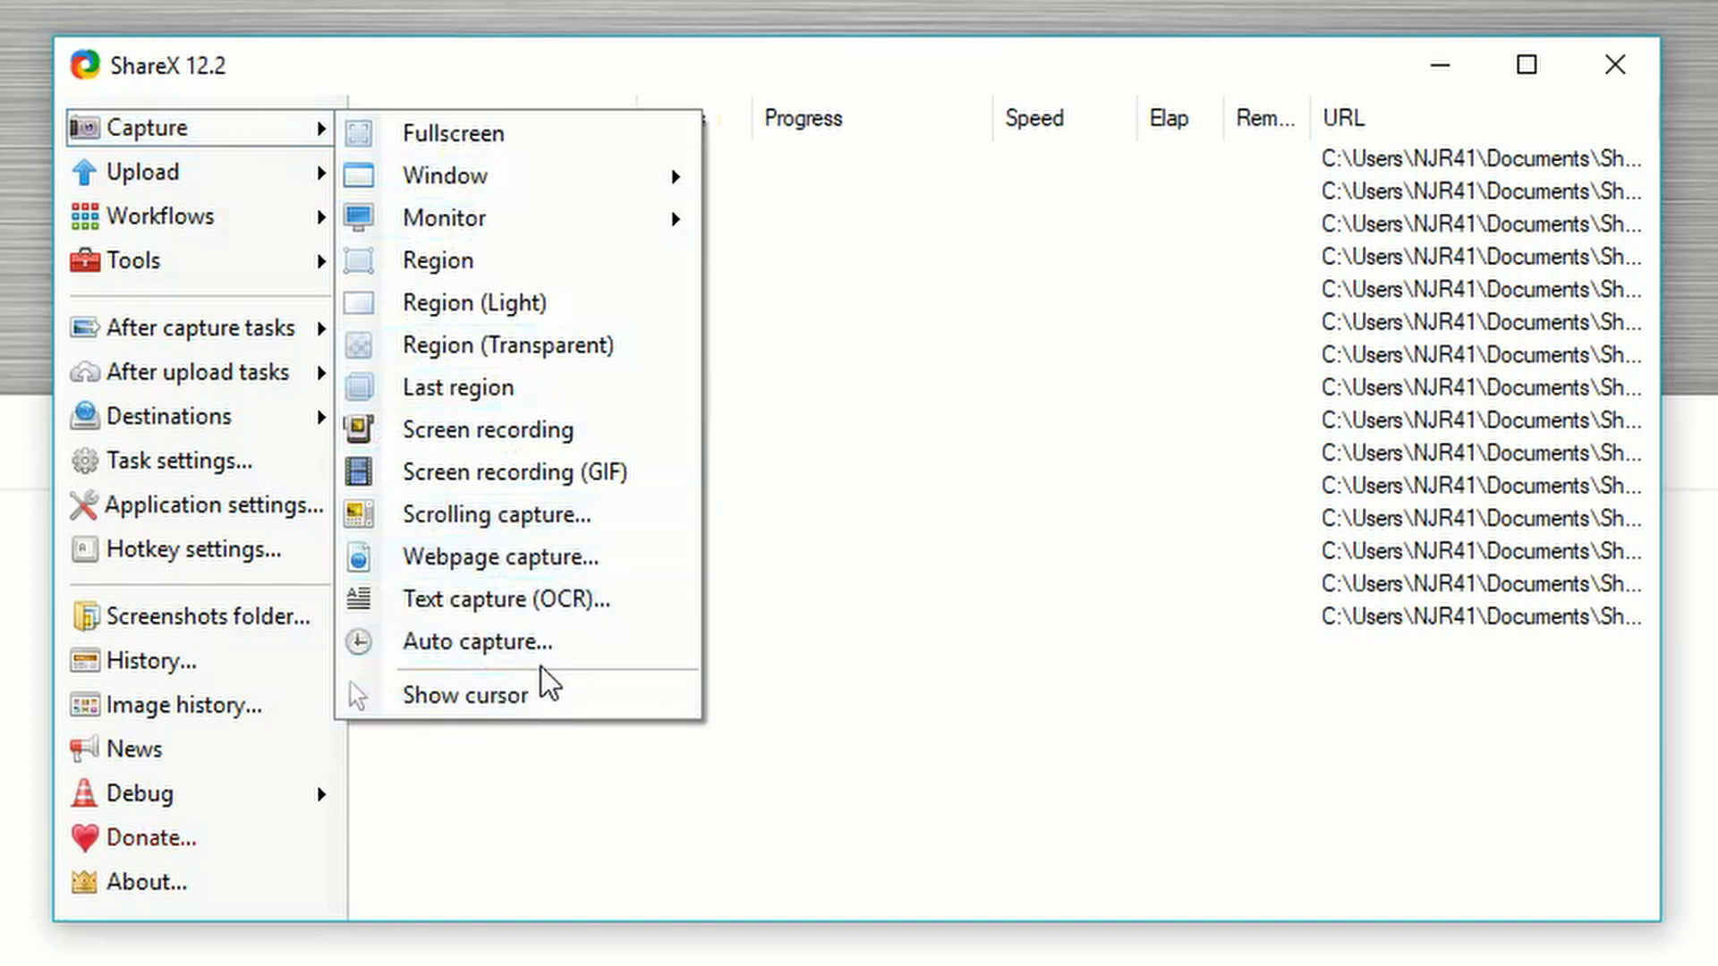
click(582, 661)
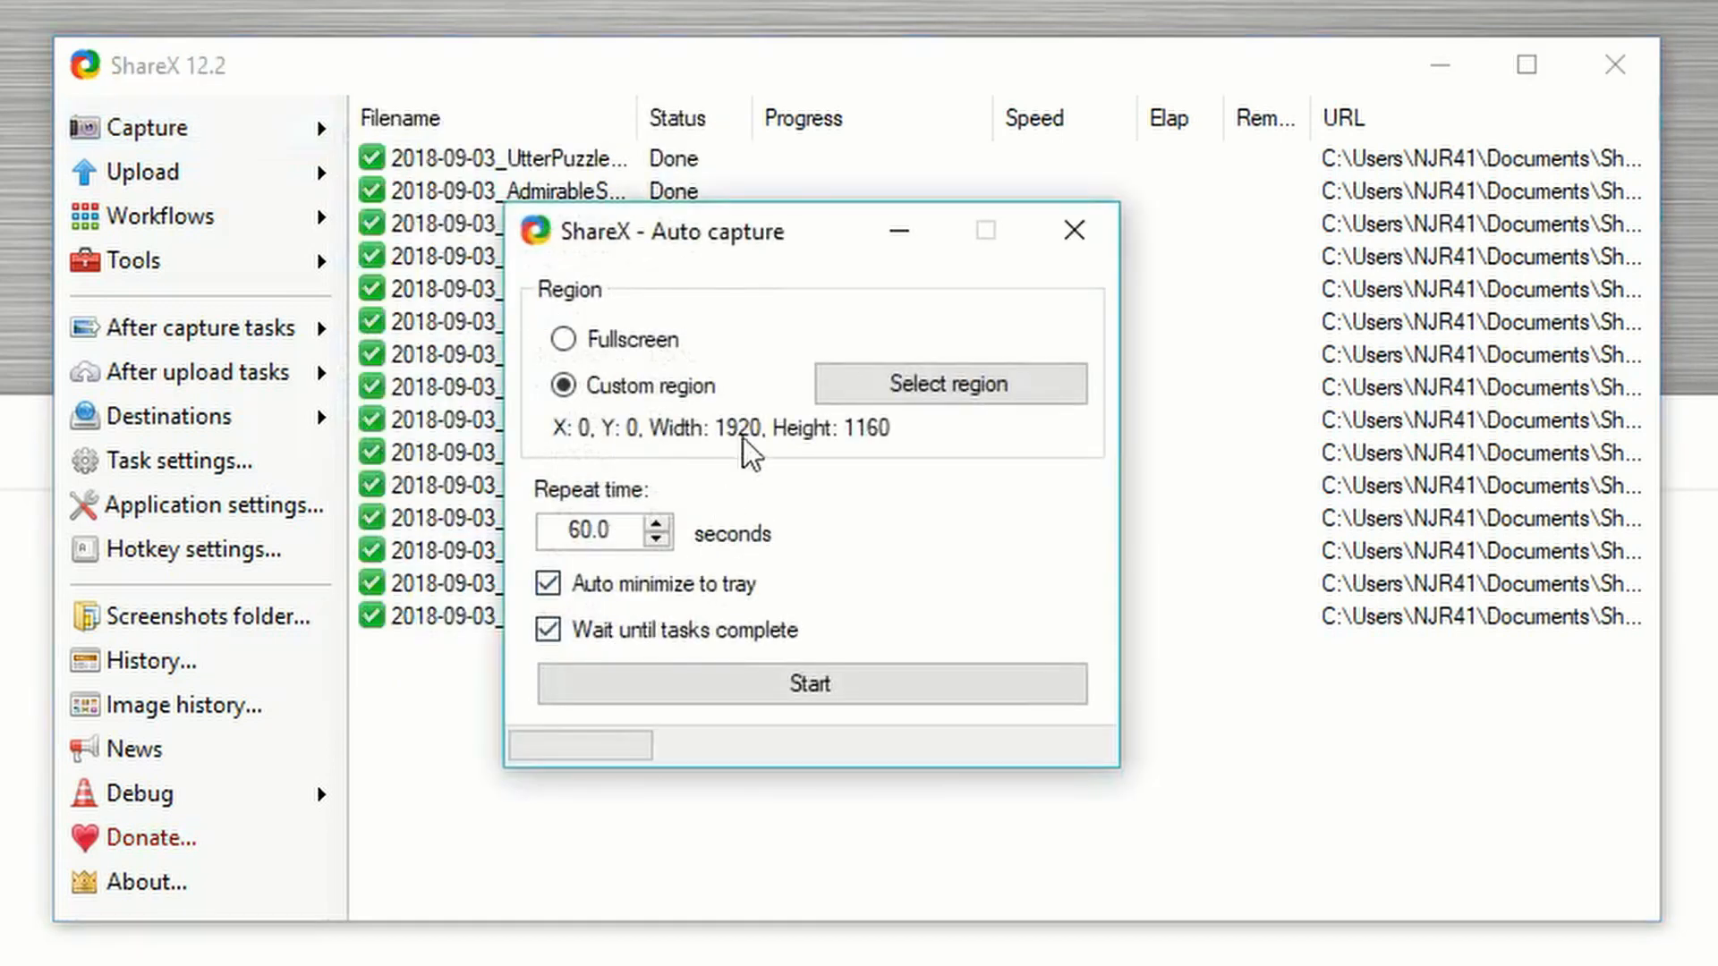
click(984, 391)
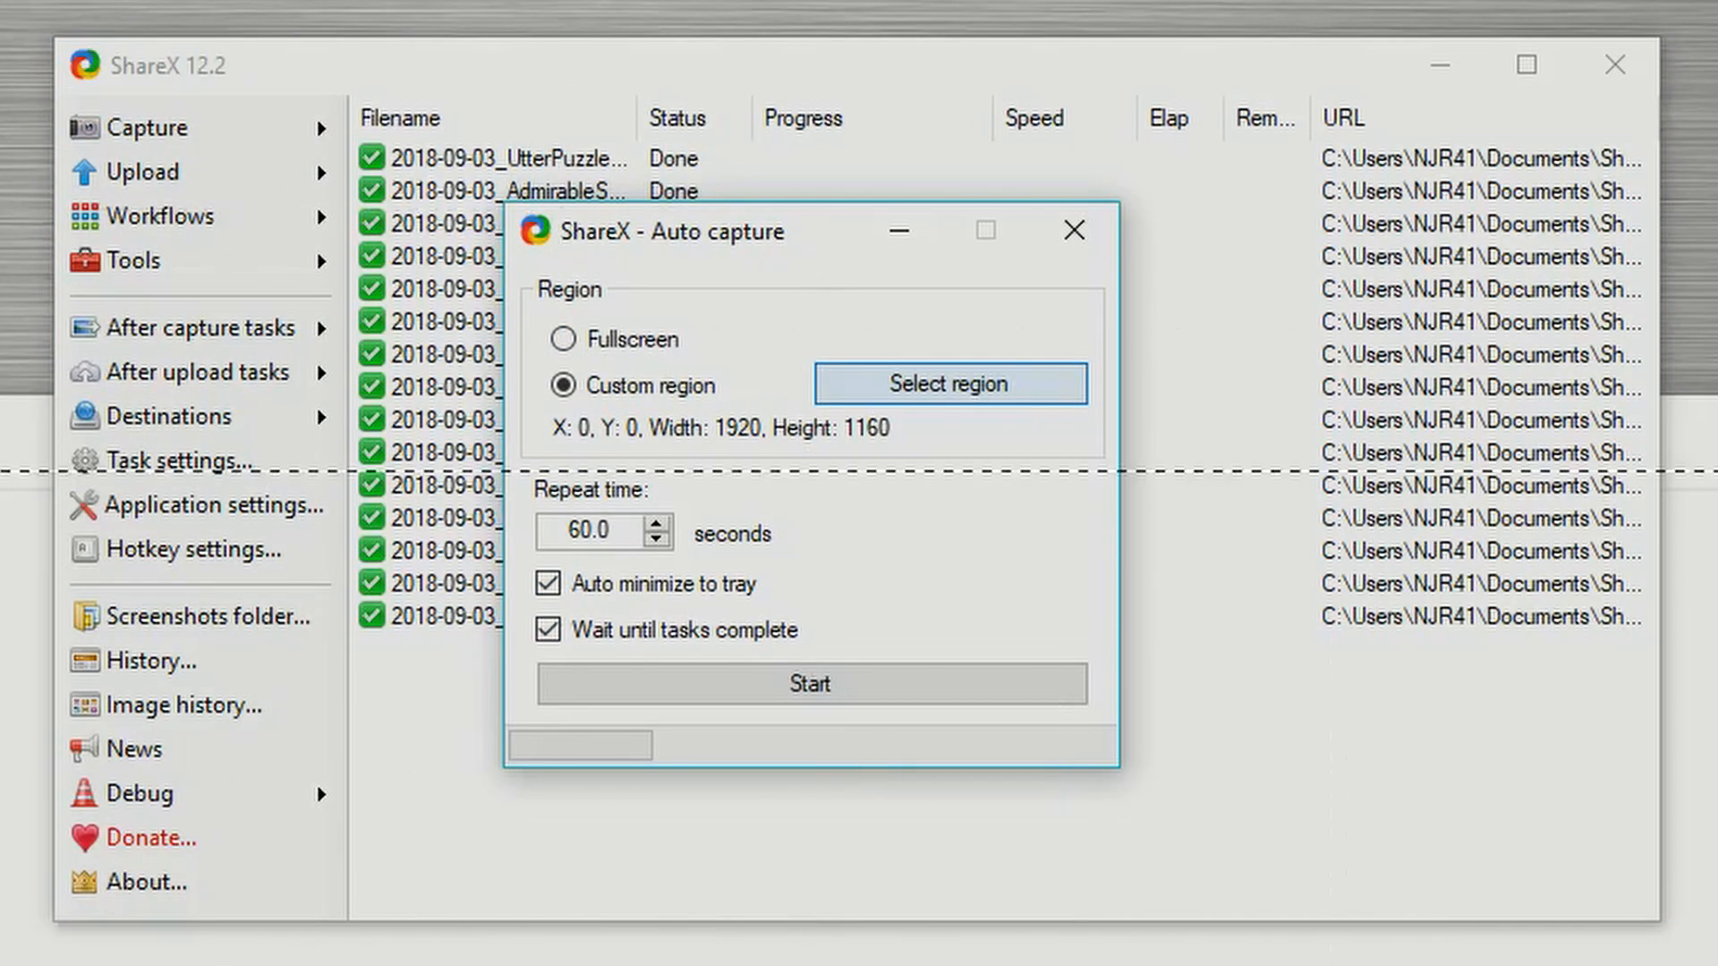
click(279, 61)
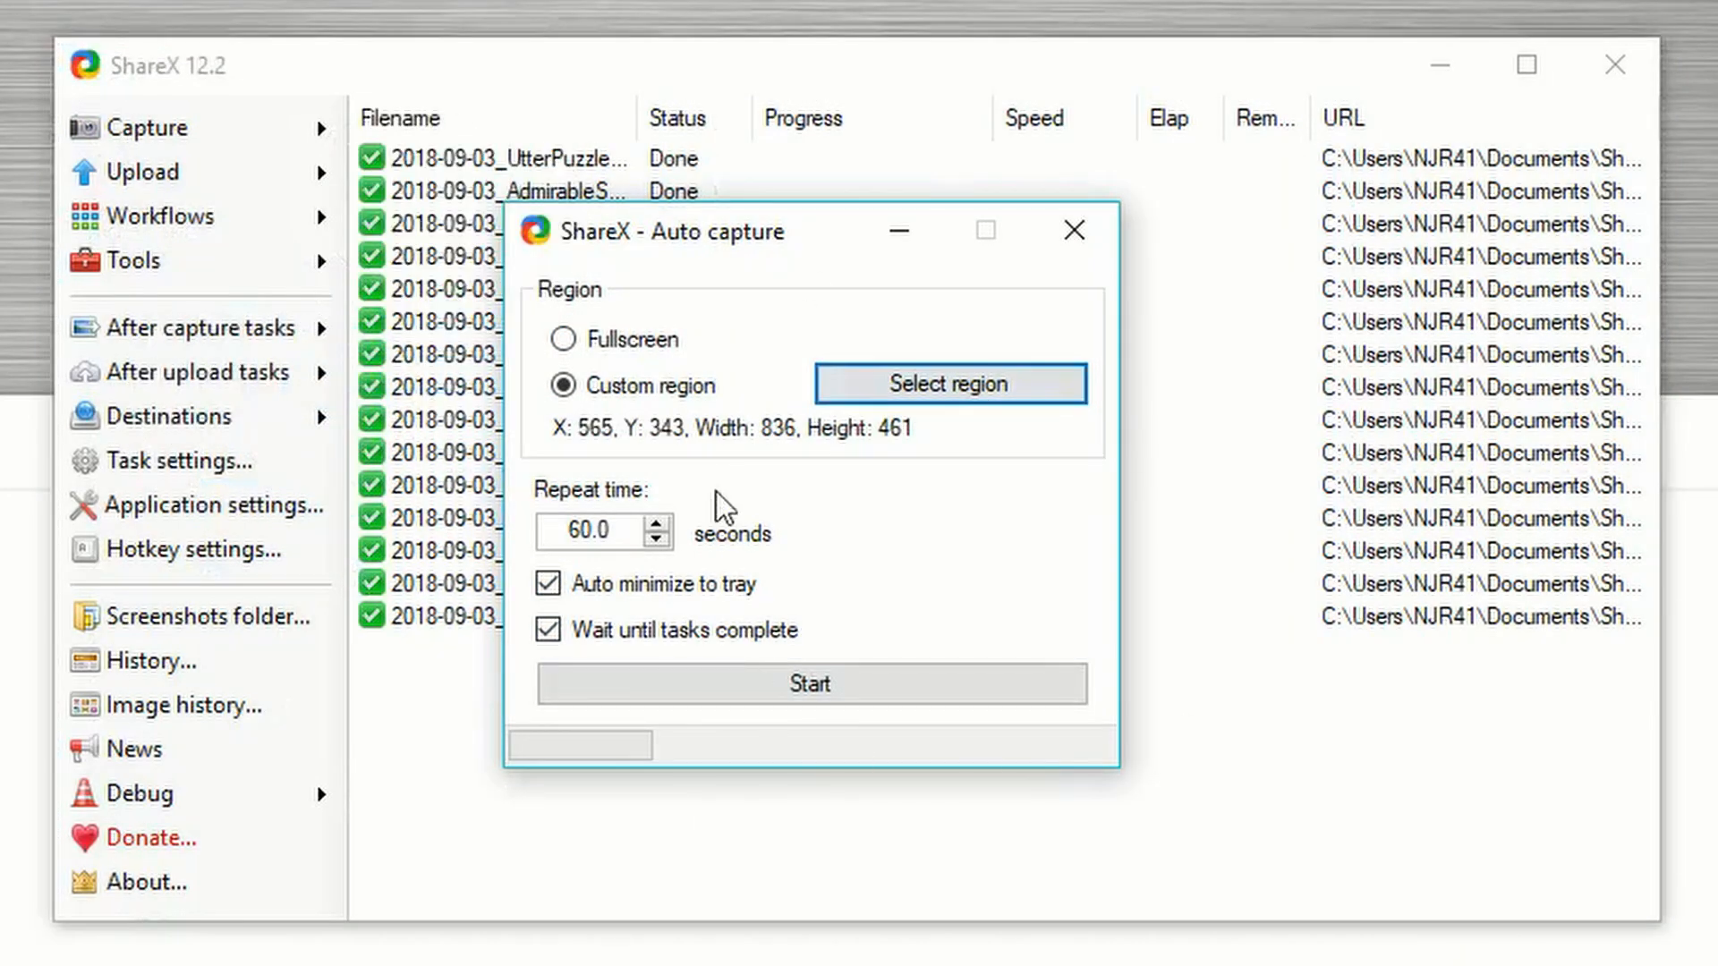
Step: Move the auto capture window clear of the region, run the capture at the 60-second repeat time, stop it and close the window
drag(751, 242, 0, 47)
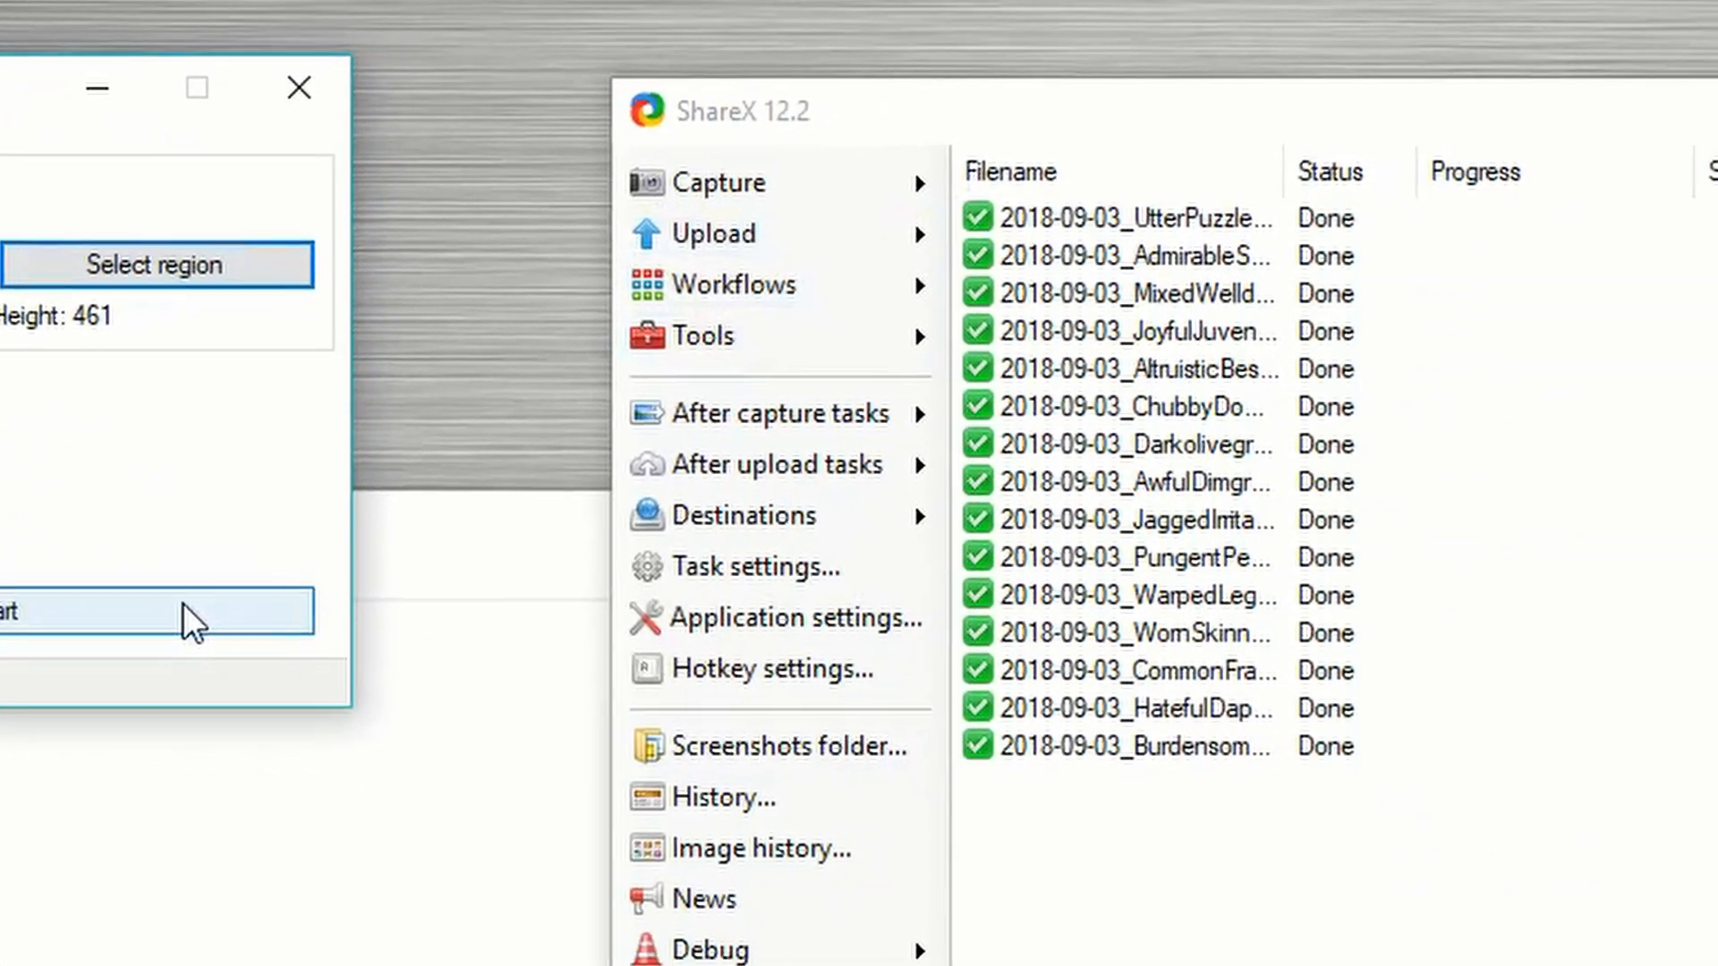
click(183, 604)
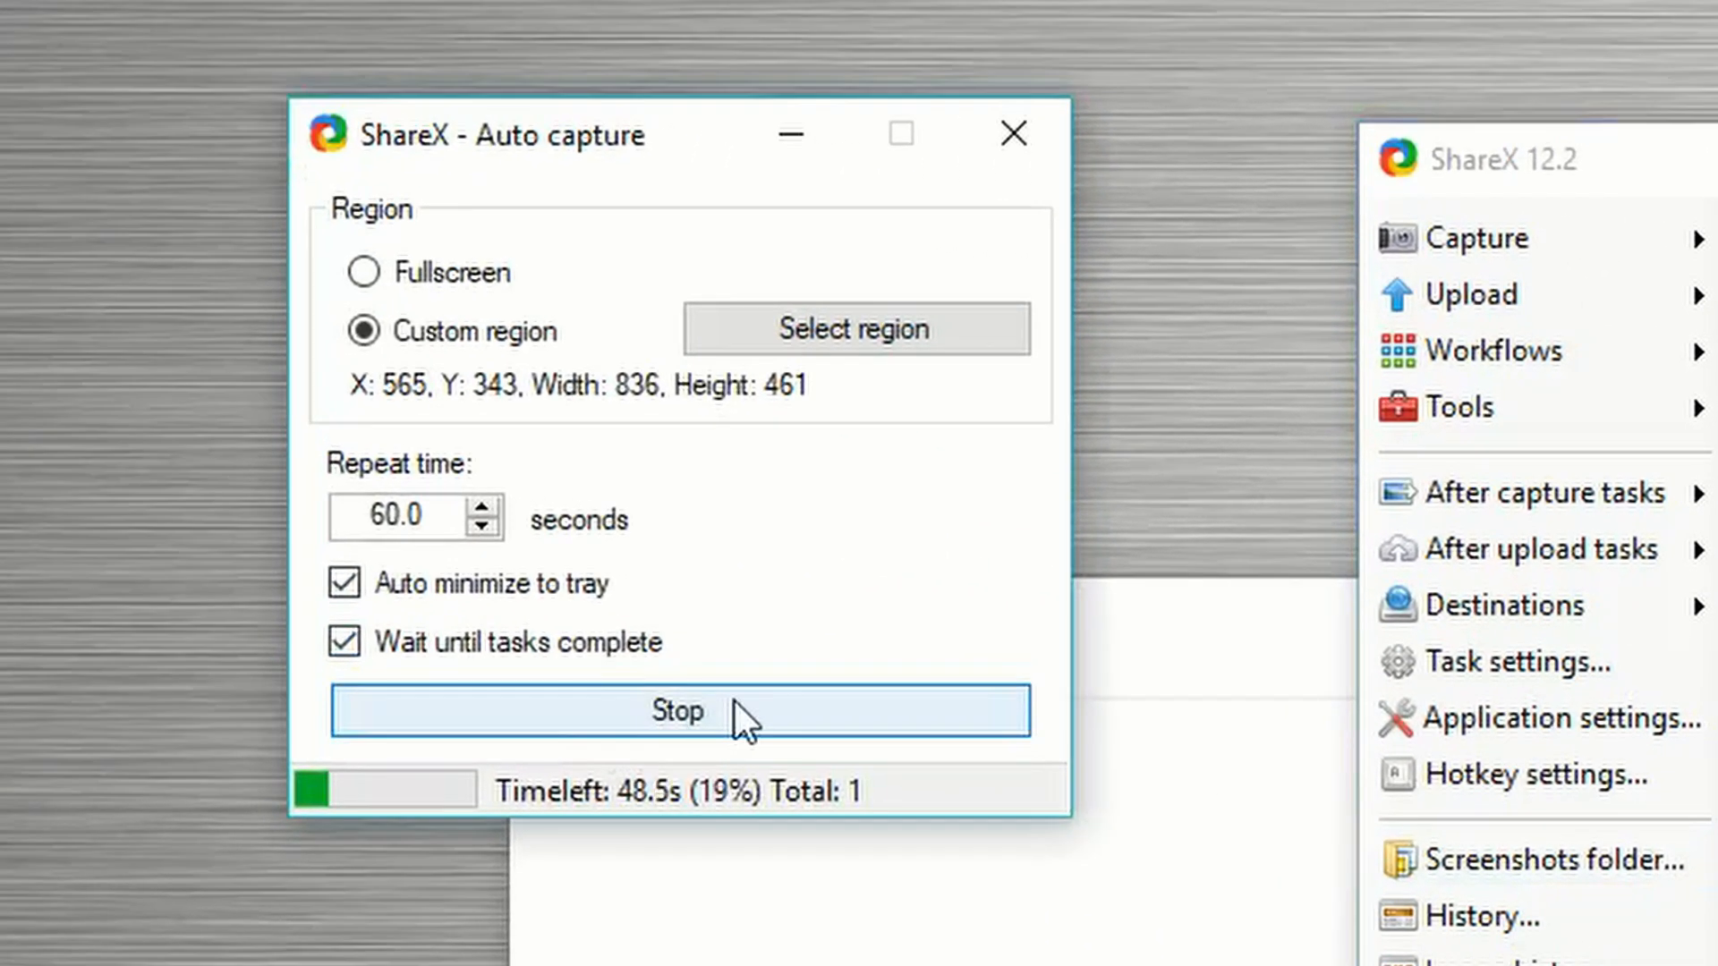
click(733, 703)
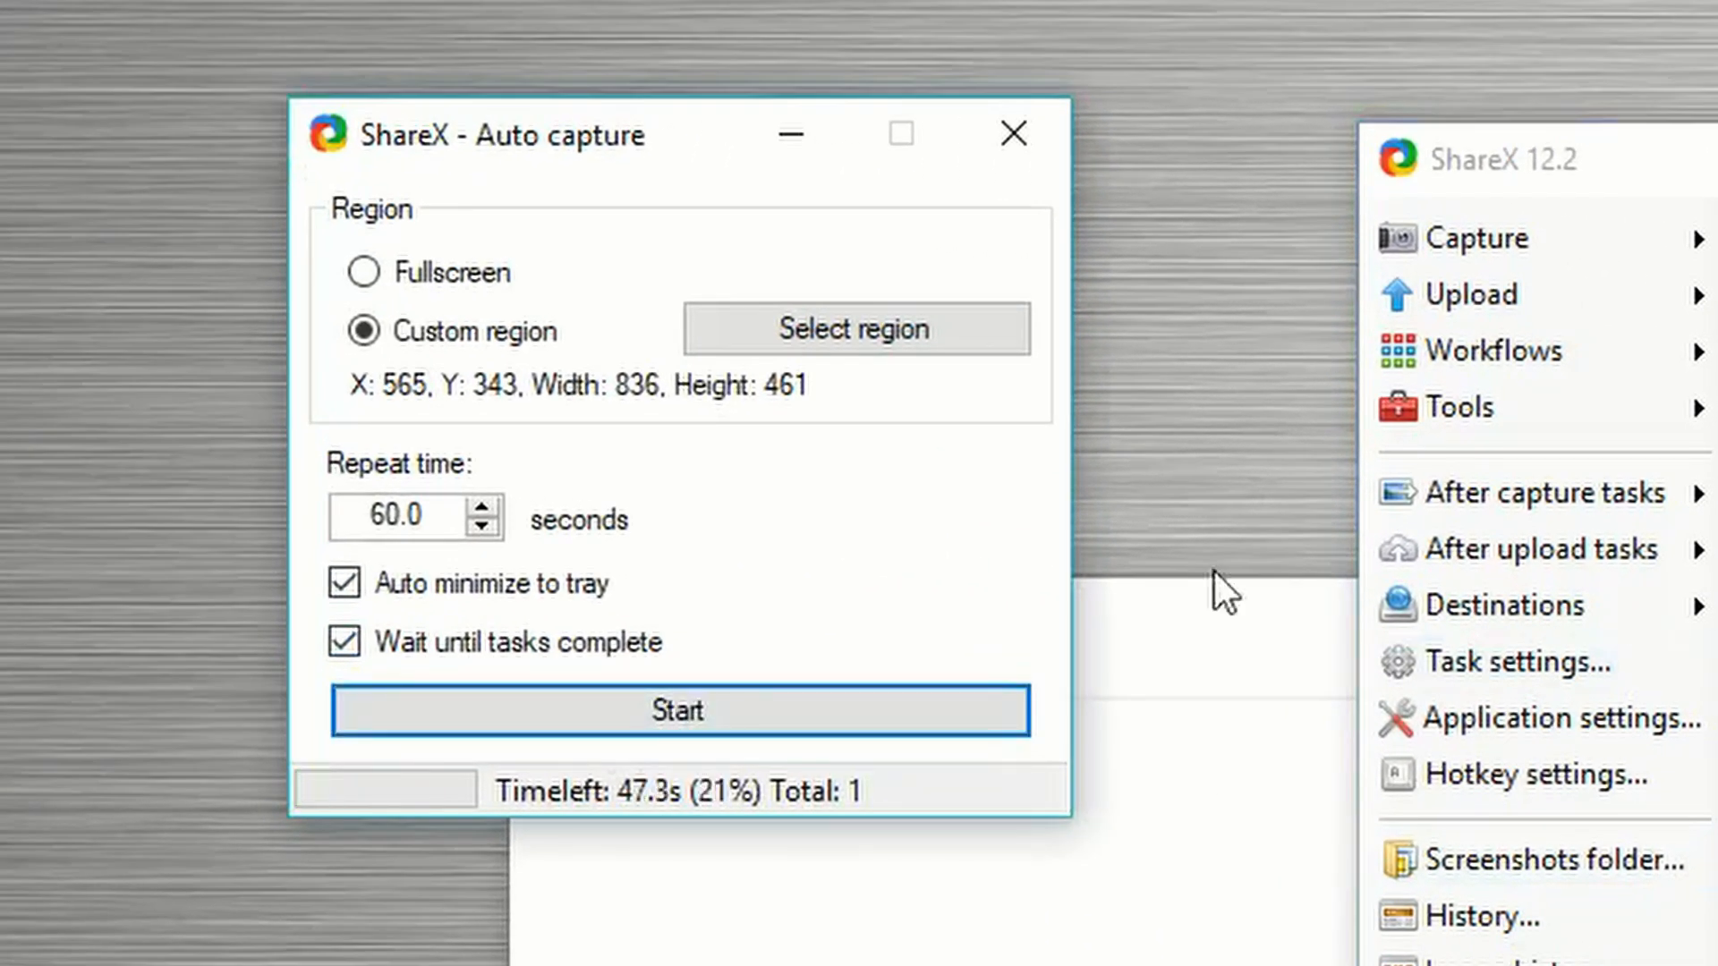
click(1038, 163)
Step: Select the new auto capture in the capture list, view it at full size and return to the list
click(629, 654)
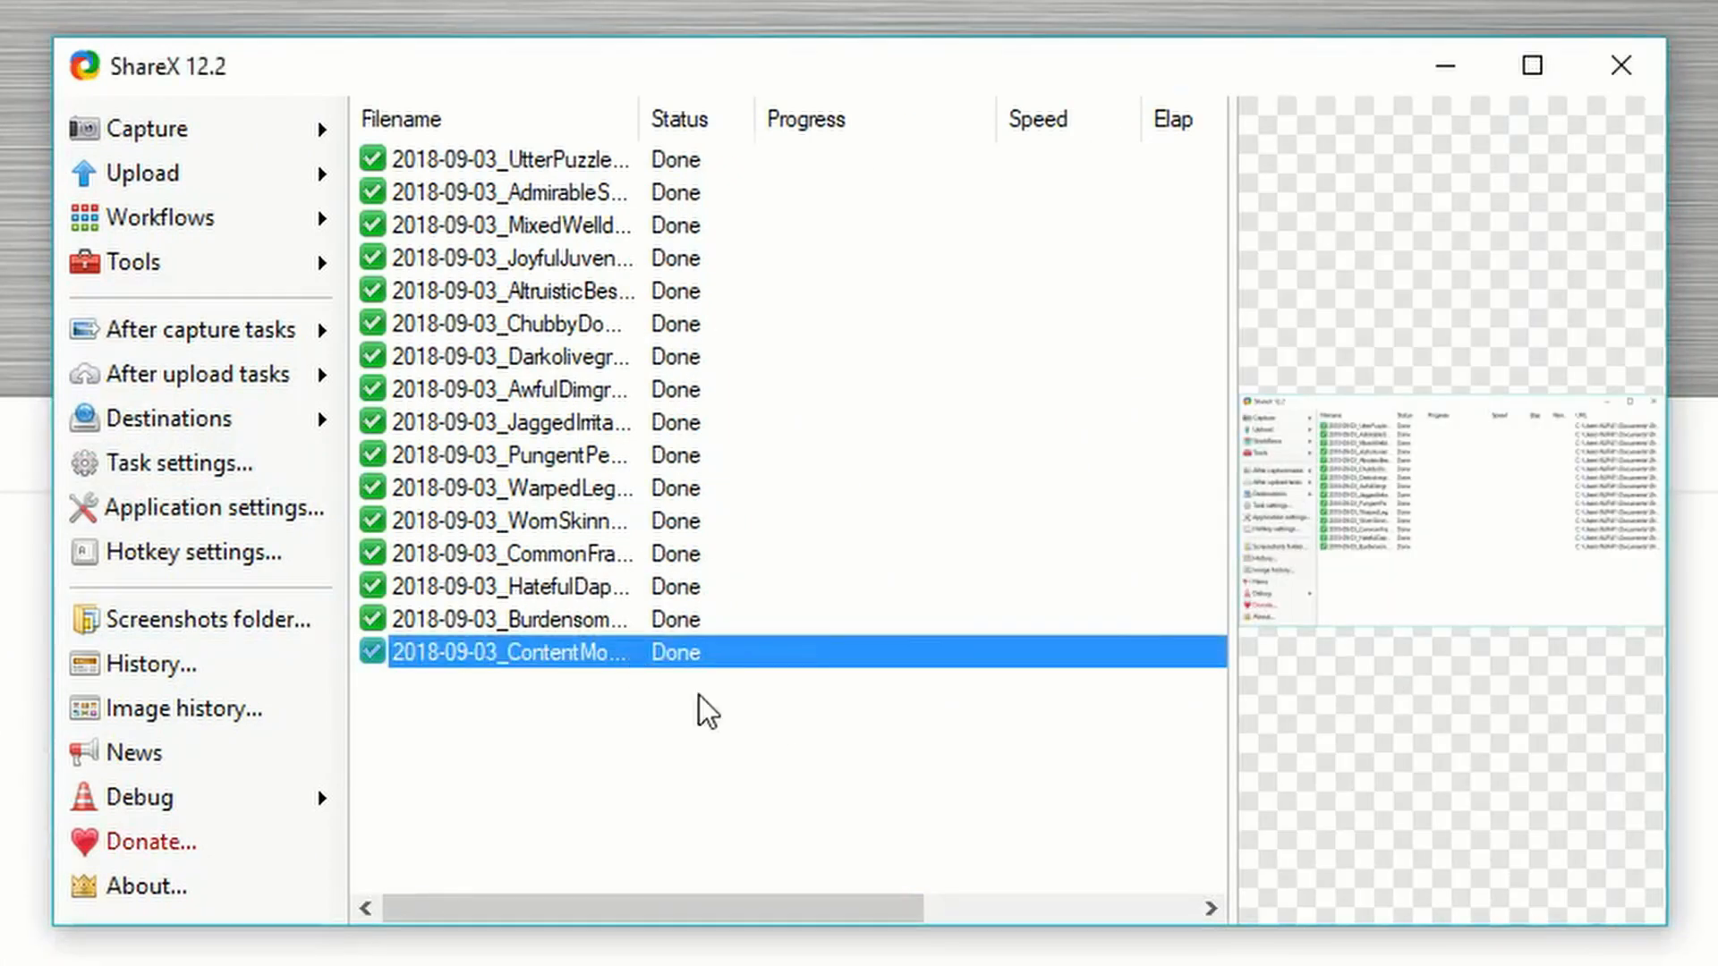
click(1388, 480)
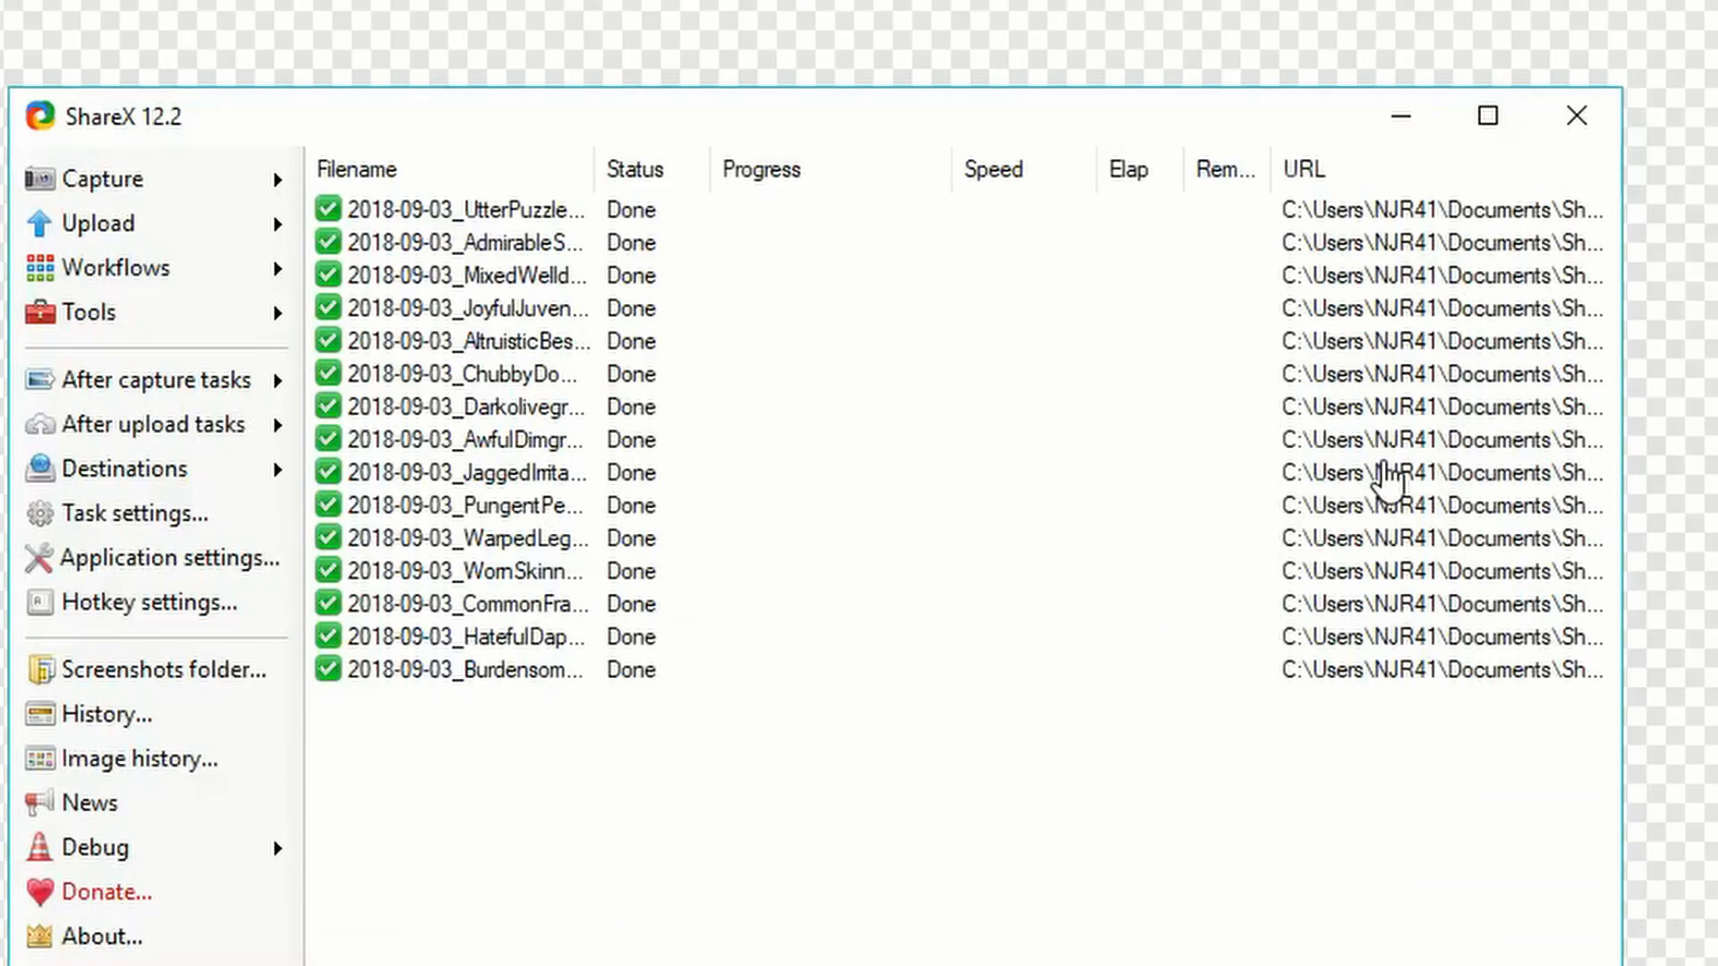
click(1286, 541)
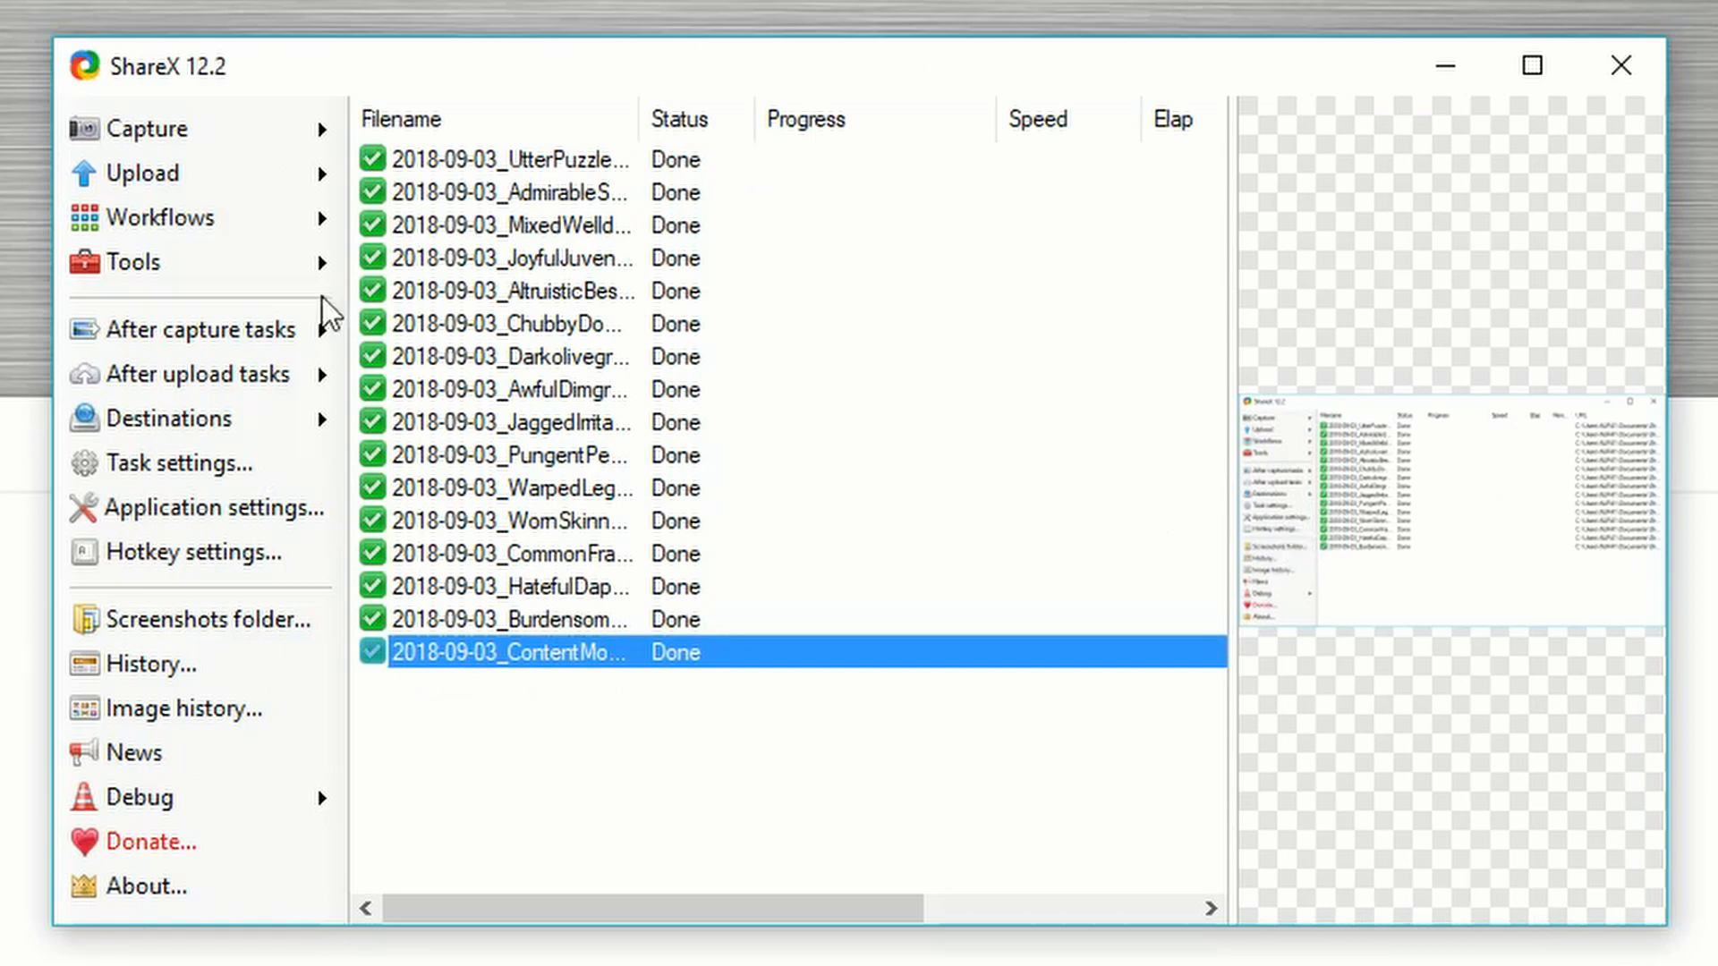
Step: Turn on the Show cursor option for captures and turn it off again
click(320, 134)
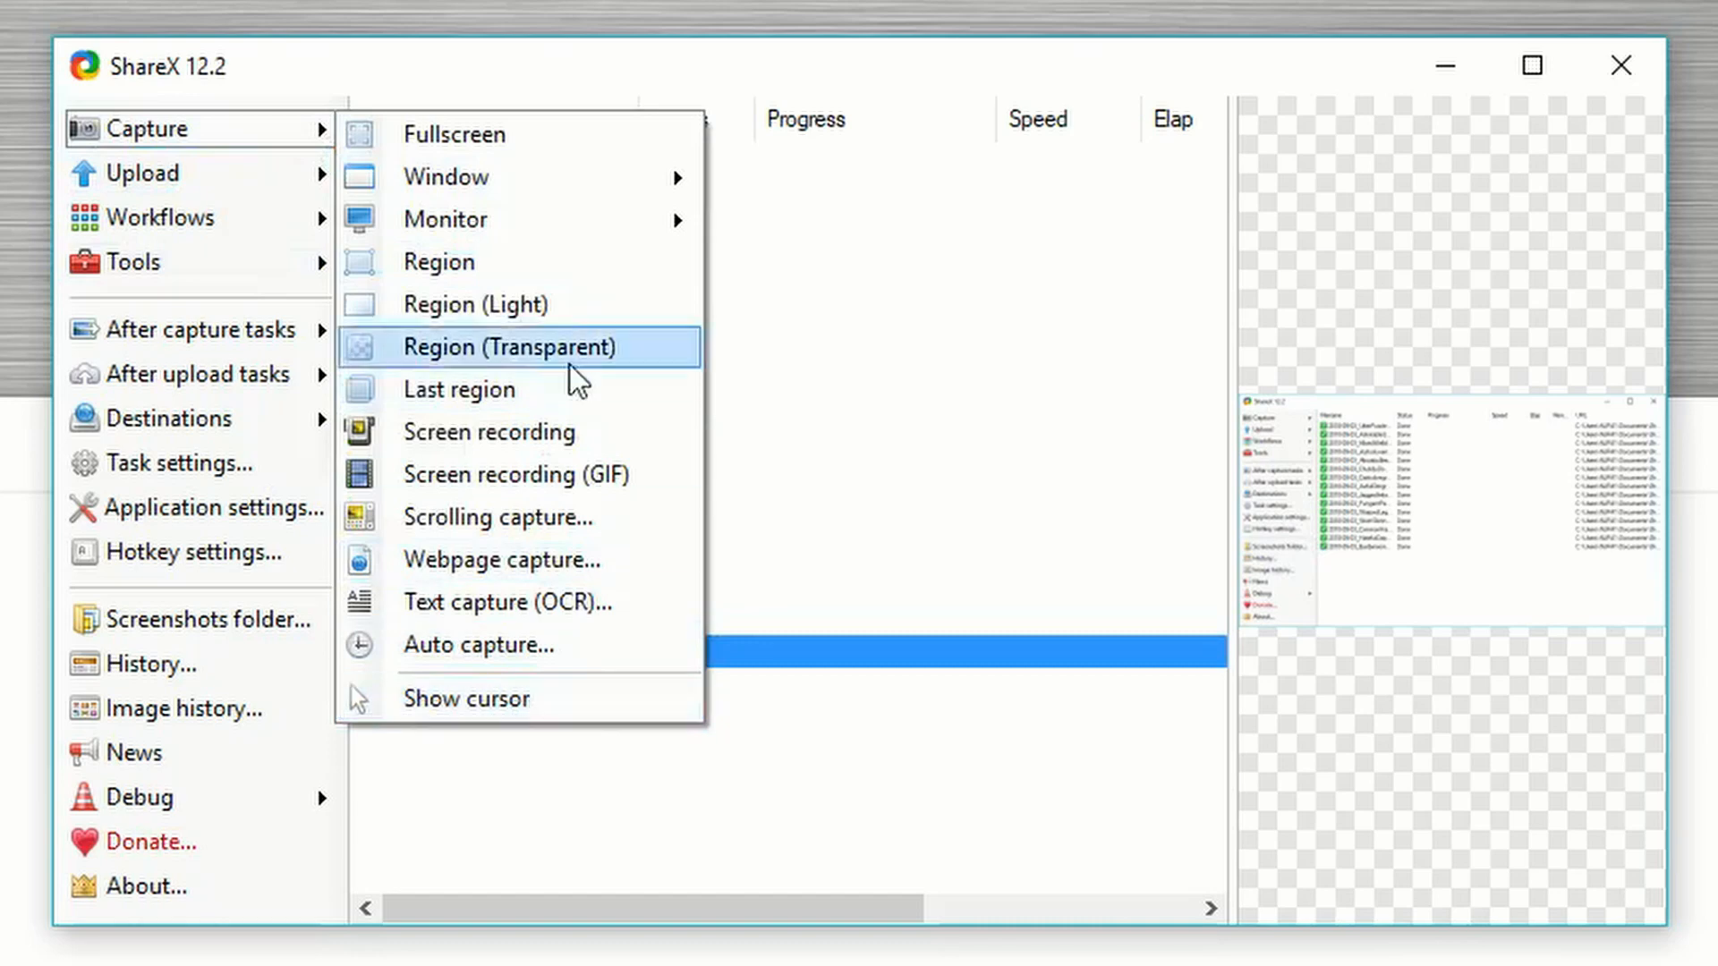
click(546, 697)
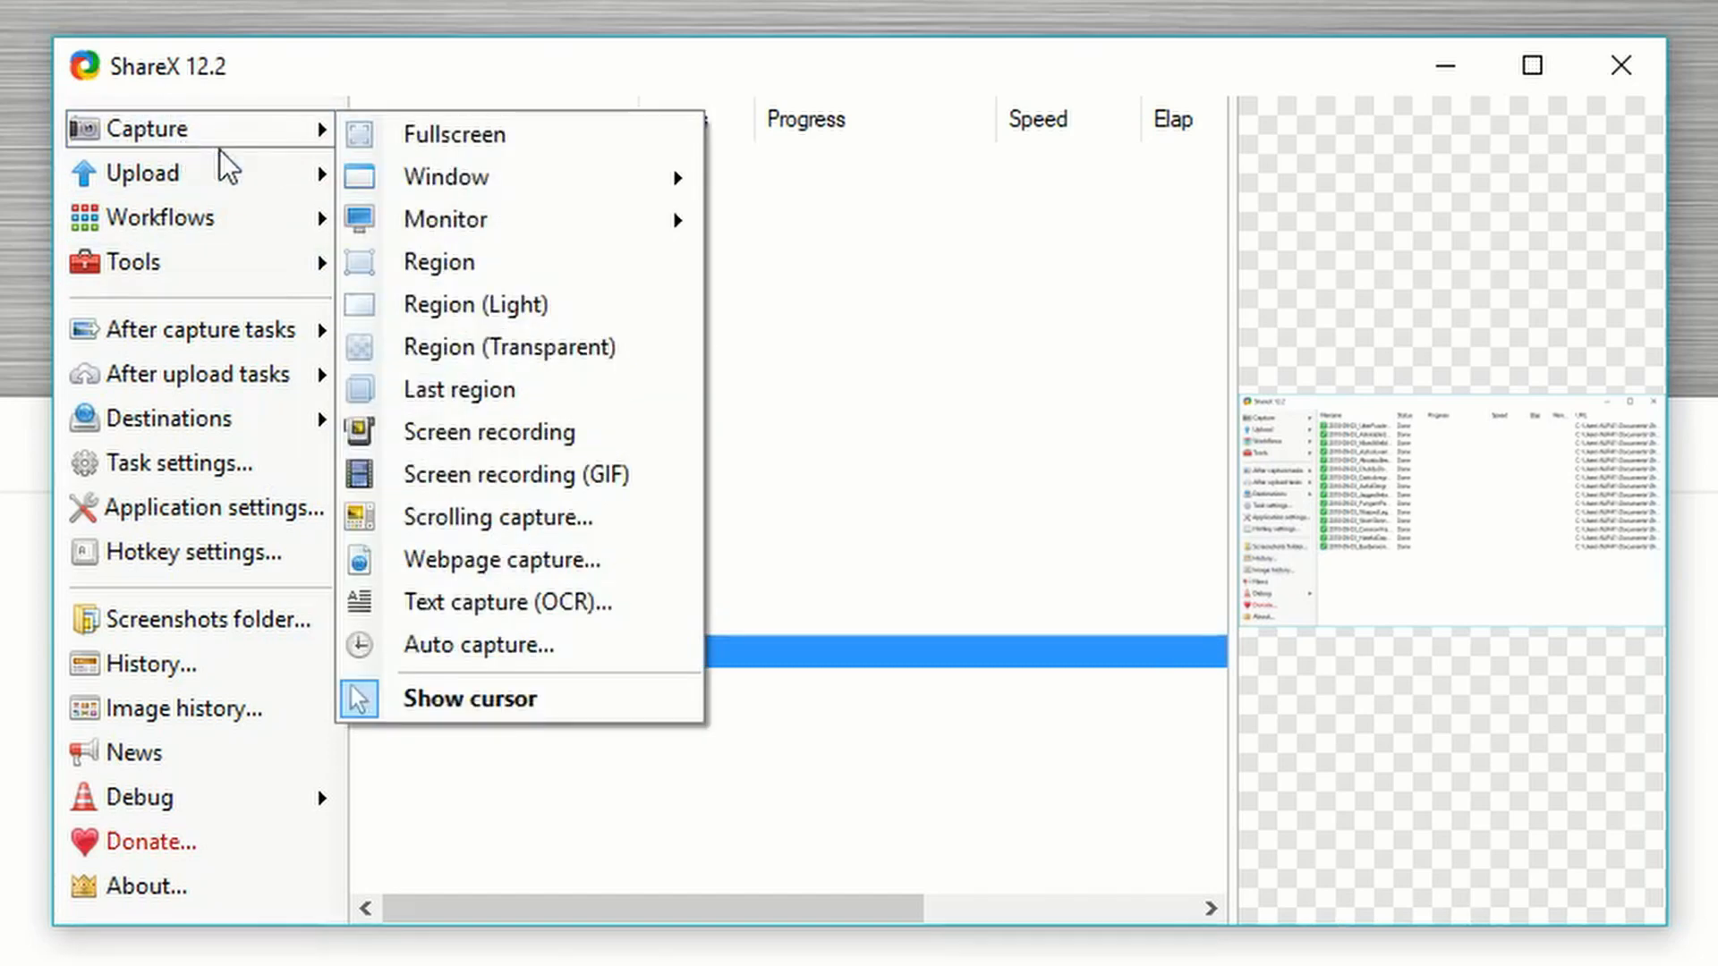
mouse_move(272, 140)
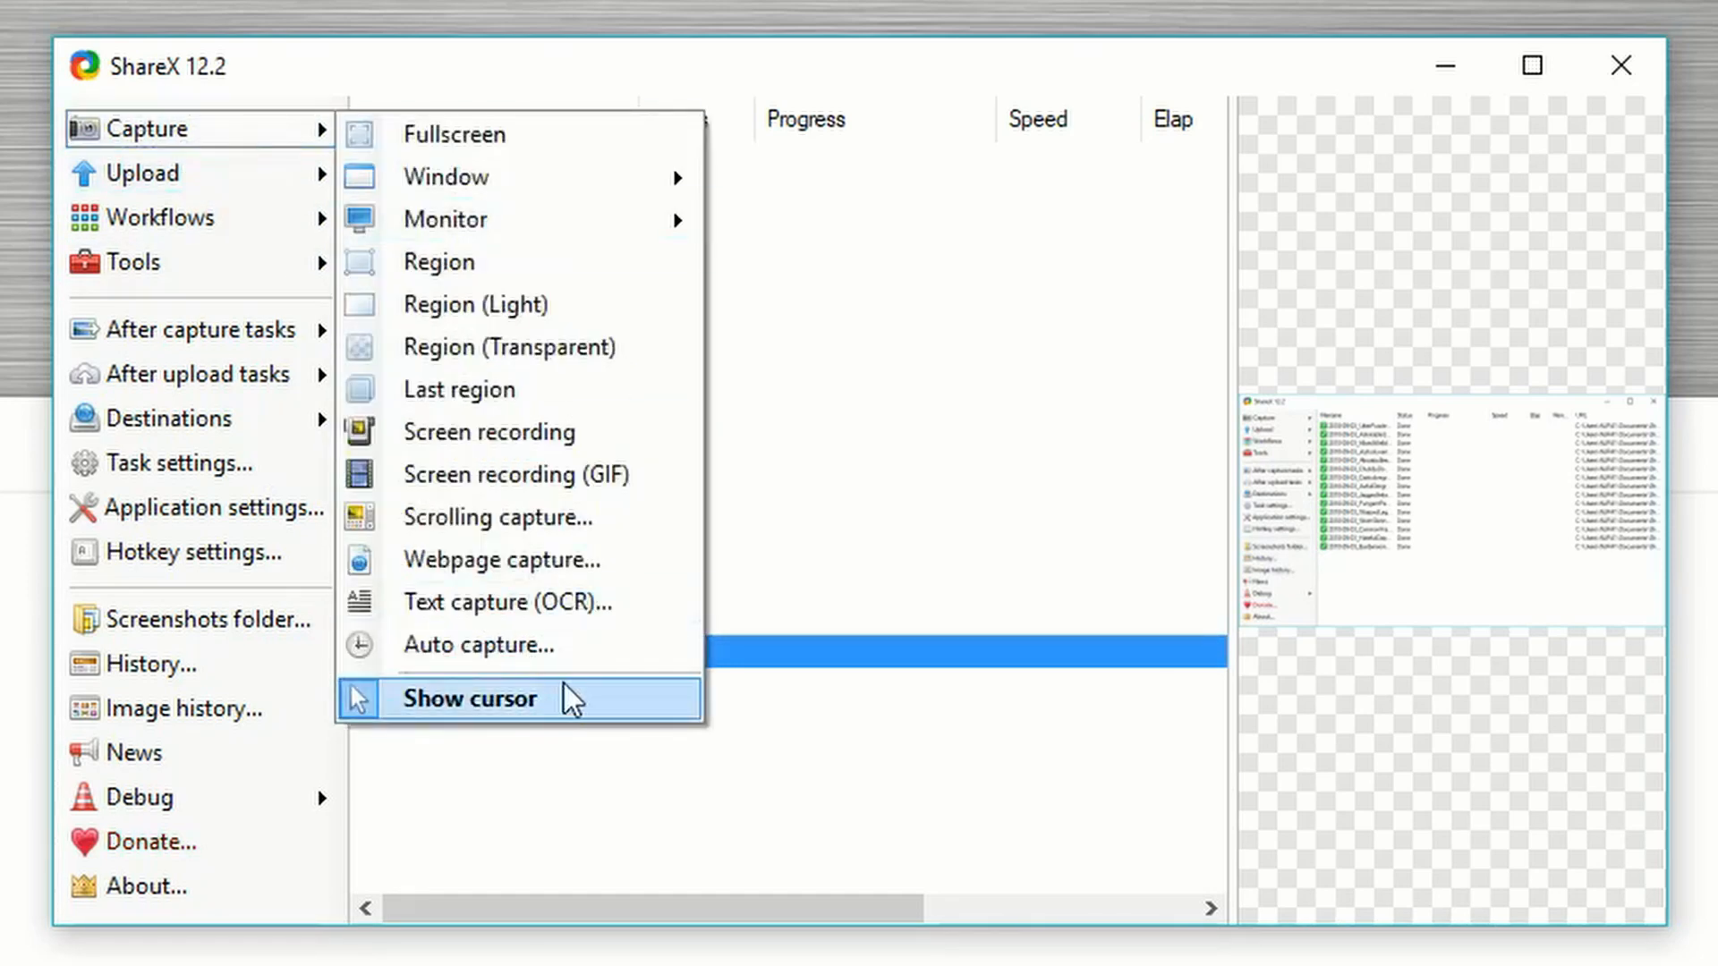
click(564, 686)
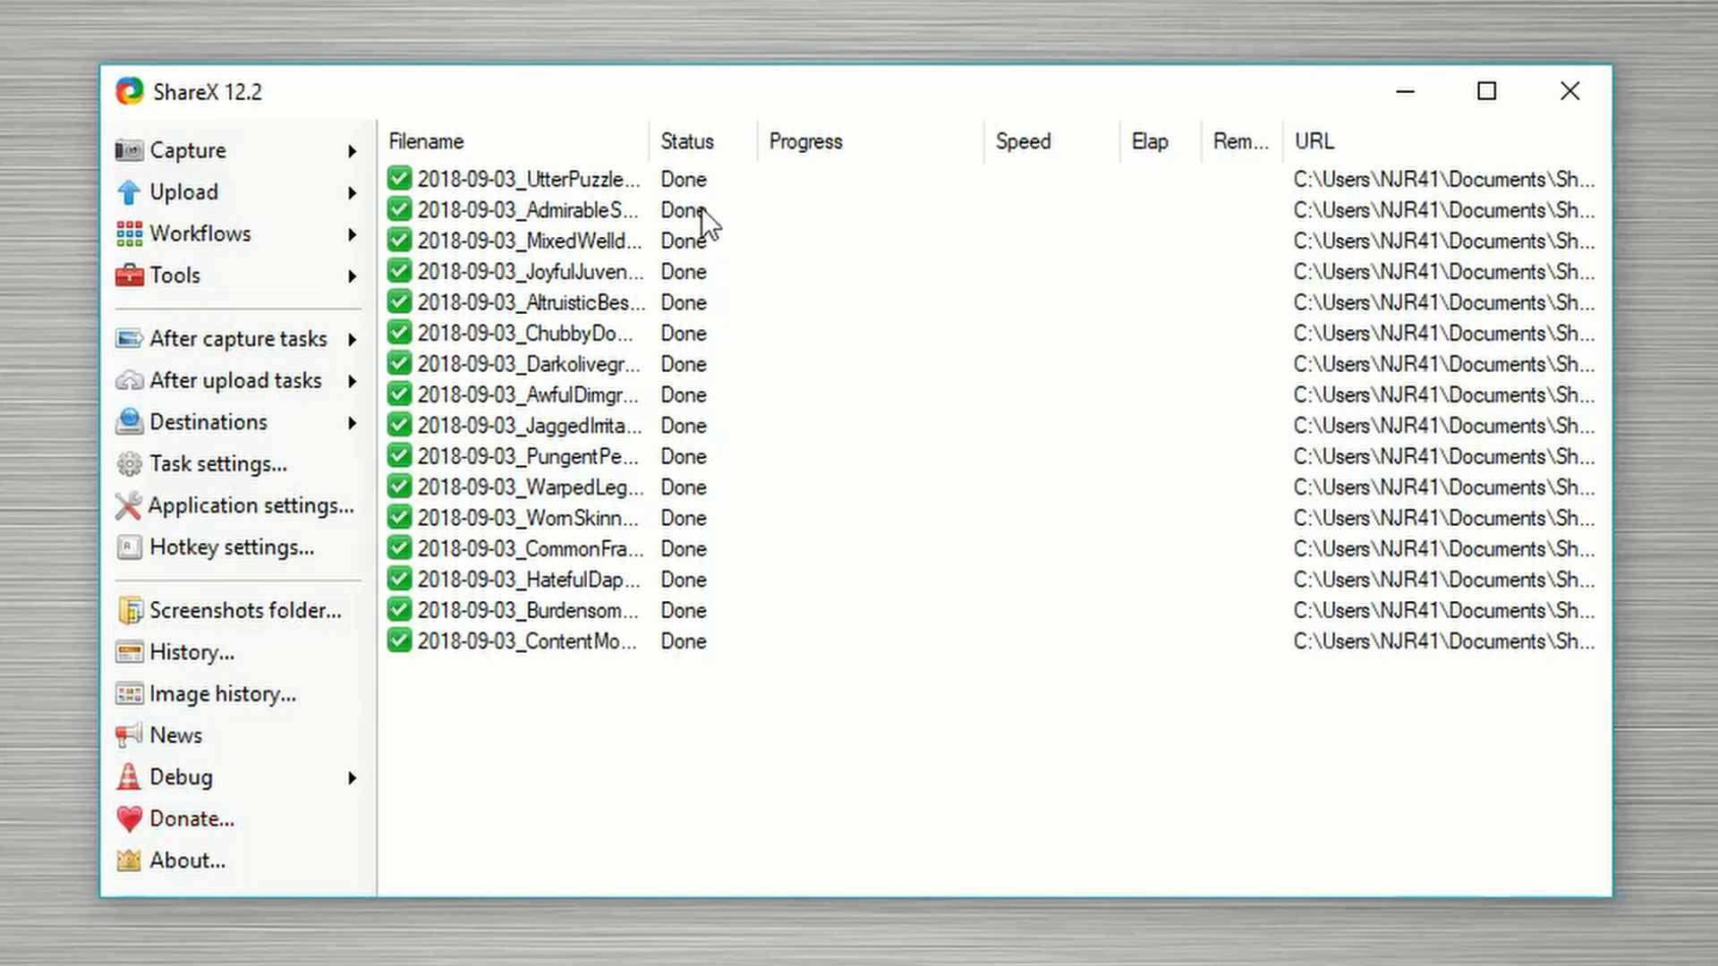
mouse_move(306, 186)
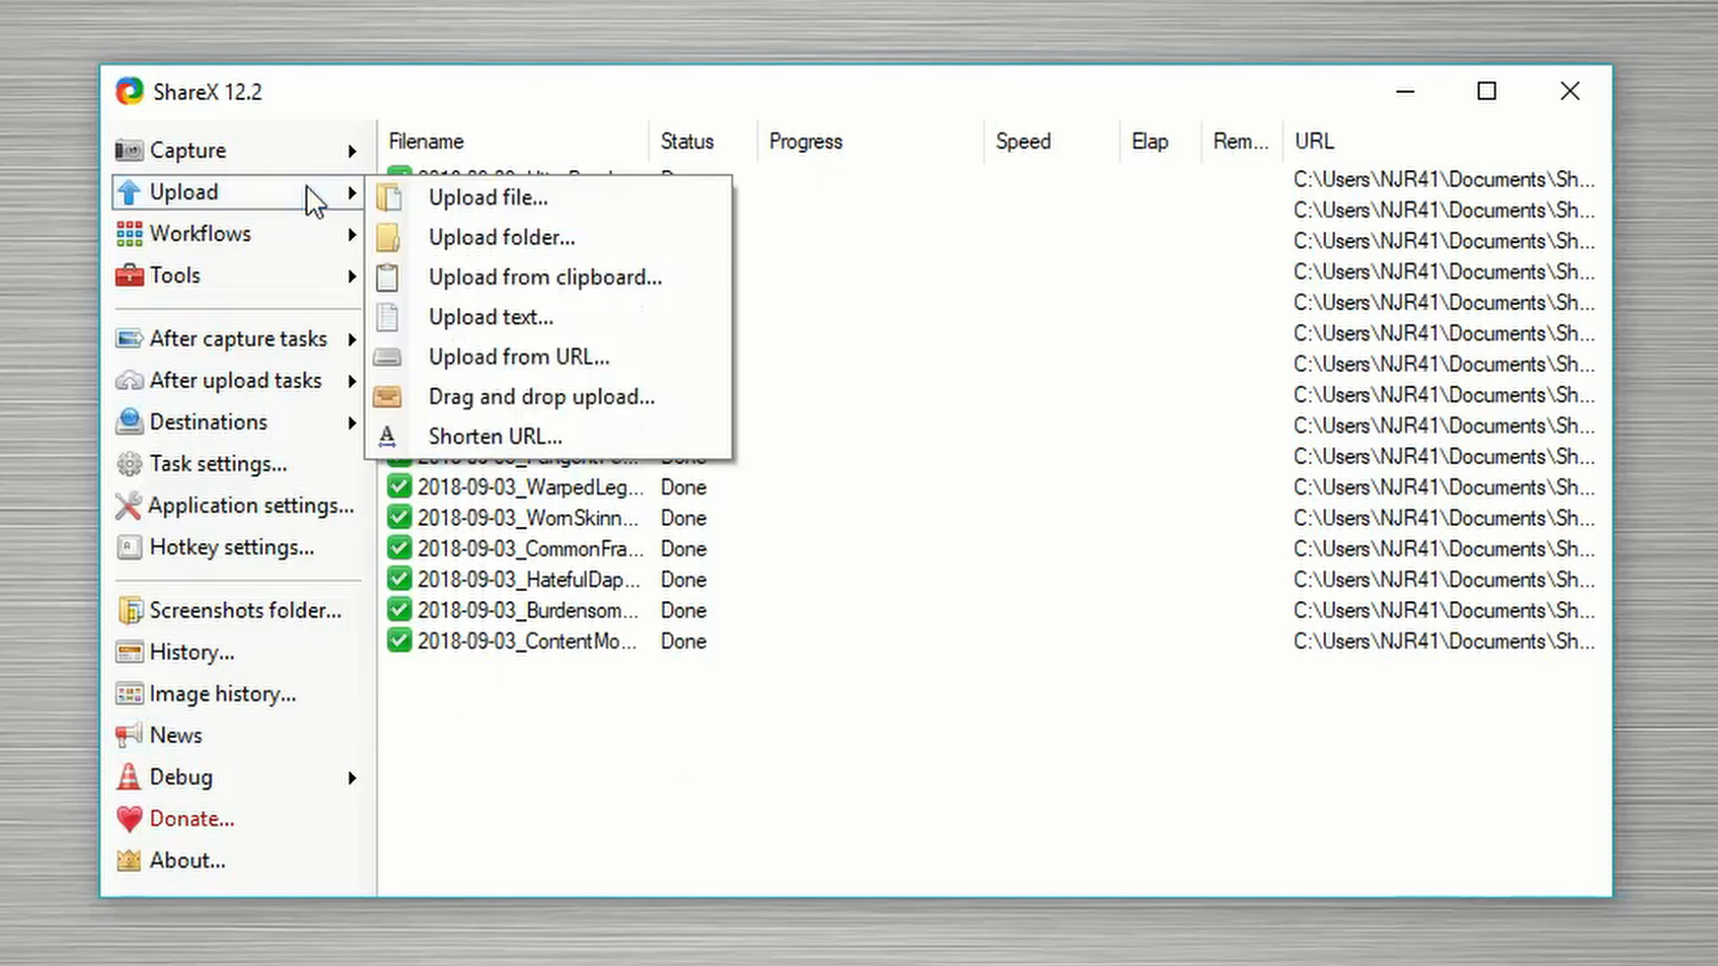
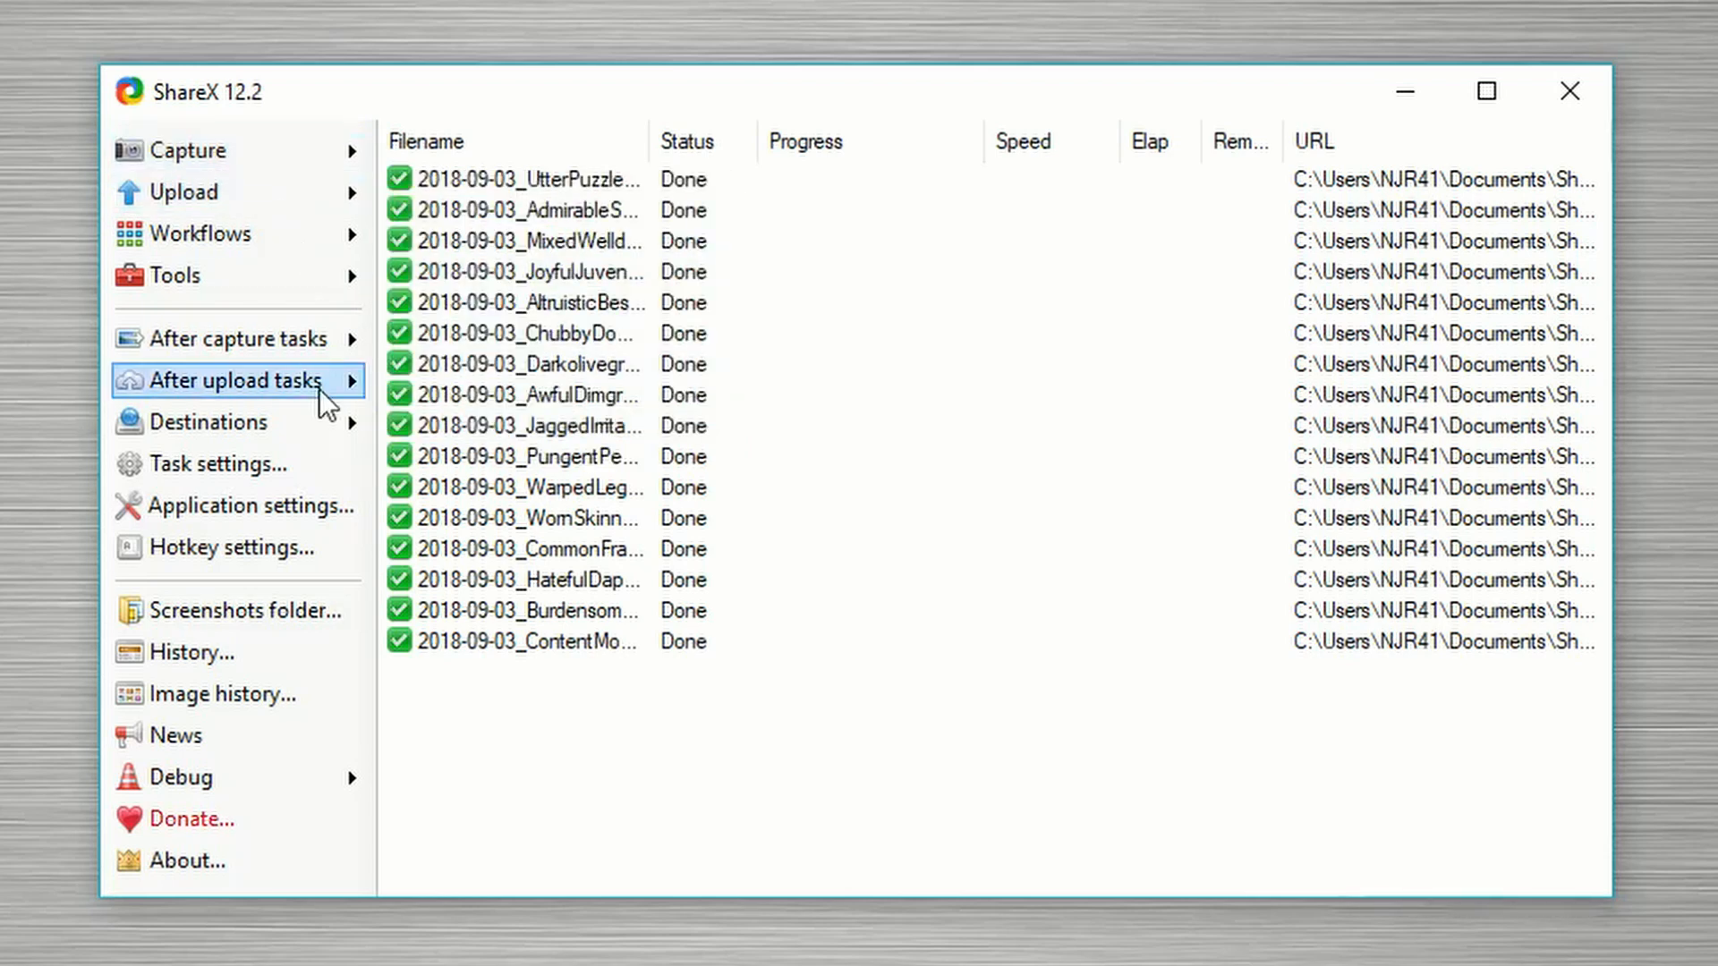
mouse_move(315, 428)
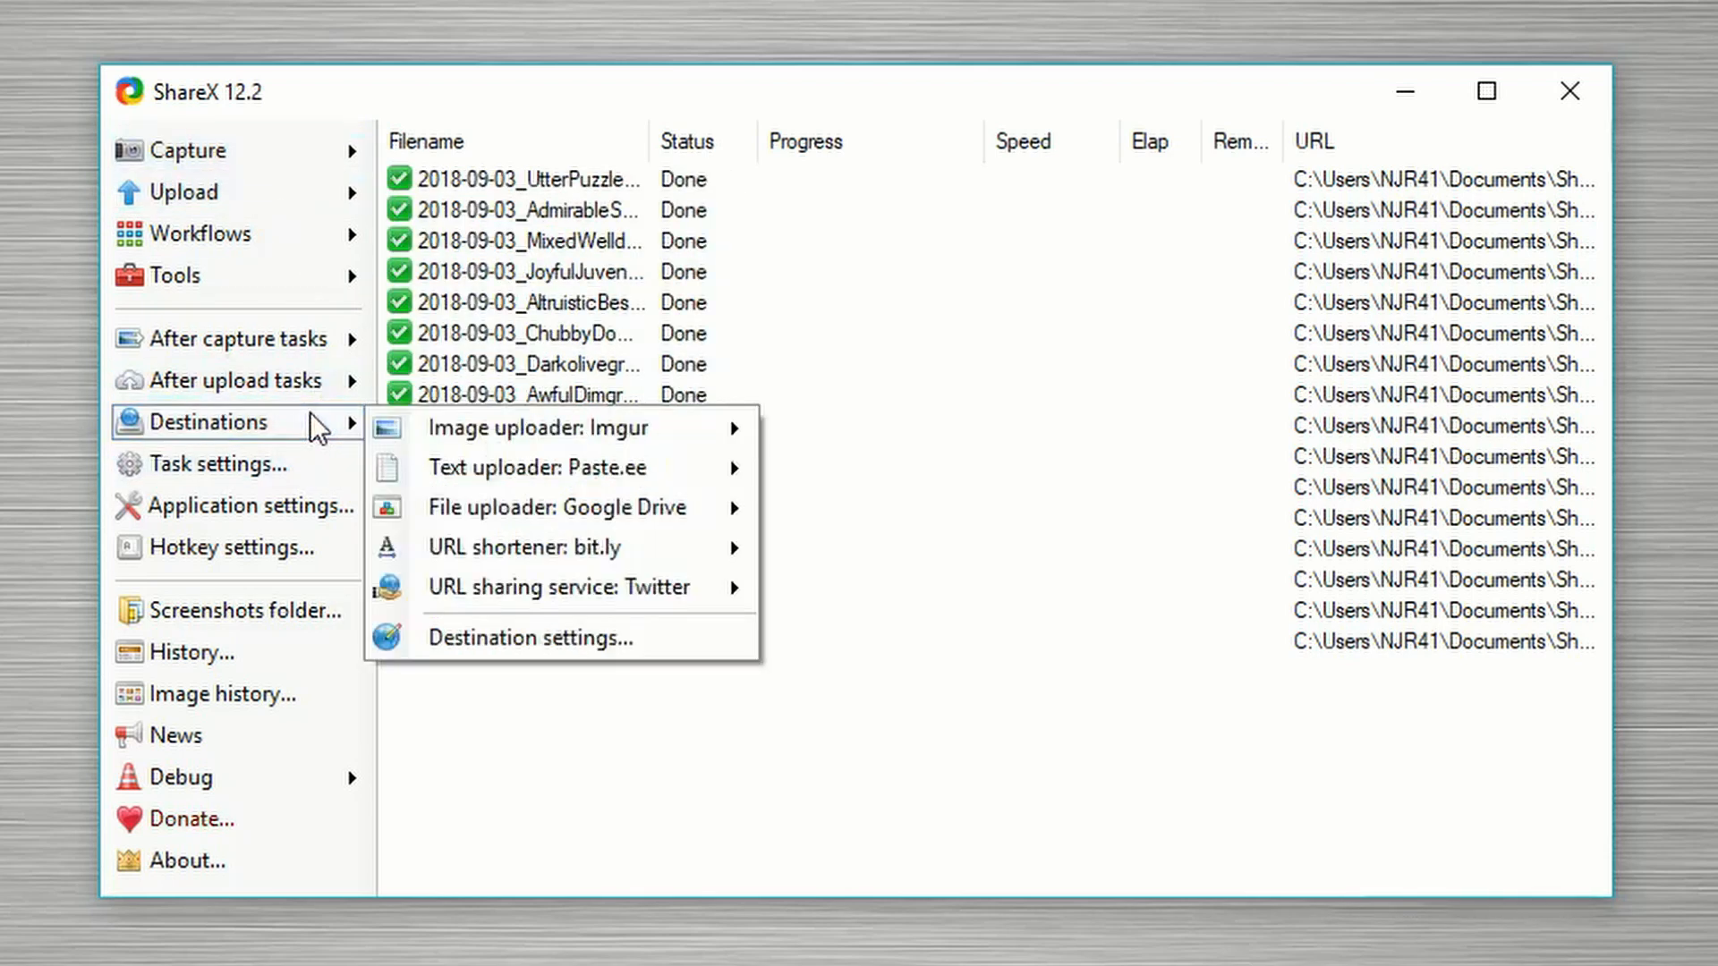
mouse_move(560, 432)
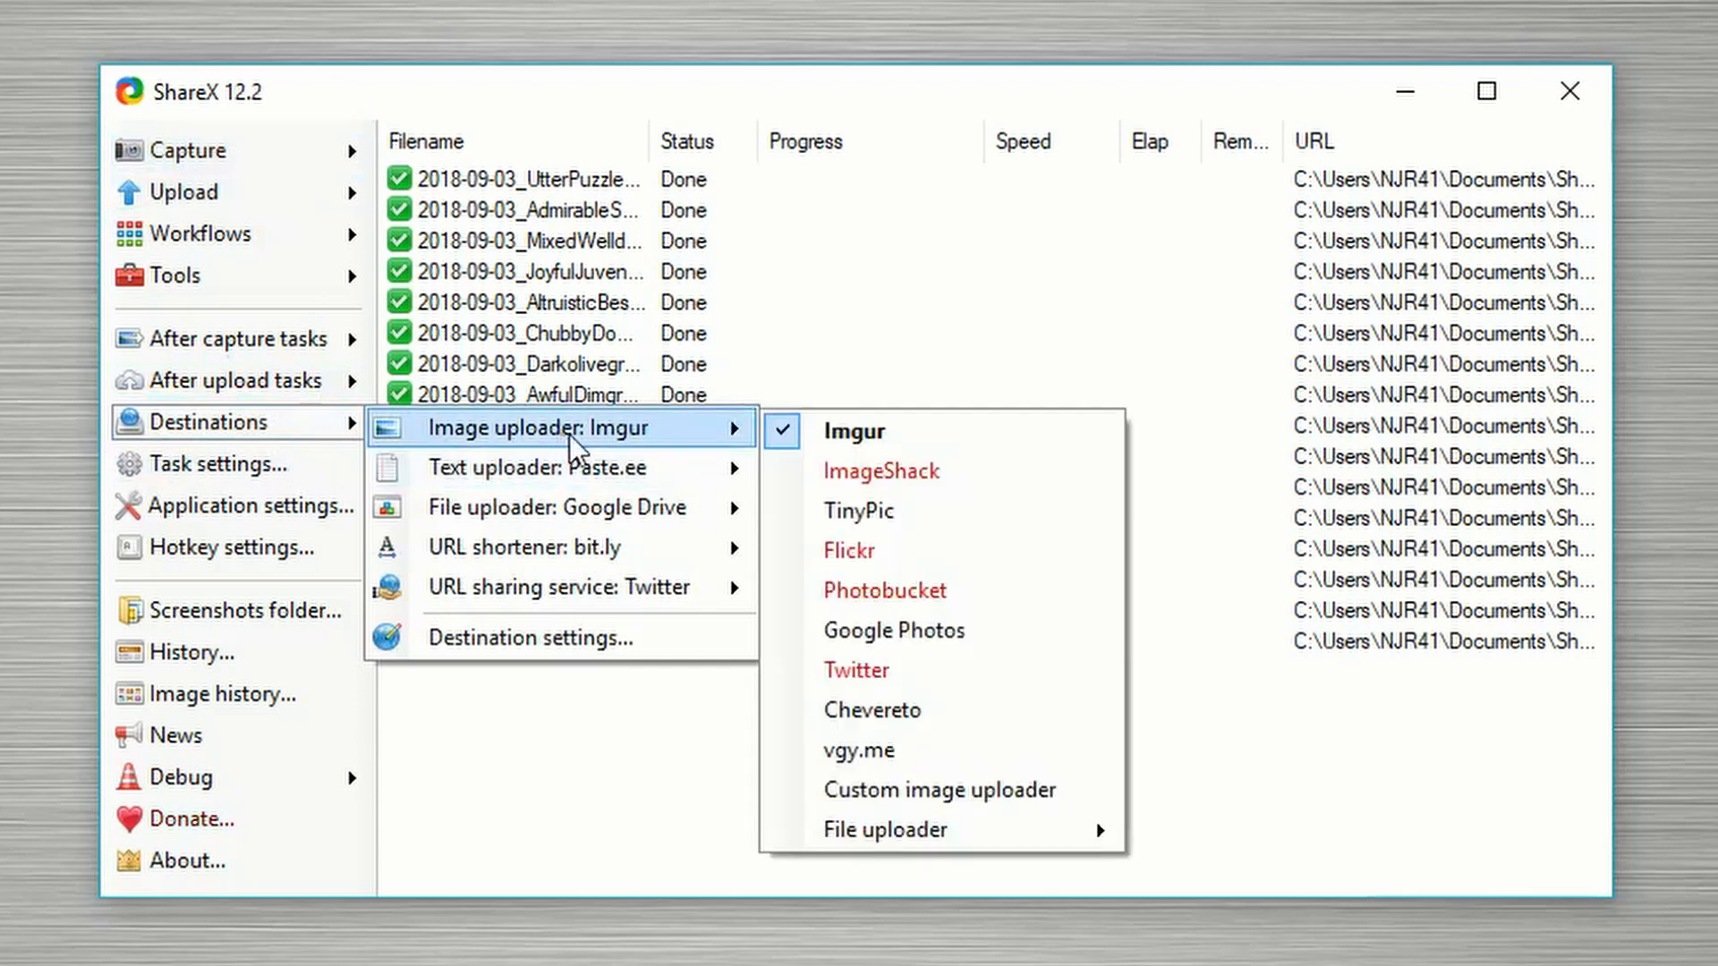
mouse_move(537, 523)
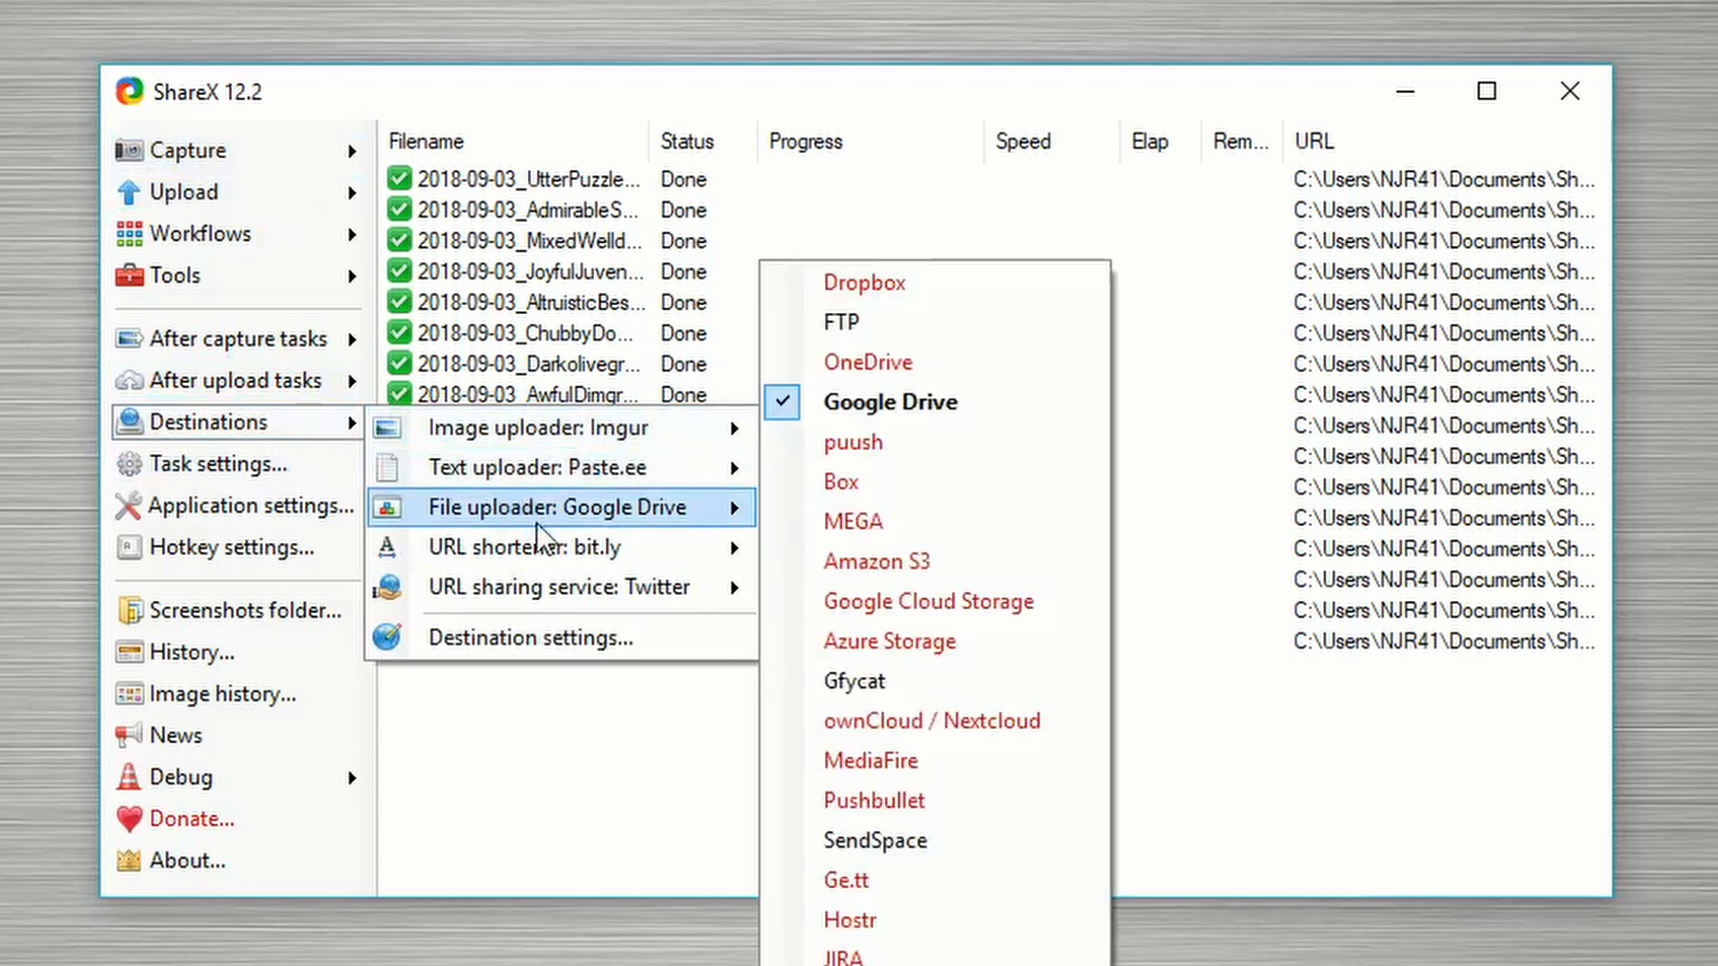
mouse_move(556, 555)
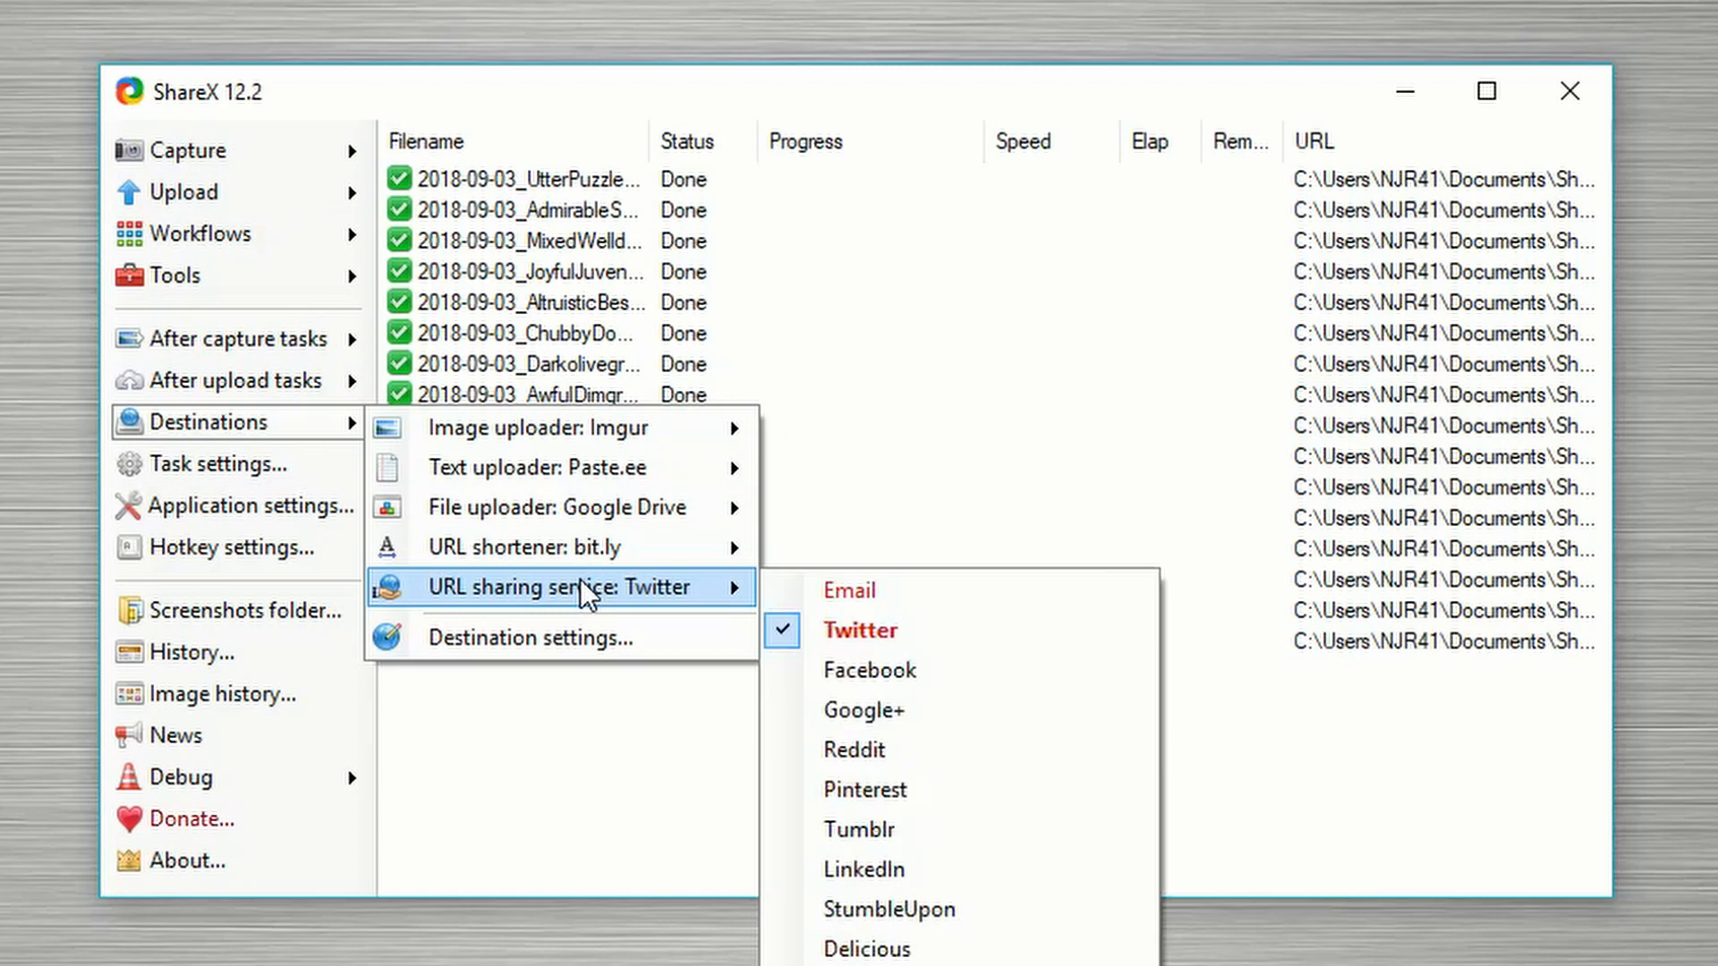
click(560, 629)
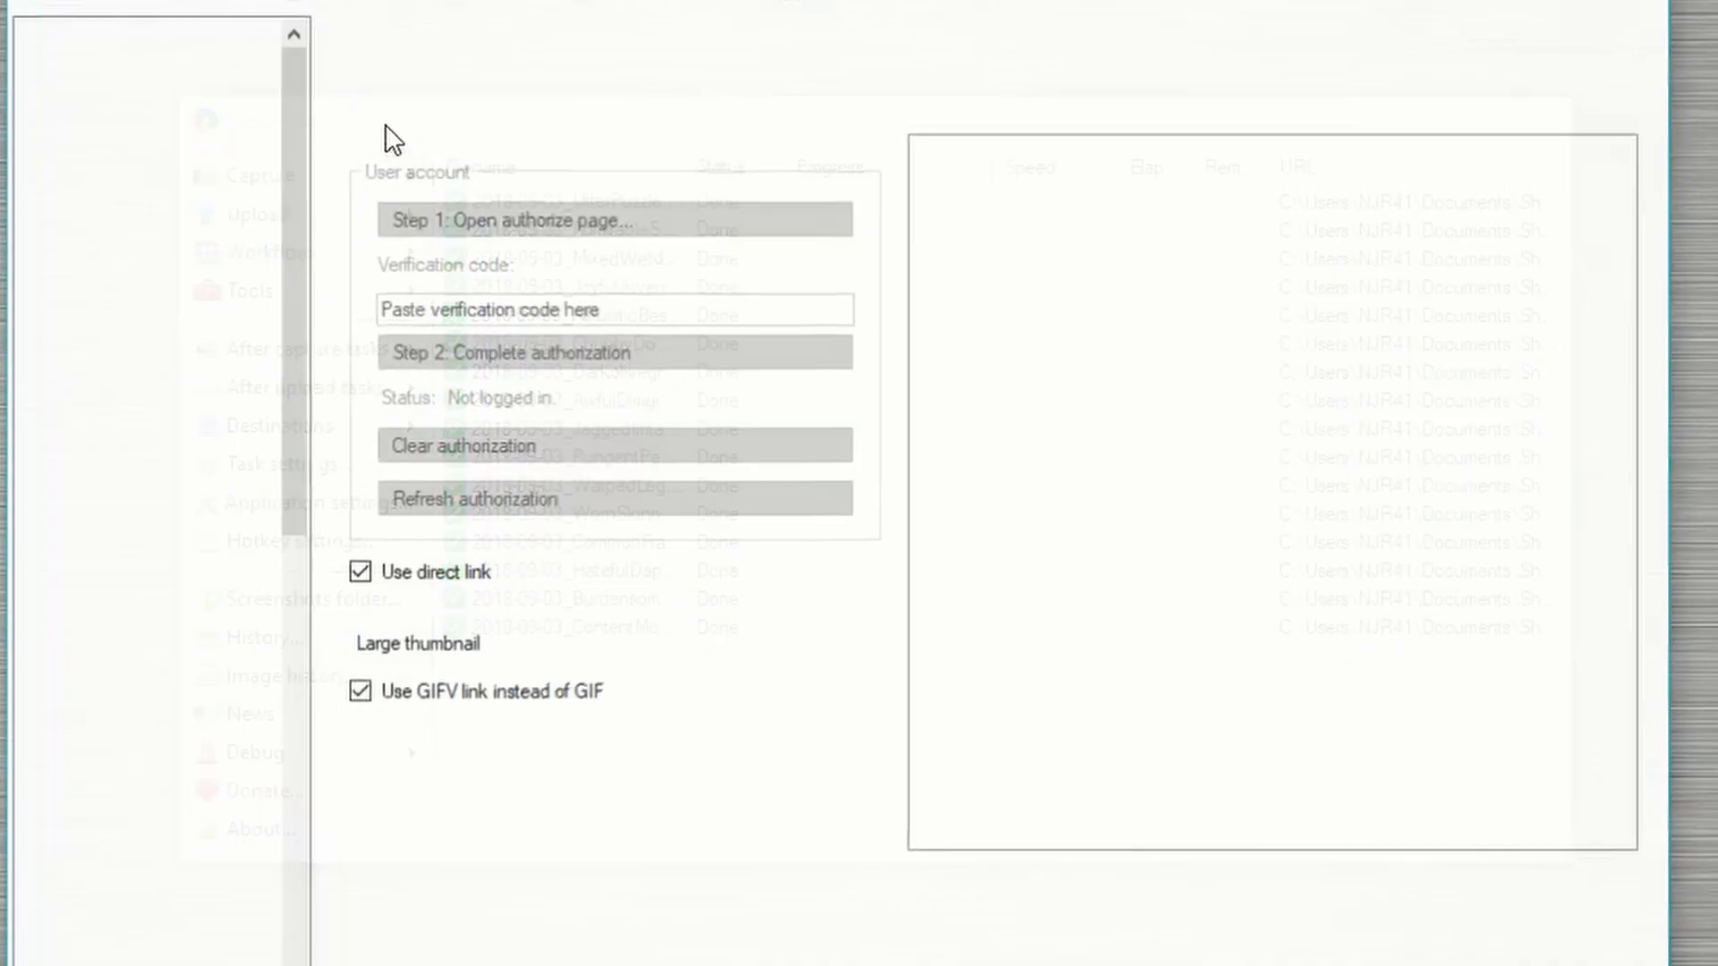
click(454, 156)
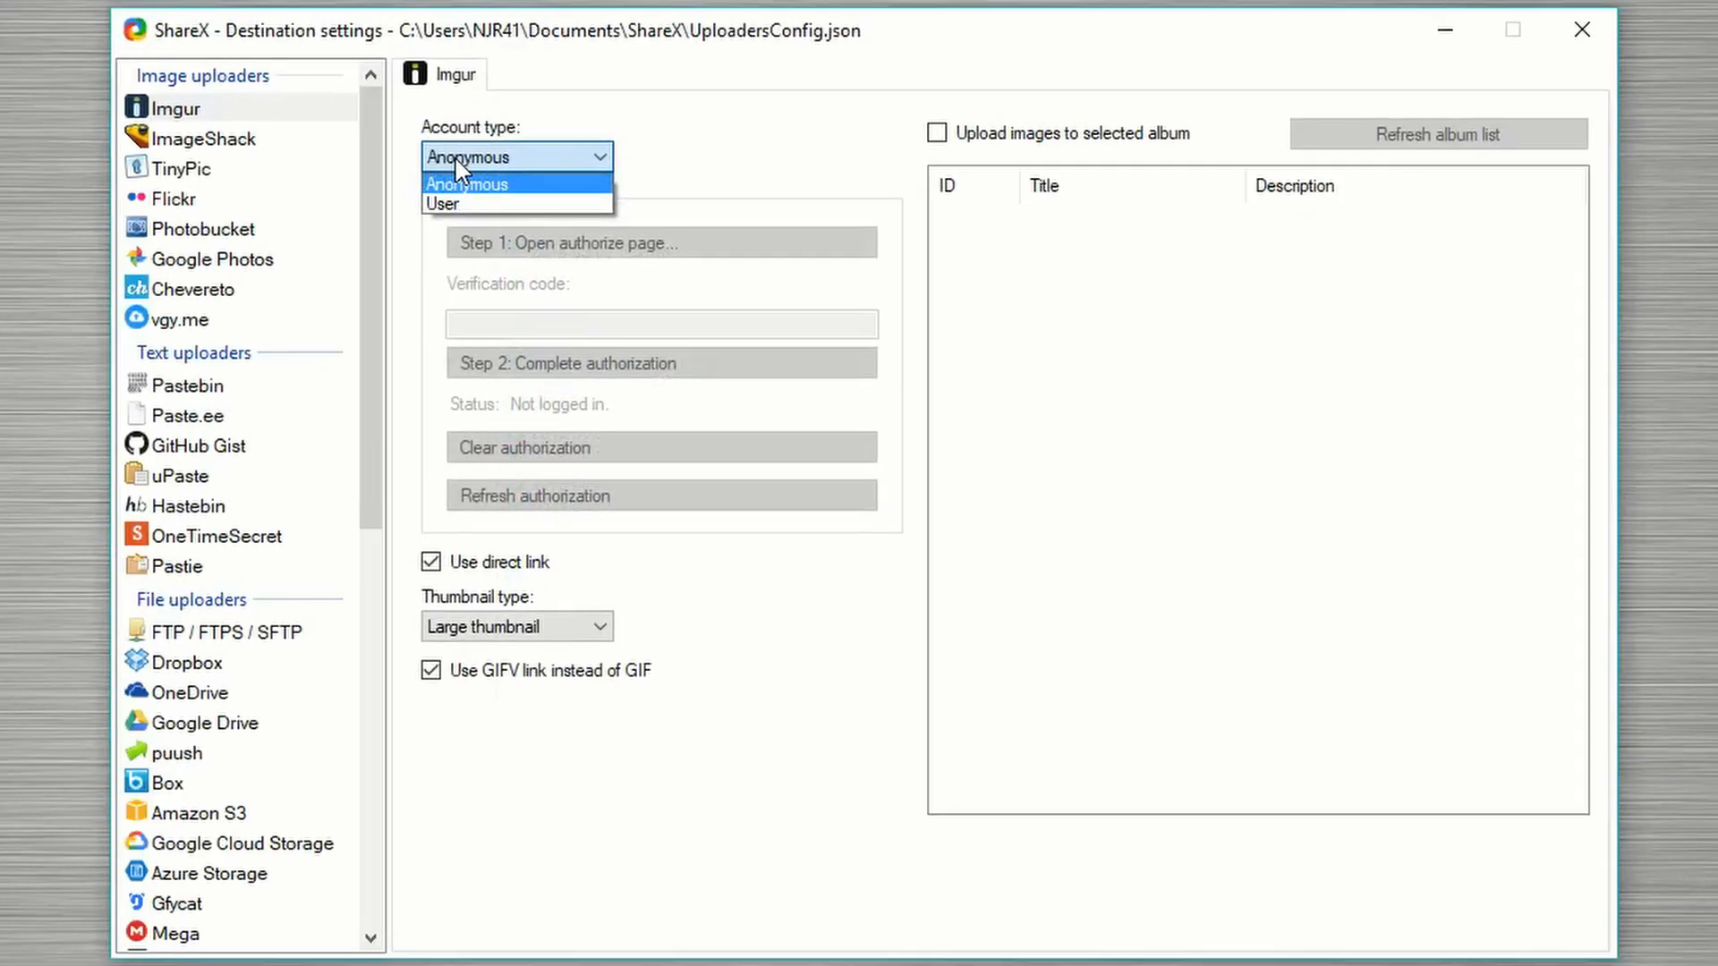
click(514, 138)
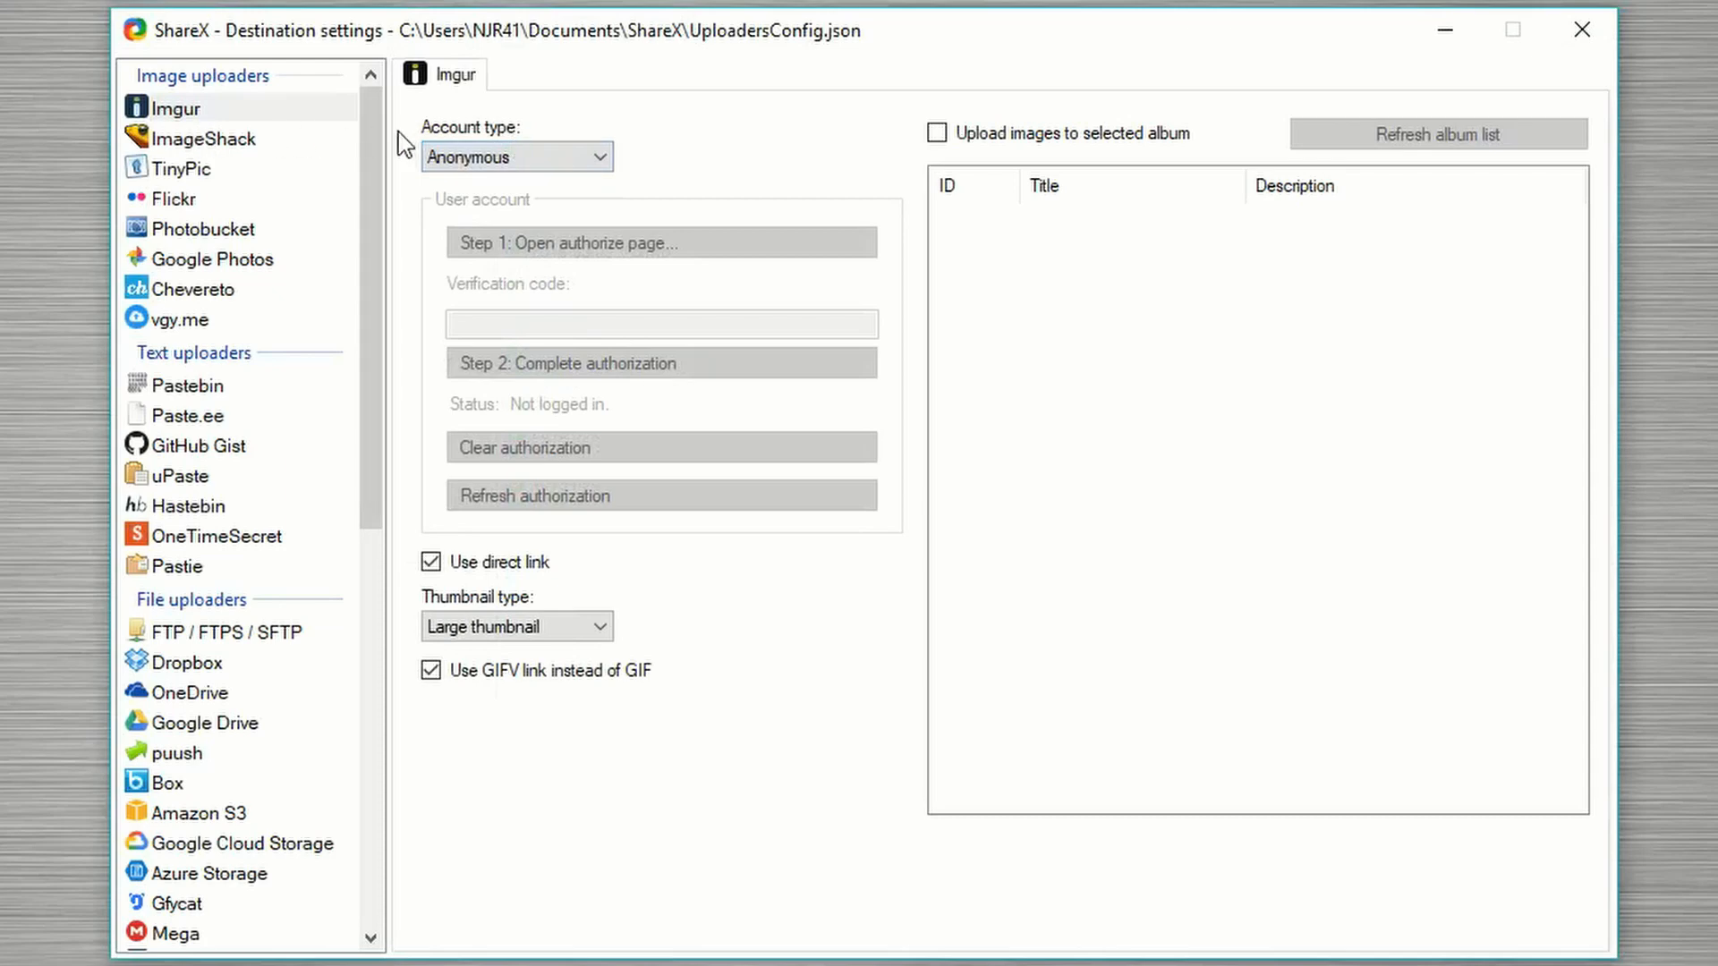
drag(374, 134, 358, 94)
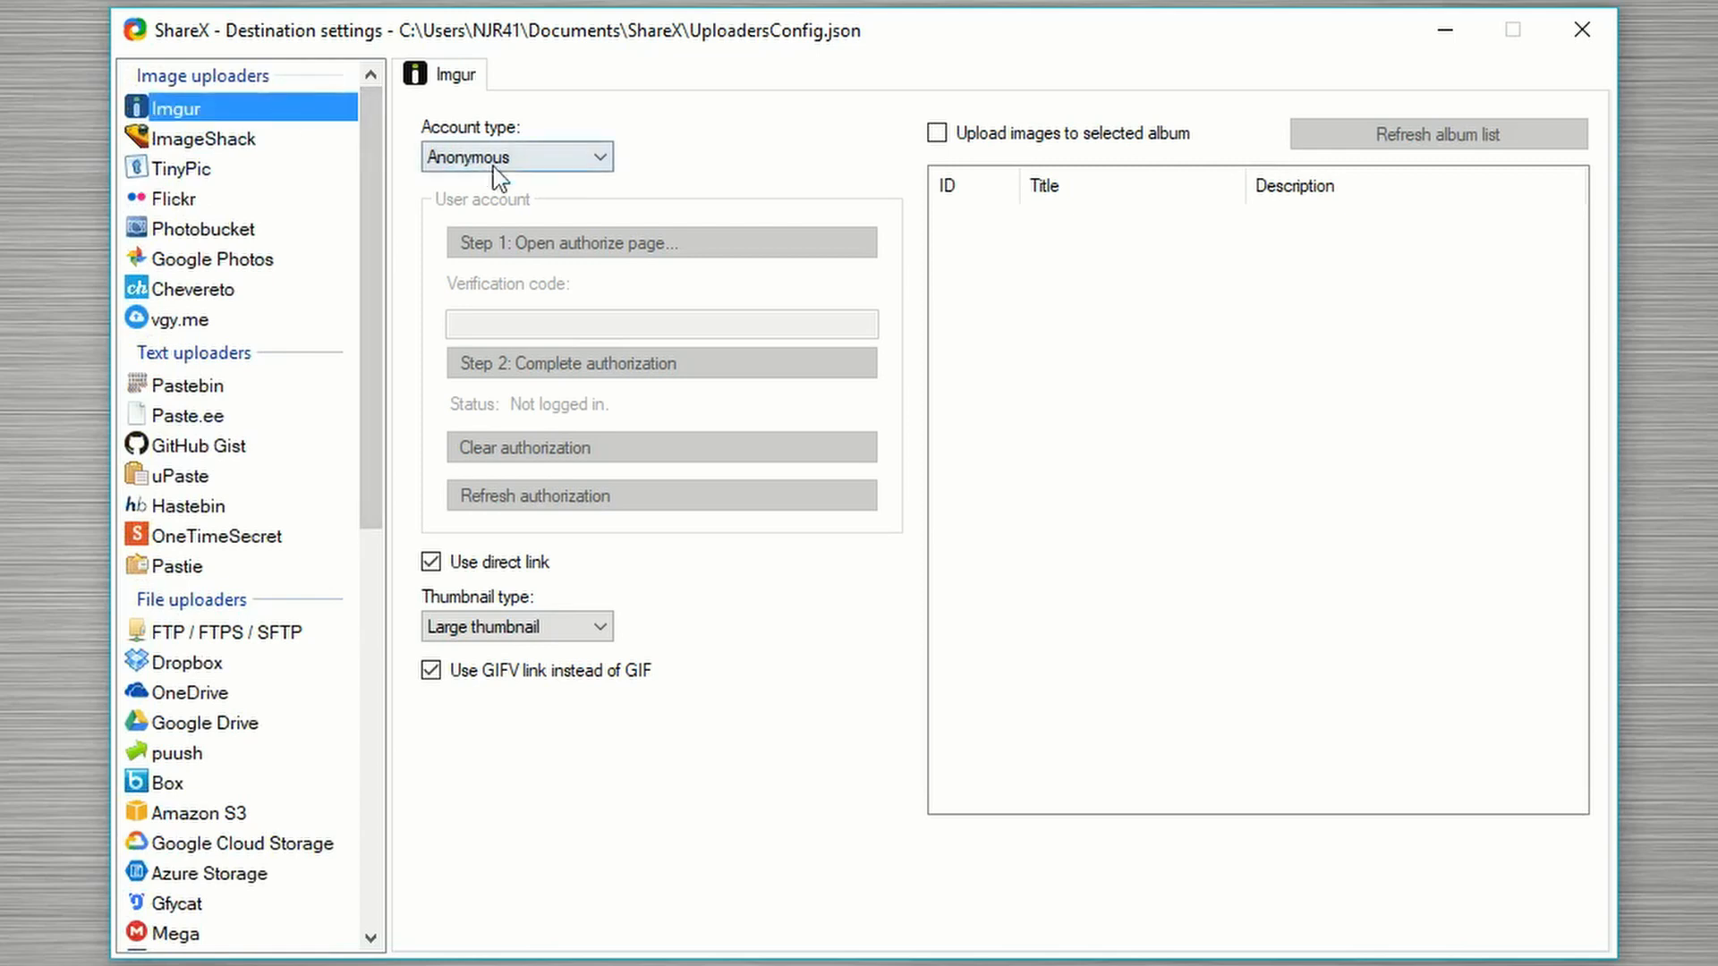
Step: Try the User account type for Imgur, restore Anonymous, and close the destination settings
click(535, 161)
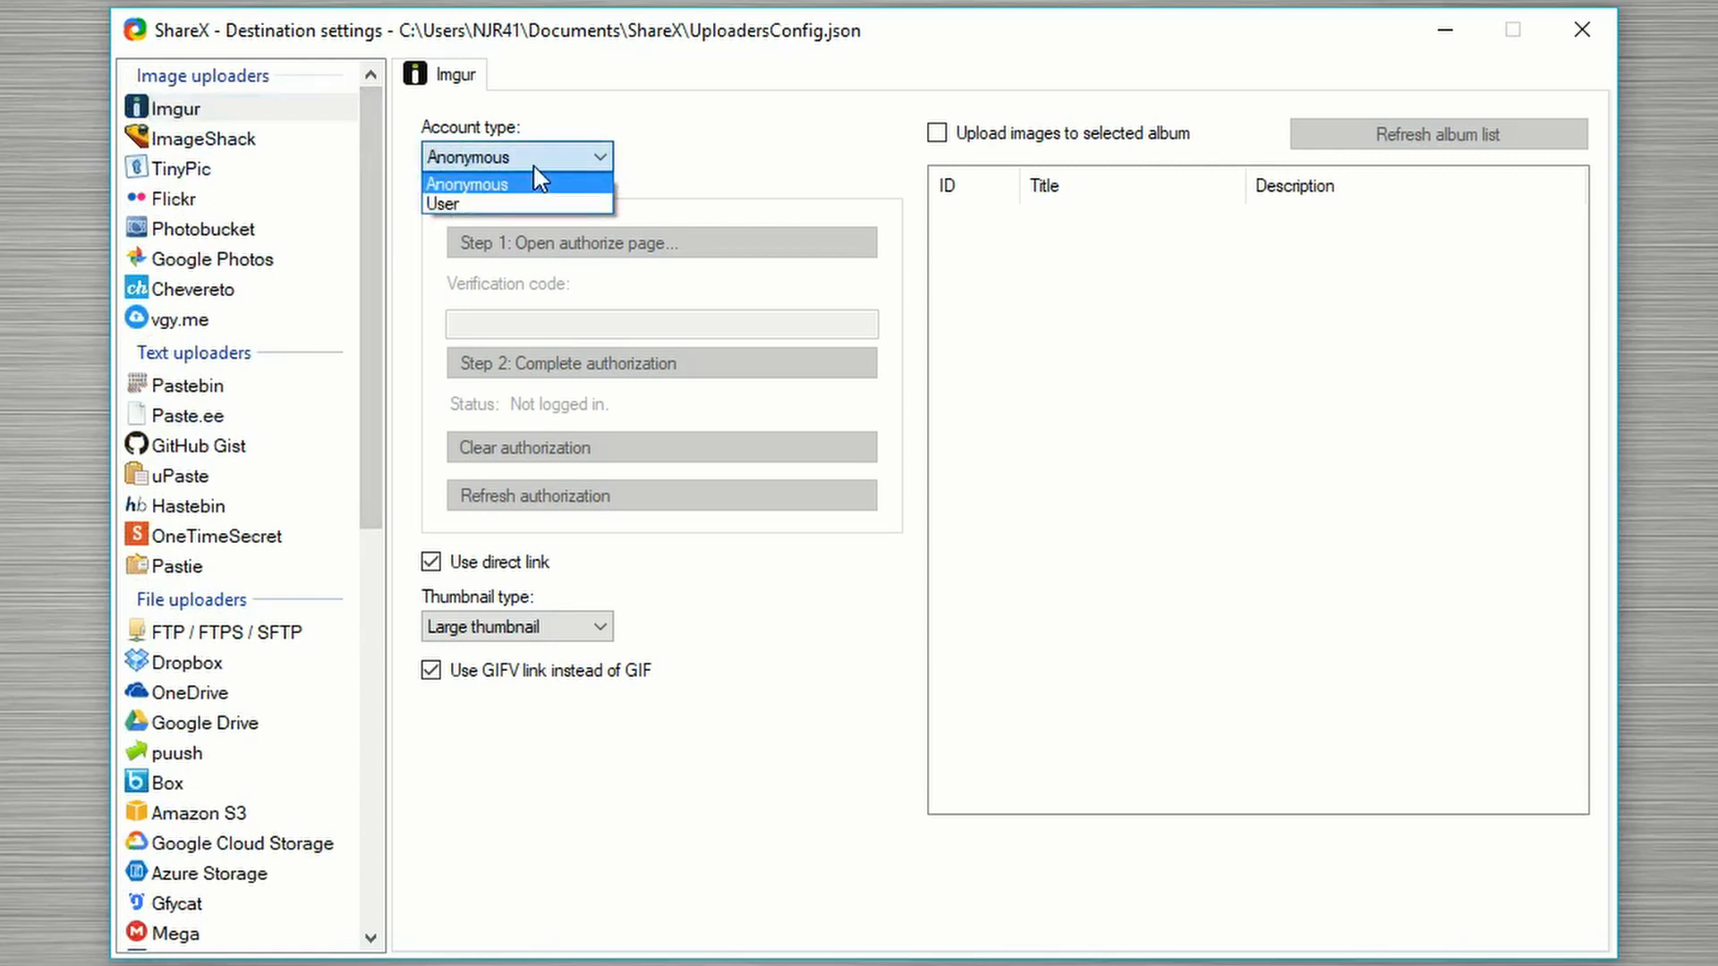
click(481, 204)
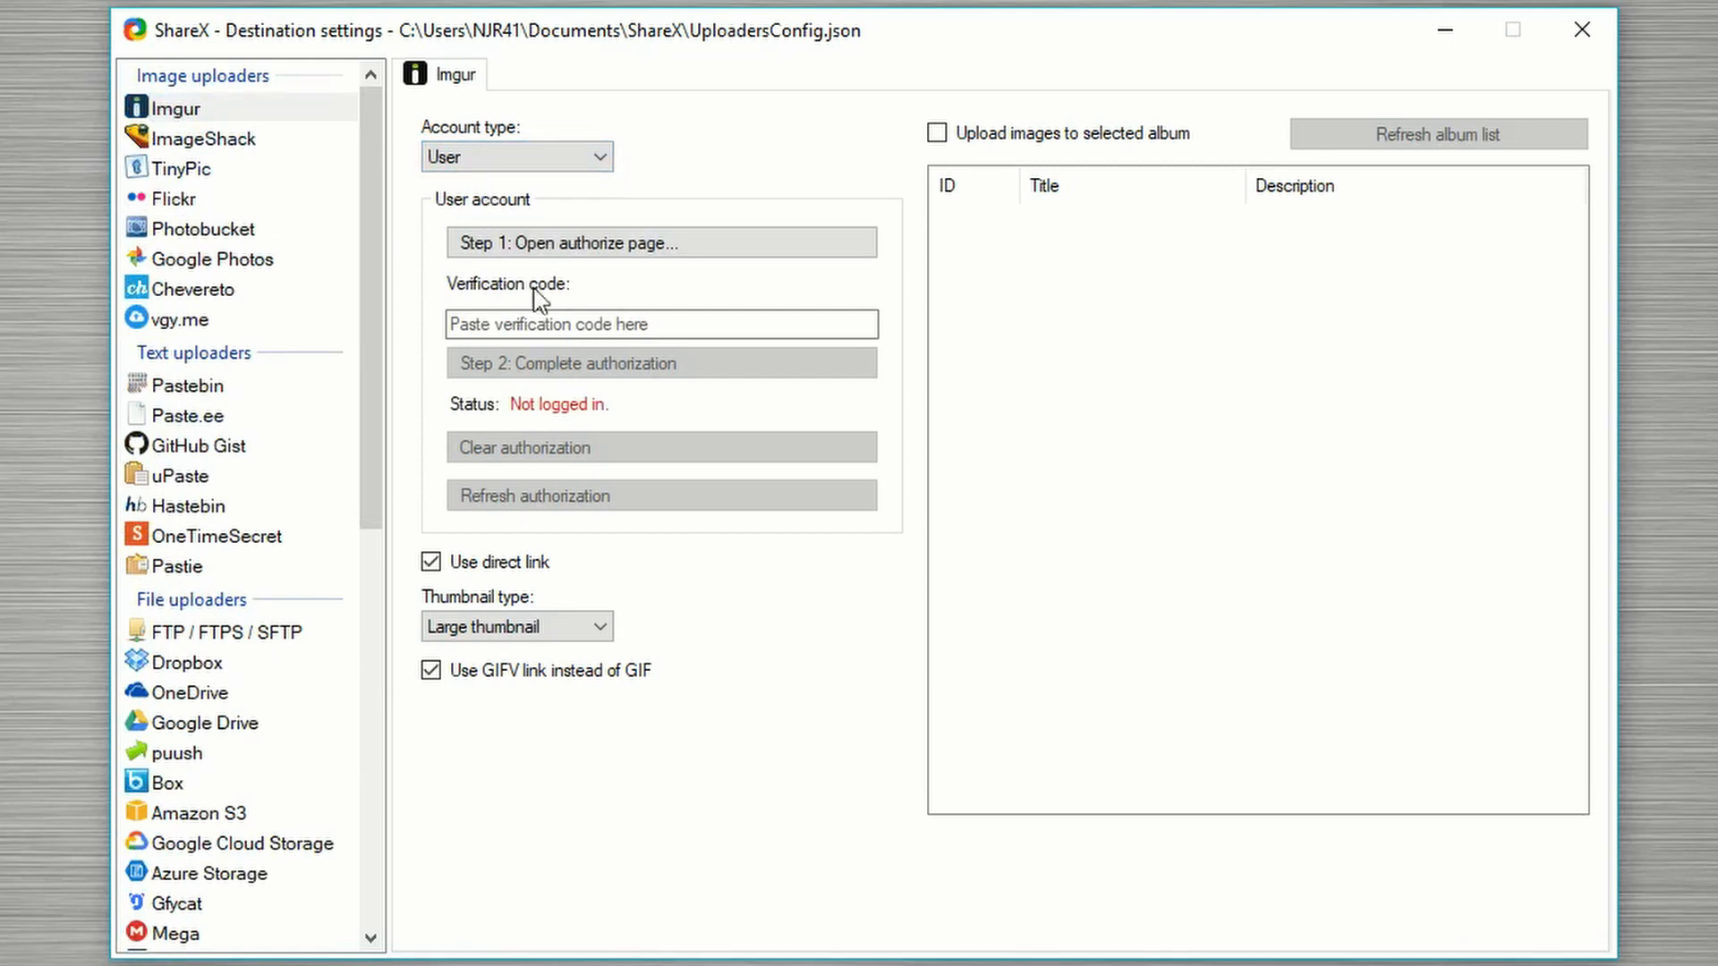
click(508, 163)
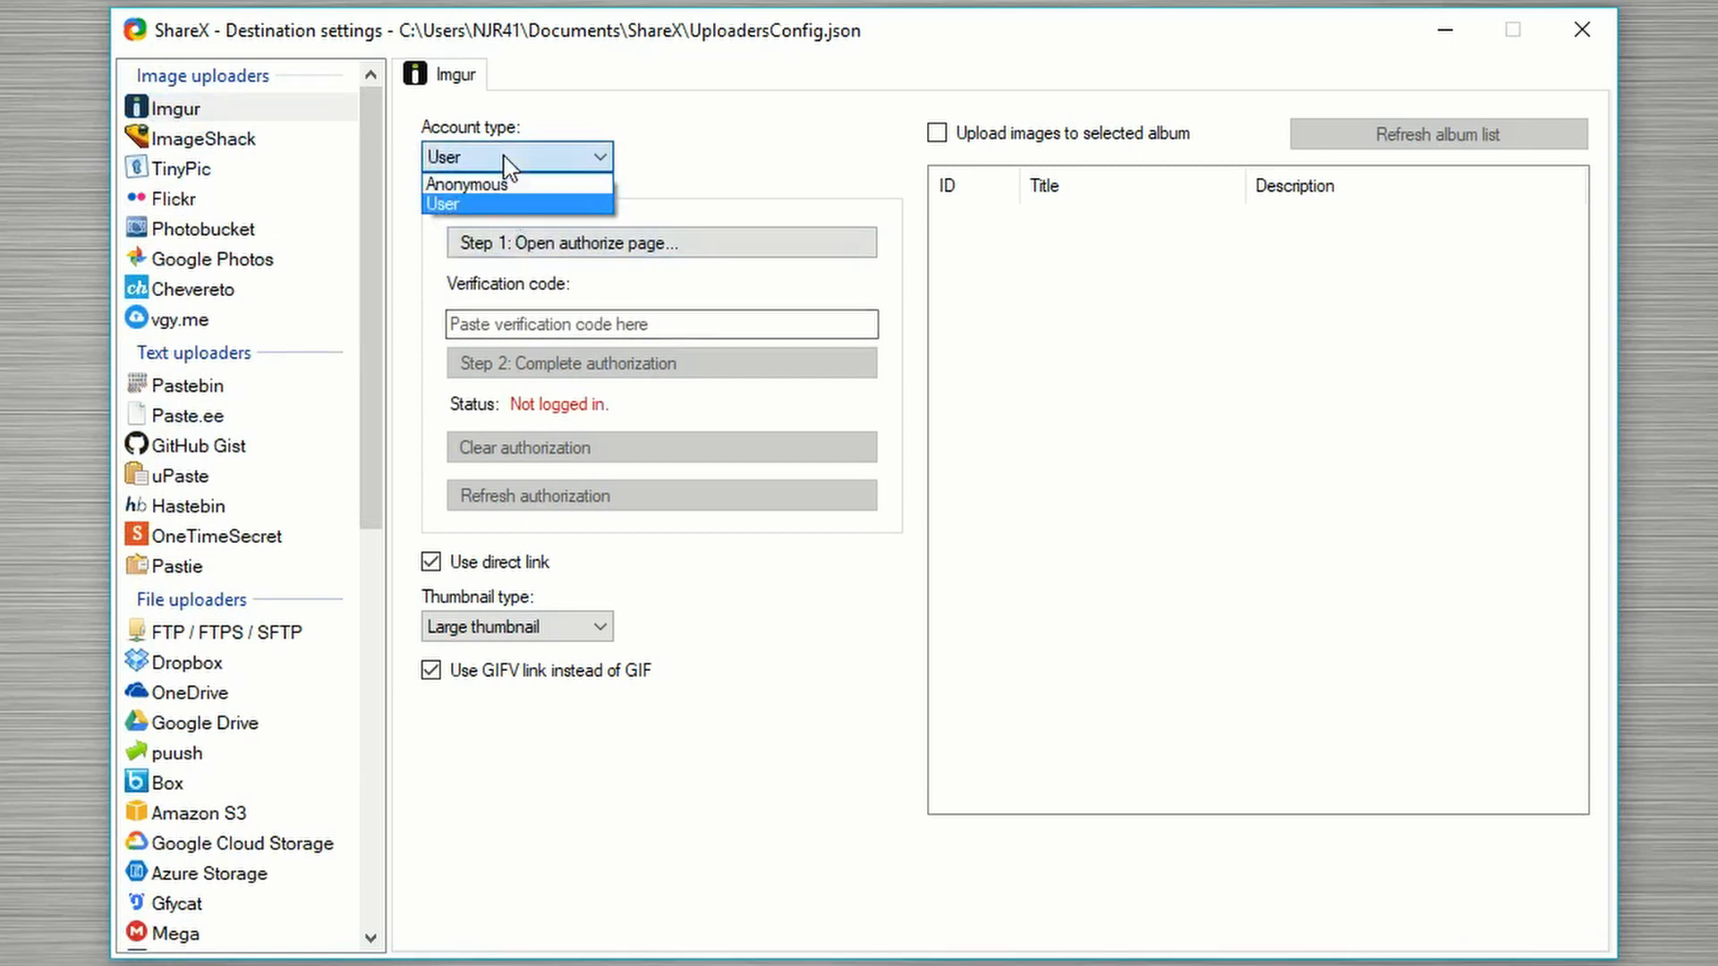
click(491, 184)
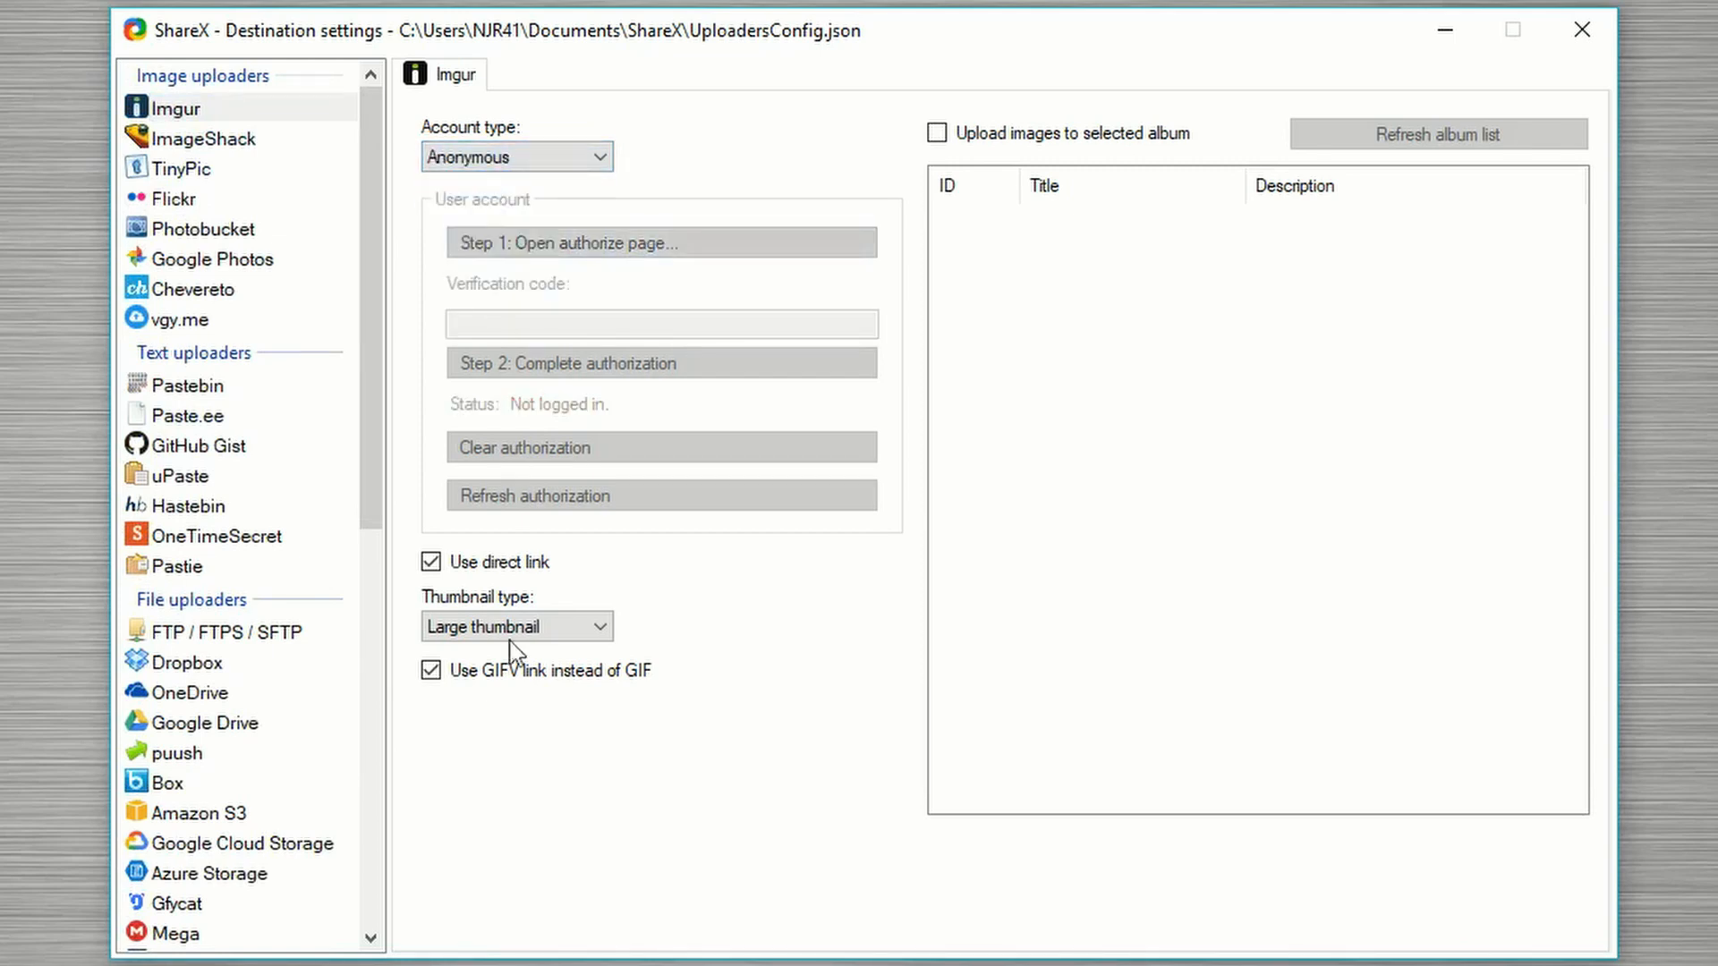
click(1582, 30)
Step: Capture a region of the empty desktop with a rectangle annotation drawn inside it
click(585, 650)
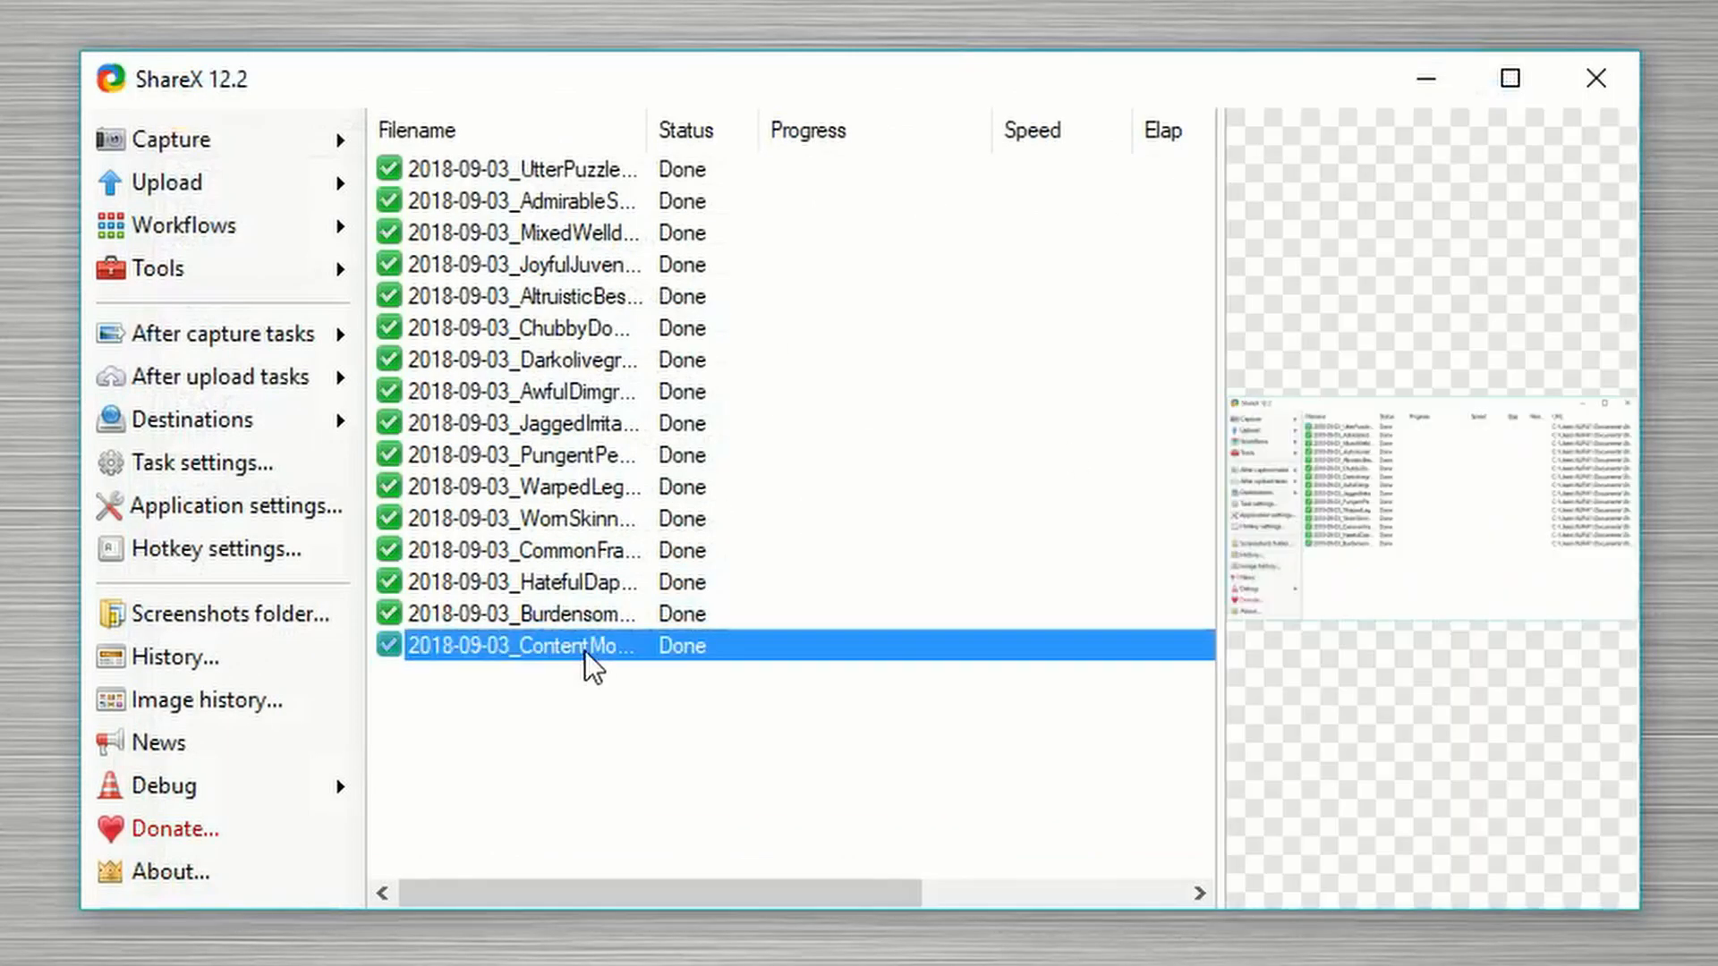
click(796, 684)
click(223, 136)
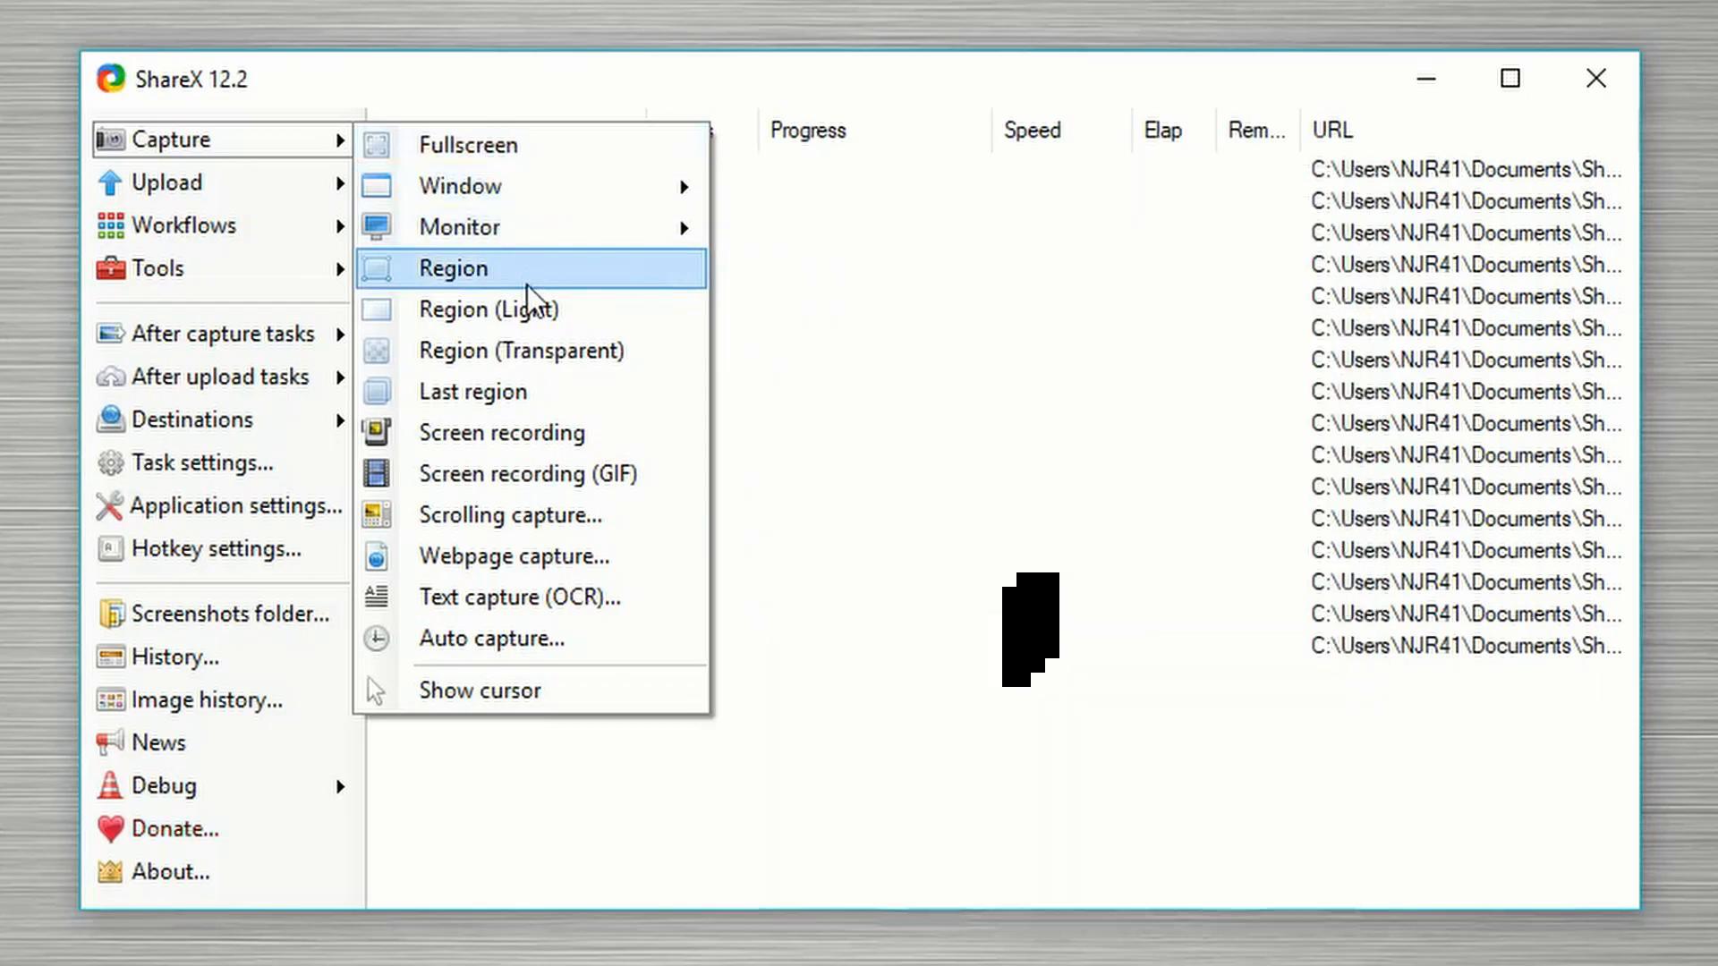
click(528, 284)
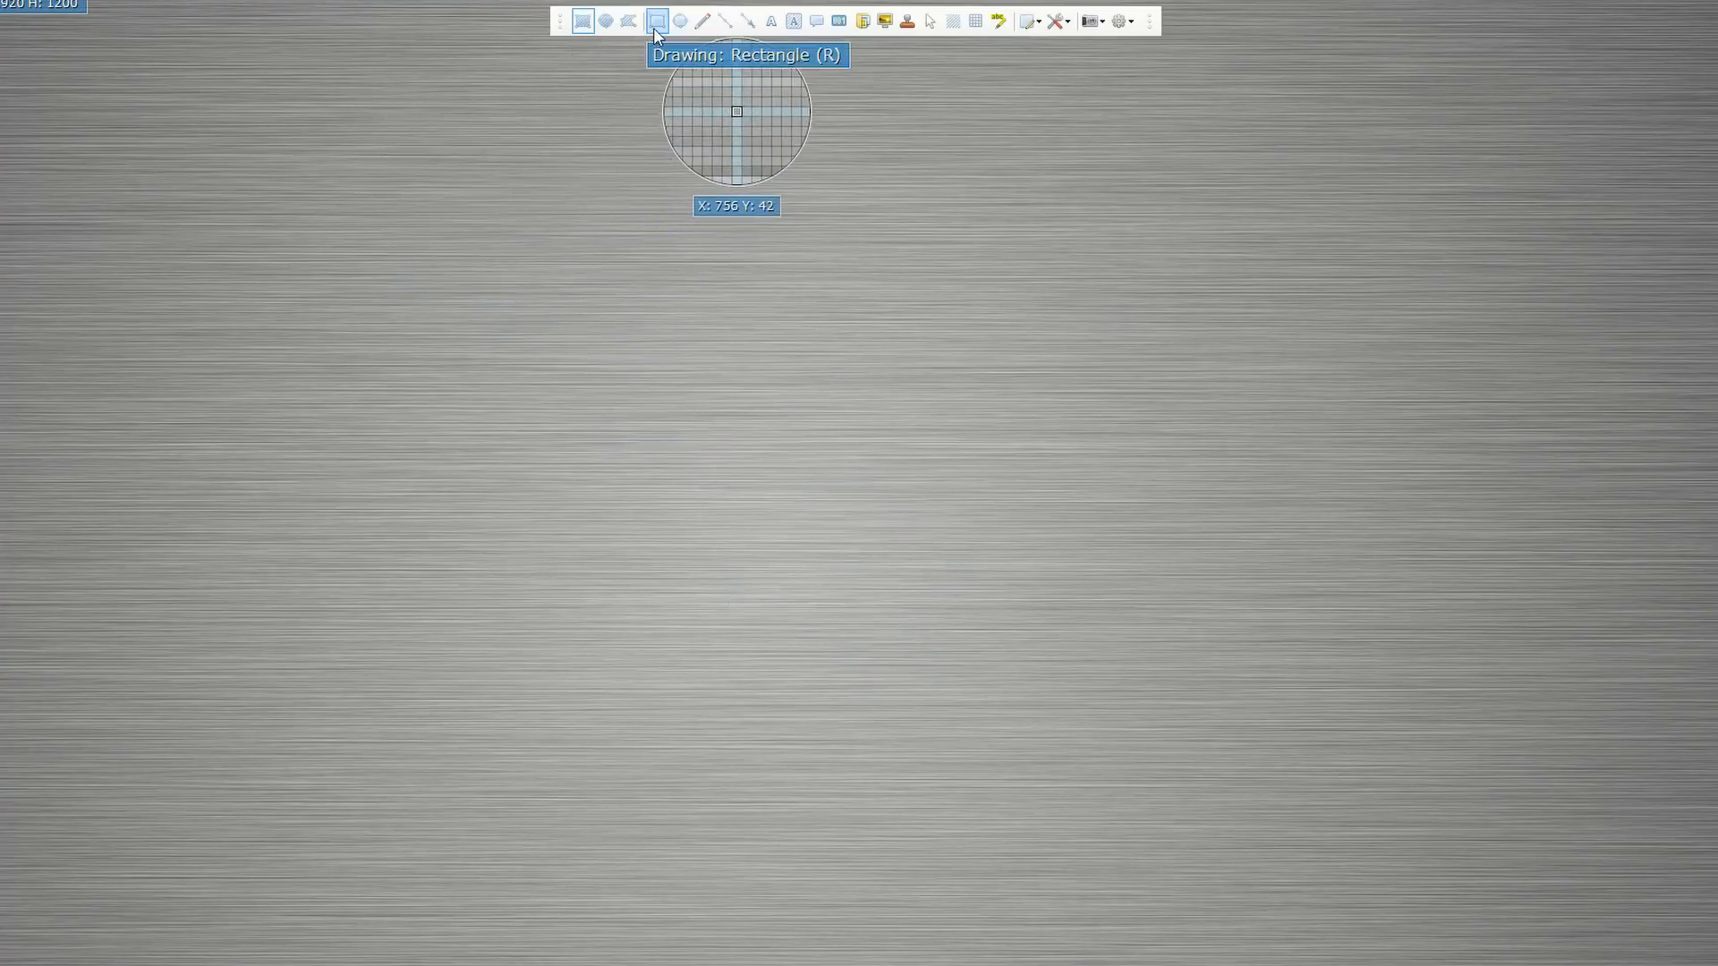
drag(621, 176, 882, 373)
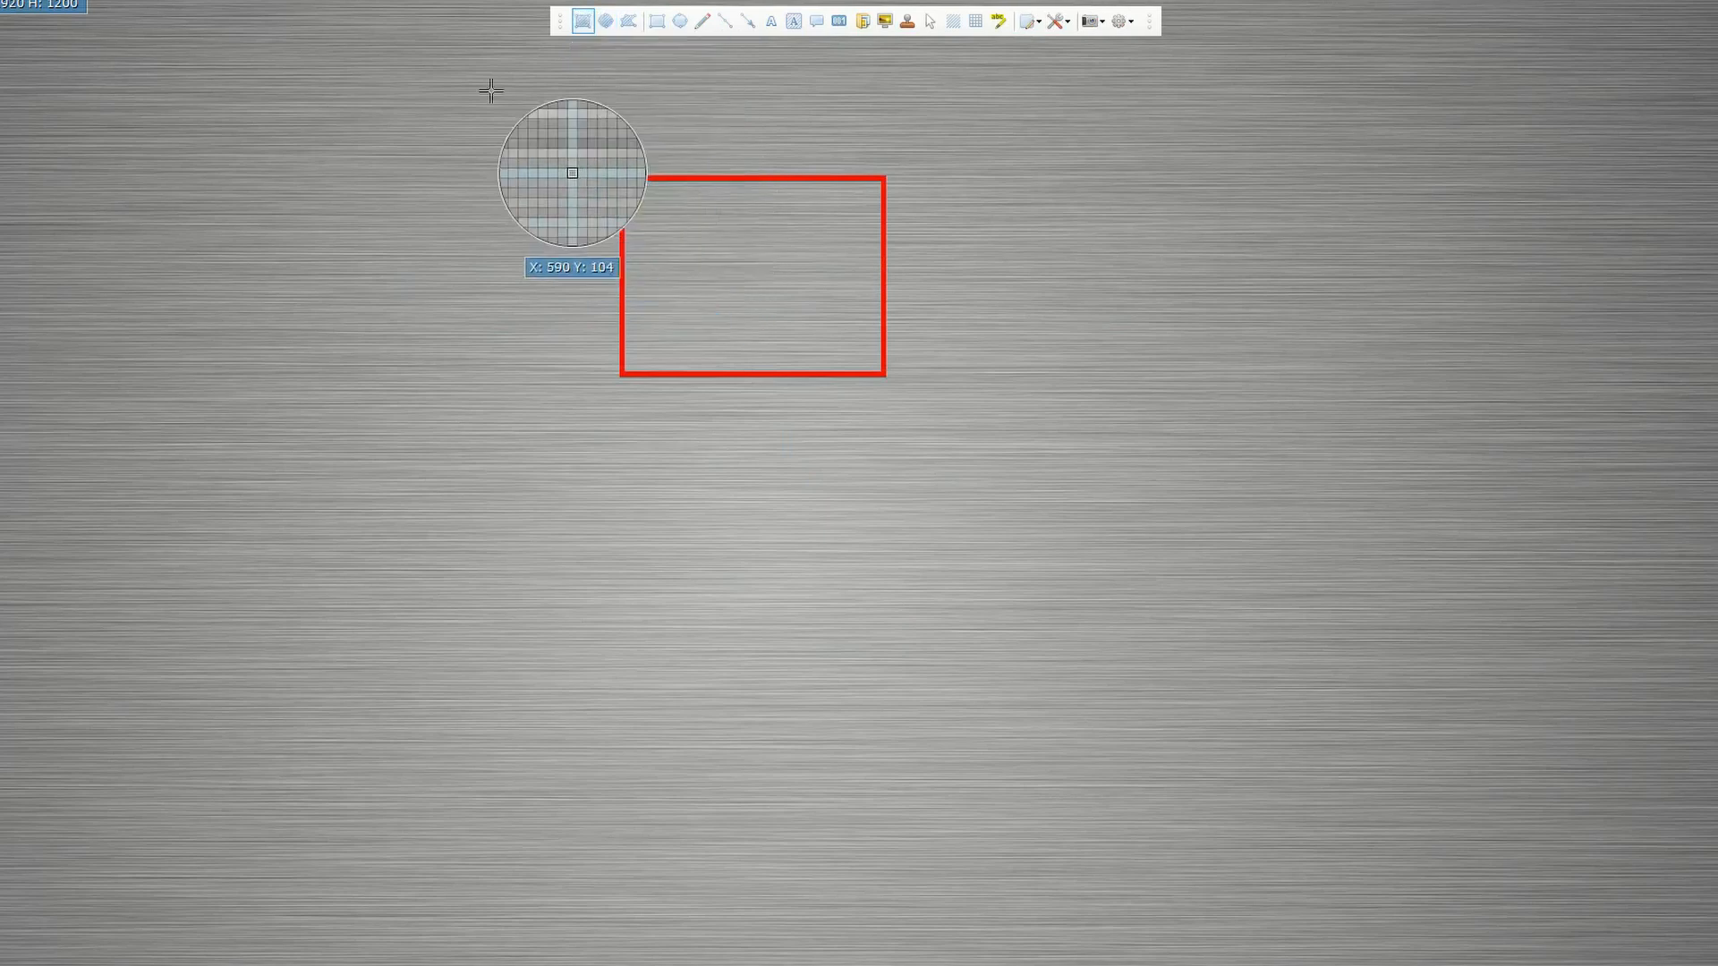
drag(471, 66, 1074, 499)
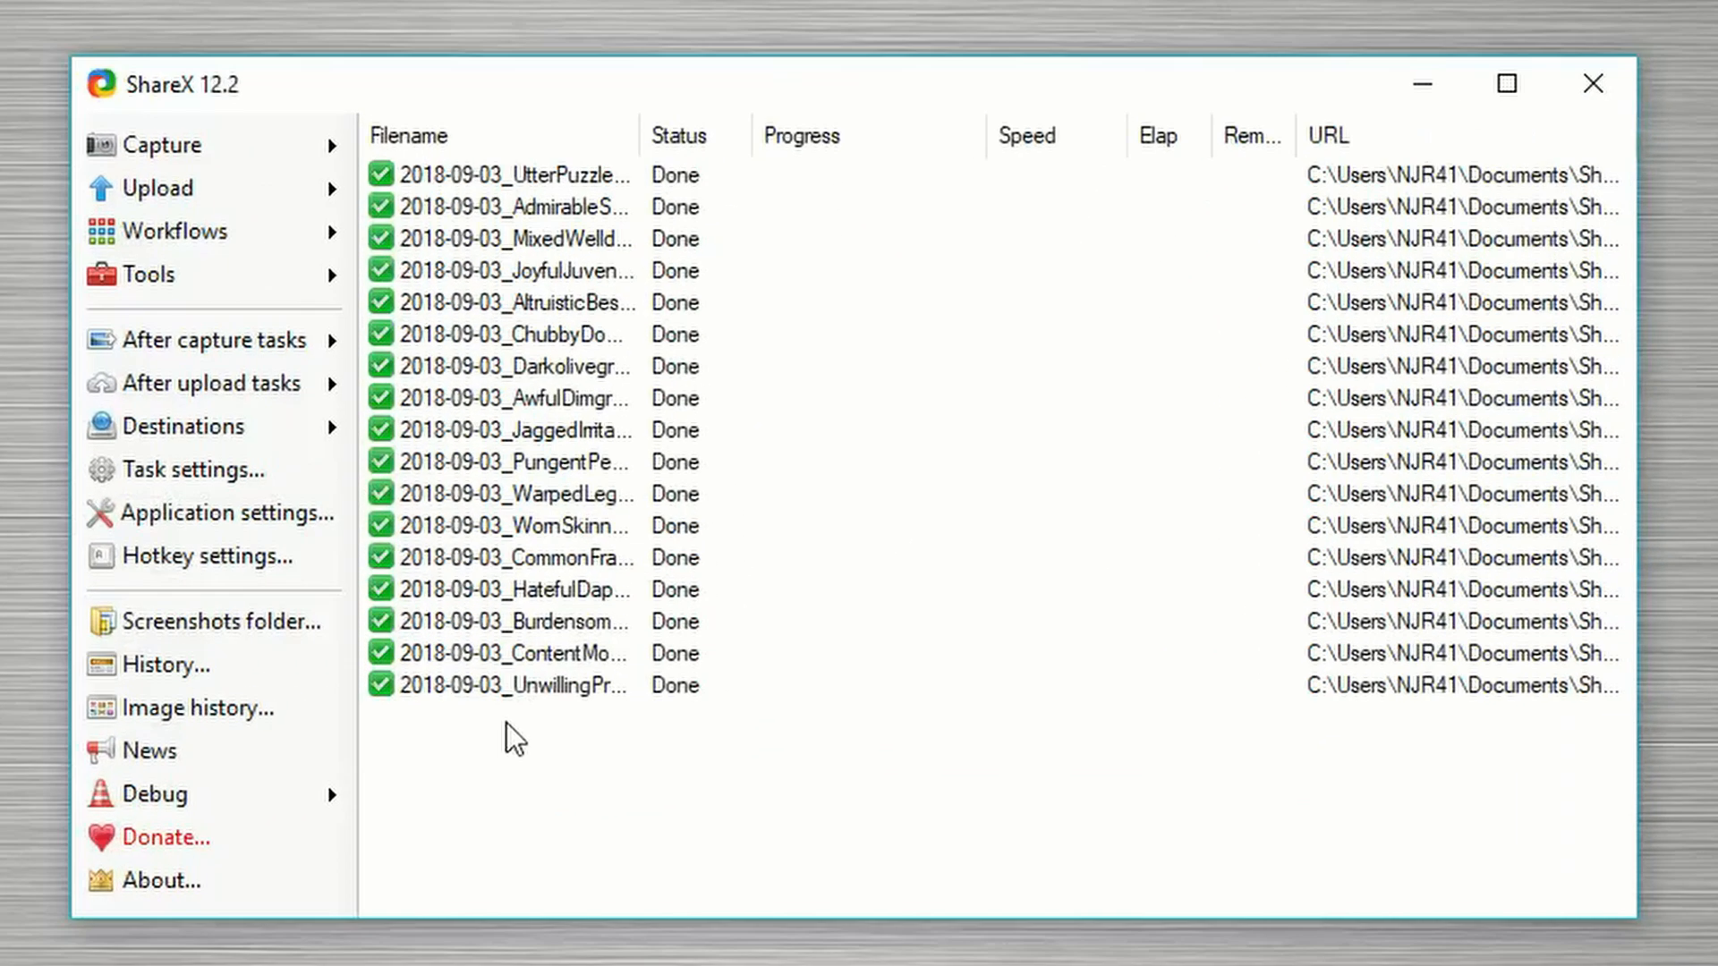
Step: Upload the newest region capture and open its uploaded entry from the task list
click(725, 659)
right_click(728, 658)
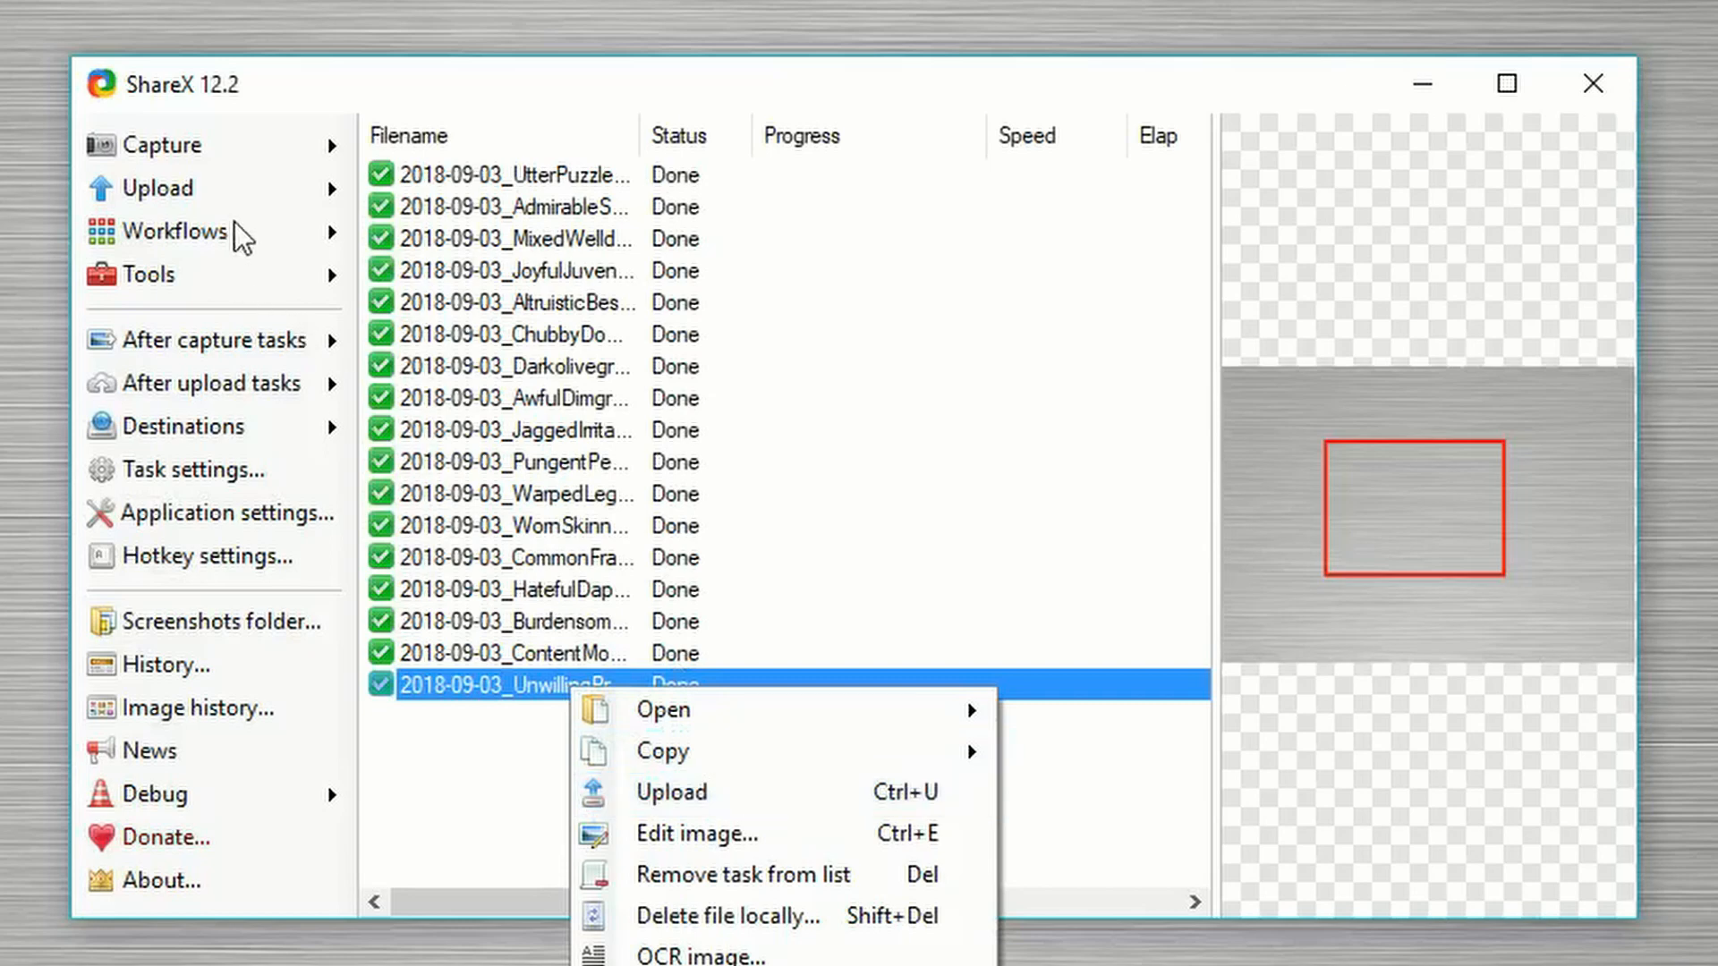
click(786, 797)
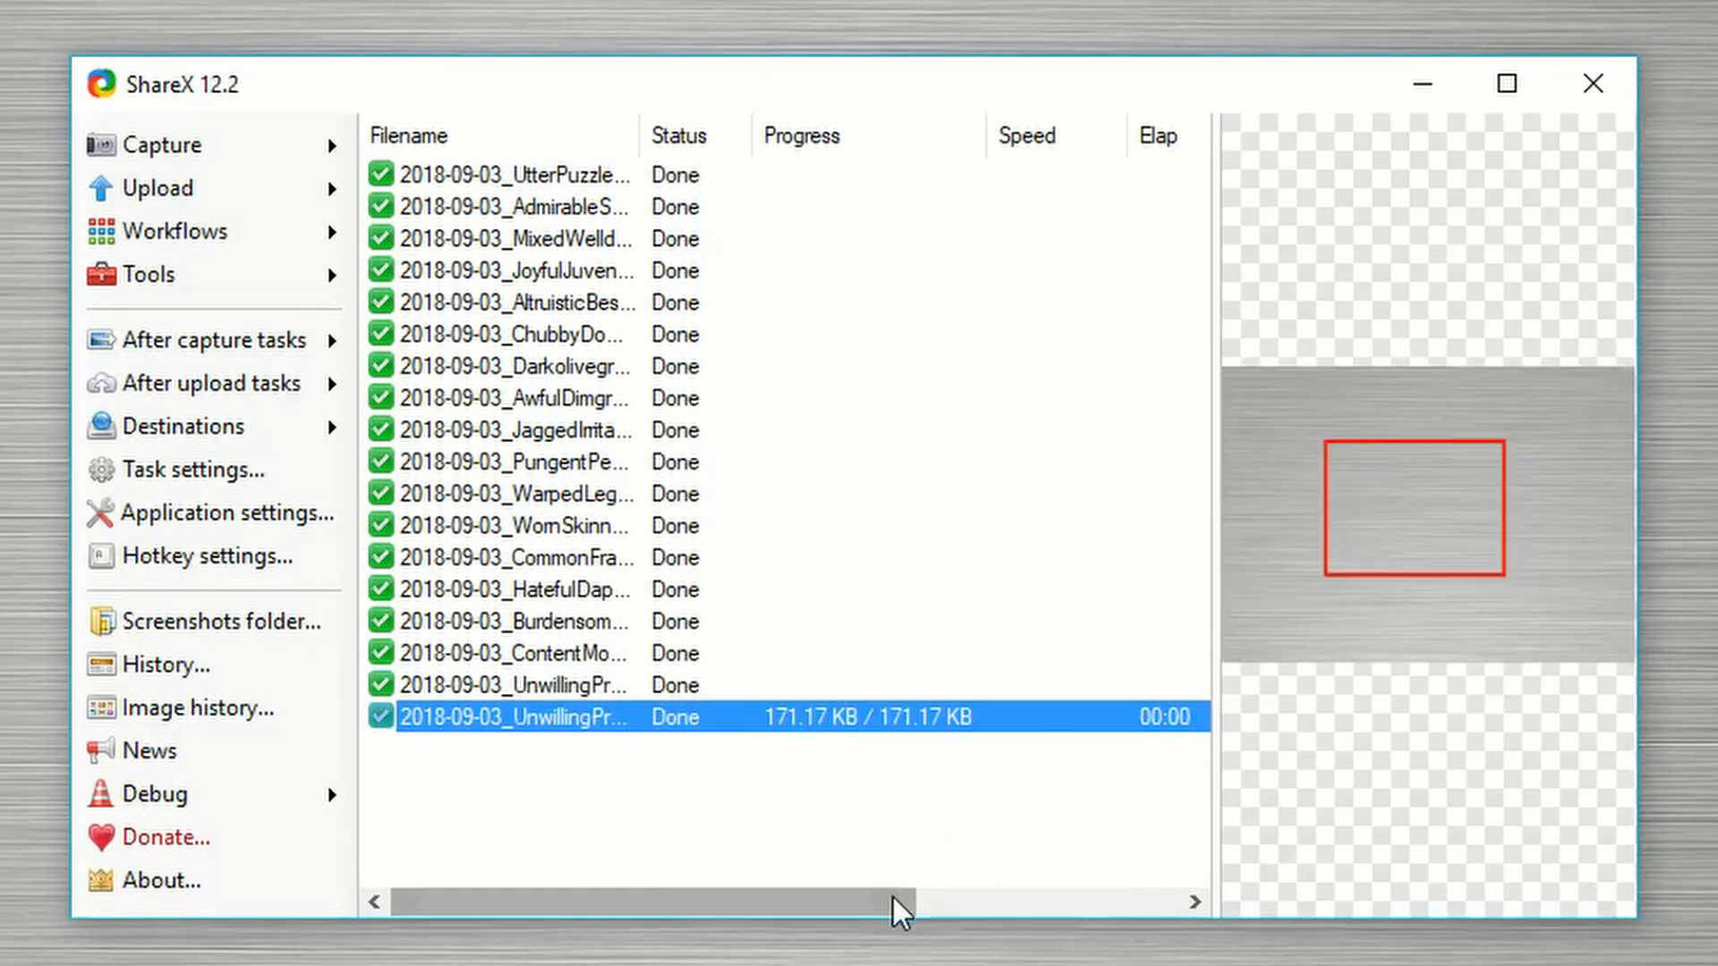
drag(902, 910, 761, 904)
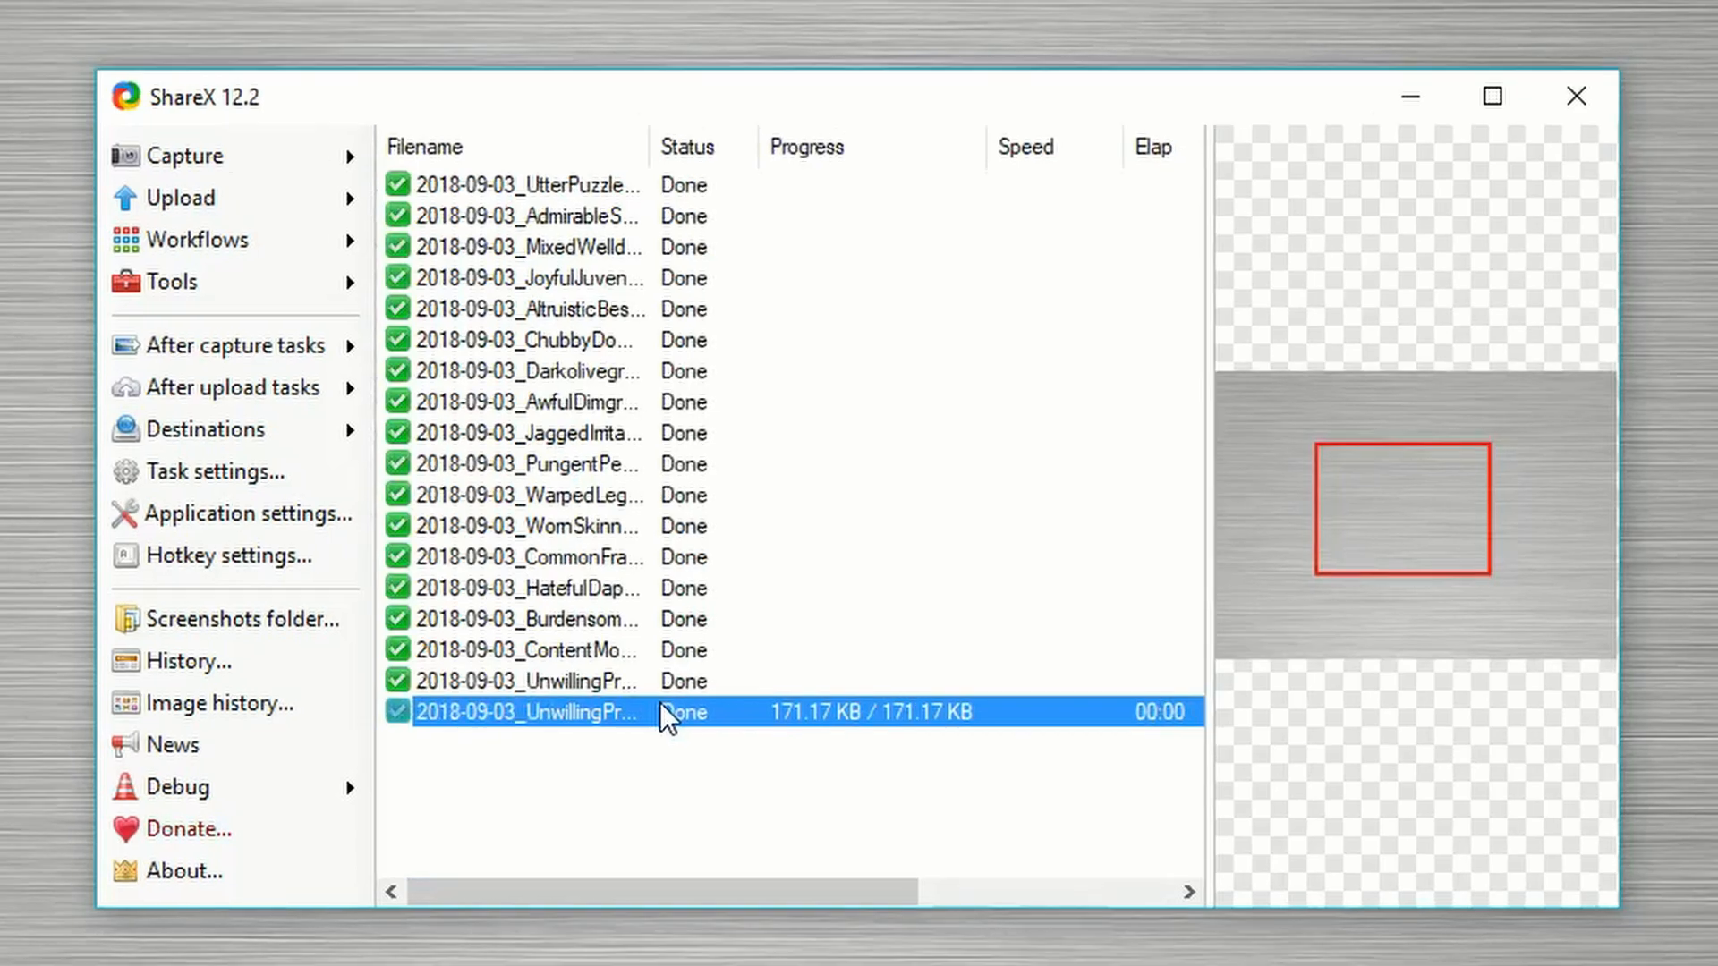
double_click(653, 717)
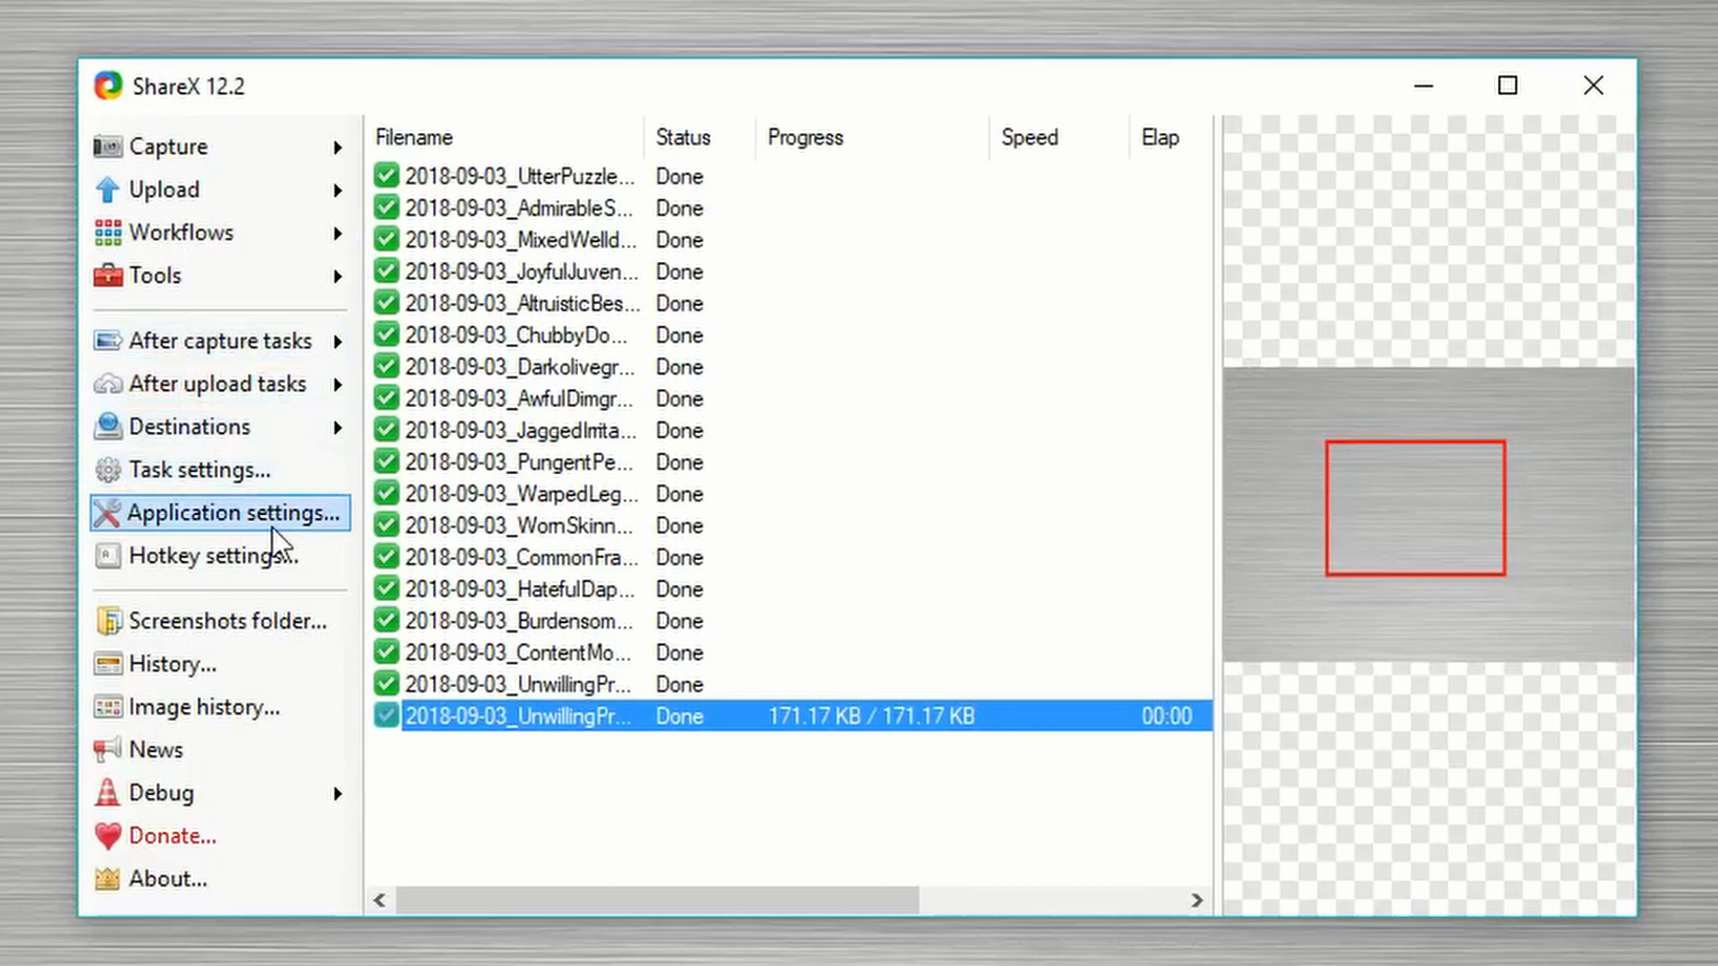
Step: Reopen the destination settings, try Imgur's User account type again, and set it back to Anonymous
click(193, 427)
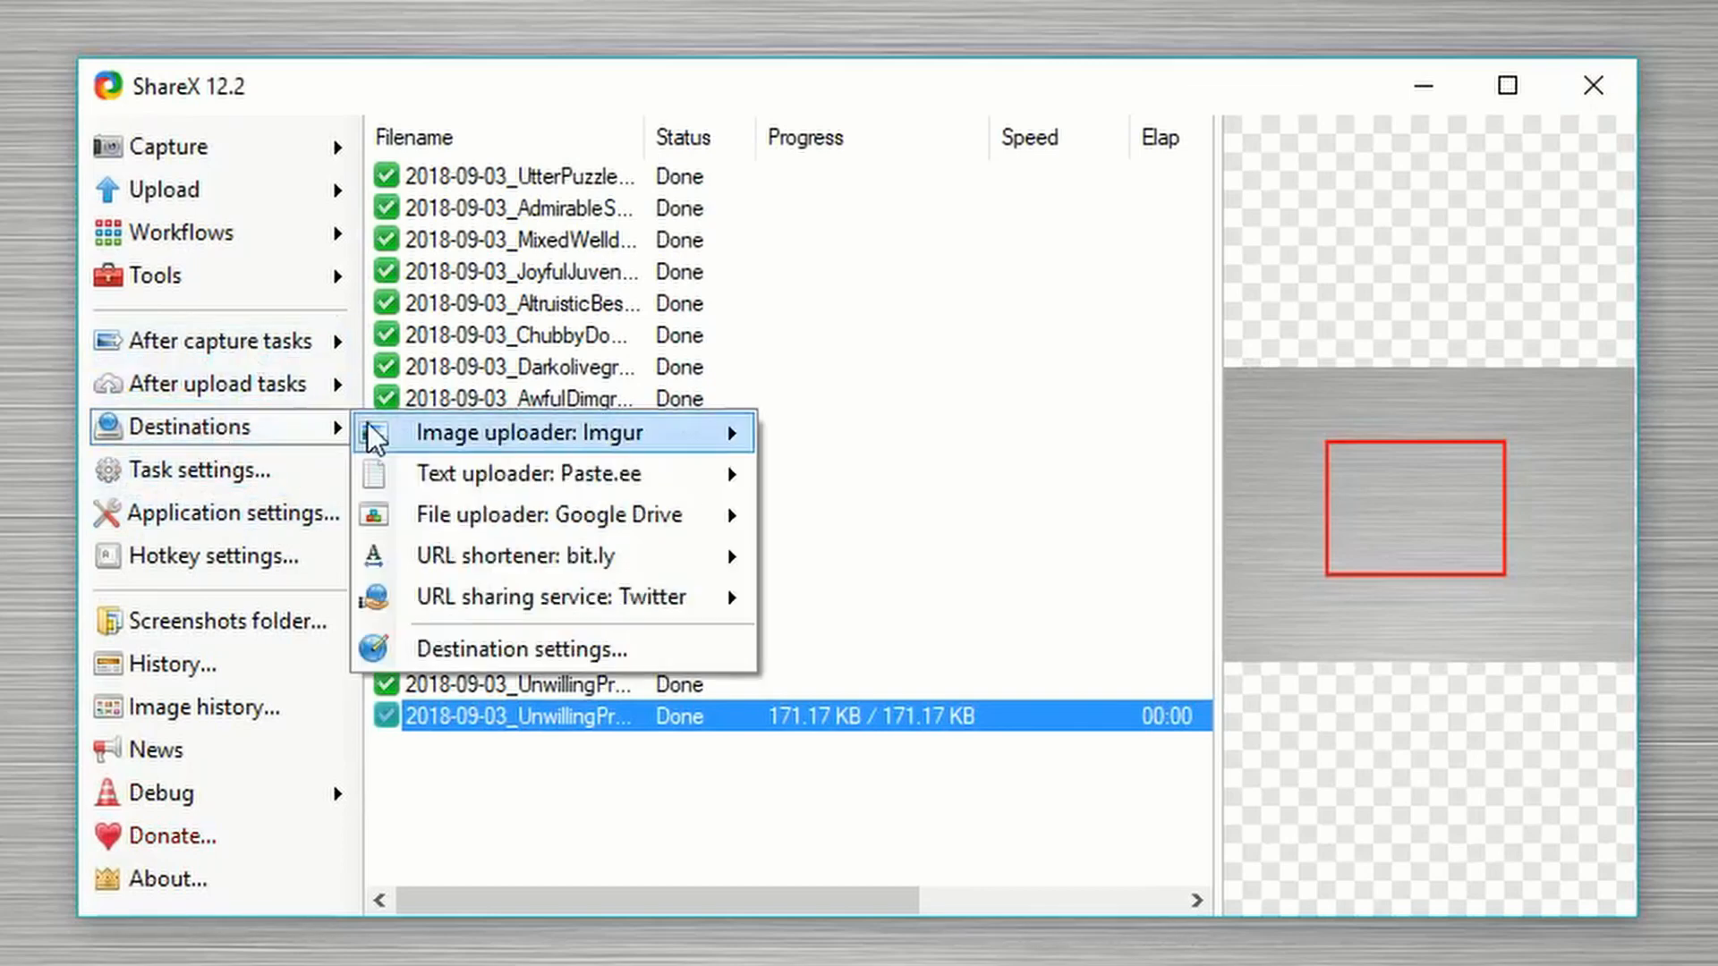
click(568, 648)
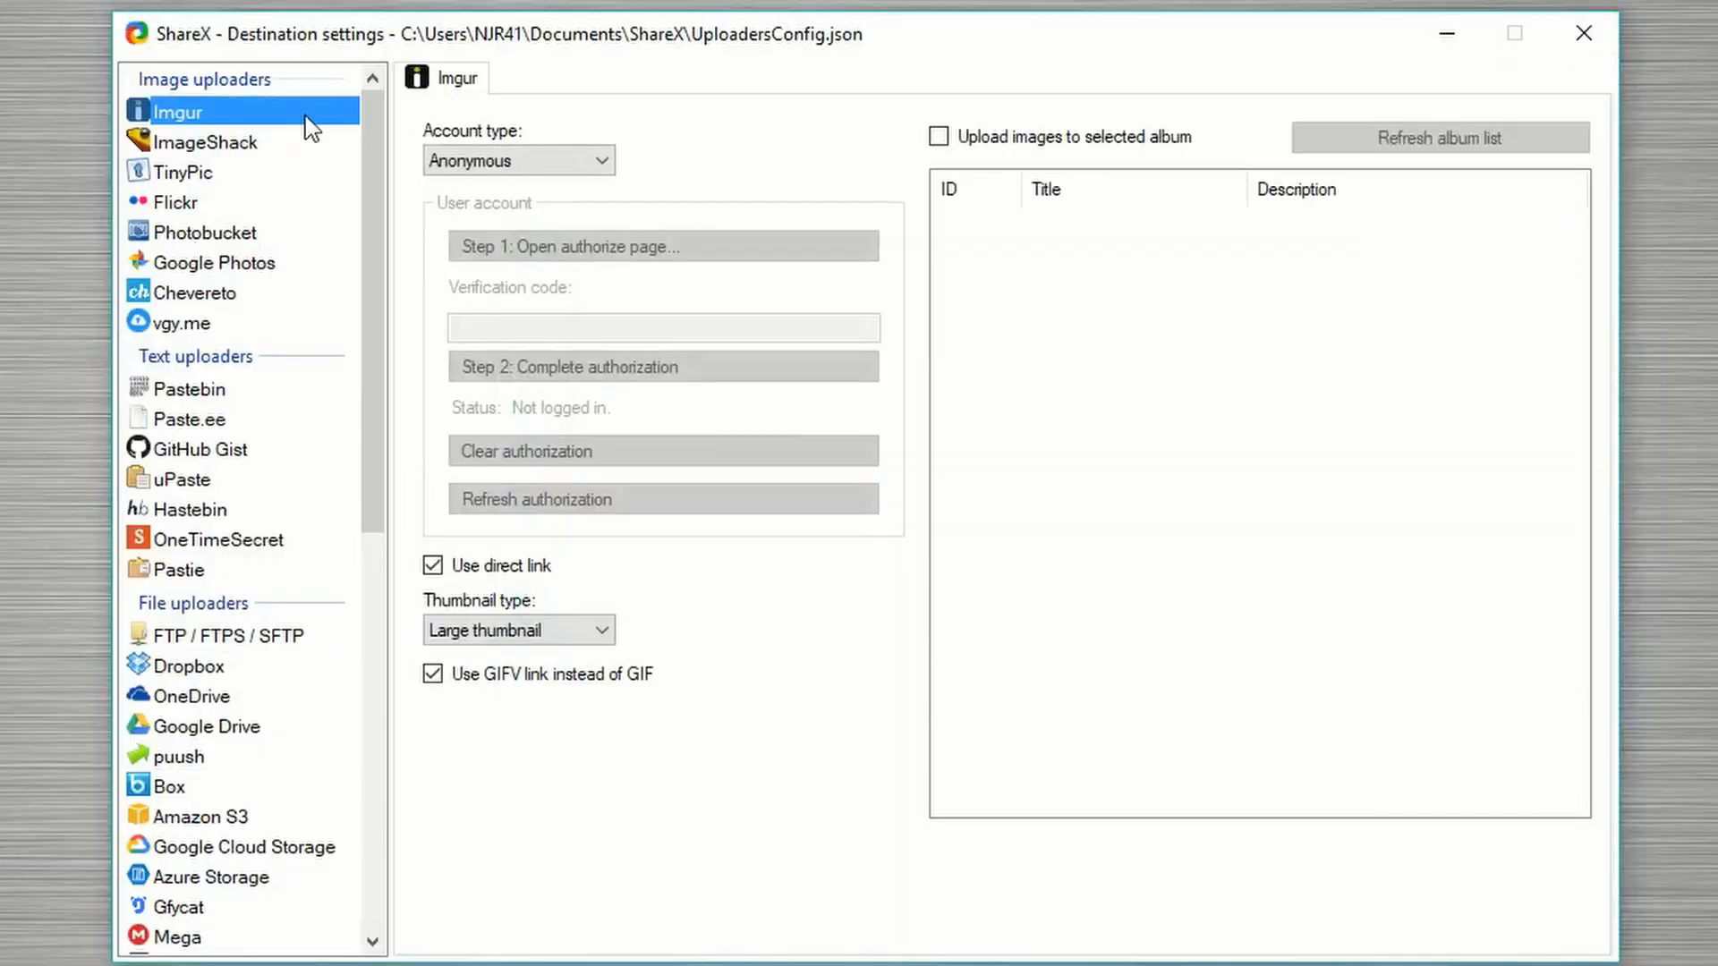
click(544, 158)
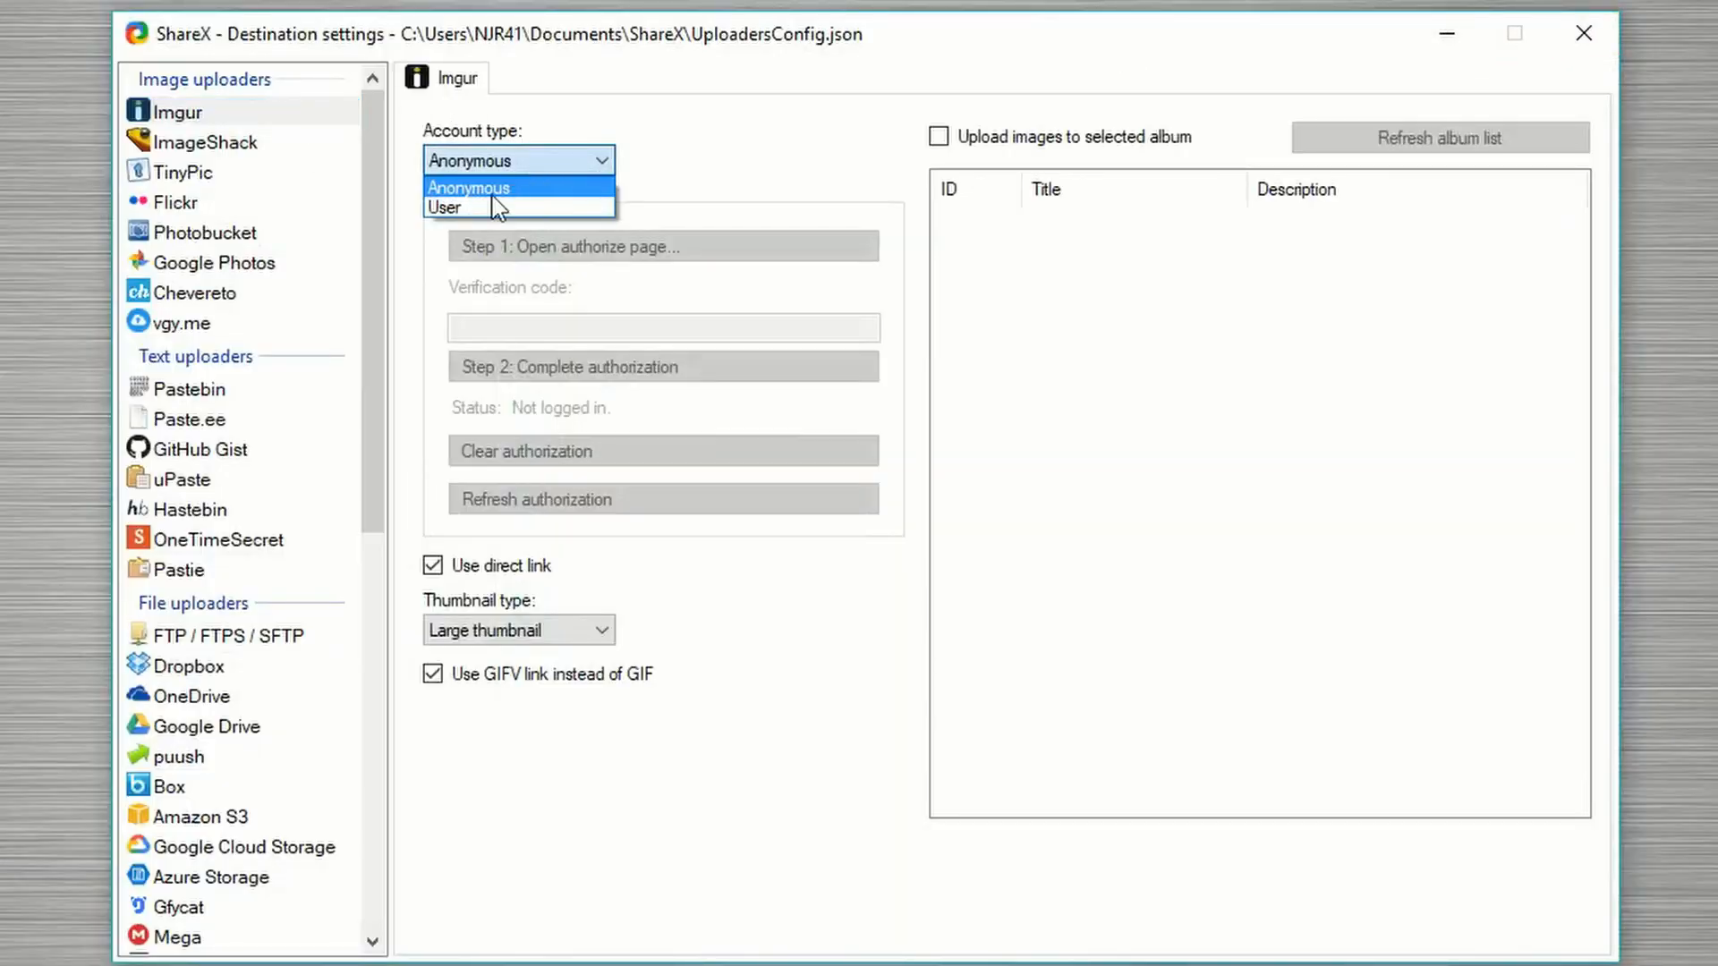
click(473, 209)
click(493, 161)
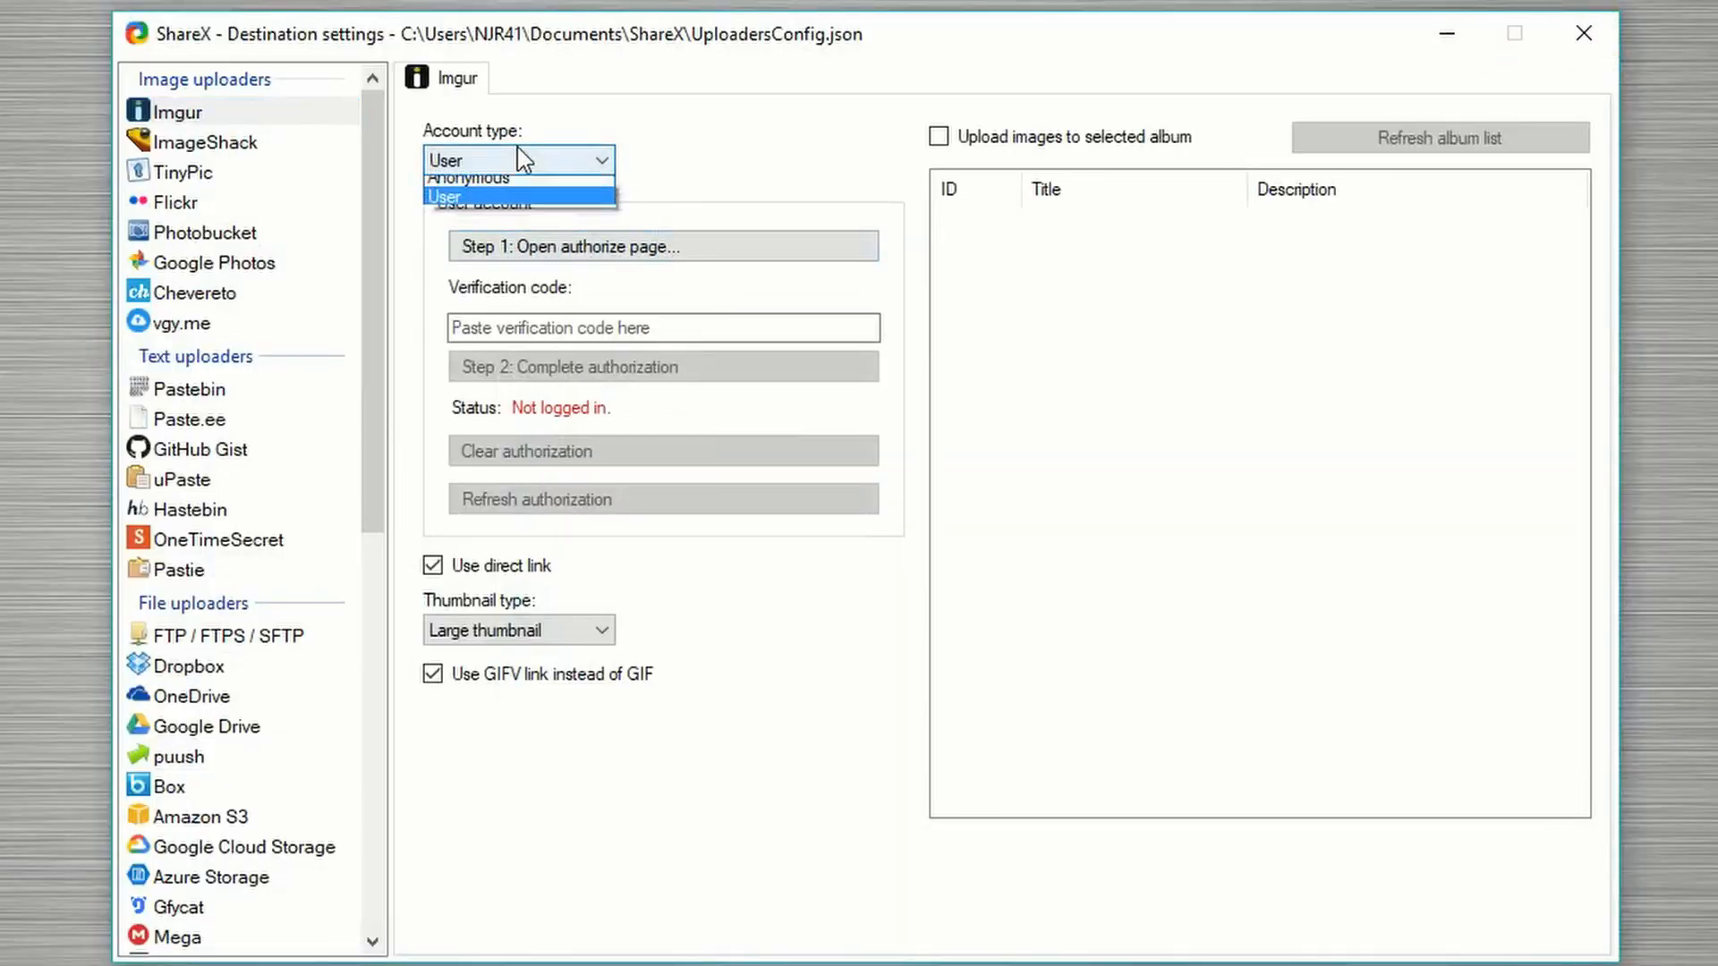
click(452, 187)
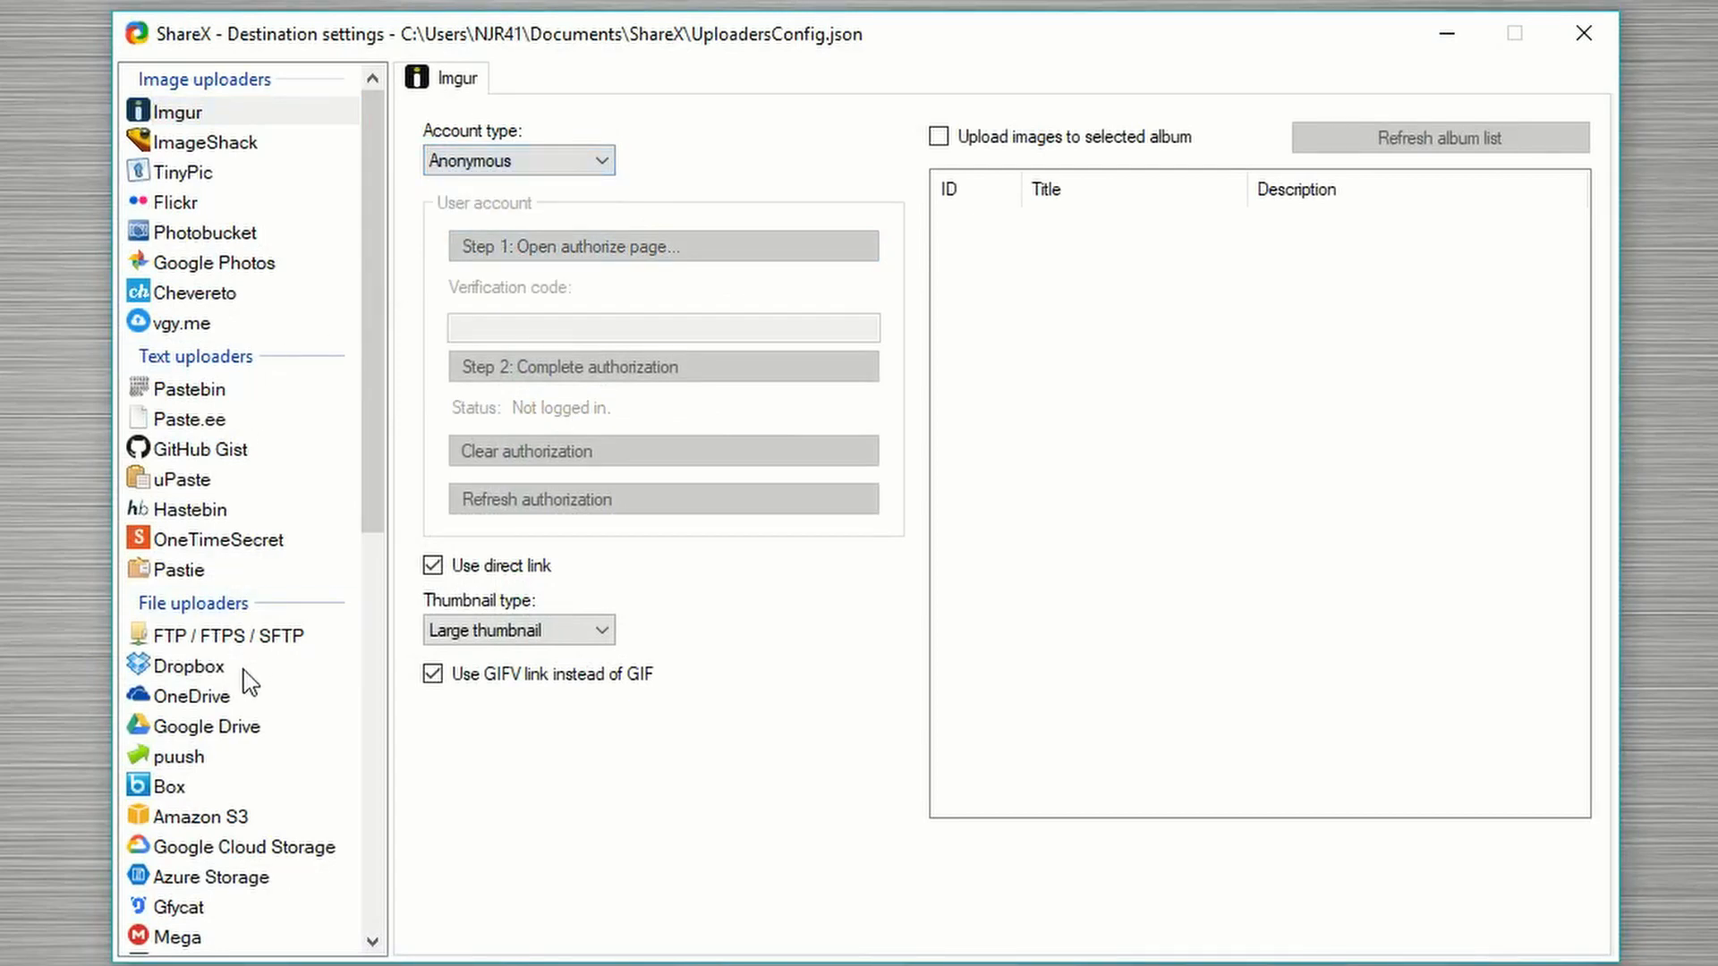
Step: Examine the Google Drive and FTP / FTPS / SFTP settings and the remaining uploaders, return to Imgur, and close the destination settings
click(224, 734)
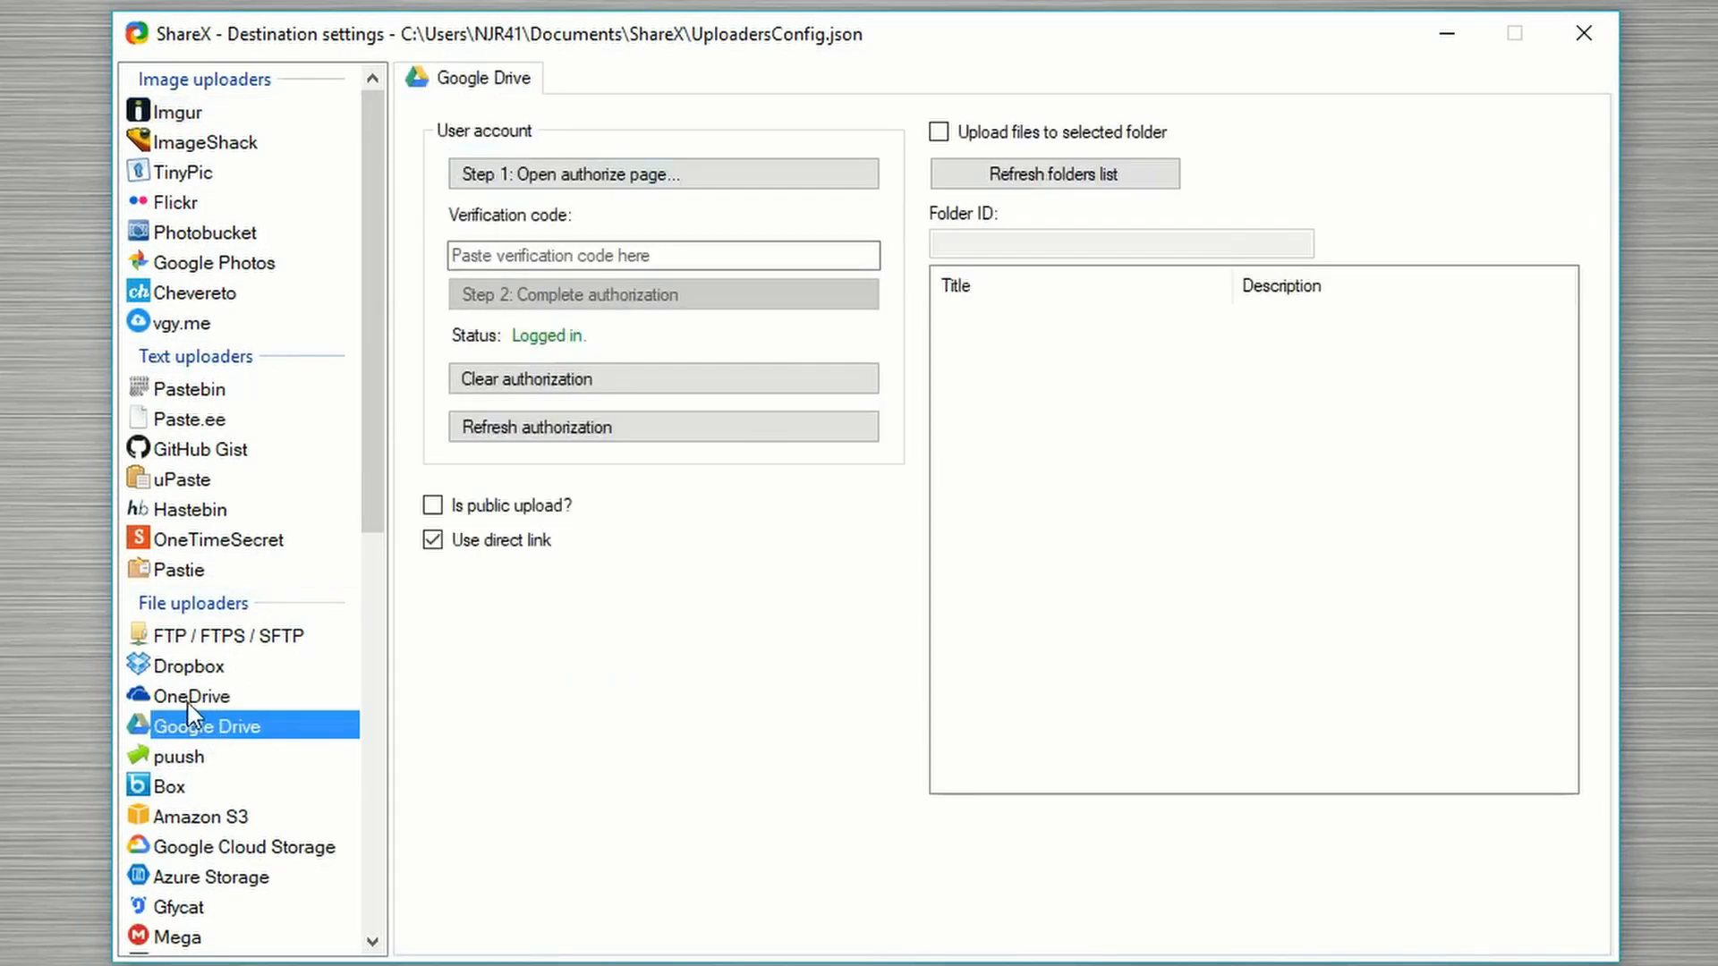
click(228, 636)
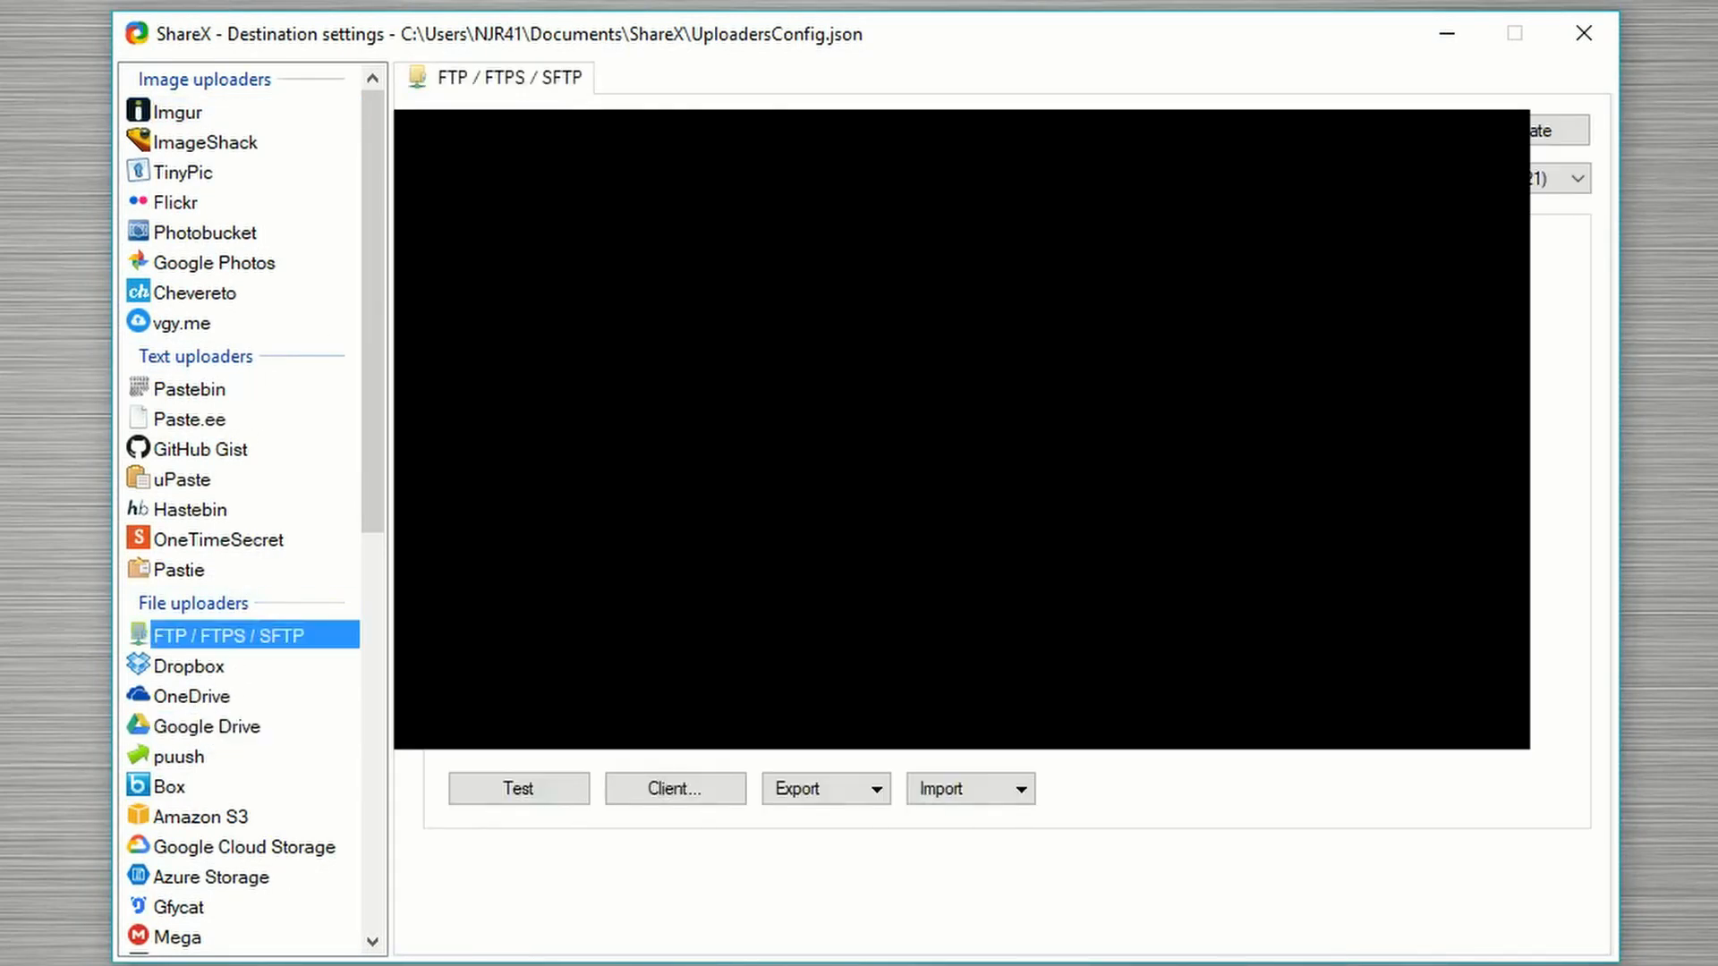
scroll(274, 447, down, 9)
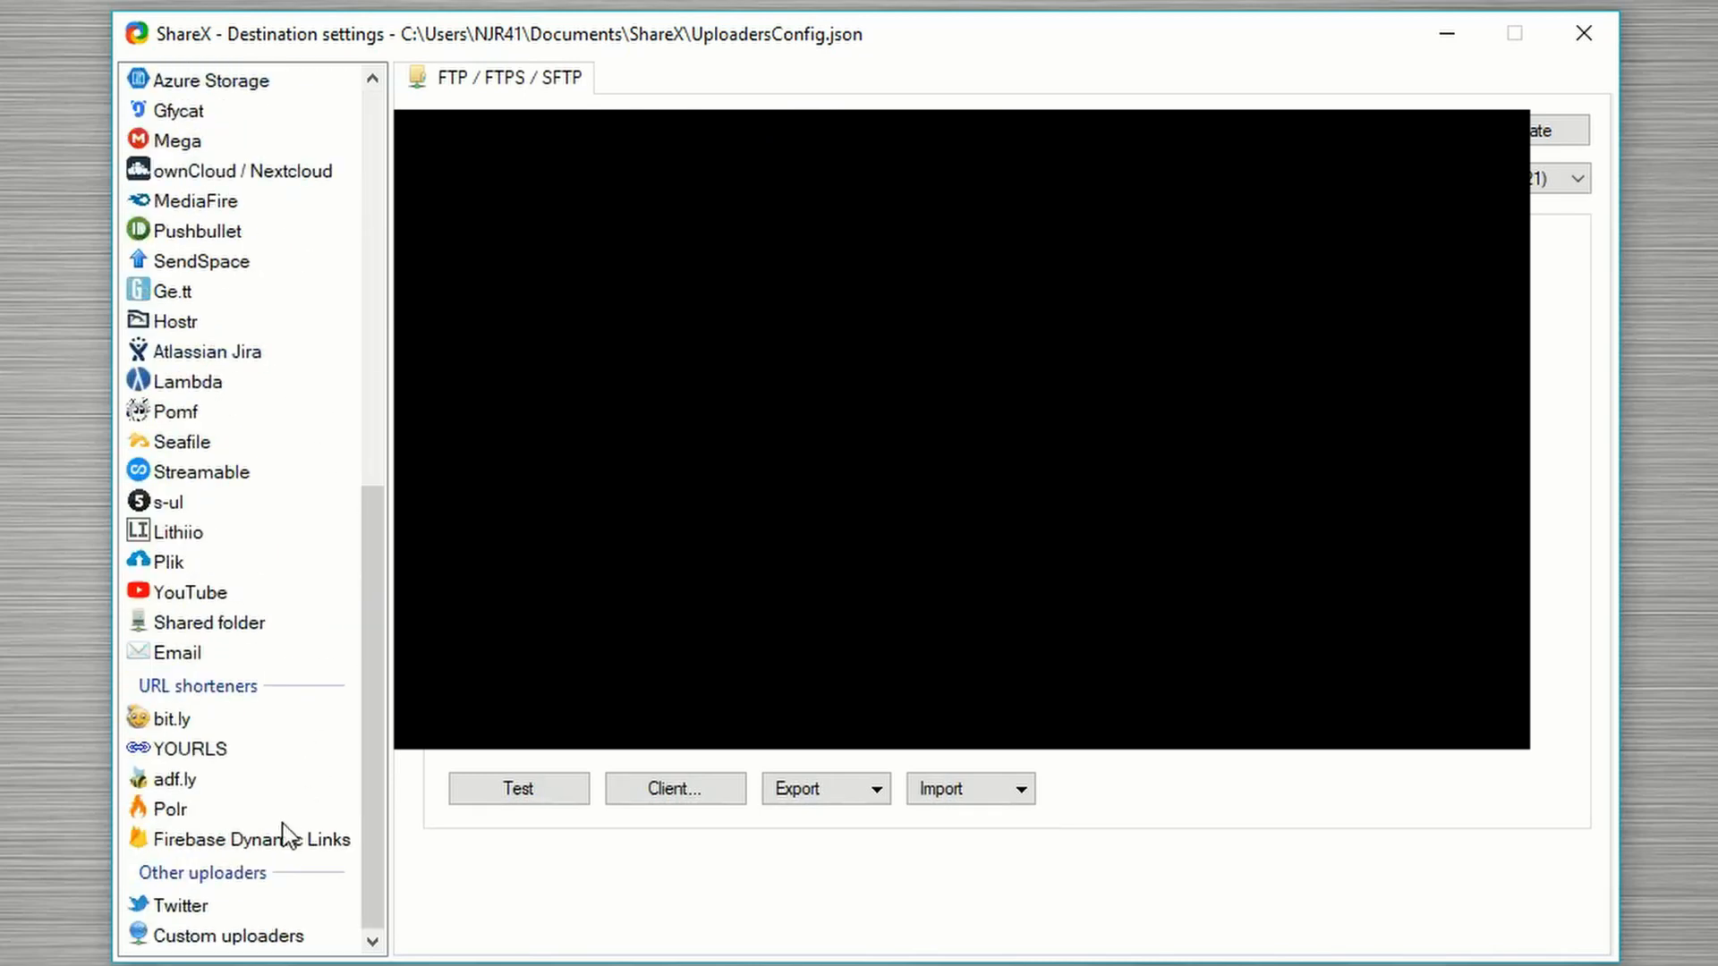
scroll(283, 832, up, 9)
click(248, 118)
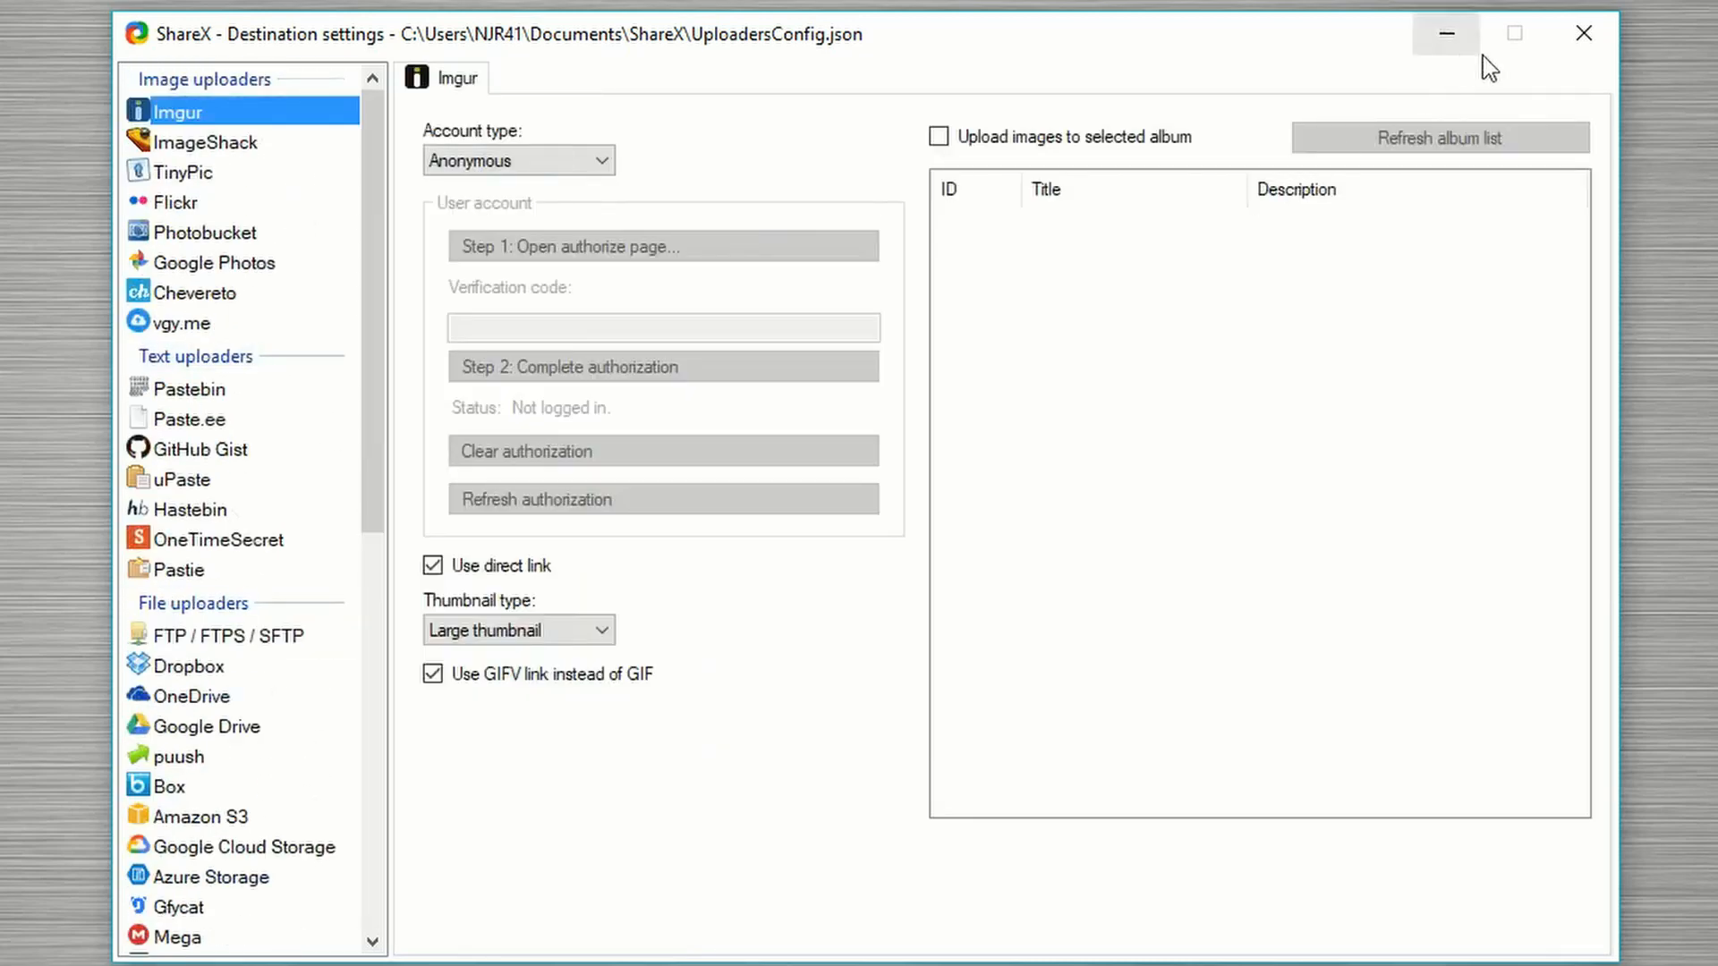
click(1574, 32)
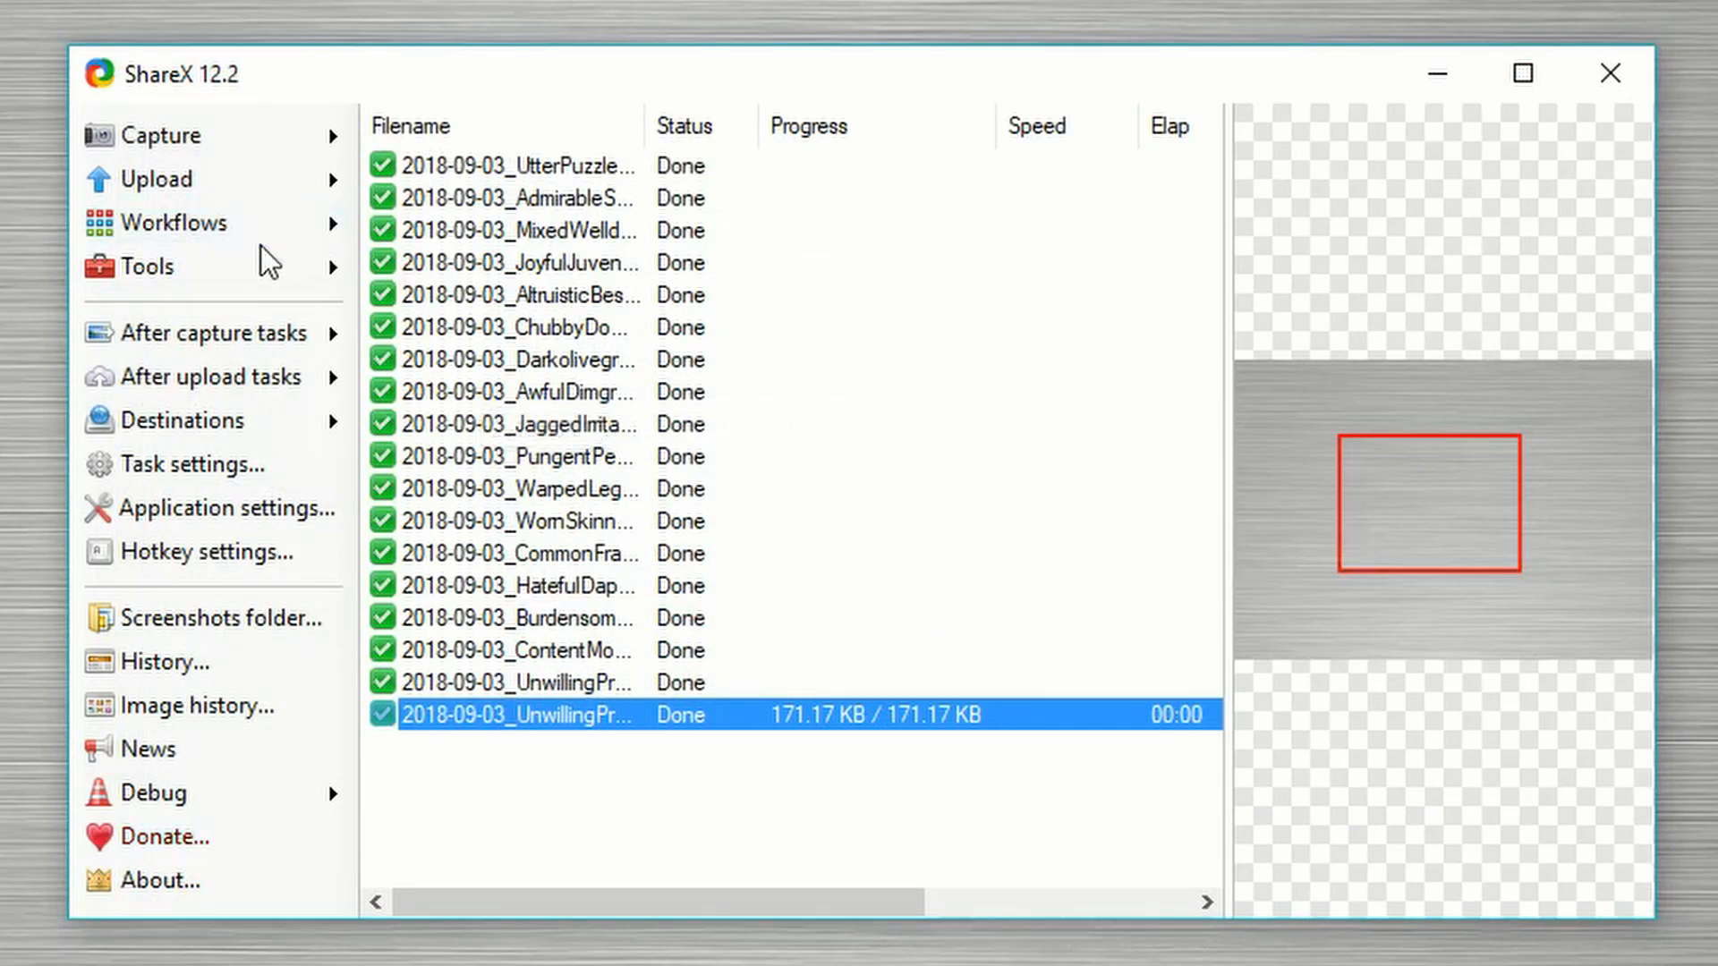
Step: Review the available workflows and open the hotkey settings where they can be added
mouse_move(299, 218)
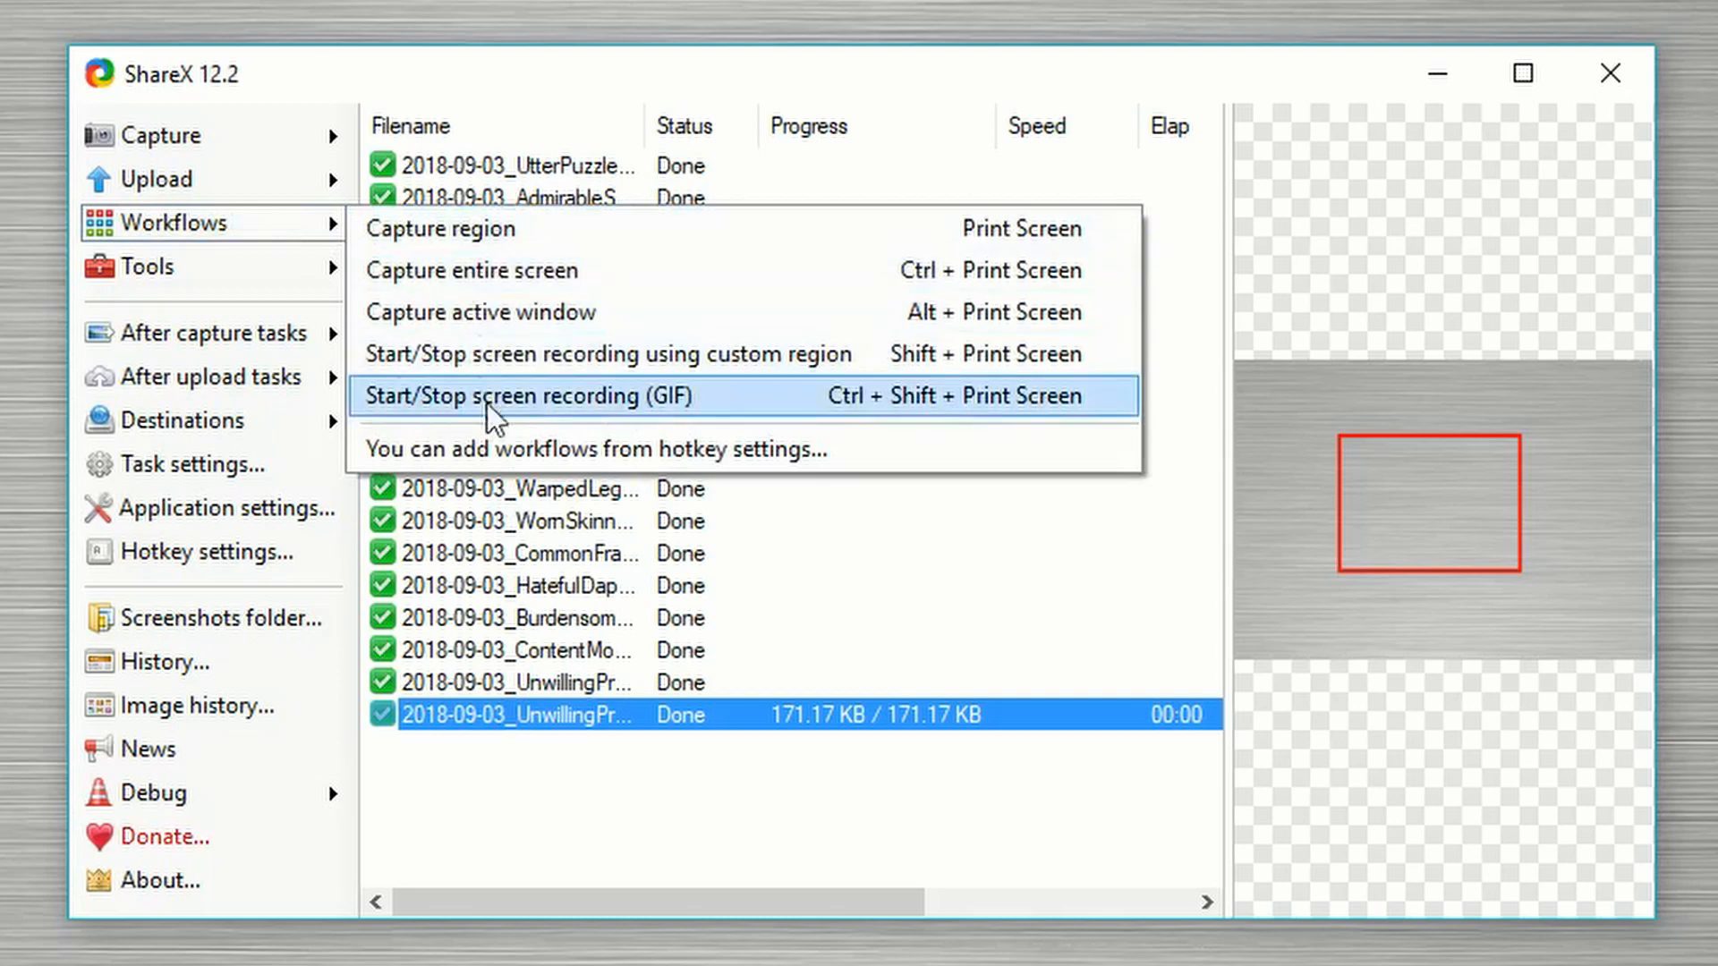
click(507, 439)
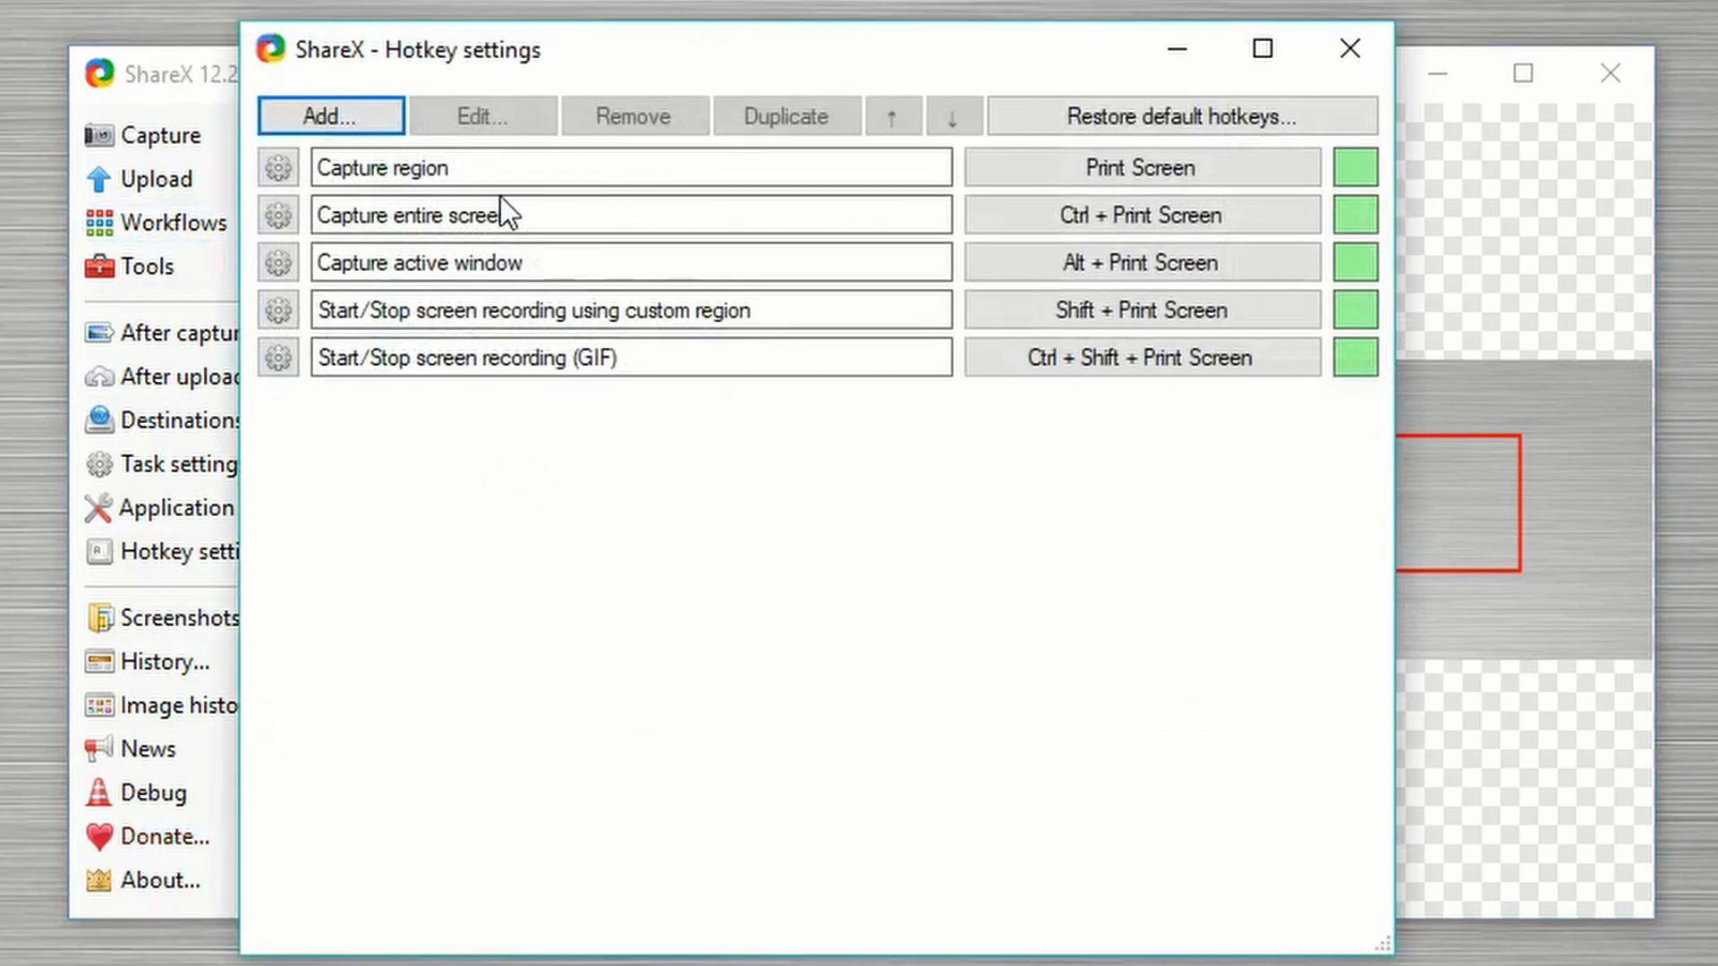
Step: Reopen the hotkey settings from the available workflows and reassign Print Screen as the Capture region hotkey
click(1350, 61)
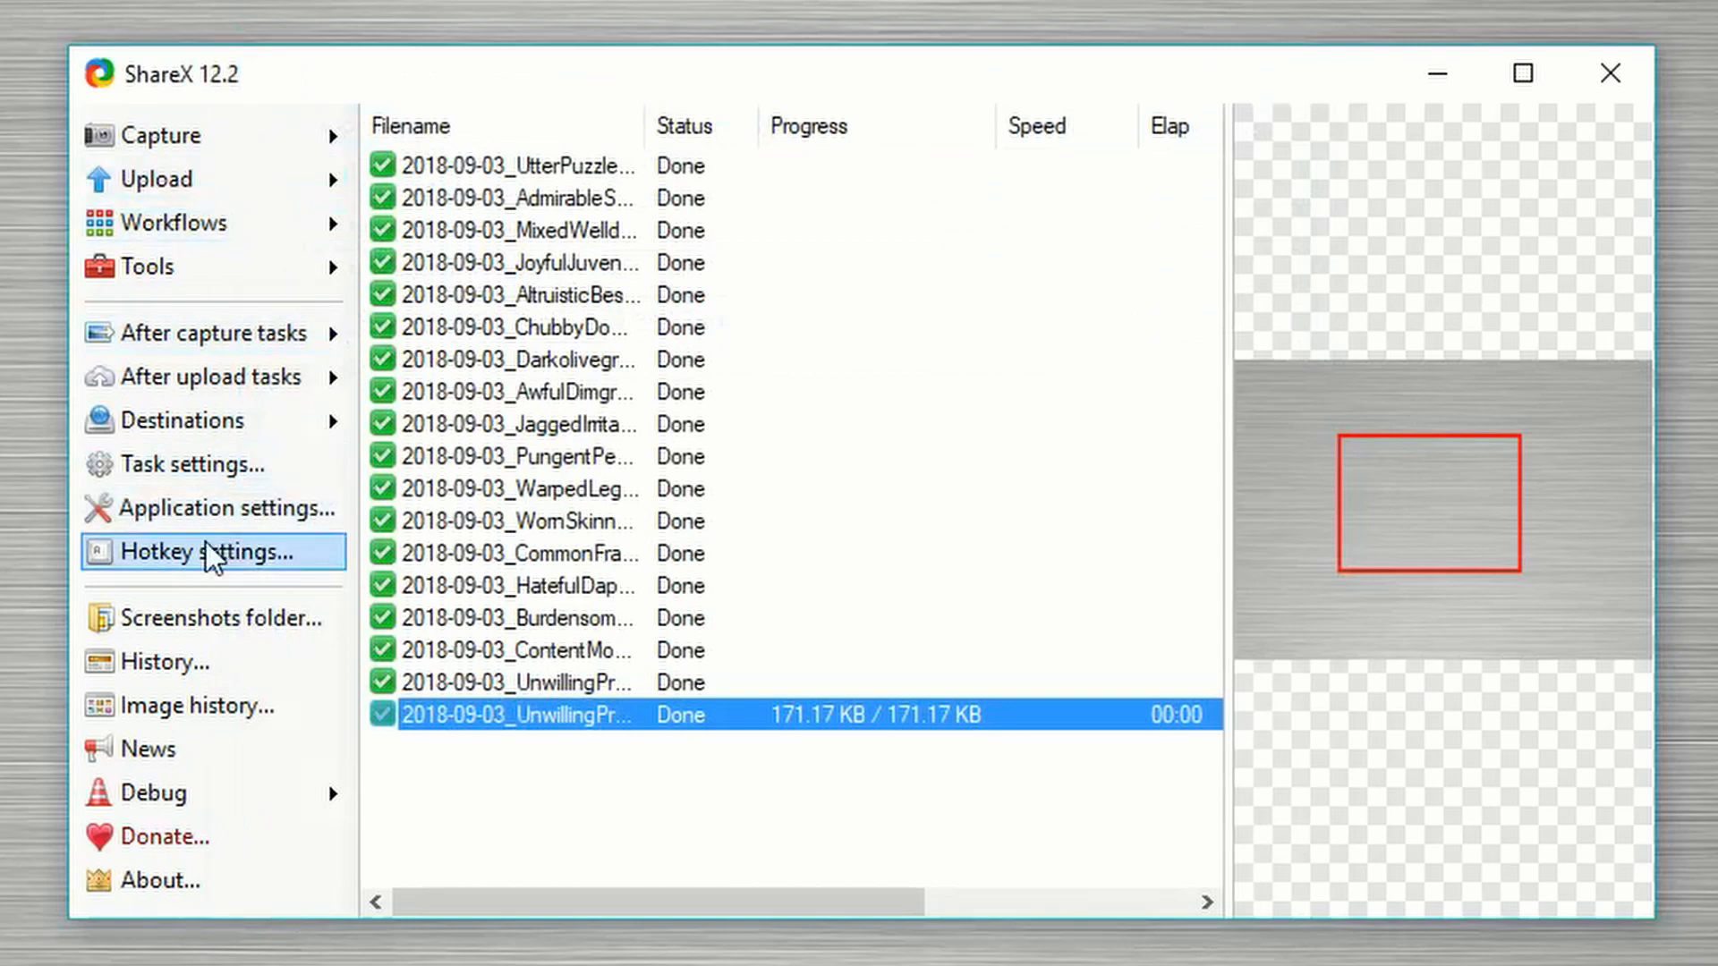
click(211, 209)
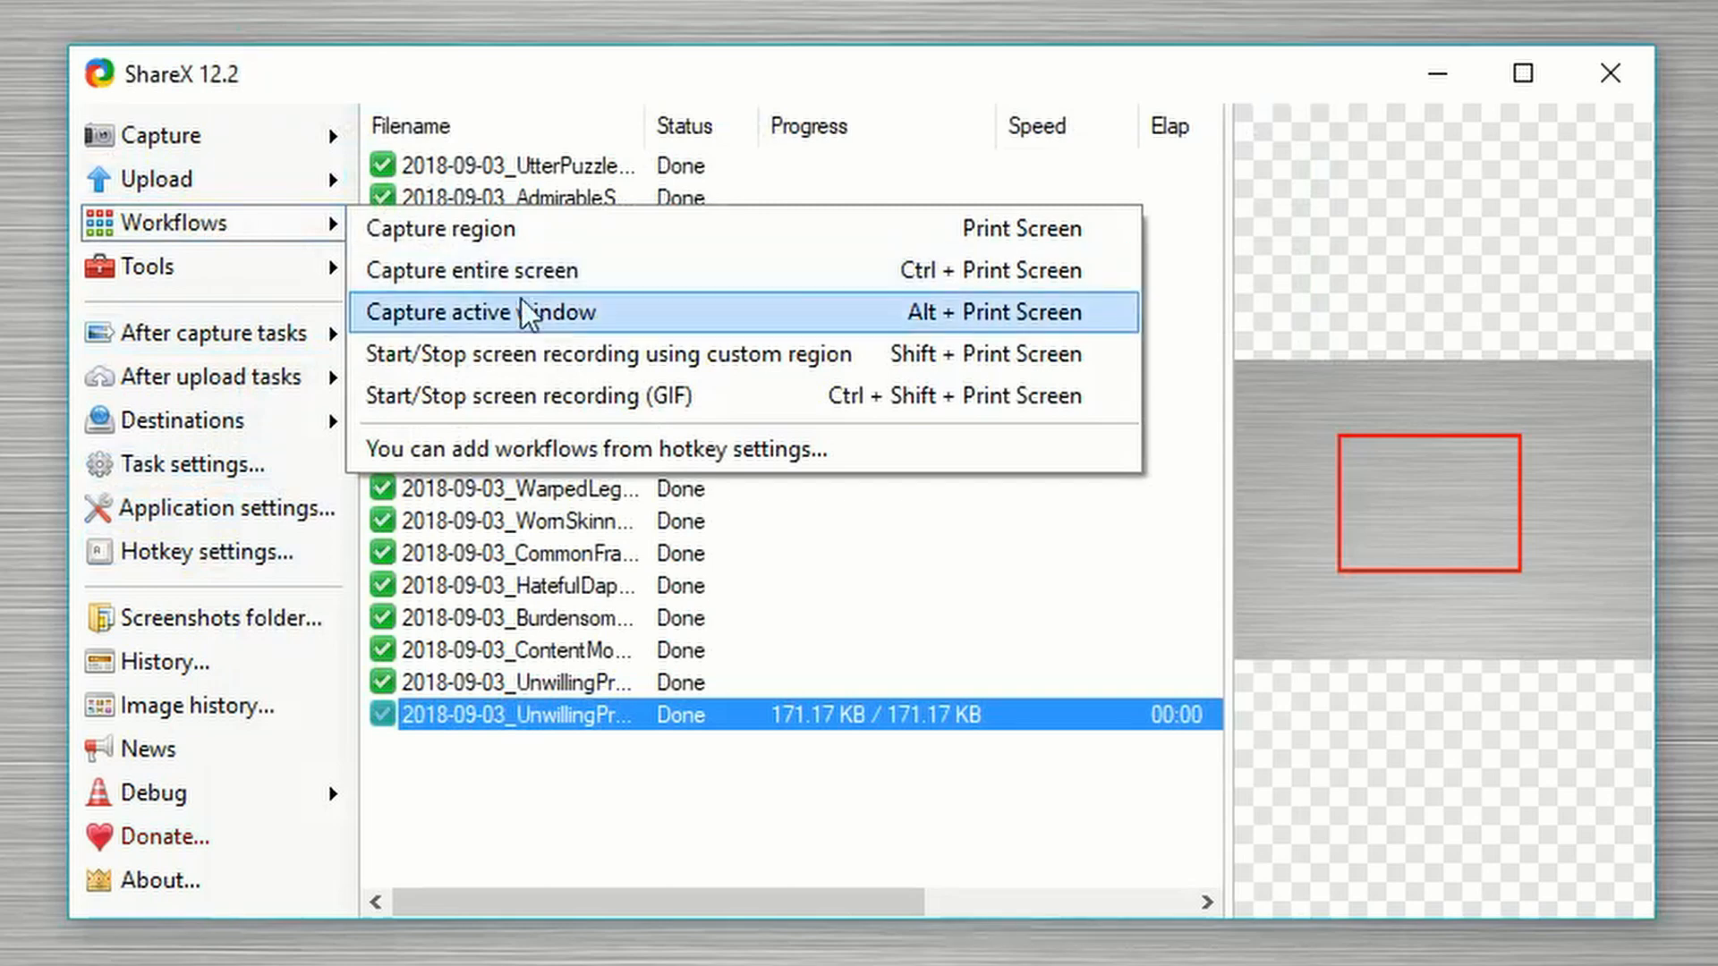
click(597, 449)
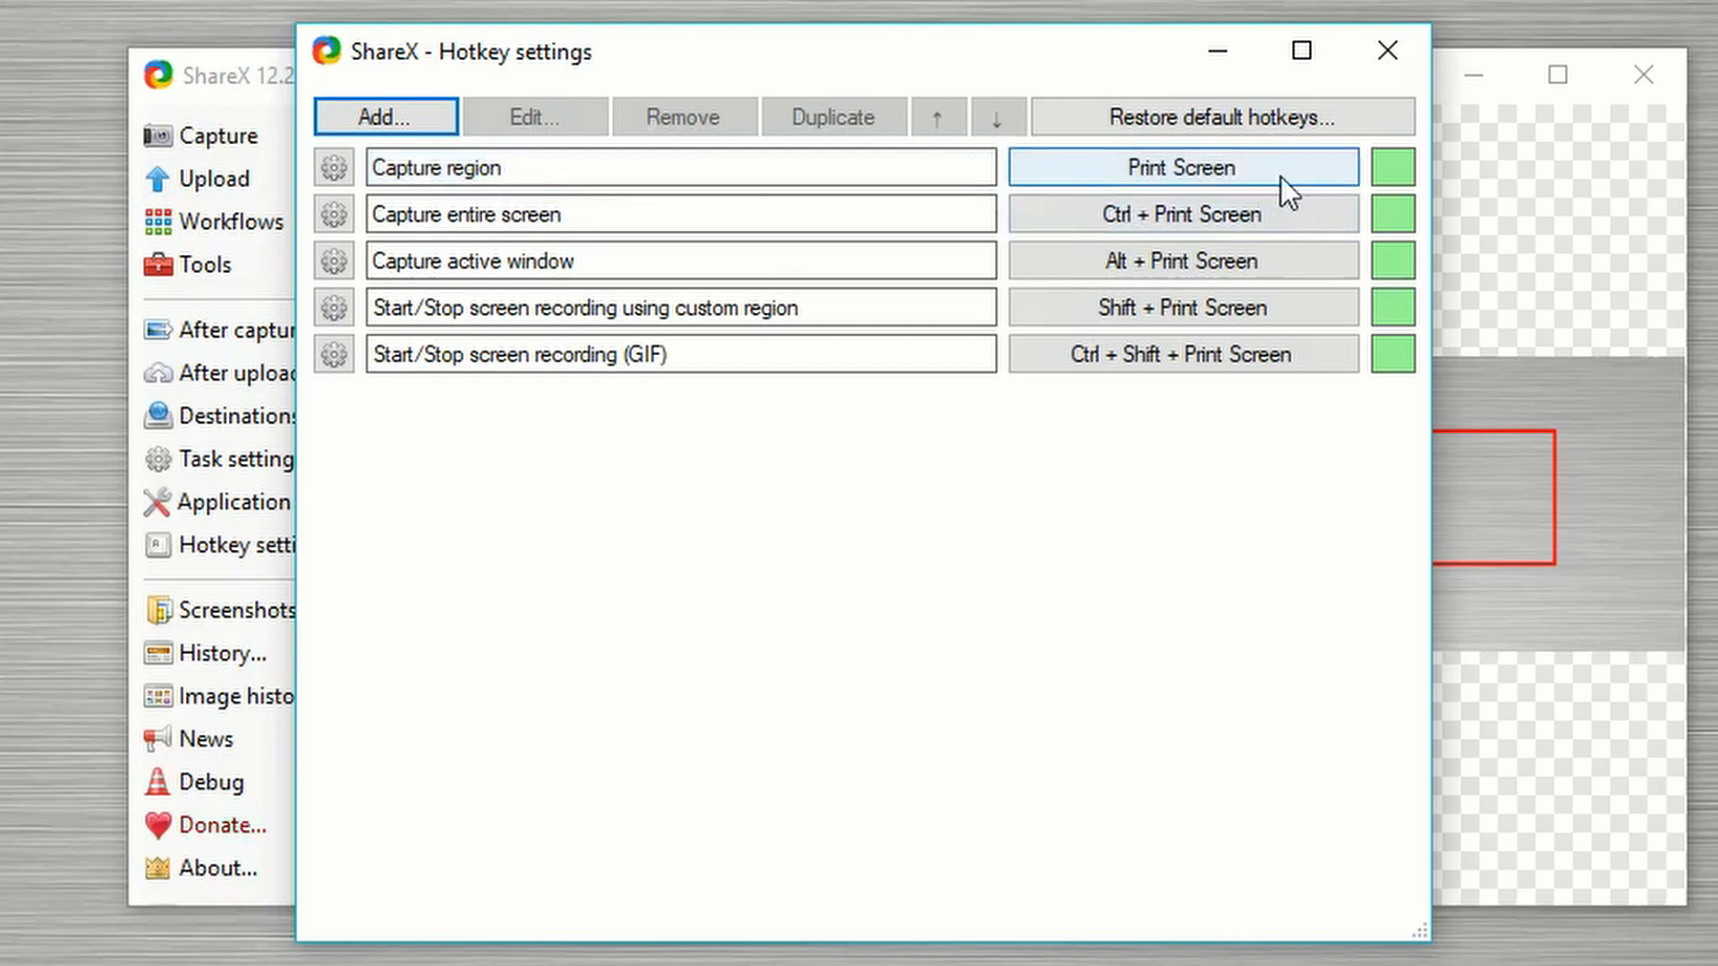
click(1141, 164)
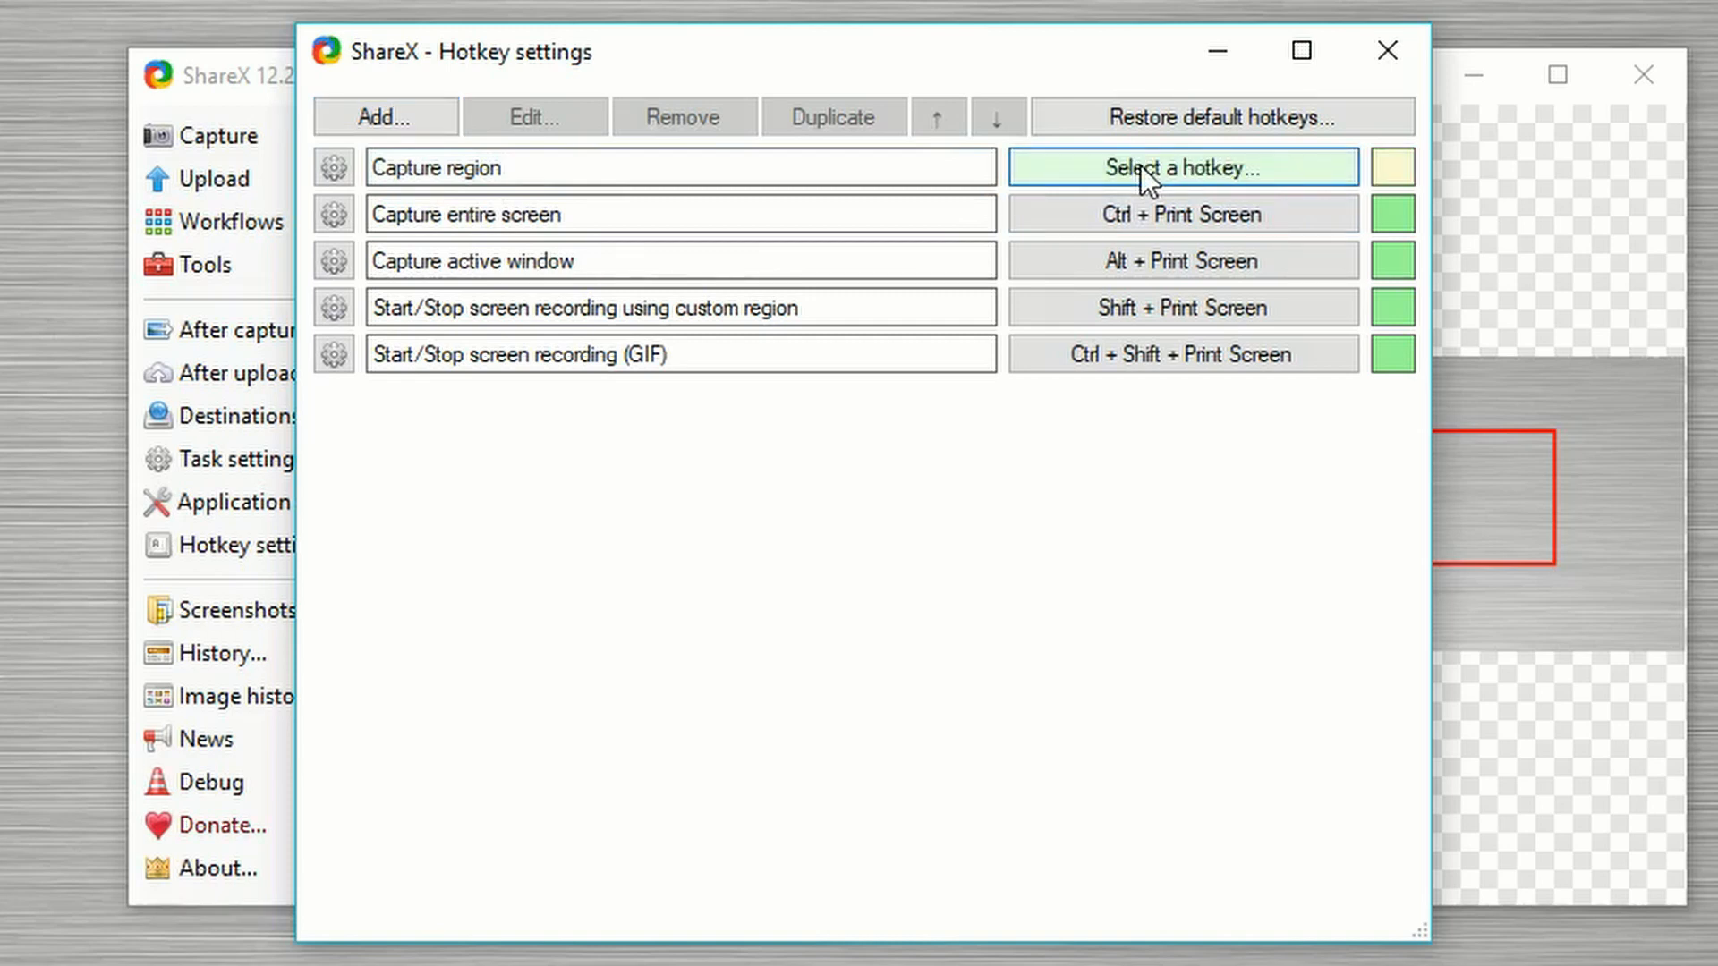
key(Print)
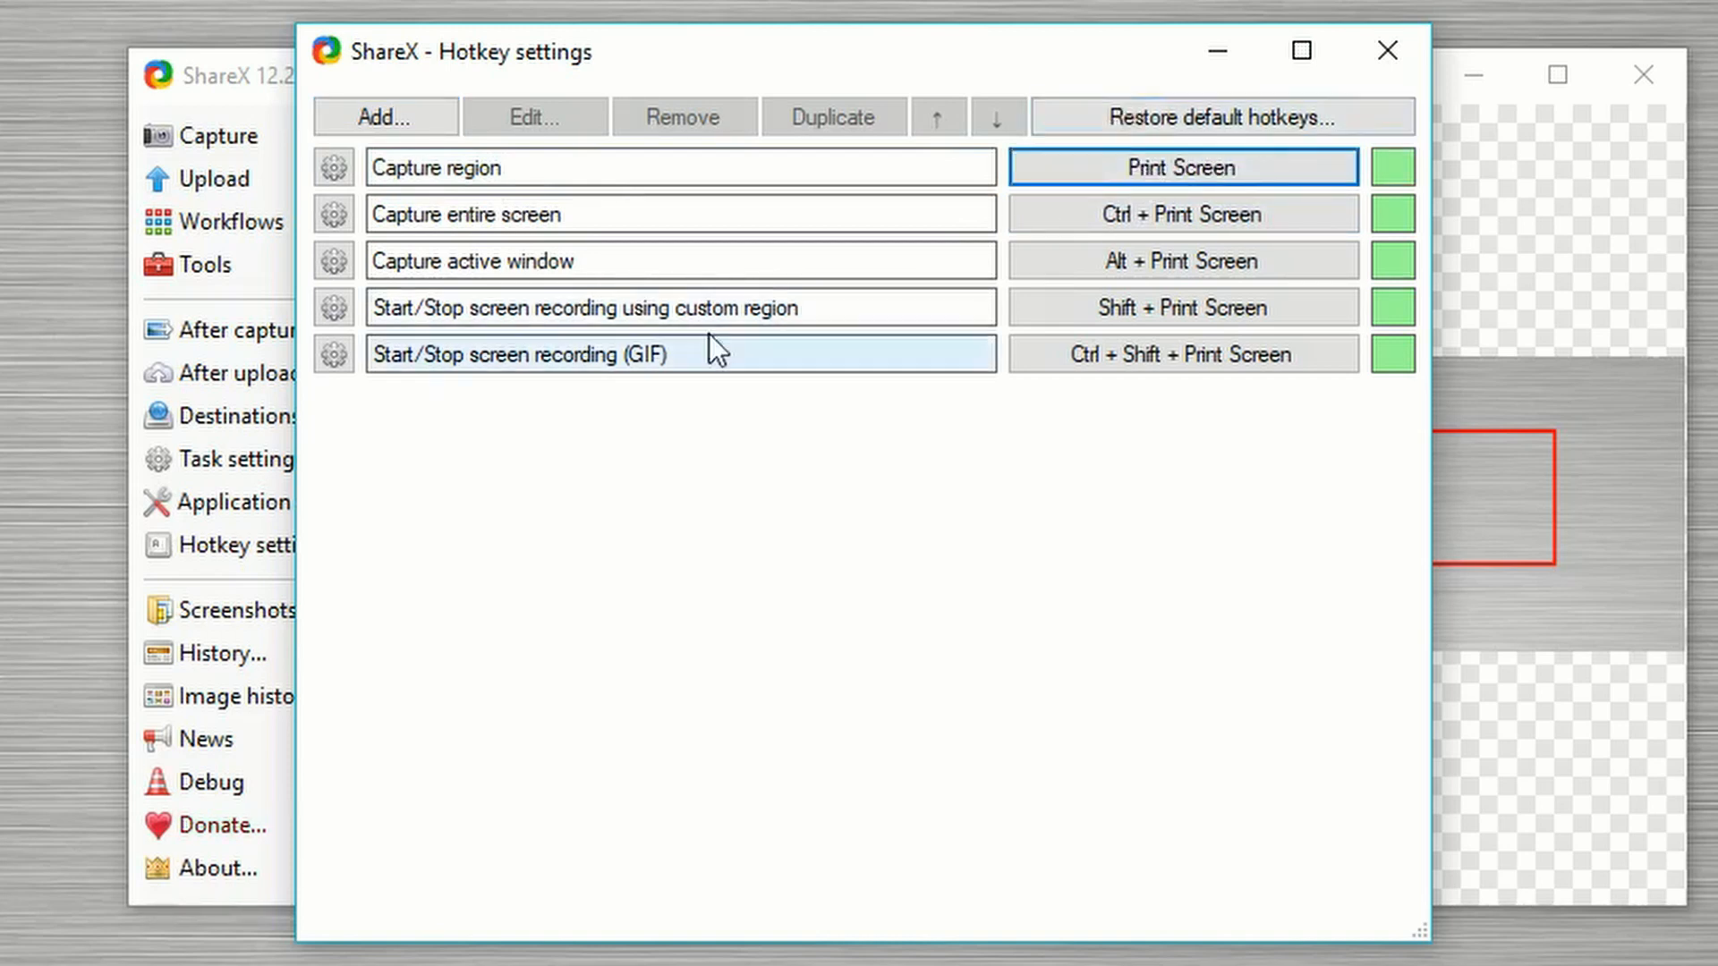
Step: Add a new hotkey entry, set its task to the Capture entire screen option, and close its task settings
click(434, 99)
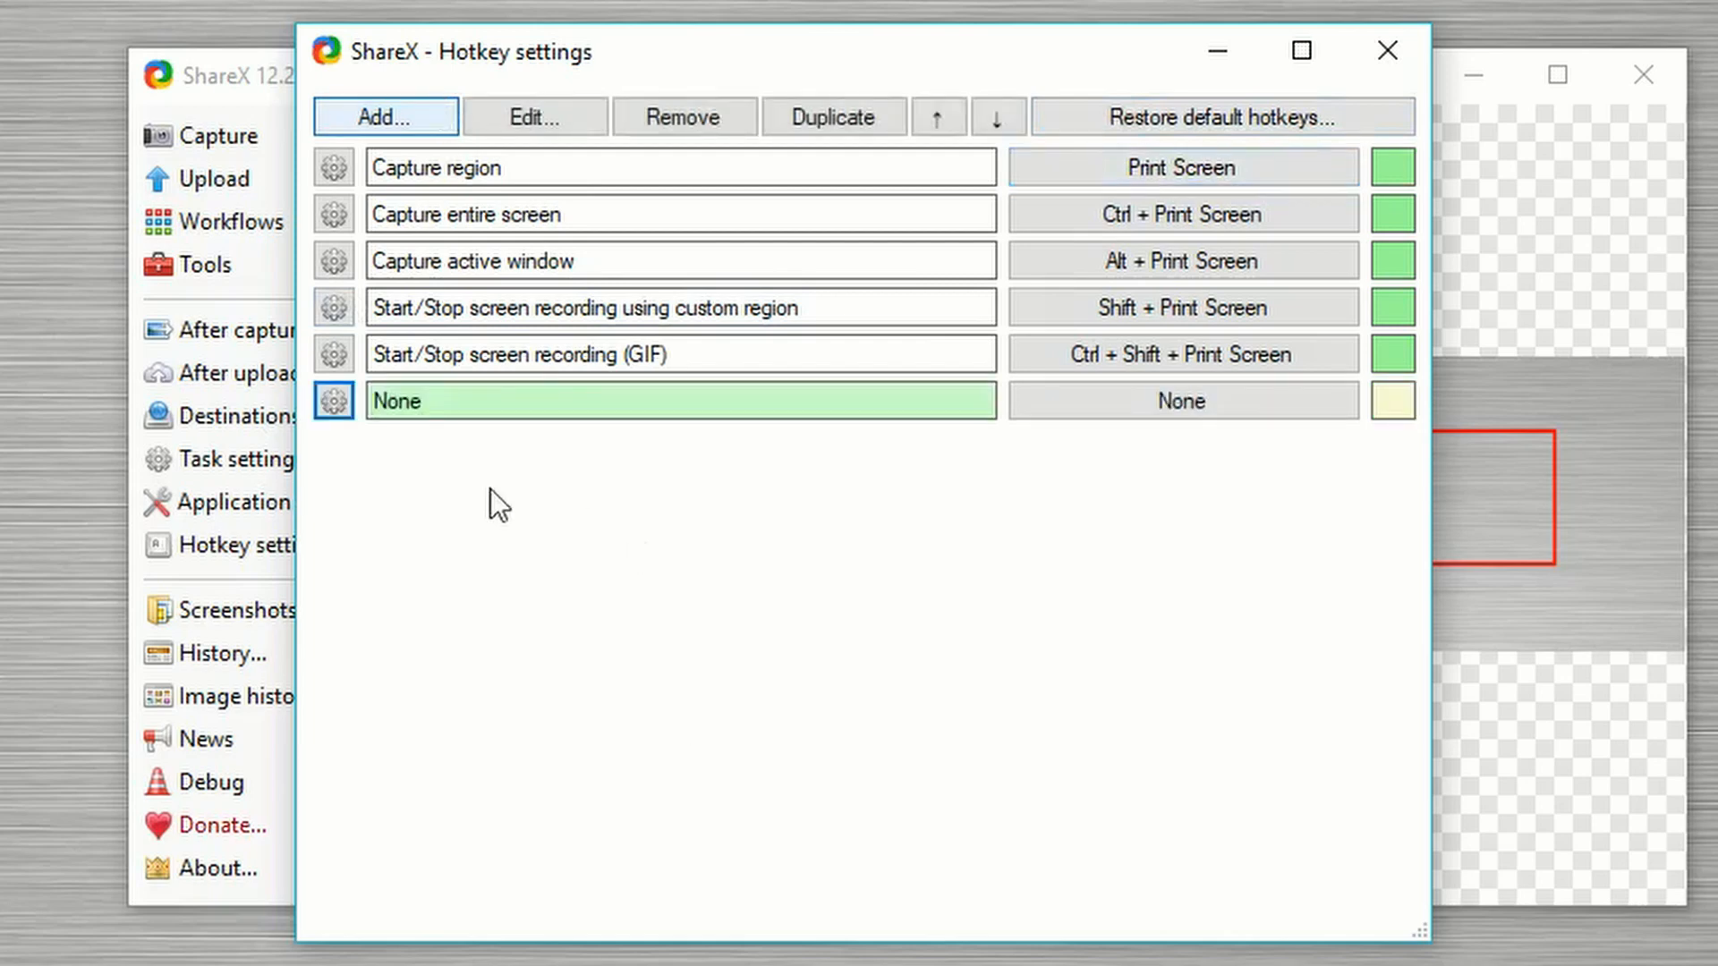
click(334, 400)
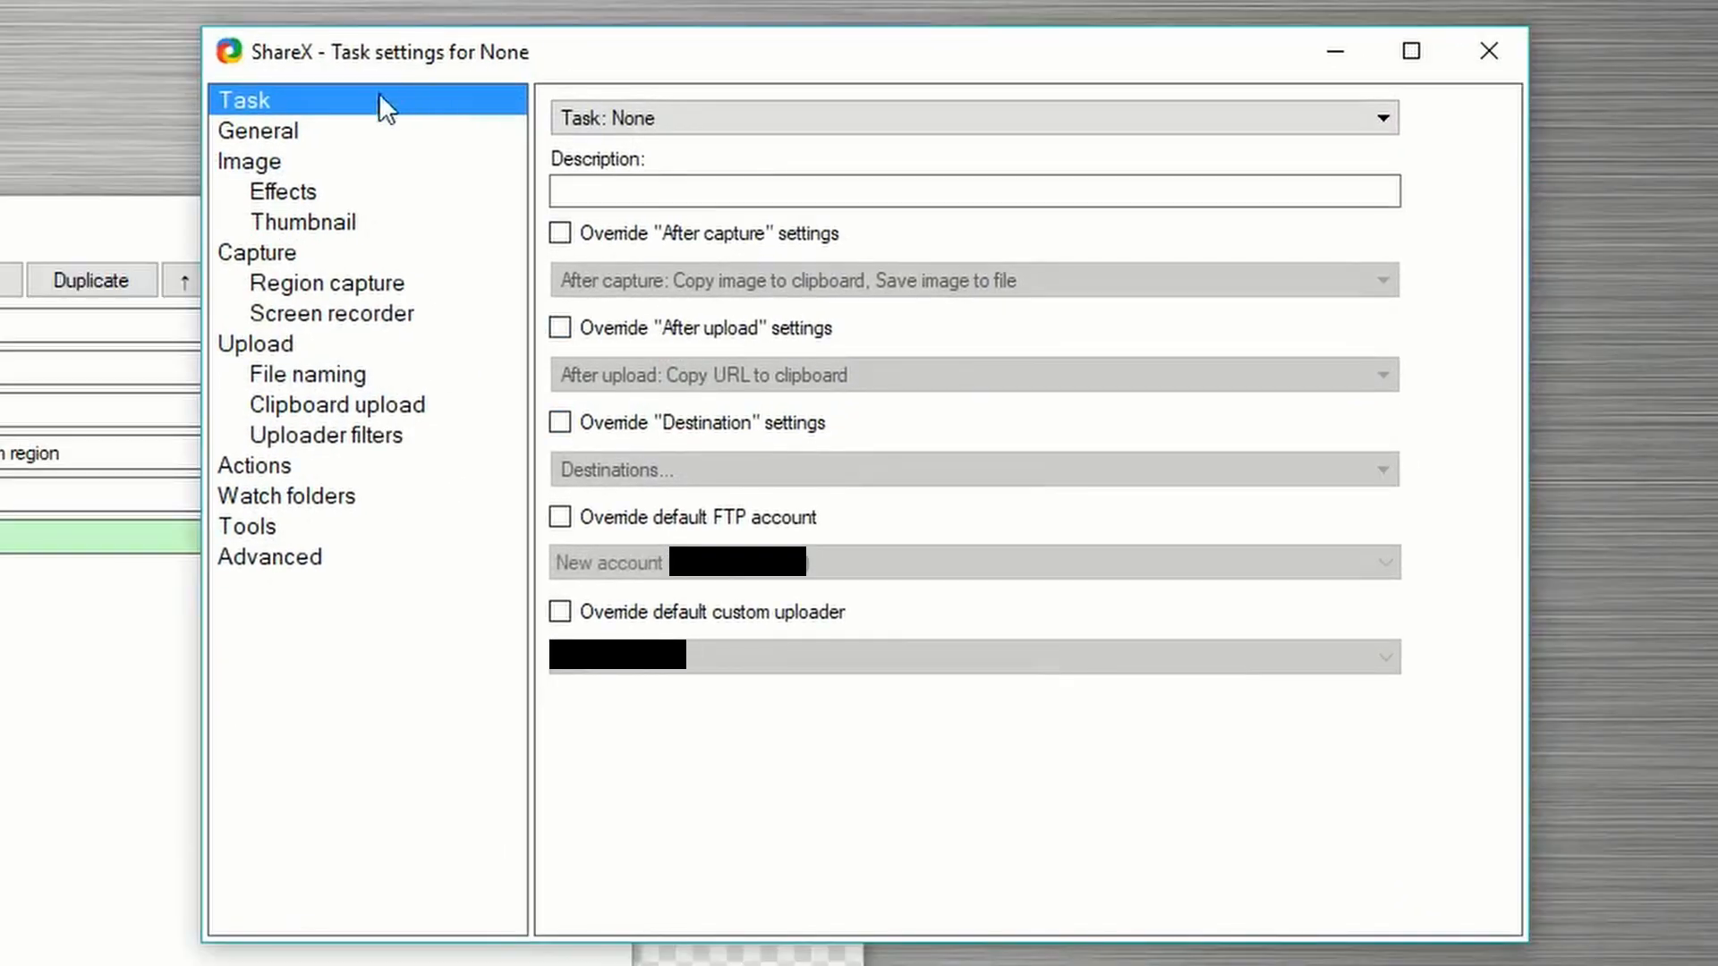
click(439, 193)
click(349, 99)
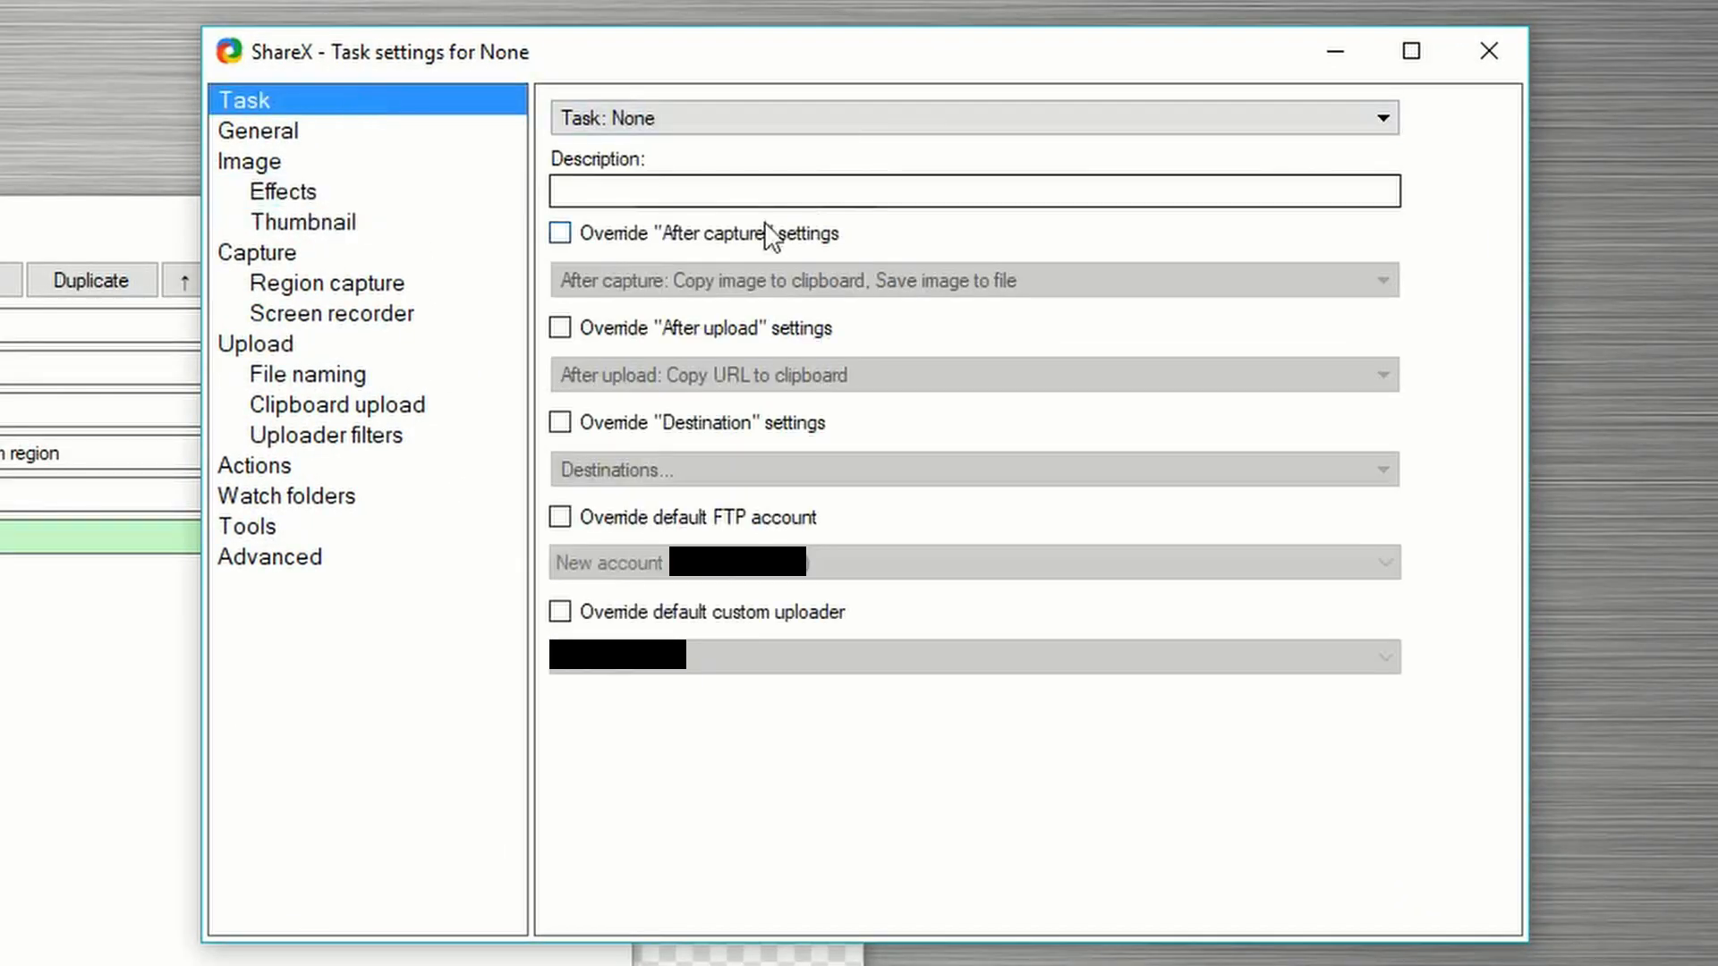
click(749, 120)
mouse_move(676, 235)
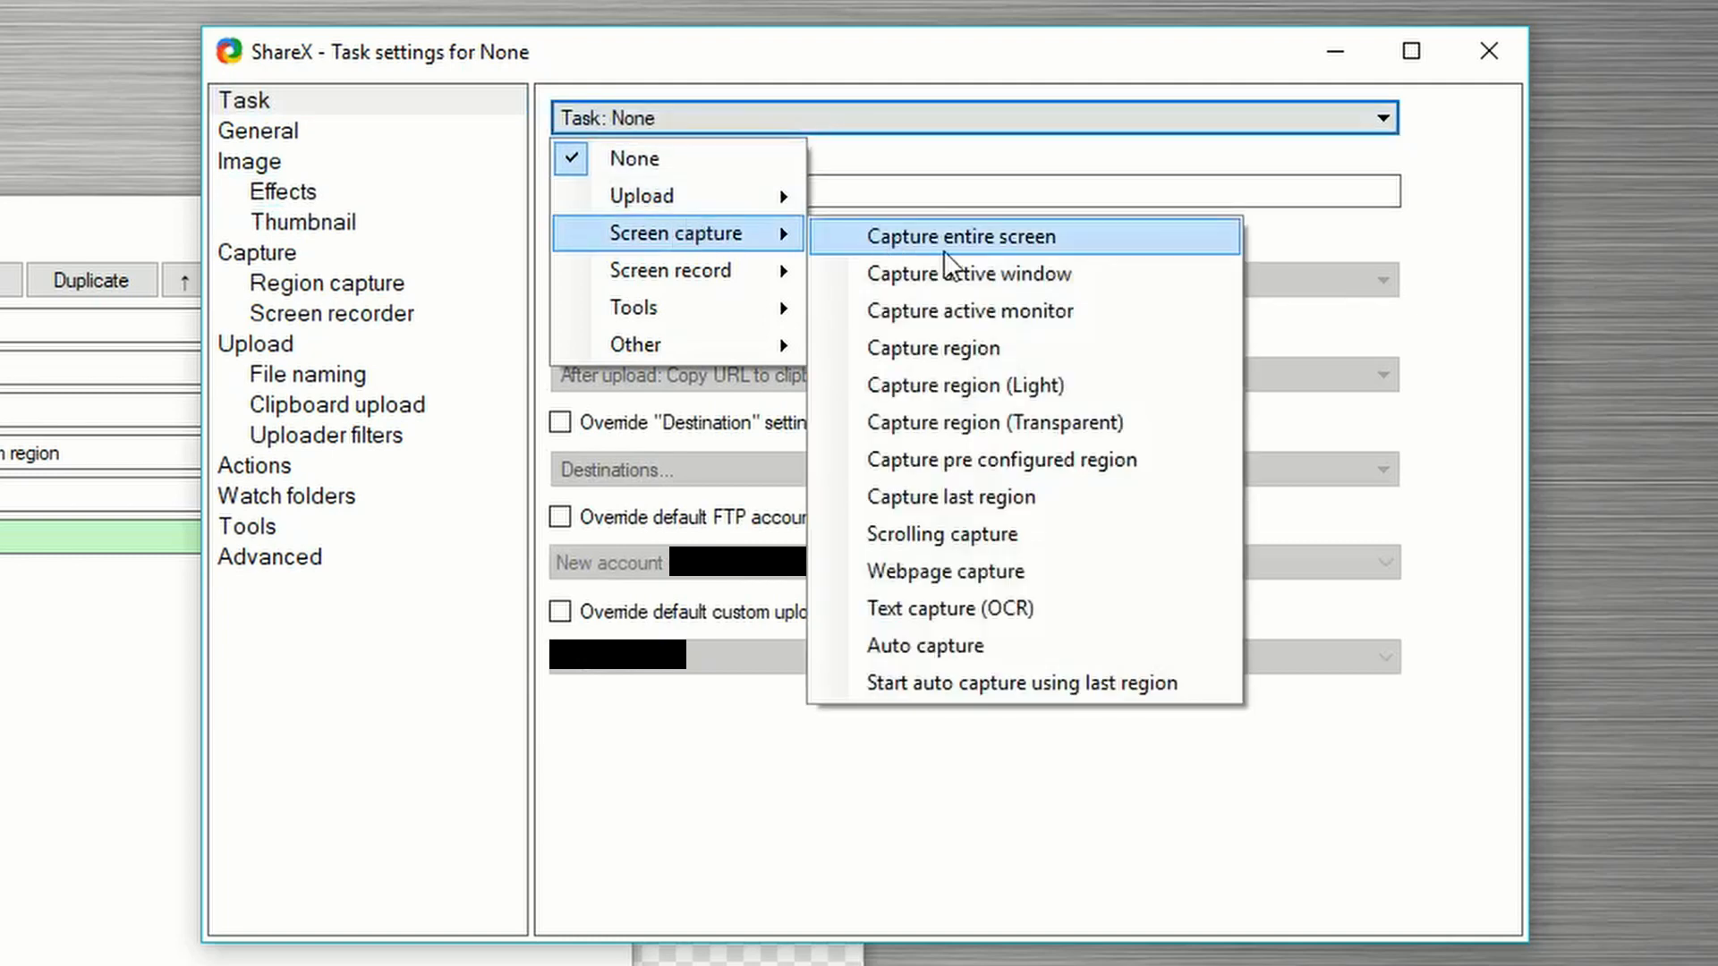
click(895, 237)
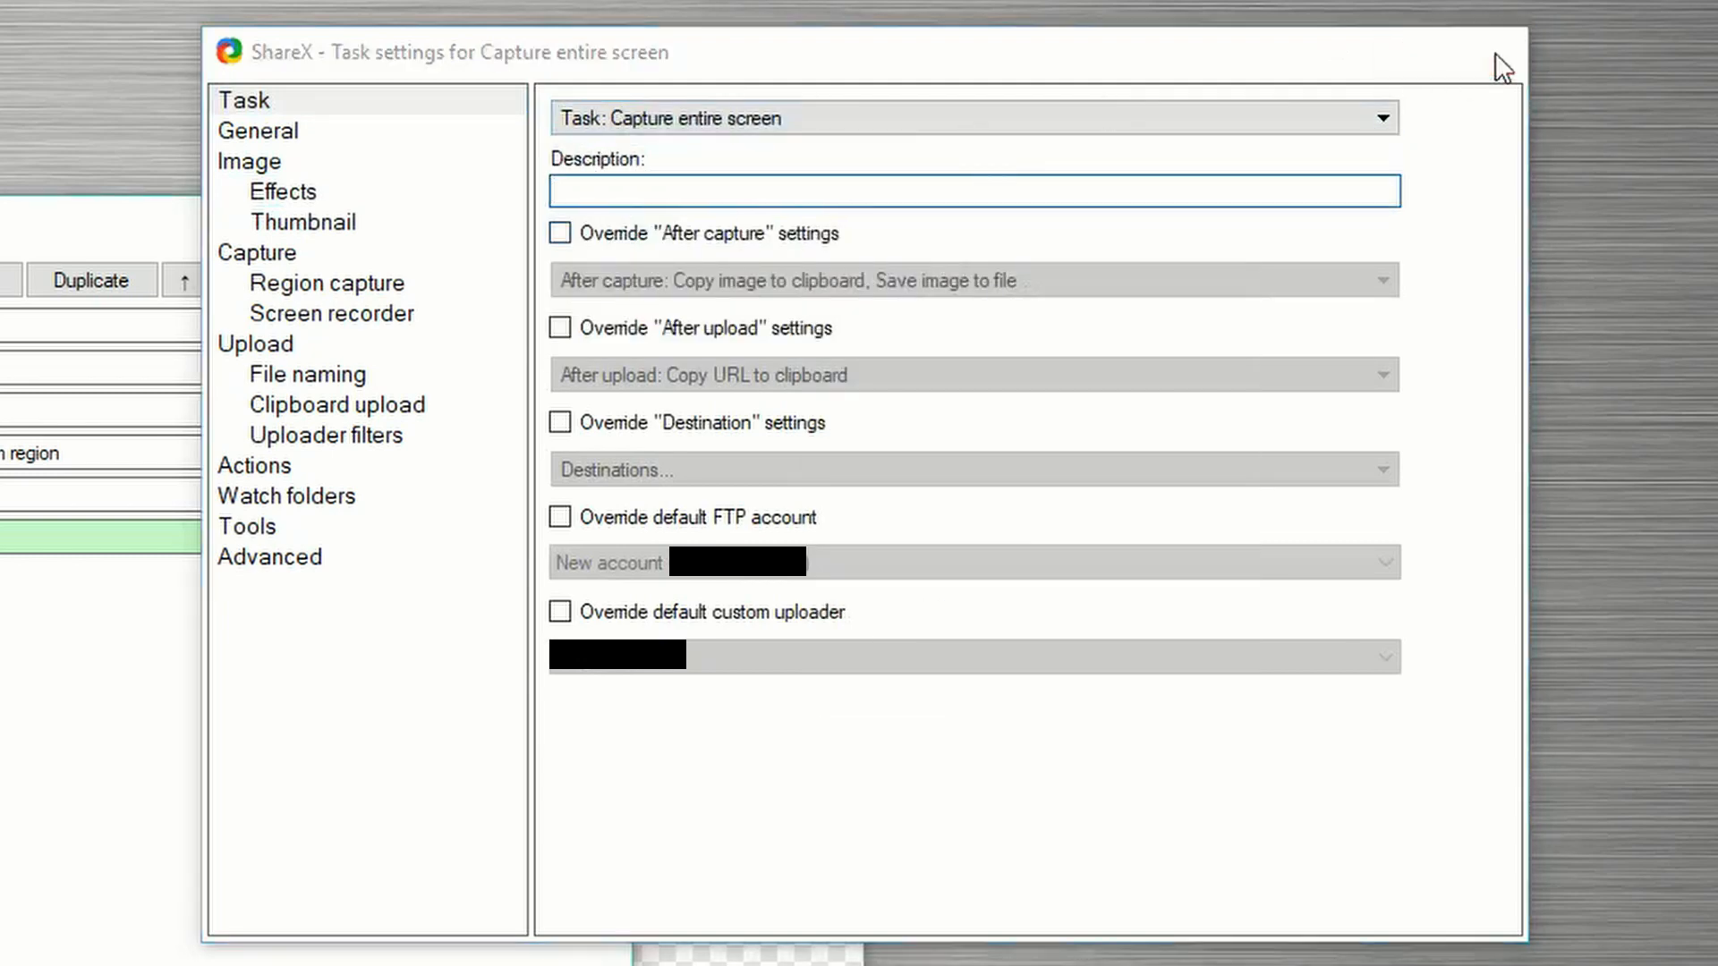
click(1489, 52)
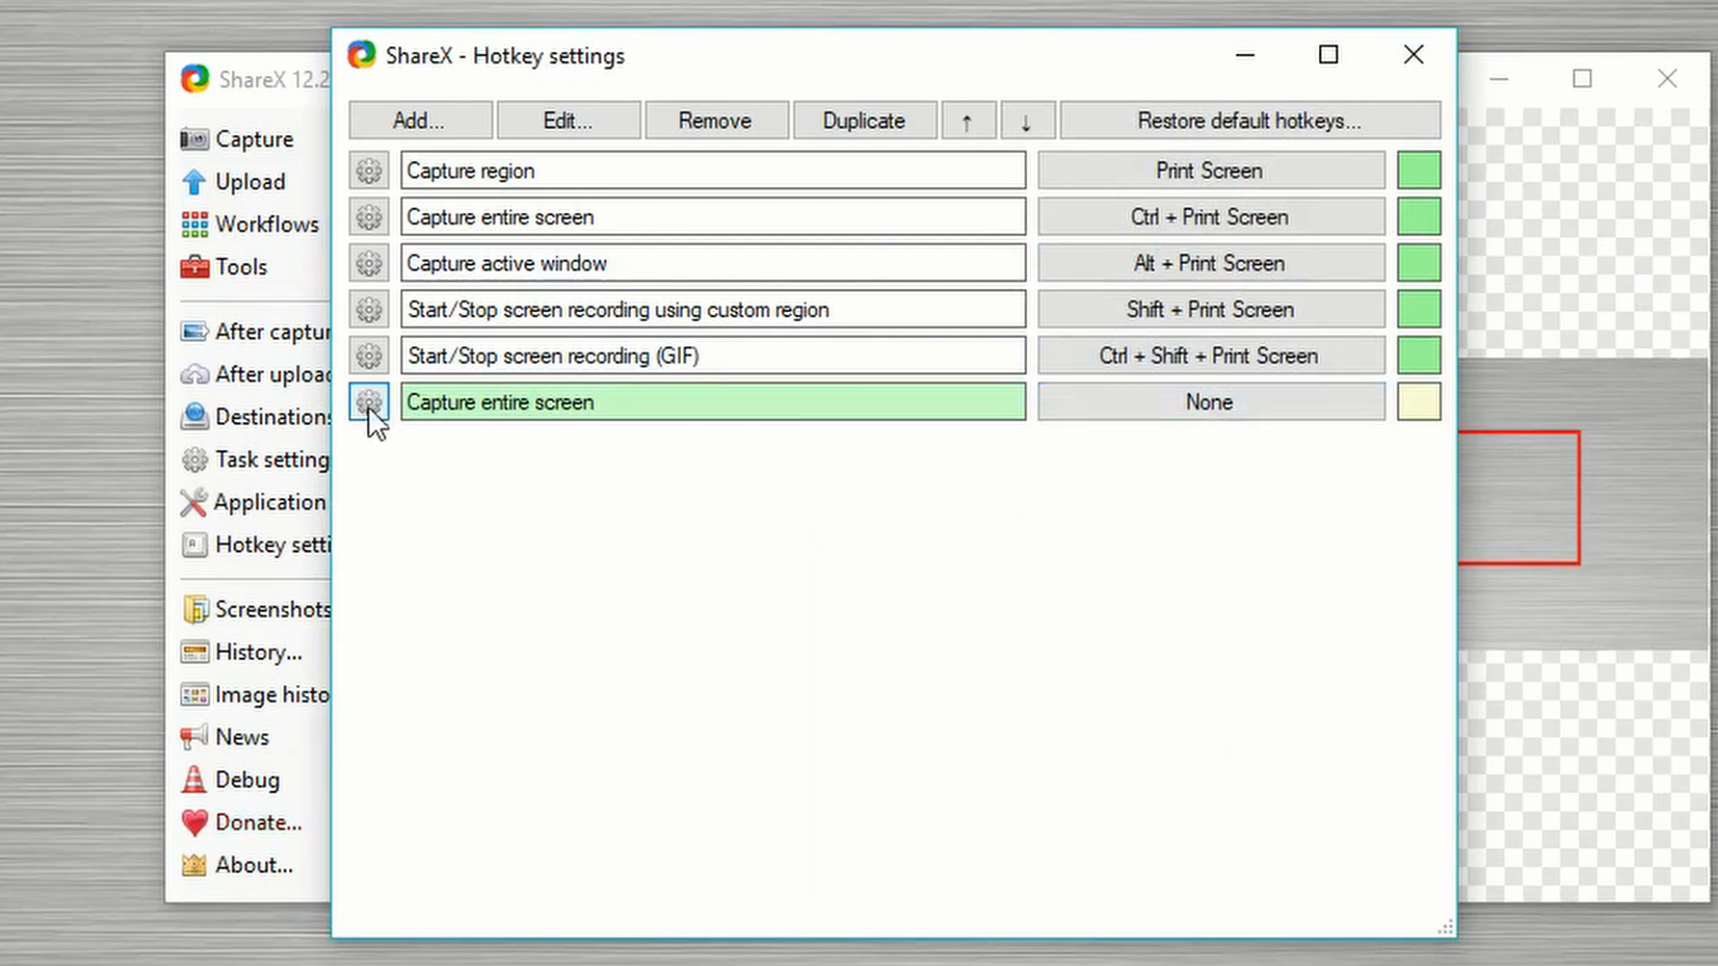
Step: Remove the added Capture entire screen entry that has no hotkey and close the hotkey settings
click(762, 117)
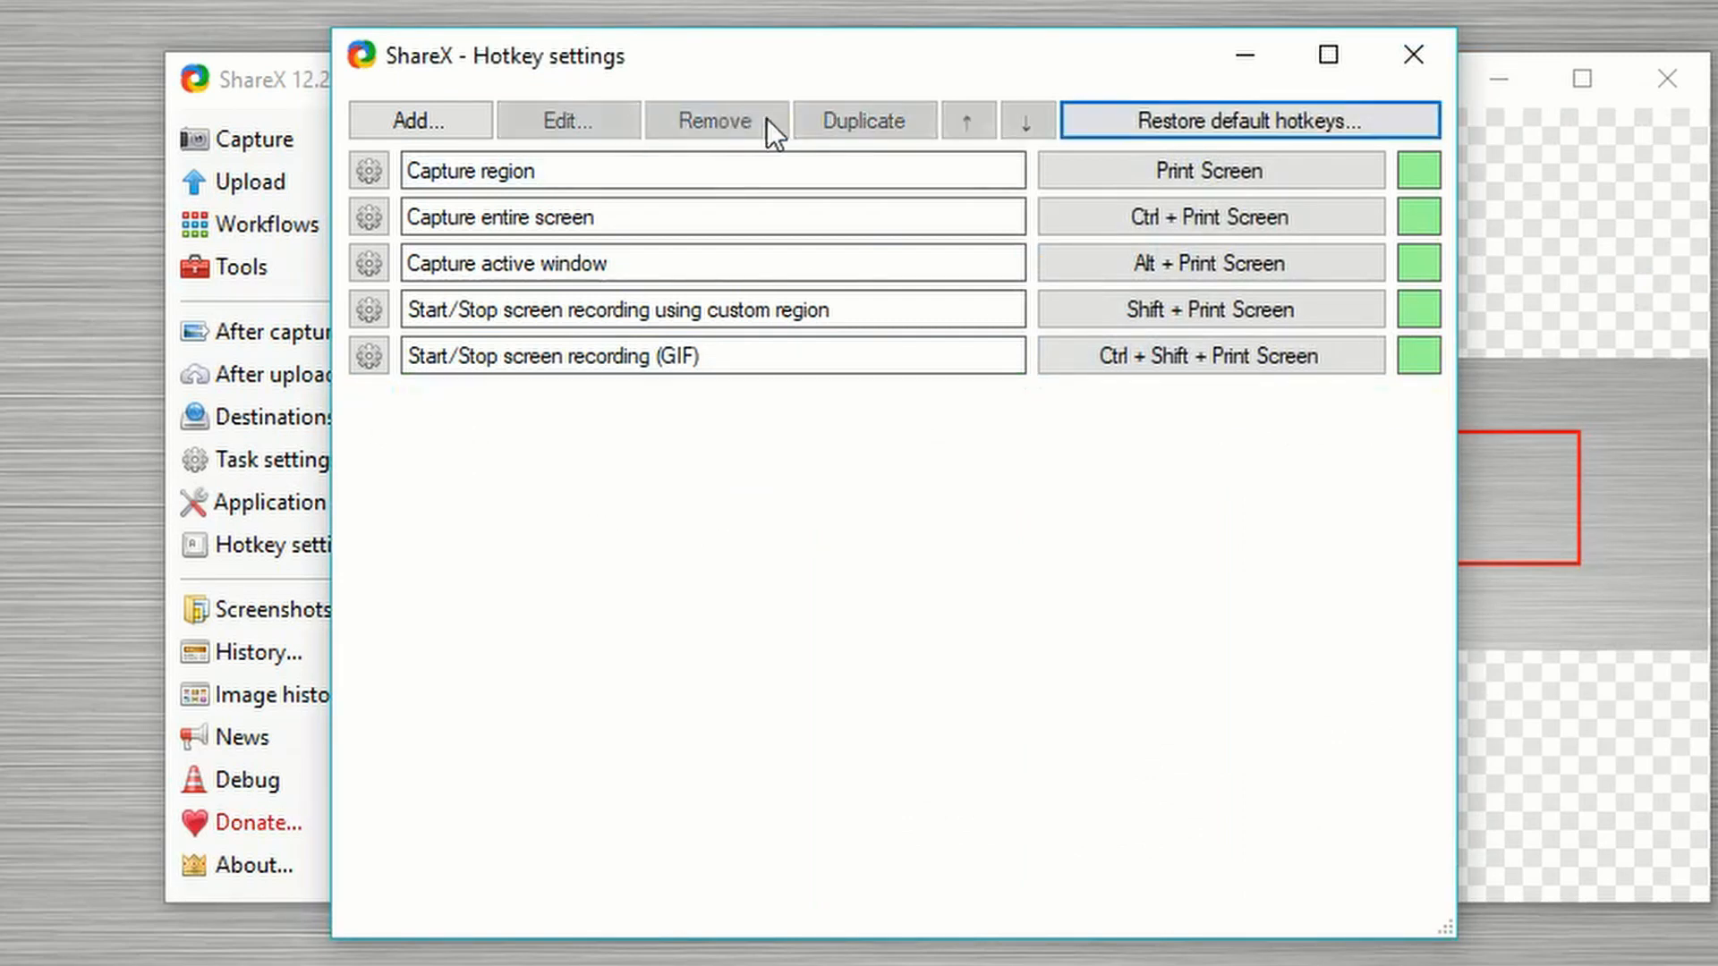
click(1426, 62)
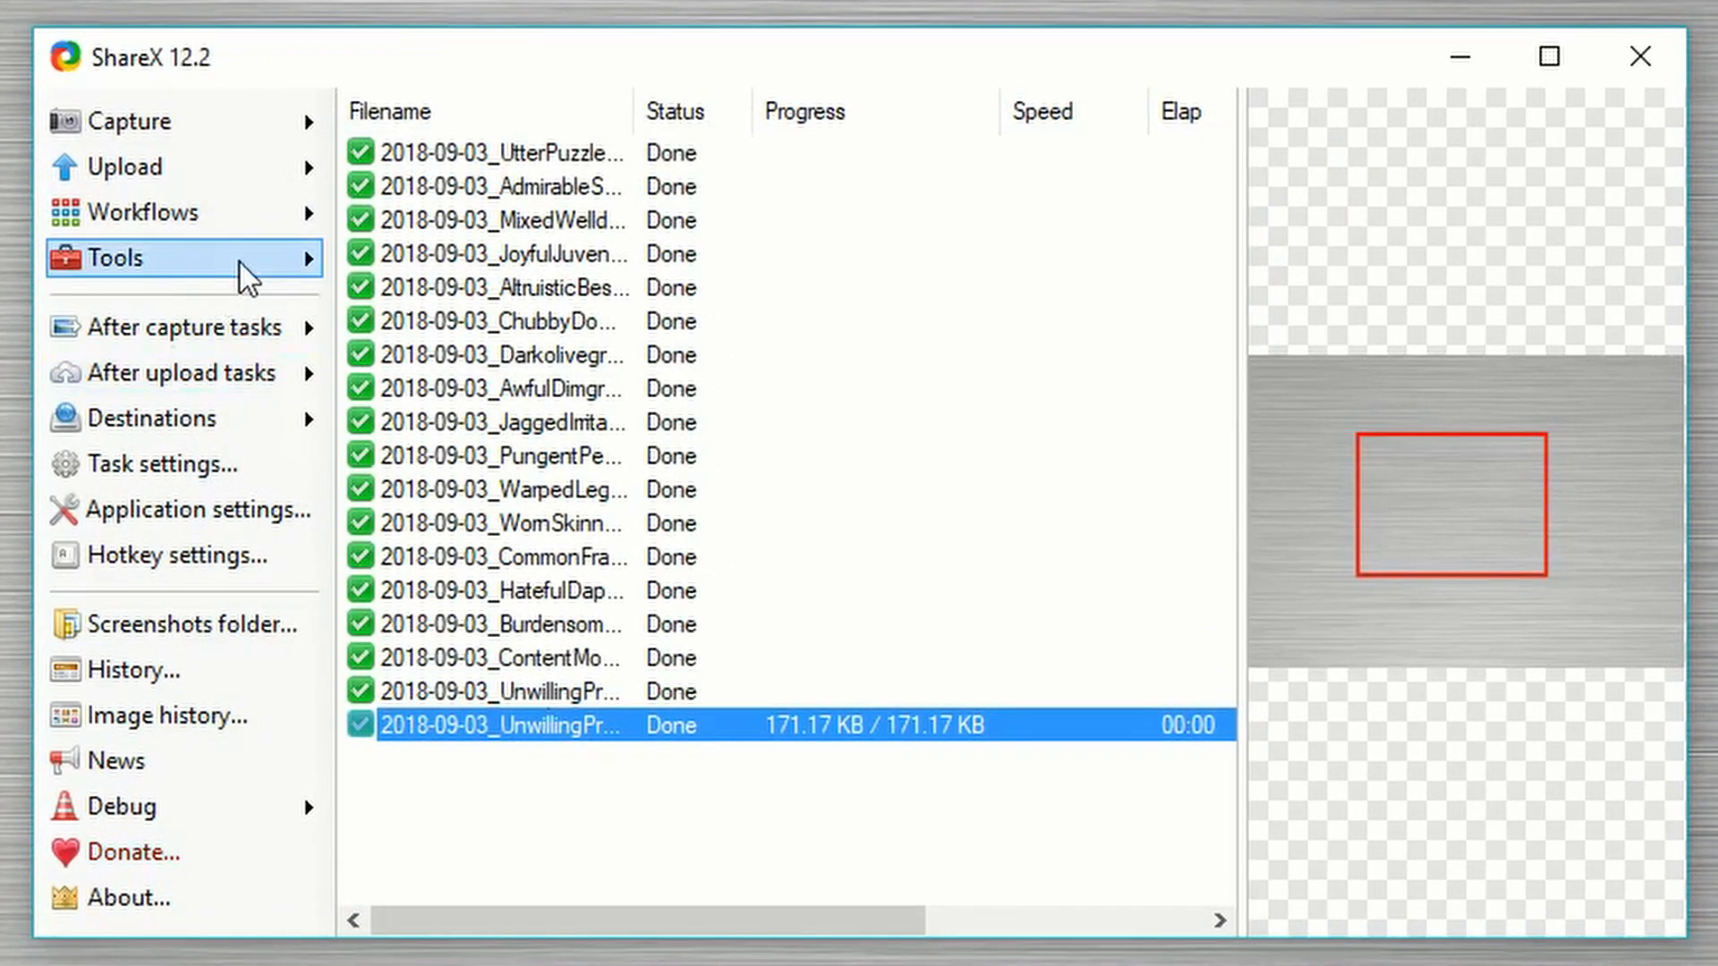
Step: Examine the Color picker, including its colour values, copy formats and screen sampling option, and close it
click(240, 263)
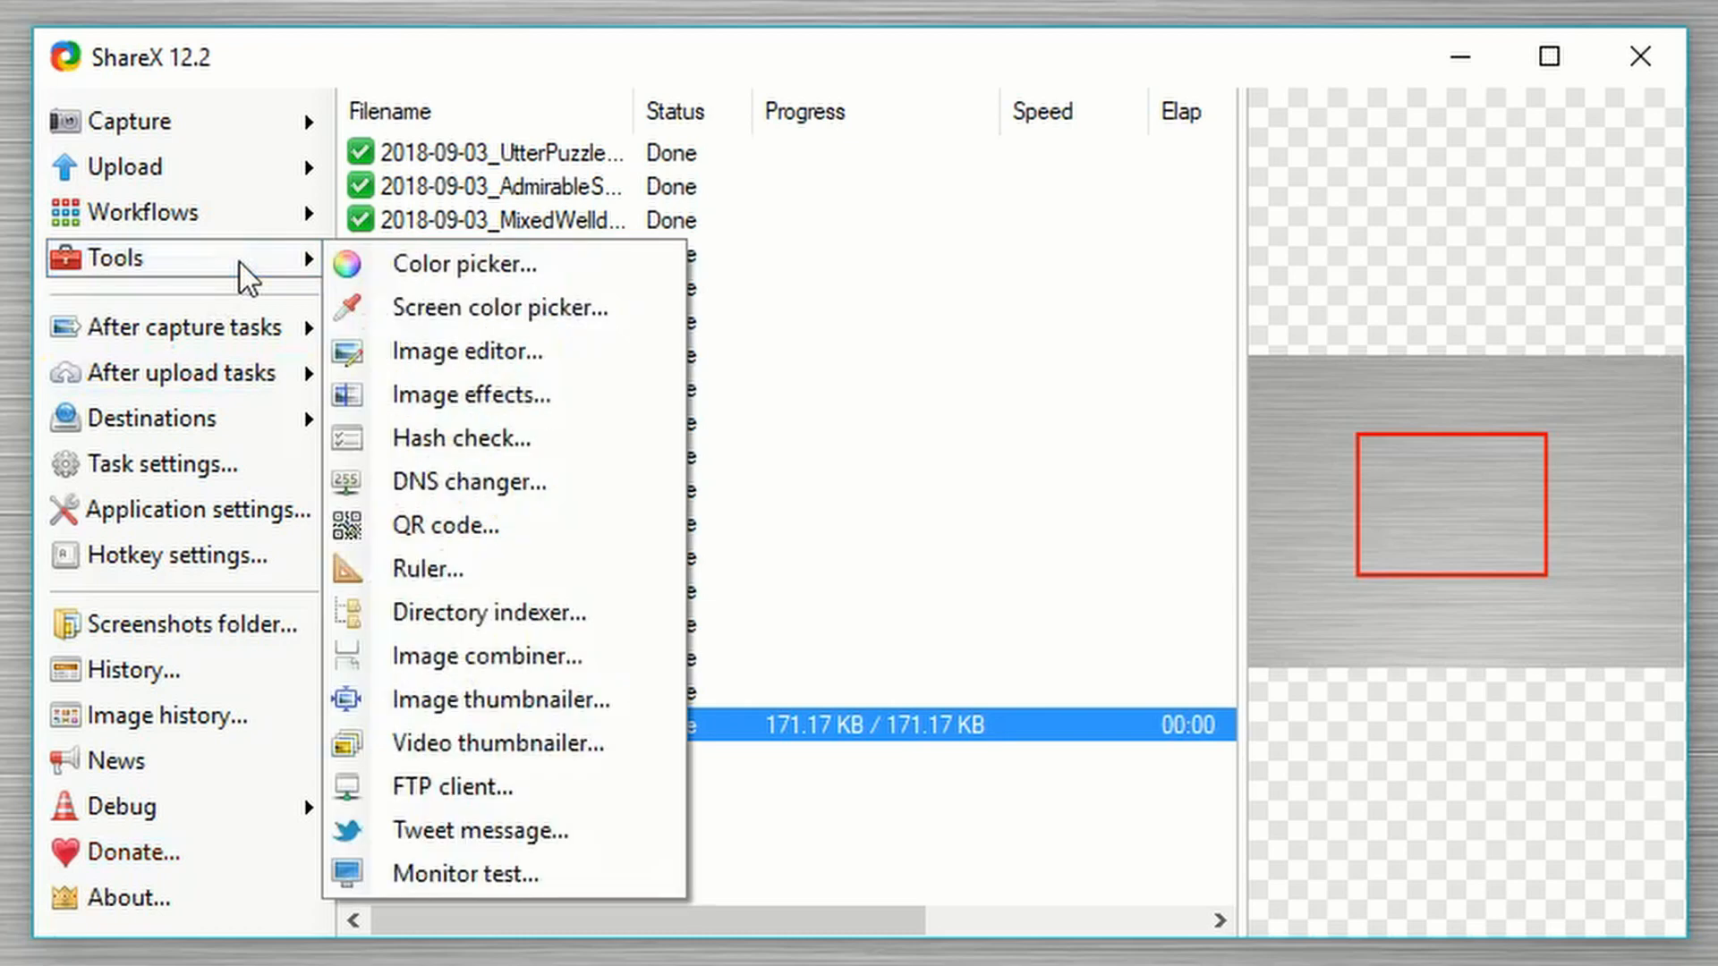
click(499, 273)
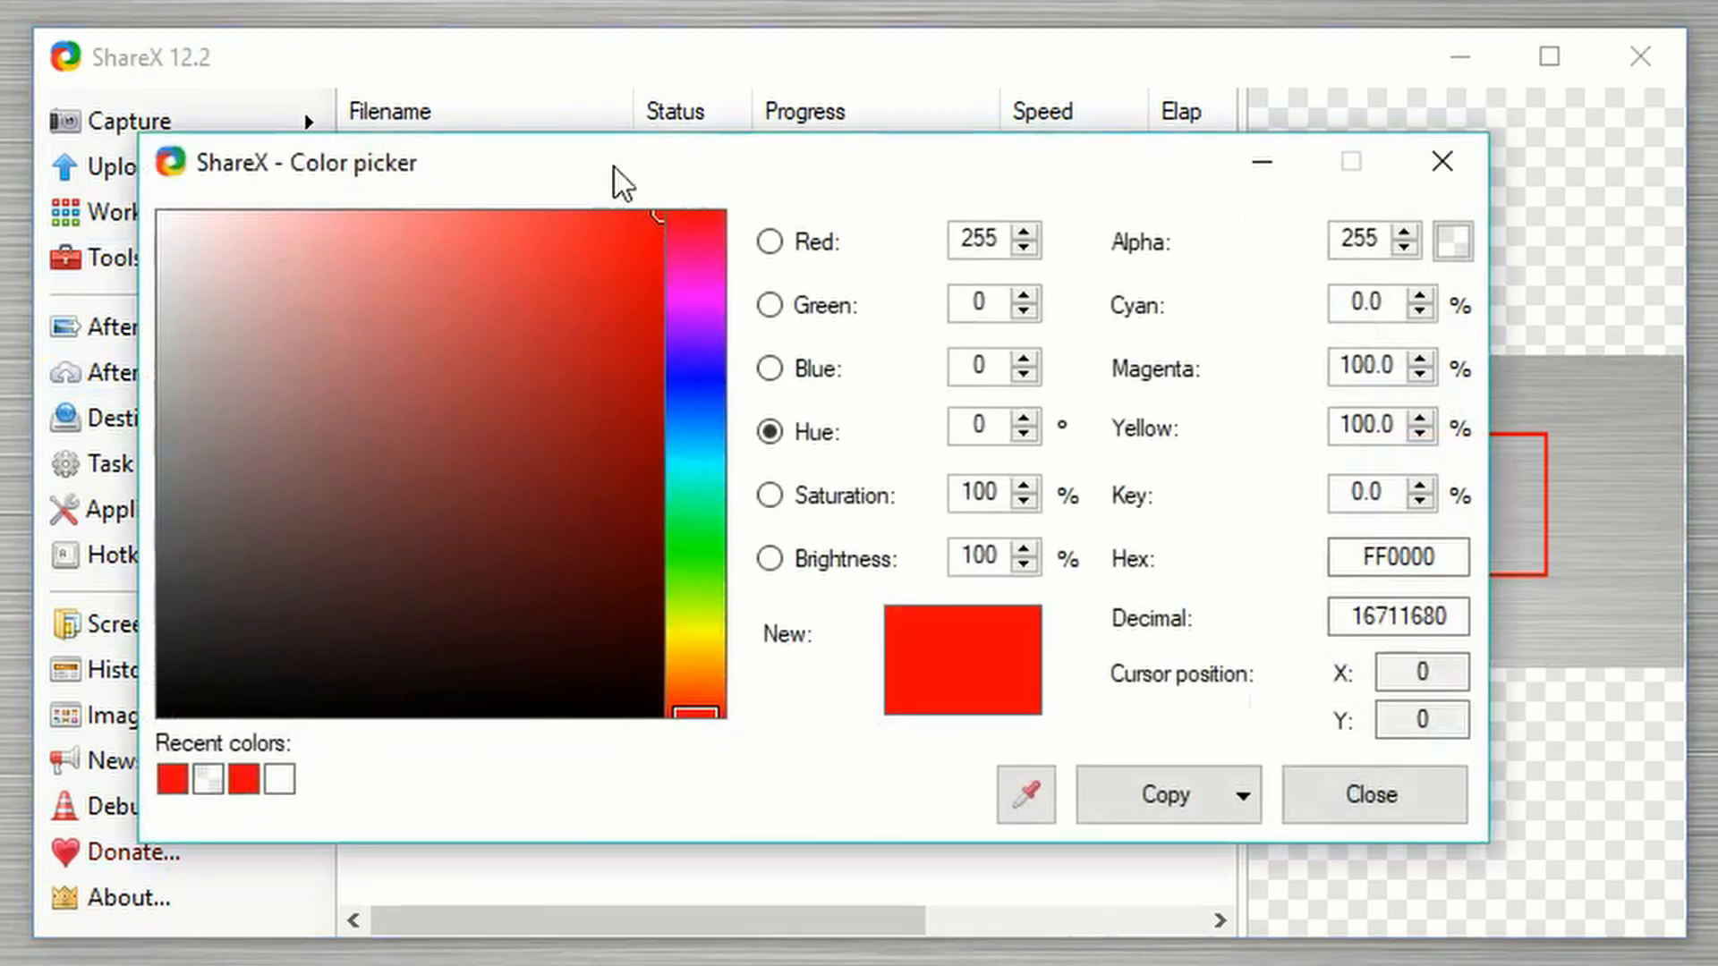
click(540, 370)
drag(541, 370, 704, 103)
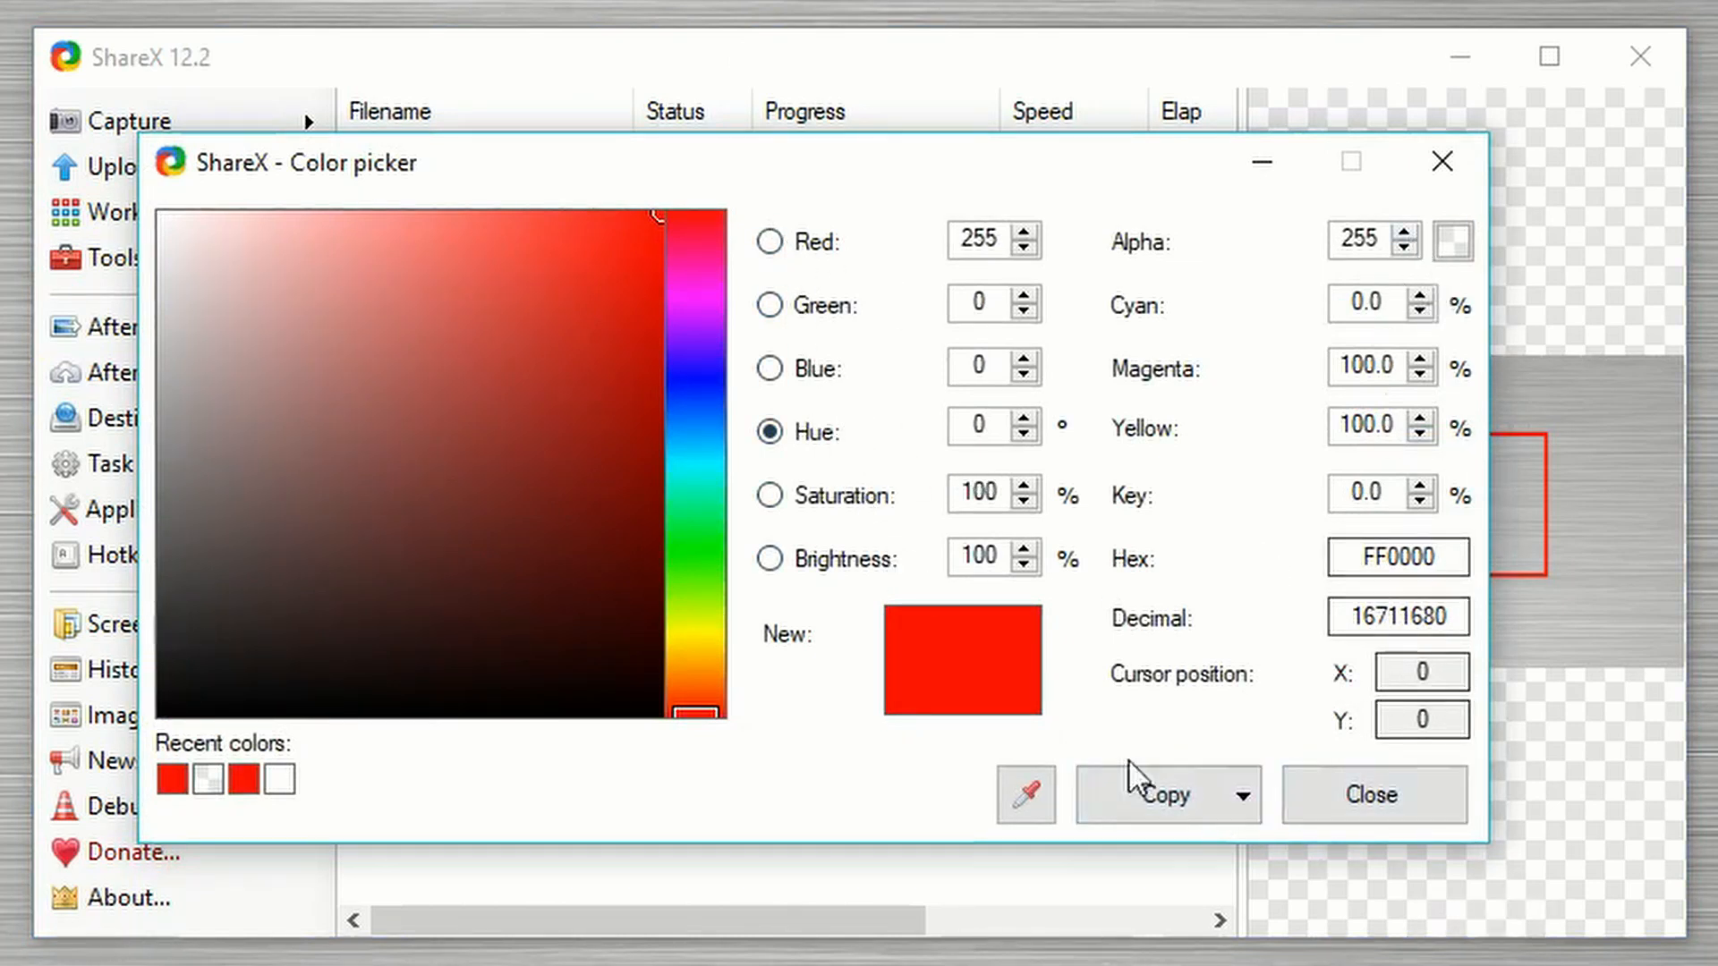
click(1187, 805)
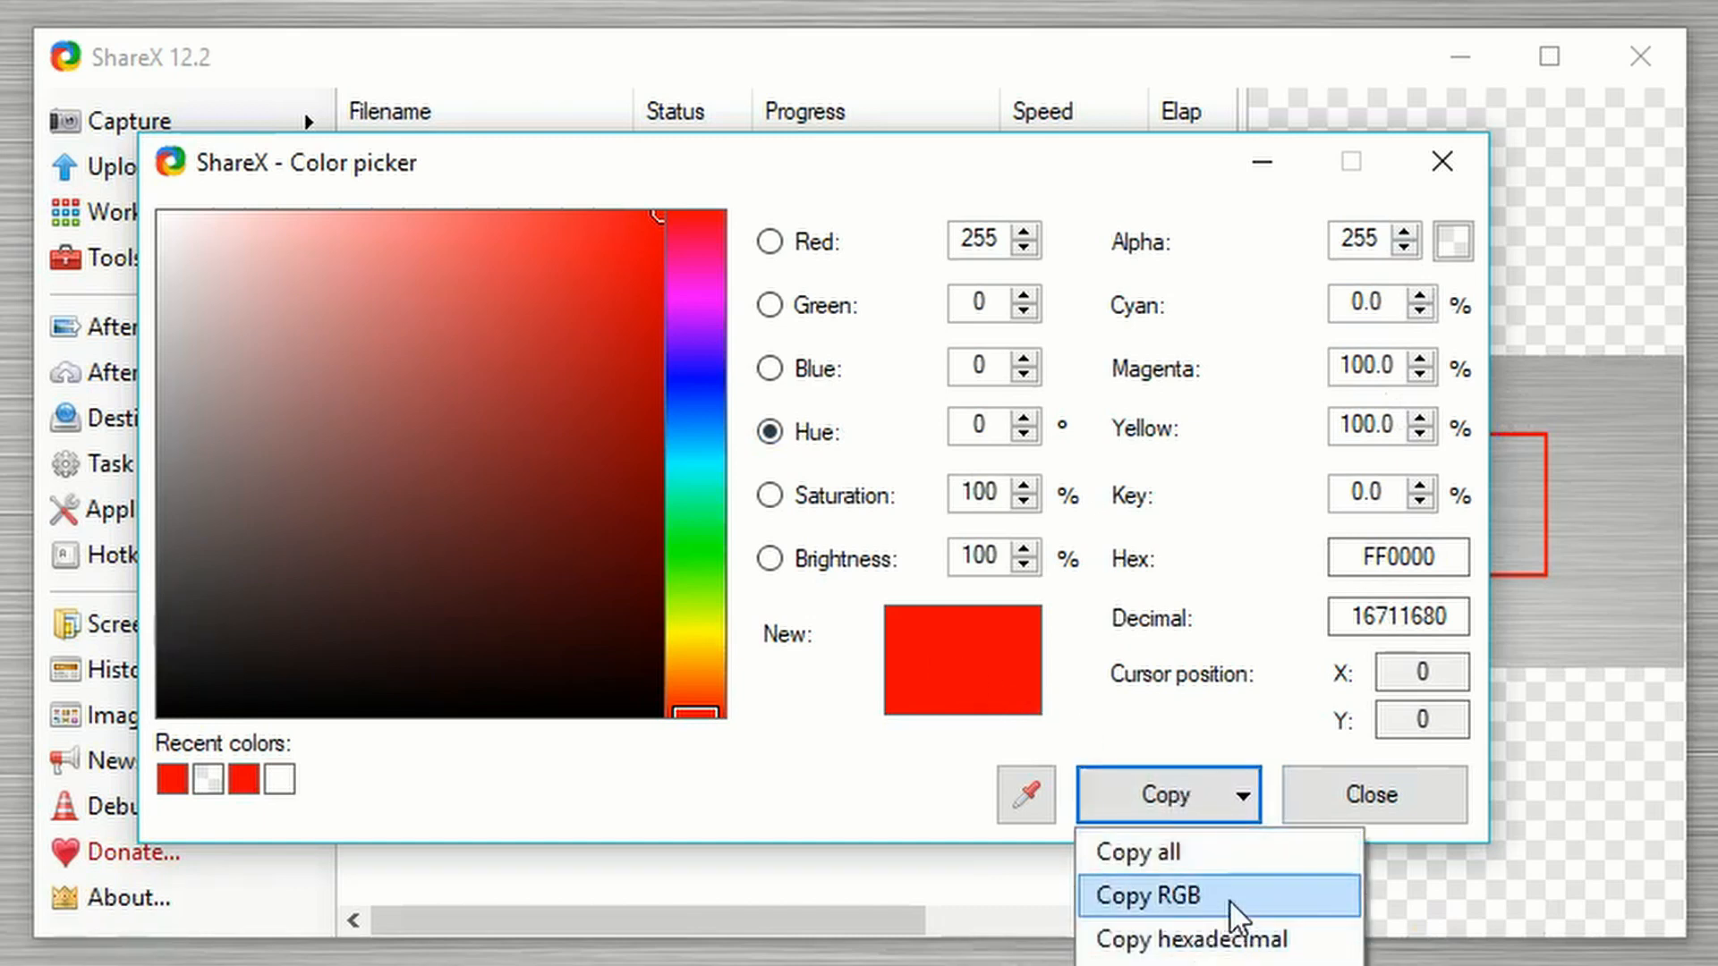
click(1026, 786)
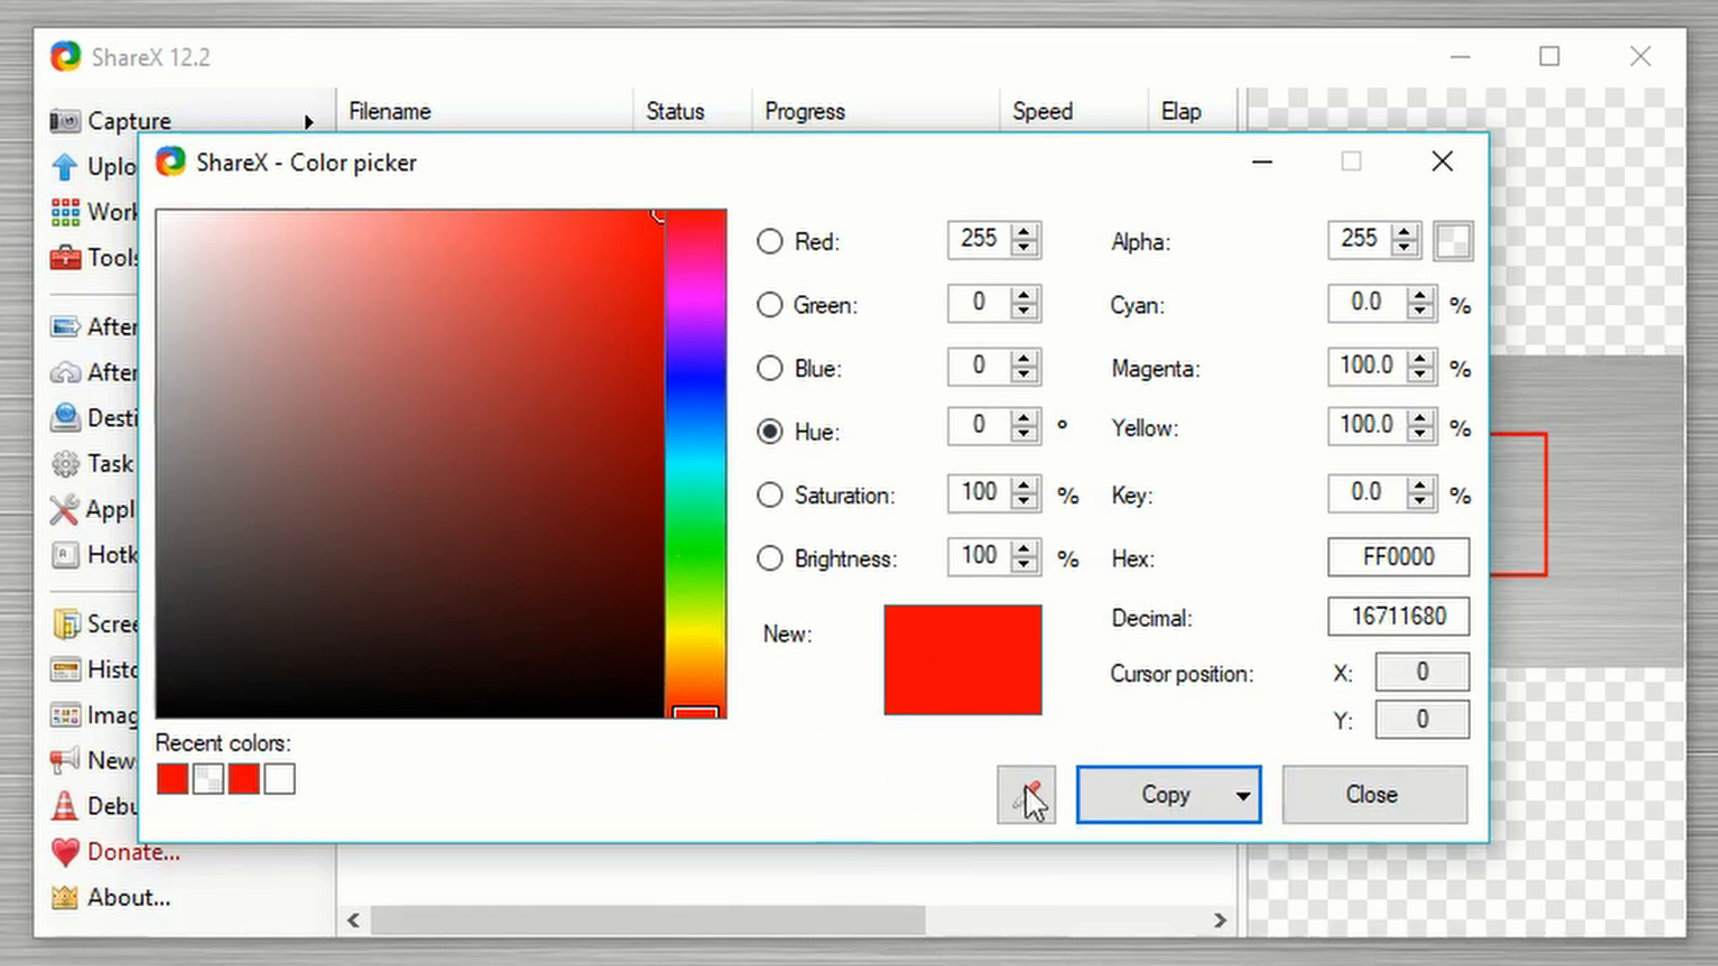
click(1152, 809)
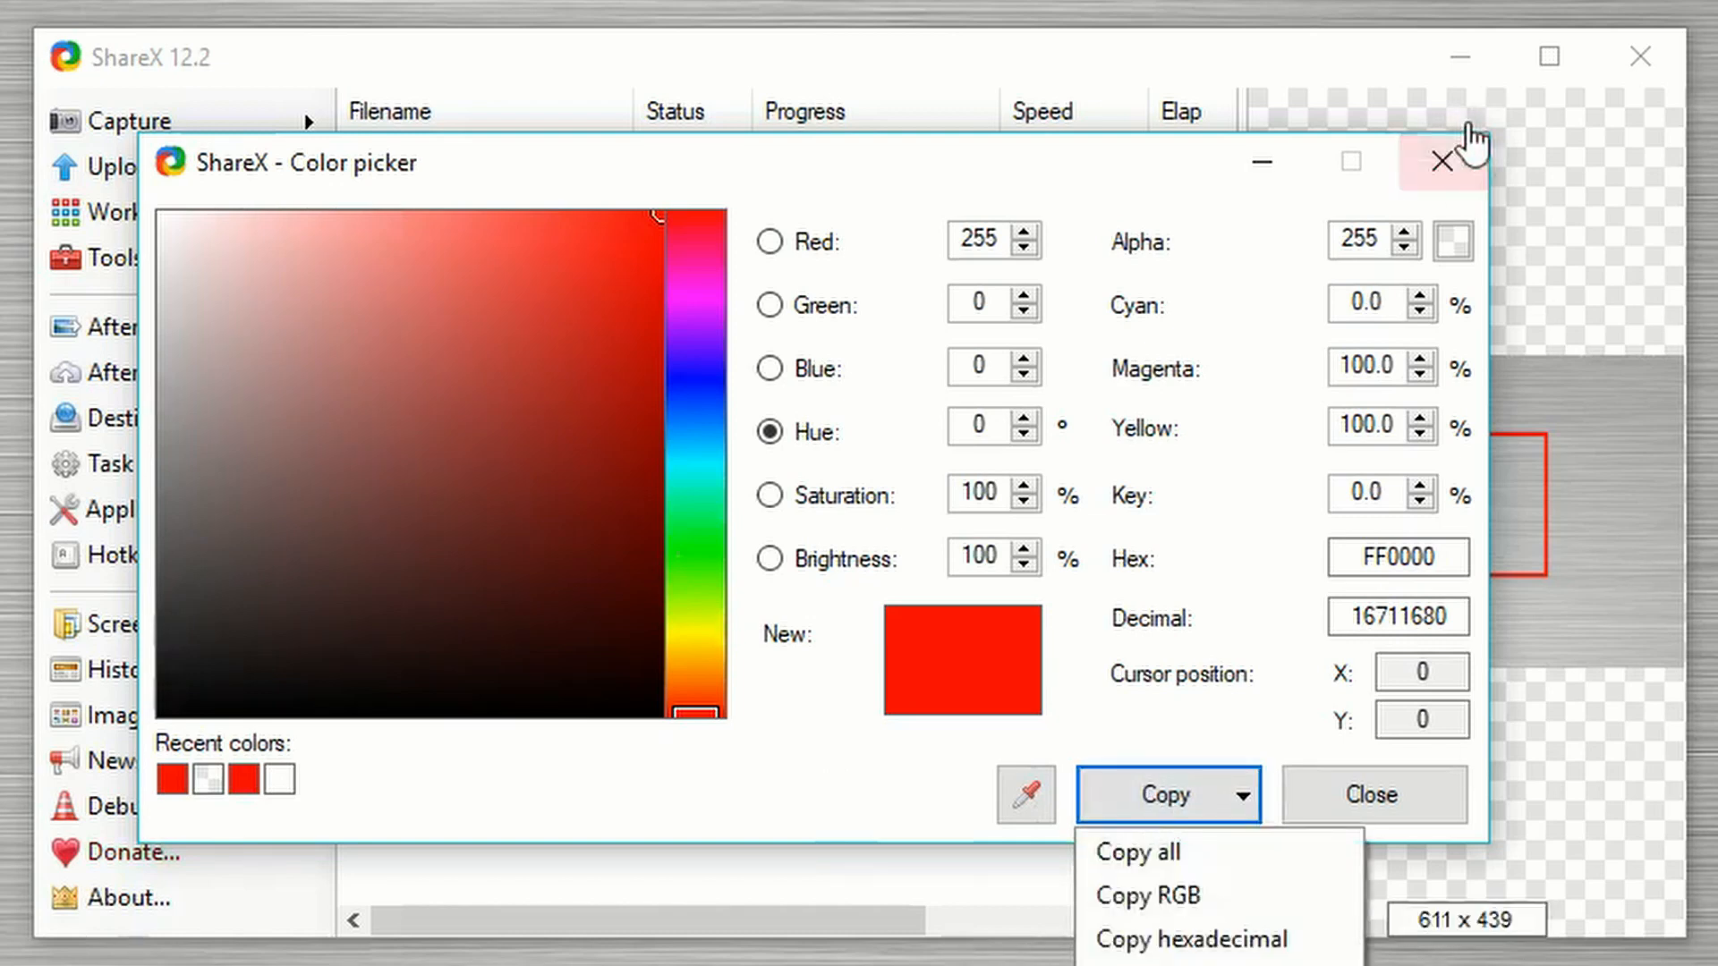
click(1442, 180)
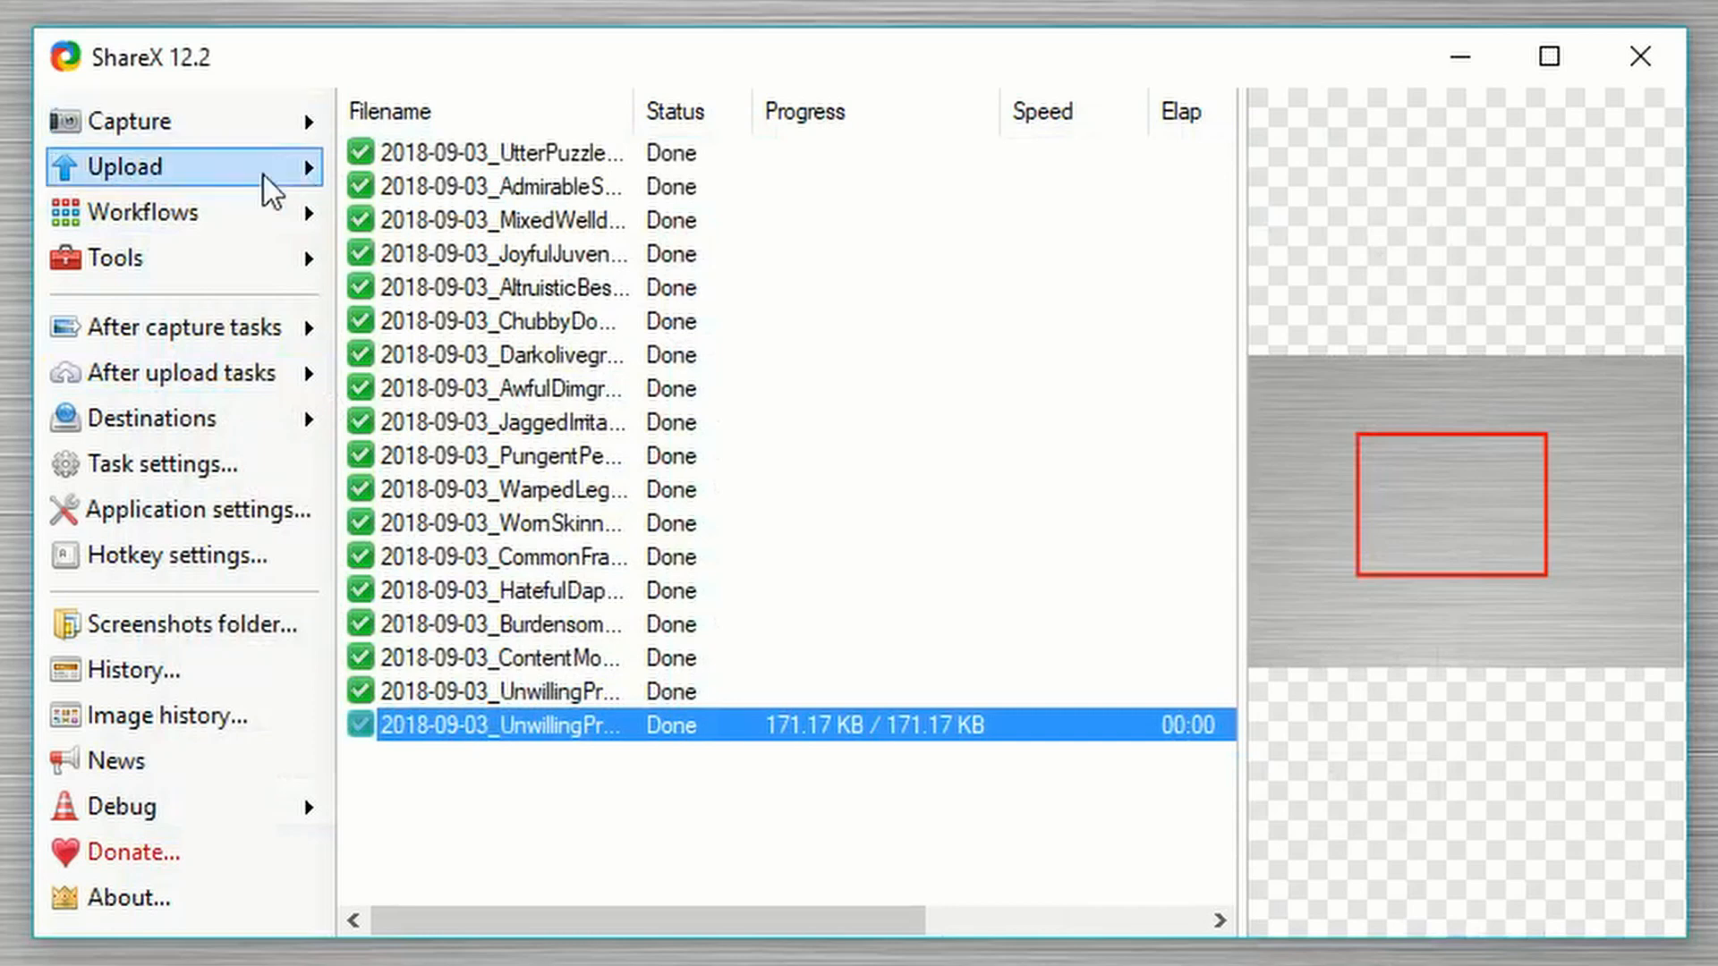
Step: Sample a colour at the edge of the red rectangle in the preview with the Screen color picker
mouse_move(184, 257)
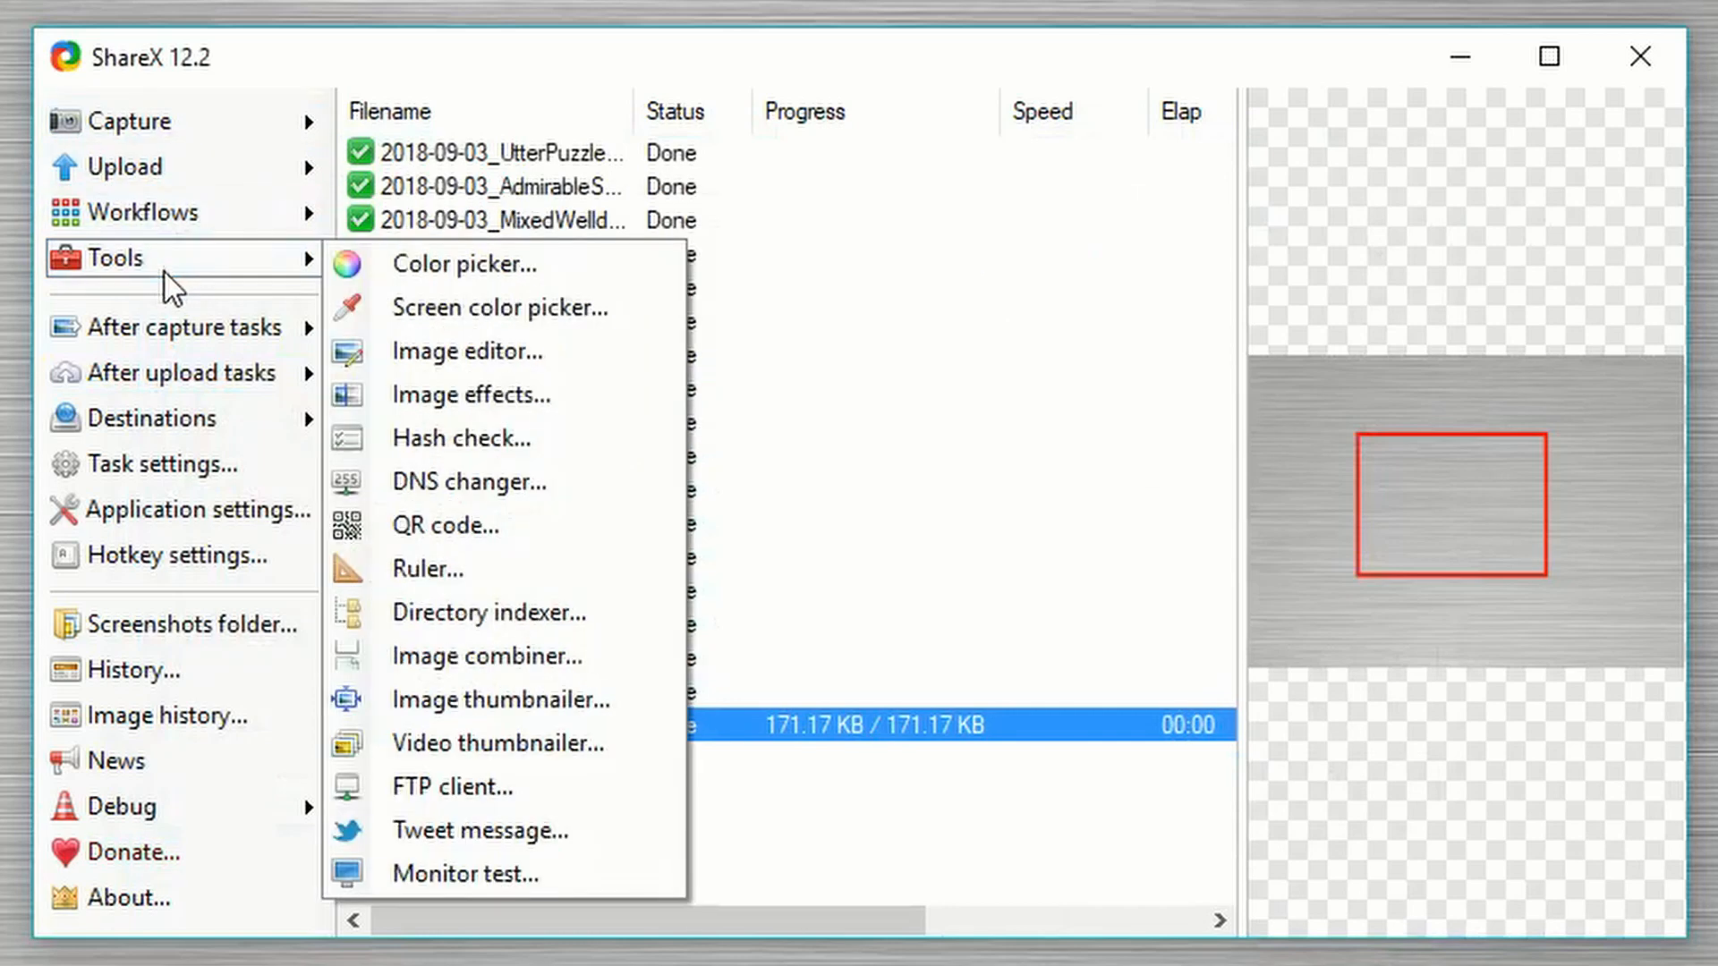
click(493, 293)
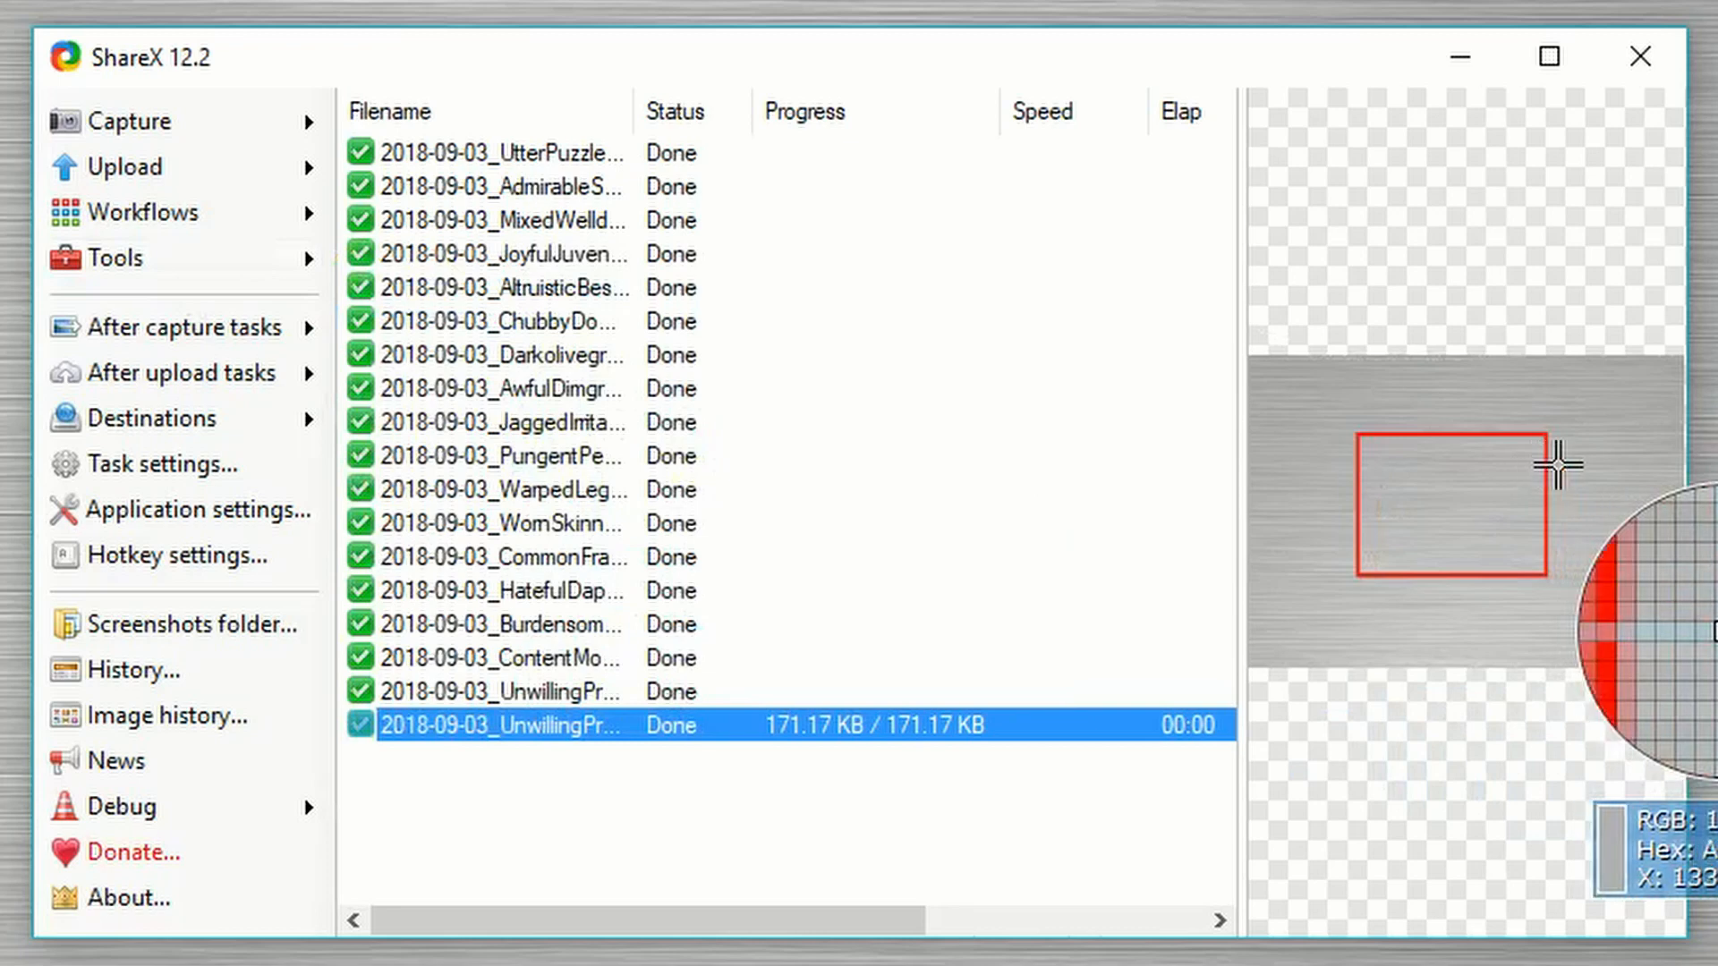
click(1548, 466)
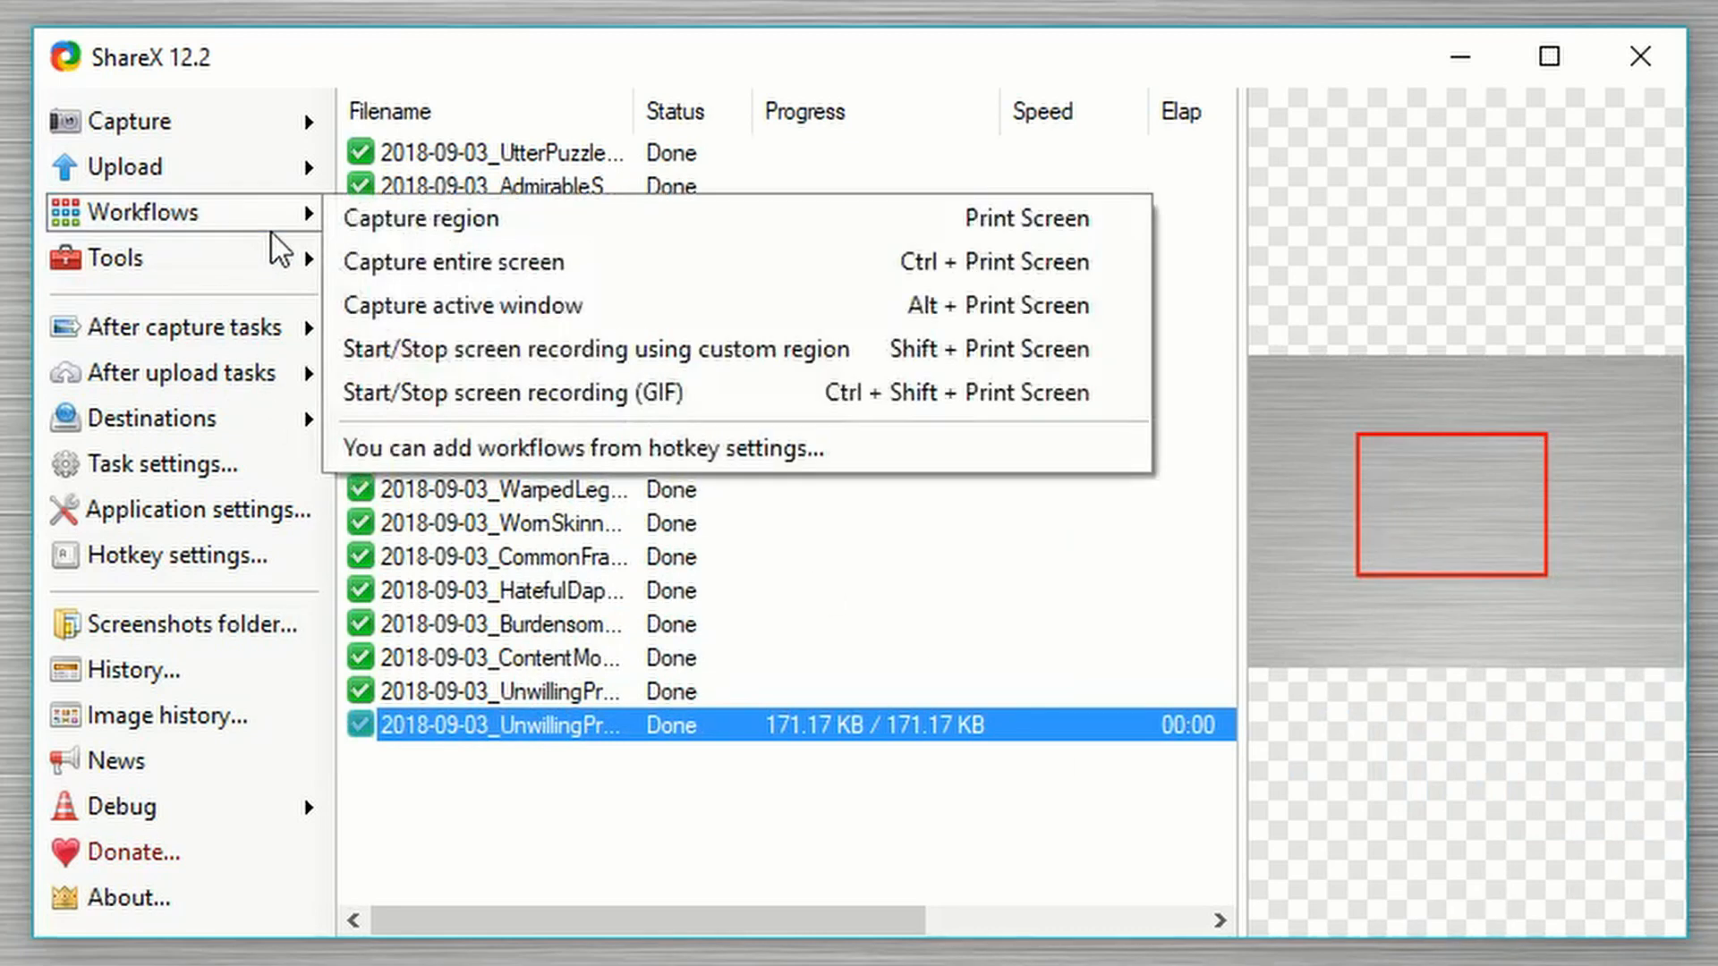
Step: Reopen the Color picker, choose the dusty pink CE9494, review its copy options, and close the picker
mouse_move(280, 260)
click(354, 265)
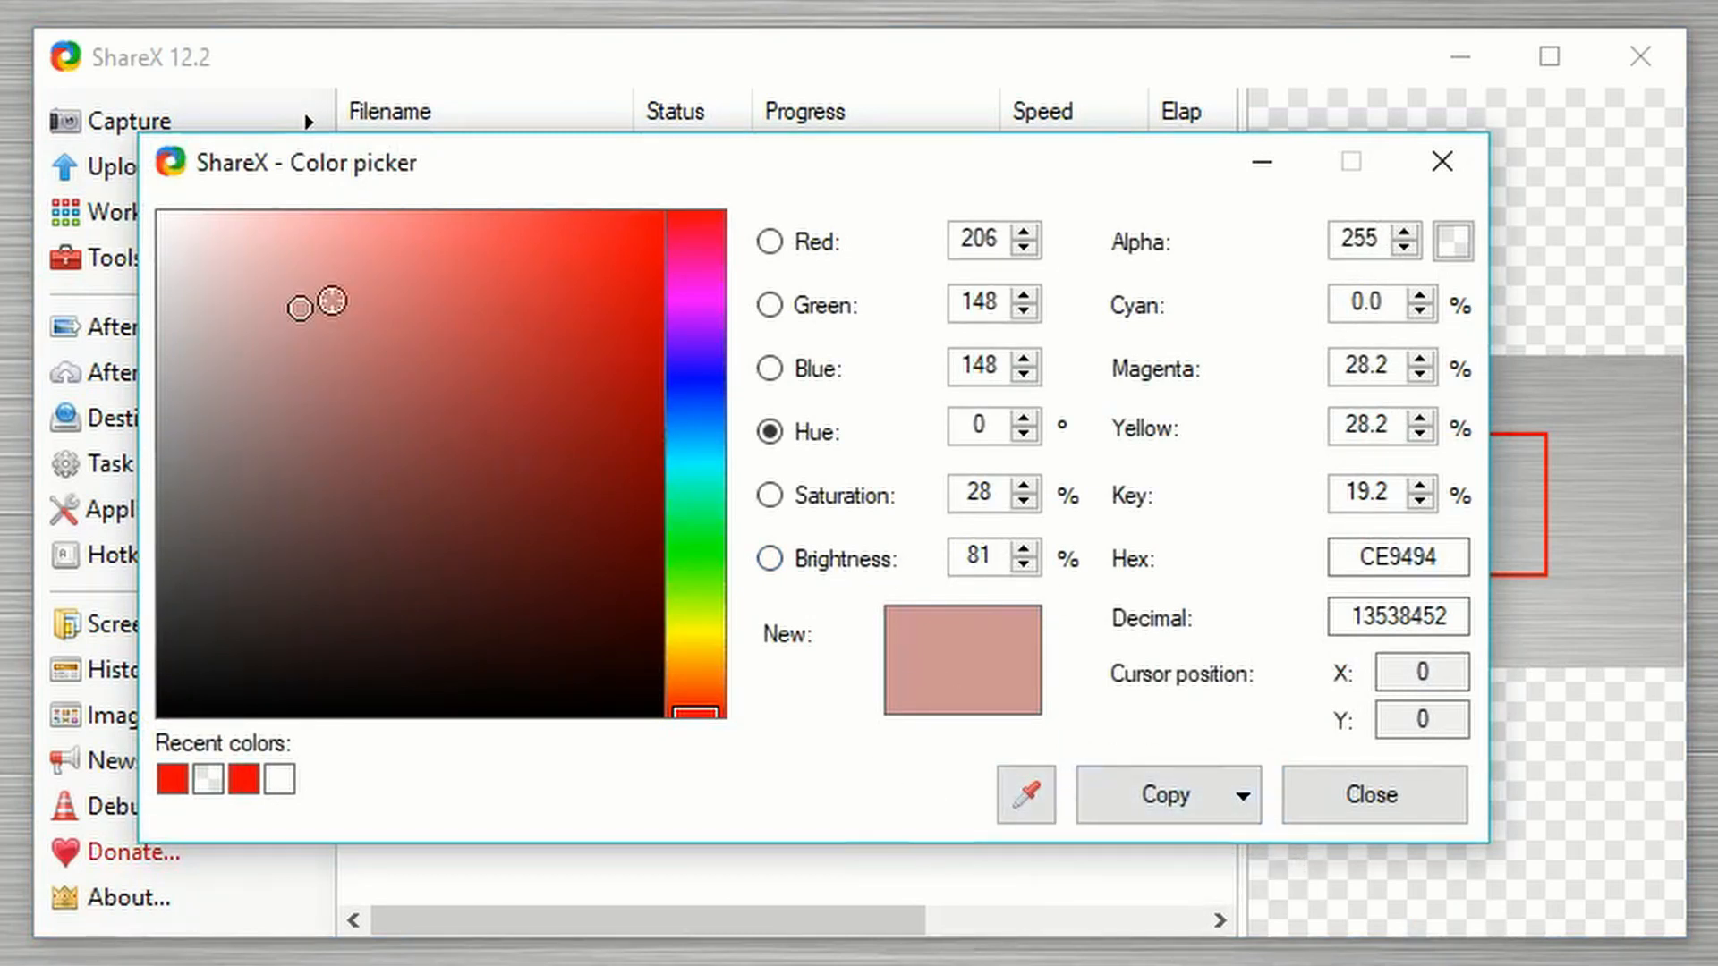
click(1243, 795)
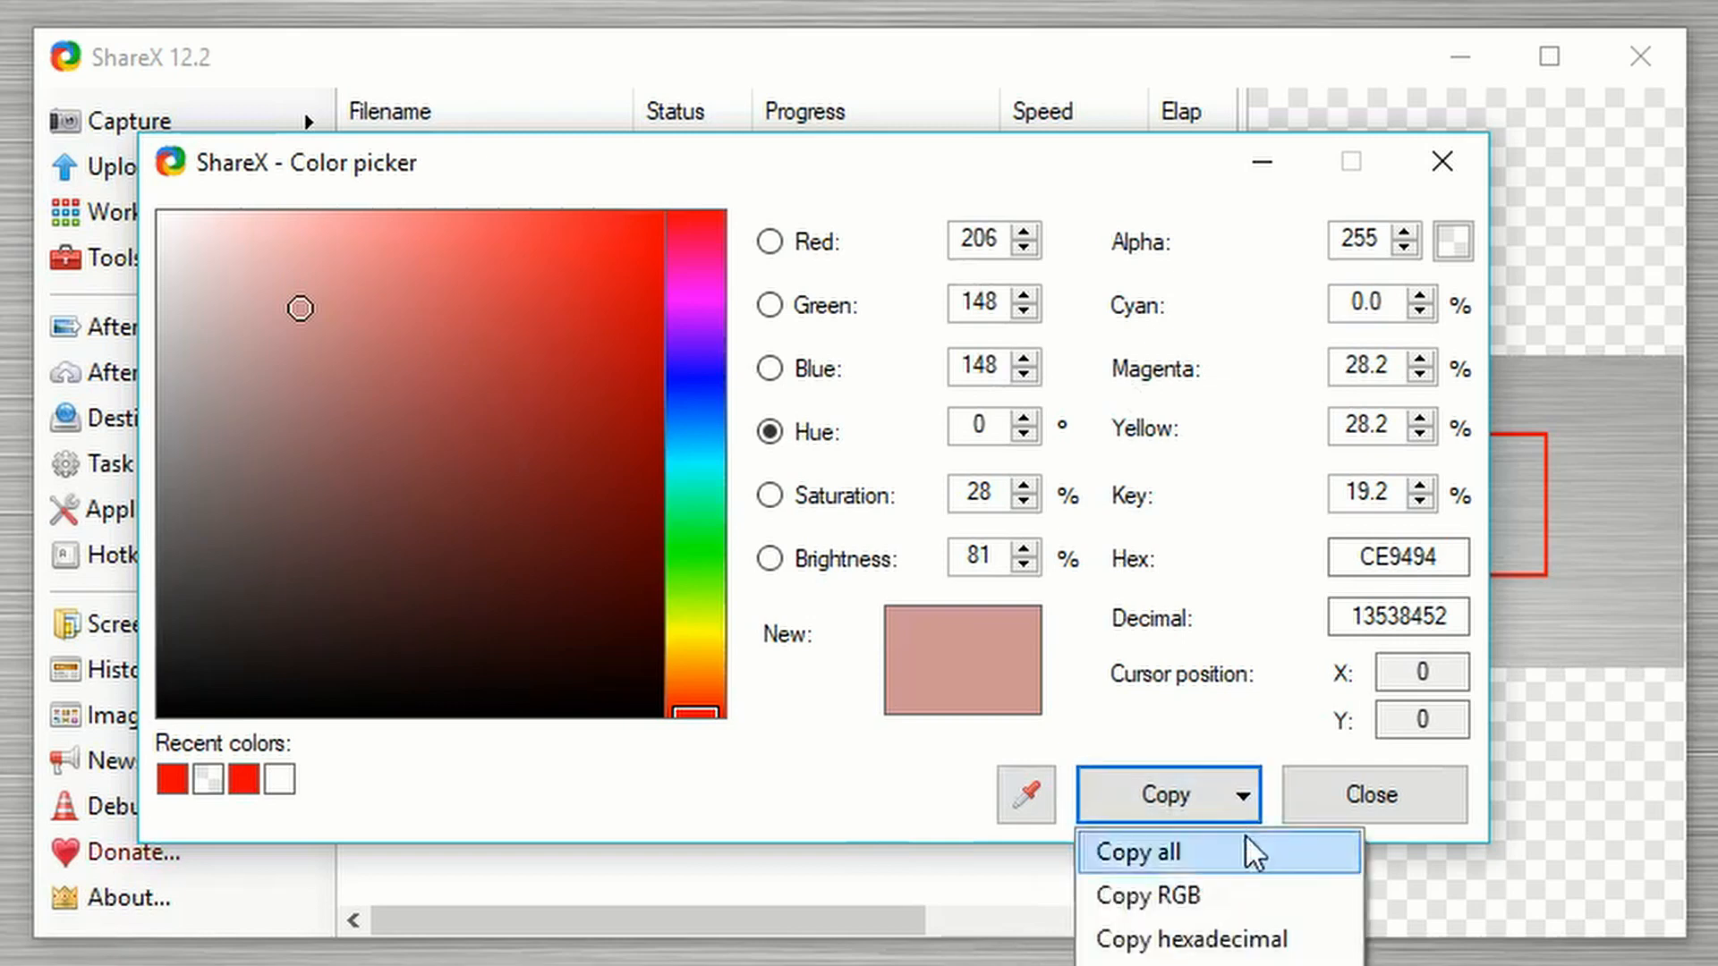
click(1293, 786)
Step: Try to load an image from the clipboard into the image editor, and dismiss the dialogs
click(177, 254)
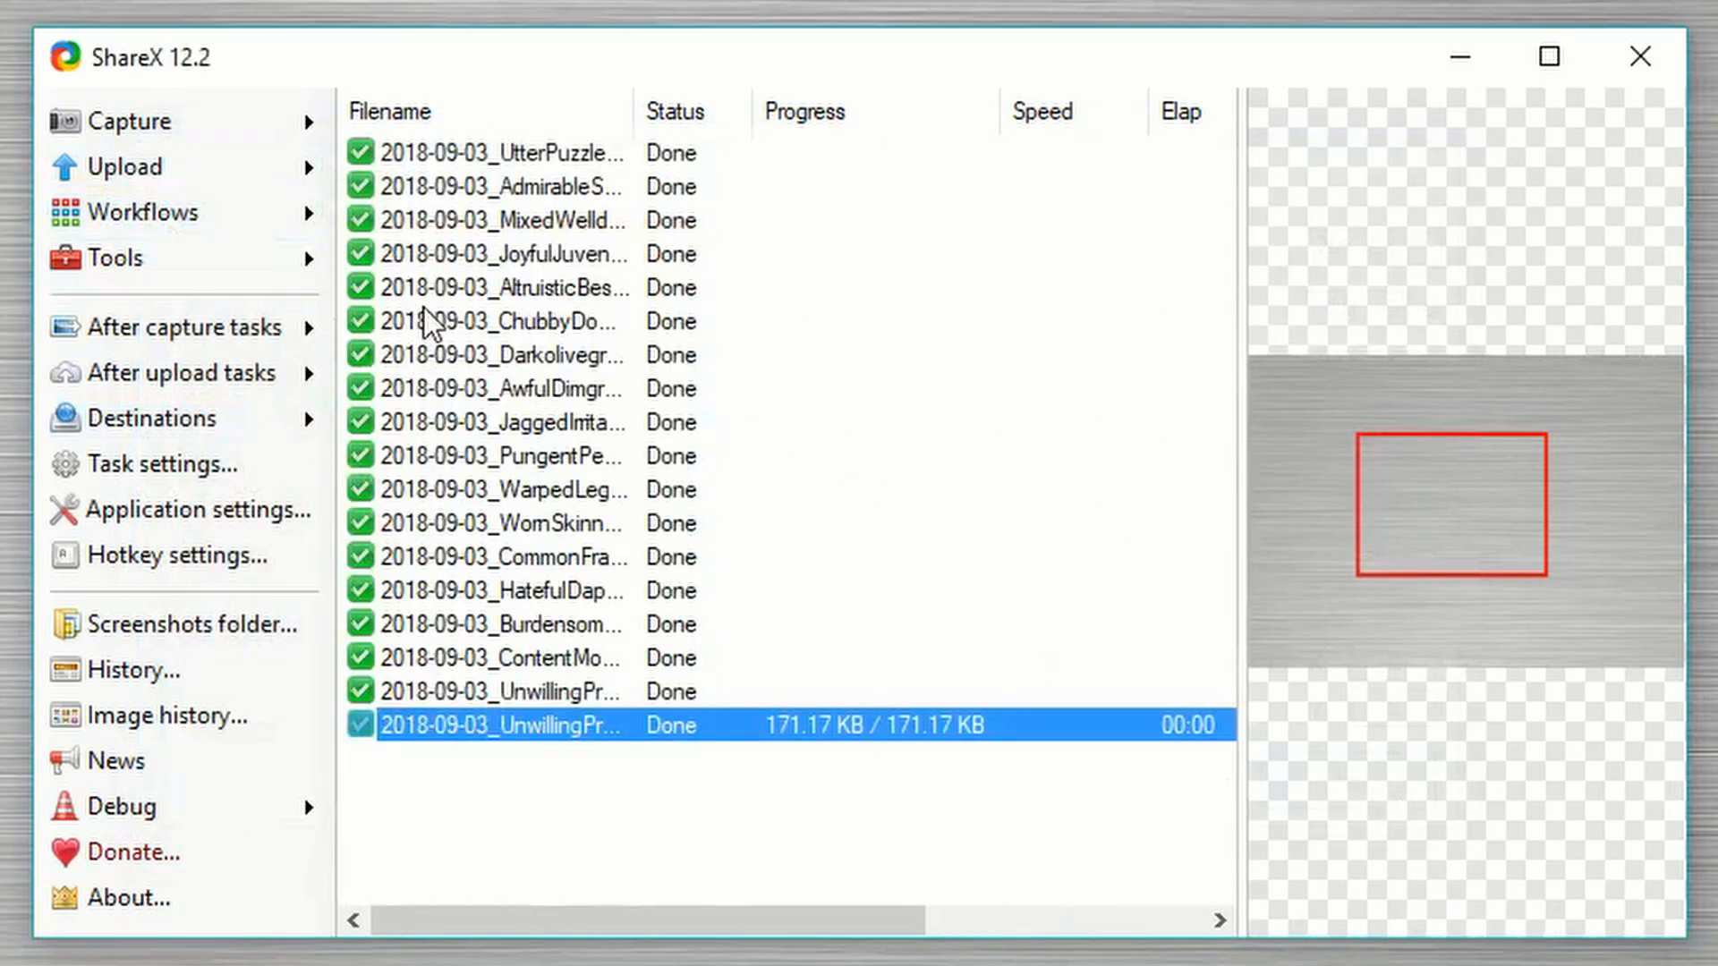
click(263, 270)
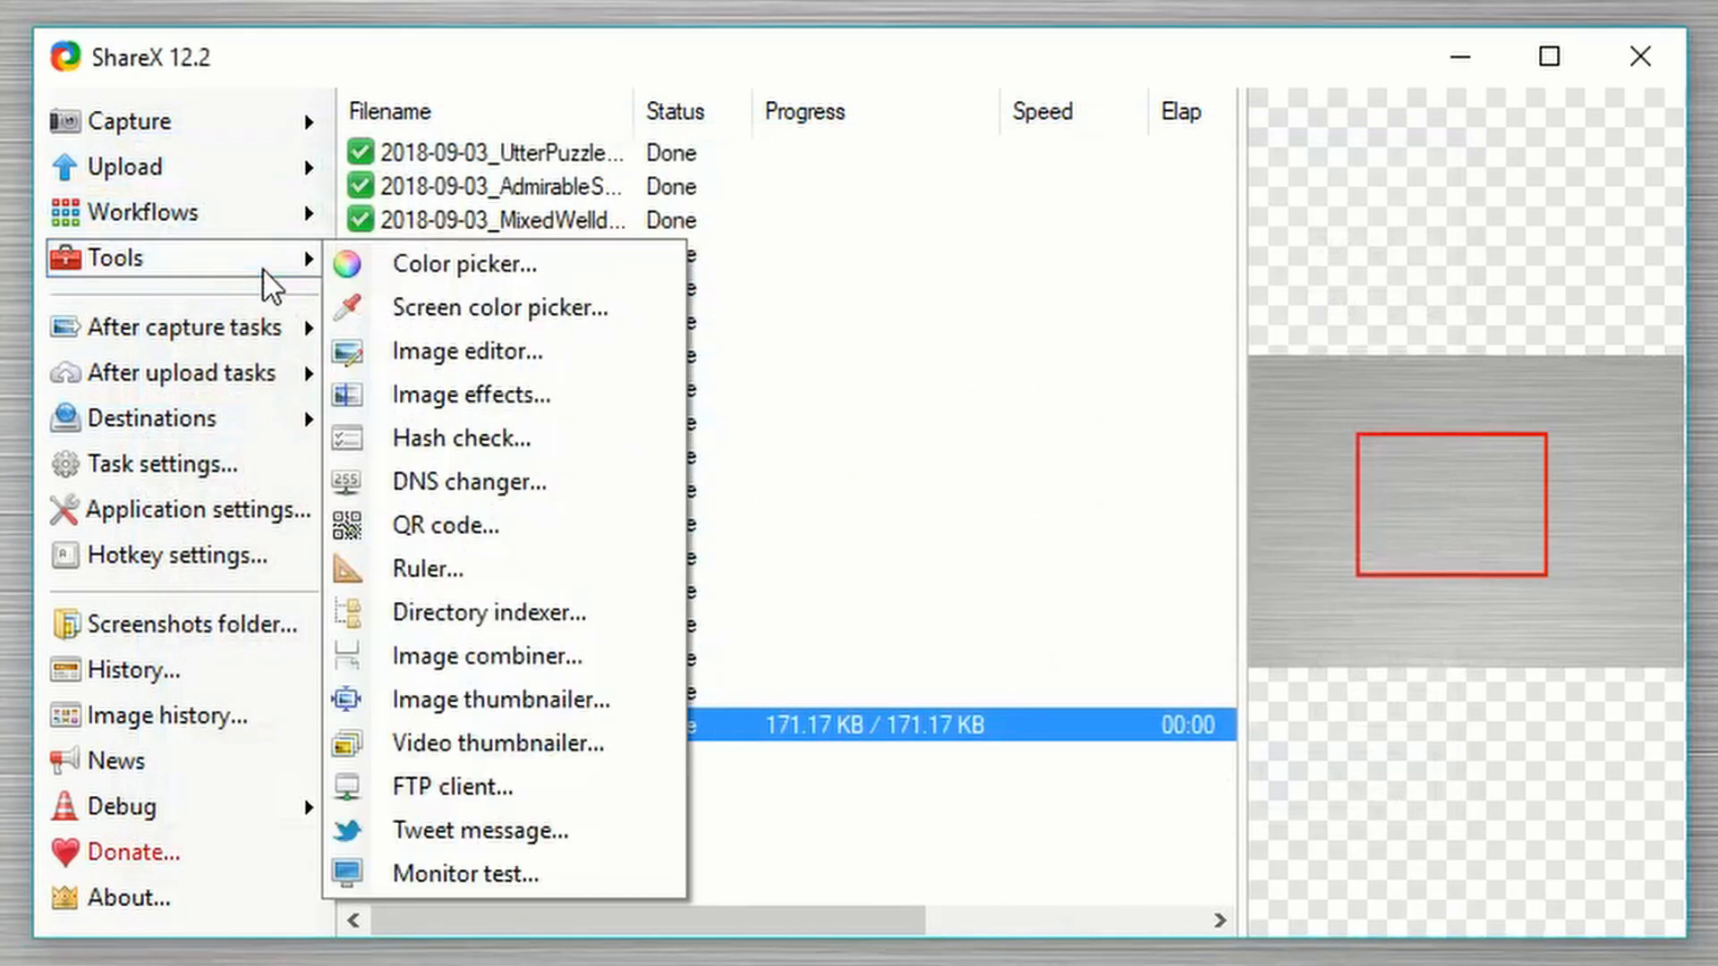
click(535, 358)
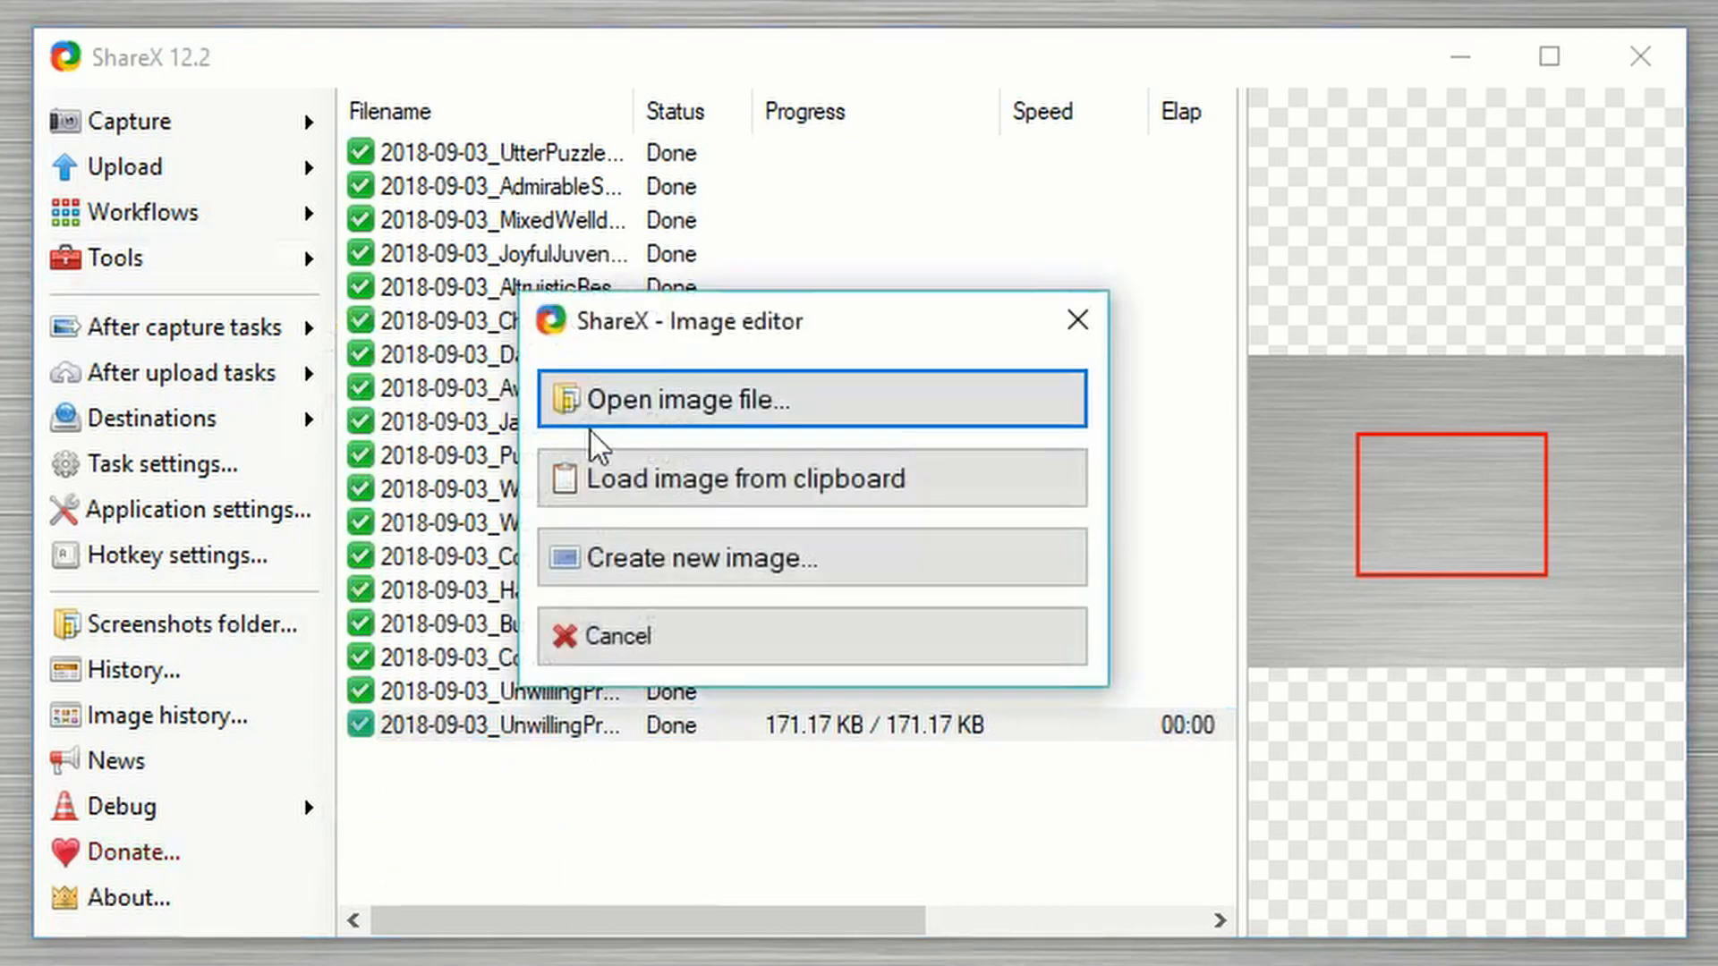
click(796, 495)
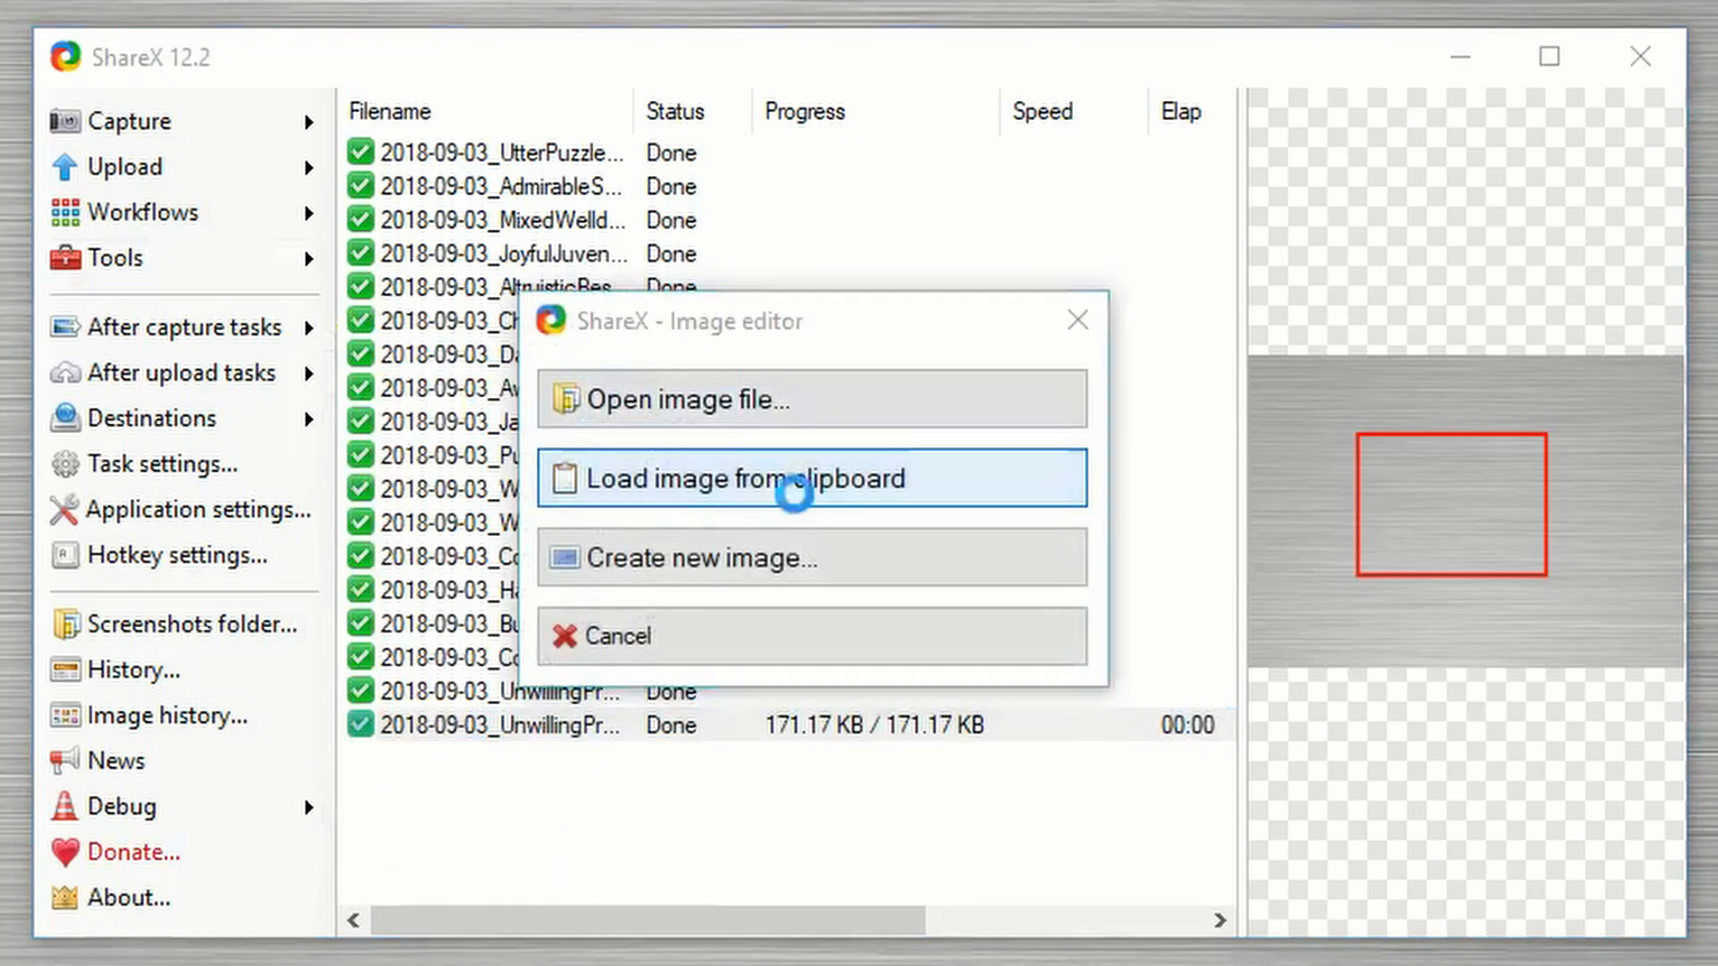
click(1029, 666)
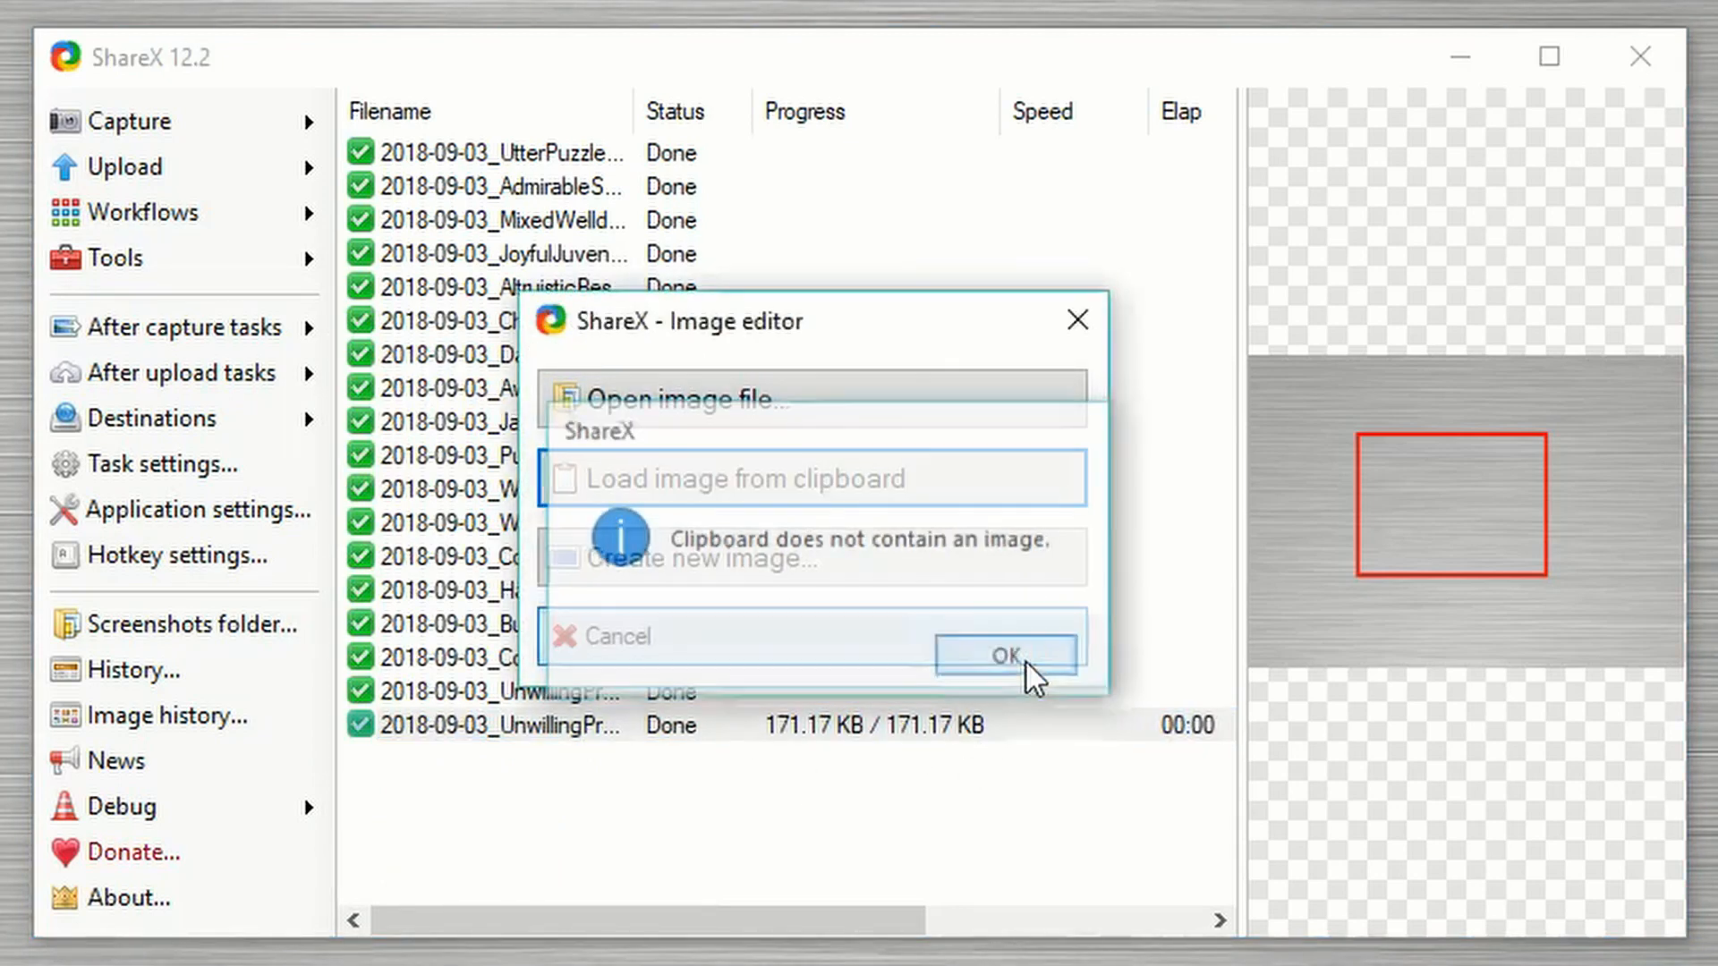
click(1103, 326)
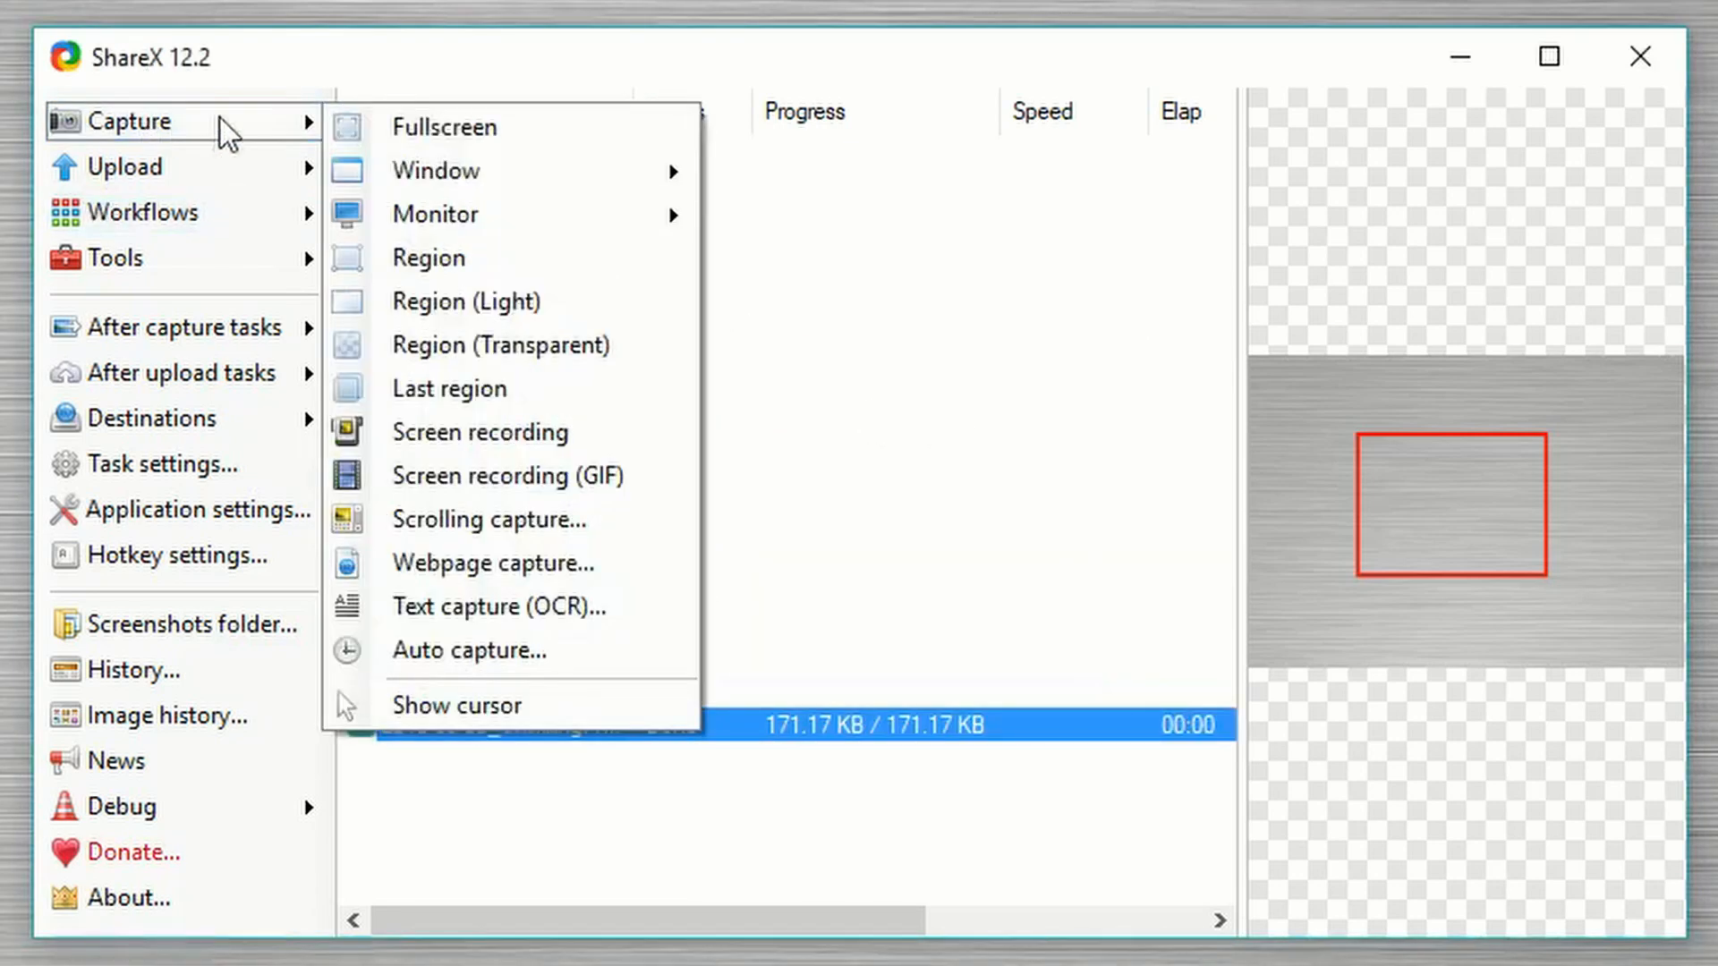
Step: Capture a region of the desktop background about 863 × 542 pixels and select the new screenshot in the task list
click(480, 264)
drag(2, 2, 1457, 726)
click(716, 801)
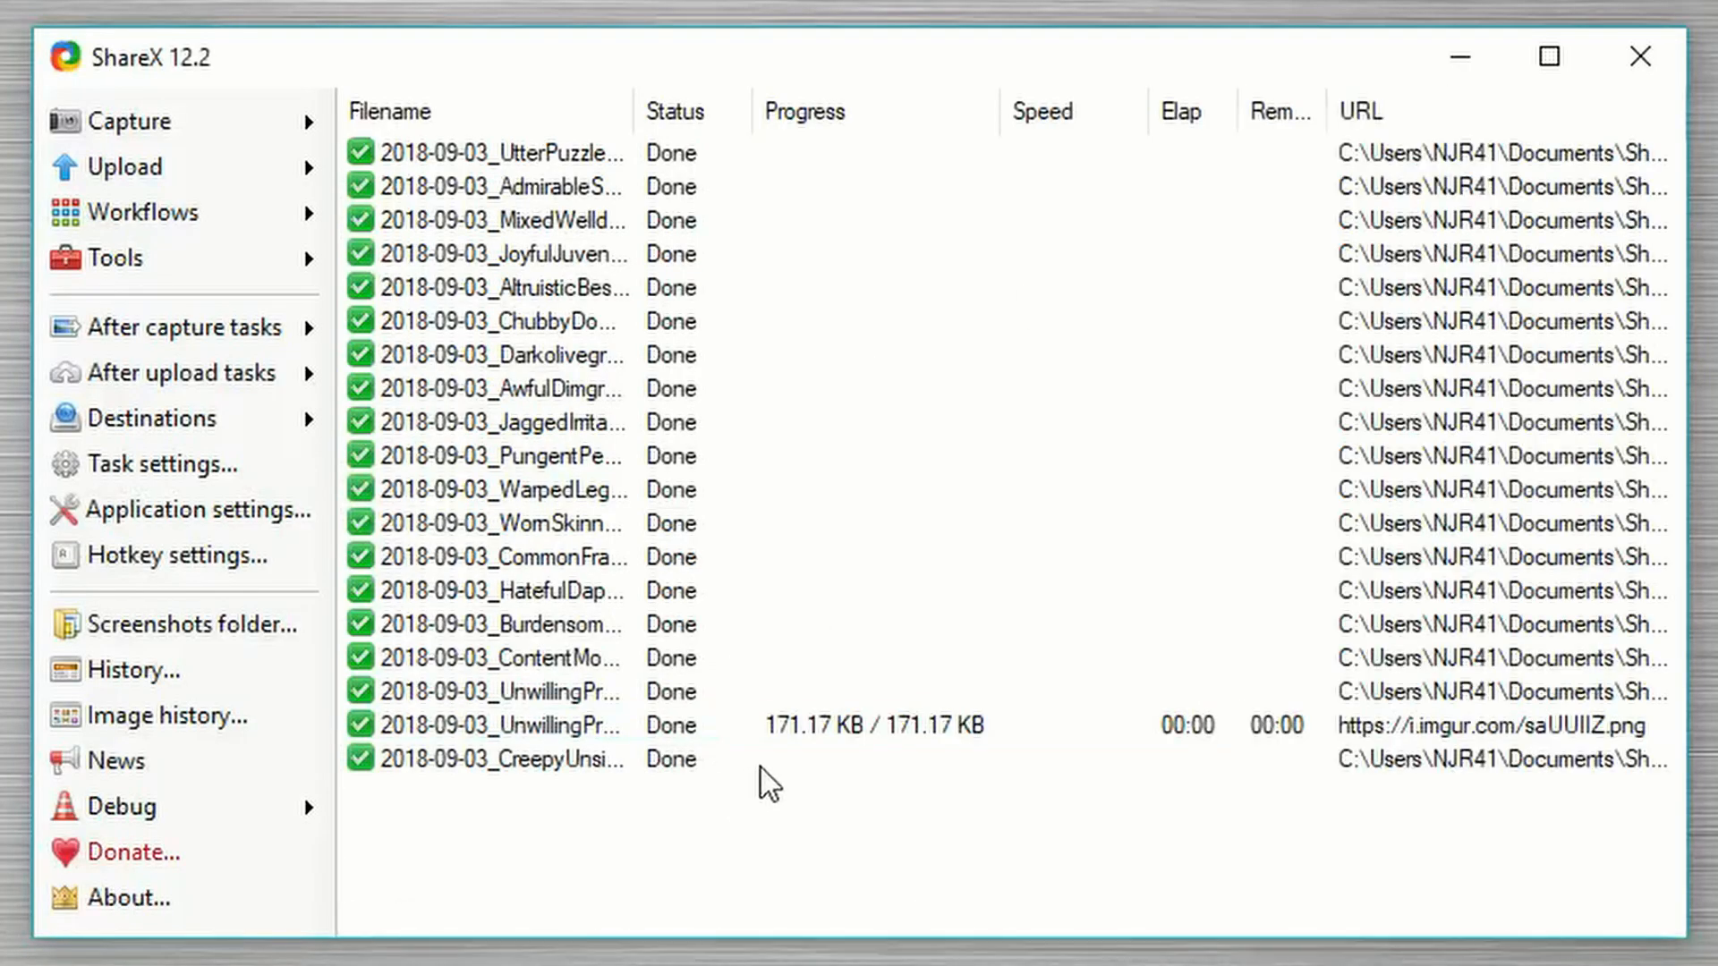
click(760, 768)
Step: Open the image editor with the newly captured screenshot loaded from the clipboard
click(262, 268)
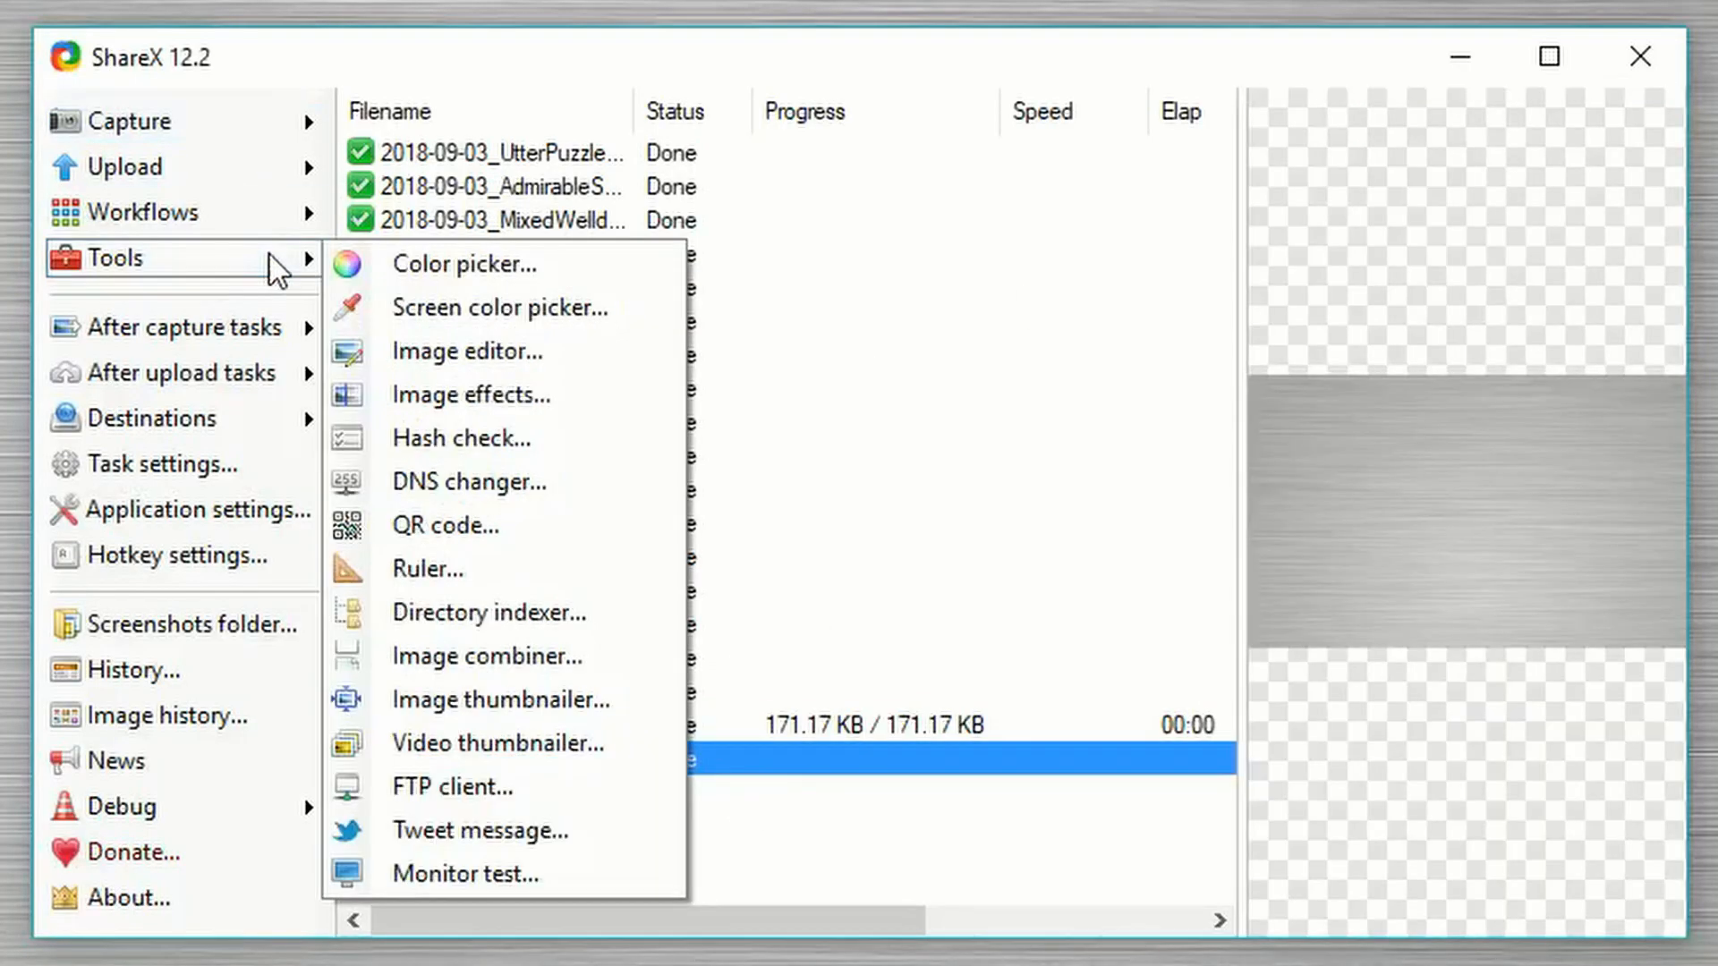
click(508, 351)
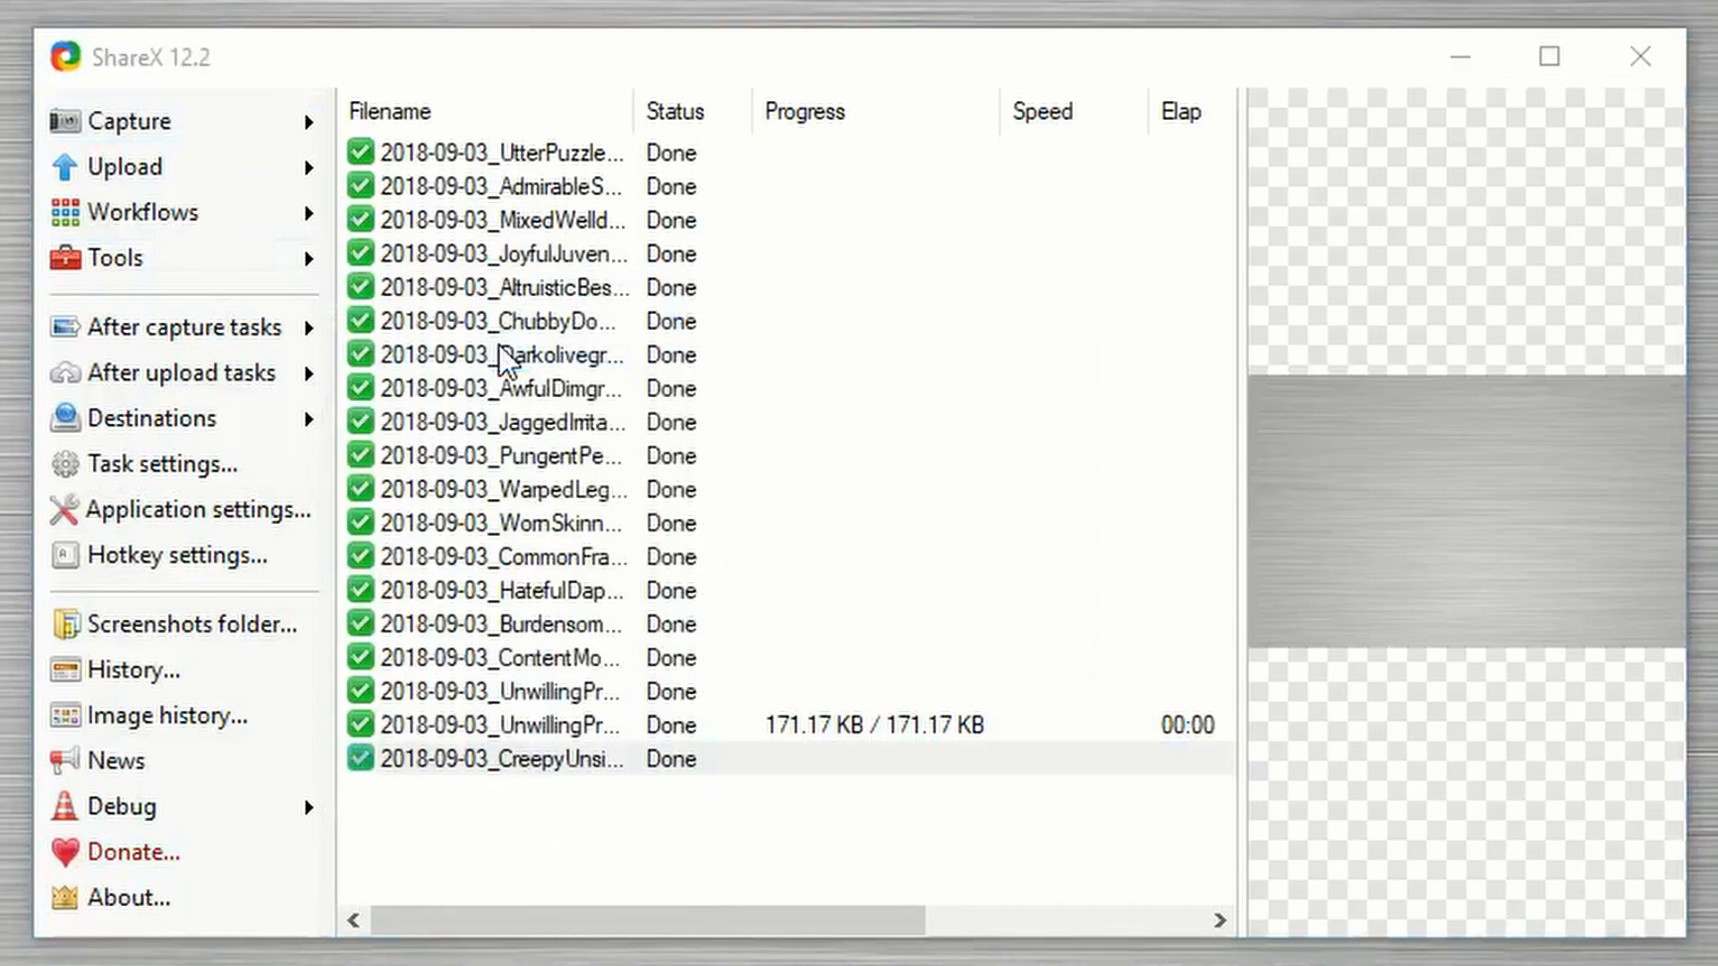
click(836, 486)
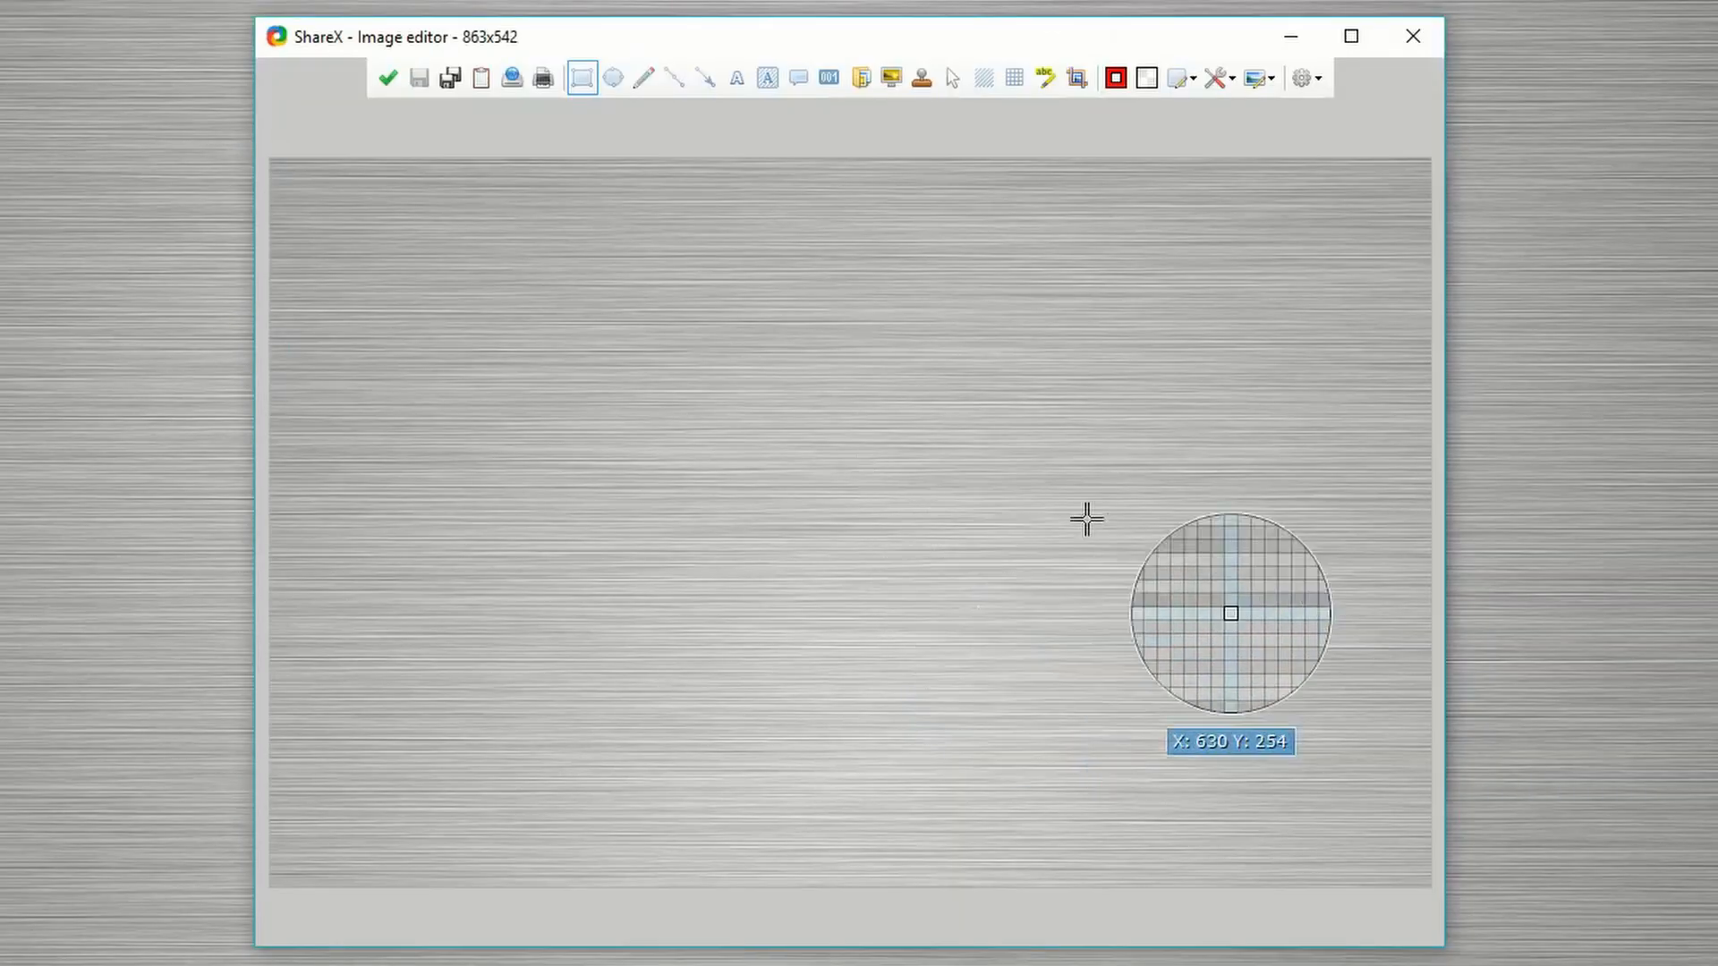
click(1347, 36)
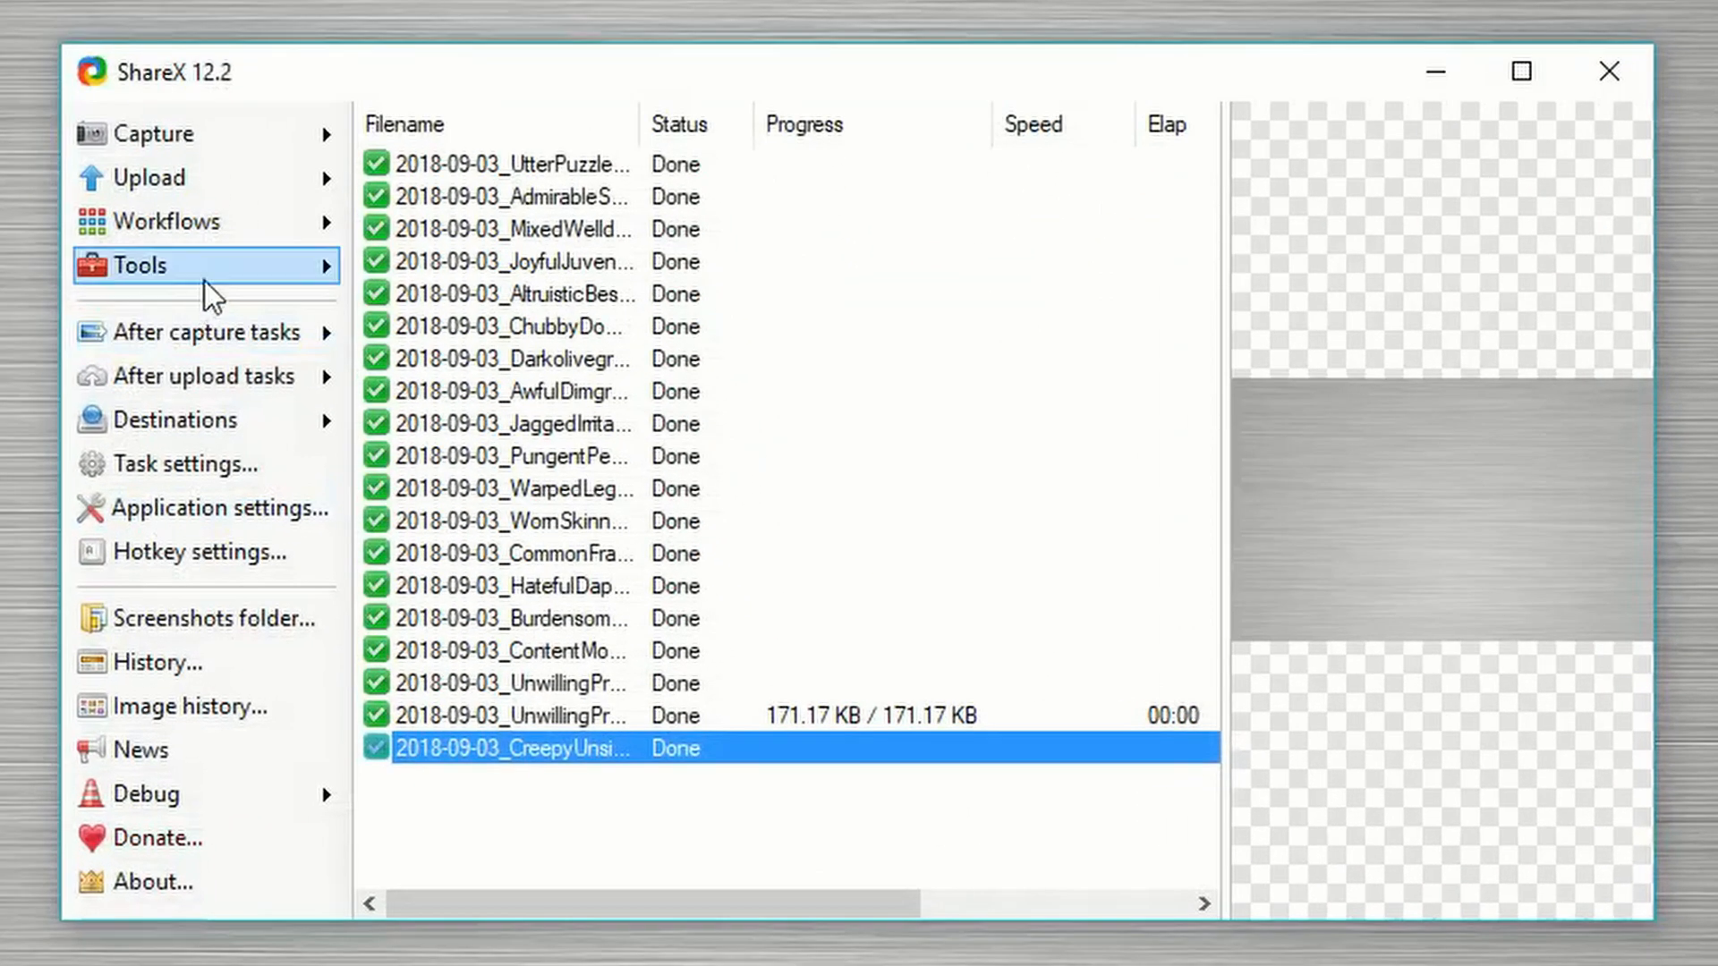
click(235, 279)
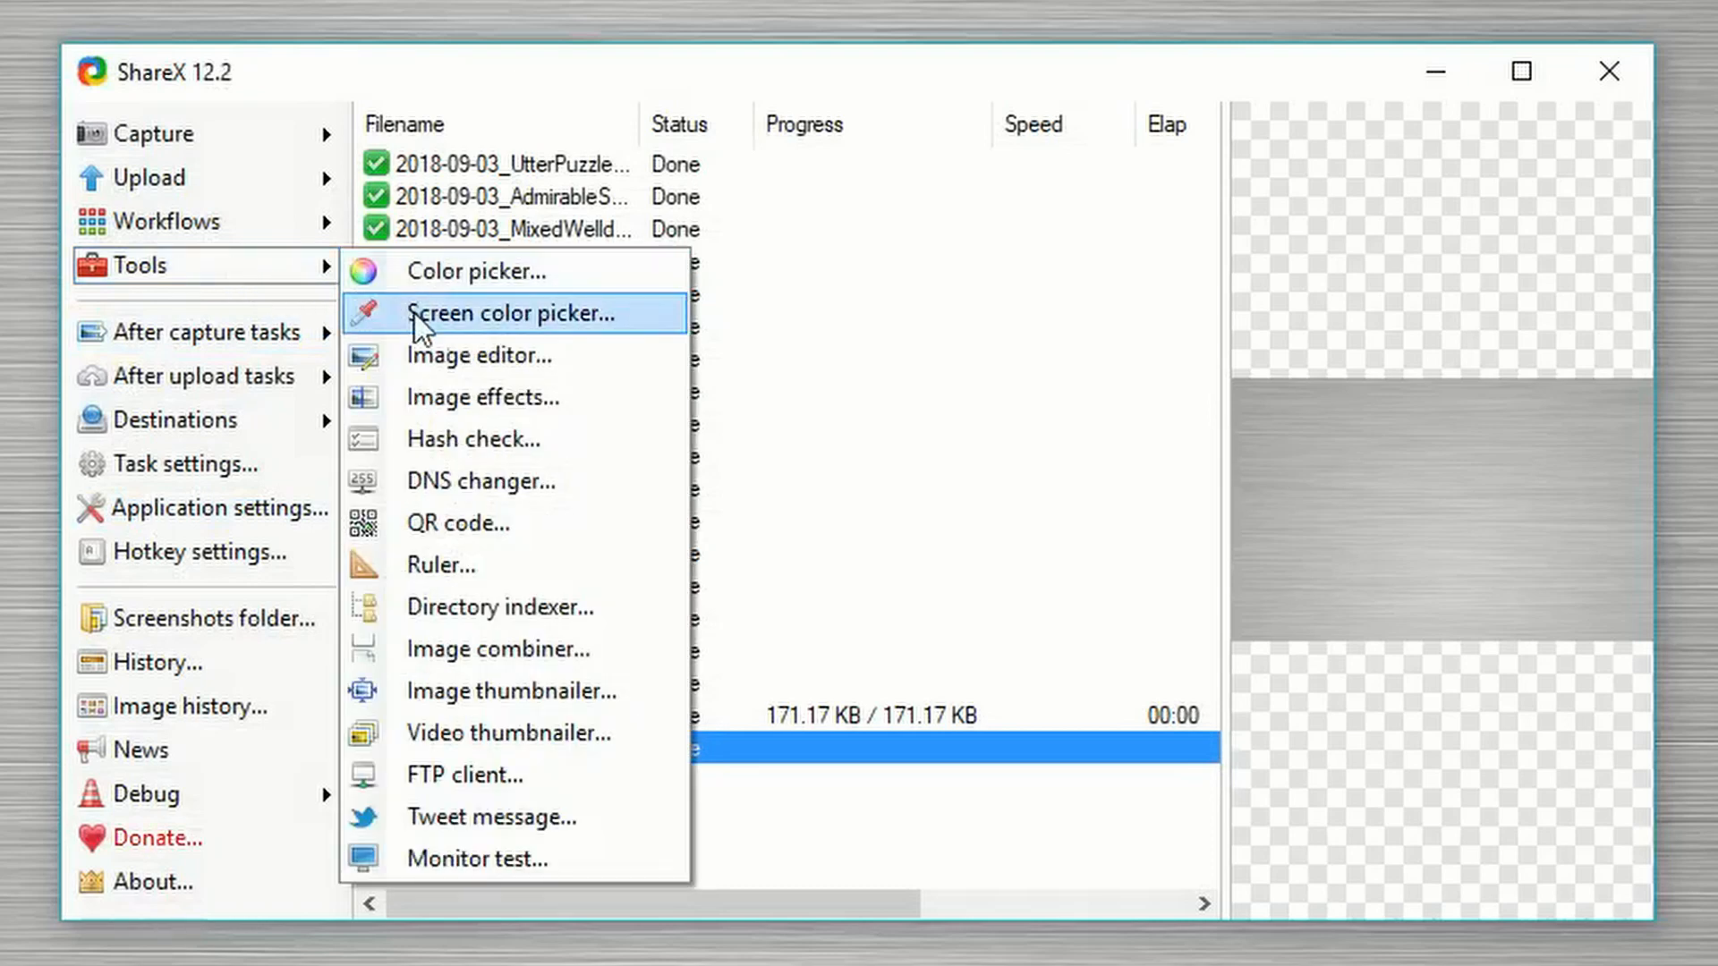
click(483, 399)
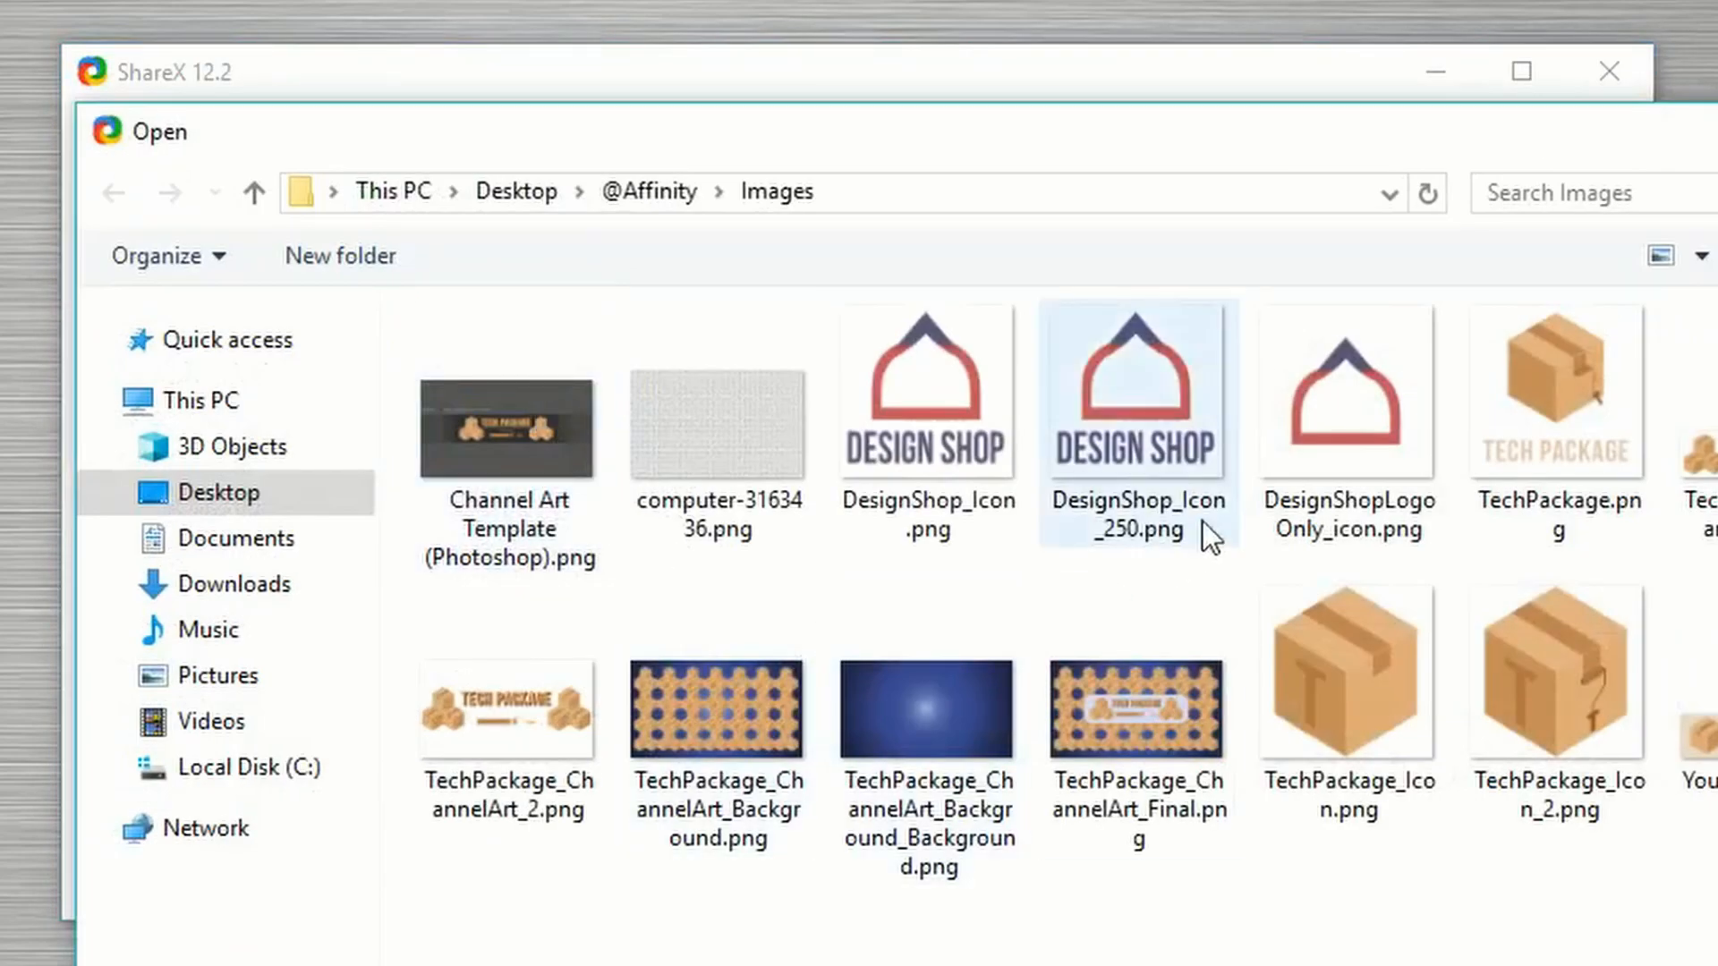
double_click(1585, 413)
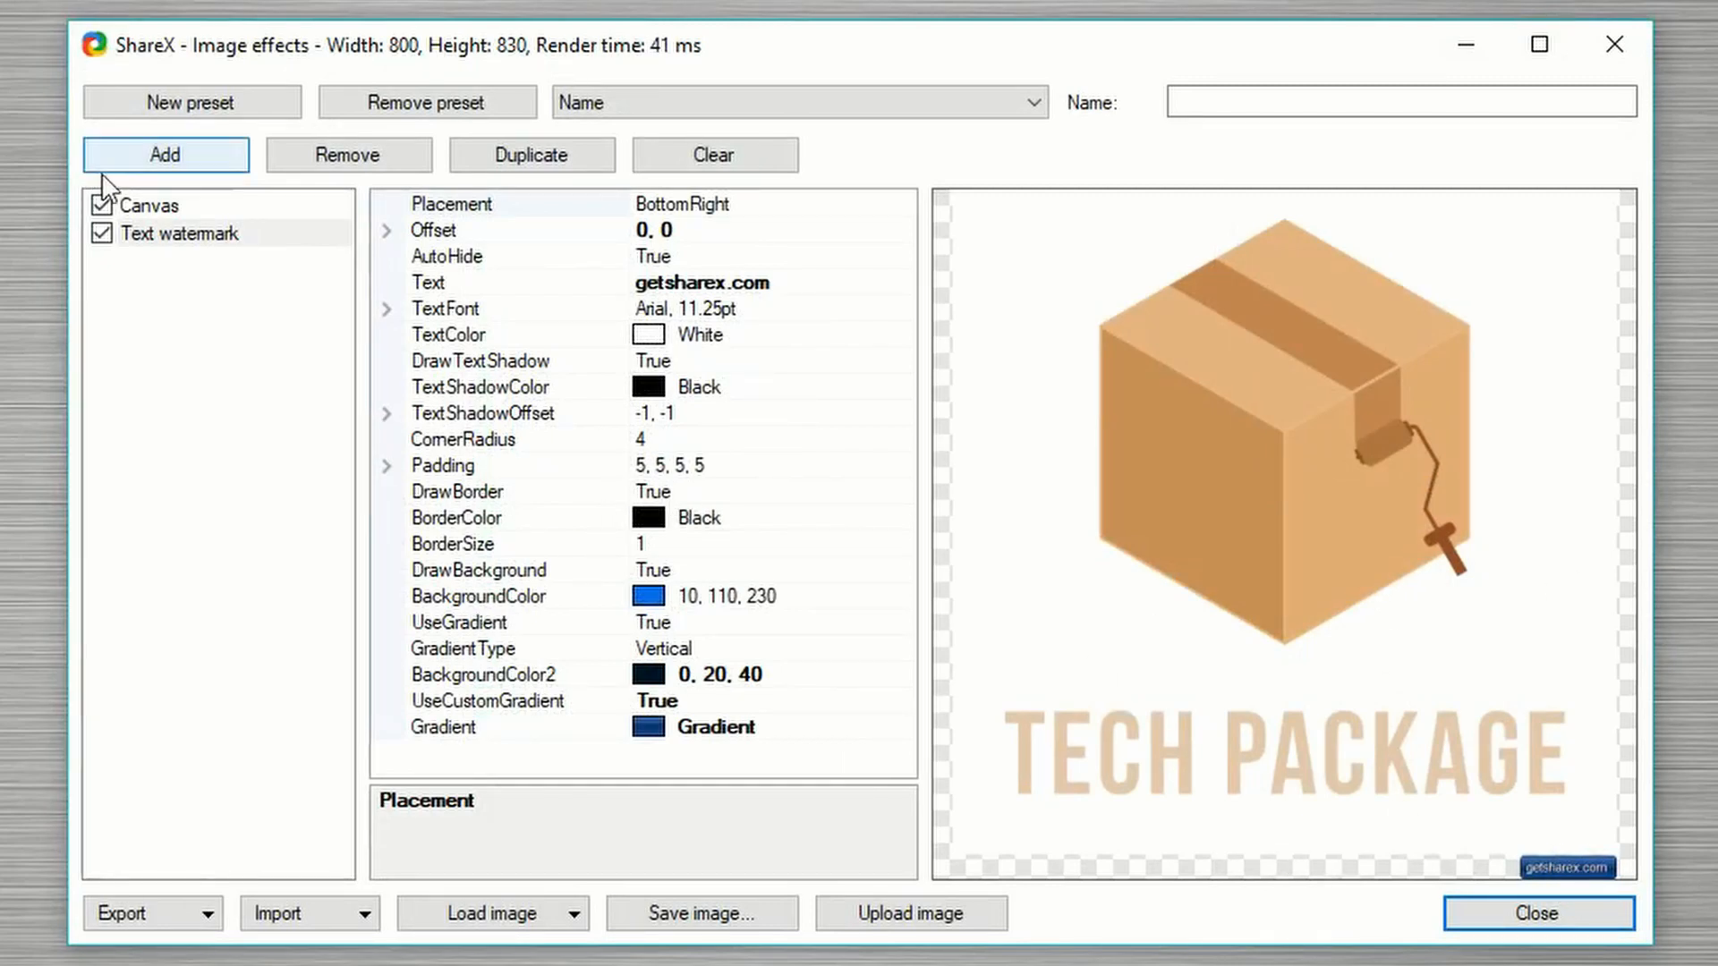
Step: Look over the effect categories that can be added, including Manipulations and Adjustments, and close Image effects
click(163, 158)
mouse_move(154, 237)
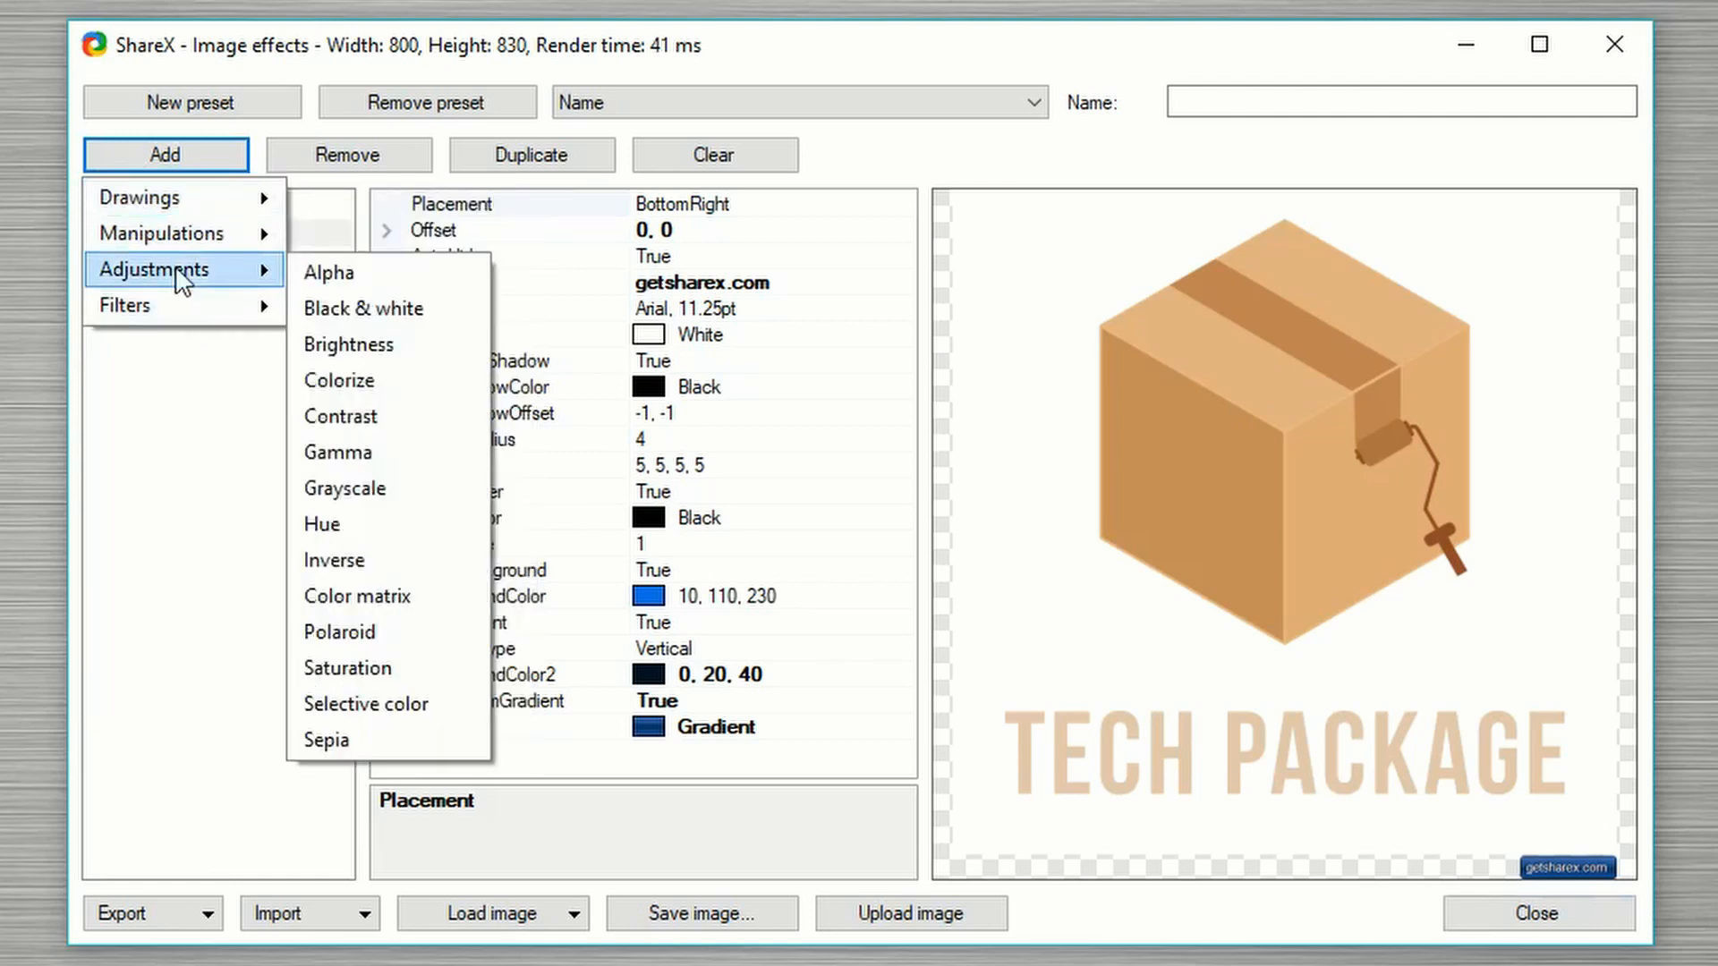
click(298, 822)
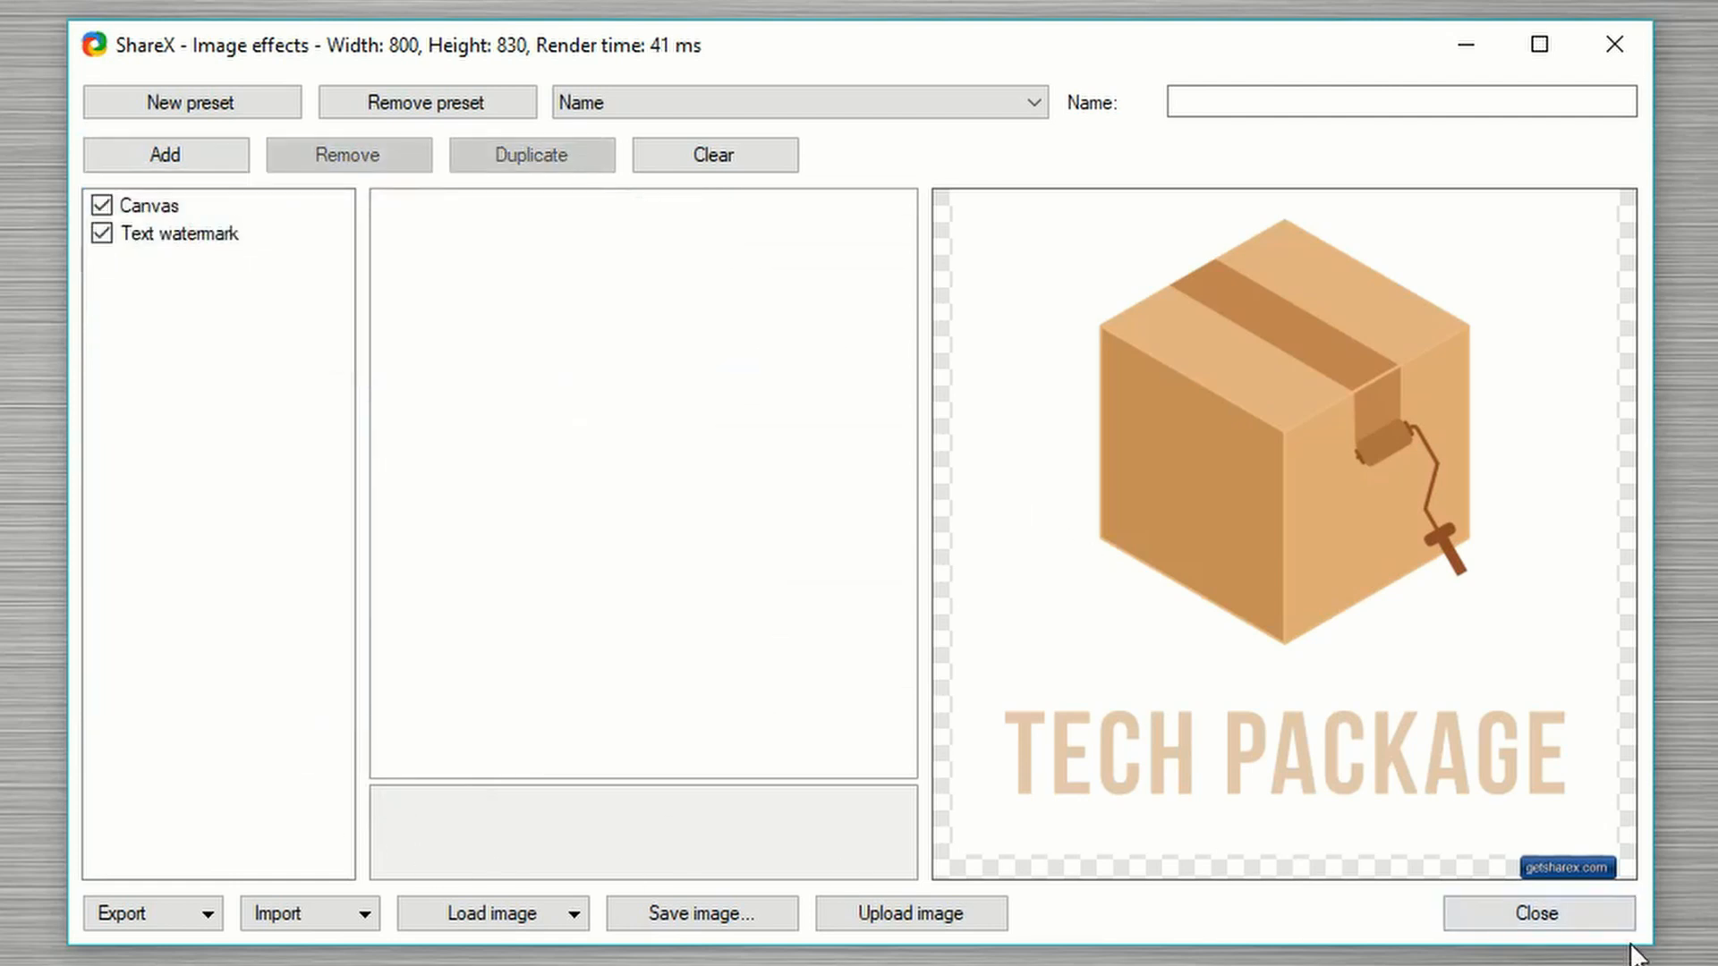
click(1581, 920)
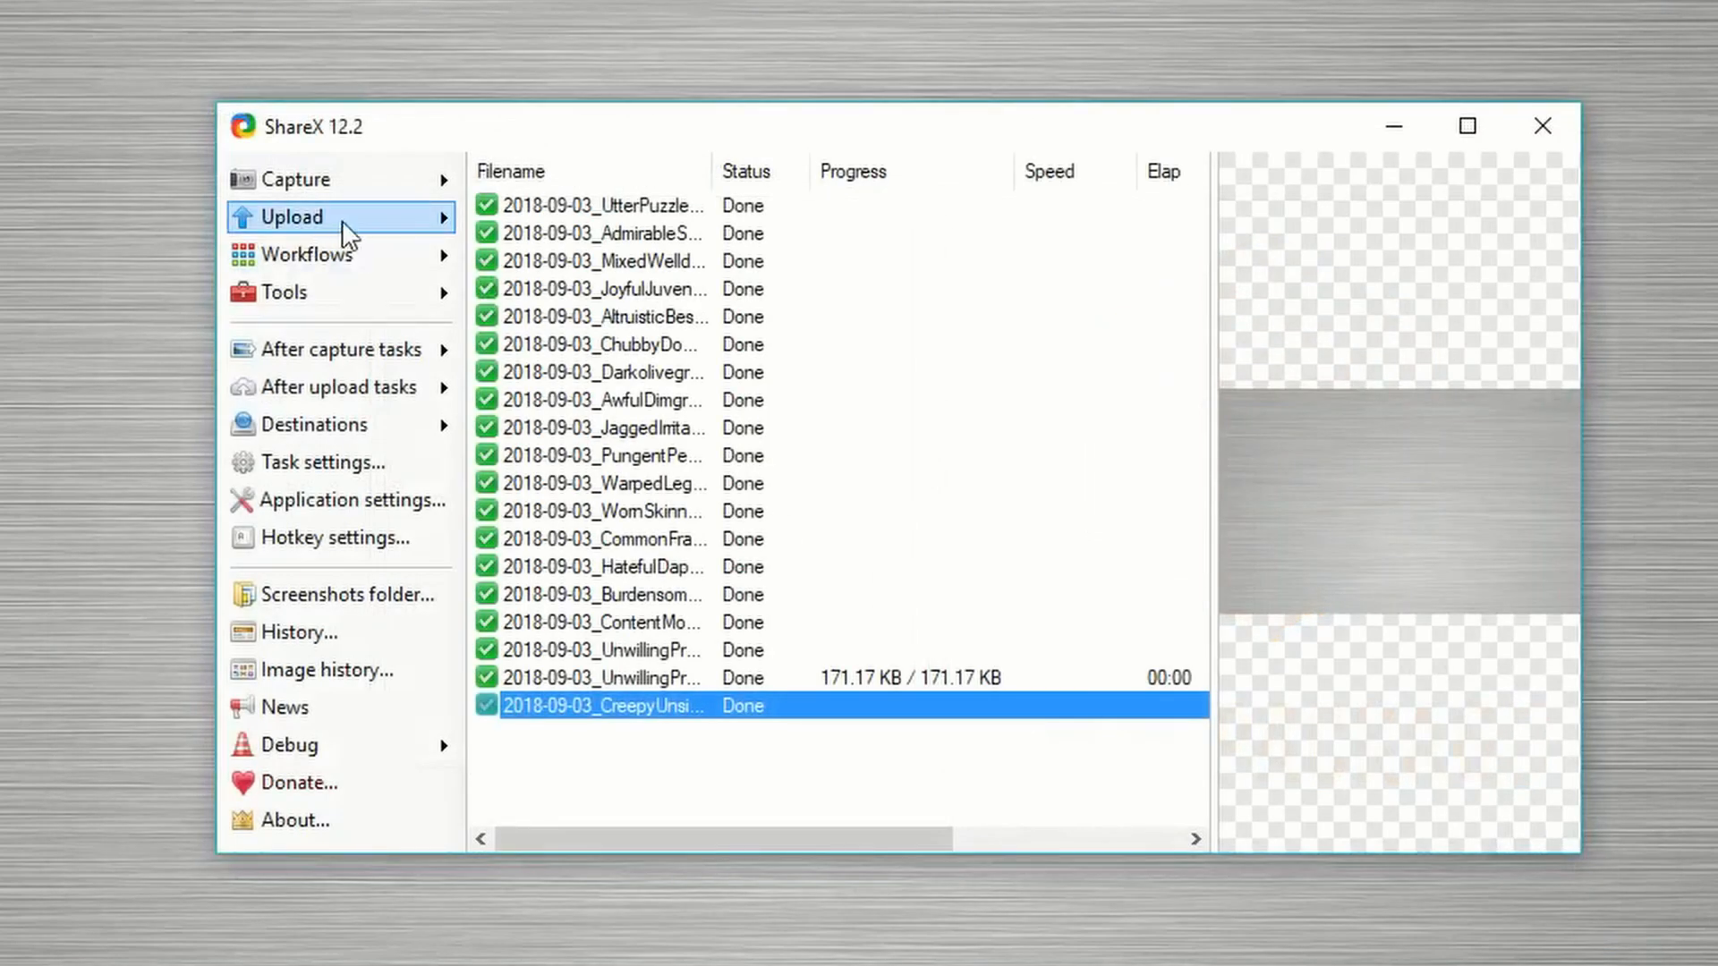
Step: View the Hash check tool, close it, and launch the DNS changer
click(284, 292)
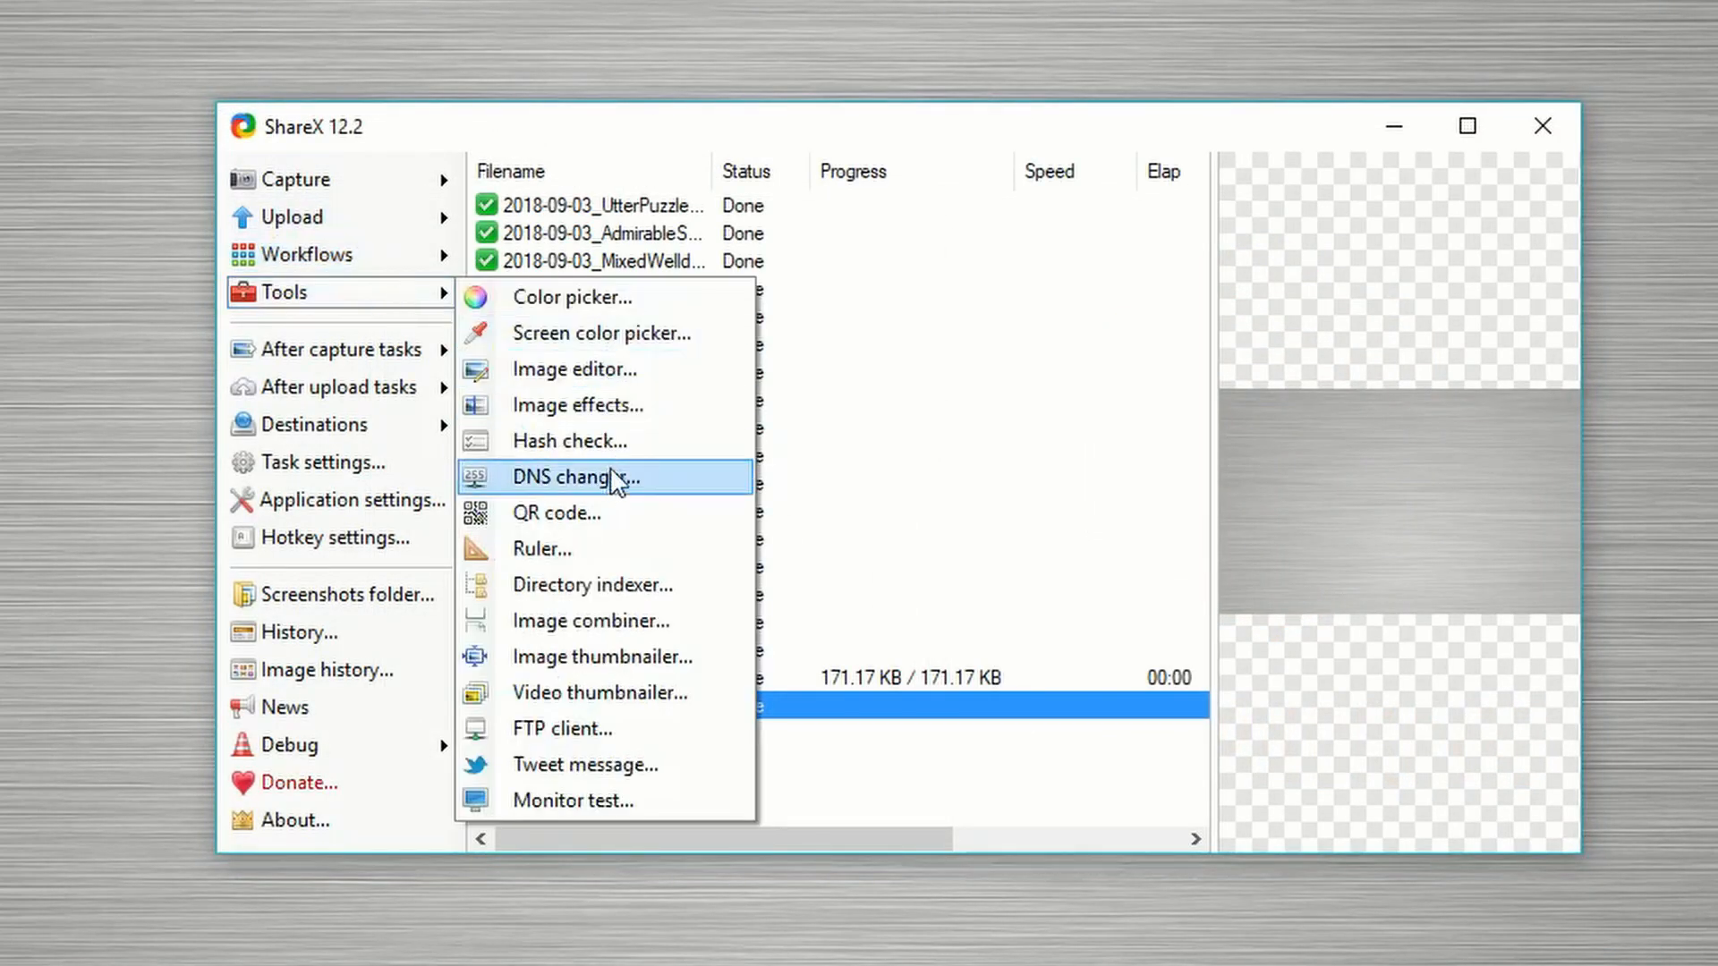
click(603, 440)
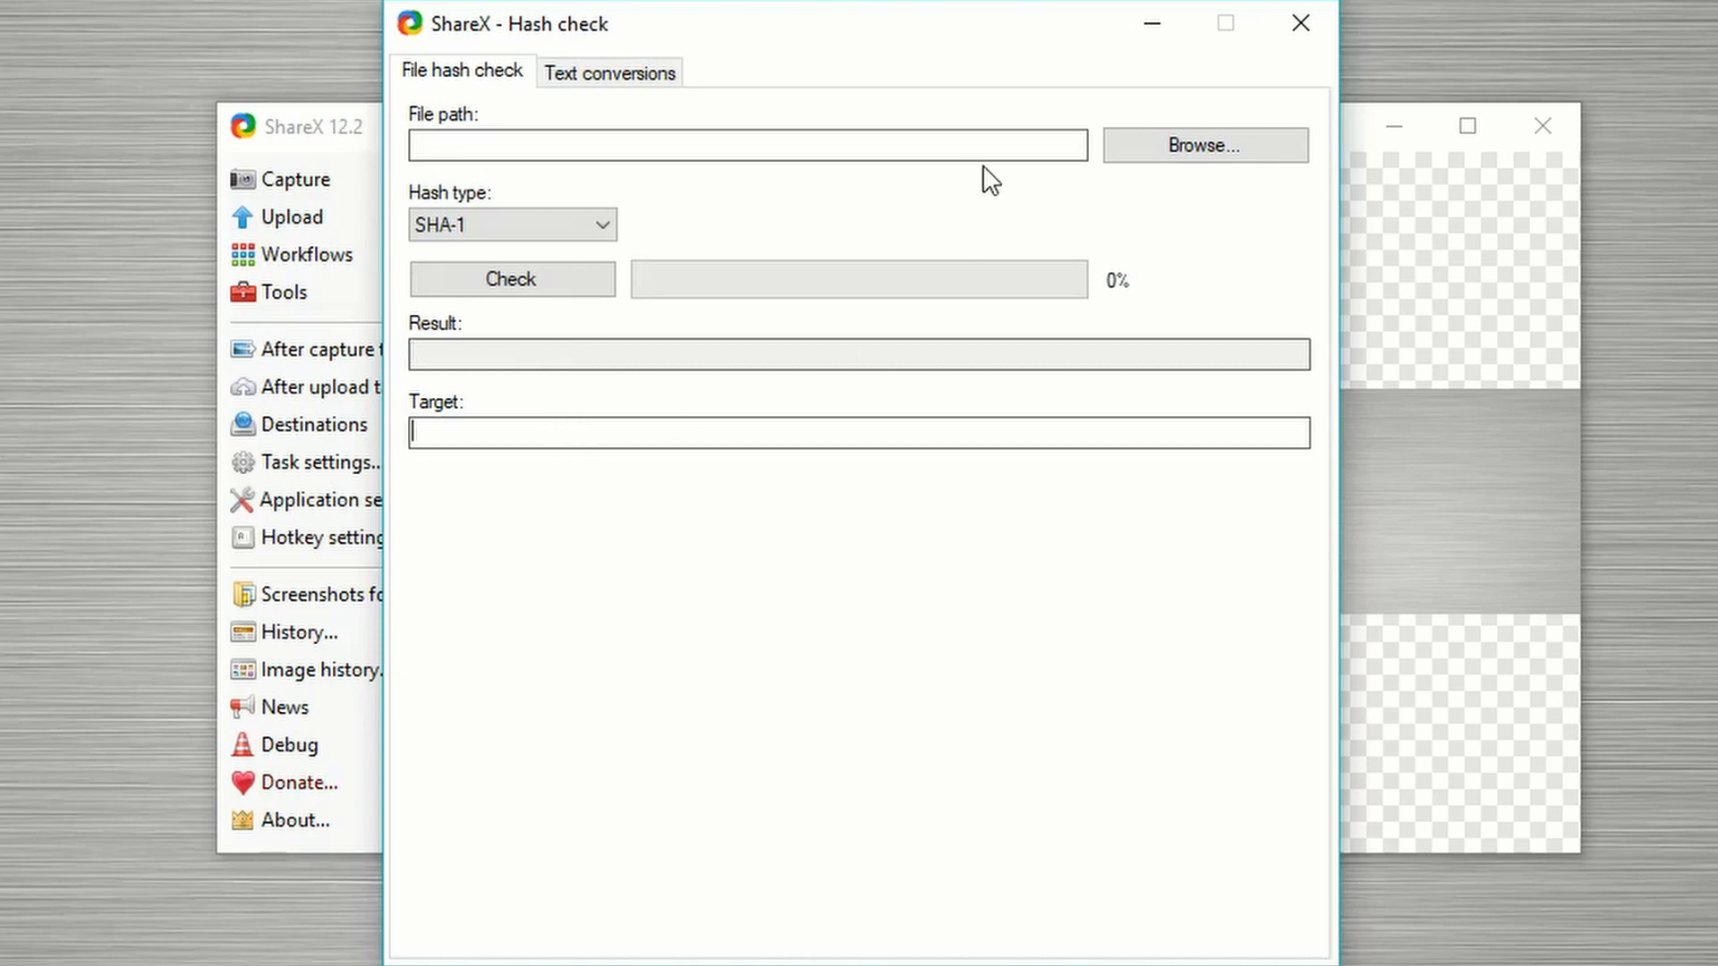
click(1297, 28)
click(436, 295)
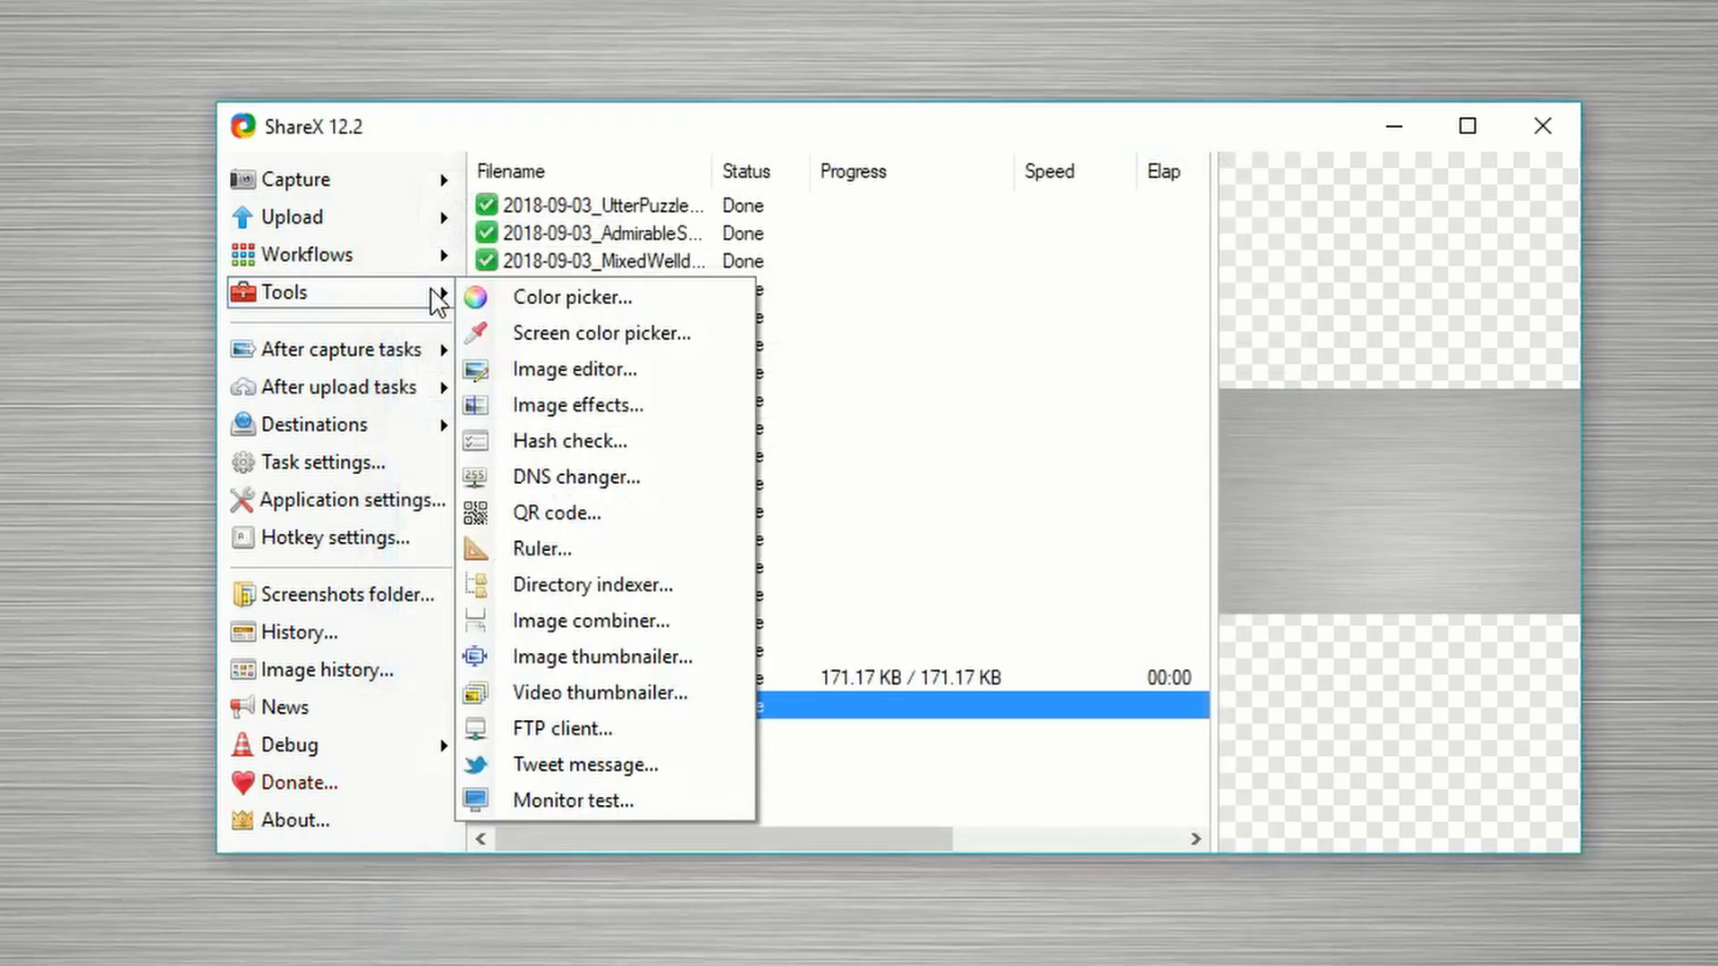
click(584, 459)
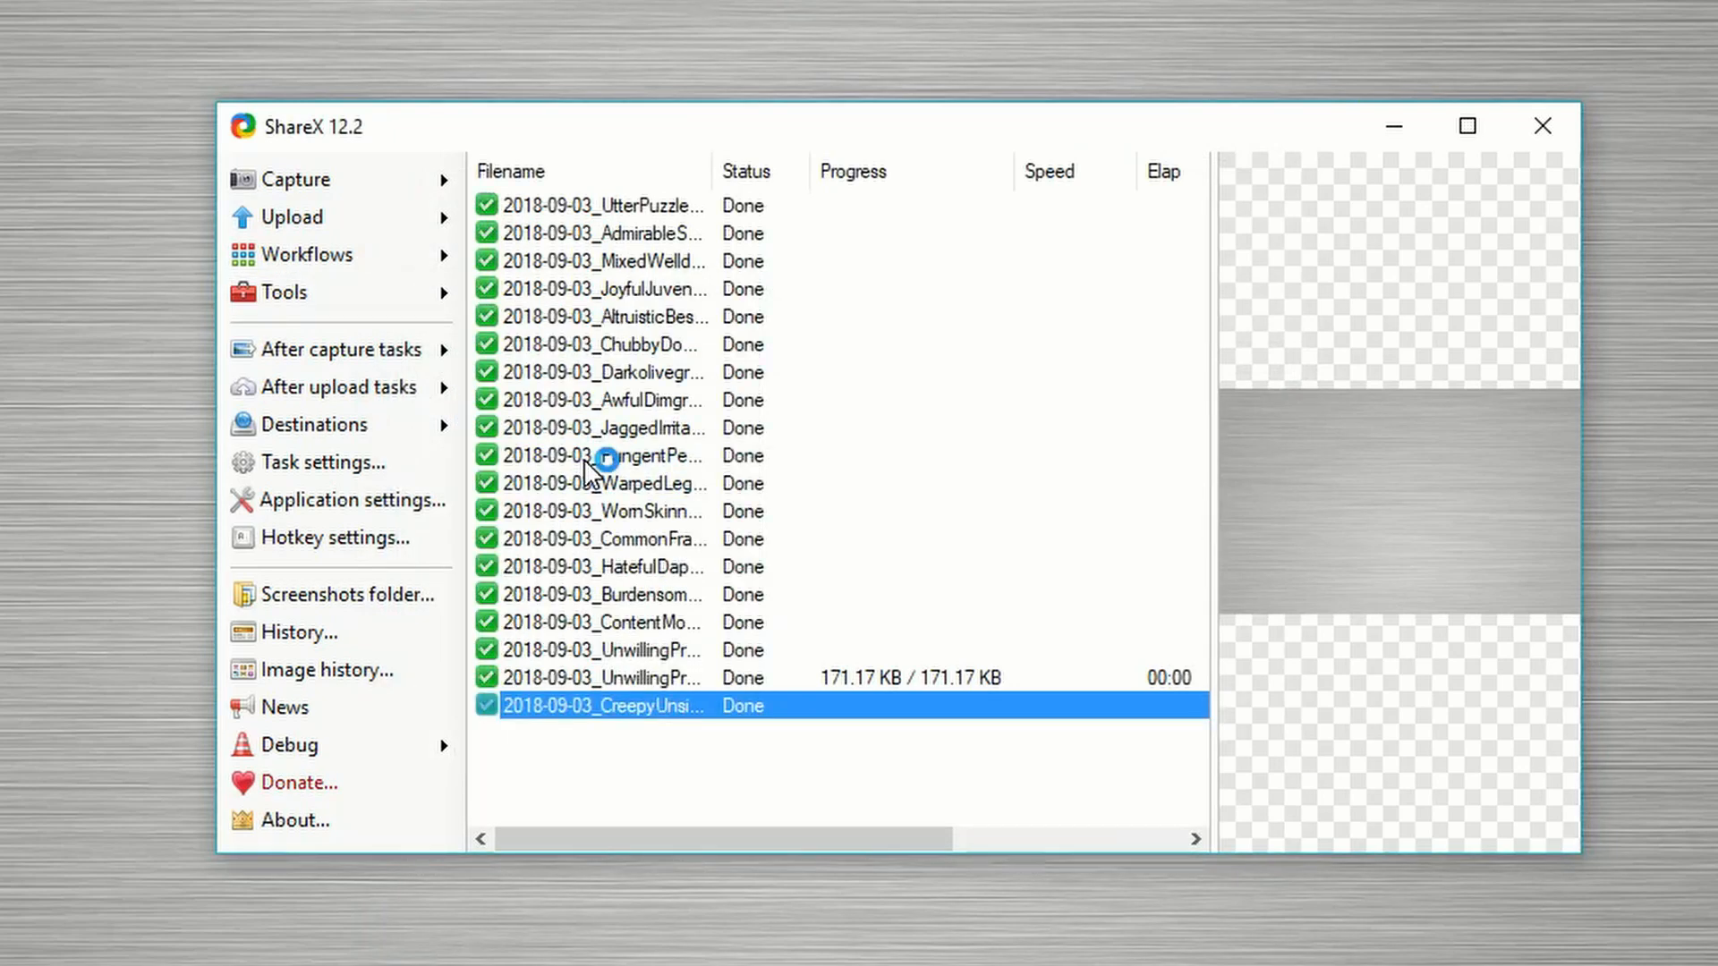
Step: Generate a QR code that encodes the text "Hello"
click(337, 295)
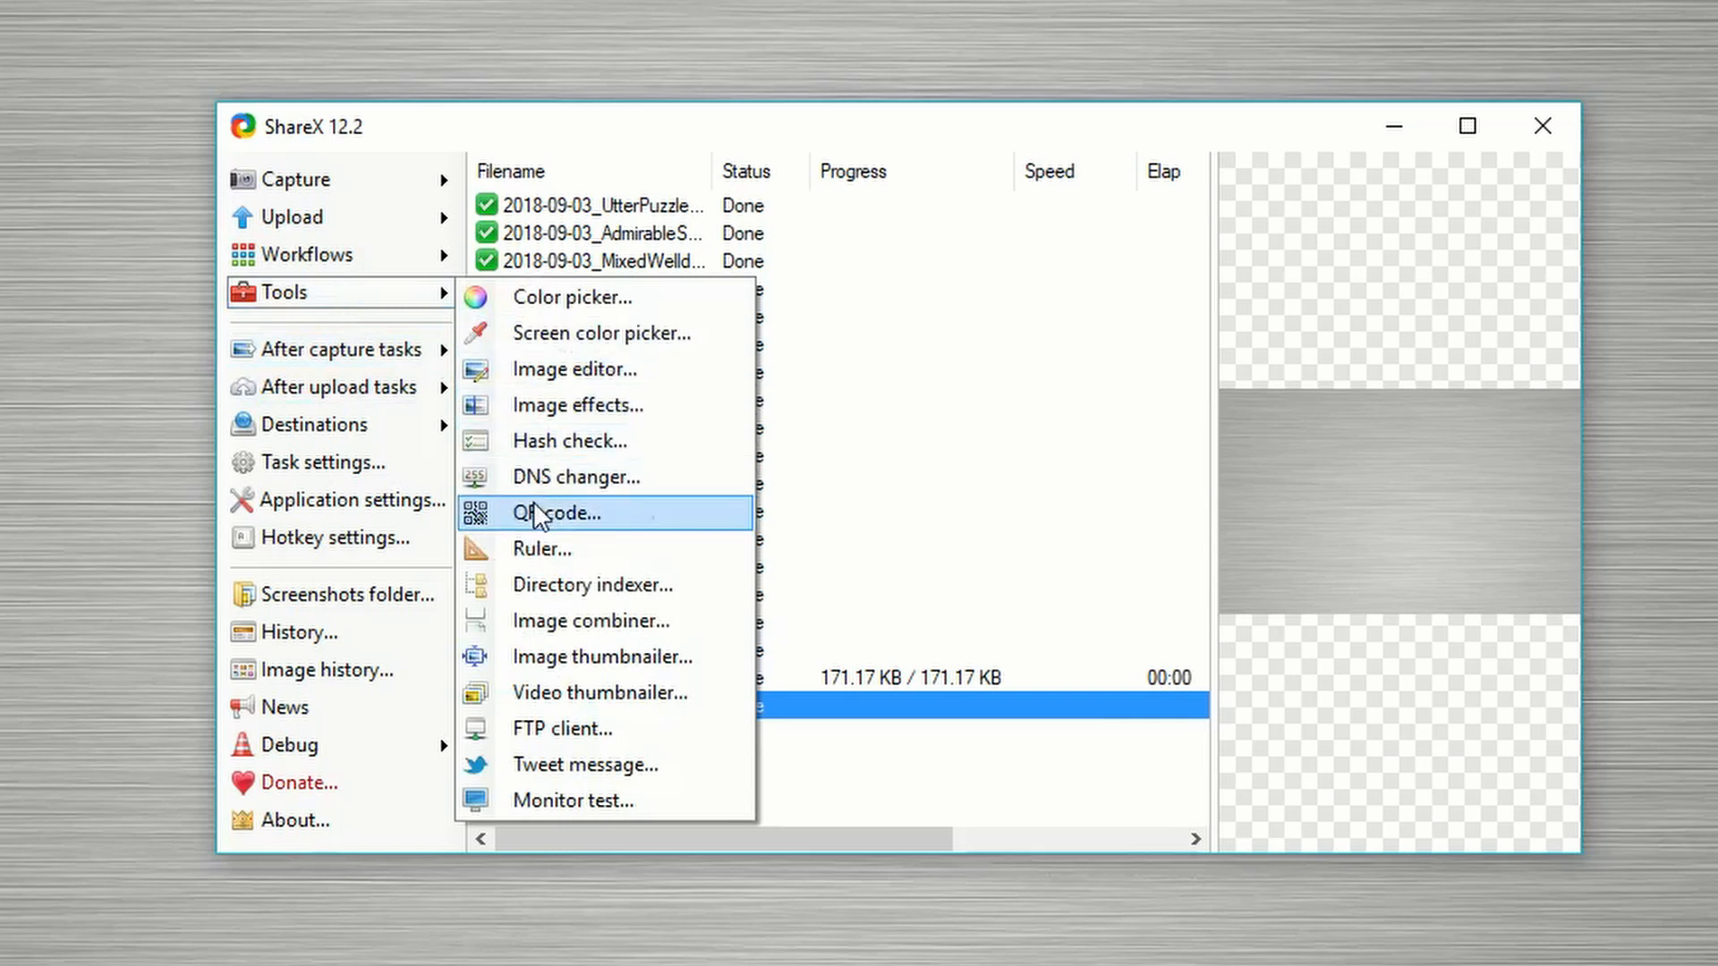
click(661, 510)
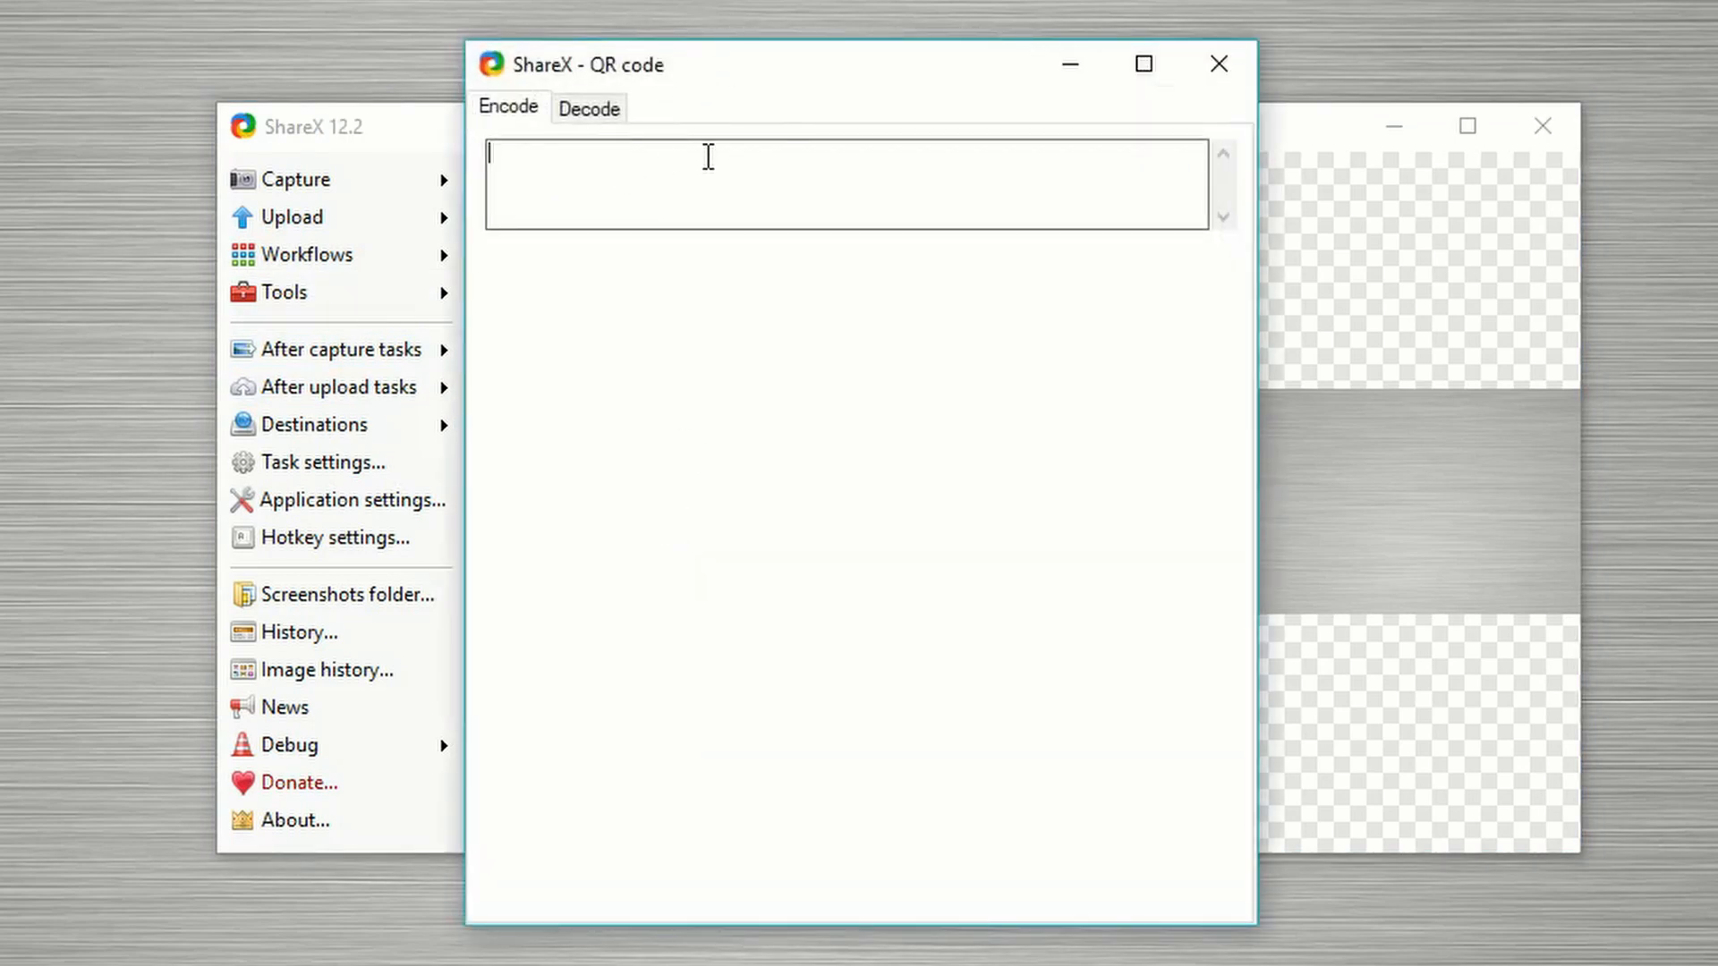
text(Hello)
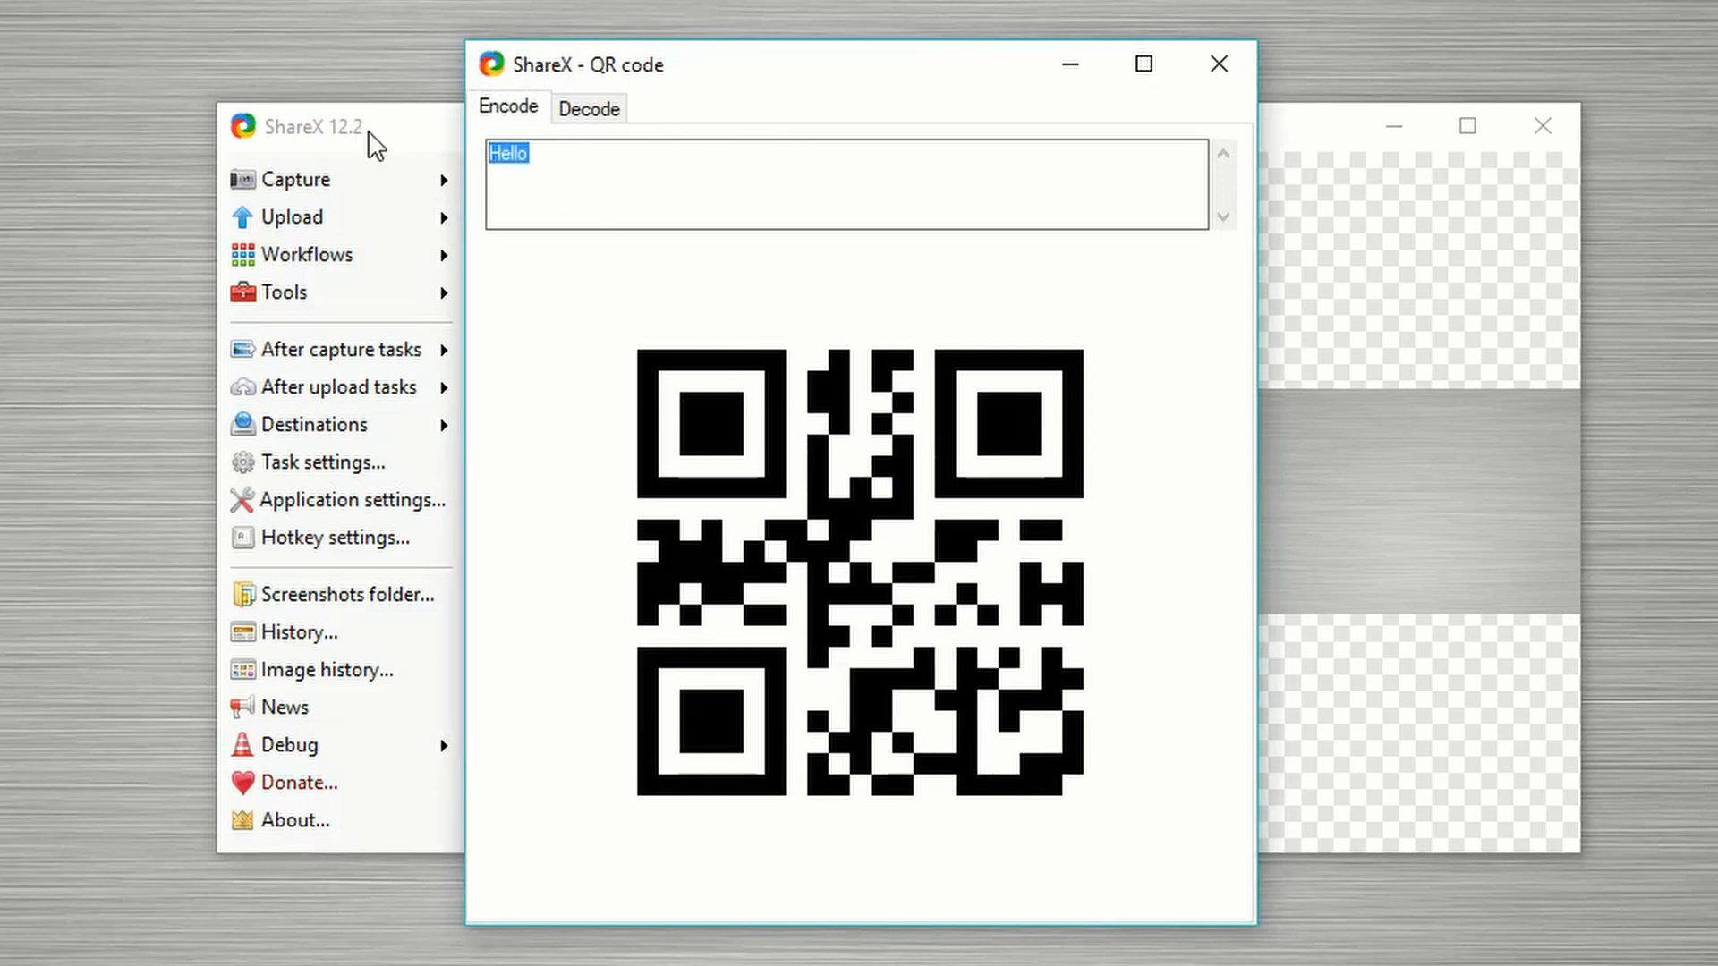
Step: Clear the text being encoded, view the QR decoding options, and close the QR code tool
key(Delete)
click(624, 111)
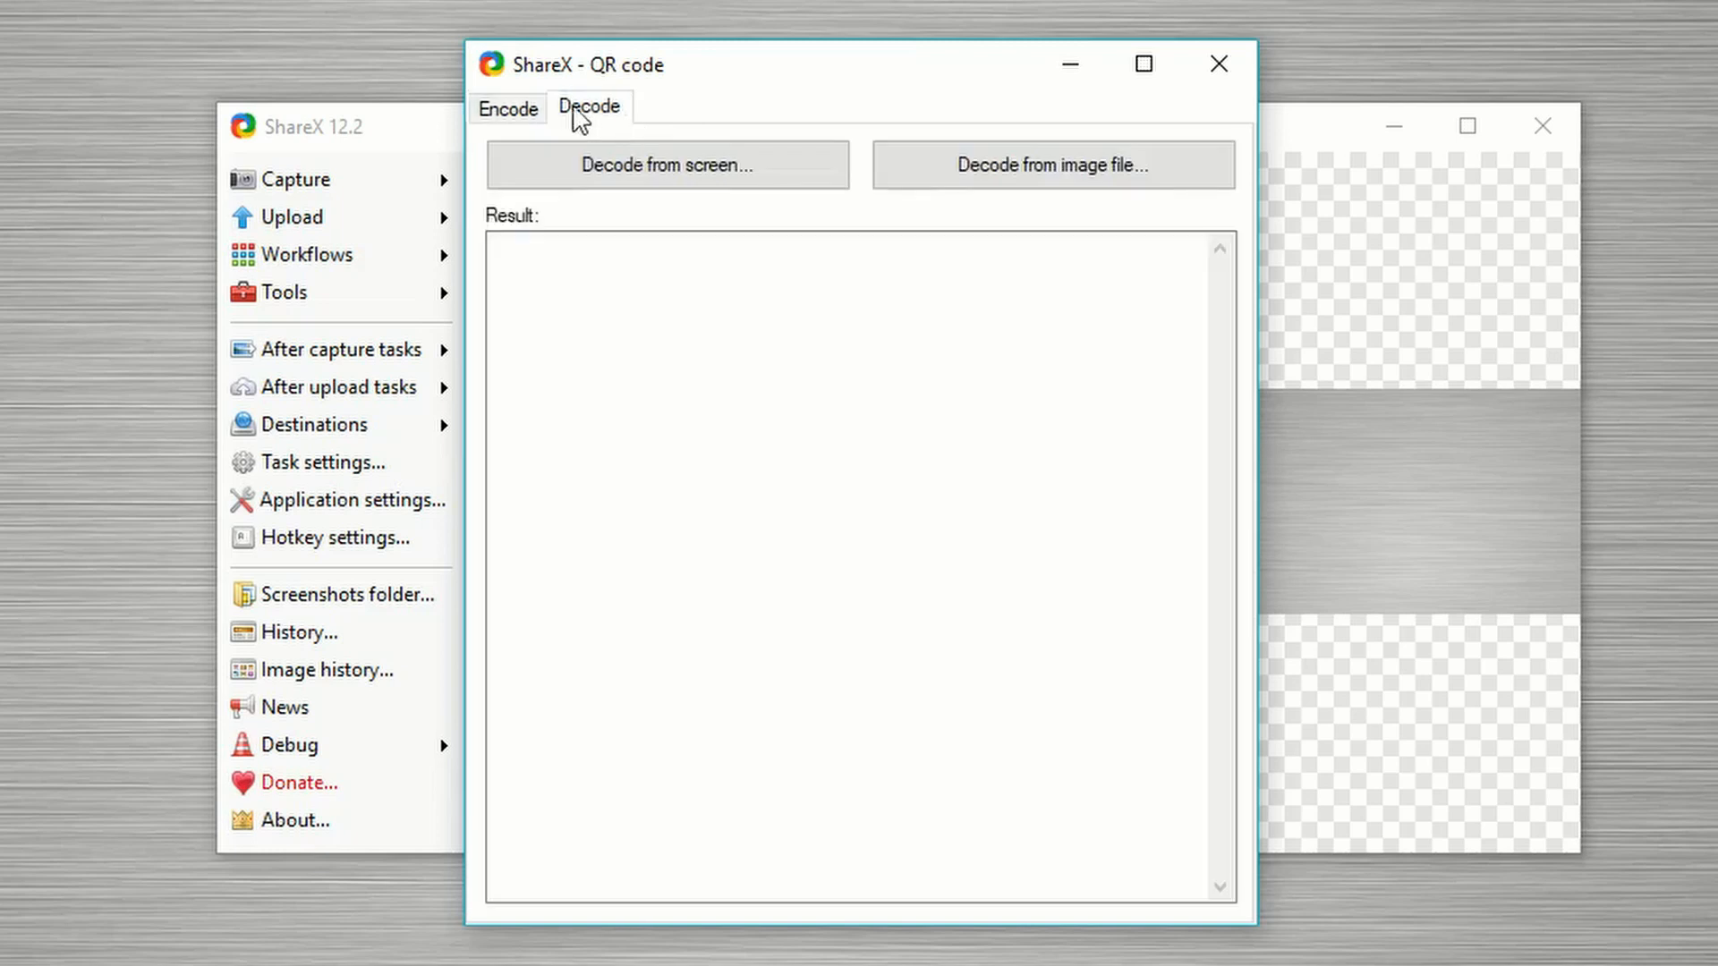
click(508, 106)
click(1219, 64)
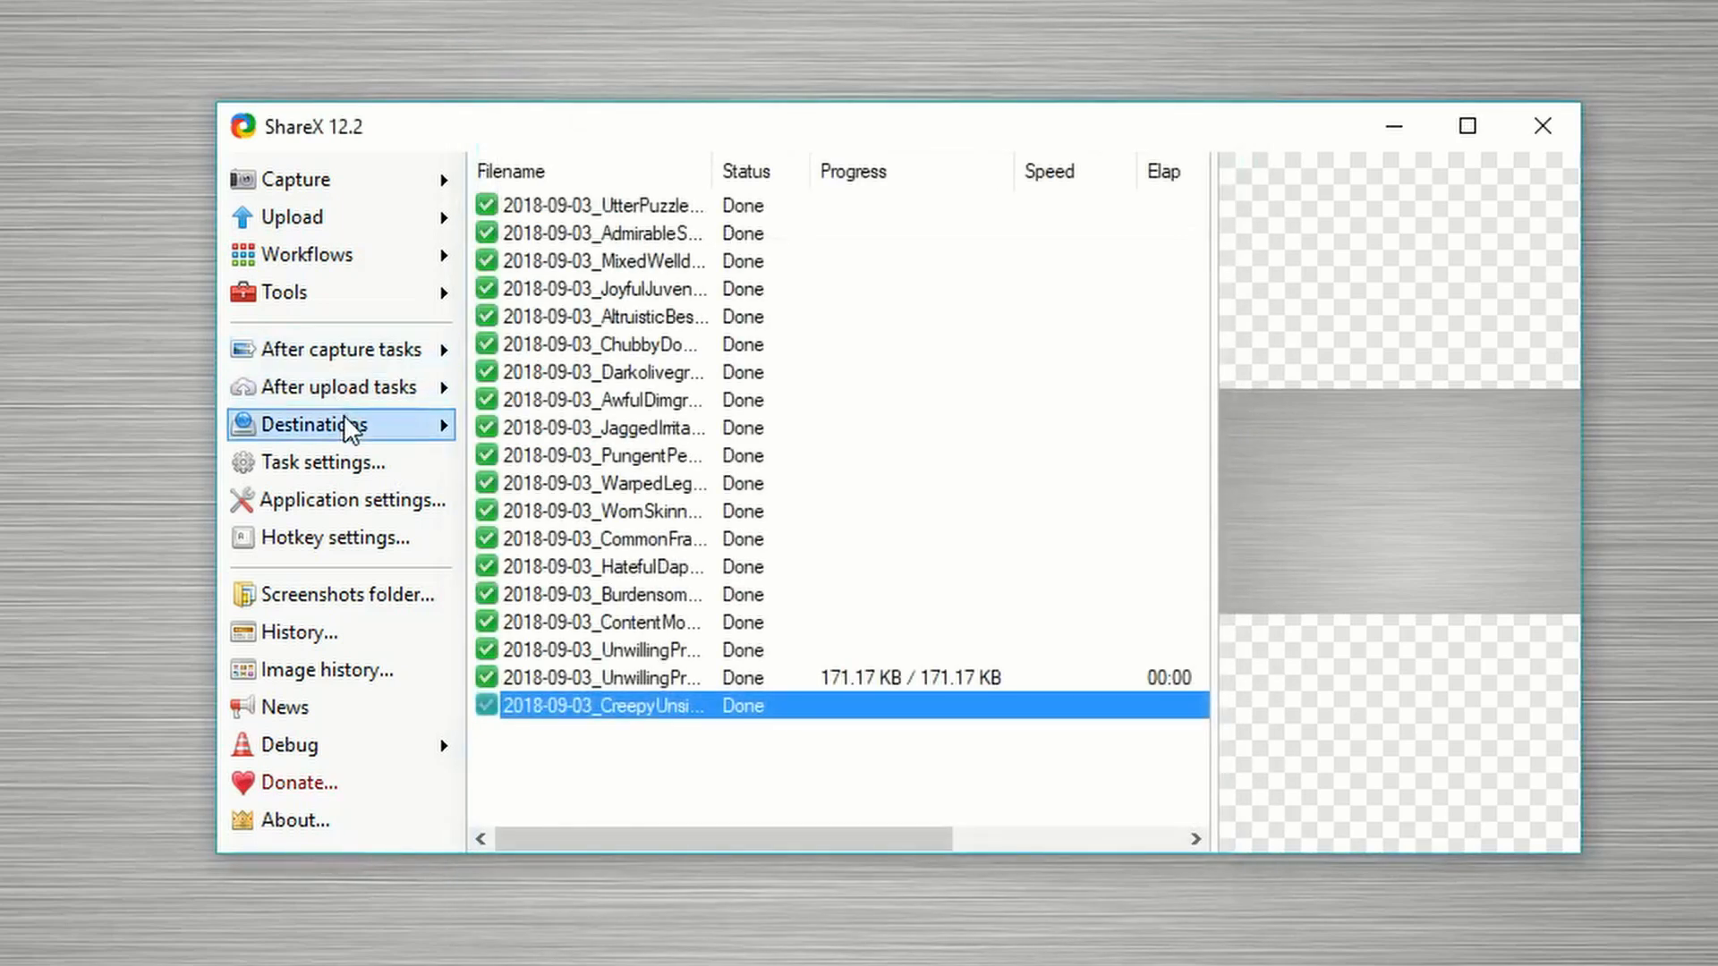
Step: Measure areas on and around the ShareX window with the Ruler, adjusting the measured rectangle, and exit the Ruler
click(352, 288)
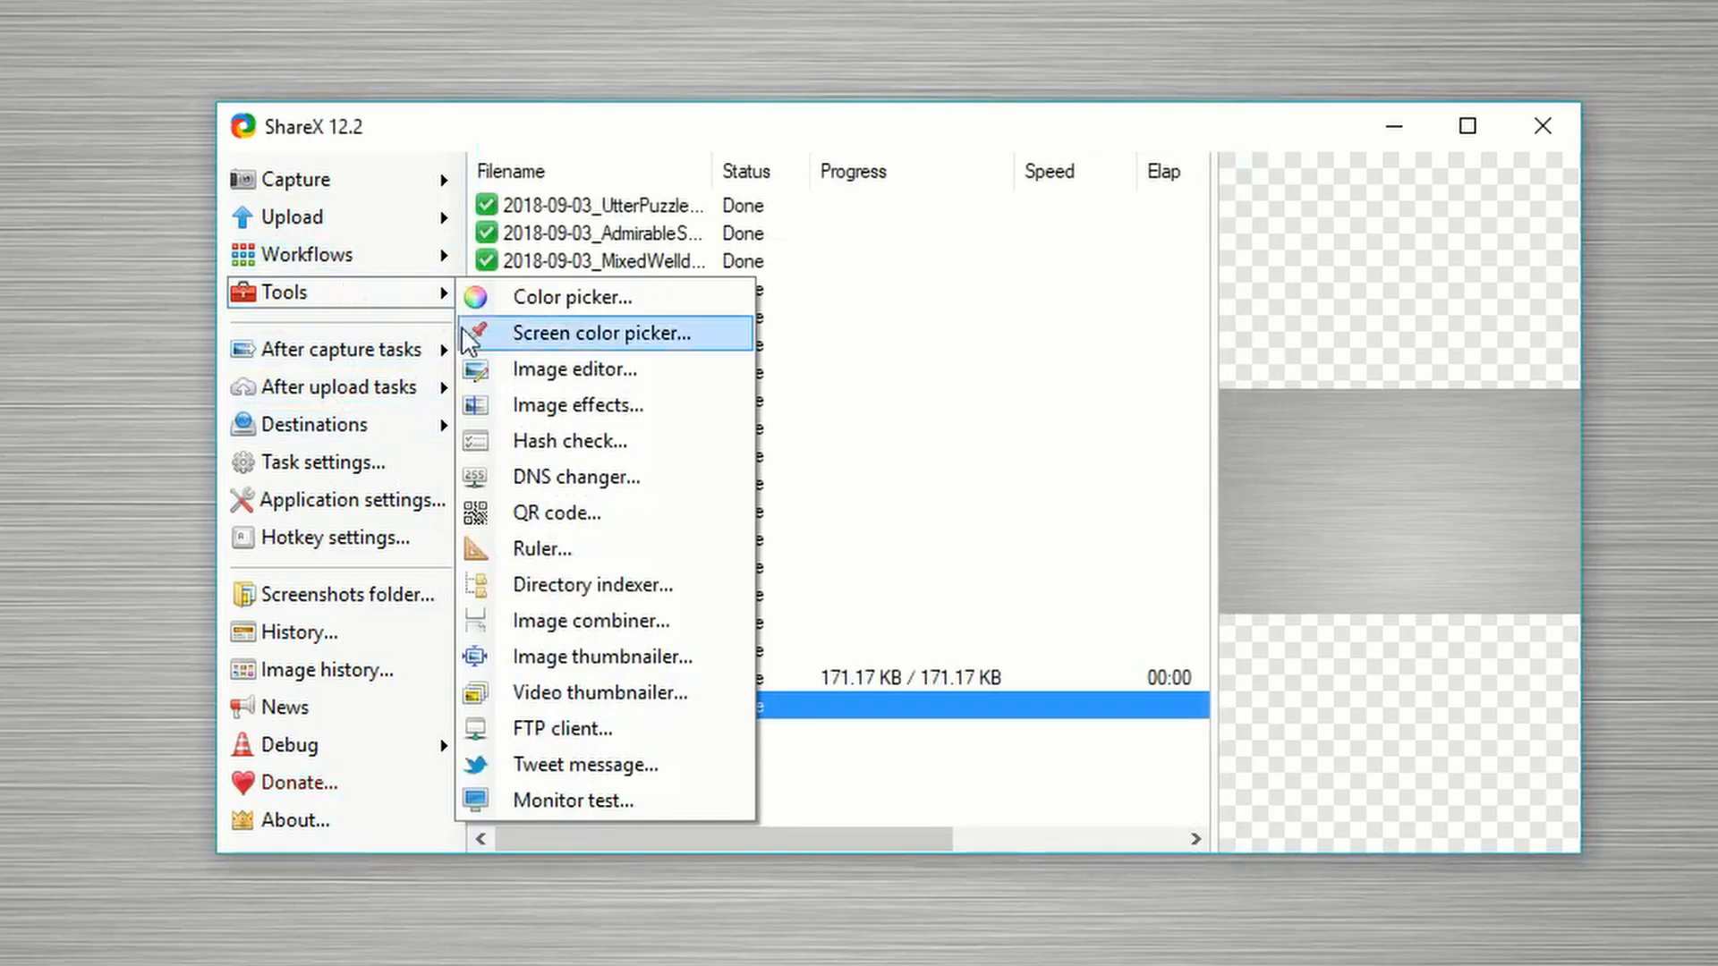
click(558, 552)
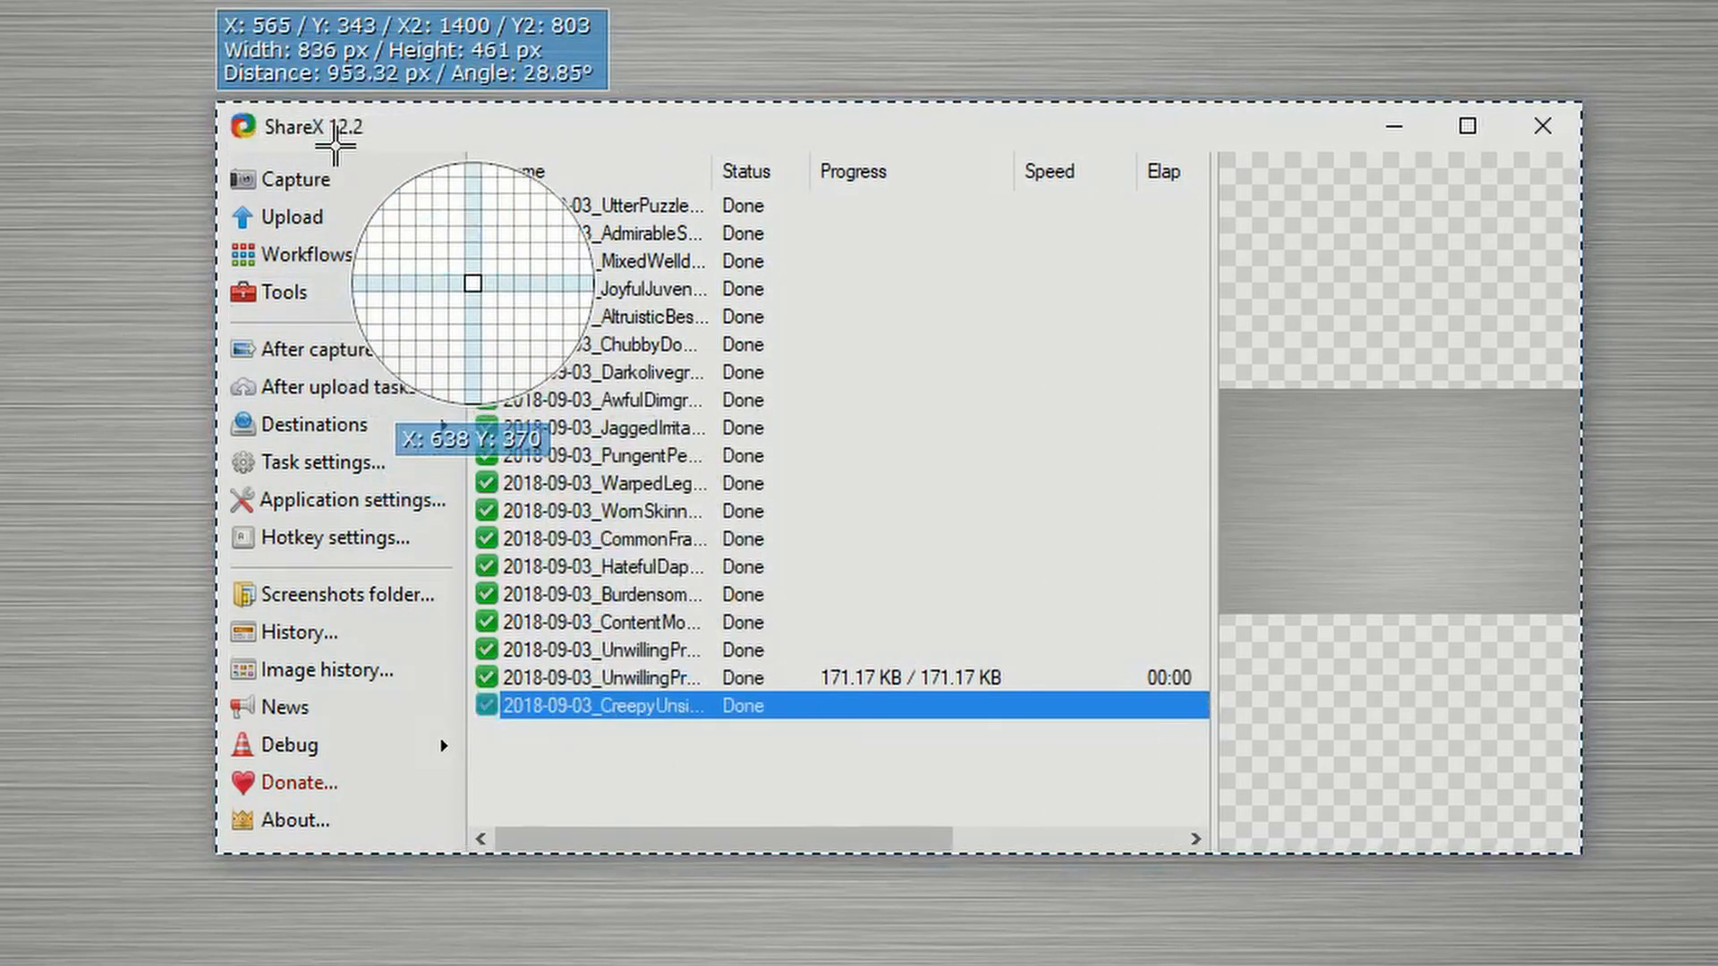
click(335, 146)
drag(904, 462, 243, 261)
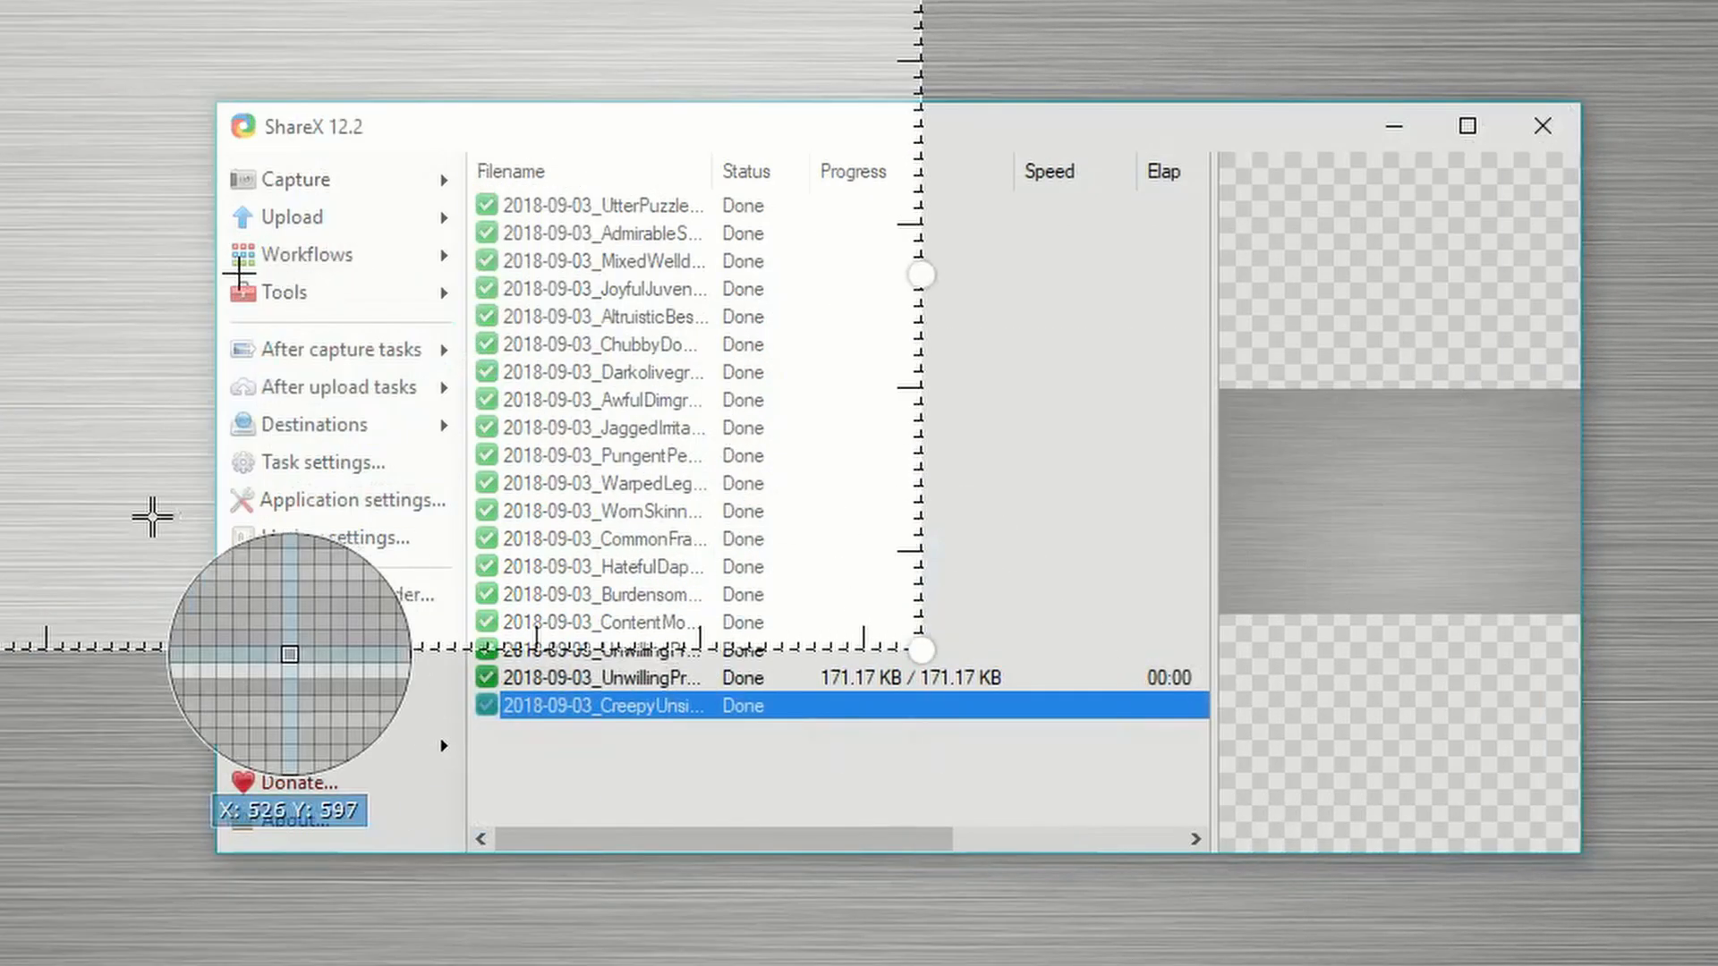
drag(238, 653, 212, 228)
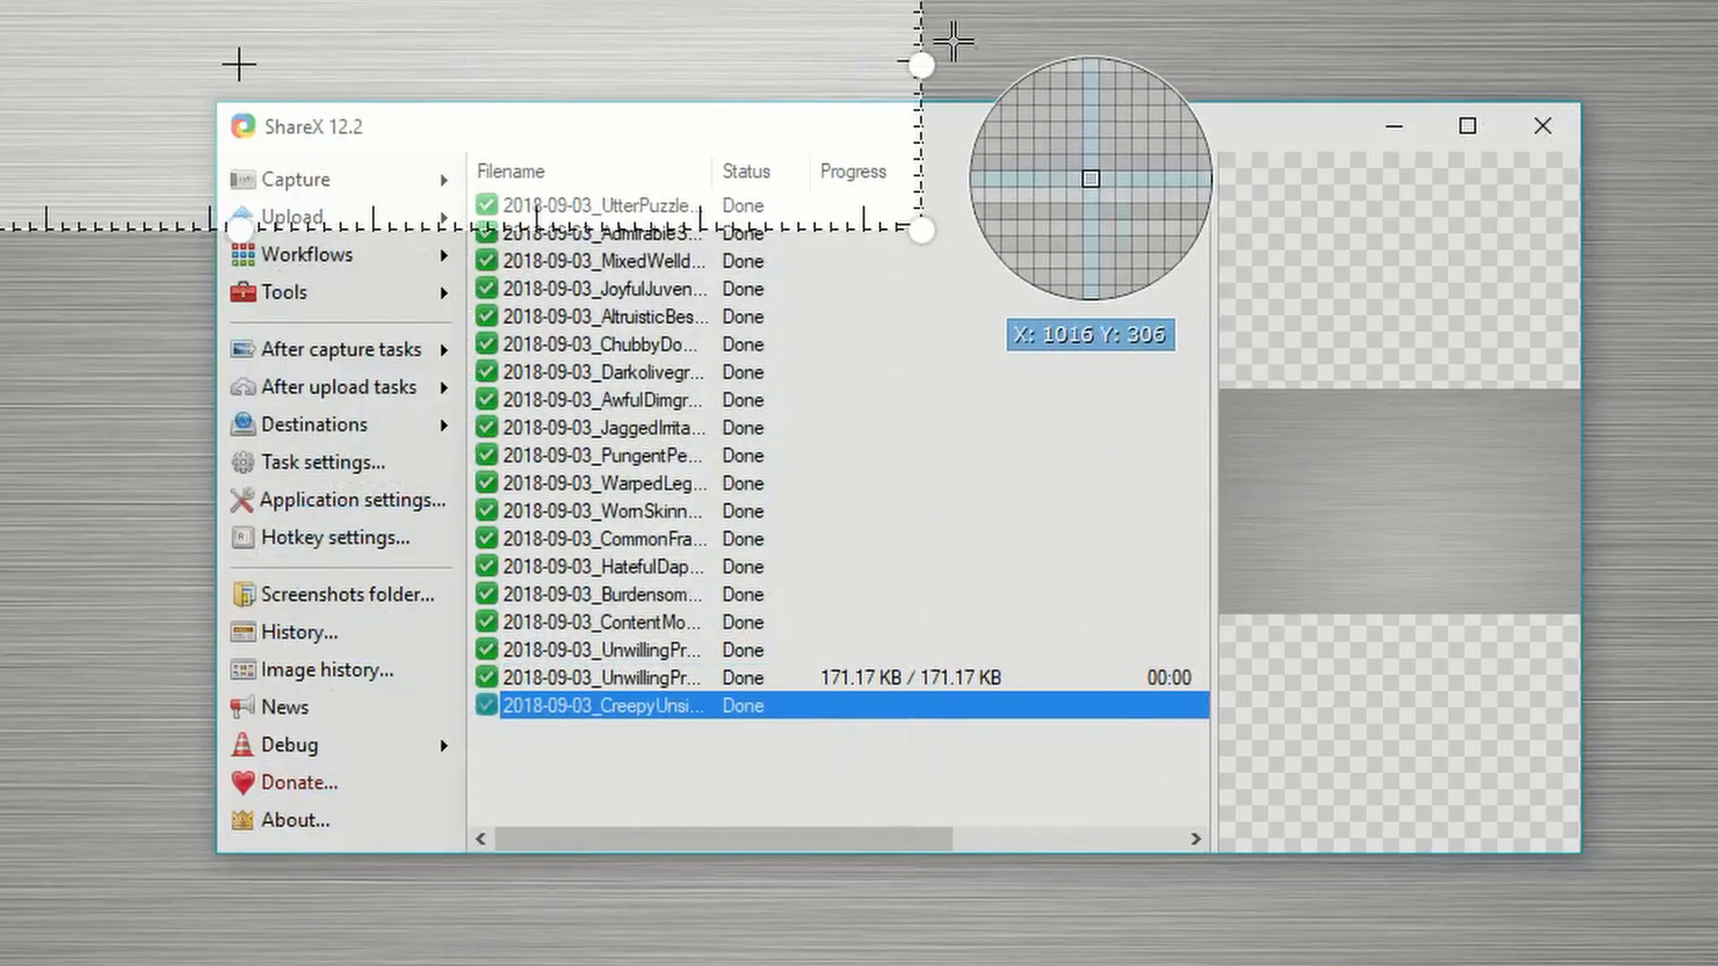
drag(911, 81, 1467, 279)
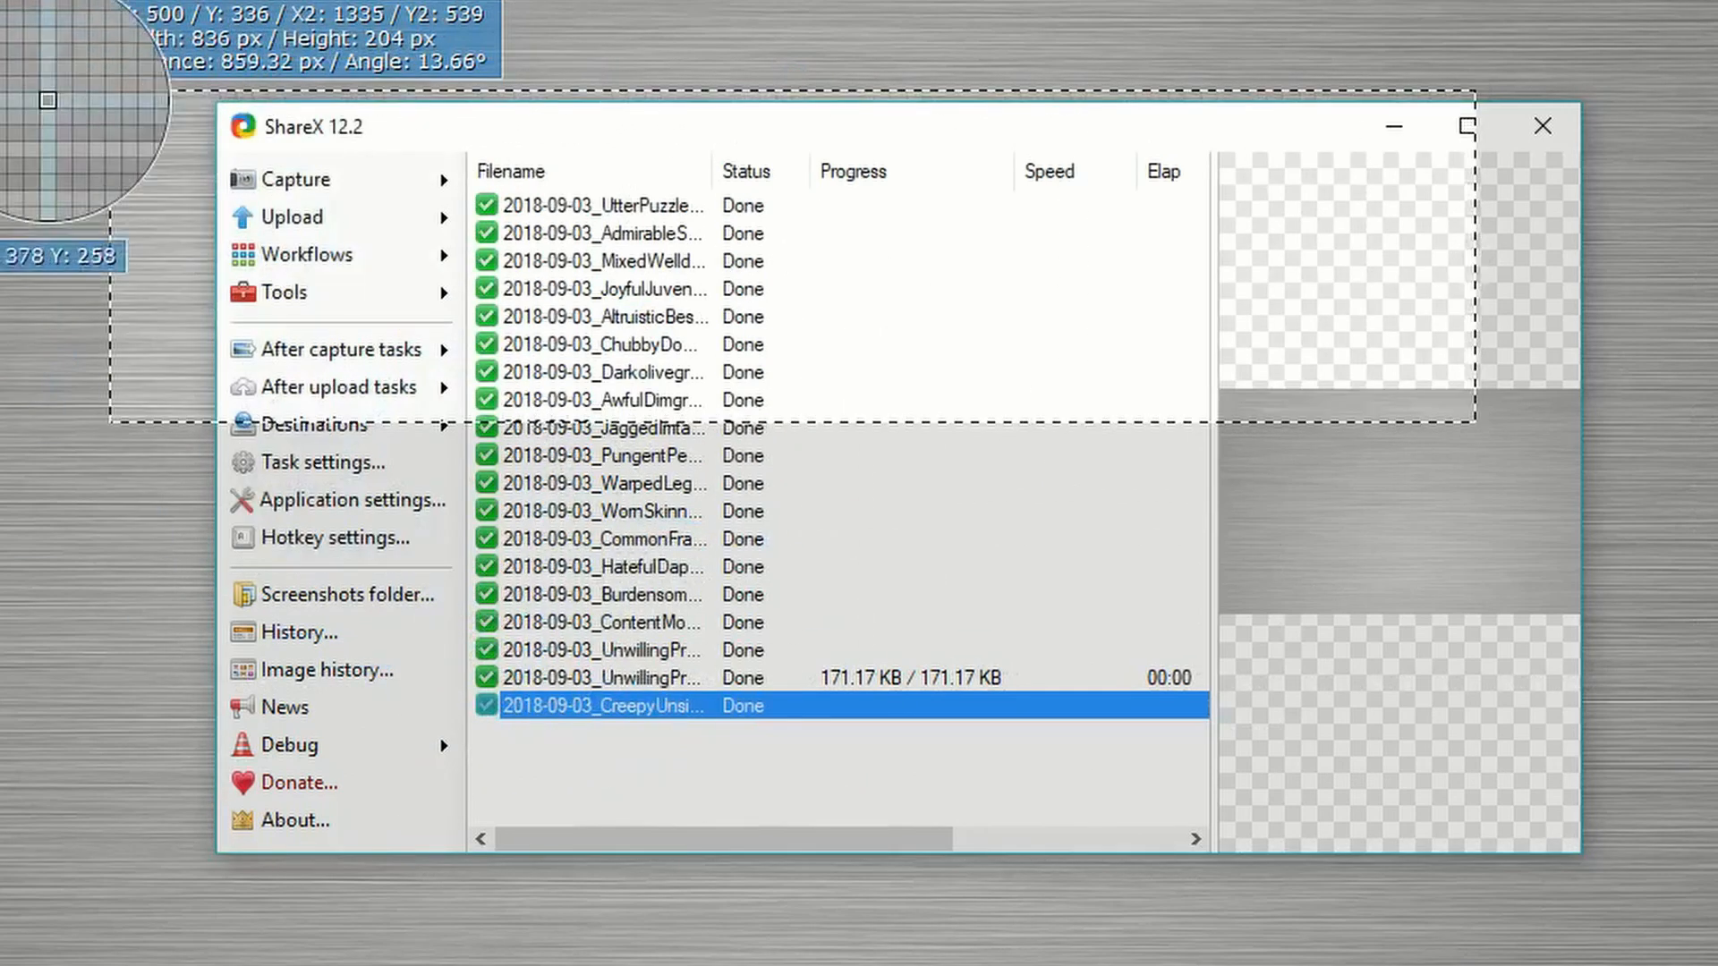
drag(0, 174, 0, 238)
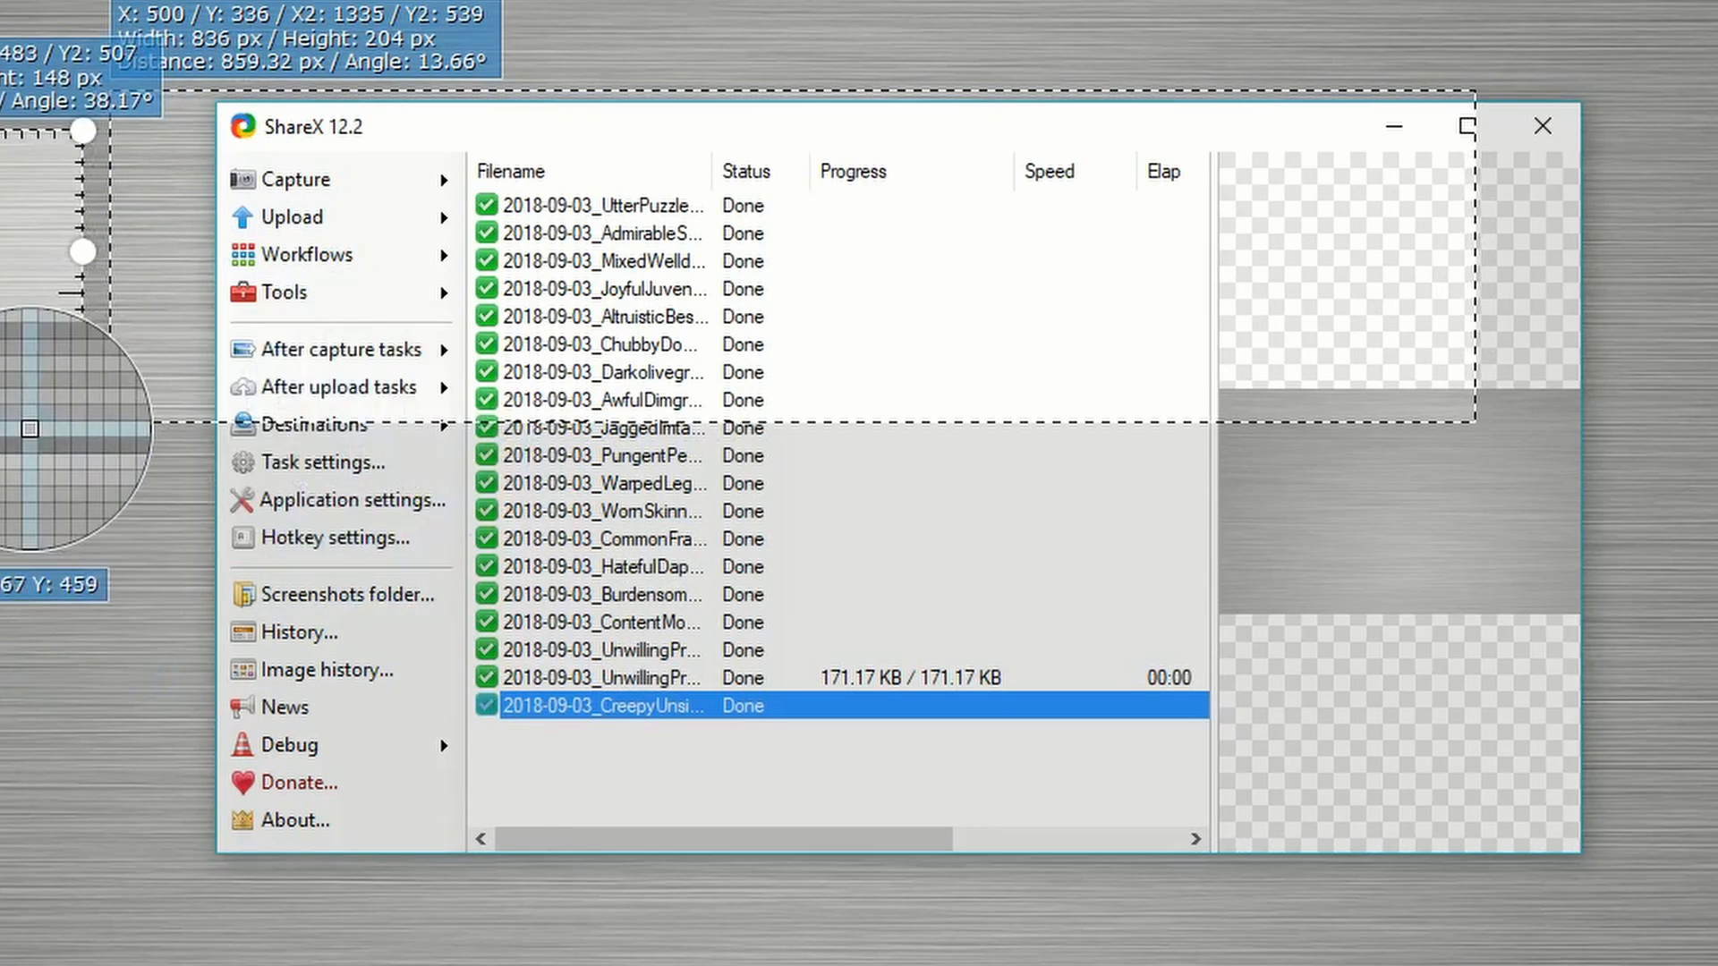
key(Escape)
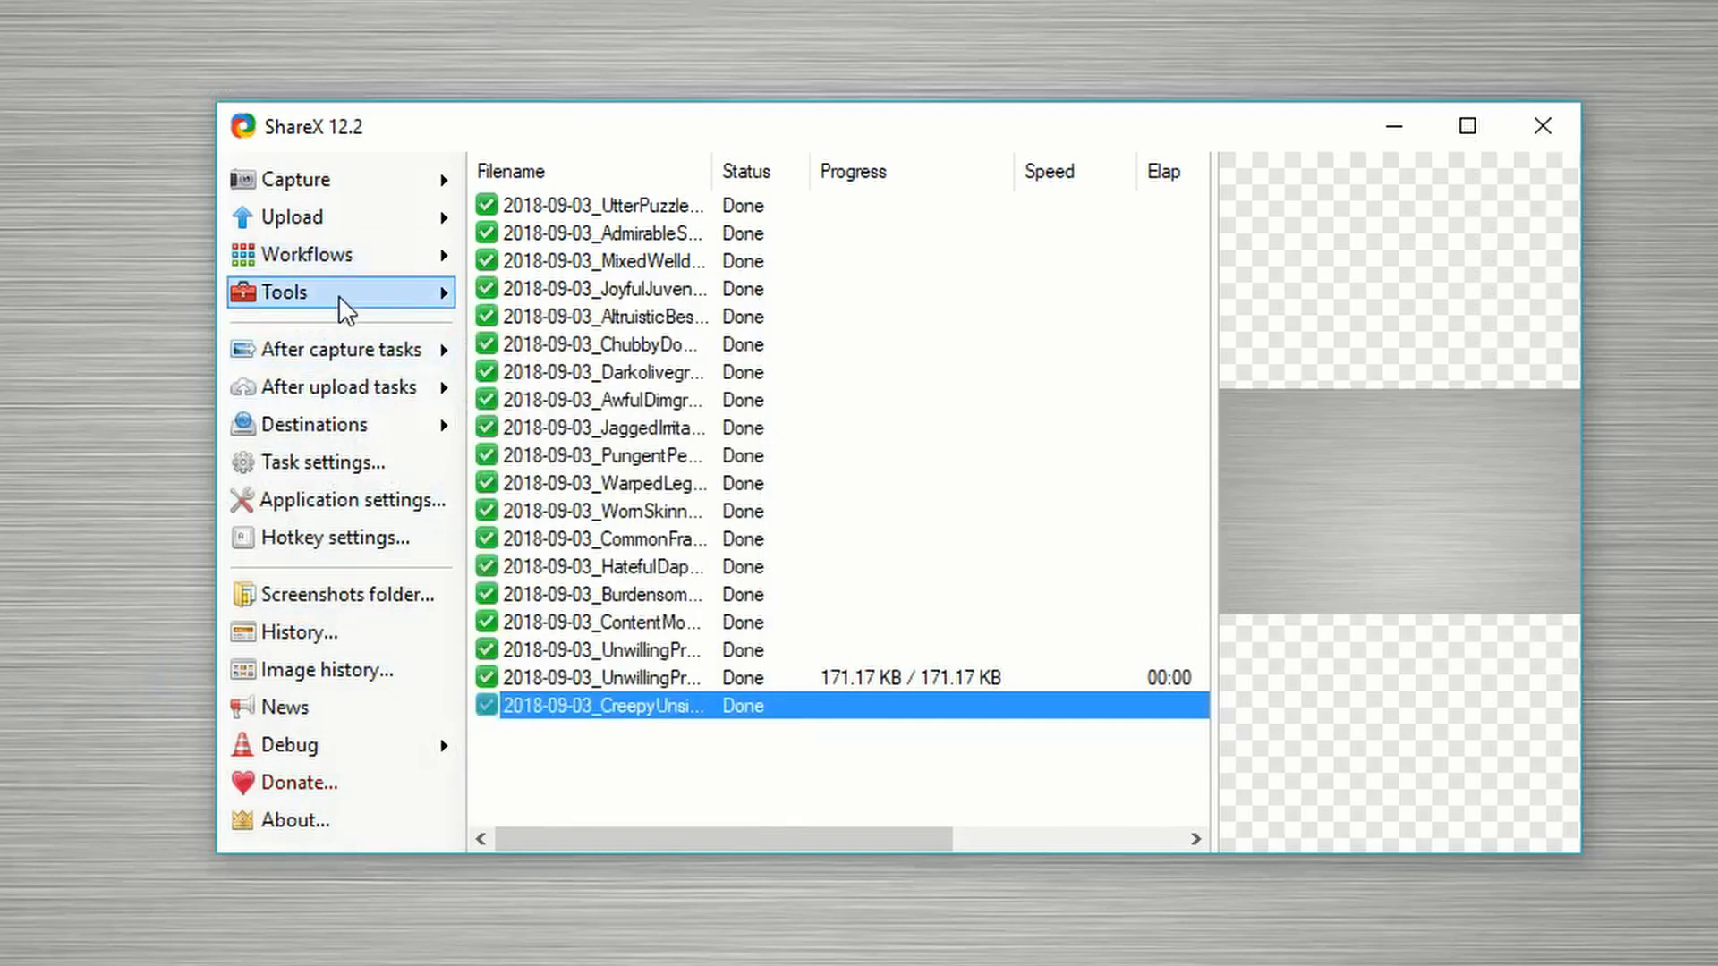
mouse_move(368, 301)
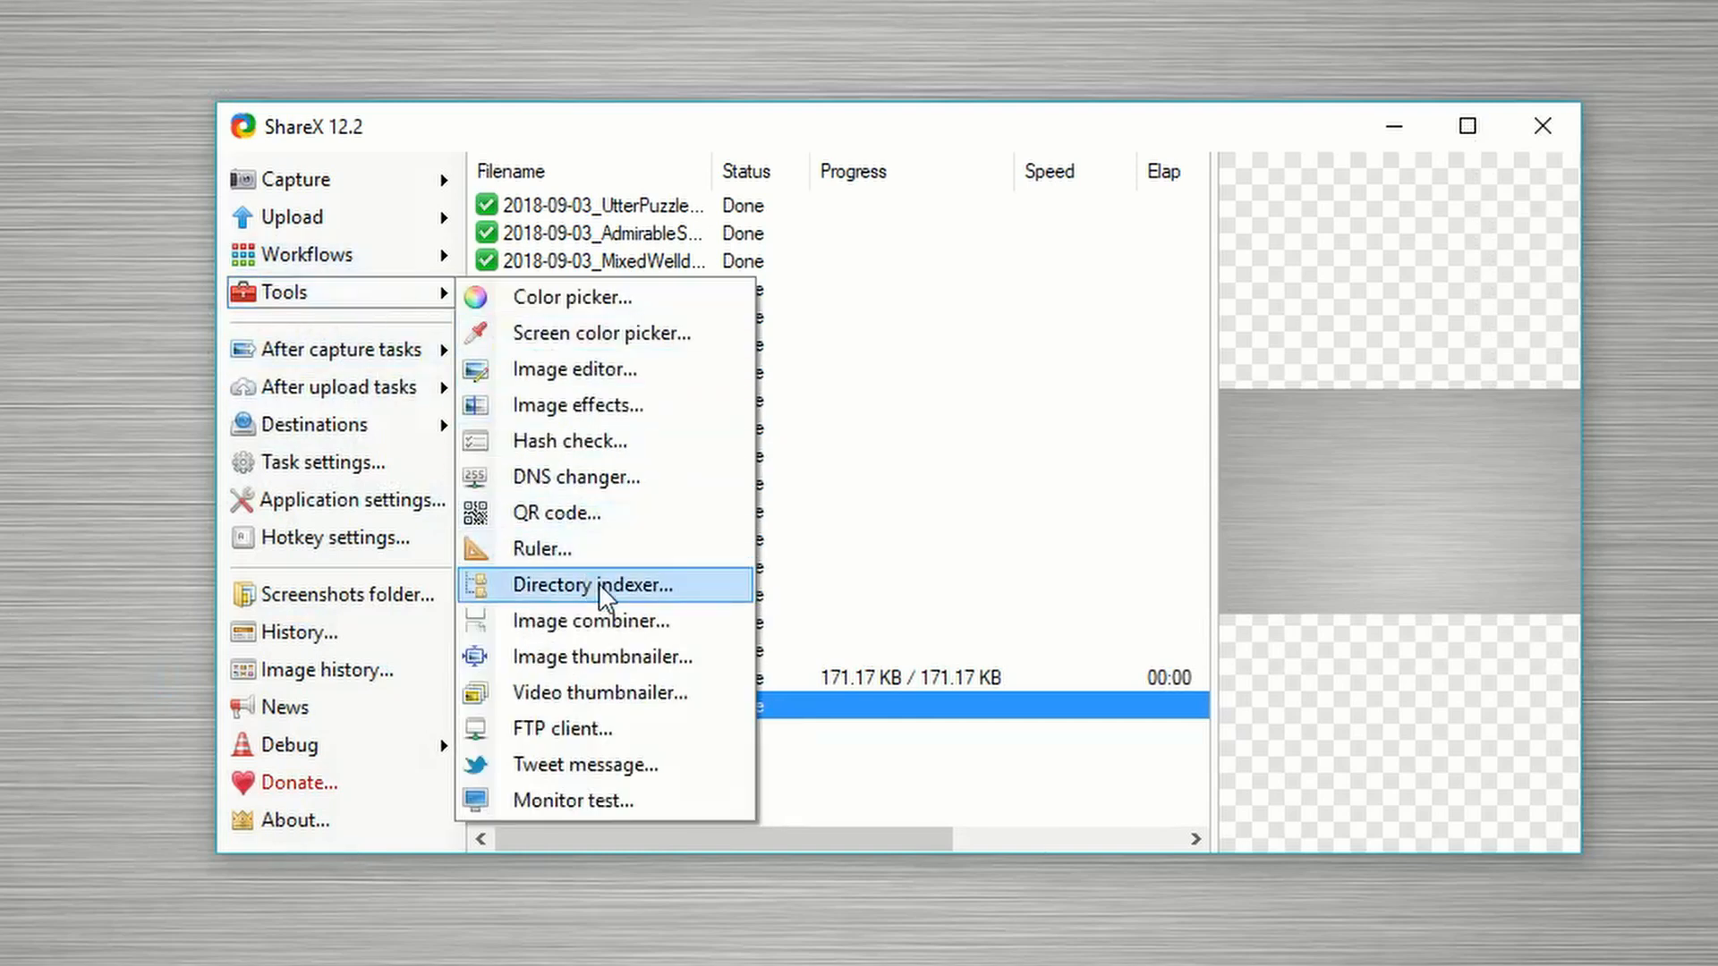
click(663, 587)
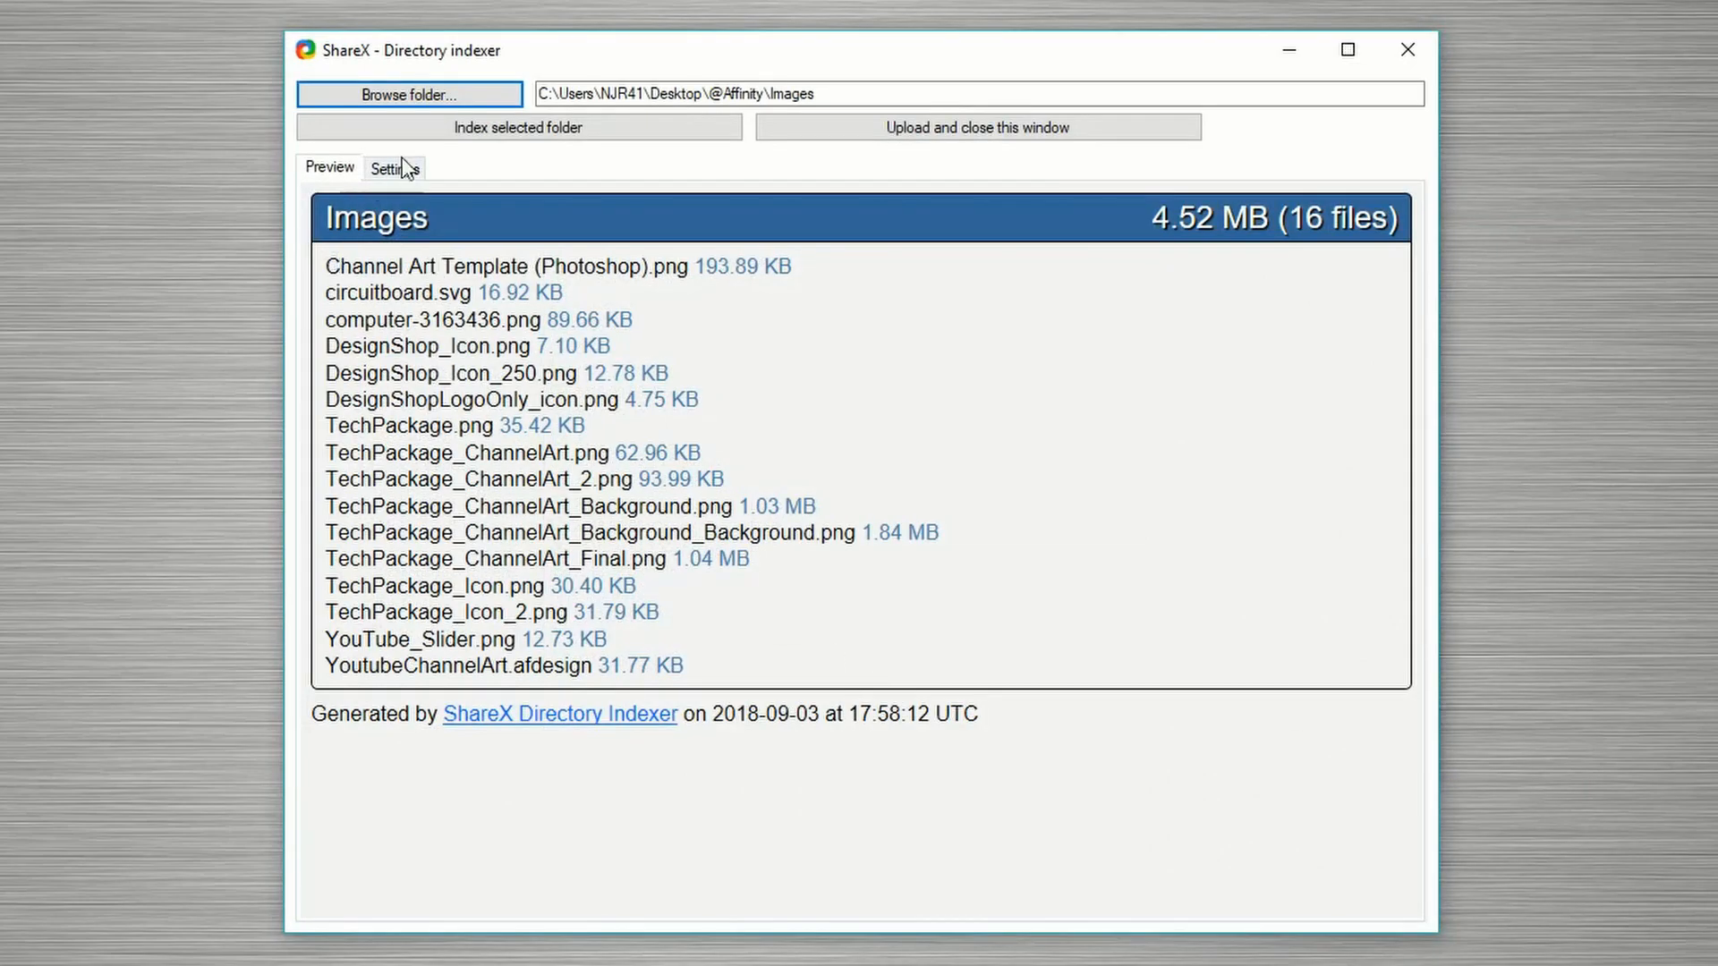
Step: Review the folder title, total size and file list in the index preview, and close the Directory indexer
drag(394, 199, 438, 204)
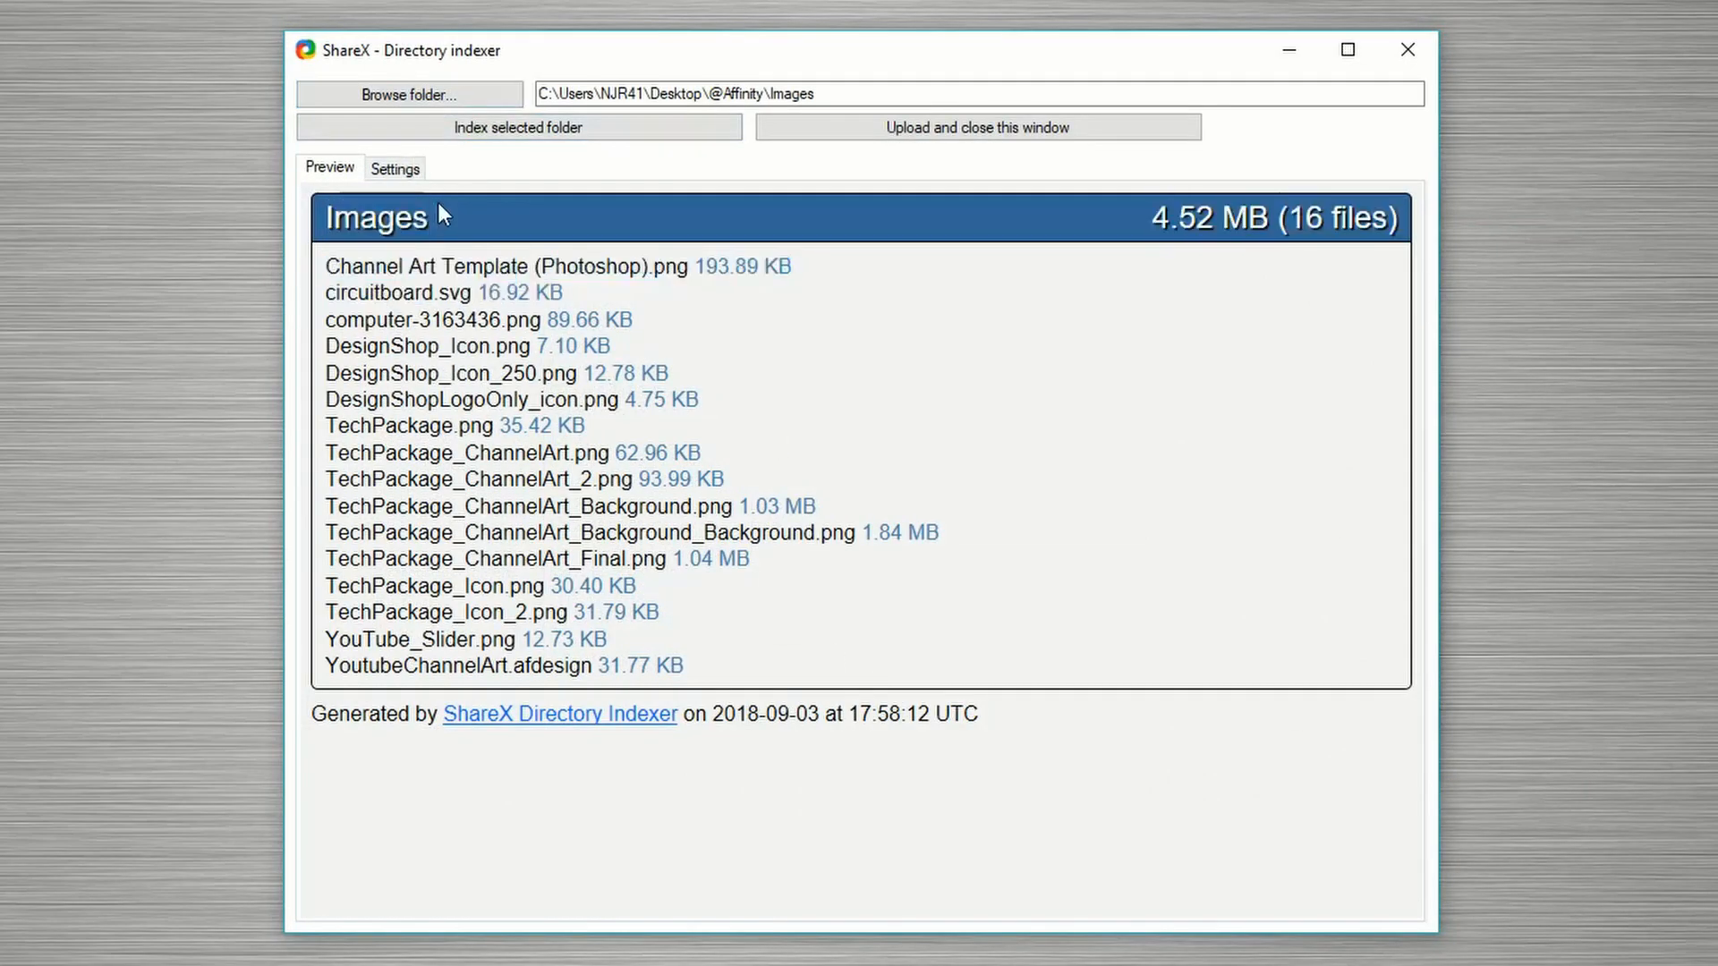
drag(1155, 217, 1286, 219)
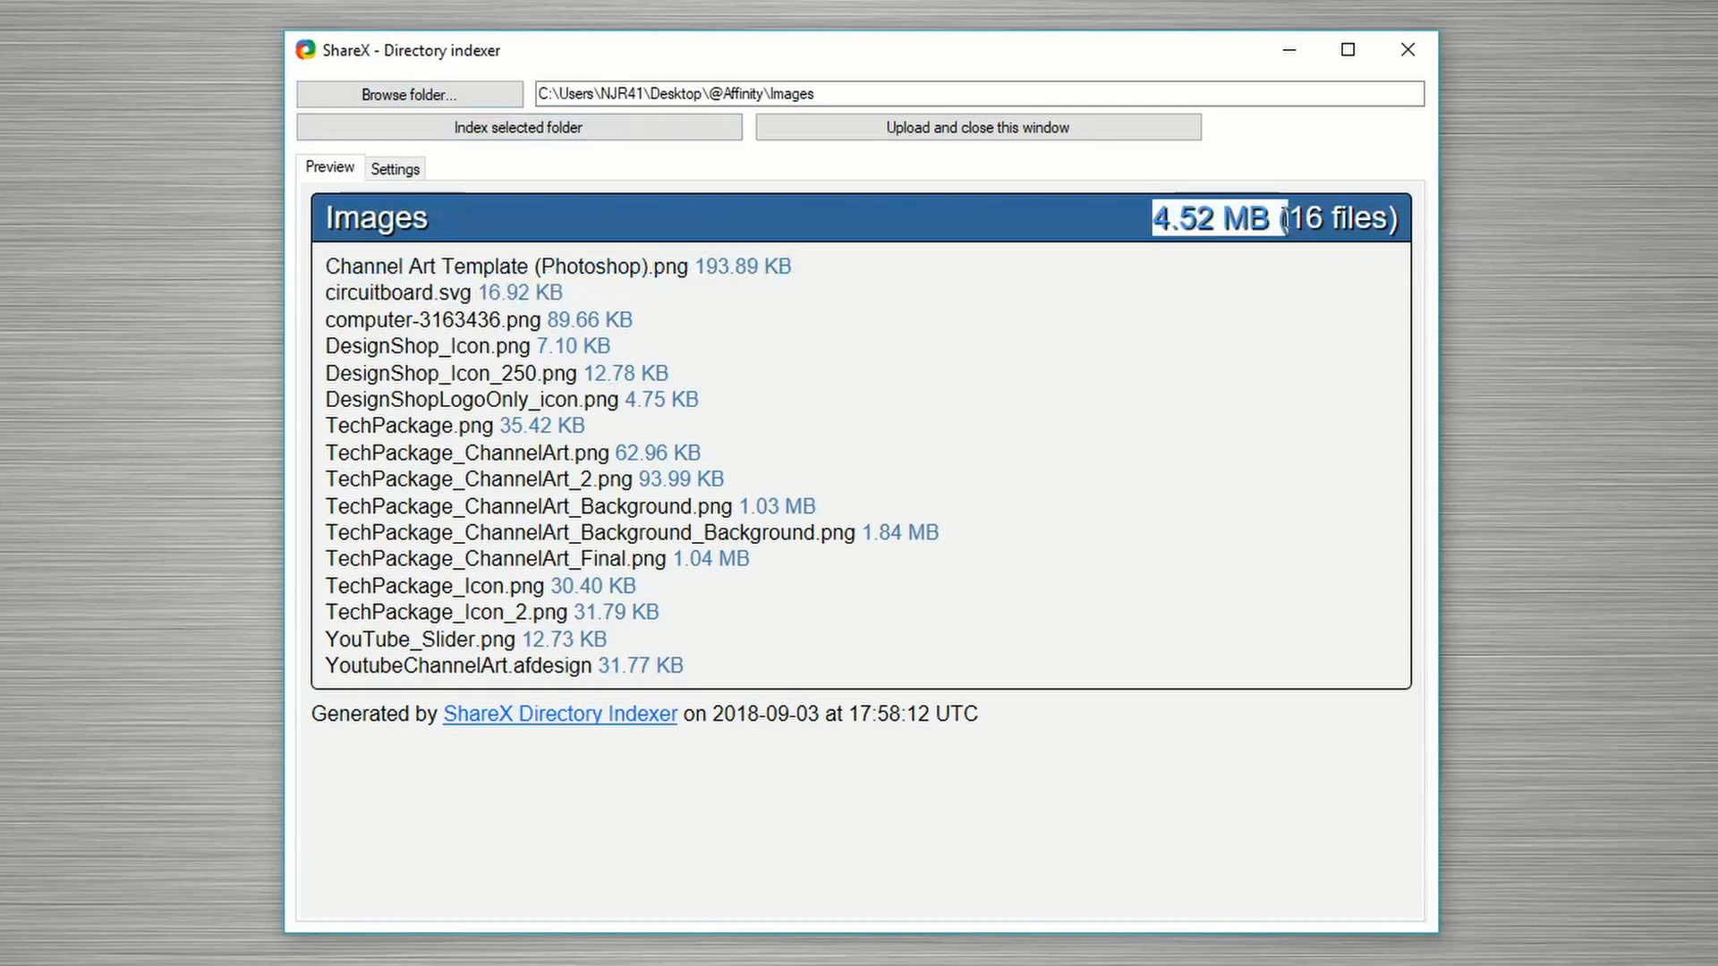
click(1270, 220)
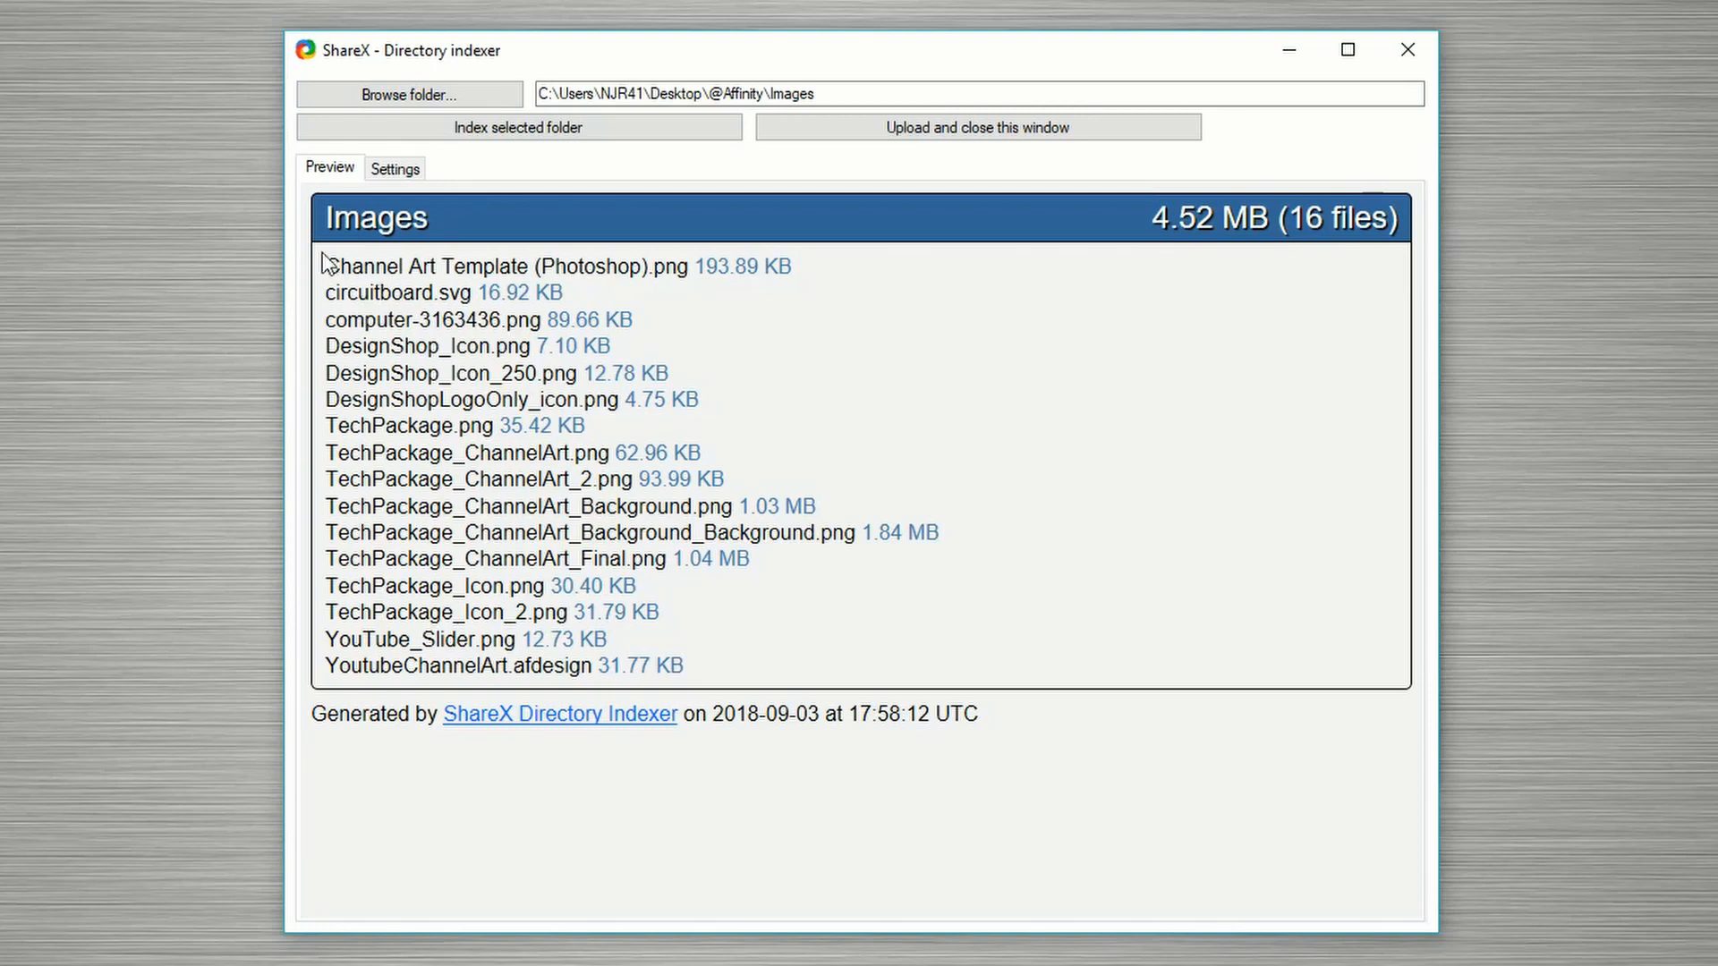
drag(324, 261, 455, 659)
click(454, 659)
click(1409, 47)
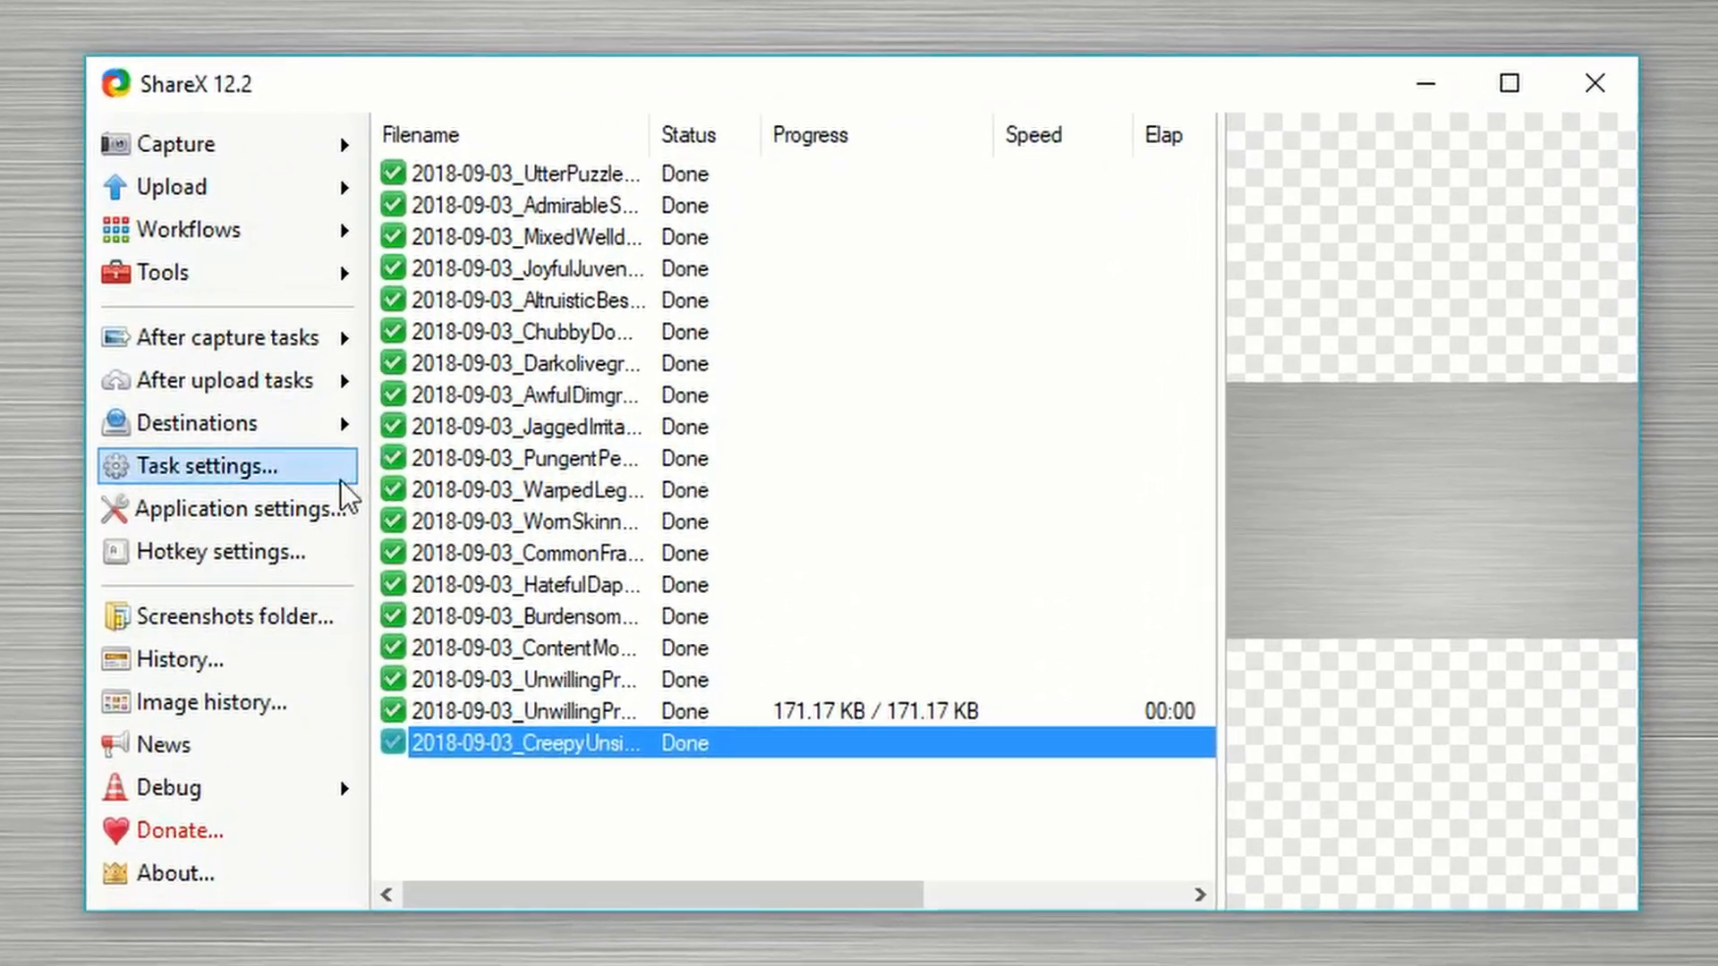
Step: Add TechPackage.png to the Image thumbnailer, select it in the list, and close the tool without generating thumbnails
click(224, 279)
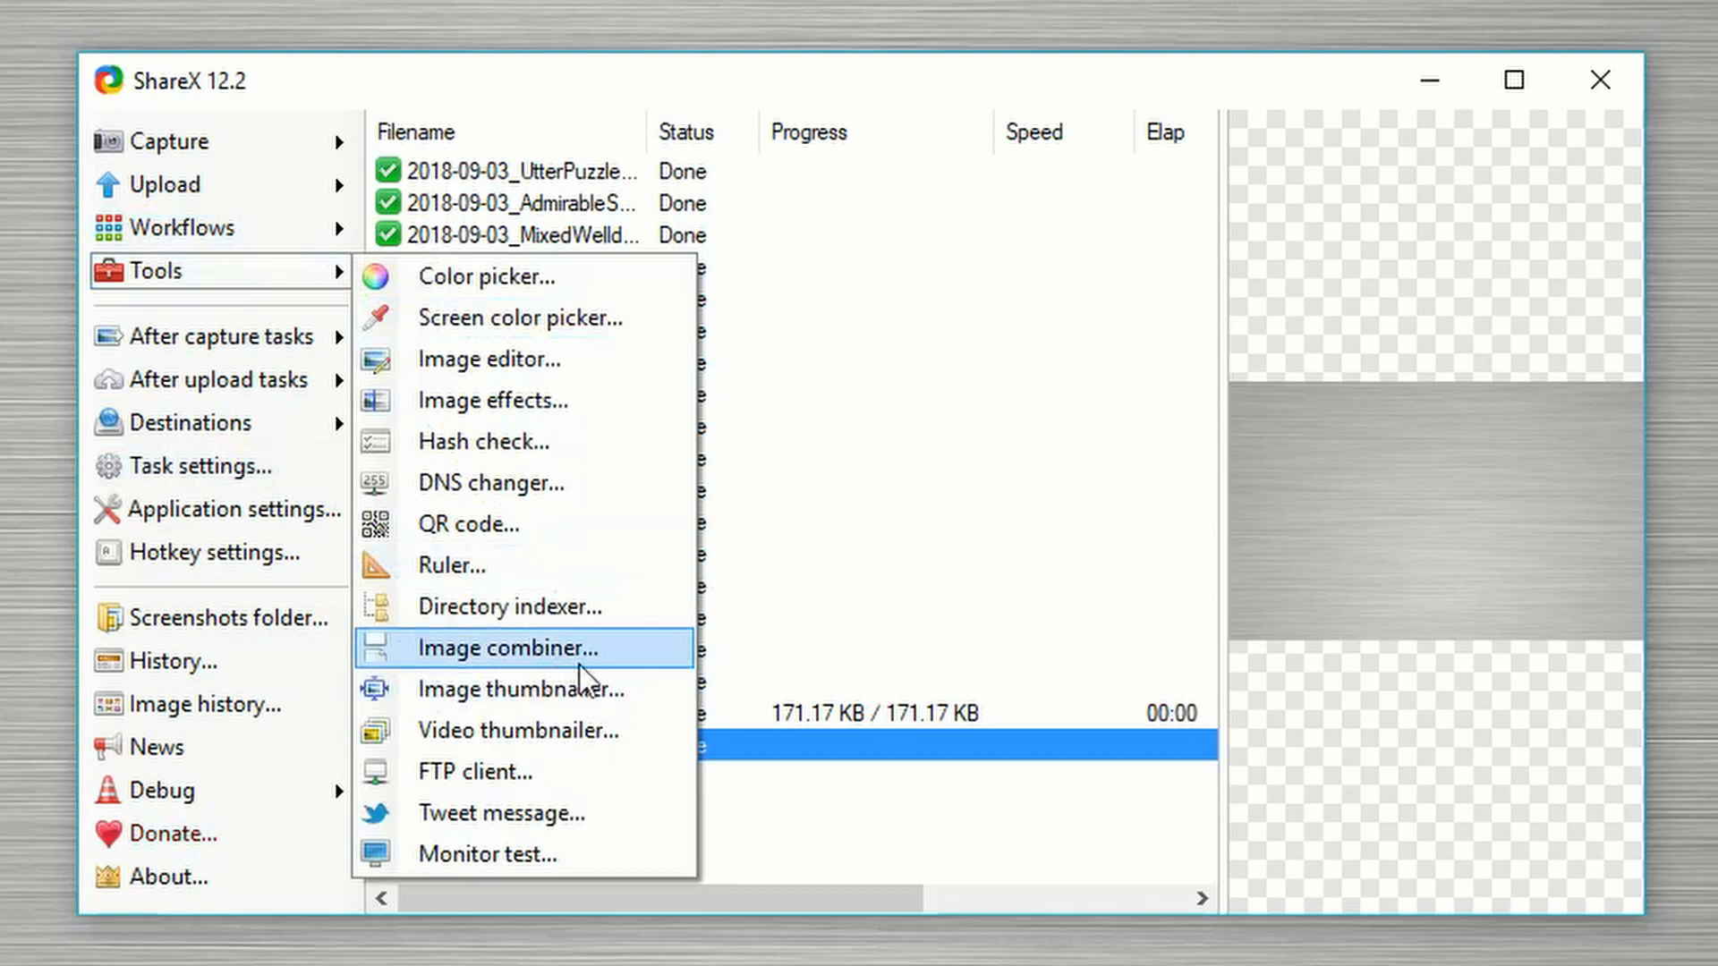
click(614, 690)
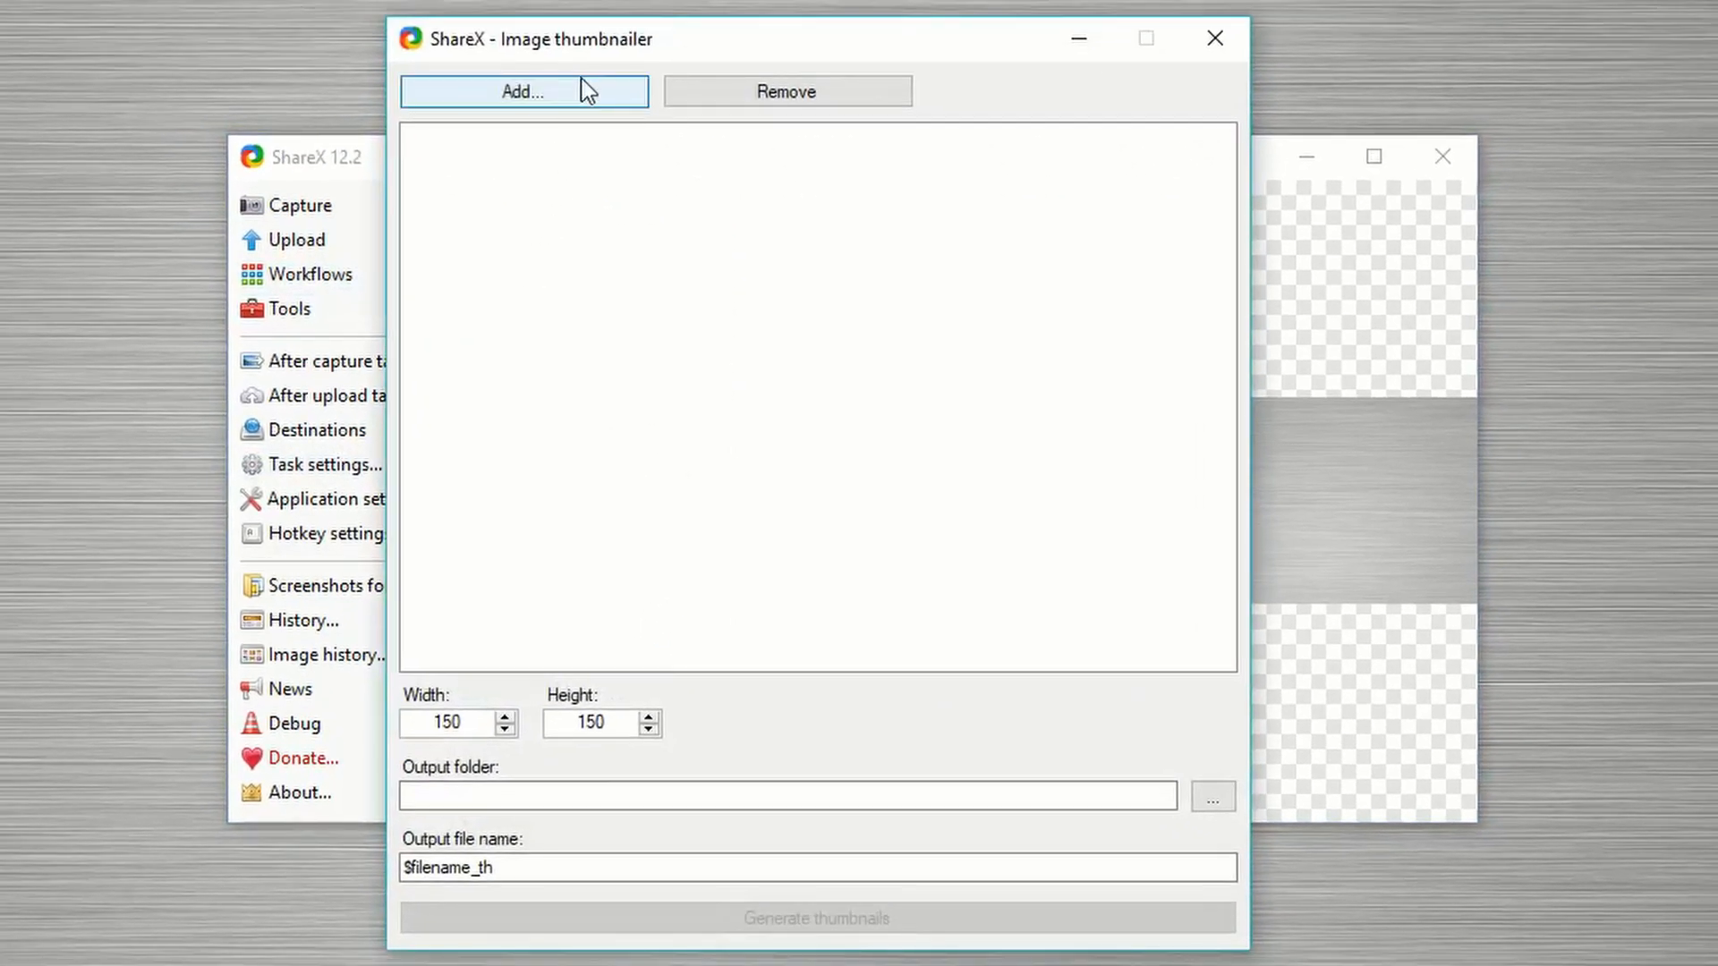
click(577, 93)
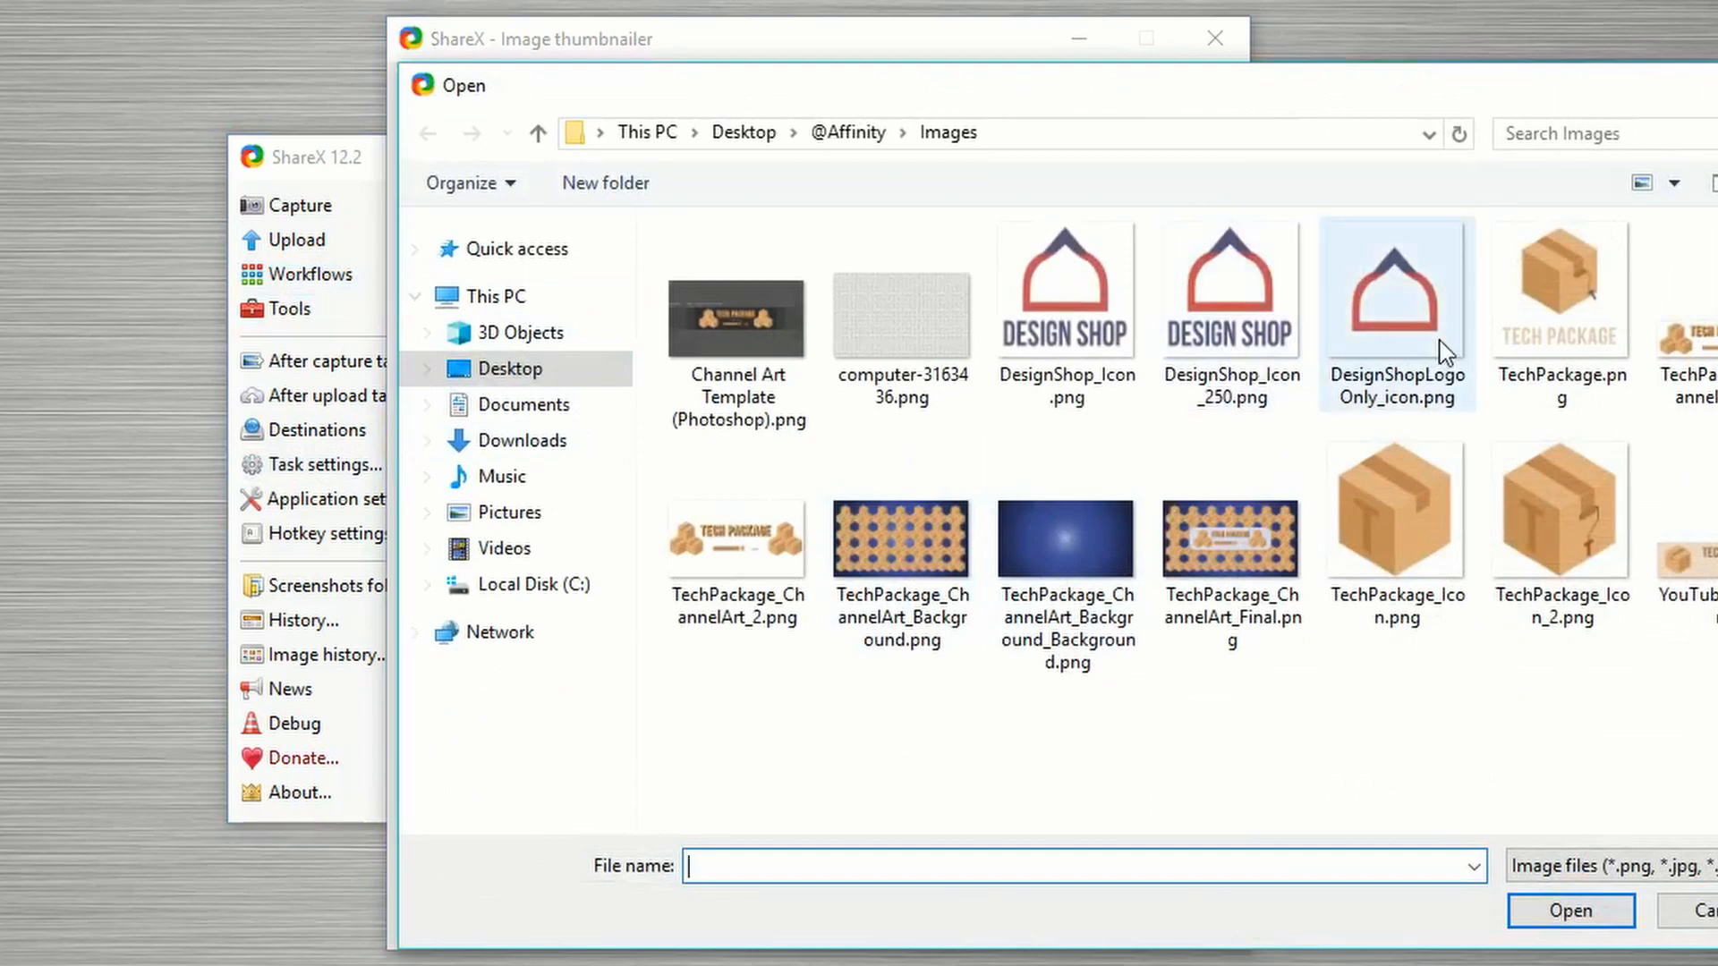
double_click(1557, 324)
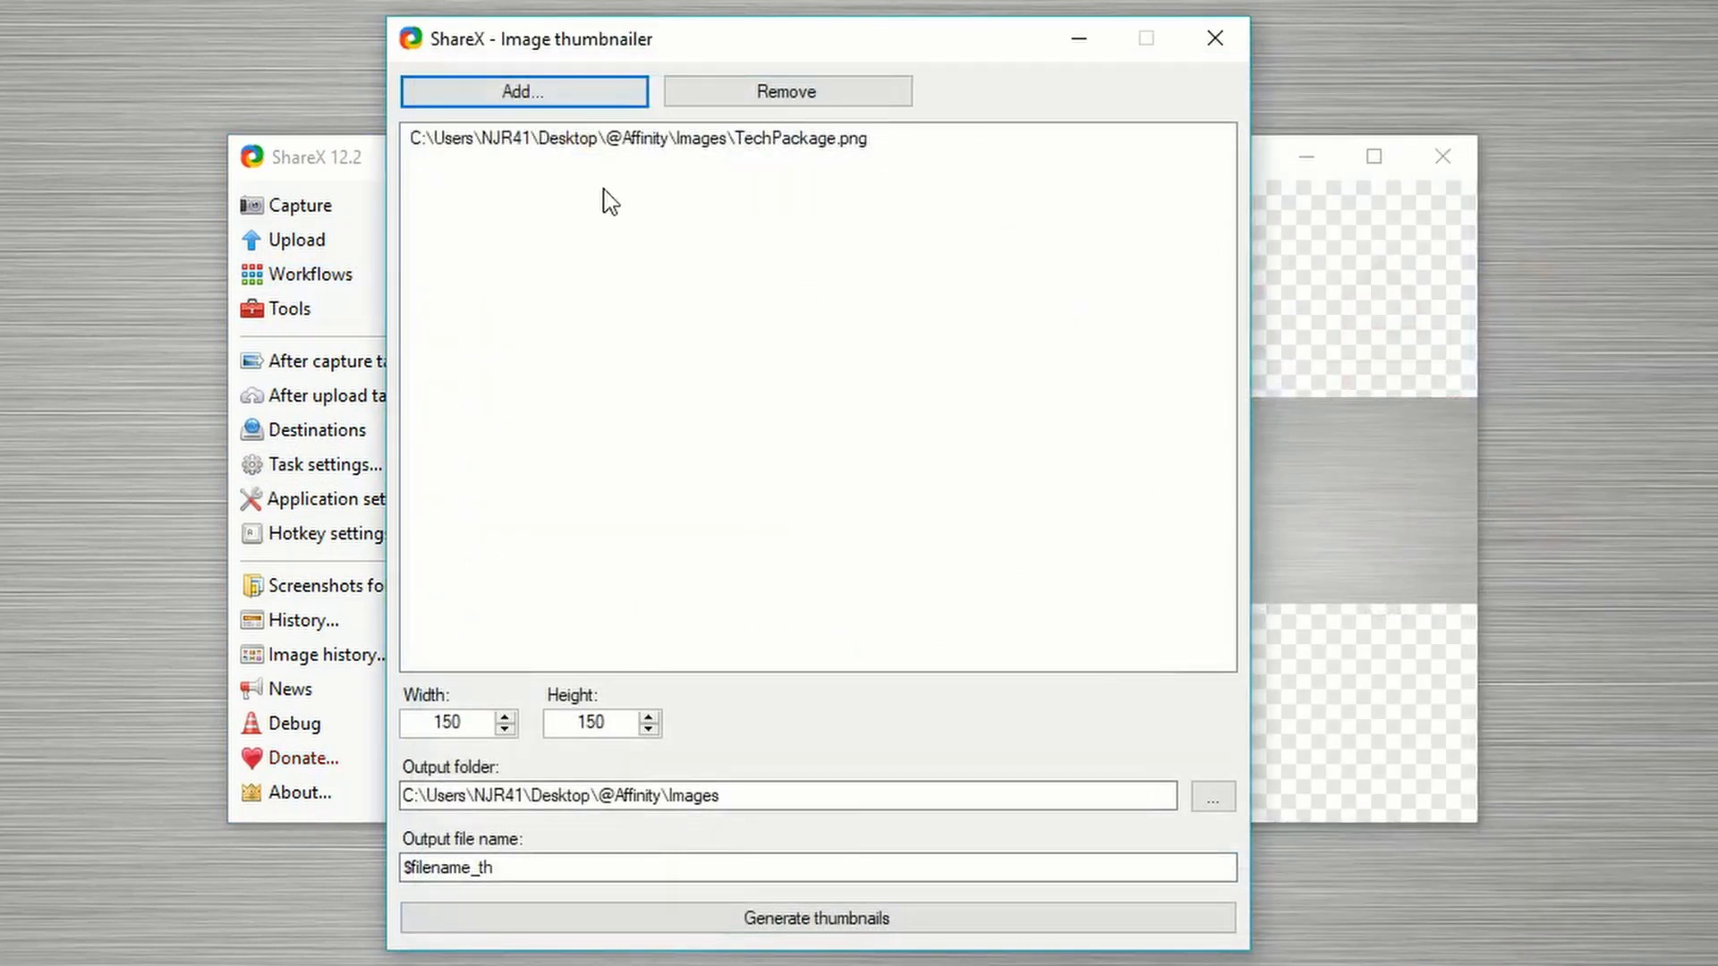
click(673, 141)
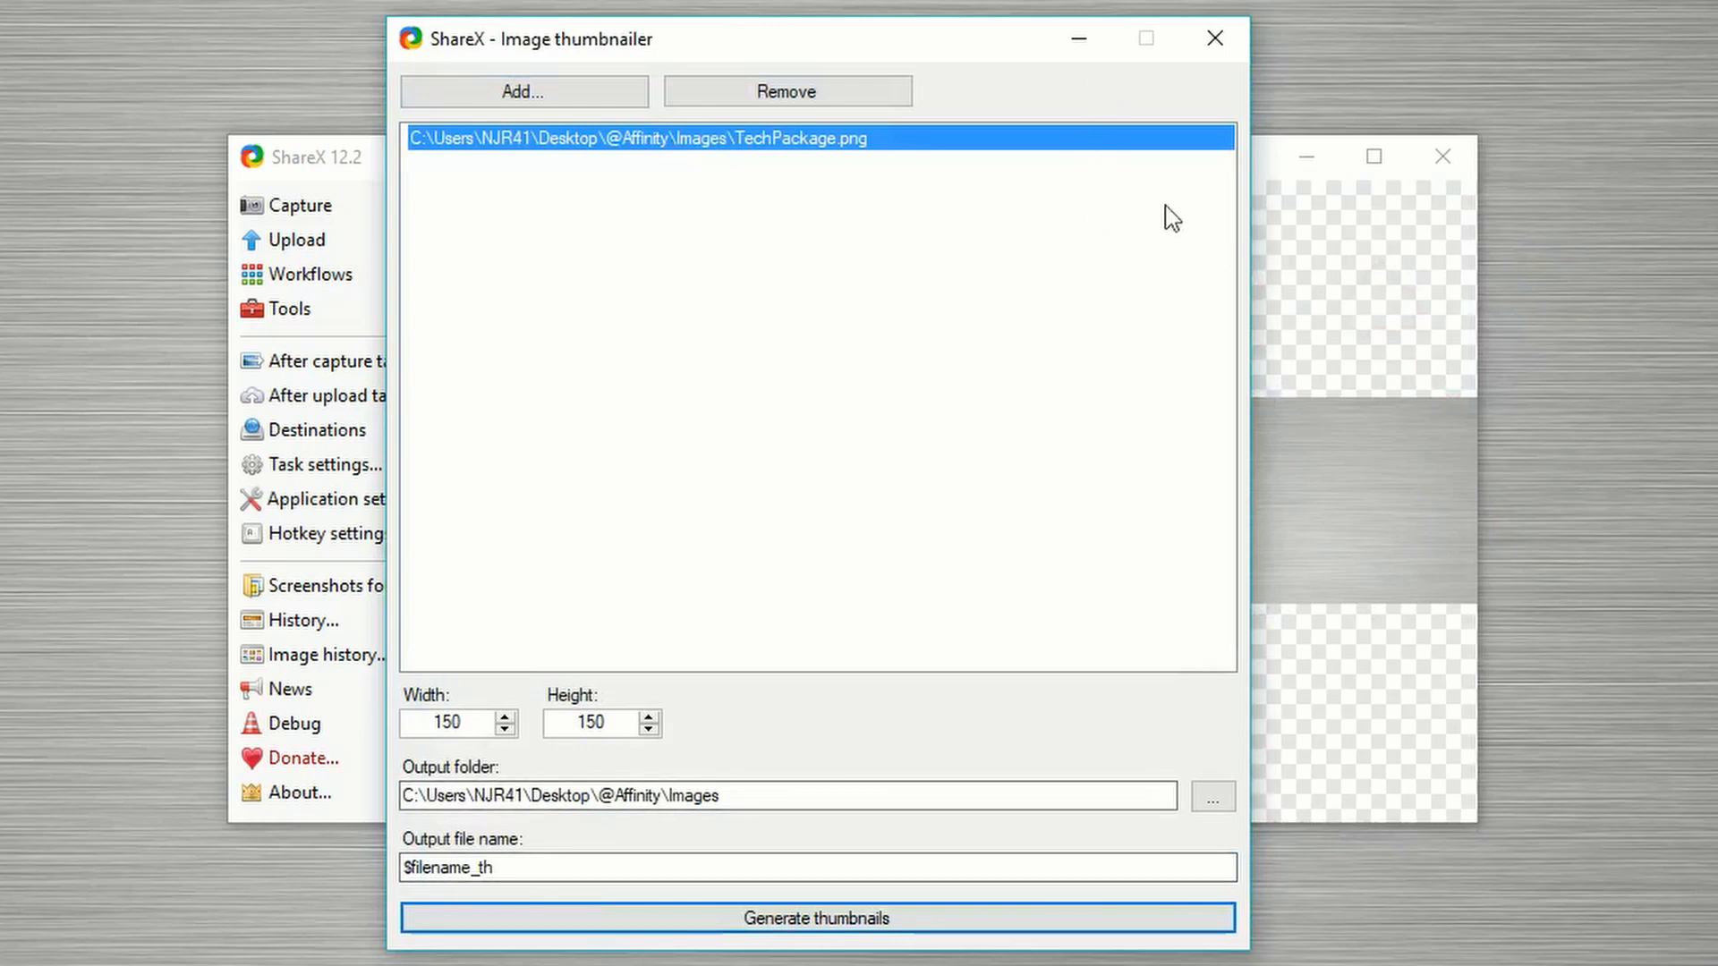
click(1219, 46)
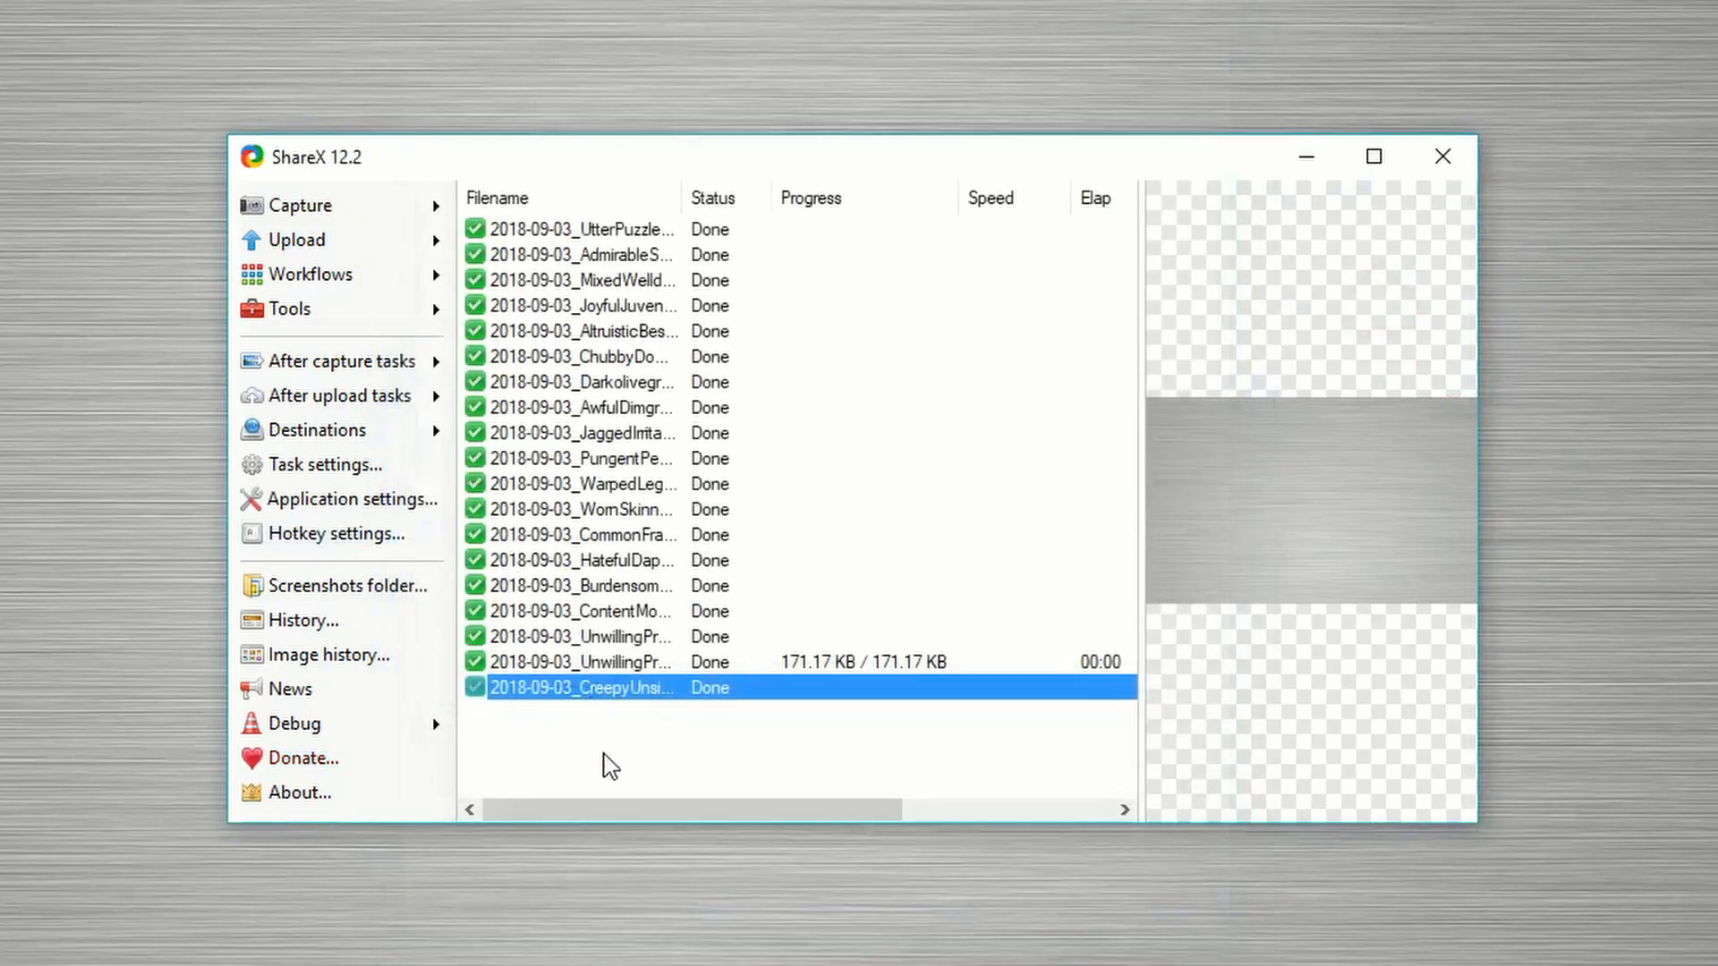
Step: Load TechPackage.png into the Video thumbnailer and close the tool without taking screenshots
click(386, 313)
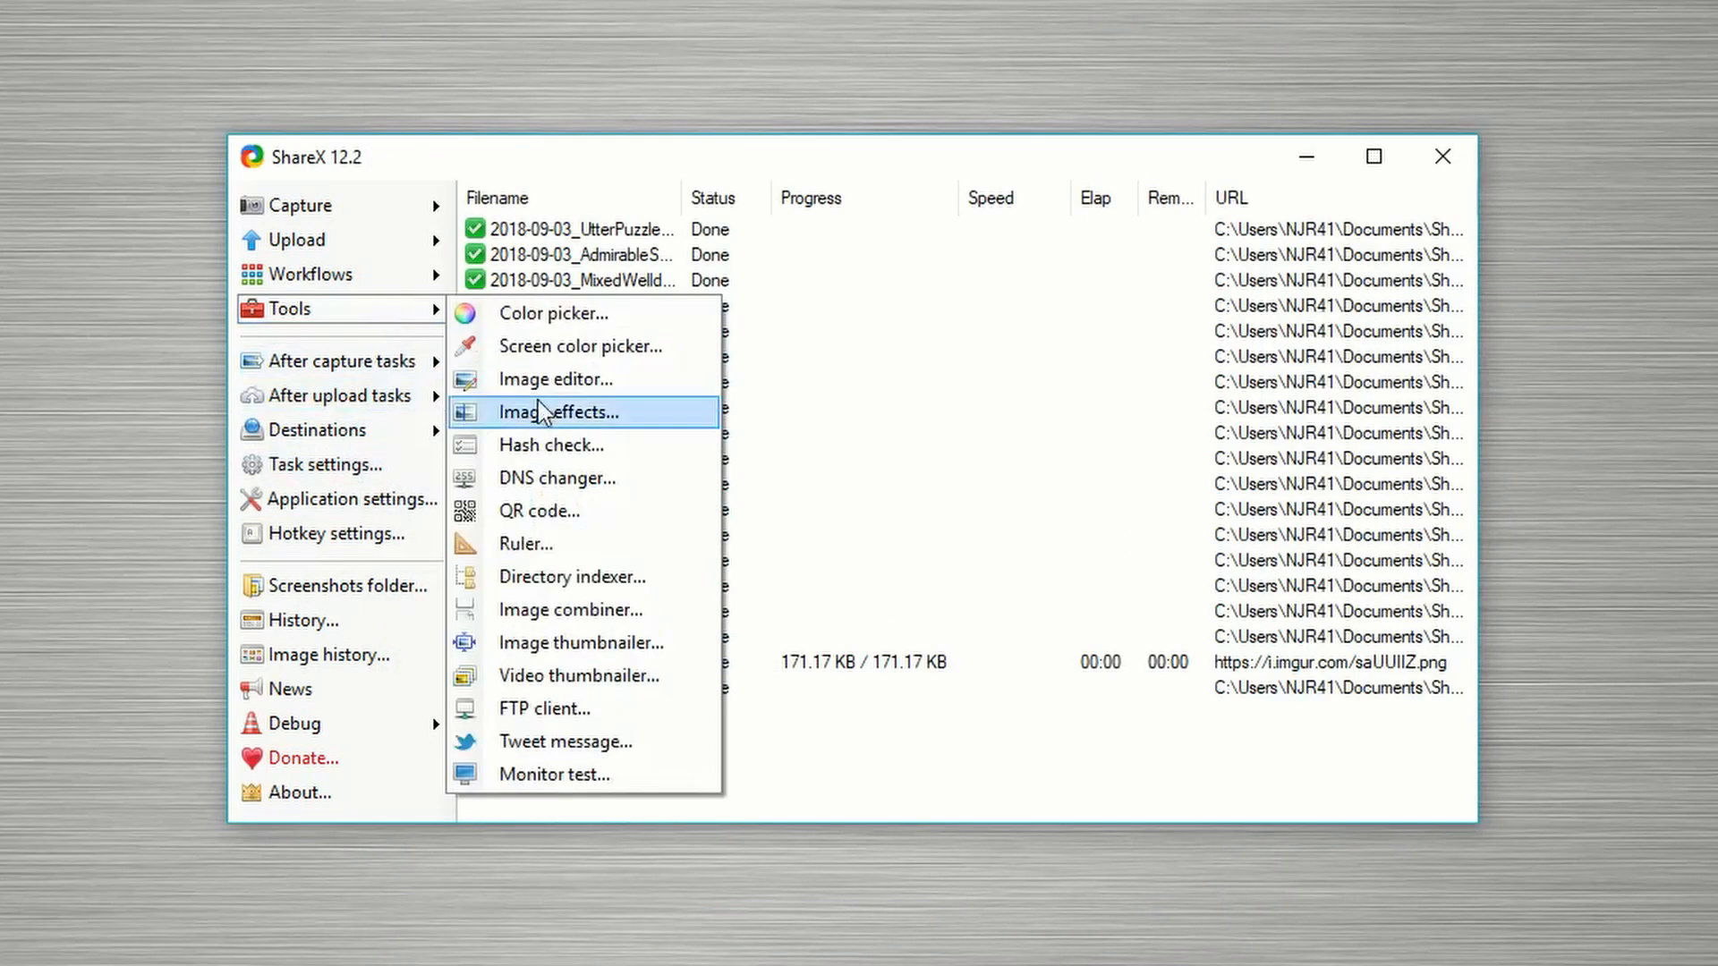
click(561, 678)
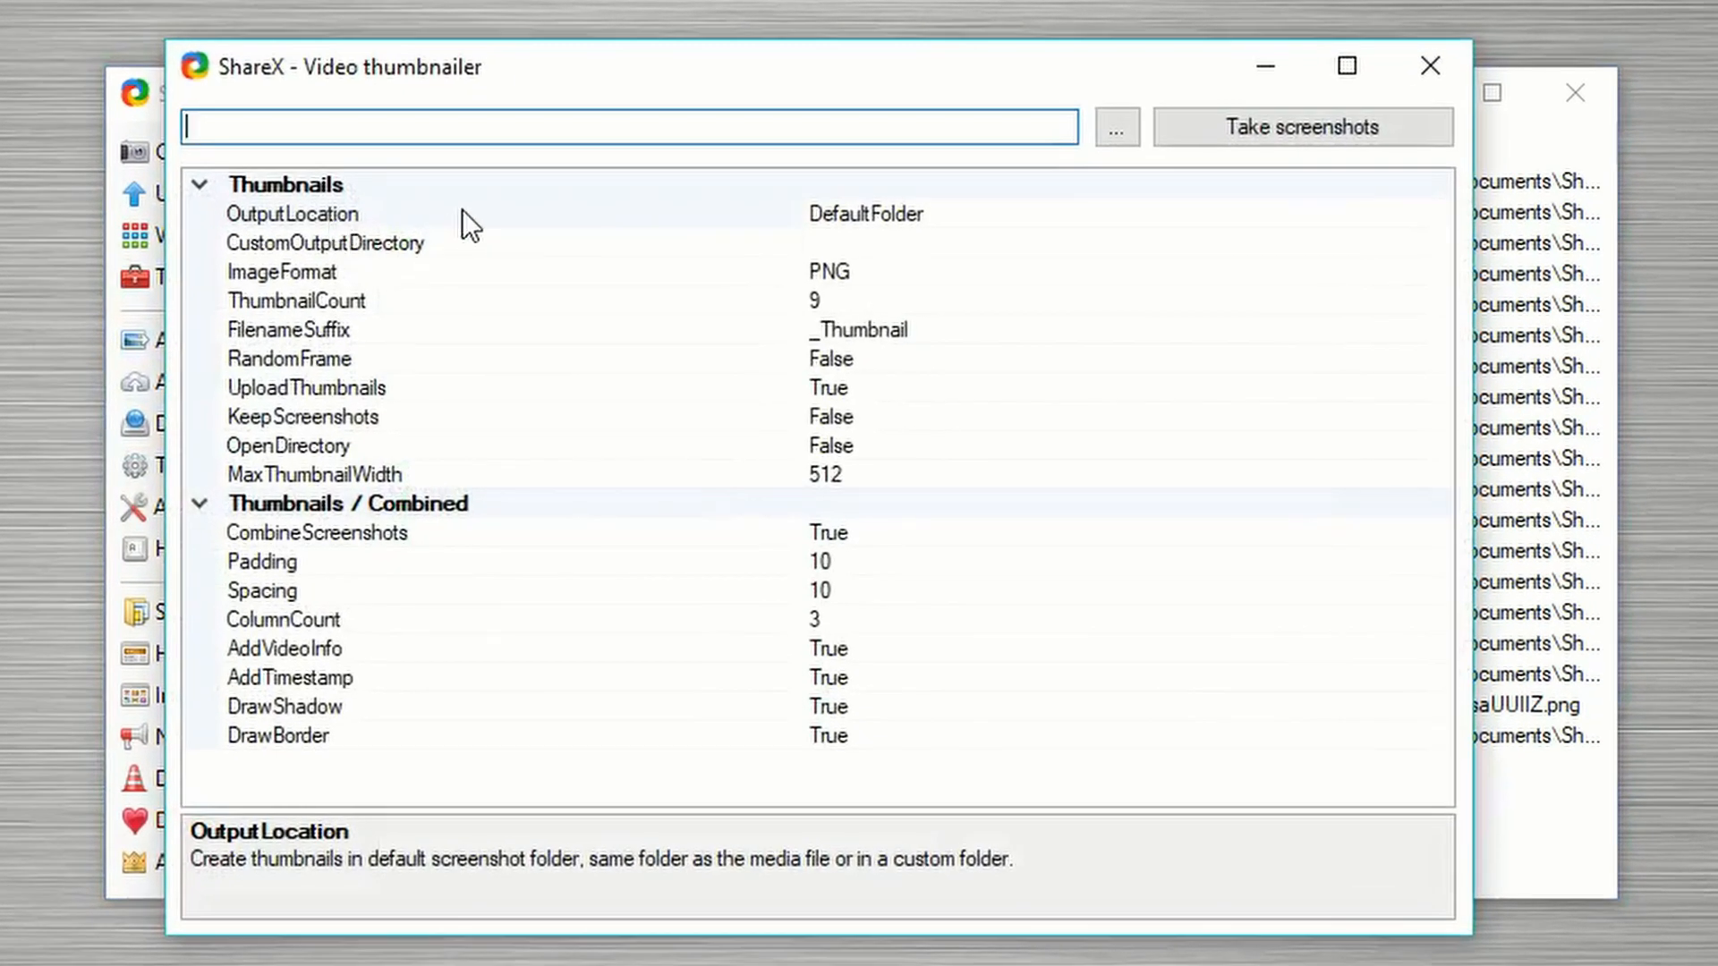
click(1299, 109)
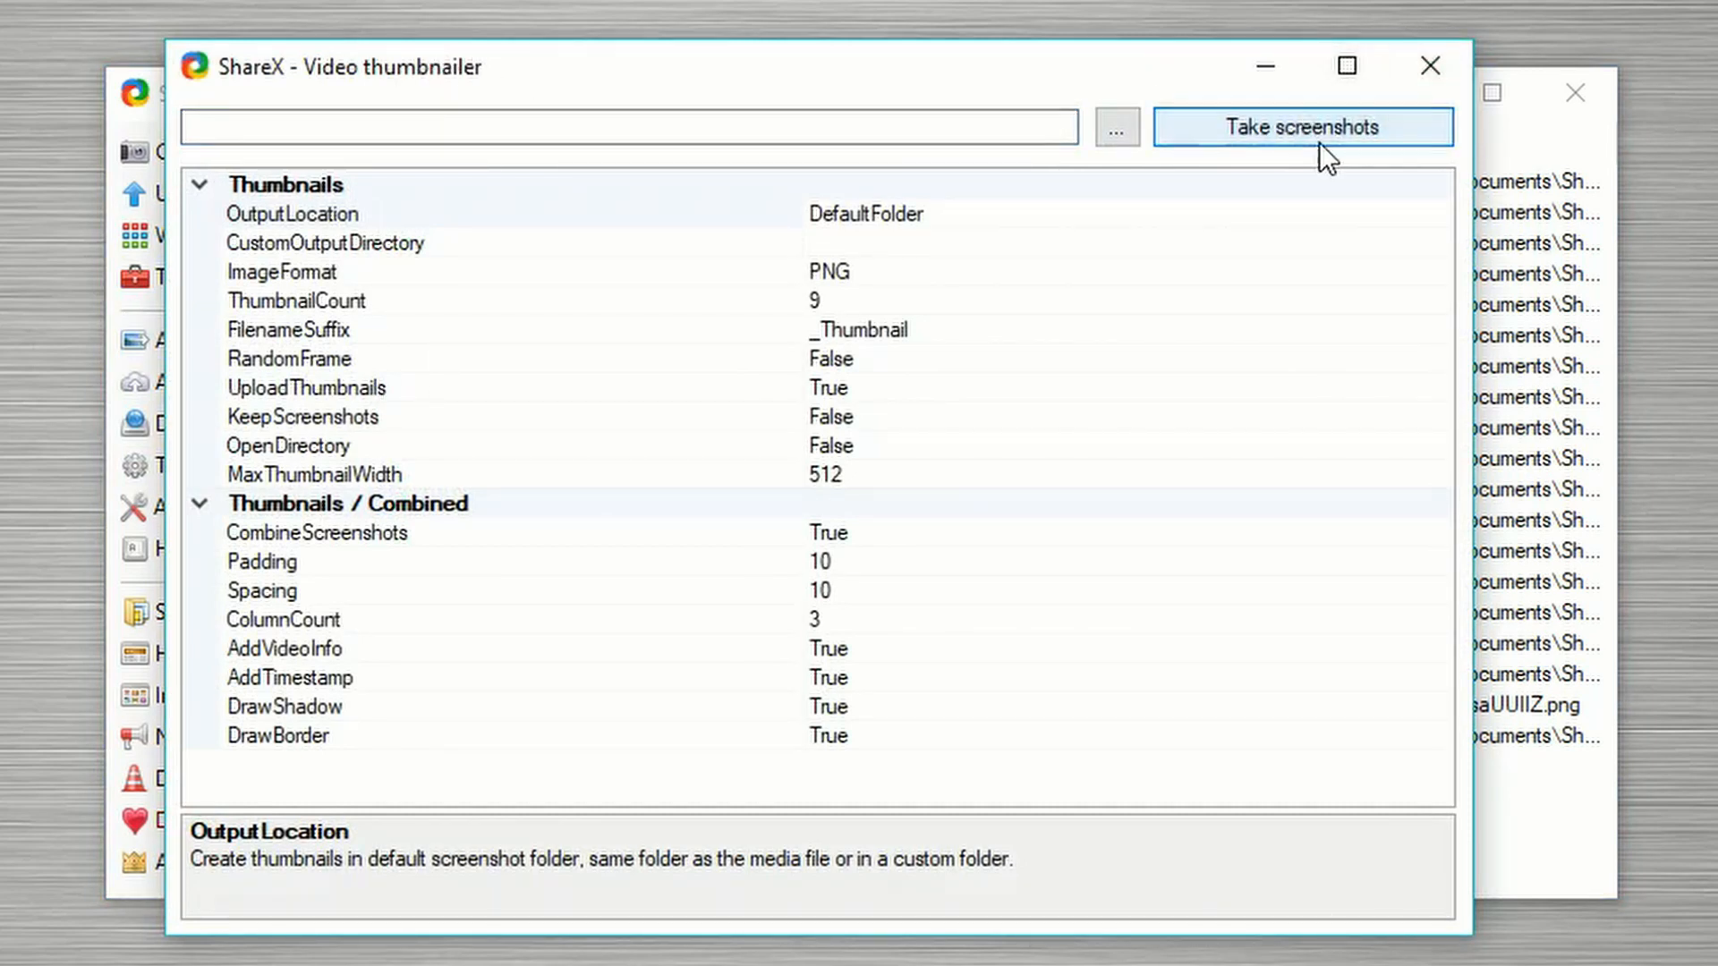
click(1119, 127)
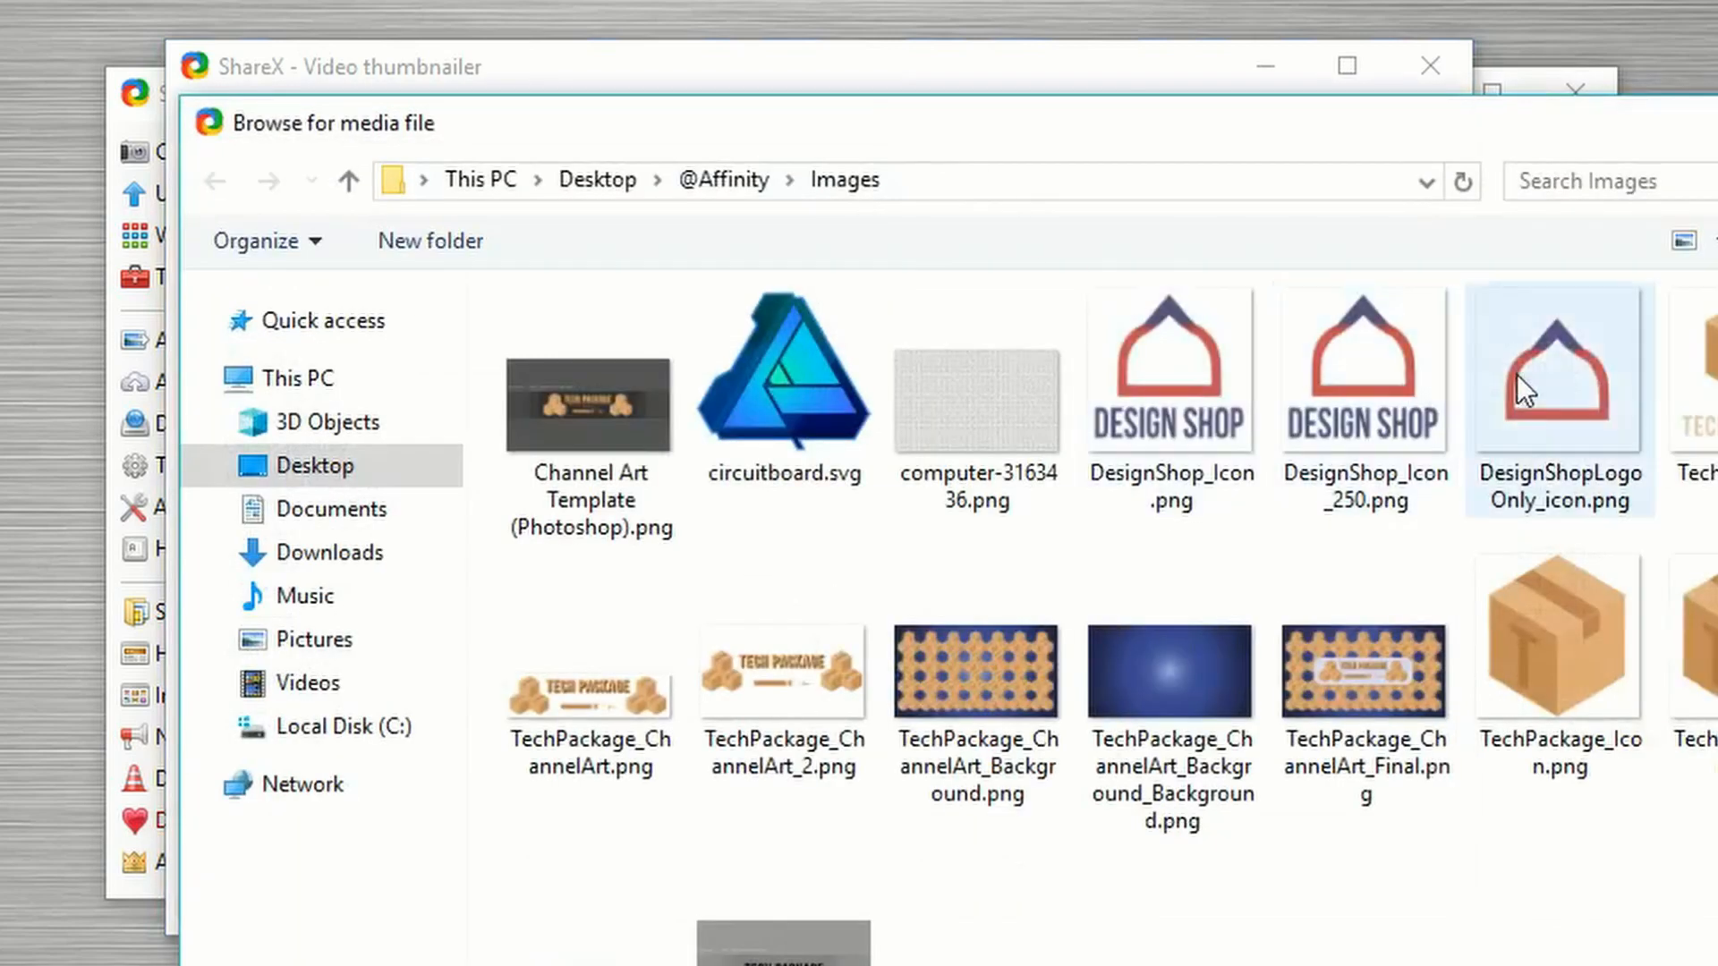
double_click(1696, 399)
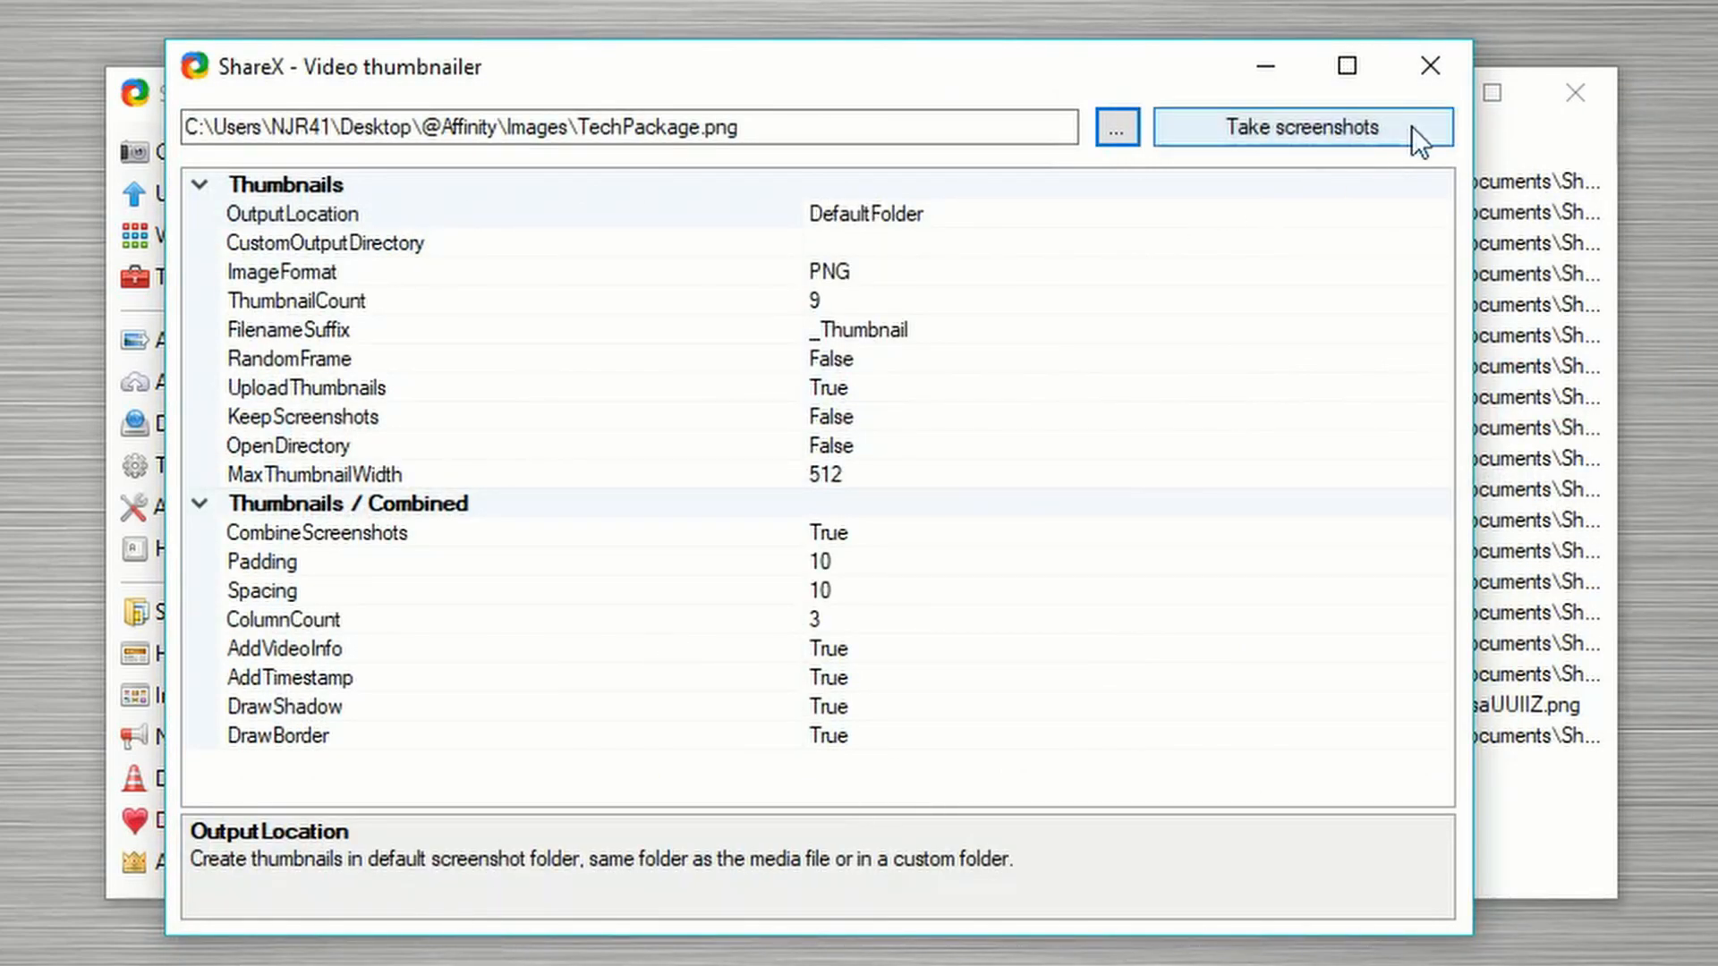
click(1425, 68)
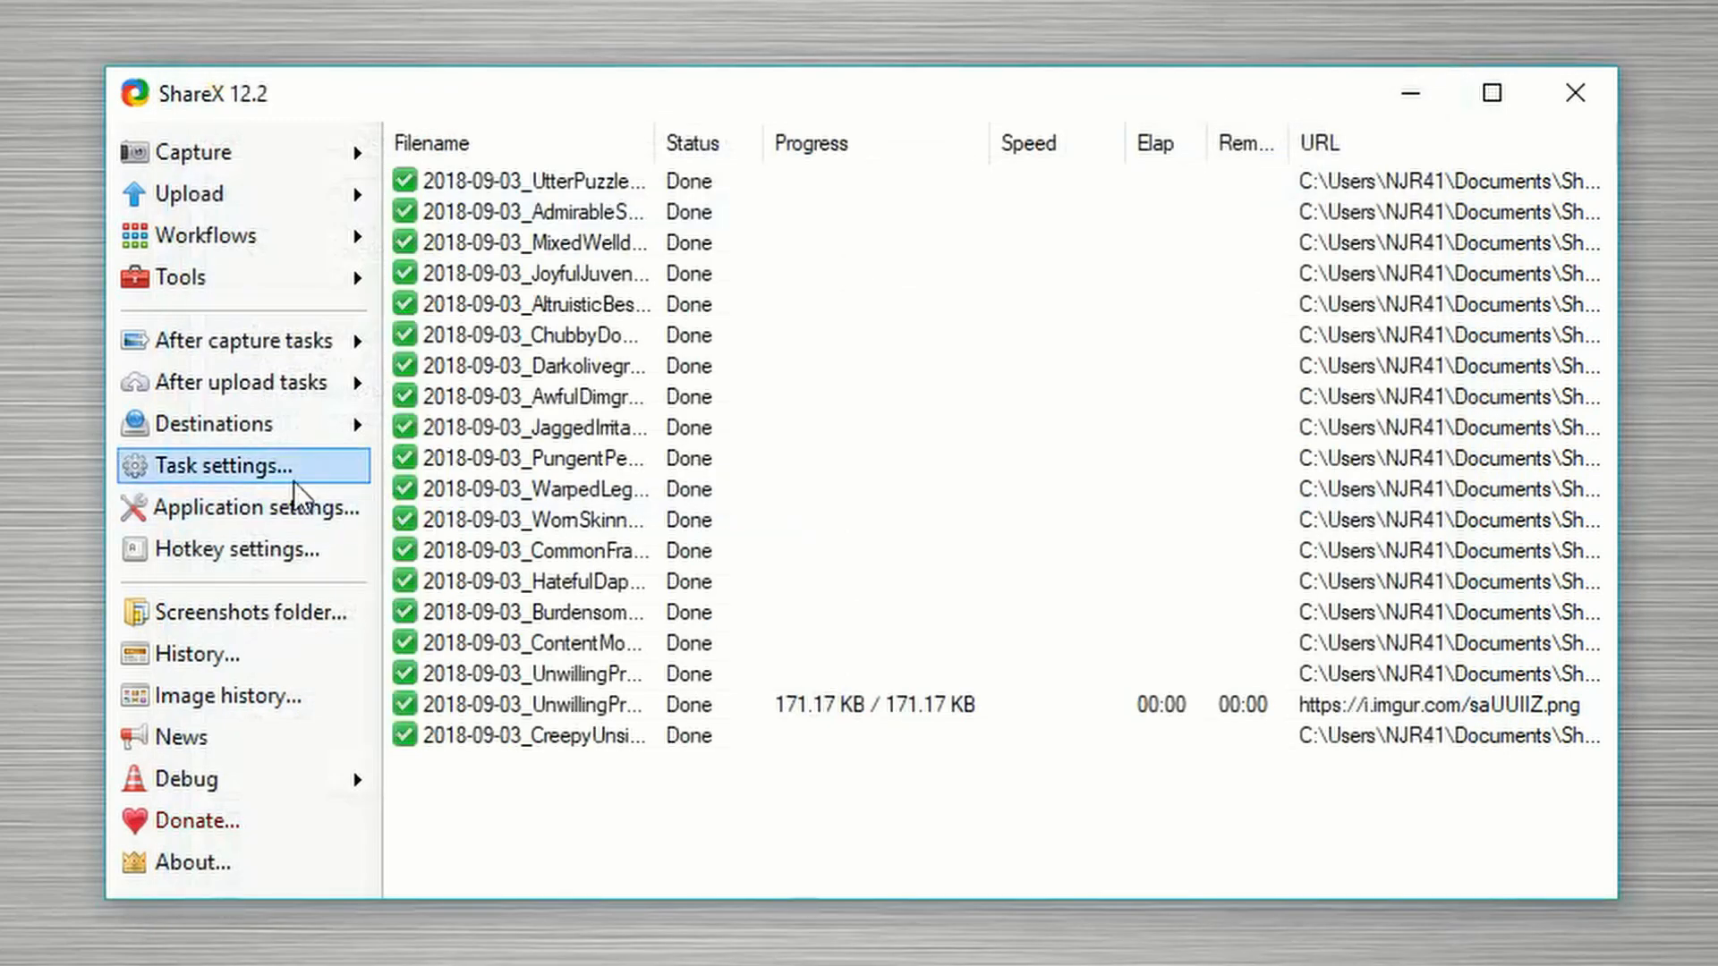
Step: Open the FTP client to view its file list window, and close it
click(260, 295)
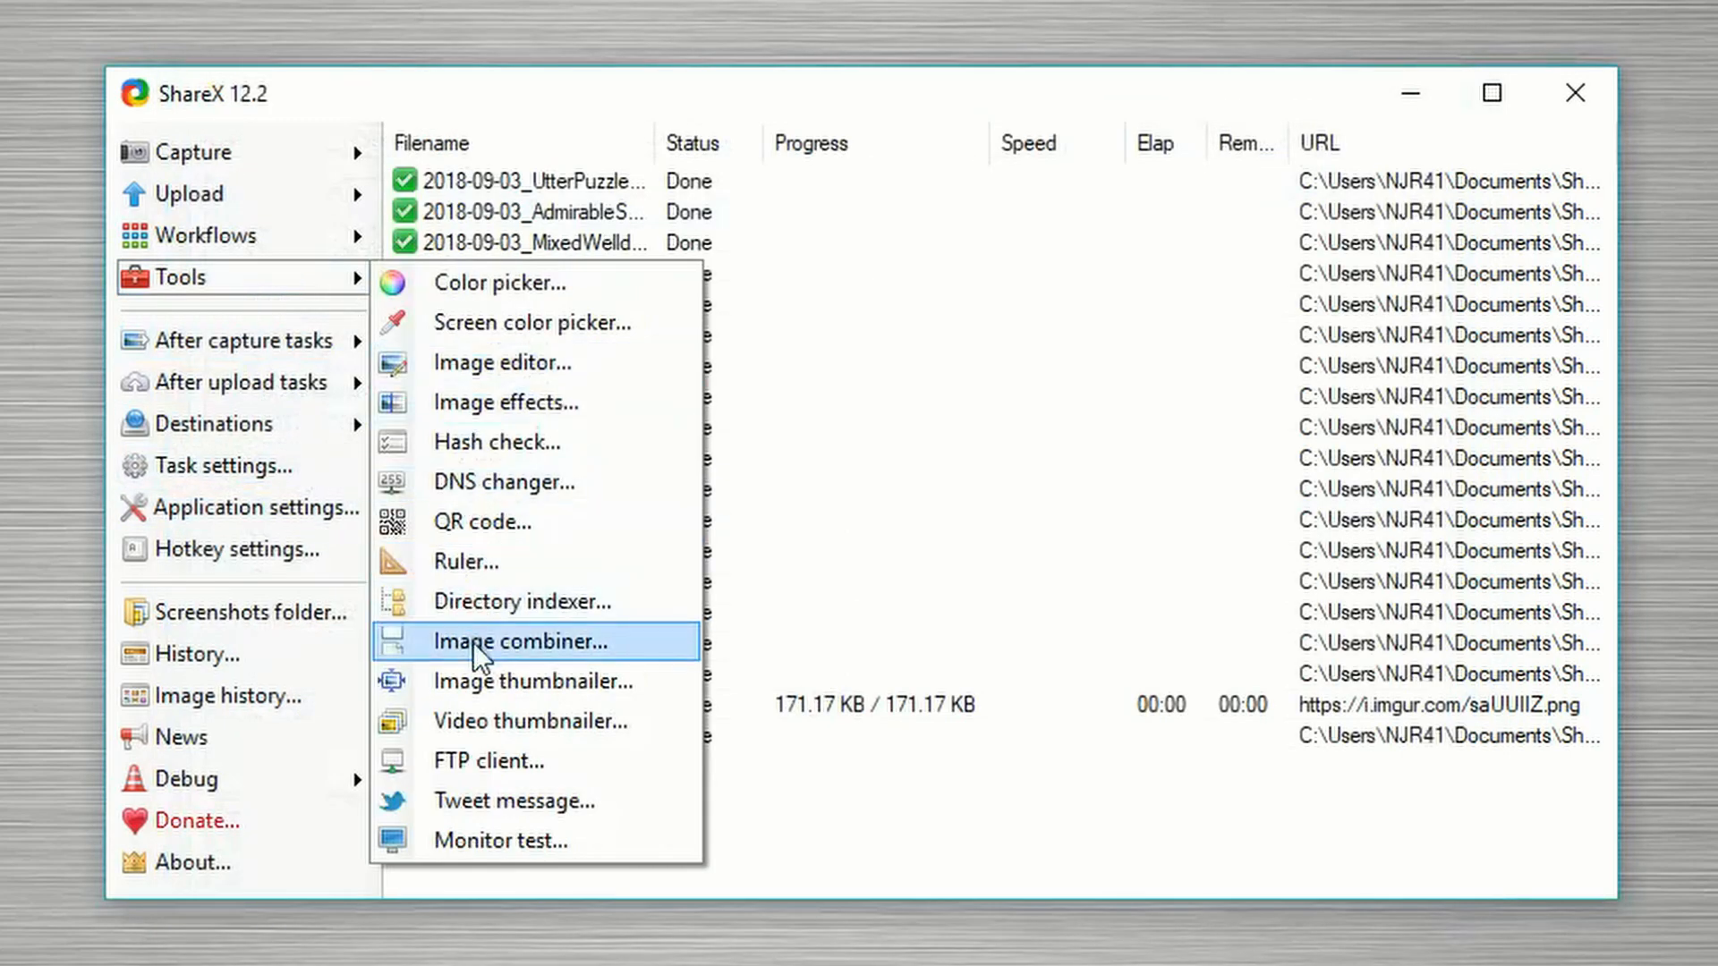
click(518, 756)
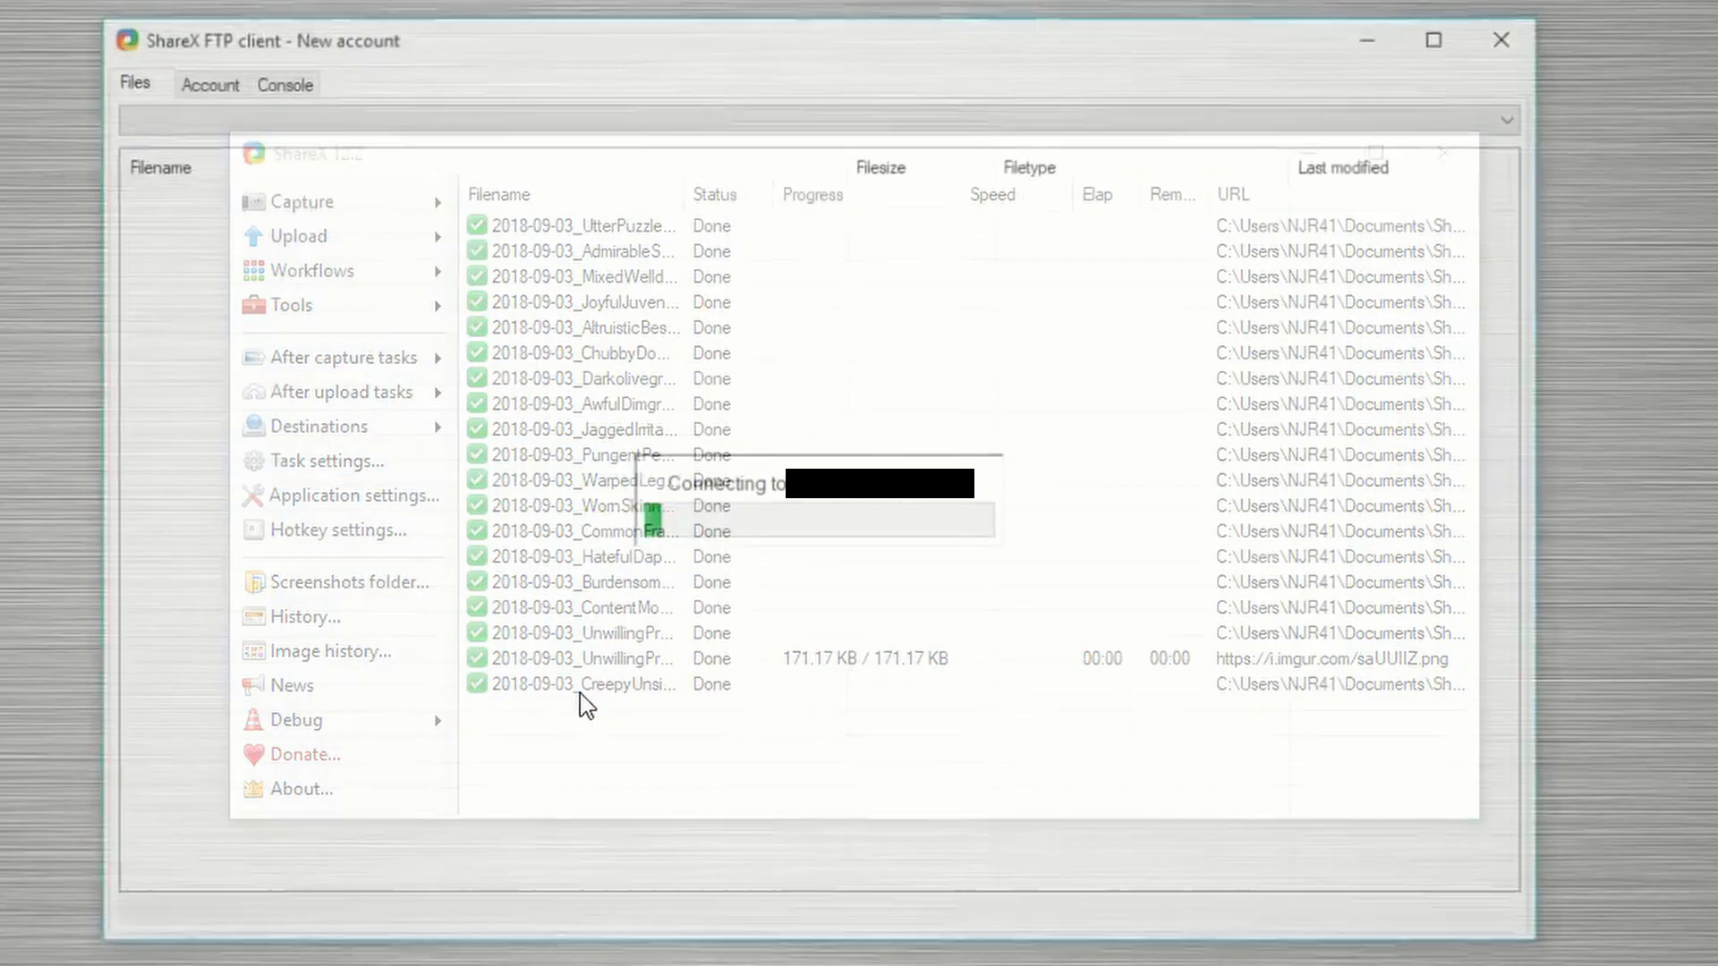
click(1494, 46)
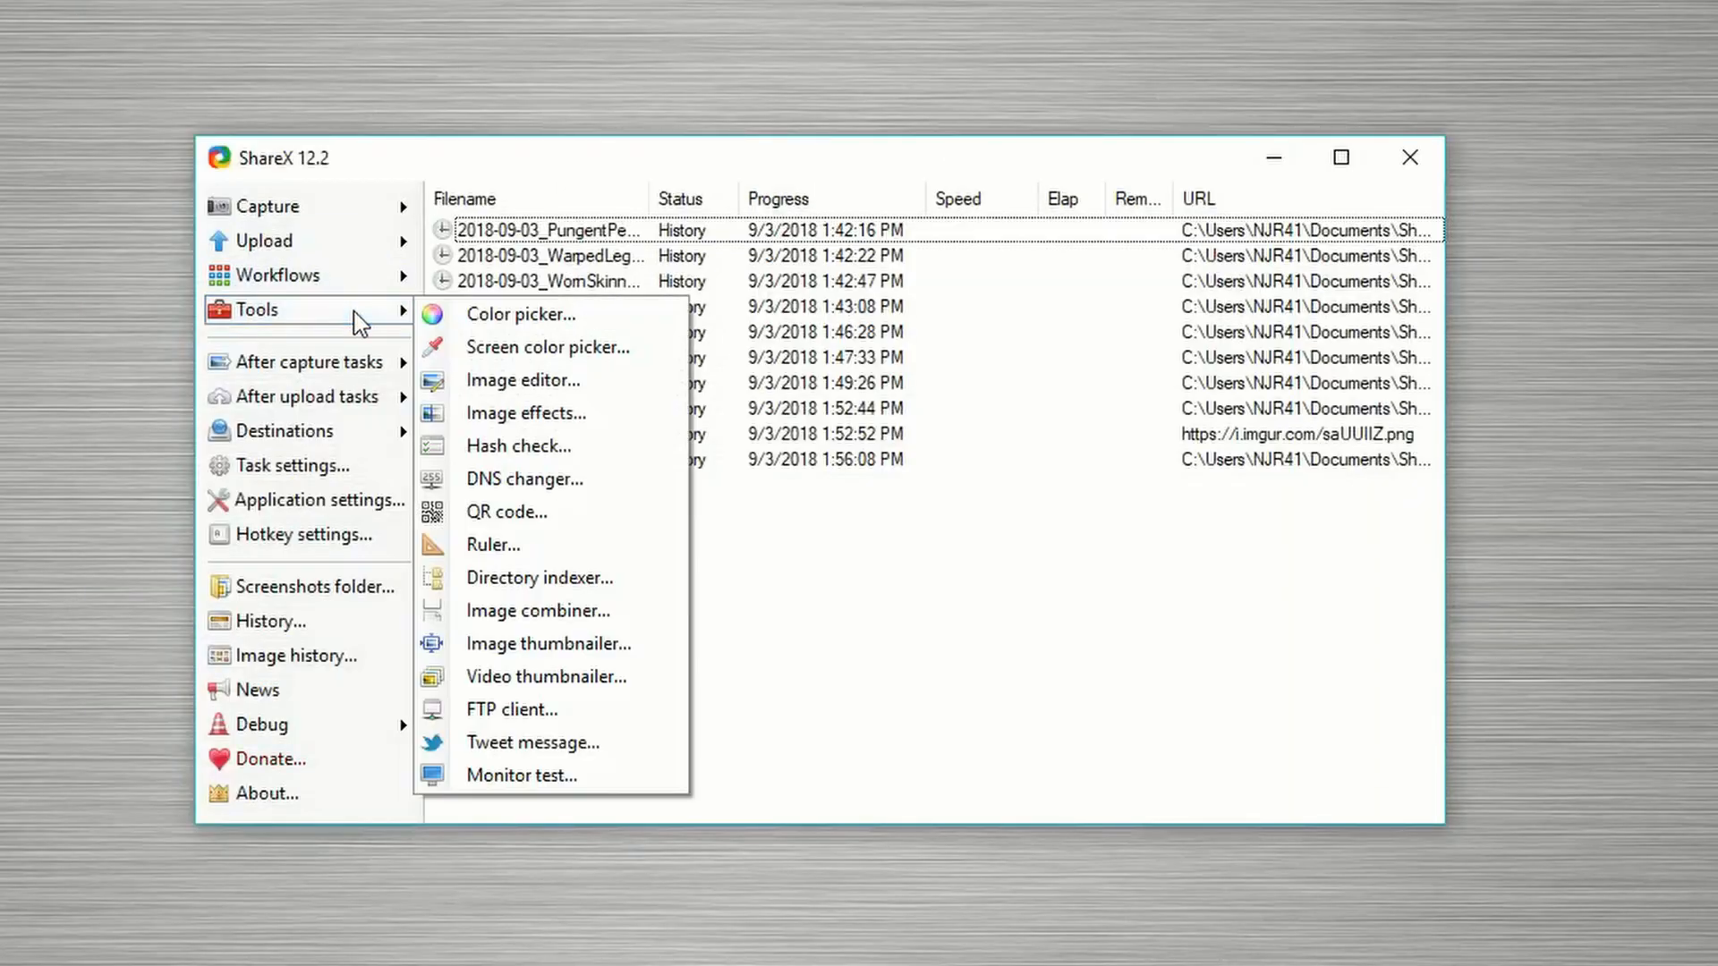
Step: Try to open the Tweet message tool and dismiss the dialog
mouse_move(280, 319)
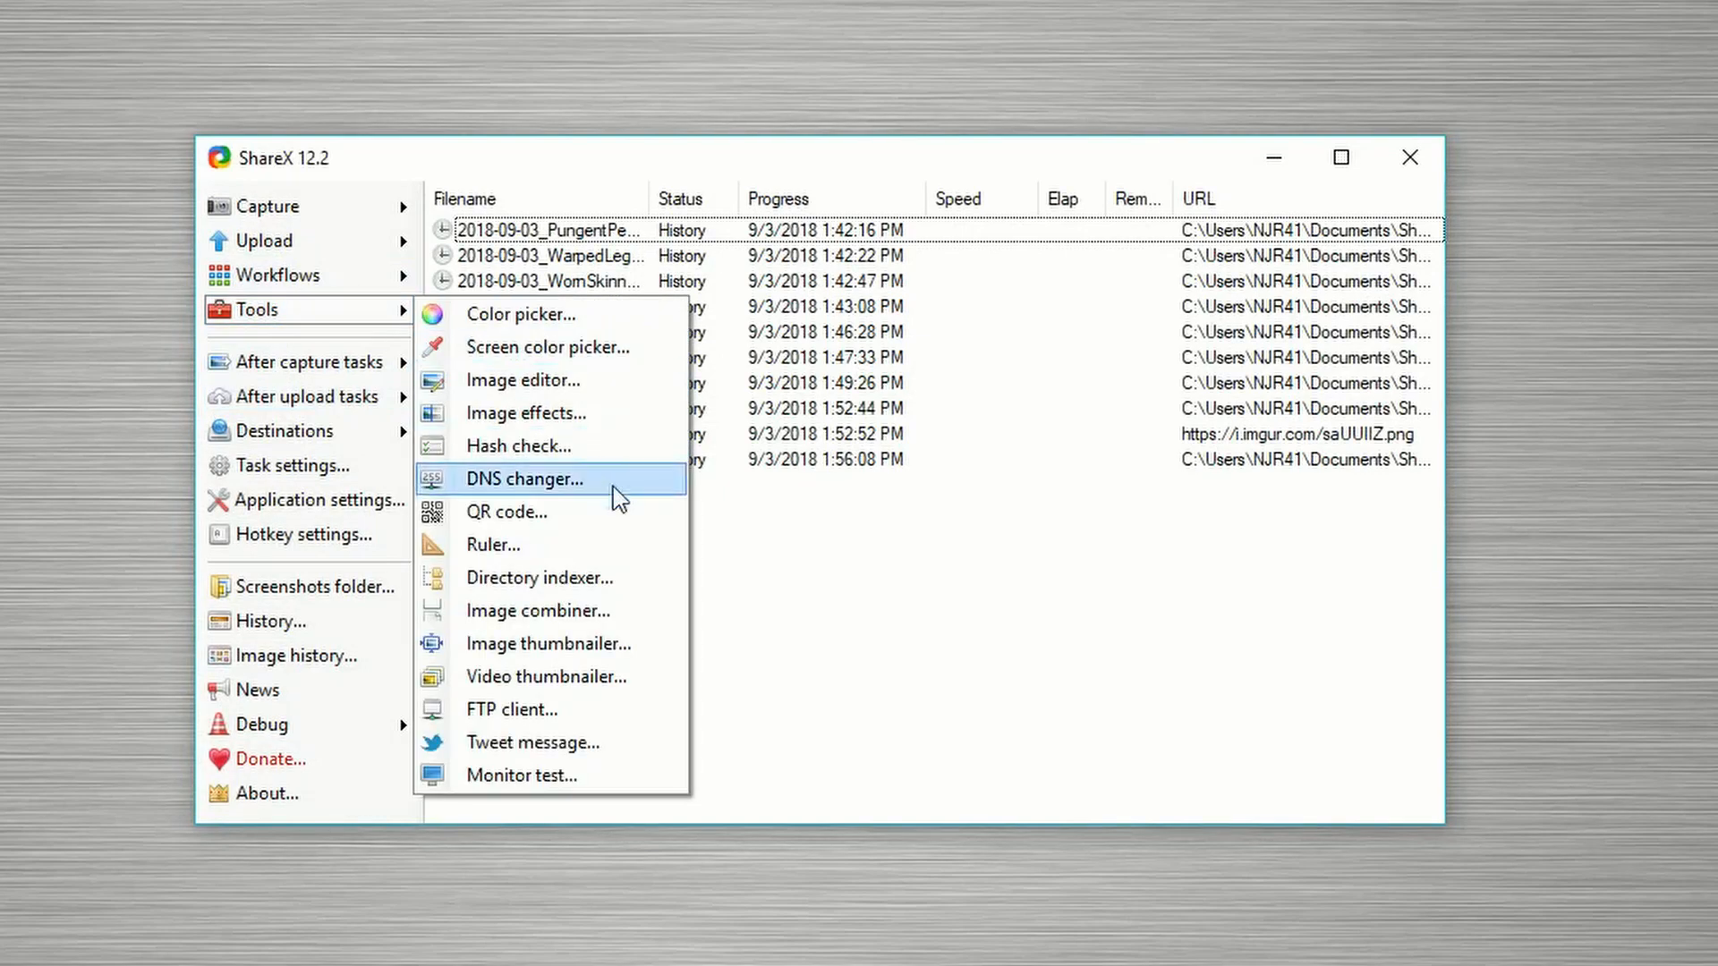
click(560, 747)
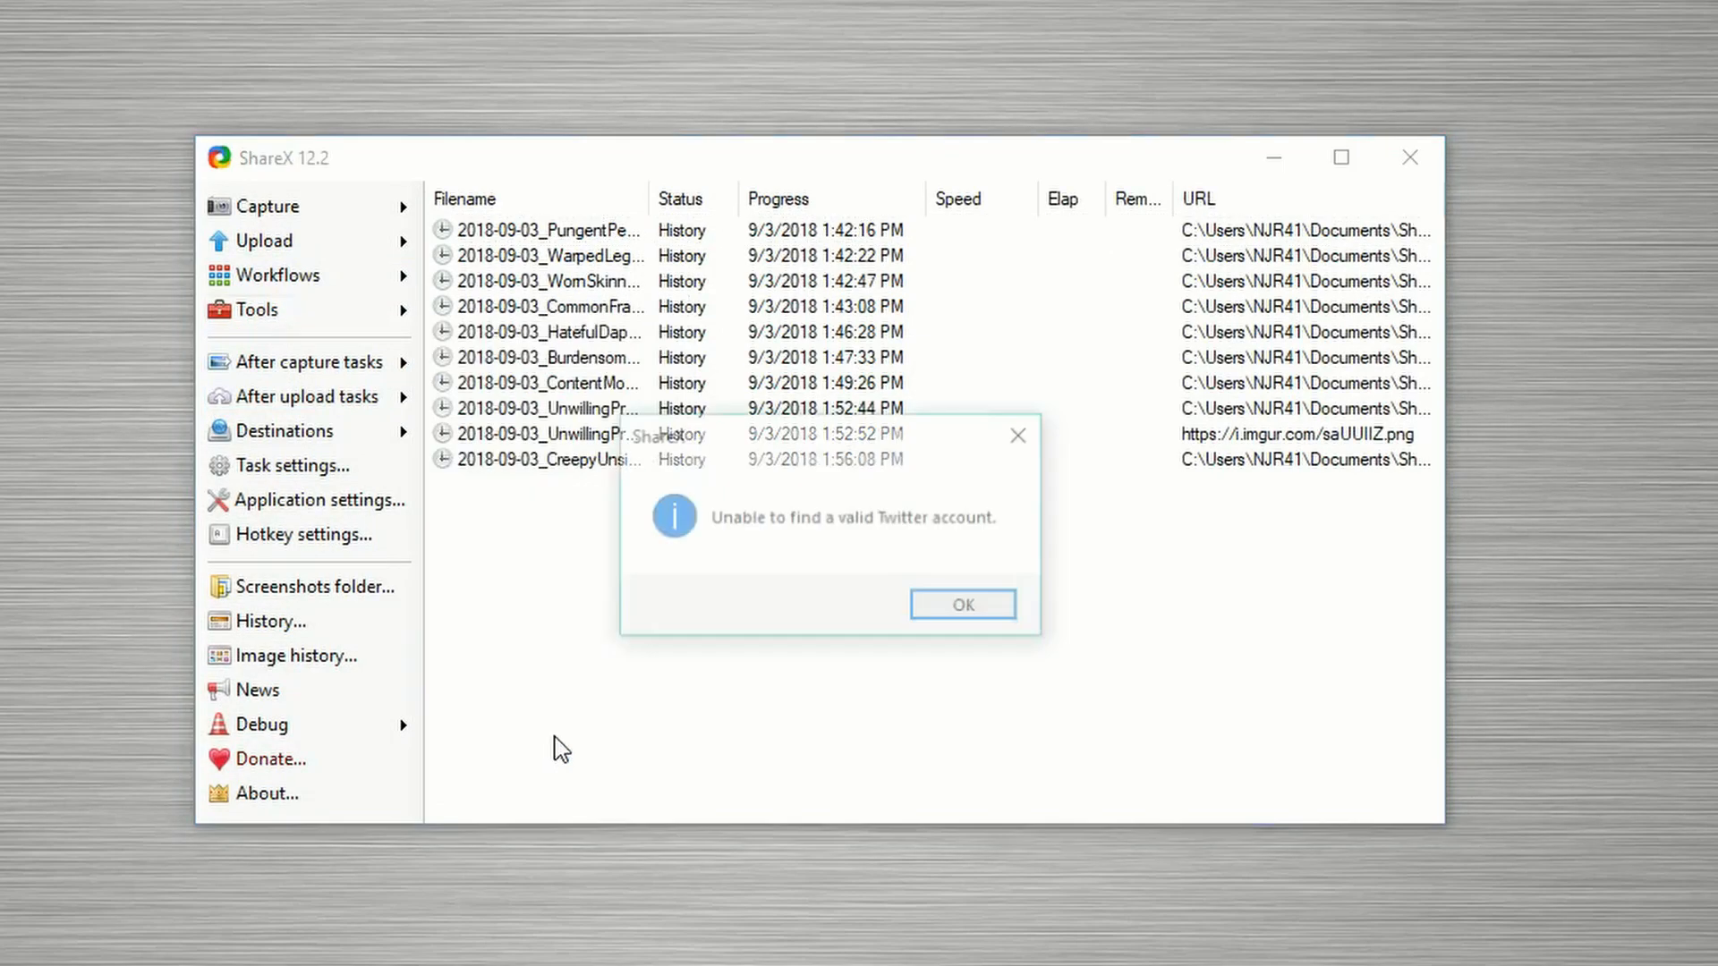
click(956, 608)
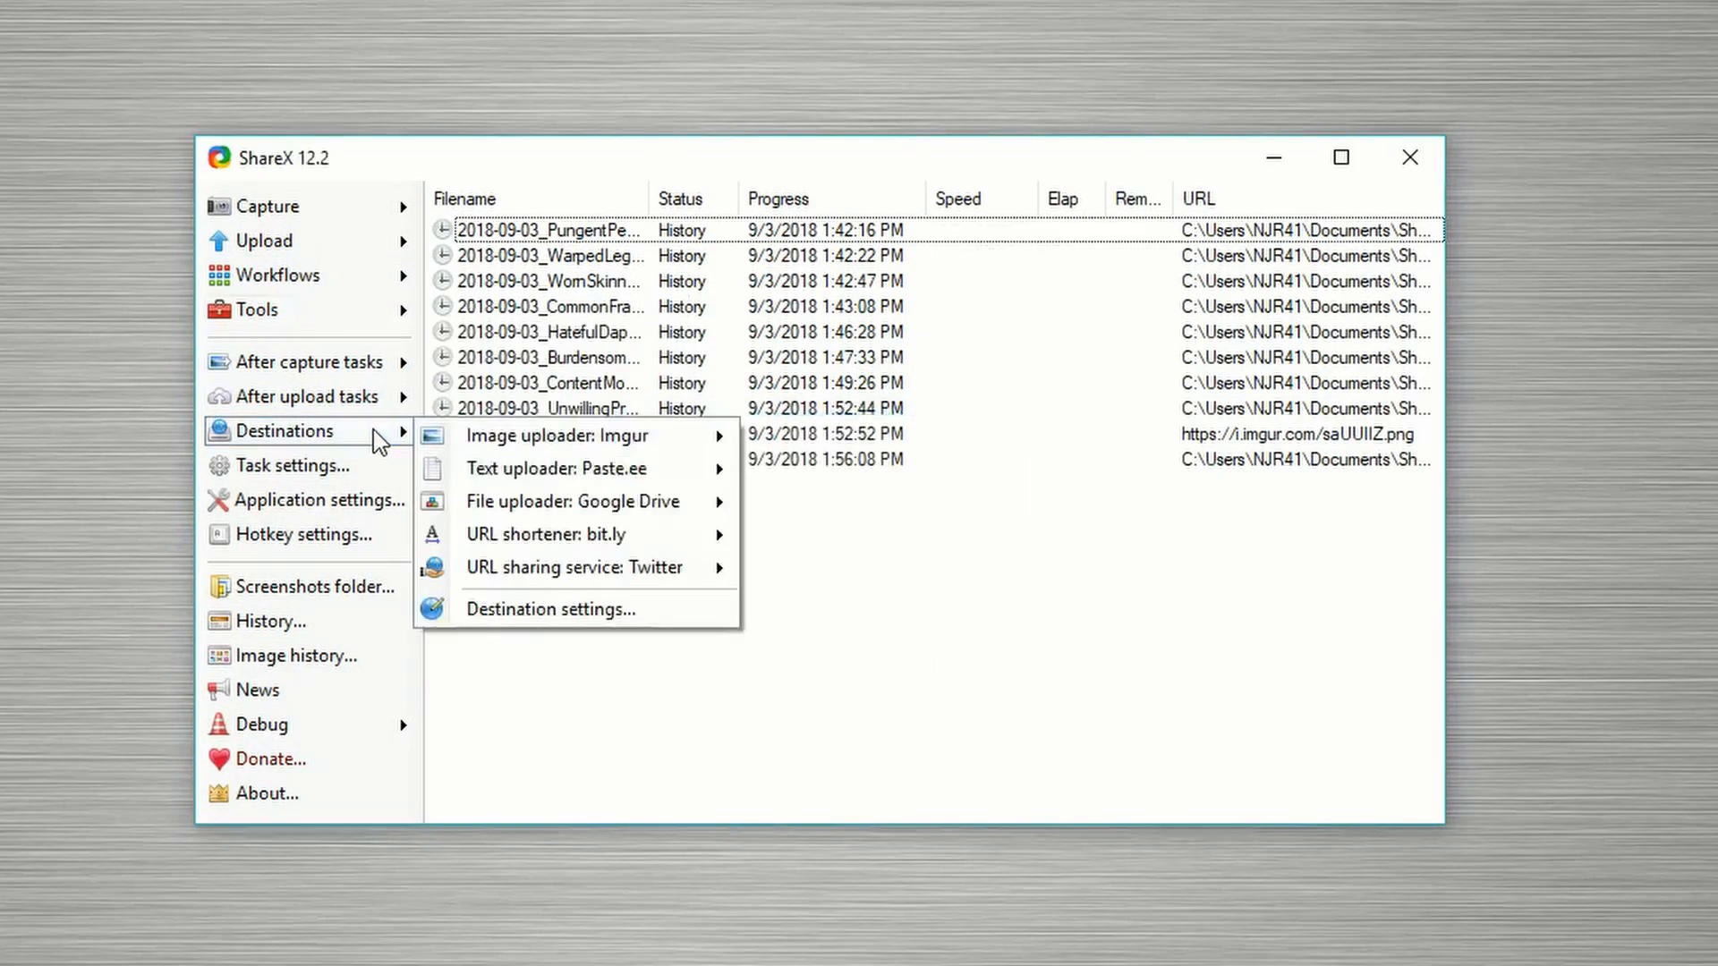
Step: Examine the Monitor test's colour, gradient, shape and screen tearing options, and close the test
mouse_move(331, 434)
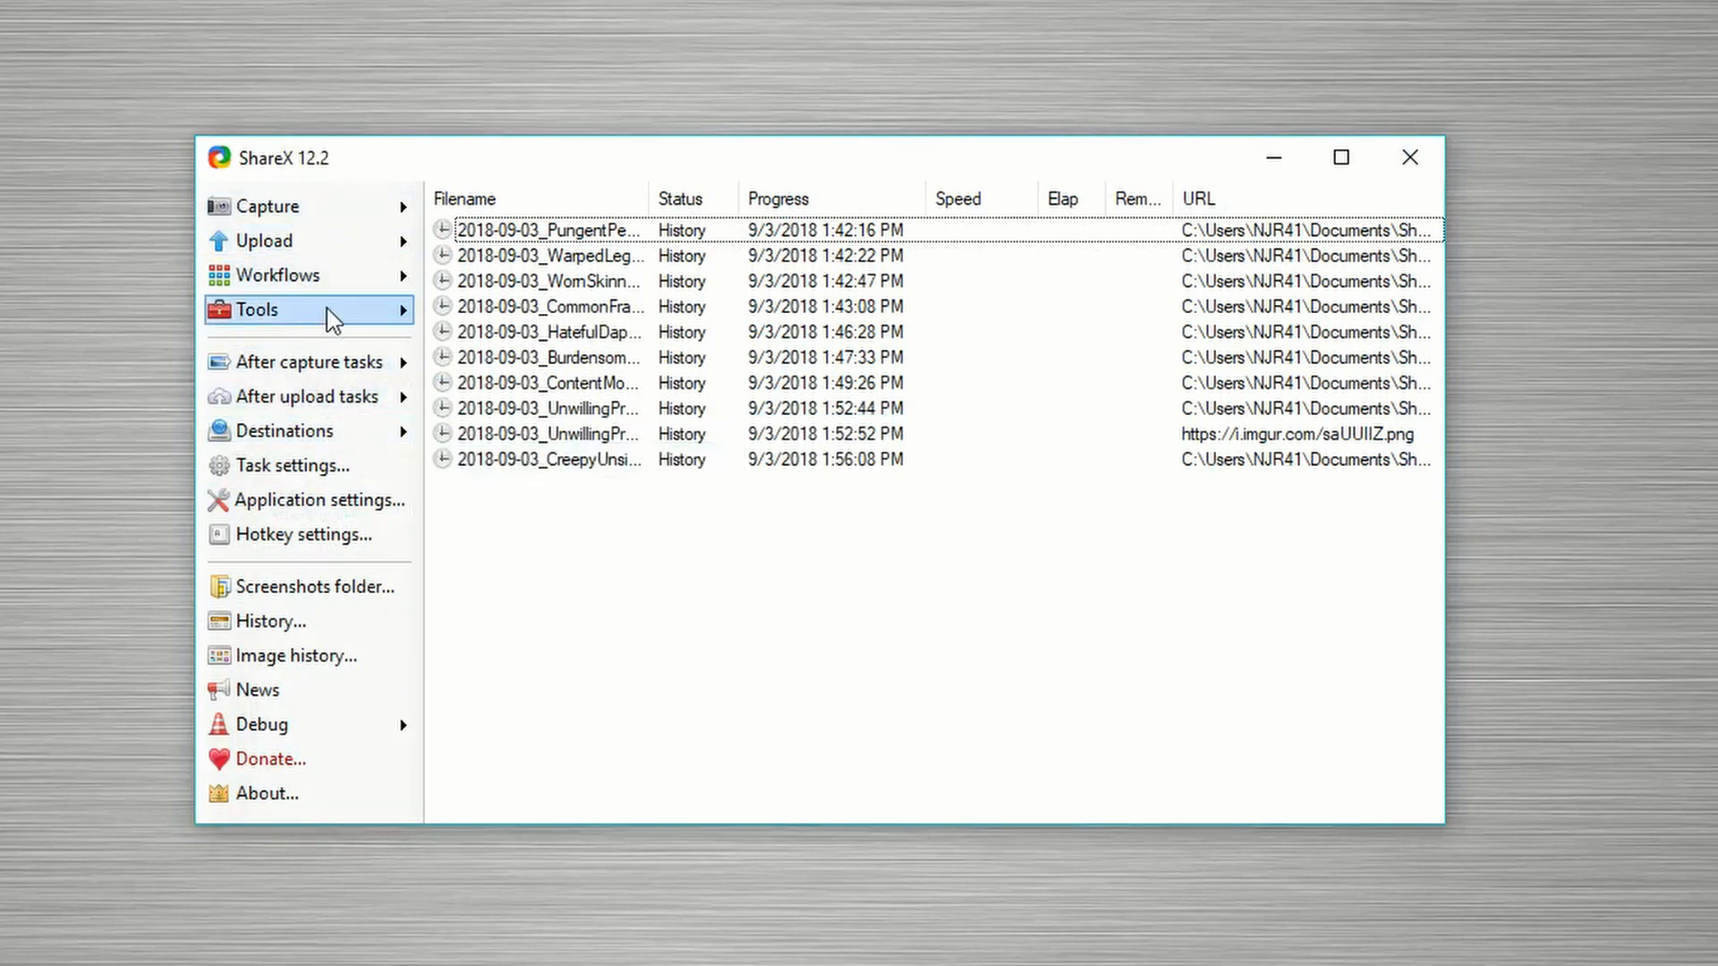
mouse_move(331, 312)
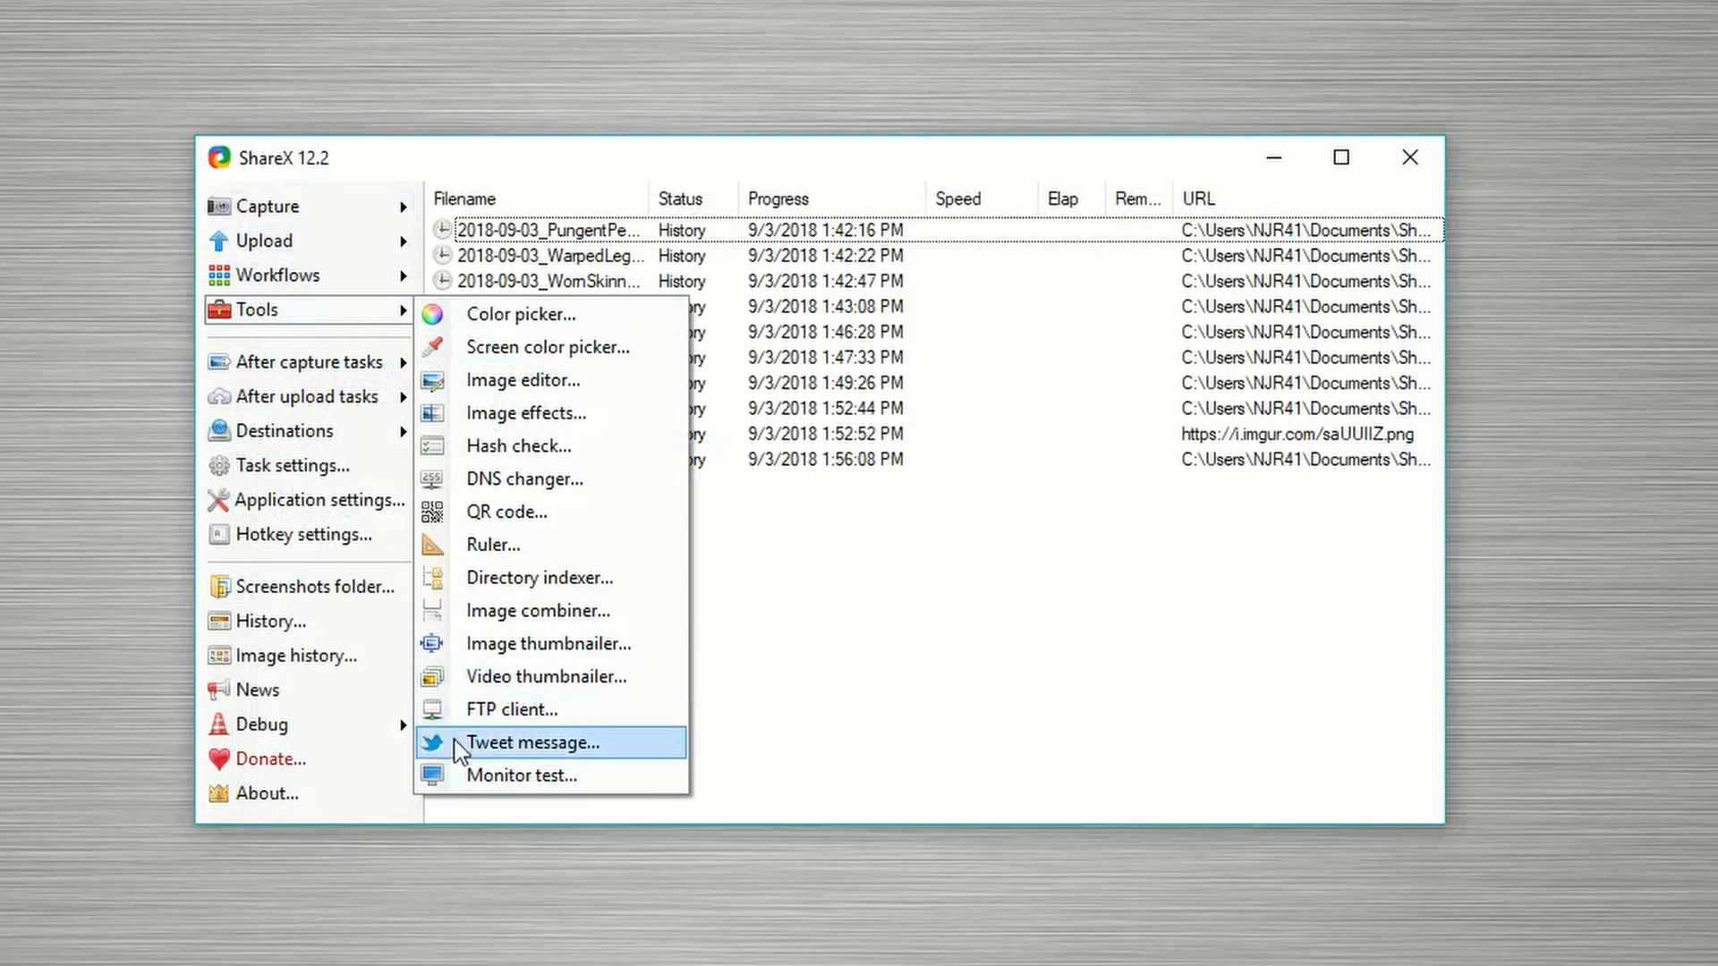
click(491, 776)
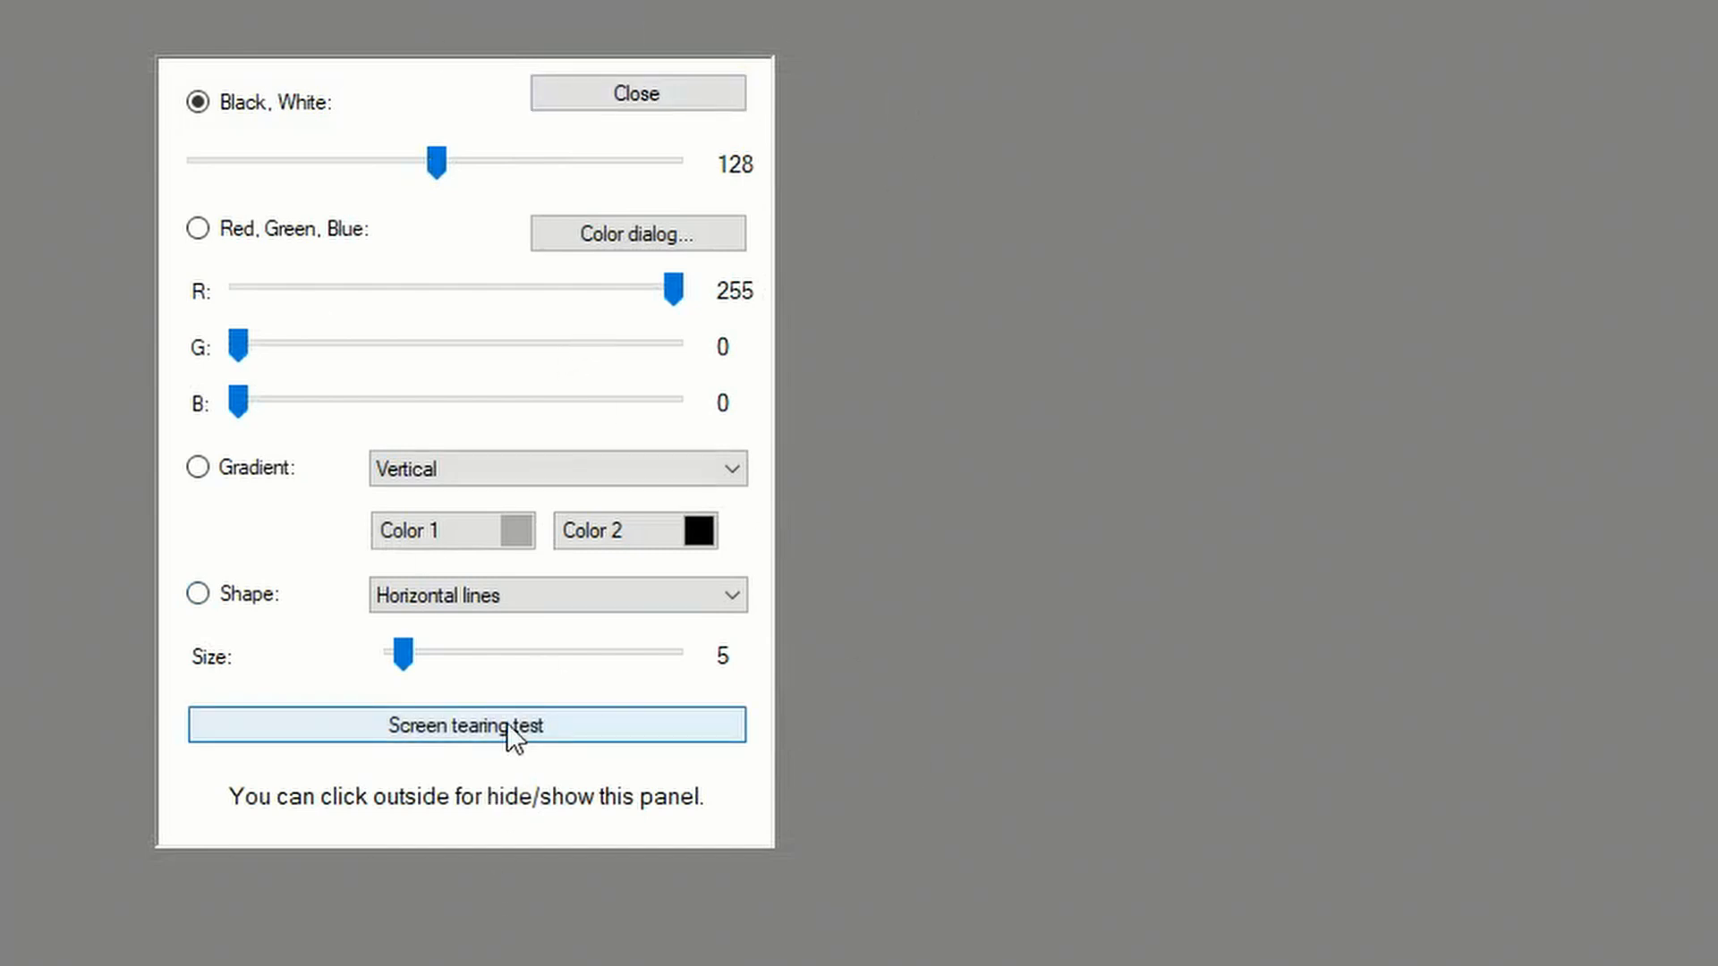
click(616, 89)
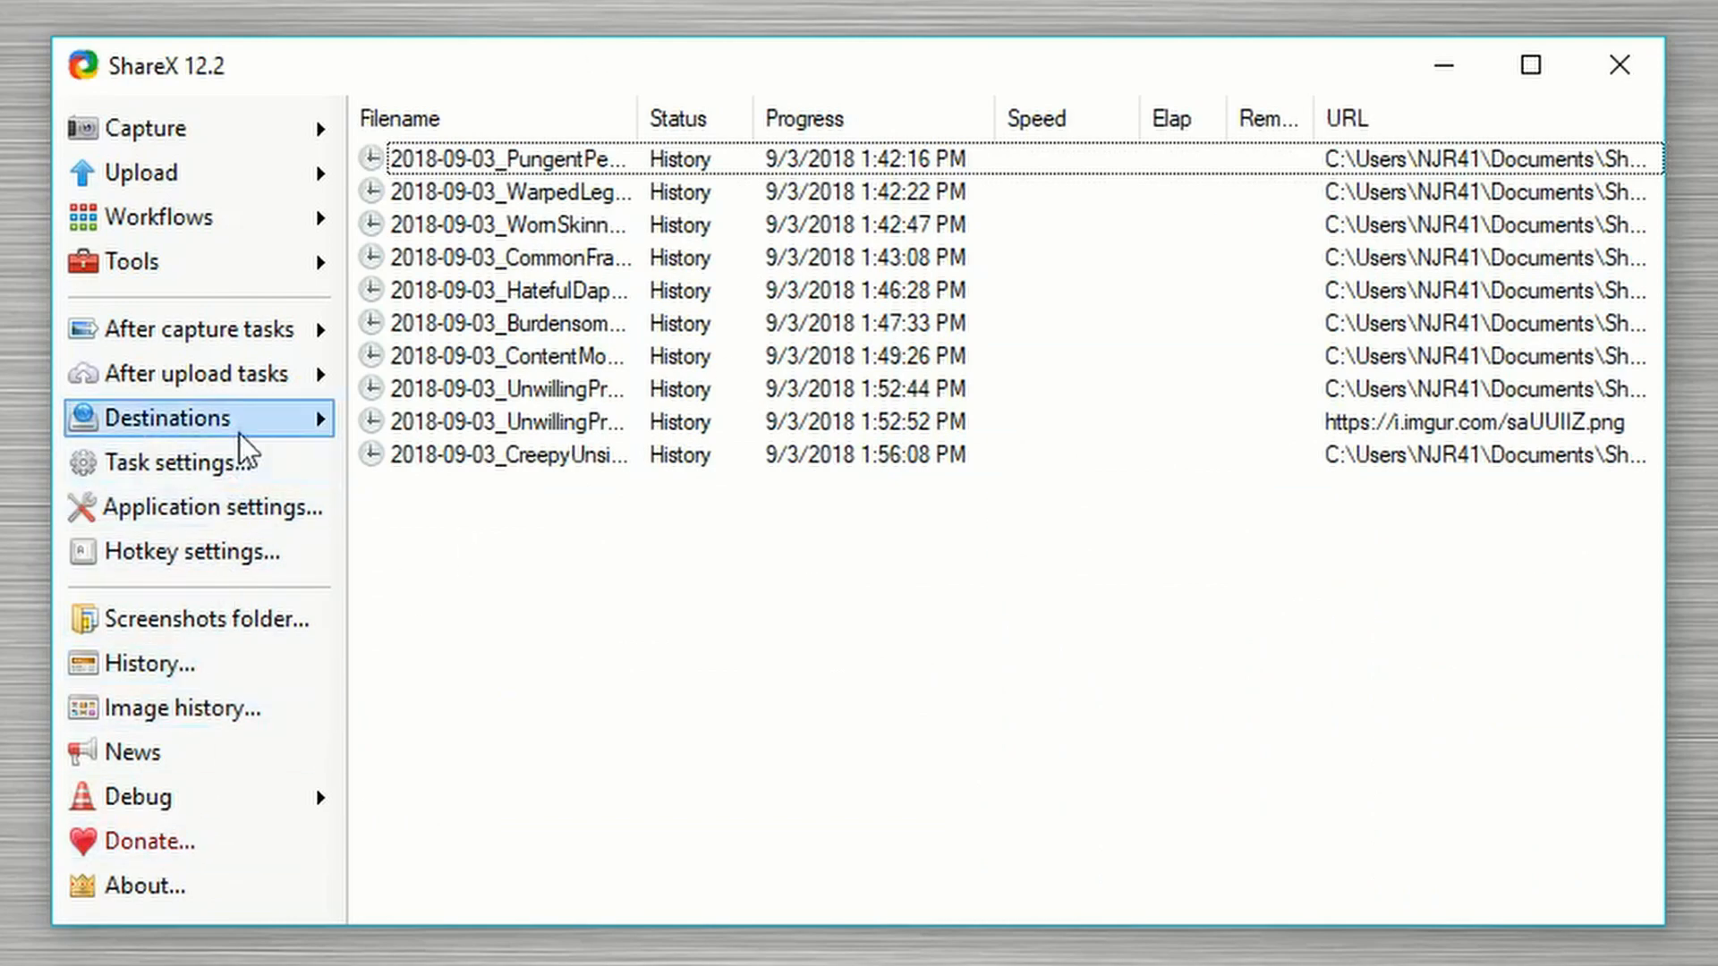
click(277, 262)
click(471, 502)
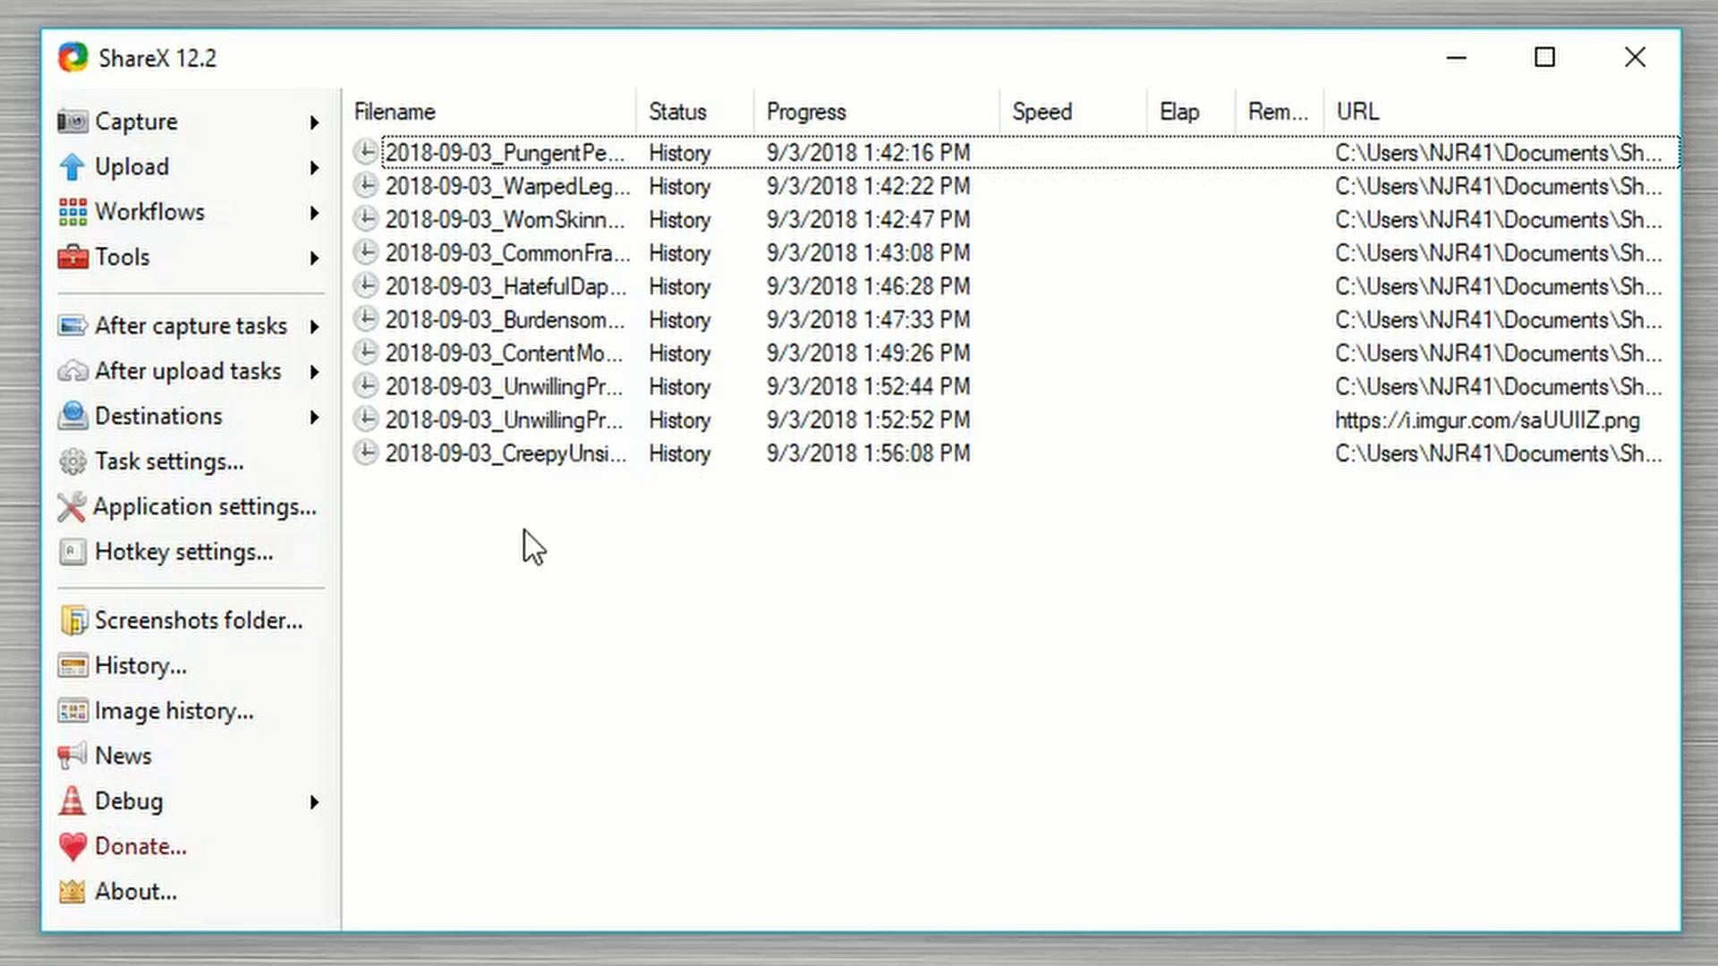
Step: Review the available after capture tasks, after upload tasks and upload destinations without changing any of them
click(295, 330)
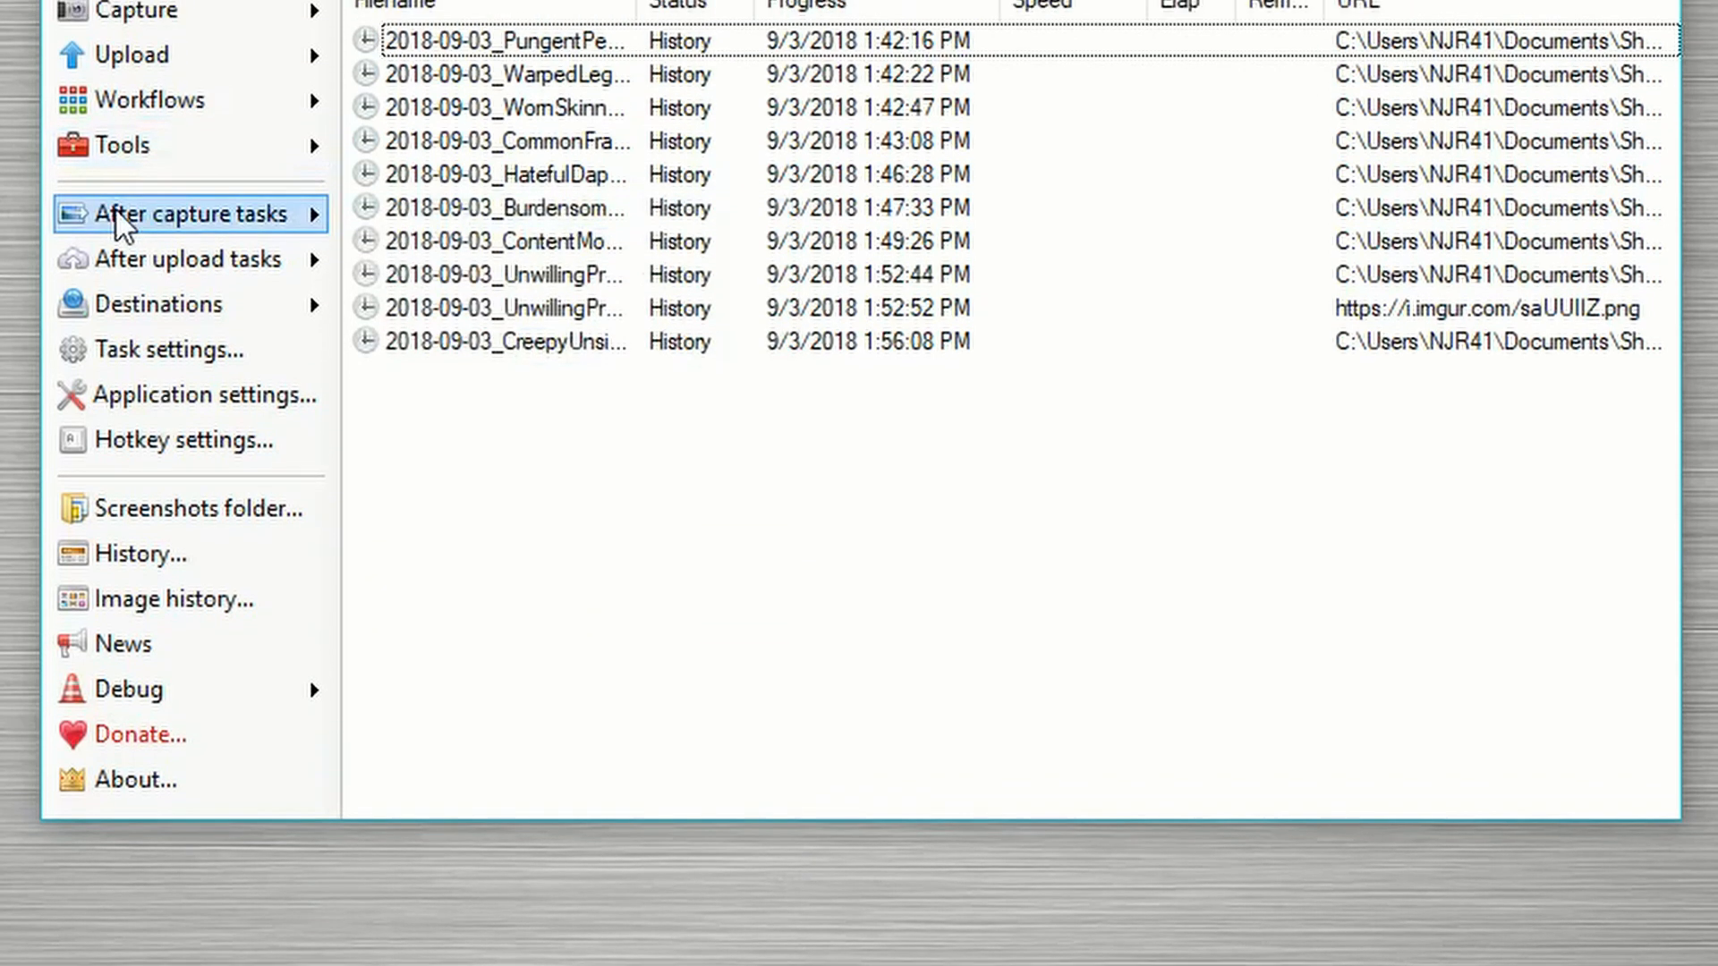
click(116, 150)
click(111, 374)
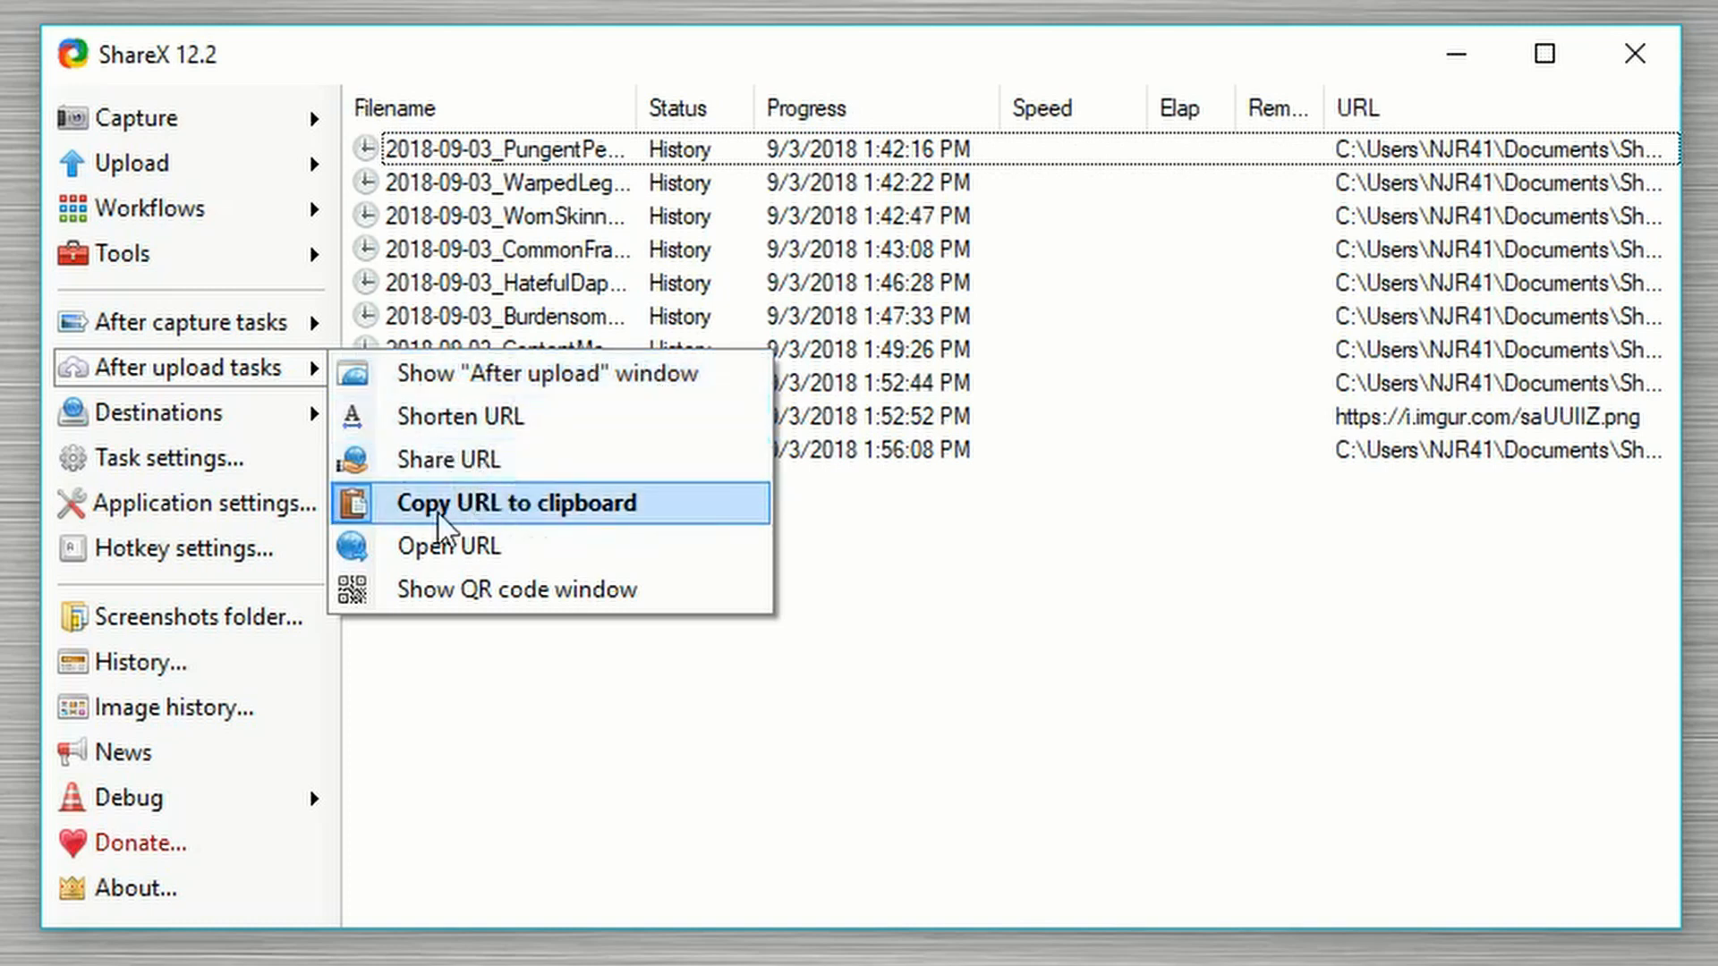
click(560, 515)
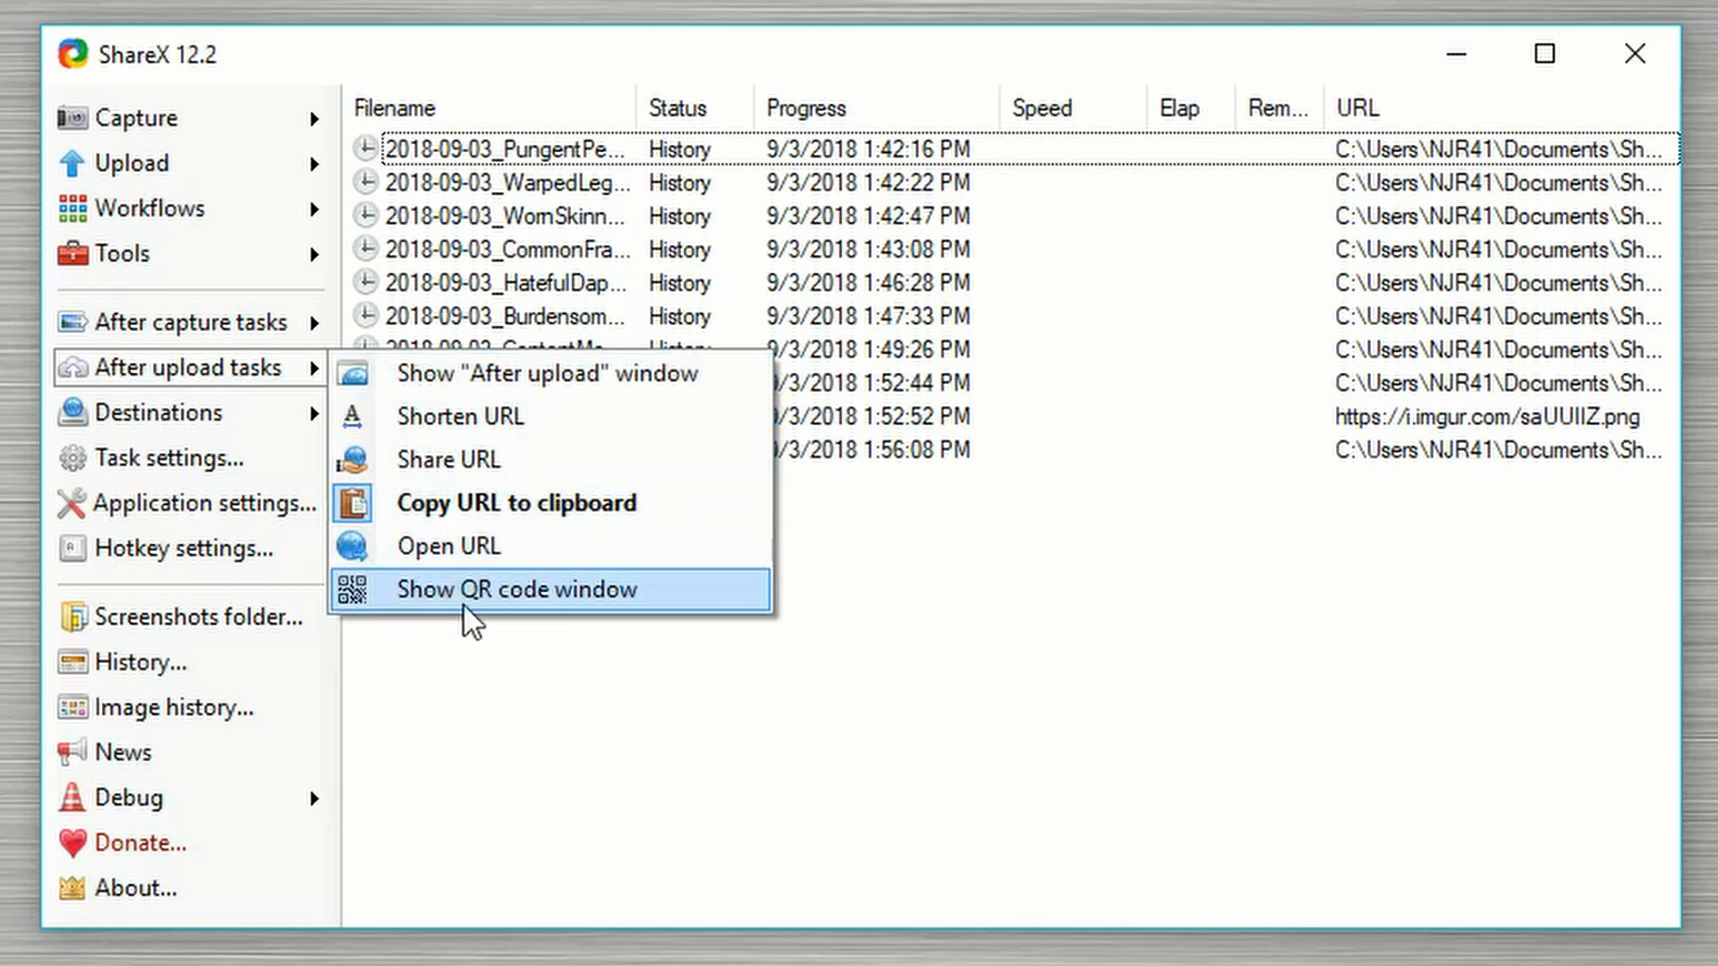
mouse_move(183, 320)
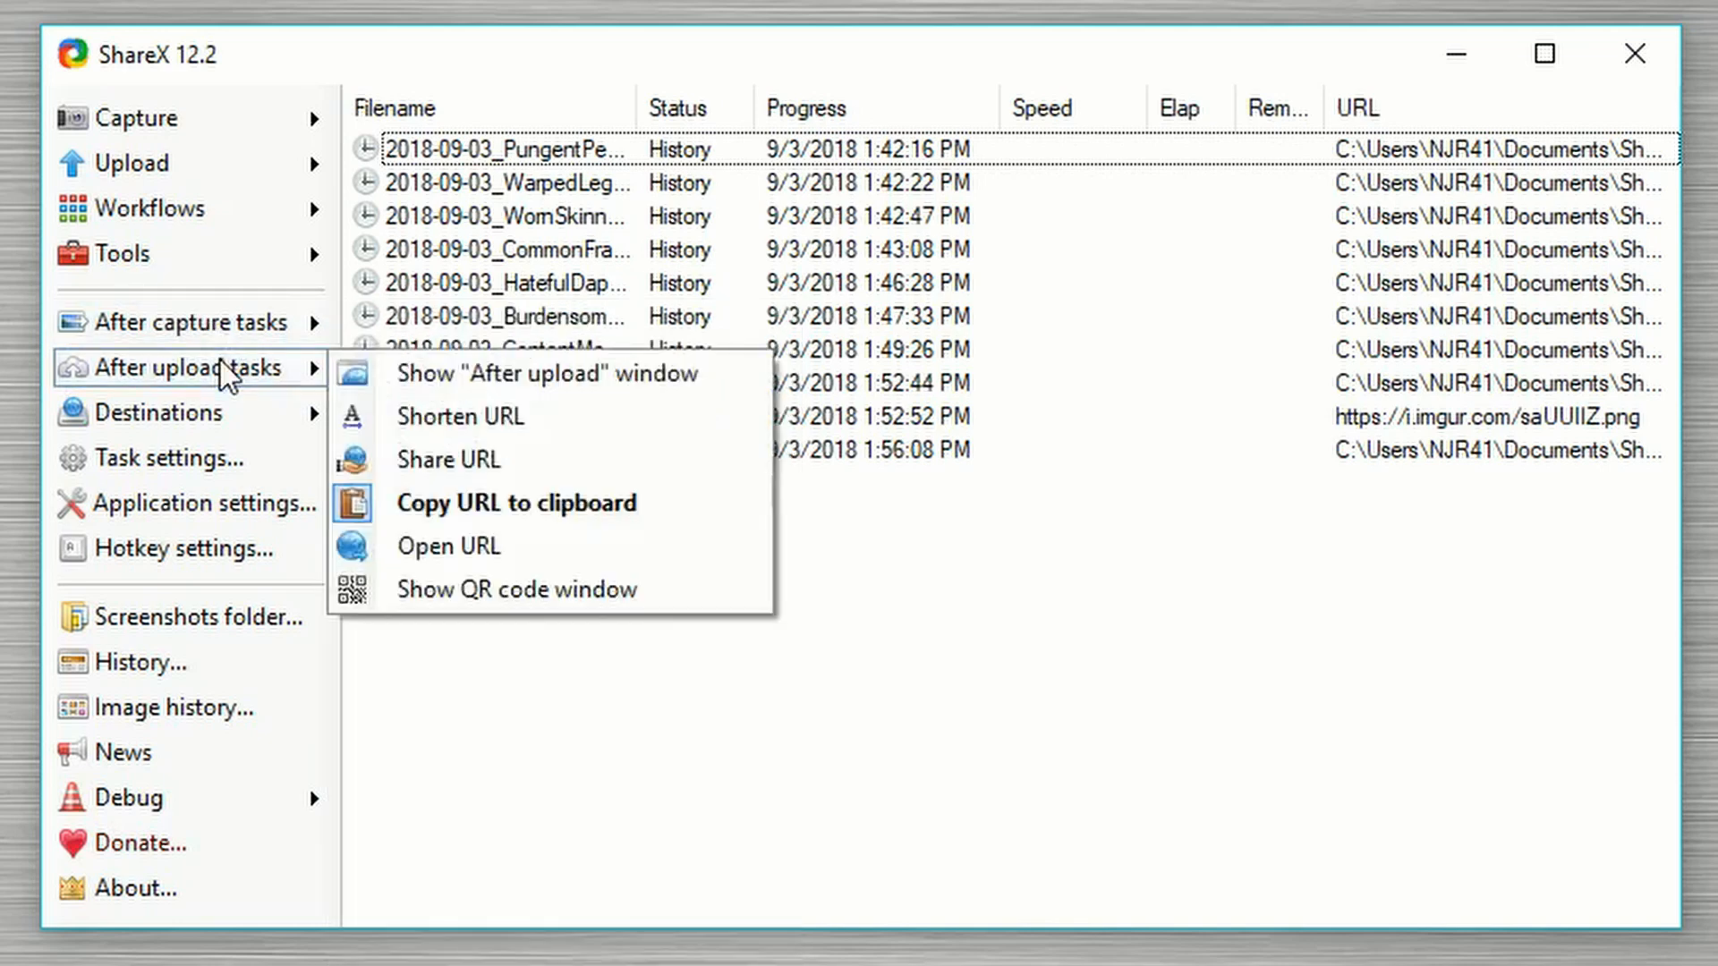
mouse_move(192, 381)
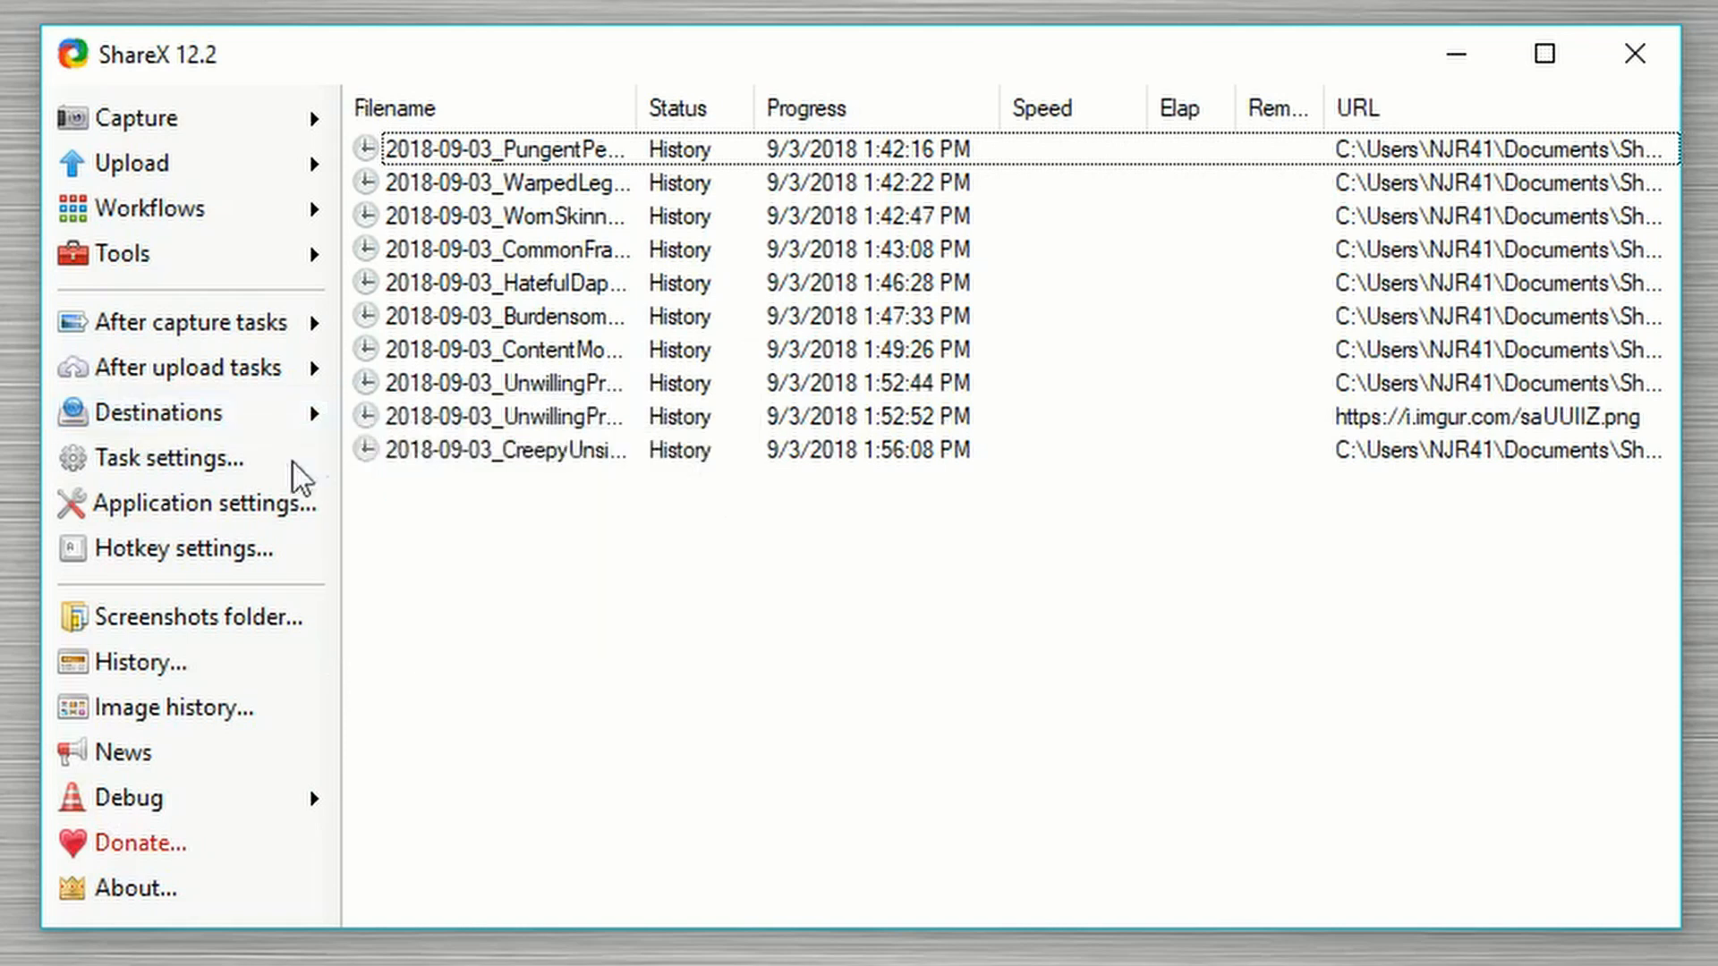
mouse_move(333, 414)
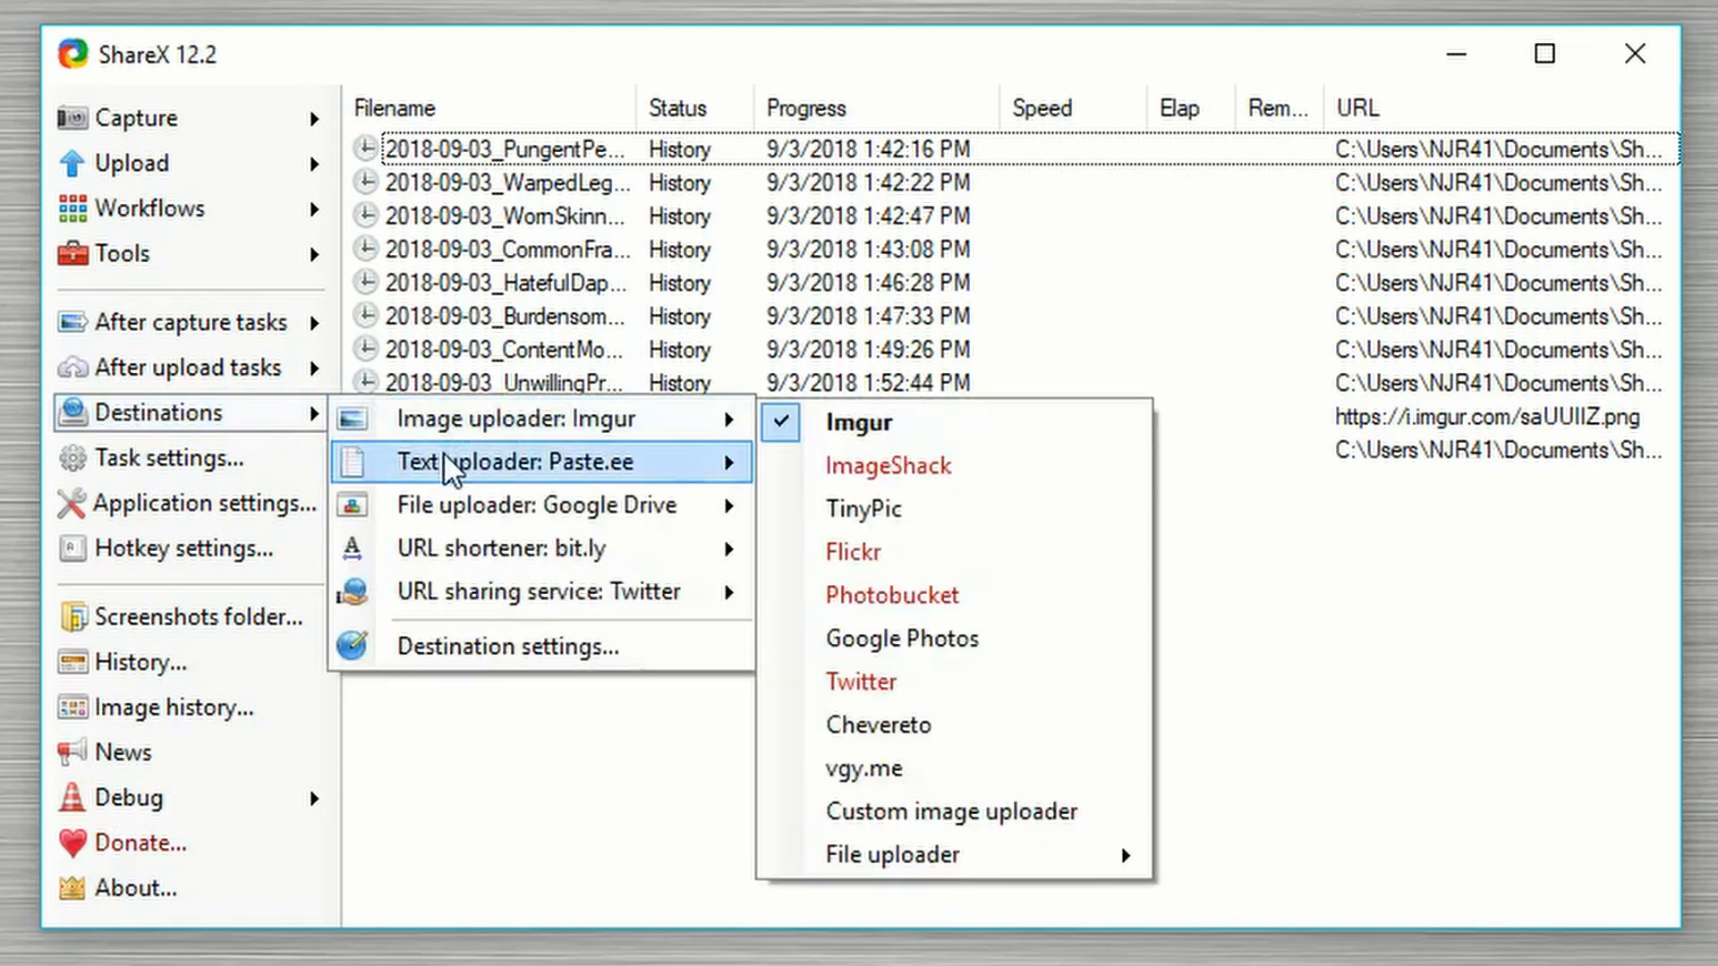
mouse_move(452, 465)
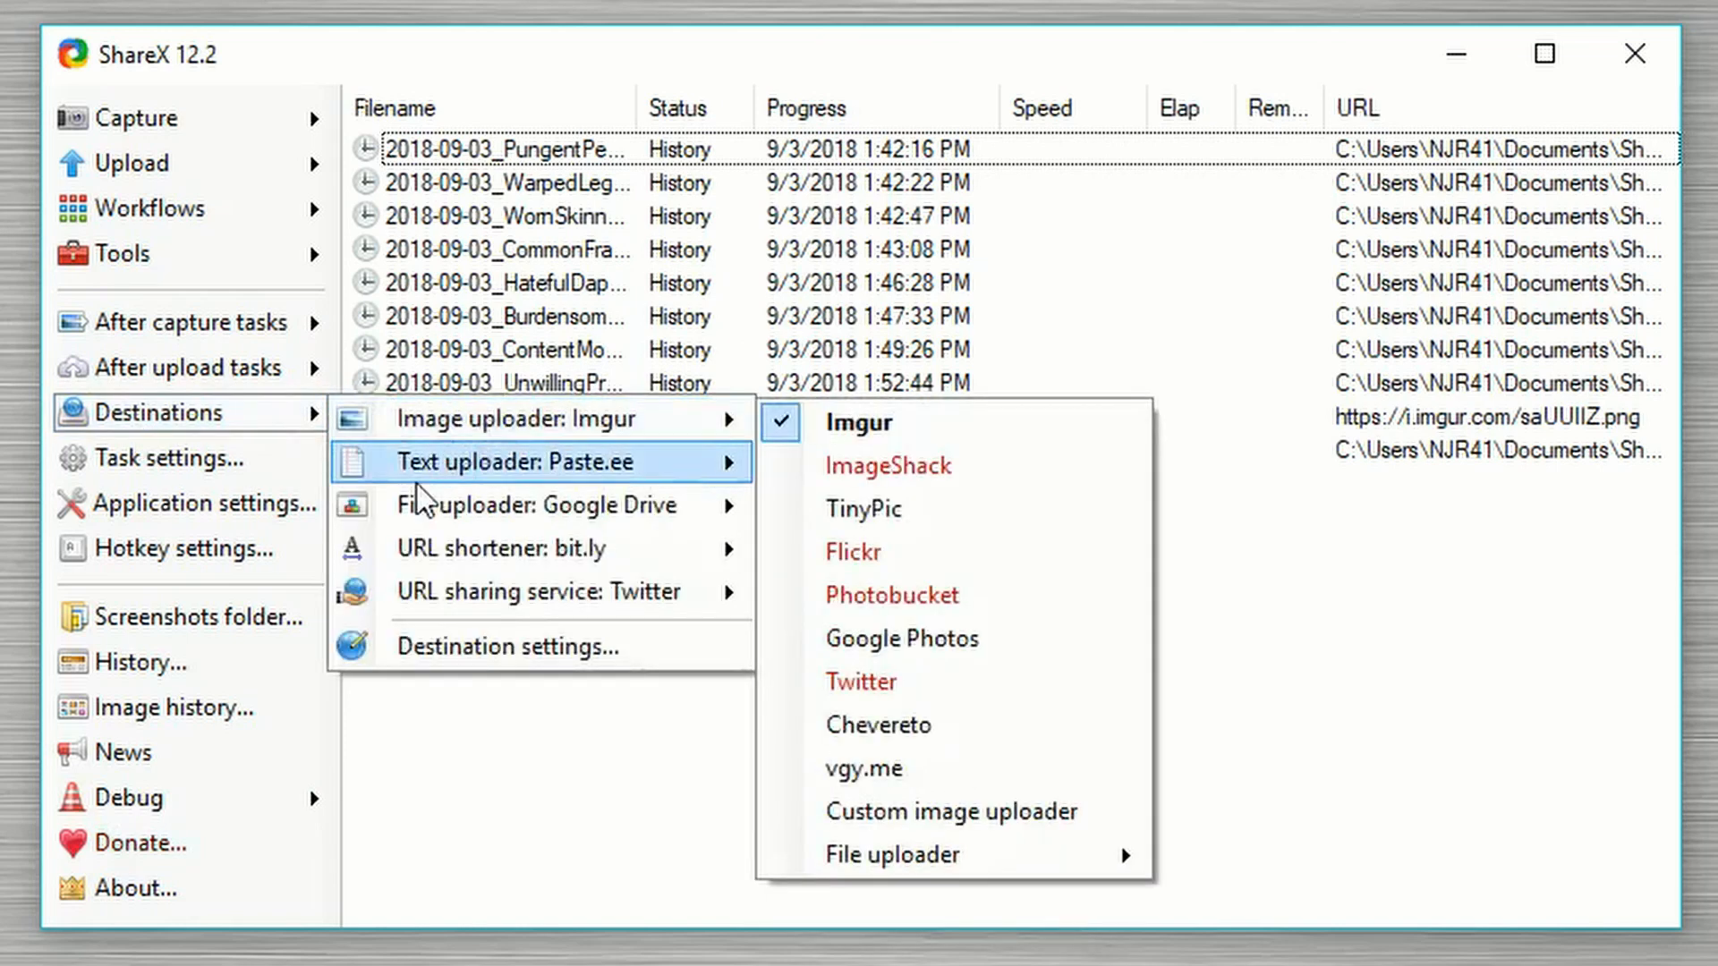
mouse_move(443, 519)
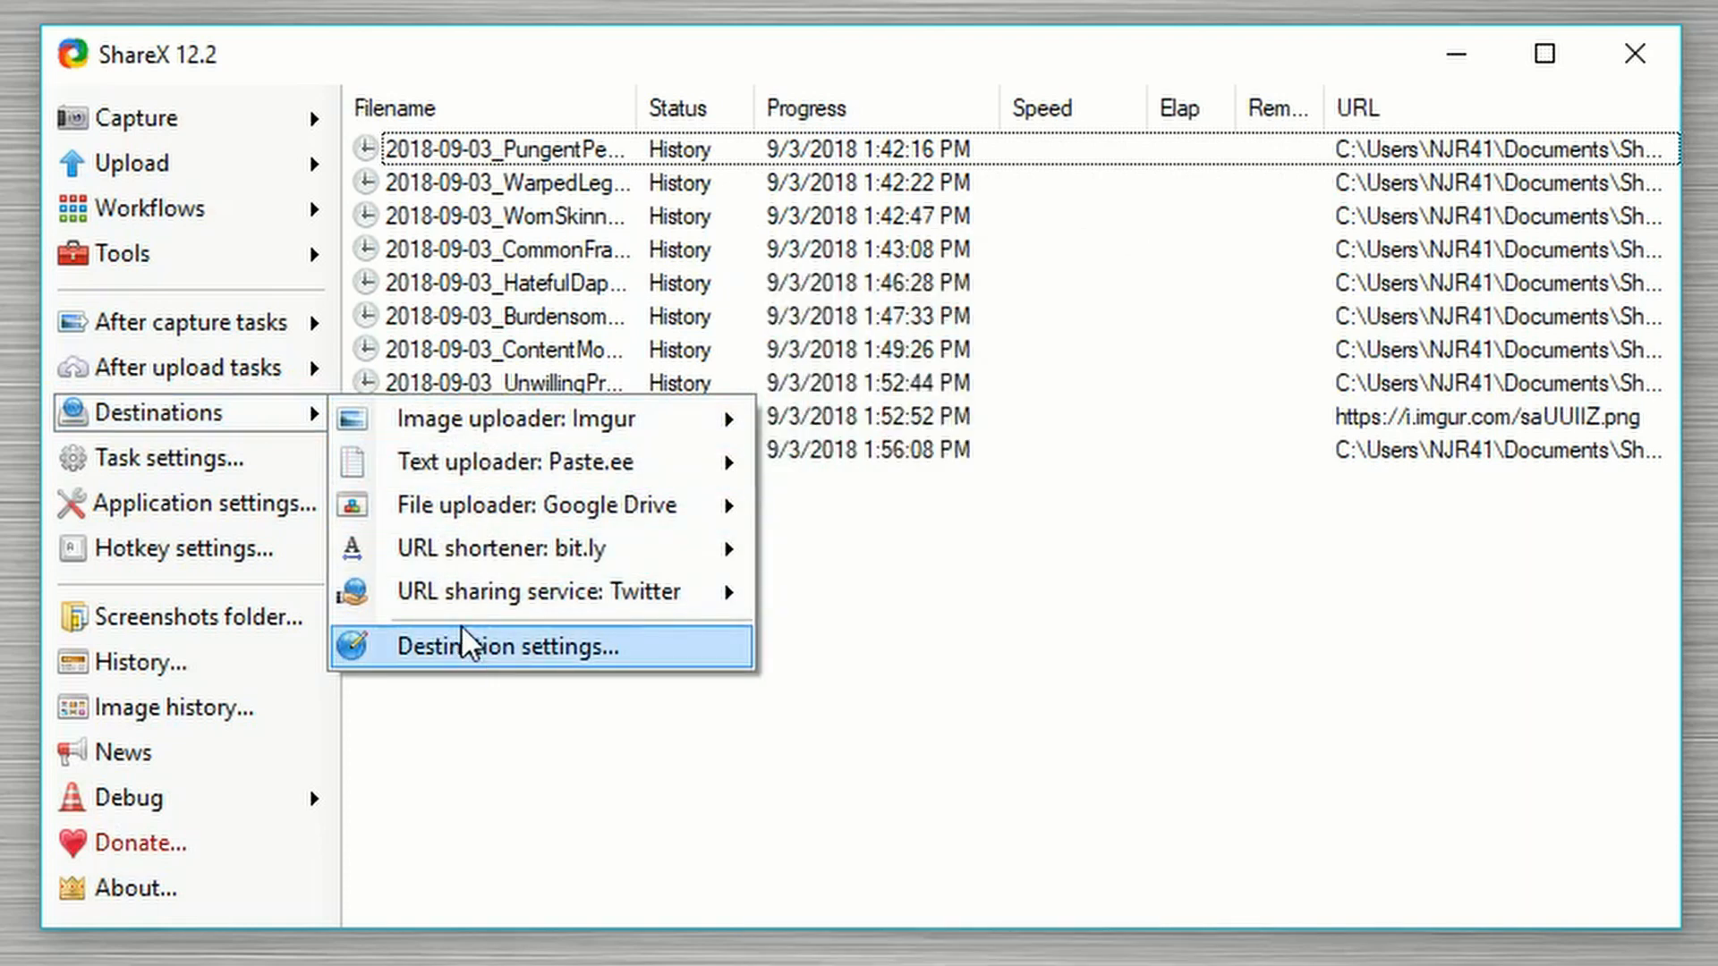
click(1057, 743)
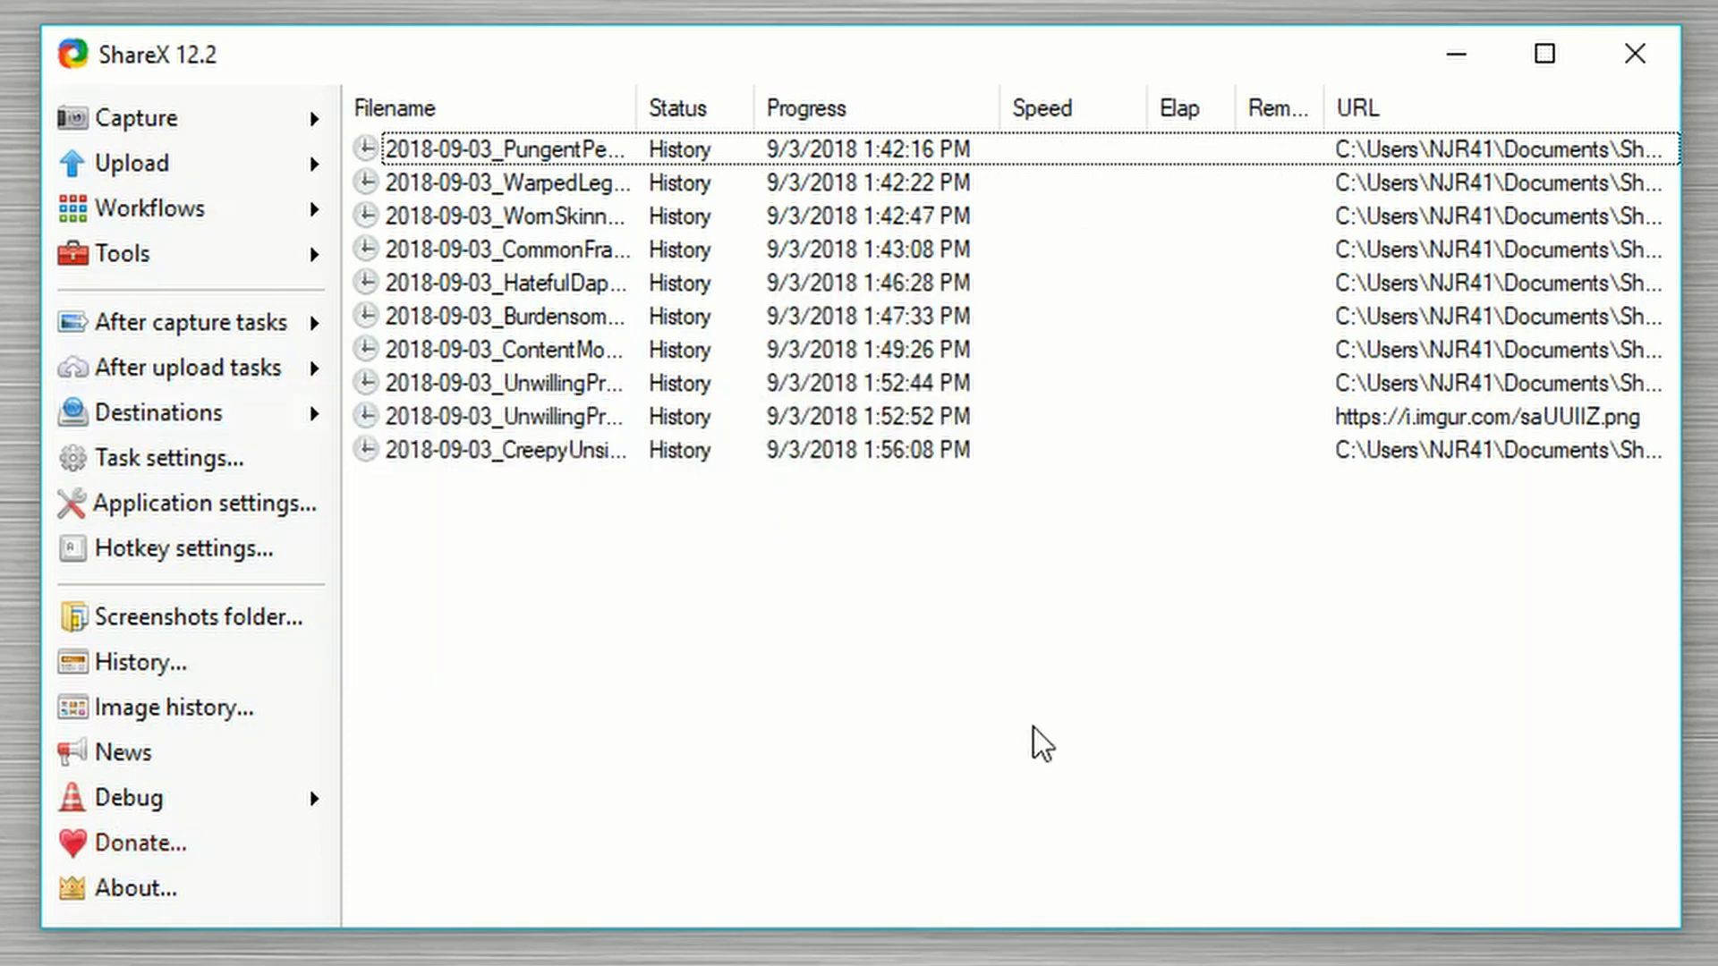
Step: Open the task settings and check the general choices for what happens after a task is completed
click(229, 461)
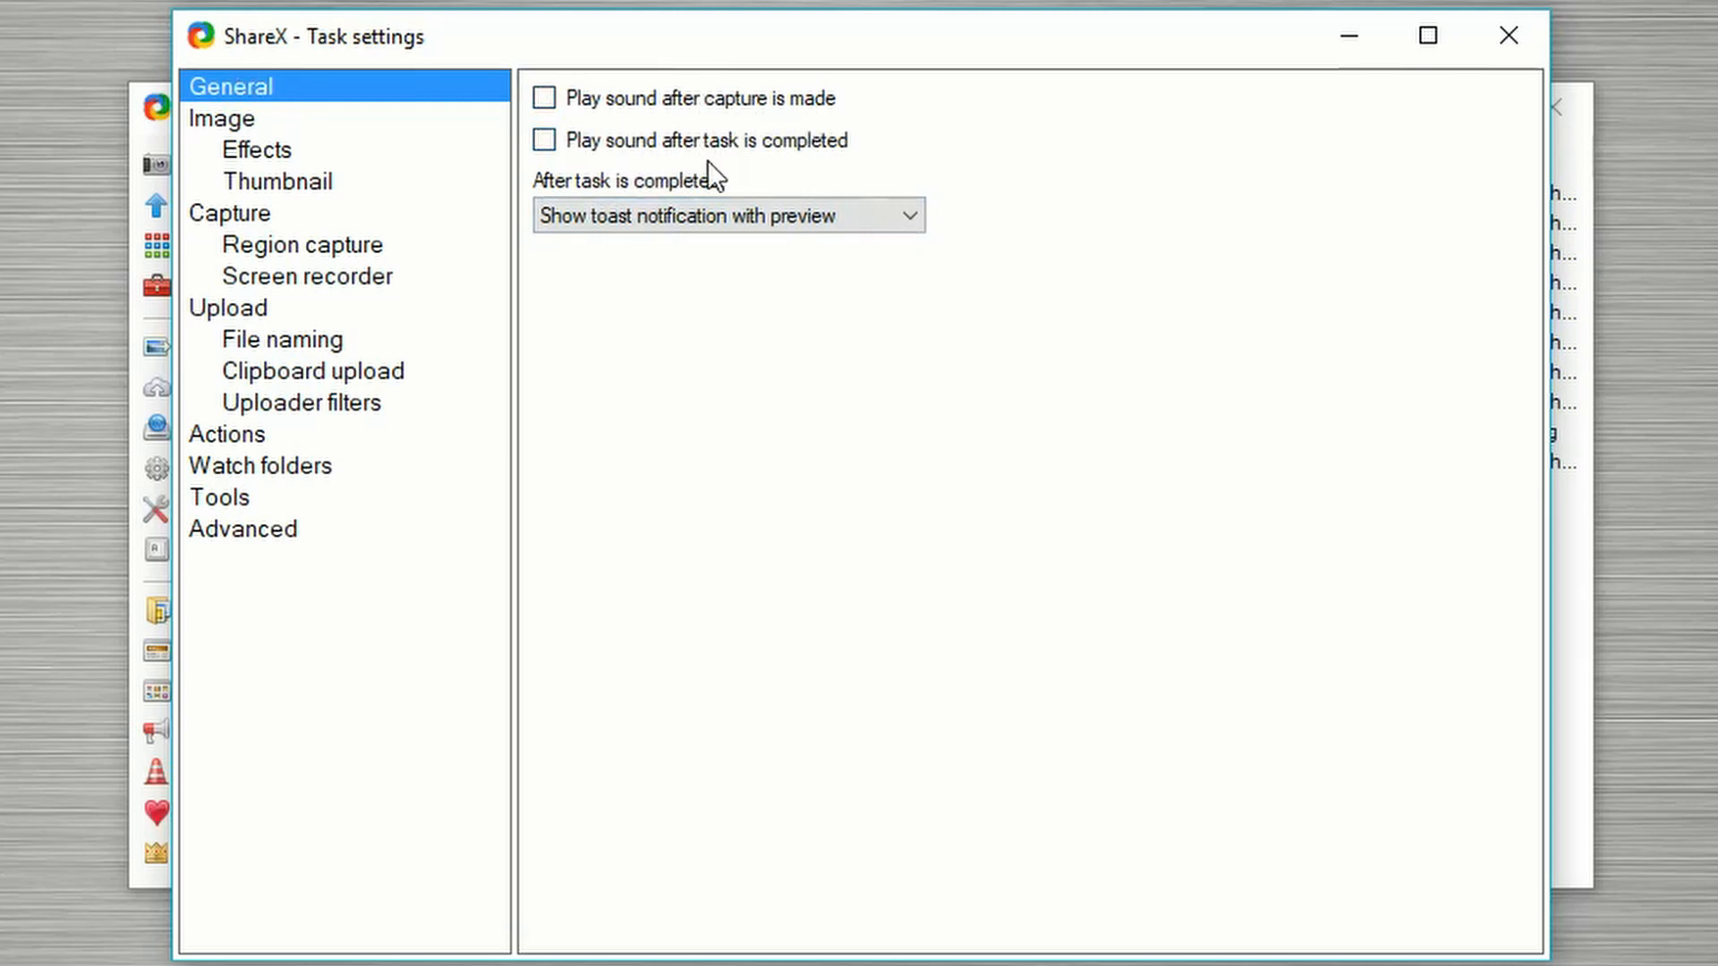
click(659, 218)
click(695, 219)
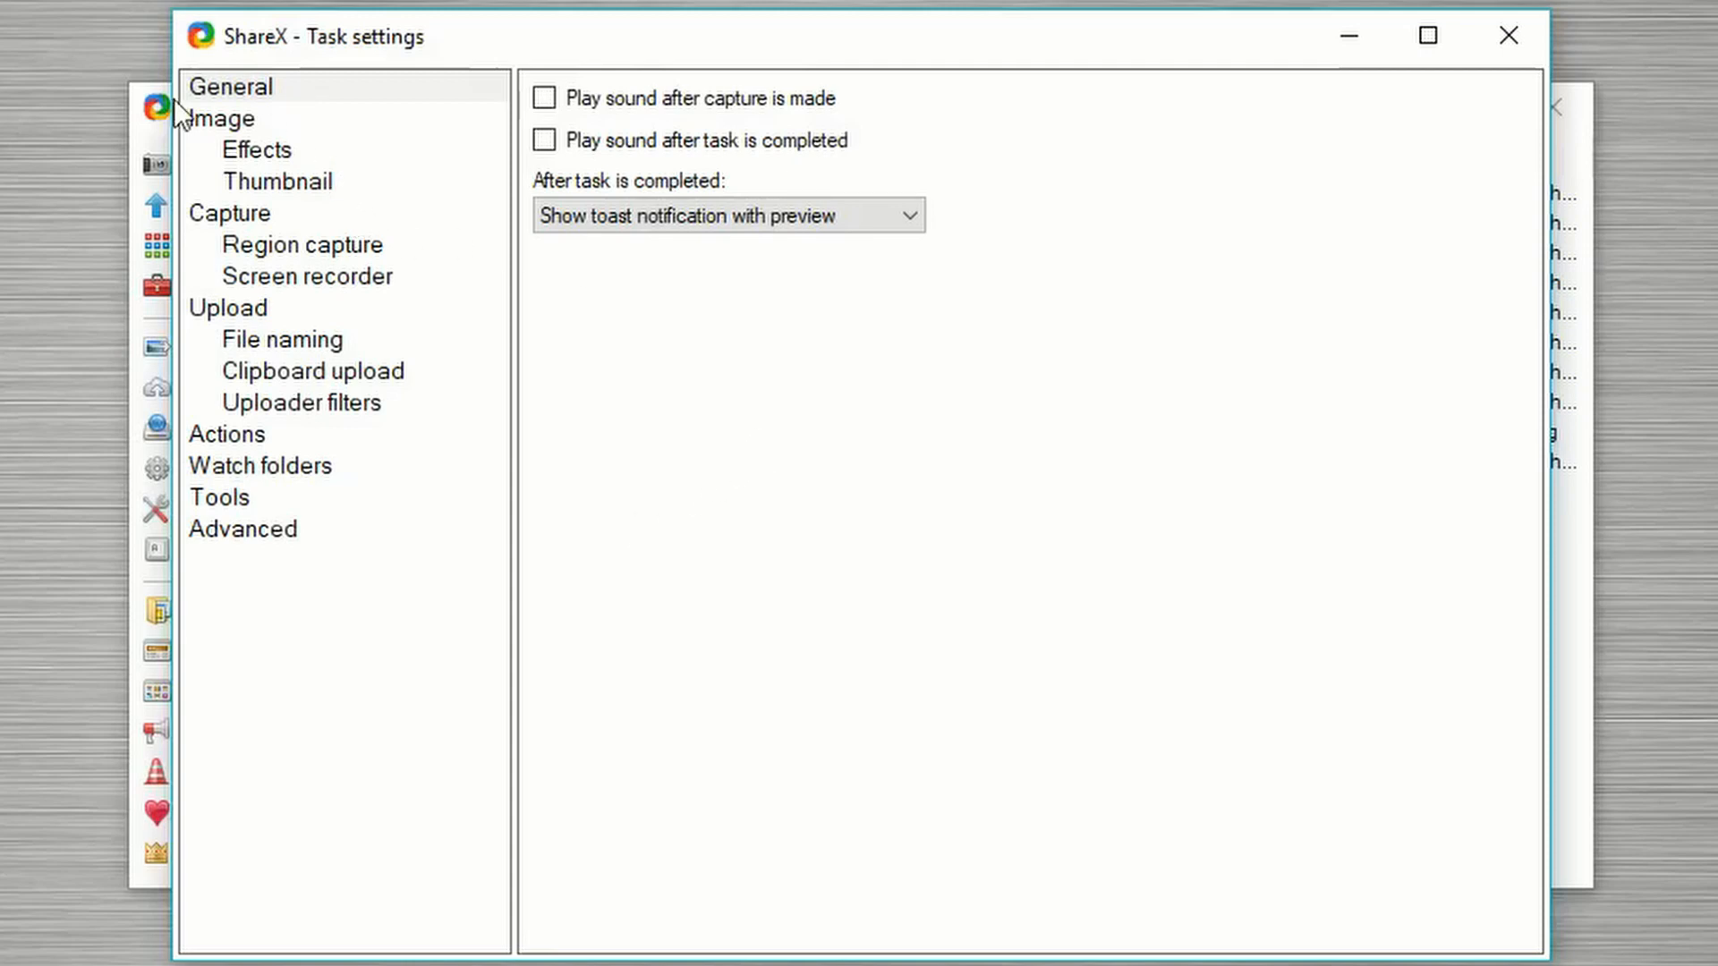
Step: Review the task settings for image format, PNG bit depth, GIF quality and existing-file handling, leaving the selections as they are
click(252, 120)
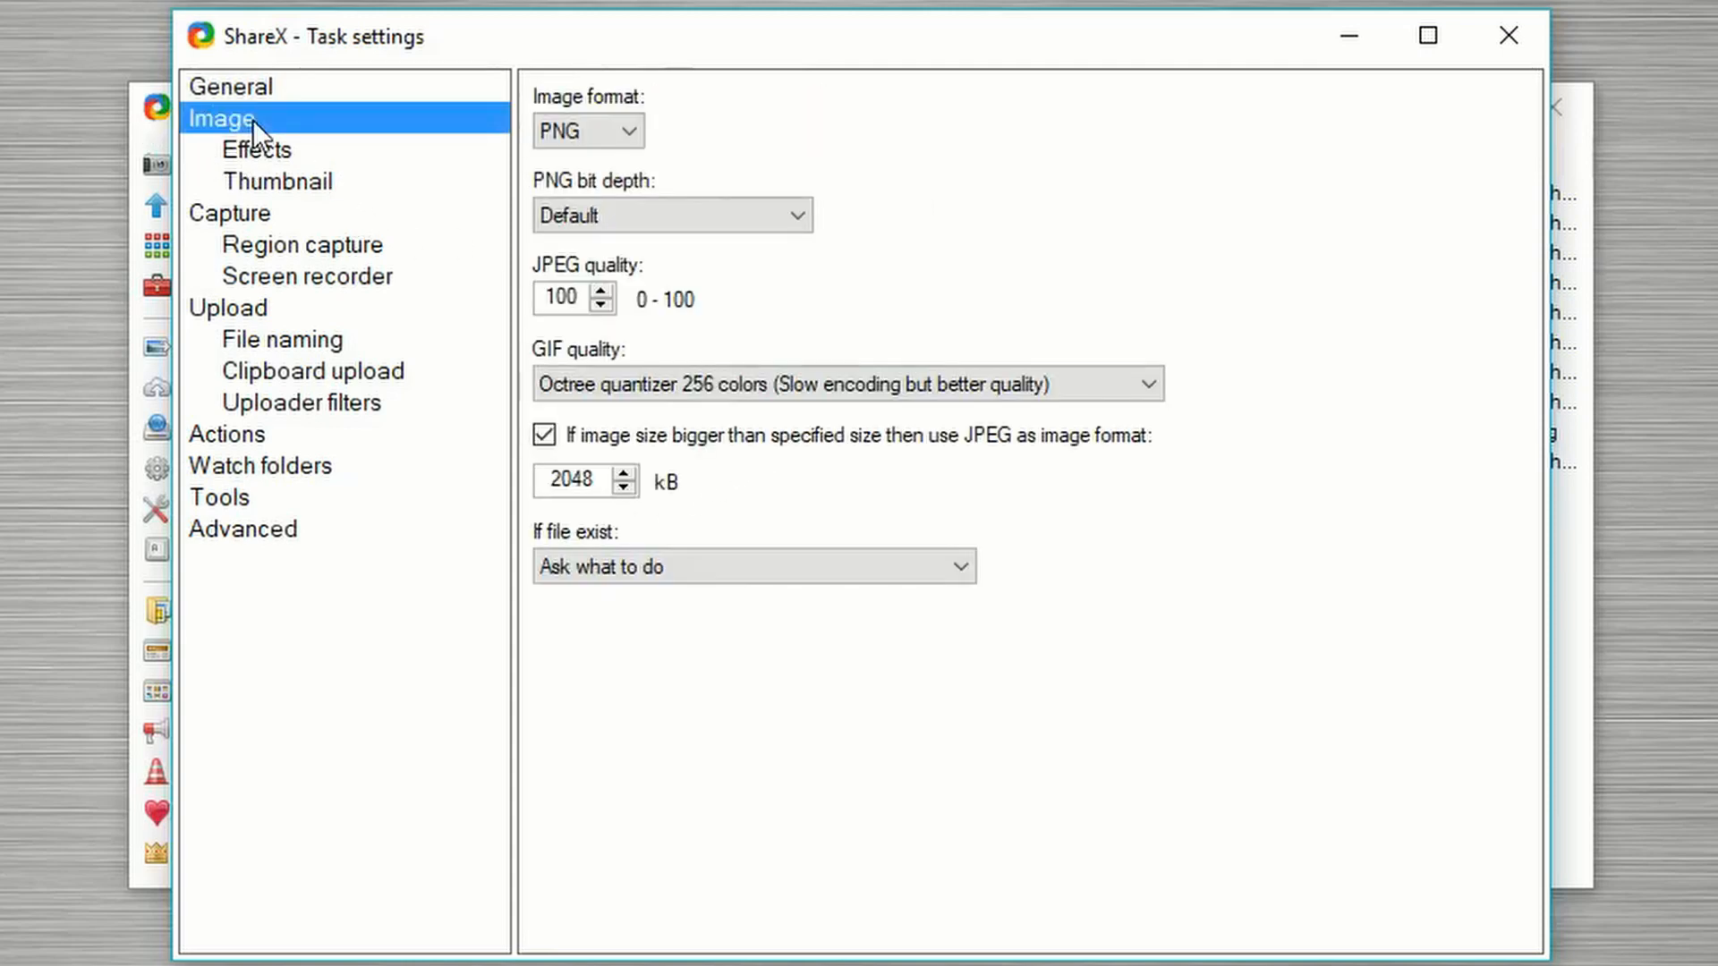
click(594, 128)
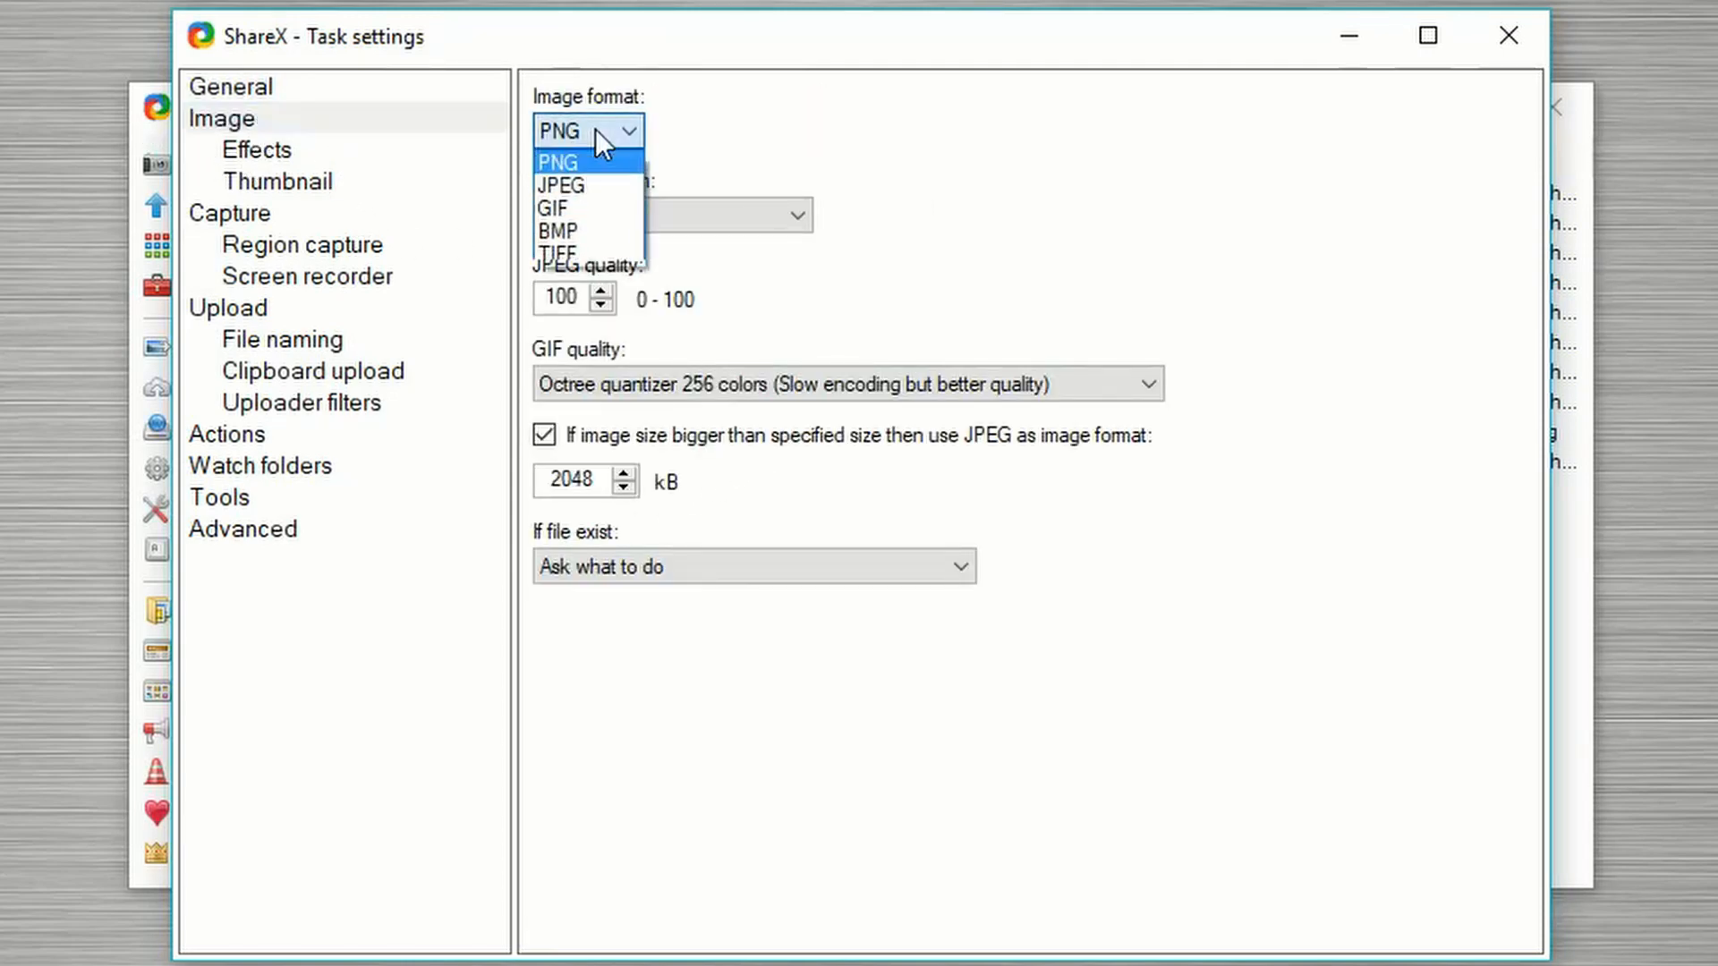
click(600, 128)
click(664, 216)
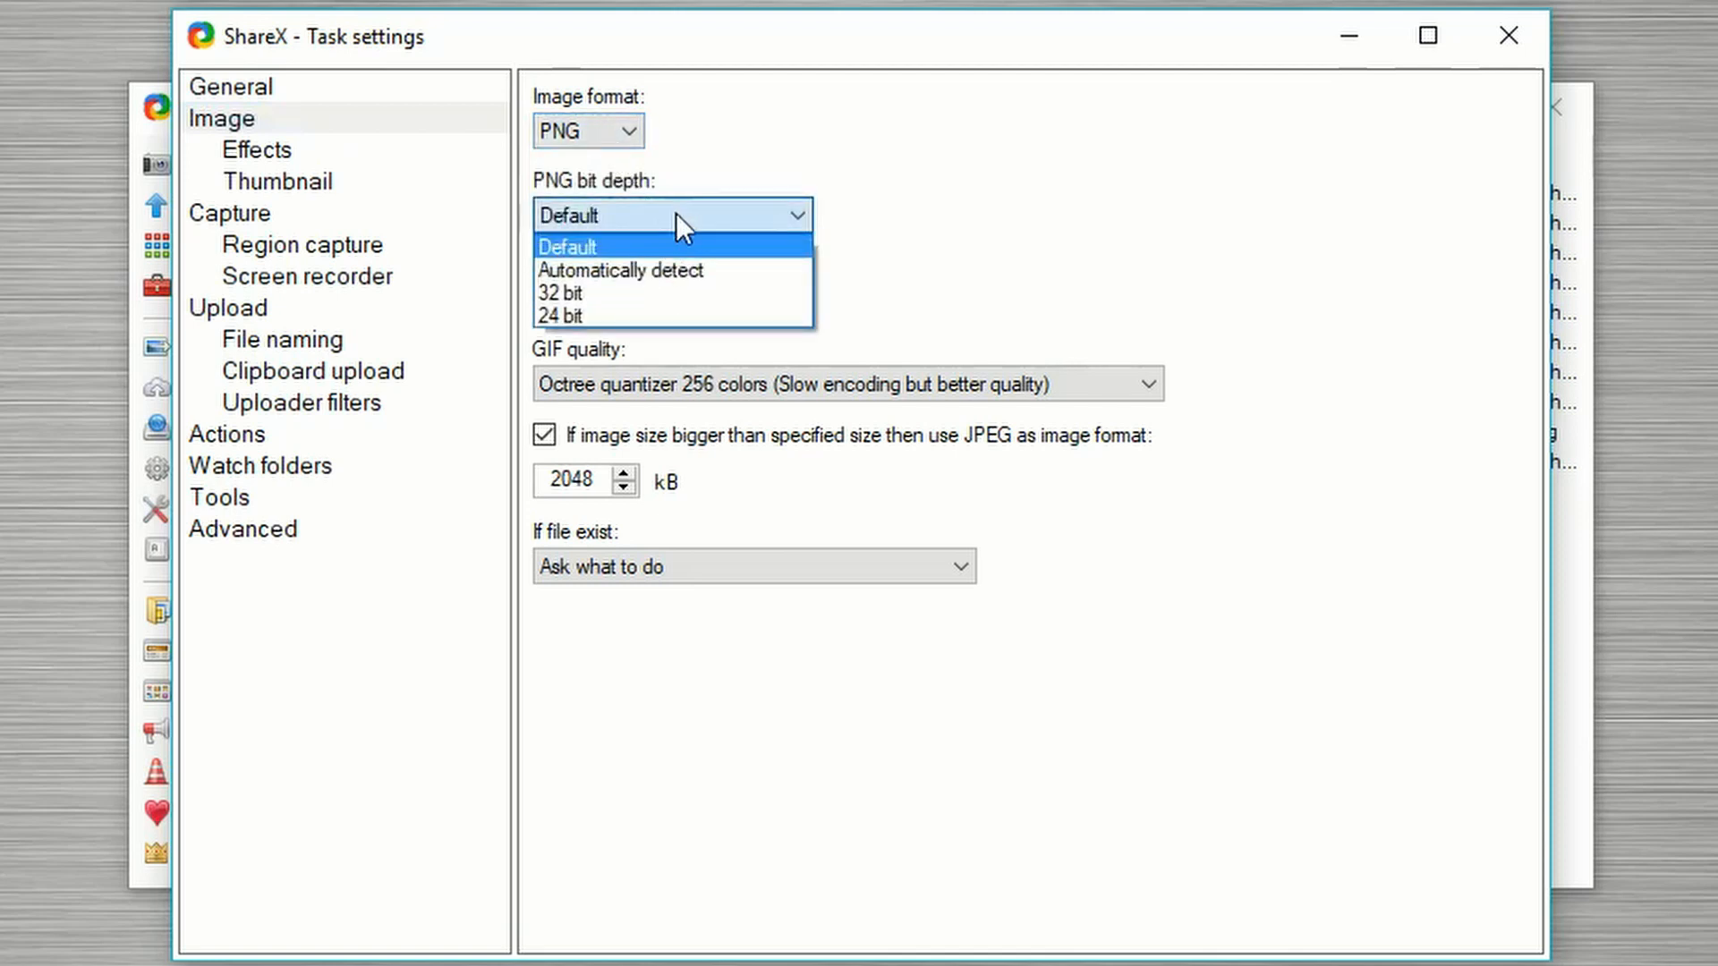
click(694, 213)
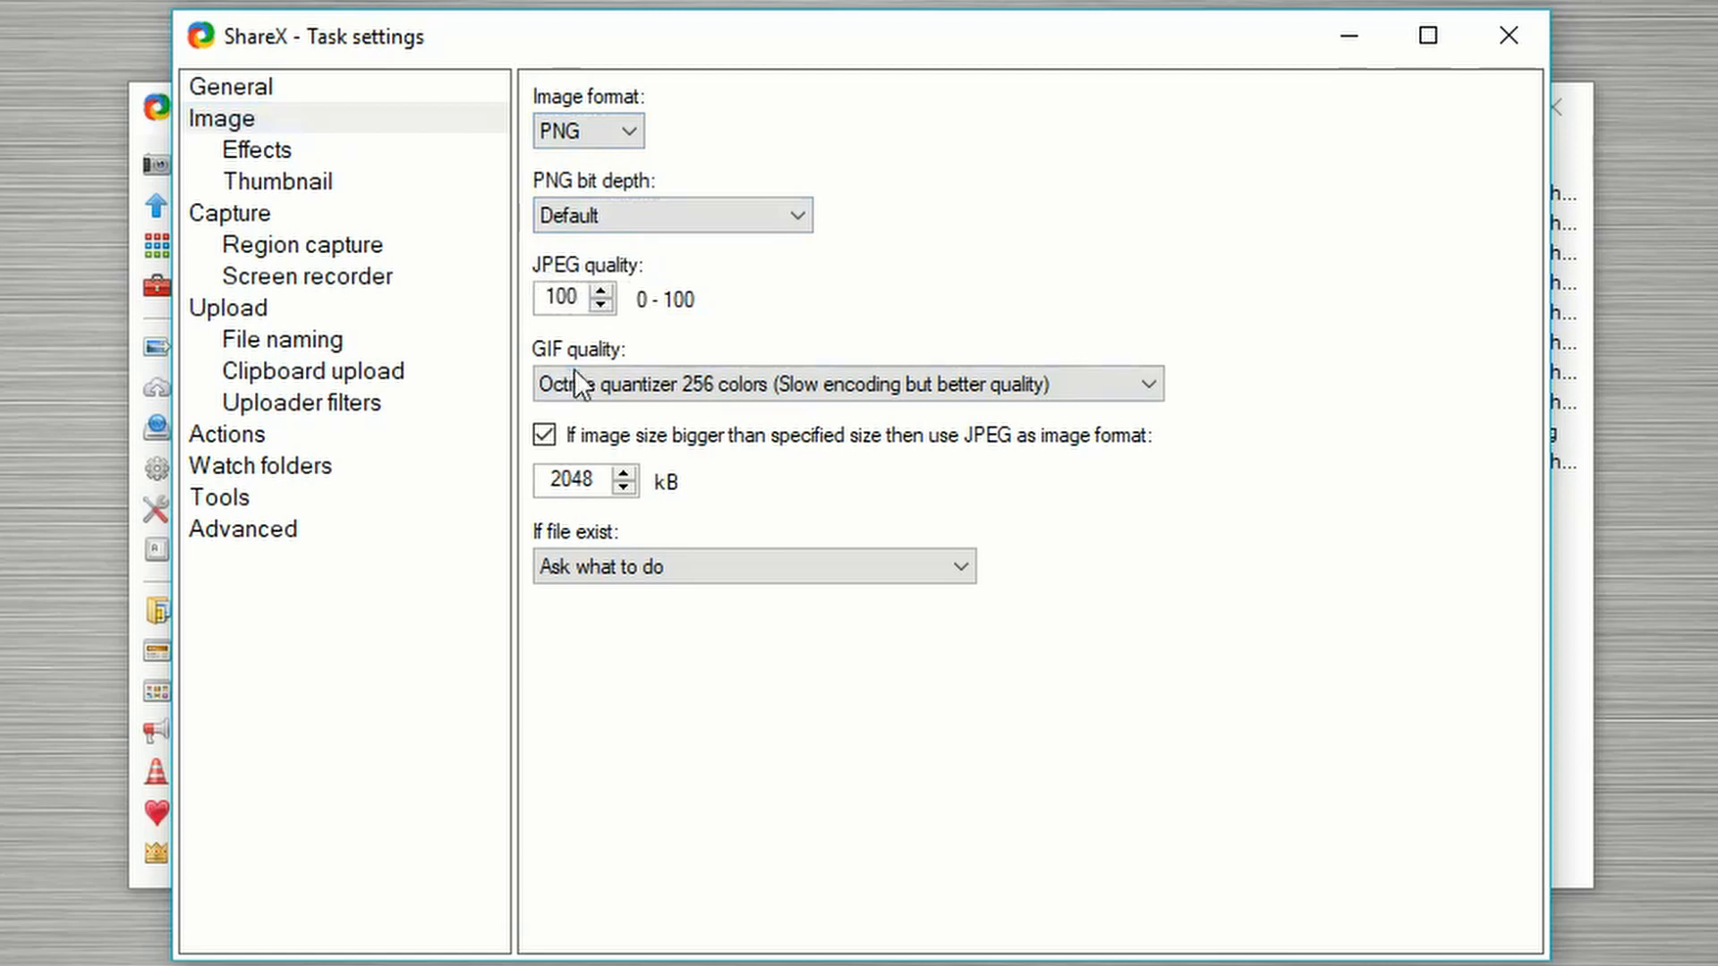
click(642, 394)
click(664, 388)
click(626, 556)
click(635, 556)
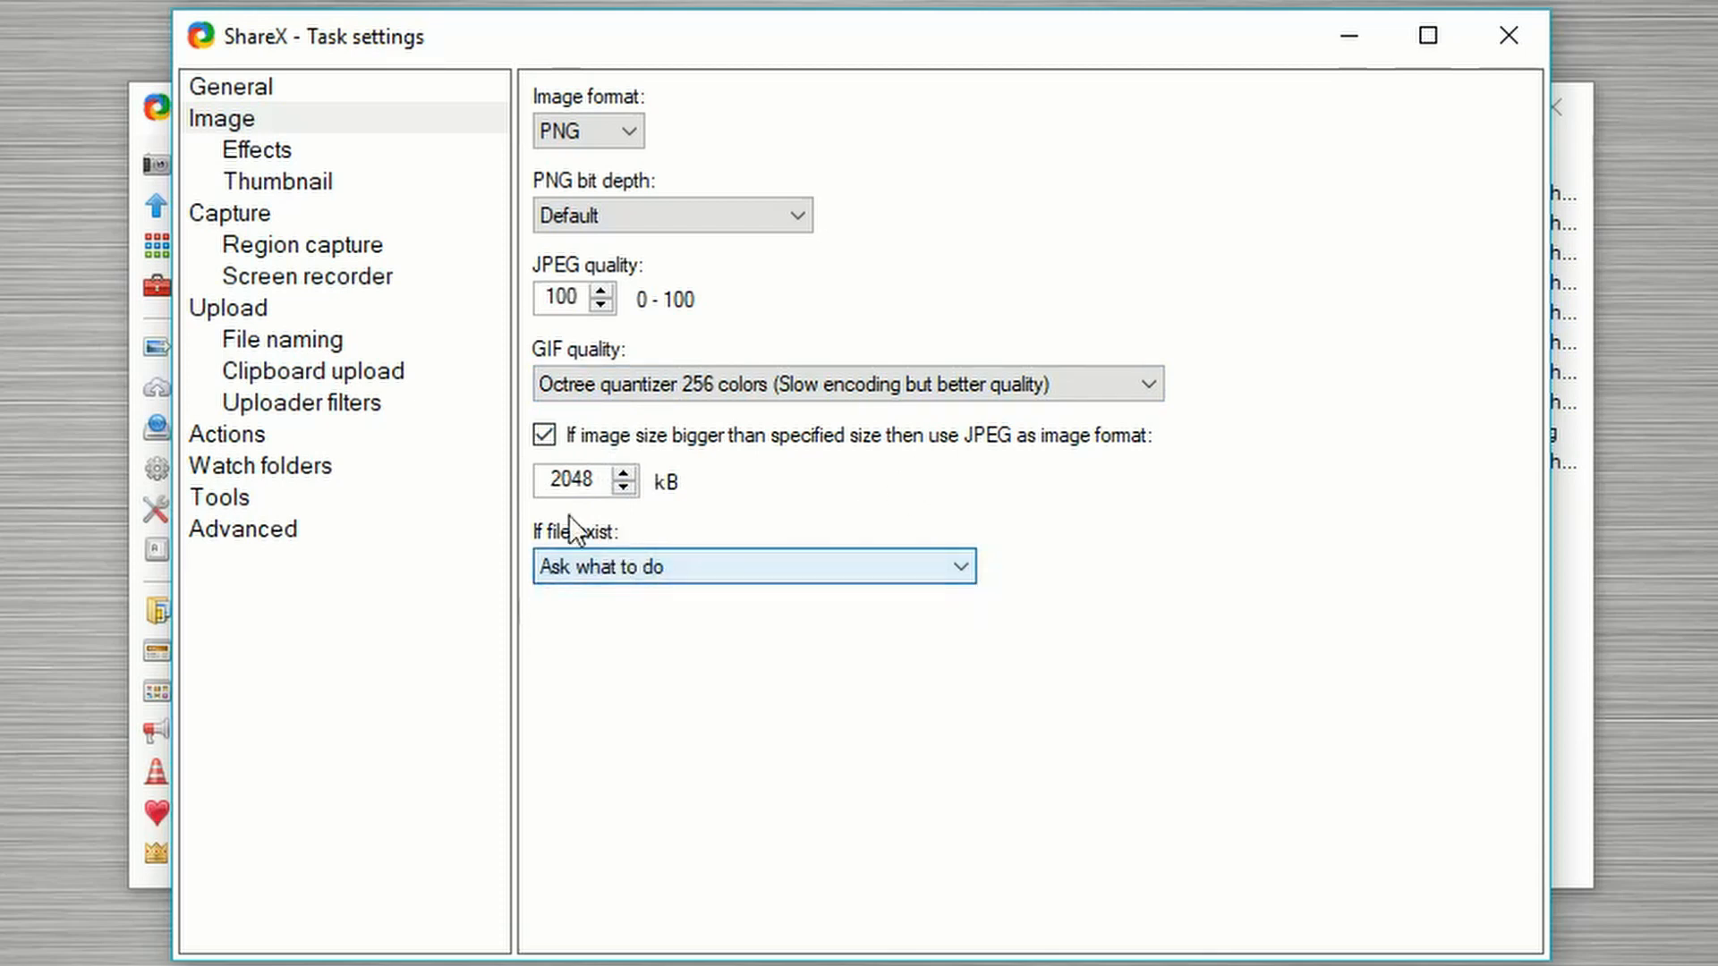
Step: Review the image effects options and the effects configuration with its text watermark preset, close it, and check the thumbnail settings
click(281, 147)
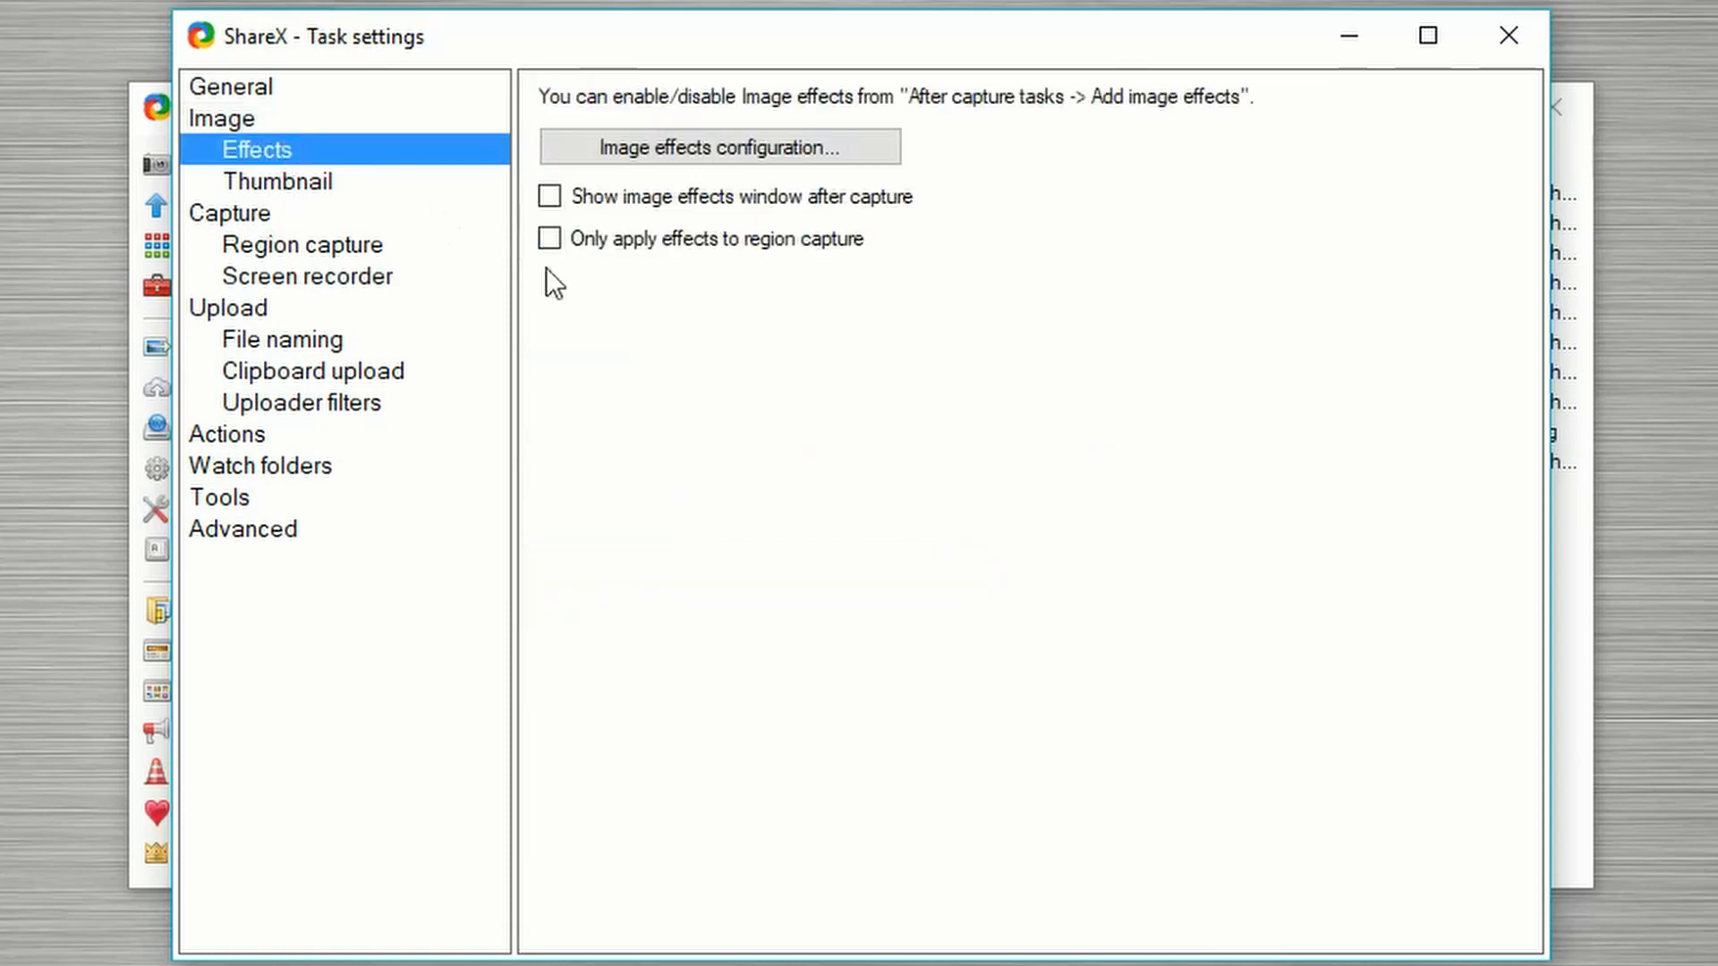
click(825, 148)
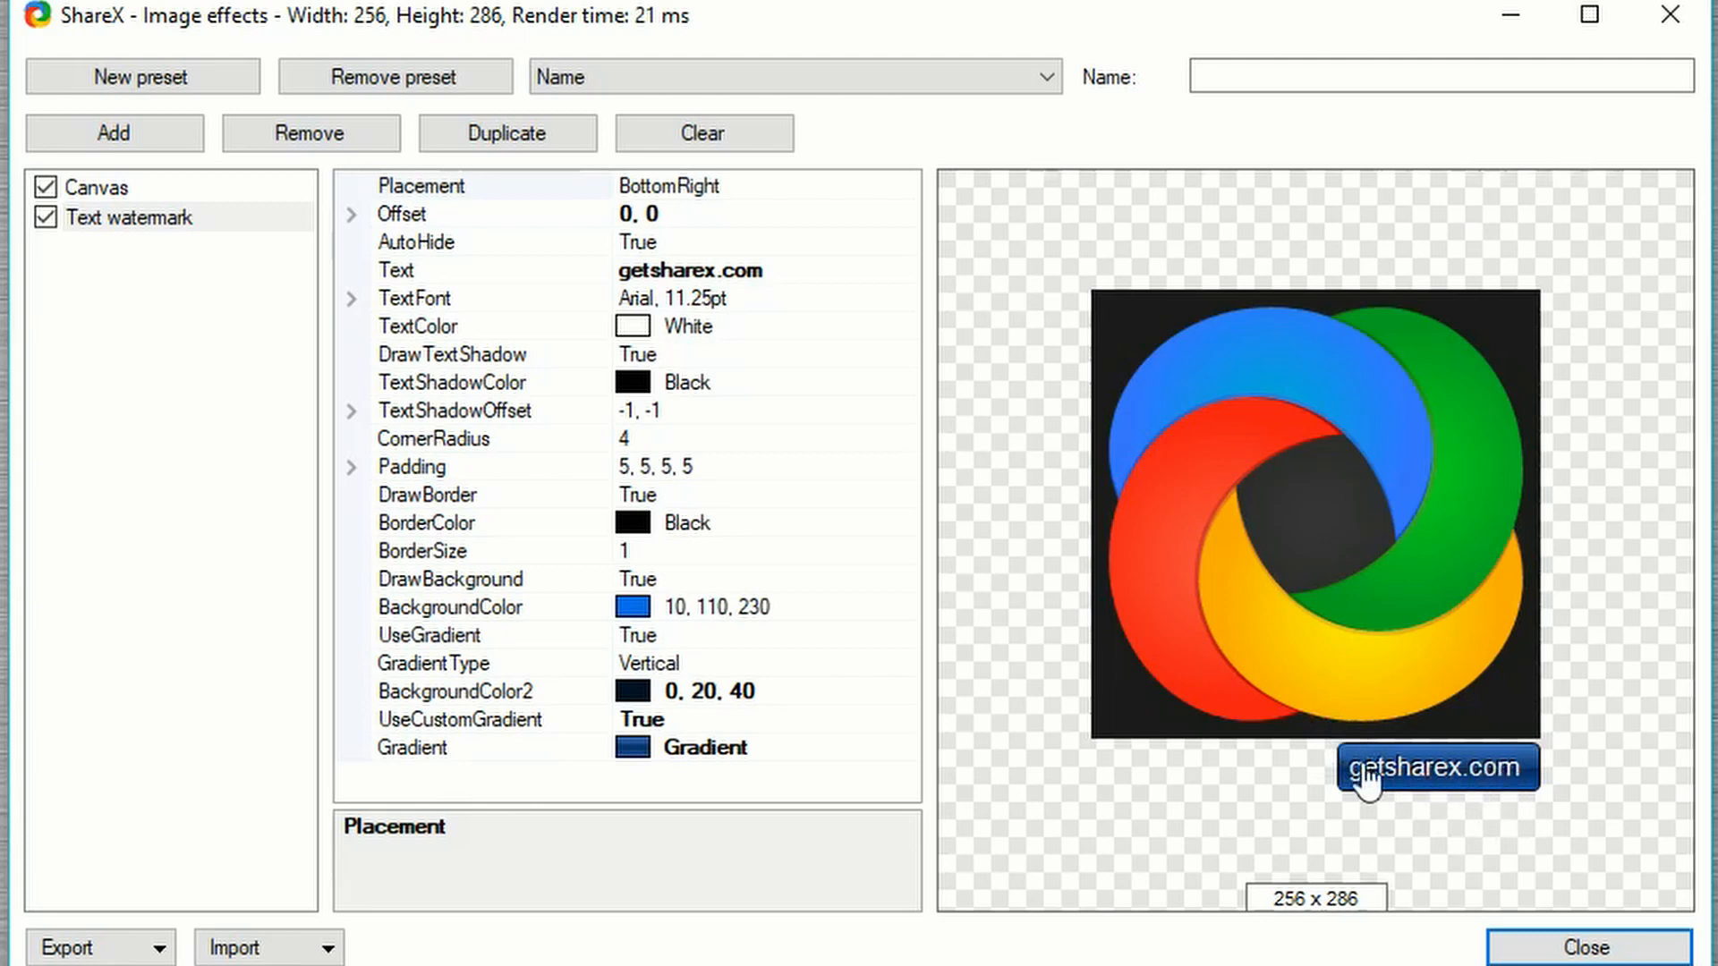
click(1555, 950)
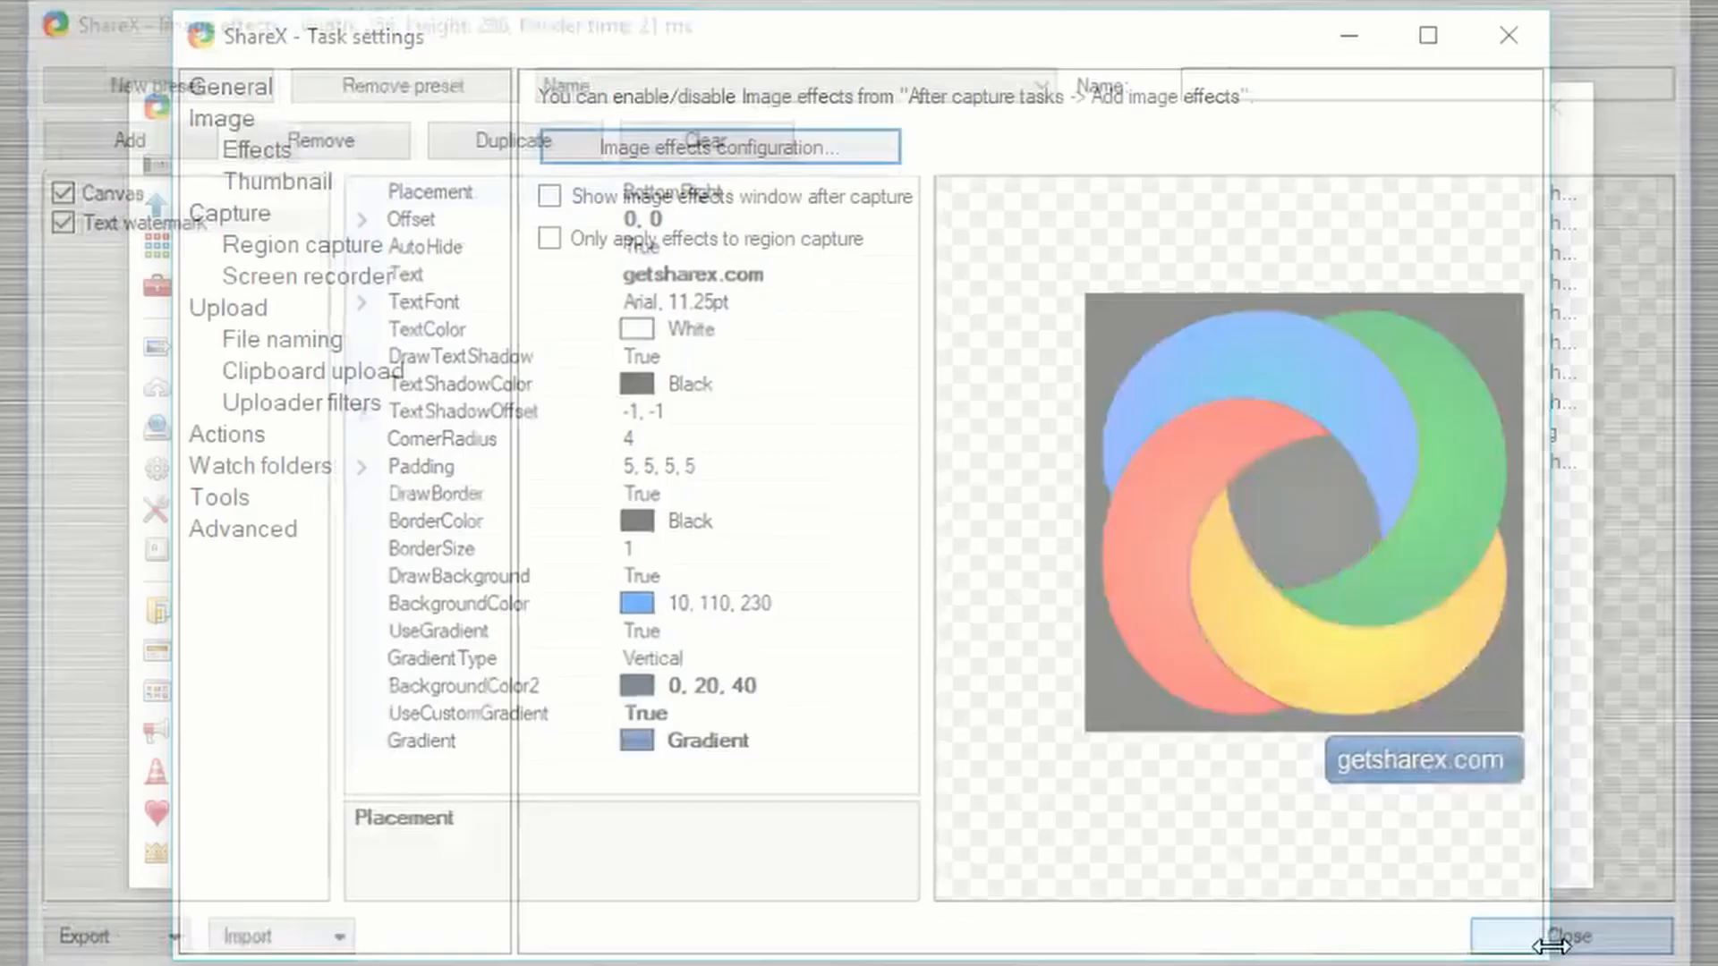
click(288, 181)
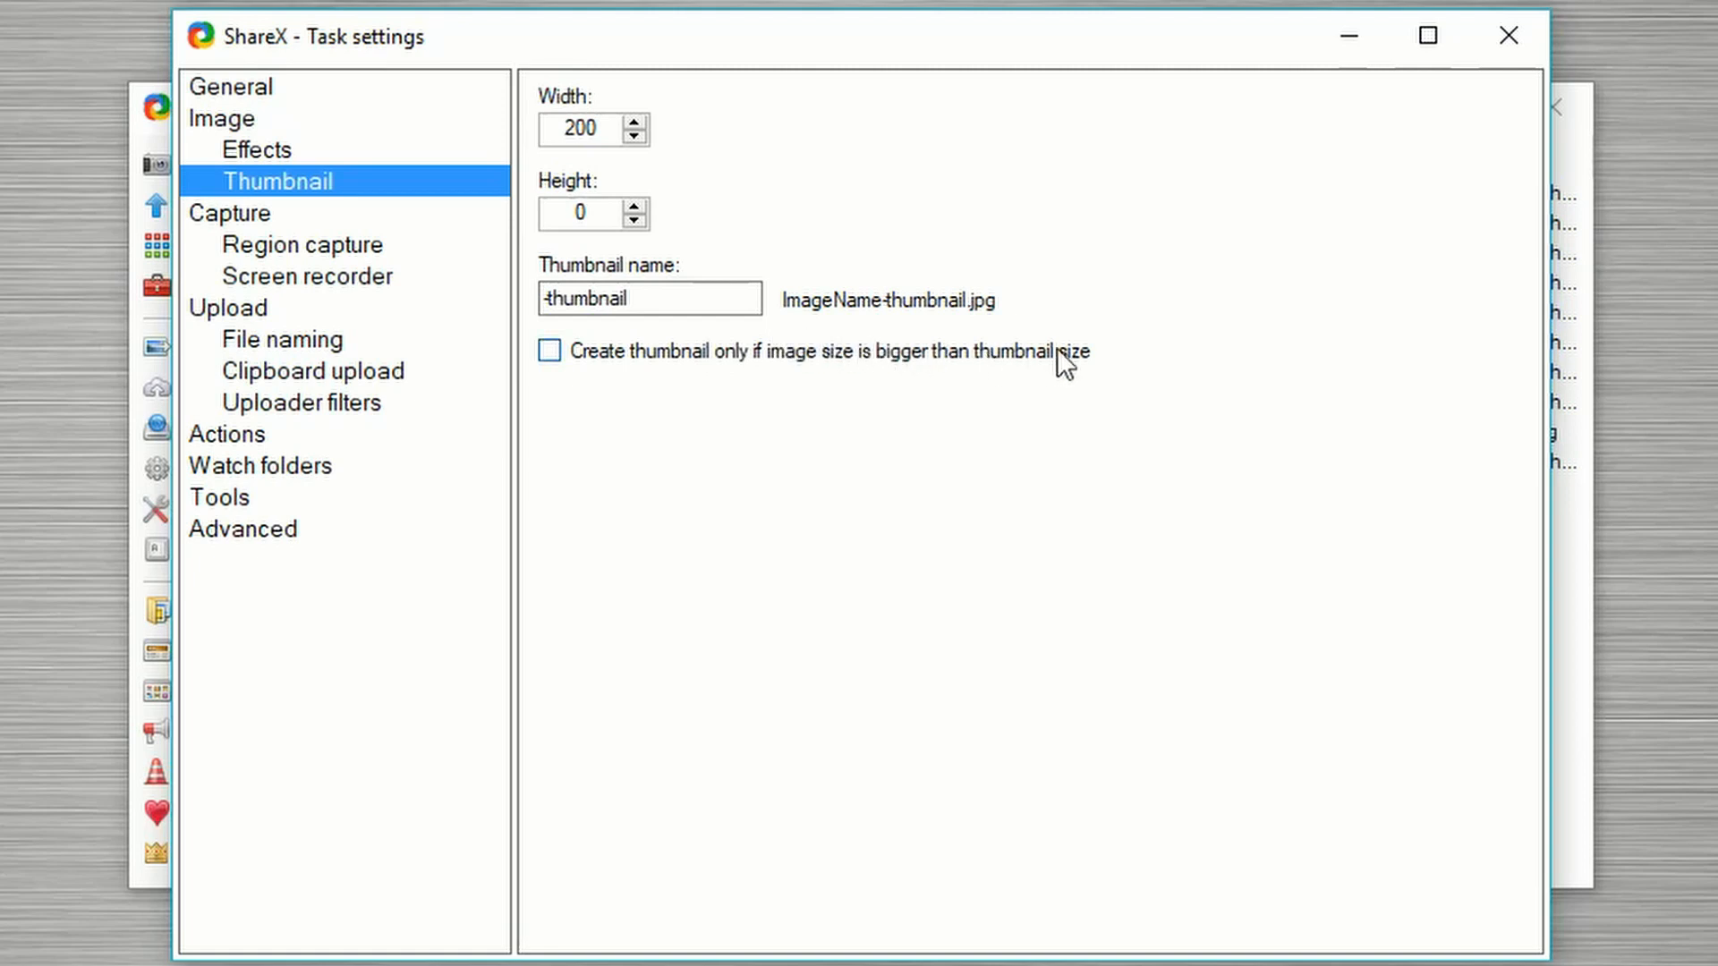
Step: Review the general capture settings, trying window capture with transparency on and switching it back off
click(257, 215)
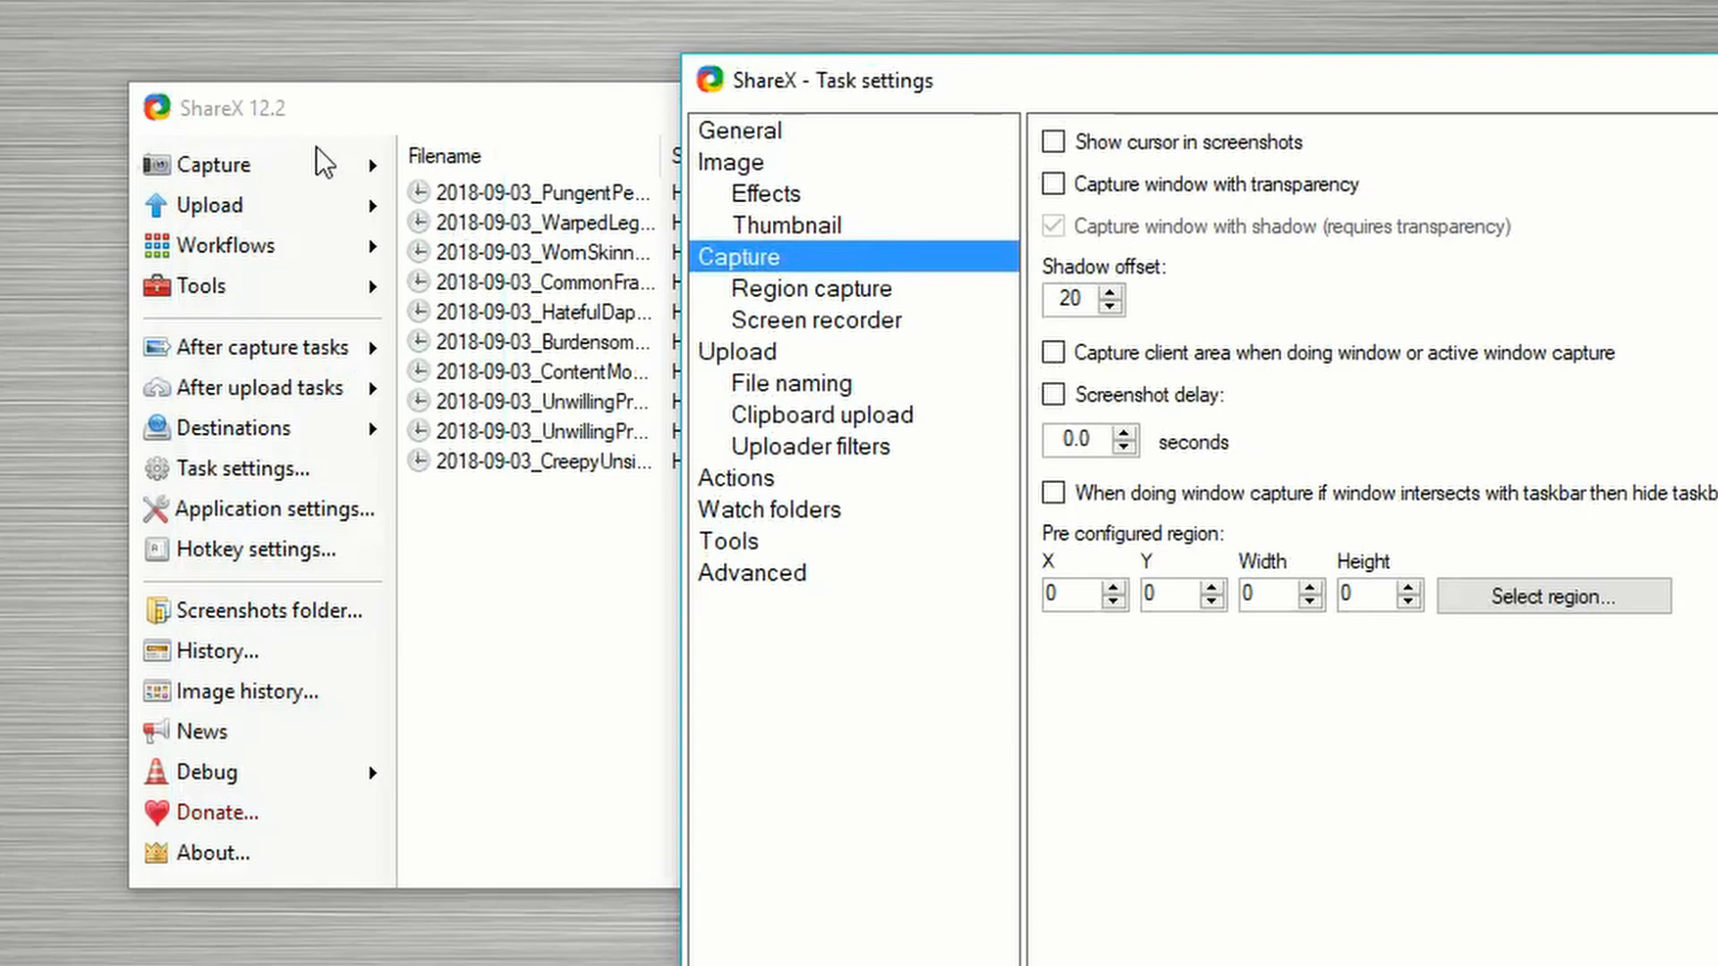
drag(824, 93, 525, 7)
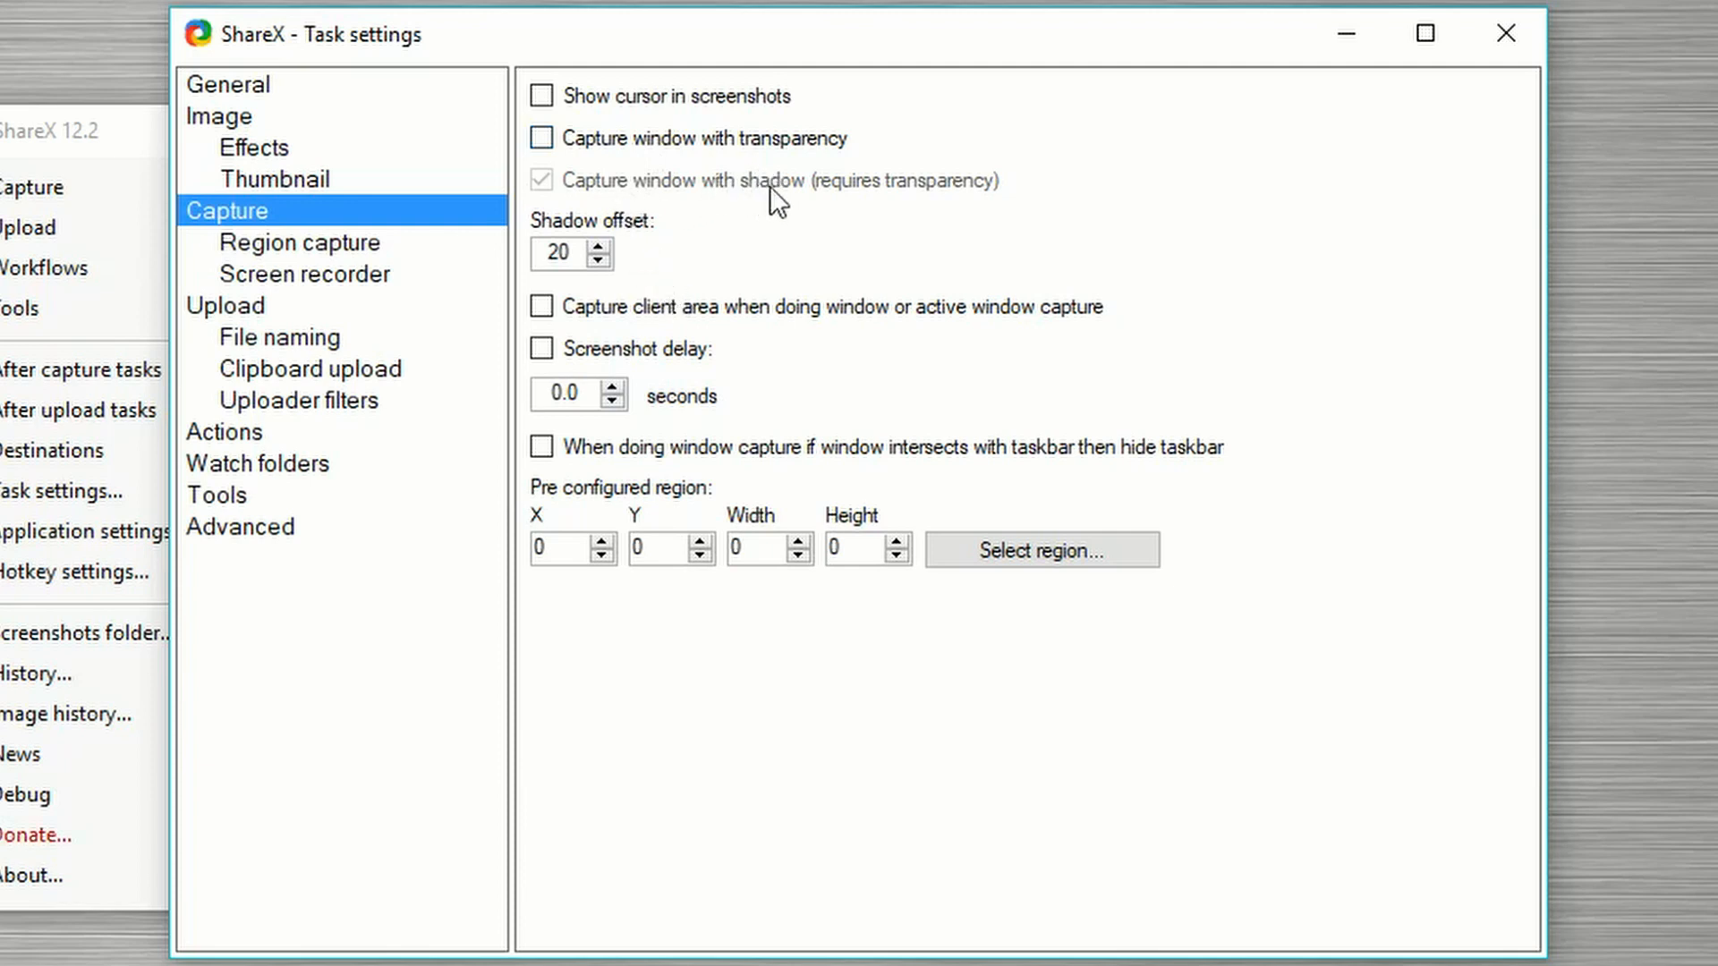
click(681, 141)
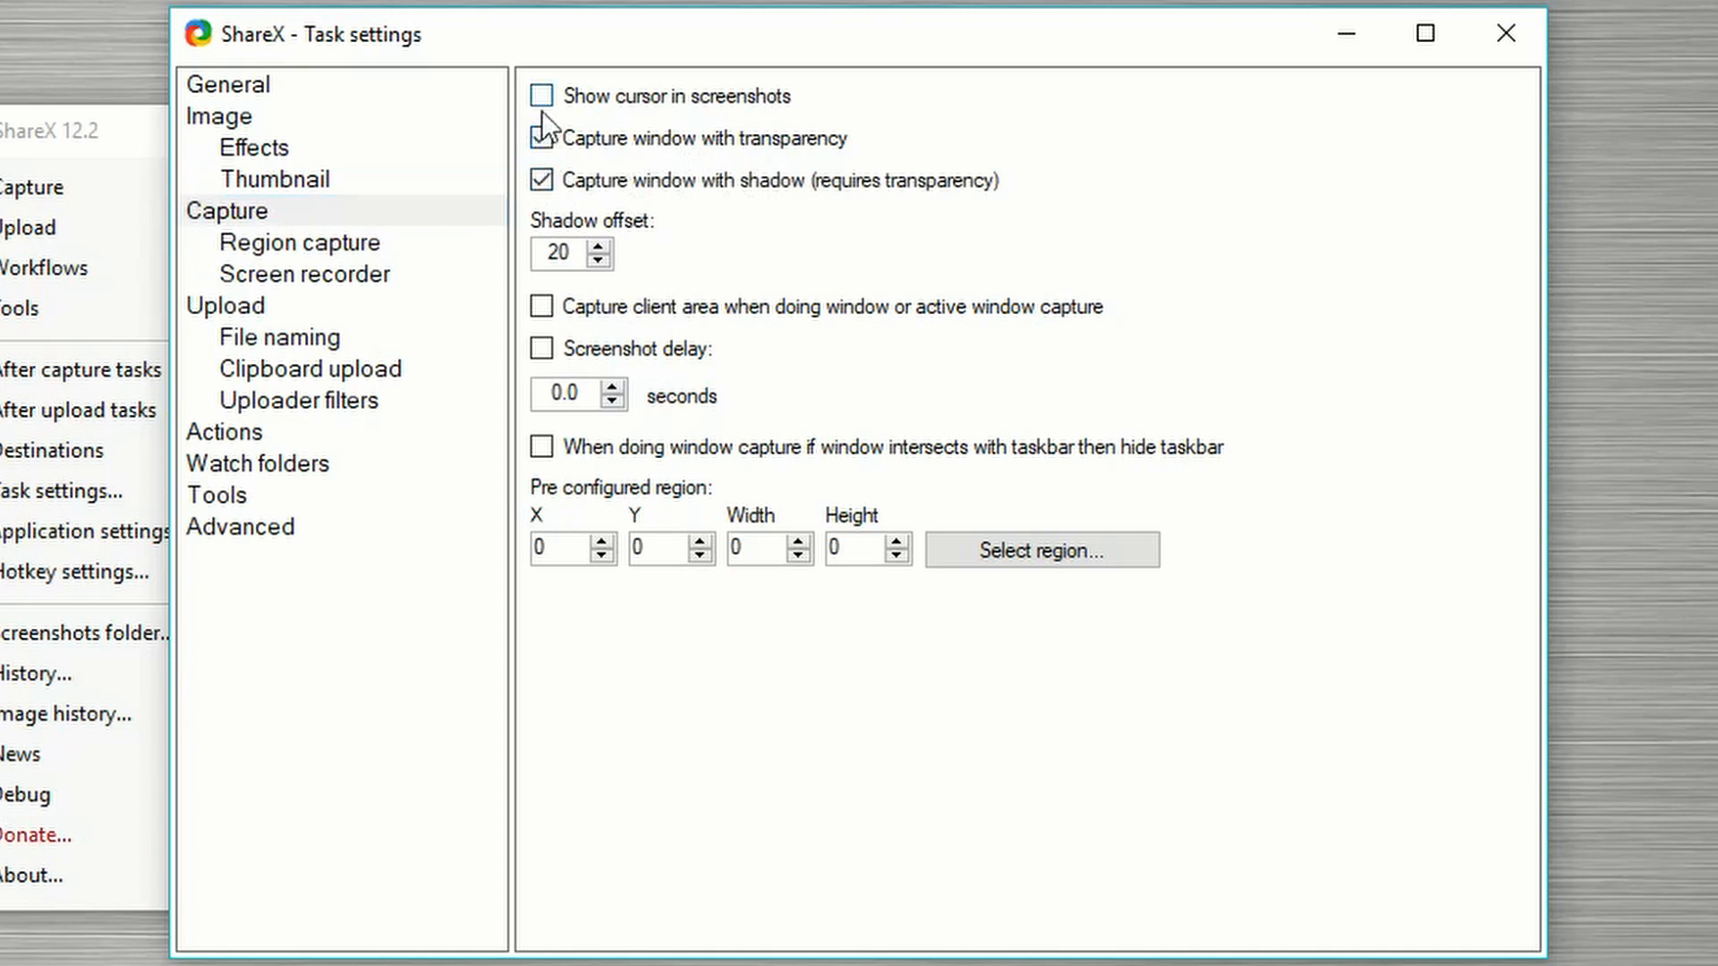
click(627, 138)
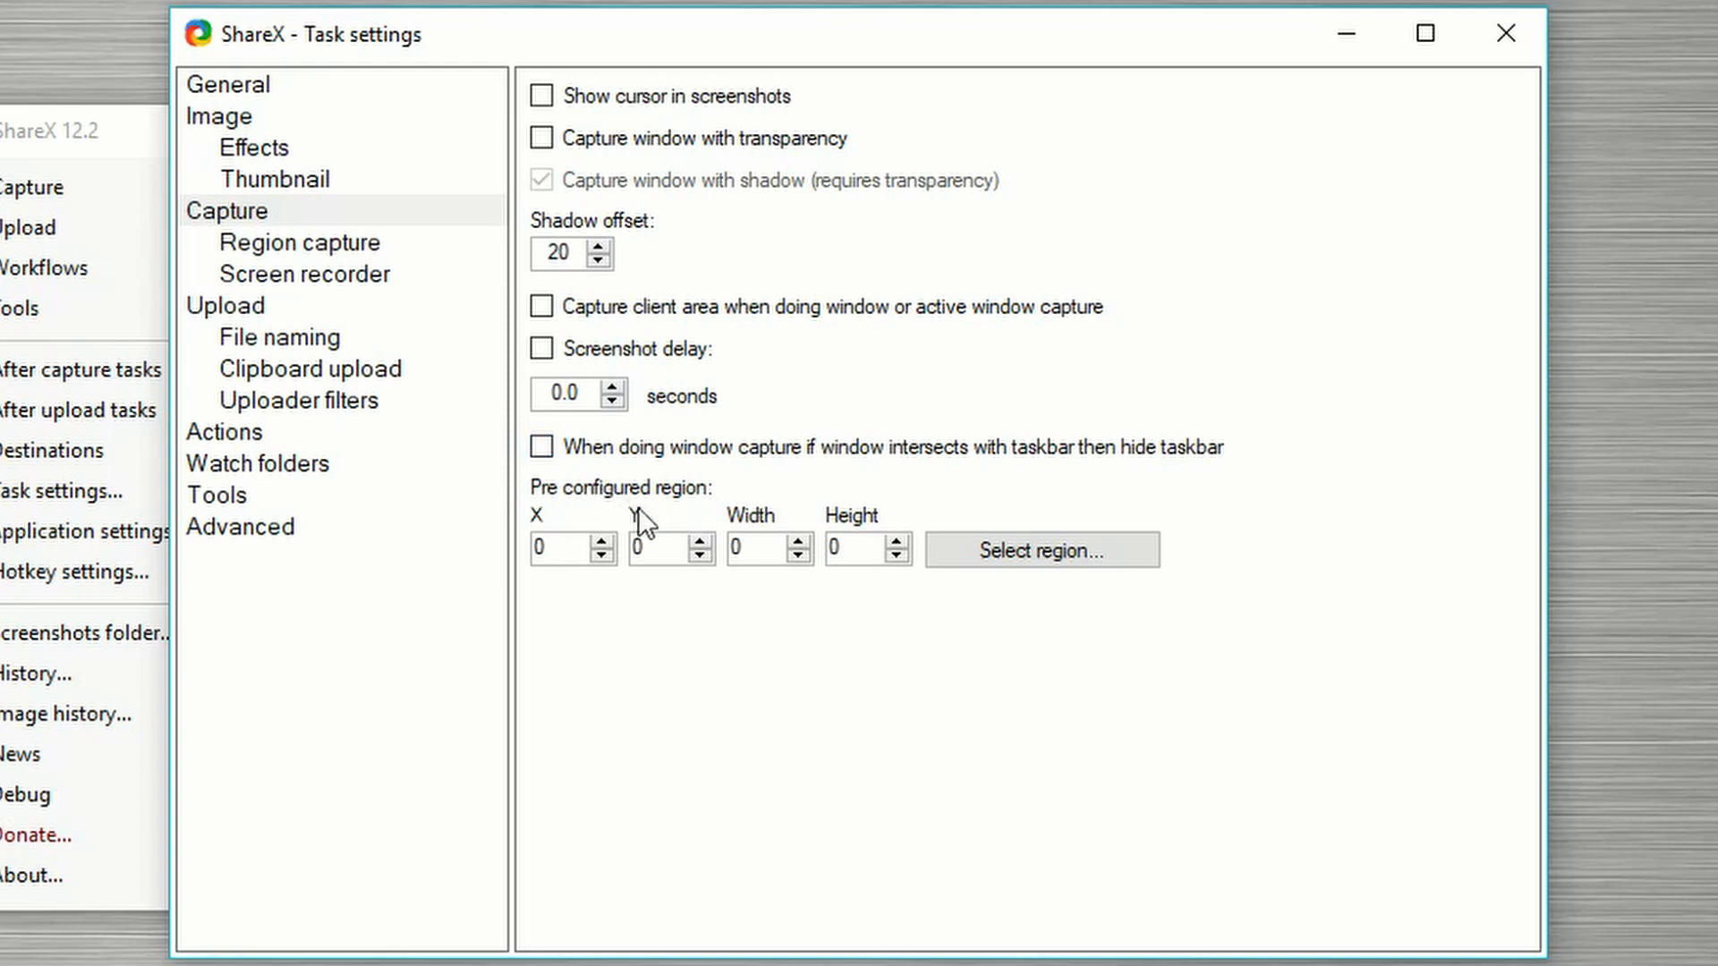
Step: Open the region capture settings and check the choices for the right, middle, fourth and fifth mouse button actions, leaving them as they are
click(338, 249)
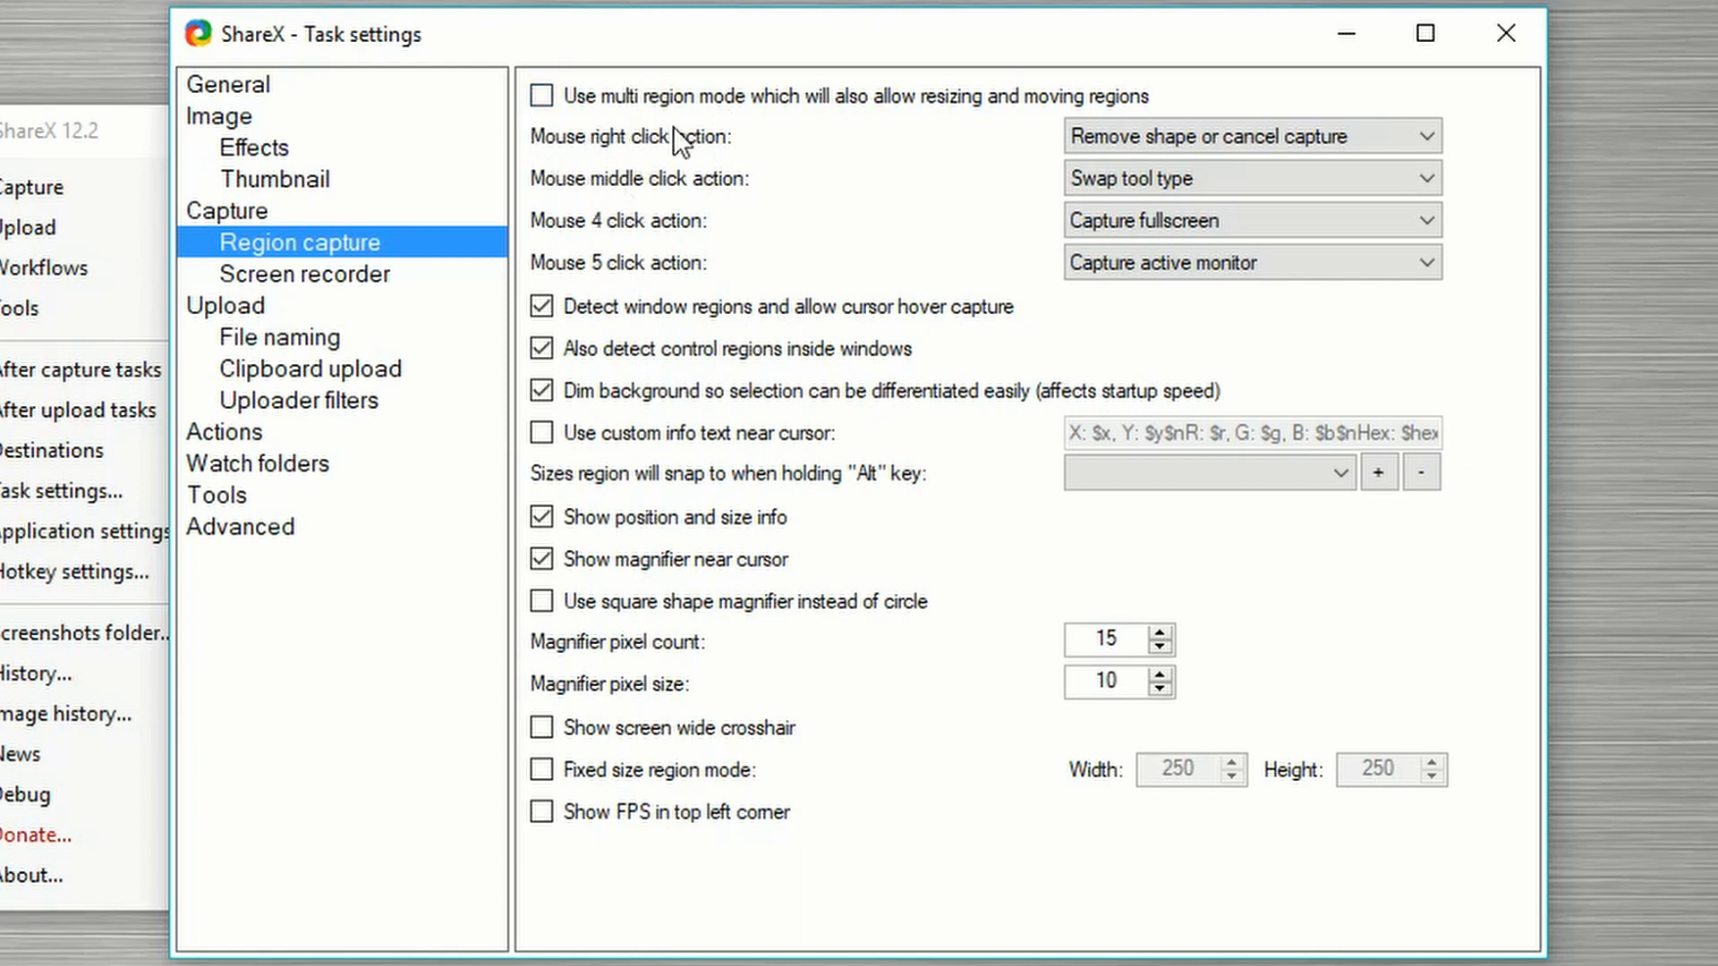
click(1307, 123)
click(1329, 125)
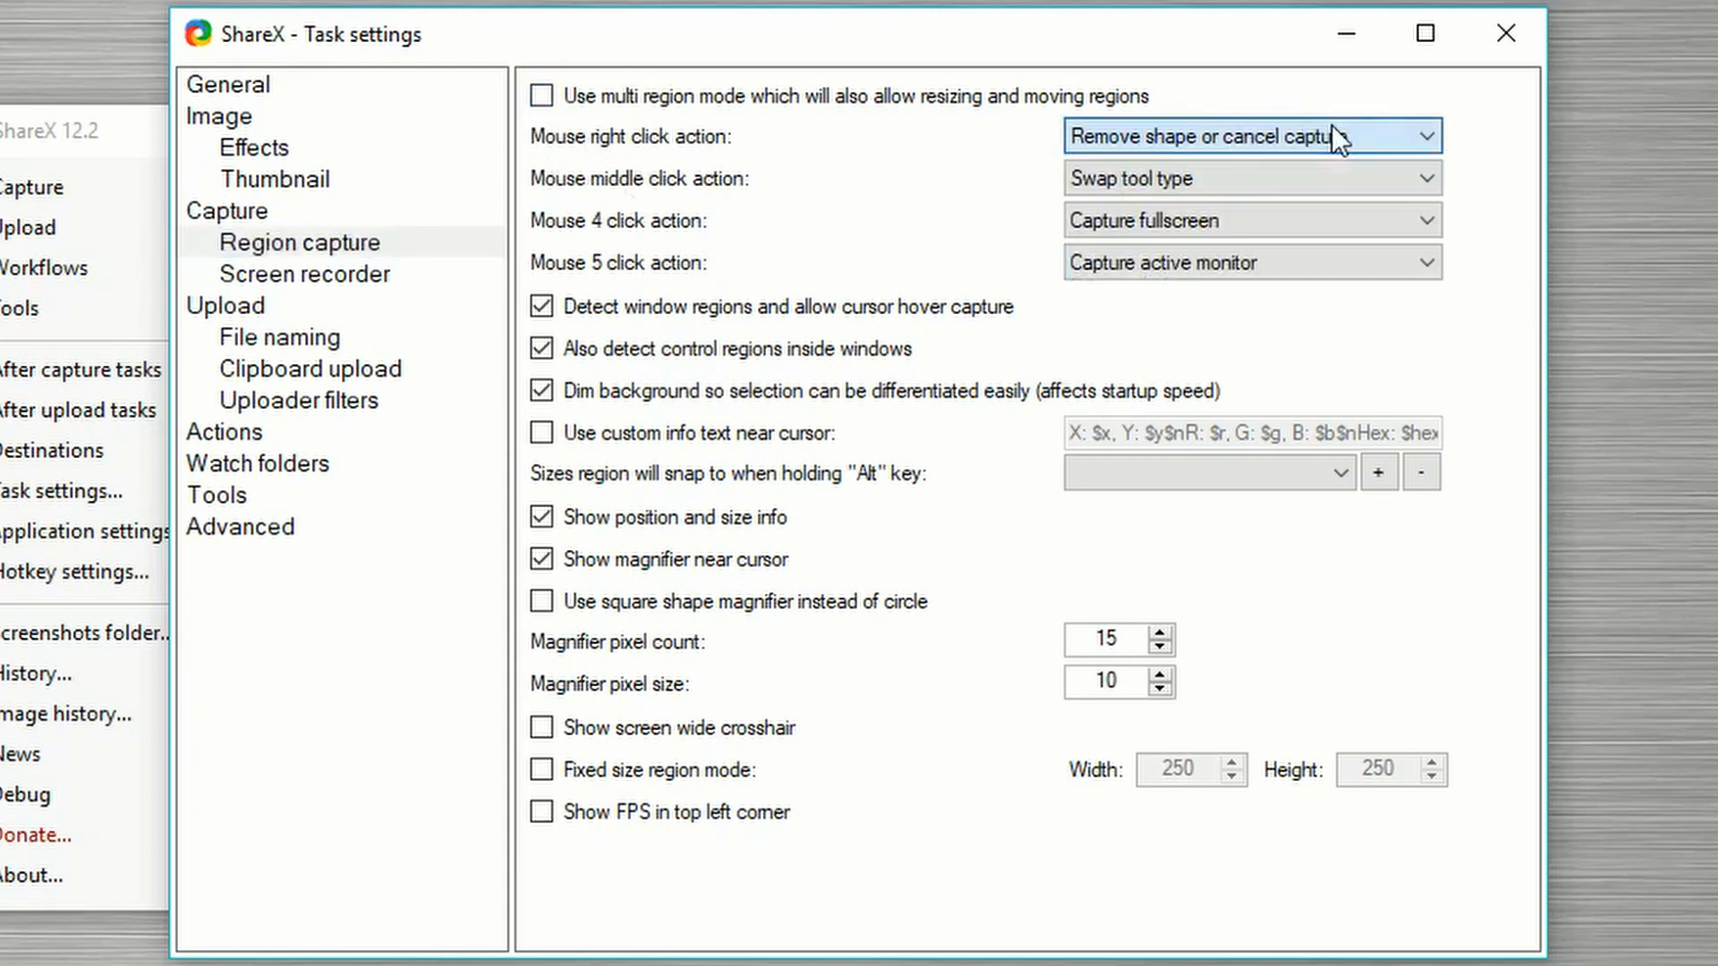
click(1153, 179)
click(1186, 188)
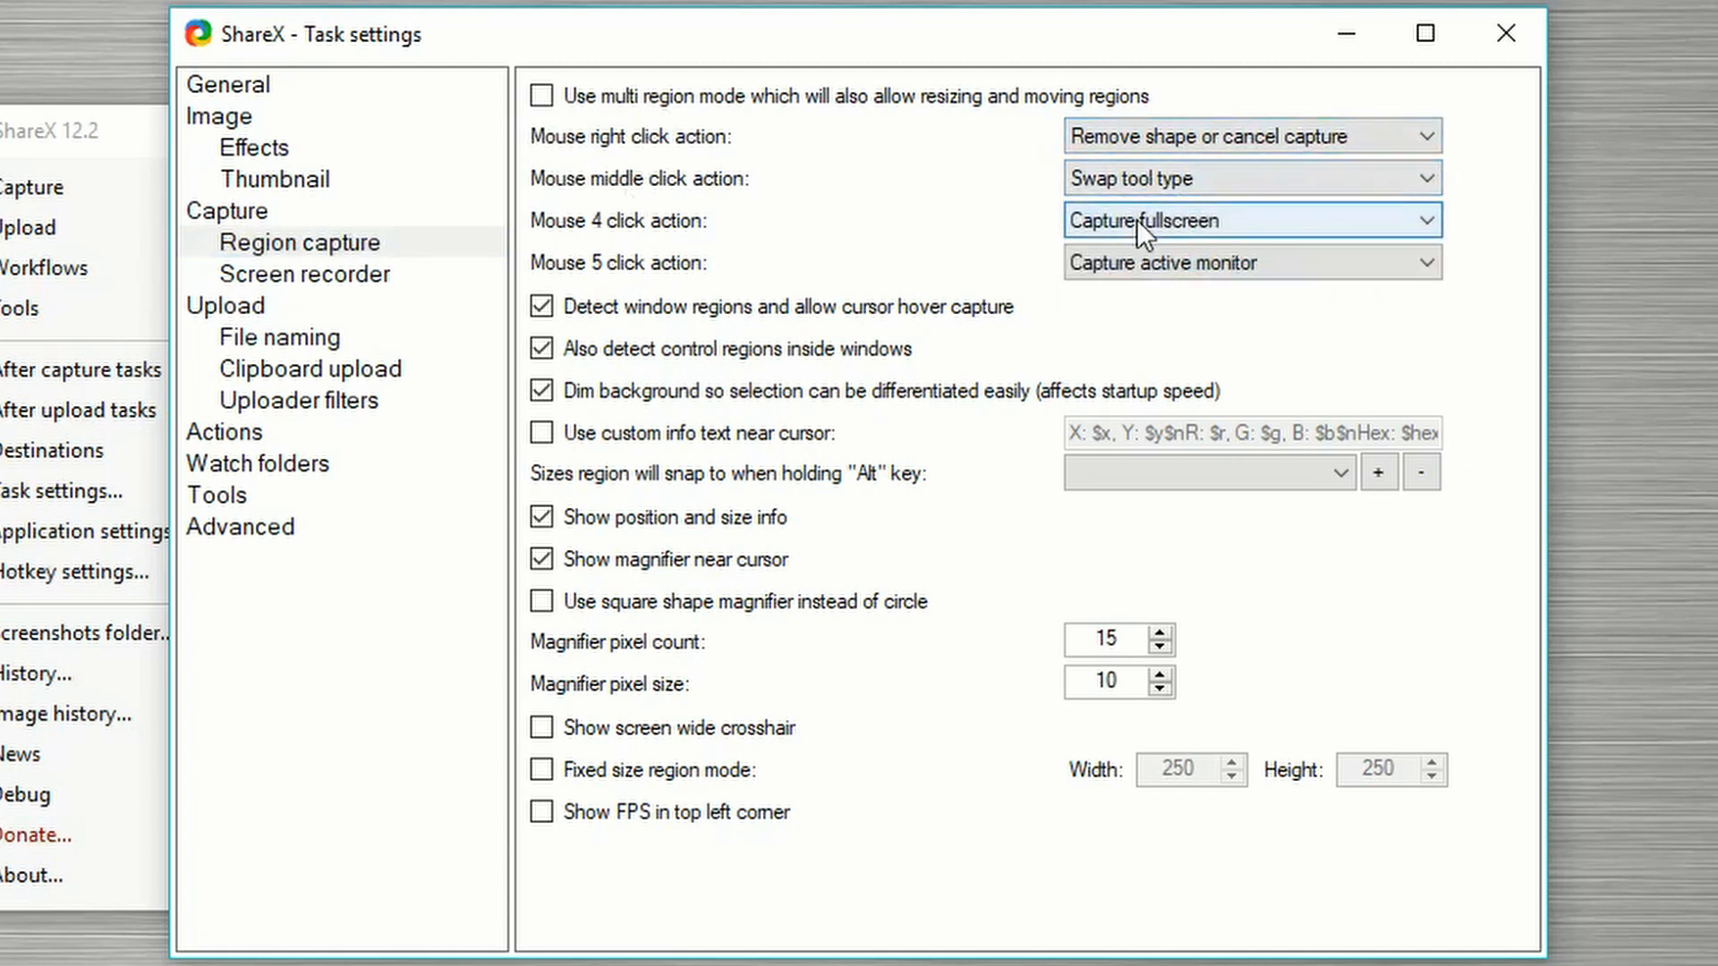
click(1136, 218)
click(1173, 226)
click(1194, 260)
click(1222, 260)
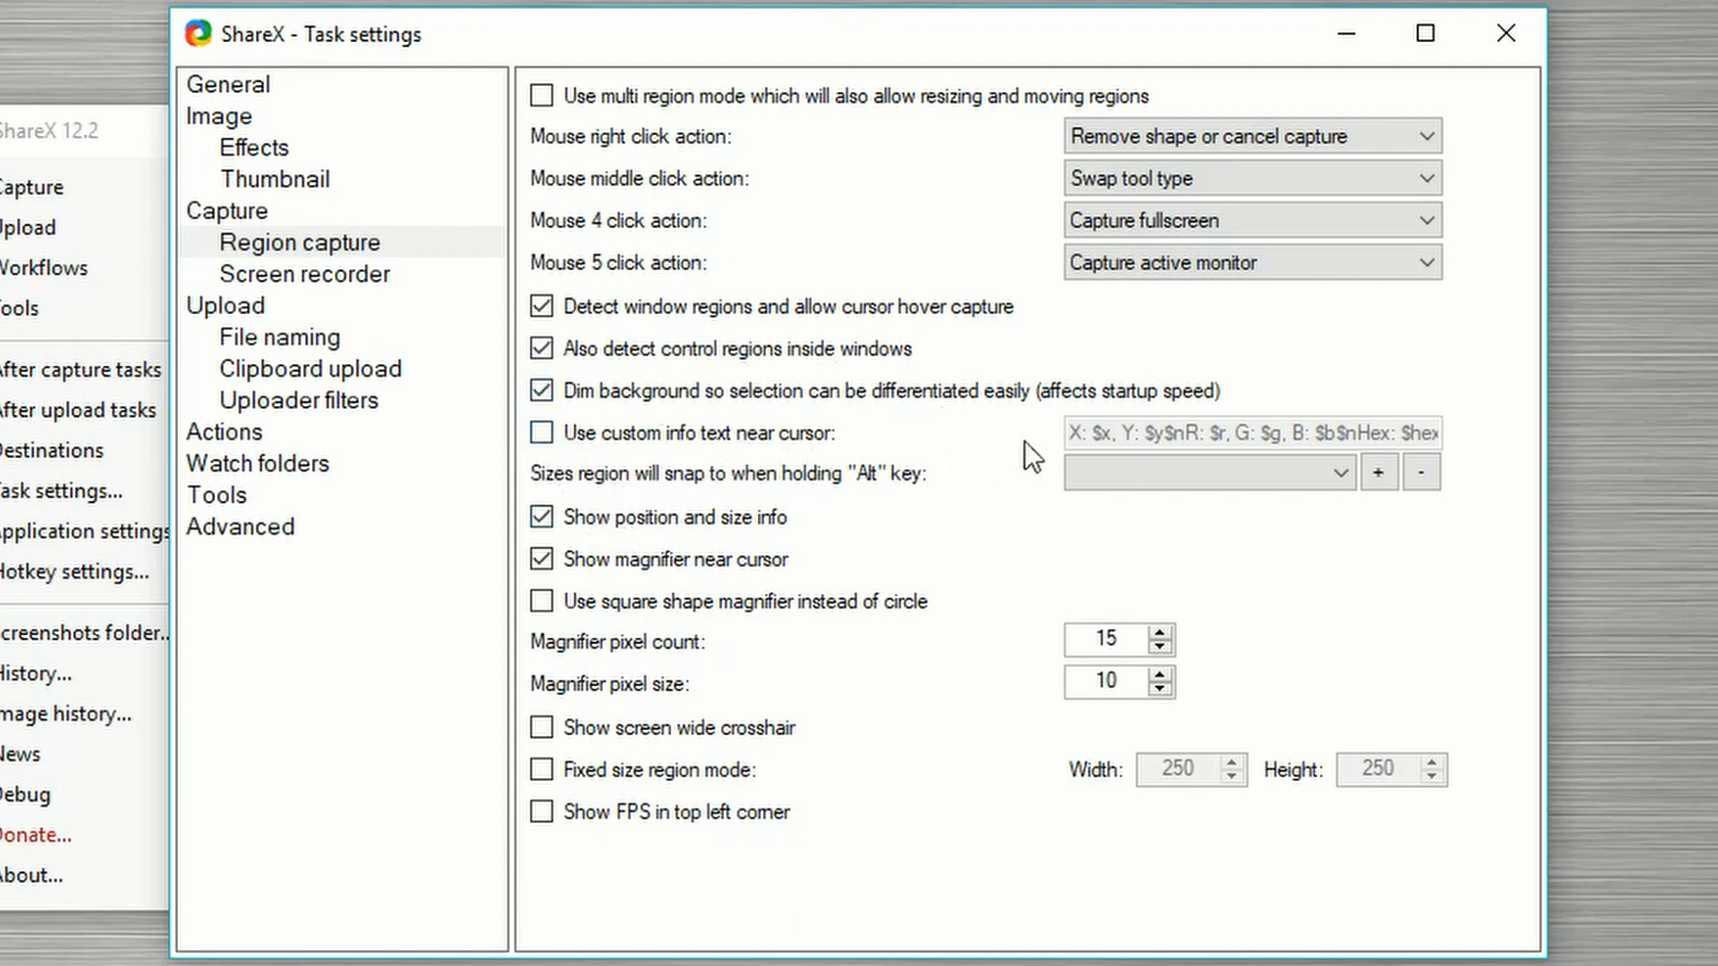
Step: Check the preset sizes that a region can snap to and the remaining region capture options without selecting any
click(1140, 463)
click(1196, 466)
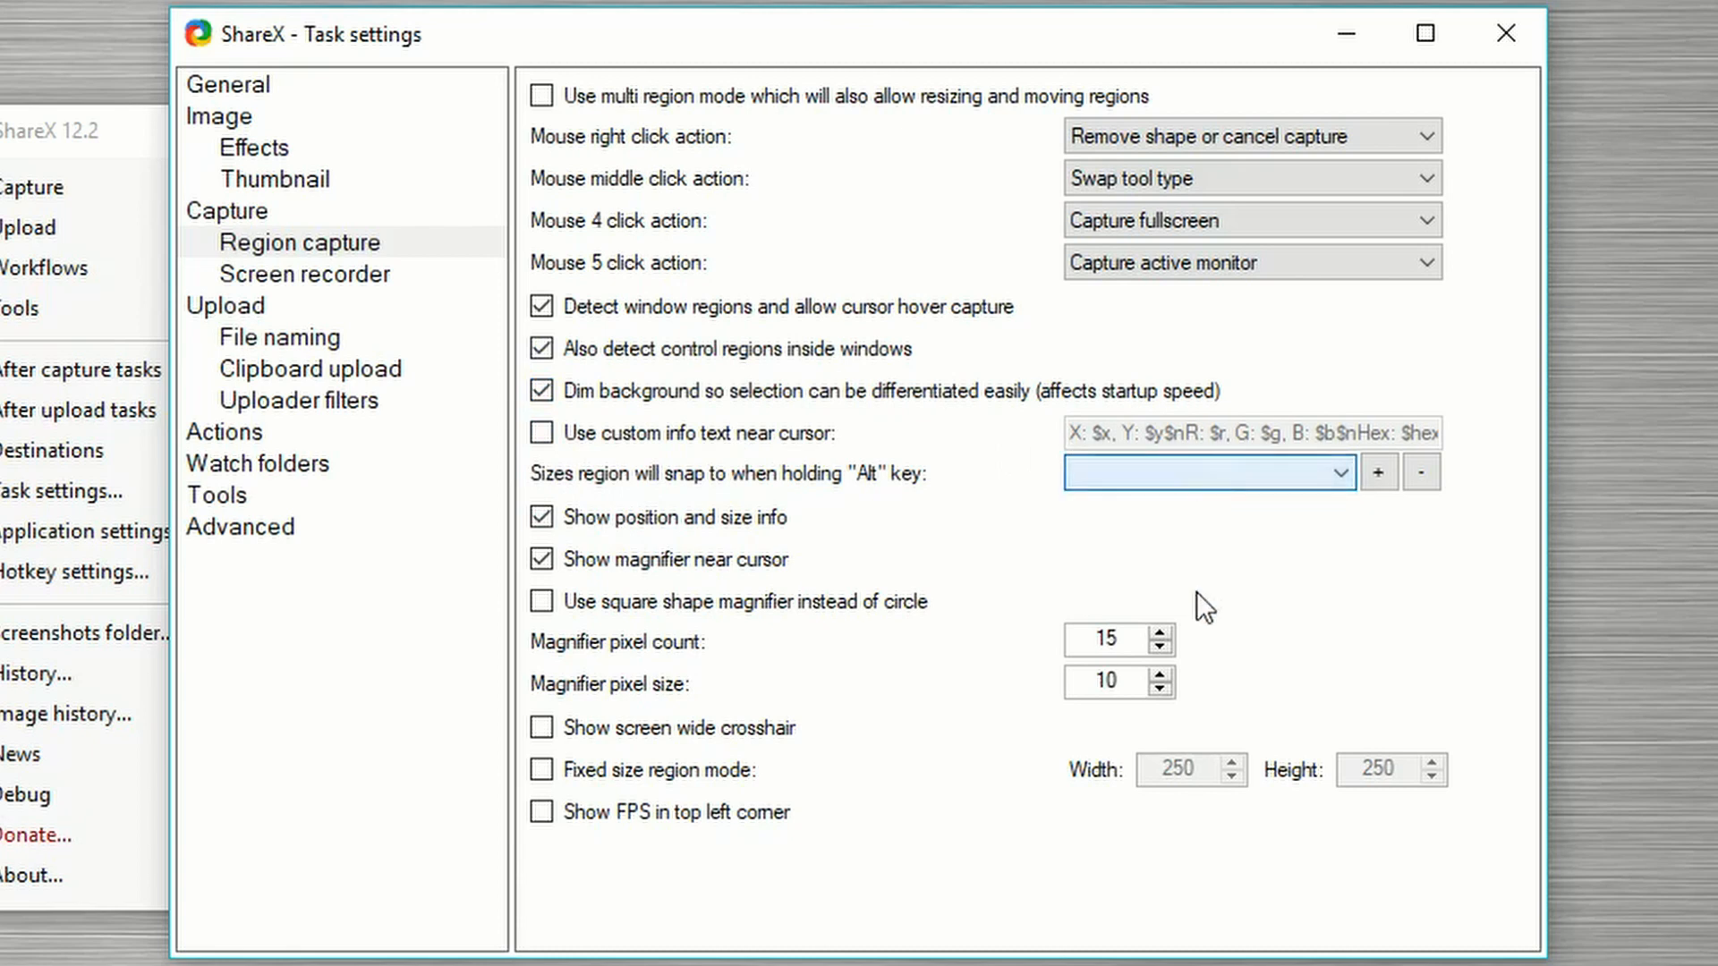
click(1302, 469)
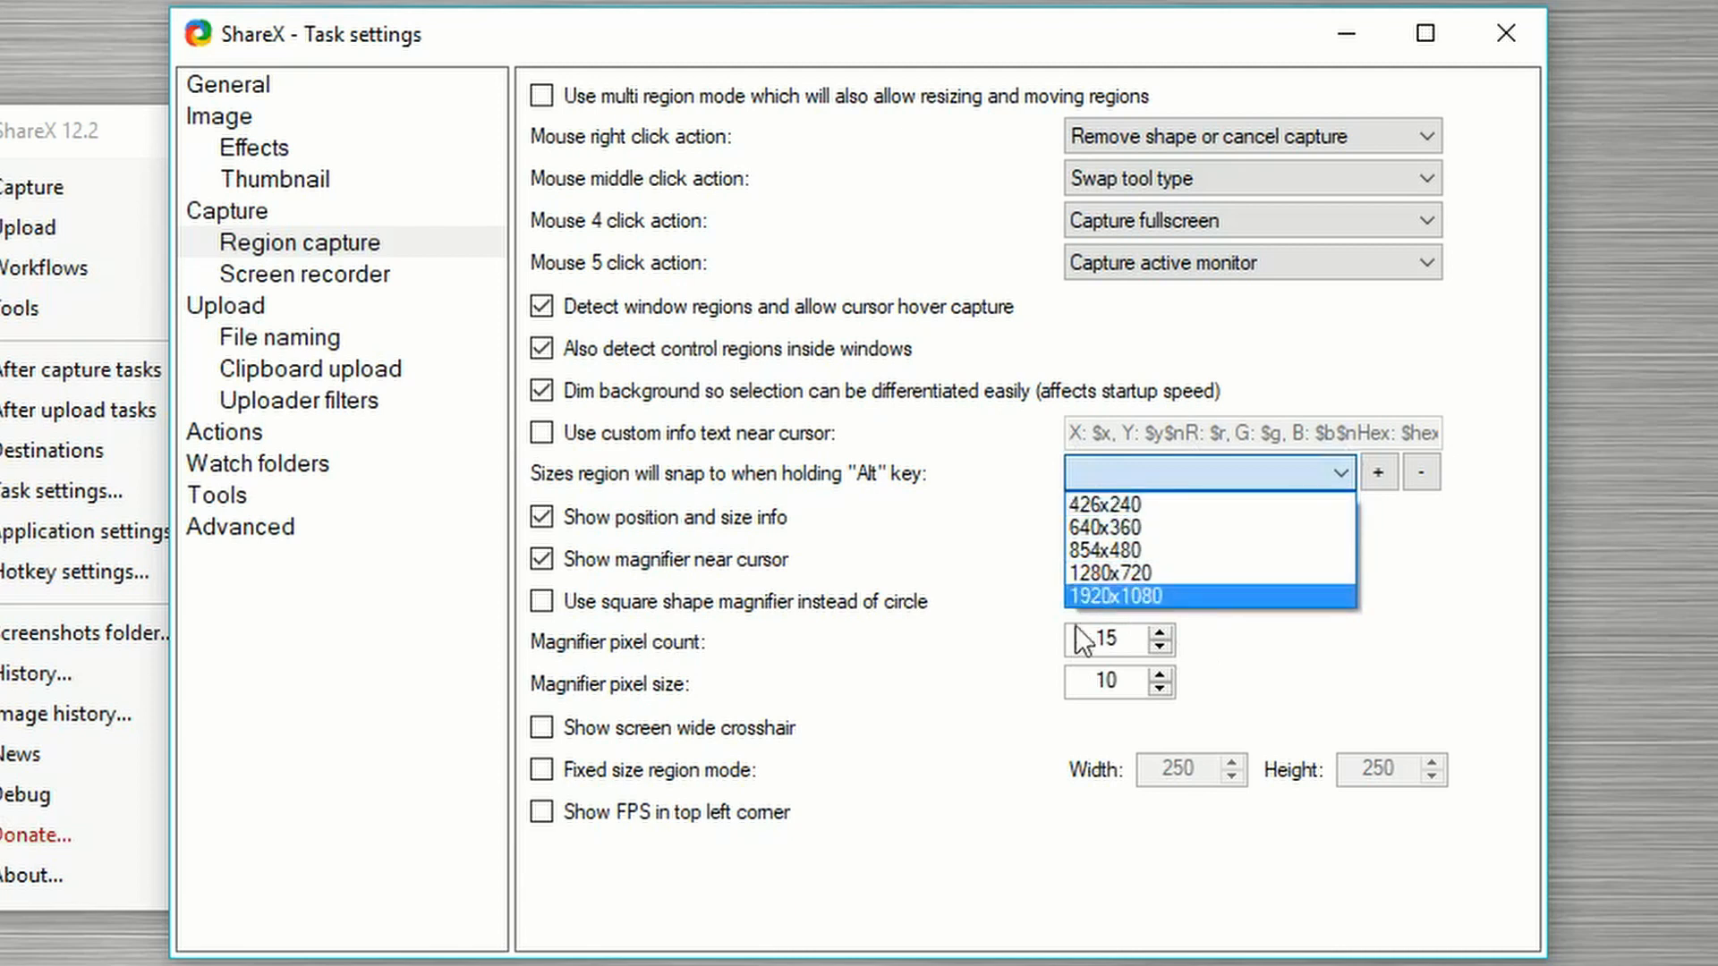
click(853, 466)
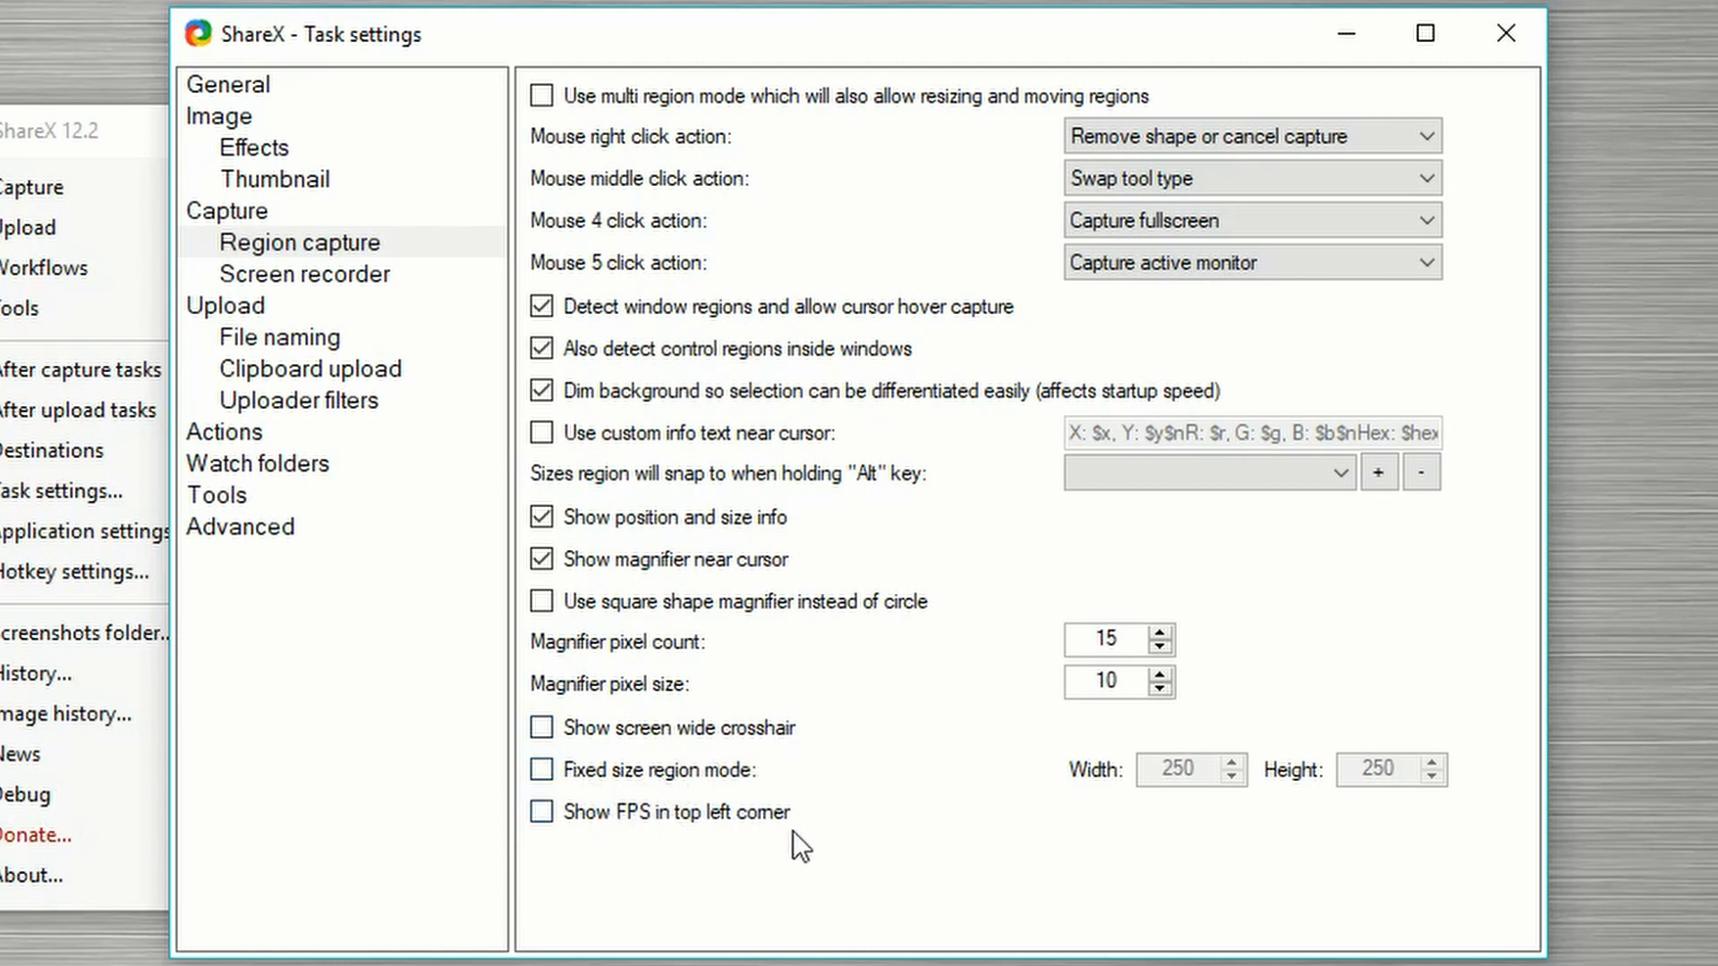
Step: Review the screen recorder settings, including the FFmpeg path, recording sources, video codecs and presets, and close the recording options unchanged
click(368, 278)
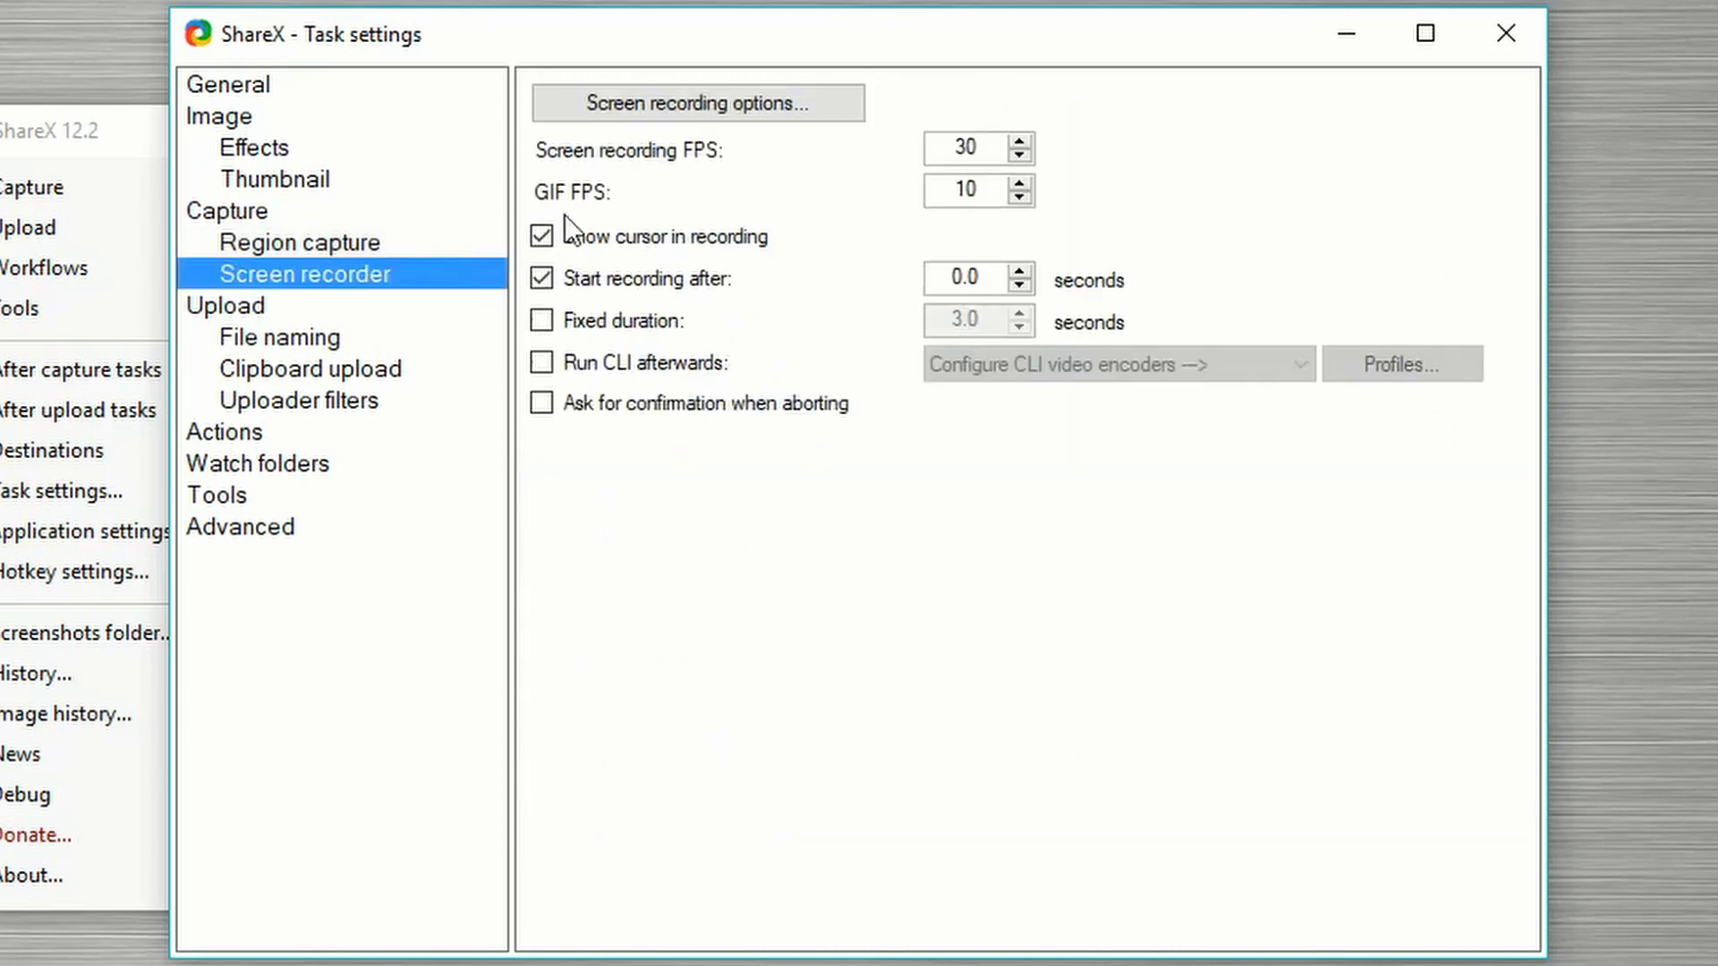
click(789, 116)
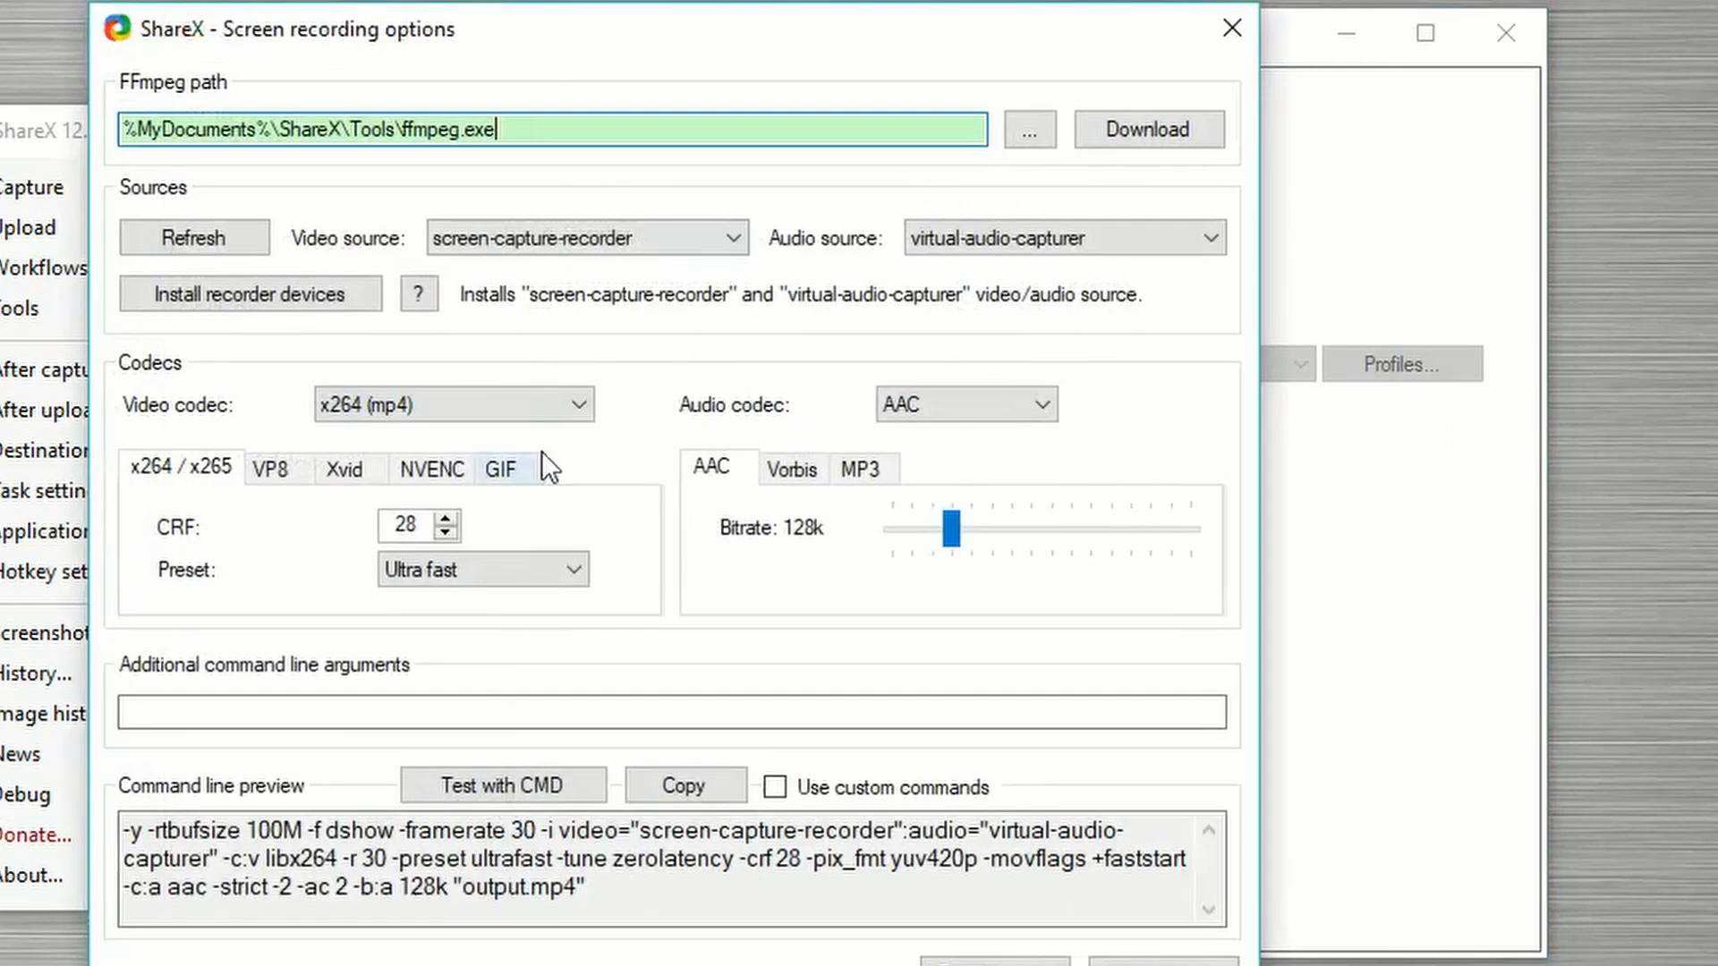
drag(632, 137, 122, 136)
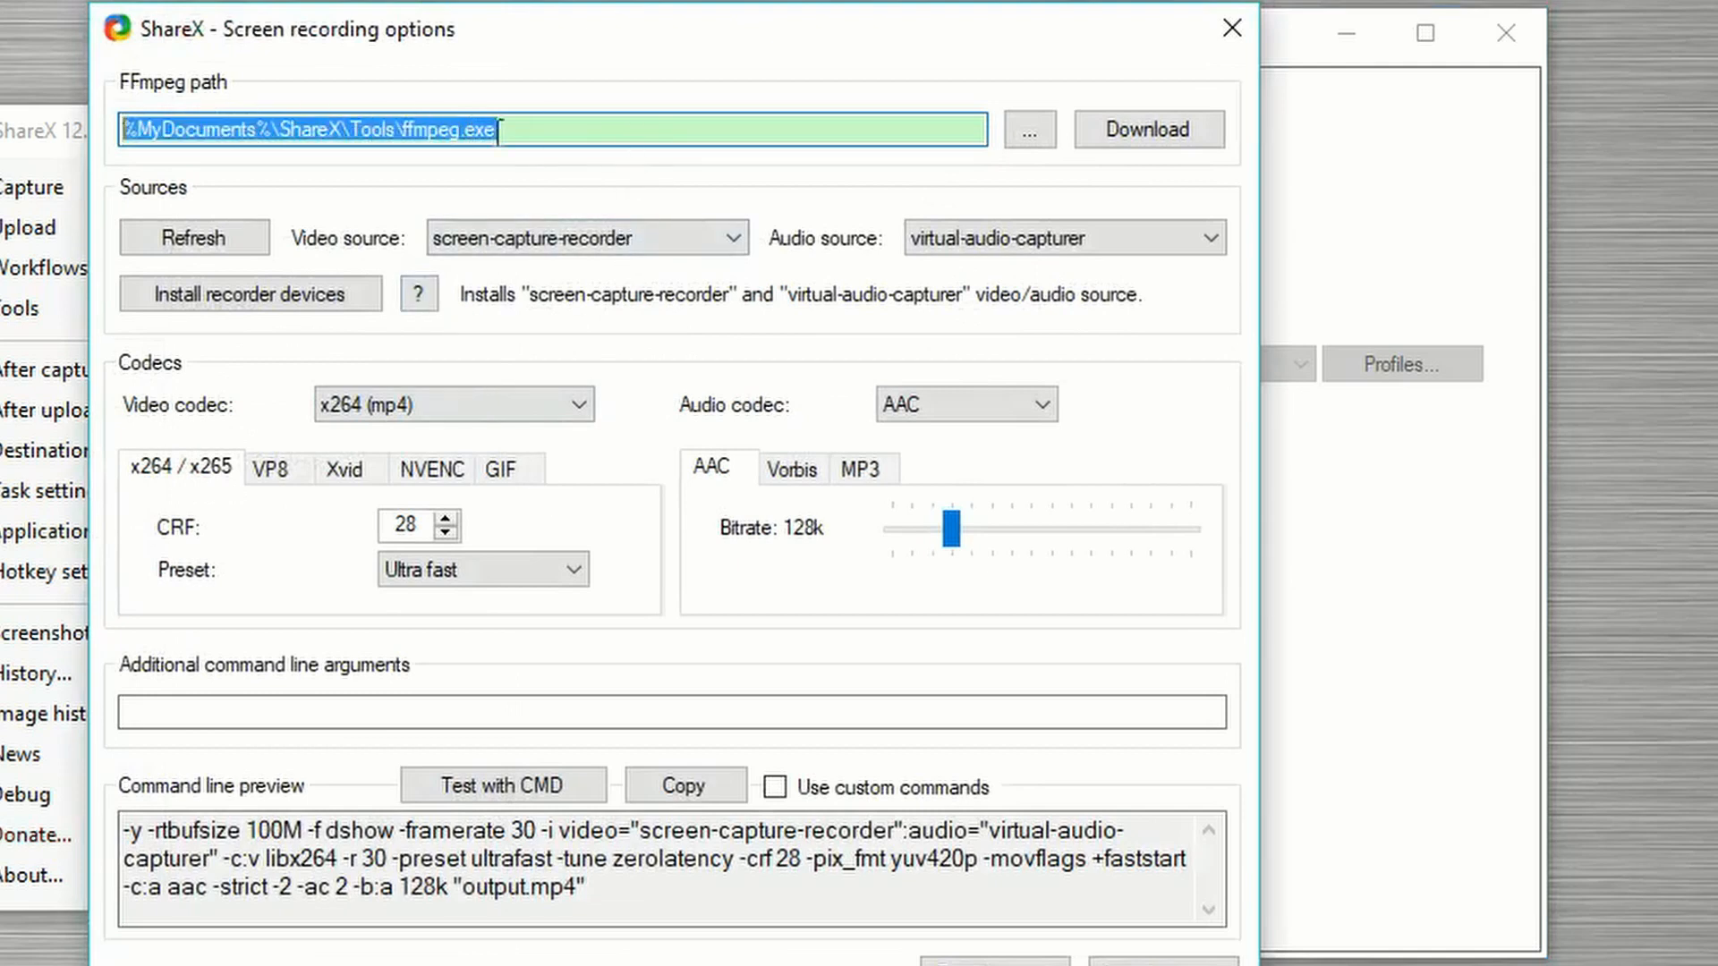
click(557, 136)
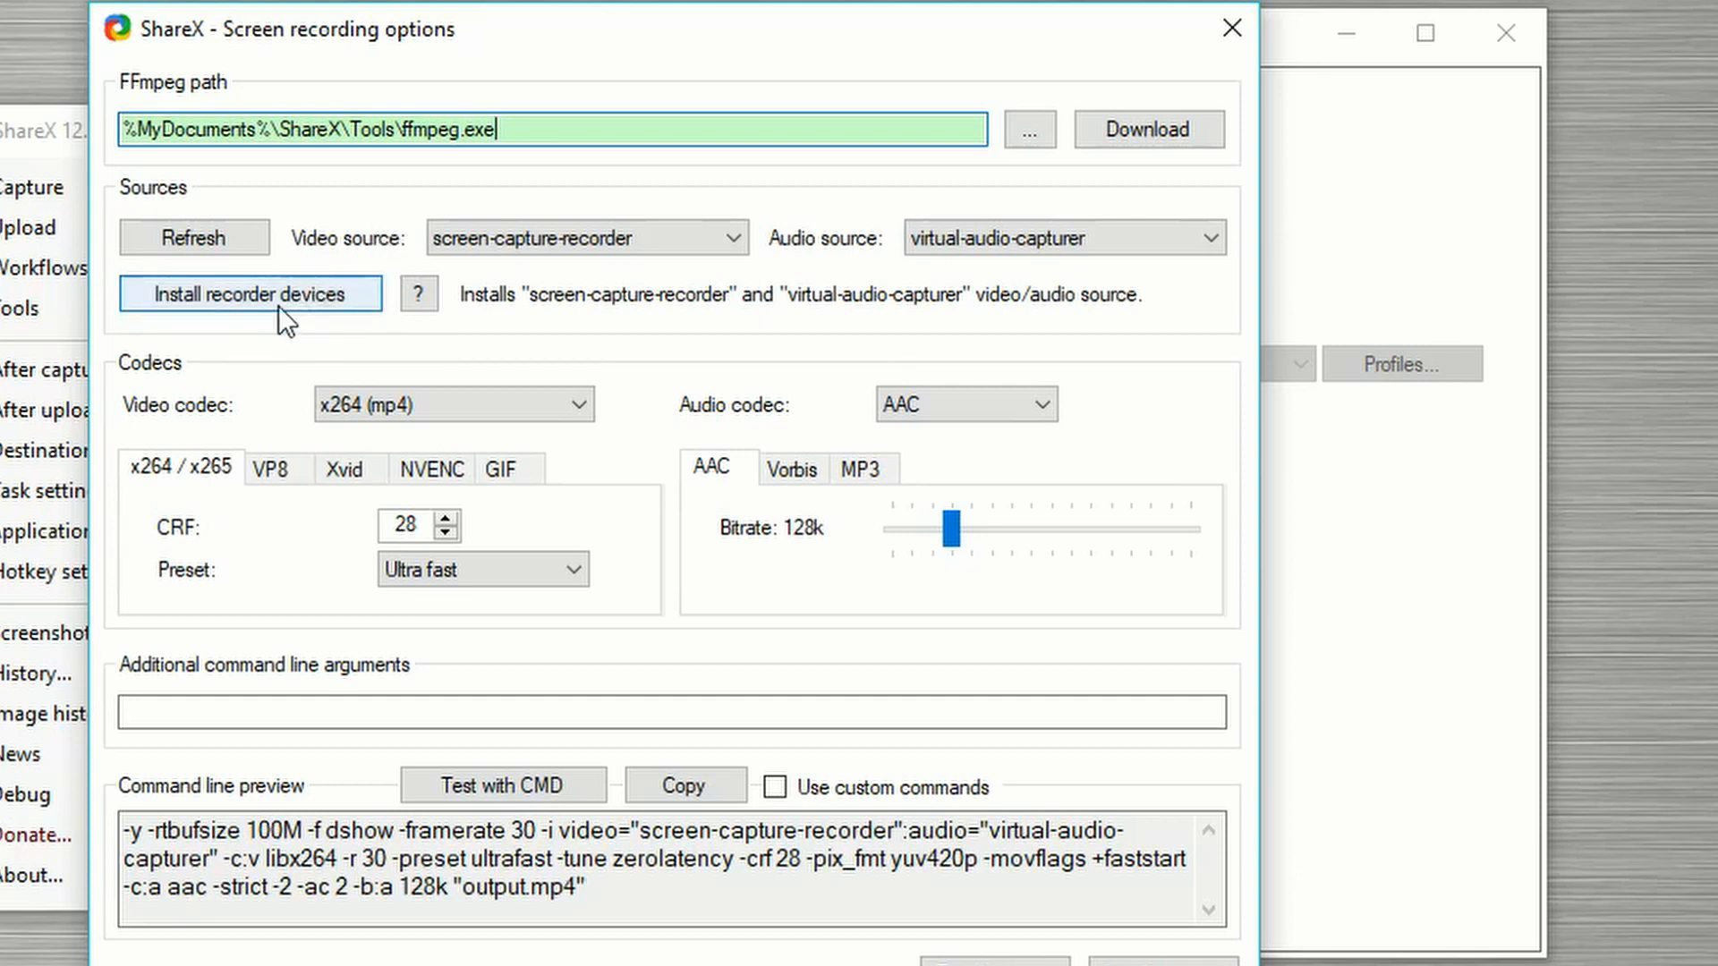
click(407, 402)
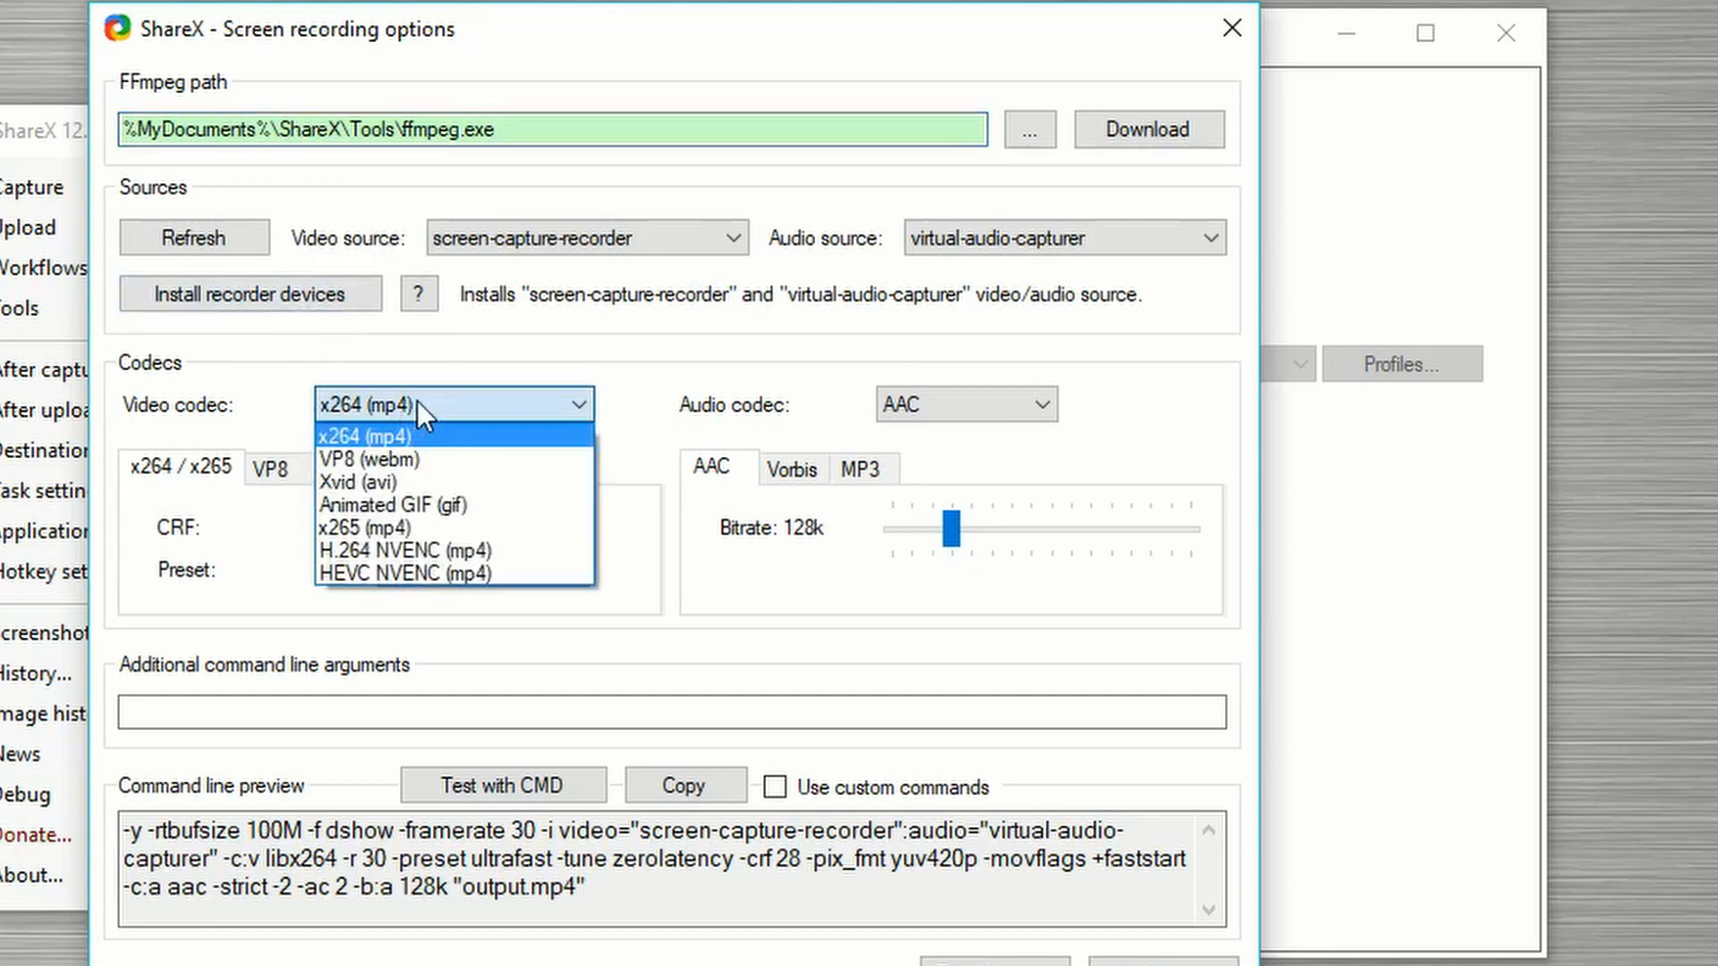
click(417, 401)
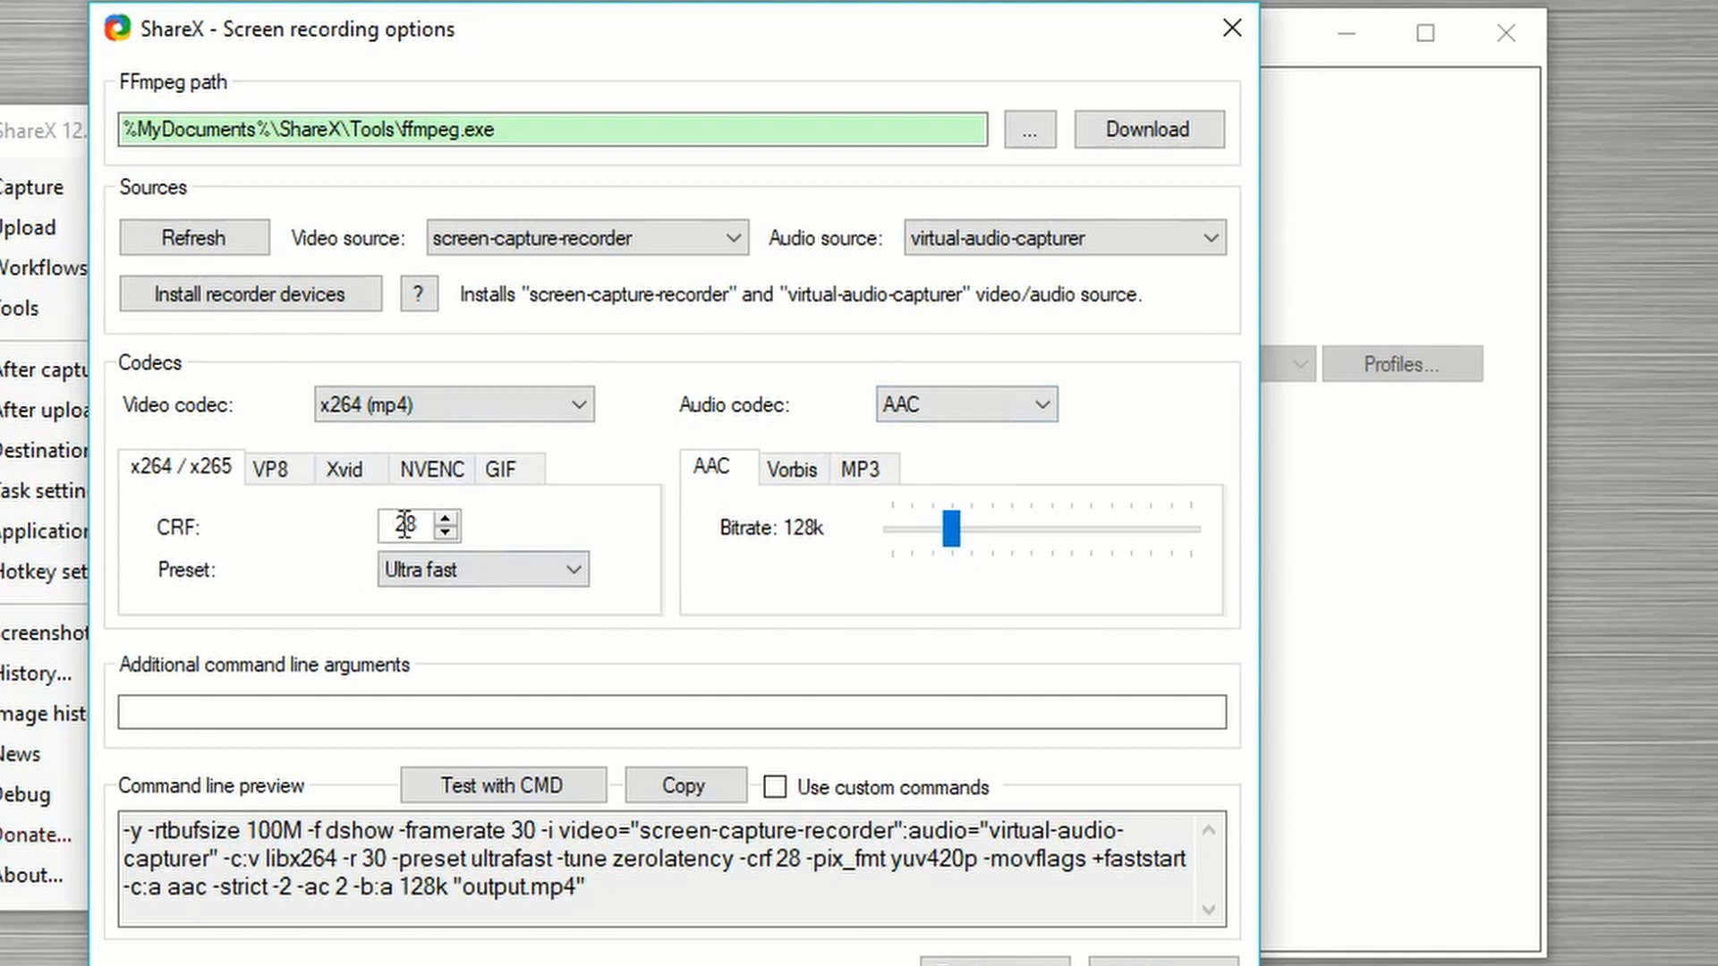
click(445, 562)
click(439, 601)
click(1232, 27)
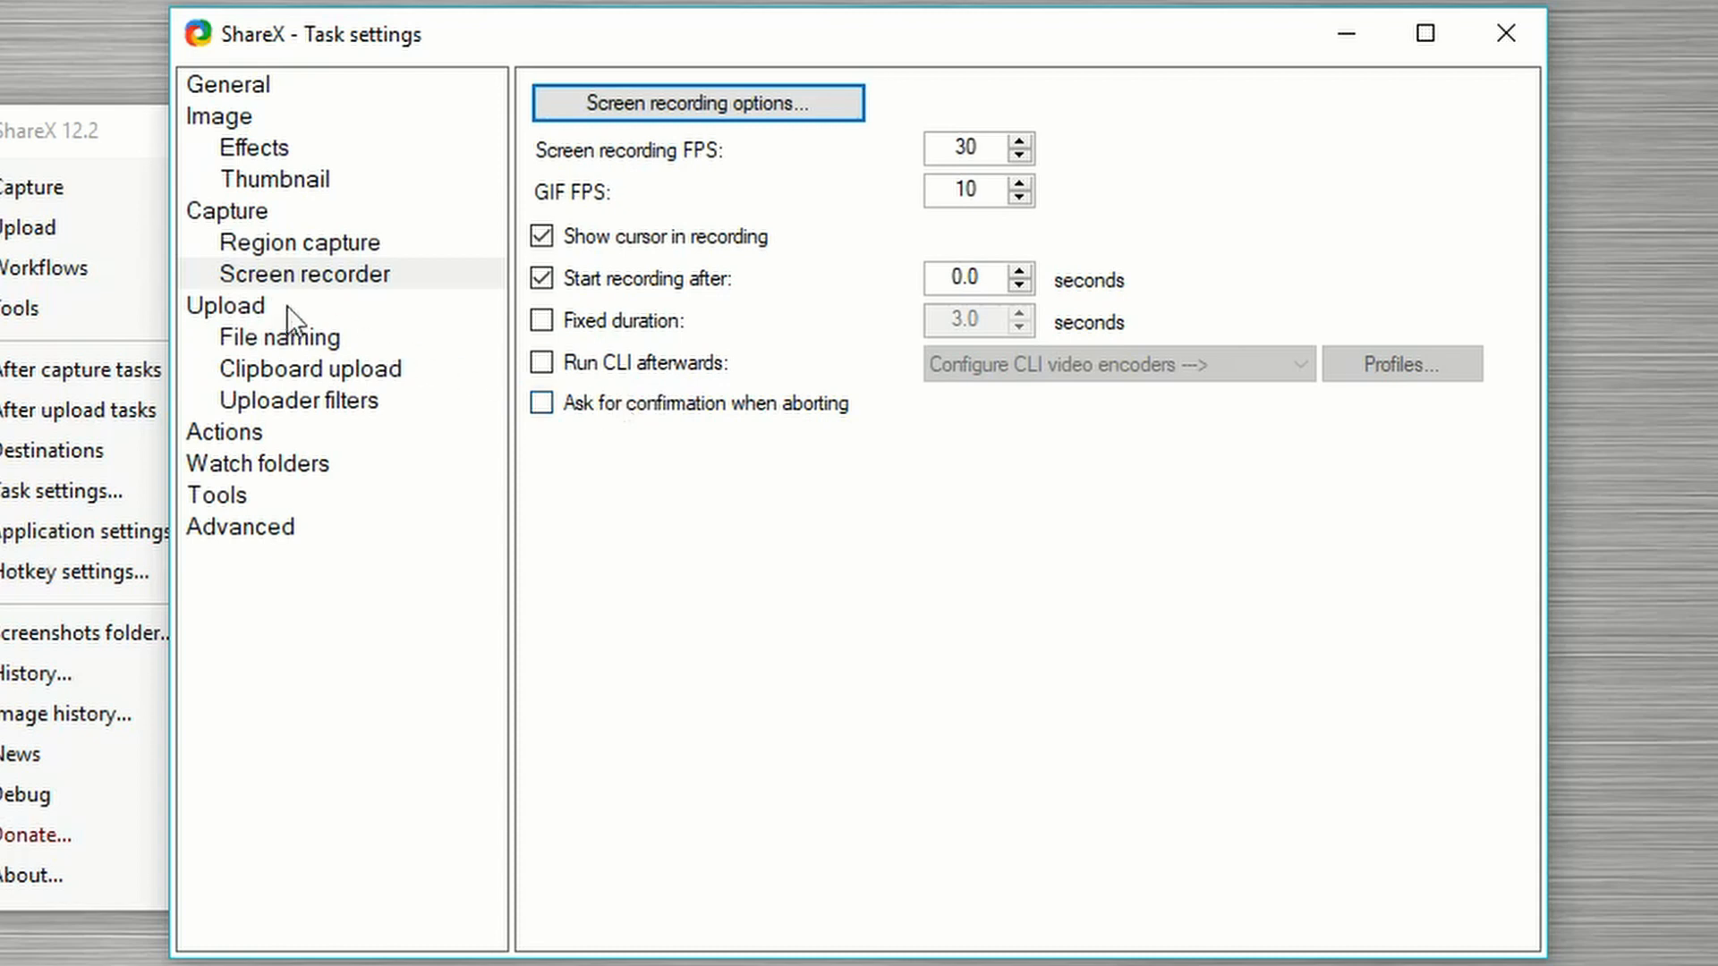
Step: Open the file naming settings for uploads and examine the date and random adjective codes in the capture or clipboard upload name pattern
click(220, 304)
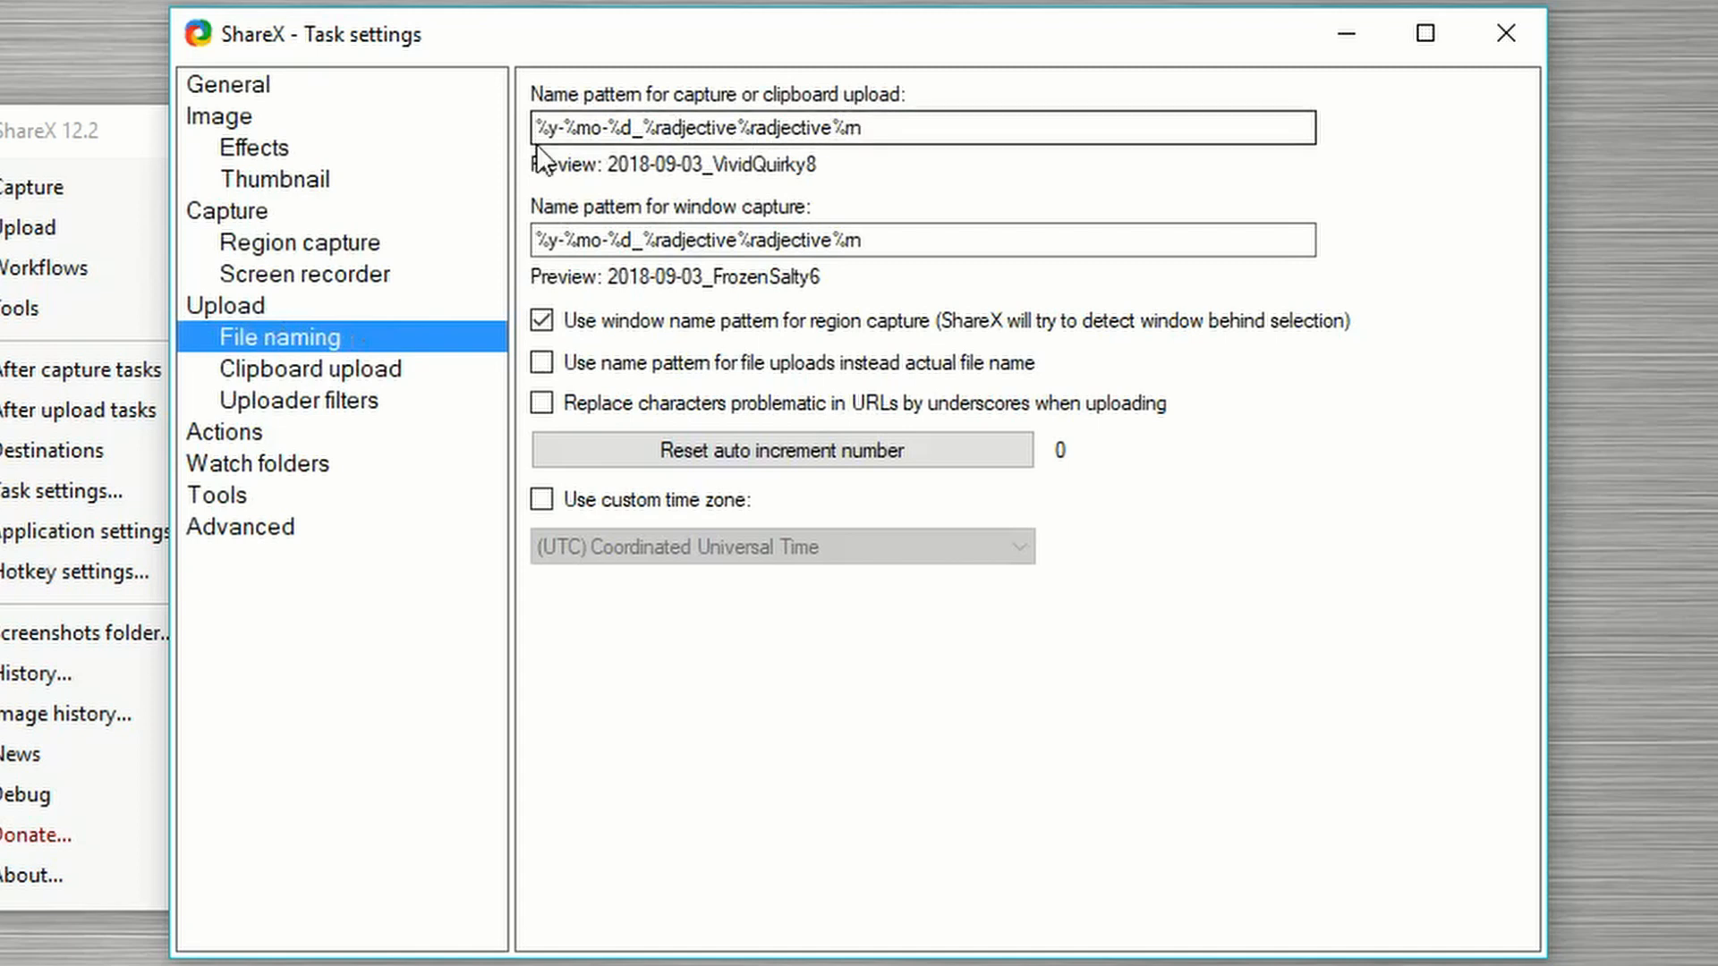
click(868, 128)
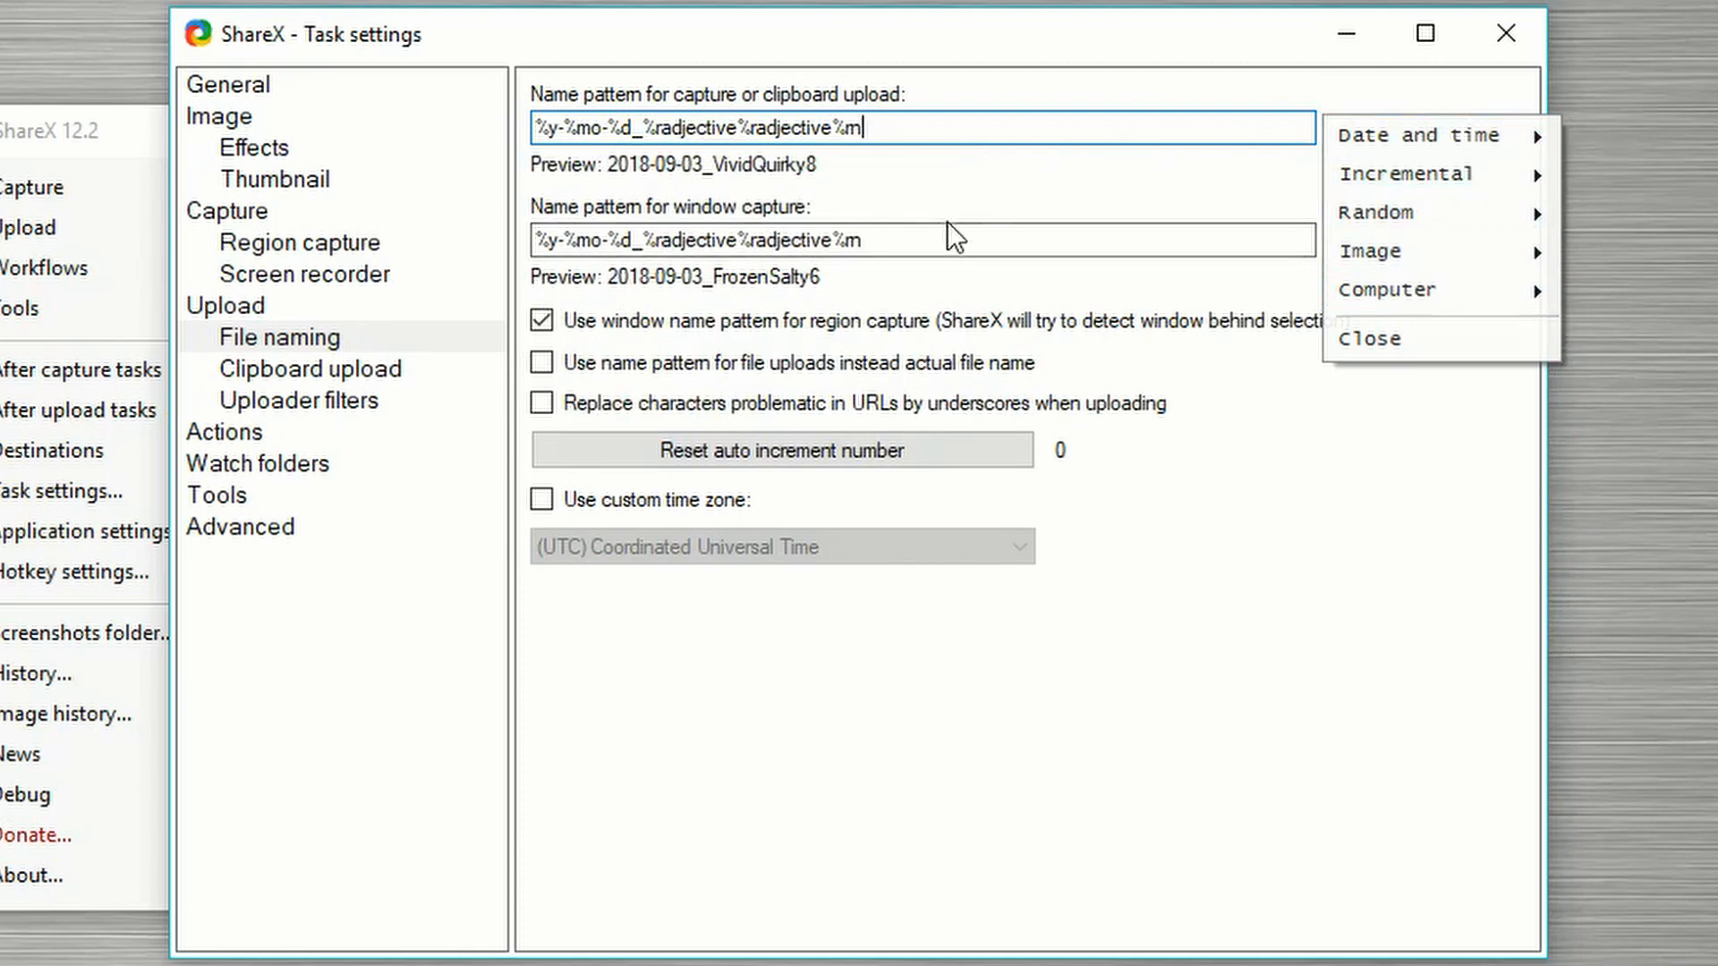
click(924, 238)
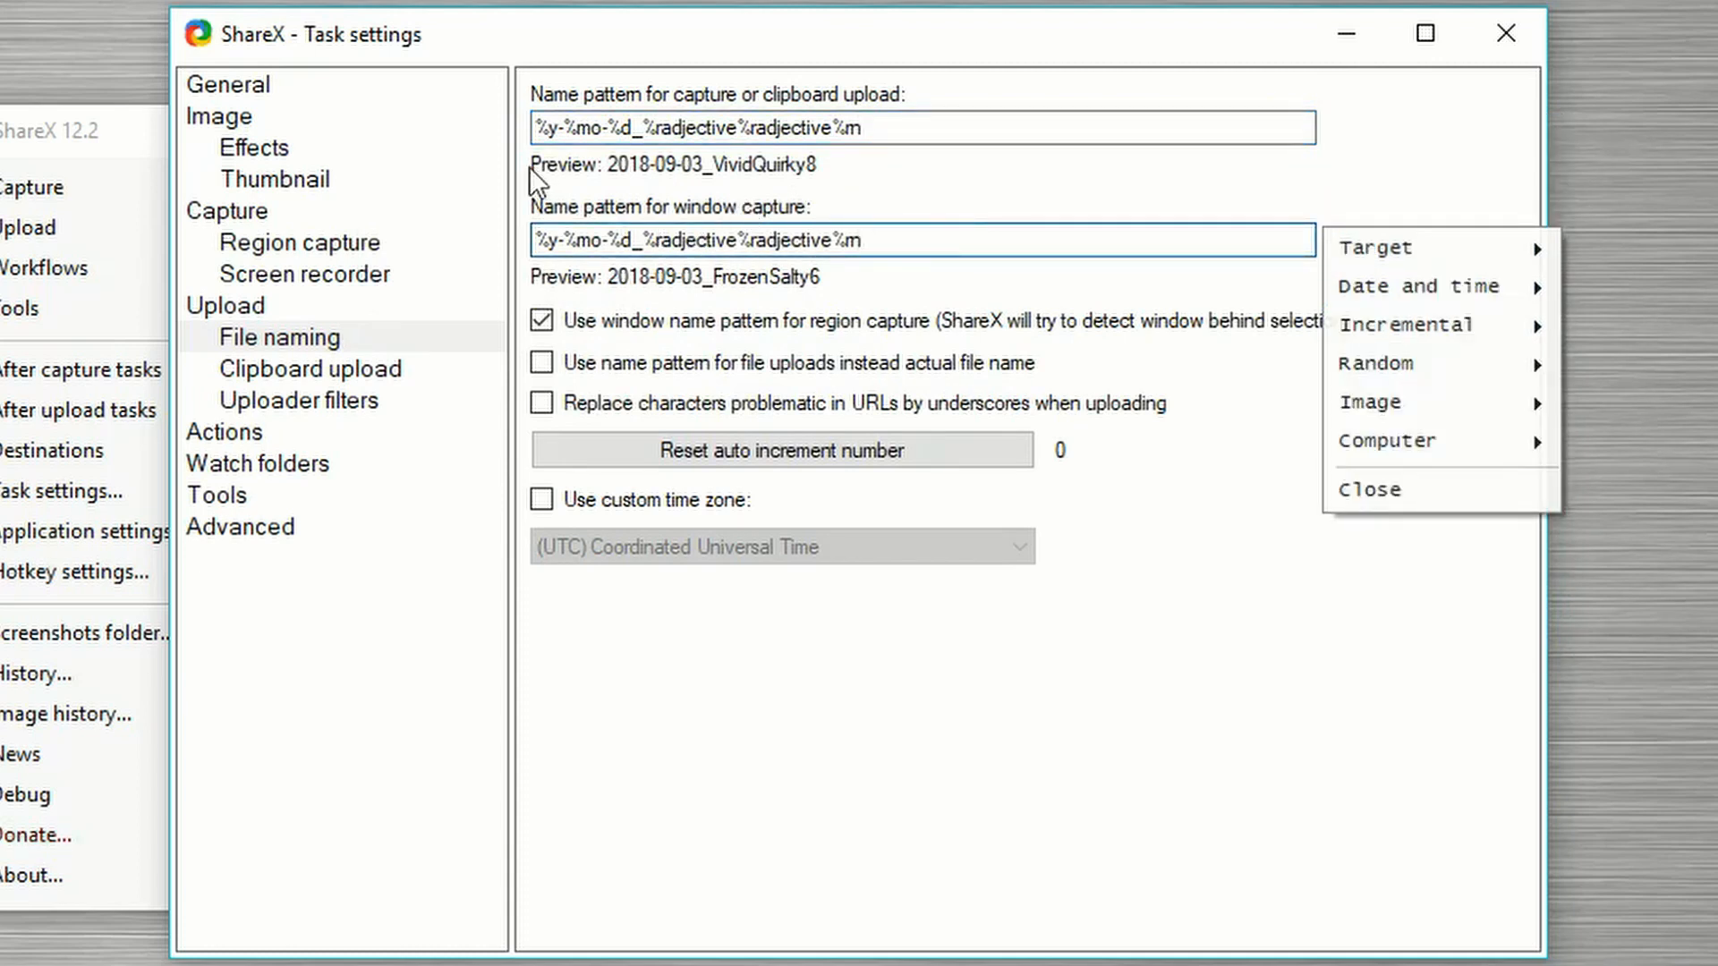
click(540, 125)
drag(538, 125, 631, 131)
click(574, 132)
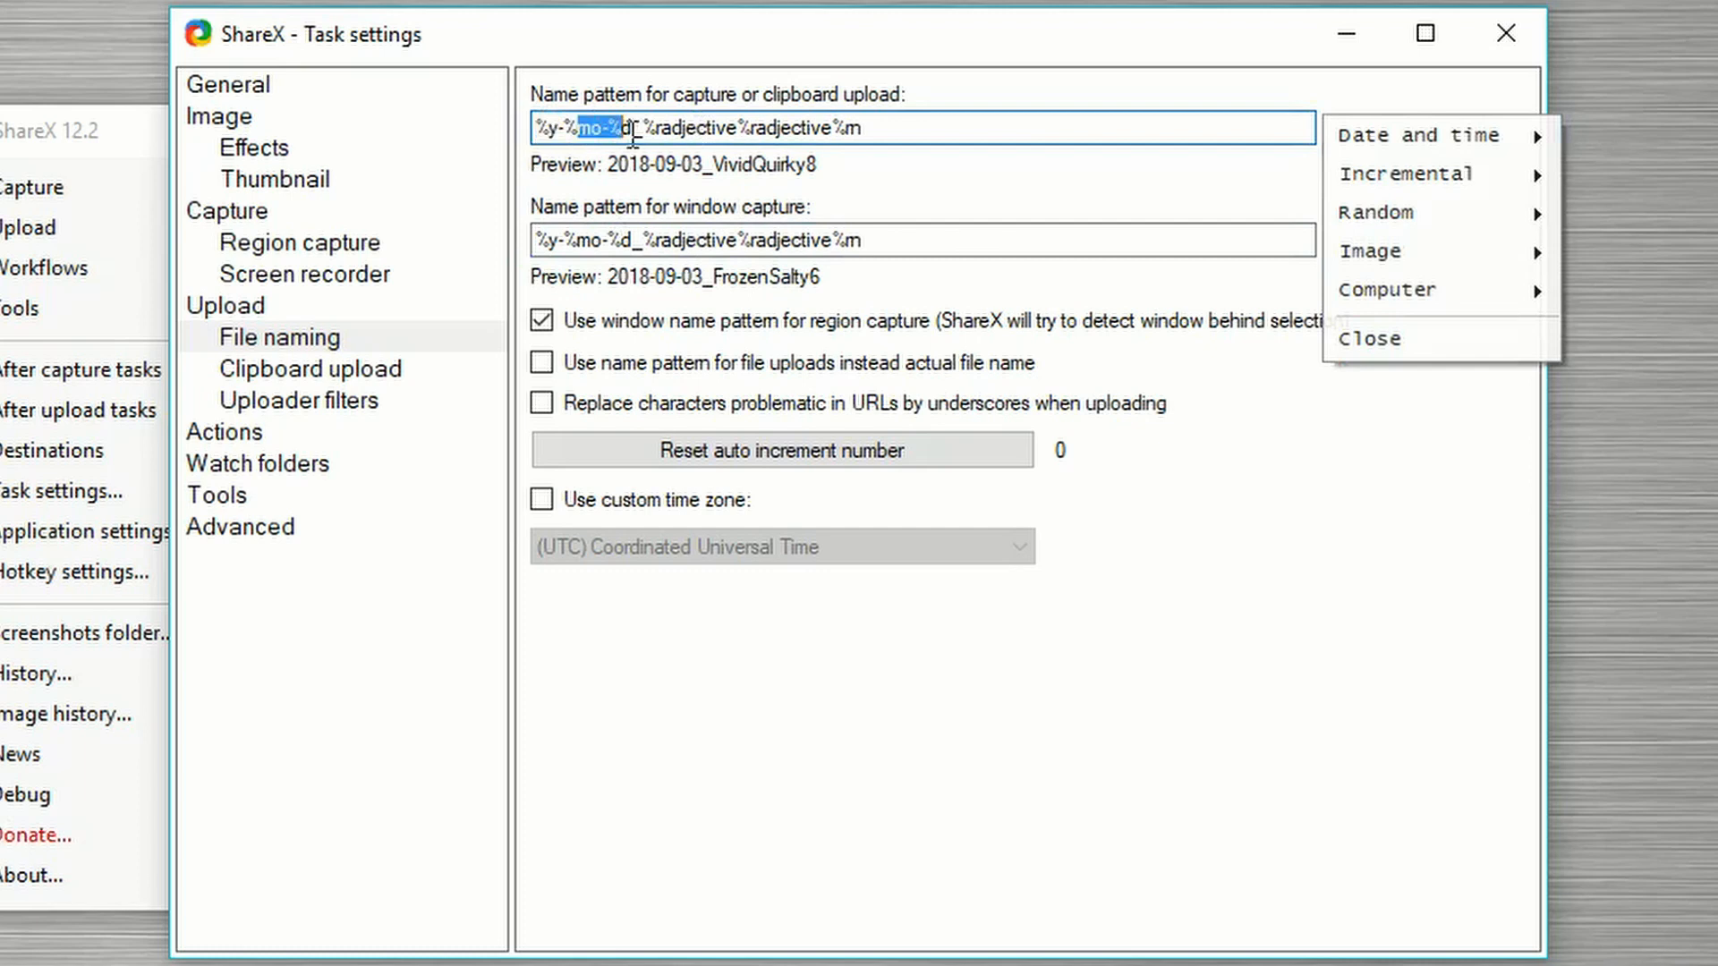
click(632, 131)
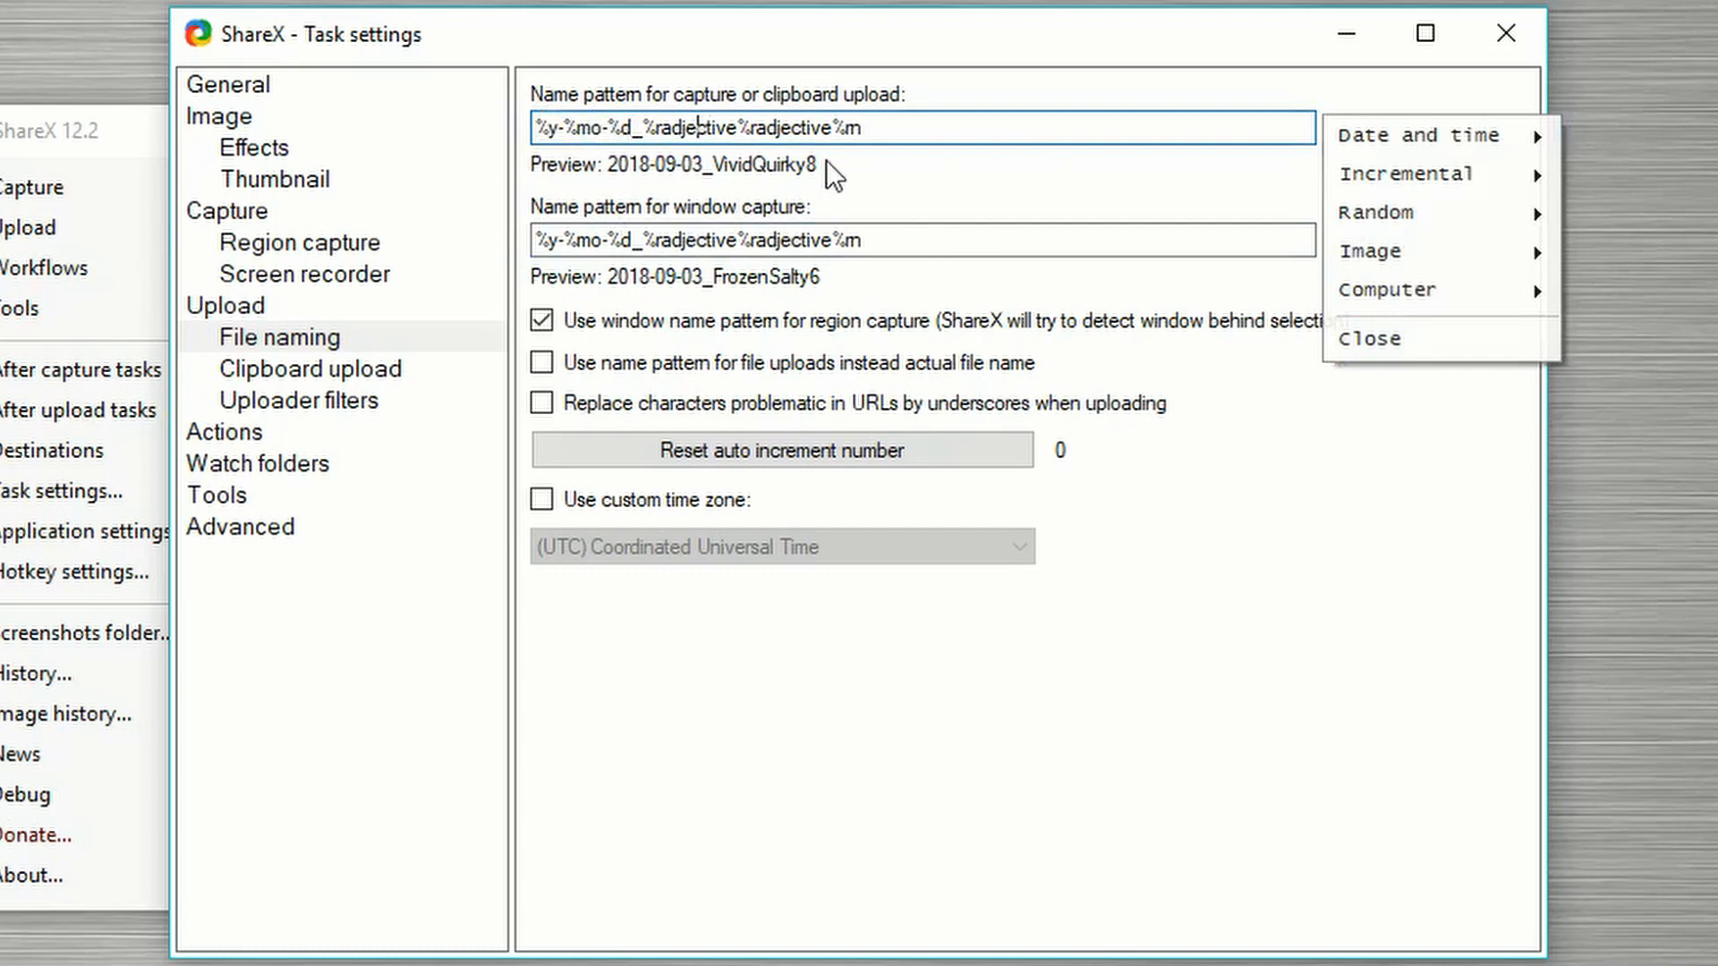
click(812, 127)
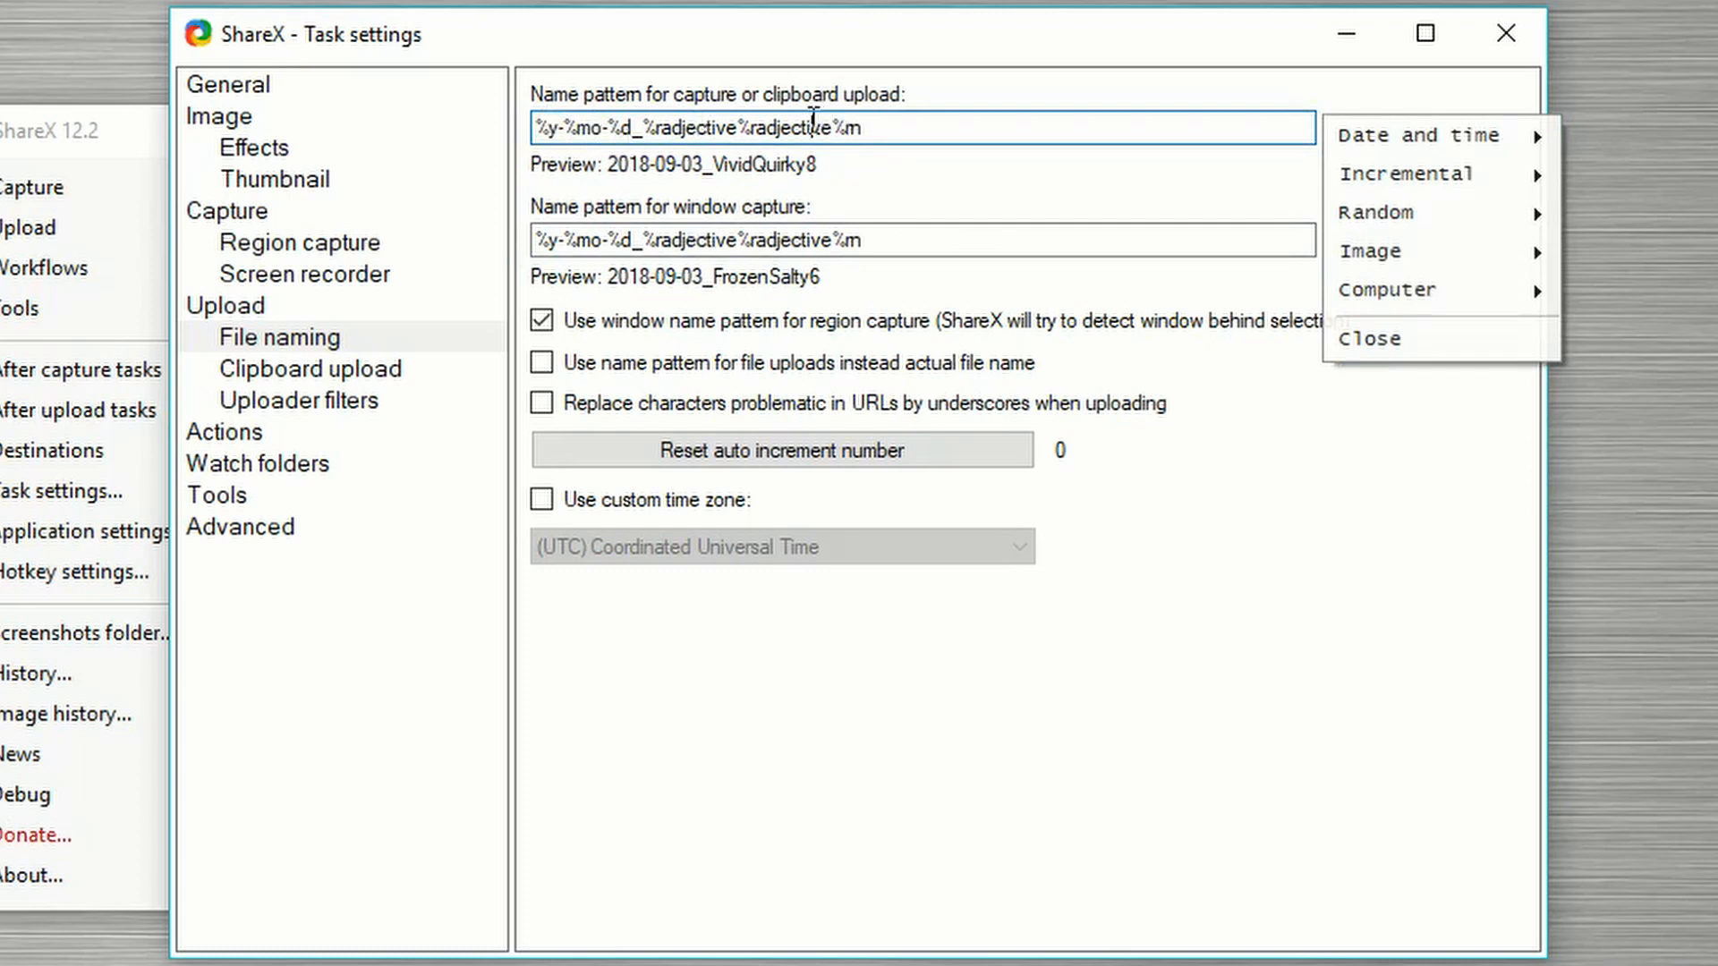
click(904, 128)
Step: Examine the window capture name pattern and the available naming codes, and dismiss the code list without changing either pattern
click(916, 237)
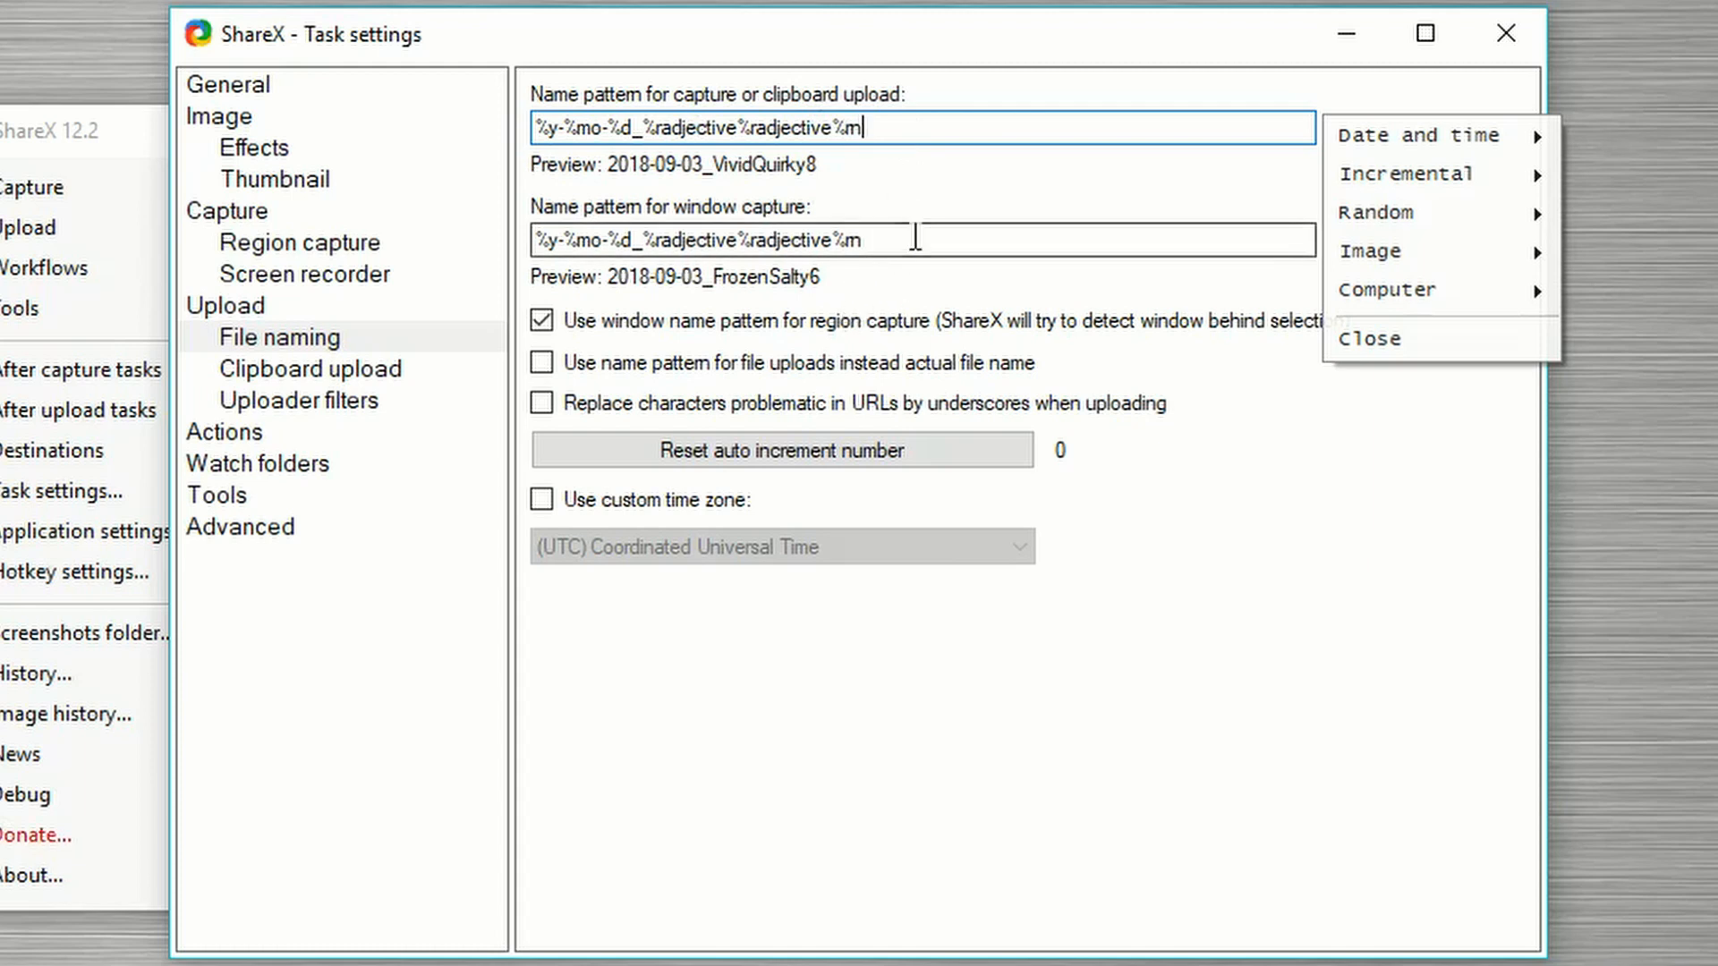
drag(915, 237, 470, 248)
click(940, 238)
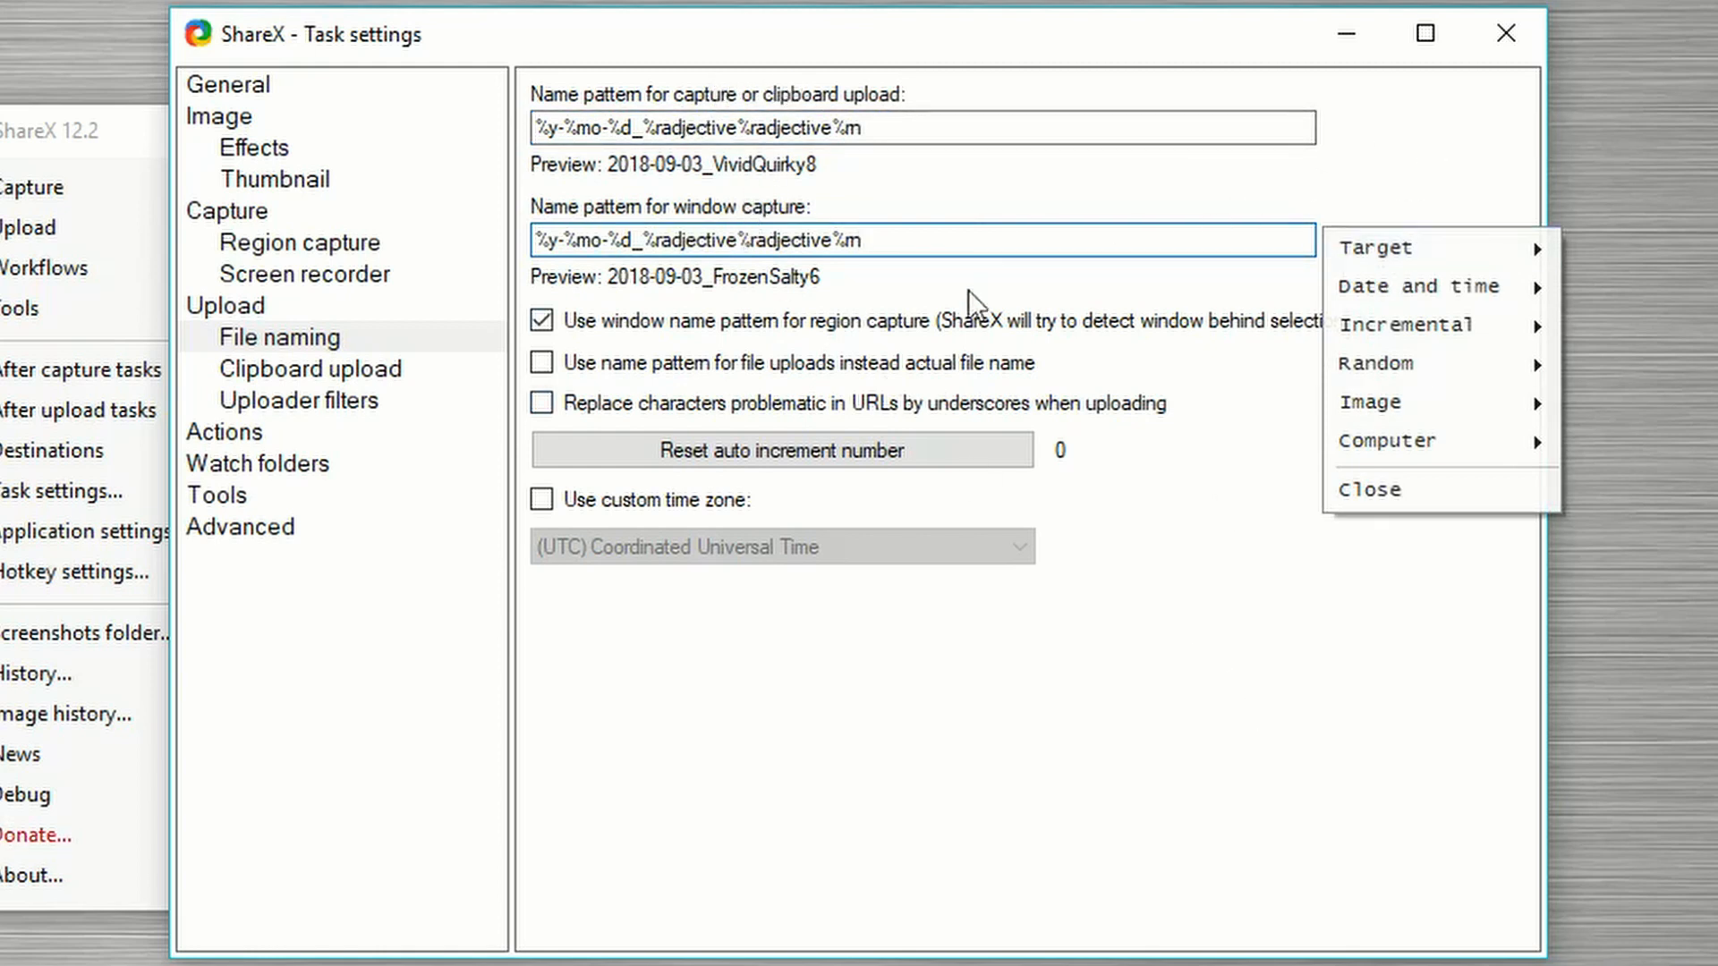
click(1041, 125)
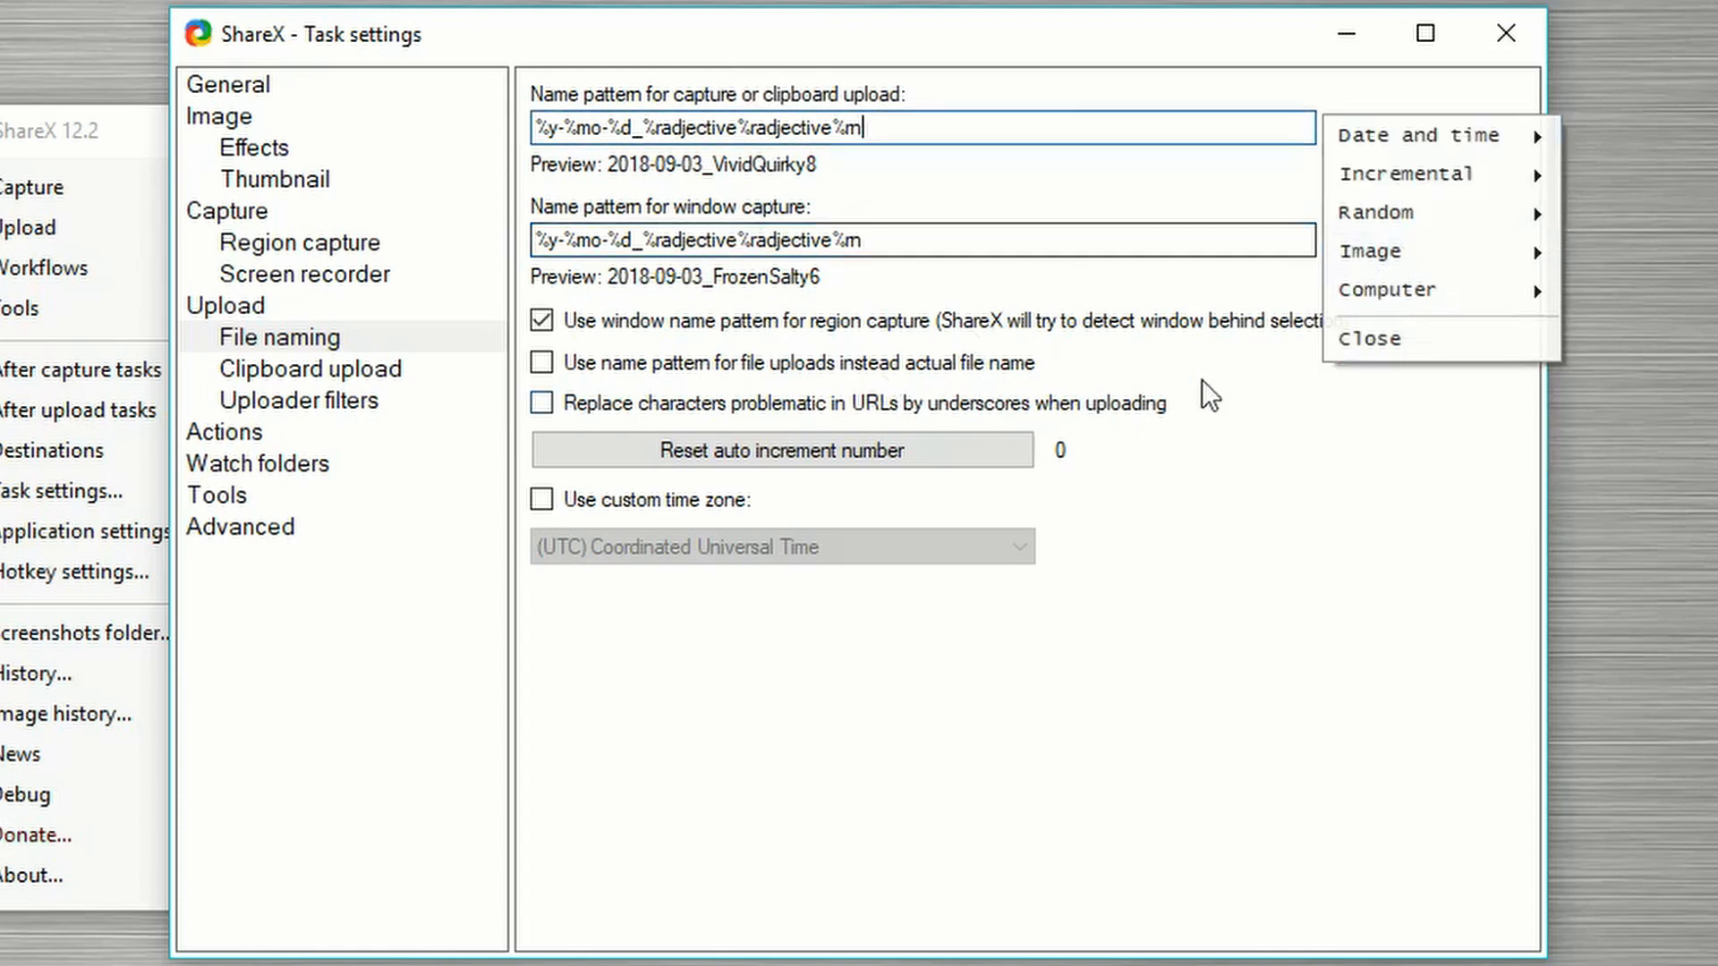
click(1362, 347)
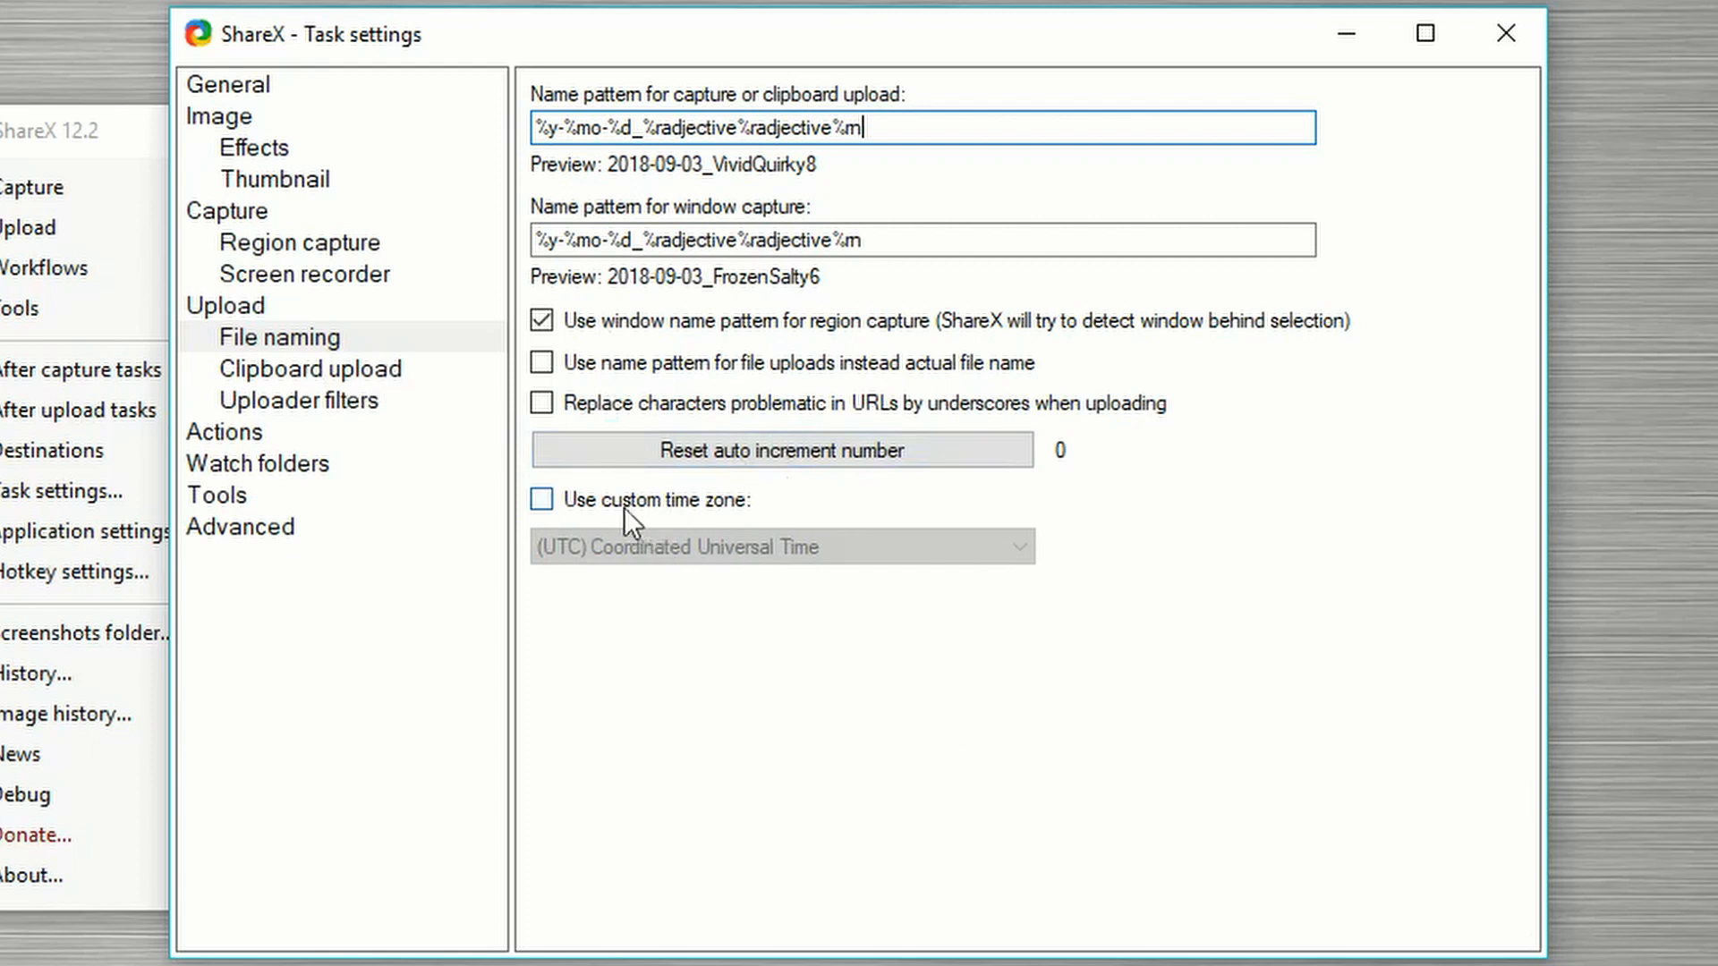
Step: Review the clipboard upload options and the uploader filter settings, including the available uploaders and the extension filter, without adding a filter
click(287, 370)
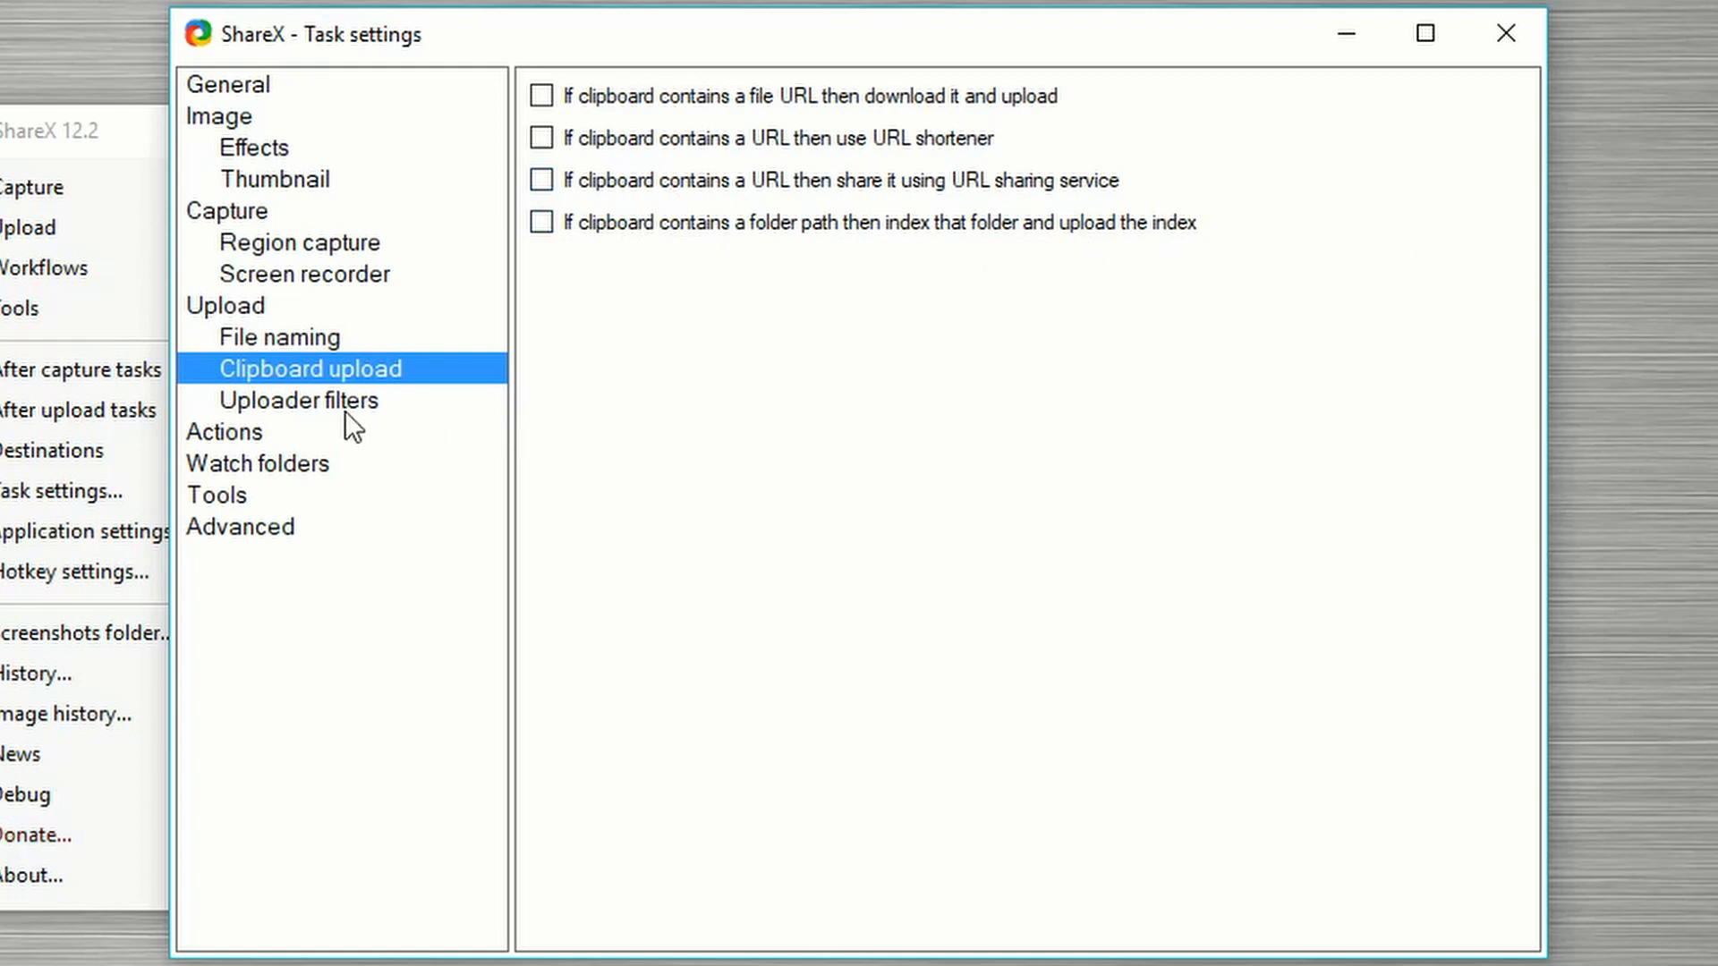
click(394, 399)
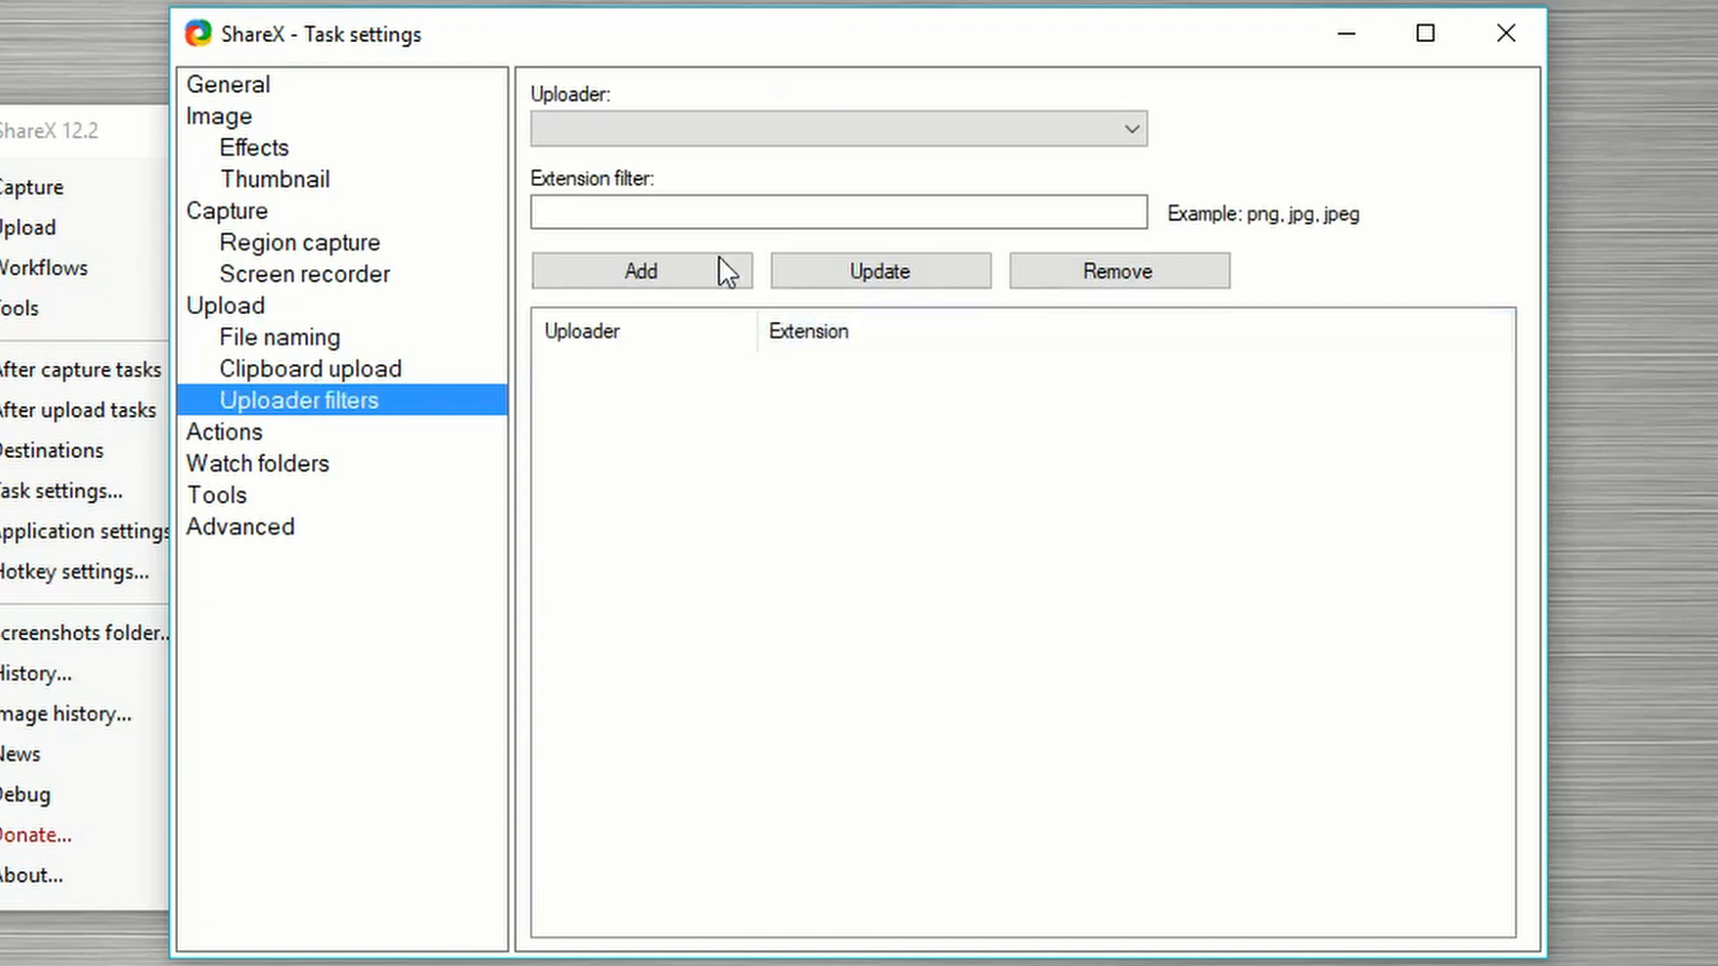
click(641, 128)
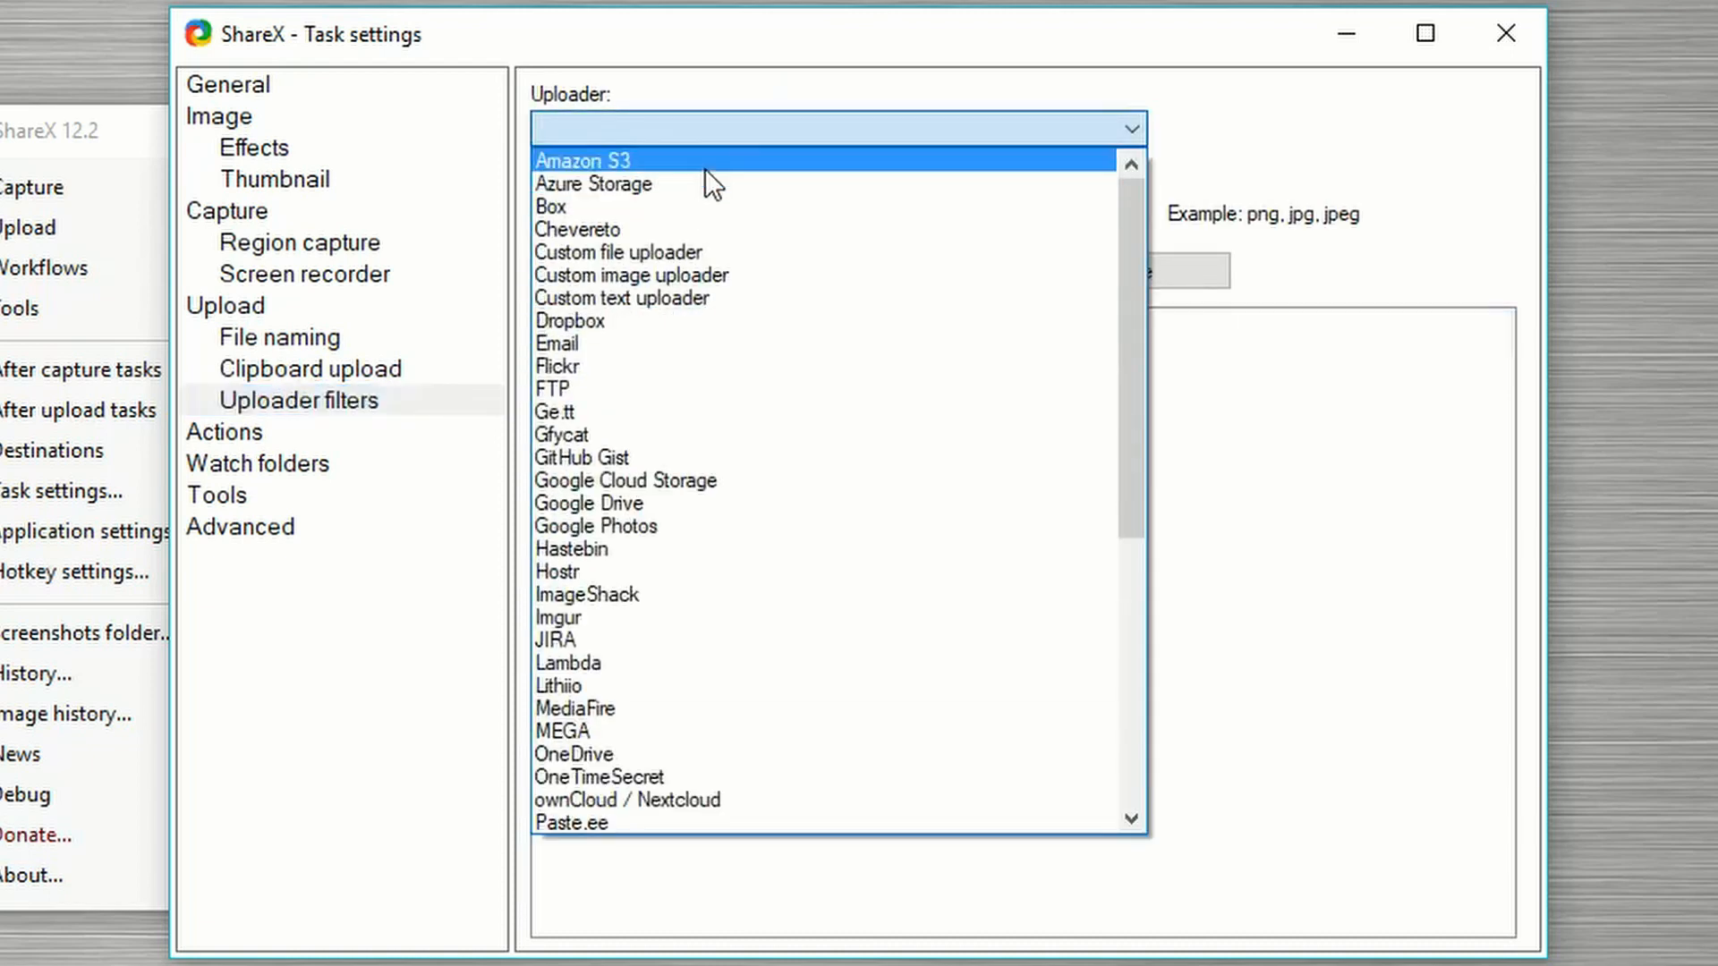
click(757, 125)
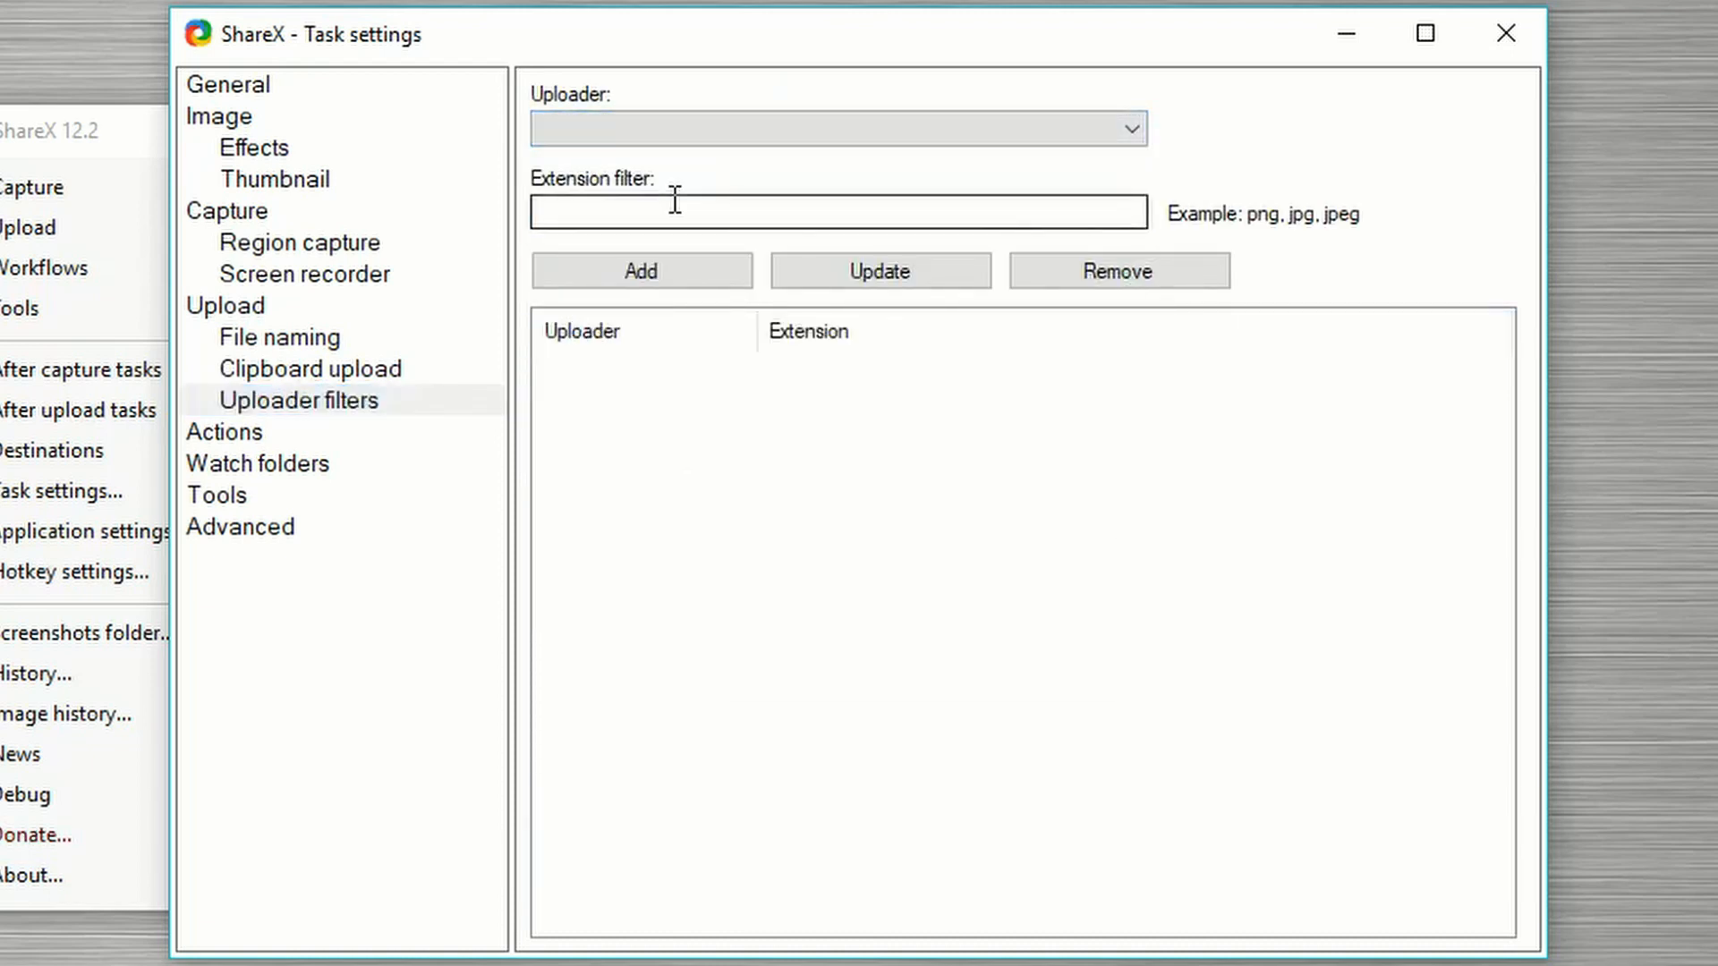
click(675, 199)
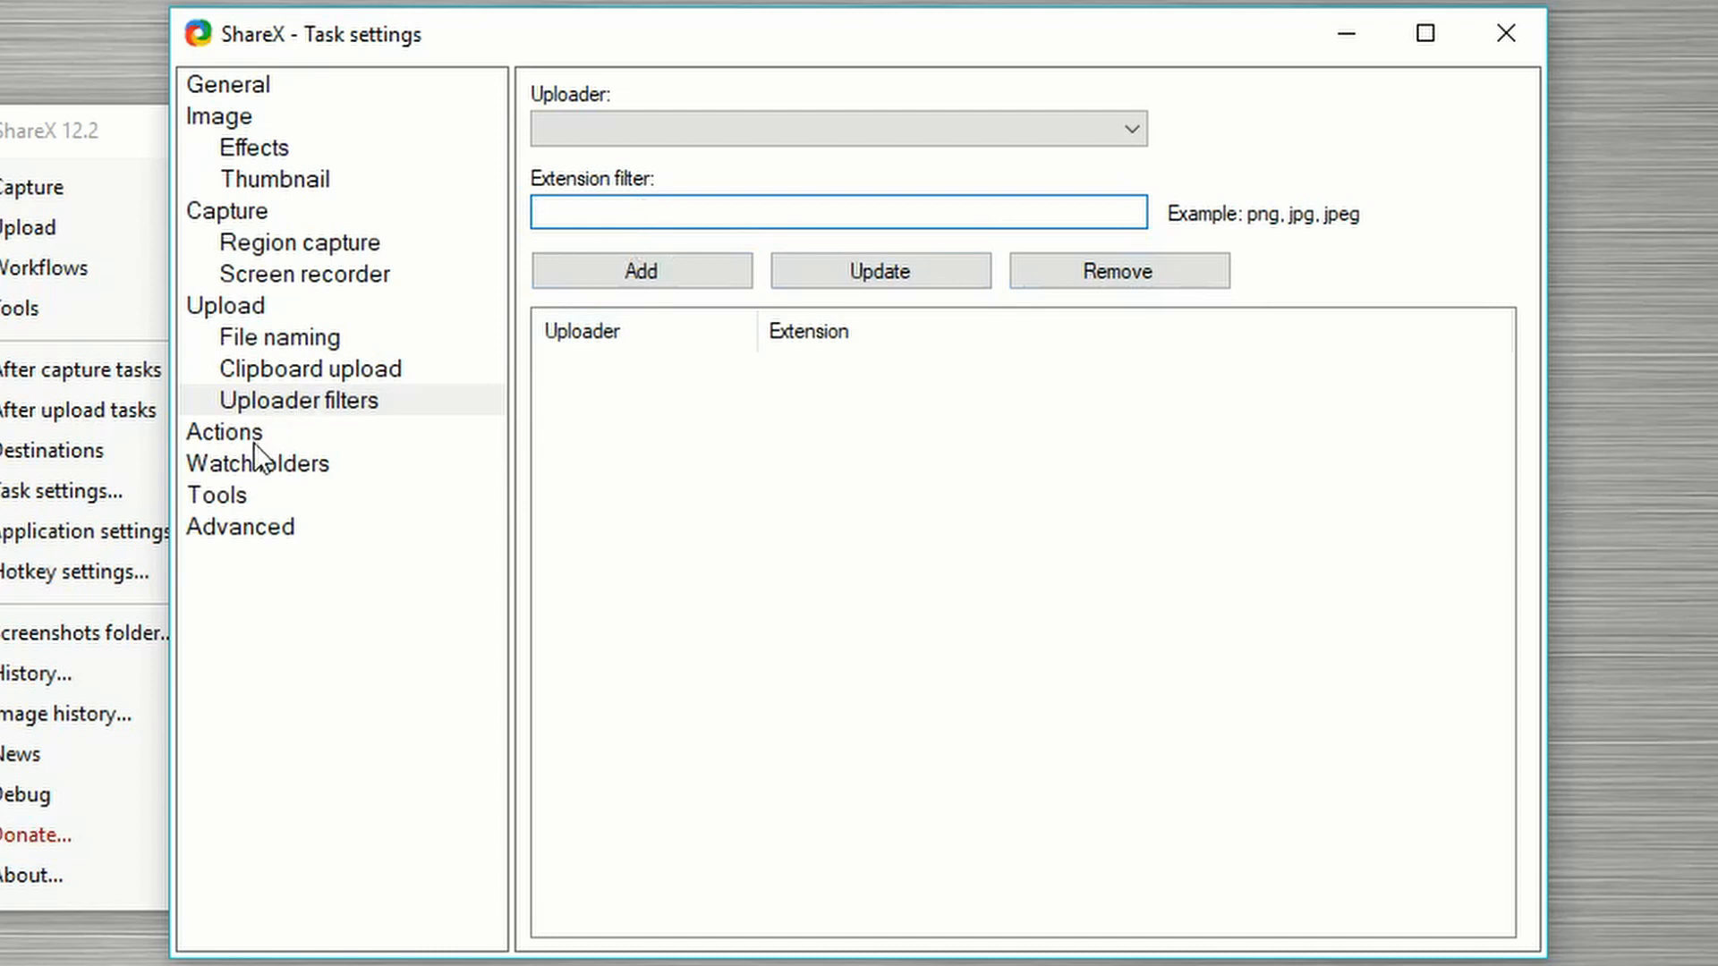
Step: Open the actions settings, inspect the new action form and its argument codes, and cancel without adding an action
click(278, 431)
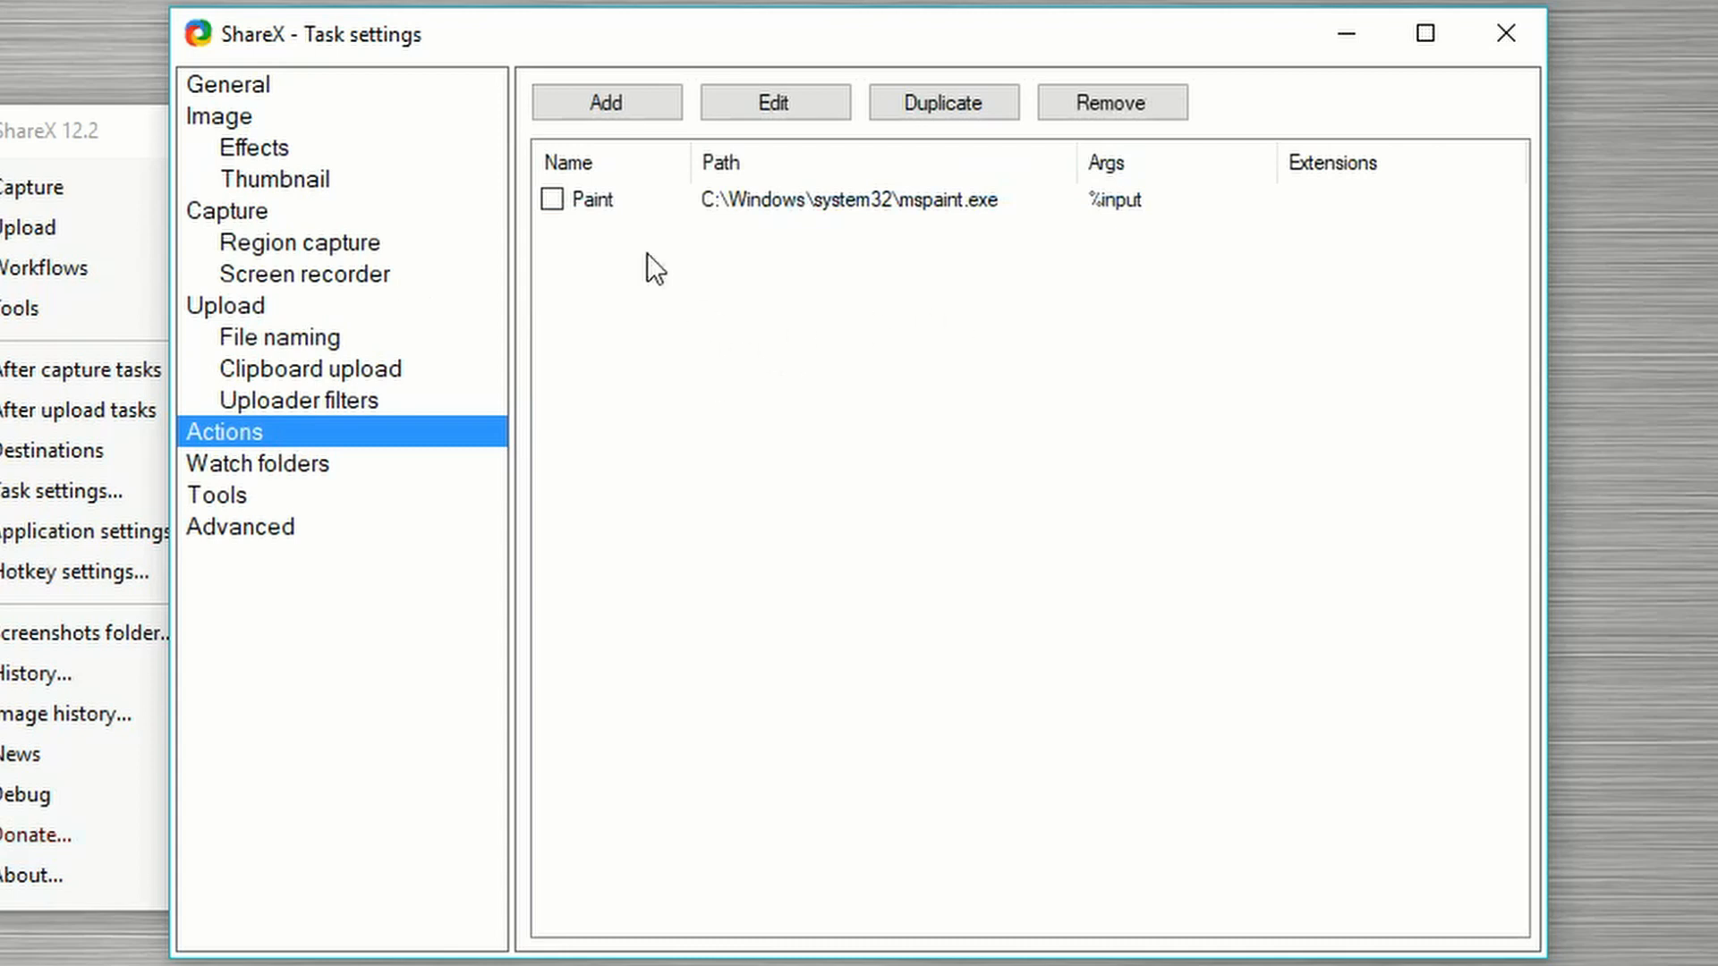
click(627, 100)
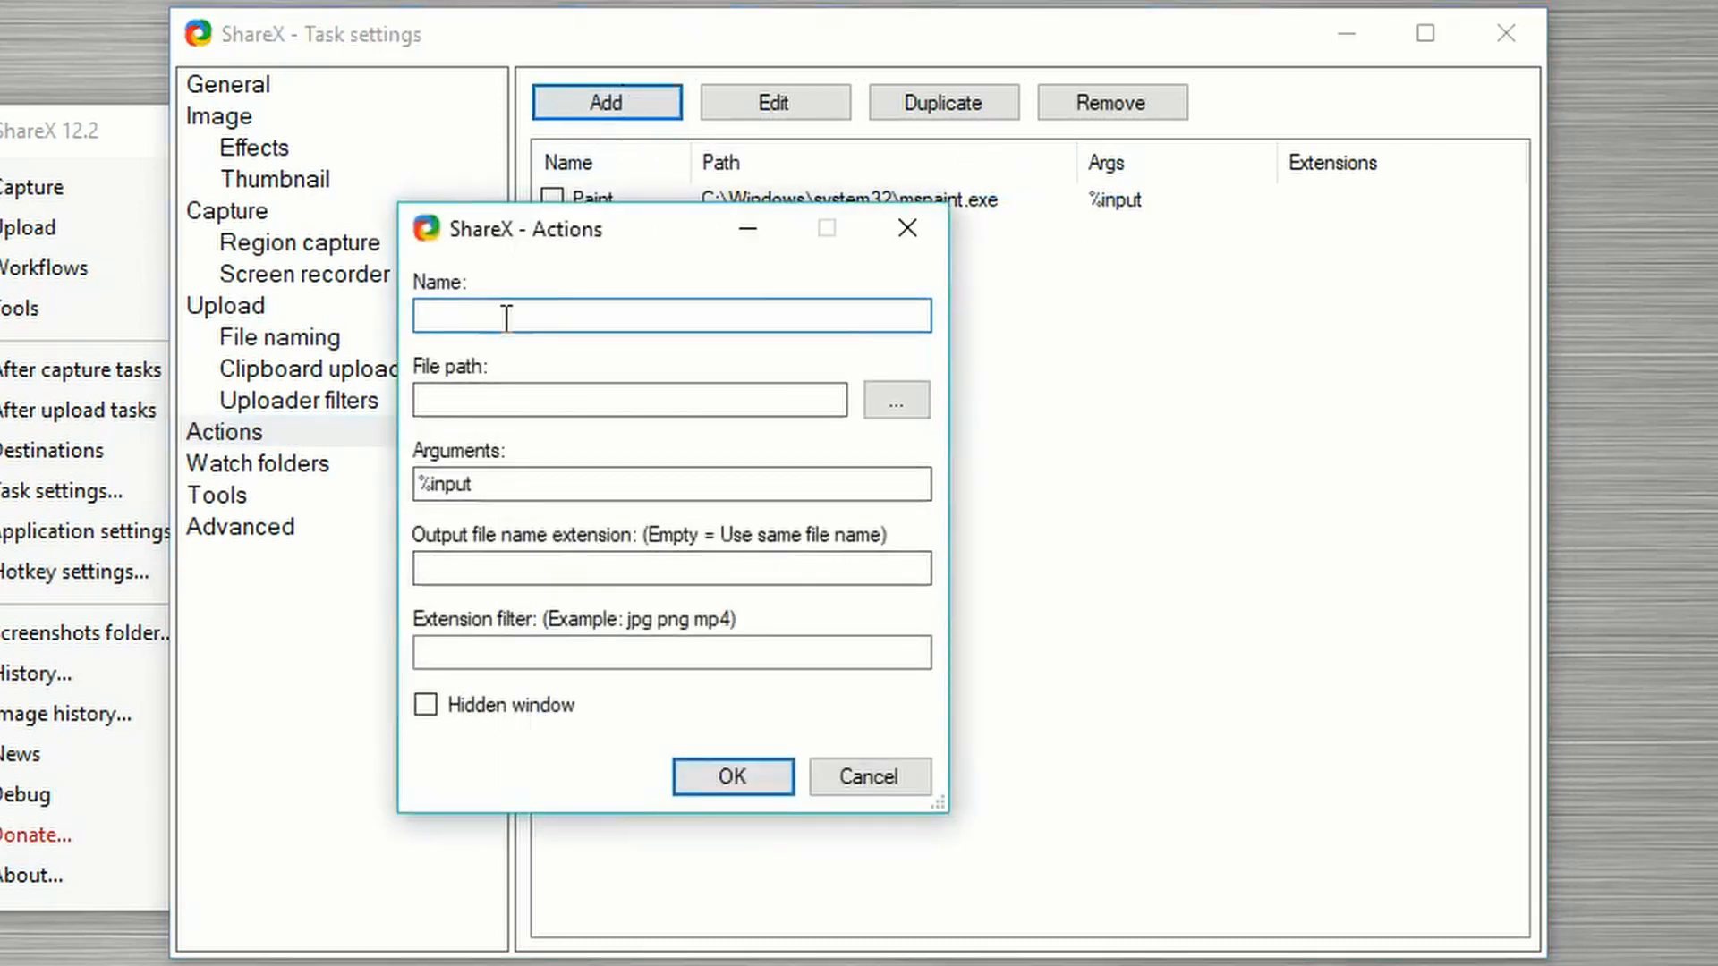
click(583, 490)
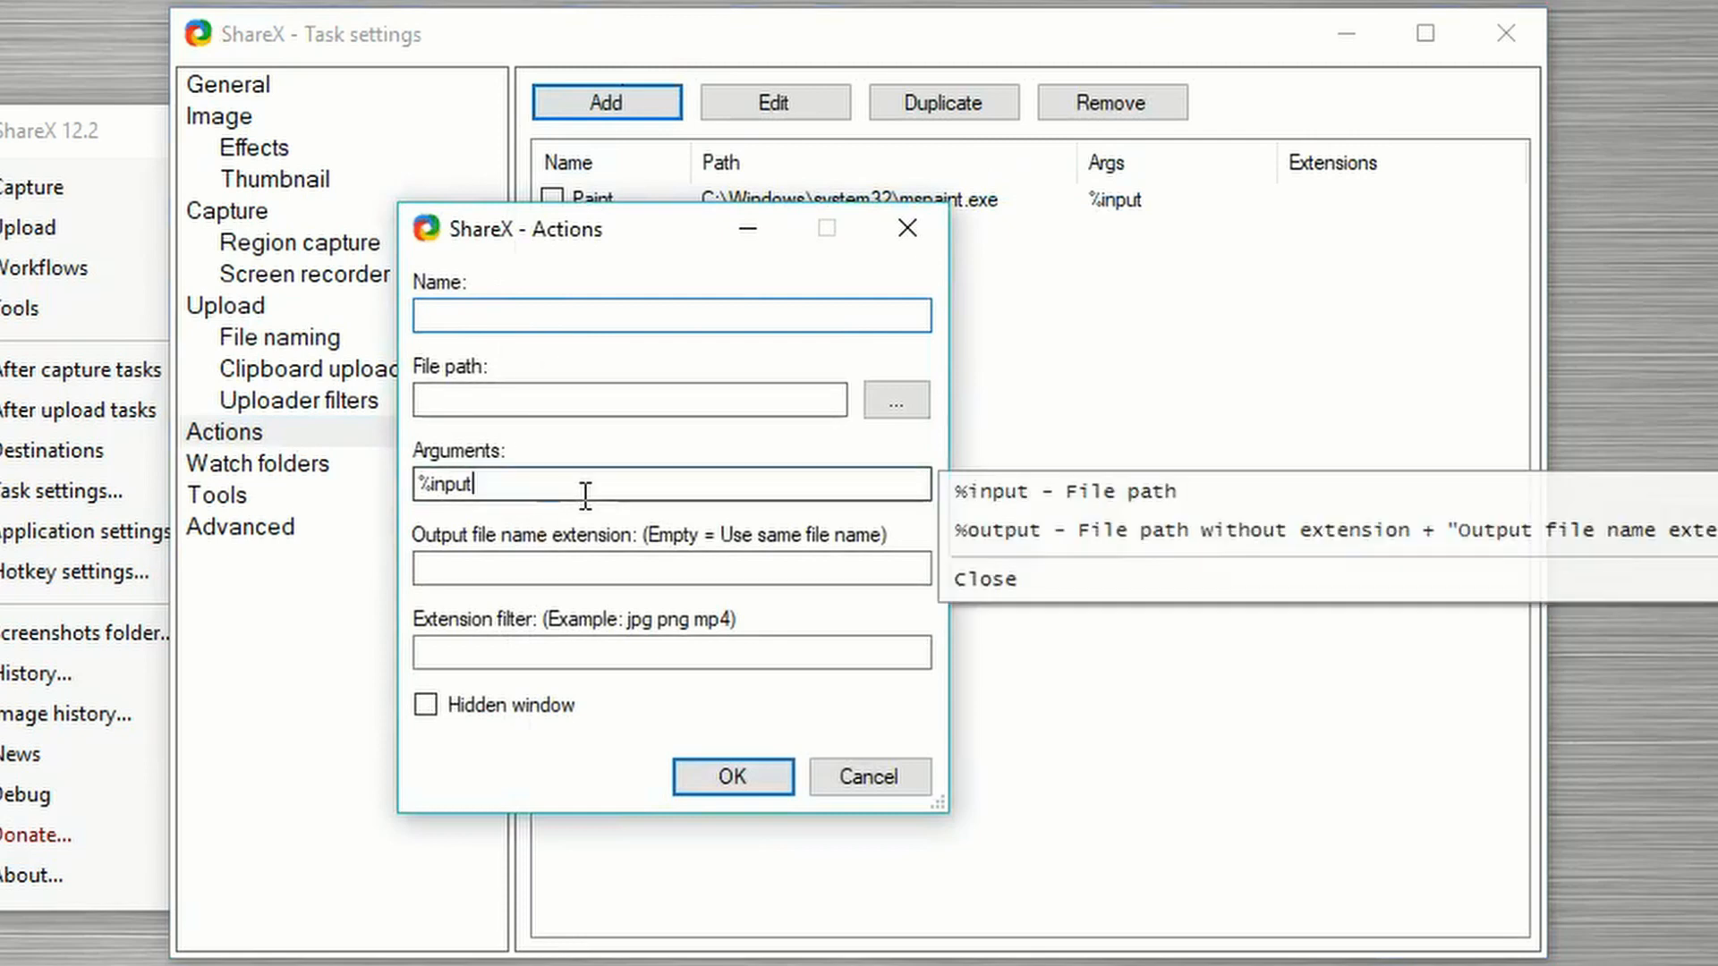
click(898, 781)
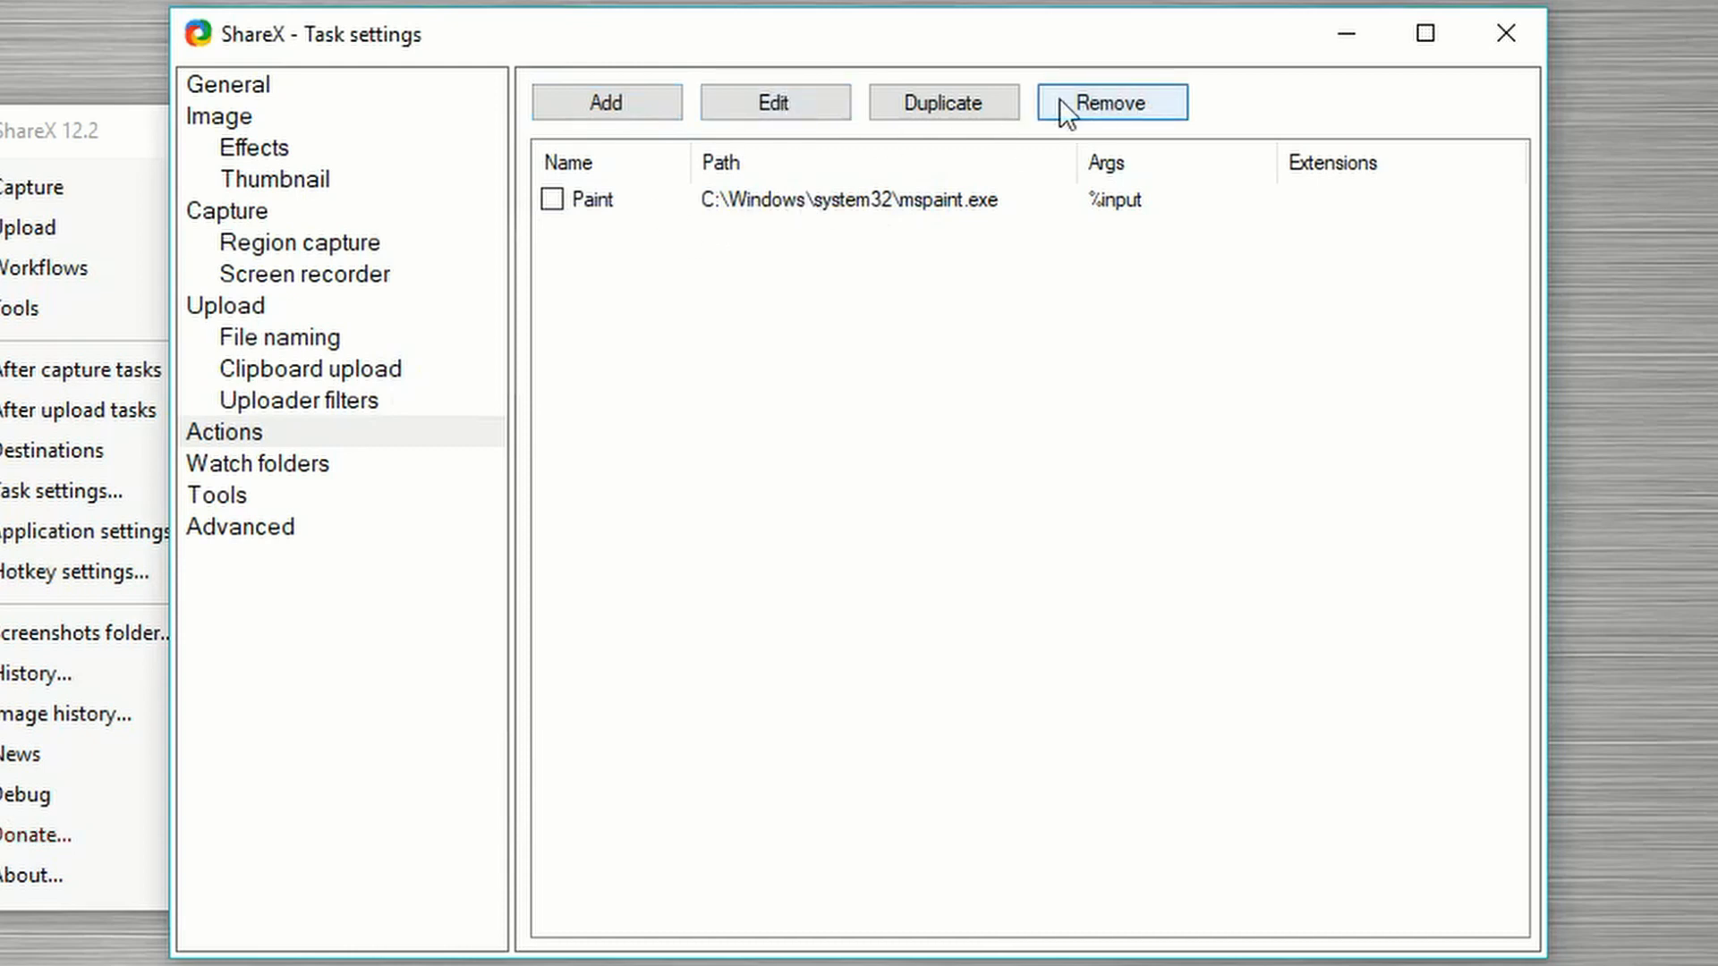
Step: Open the watch folders settings, inspect the folder path, filter and subdirectory options for a new watch folder, and cancel without adding one
click(292, 465)
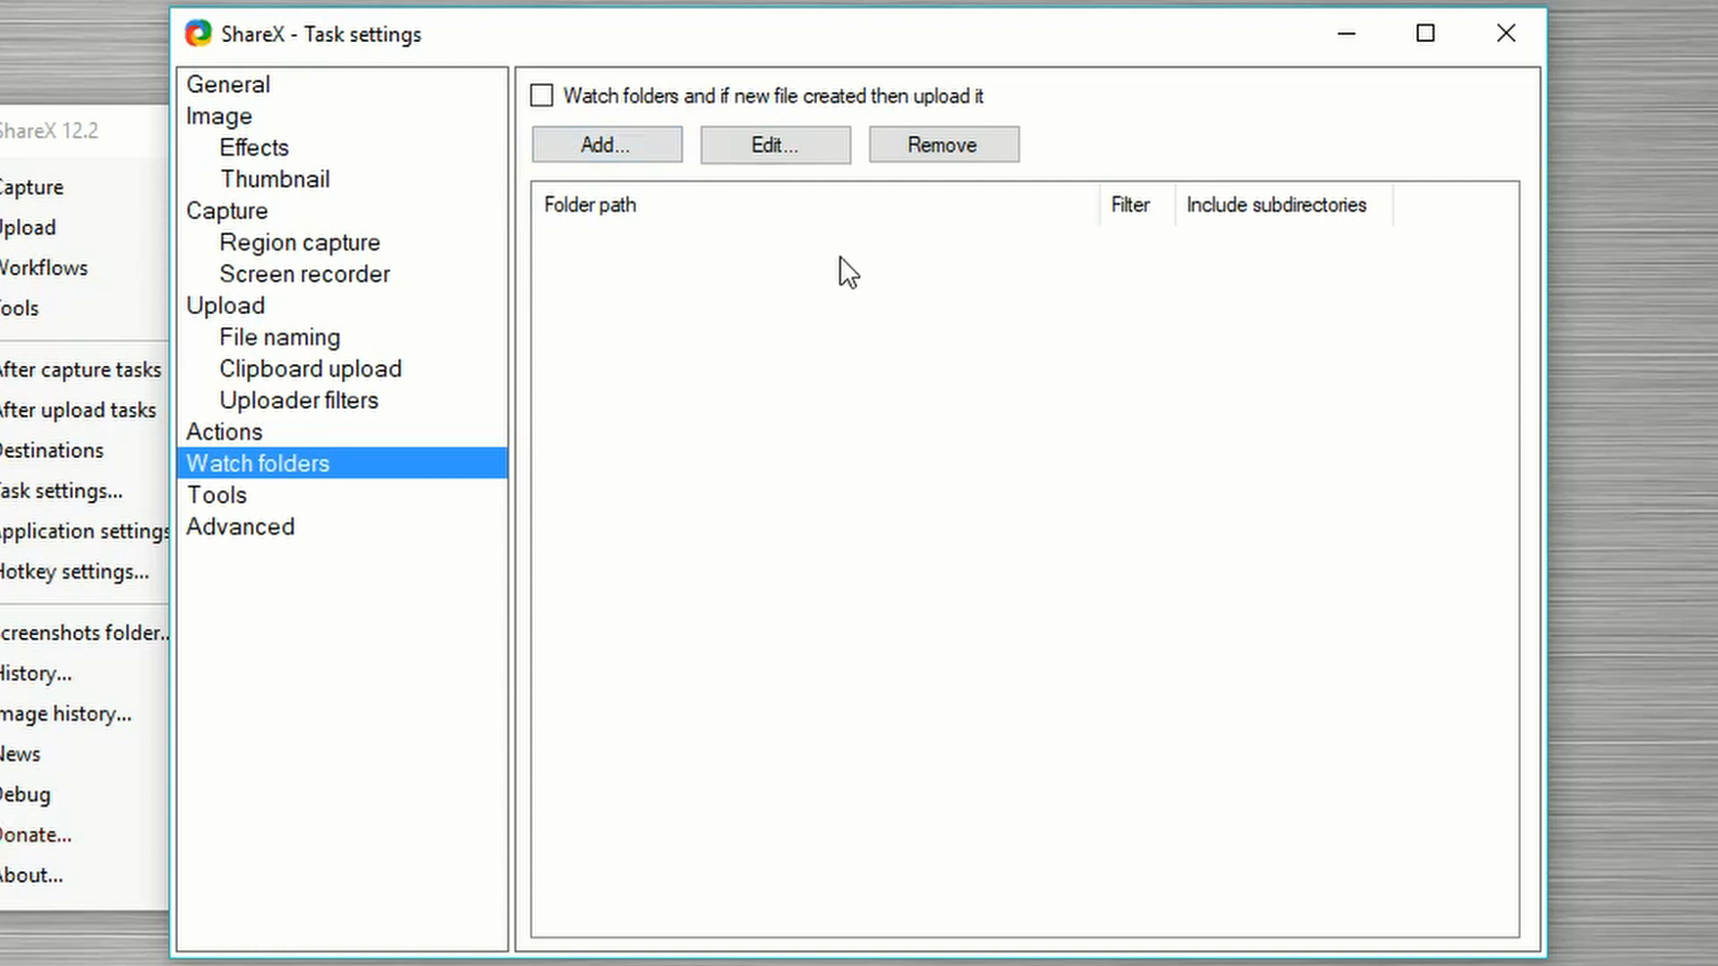
click(574, 157)
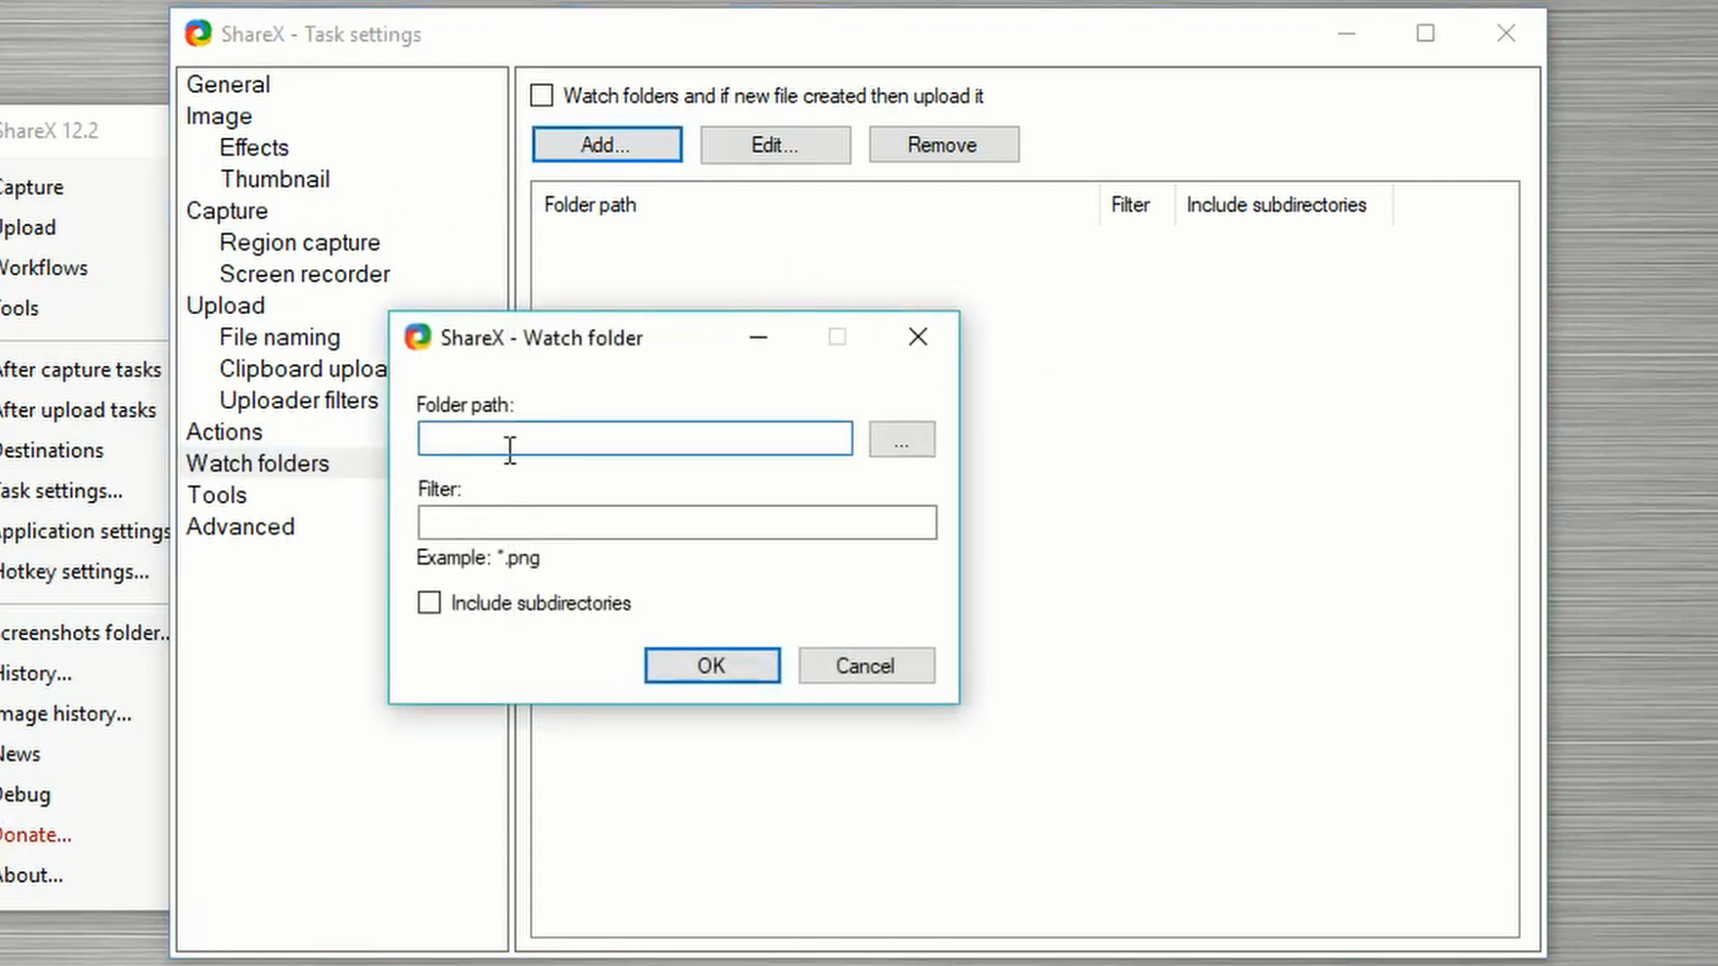
click(874, 662)
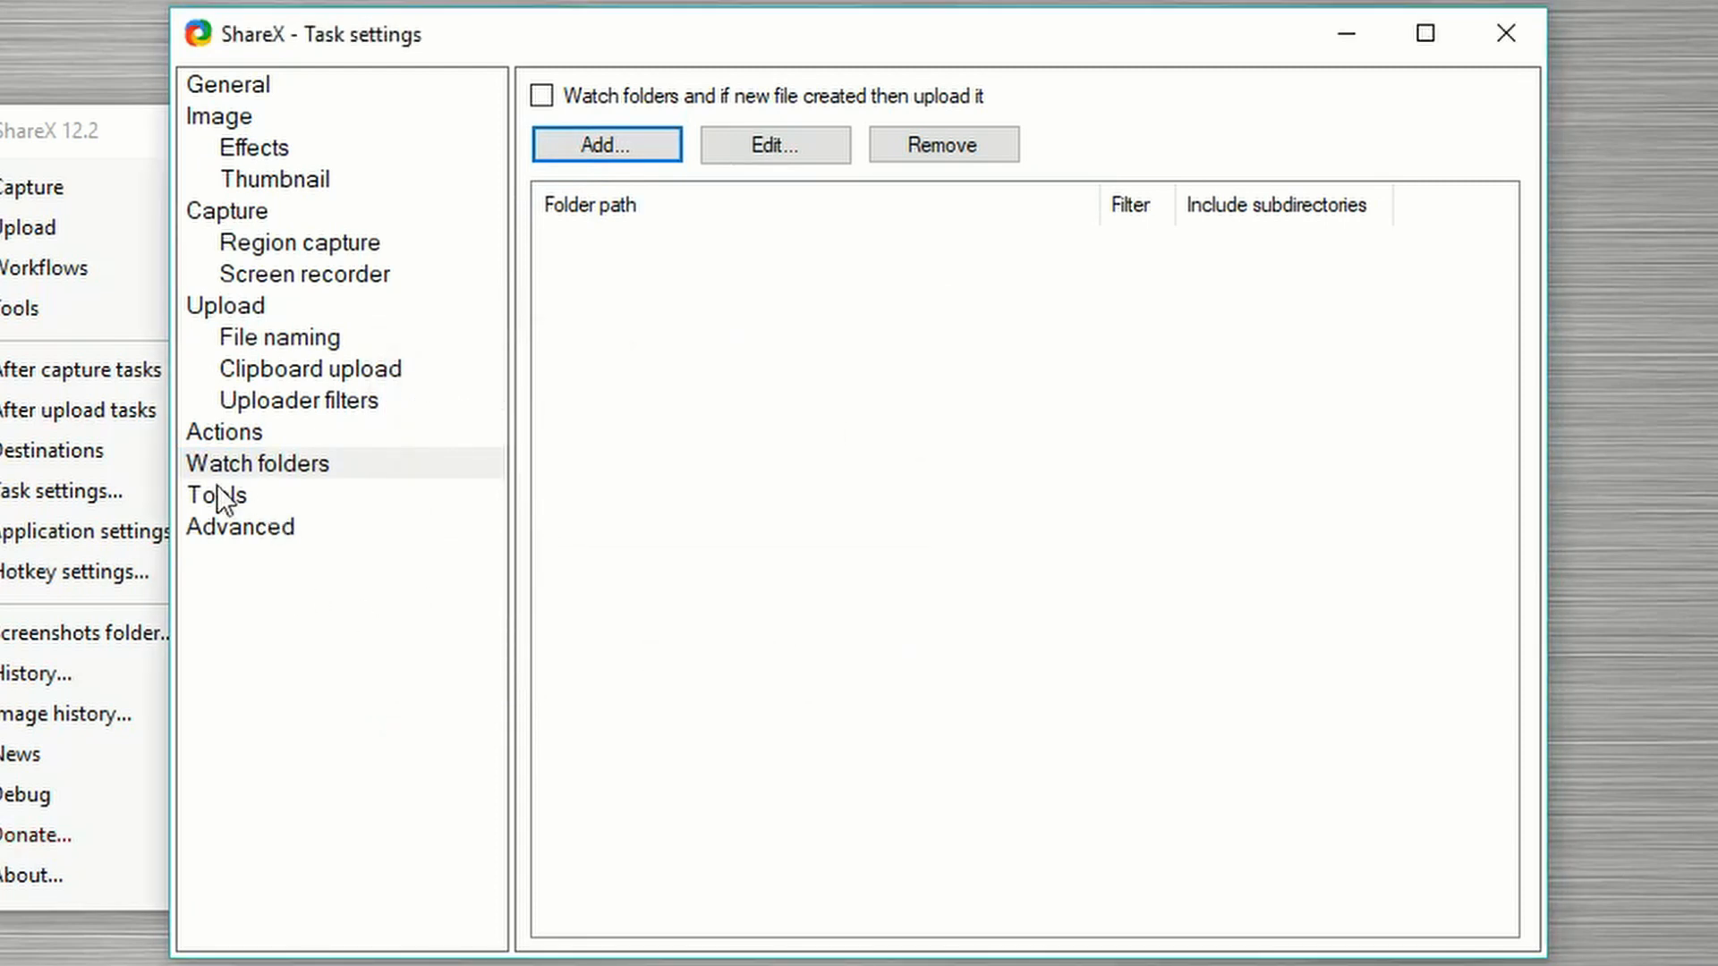
click(606, 146)
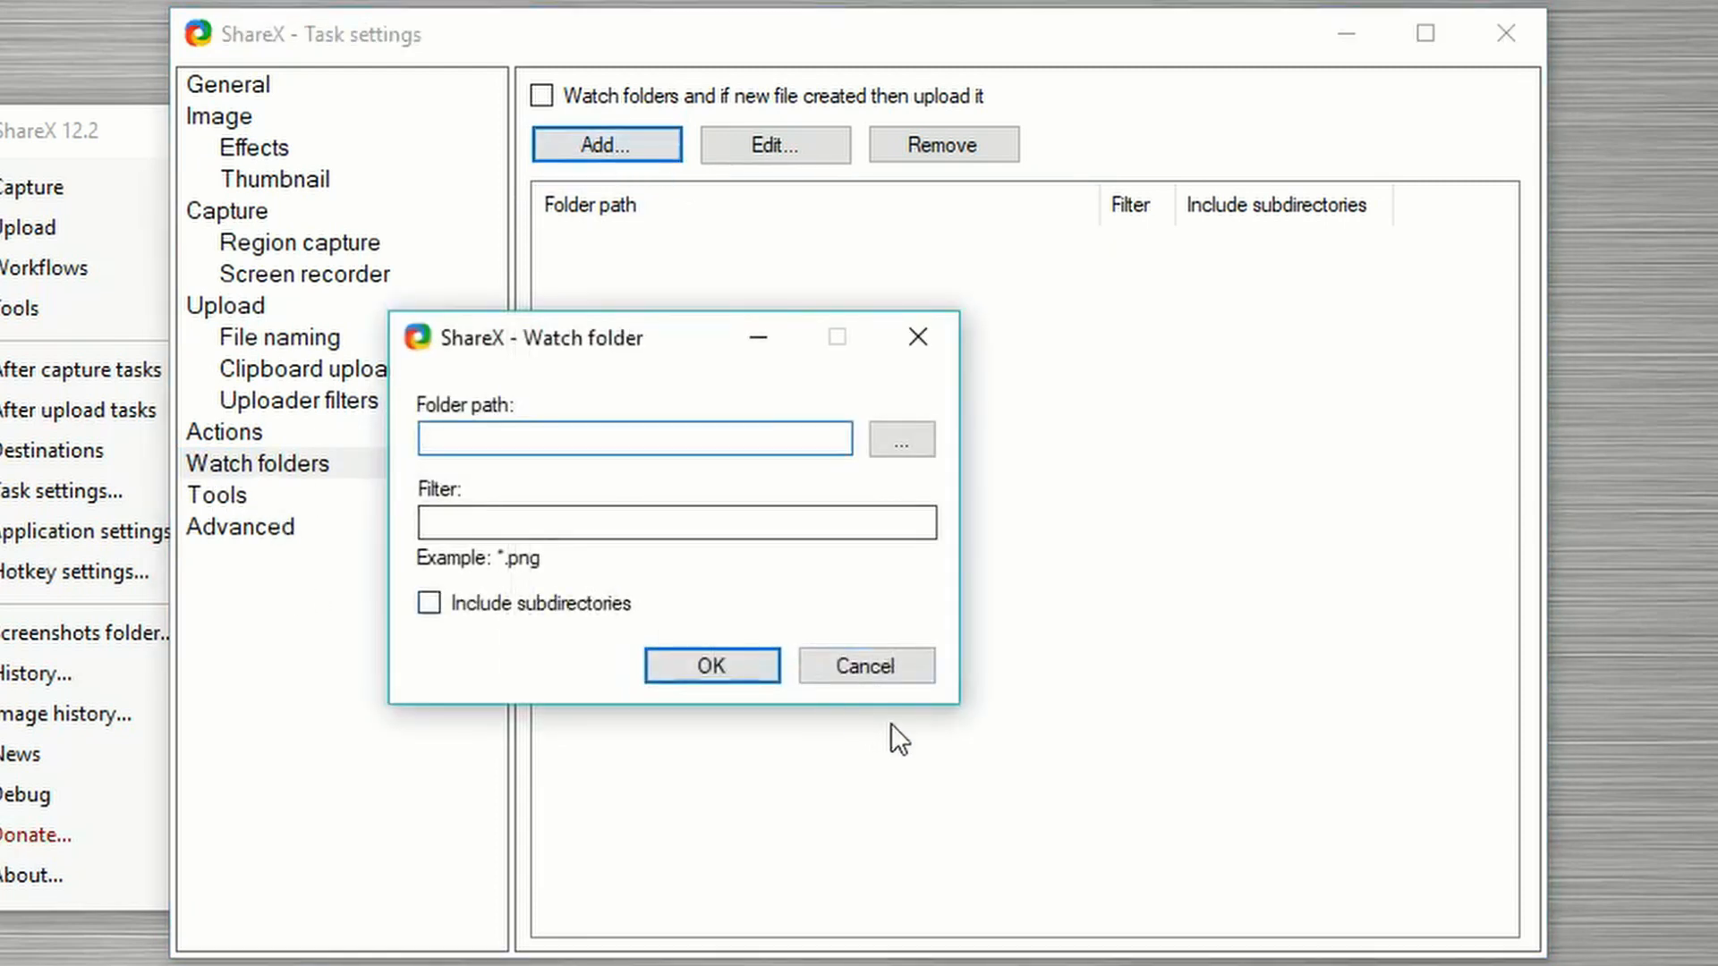
click(890, 667)
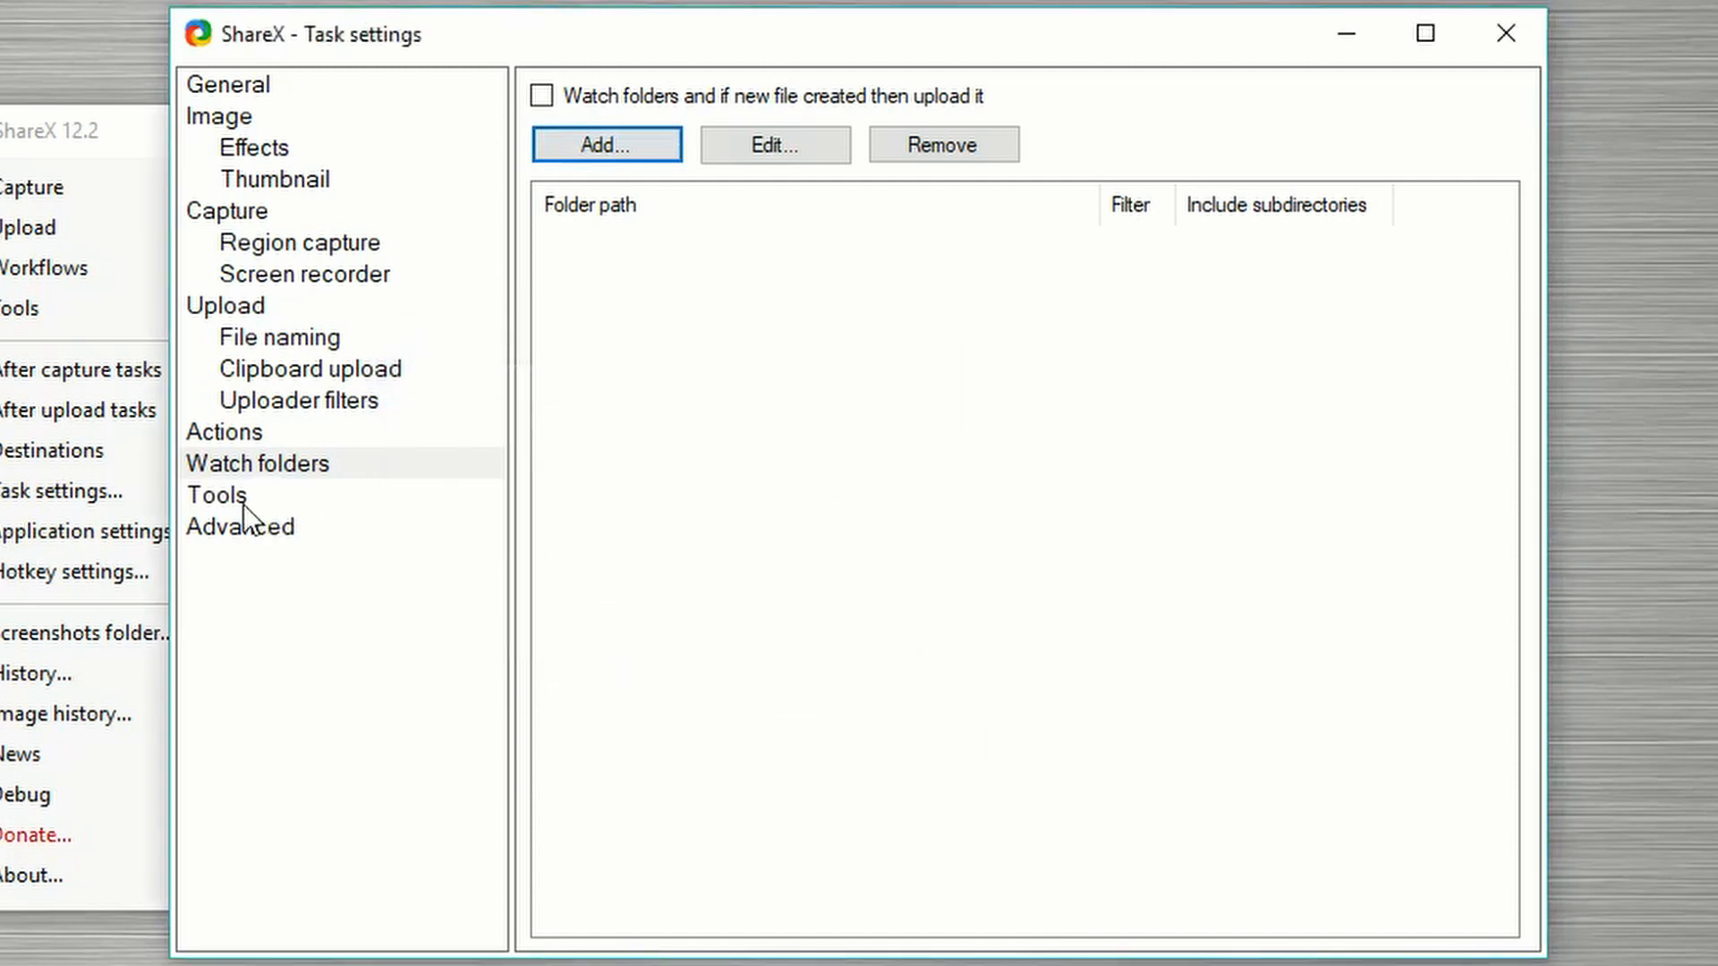
Step: Check the screen color picker format and look through the whole list of advanced task settings without changing anything
click(300, 496)
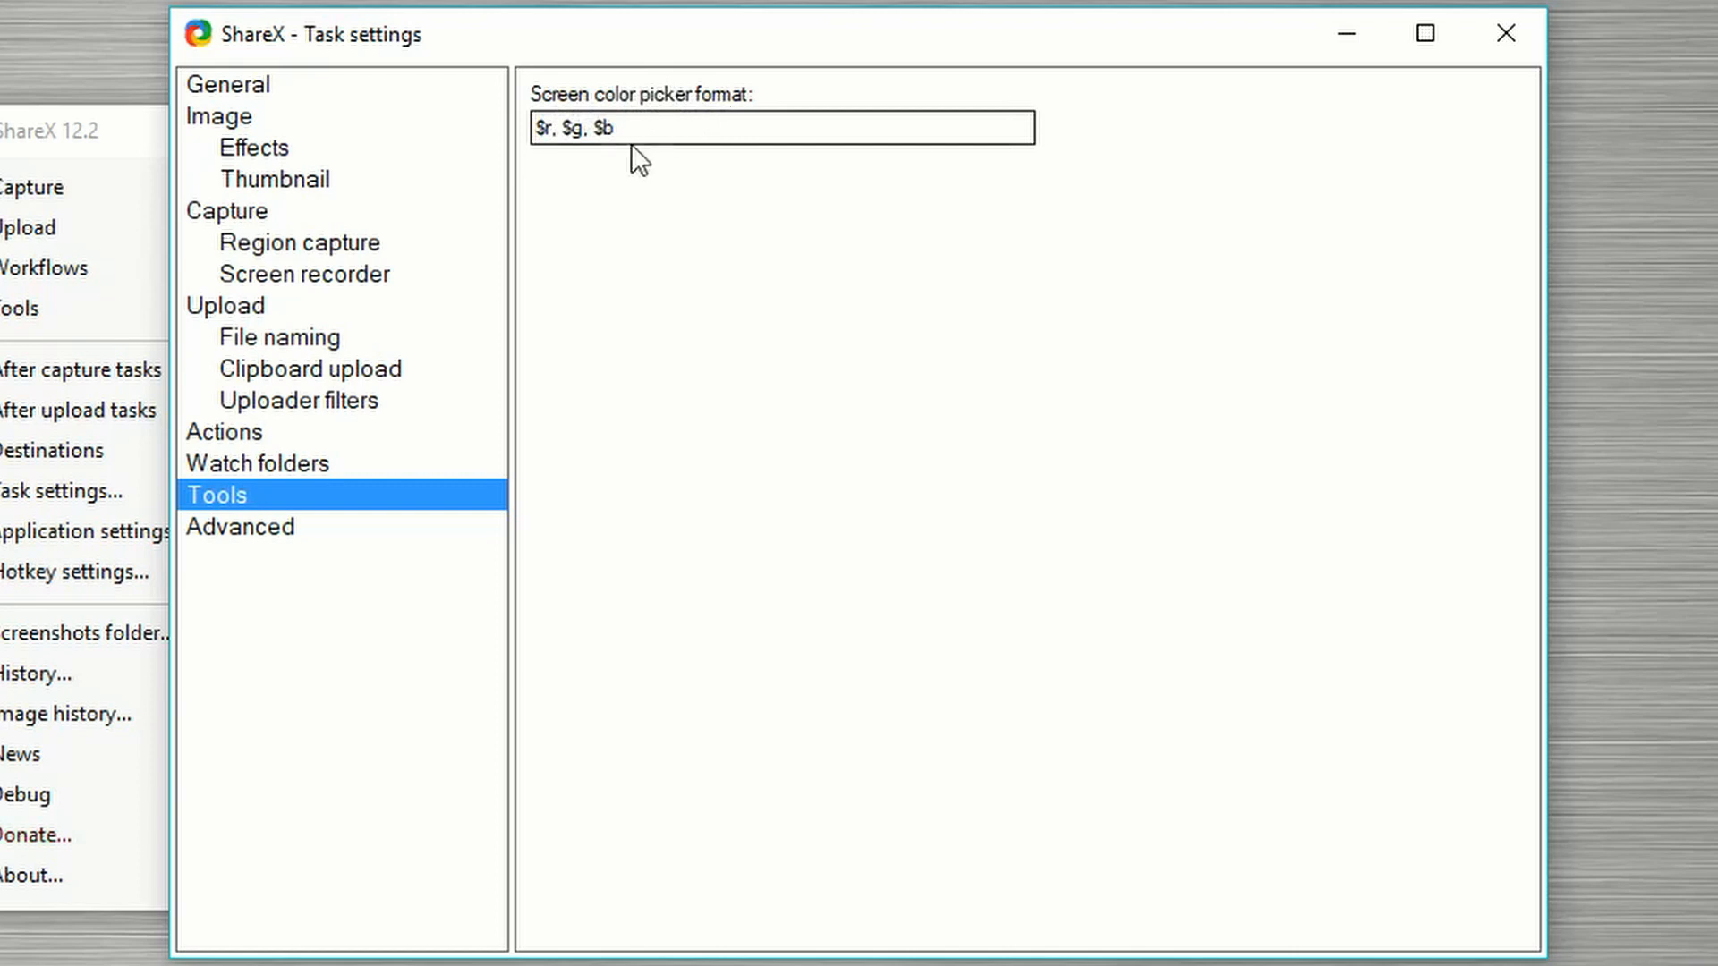
click(253, 535)
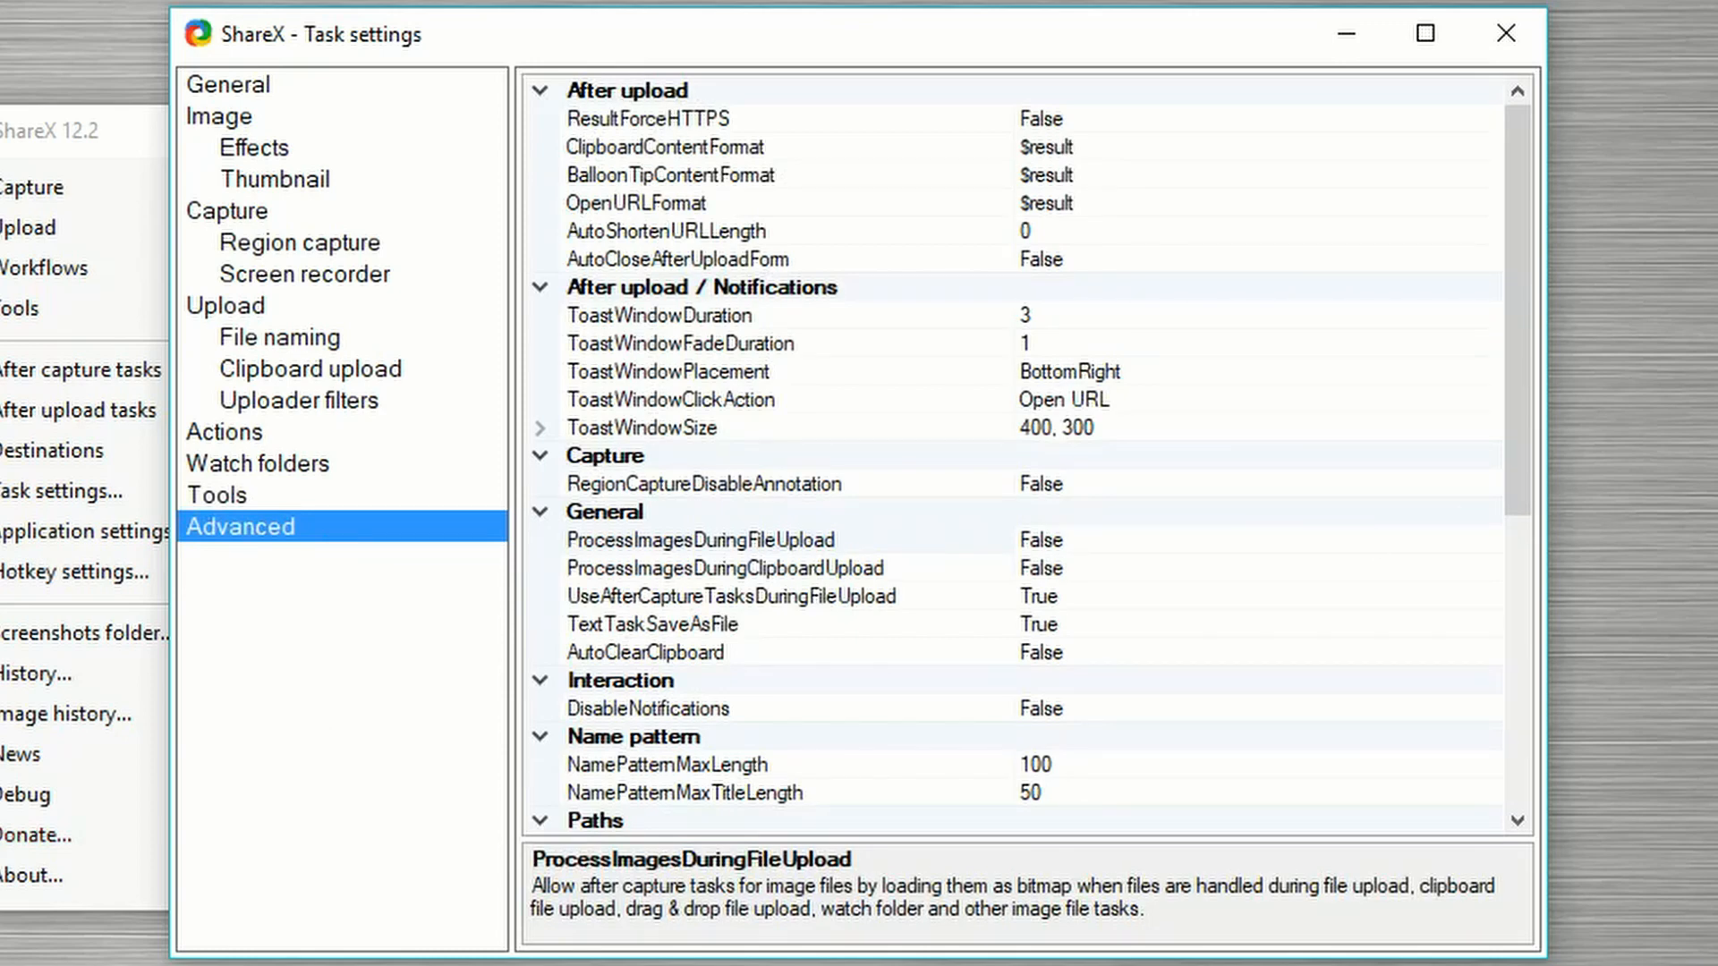
drag(1520, 246, 1490, 776)
drag(1490, 610, 1434, 148)
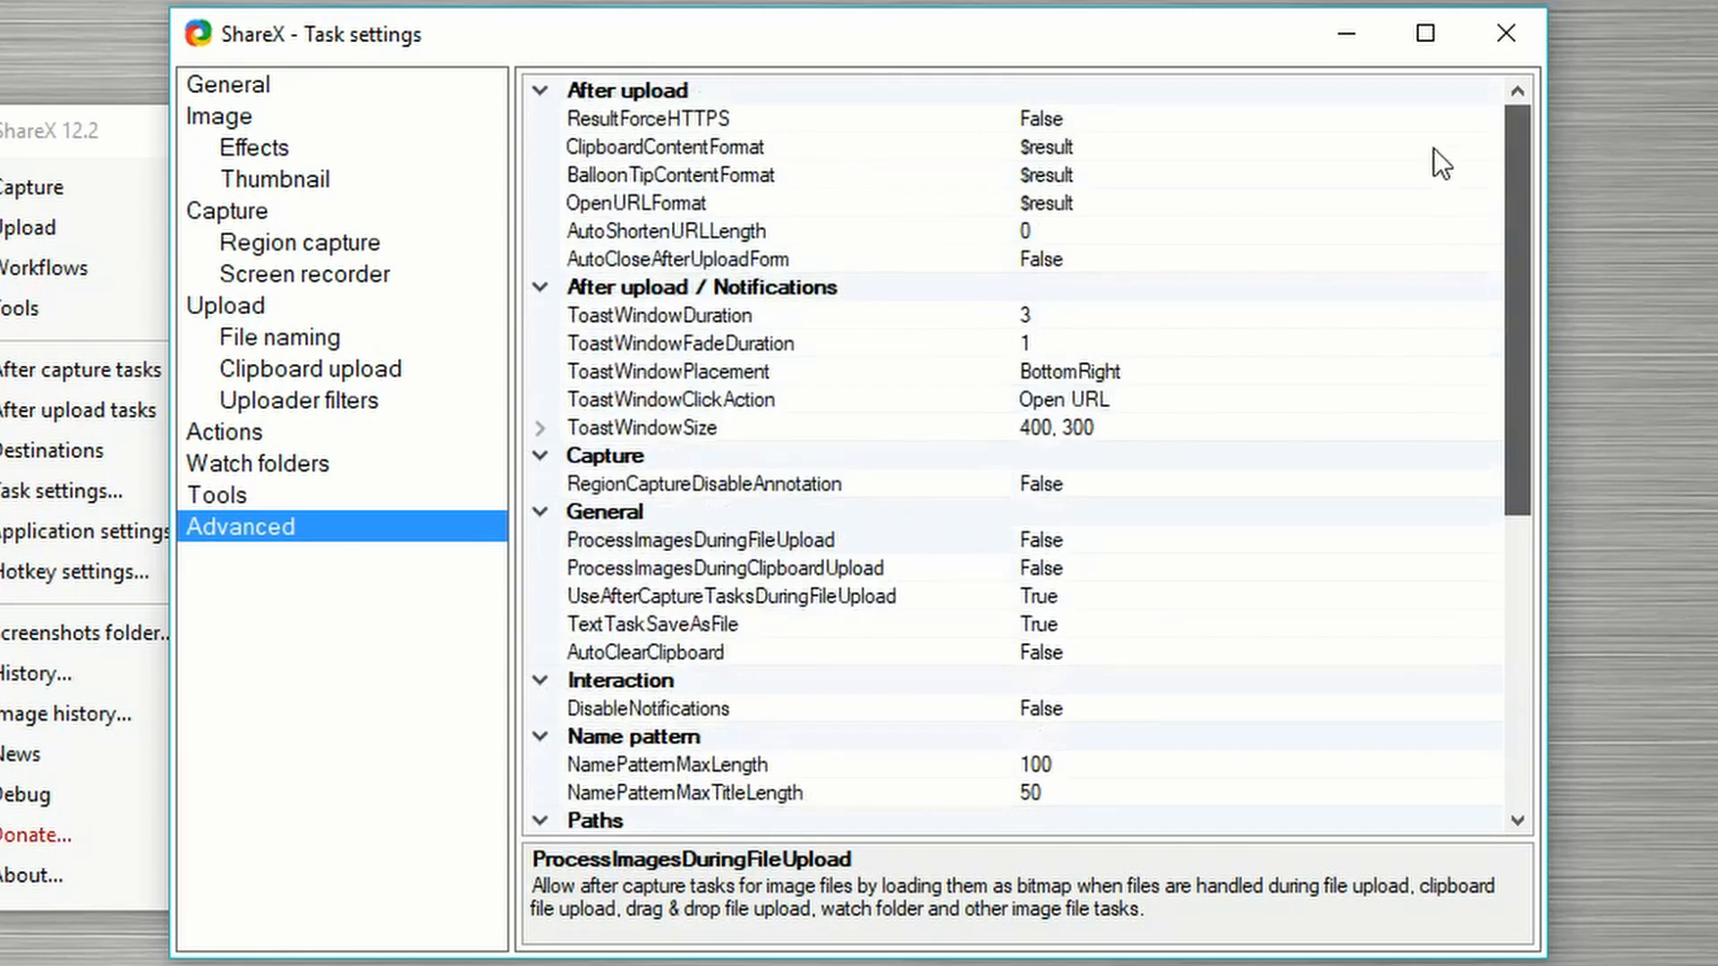
scroll(794, 330, down, 6)
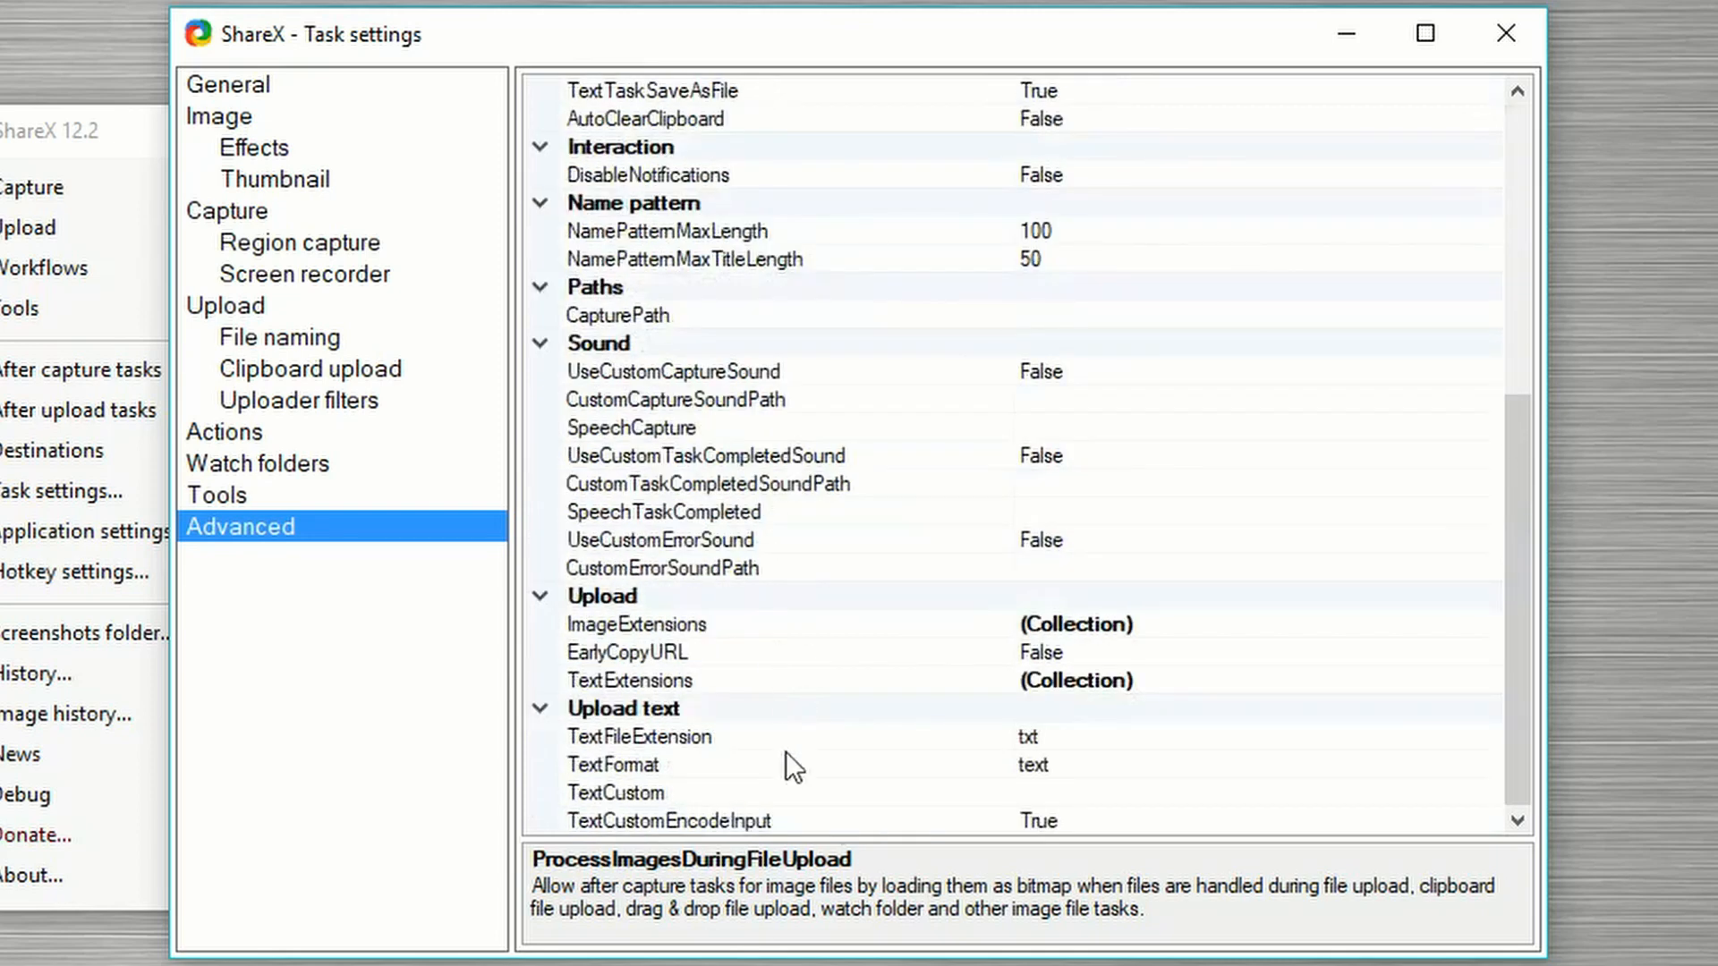
scroll(698, 797, up, 6)
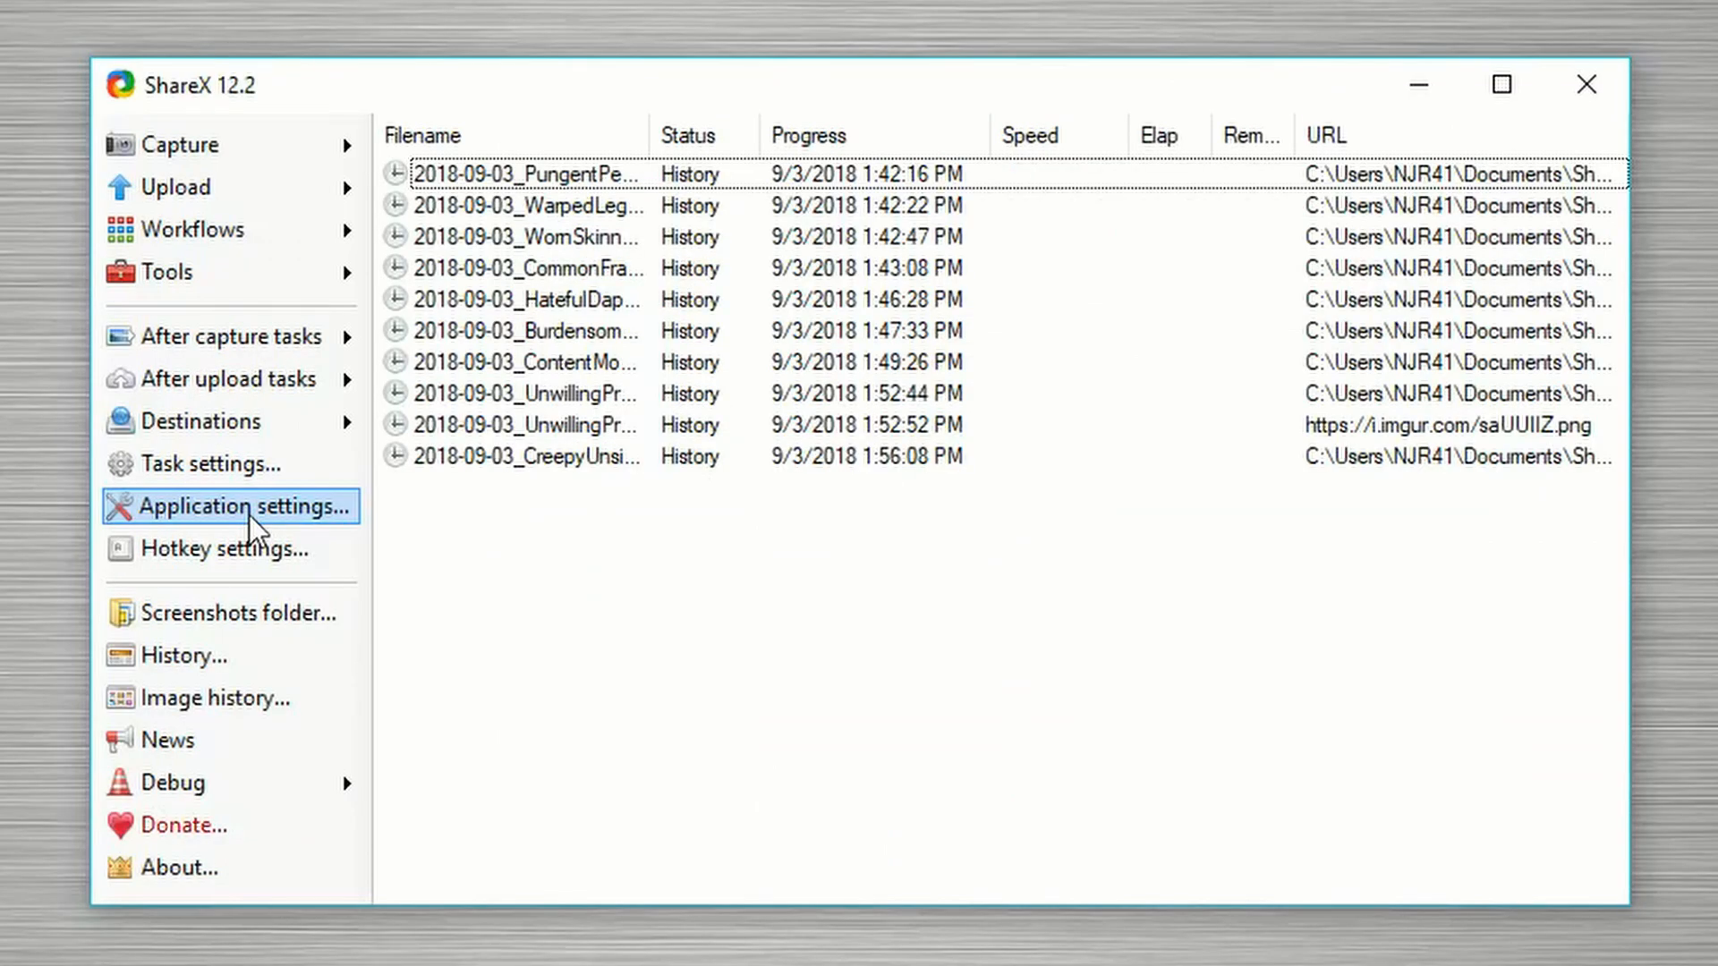
Step: Open the application settings and examine the available interface languages, keeping the language on Automatic
click(315, 526)
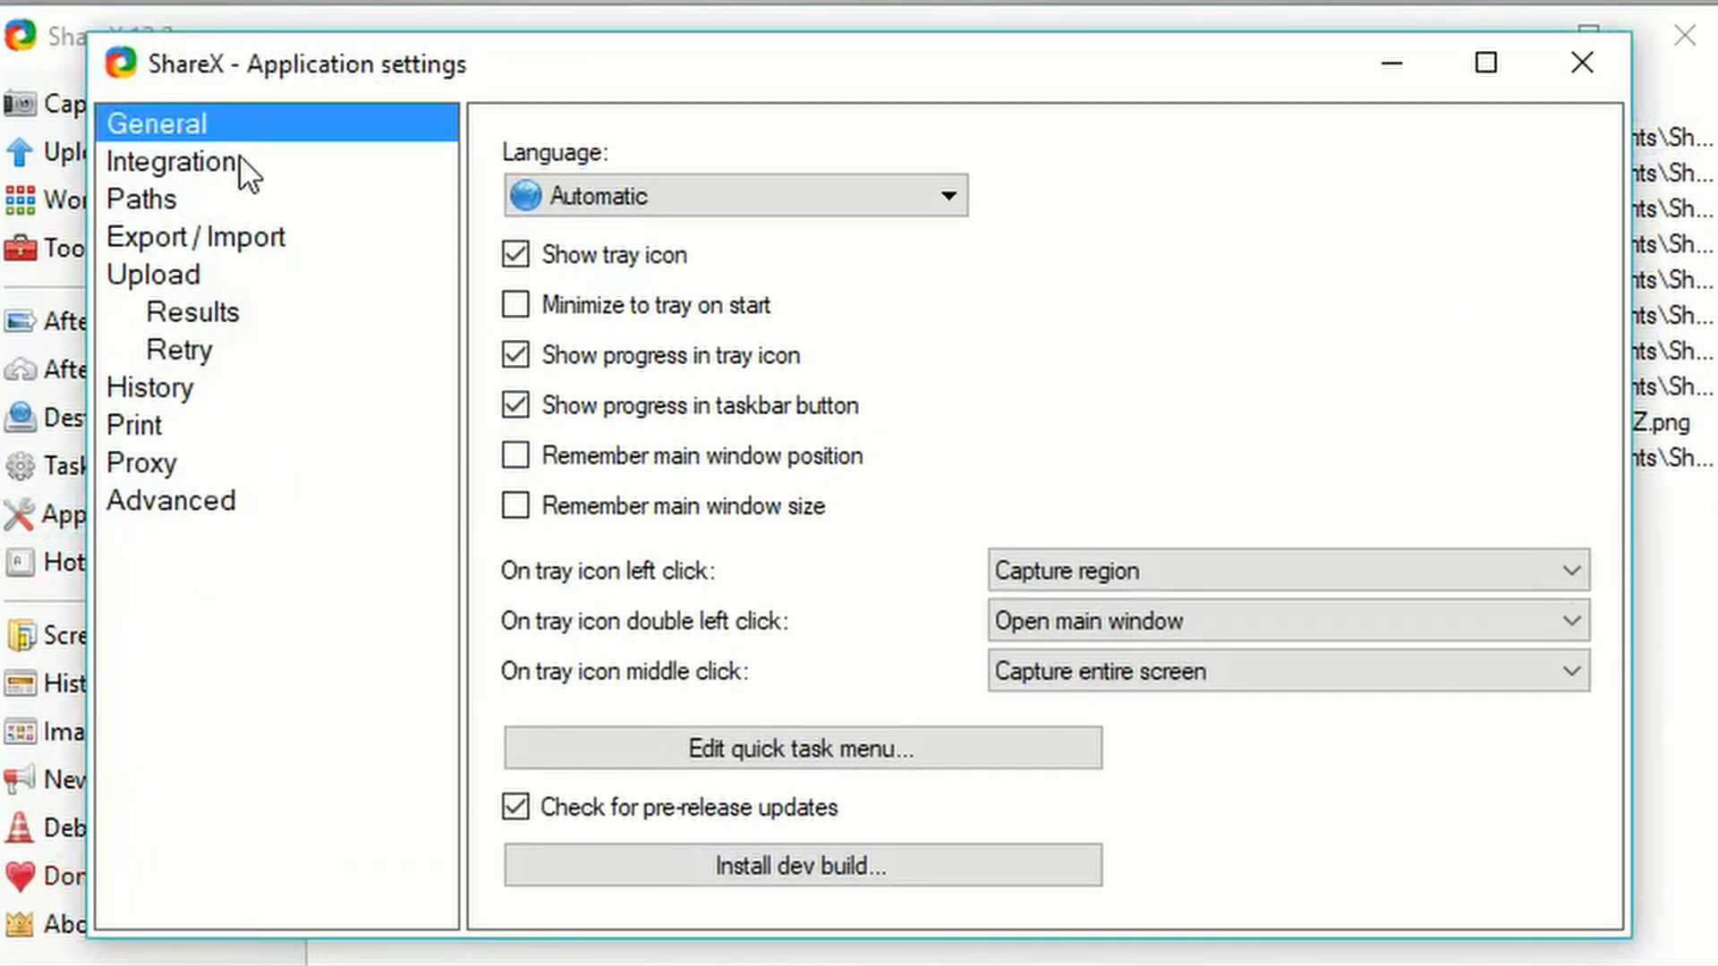
click(680, 196)
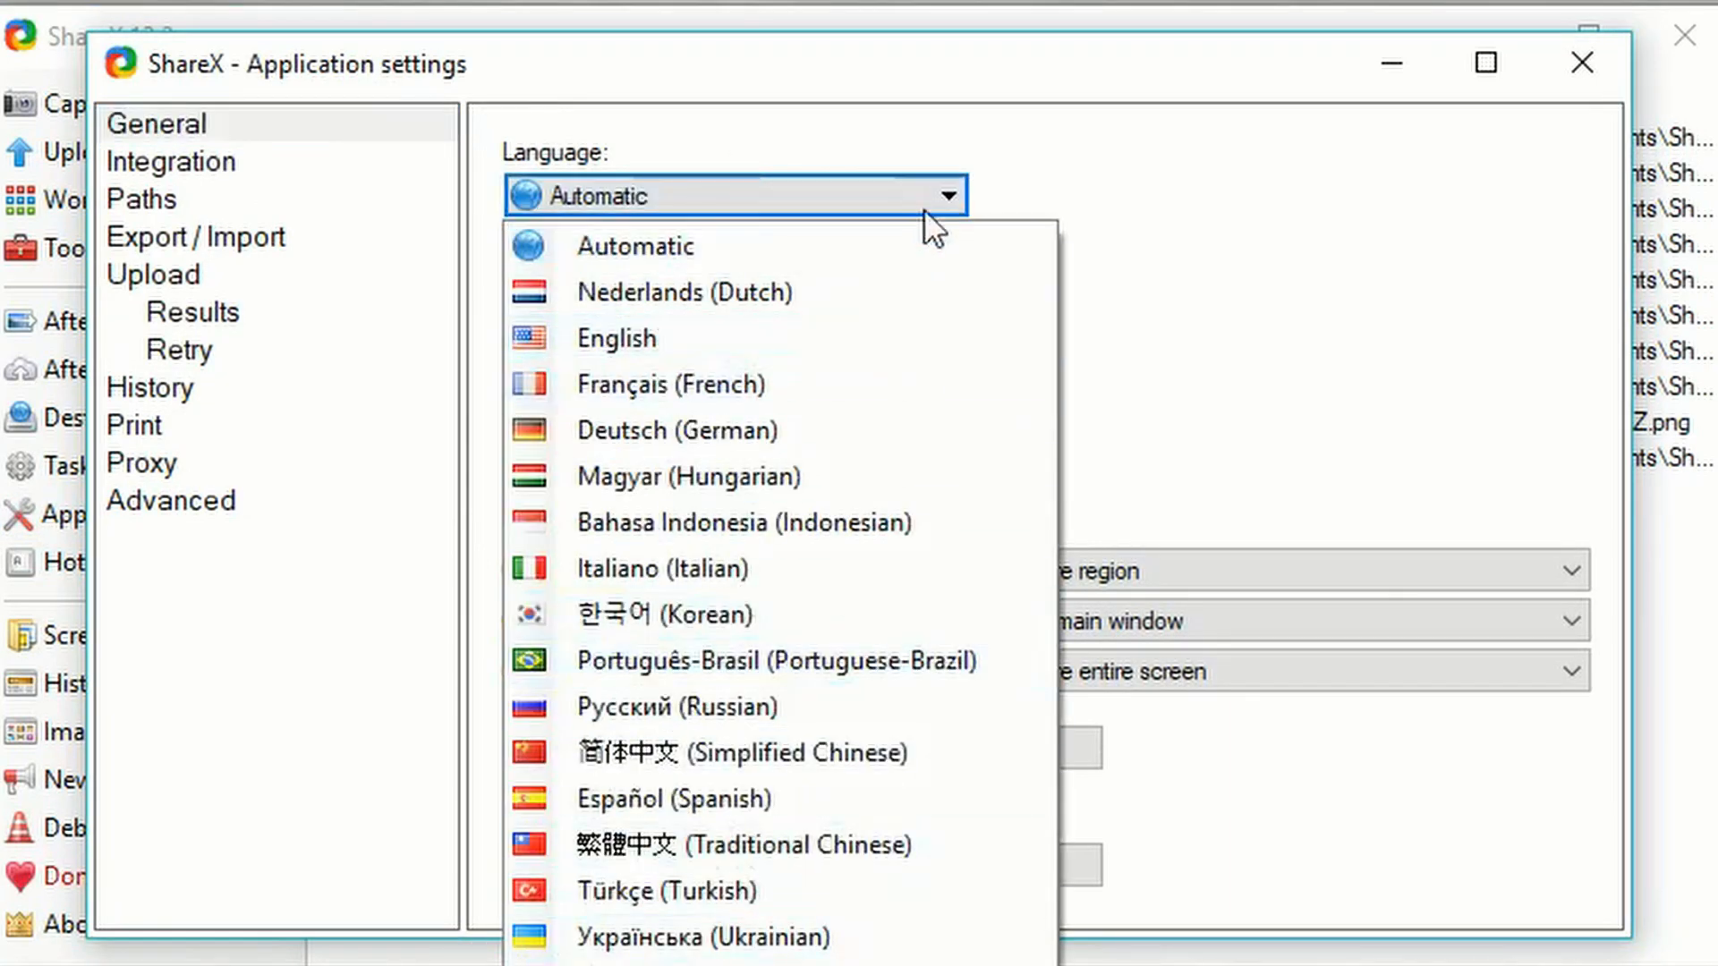
click(824, 150)
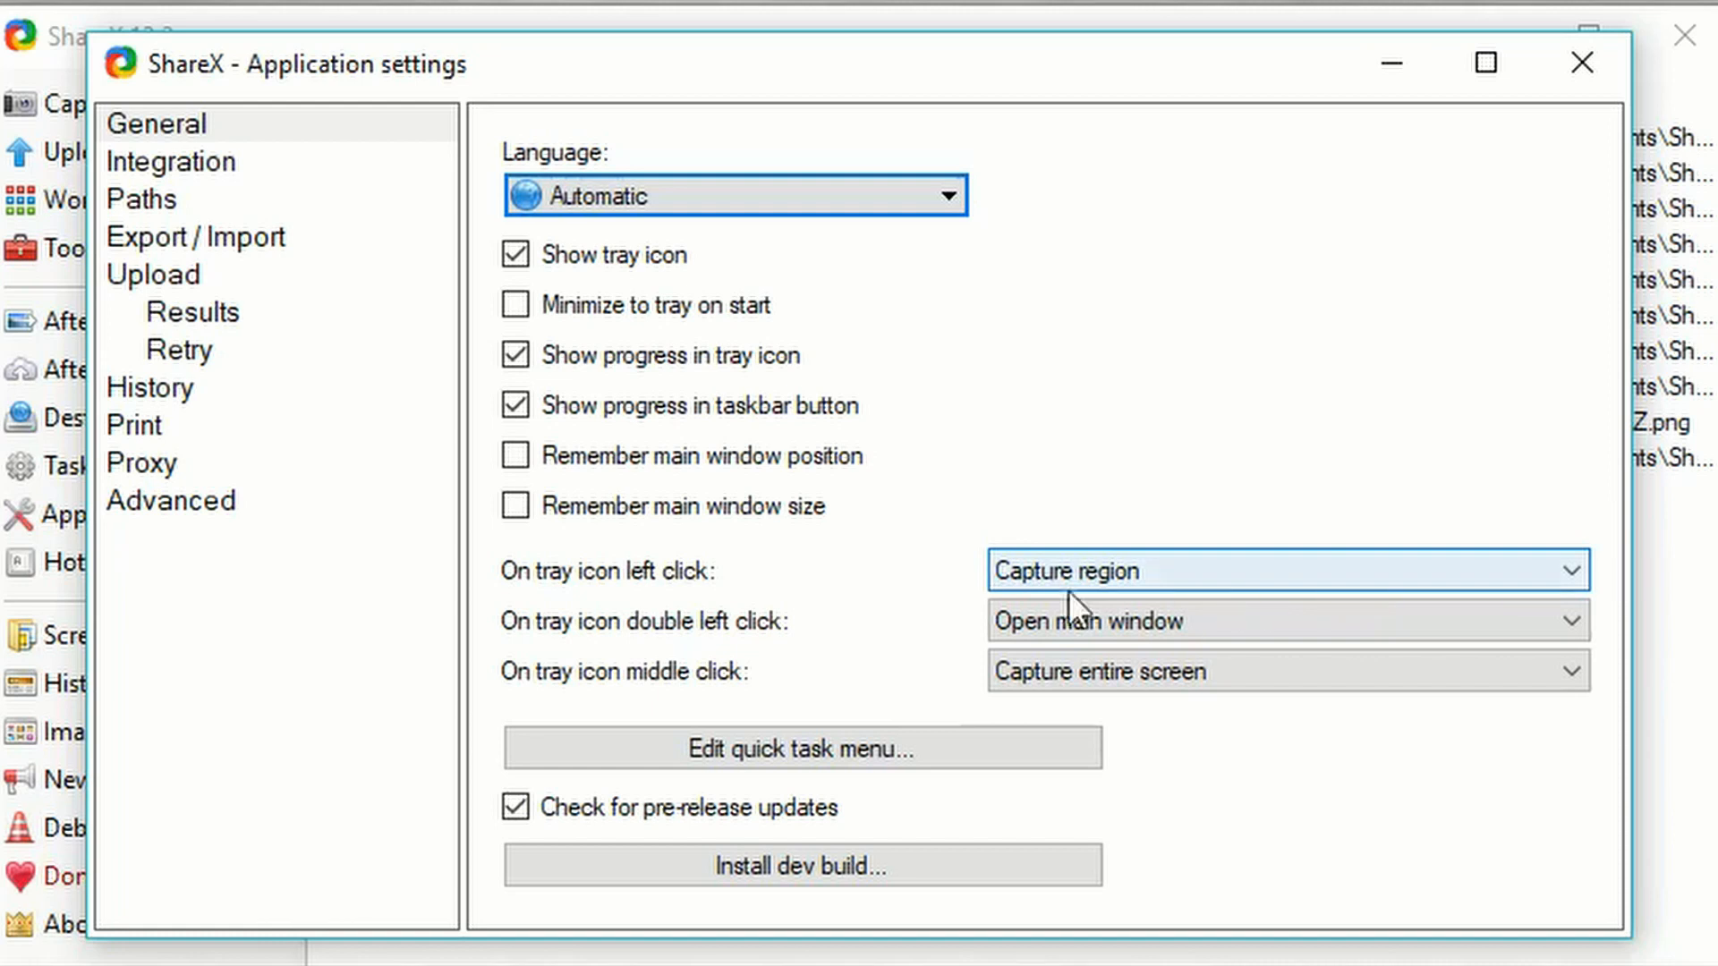
Step: Look through the predefined entries and the separator in the quick task menu editor and close it without changes
click(724, 750)
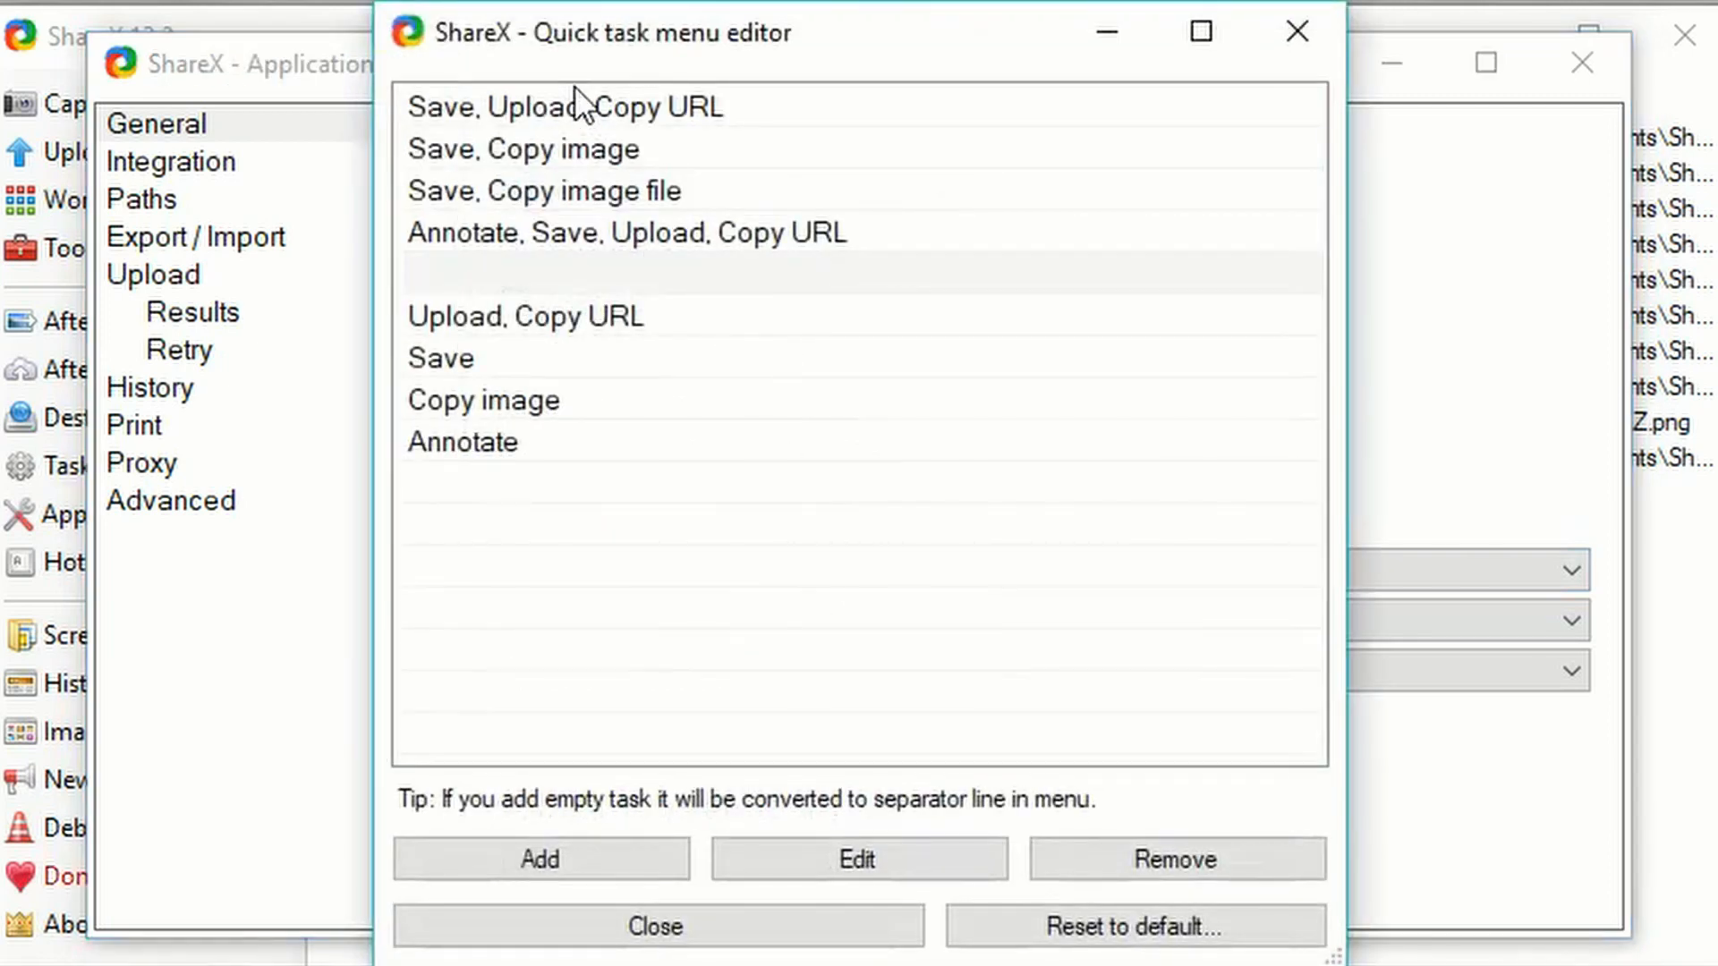
click(551, 95)
click(598, 159)
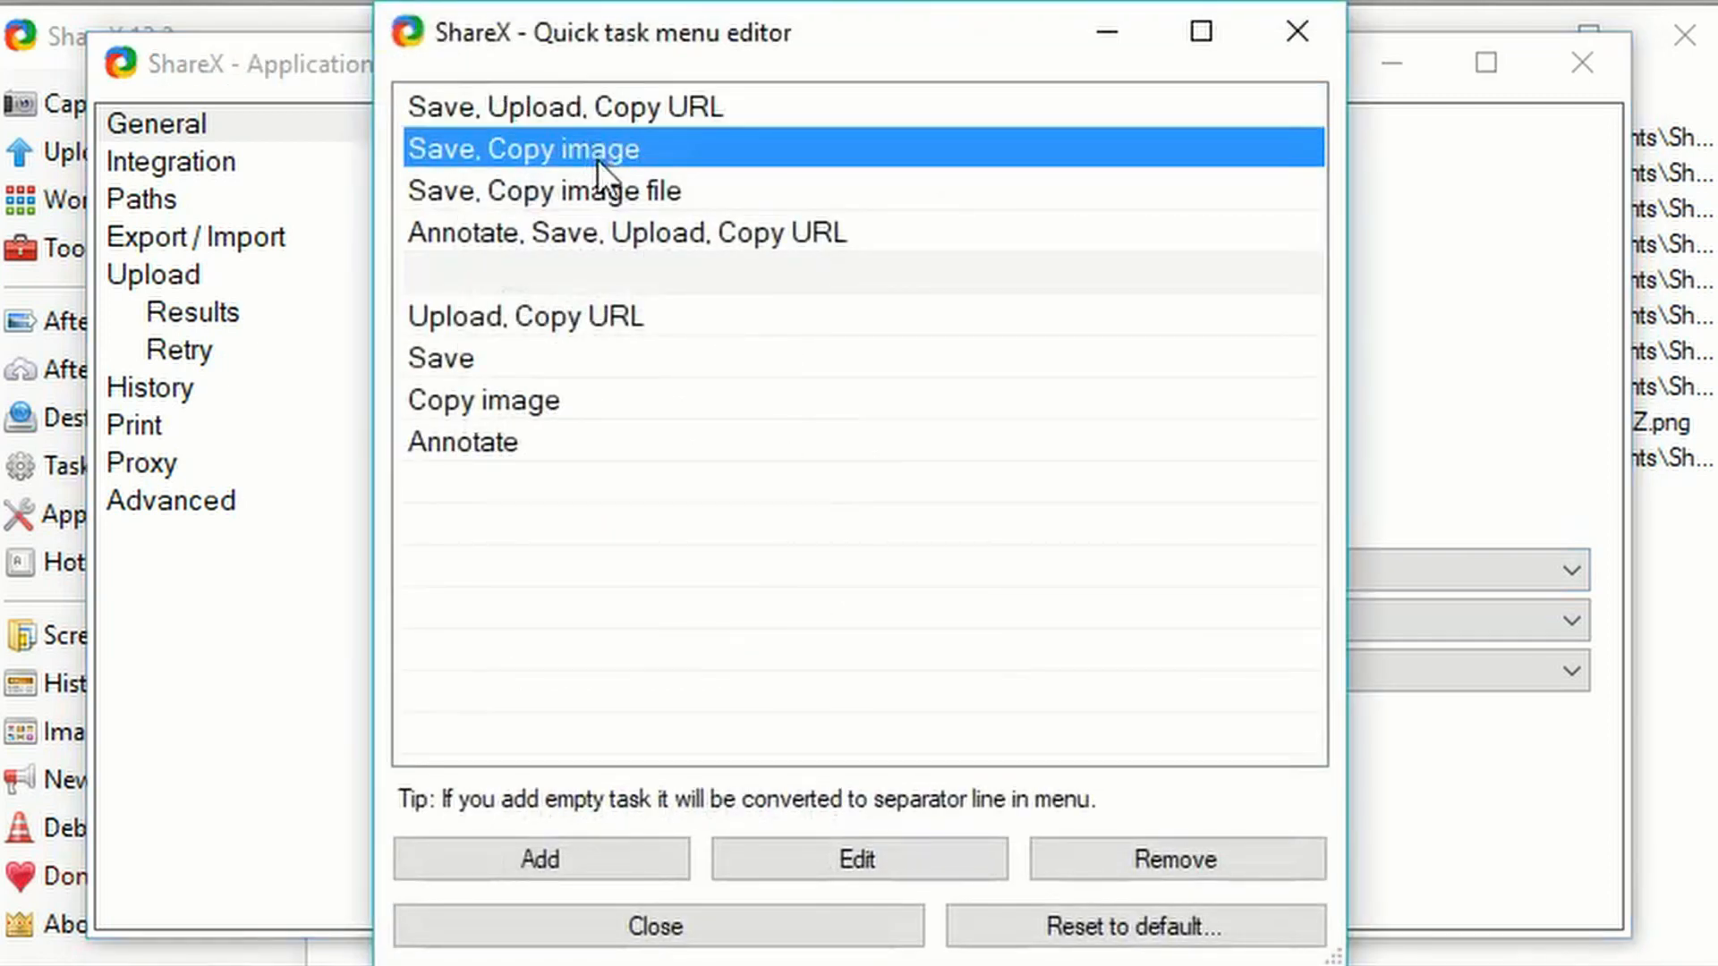
click(653, 192)
drag(653, 219, 658, 260)
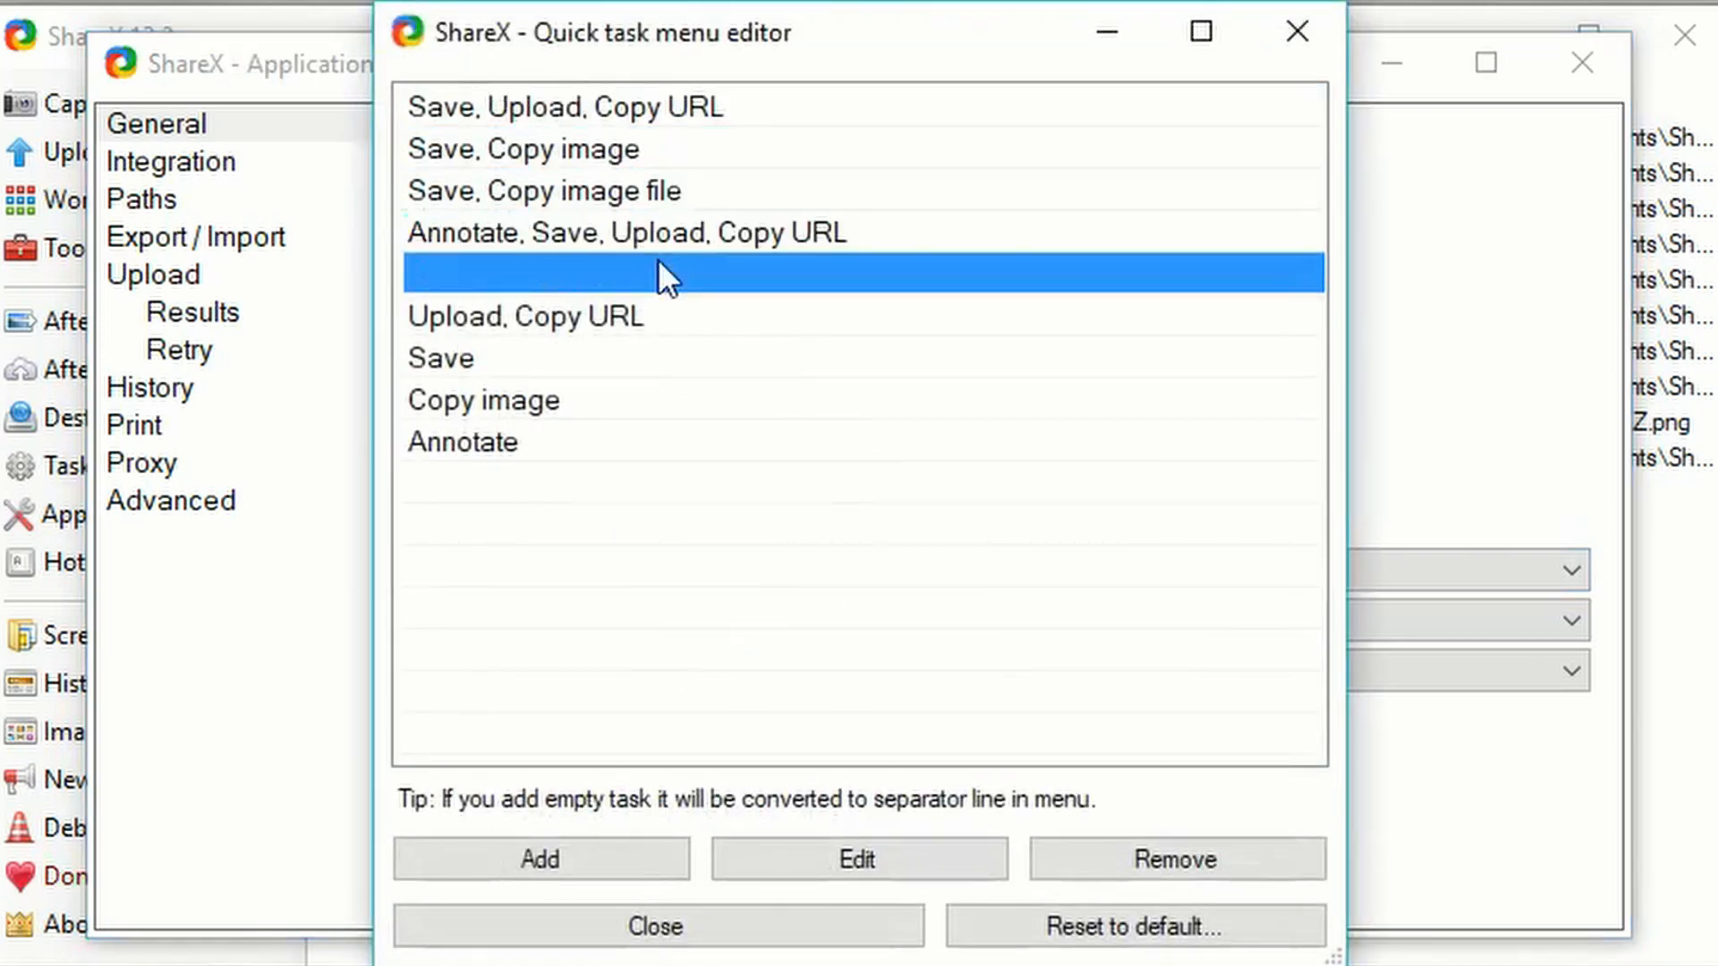
click(586, 106)
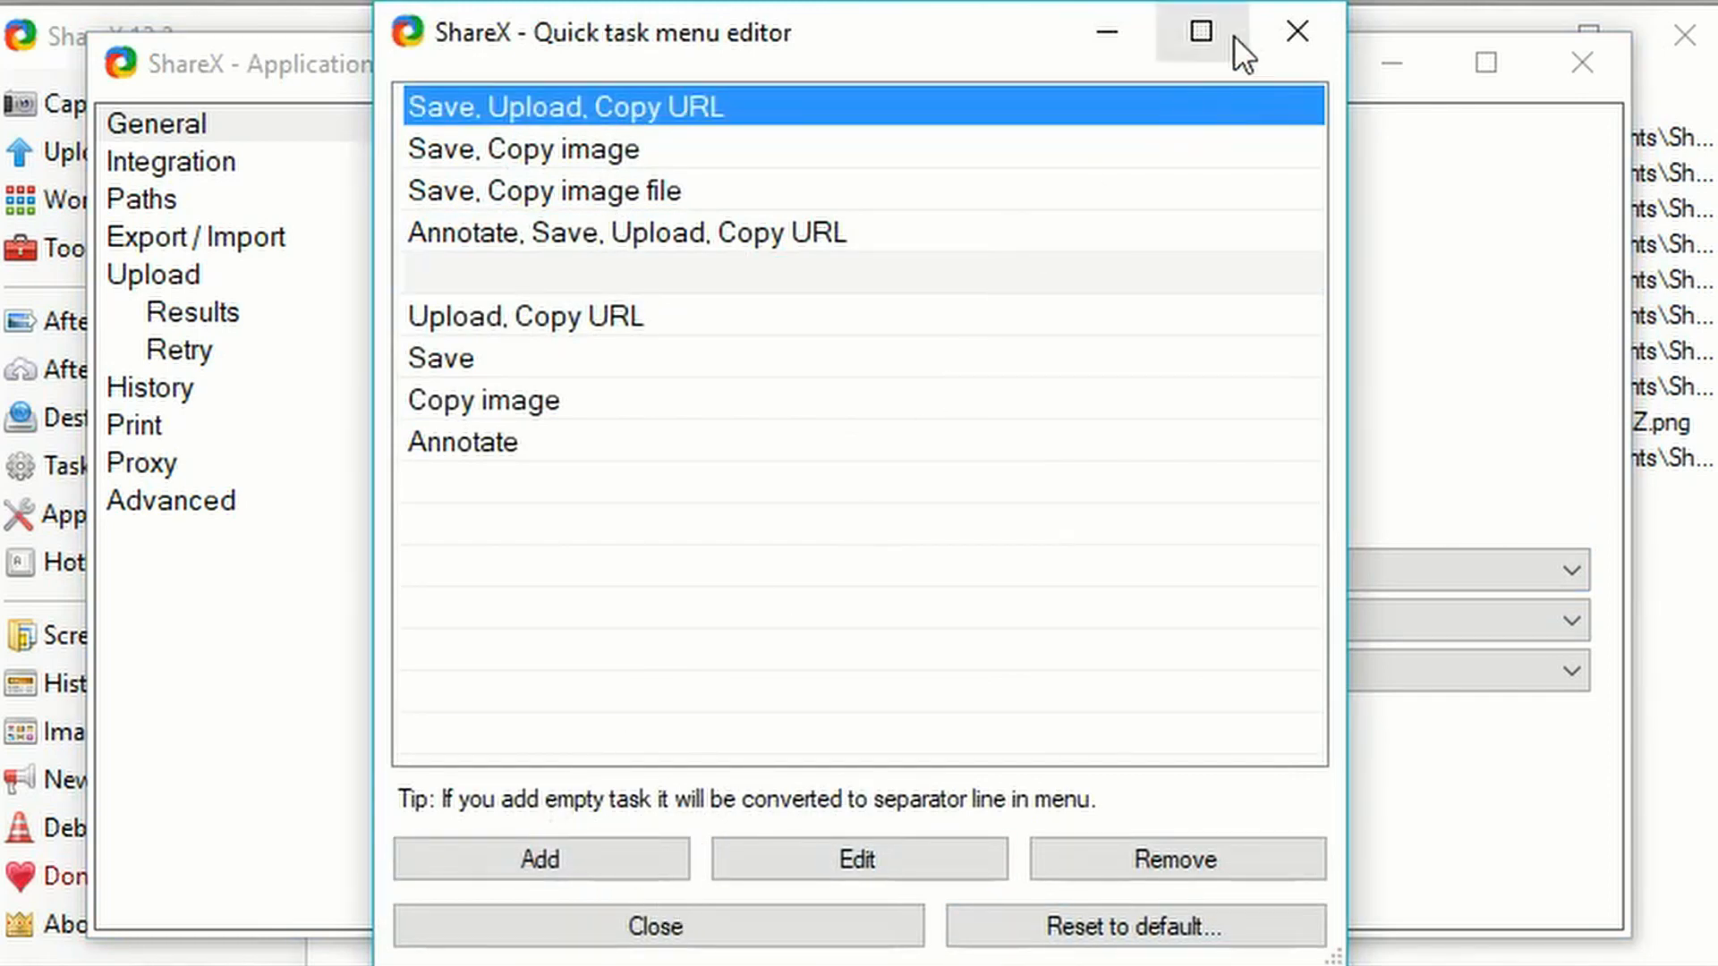
click(1291, 29)
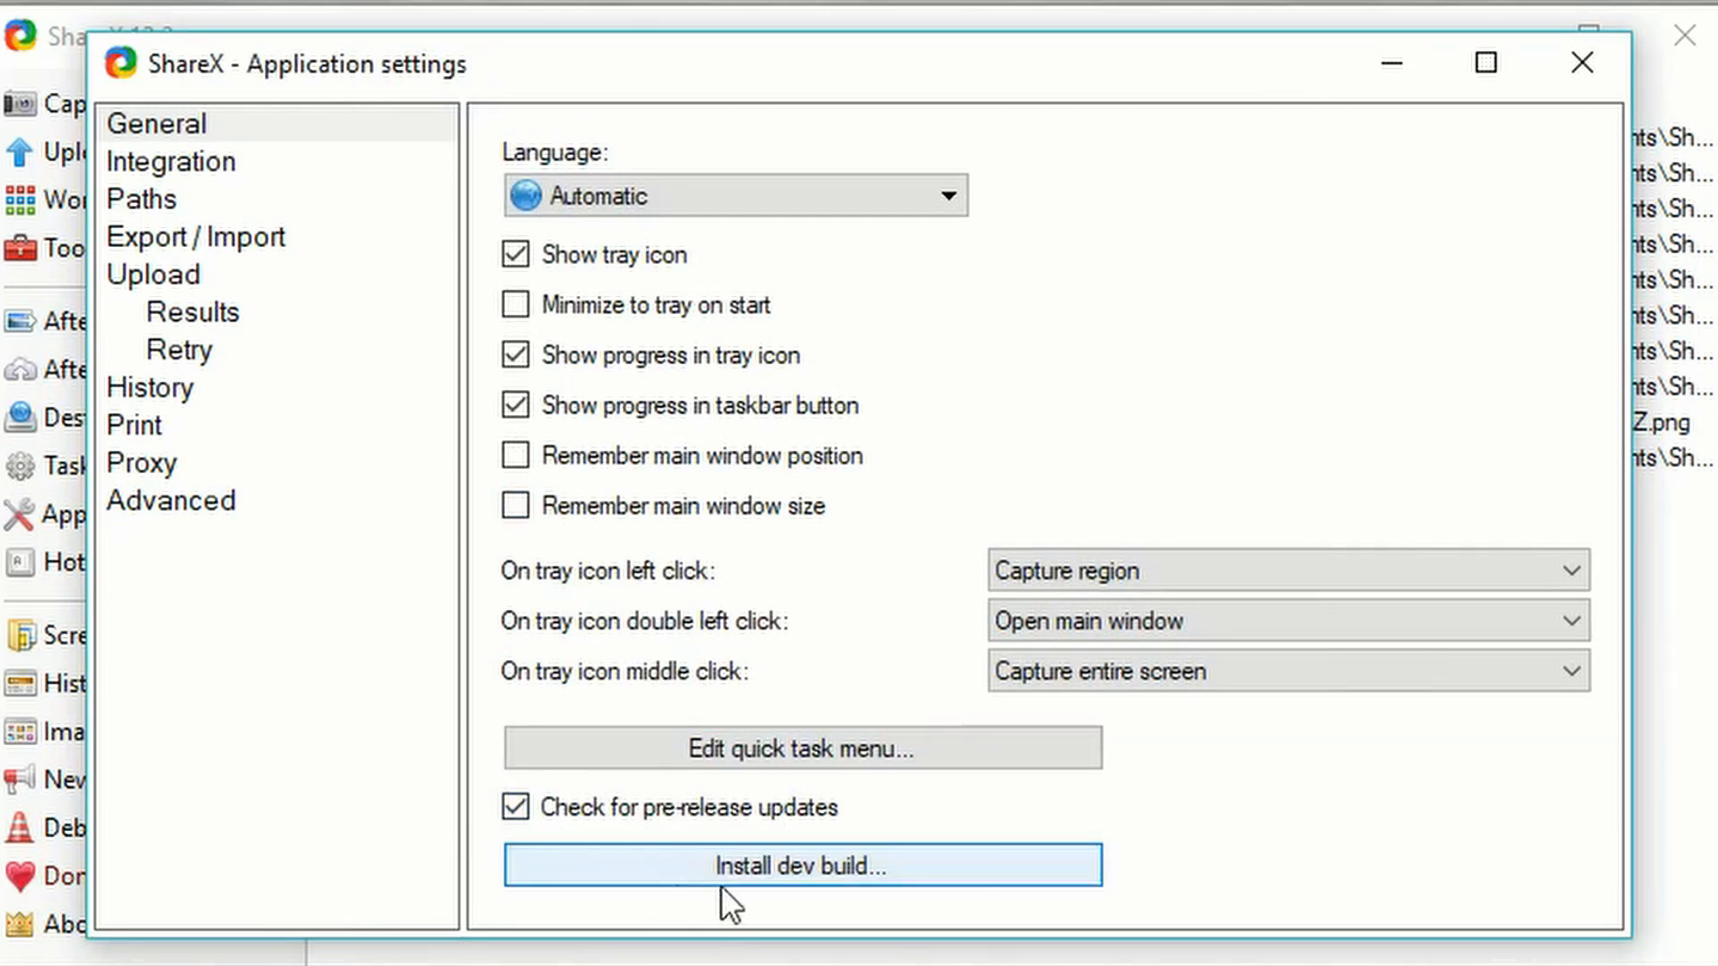
Step: Open the dev build installation prompt, decline the installation, and check the Windows, Chrome and Firefox integration options
click(816, 859)
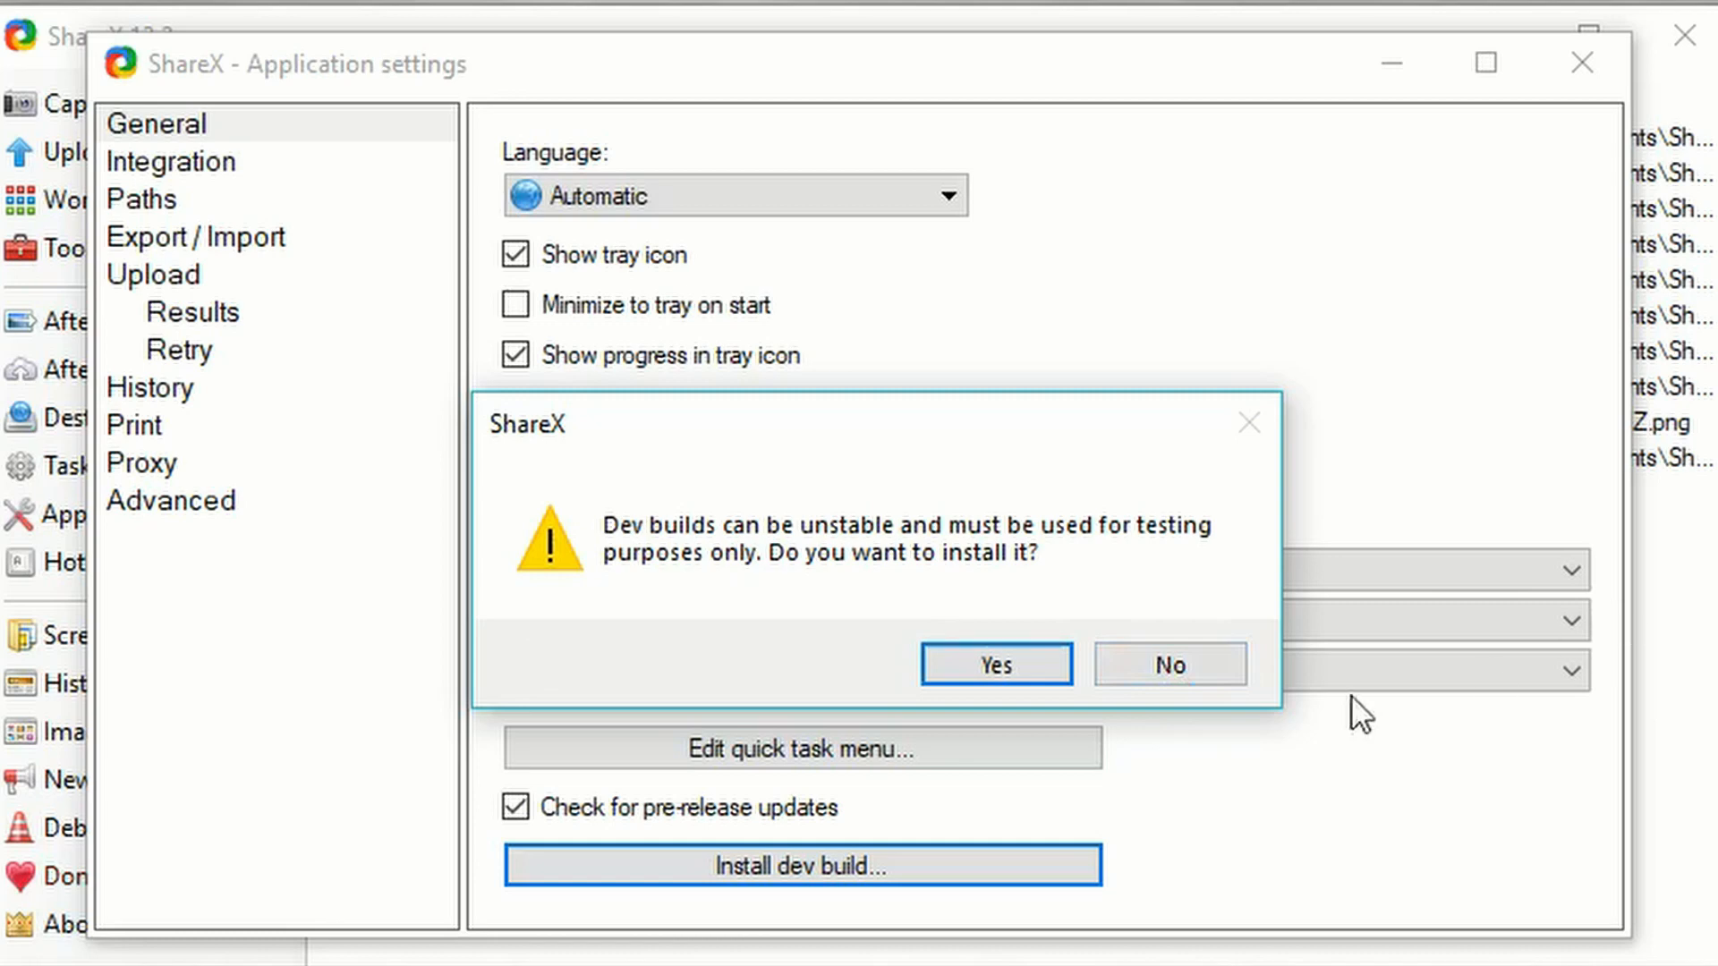
click(1215, 661)
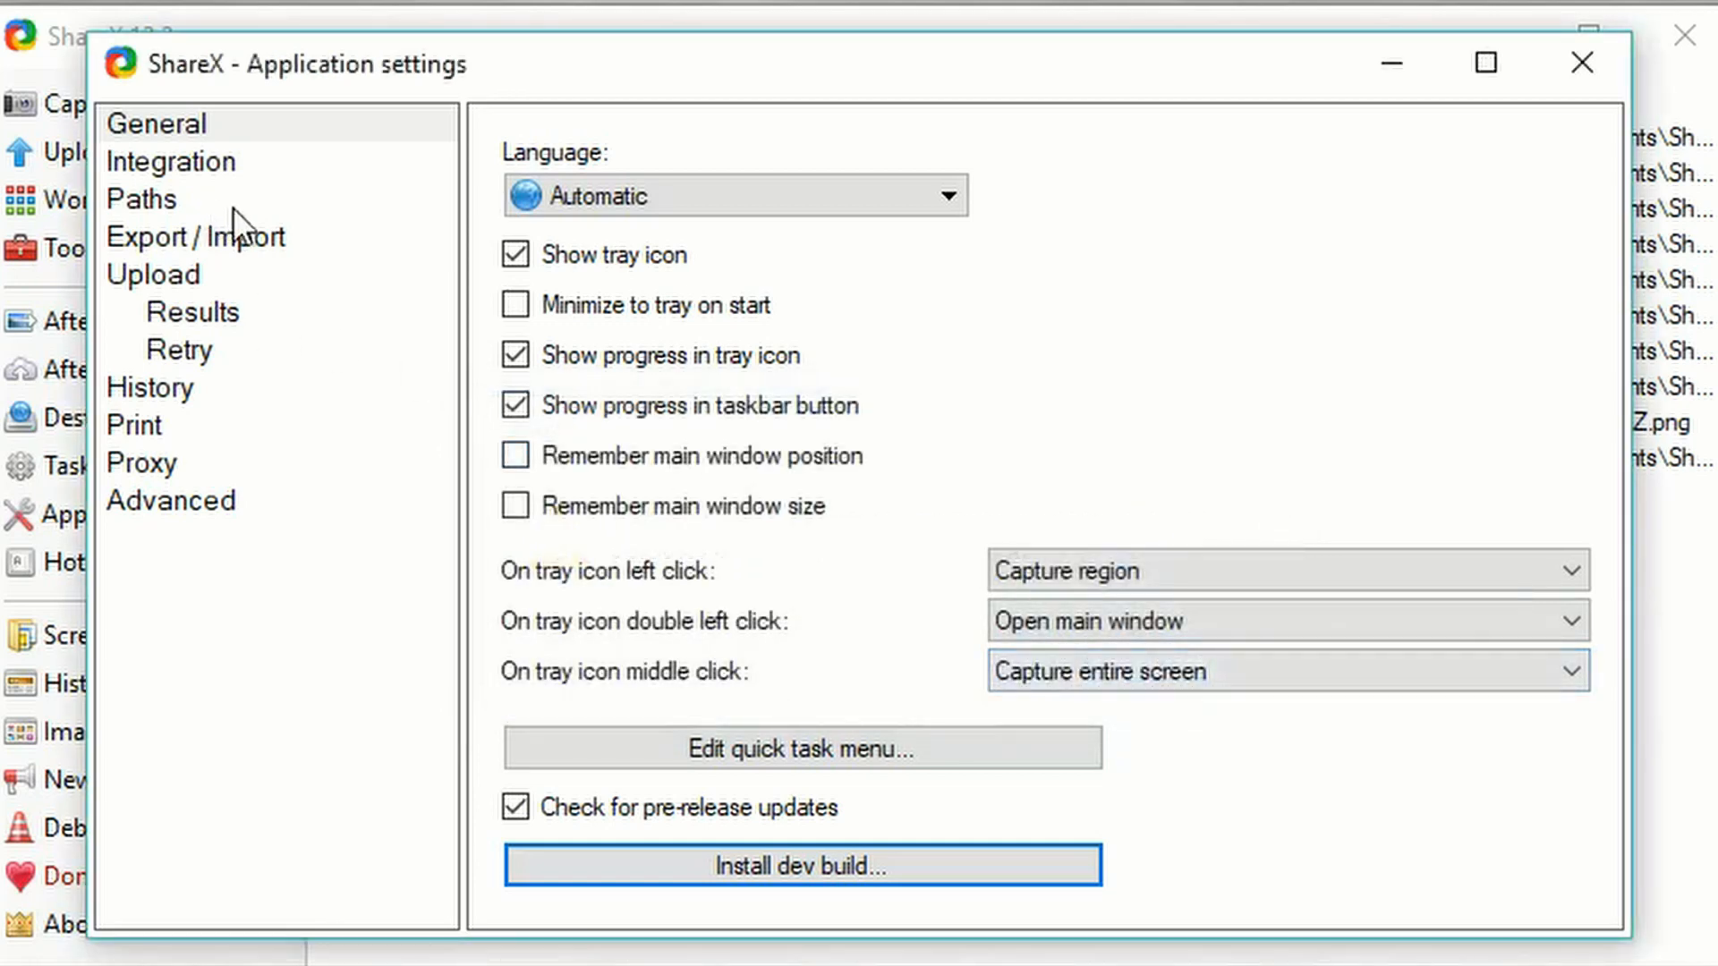
click(201, 163)
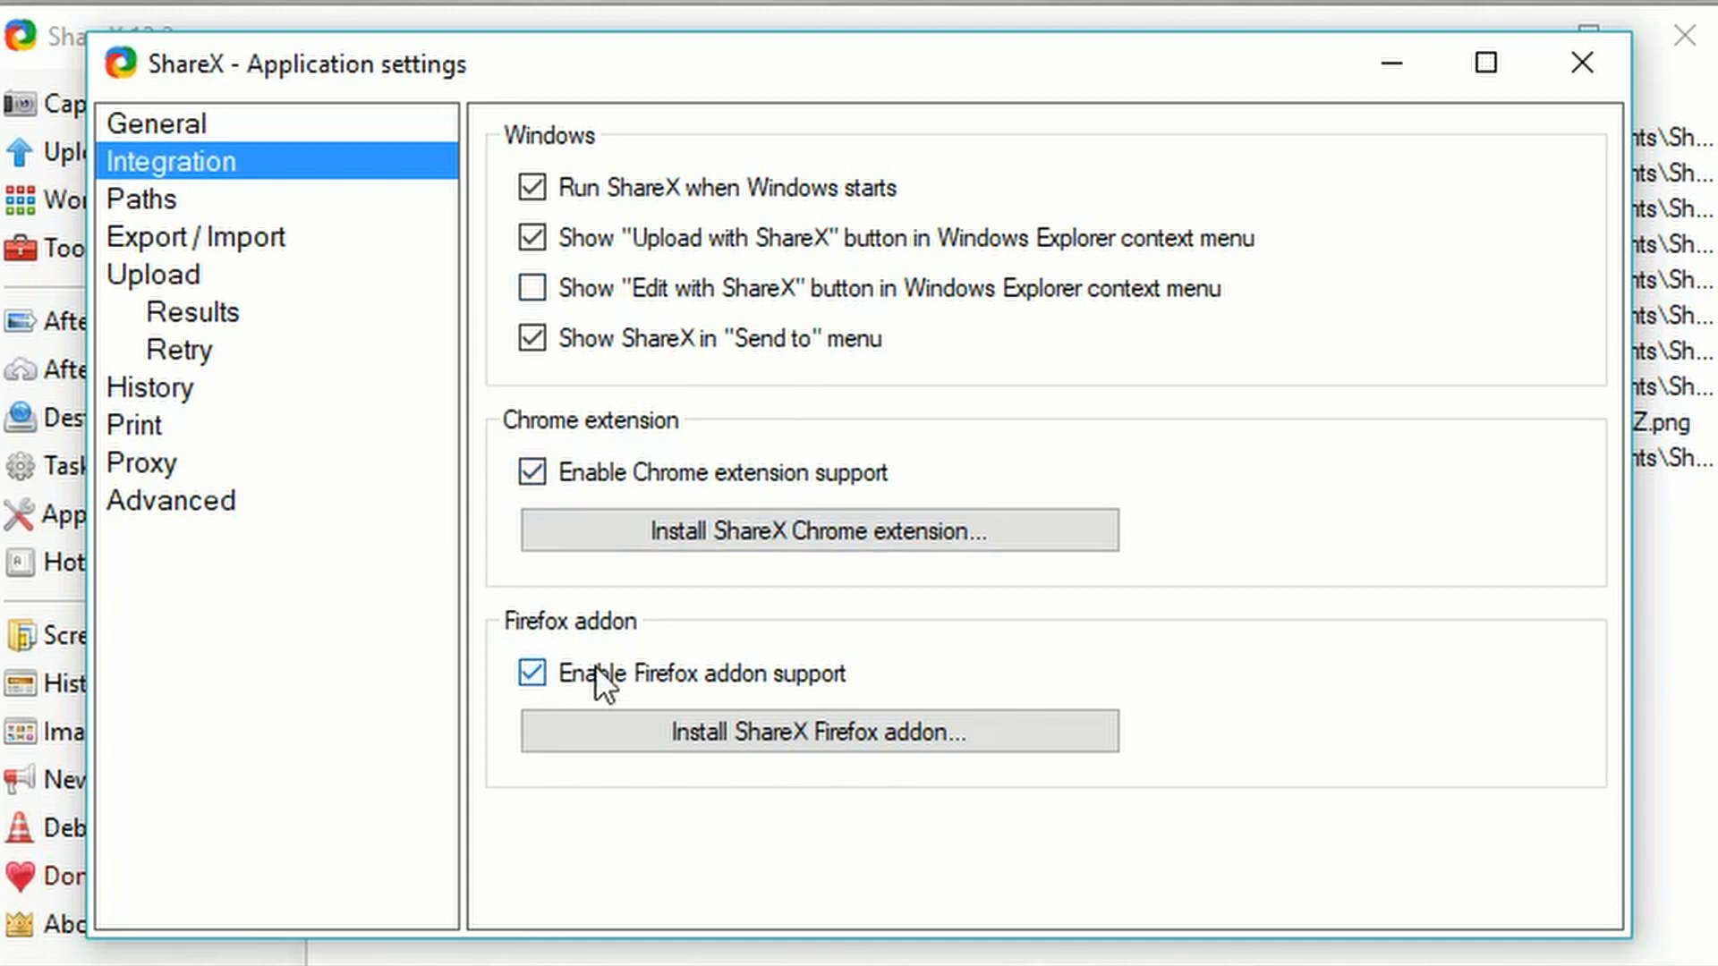
Step: Review the personal folder, custom screenshots folder and sub folder pattern codes without changes, and open the export and import settings
click(152, 205)
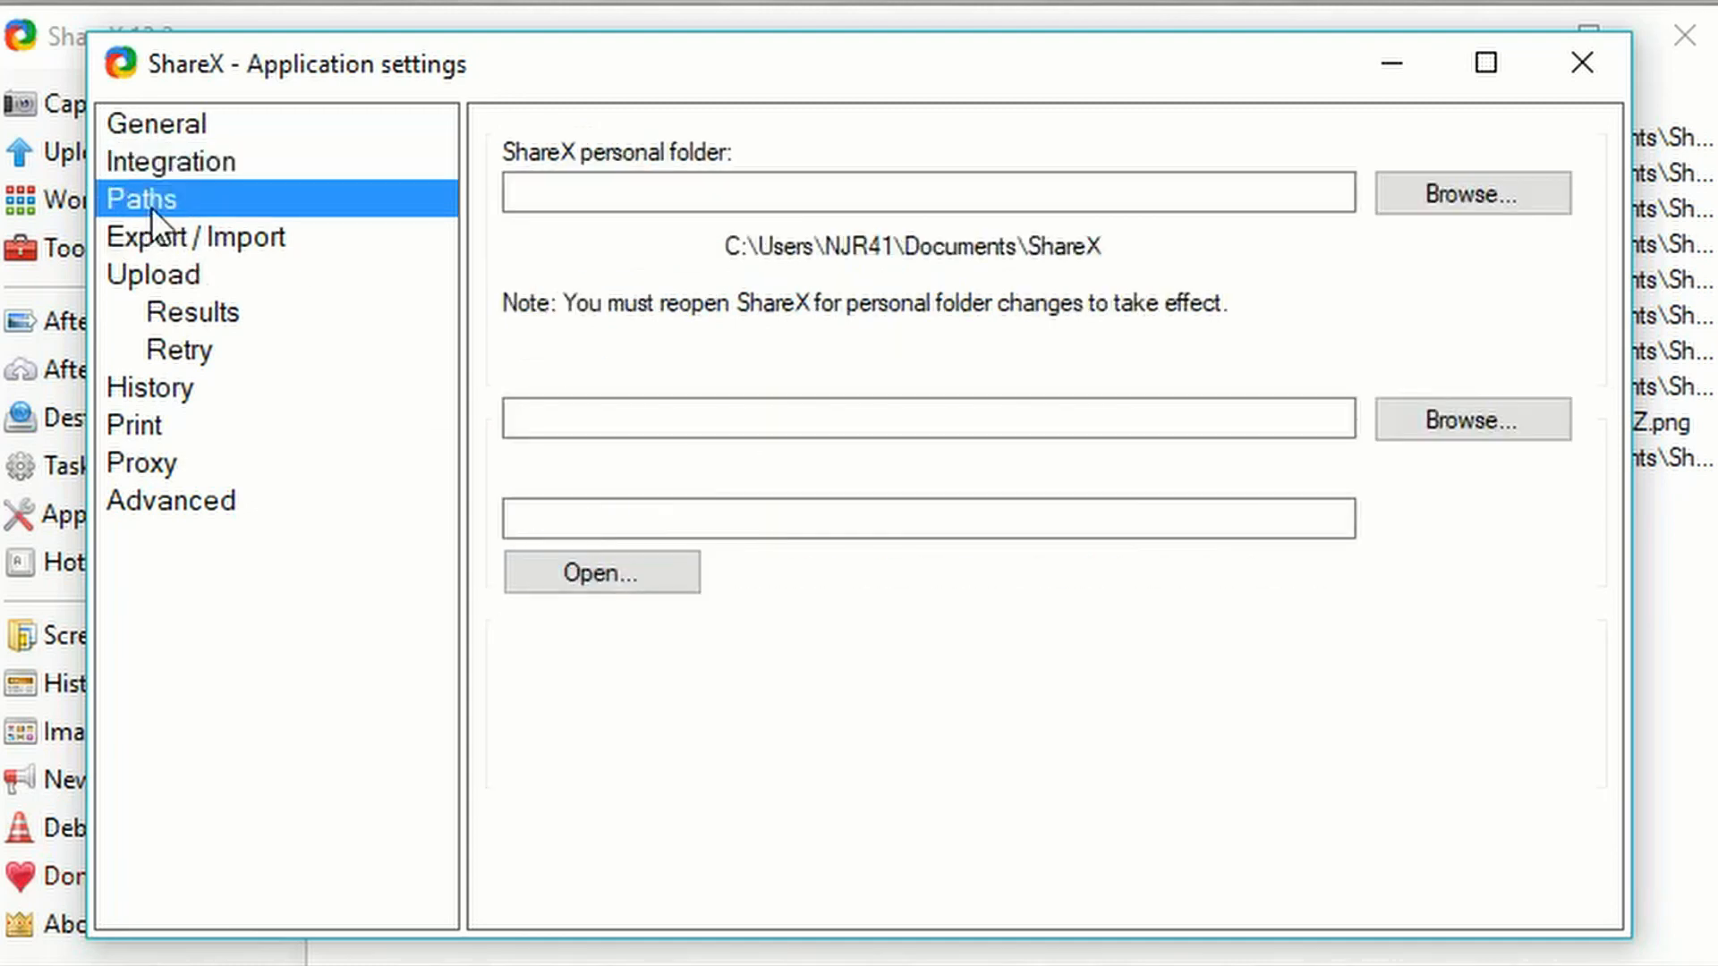
click(823, 201)
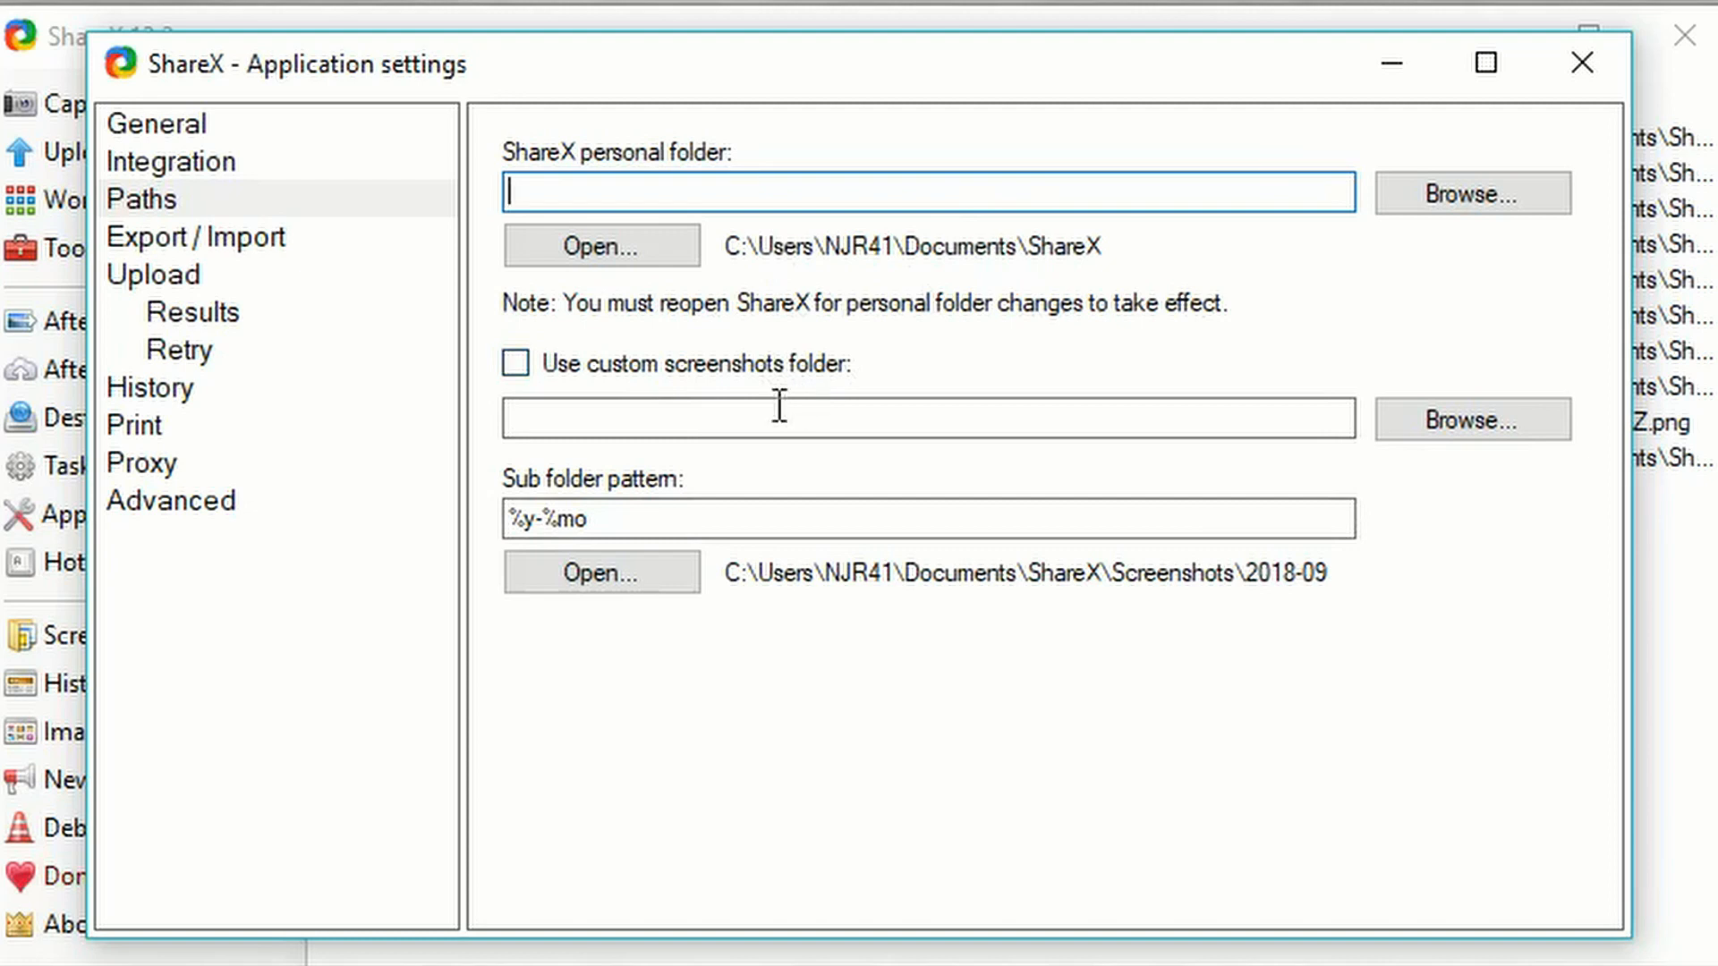
click(599, 515)
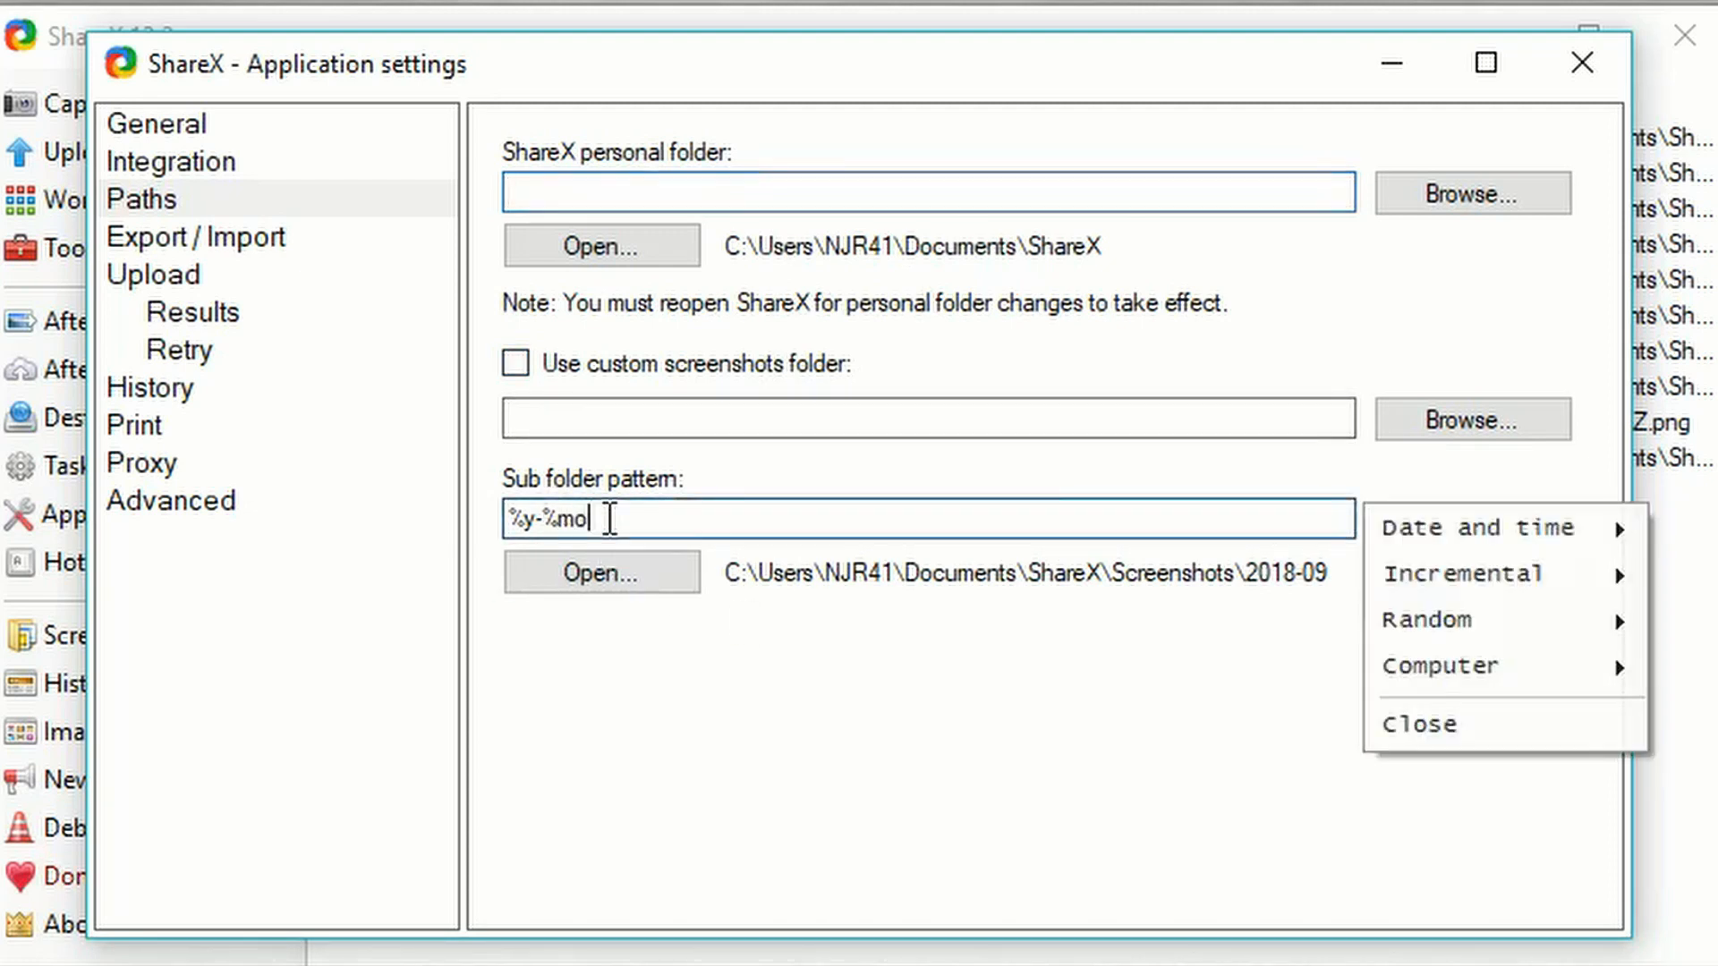
click(1432, 723)
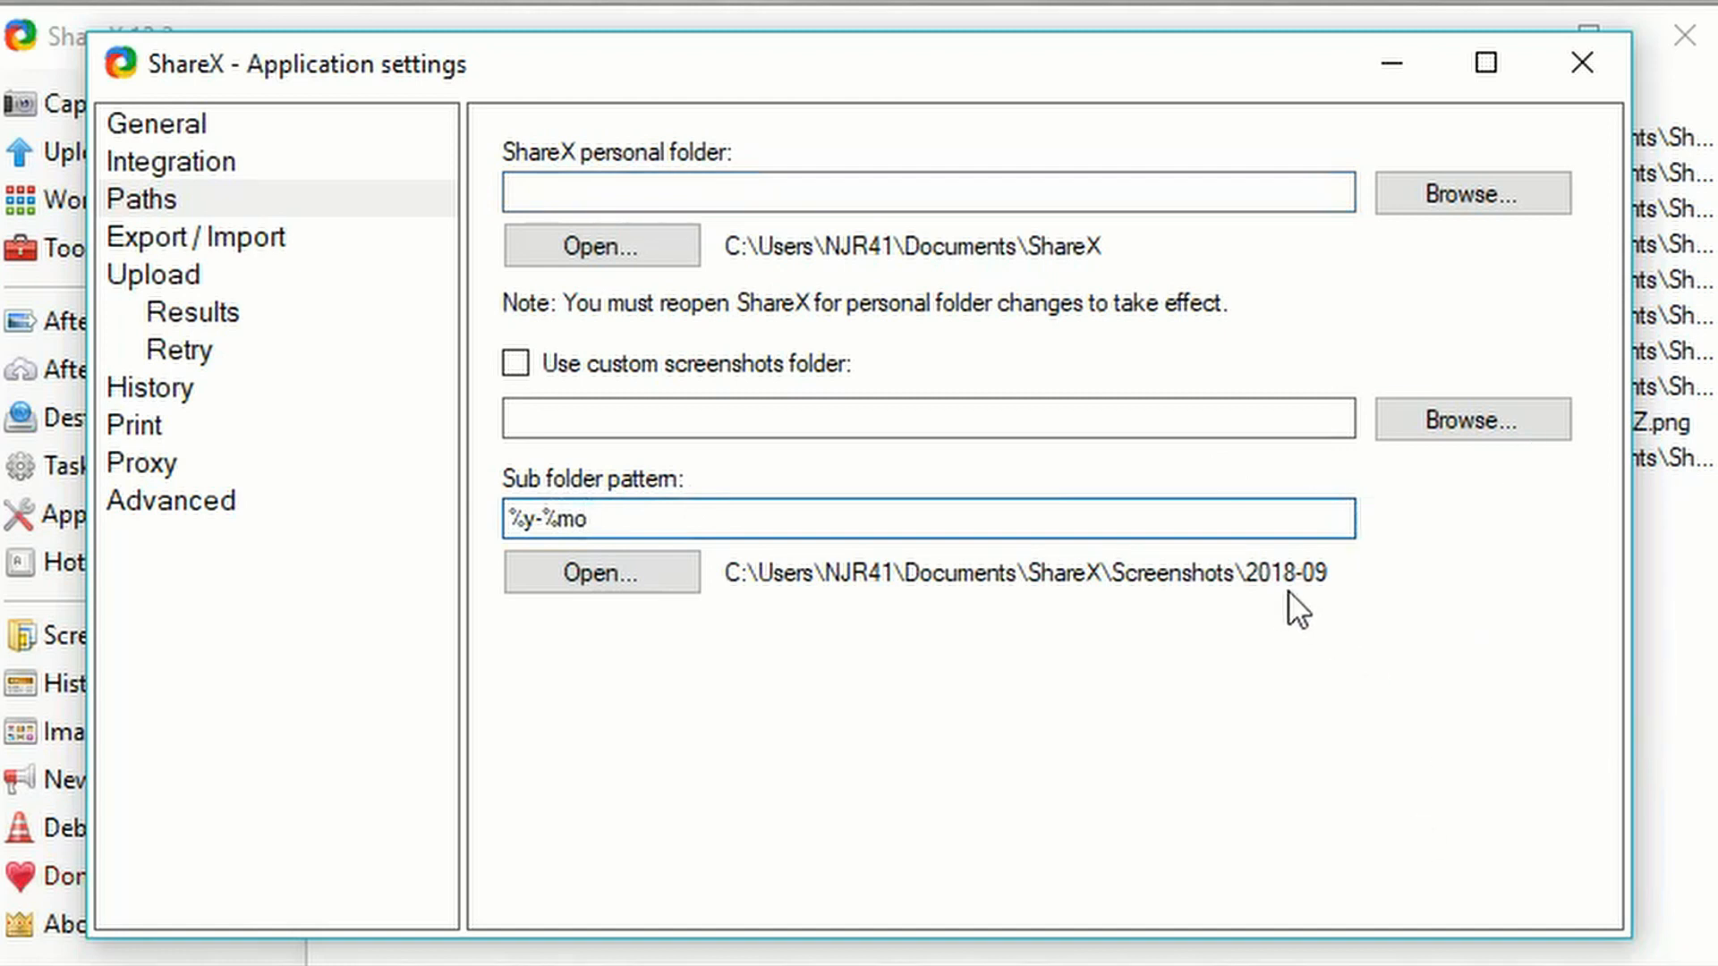
click(289, 249)
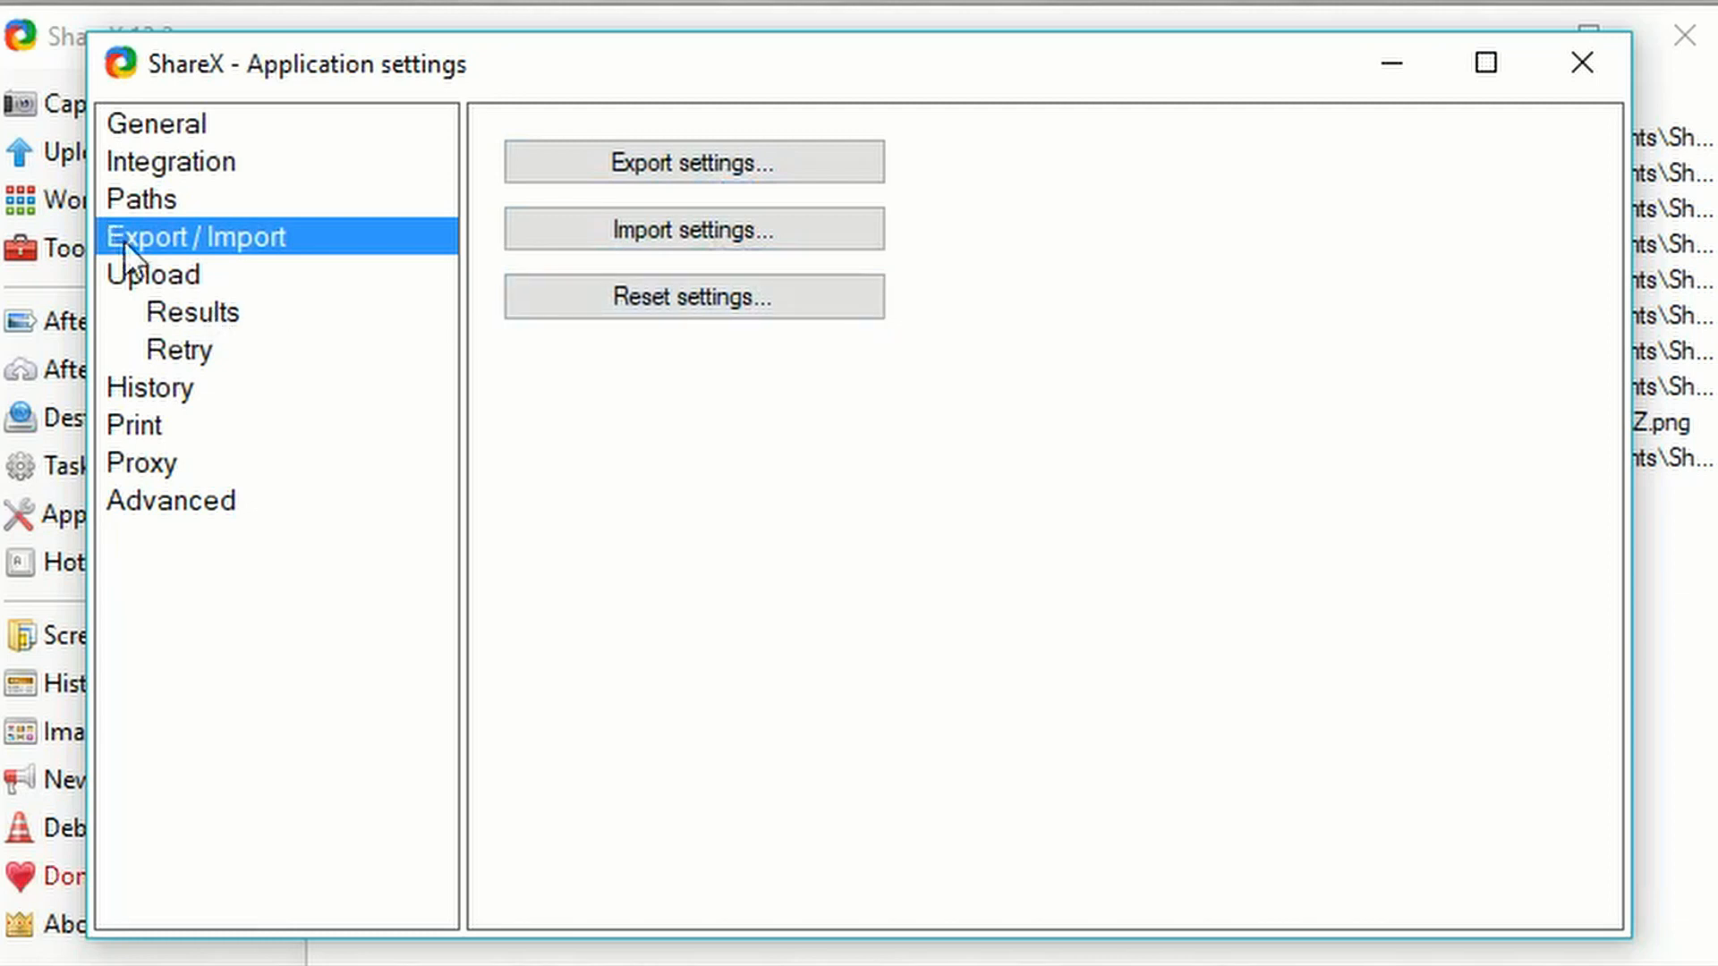
Step: Open the upload settings and examine the simultaneous upload limit and available buffer sizes, keeping 32 KB
click(170, 283)
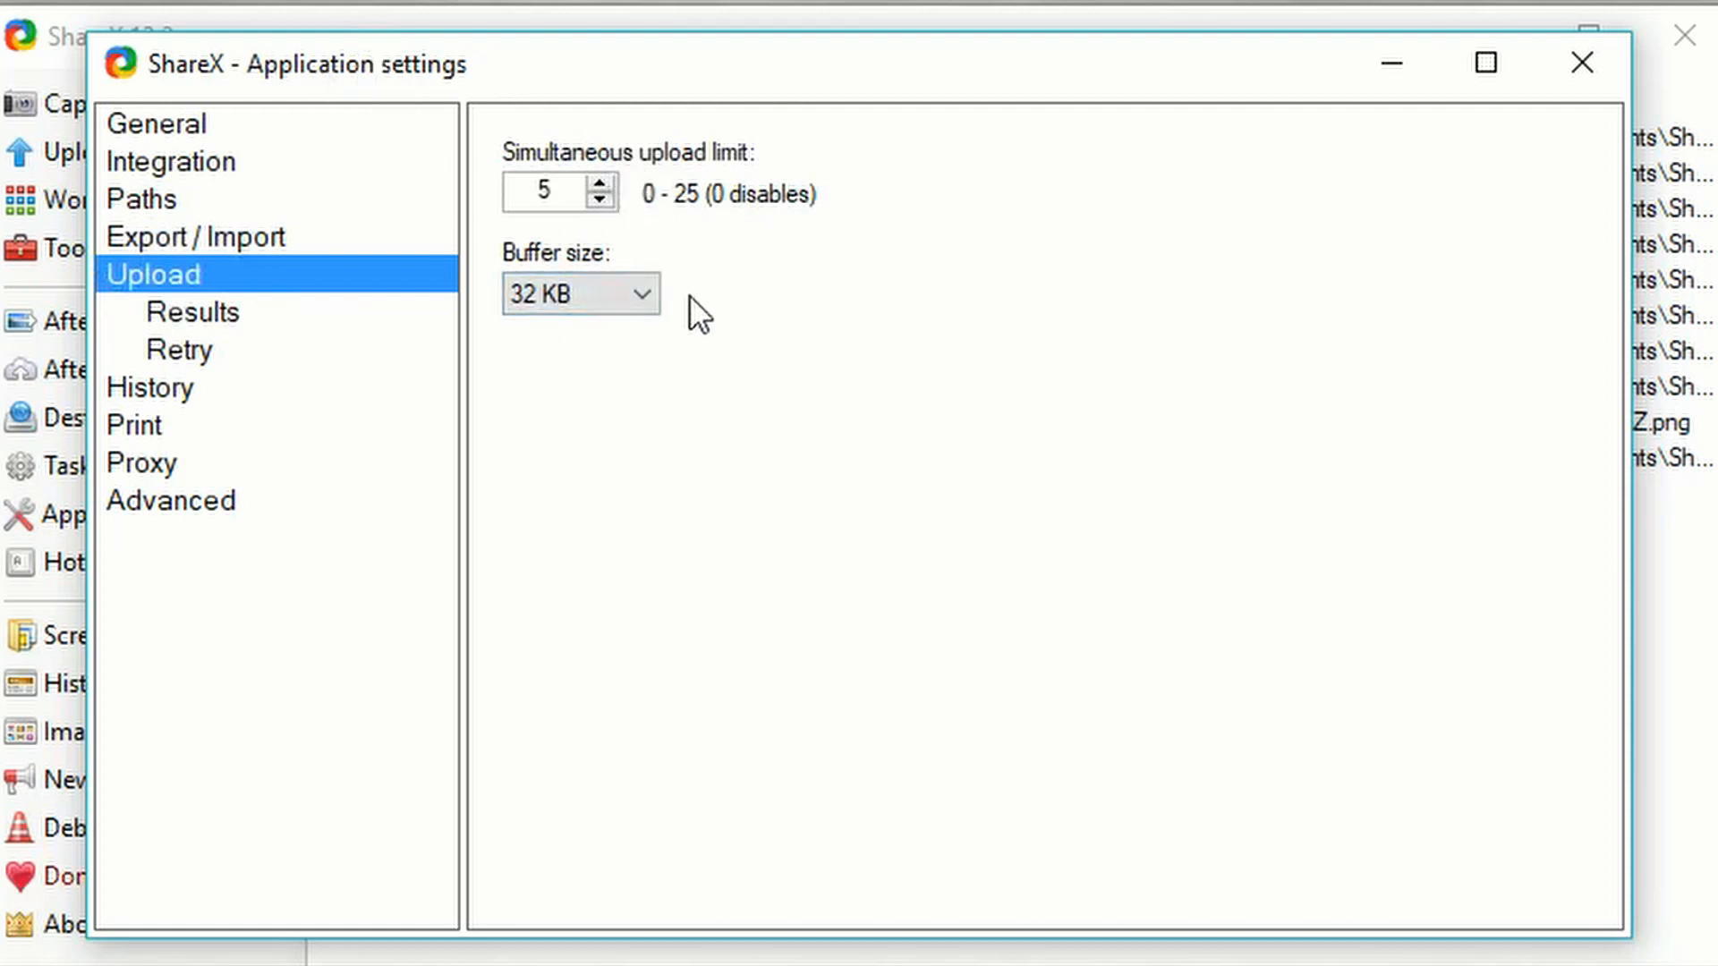
click(646, 304)
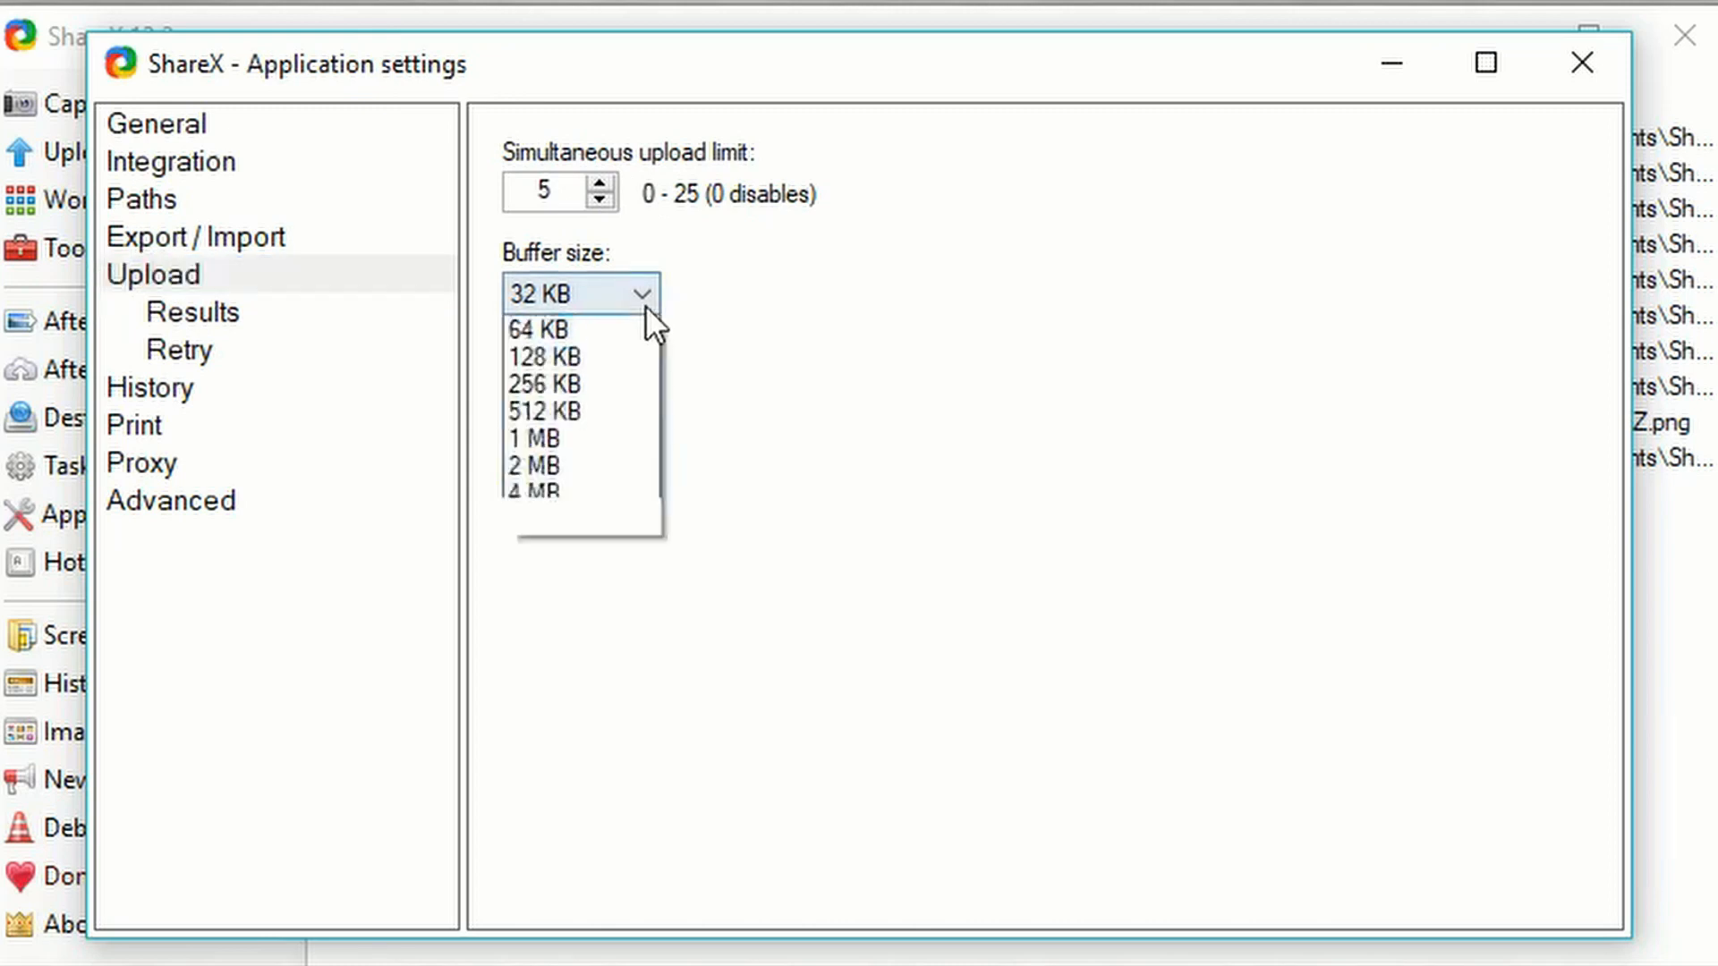
click(605, 308)
Step: View the supported variables for a new clipboard format, cancel without adding one, and review the upload retry options
click(209, 309)
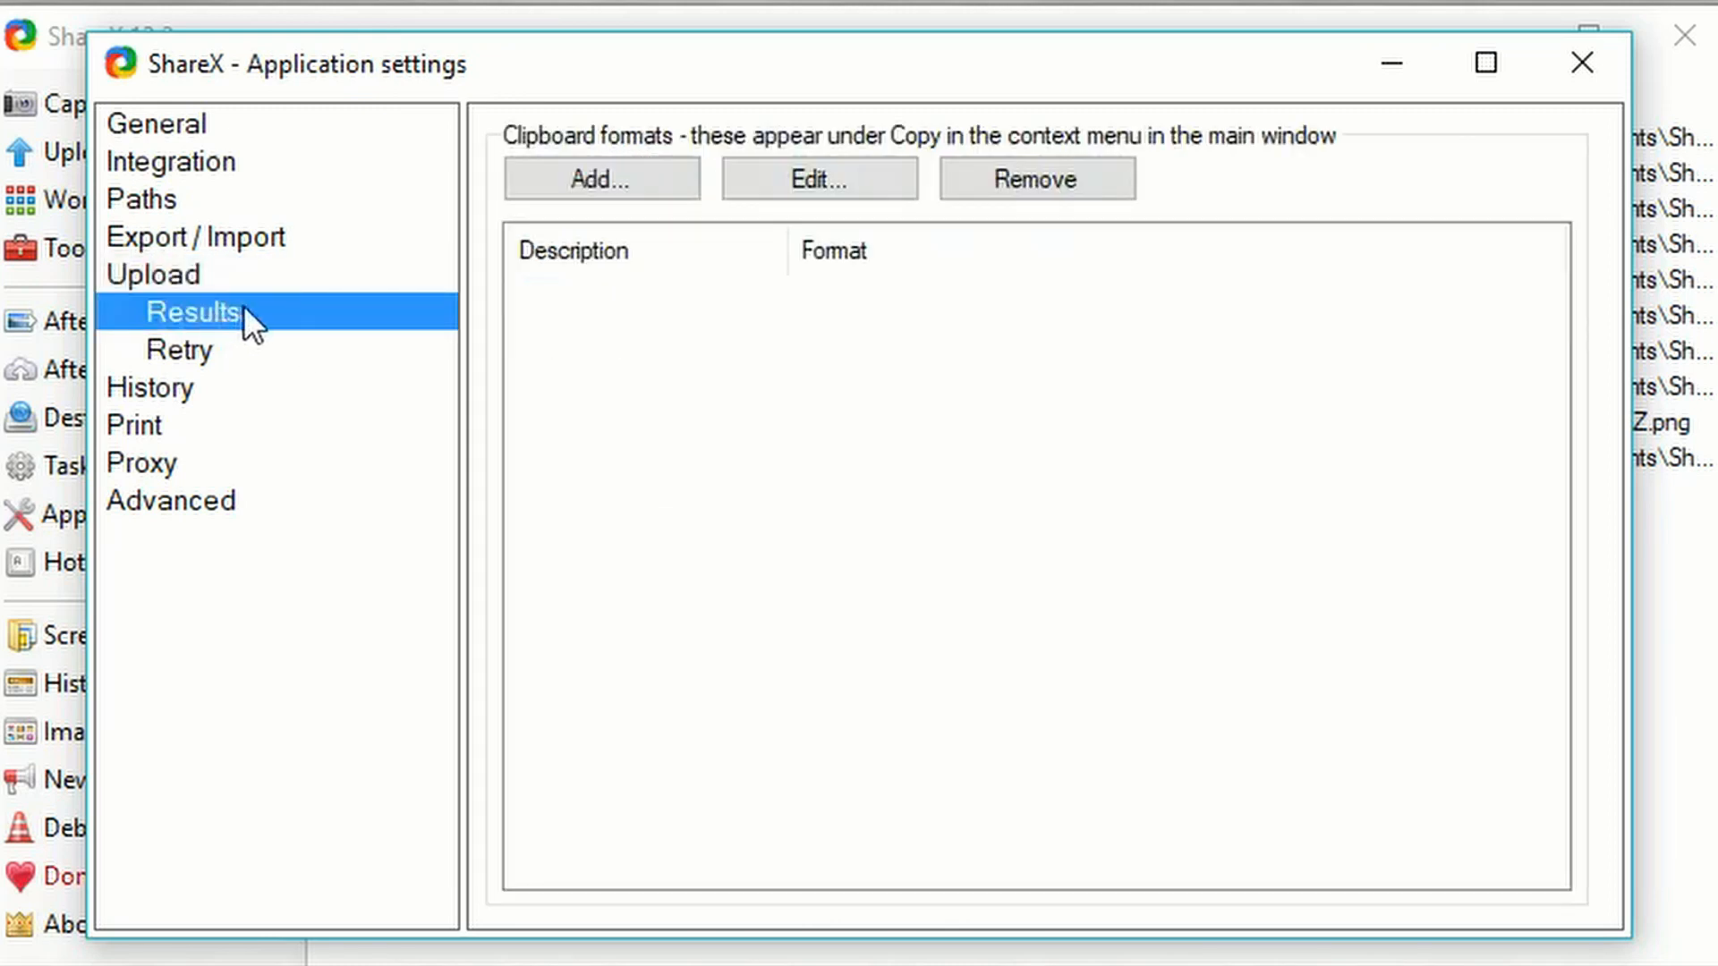
click(631, 195)
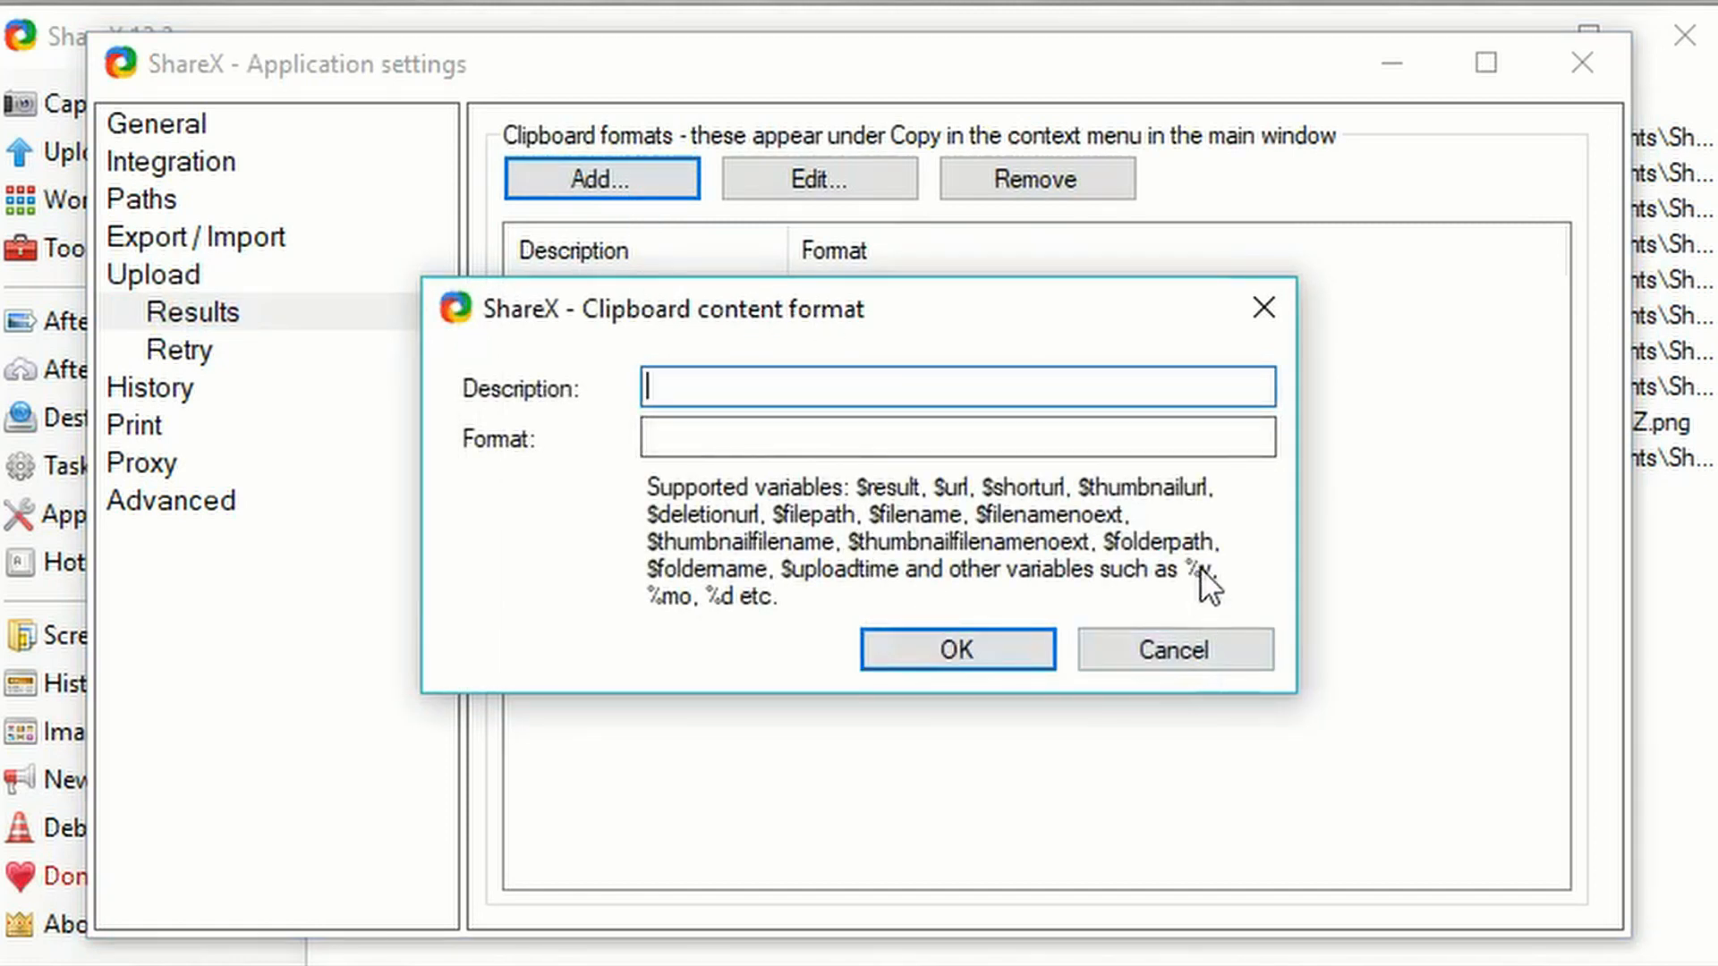
click(1199, 650)
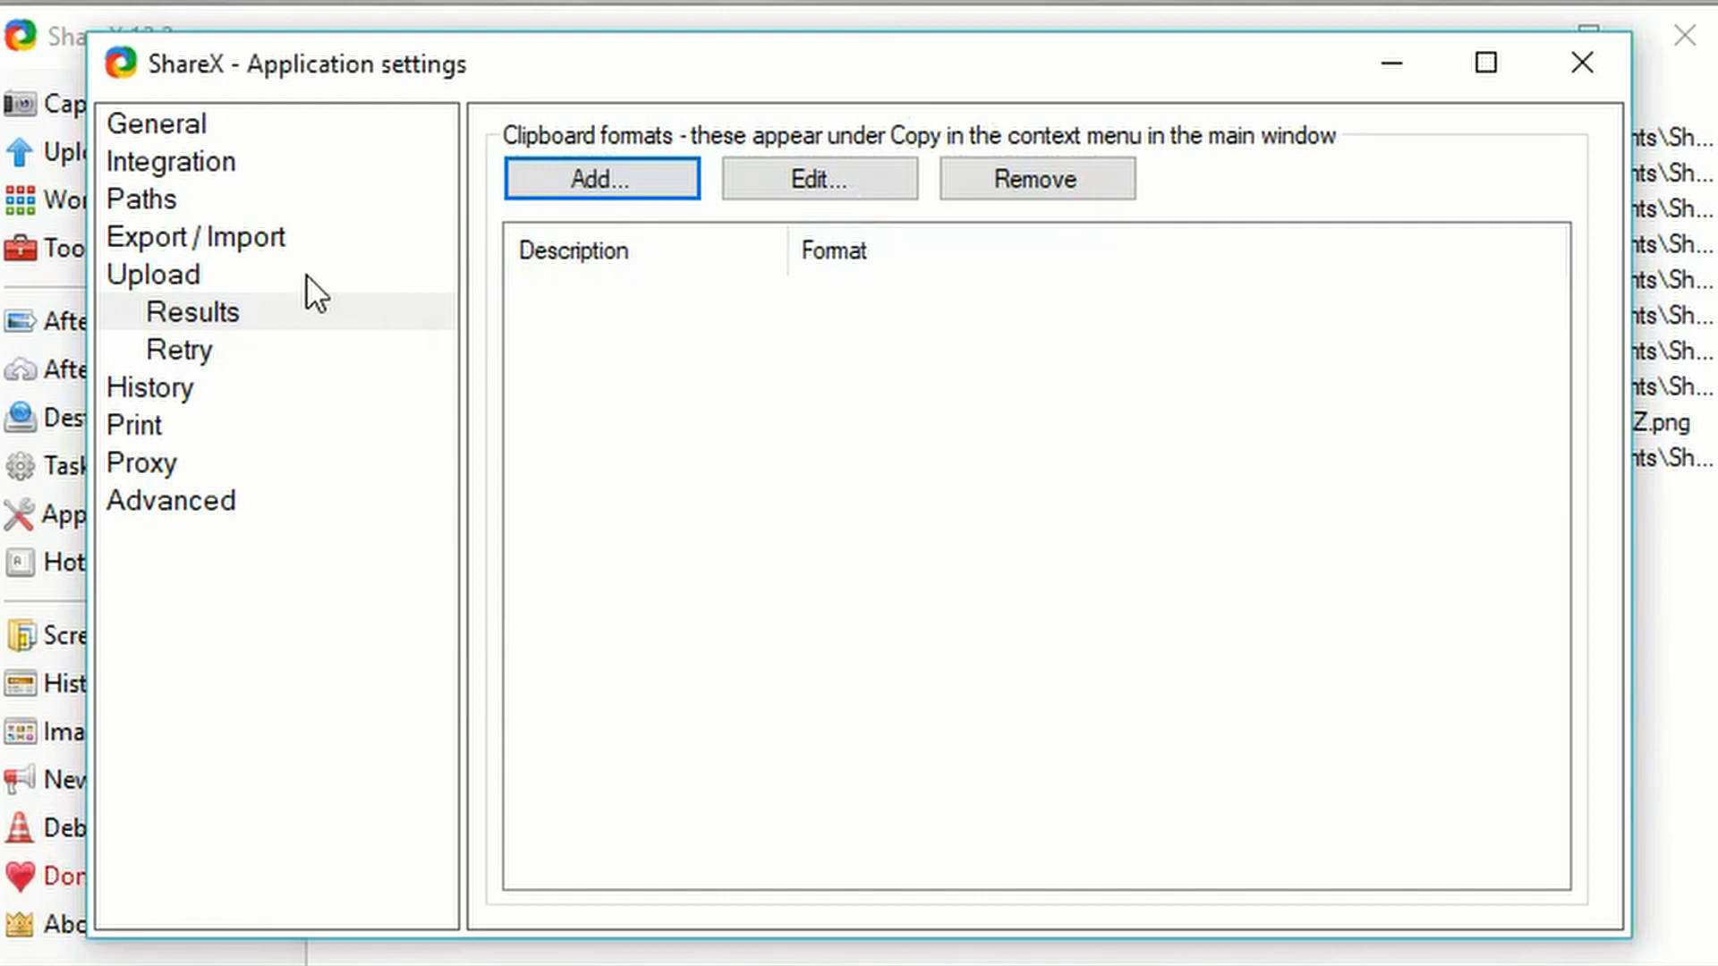
click(251, 355)
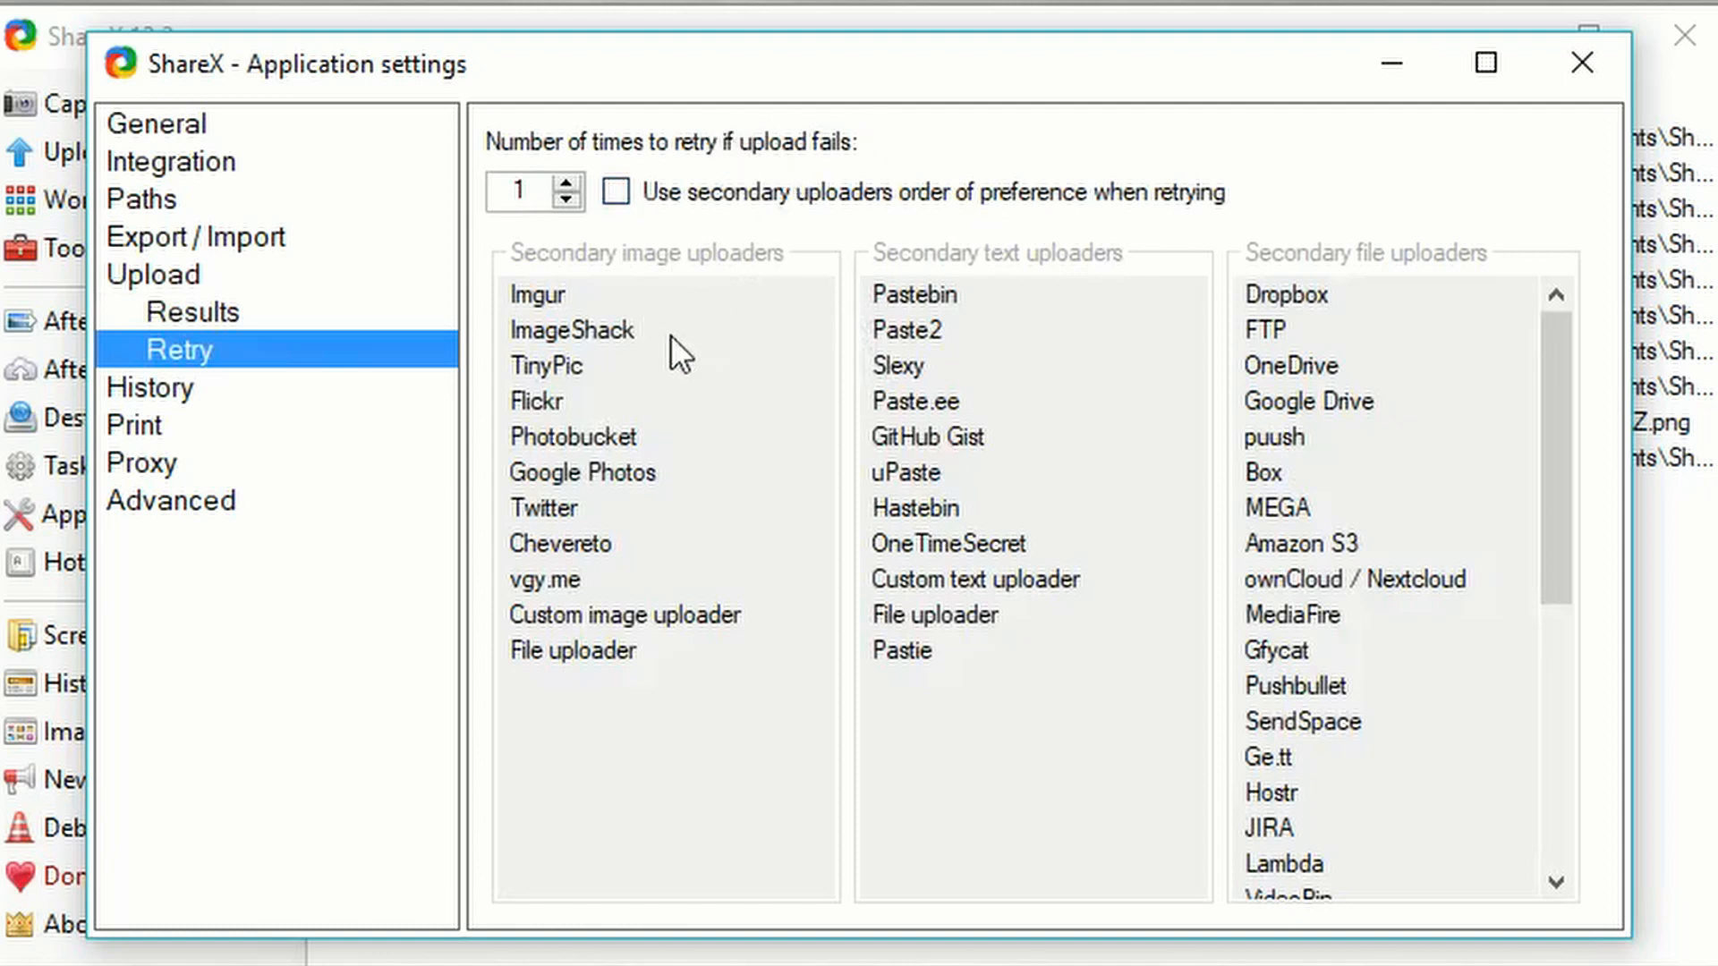
Step: Review the history and recent task options, and inspect the image print settings without changing them
click(174, 382)
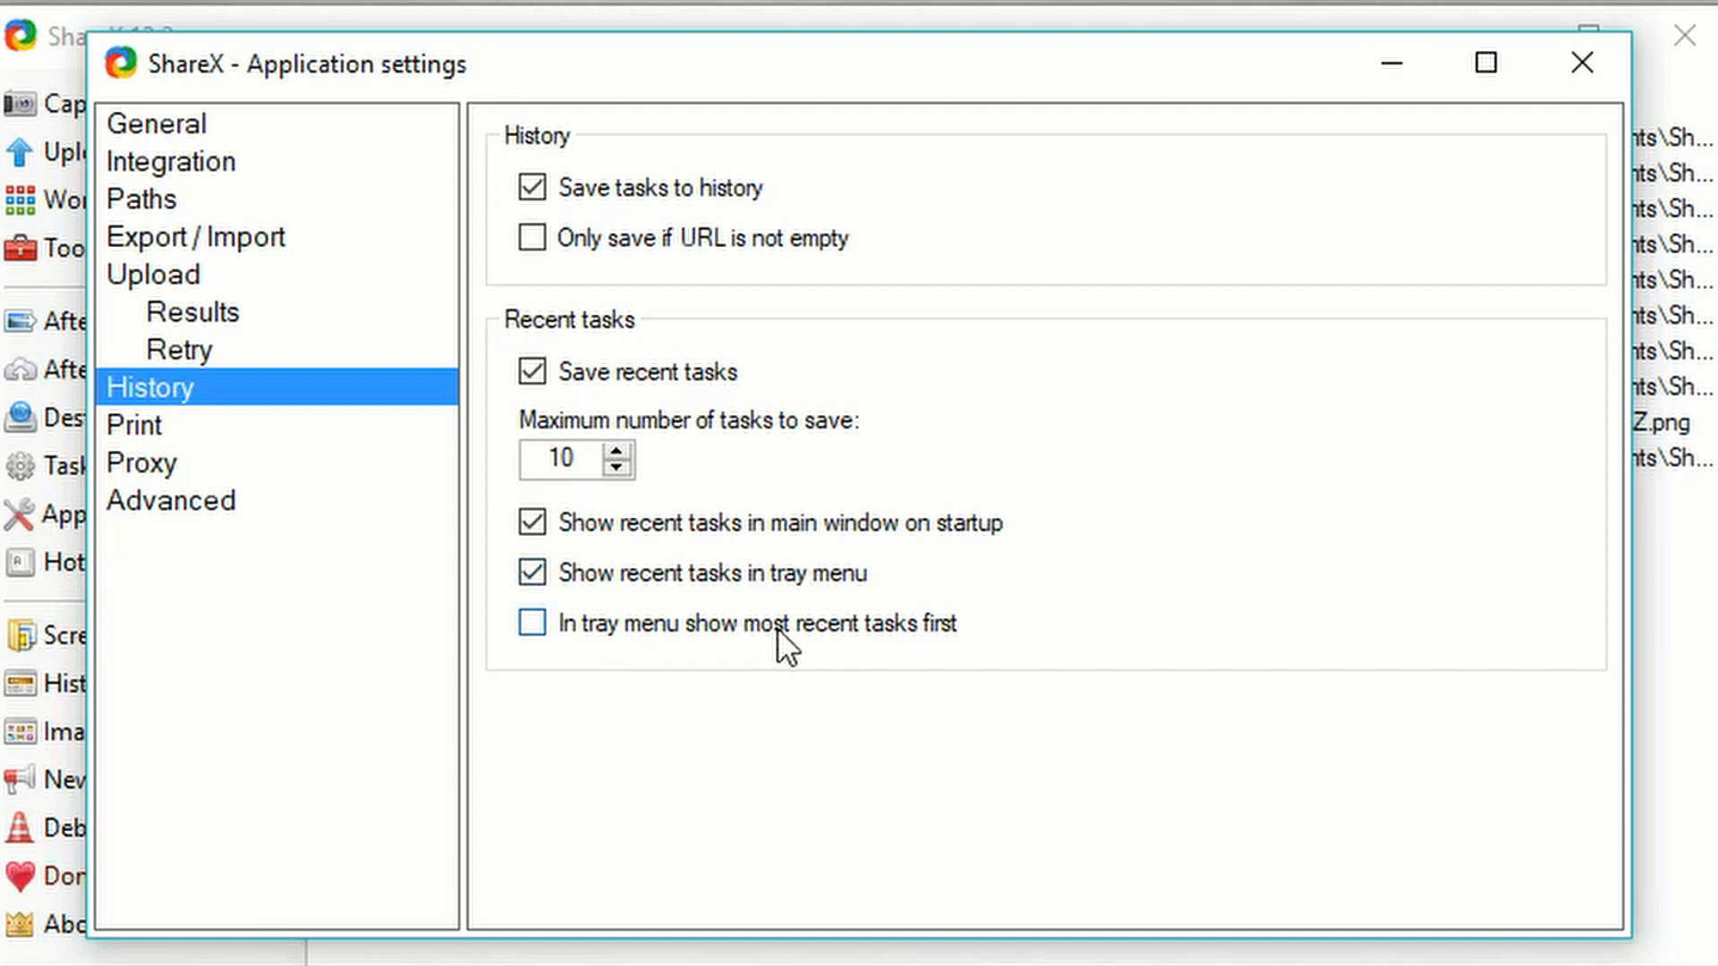
click(208, 421)
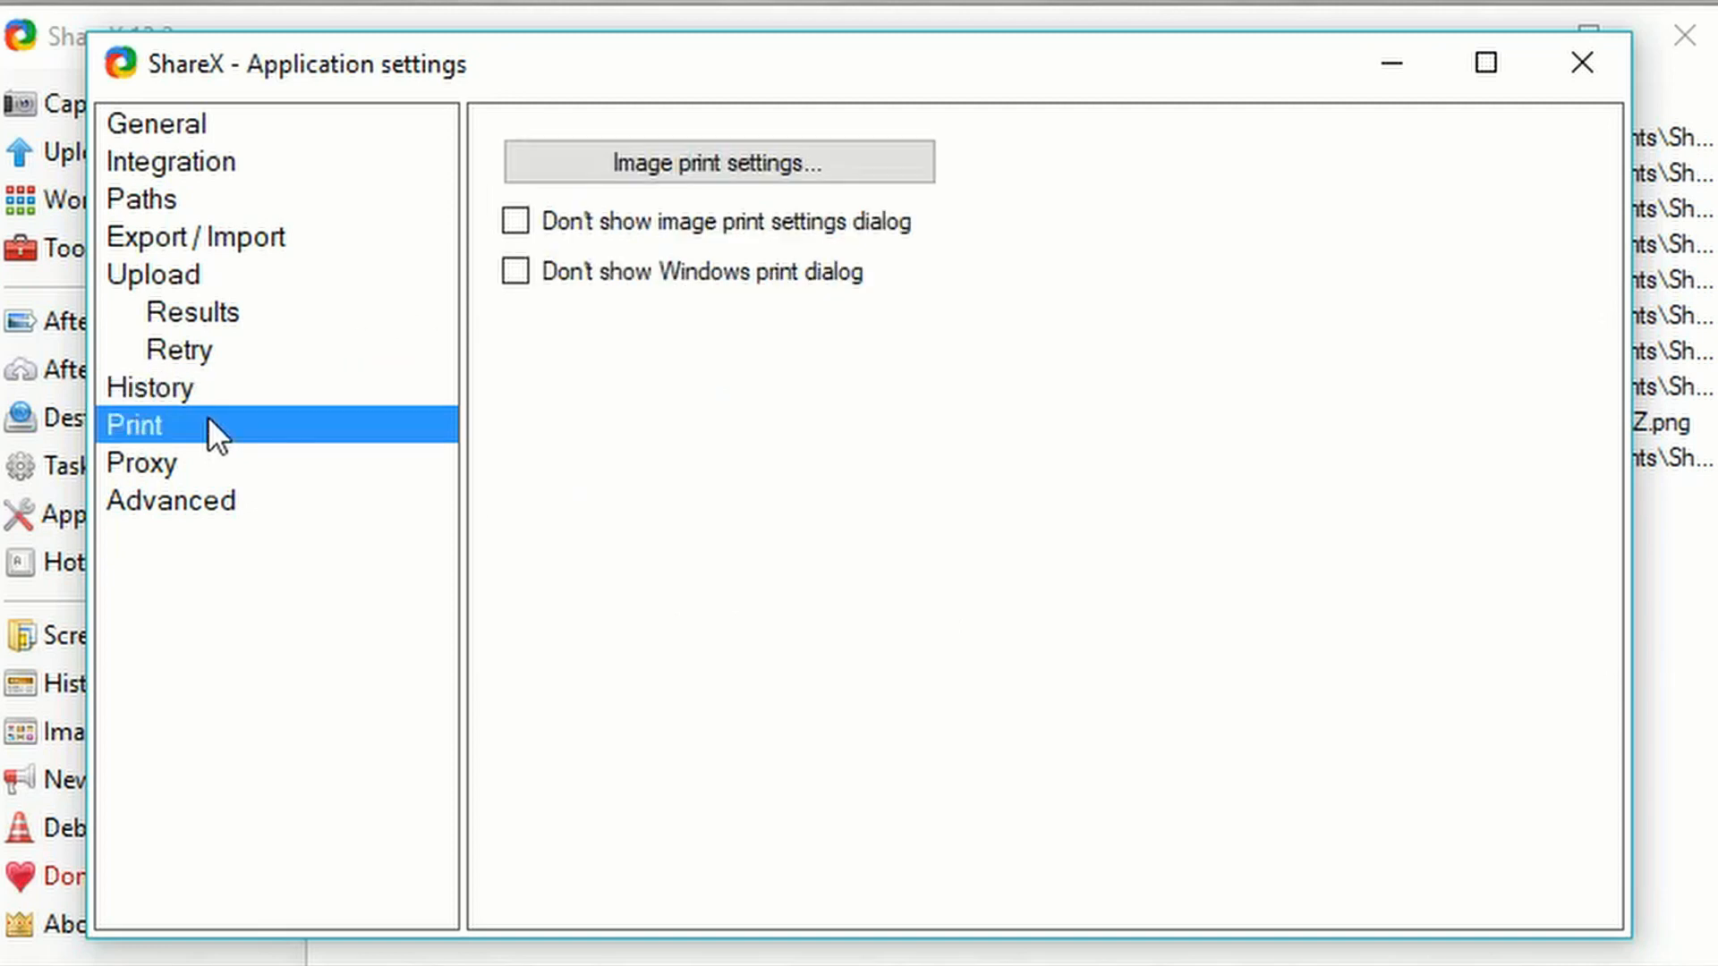
click(831, 164)
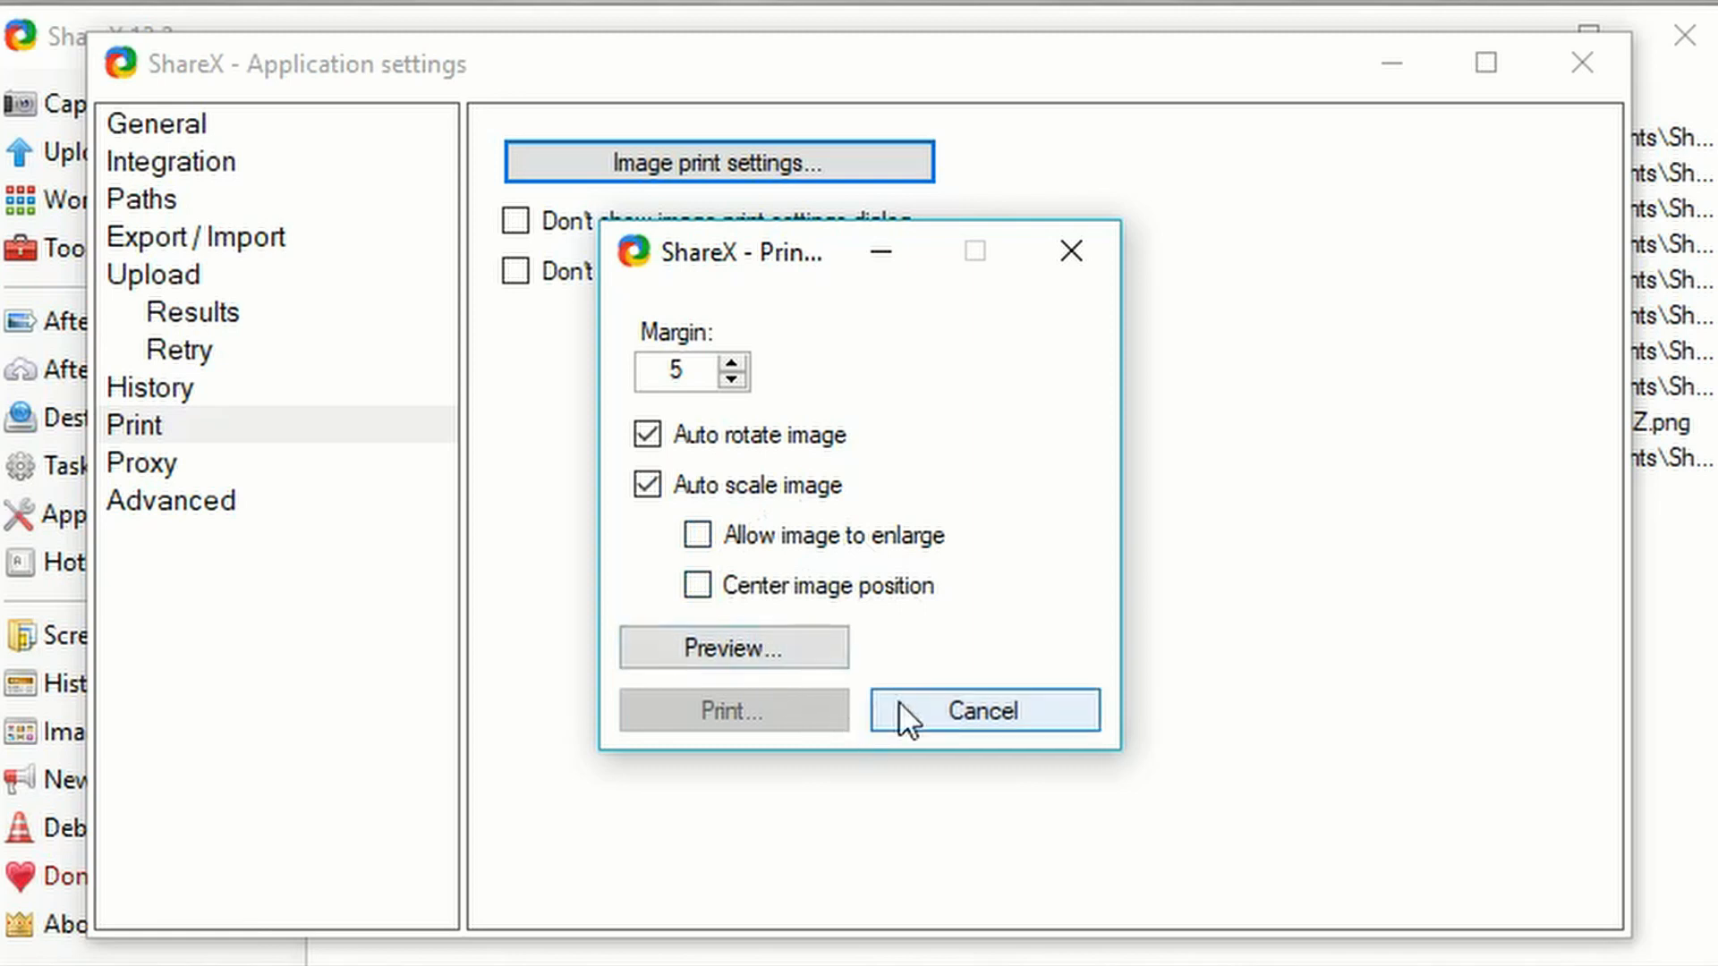
click(926, 710)
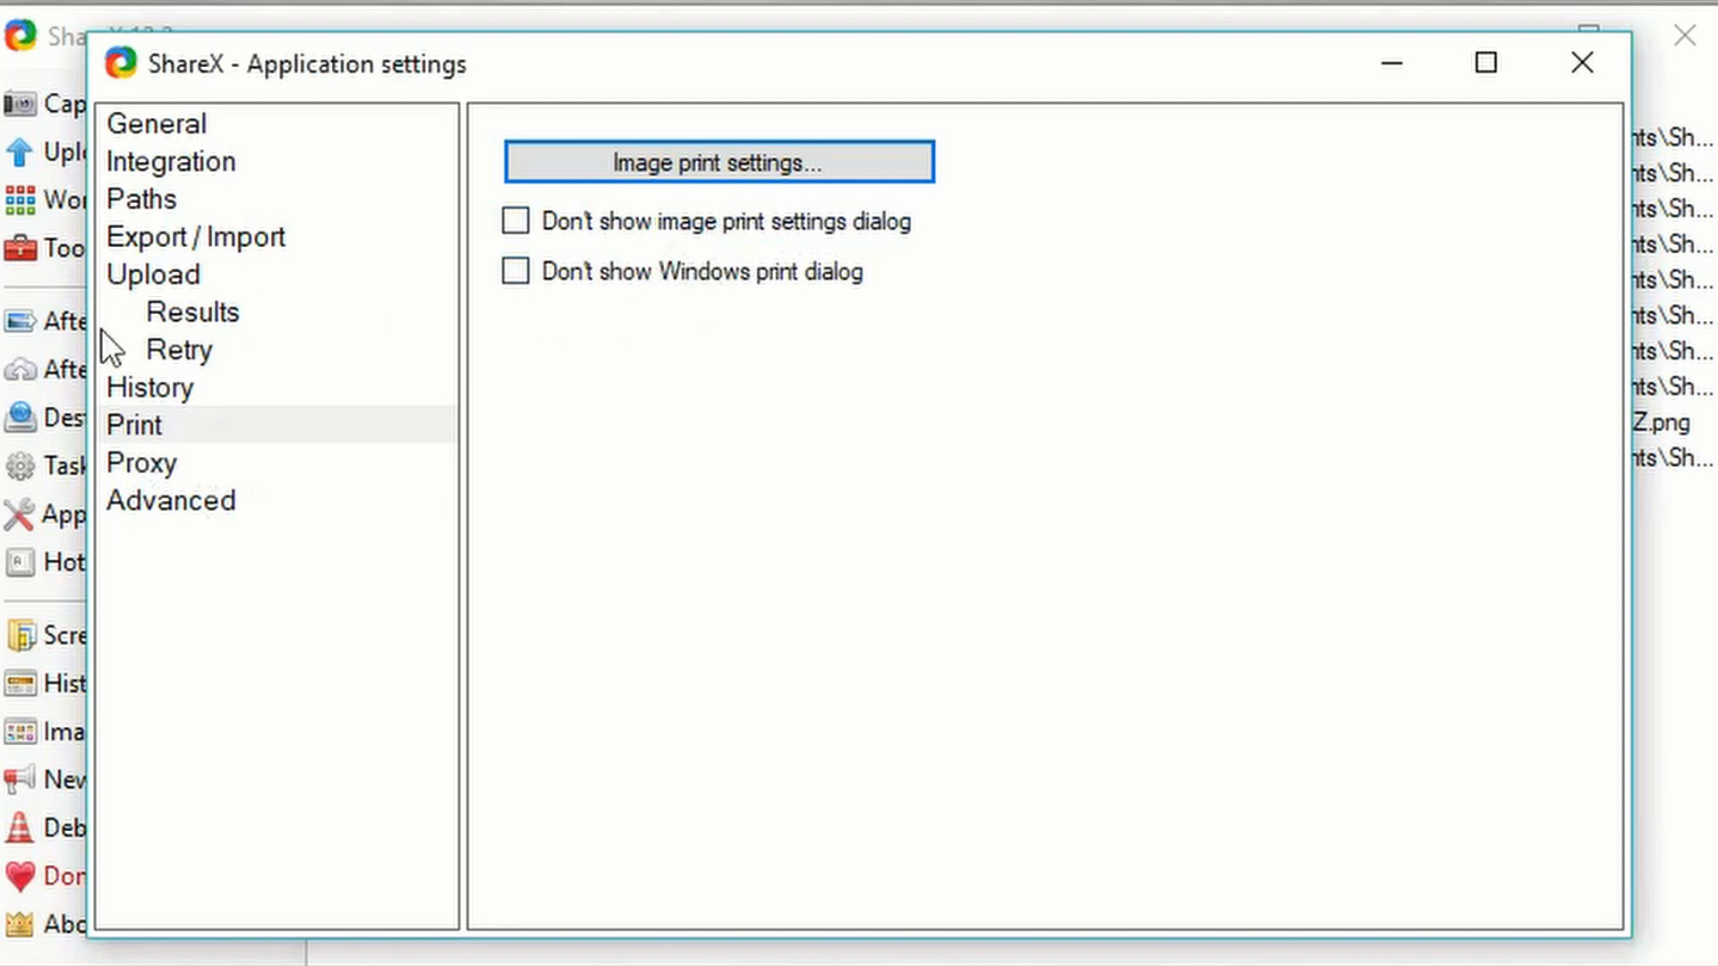
Step: Review the proxy settings and check the proxy configuration choices, keeping Manual
click(158, 461)
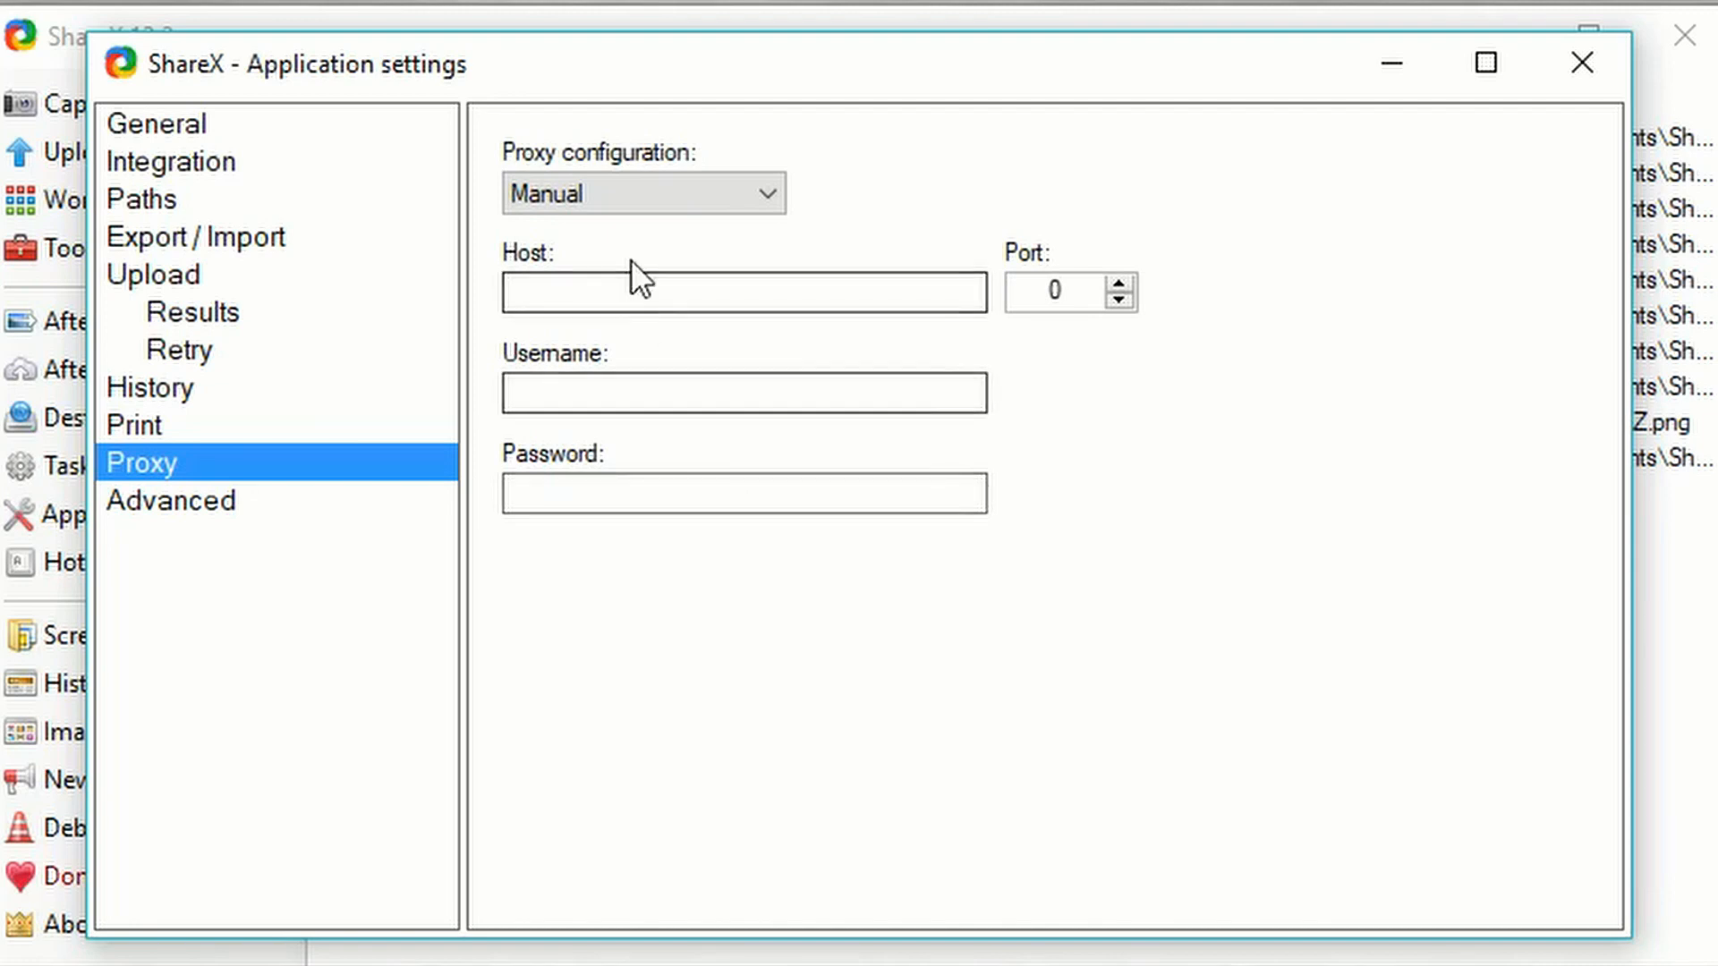
click(632, 184)
click(669, 180)
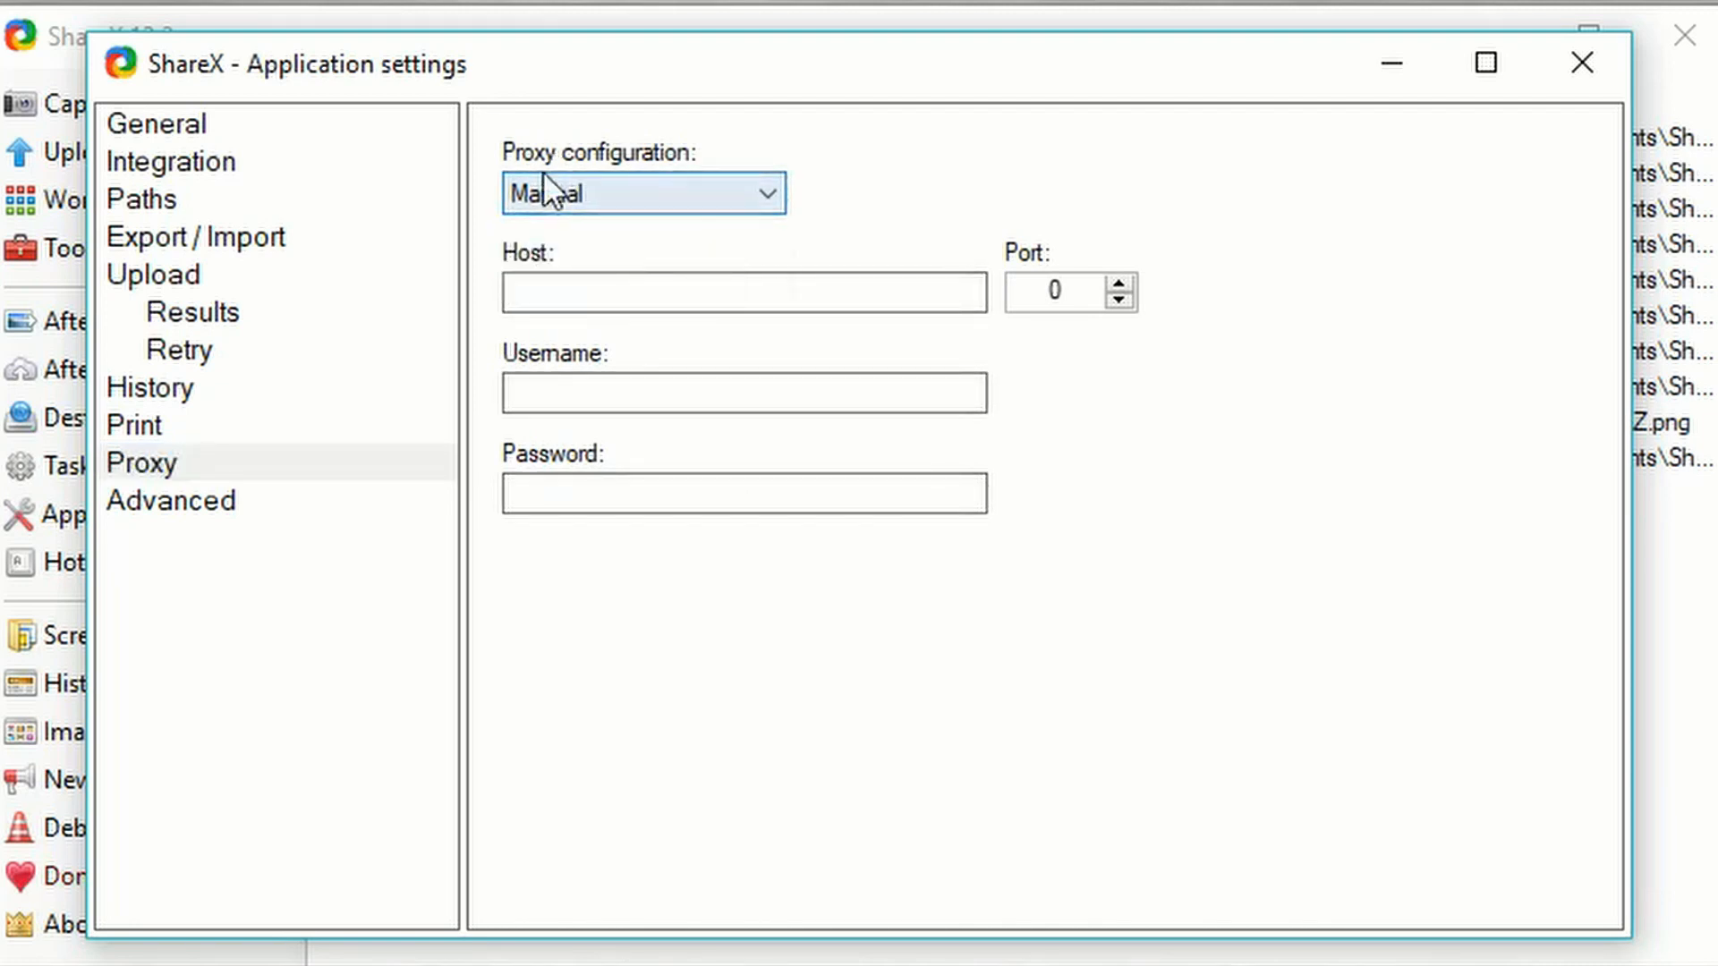
Step: Look over the advanced application settings without changes and close the application settings
click(170, 503)
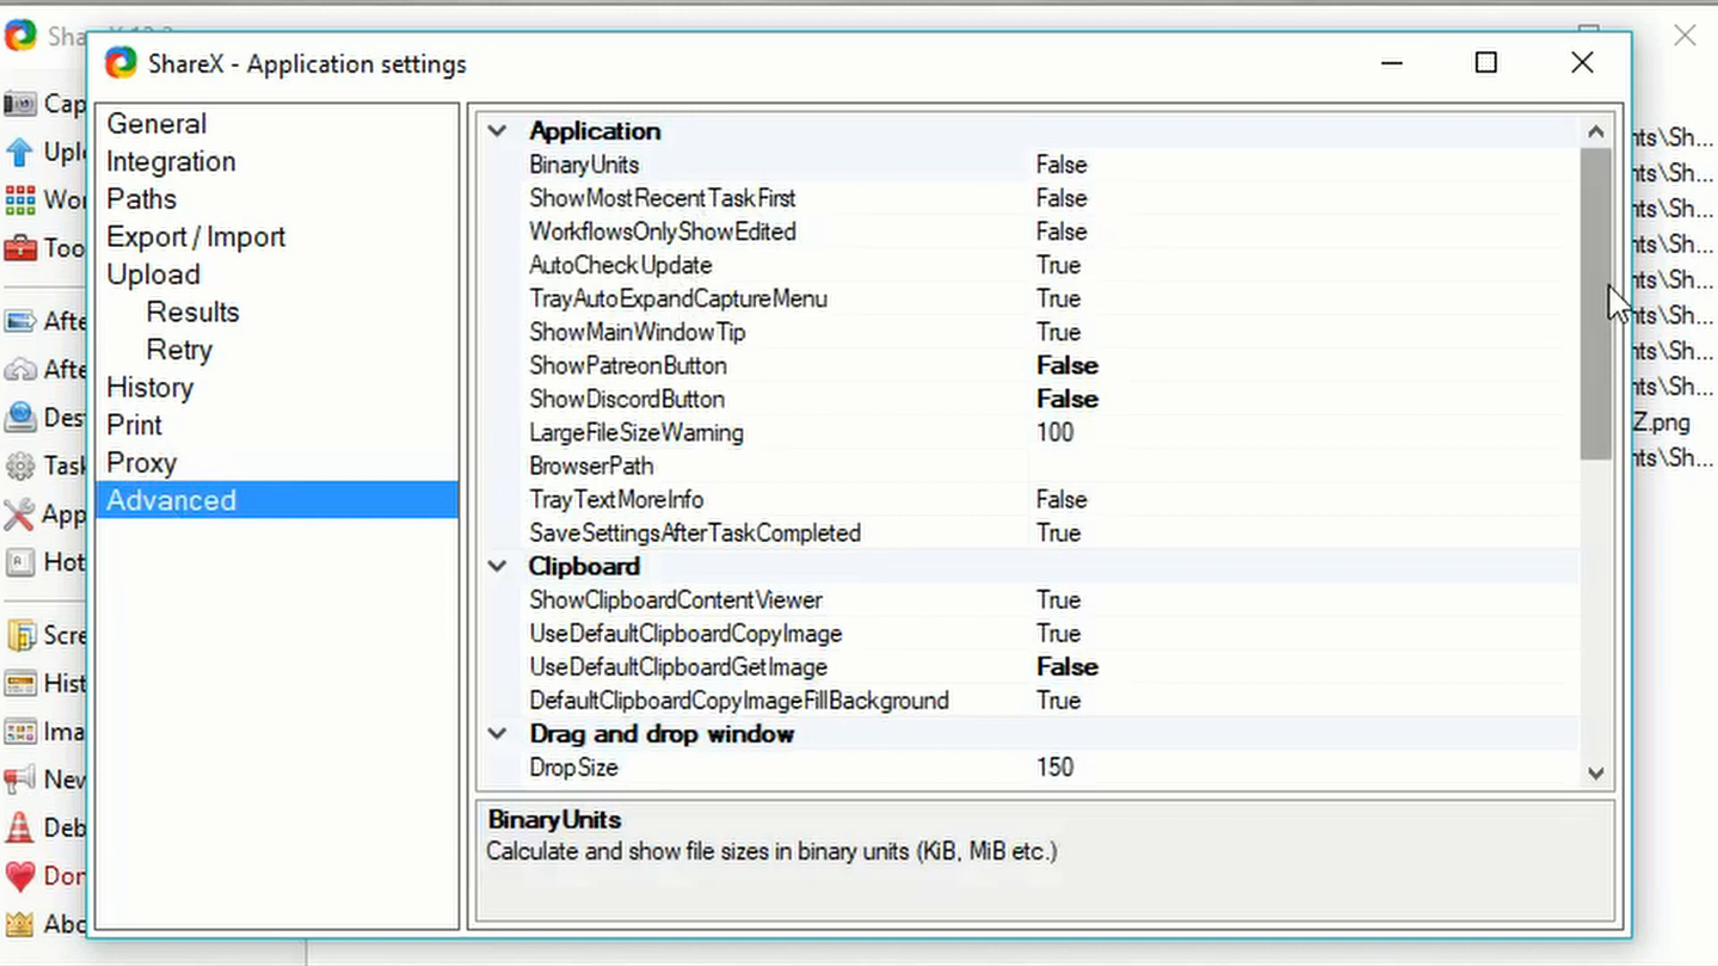
drag(1609, 285, 1469, 281)
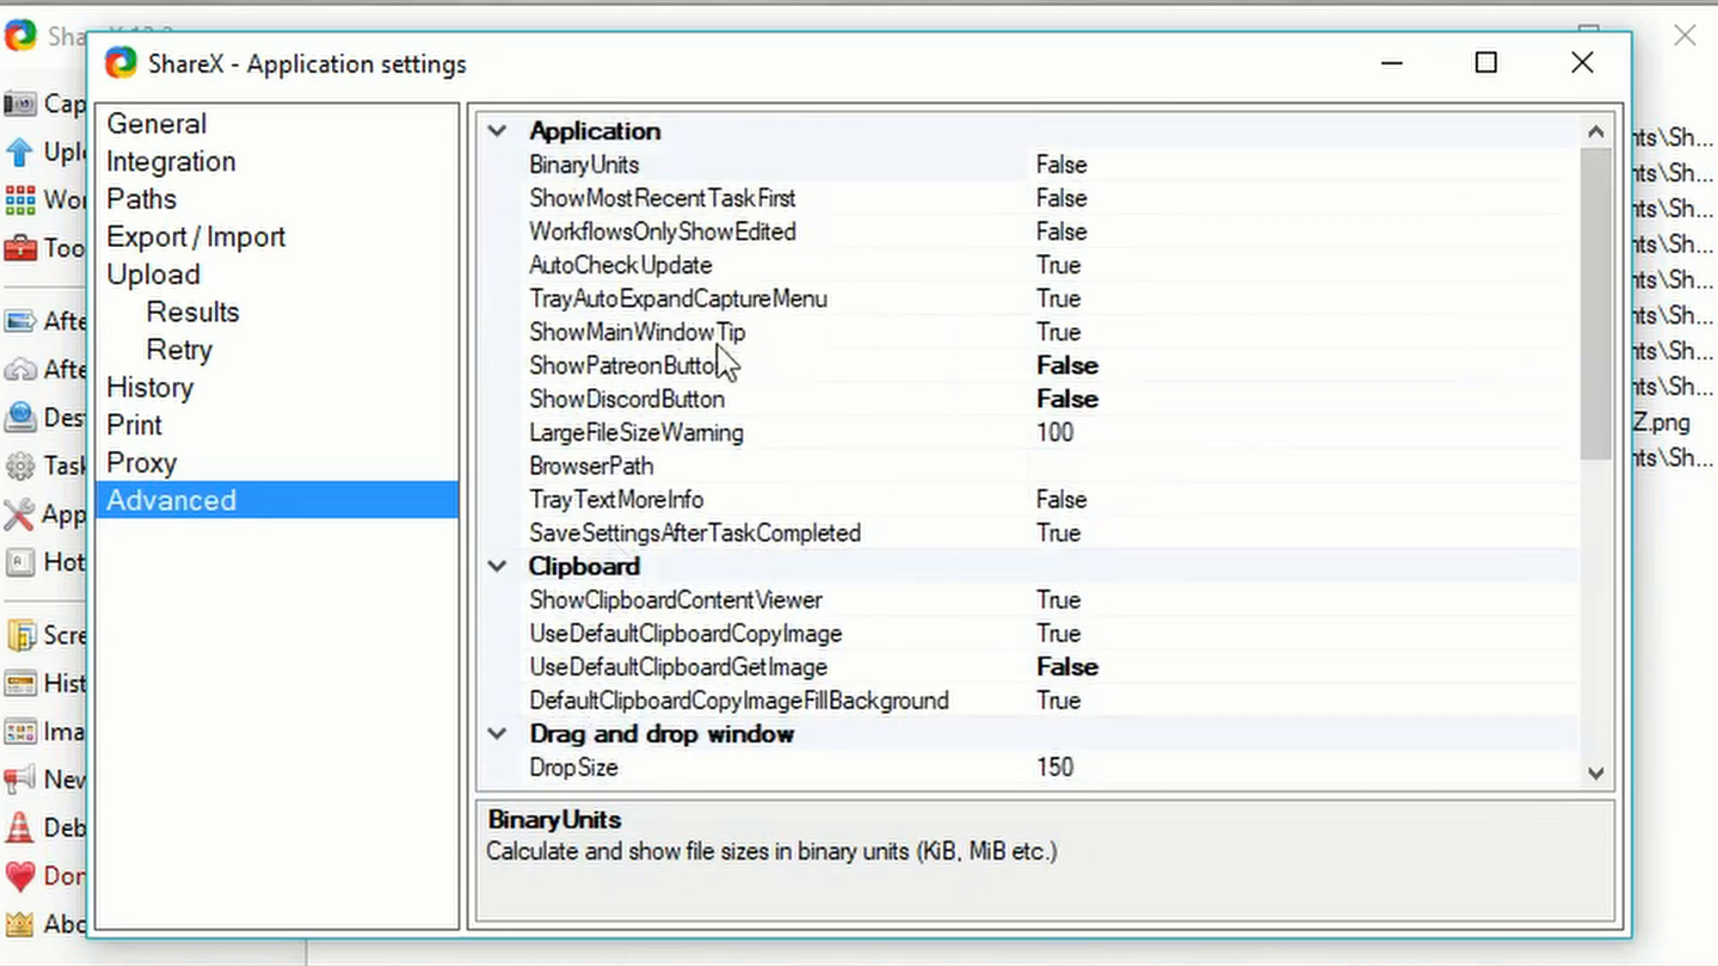
click(1557, 85)
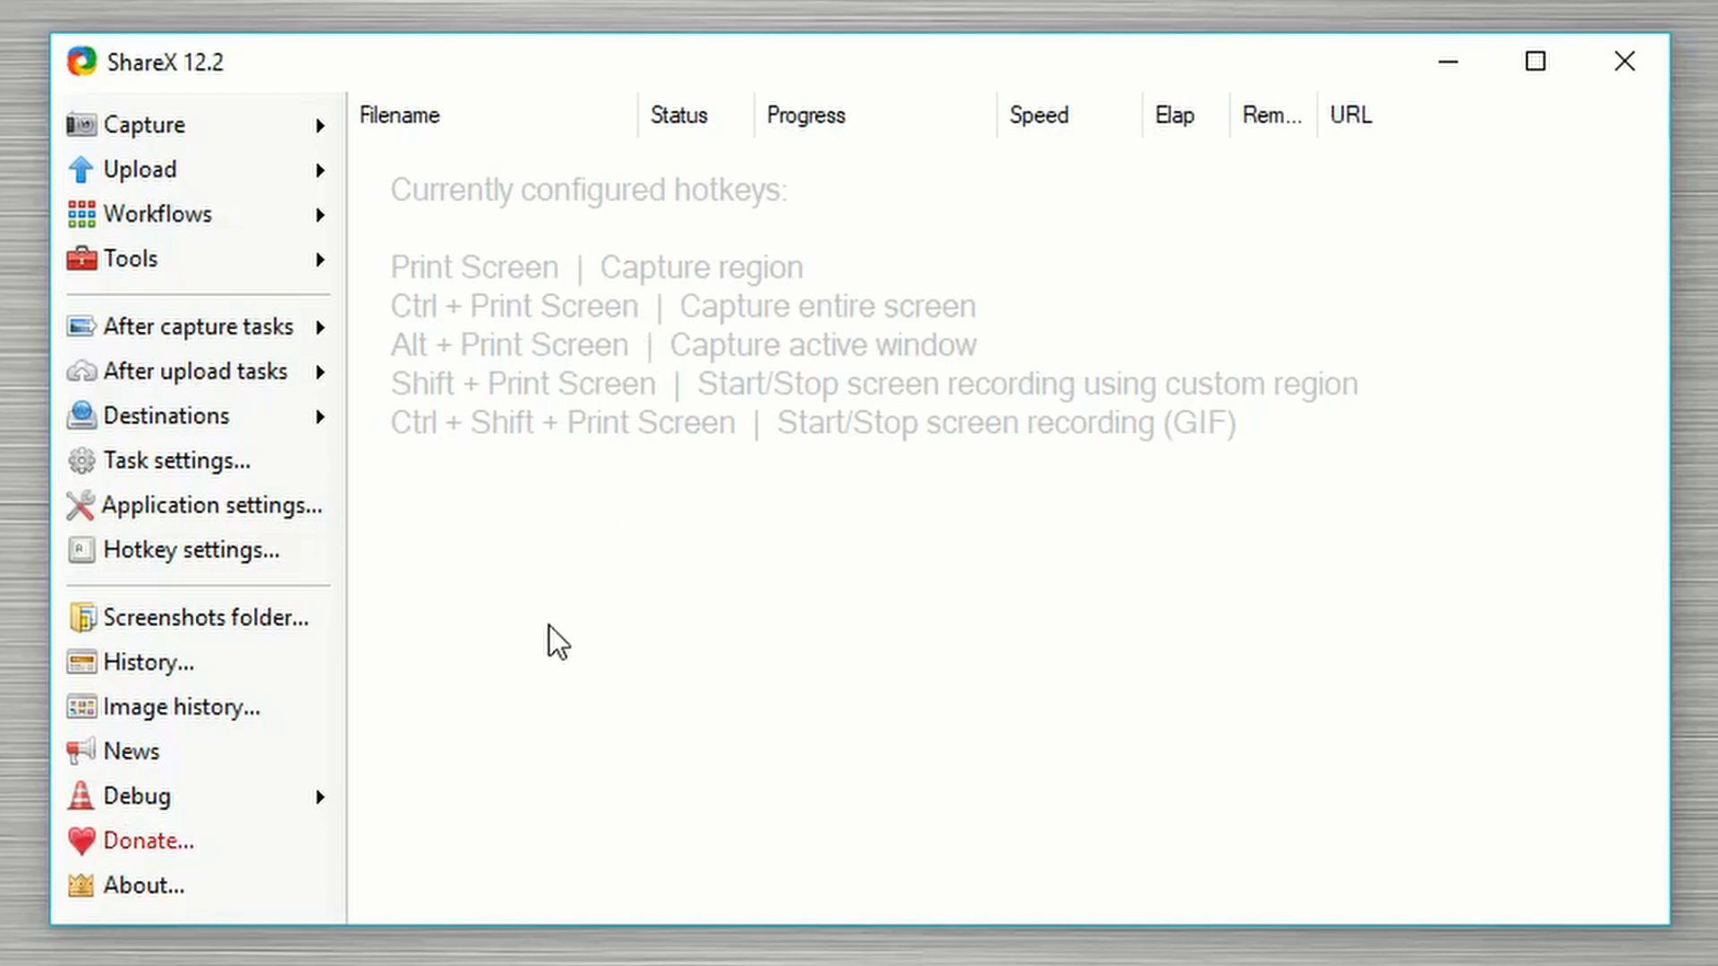
Step: Open the capture history, preview several recent entries including the one with an Imgur link, and close the history
click(206, 662)
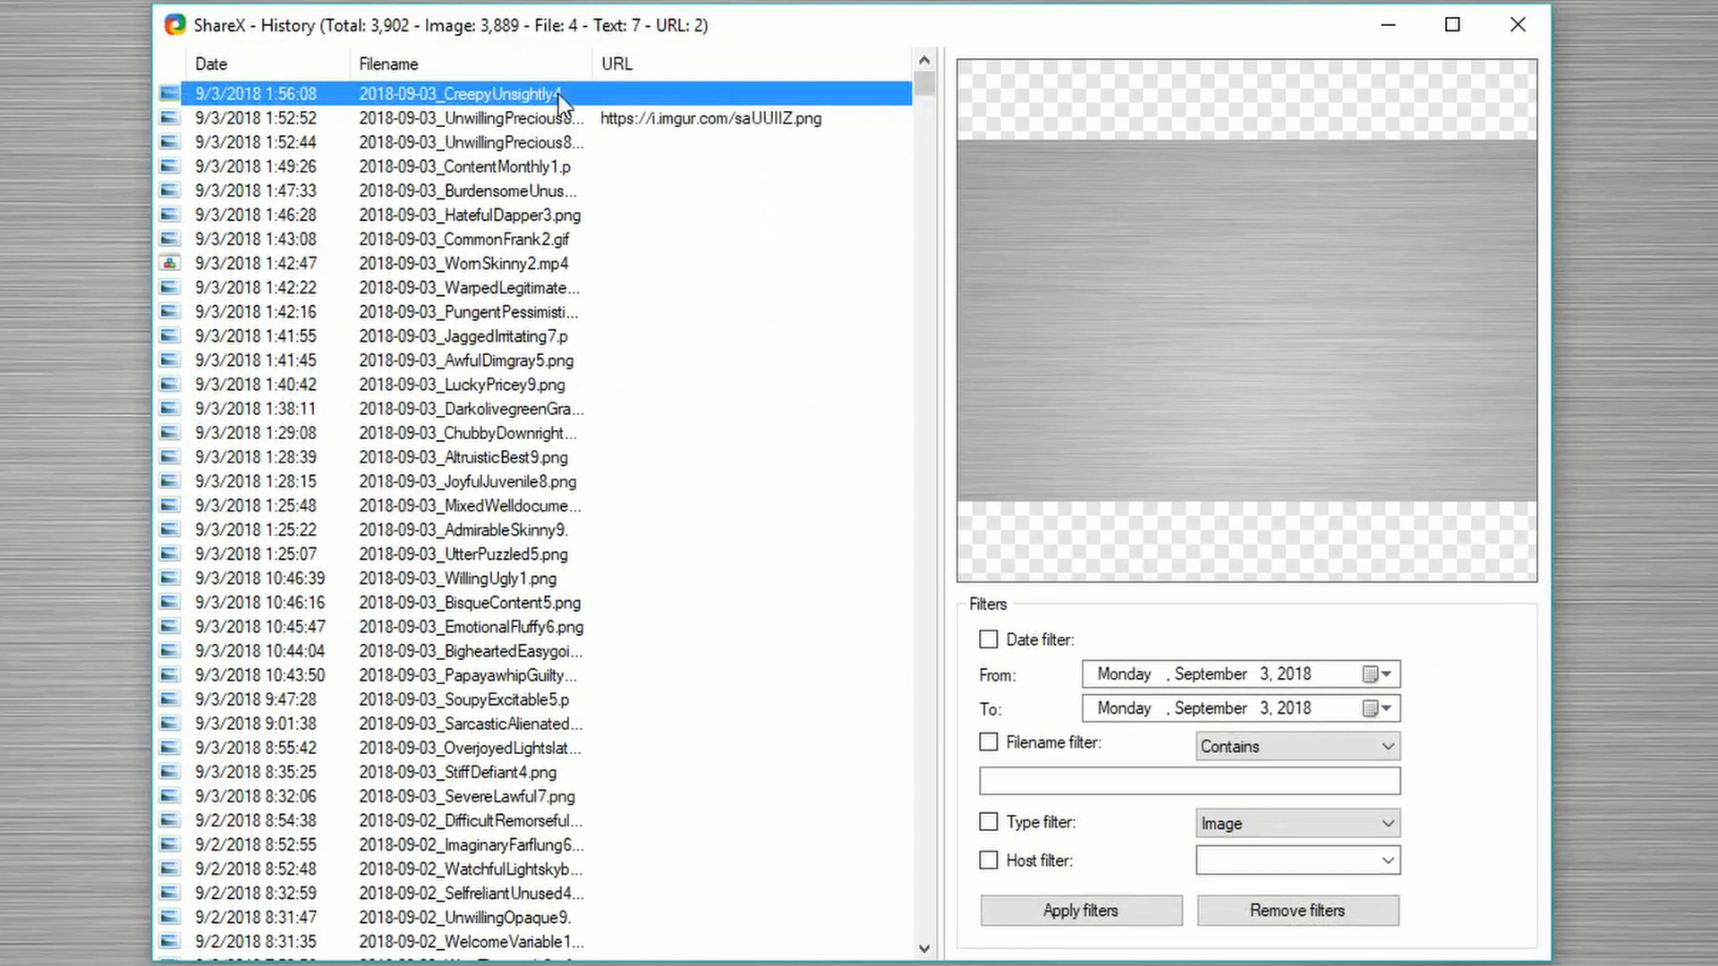
click(596, 139)
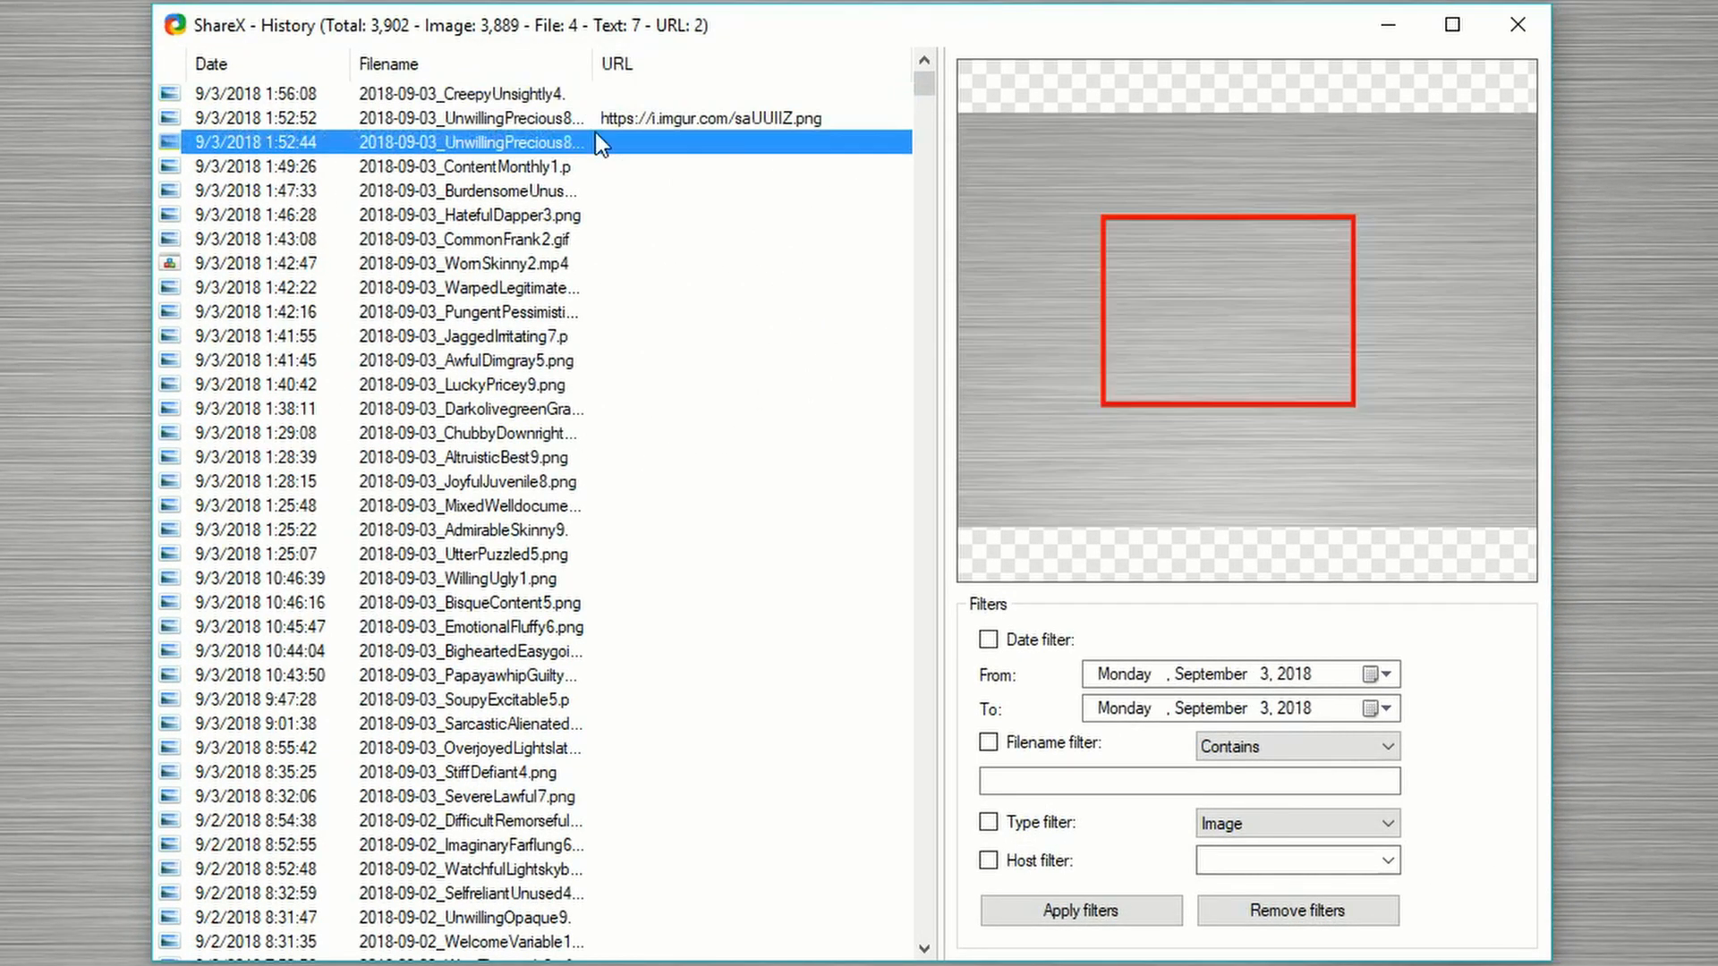
click(608, 164)
click(542, 190)
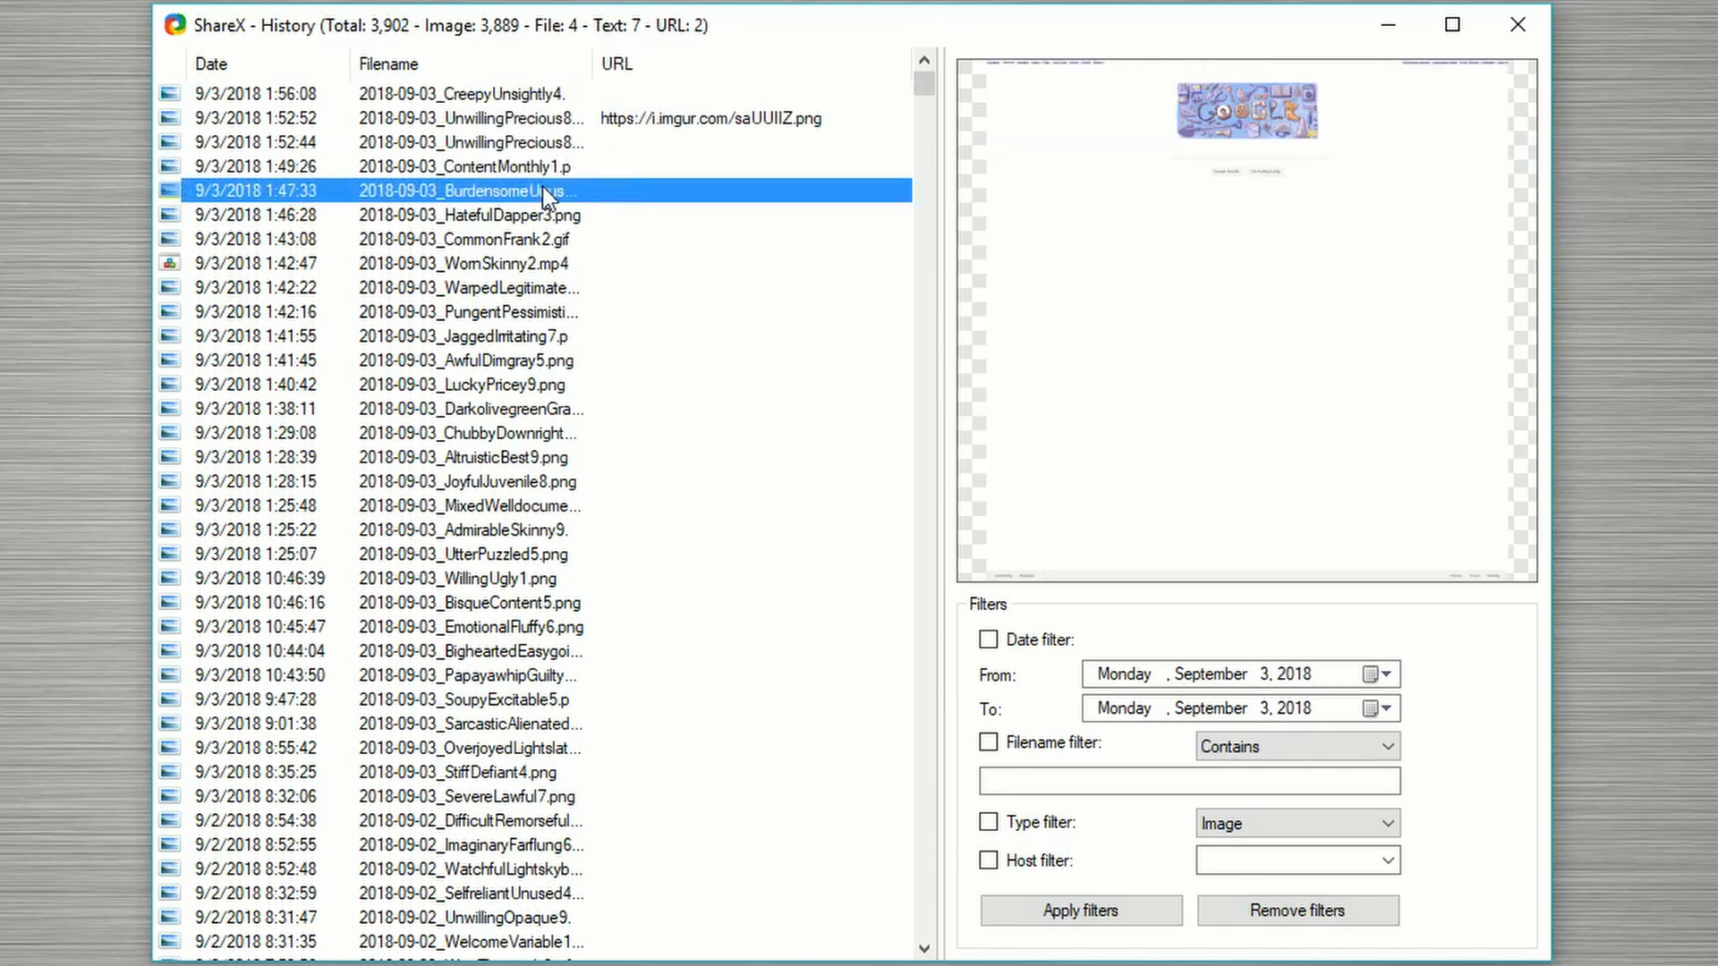
click(583, 161)
click(580, 136)
click(559, 117)
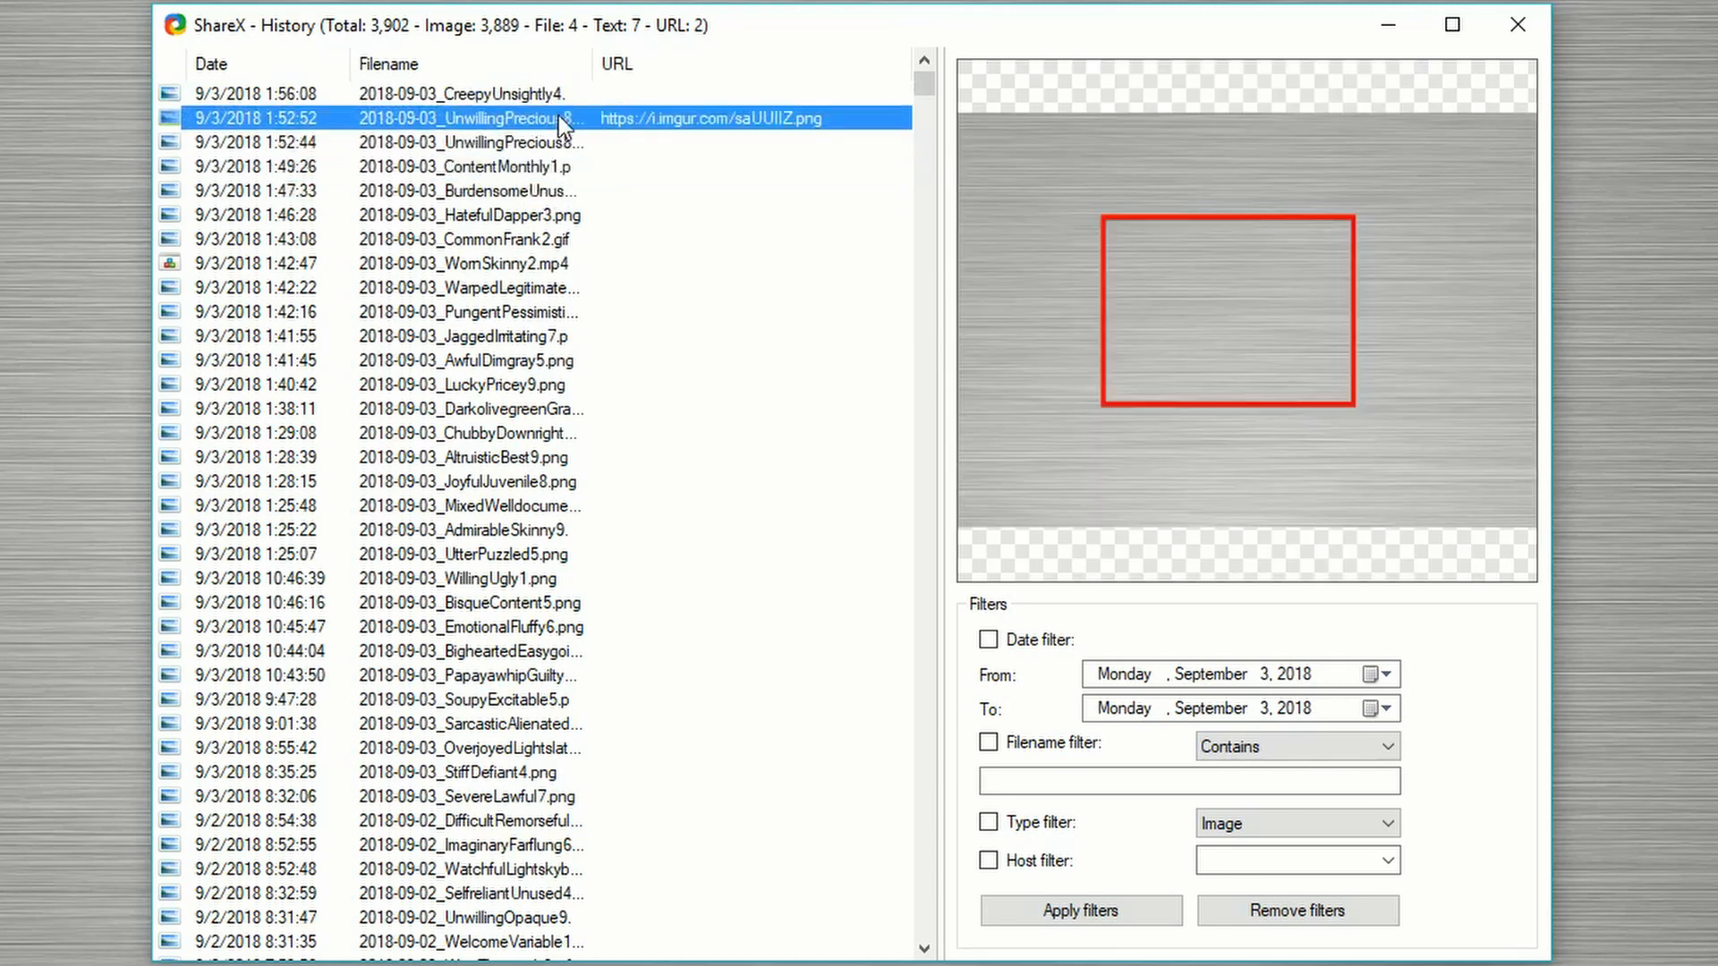
click(524, 95)
click(589, 121)
click(571, 139)
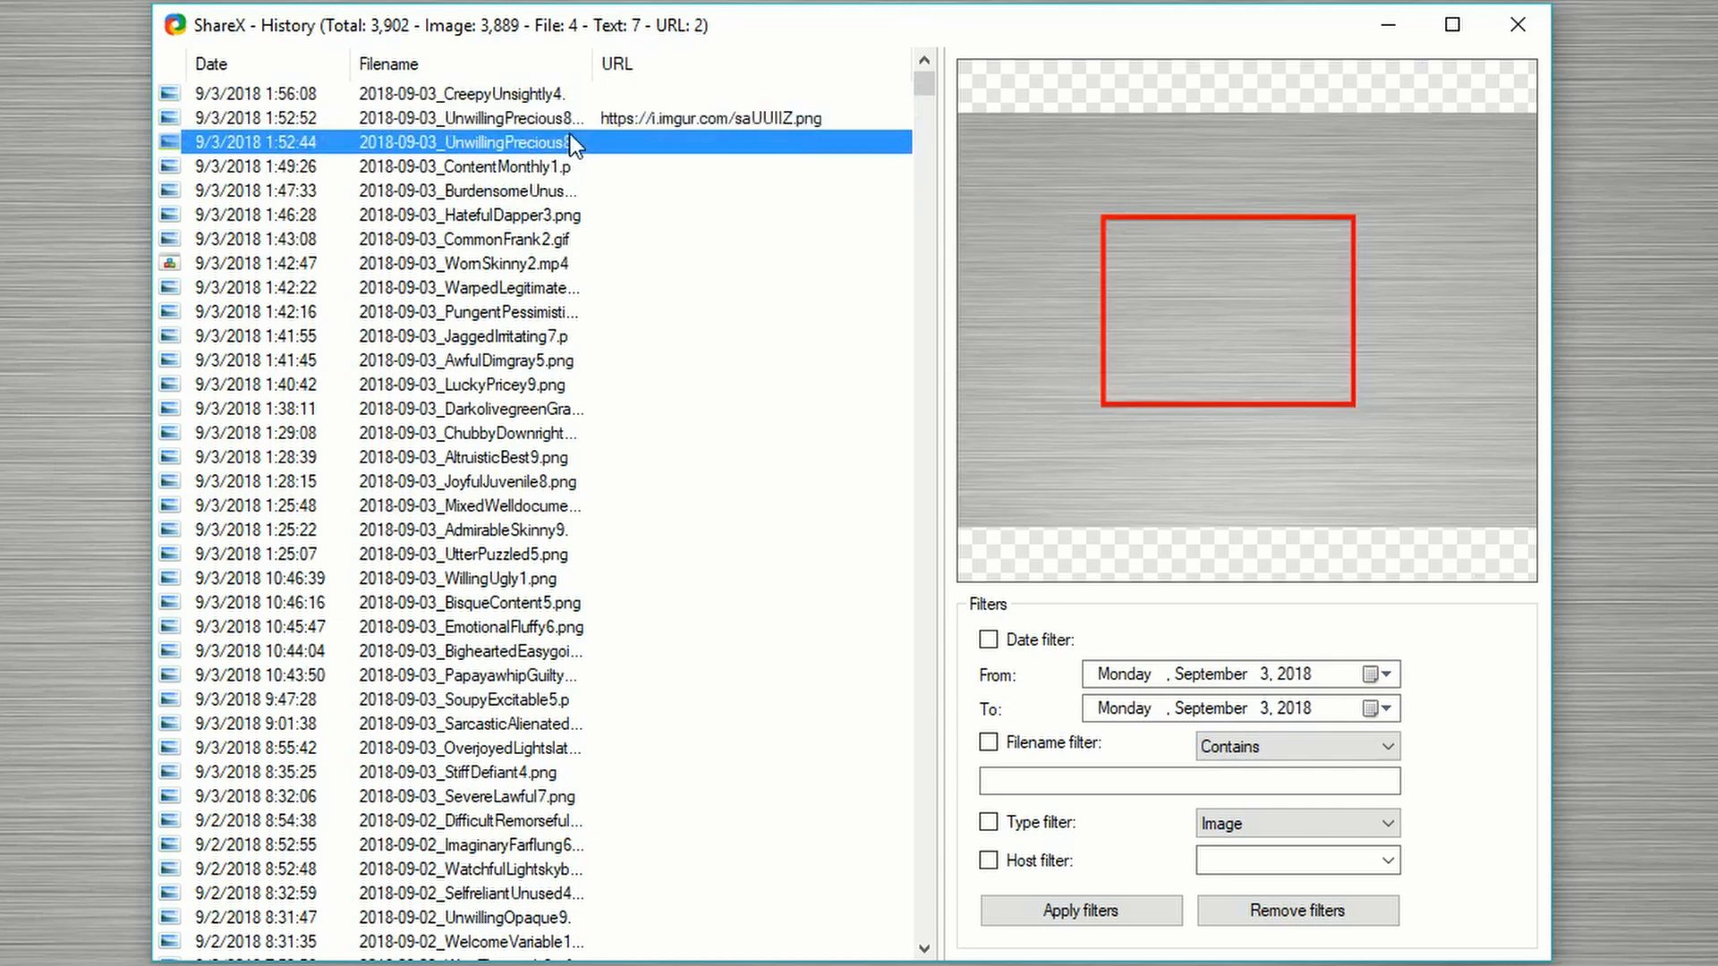
click(662, 117)
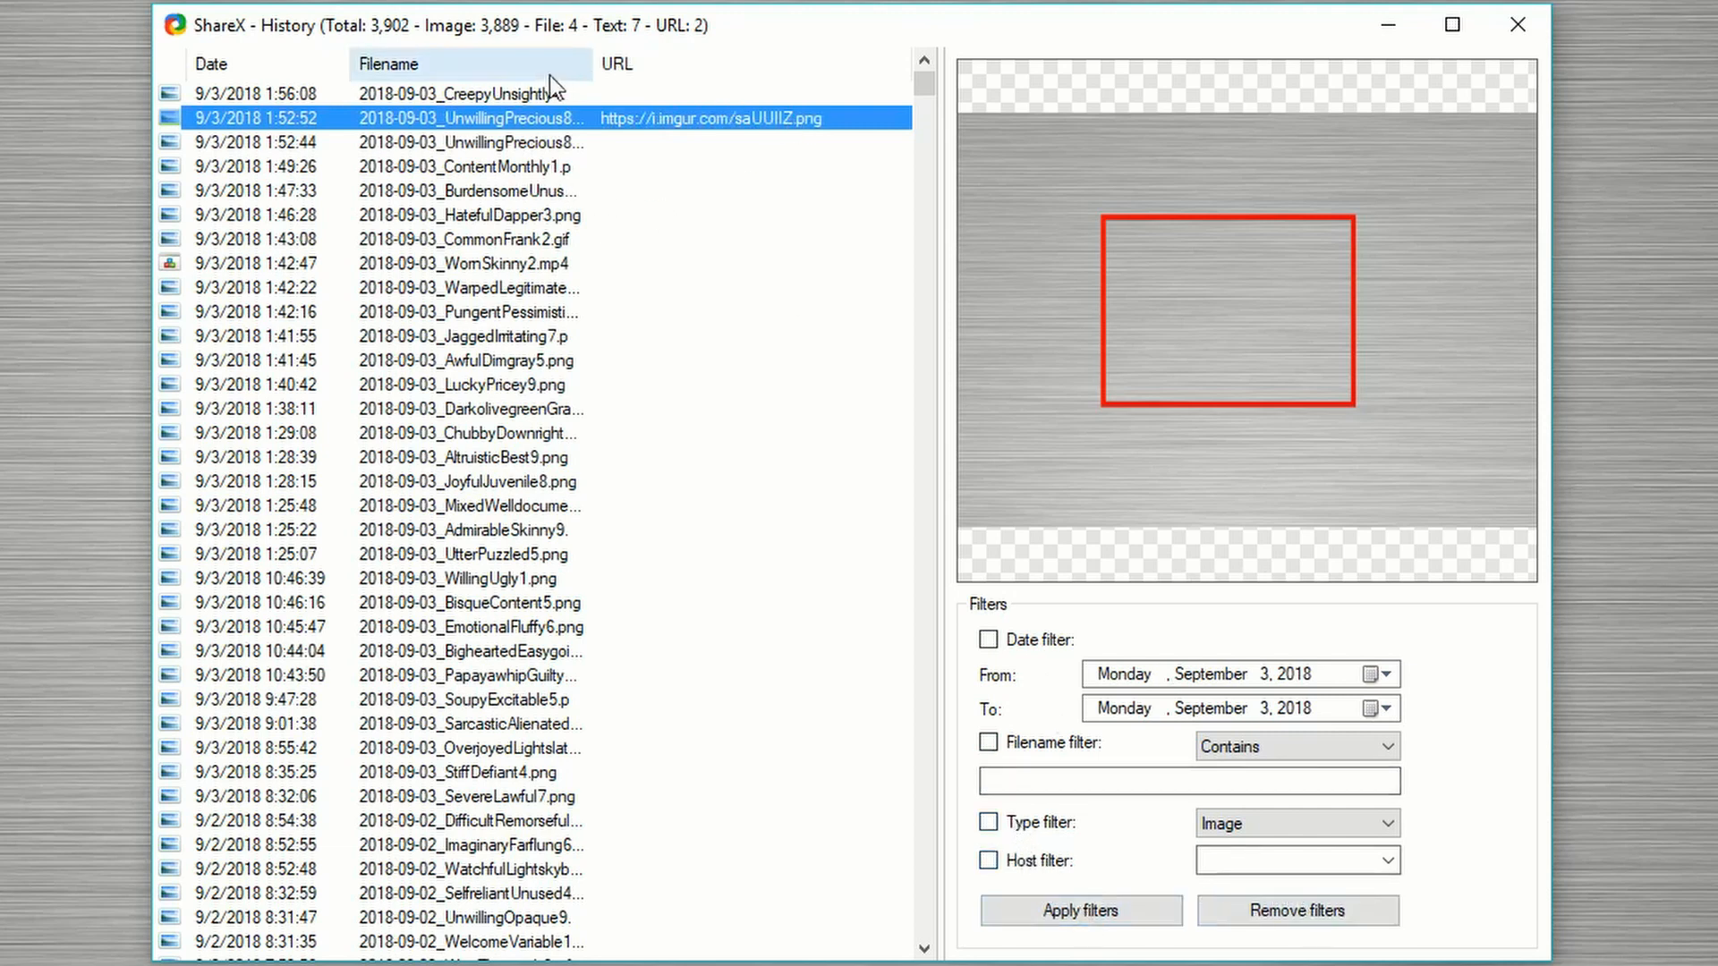
click(1539, 30)
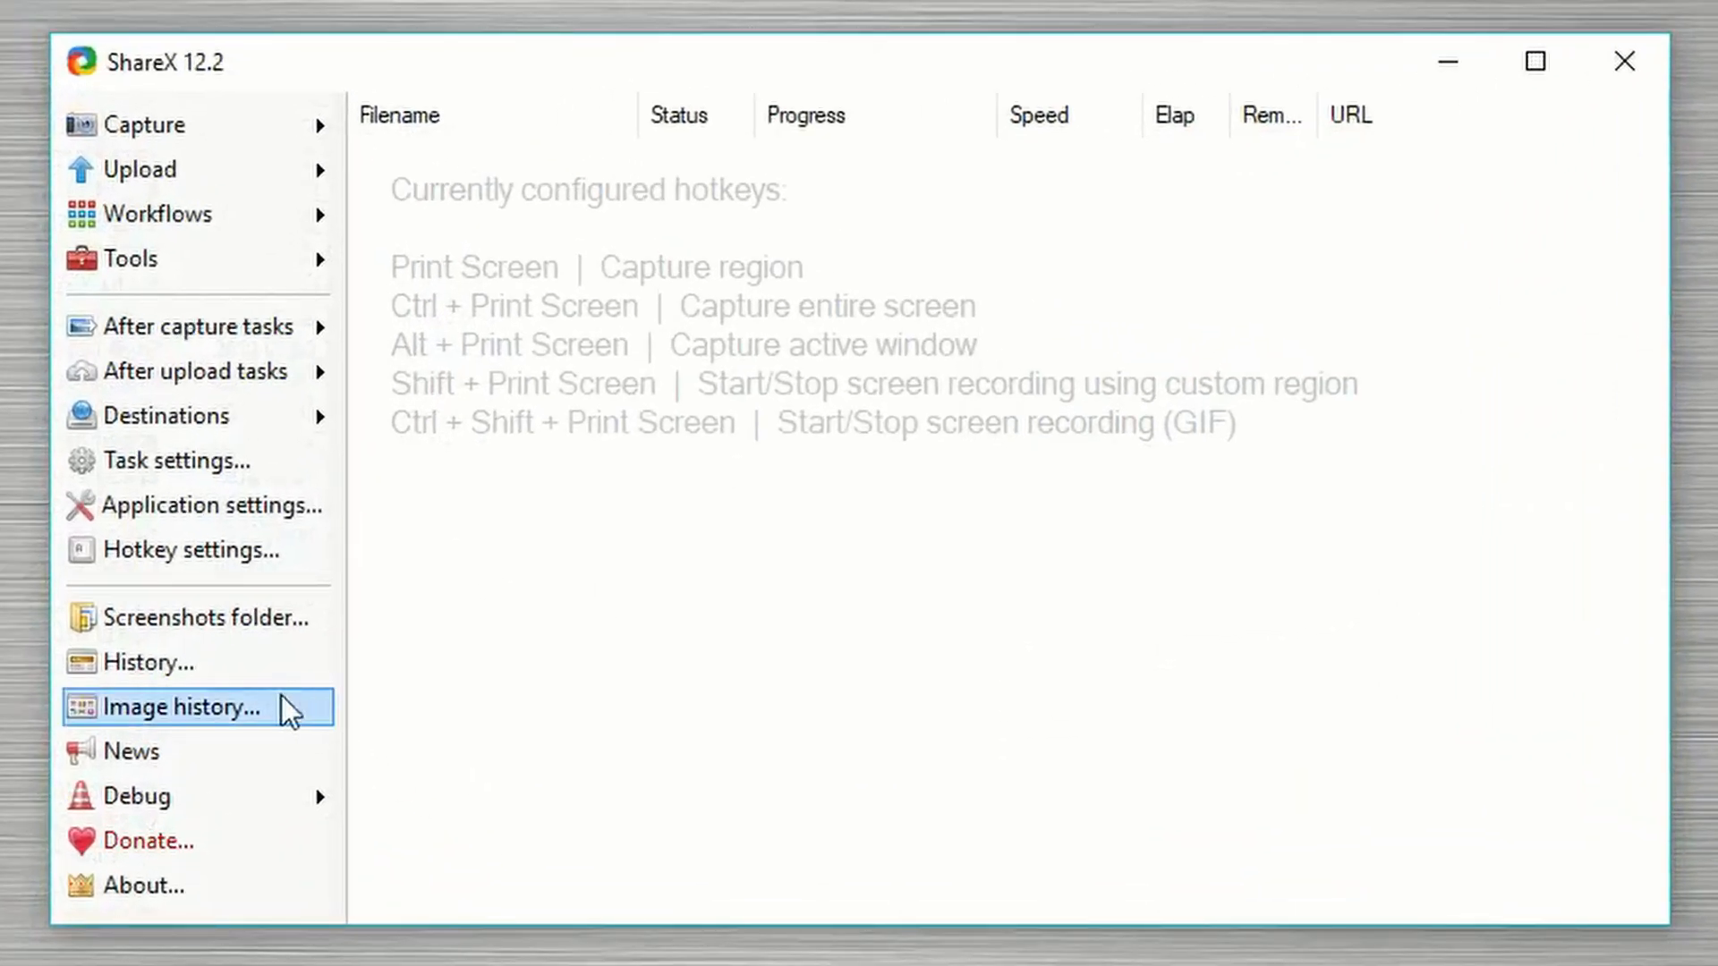
Step: Open the image history, check its view mode choices over the thumbnails, and close it
click(225, 723)
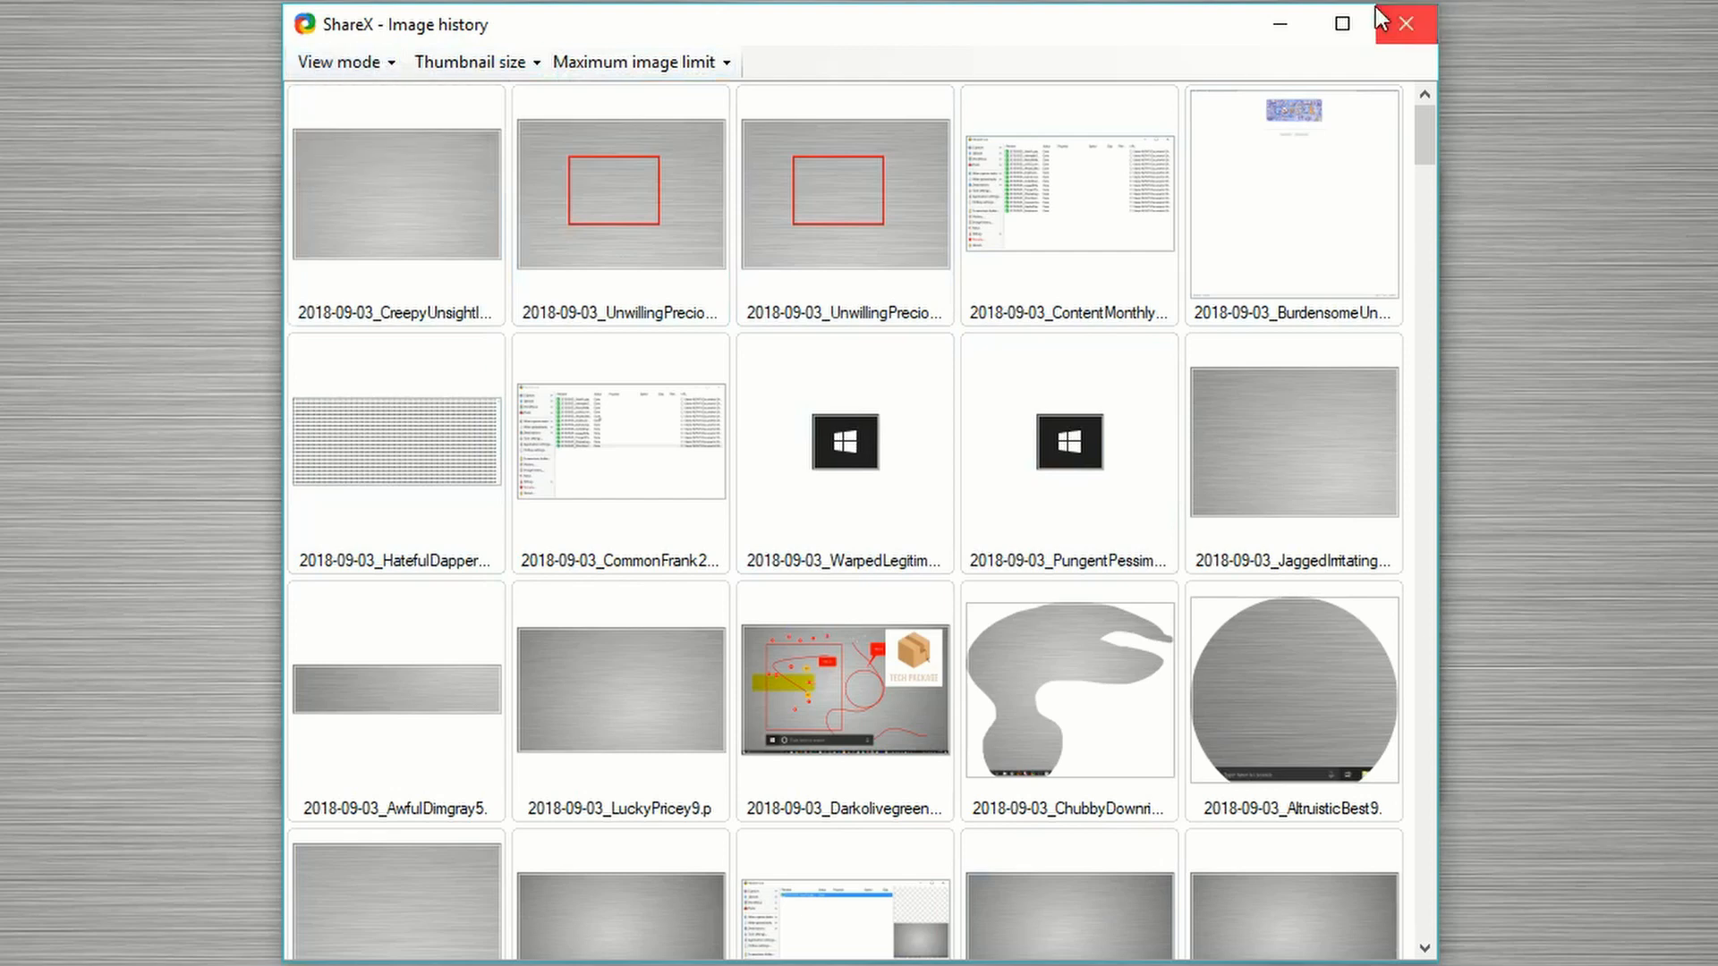
click(368, 61)
click(383, 66)
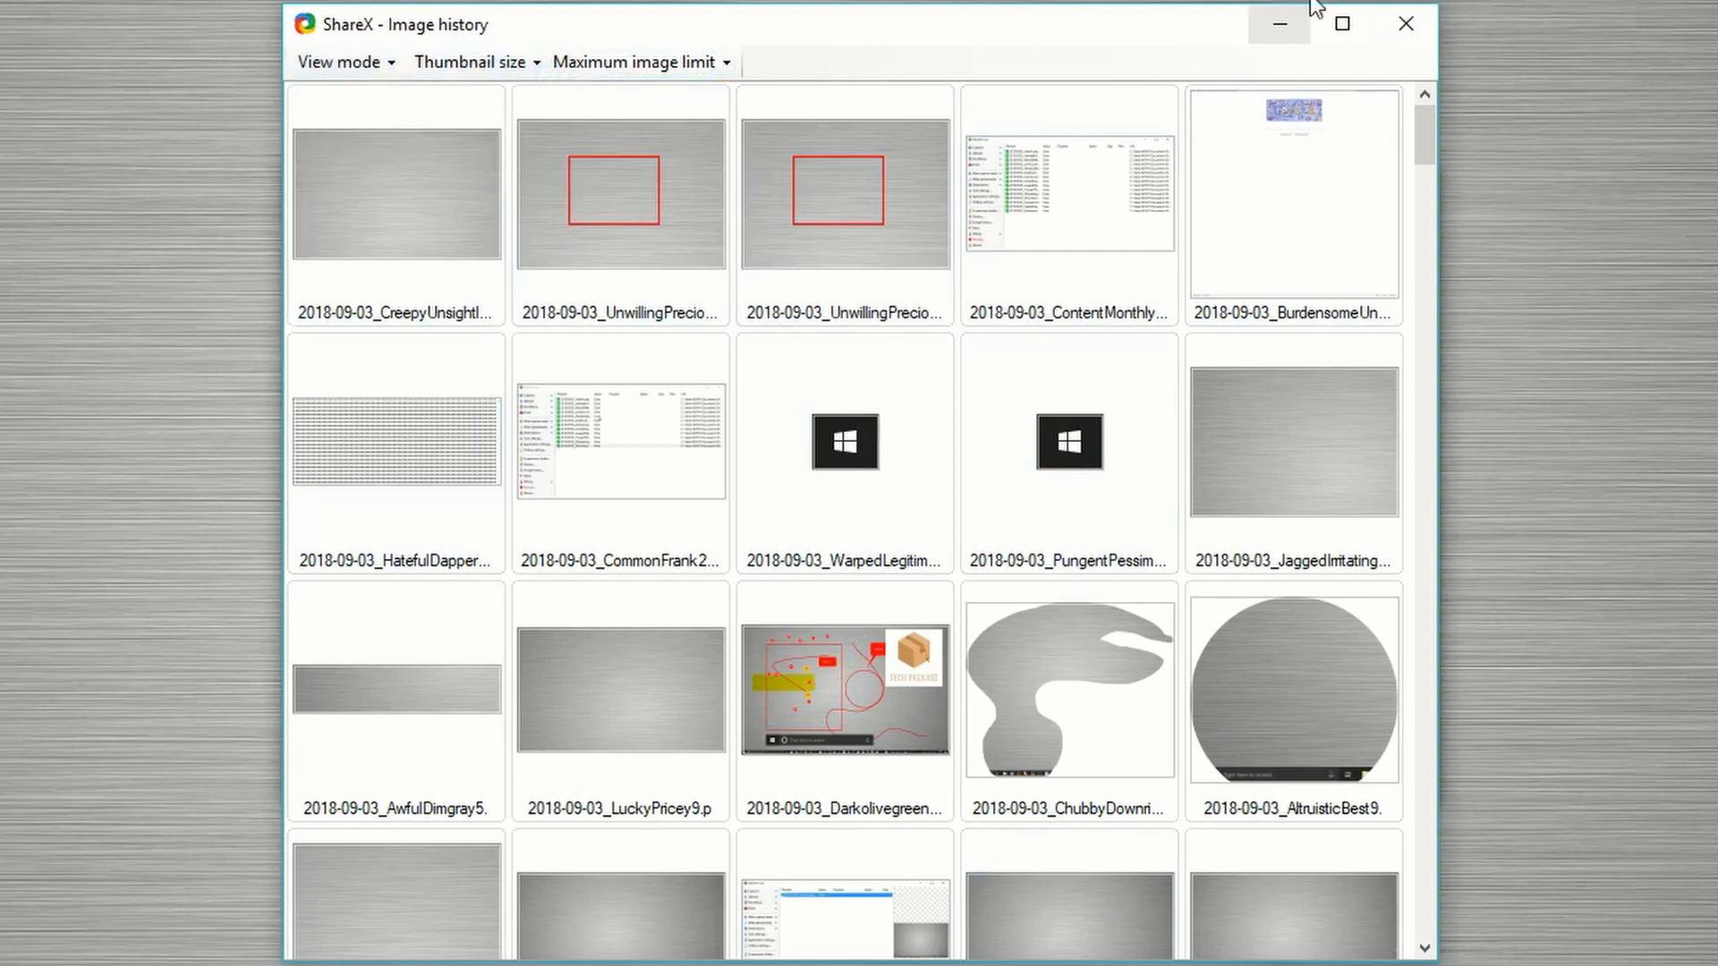
click(1402, 20)
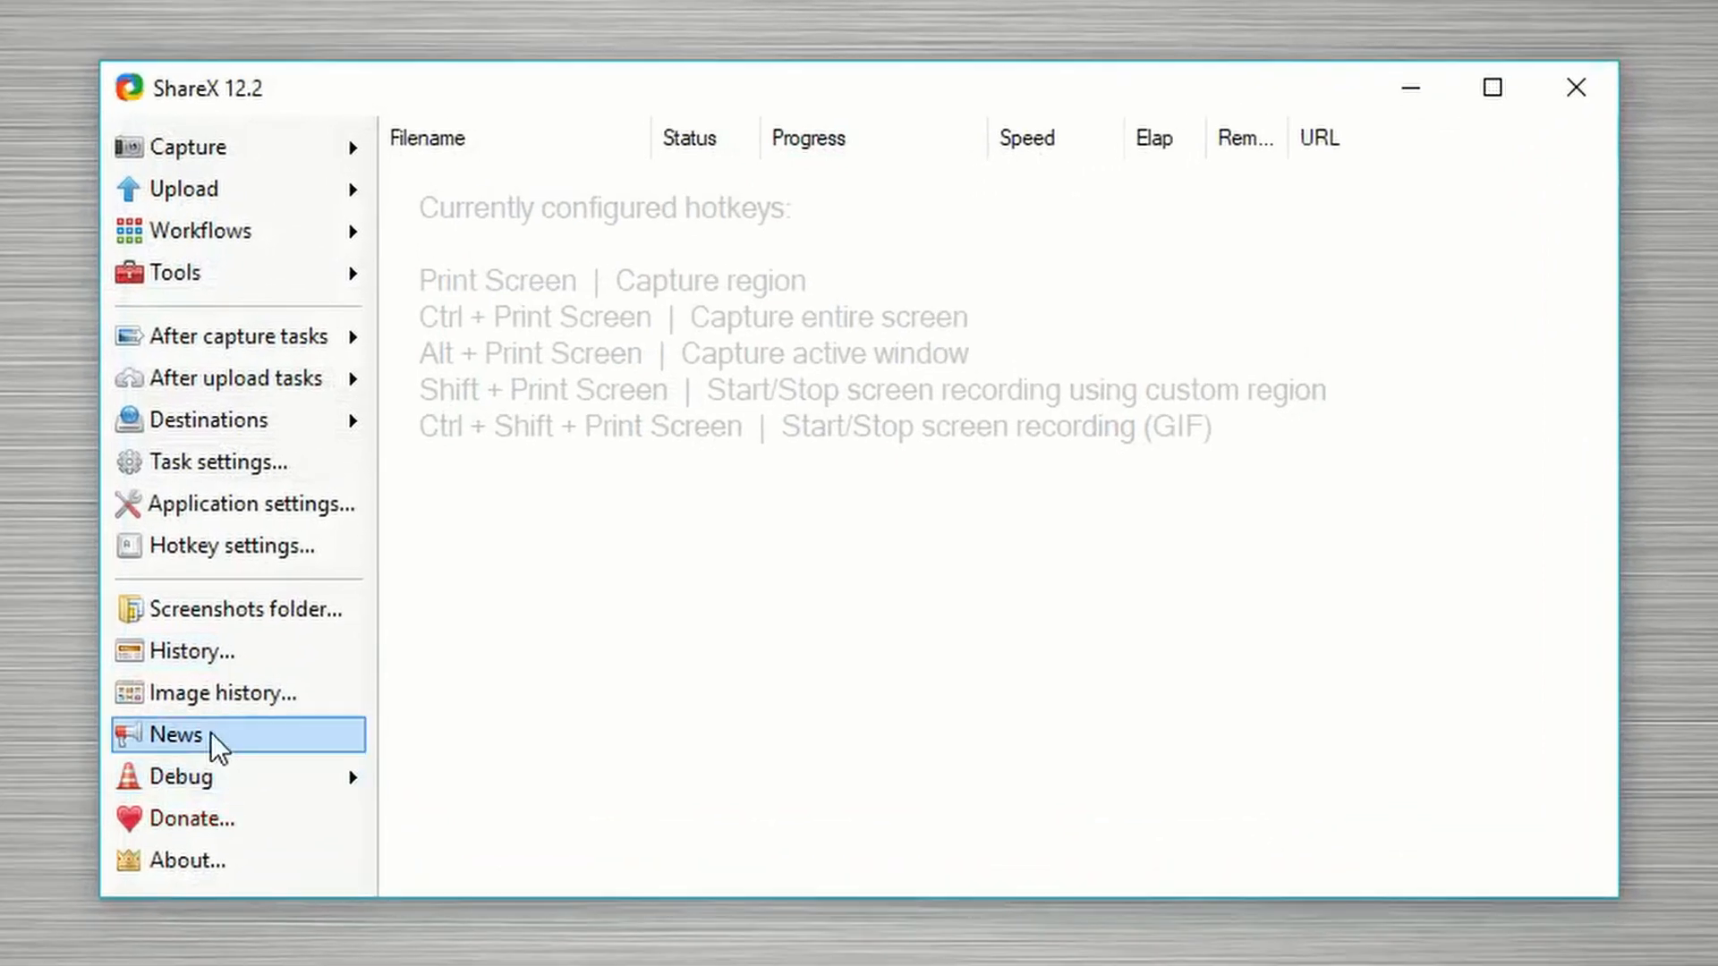
Step: Read the ShareX news list, close it, and look at the debug options
click(211, 732)
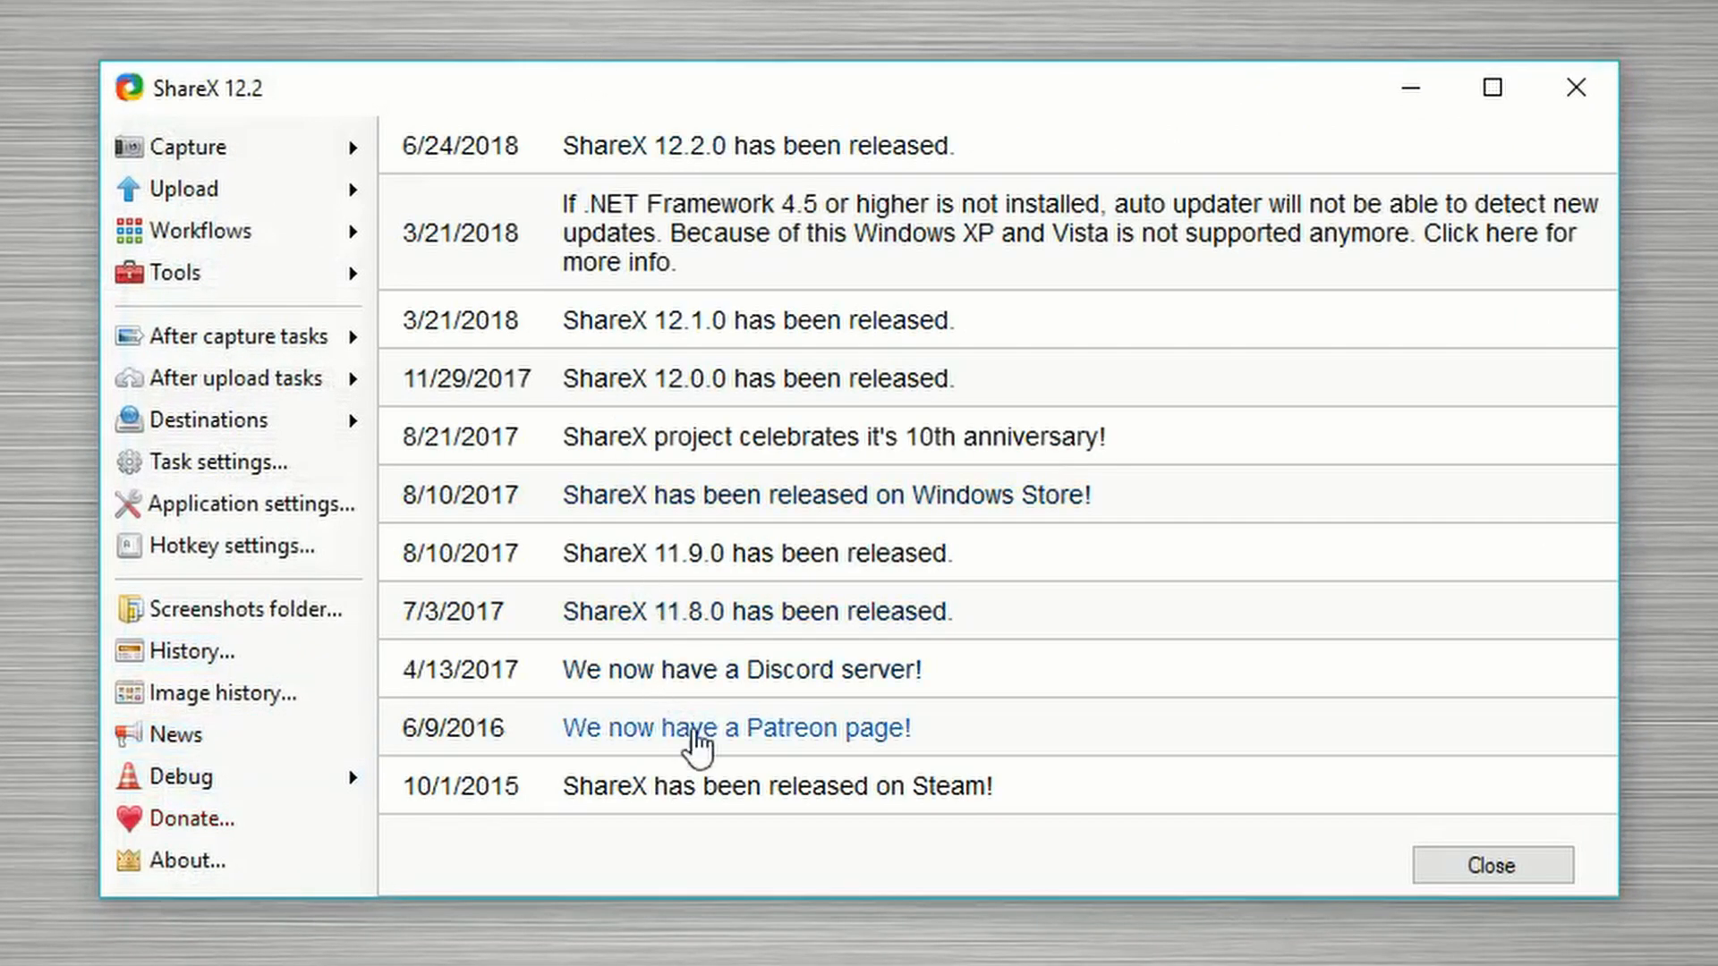
click(1521, 862)
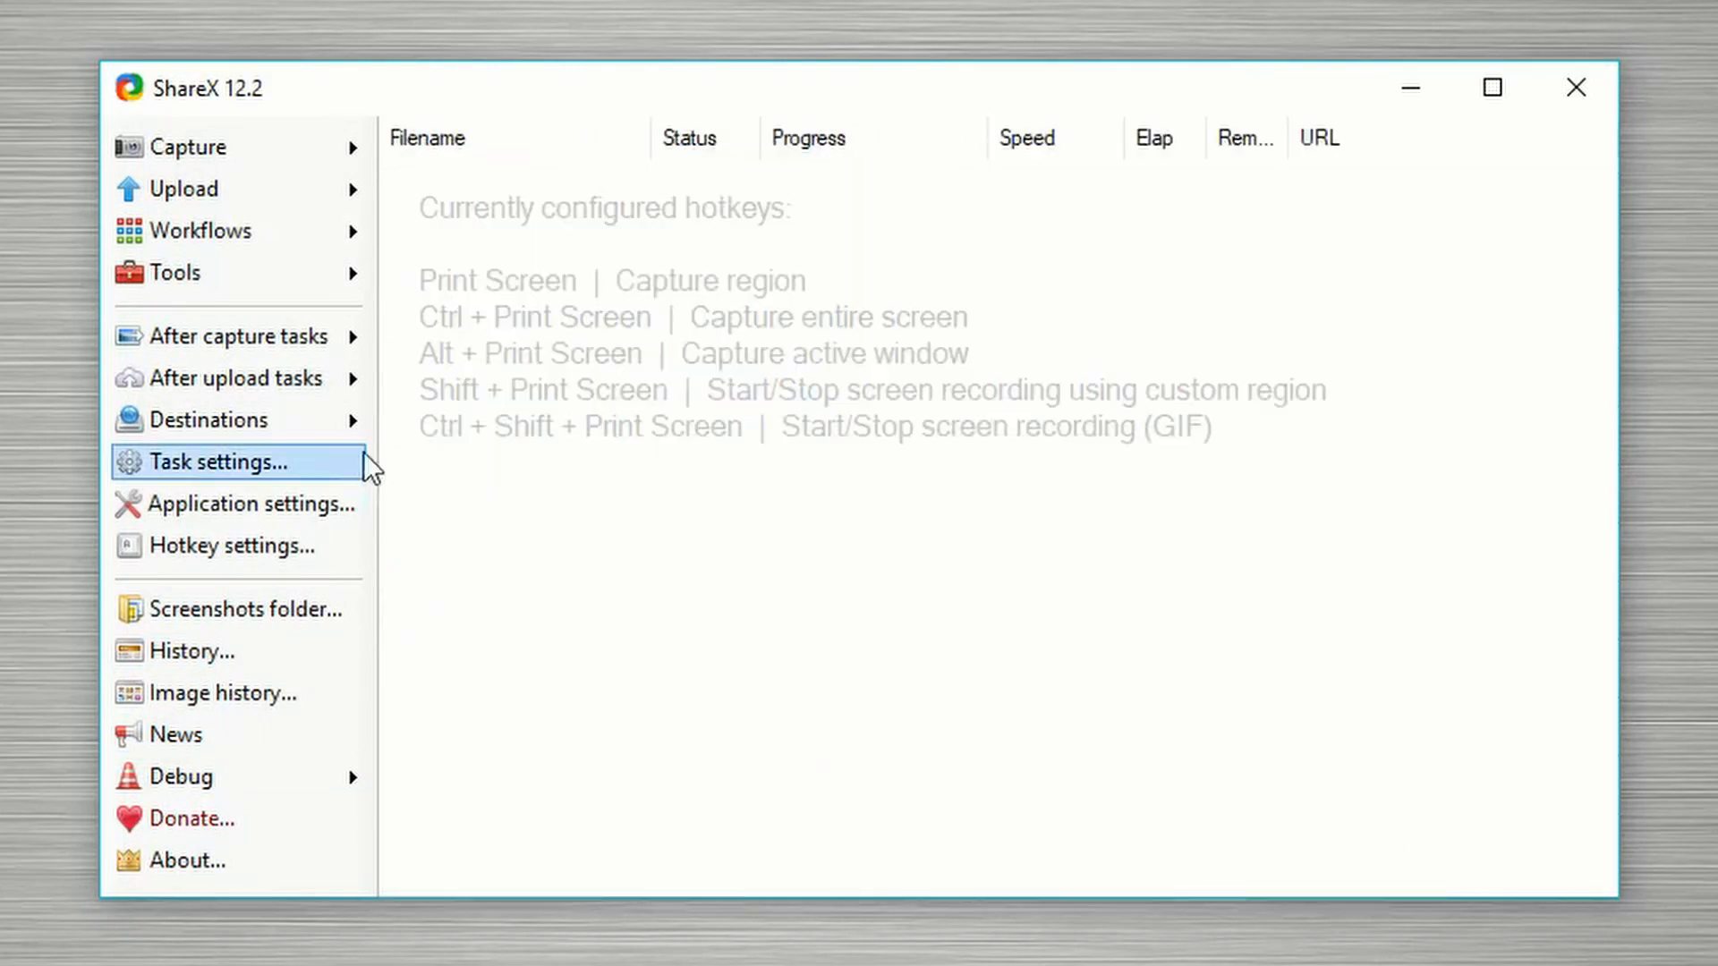
click(195, 775)
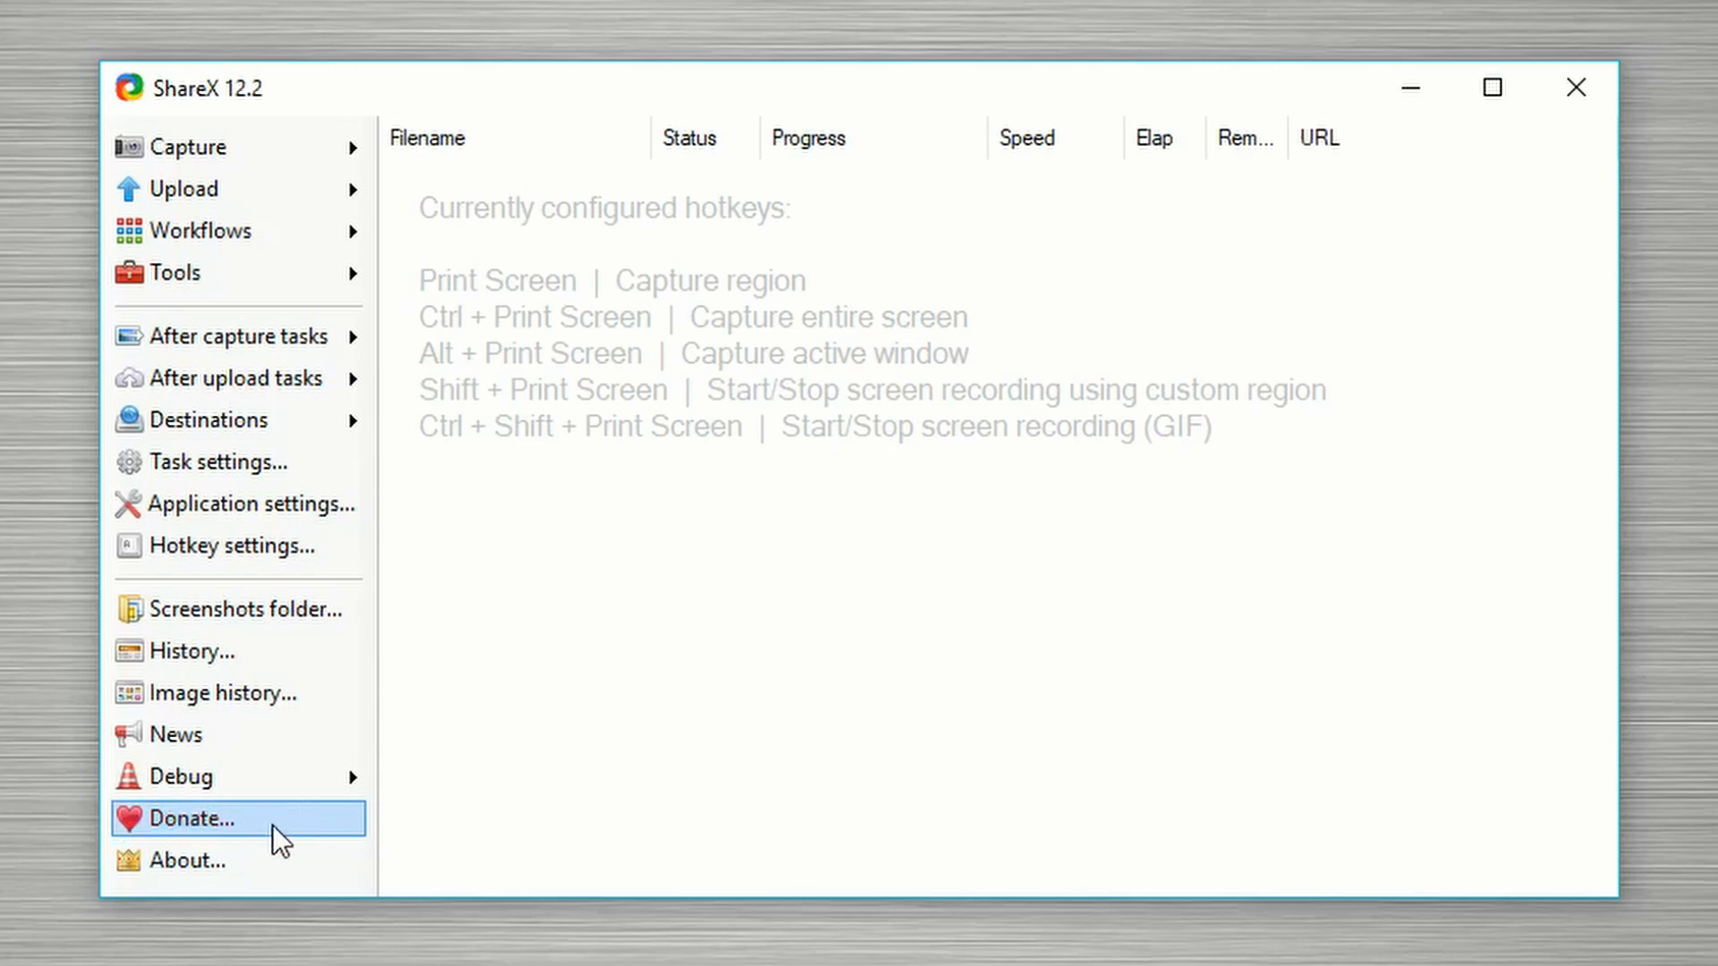
Step: Open the About window, trigger the hidden animations of its logo, and reposition the window
click(213, 863)
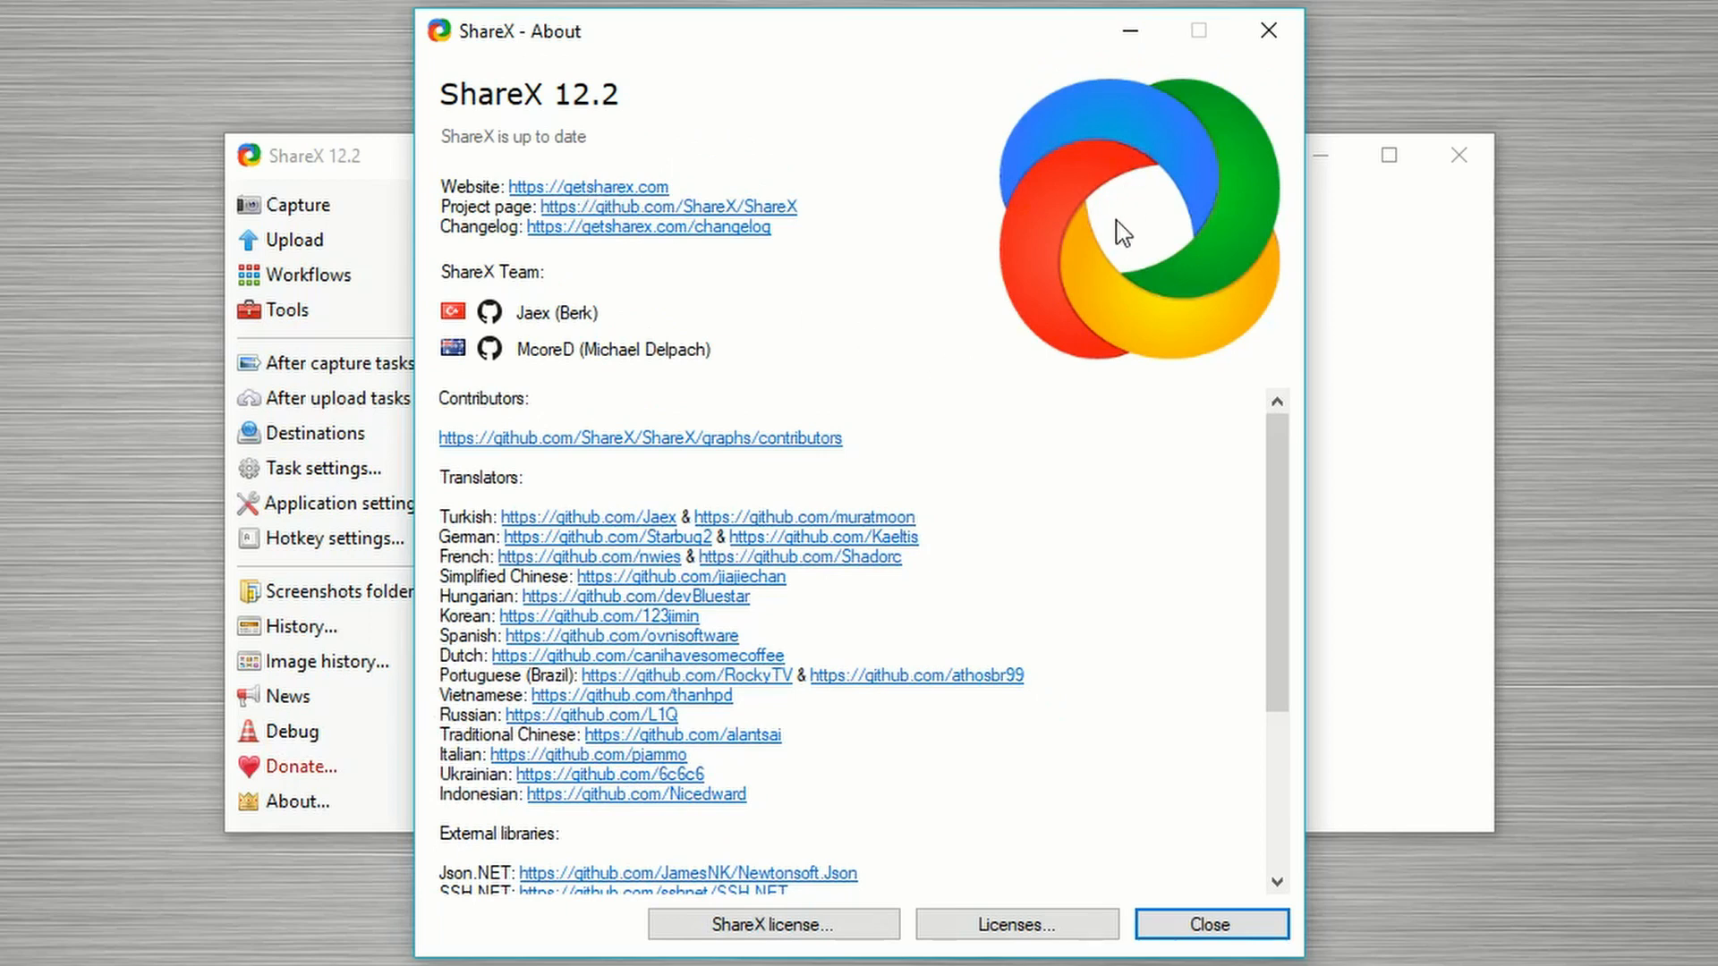
click(1123, 233)
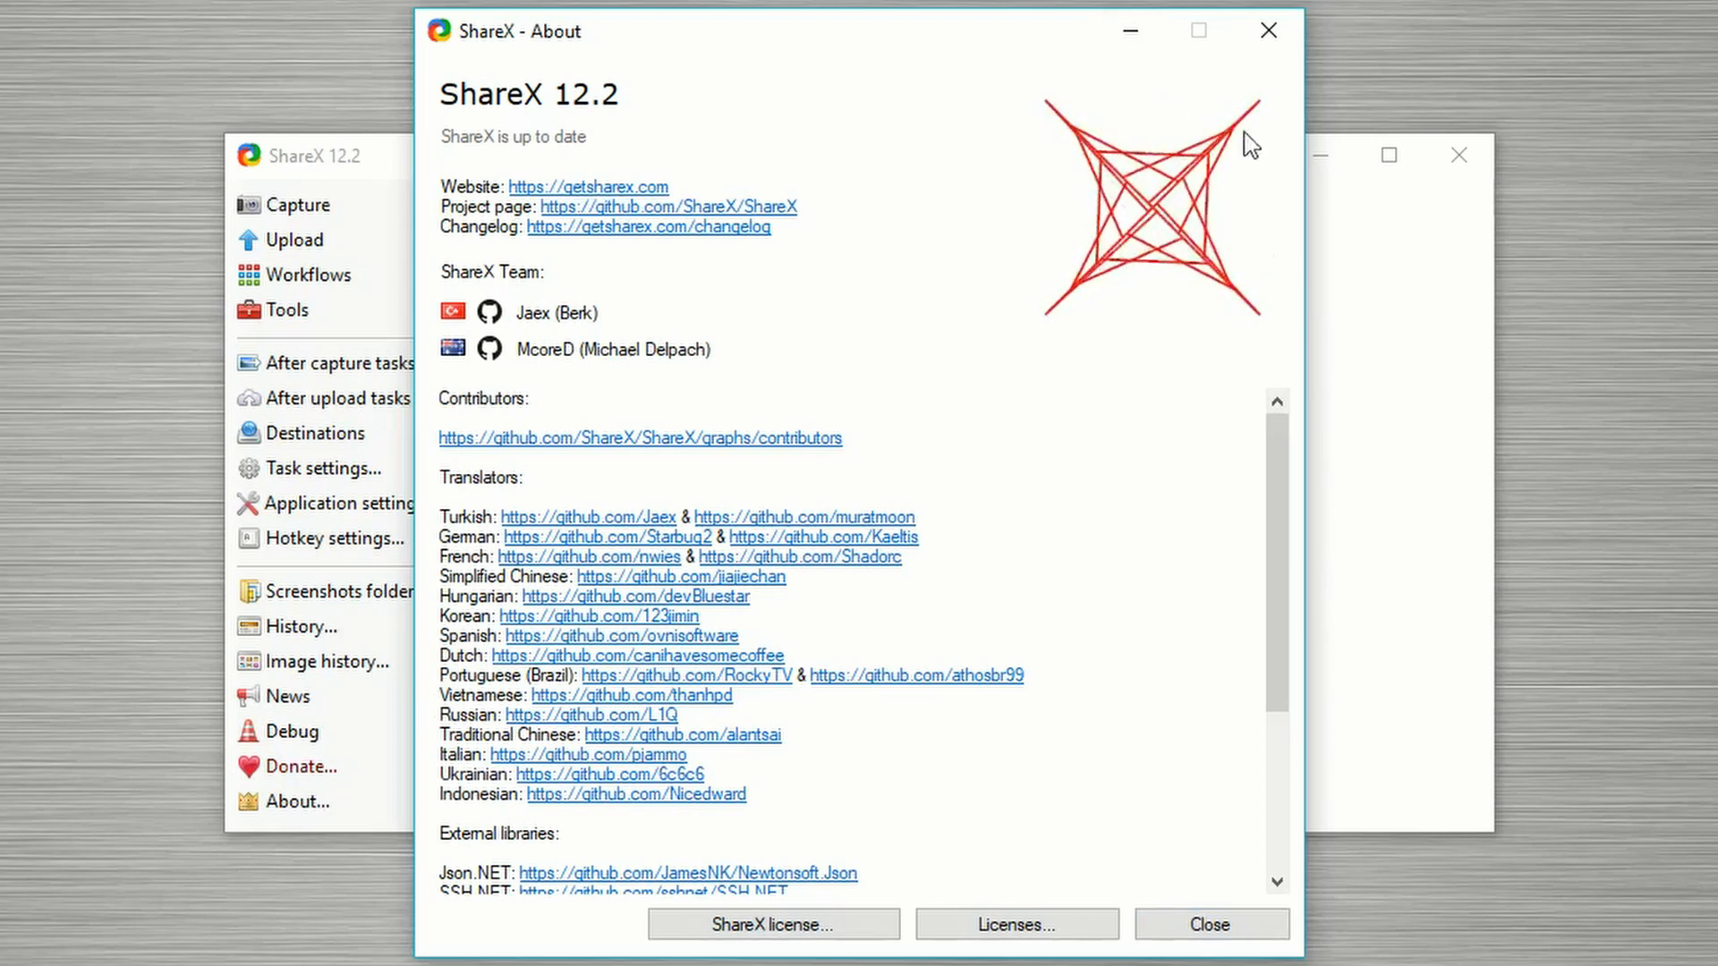
click(1142, 208)
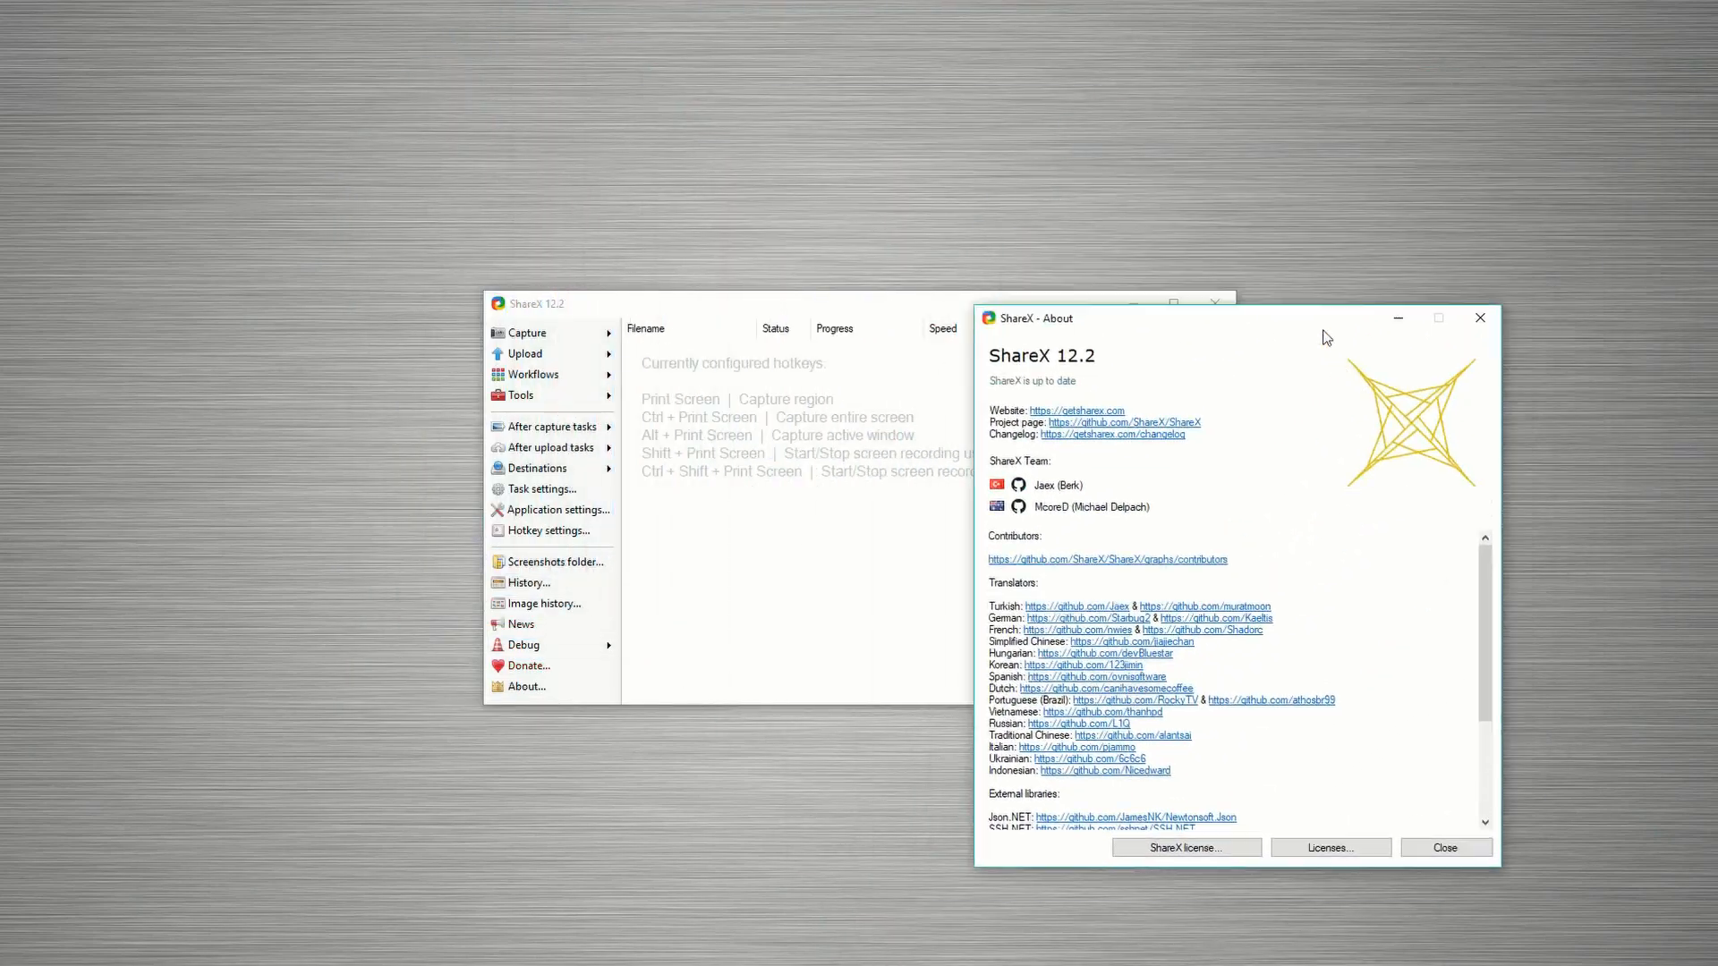
click(968, 207)
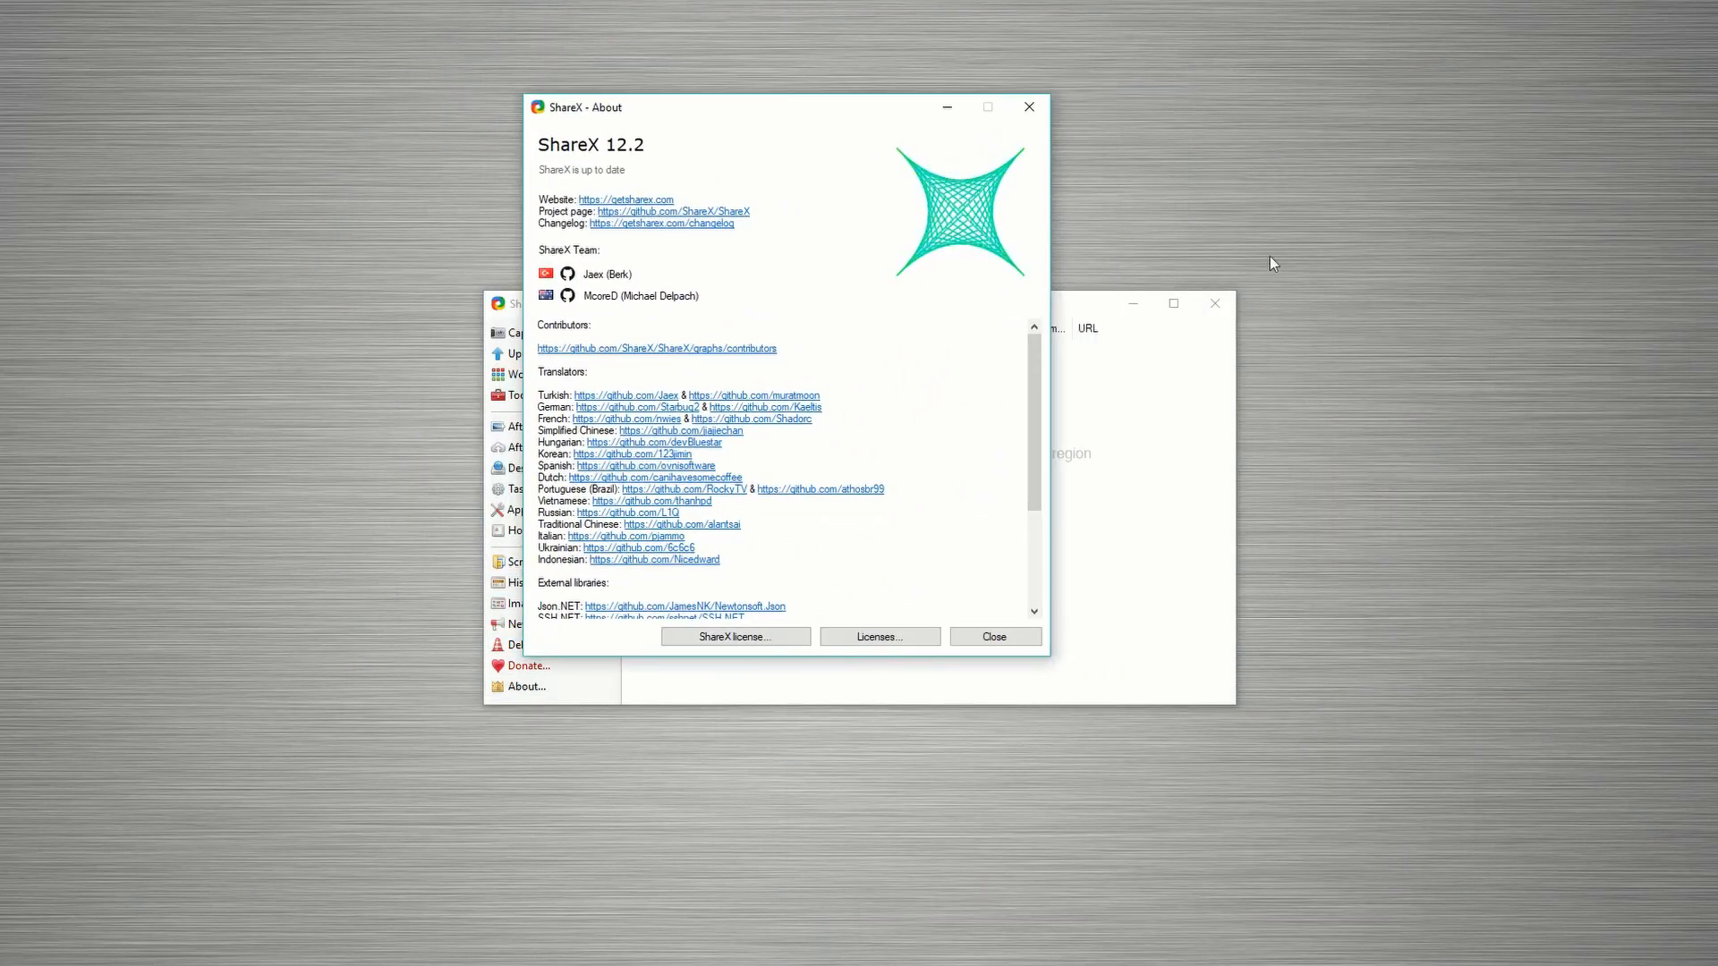
drag(765, 111, 904, 210)
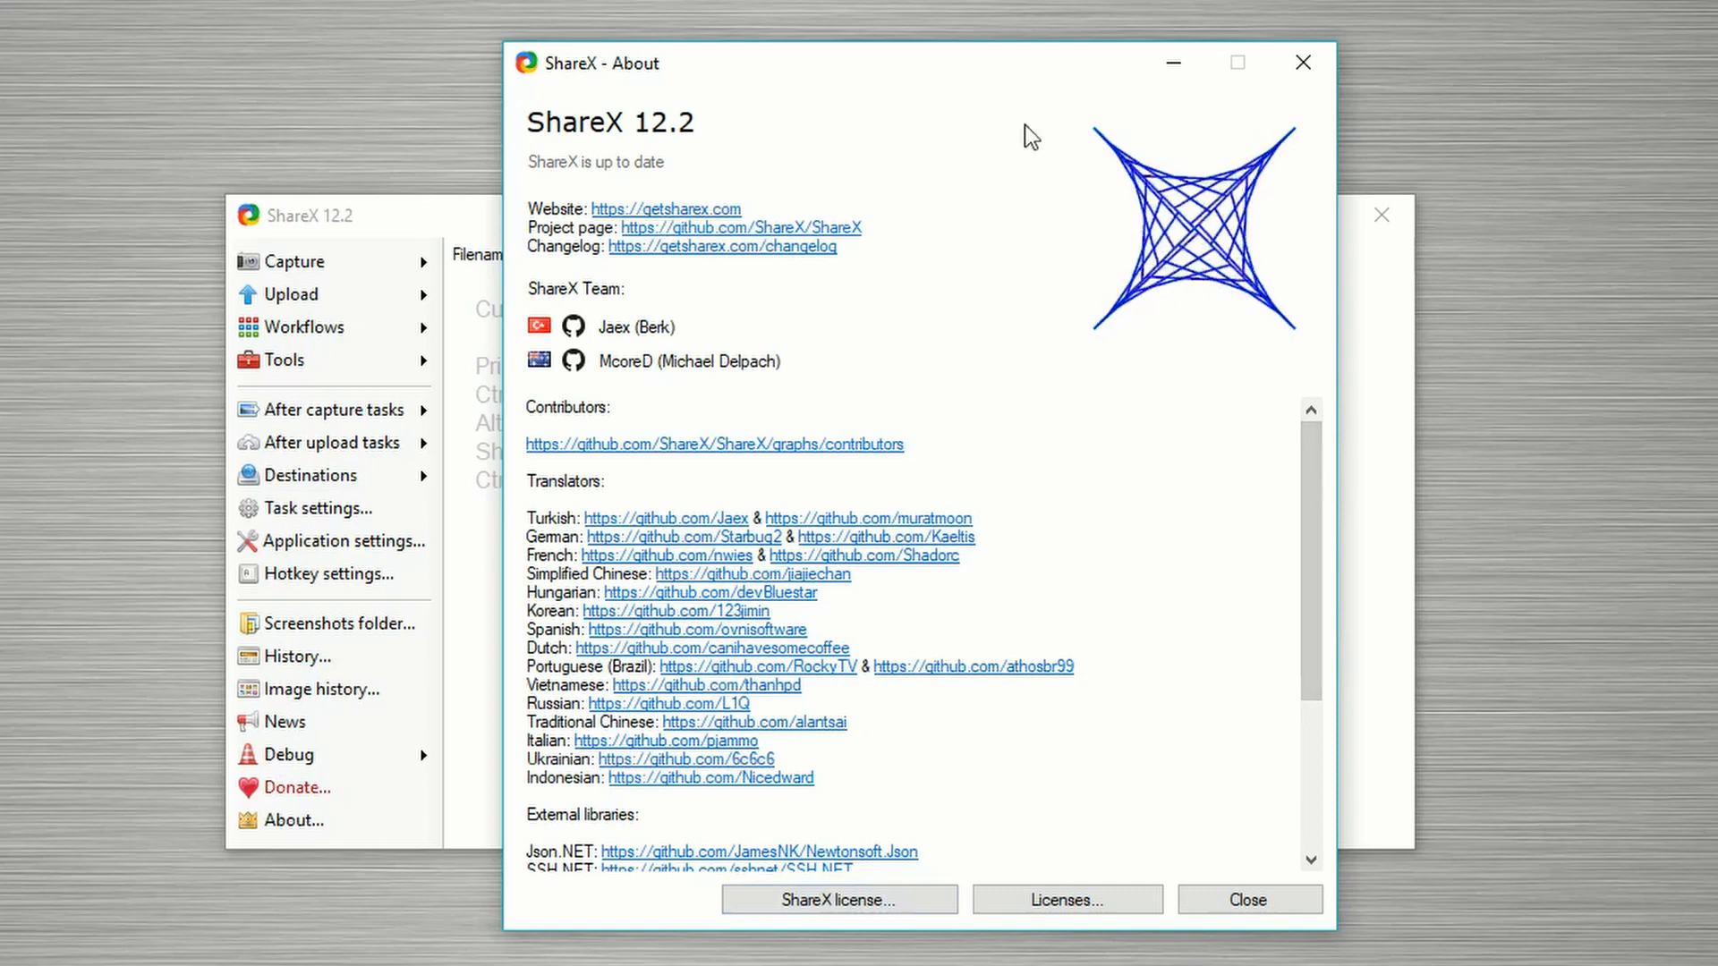
Step: Look through the translators and external libraries credits, trigger the logo's window animation again, and close the About window
drag(1310, 528, 1264, 745)
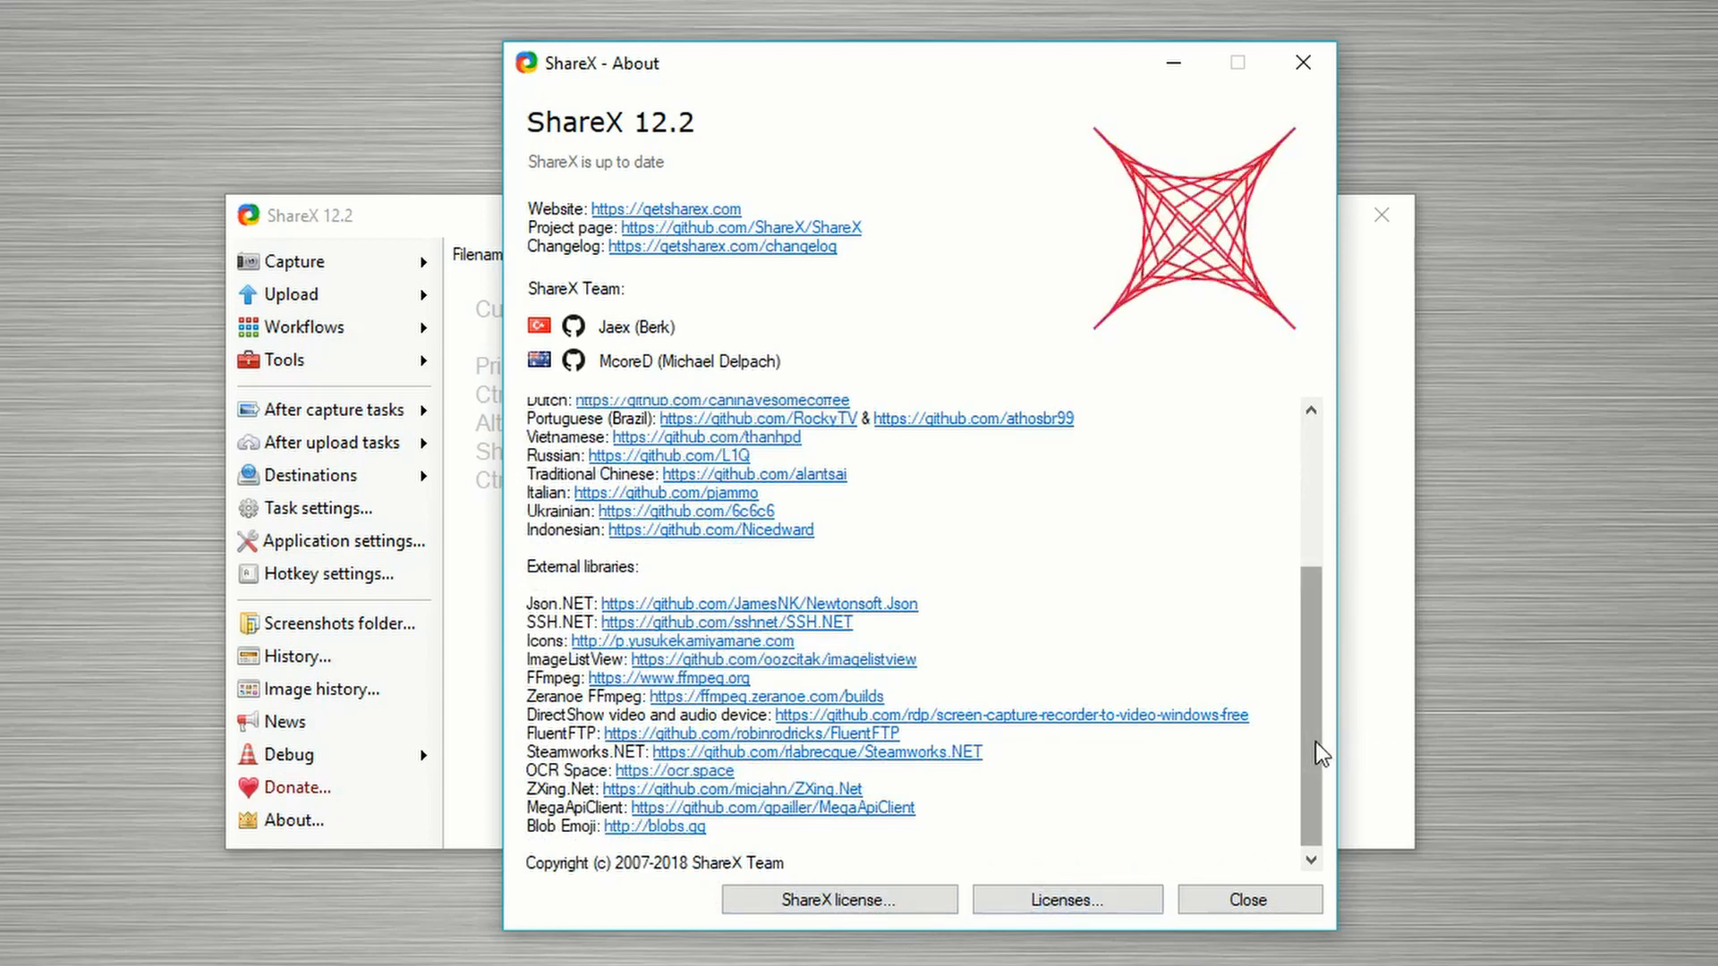
drag(1314, 743, 1335, 419)
click(1199, 212)
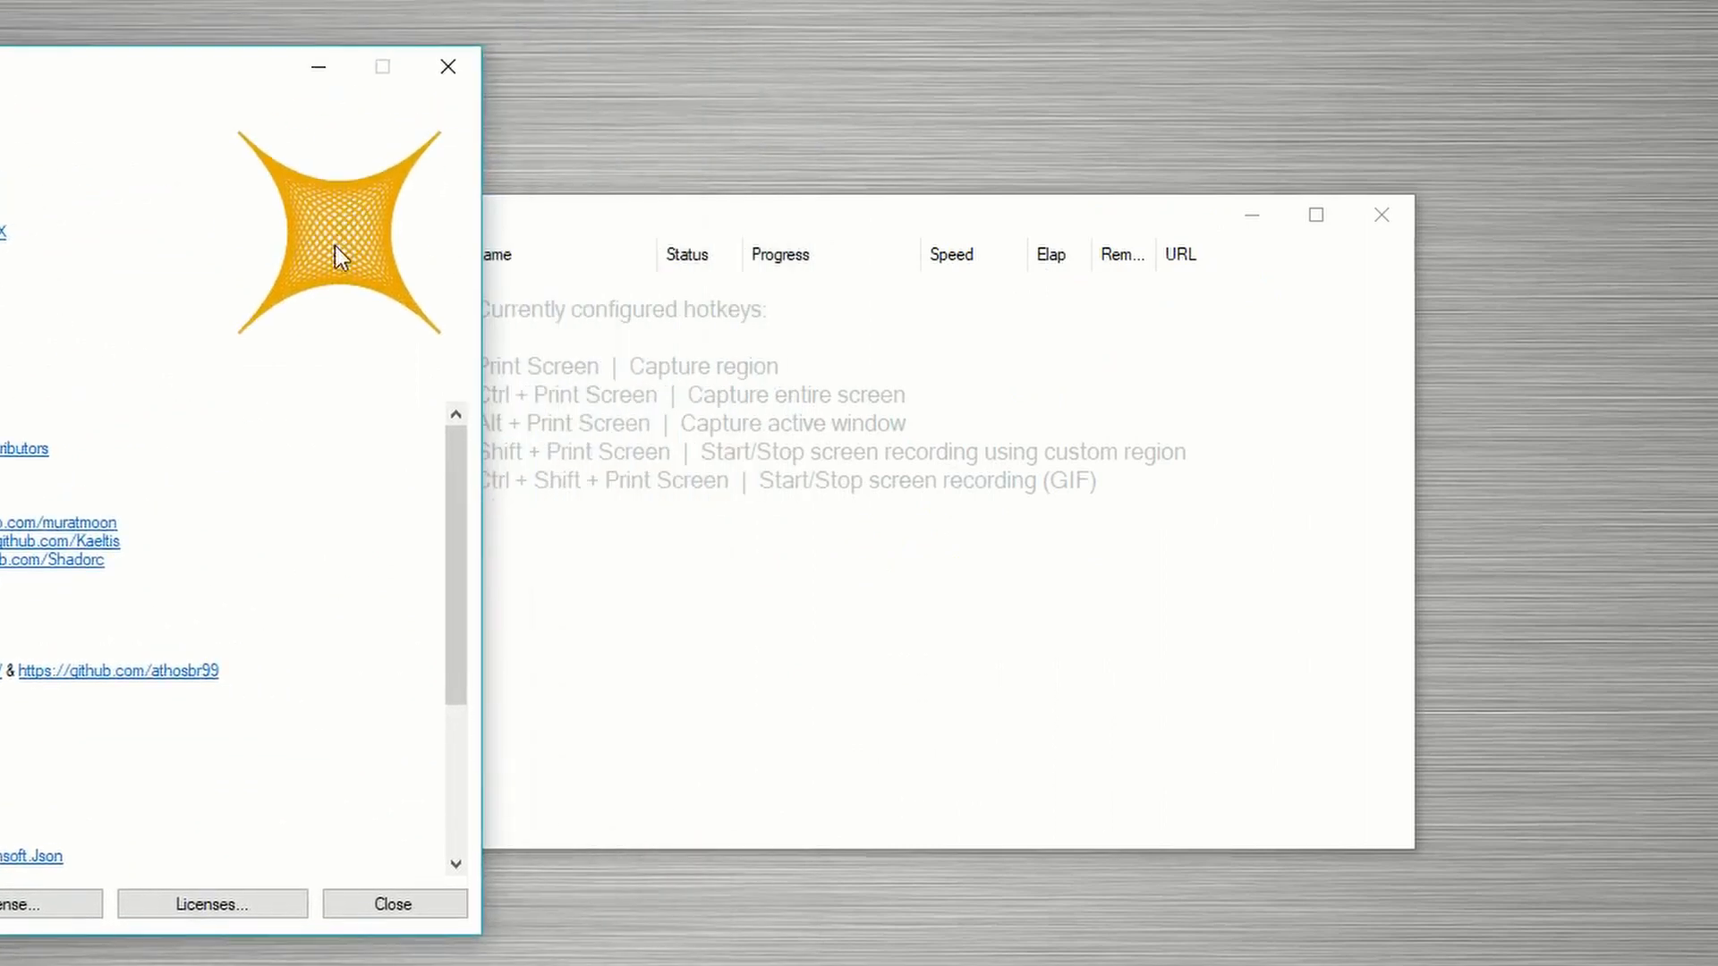
click(394, 904)
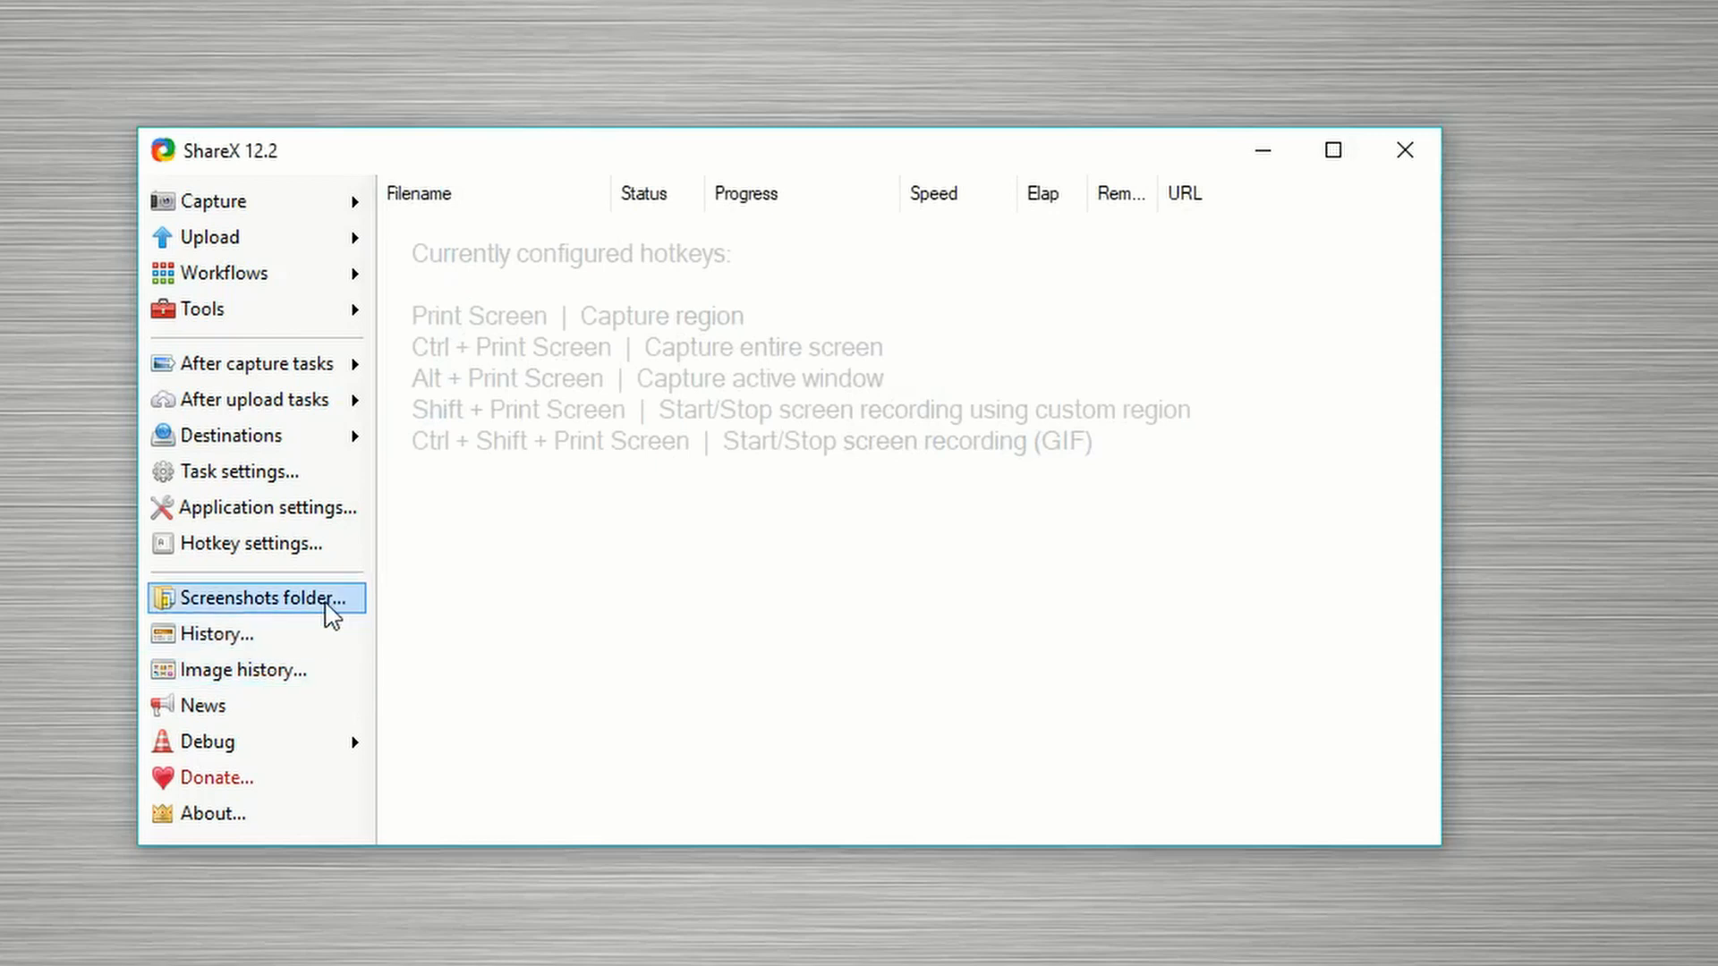
Step: Open the screenshots folder in the file manager, view it, and close it again
click(328, 606)
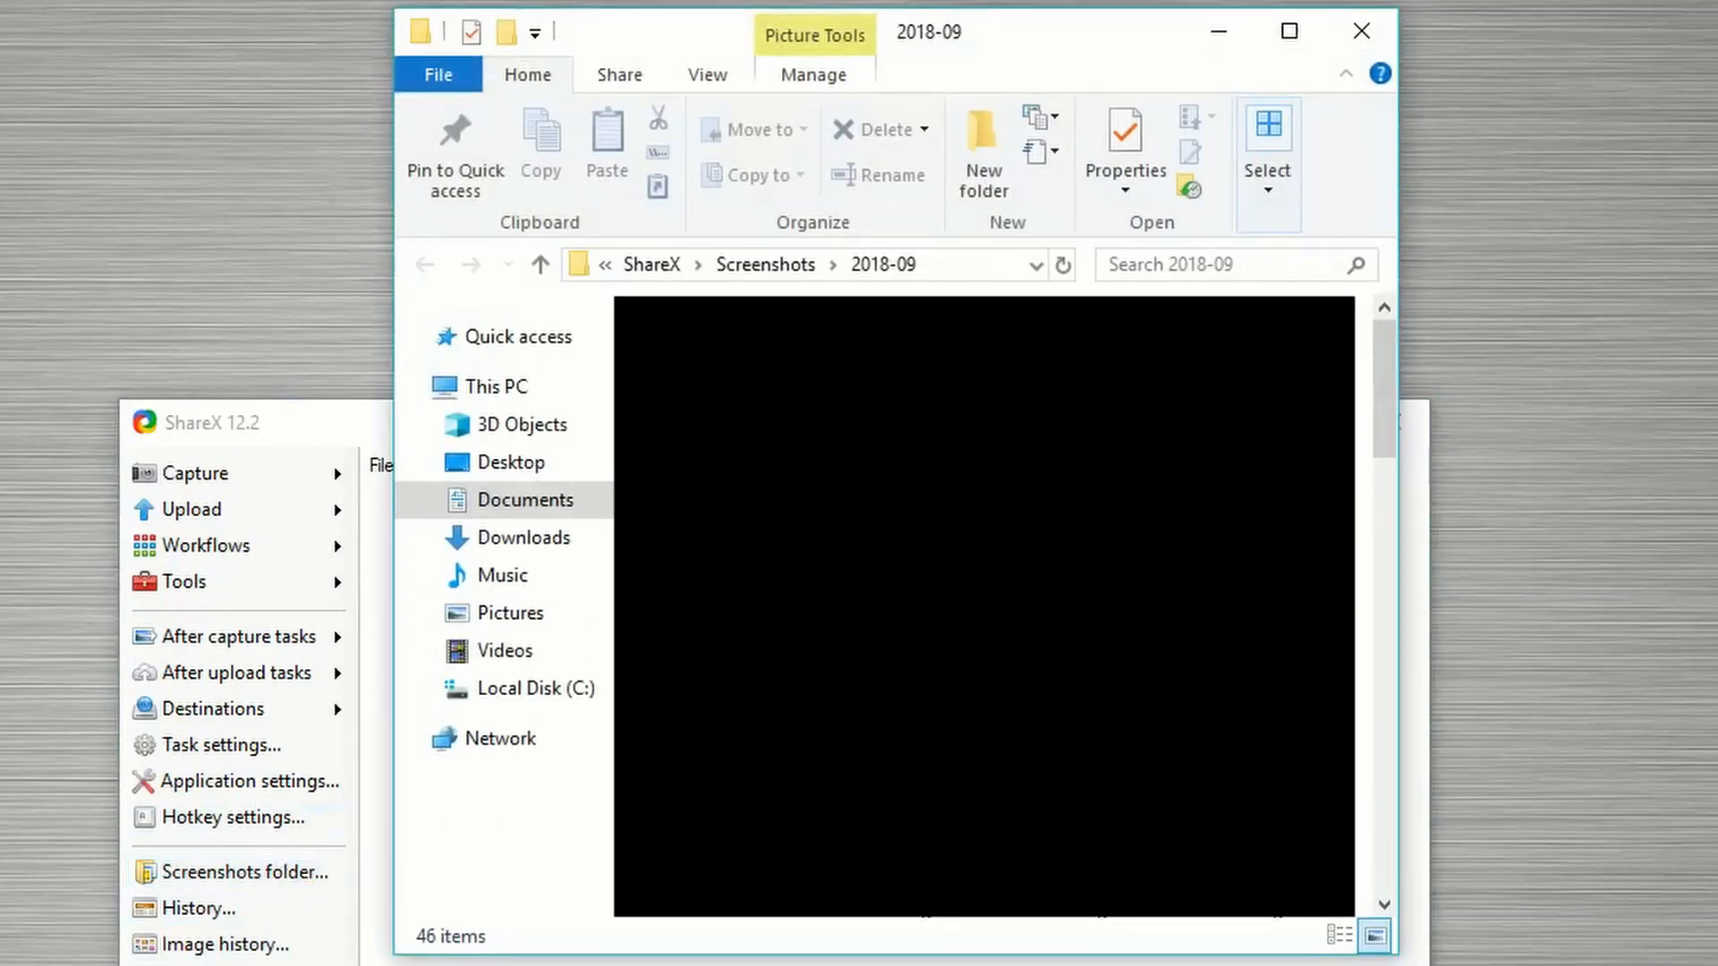
click(1361, 35)
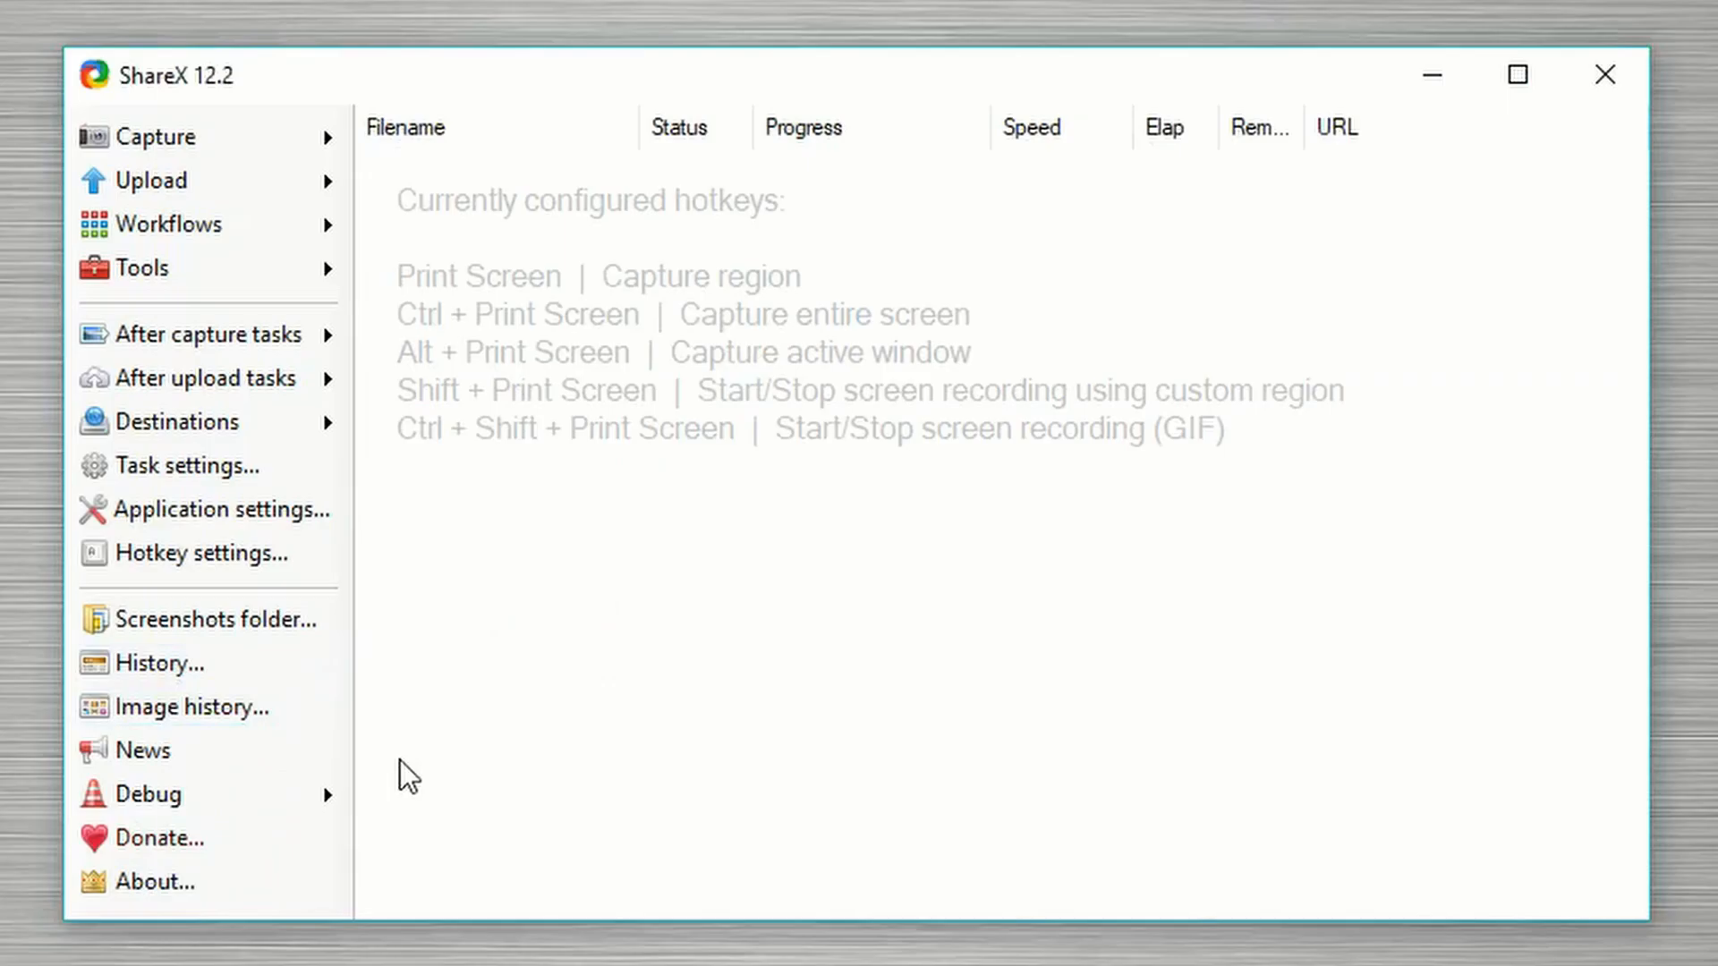